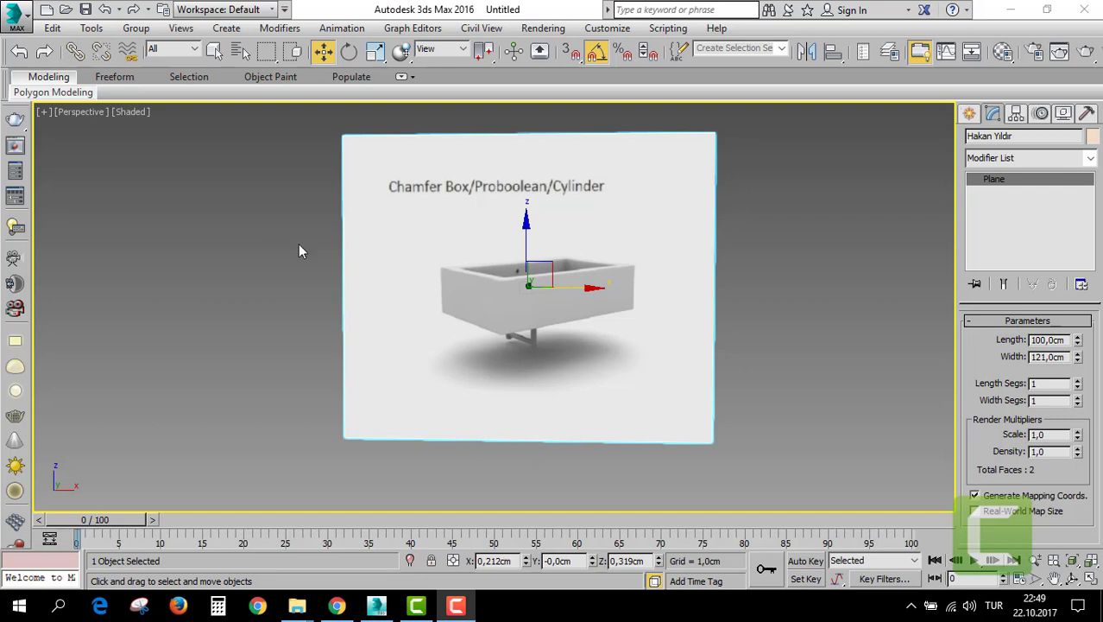
Draw a ChamferBox from Extended Primitives about 26 × 46 × 13 cm.
middle_click_drag(467, 293, 464, 309)
left_click(969, 114)
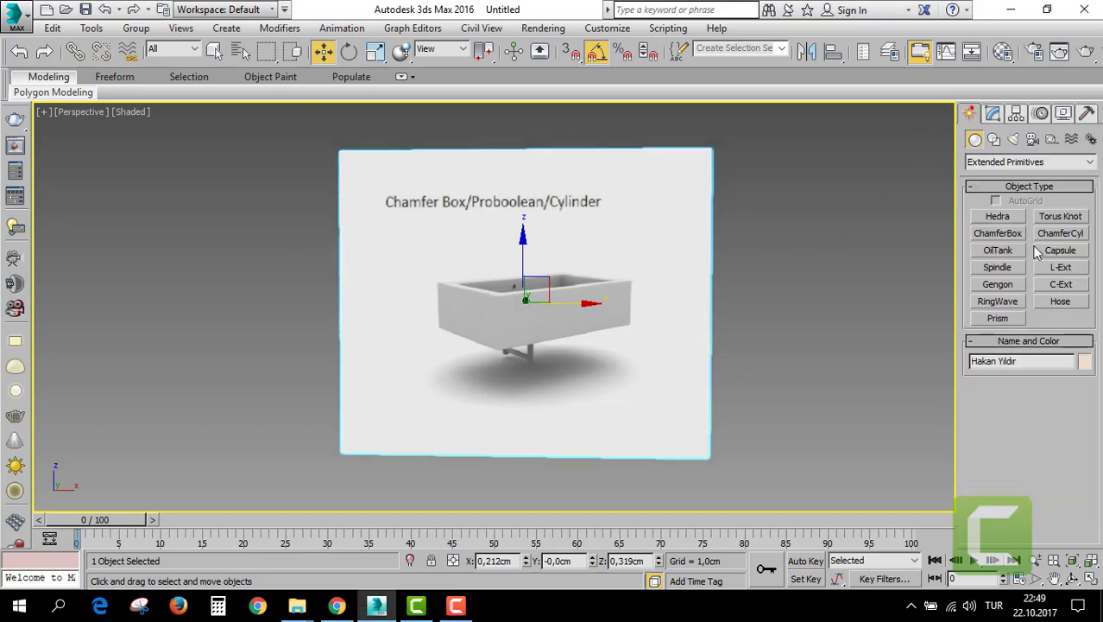
left_click(987, 162)
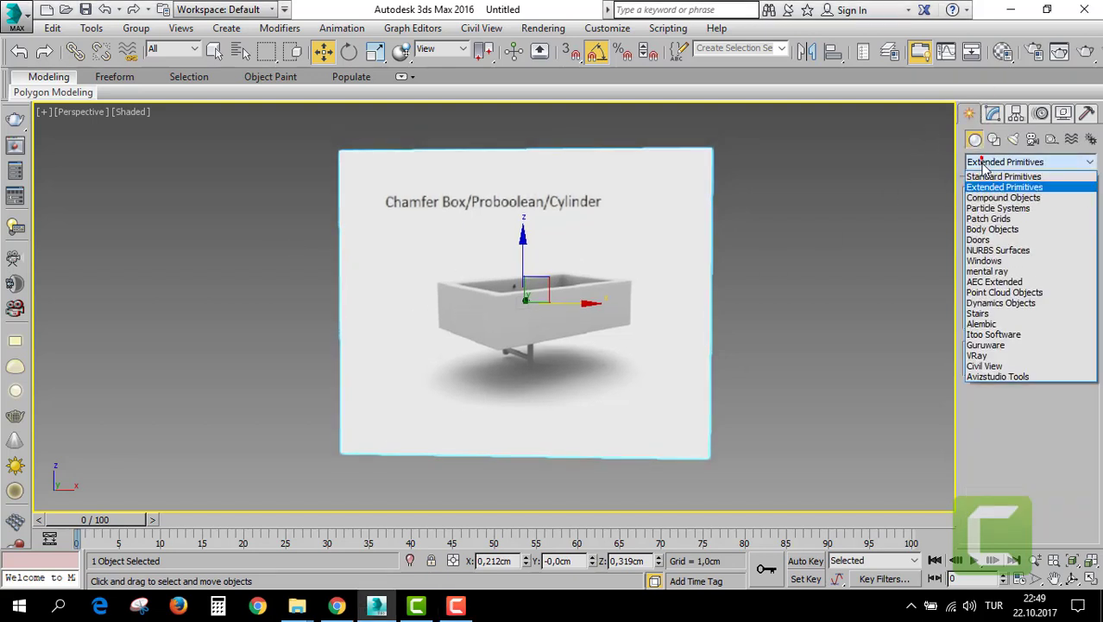
left_click(993, 187)
left_click(1004, 239)
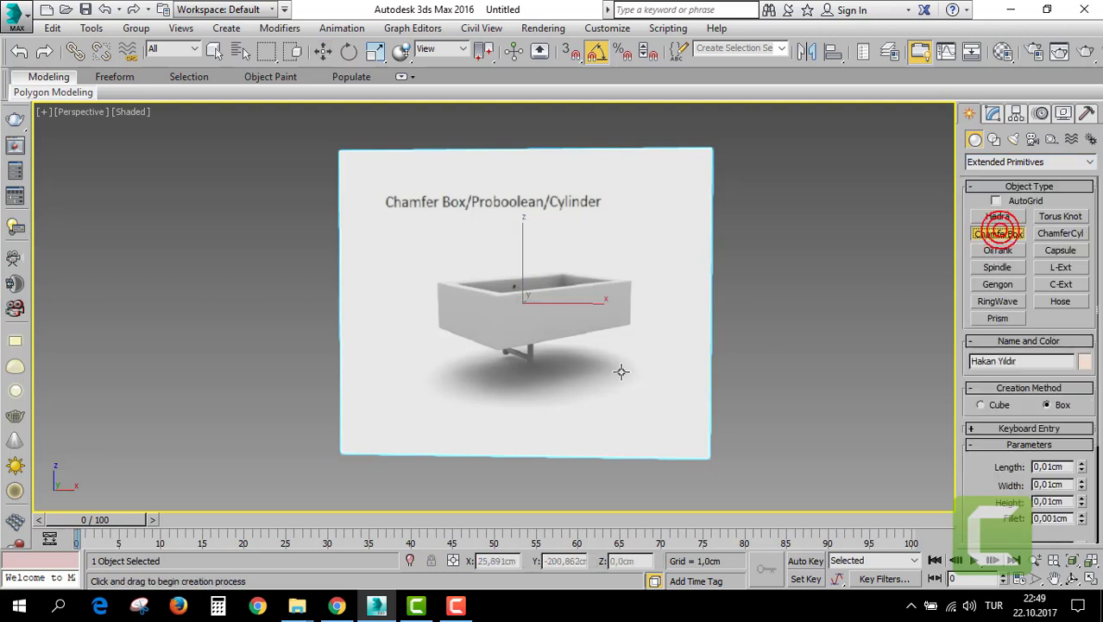
middle_click_drag(623, 370, 596, 298)
middle_click_drag(619, 342, 571, 399, "alt")
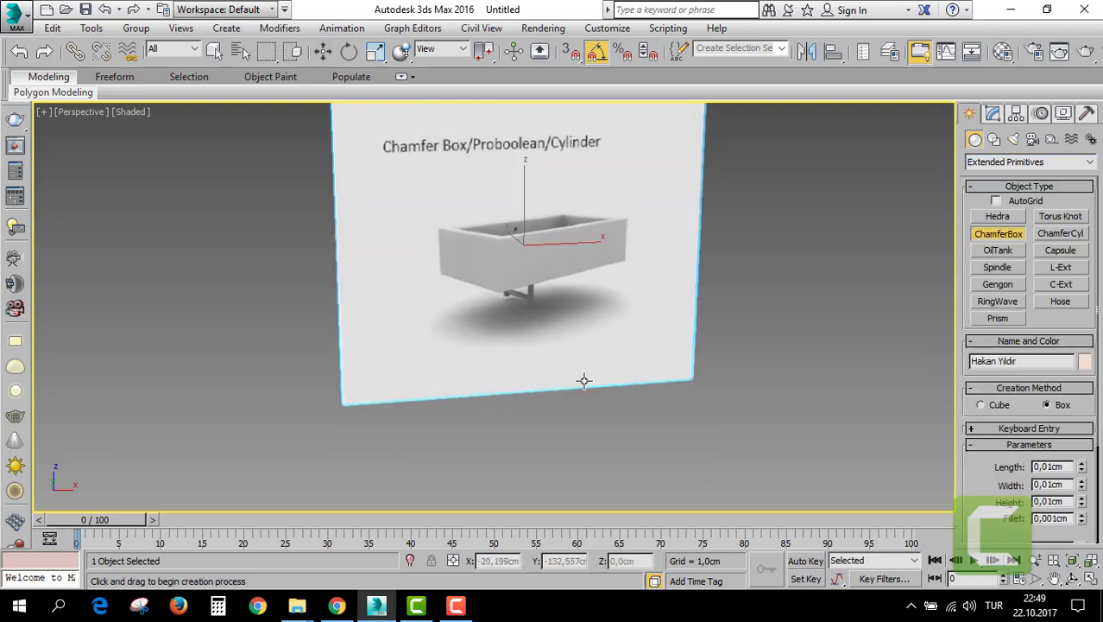
mouse_move(481, 424)
left_mouse_down()
mouse_move(746, 439)
mouse_move(708, 453)
left_mouse_up()
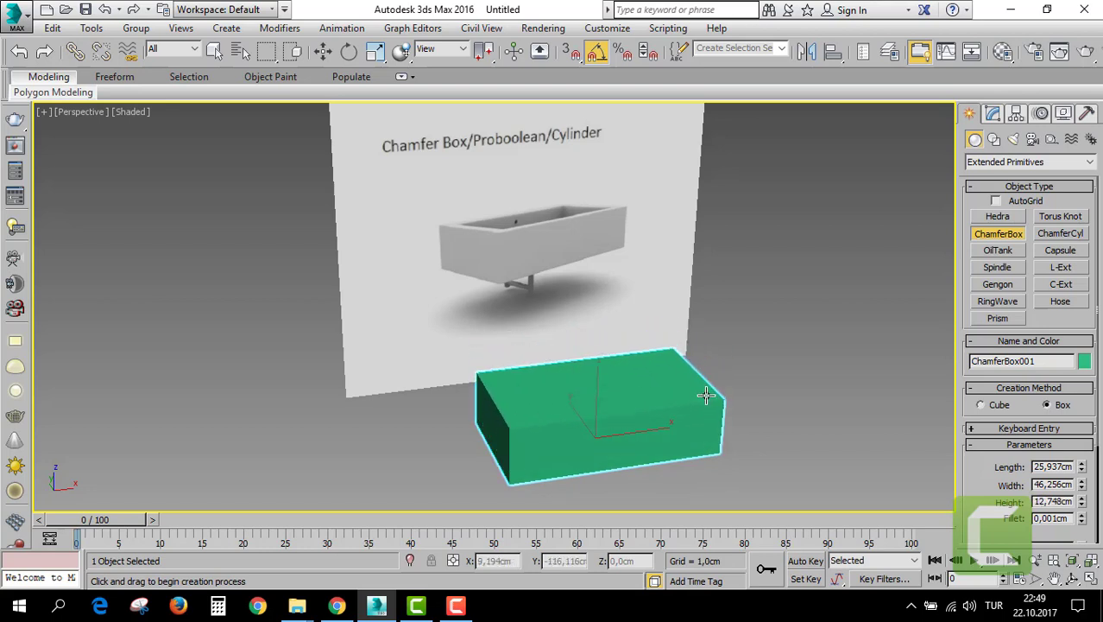
left_click(705, 395)
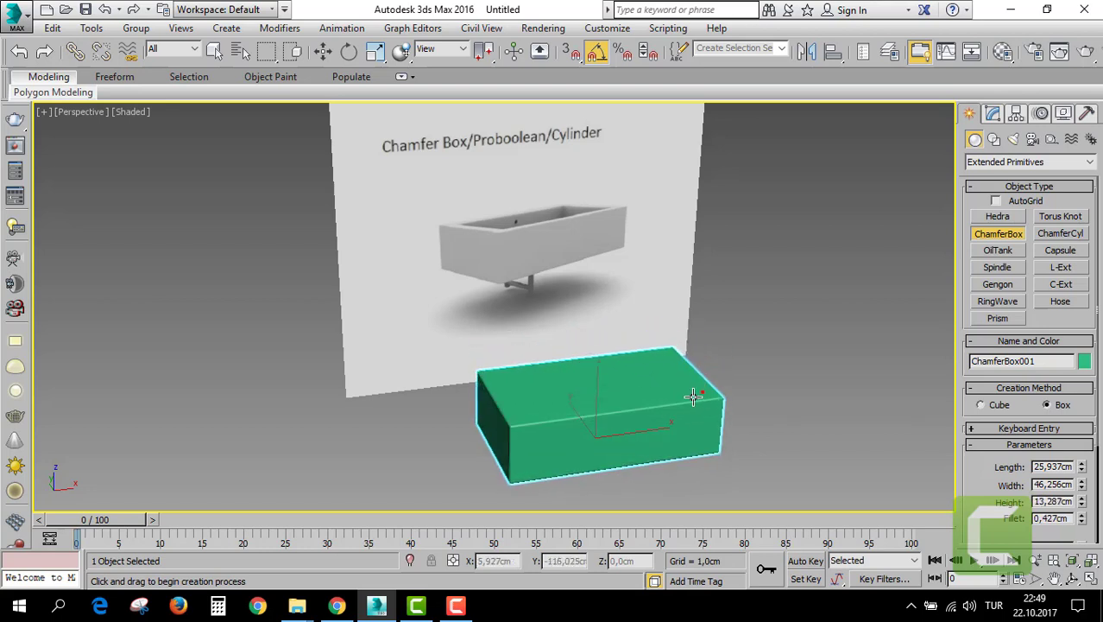
left_click(693, 395)
Set the box to 1 segment, 5 fillet segments and 0.585 cm fillet, then Shift-drag a copy upward.
left_click(993, 113)
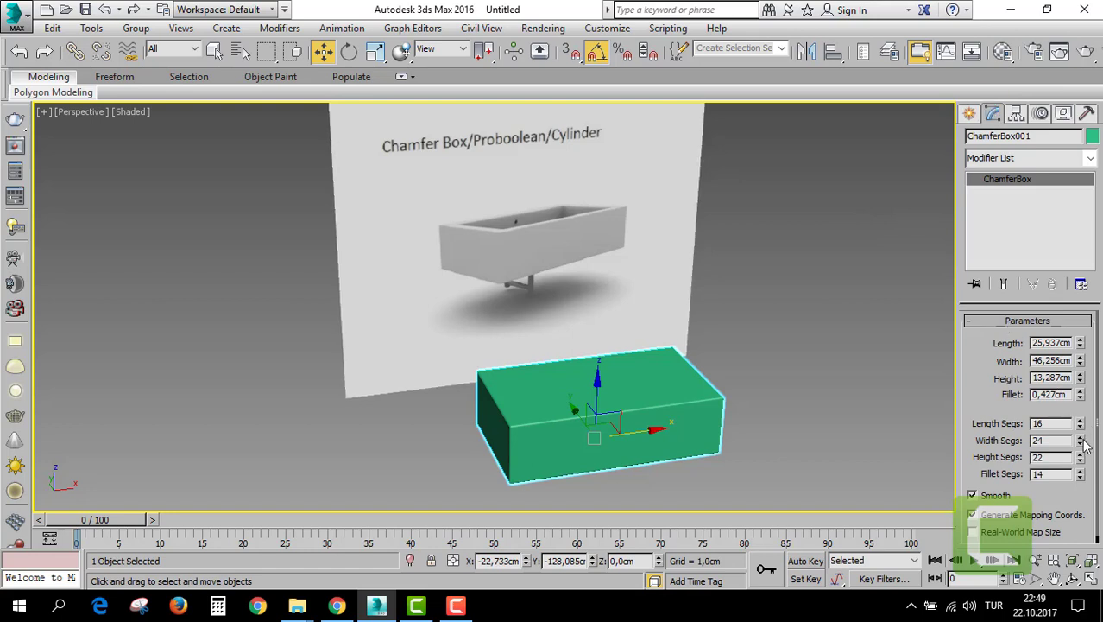
left_click_drag(1079, 428, 1081, 452)
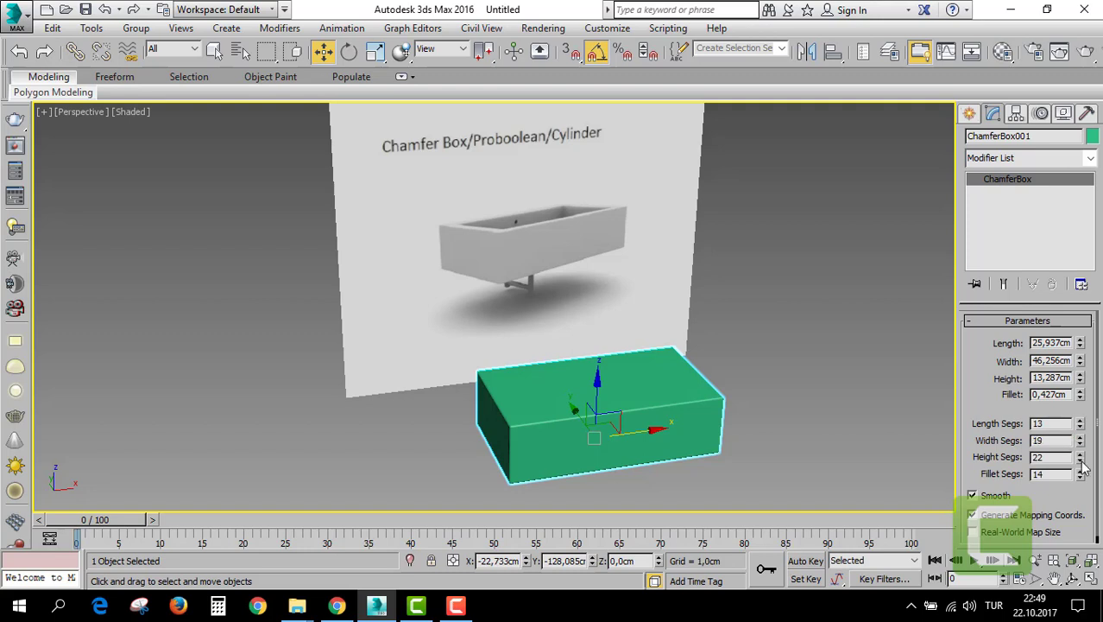
left_click_drag(1083, 434, 1084, 439)
mouse_move(1081, 476)
left_mouse_down()
mouse_move(1085, 493)
mouse_move(1080, 464)
left_mouse_up()
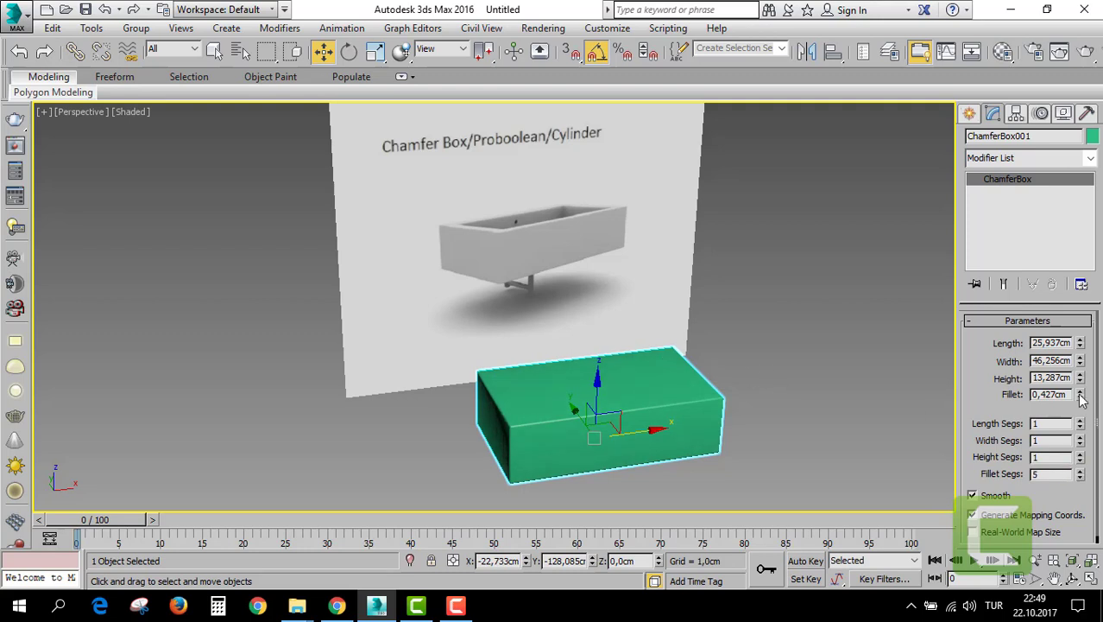
left_click_drag(1081, 396, 1069, 363)
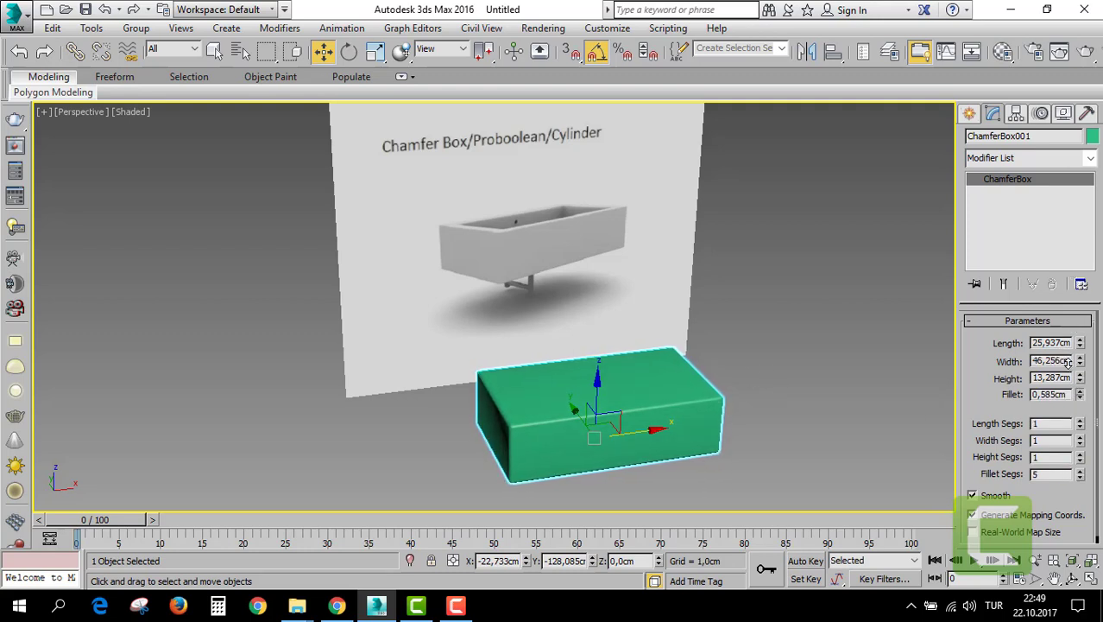
middle_click_drag(596, 374, 634, 365)
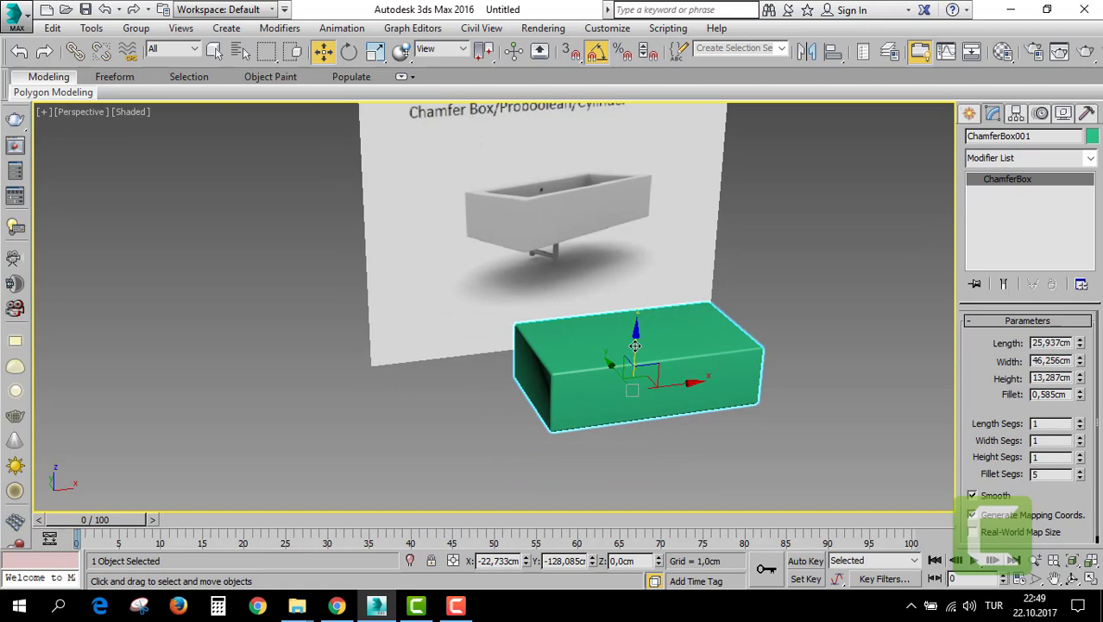
left_click_drag(634, 345, 635, 269, "shift")
Confirm the ChamferBox002 copy and colour it blue.
left_click(540, 371)
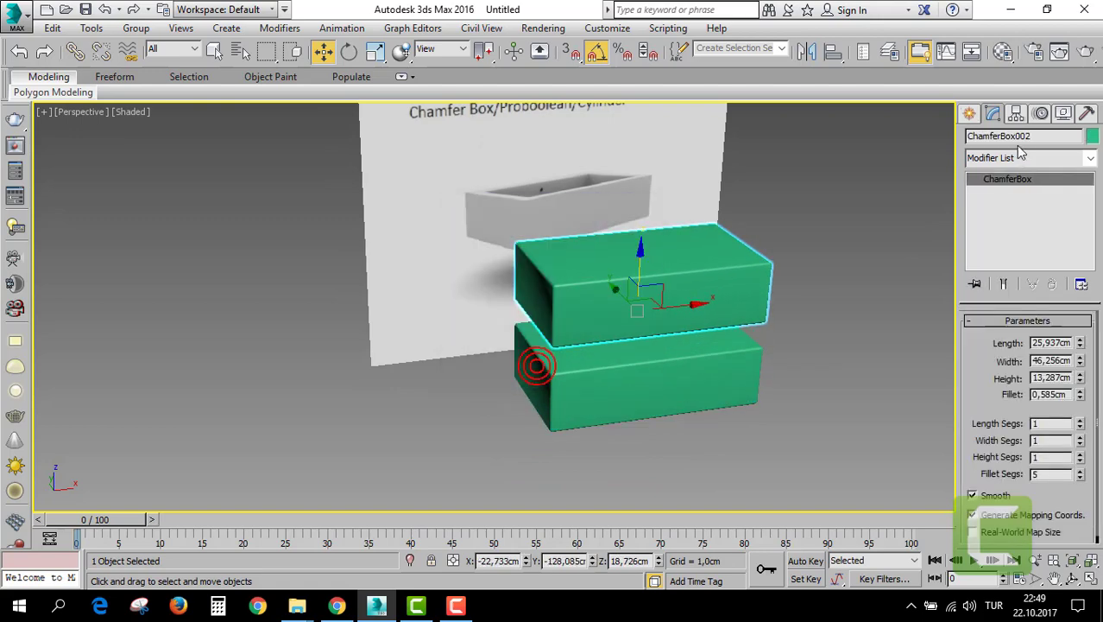
left_click(1093, 137)
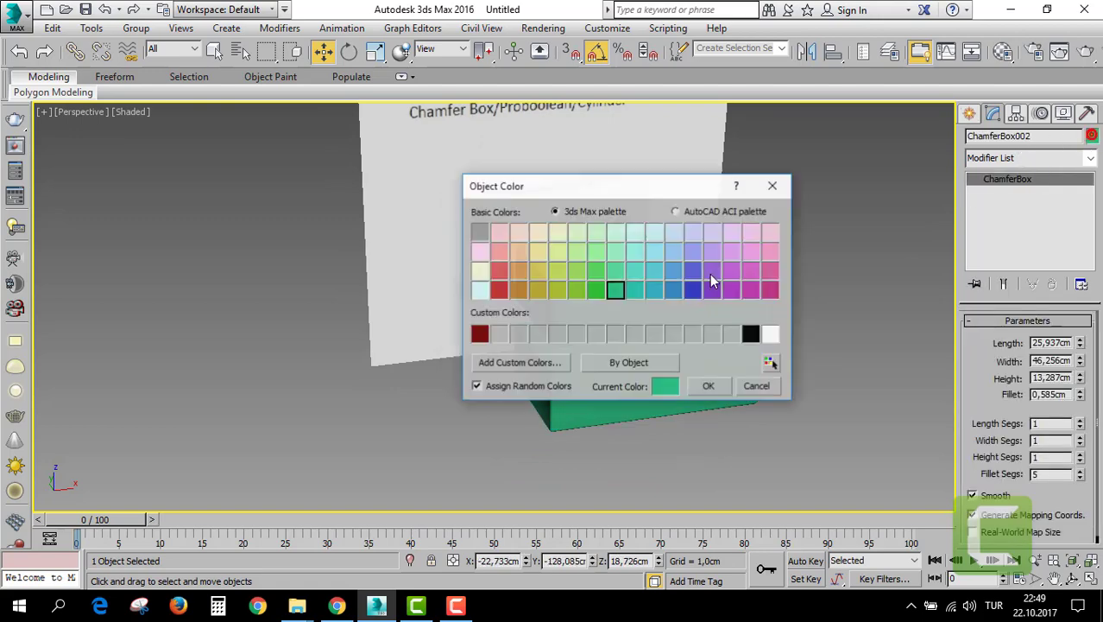
left_click(701, 386)
key("alt+w")
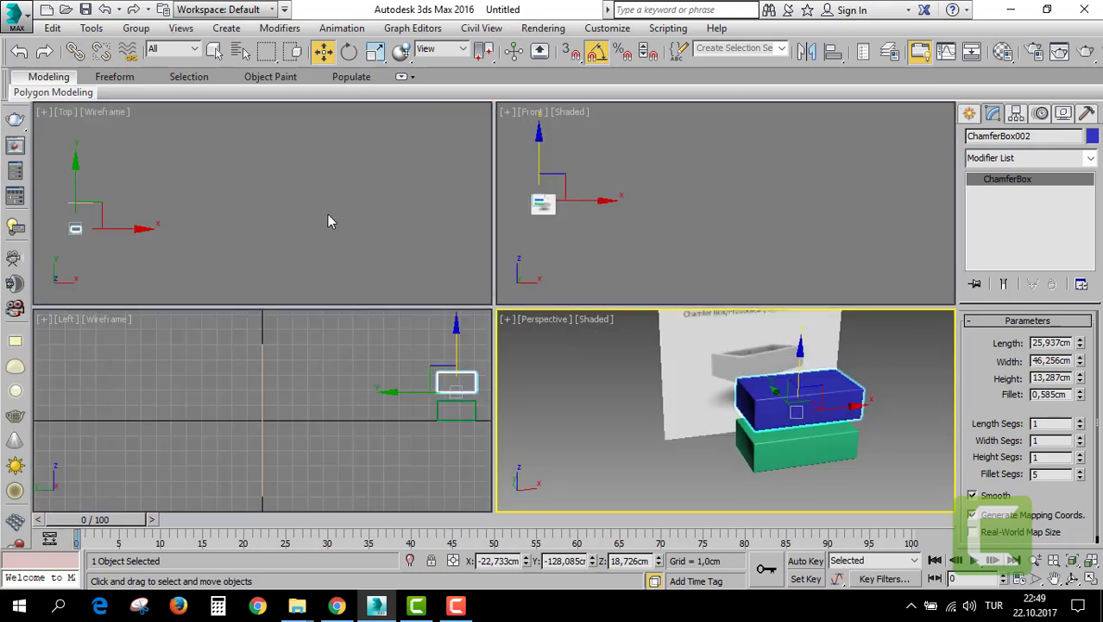
scroll(325, 212, "up", 5)
middle_click_drag(325, 212, 359, 239)
scroll(358, 239, "down", 3)
scroll(363, 249, "down", 1)
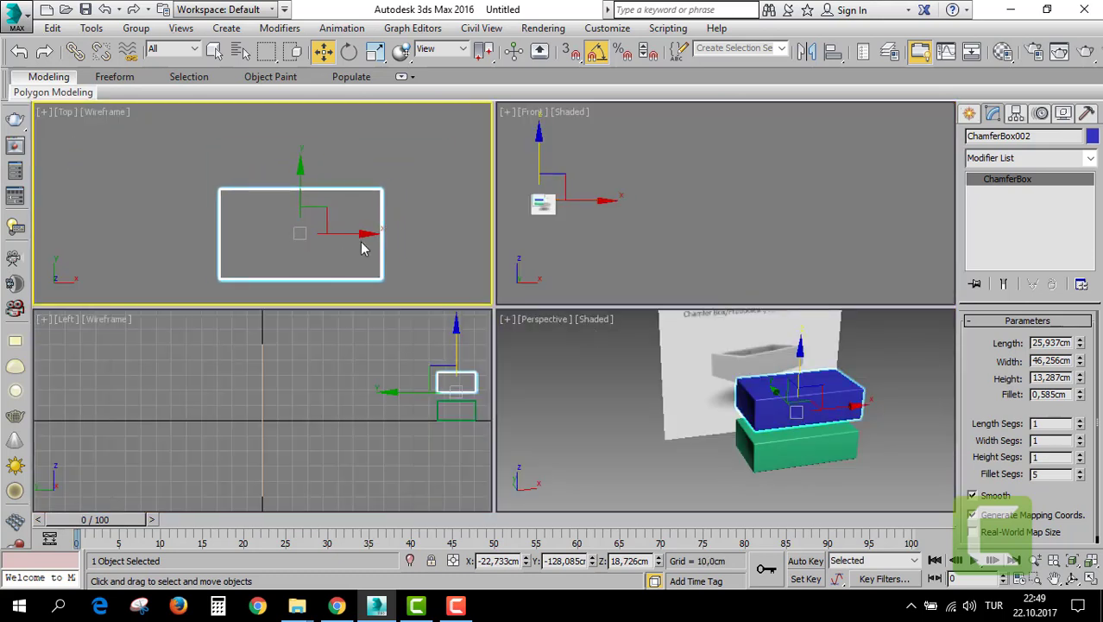
Scale the blue box down uniformly and stretch it along its length in the top view.
key("r")
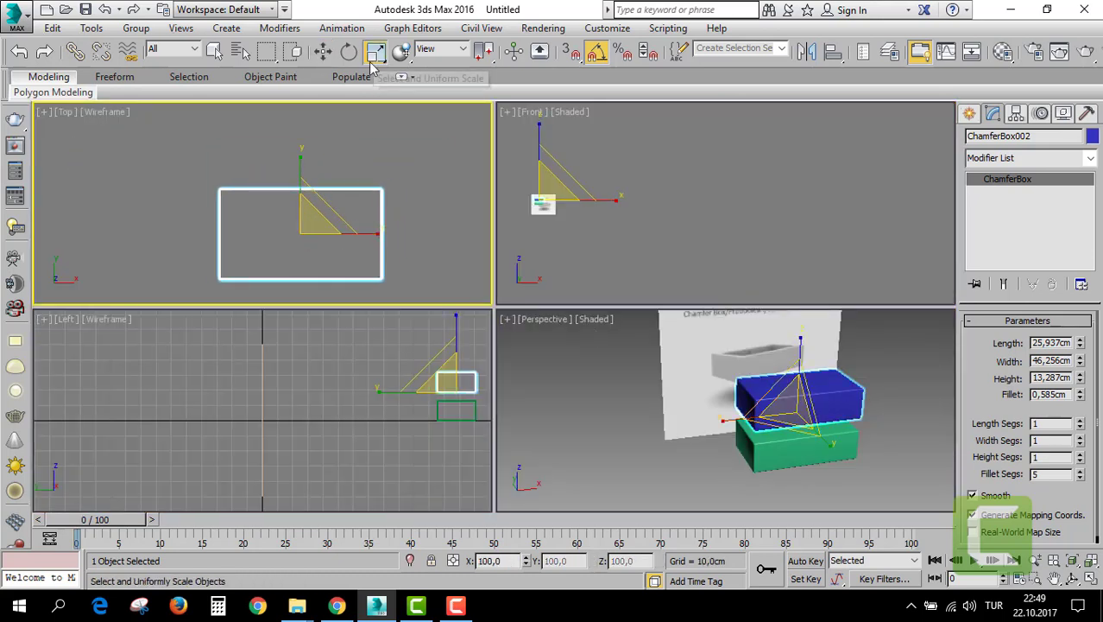
left_click_drag(310, 229, 313, 230)
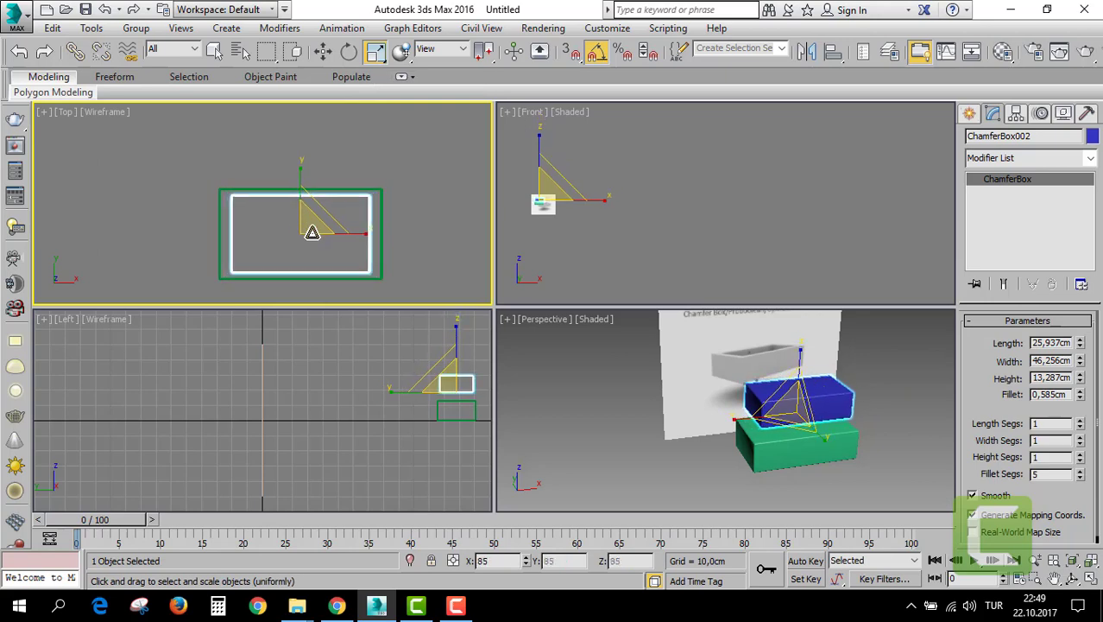
scroll(314, 221, "up", 2)
middle_click_drag(314, 210, 330, 175)
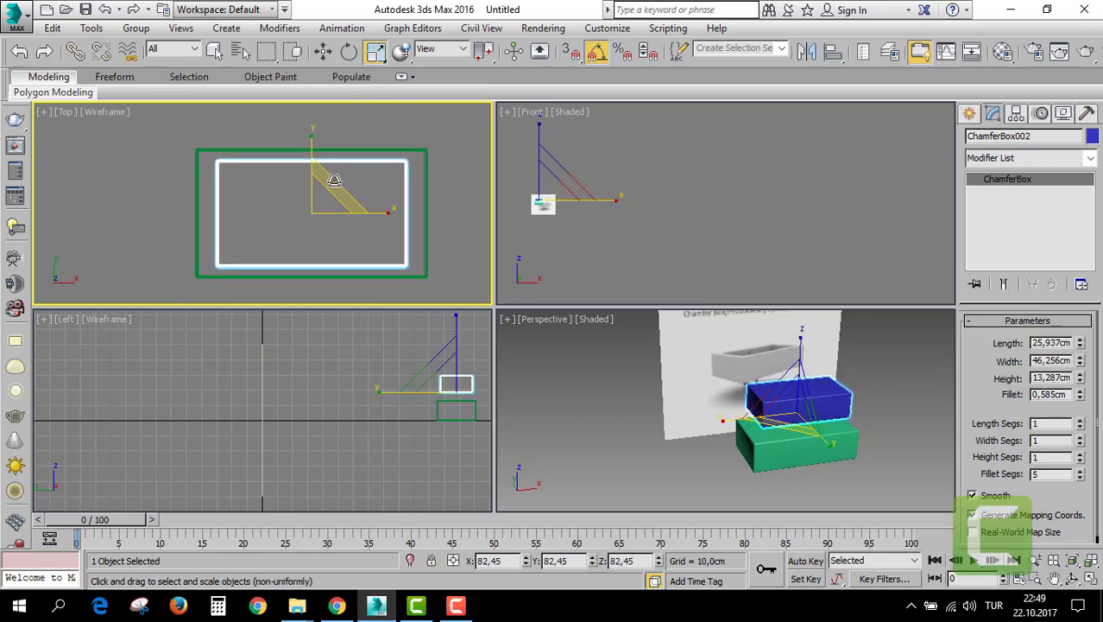
left_click_drag(390, 211, 393, 211)
Lower the blue box into the green box from the front view.
middle_click(690, 245)
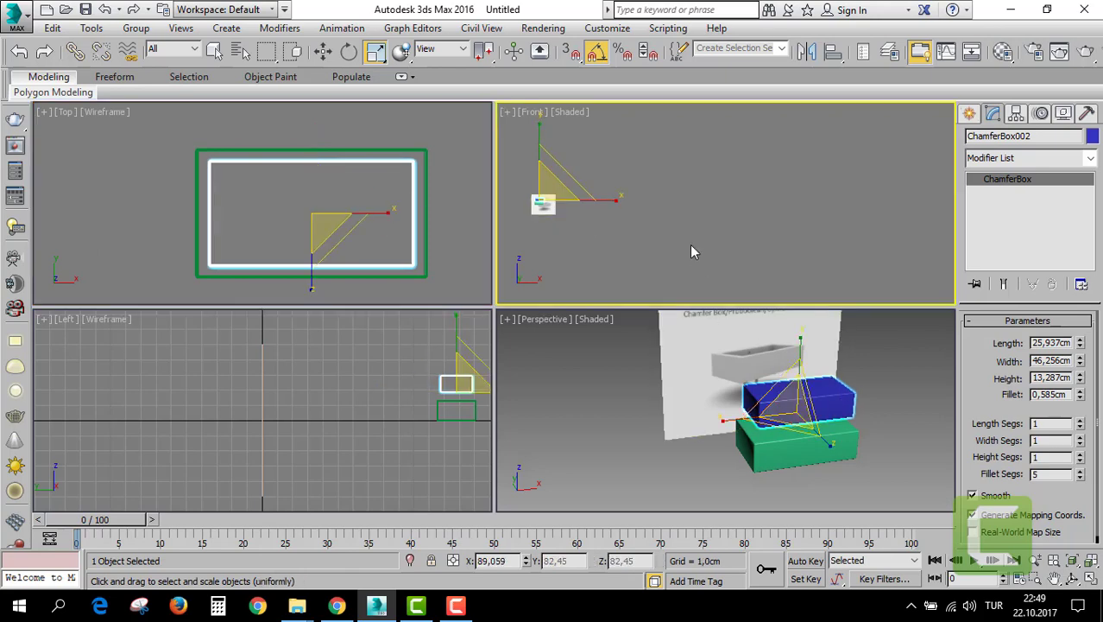
key("z")
scroll(626, 196, "down", 5)
key("w")
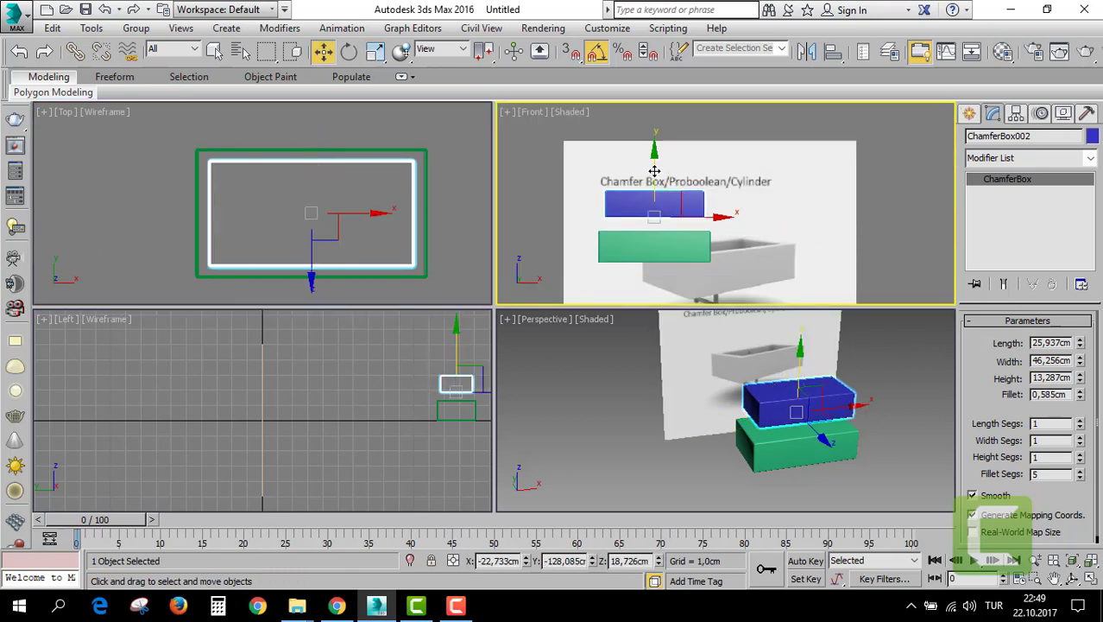
left_click_drag(654, 175, 648, 208)
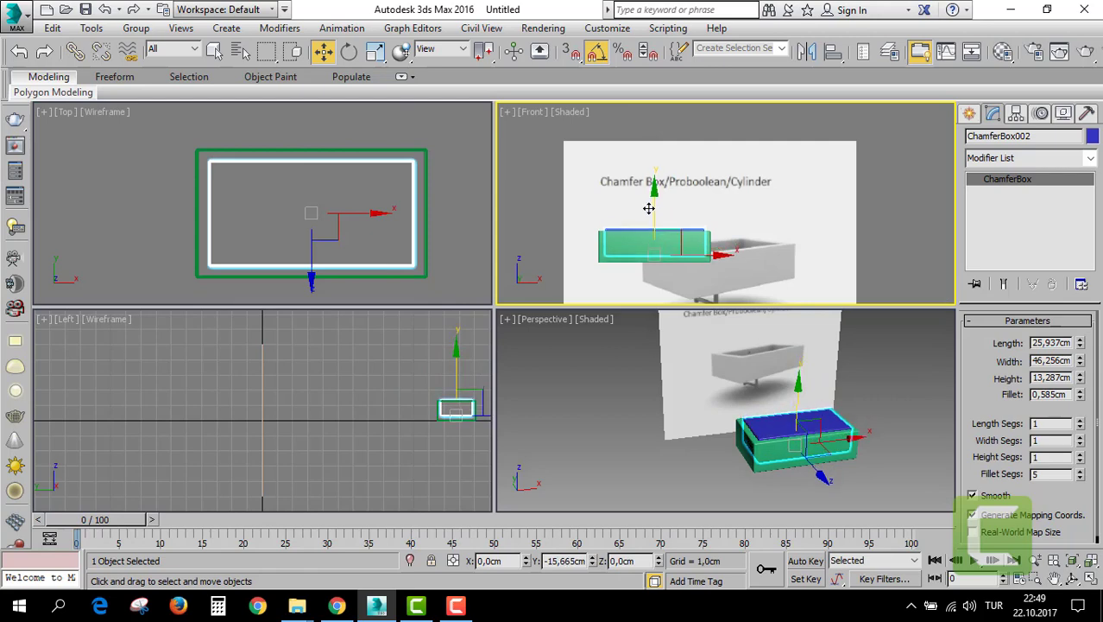
right_click(640, 406)
Select the green ChamferBox001 in a maximized perspective view.
key("alt+w")
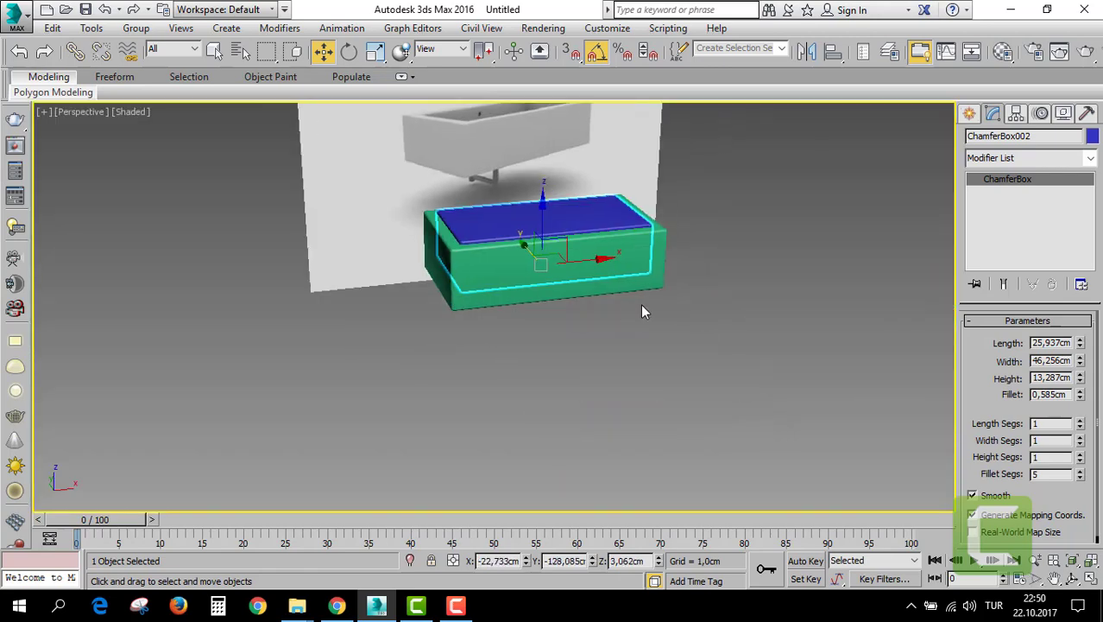
middle_click_drag(641, 303, 634, 314, "alt")
scroll(627, 250, "up", 5)
scroll(633, 276, "down", 5)
left_click(561, 308)
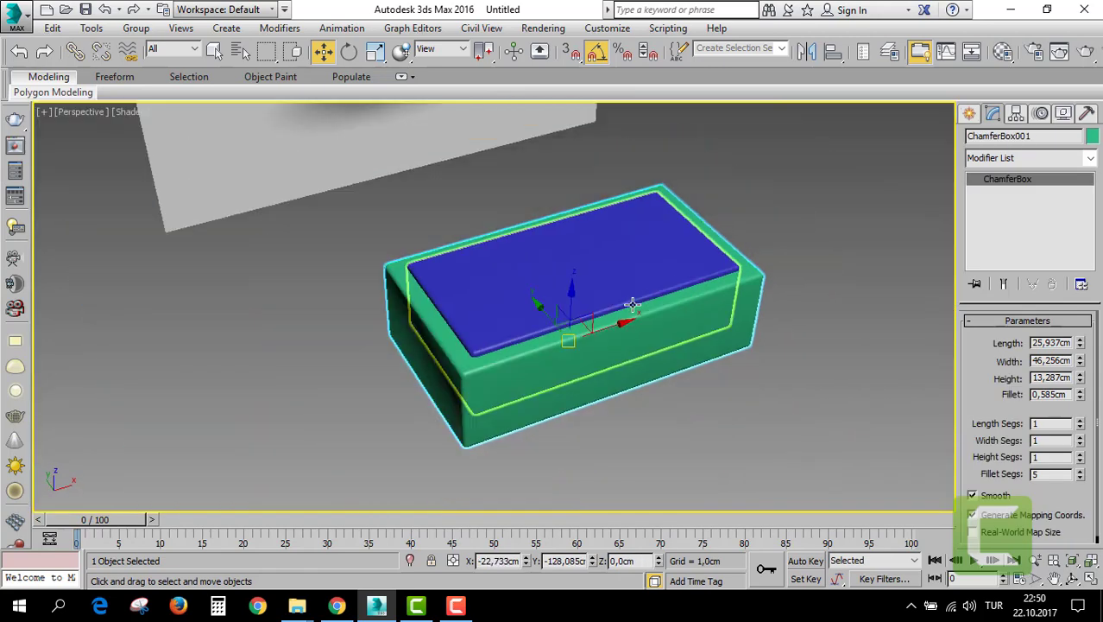
scroll(592, 283, "up", 1)
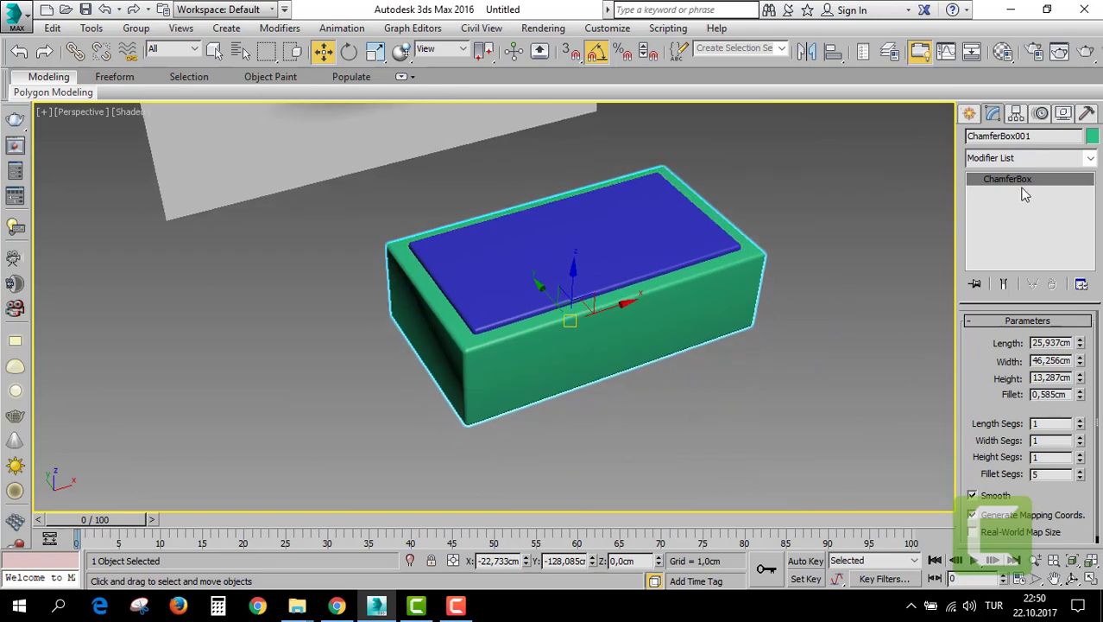
Subtract the blue box from ChamferBox001 with a Compound Objects ProBoolean.
left_click(969, 115)
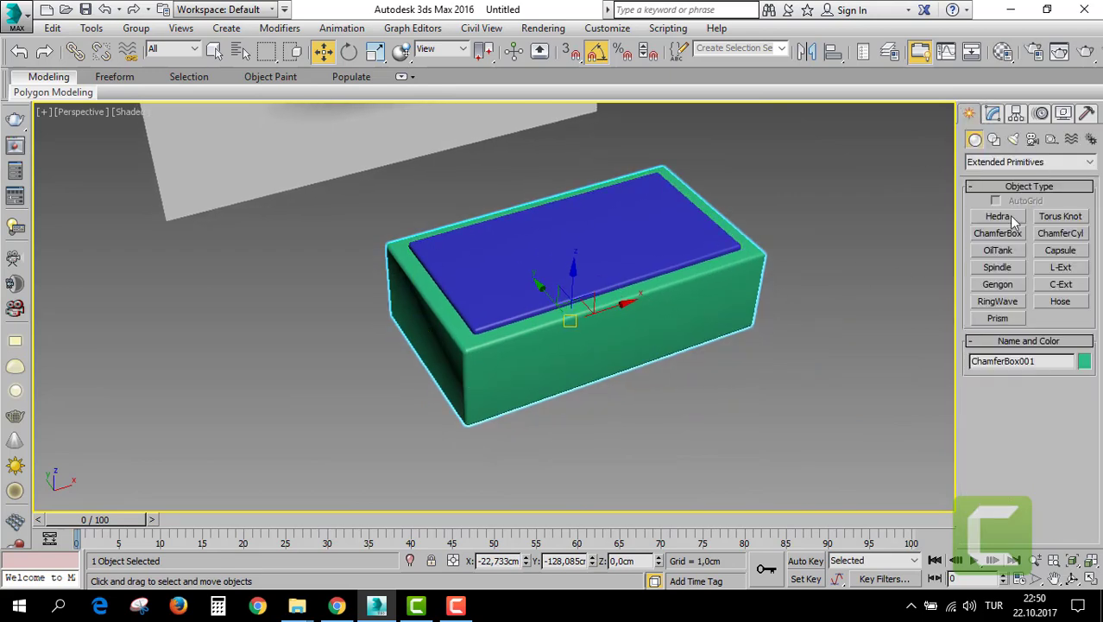
left_click(1002, 162)
left_click(1004, 183)
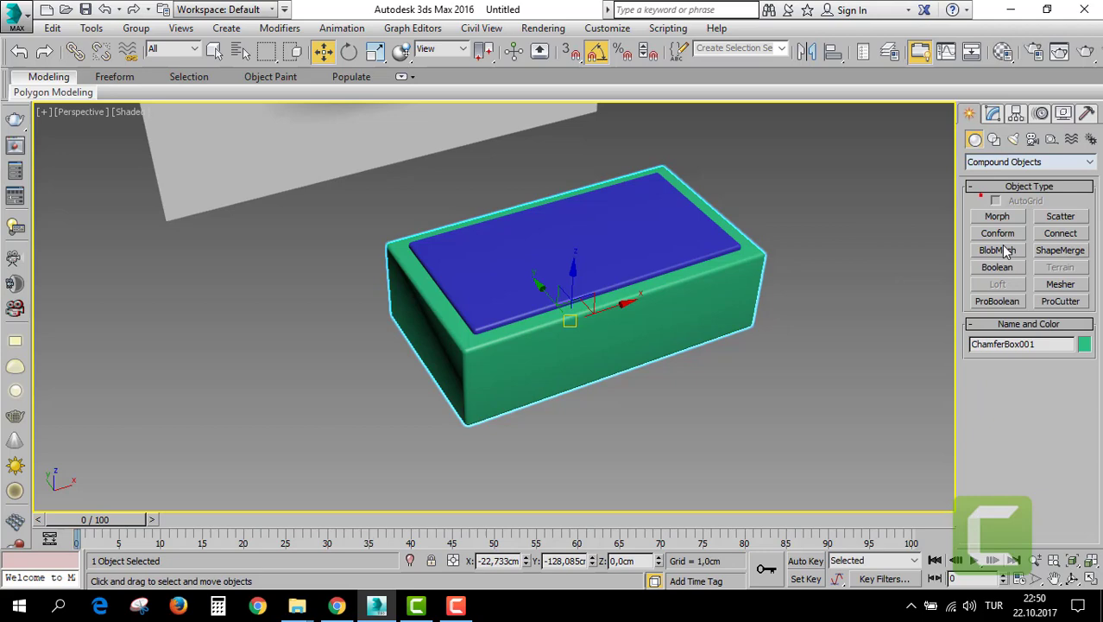
left_click(997, 301)
left_click(1010, 388)
left_click(638, 259)
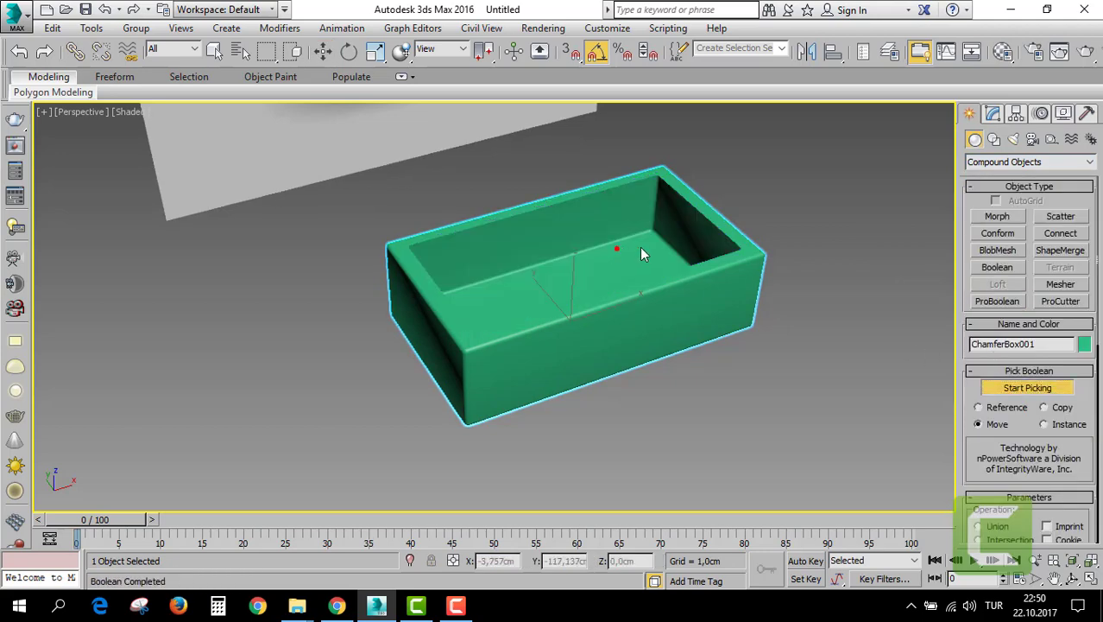
key("w")
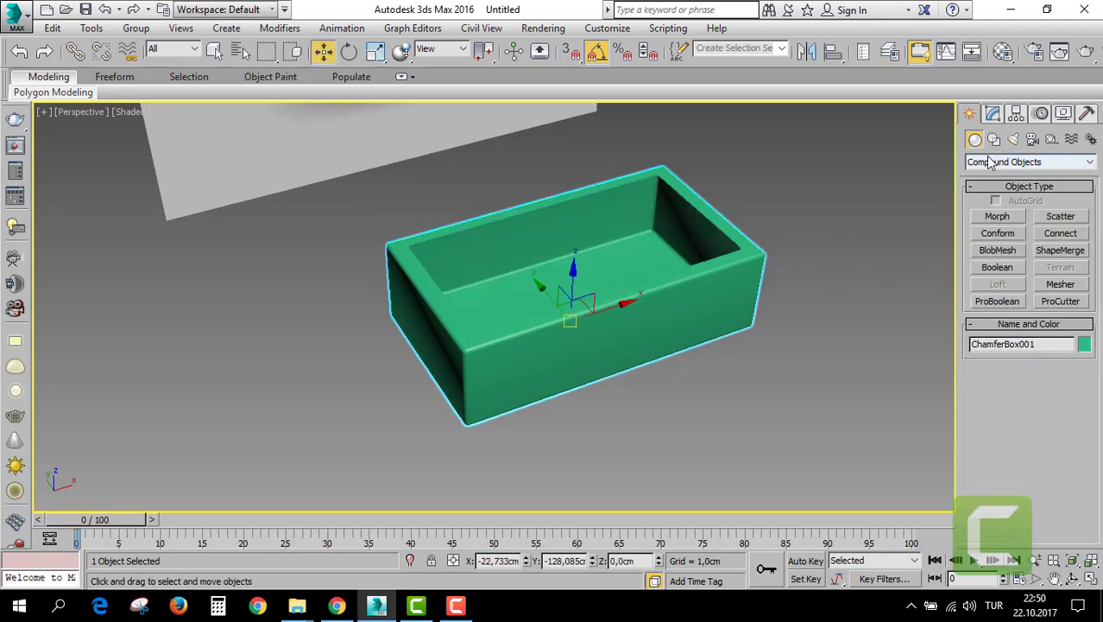
left_click(1002, 162)
Draw a small Cylinder from Standard Primitives in the front view.
left_click(984, 175)
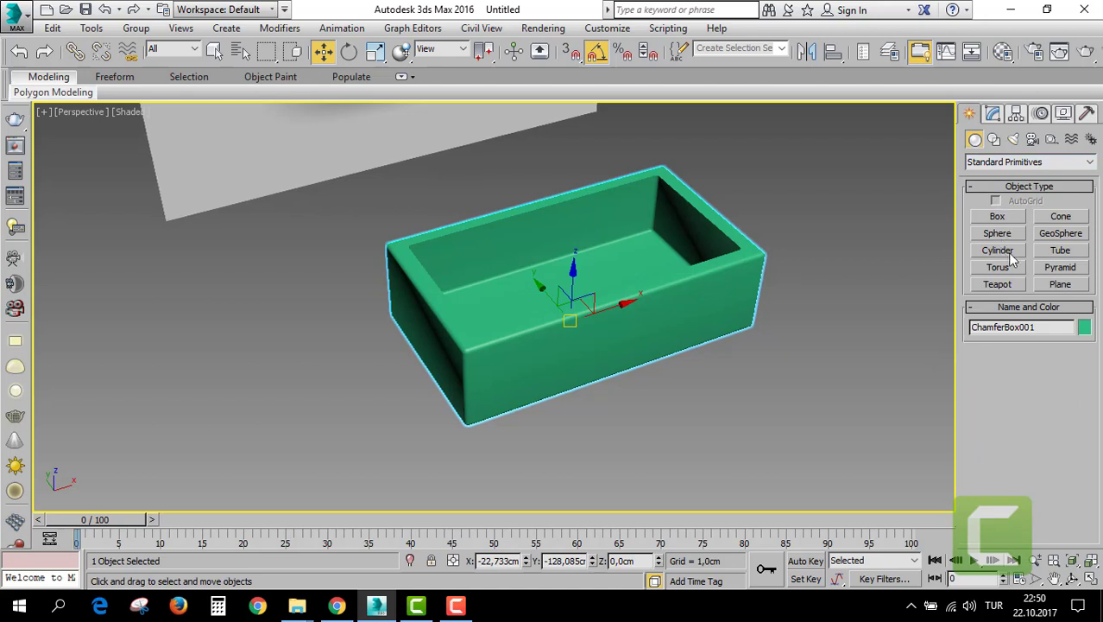
left_click(984, 250)
key("alt+w")
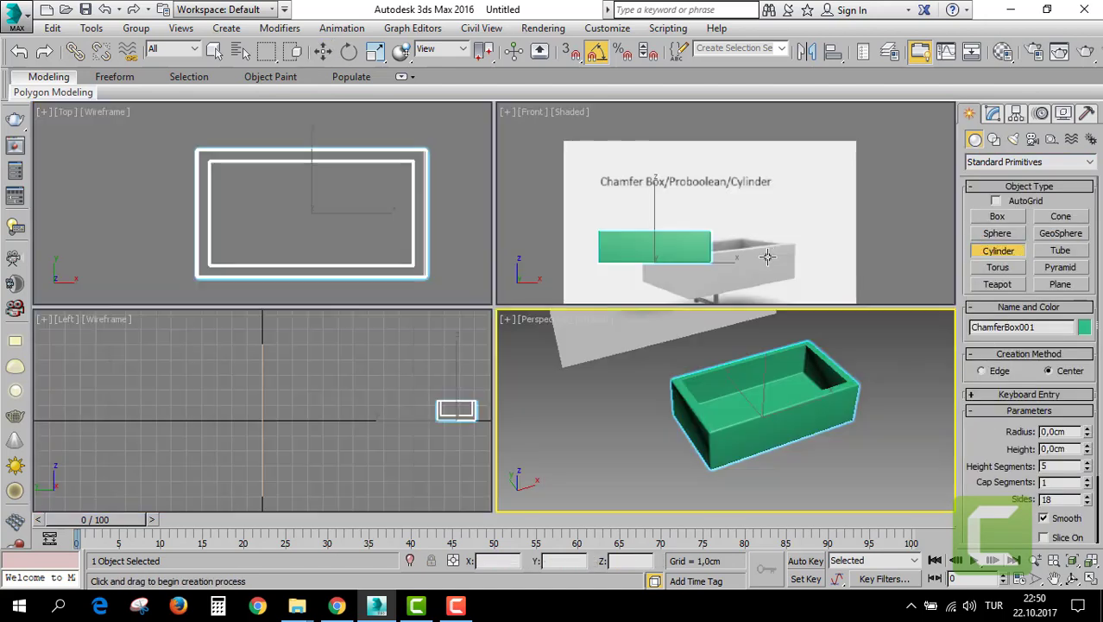
scroll(669, 233, "up", 5)
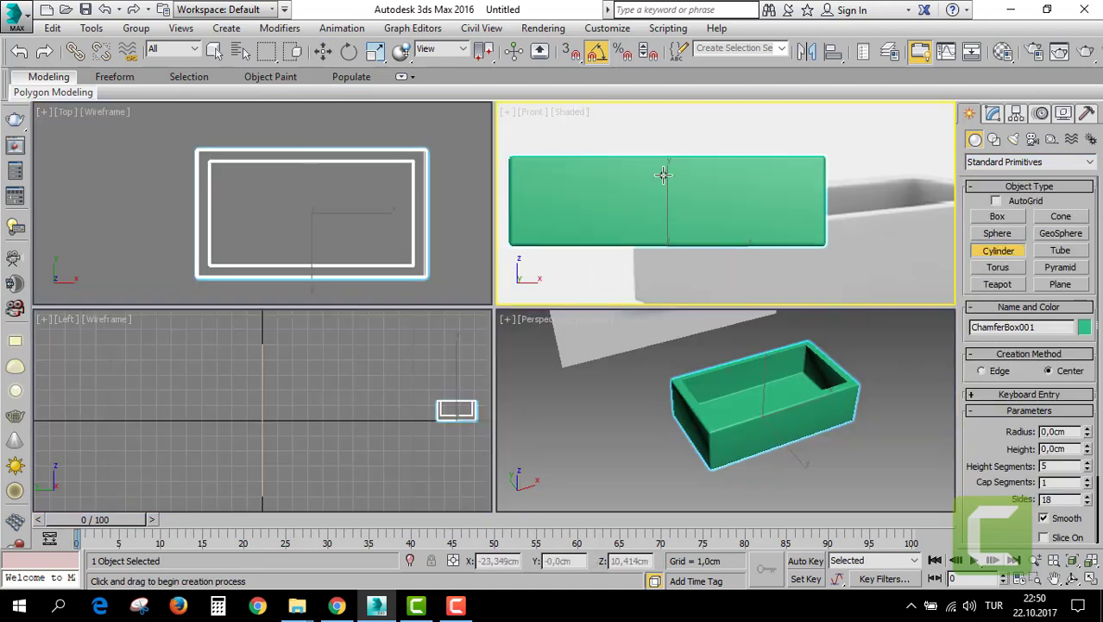
left_click_drag(667, 176, 667, 179)
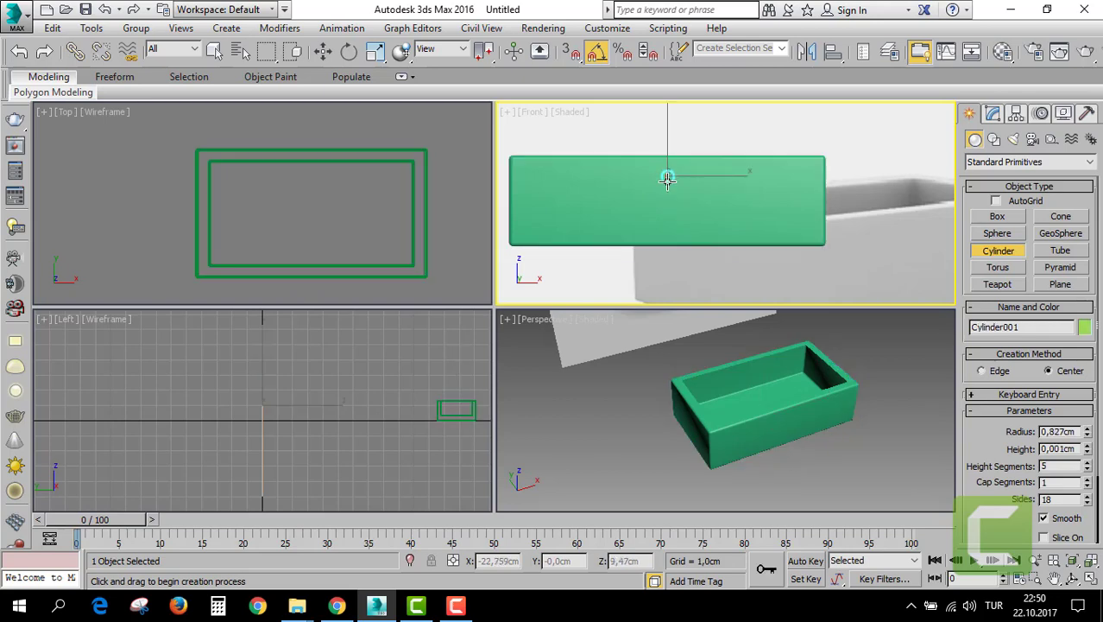
left_click(691, 240)
right_click(313, 182)
Move the cylinder onto the top of the green box in the top view.
key("alt+w")
scroll(371, 238, "down", 4)
key("w")
scroll(415, 259, "down", 2)
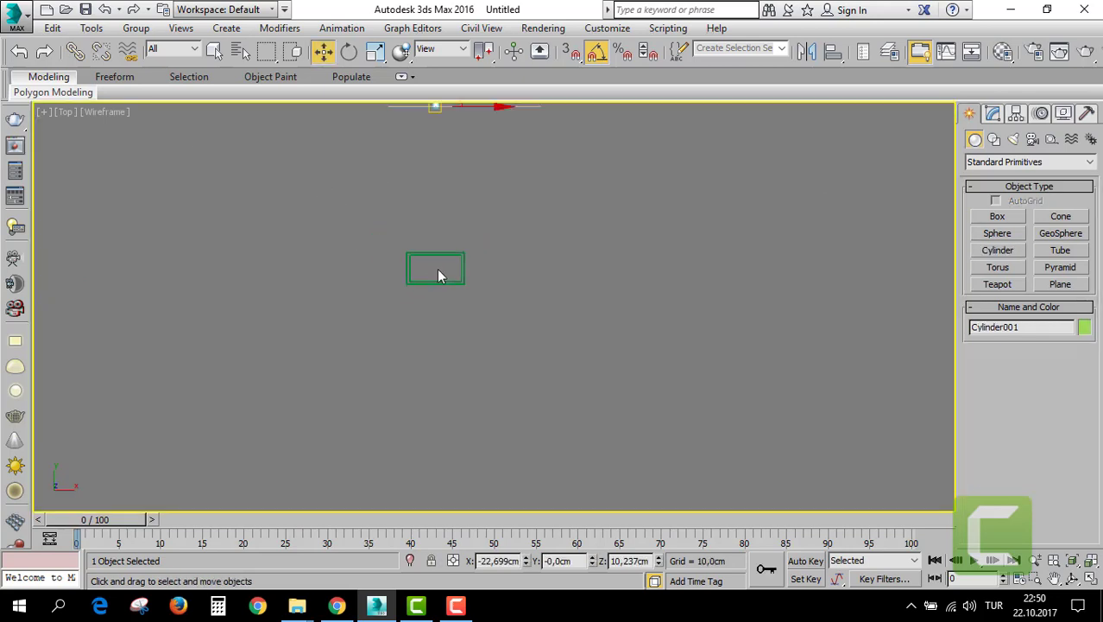
scroll(441, 268, "down", 2)
left_click_drag(438, 142, 443, 217)
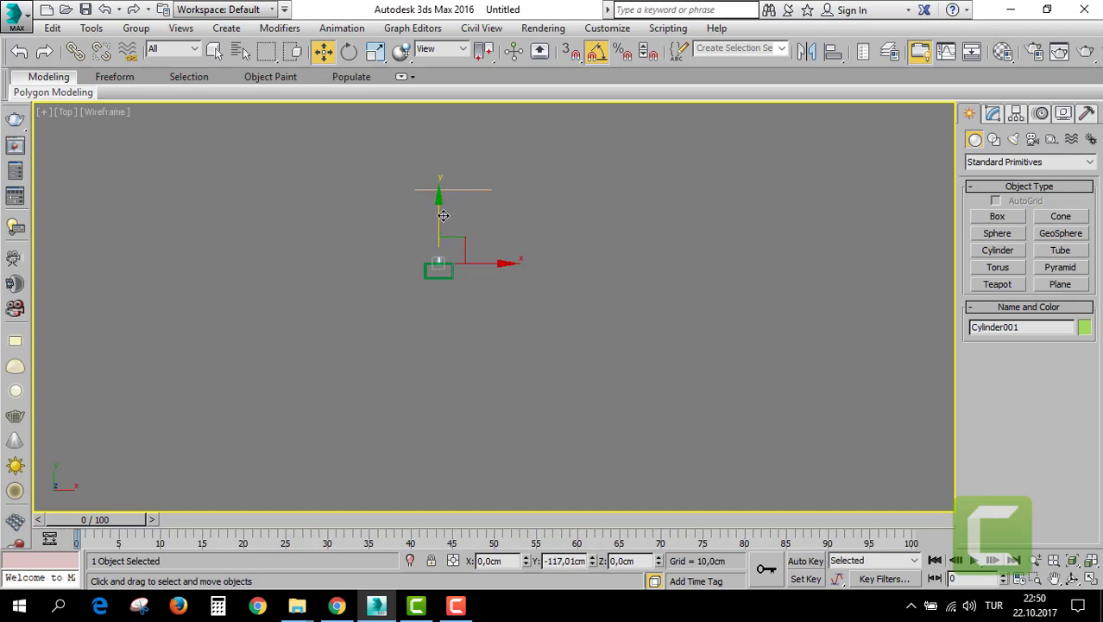
left_click_drag(516, 322, 516, 322)
left_click_drag(450, 232, 448, 164)
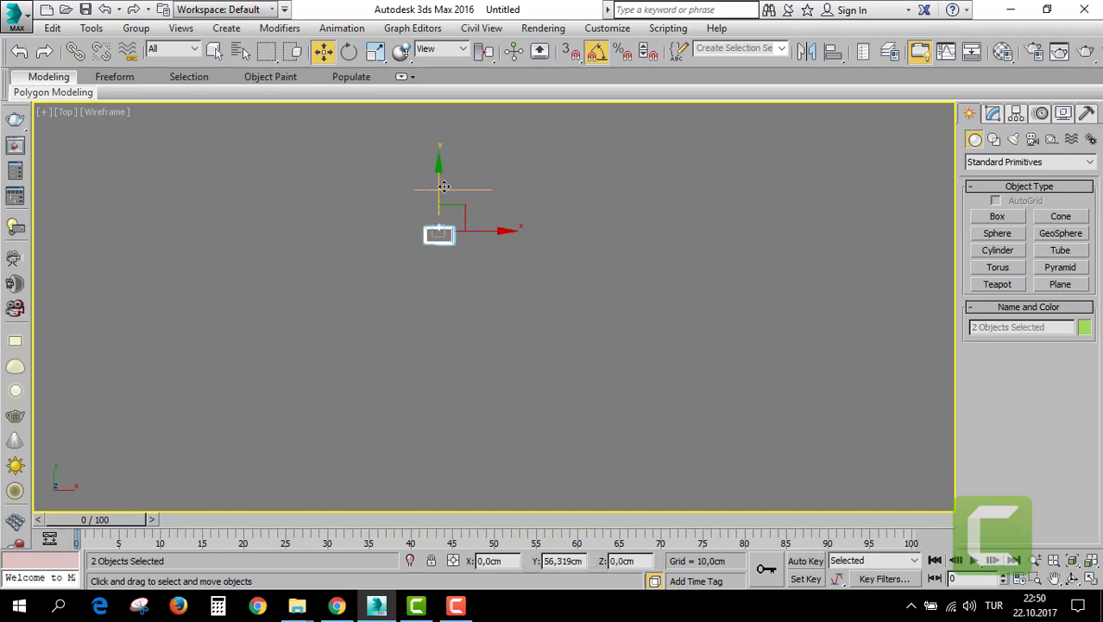
Size the cylinder across the basin's back rim, then select the green box.
key("alt+w")
right_click(737, 393)
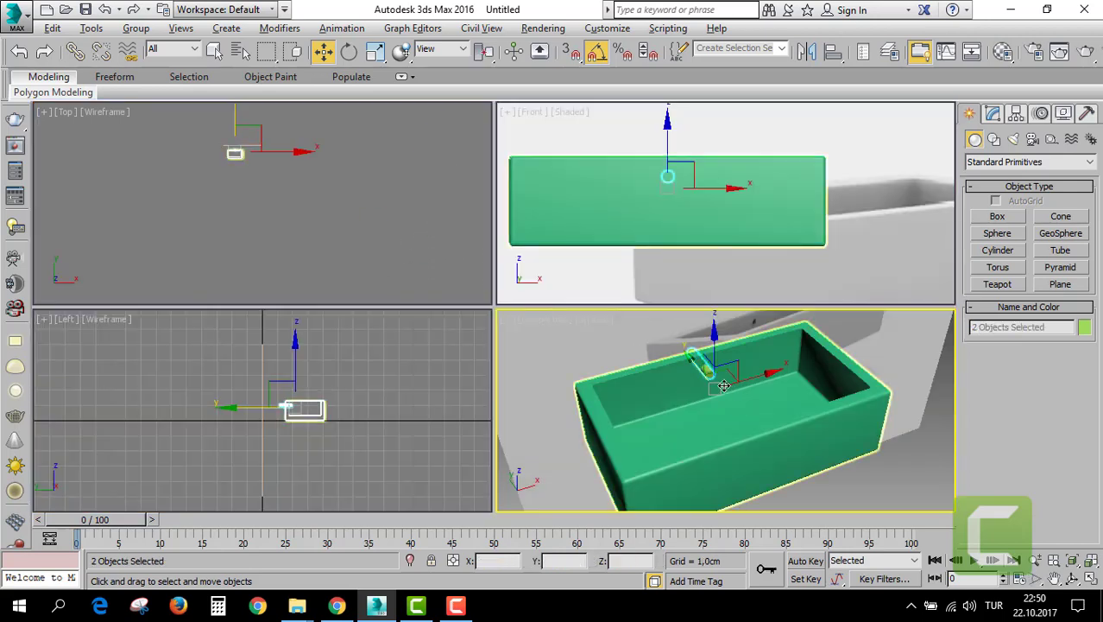
key("alt+w")
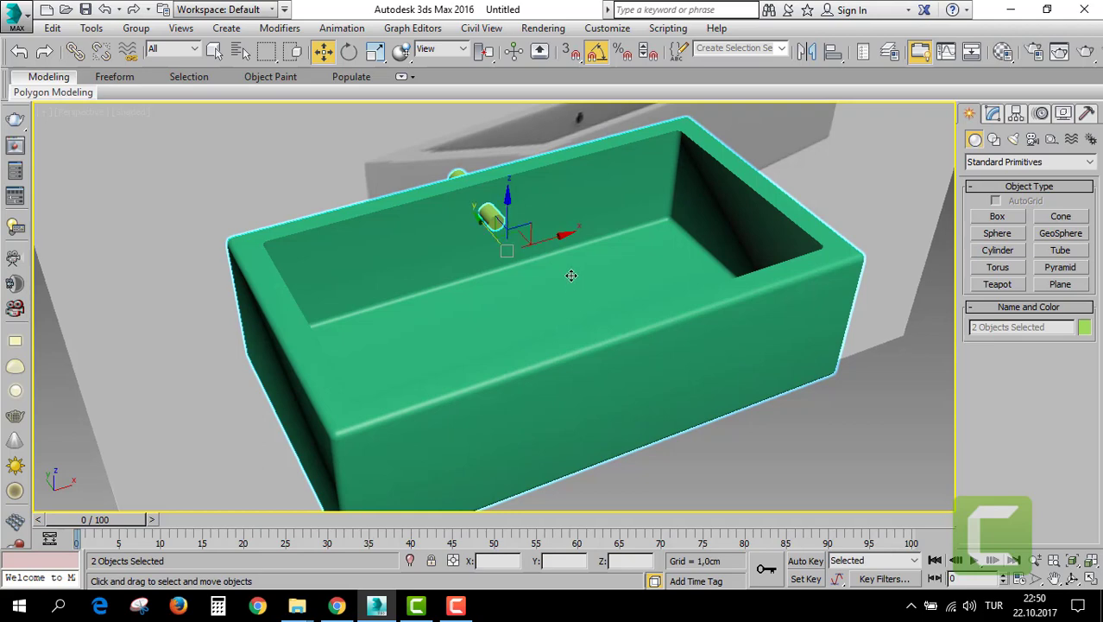
middle_click_drag(571, 275, 544, 294, "alt")
left_click(544, 328)
left_click(501, 228)
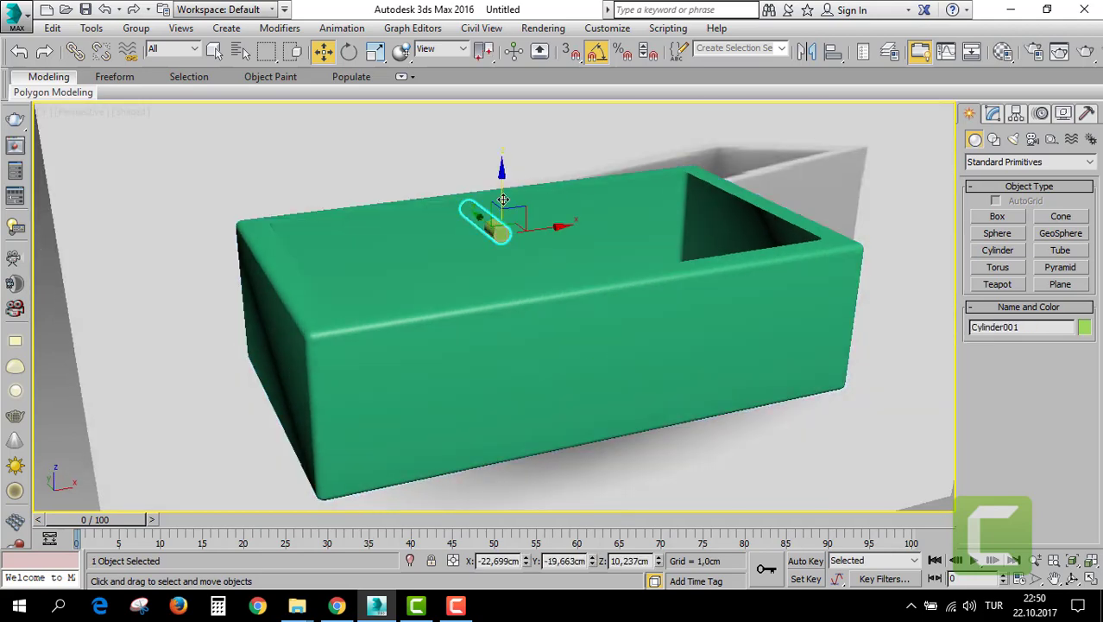
key("r")
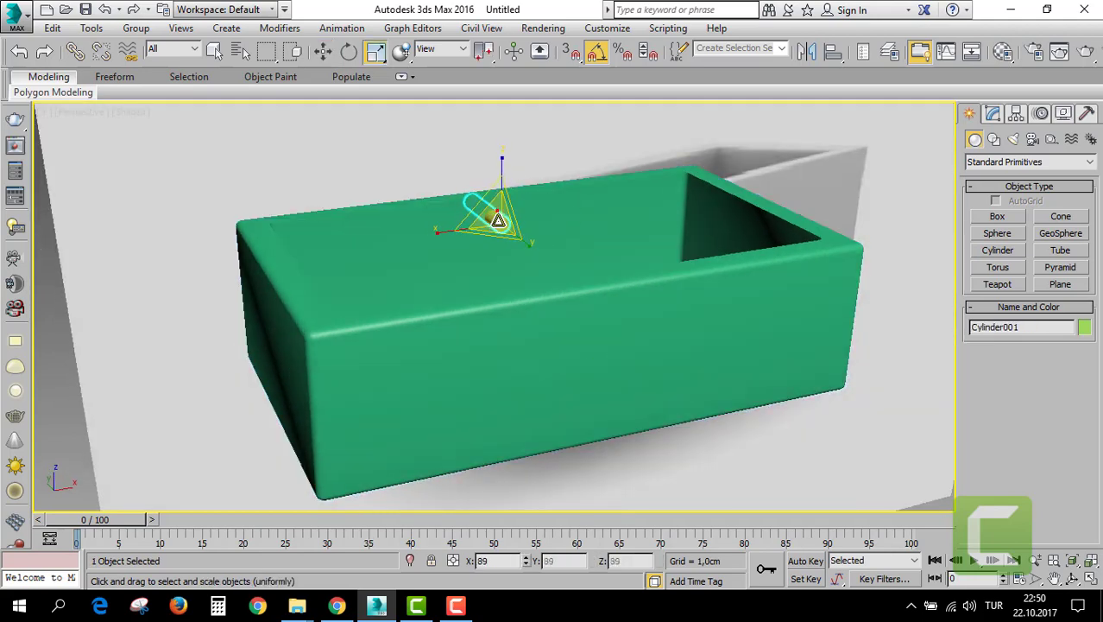
key("w")
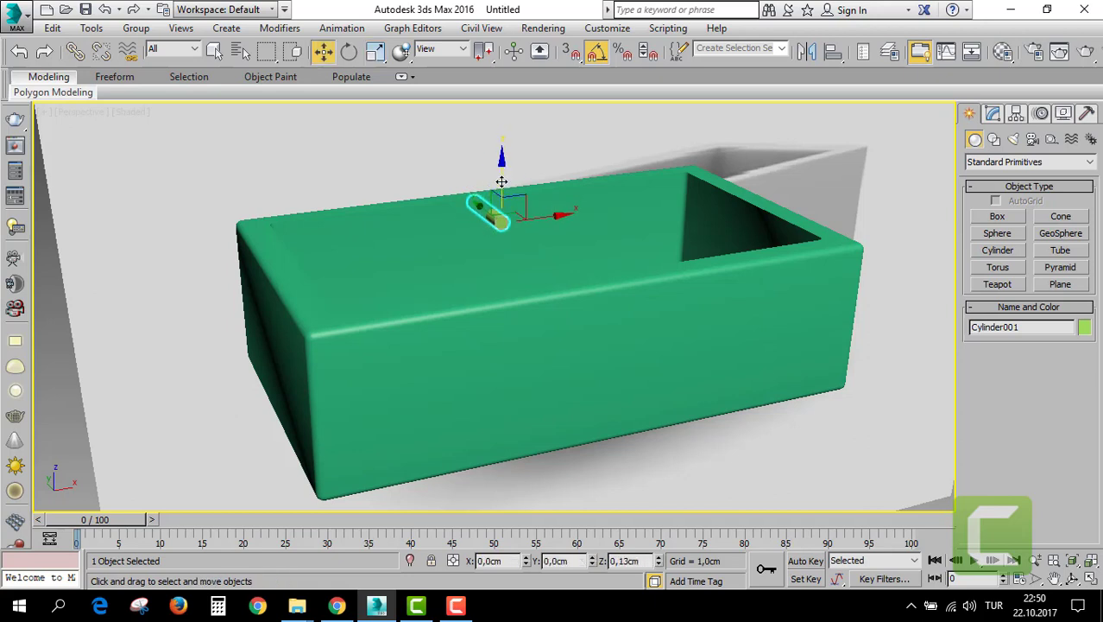
left_click(679, 320)
Subtract Cylinder001 with ProBoolean to cut a round hole in the back rim.
left_click(992, 116)
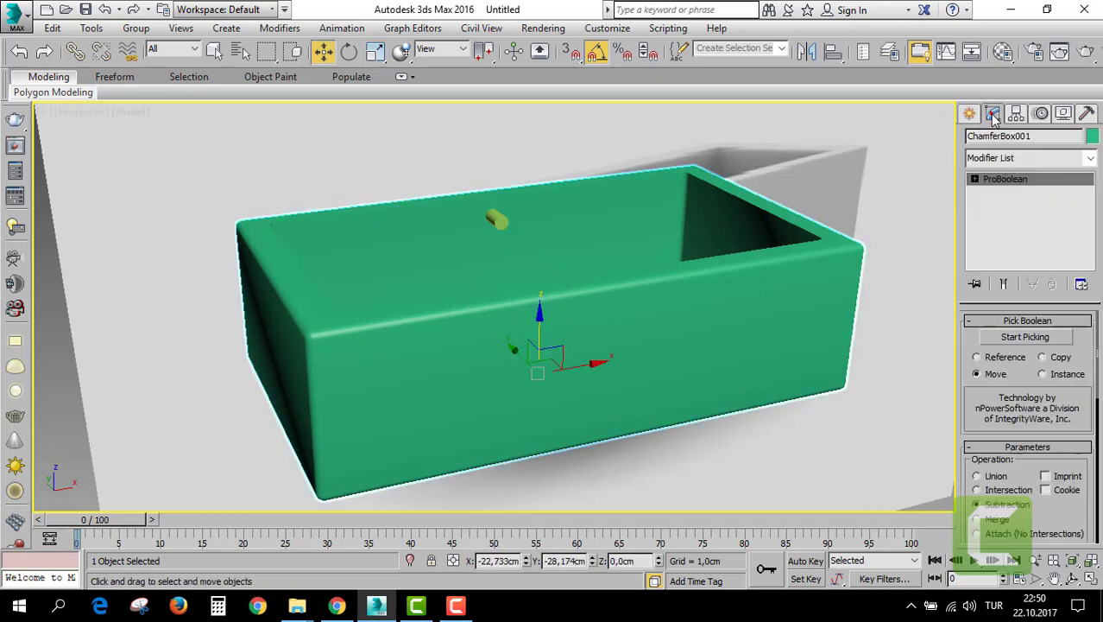
left_click(1017, 339)
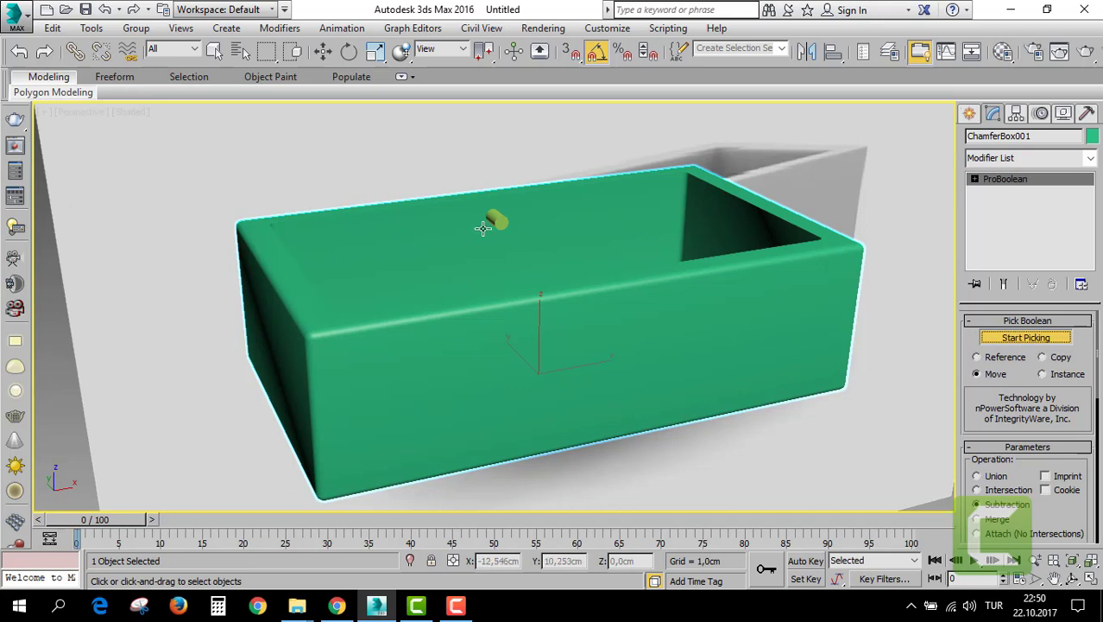
left_click(498, 218)
right_click(518, 229)
mouse_move(522, 226)
middle_mouse_down("alt")
mouse_move(520, 260)
mouse_move(448, 197)
middle_mouse_up("alt")
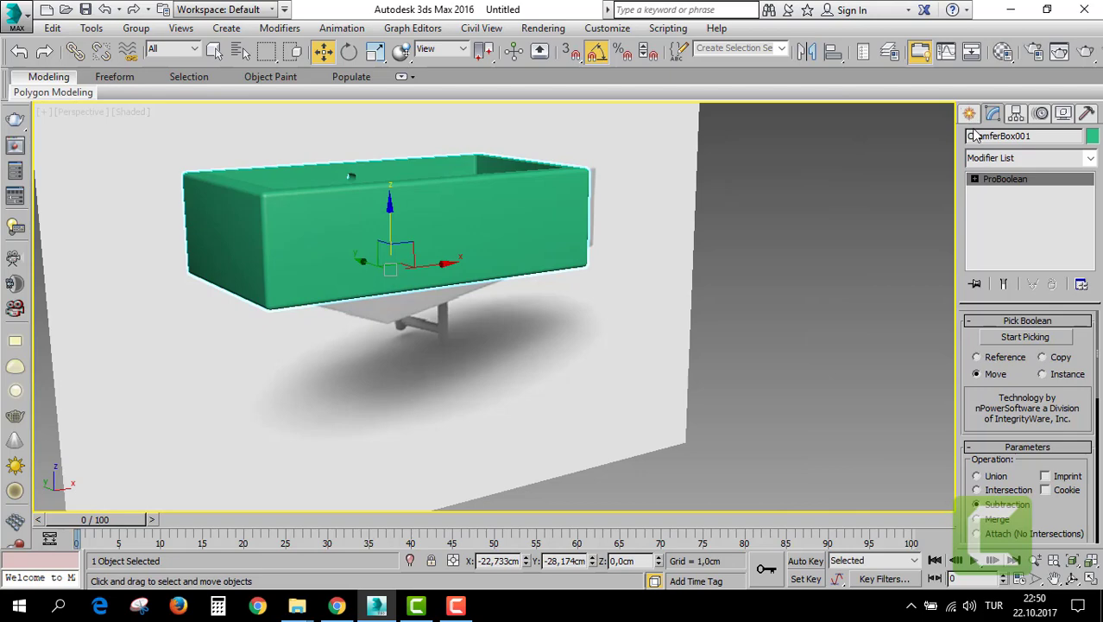
Choose the Line tool from Create > Shapes > Splines.
left_click(969, 114)
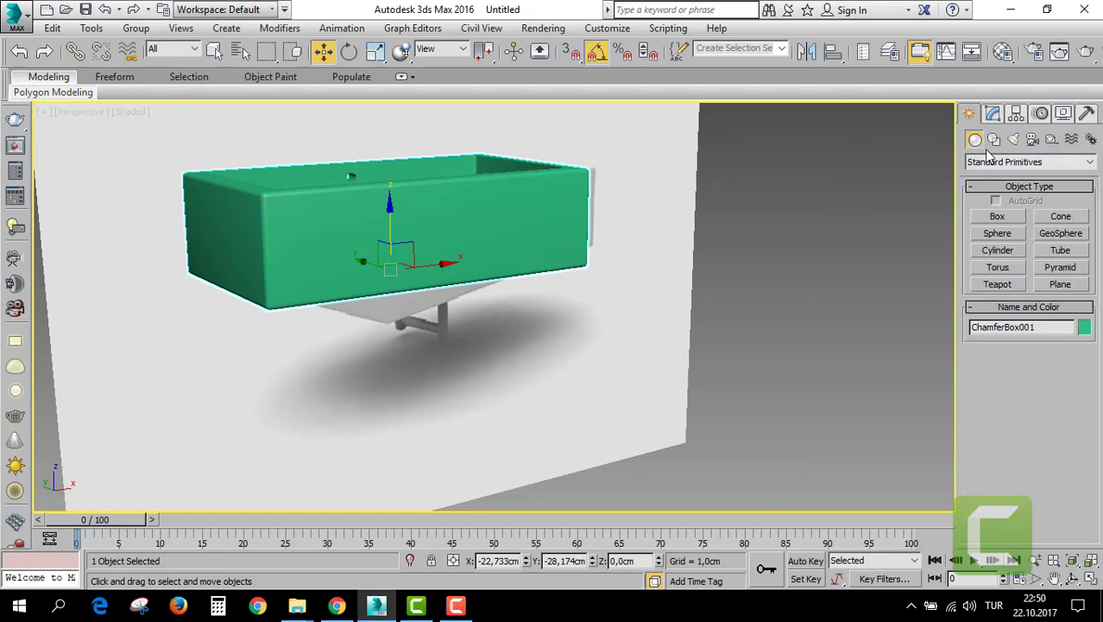
left_click(994, 139)
left_click(998, 230)
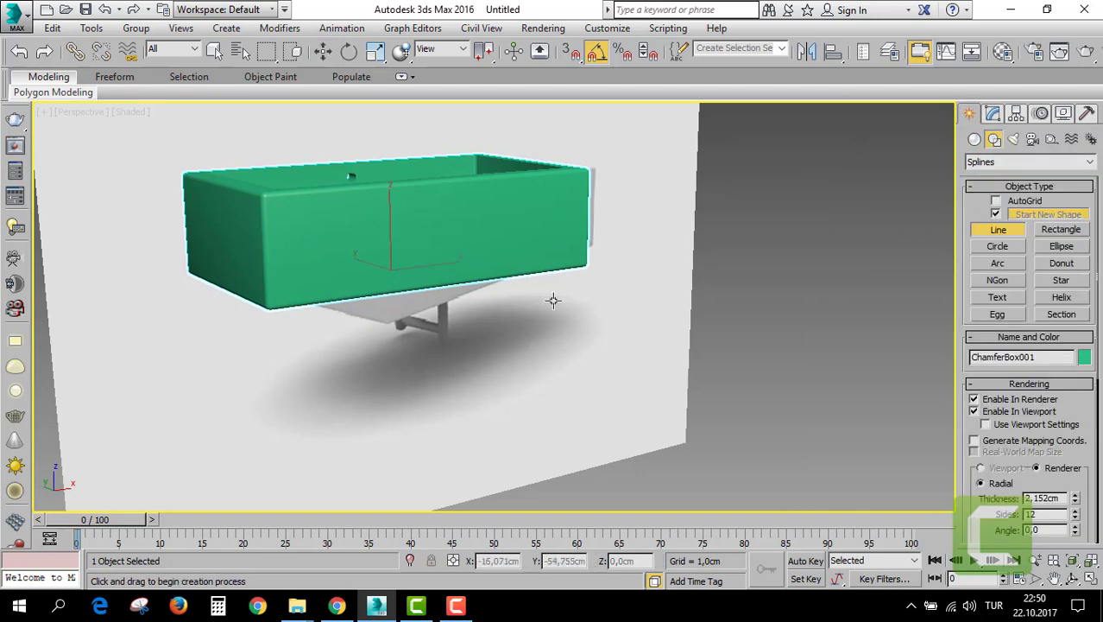
With Enable In Viewport off, draw a short vertical line under the box in the Left view.
key("alt+w")
scroll(317, 436, "up", 6)
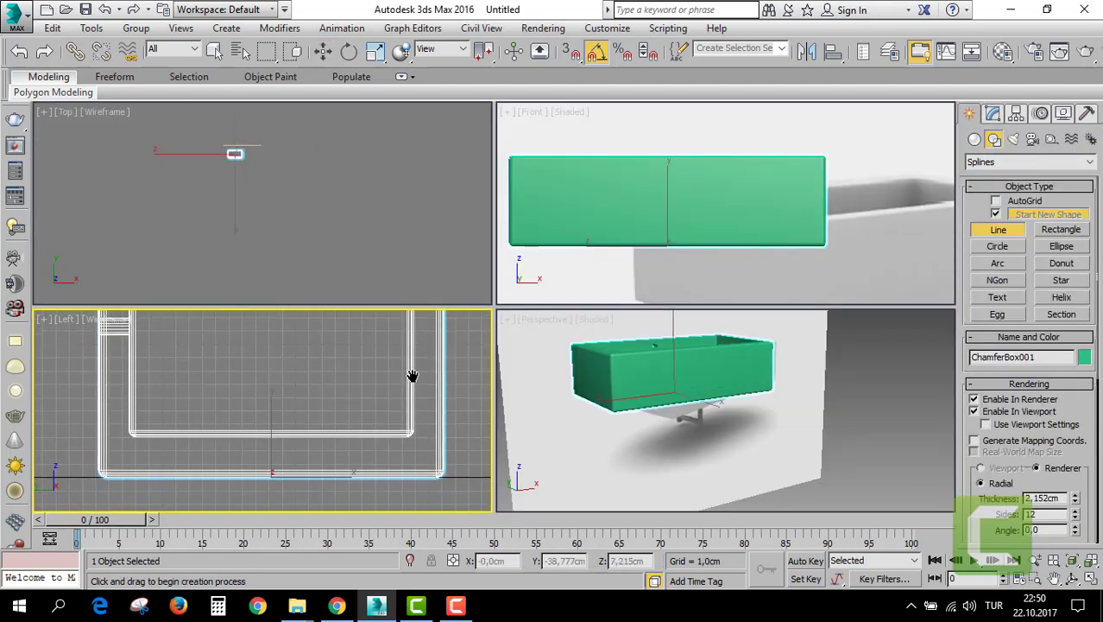
middle_click_drag(412, 374, 287, 455)
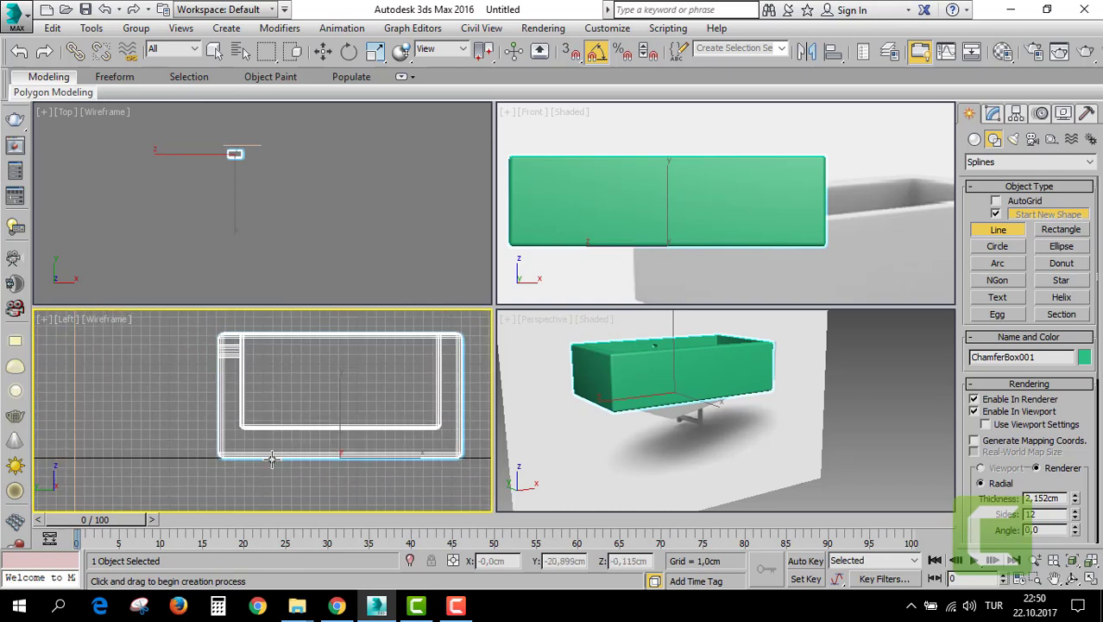
left_click(273, 456)
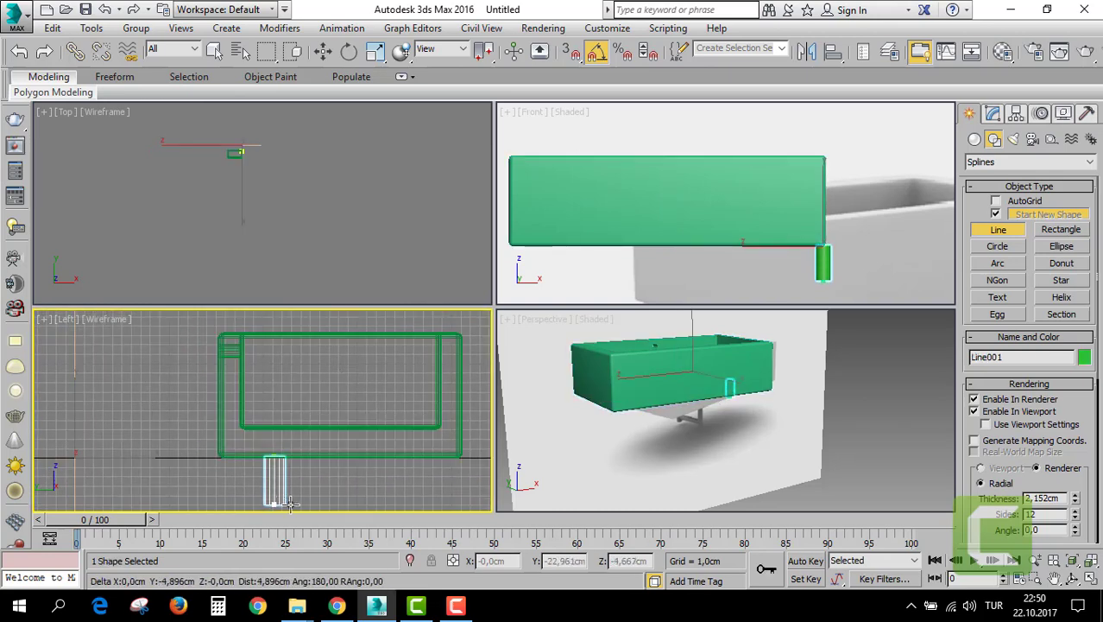
key("ctrl+z")
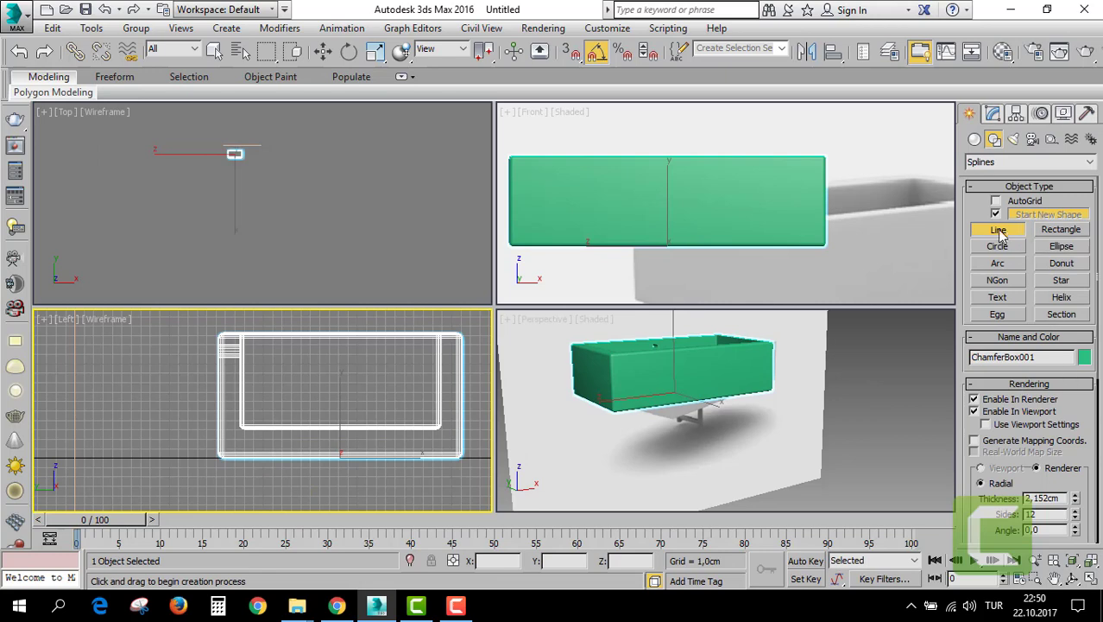
left_click(974, 411)
middle_click_drag(280, 470, 291, 434)
left_click(272, 423)
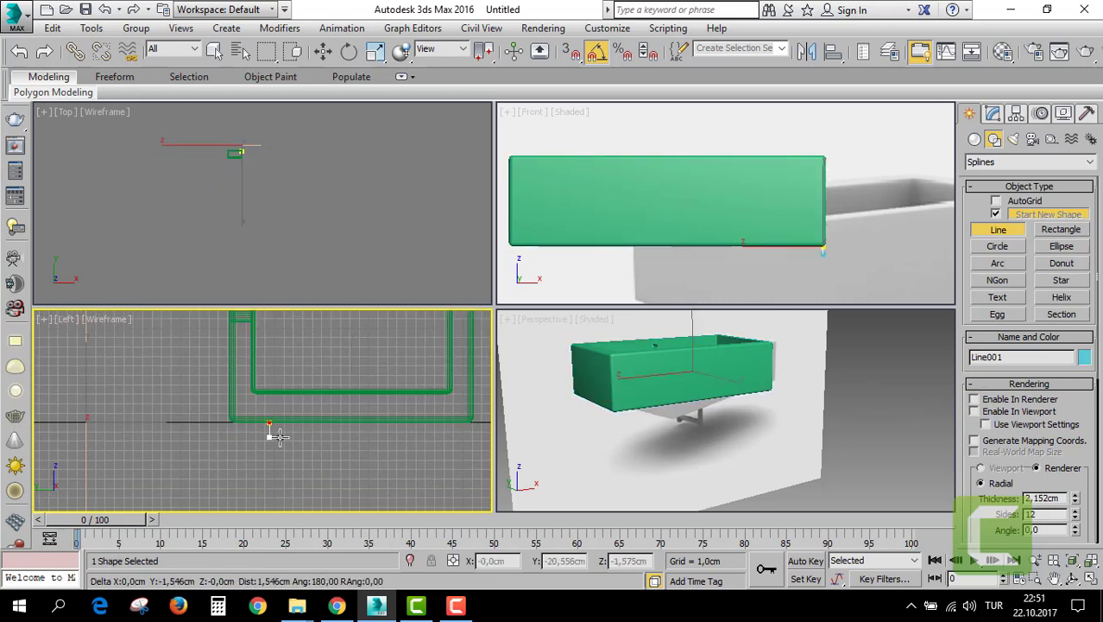
left_click(271, 481)
right_click(271, 481)
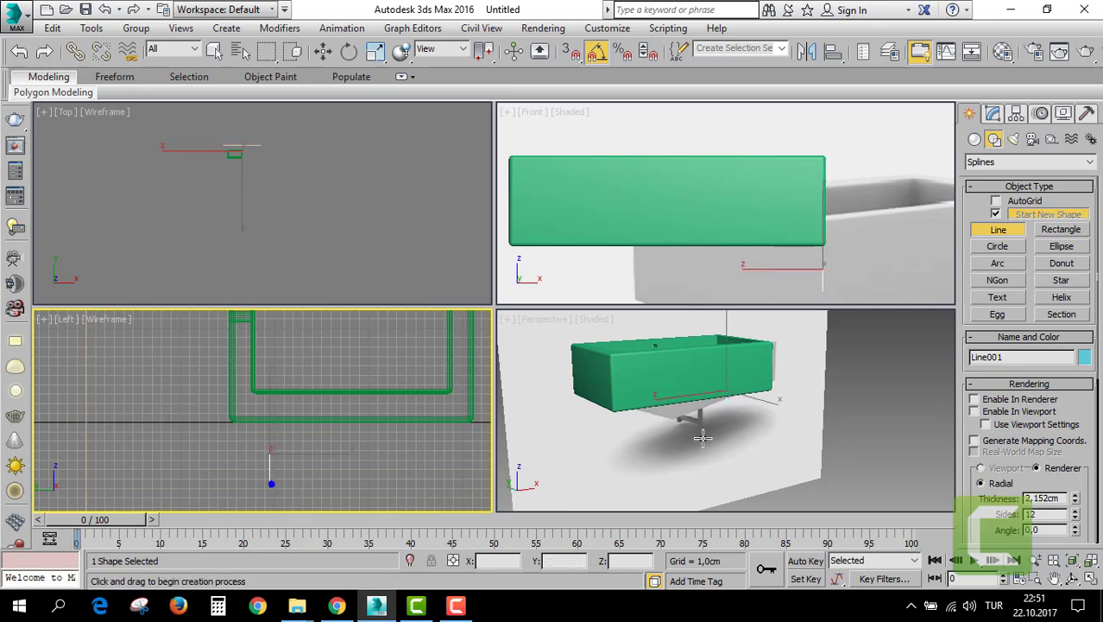
scroll(249, 145, "up", 5)
Move Line001 beneath the hole and make it a renderable tube 1.377 cm thick.
right_click(302, 155)
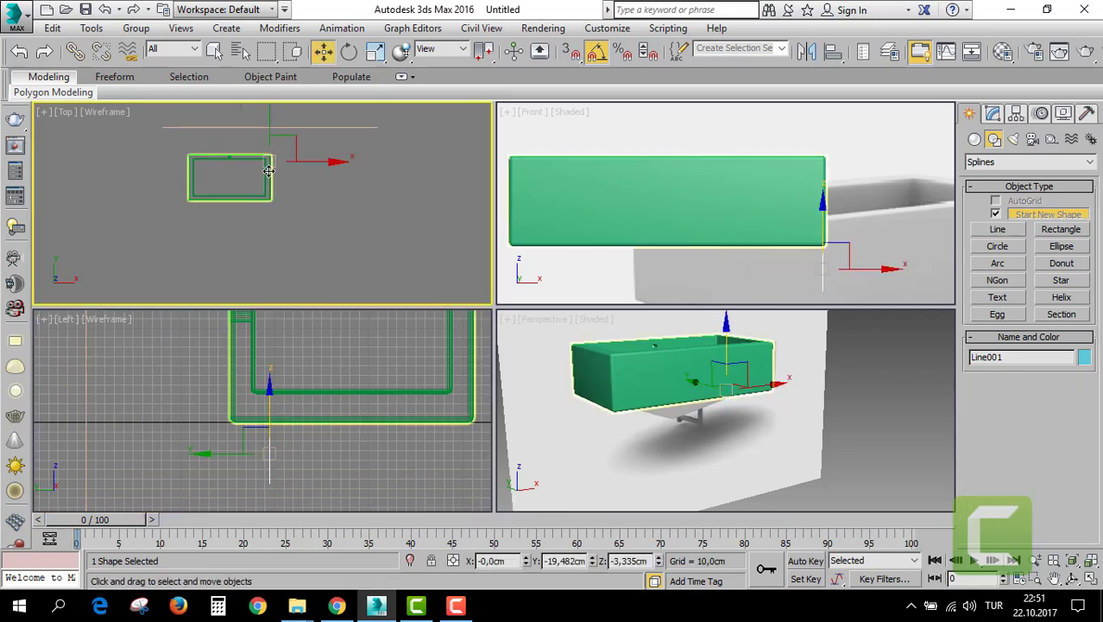
left_click_drag(316, 164, 272, 169)
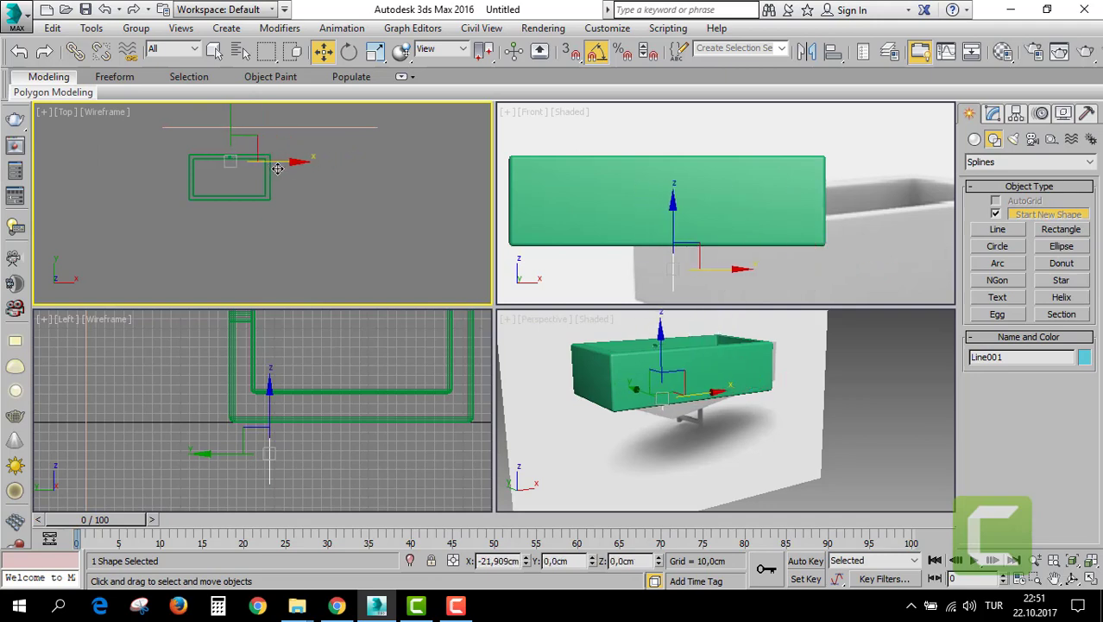
left_click(993, 114)
left_click(984, 335)
left_click(984, 346)
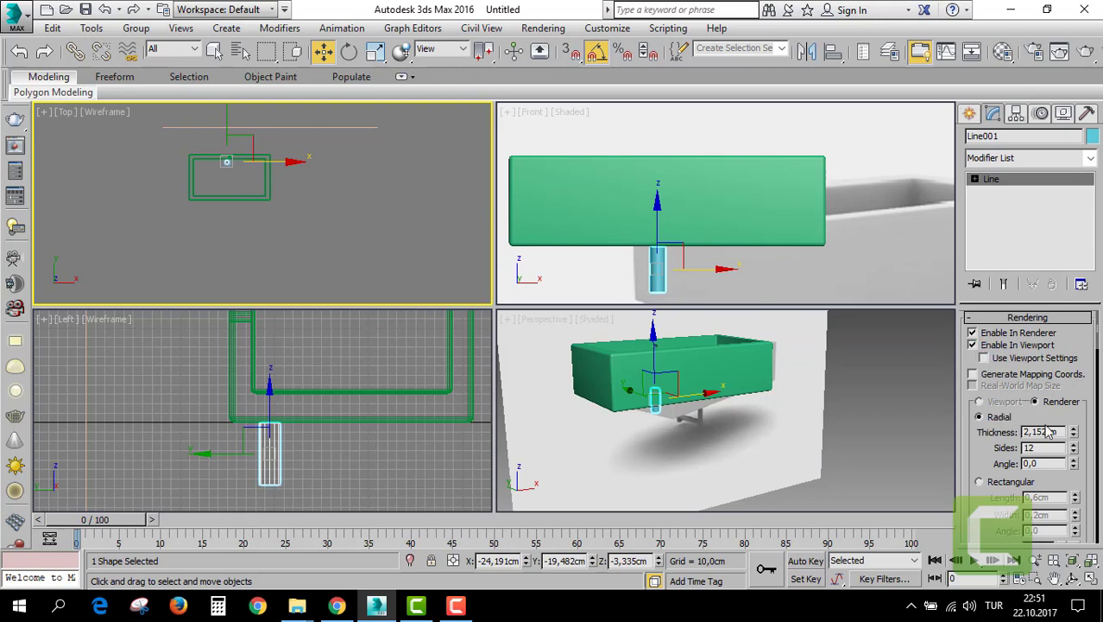
mouse_move(1068, 431)
left_mouse_down()
mouse_move(1086, 441)
mouse_move(1085, 460)
left_mouse_up()
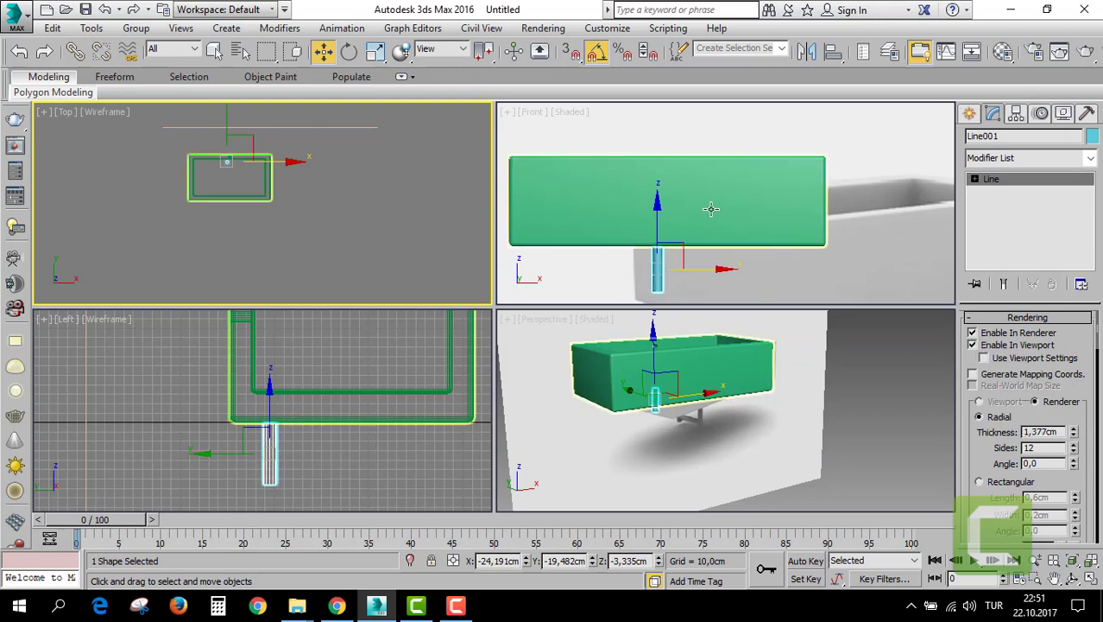
scroll(664, 222, "up", 3)
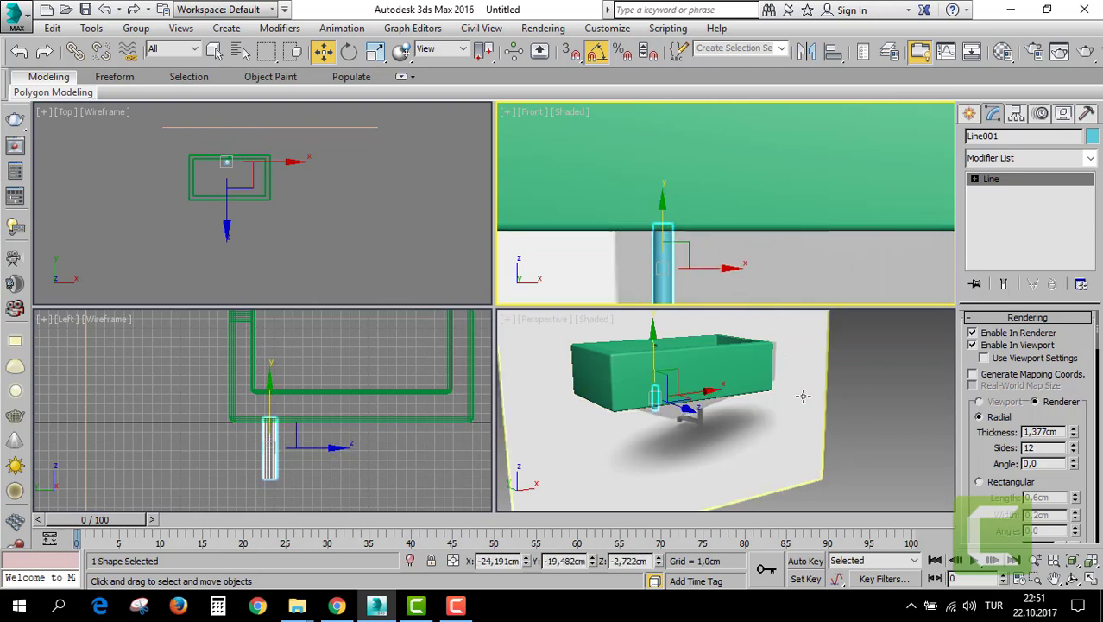
scroll(699, 389, "up", 3)
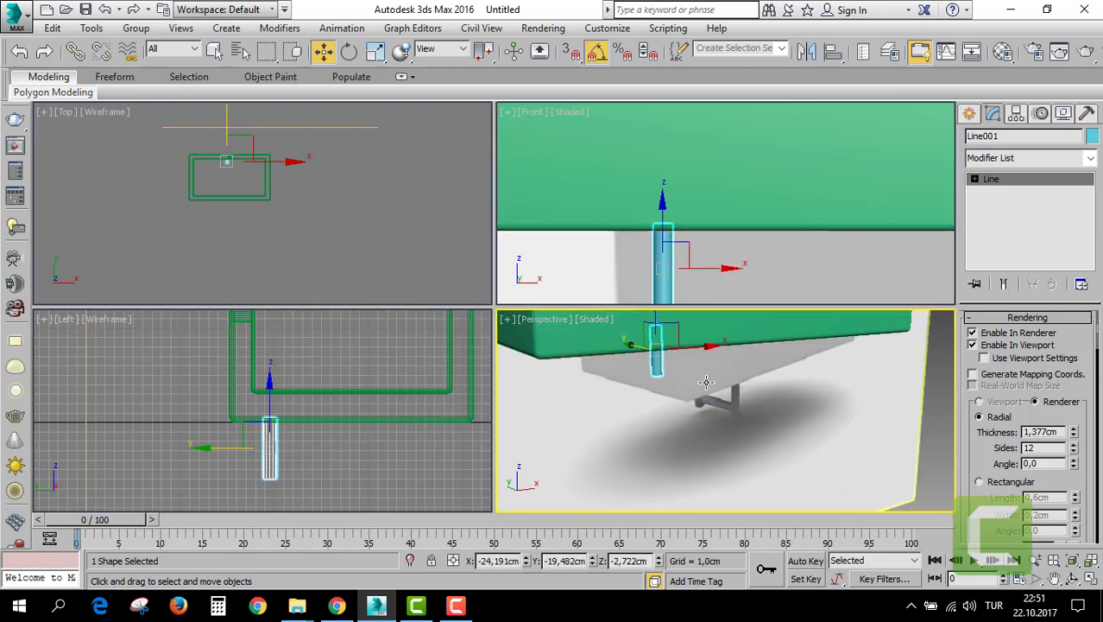
middle_click_drag(706, 382, 980, 216, "alt")
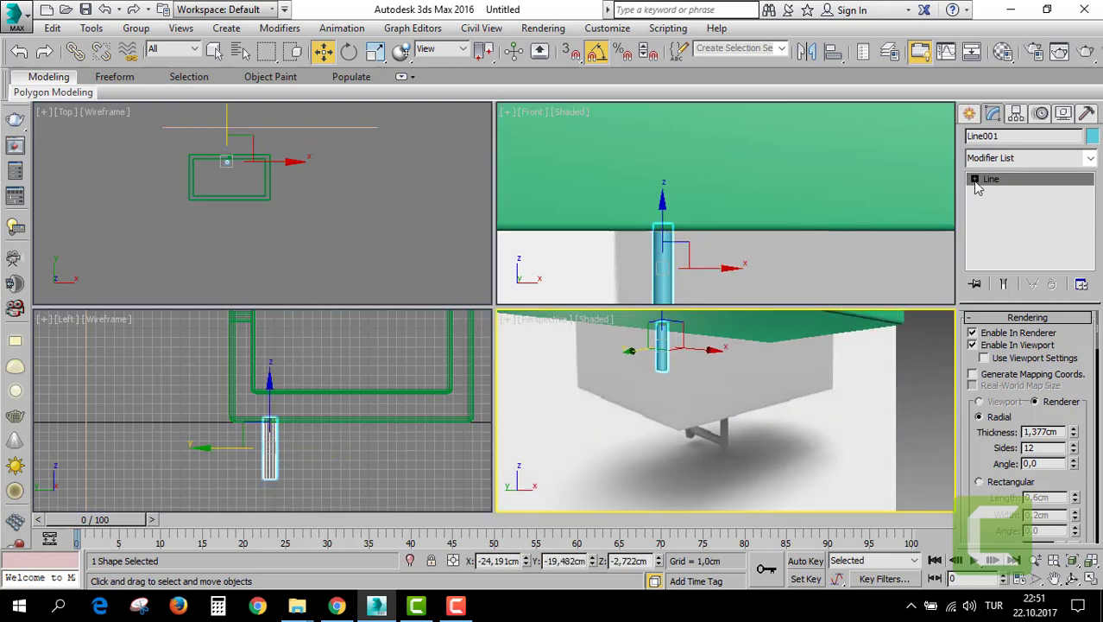
Drag the tube's bottom vertex down in Vertex mode to lengthen it.
left_click(975, 179)
left_click(1004, 192)
middle_click_drag(678, 260, 709, 216)
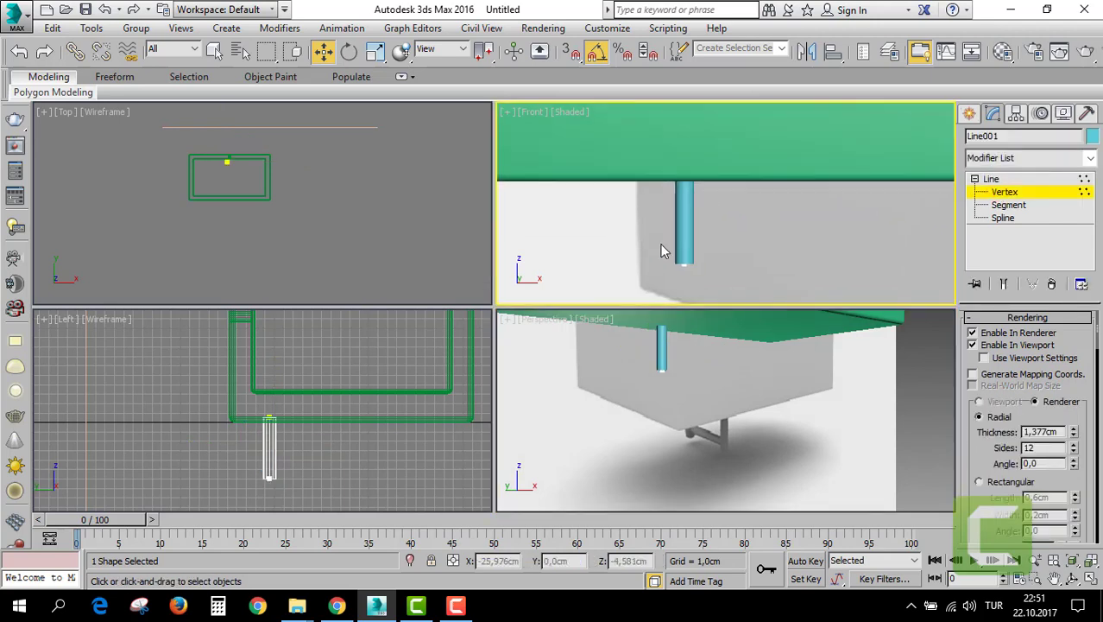
scroll(734, 257, "down", 3)
left_click_drag(728, 280, 728, 280)
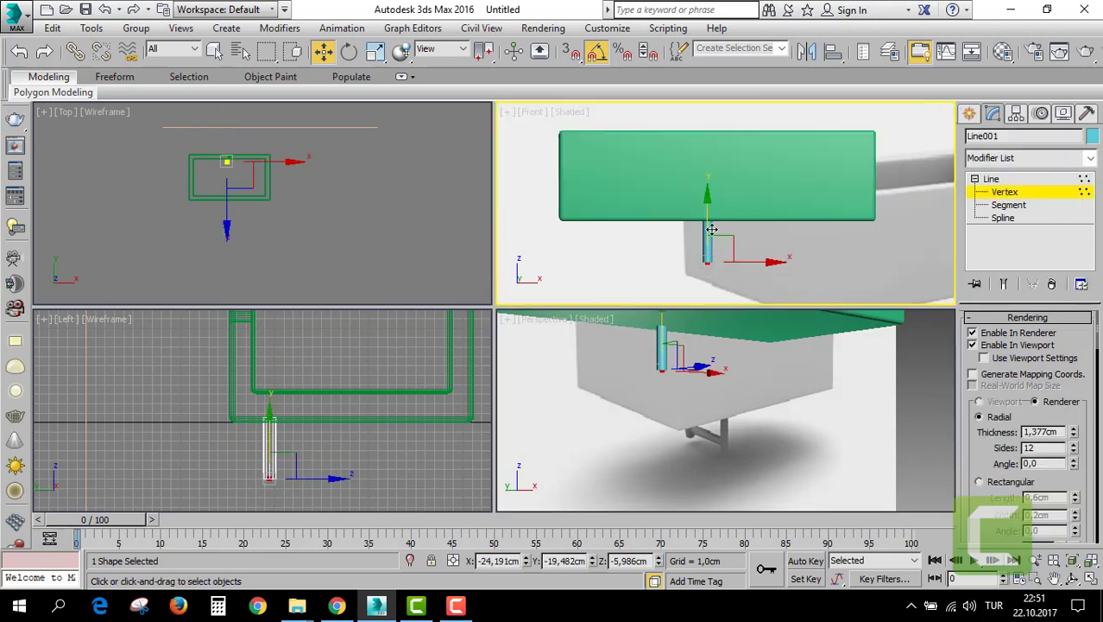
left_click_drag(708, 222, 709, 250)
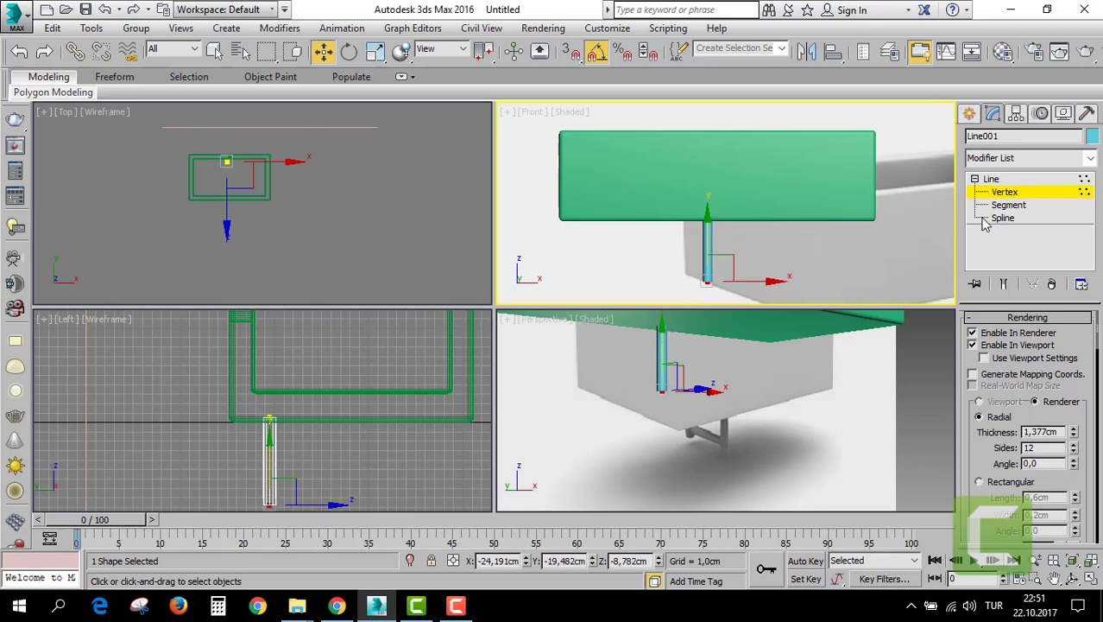
left_click(991, 178)
middle_click(777, 449)
Shift-rotate the pipe 90° to clone it as horizontal Line002.
key("alt+w")
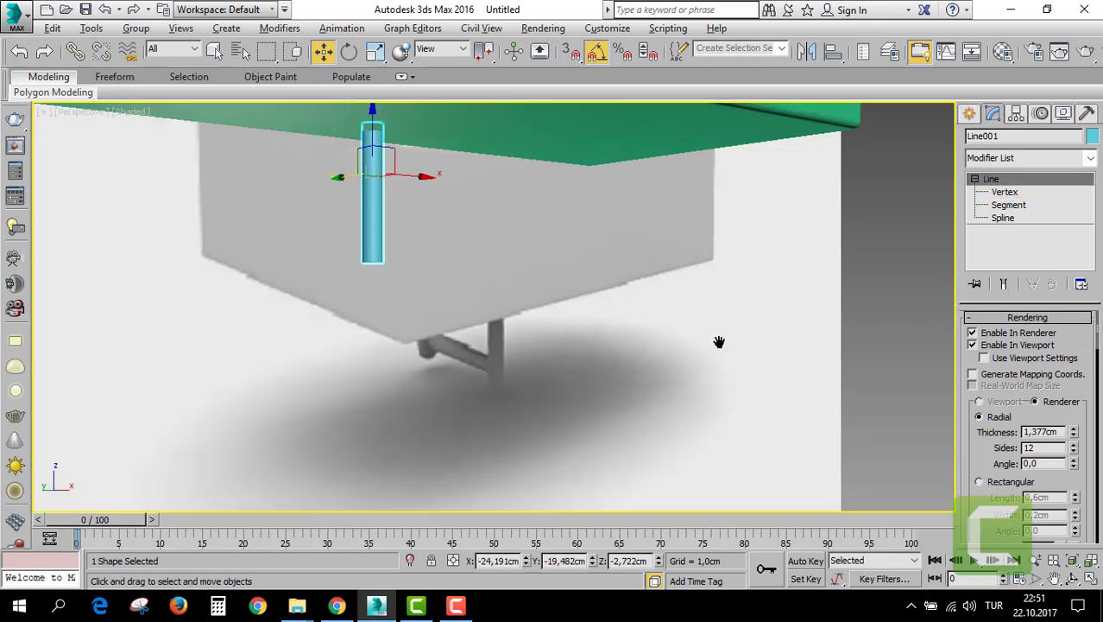
middle_click_drag(570, 285, 492, 222, "alt")
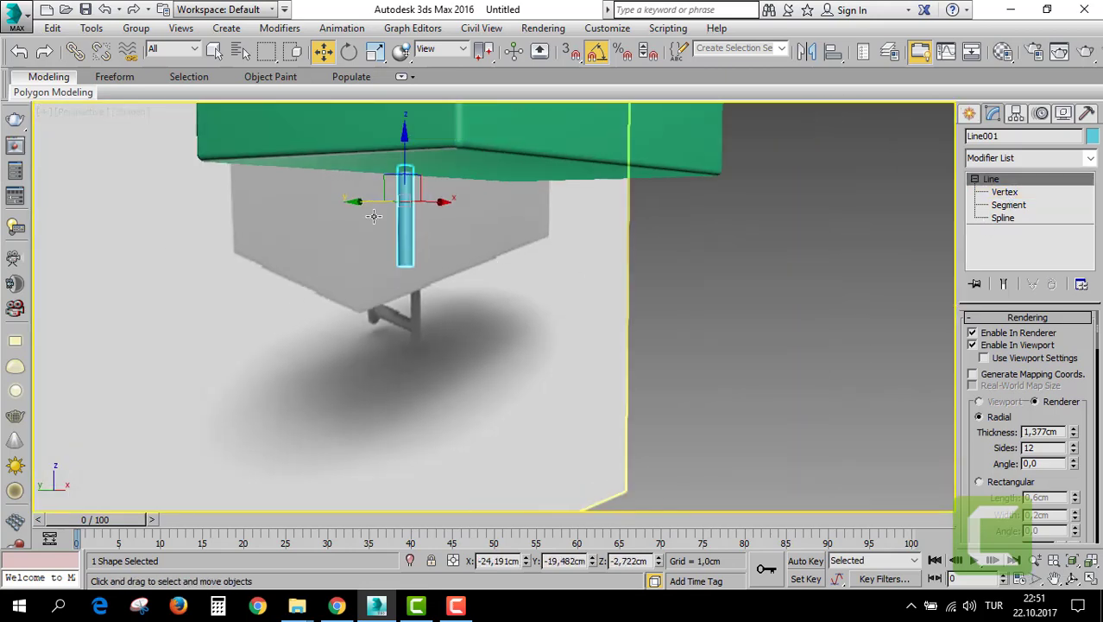
key("e")
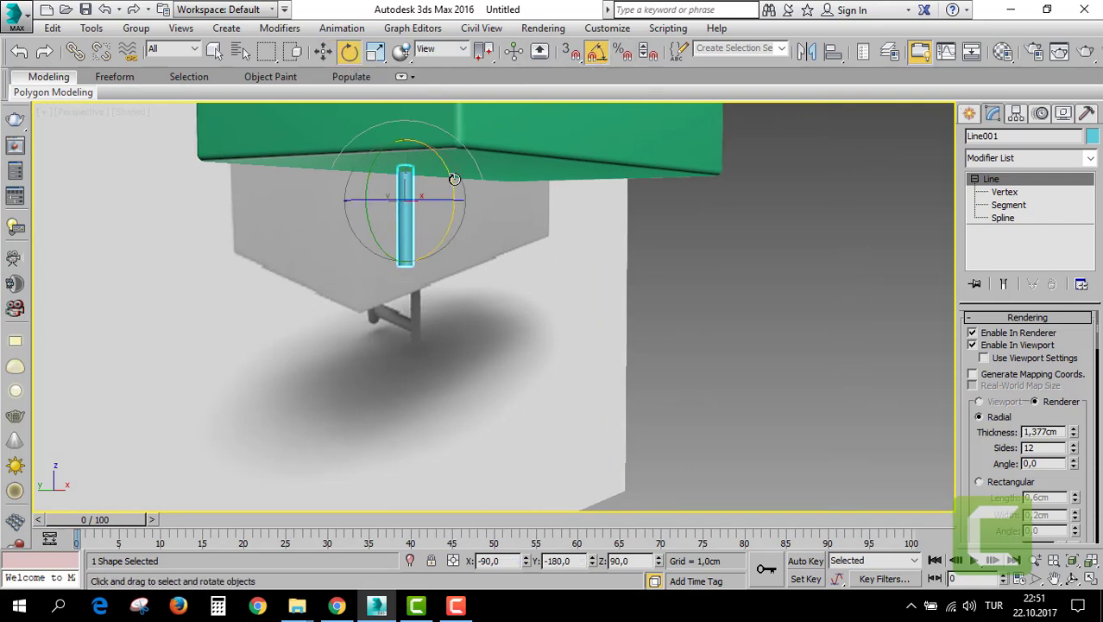
left_click_drag(451, 177, 454, 249, "shift")
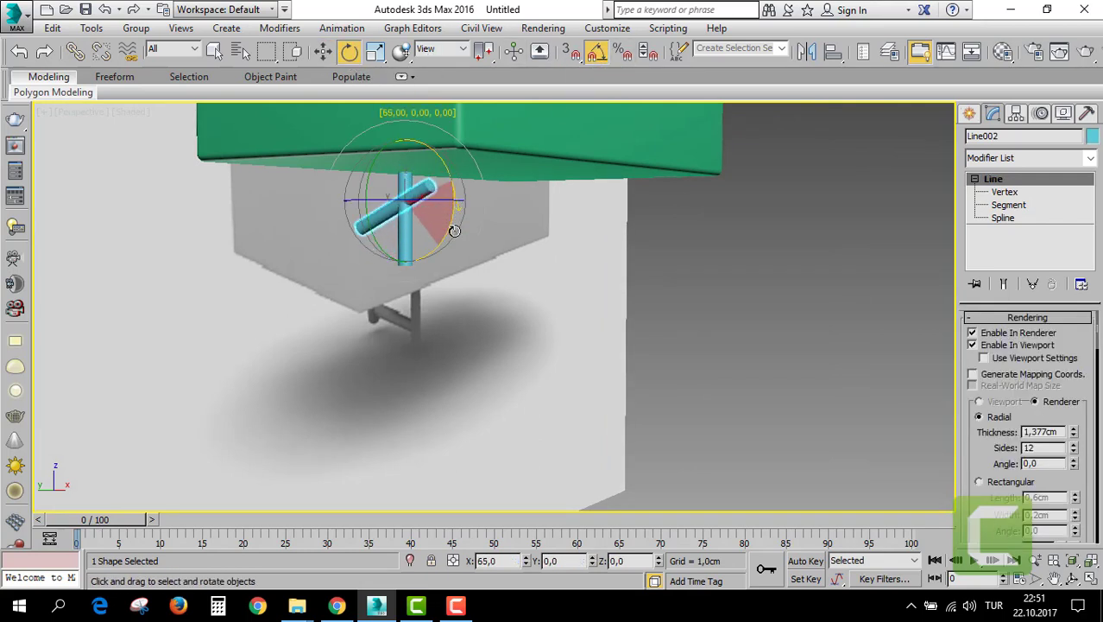
left_click_drag(454, 249, 456, 255, "shift")
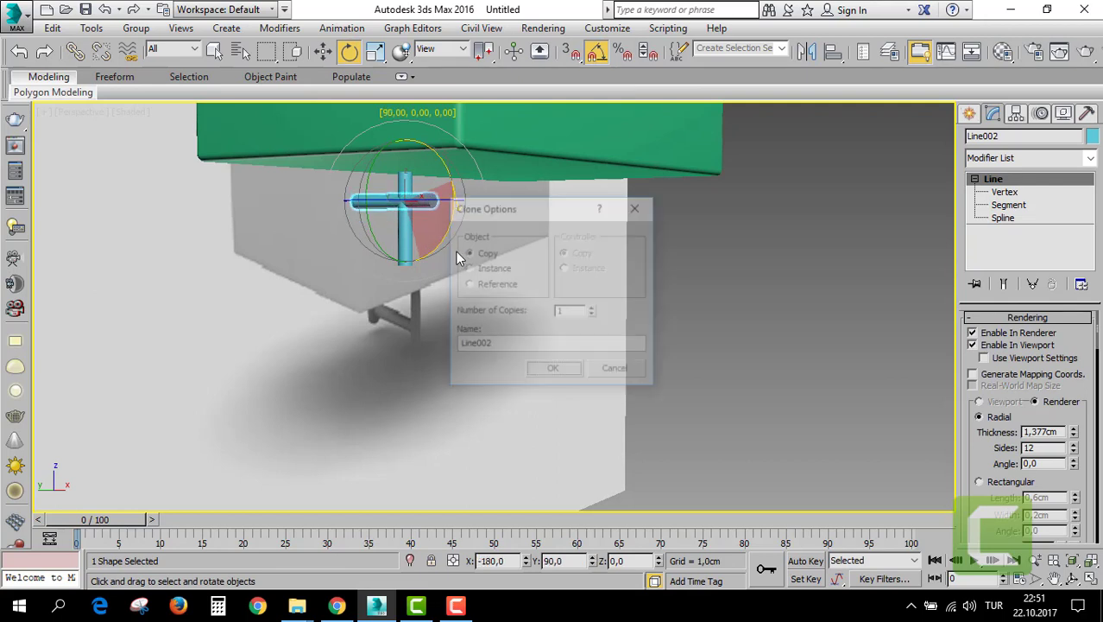
left_click(554, 371)
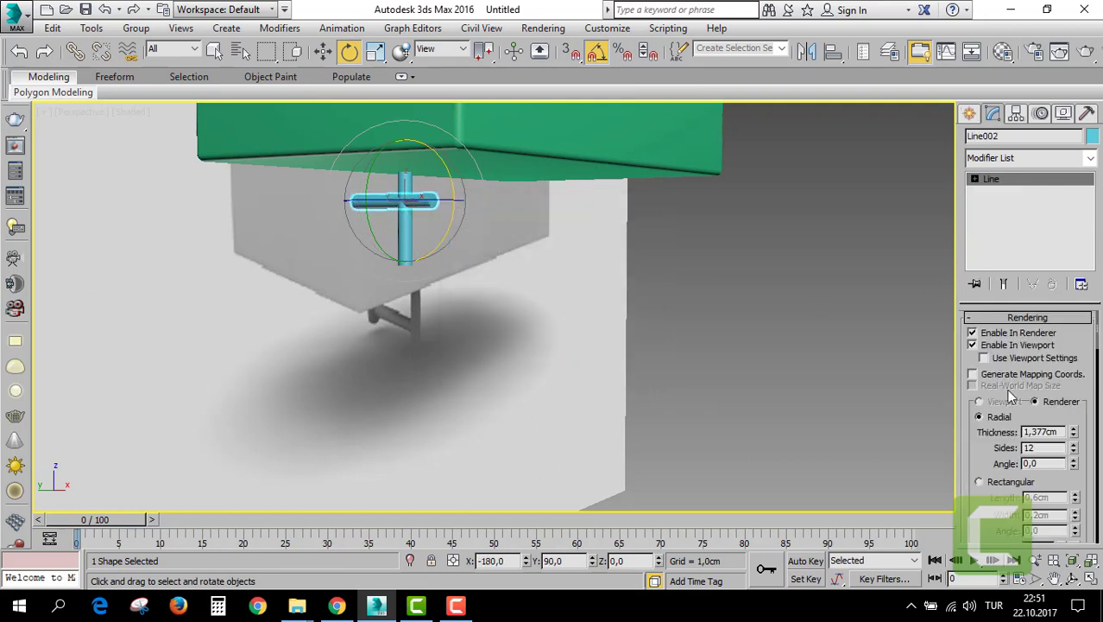
Thin Line002 to 1.074 cm and move it lower along the vertical pipe.
left_click_drag(1075, 438, 1075, 432)
key("w")
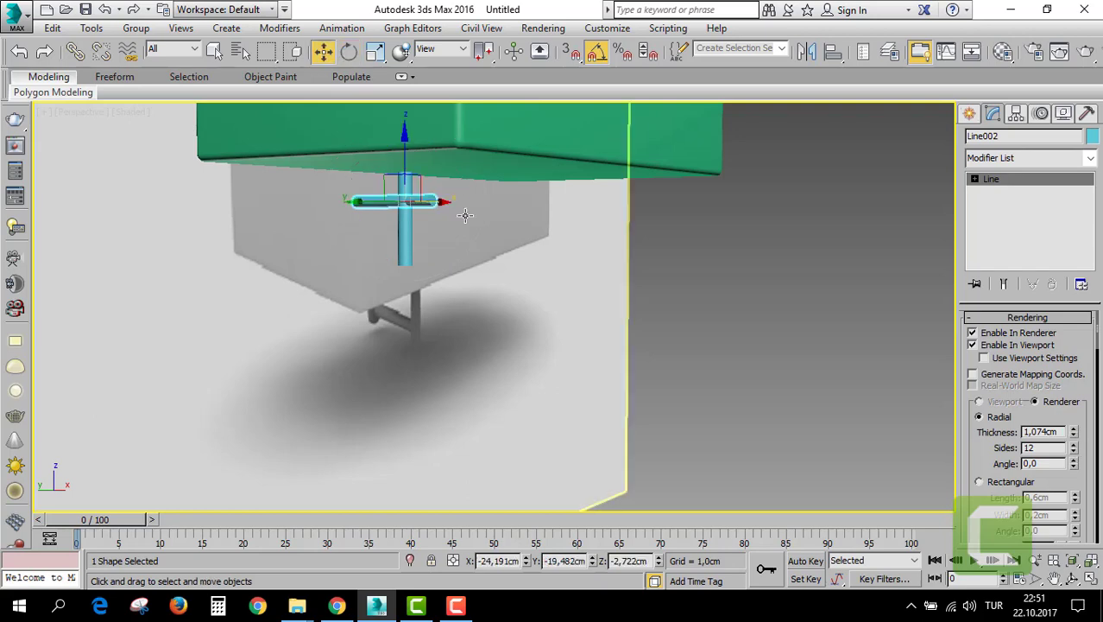
left_click_drag(403, 162, 383, 242)
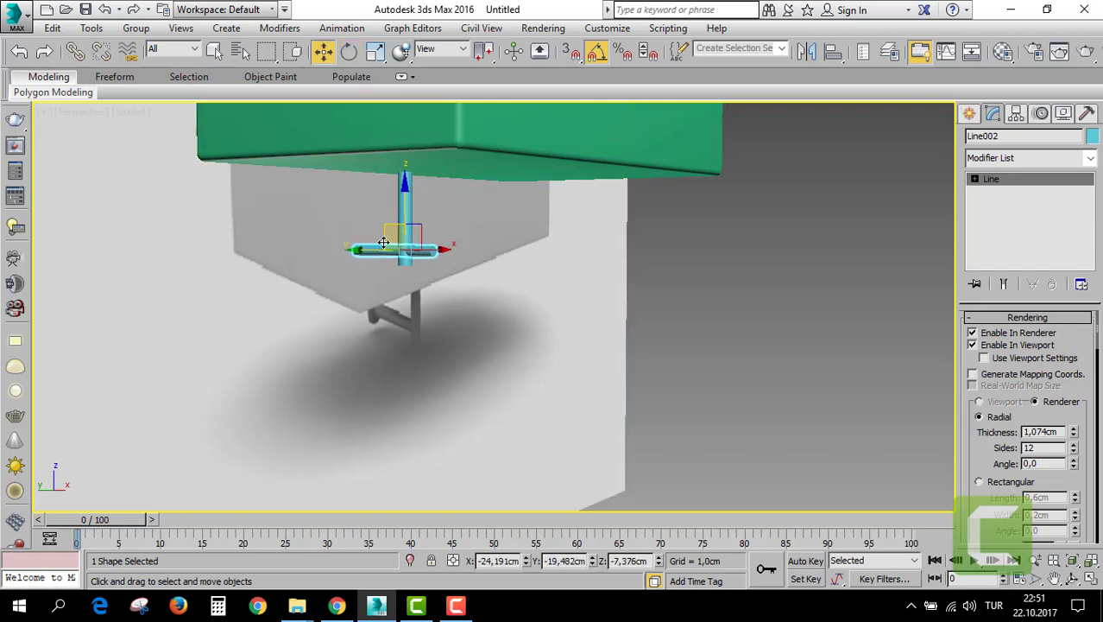
scroll(373, 249, "down", 3)
Slide Line002 along Y to meet the vertical pipe, then move both along X.
key("alt+w")
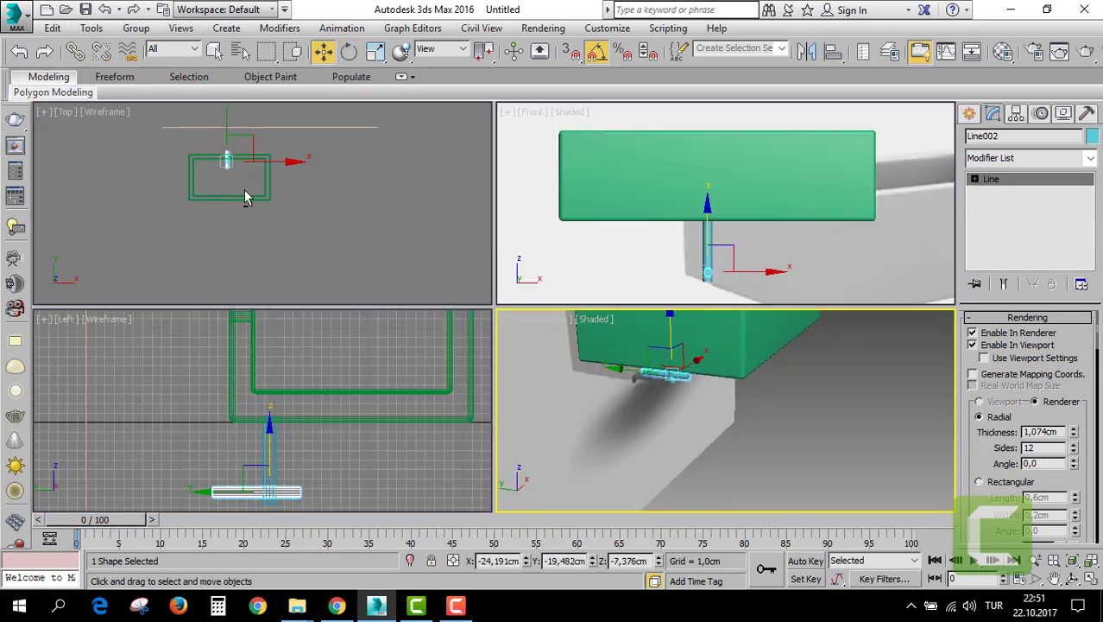
left_click(230, 136)
scroll(230, 137, "up", 5)
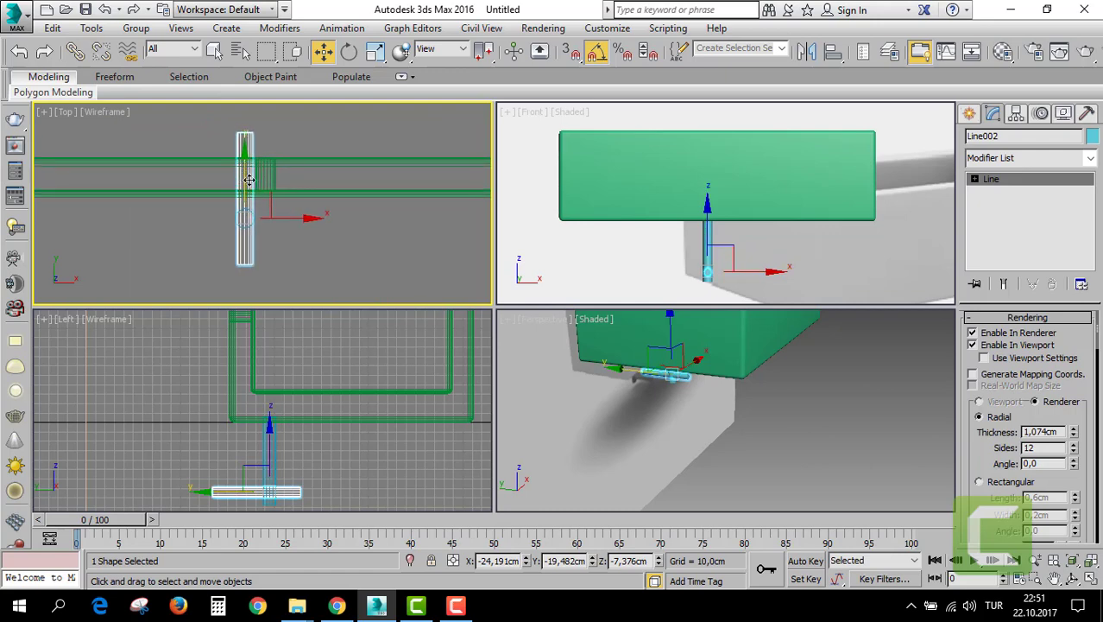
mouse_move(247, 180)
left_mouse_down()
mouse_move(250, 66)
mouse_move(269, 218)
left_mouse_up()
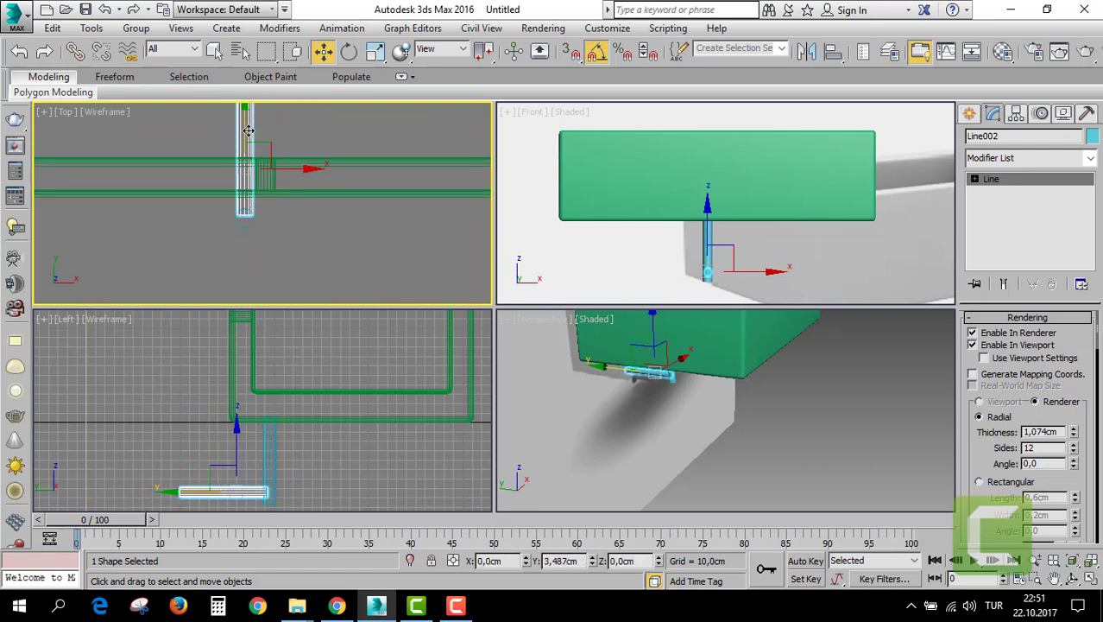
left_click(269, 218, "ctrl")
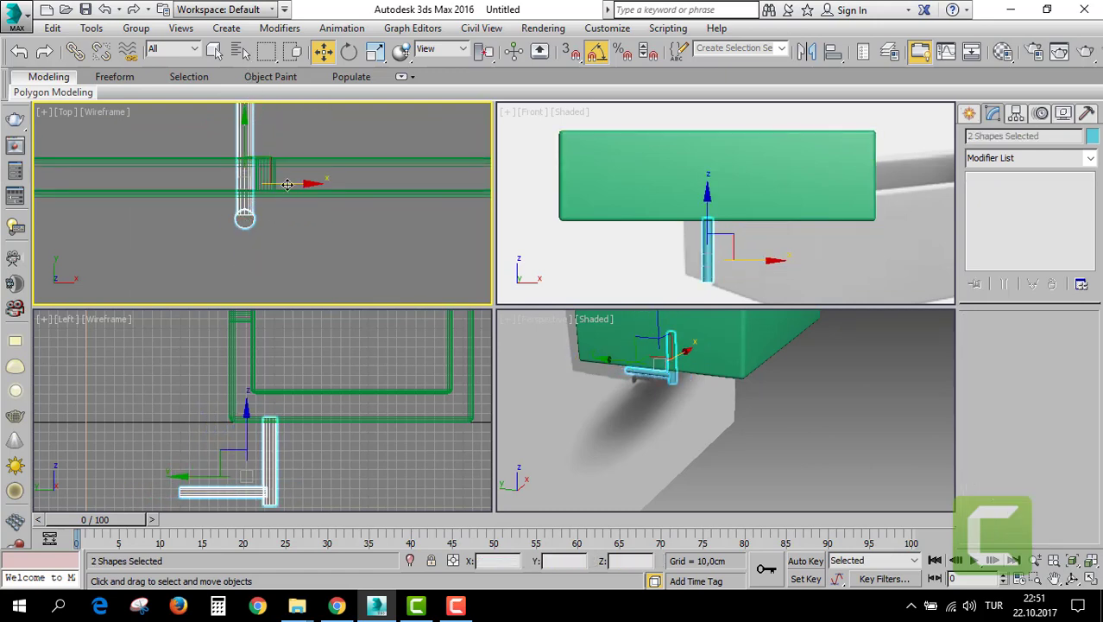
left_click_drag(289, 184, 304, 185)
left_click(355, 240)
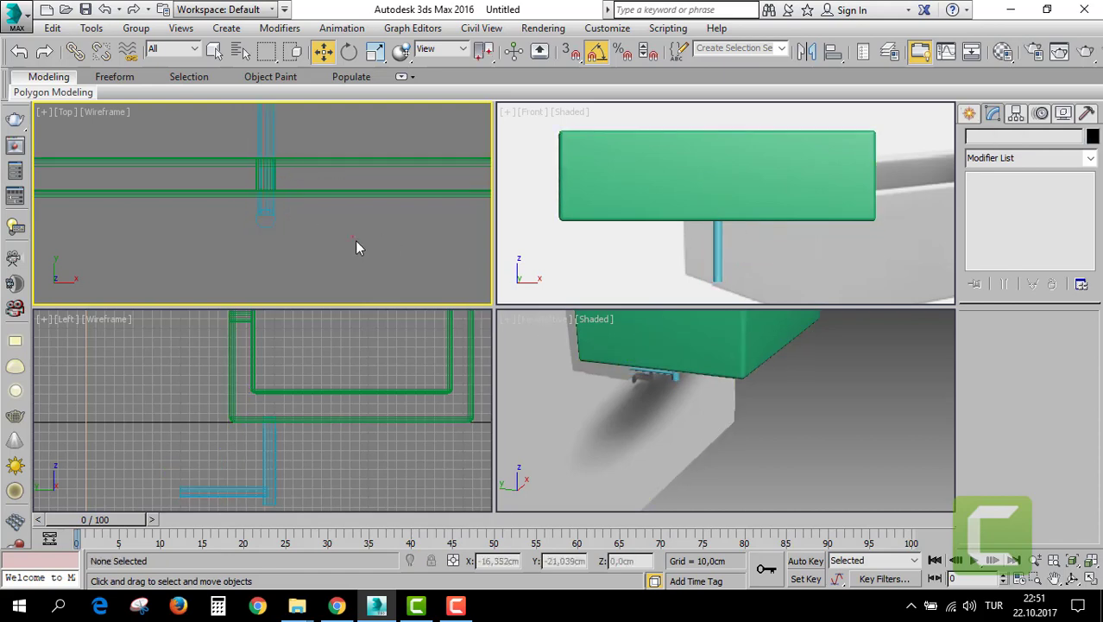
left_click(264, 120)
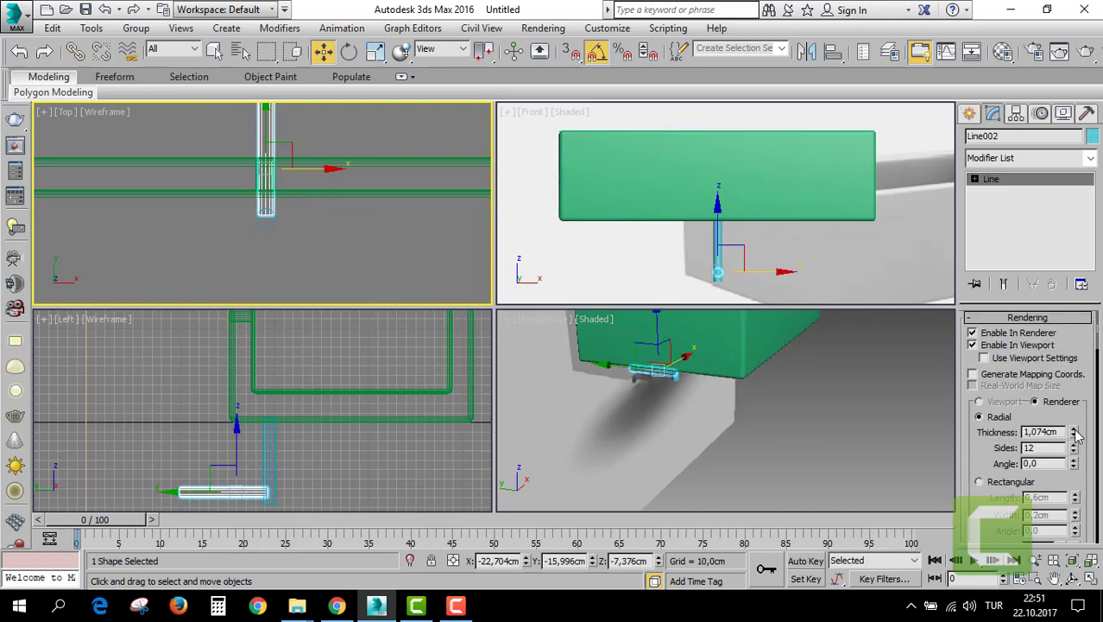
Thin Line002 to 0.924 cm and shorten it by moving its top vertex.
left_click_drag(1076, 436, 1075, 445)
left_click_drag(316, 167, 333, 167)
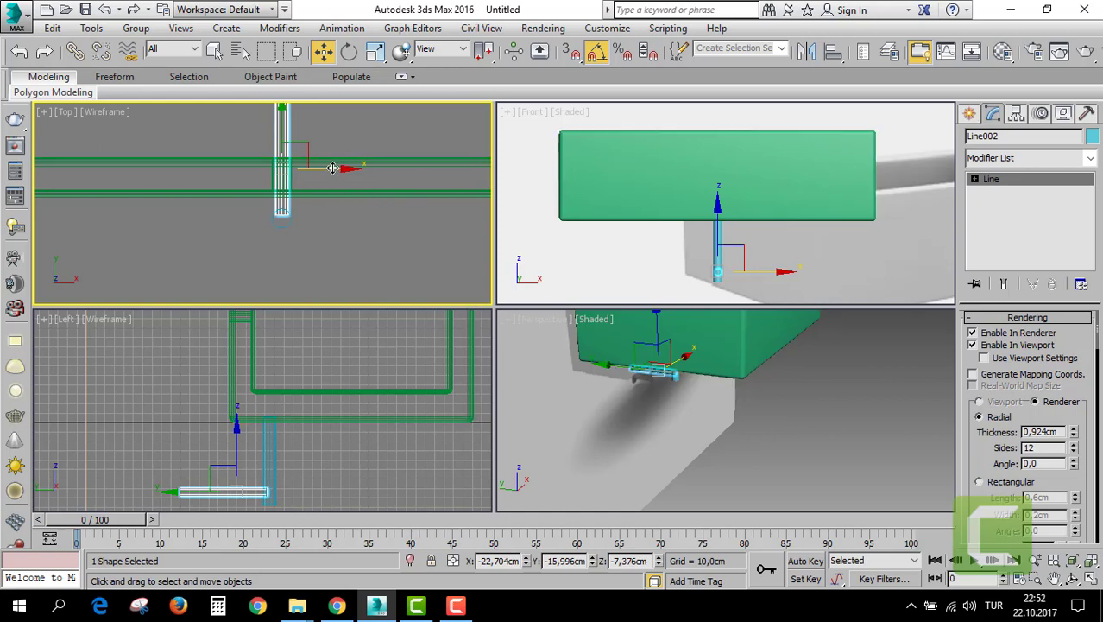
mouse_move(347, 165)
middle_mouse_down()
mouse_move(352, 207)
mouse_move(371, 201)
middle_mouse_up()
key("1")
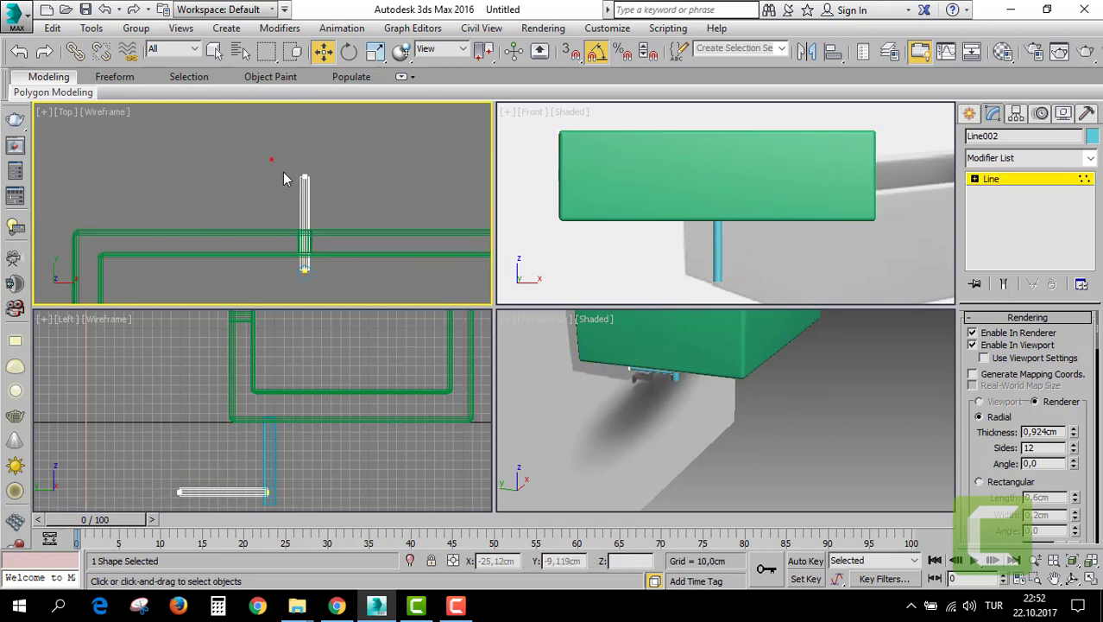
left_click_drag(326, 192, 324, 186)
mouse_move(304, 136)
left_mouse_down()
mouse_move(304, 172)
mouse_move(366, 269)
left_mouse_up()
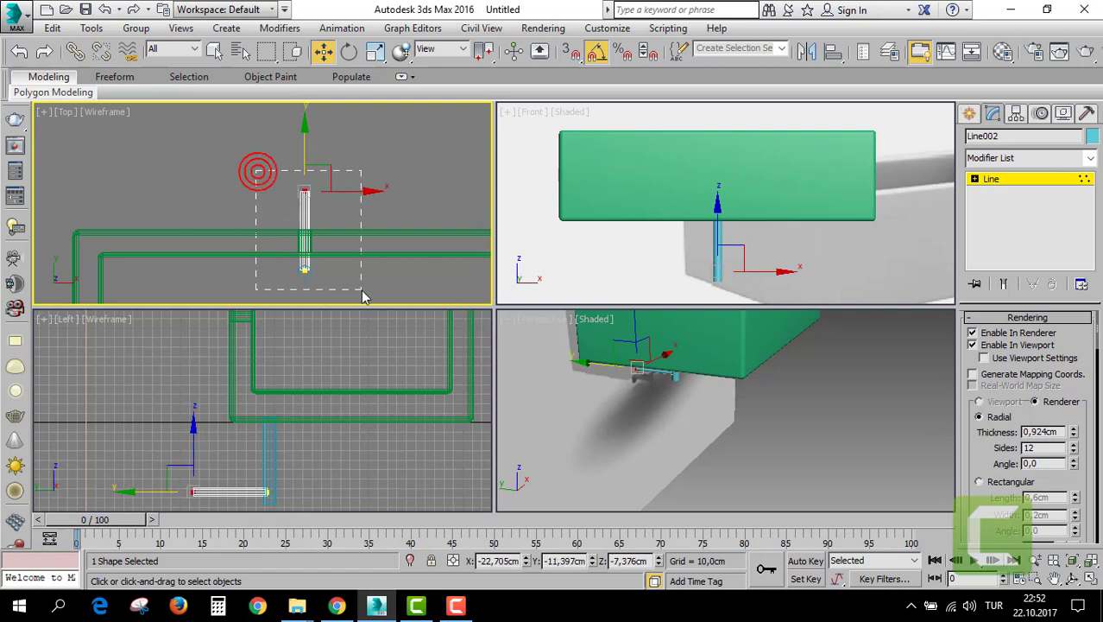
scroll(366, 269, "down", 4)
Crossing-select both pipes and move them further under the green box along Y.
left_click(975, 178)
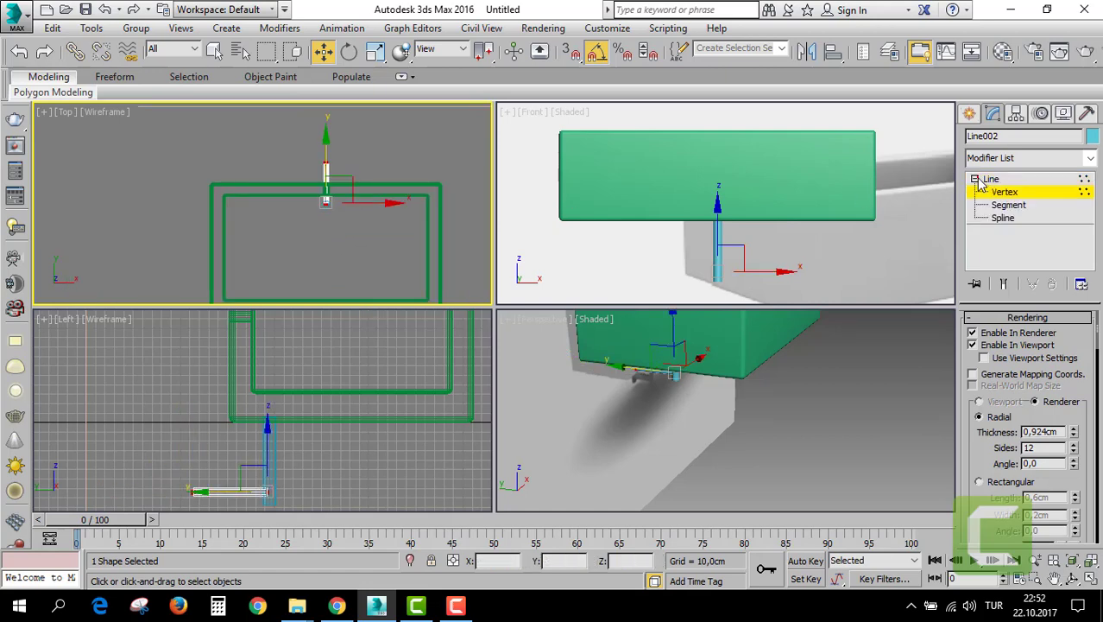
left_click(999, 195)
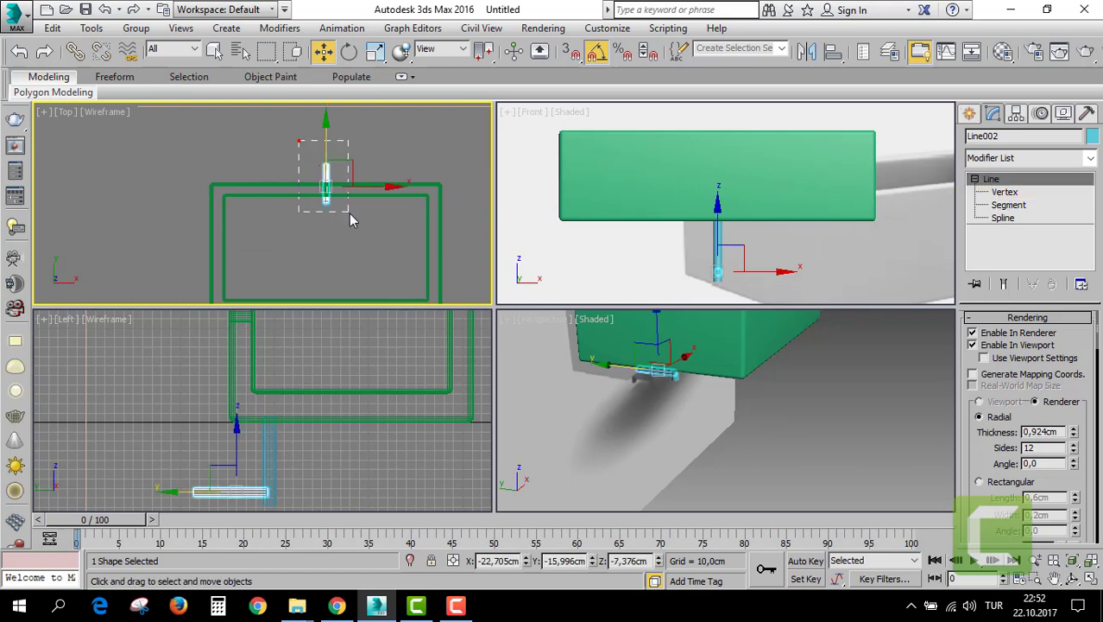
key("ctrl+a")
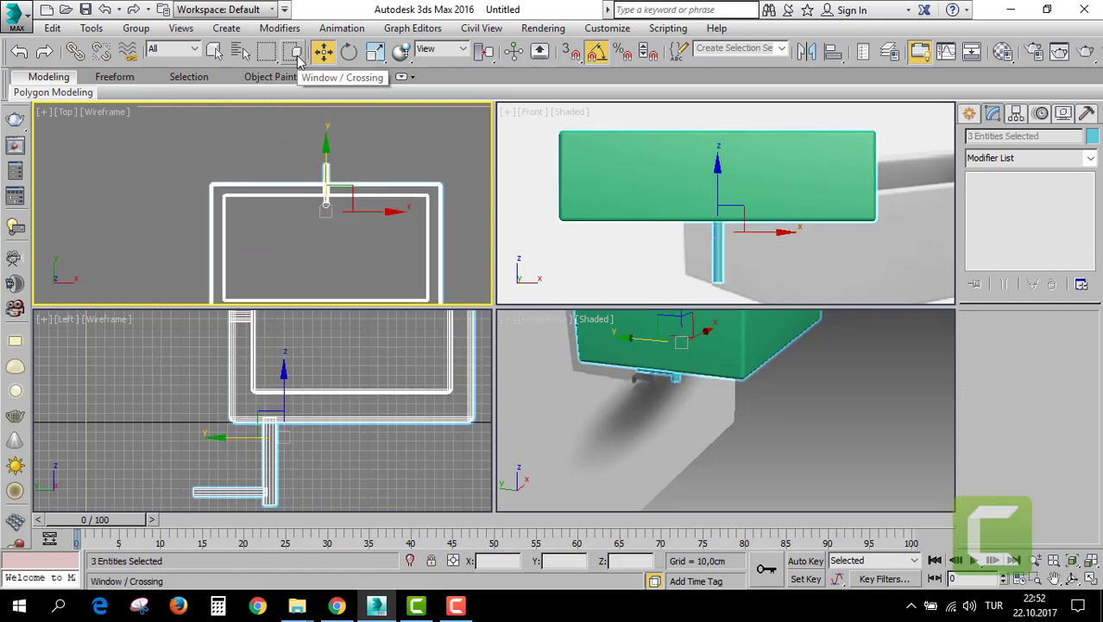
left_click(294, 52)
left_click(303, 158)
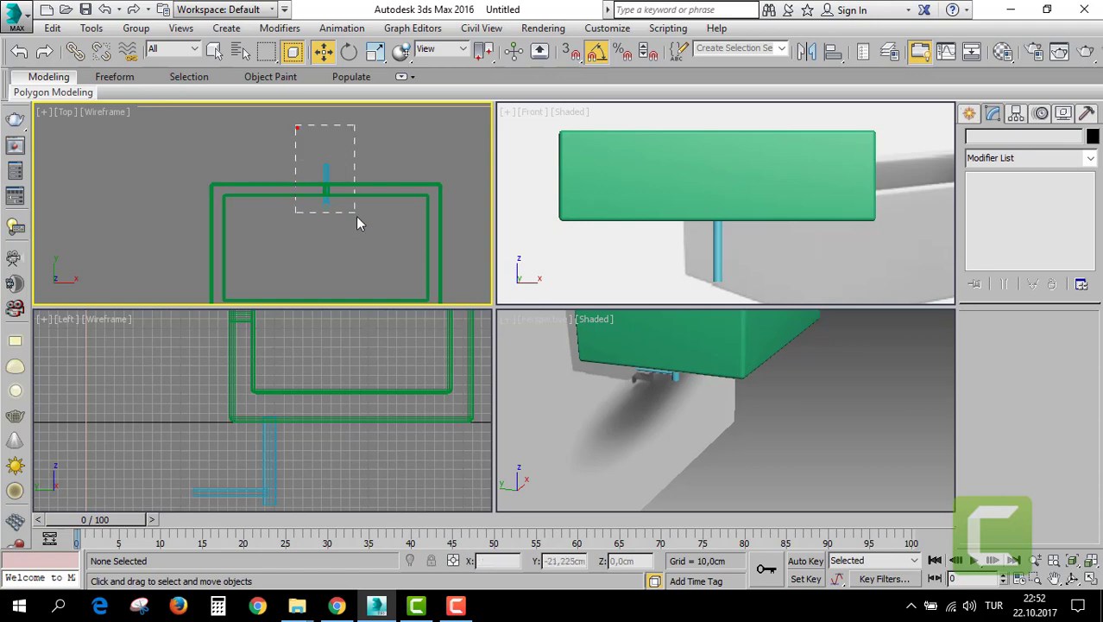
left_click_drag(357, 218, 349, 188)
left_click_drag(325, 148, 327, 196)
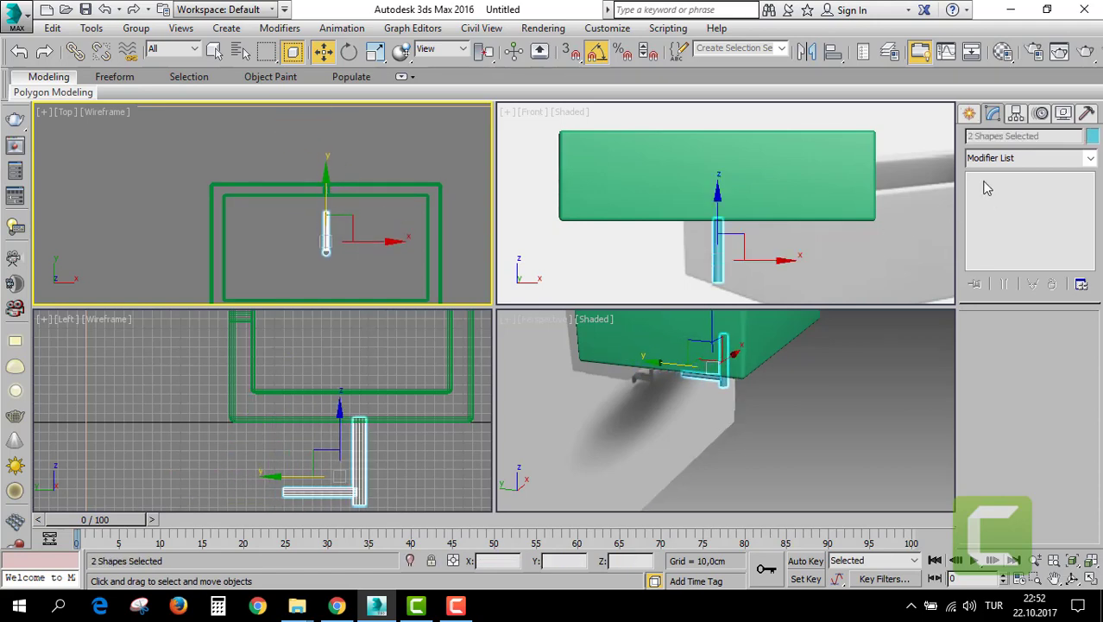
Drag Line002's end vertex outward to lengthen the horizontal pipe into an L.
left_click(969, 118)
left_click(992, 116)
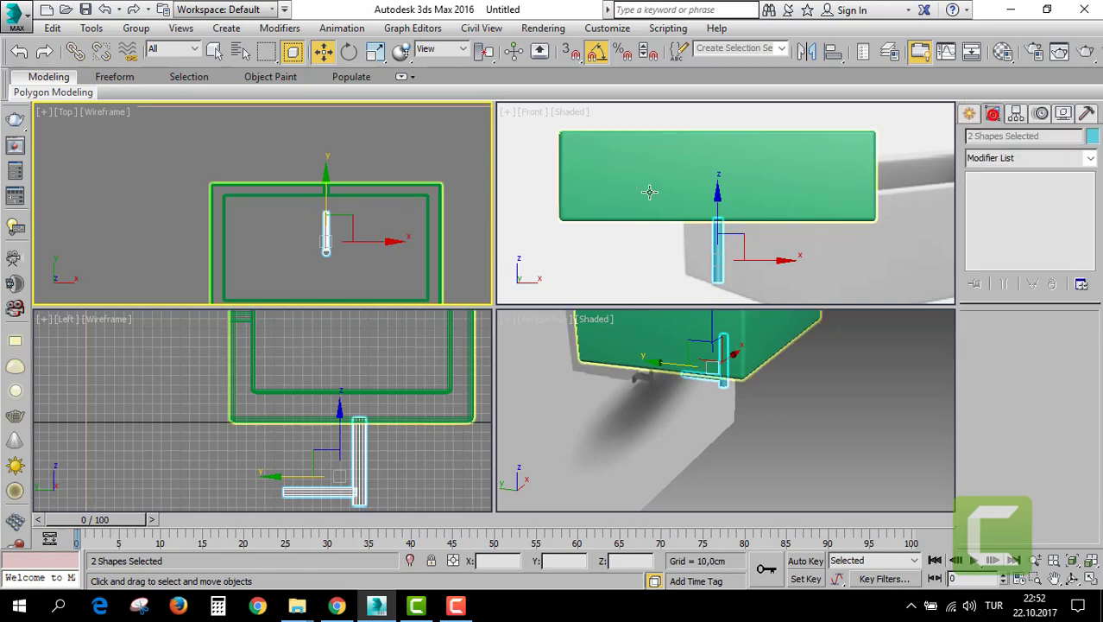
left_click(336, 259)
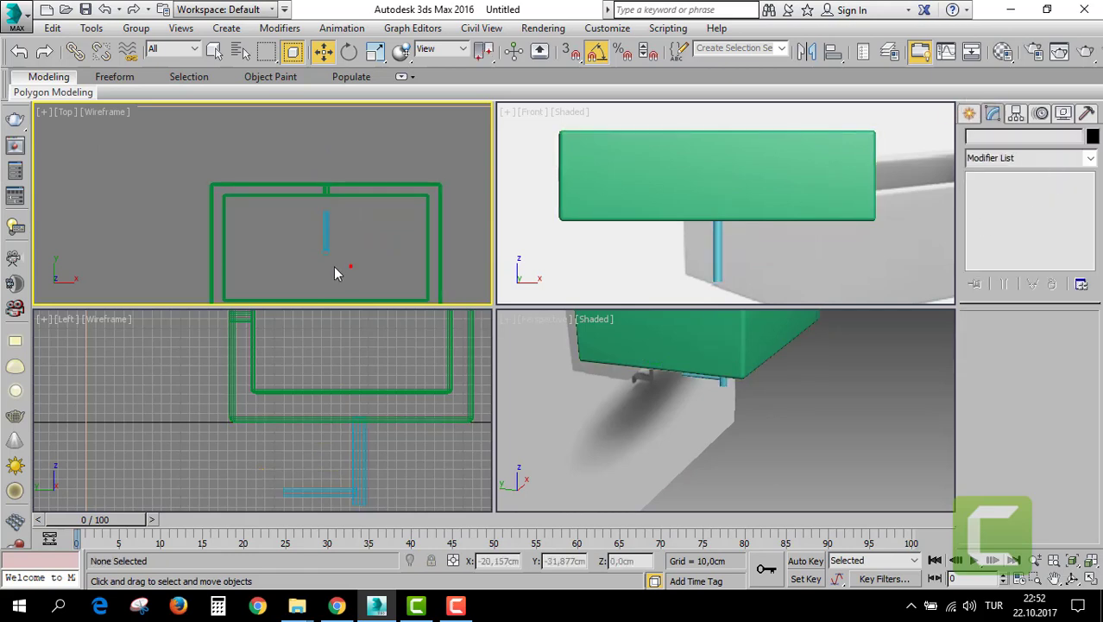
scroll(330, 237, "up", 2)
left_click(328, 234)
scroll(390, 221, "up", 1)
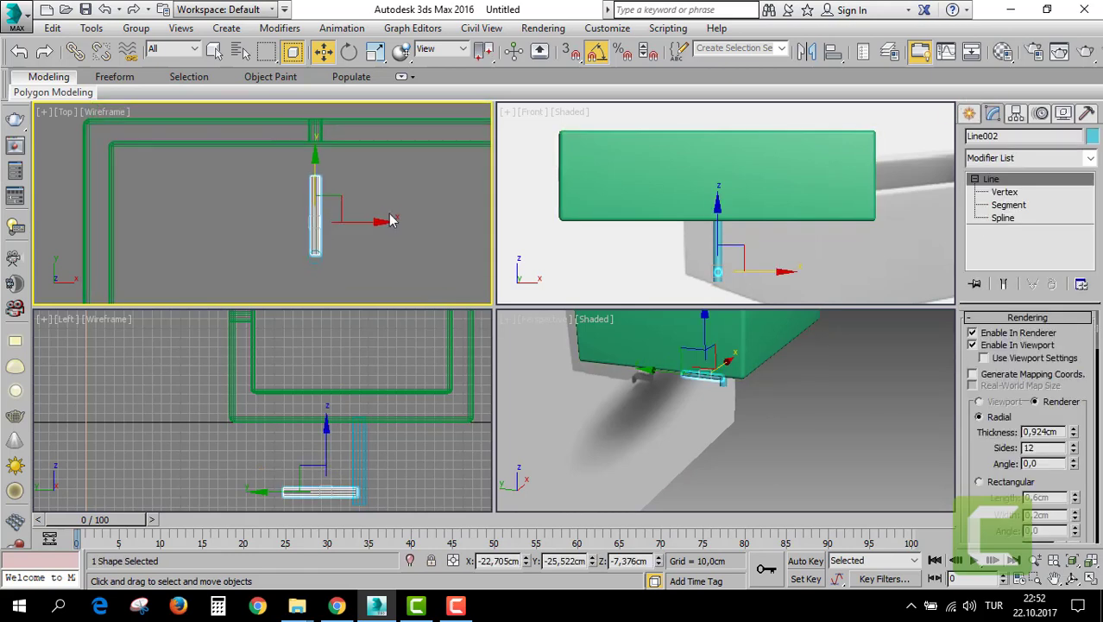
left_click(1004, 195)
mouse_move(272, 176)
left_mouse_down()
mouse_move(324, 204)
mouse_move(320, 96)
left_mouse_up()
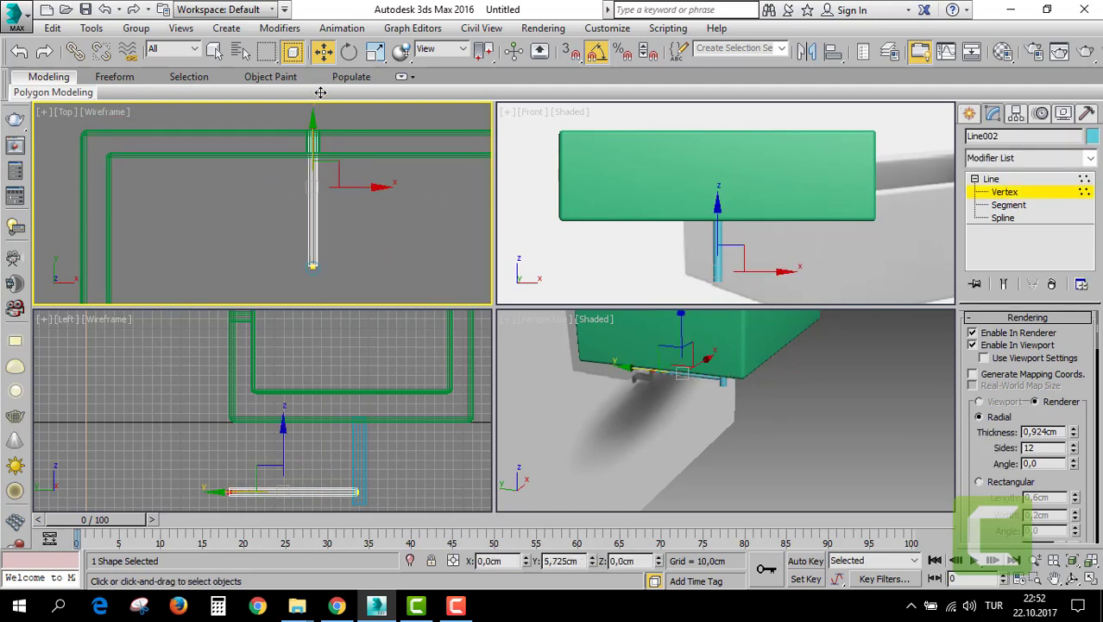
Maximize the Perspective view, orbit to check the pipes, and select the vertical pipe.
middle_click(693, 426)
key("alt+w")
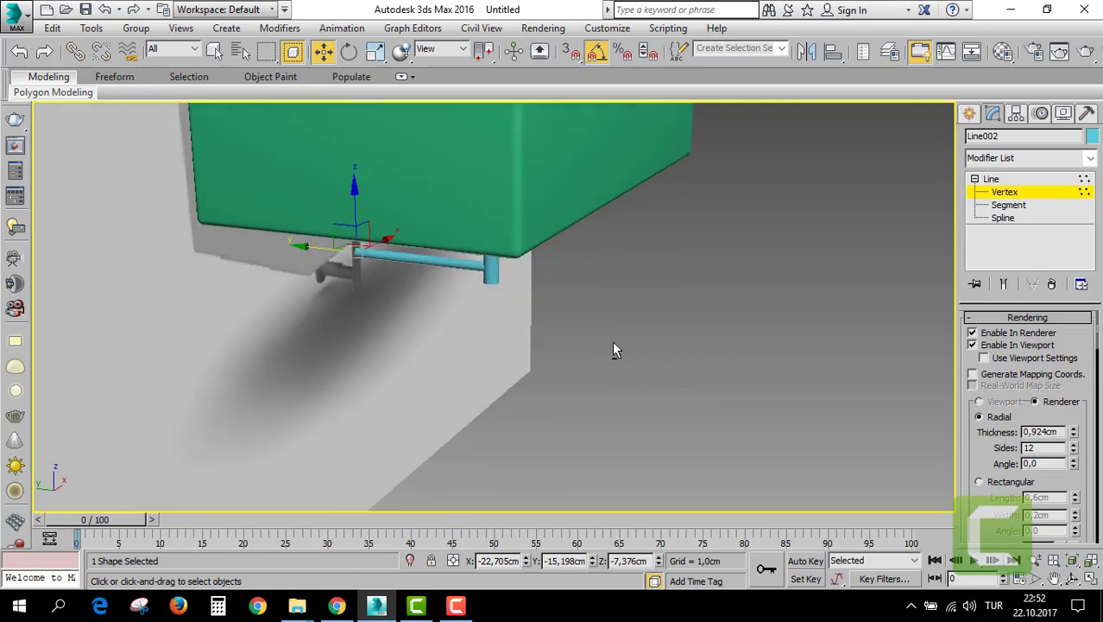
mouse_move(614, 349)
middle_mouse_down("alt")
mouse_move(591, 313)
mouse_move(822, 249)
middle_mouse_up("alt")
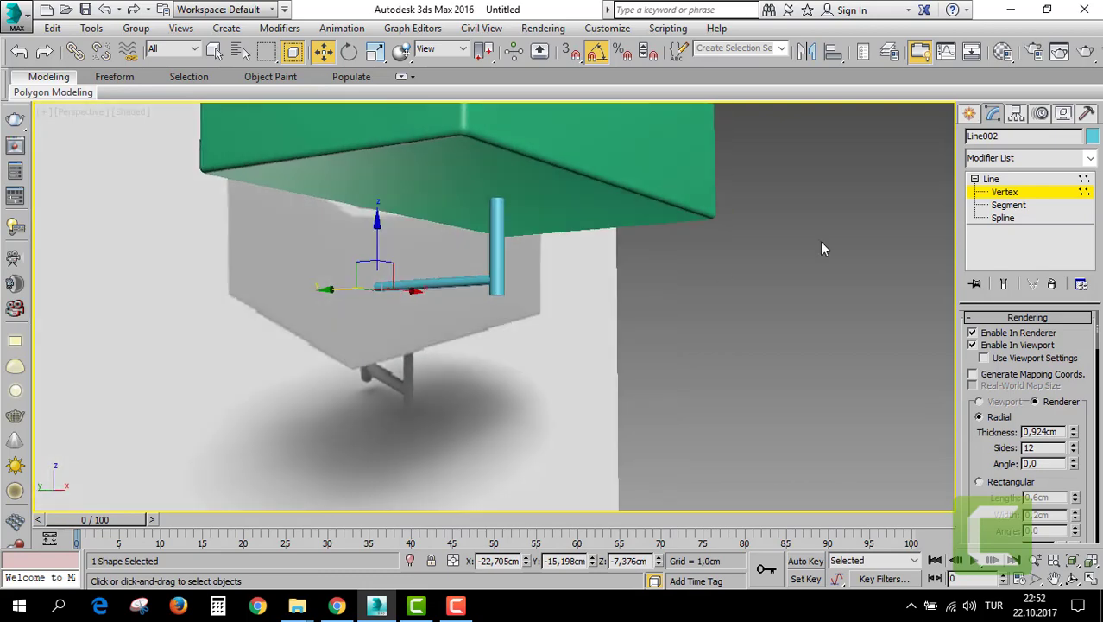
left_click(1006, 192)
left_click(497, 251)
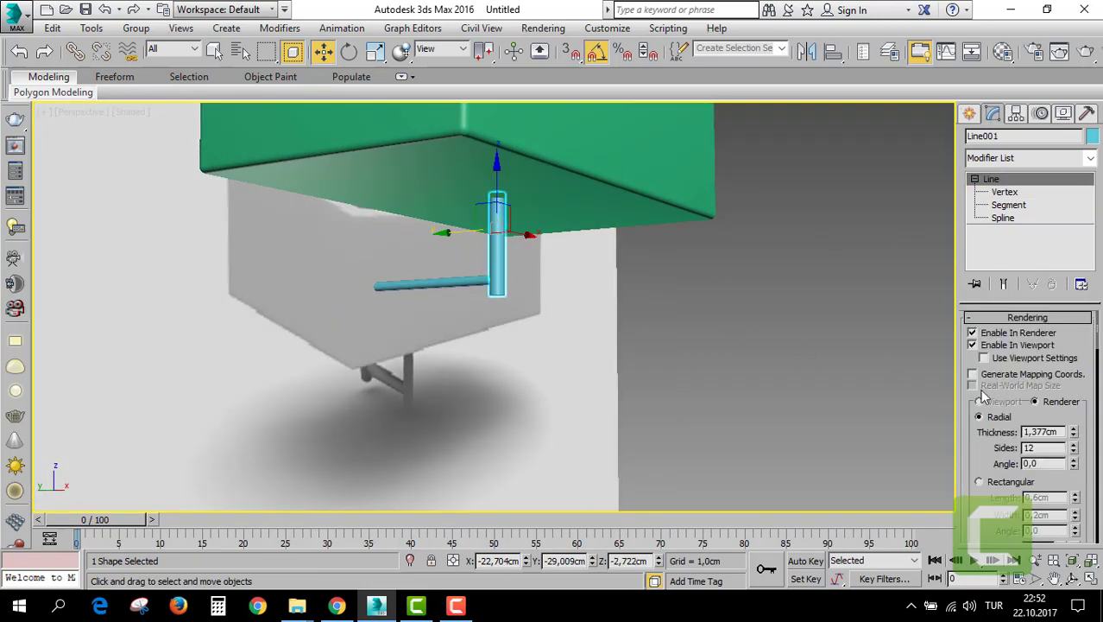
Set rendering thickness to 2.548 cm on the vertical pipe and about 2.032 cm on the horizontal pipe.
left_click_drag(1077, 431, 1075, 396)
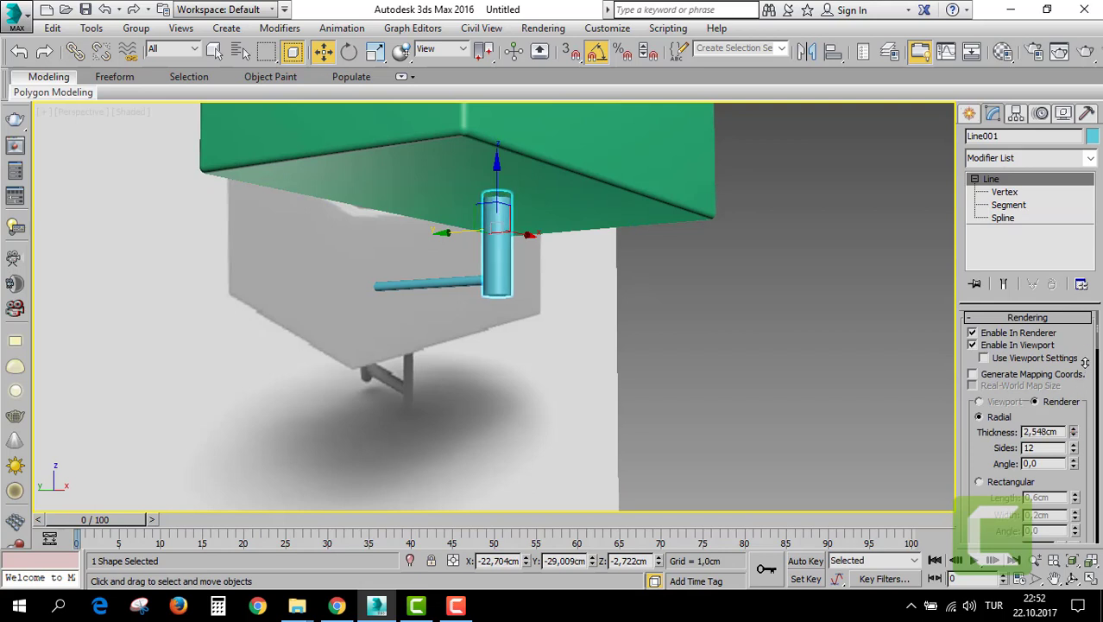
left_click(432, 285)
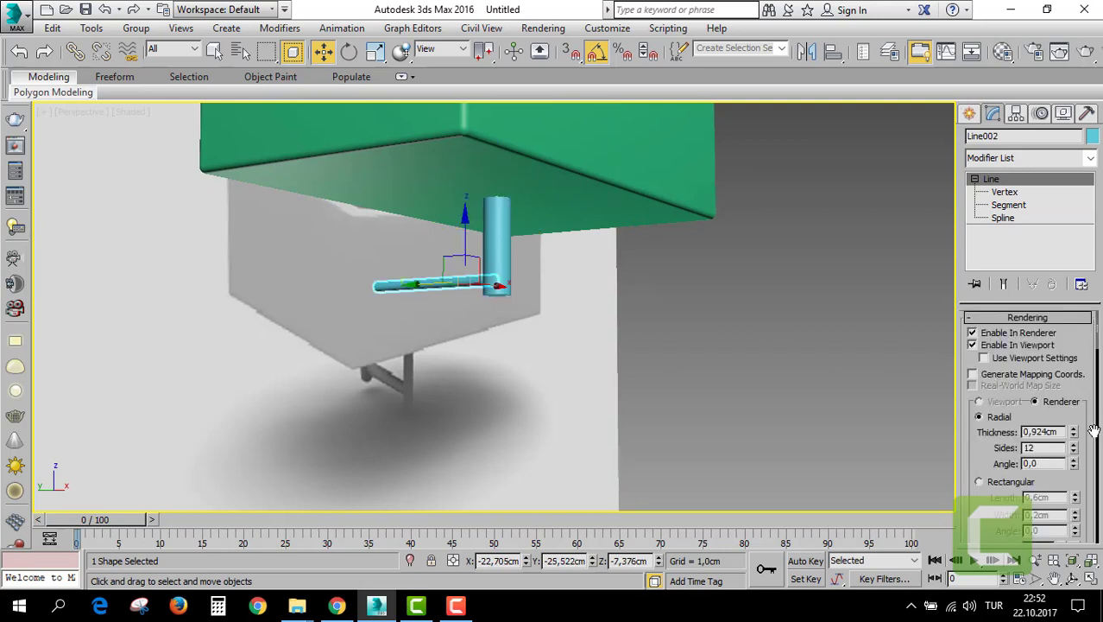
left_click_drag(1075, 436, 1071, 333)
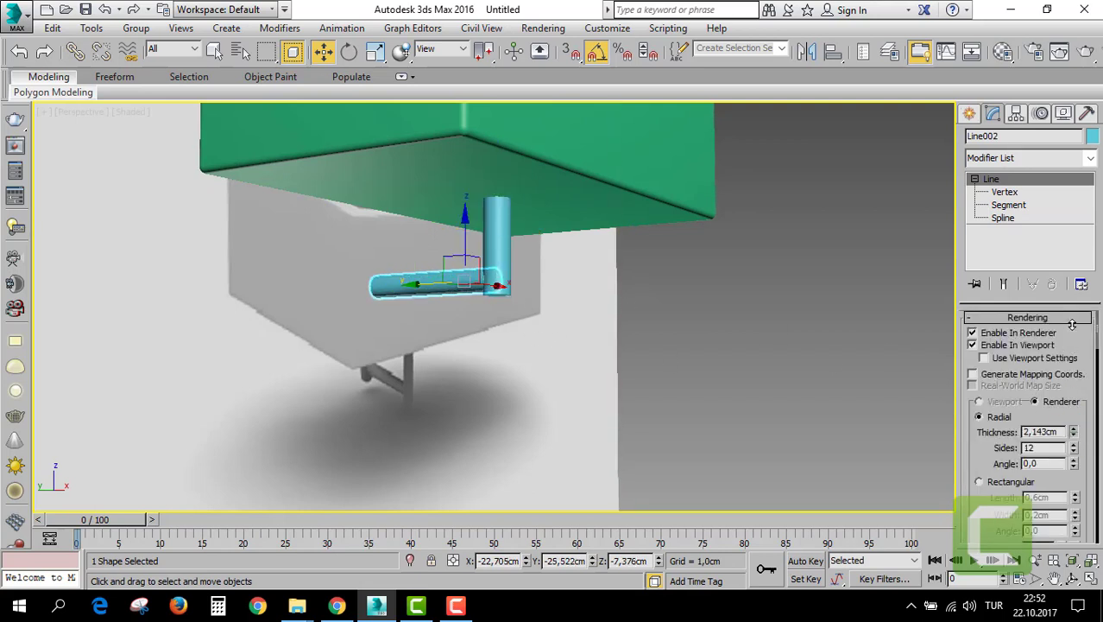
mouse_move(579, 296)
middle_mouse_down("alt")
mouse_move(584, 337)
mouse_move(568, 305)
middle_mouse_up("alt")
Maximize the Front view to work around the horizontal pipe.
left_click(970, 114)
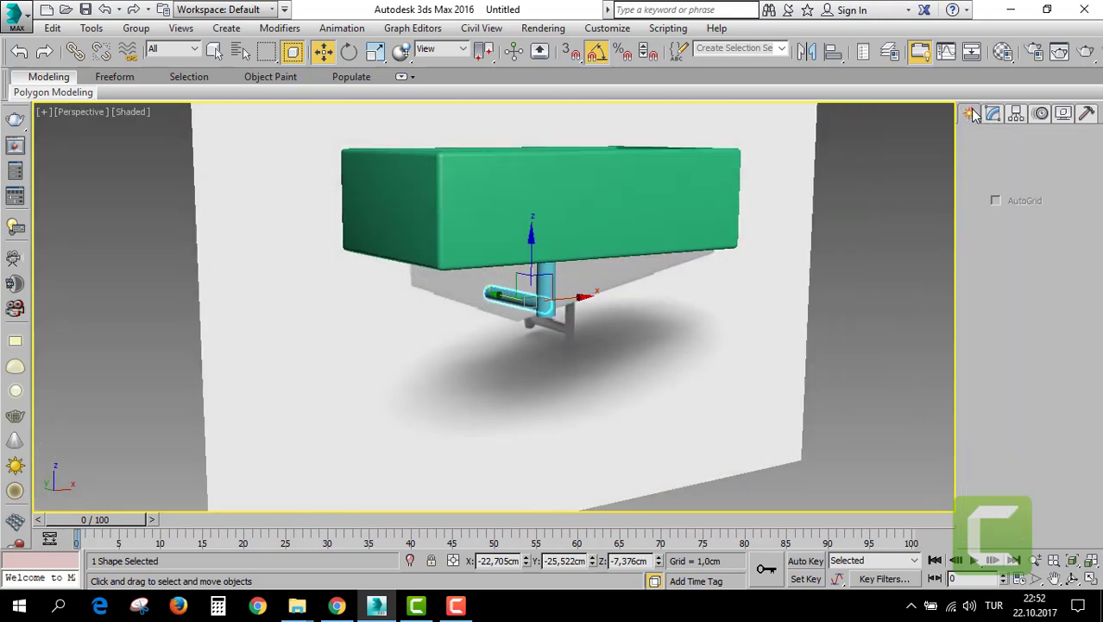
key("alt+w")
right_click(680, 209)
key("alt+w")
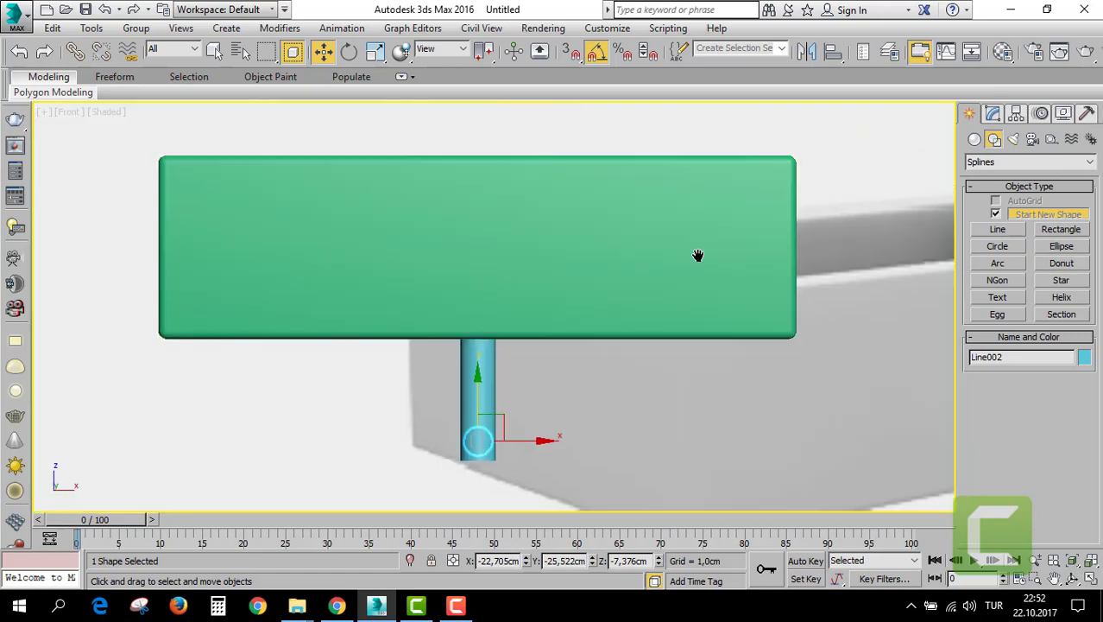
scroll(636, 297, "down", 4)
scroll(806, 405, "up", 2)
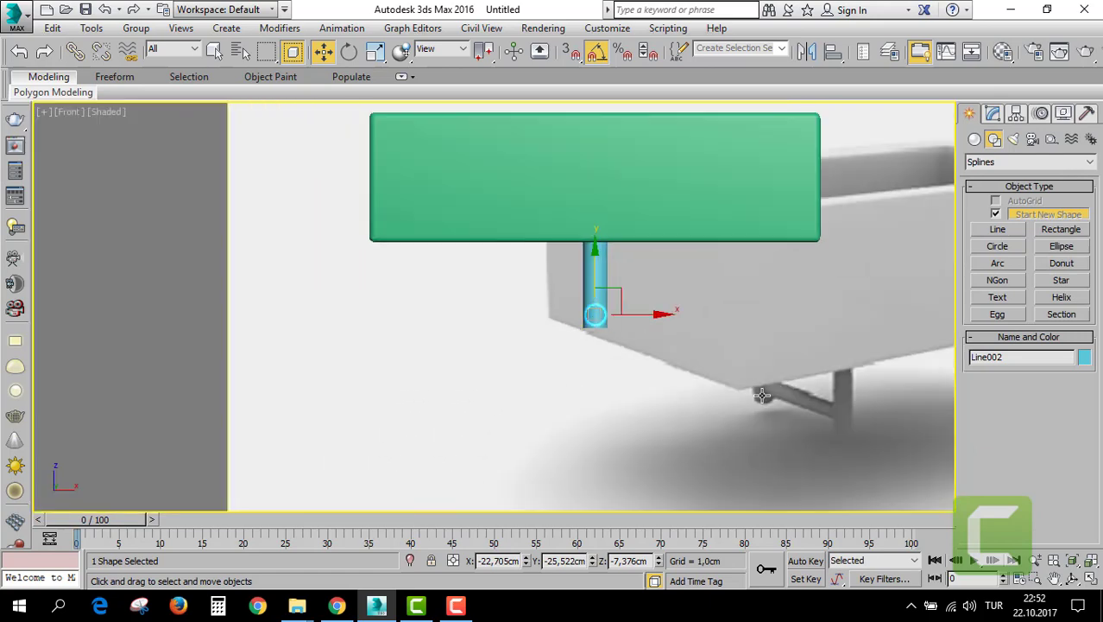
Draw a flat Tube primitive around the pipe in the Front view.
left_click(975, 139)
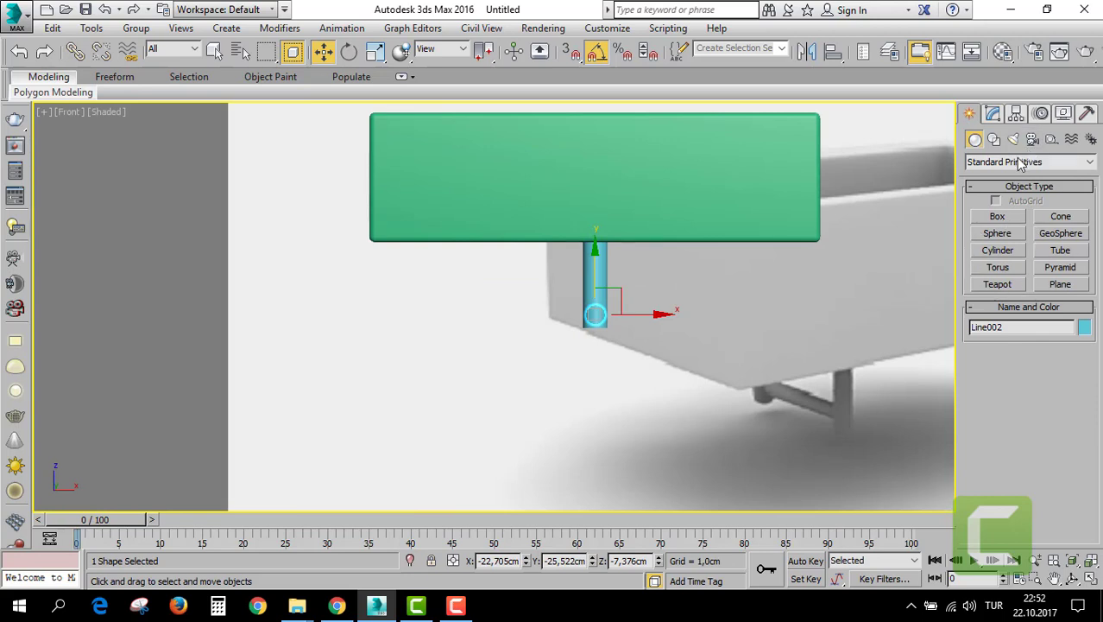
left_click(1060, 250)
scroll(622, 315, "up", 5)
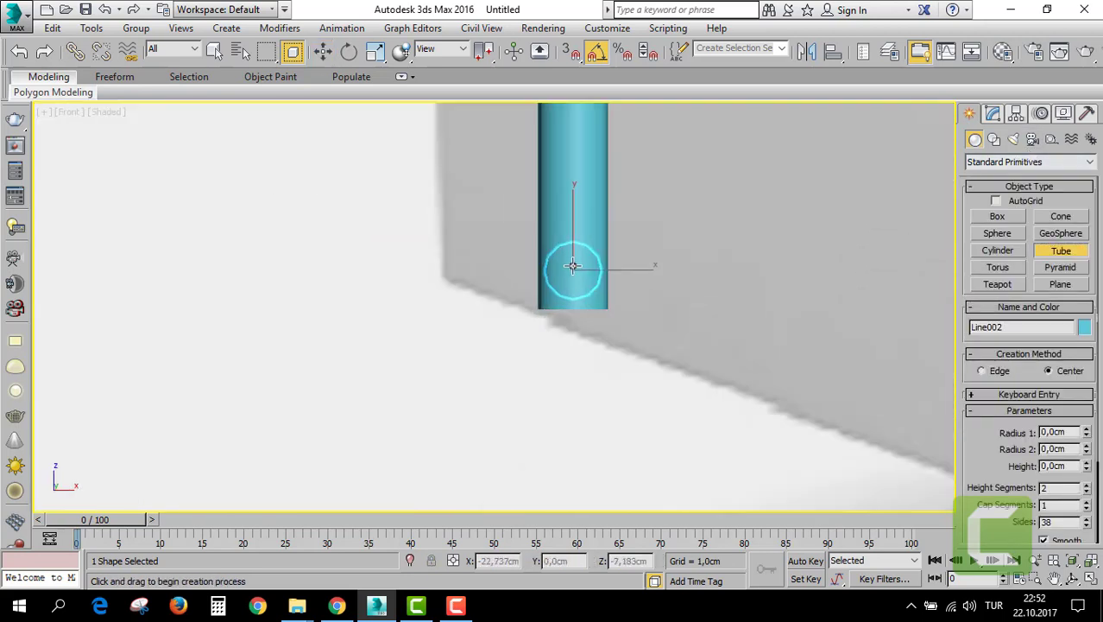
left_click_drag(574, 268, 587, 349)
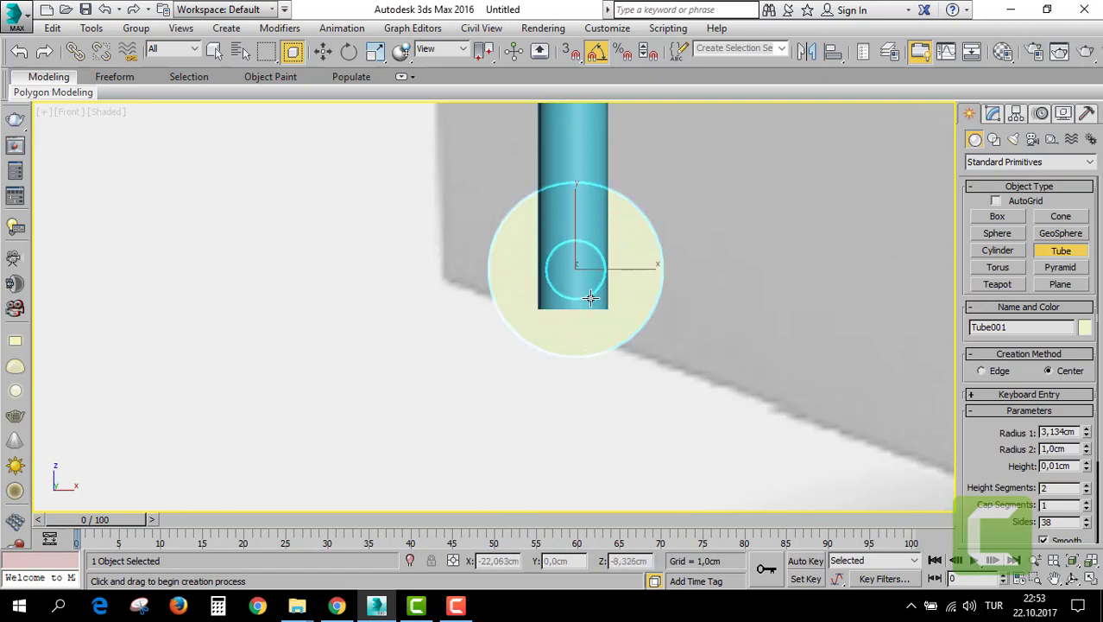
left_click(593, 300)
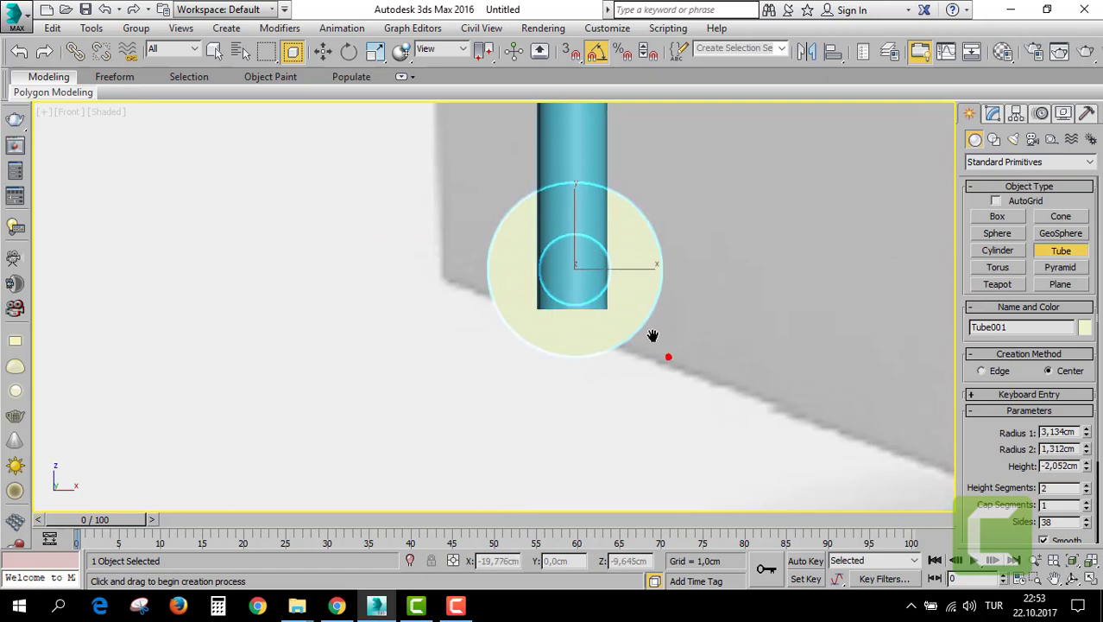
scroll(653, 335, "up", 1)
Move the new tube along Y to the end of the horizontal pipe.
key("w")
left_click_drag(604, 272, 615, 278)
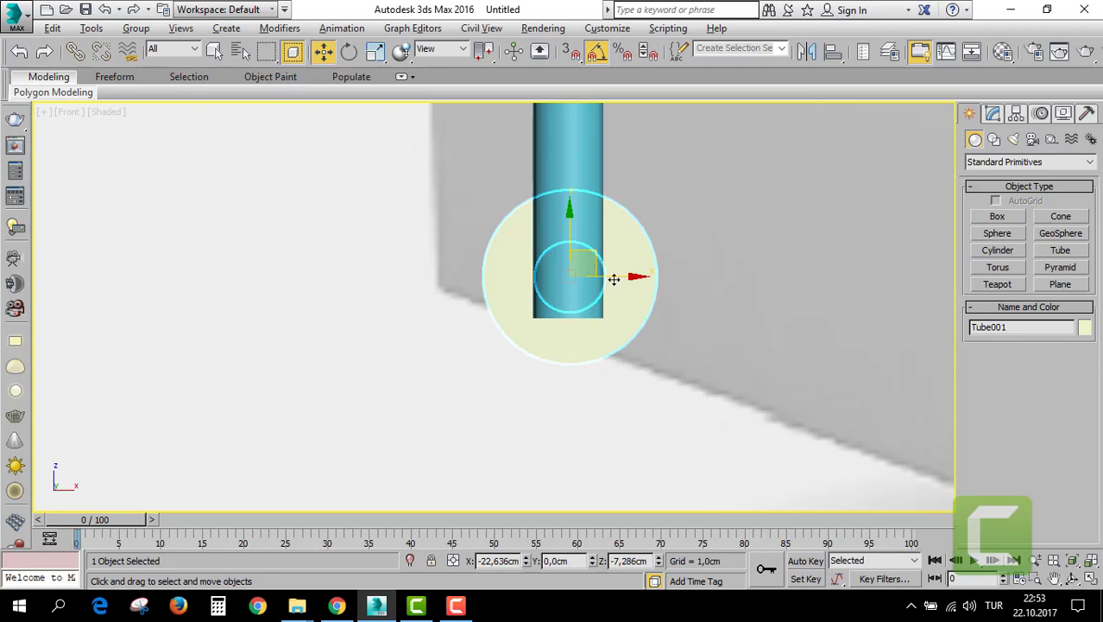
key("alt+w")
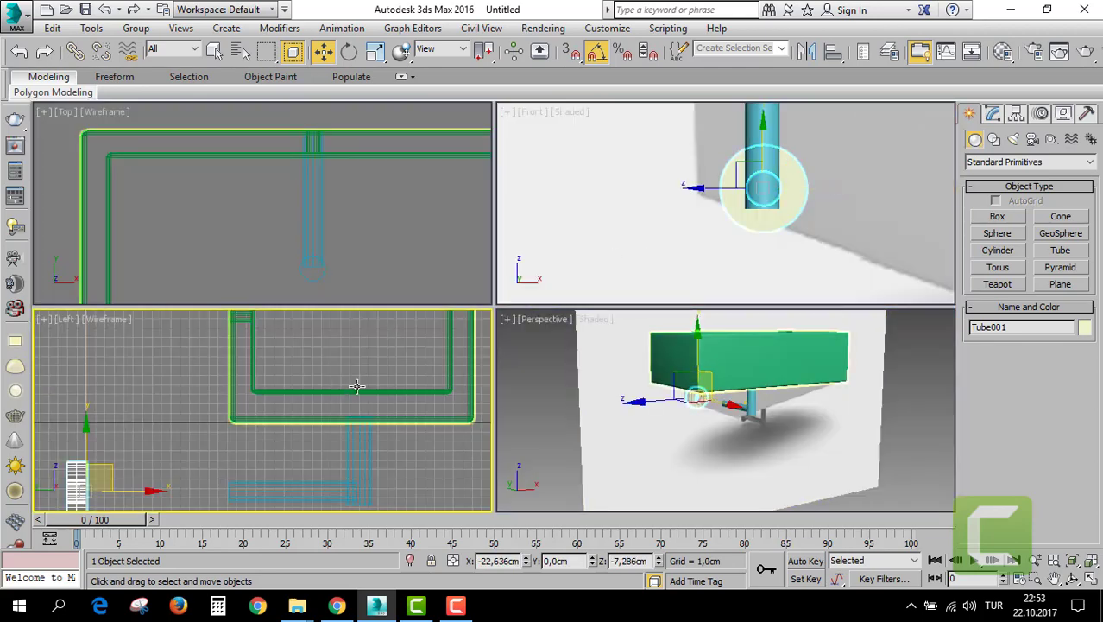
middle_click_drag(357, 402, 243, 424)
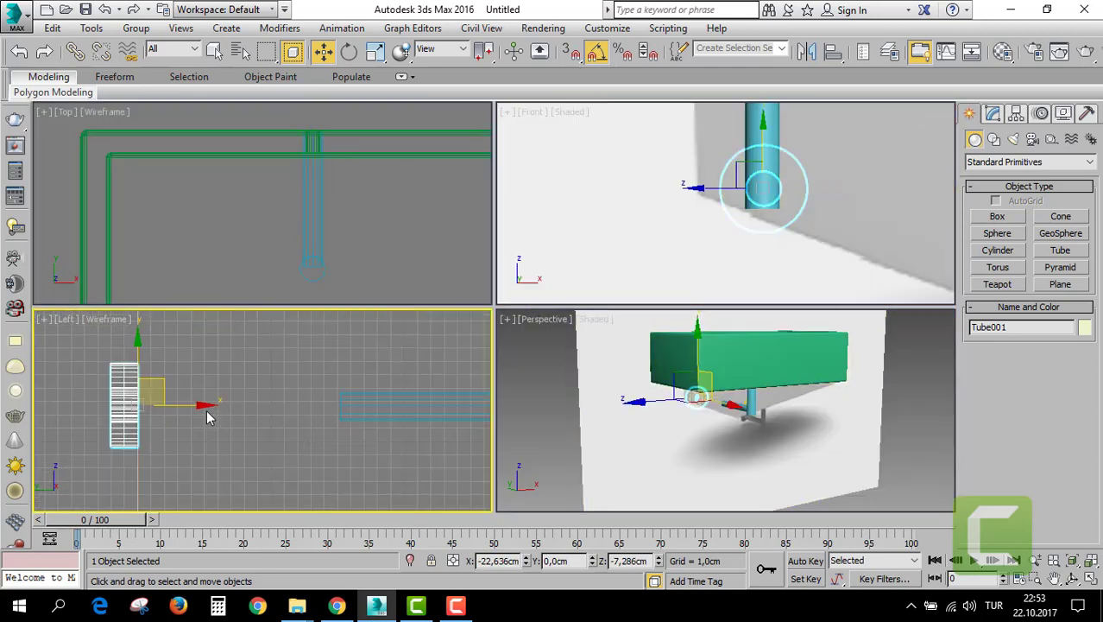
left_click_drag(200, 406, 407, 406)
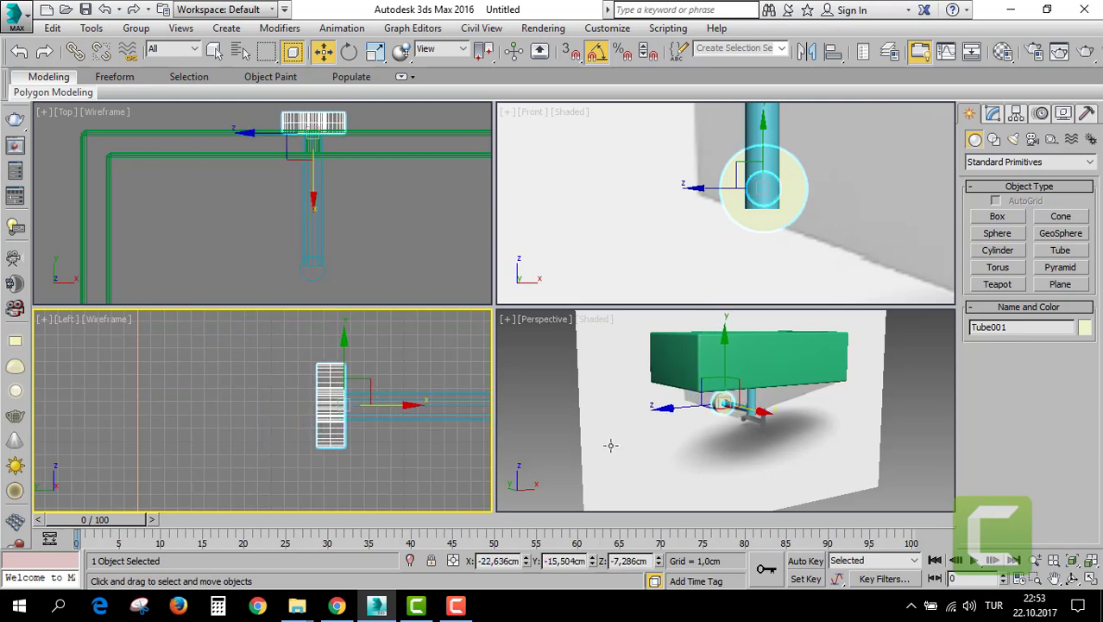
Reduce the tube's Radius 1 to 3.071 cm and add a MeshSmooth modifier.
key("z")
left_click(1000, 114)
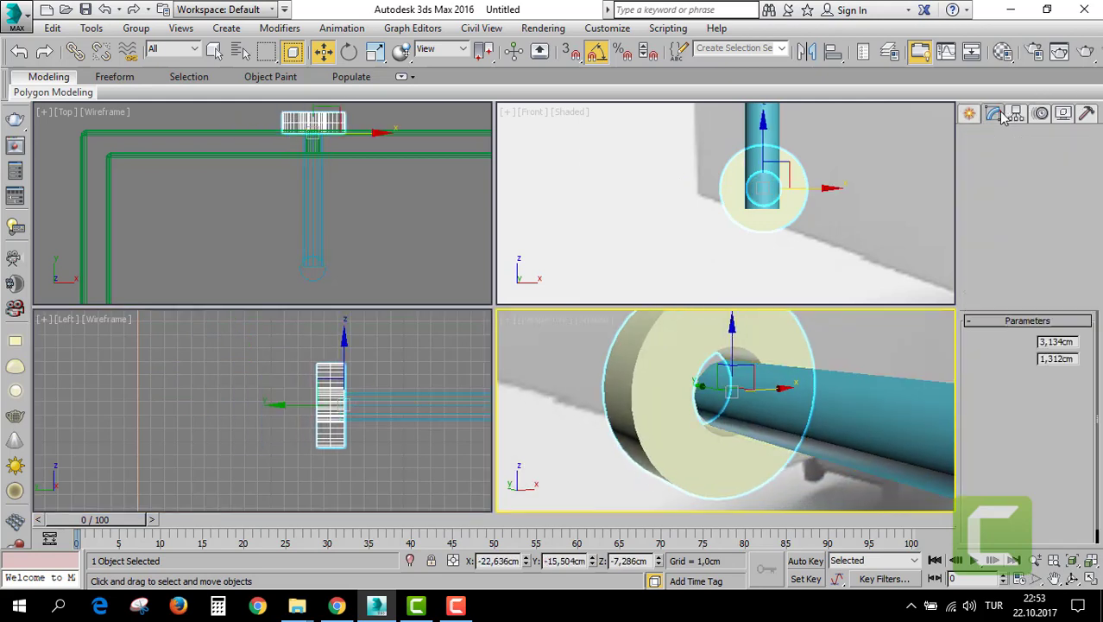
mouse_move(1086, 345)
left_mouse_down()
mouse_move(1084, 372)
mouse_move(1091, 329)
mouse_move(1092, 342)
left_mouse_up()
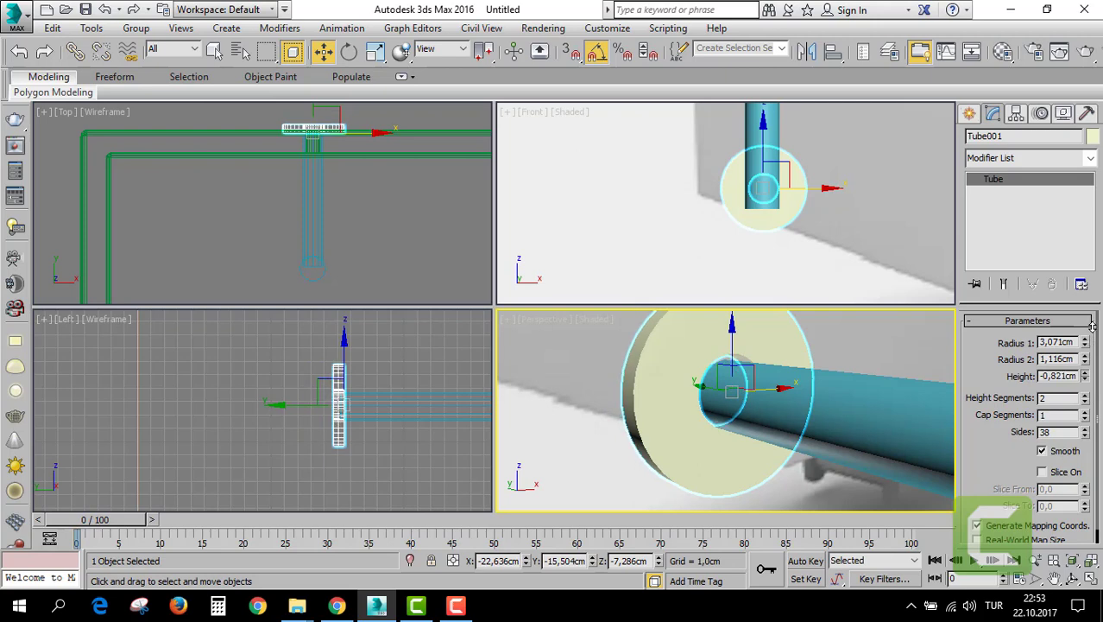
left_click(1019, 160)
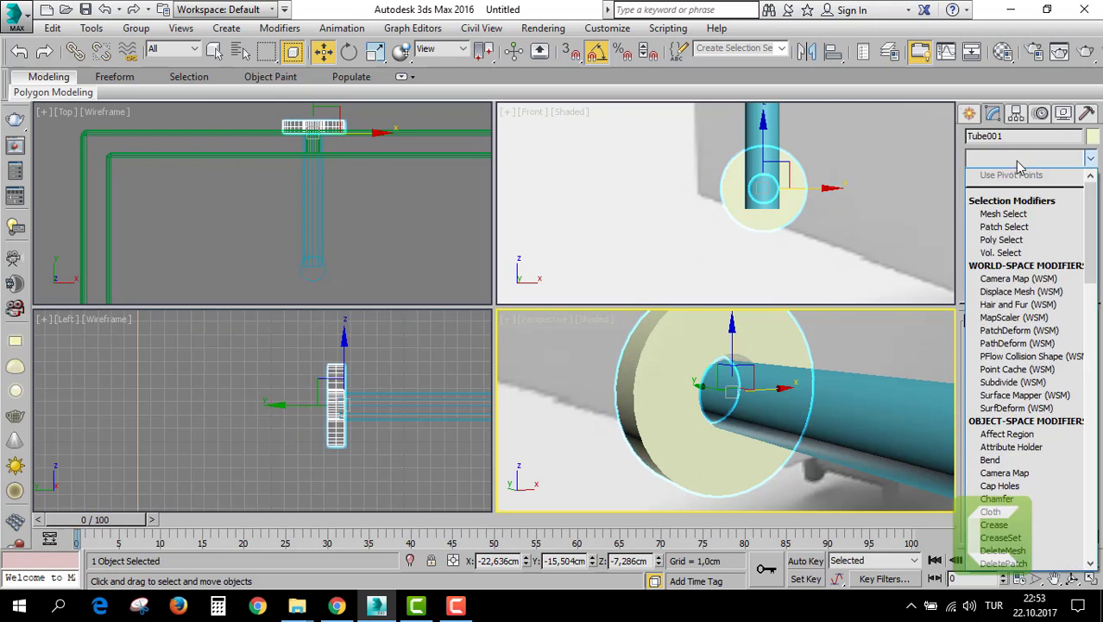
key("m")
key("m")
key("m")
key("m")
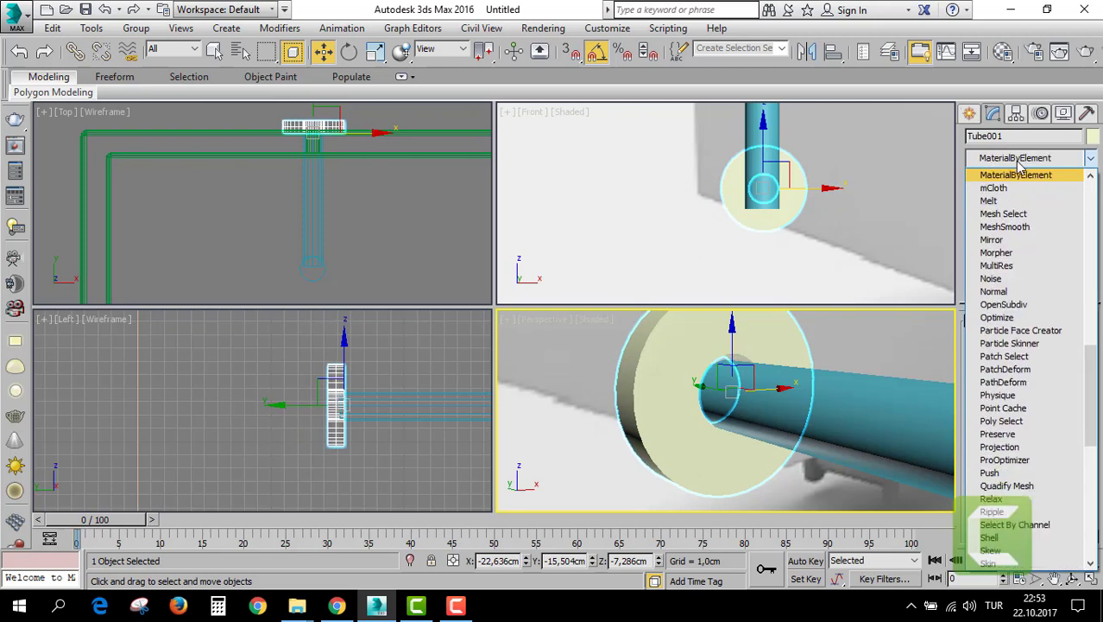
key("m")
key("m")
key("m")
key("Return")
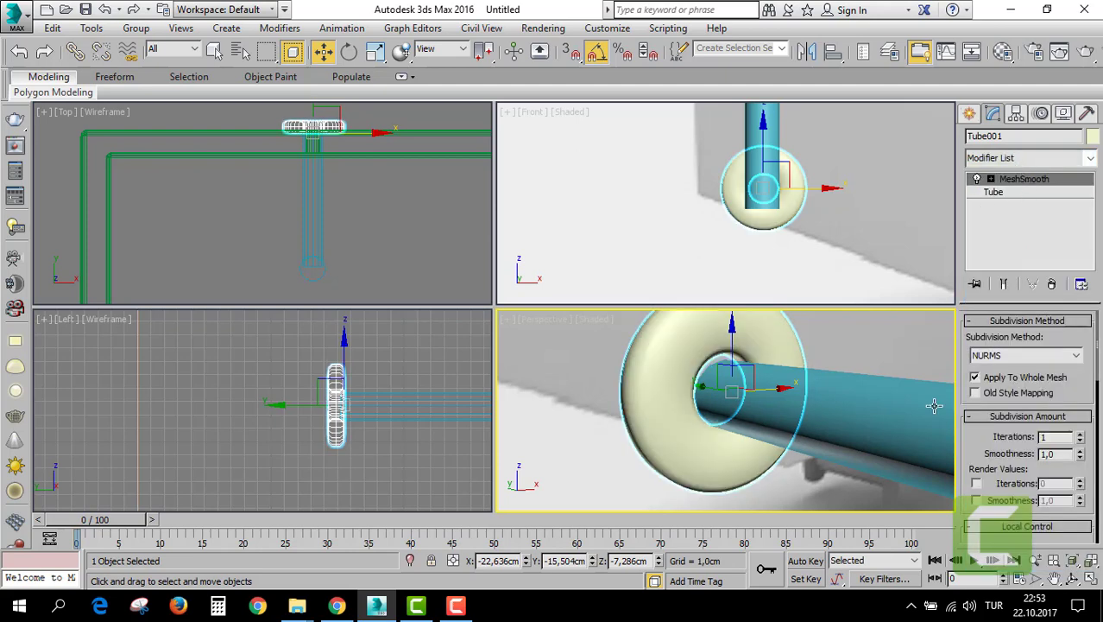
Try different tube height segments, settling back on 2 under MeshSmooth.
left_click(995, 191)
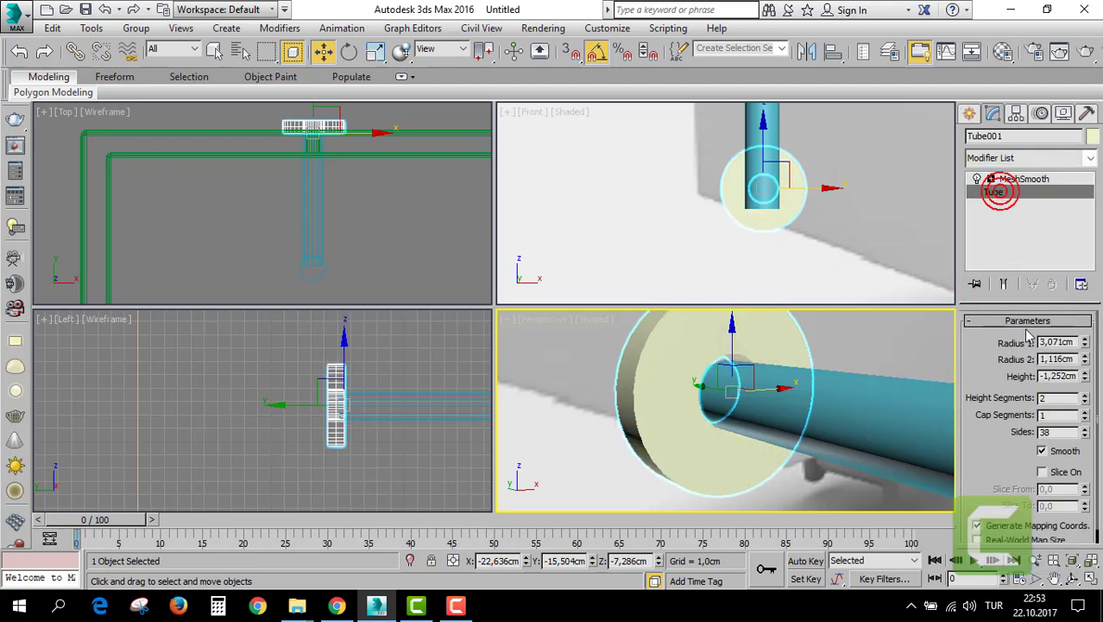
left_click(1086, 395)
left_click(1019, 180)
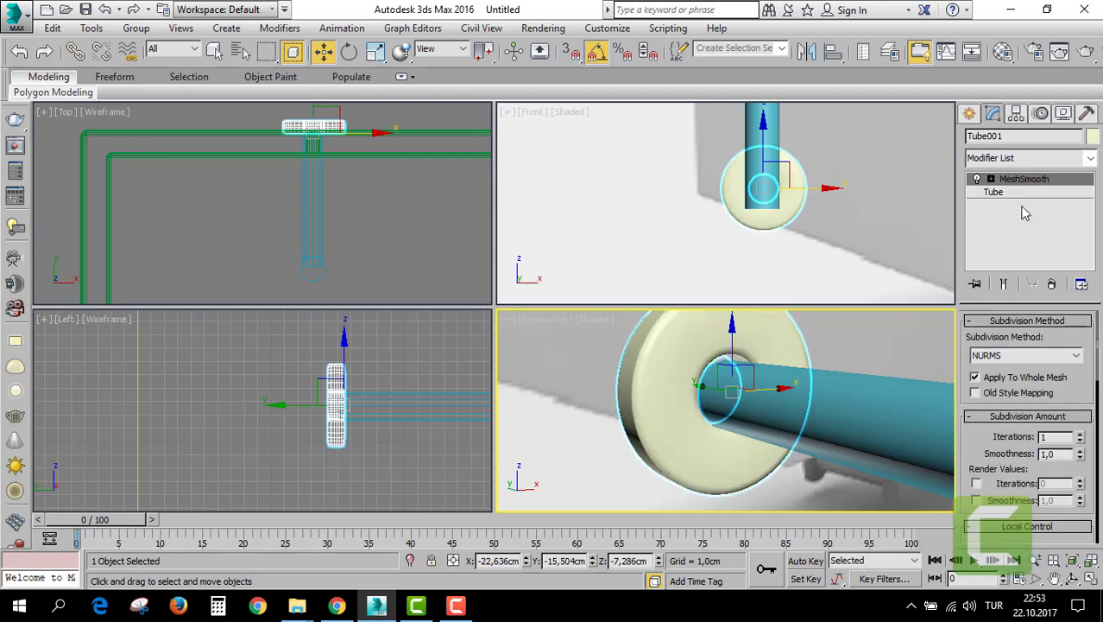
left_click(1004, 193)
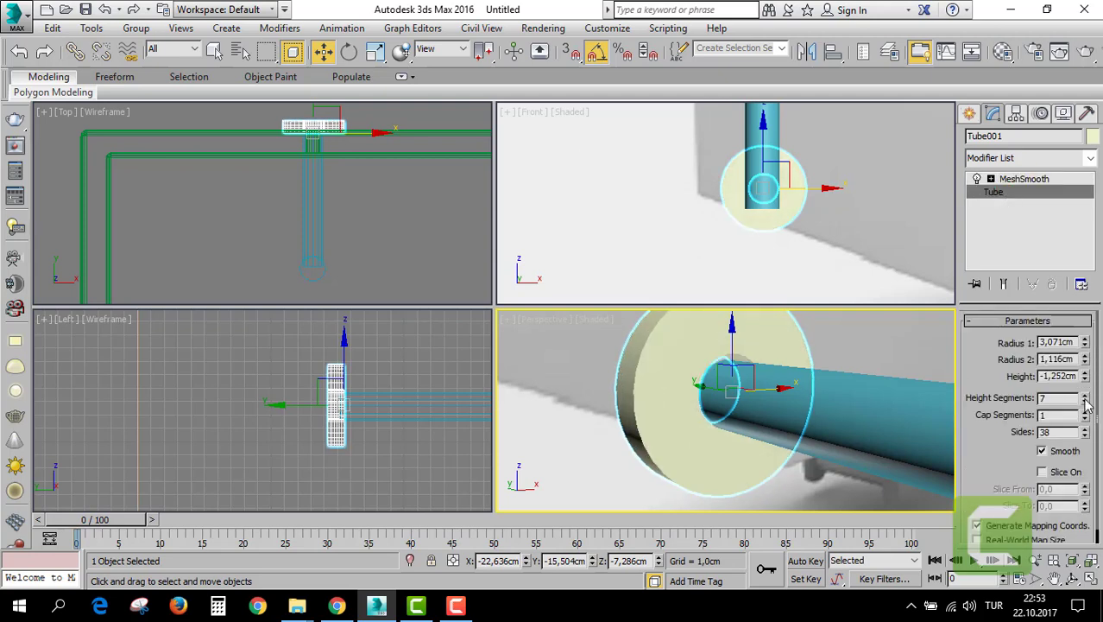
left_click(1086, 403)
left_click(1086, 402)
left_click(1086, 402)
left_click(1086, 403)
left_click(1086, 403)
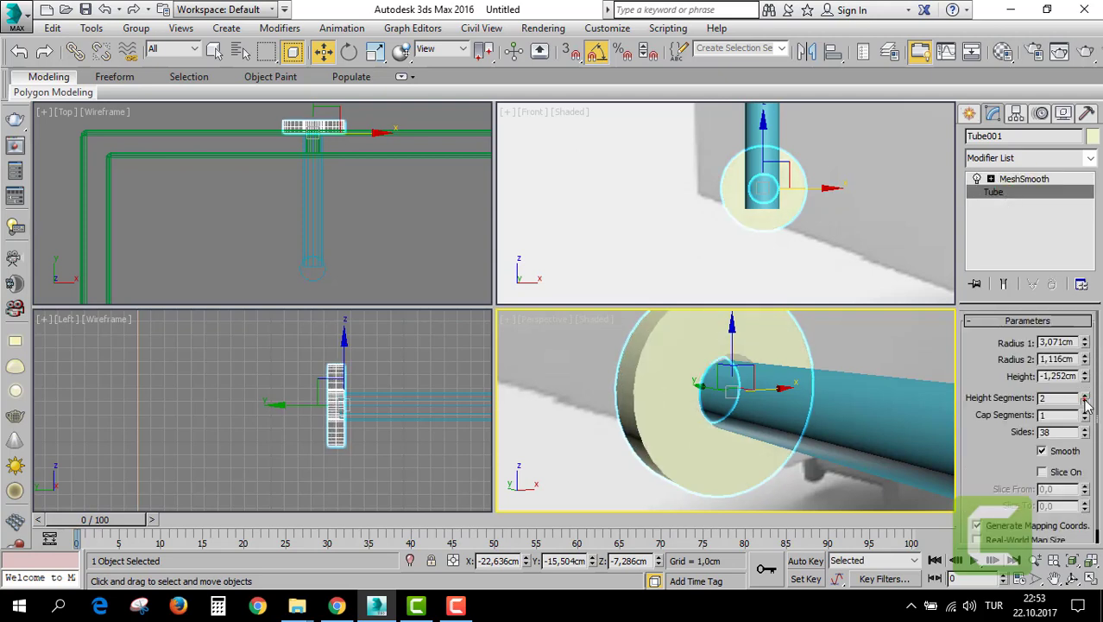
left_click(1002, 180)
Scale the ring uniformly down to about 90% in a maximized Perspective view.
key("alt+w")
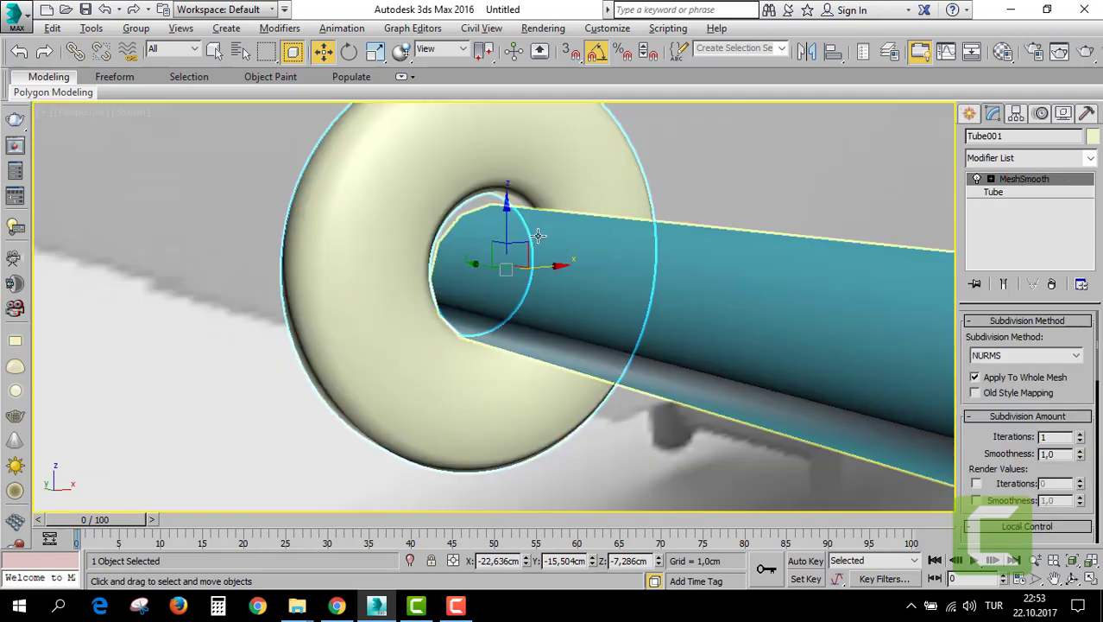
key("r")
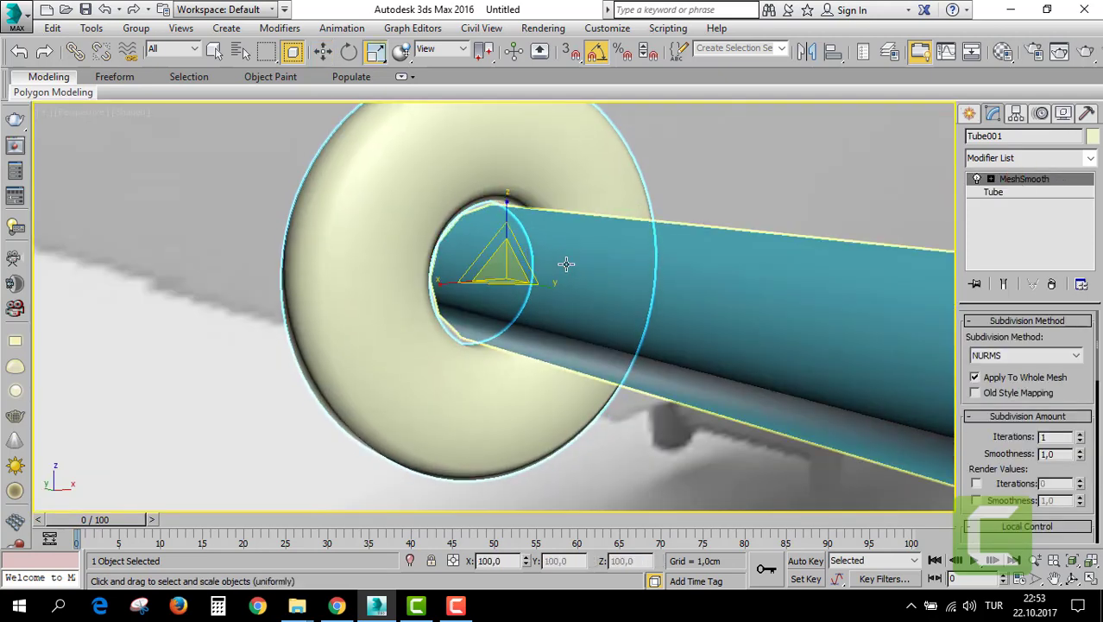
left_click_drag(499, 273, 501, 276)
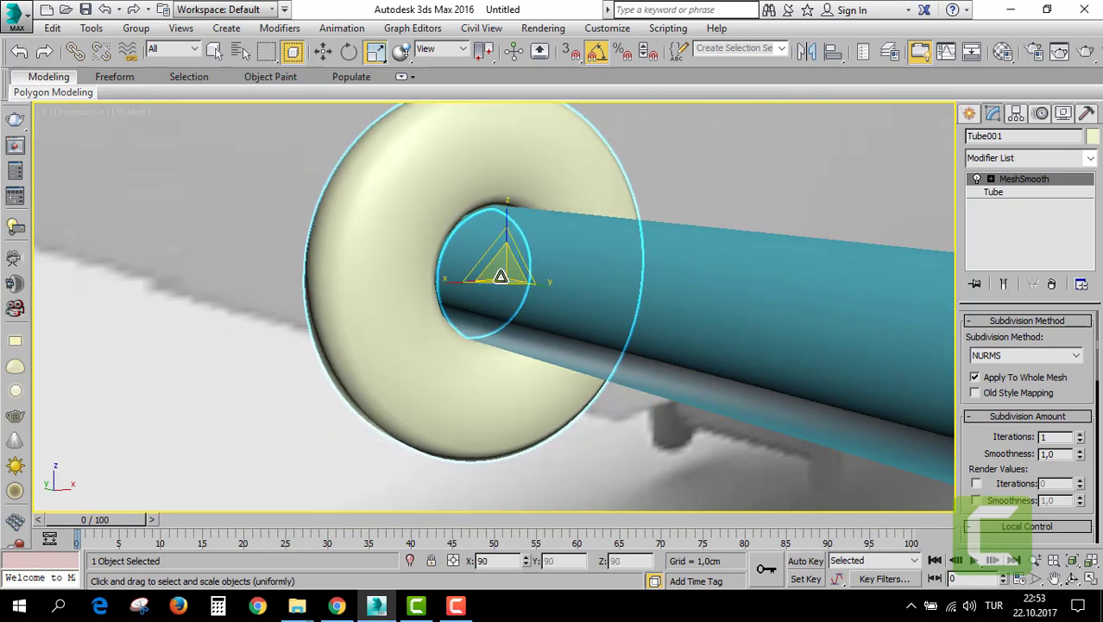
scroll(561, 256, "down", 3)
scroll(557, 301, "down", 3)
scroll(519, 268, "down", 3)
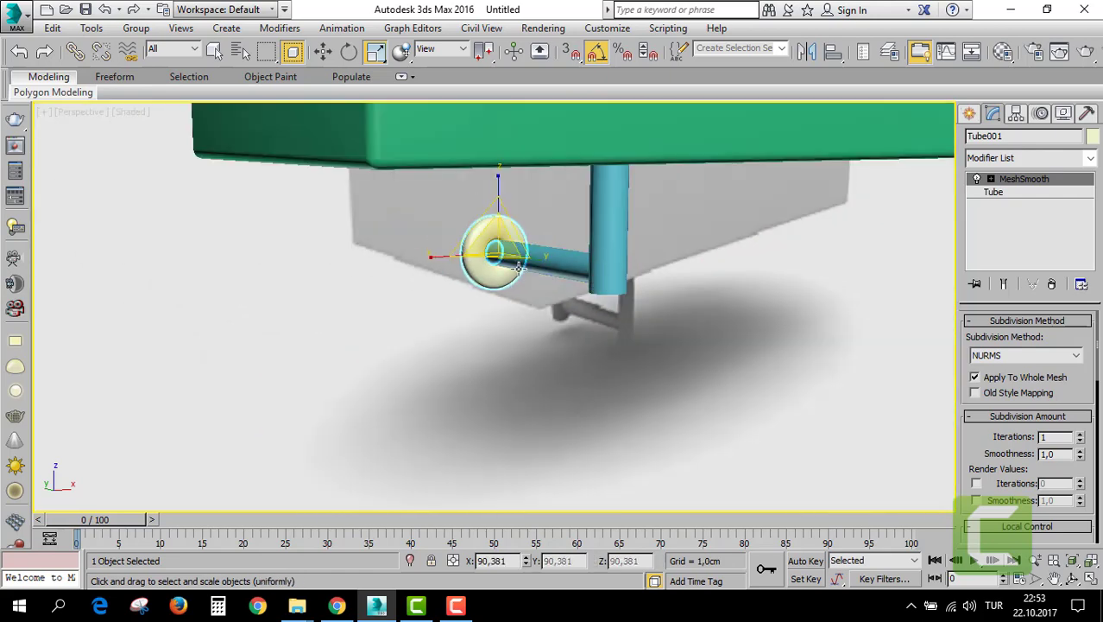
scroll(519, 268, "up", 5)
Flatten the ring along Z to about 58% of its thickness.
middle_click_drag(519, 268, 596, 269, "alt")
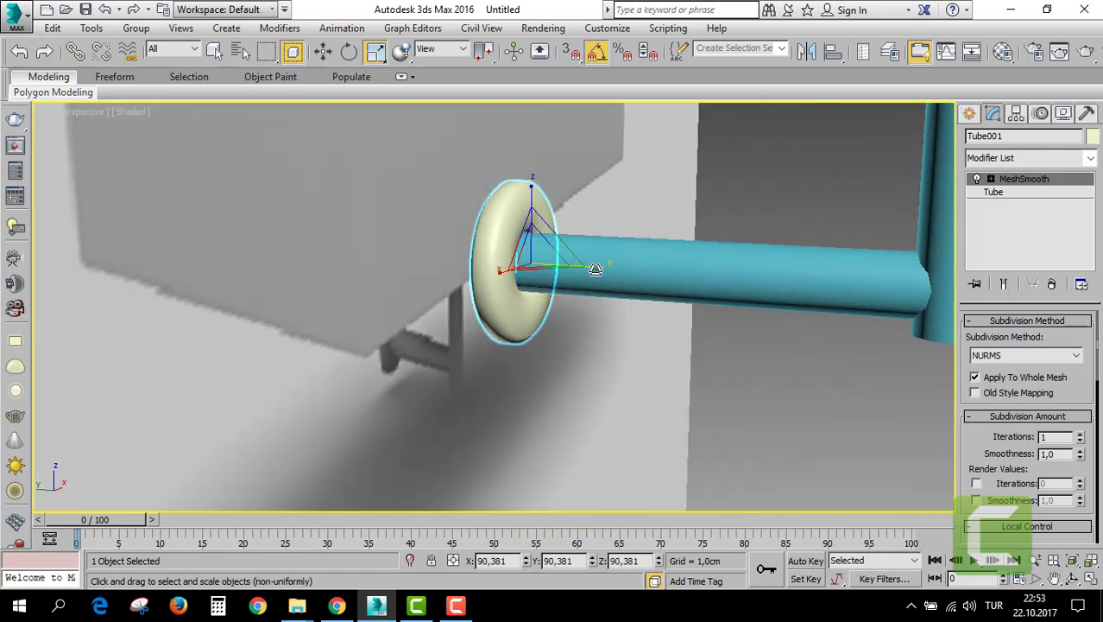
left_click_drag(594, 269, 583, 273)
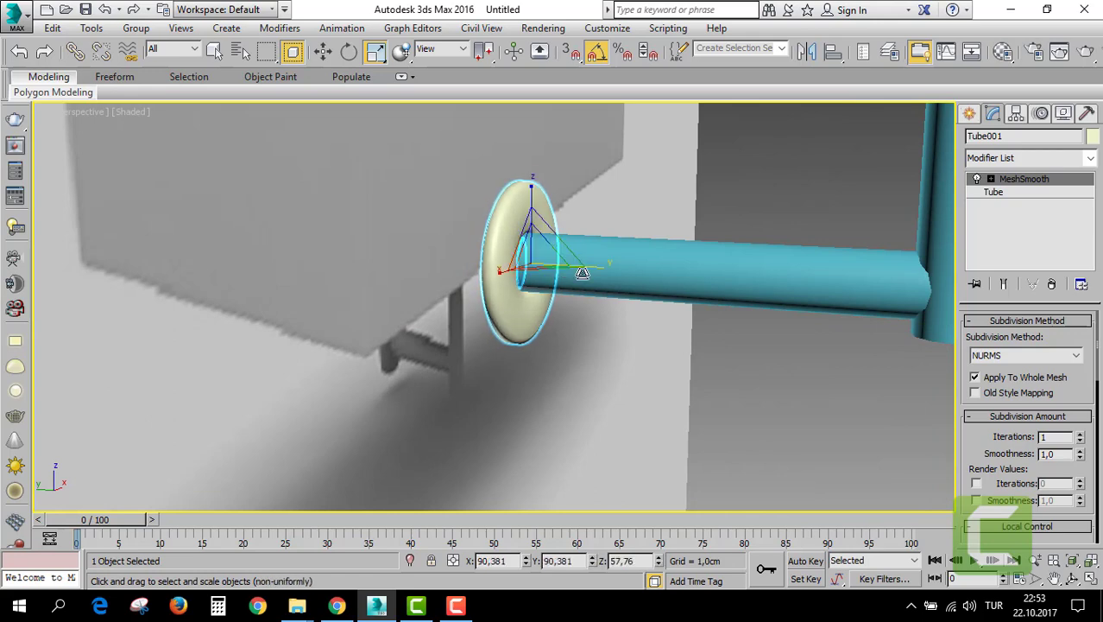
scroll(583, 272, "down", 5)
scroll(575, 285, "up", 2)
mouse_move(574, 285)
middle_mouse_down("alt")
mouse_move(597, 321)
mouse_move(566, 292)
middle_mouse_up("alt")
Give the ring, both pipes and the sink one gray object colour.
middle_click_drag(839, 386, 870, 325, "alt")
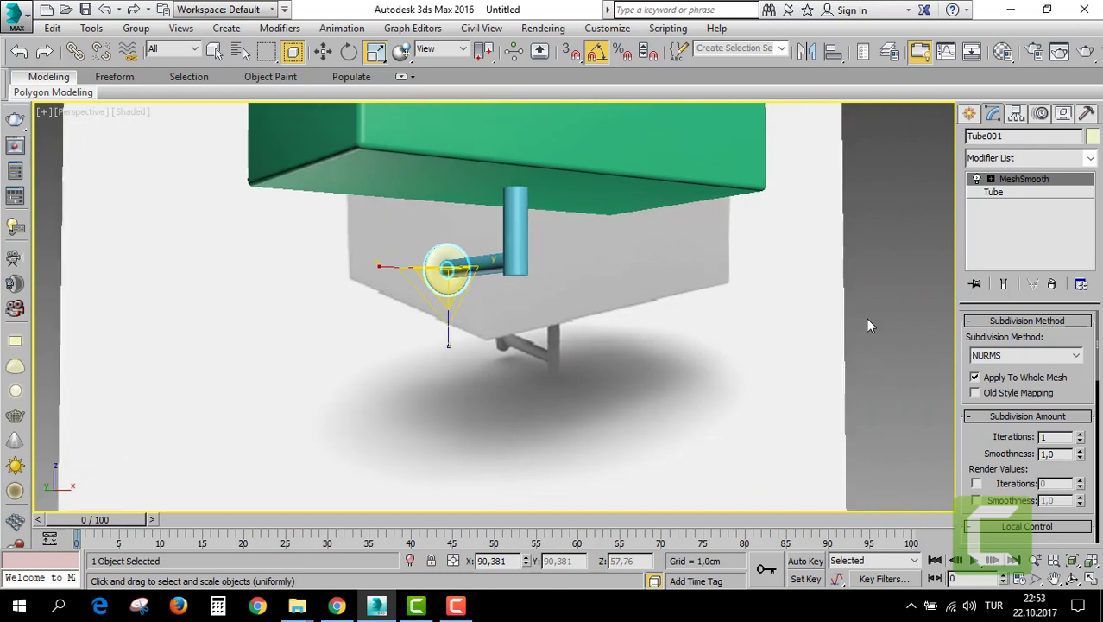
left_click(867, 316)
left_click(444, 261)
left_click(515, 226, "ctrl")
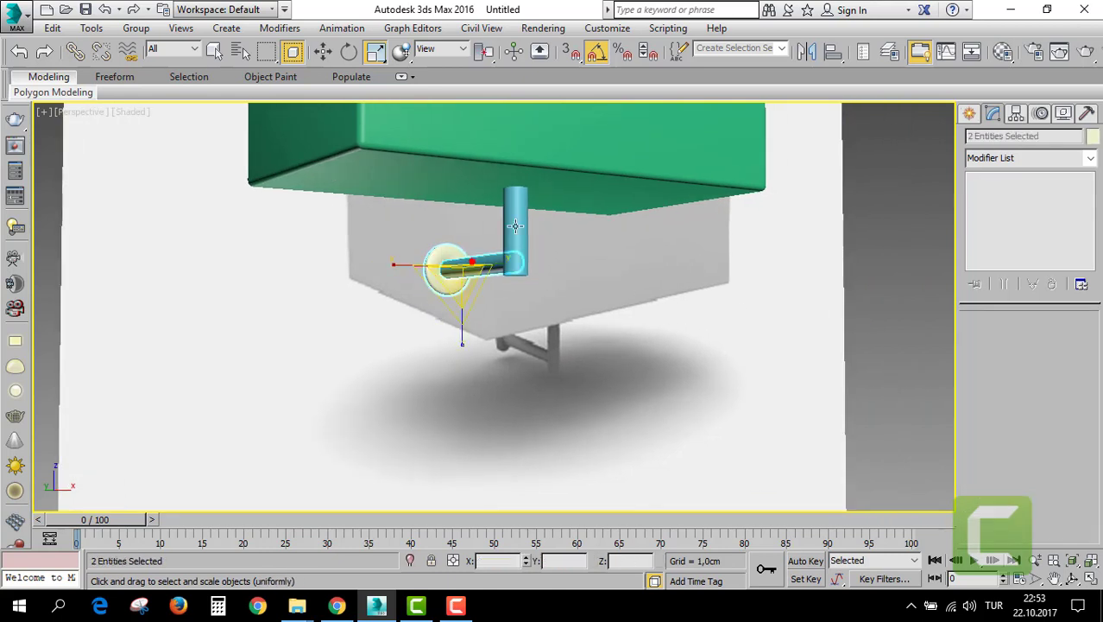
left_click(477, 263, "ctrl")
left_click(540, 161, "ctrl")
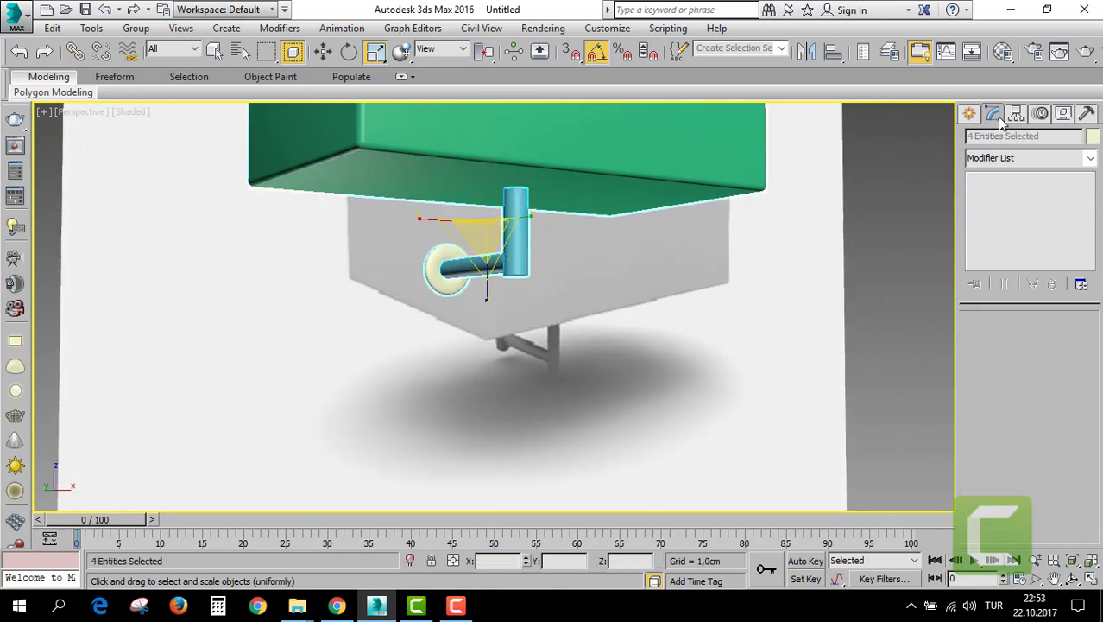
left_click(1093, 136)
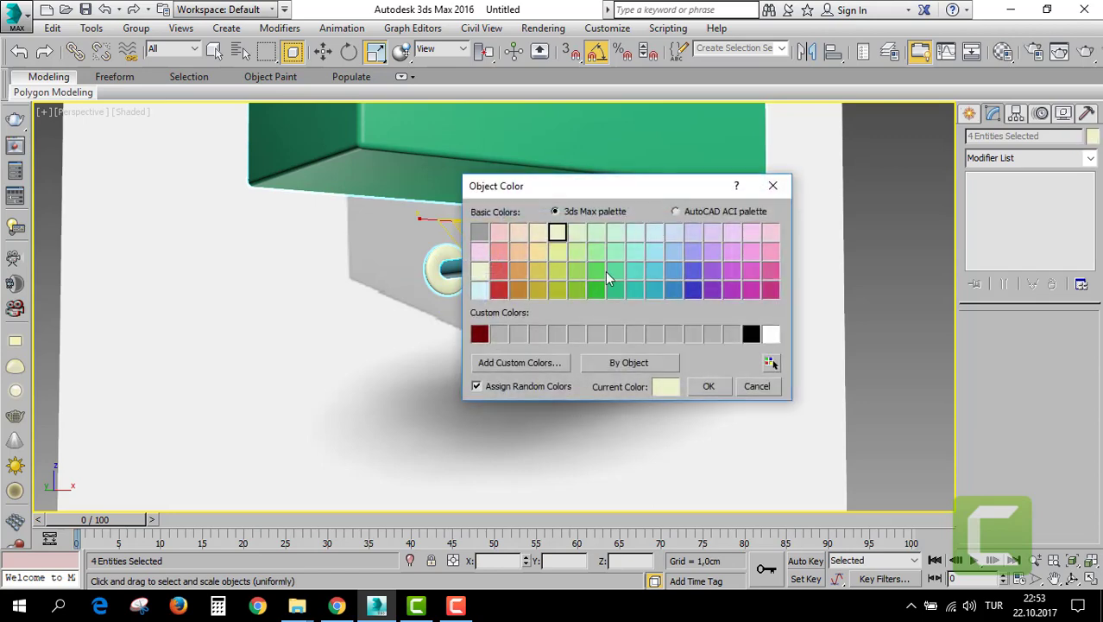
left_click(725, 337)
left_click(722, 384)
mouse_move(717, 382)
middle_mouse_down("alt")
mouse_move(510, 335)
mouse_move(518, 366)
mouse_move(428, 358)
middle_mouse_up("alt")
scroll(501, 363, "down", 3)
left_click(510, 353)
Unhide all objects, then hide everything except the ball chair reference panel.
middle_click_drag(509, 353, 603, 316)
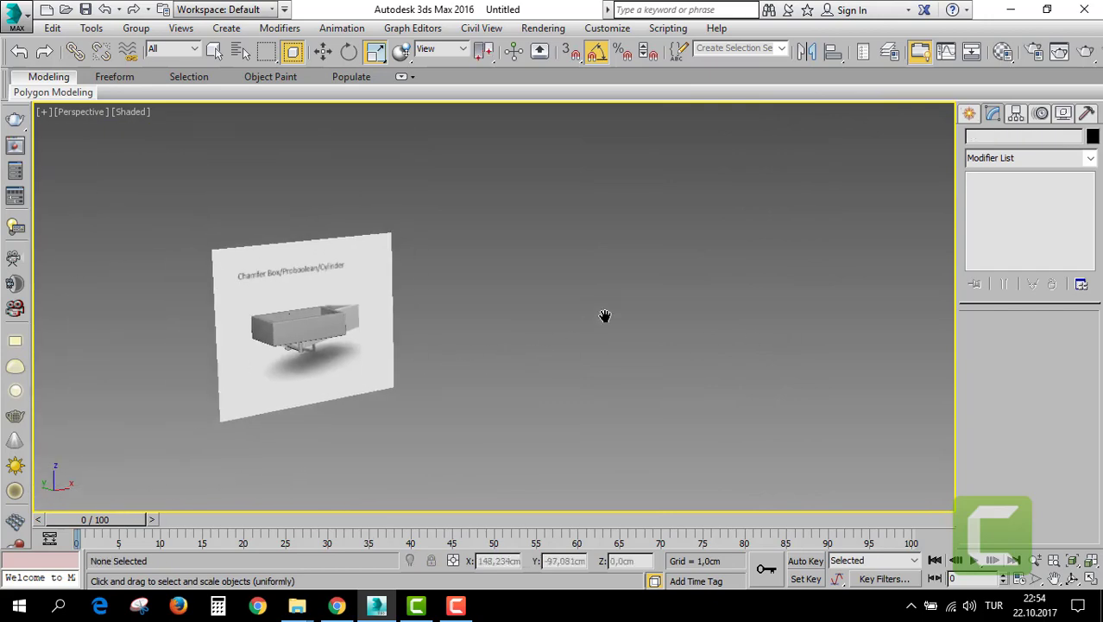
scroll(364, 338, "up", 3)
right_click(615, 240)
left_click(634, 177)
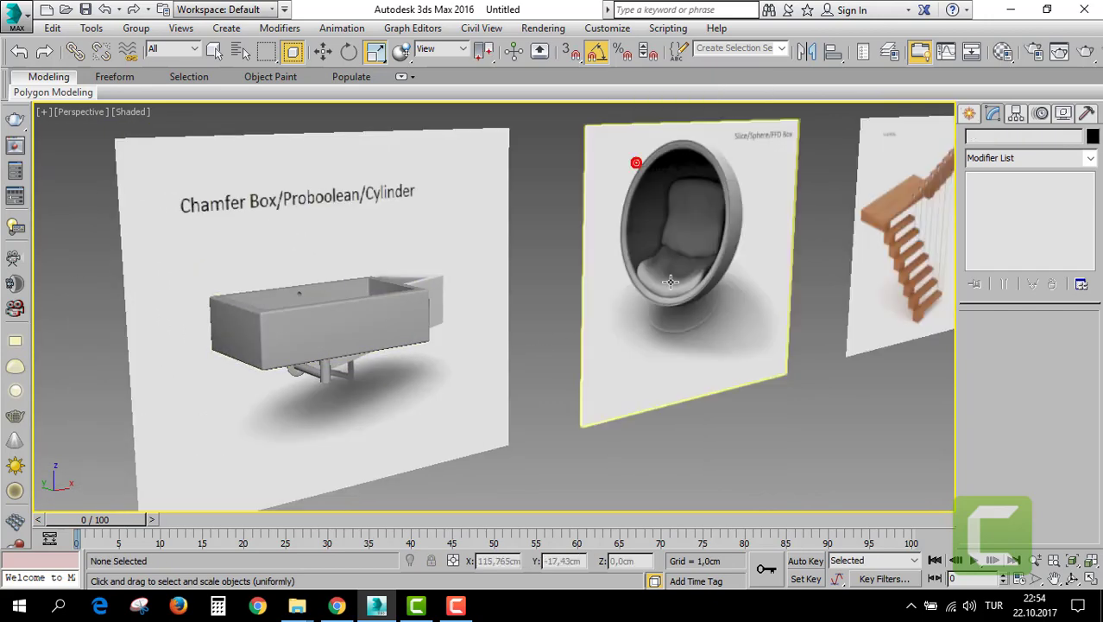
scroll(482, 269, "up", 3)
left_click(481, 269)
scroll(482, 269, "up", 2)
scroll(616, 375, "up", 1)
right_click(532, 237)
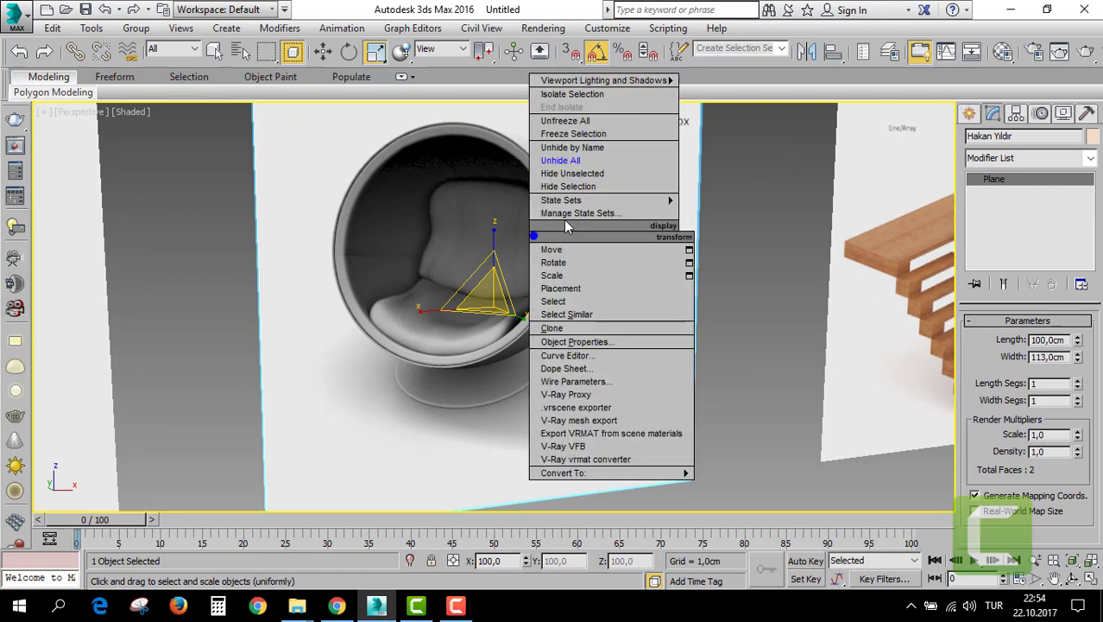
left_click(571, 177)
scroll(569, 335, "up", 1)
scroll(581, 318, "up", 1)
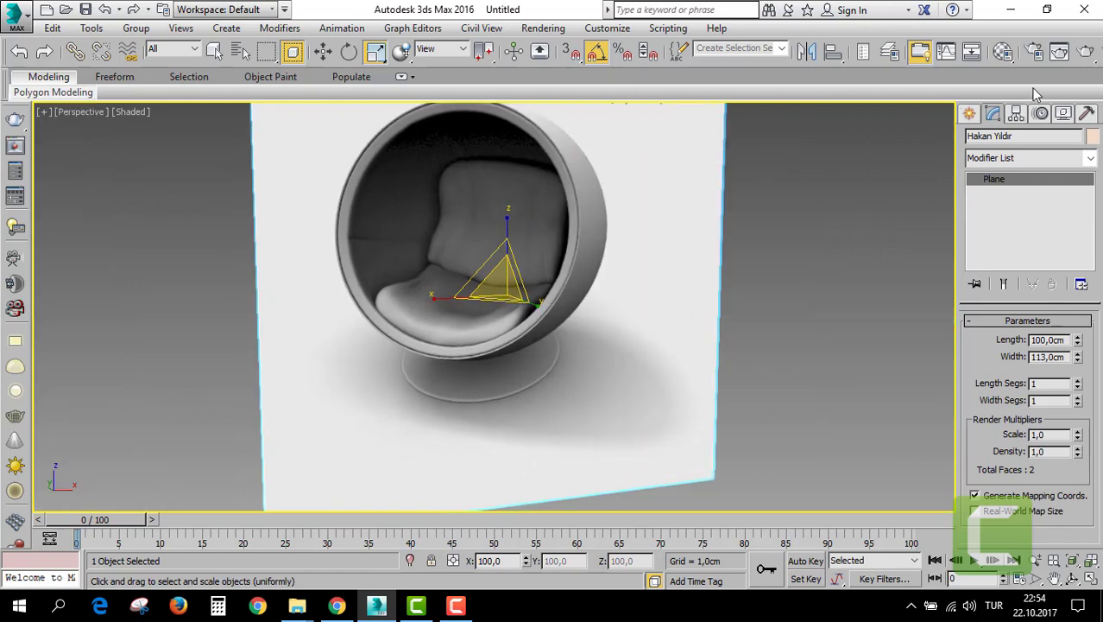
Create a sphere with AutoGrid and move it along Y in front of the panel.
left_click(968, 113)
left_click(998, 233)
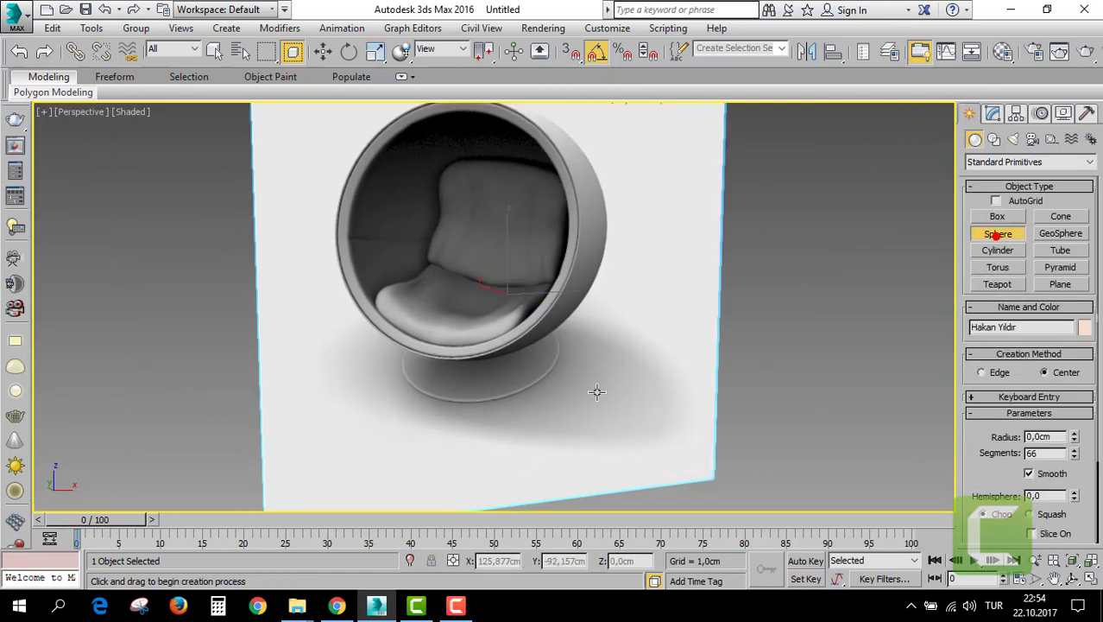
middle_click_drag(596, 389, 599, 349)
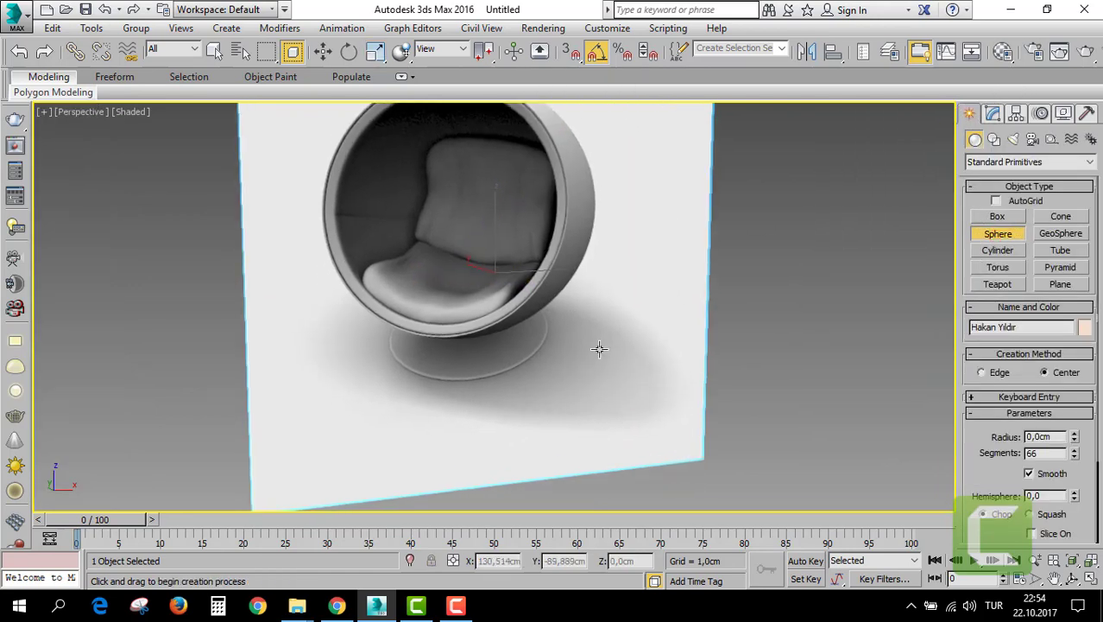
left_click(998, 200)
left_click_drag(467, 208, 495, 300)
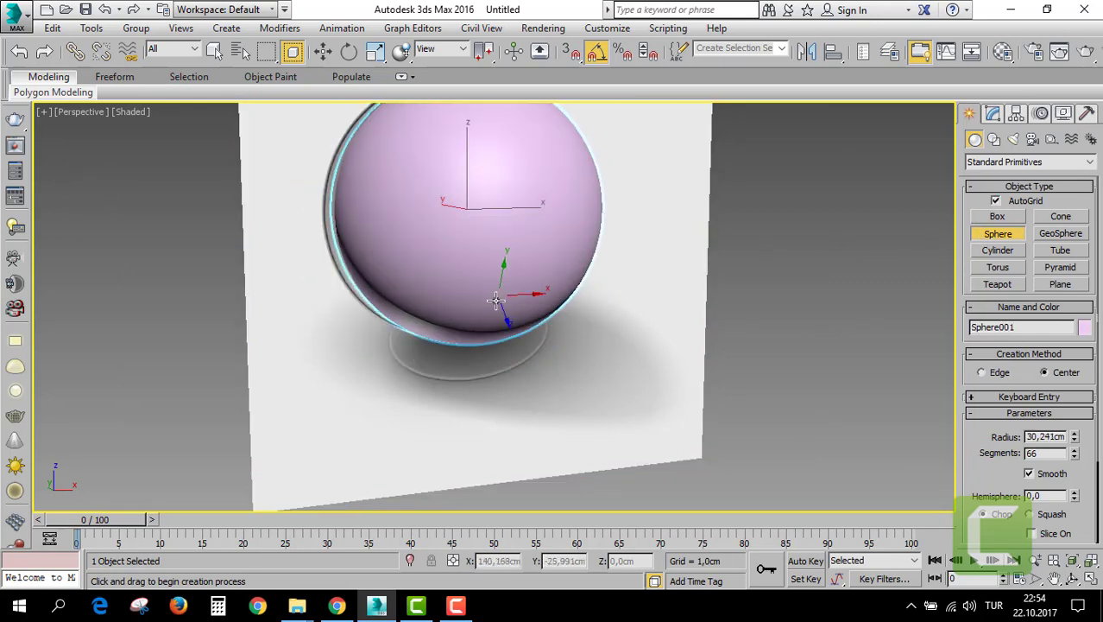
key("w")
left_click_drag(457, 230, 487, 298)
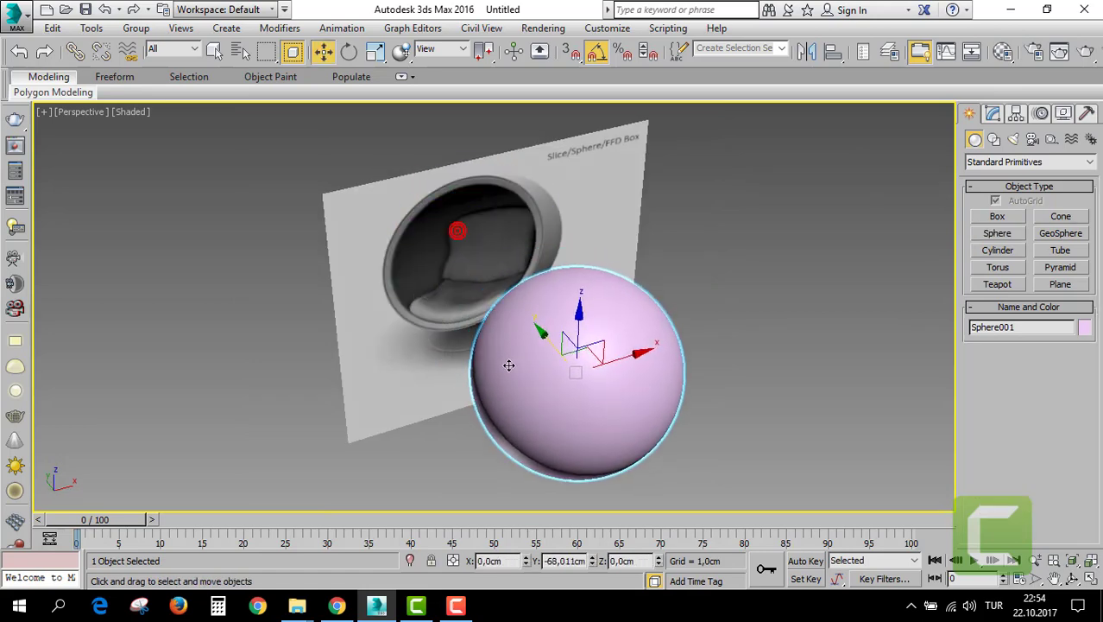
scroll(523, 280, "down", 3)
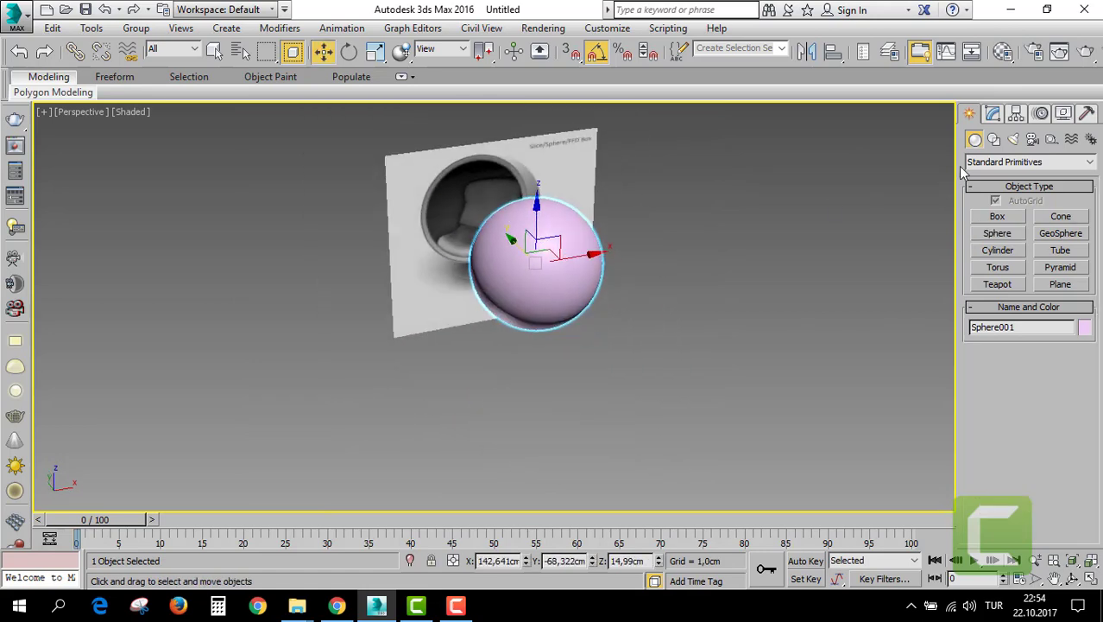
Add a Slice modifier to the sphere set to Remove Top.
left_click(993, 115)
left_click(1023, 158)
type("s")
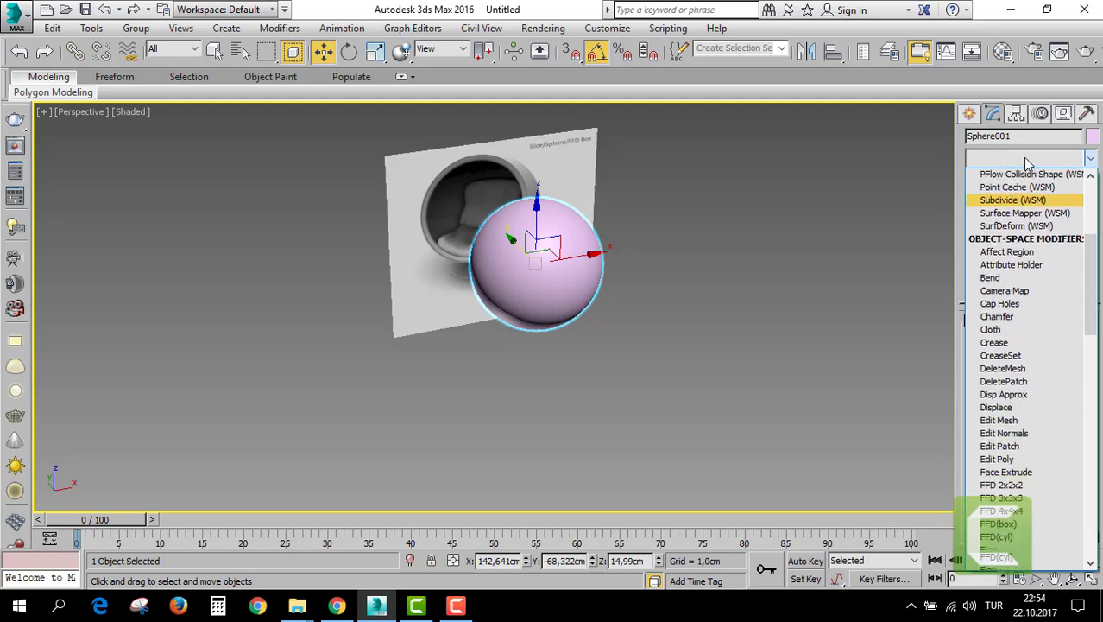
type("lice")
key("Return")
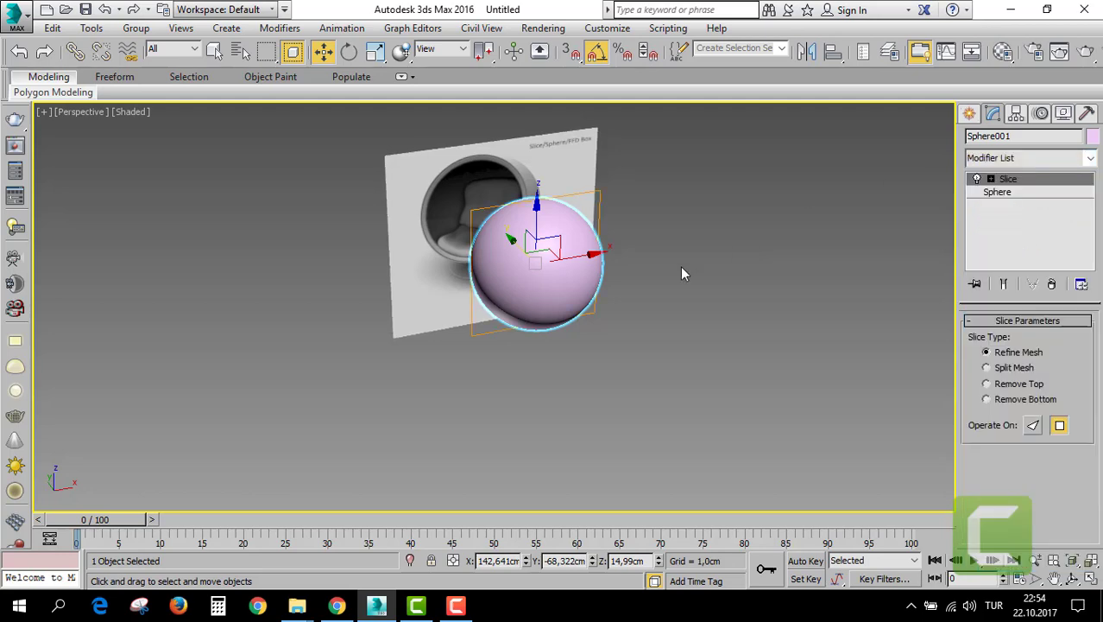
left_click(991, 179)
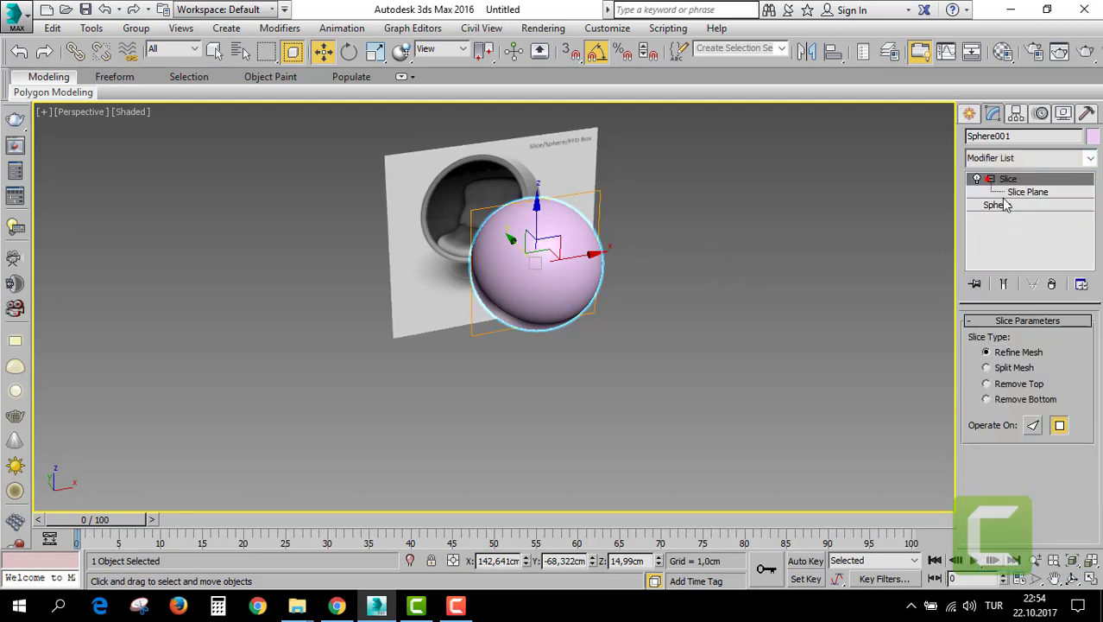
left_click(1028, 192)
middle_click_drag(655, 245, 630, 298, "alt")
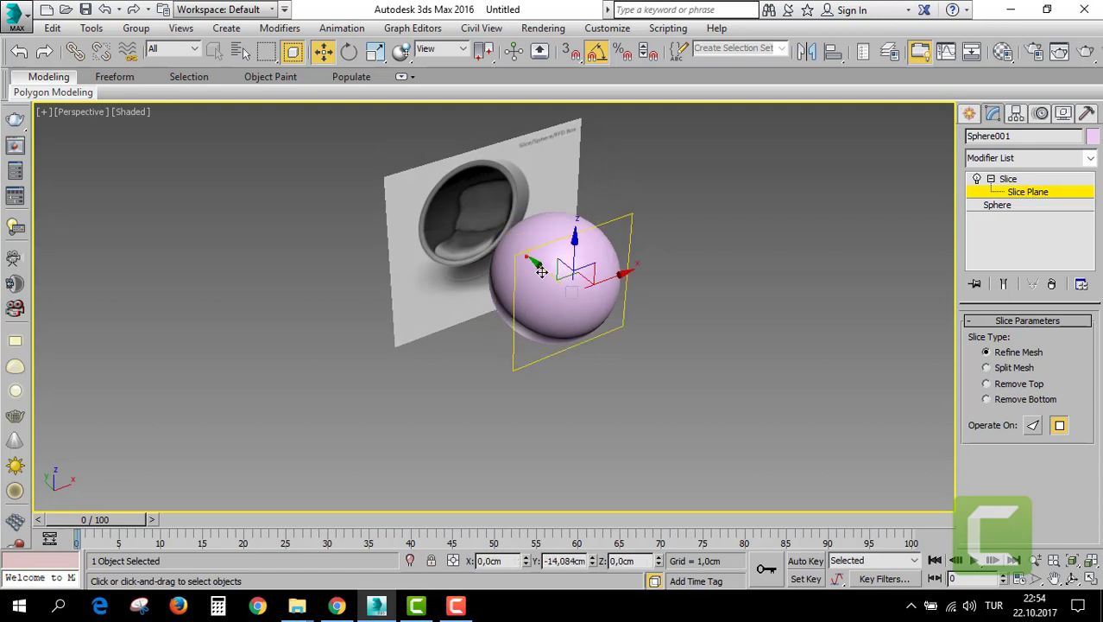
left_click_drag(531, 257, 537, 264)
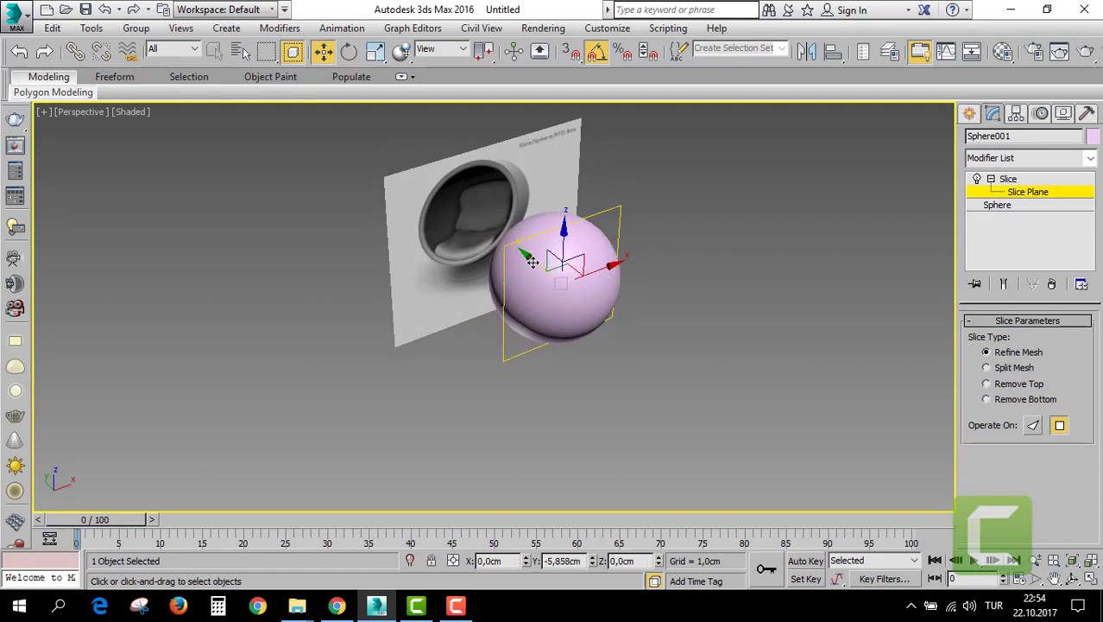
left_click(1004, 384)
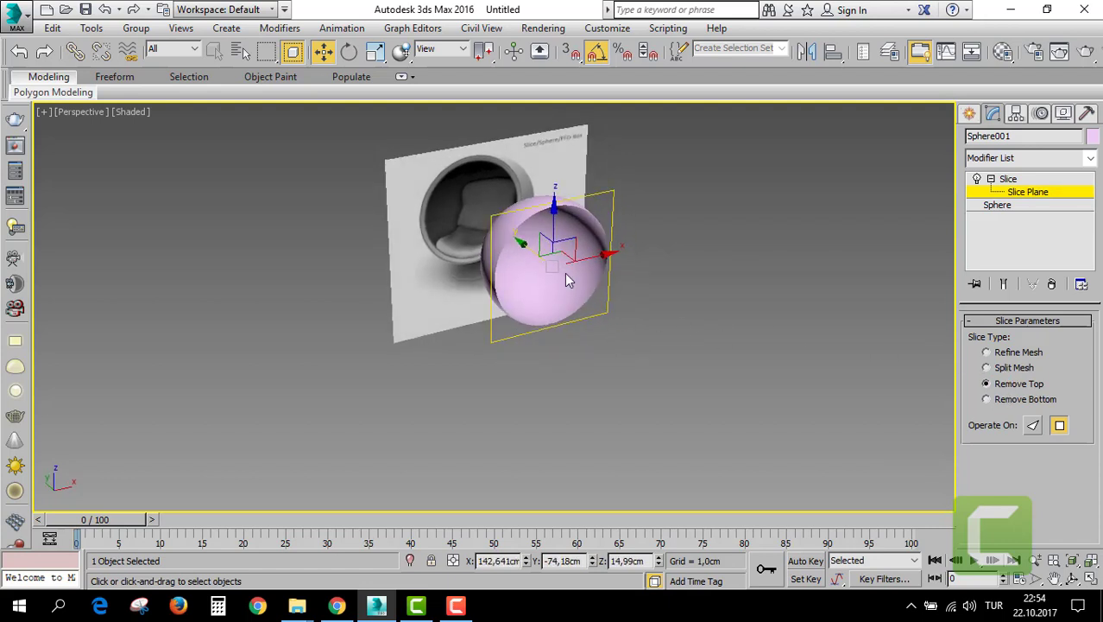
Rotate the Slice Plane -15° on X to tilt the cut.
scroll(565, 273, "up", 3)
middle_click_drag(586, 295, 610, 323)
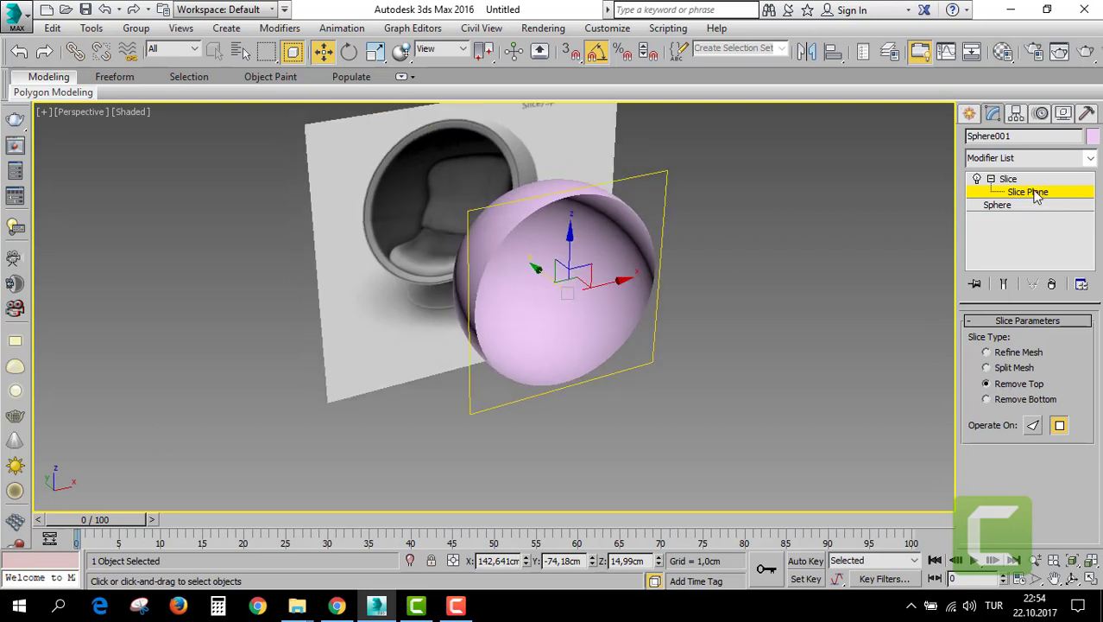
left_click(349, 52)
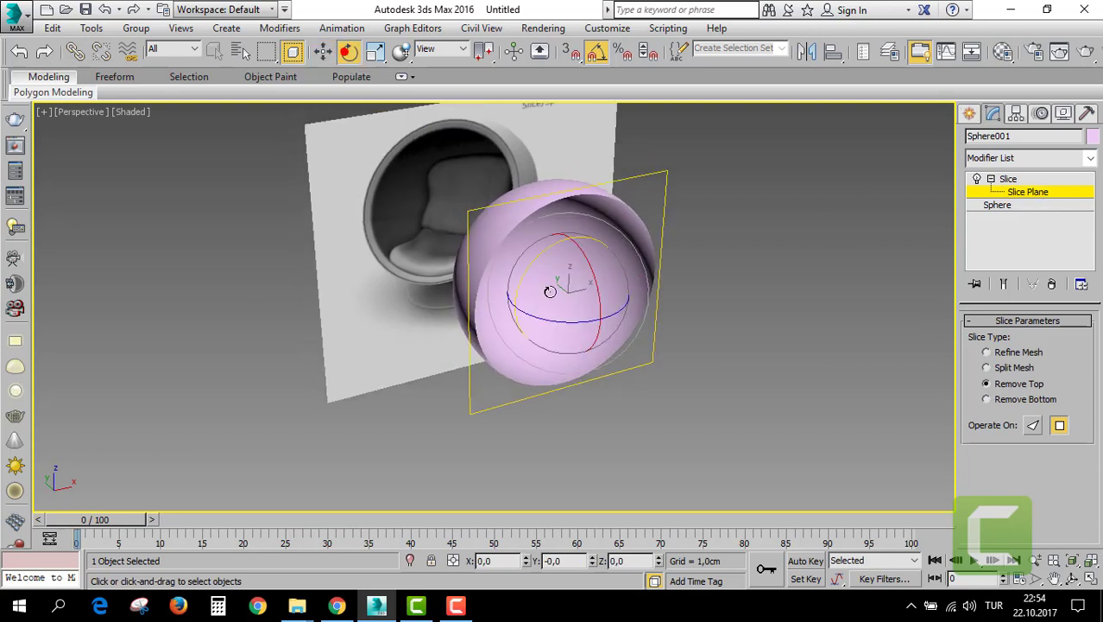
left_click_drag(592, 282, 592, 260)
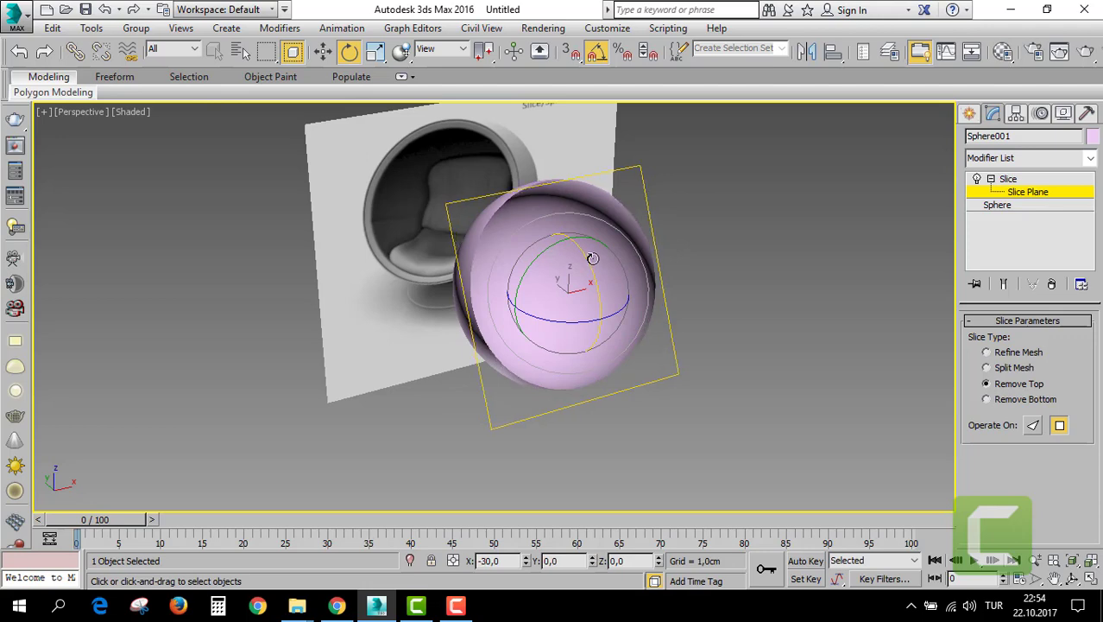
left_click(1007, 179)
left_click(1009, 160)
Add a Shell modifier with about 1.764 cm outer amount and adjust its segments.
type("s")
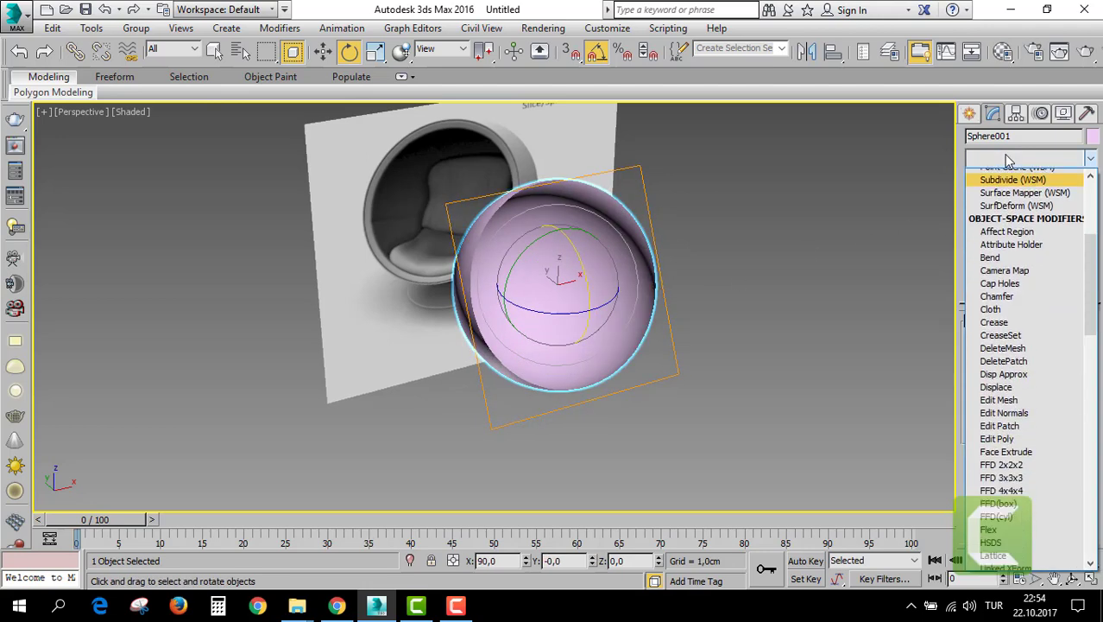
type("hell")
left_click(1003, 179)
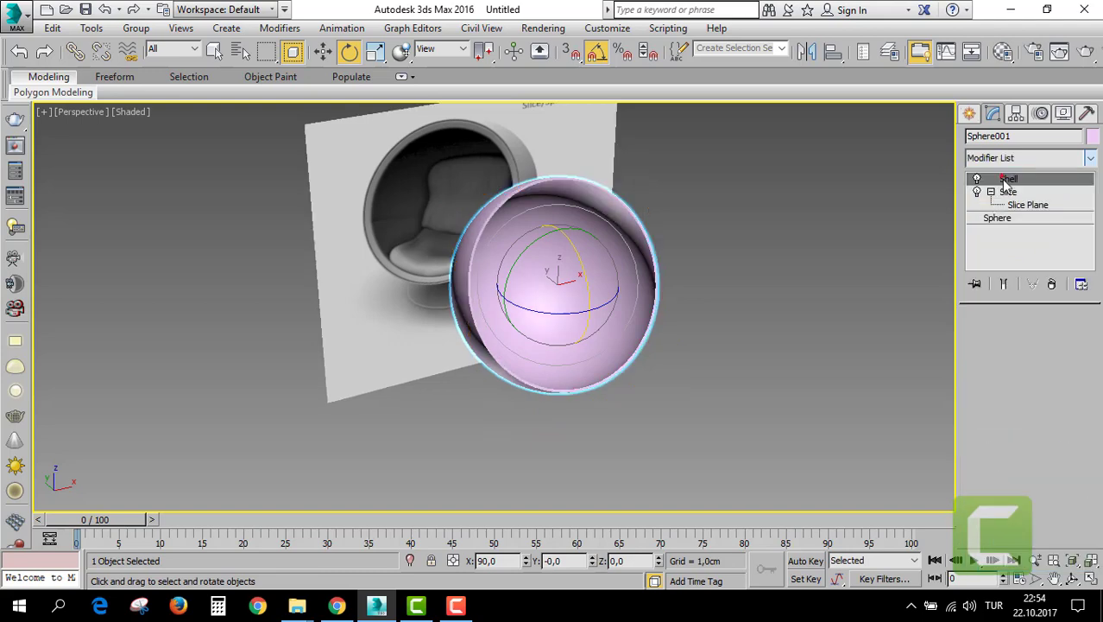
left_click_drag(1082, 350, 125, 153)
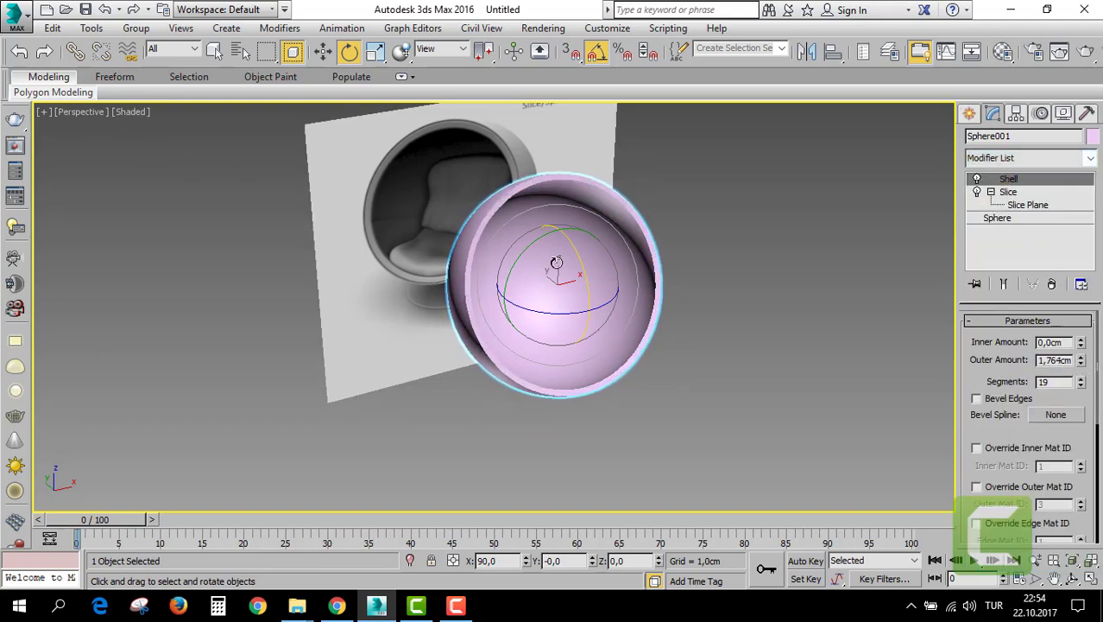
scroll(522, 223, "up", 2)
scroll(522, 222, "up", 3)
scroll(536, 223, "down", 3)
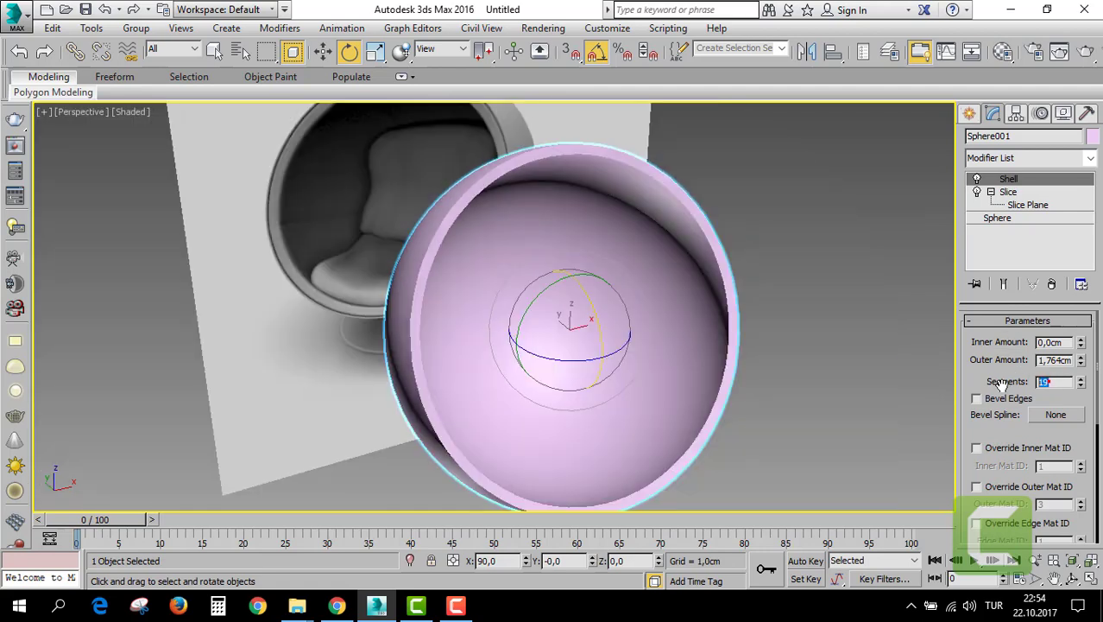
type("1")
Add MeshSmooth on top of the Shell to round the bowl.
left_click(1024, 158)
type("m")
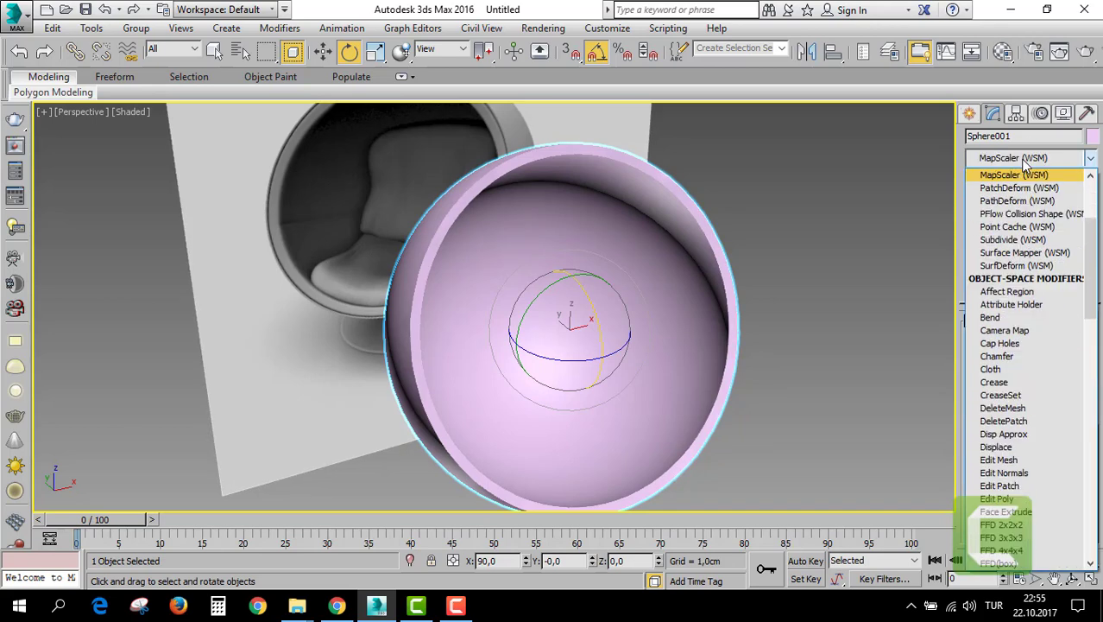
type("at")
key("Down")
key("Down")
key("Down")
key("Down")
key("Down")
key("Return")
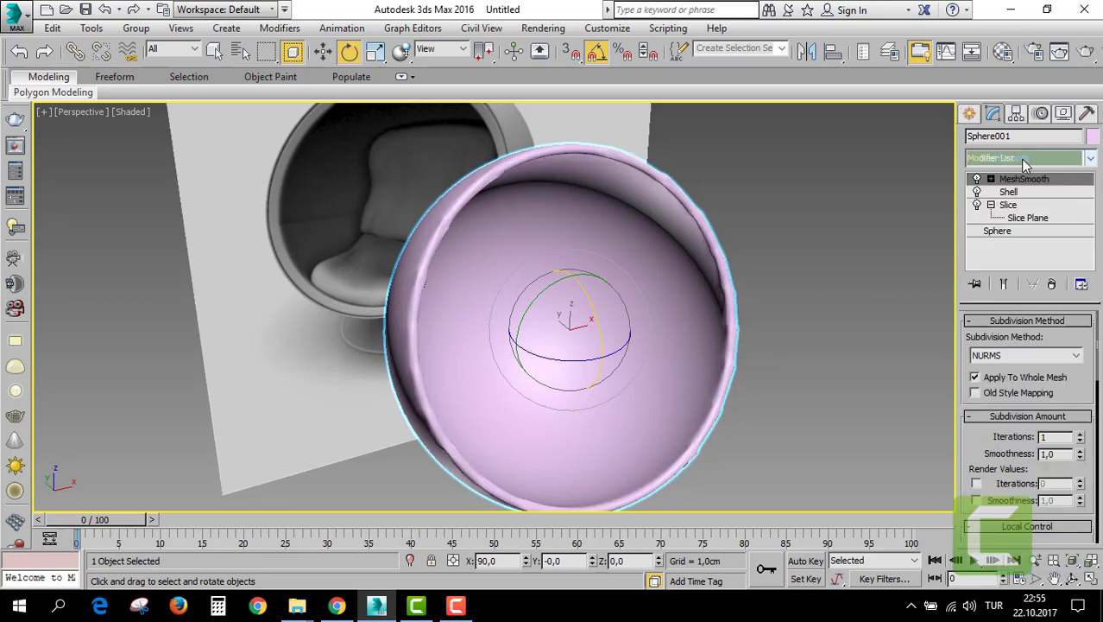
scroll(599, 240, "up", 3)
scroll(554, 206, "up", 3)
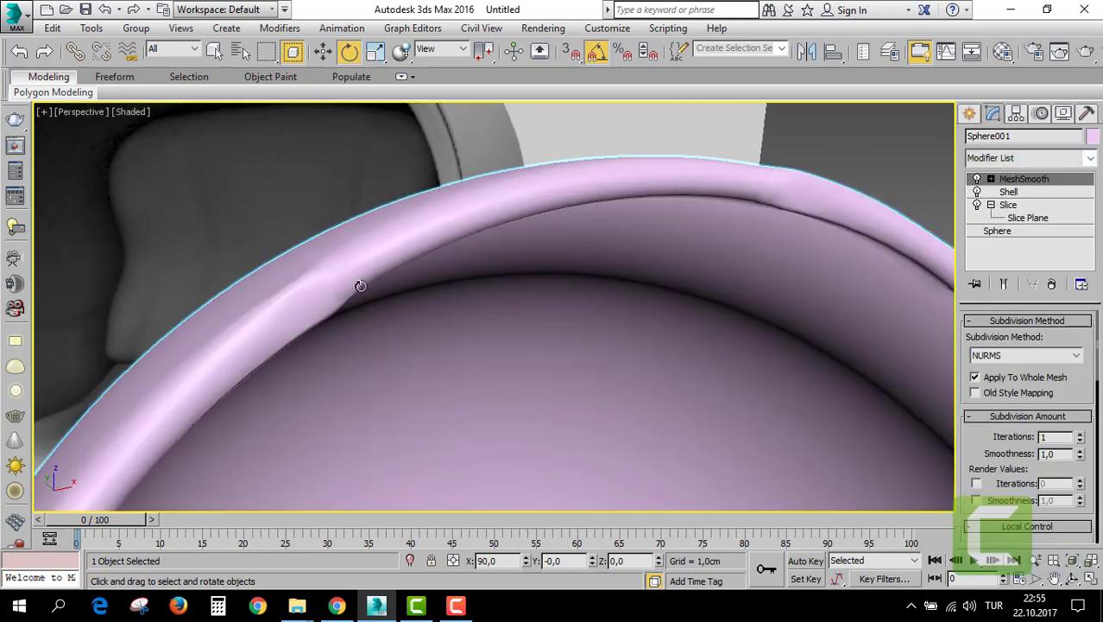
scroll(613, 218, "down", 4)
scroll(611, 247, "down", 2)
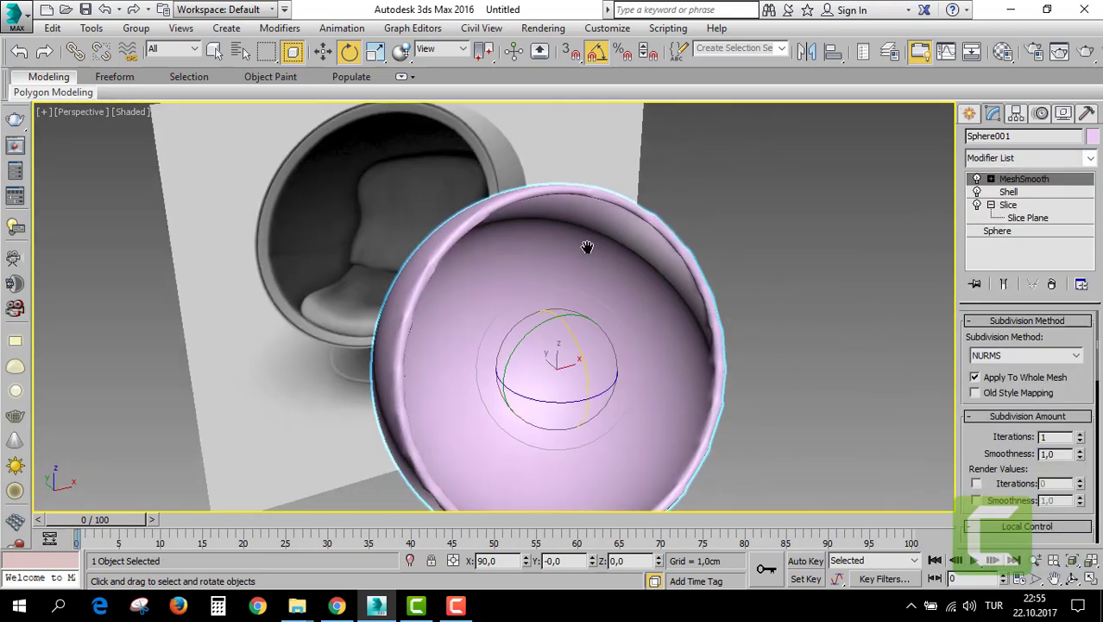
scroll(587, 246, "down", 2)
Review the Shell settings under MeshSmooth and inspect the smoothed rim up close.
left_click(1012, 192)
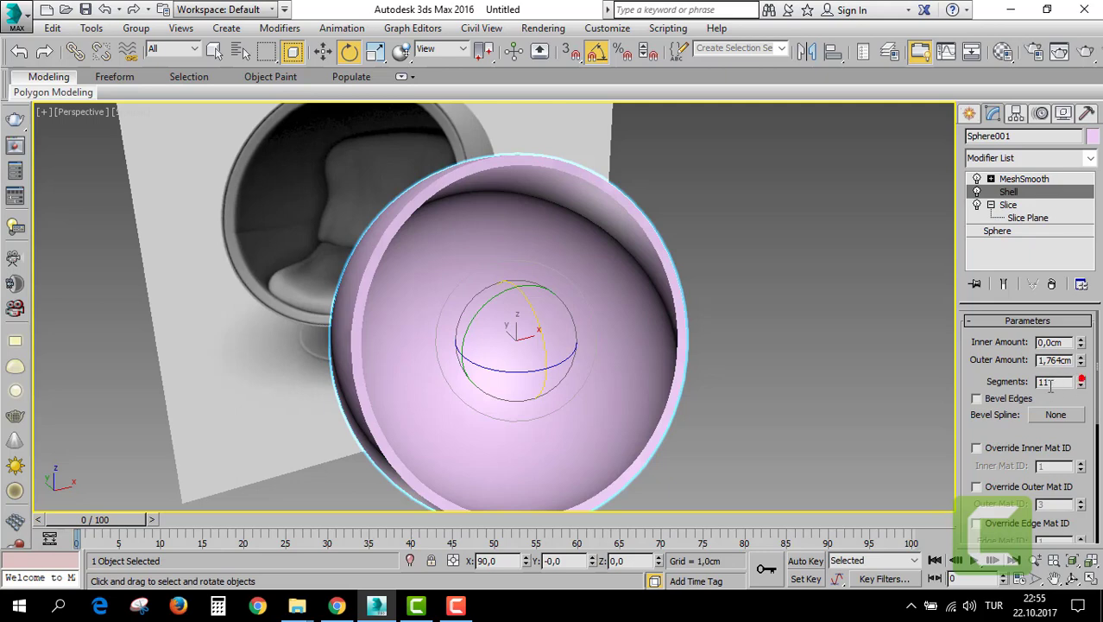
left_click(1019, 180)
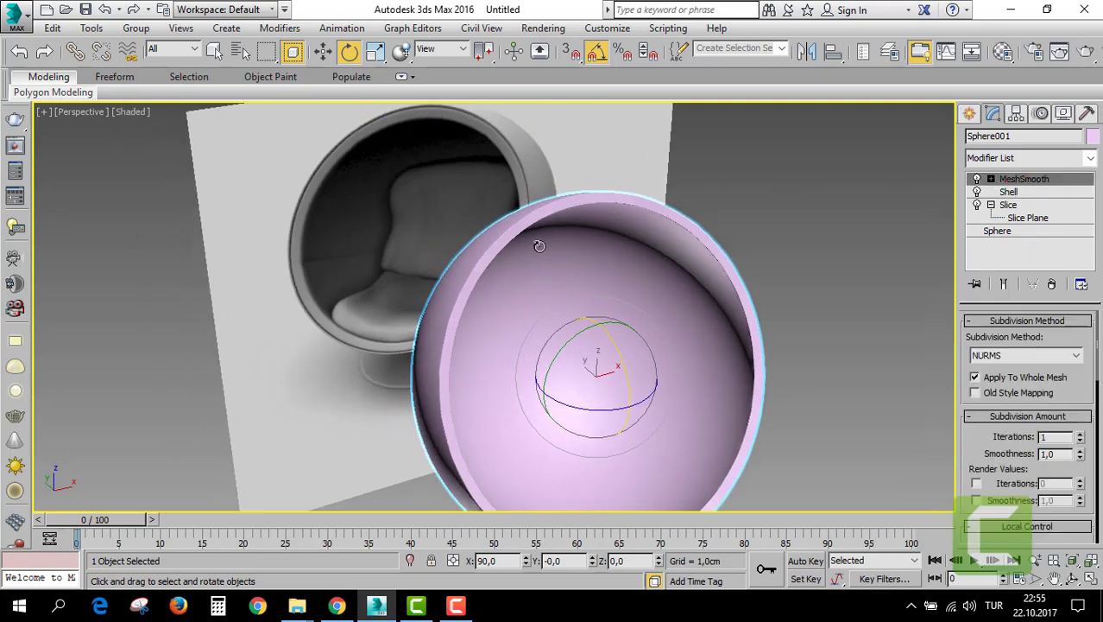
mouse_move(674, 222)
middle_mouse_down("alt")
mouse_move(503, 237)
mouse_move(600, 276)
mouse_move(576, 295)
middle_mouse_up("alt")
scroll(431, 246, "down", 10)
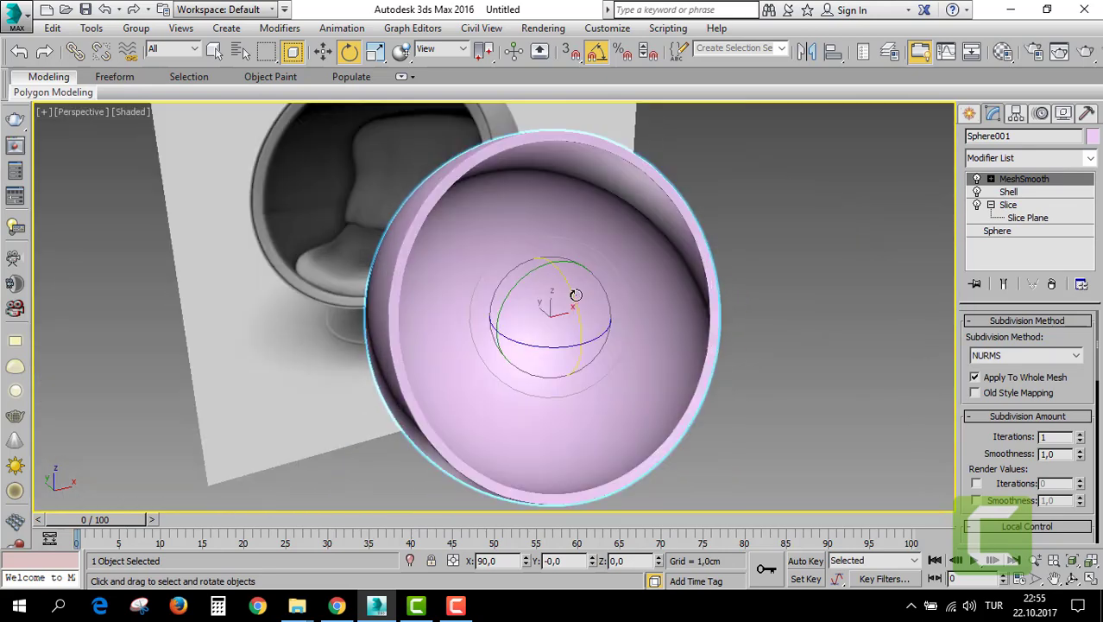
scroll(576, 295, "down", 5)
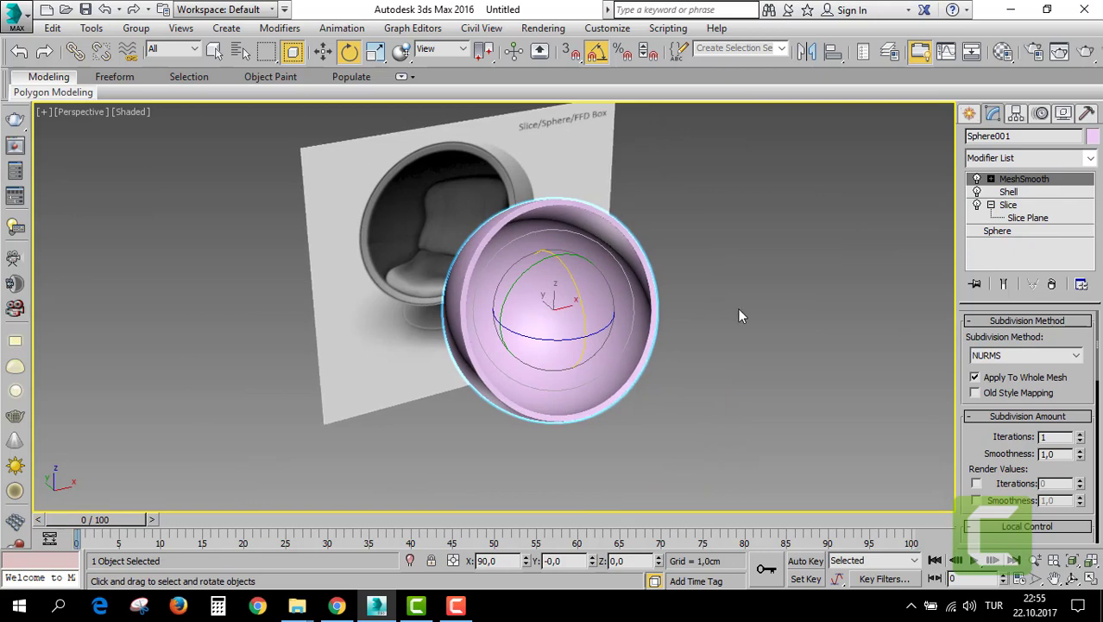
left_click(968, 114)
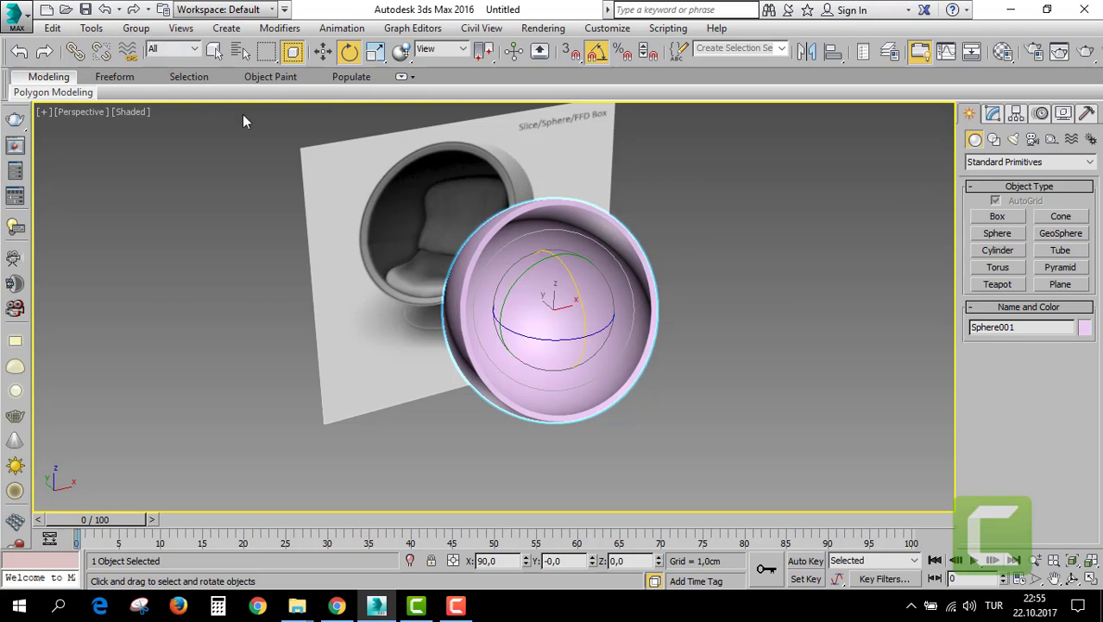
Clone the shelled sphere as an independent Copy named Sphere002.
left_click(65, 32)
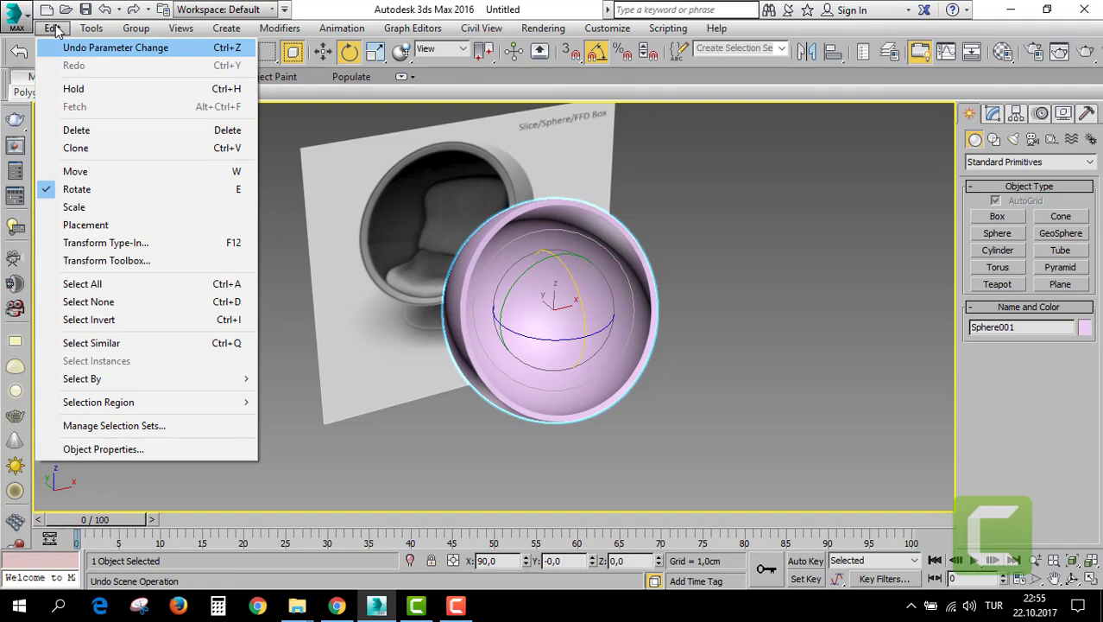
left_click(298, 30)
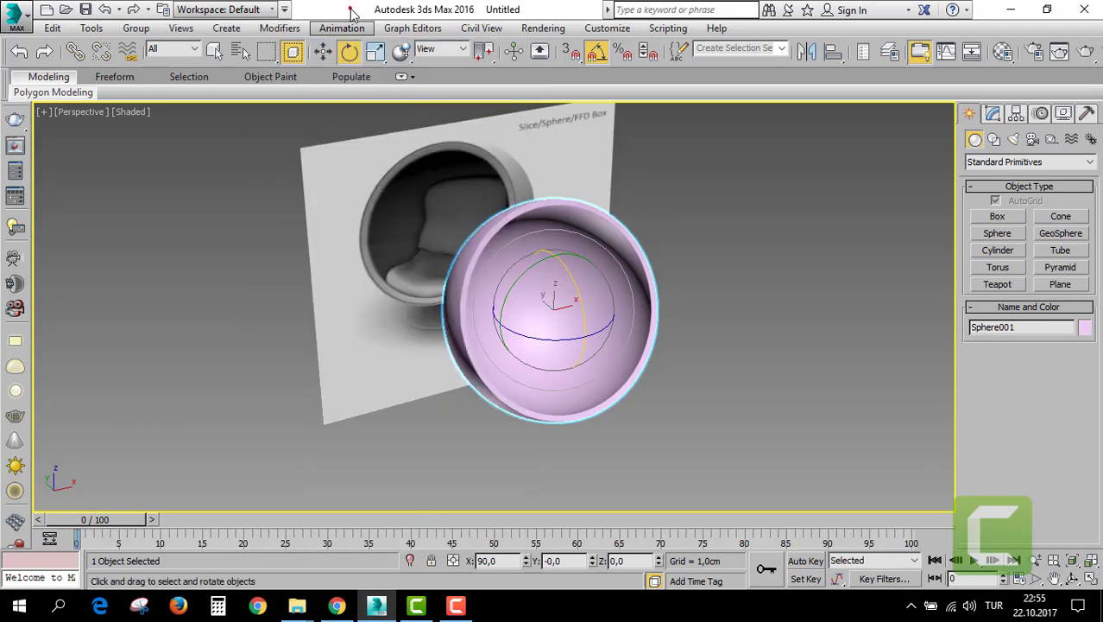
left_click(181, 27)
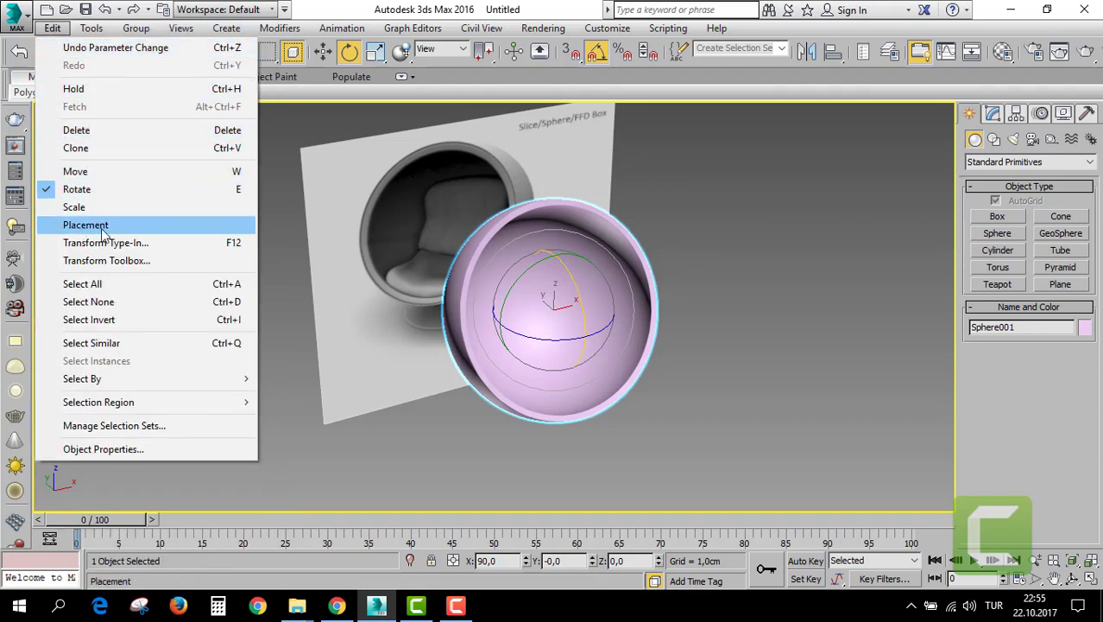
left_click(181, 152)
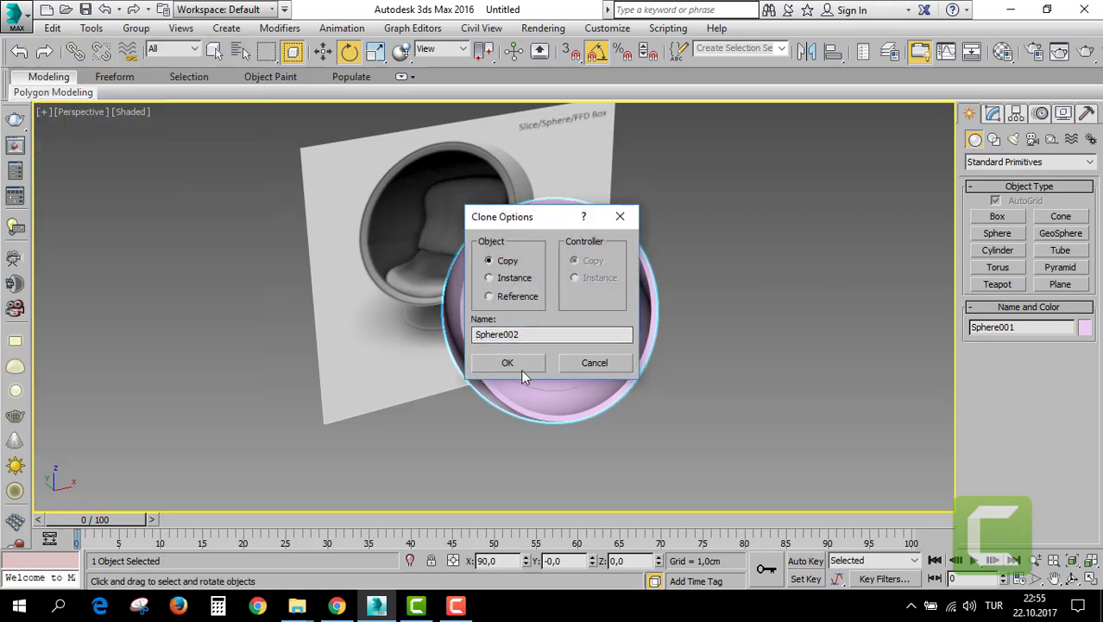
left_click(519, 365)
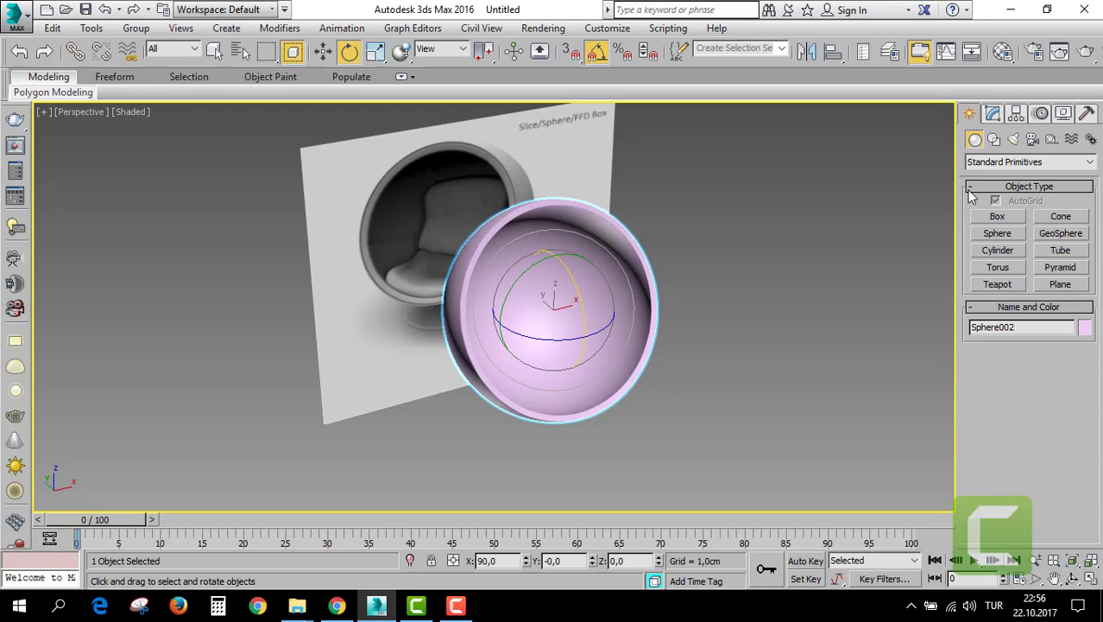
Set Sphere002's object colour to green.
left_click(993, 115)
left_click(1093, 138)
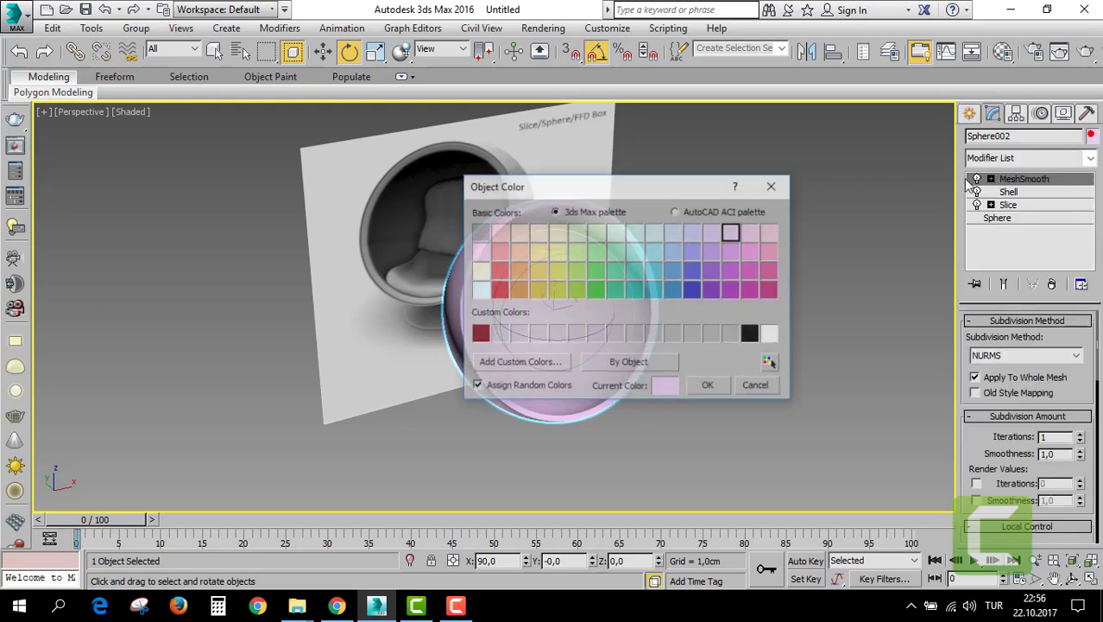
left_click(702, 383)
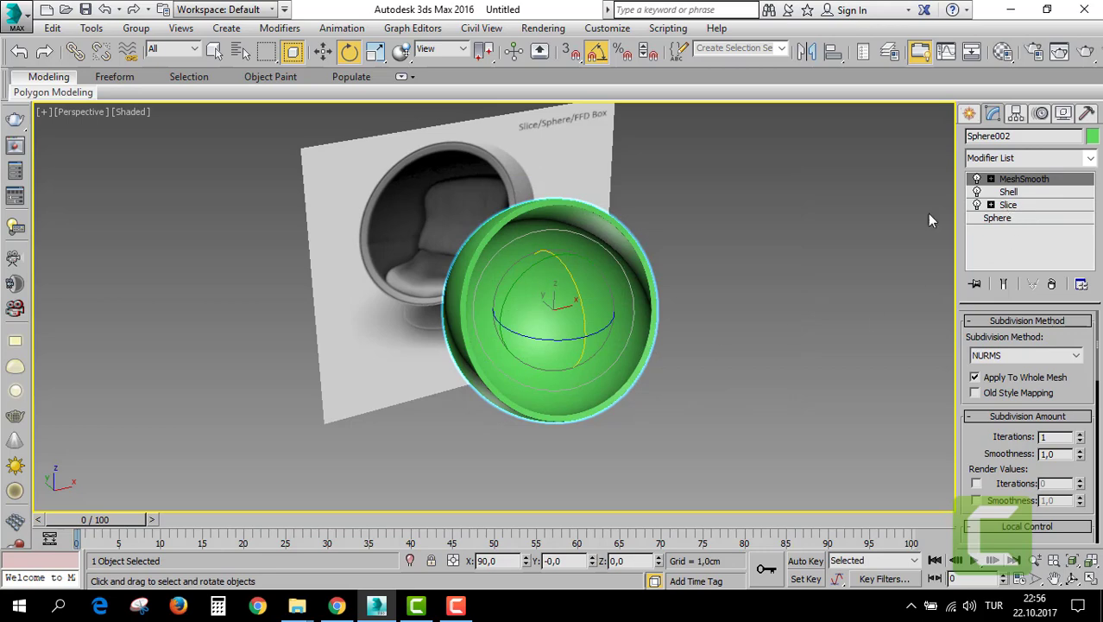
Shrink the green sphere slightly and set its Shell Outer Amount to 0,652 cm.
key("r")
left_click_drag(554, 309, 467, 318)
scroll(484, 316, "up", 3)
scroll(498, 319, "up", 3)
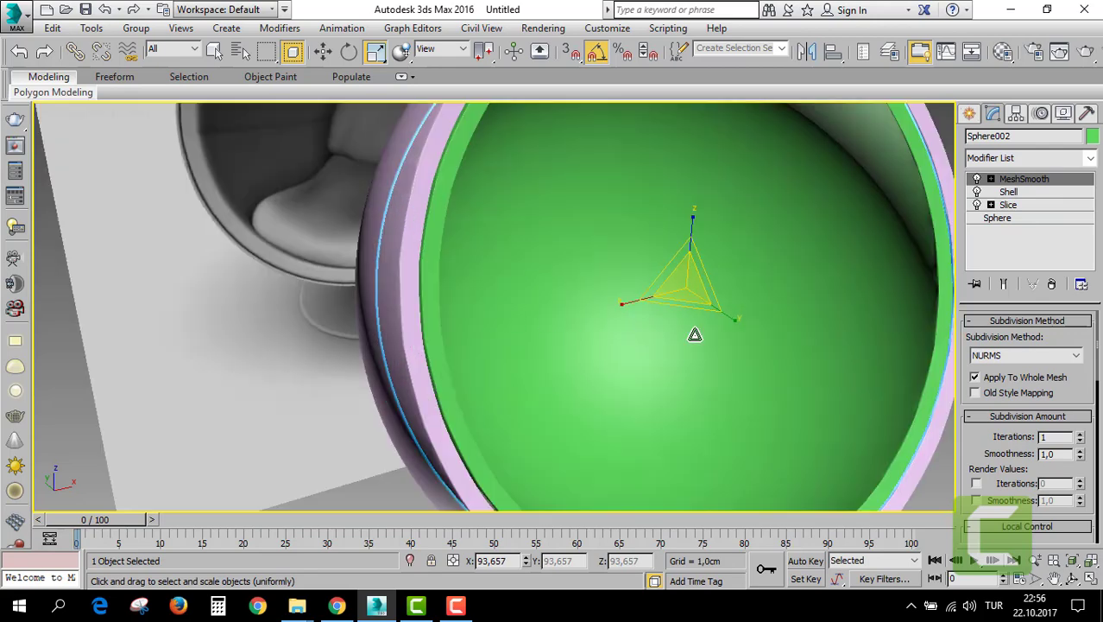
left_click(1009, 191)
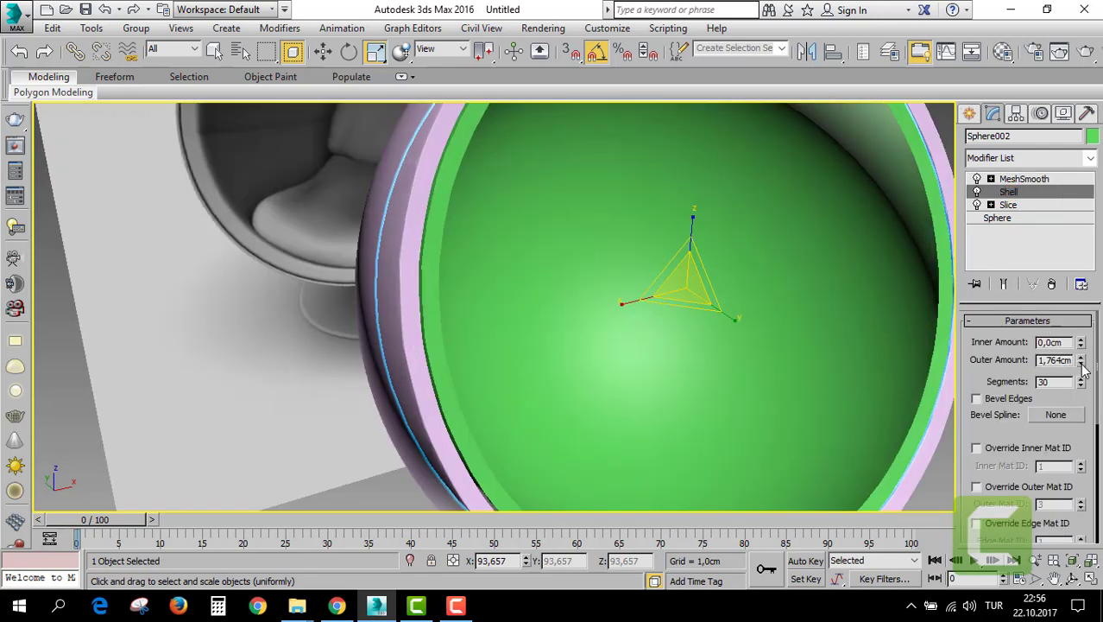
mouse_move(1080, 360)
left_mouse_down()
mouse_move(1092, 17)
mouse_move(1085, 92)
left_mouse_up()
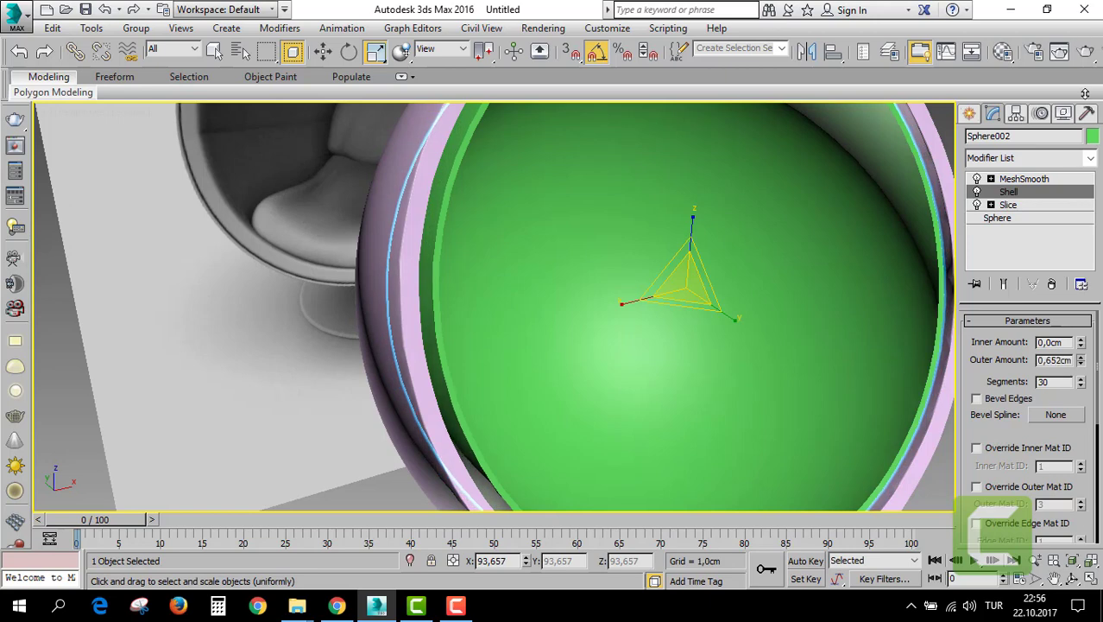
Fine-tune the green sphere's uniform scale to about 98% in the Front view.
middle_click_drag(652, 377, 643, 321, "alt")
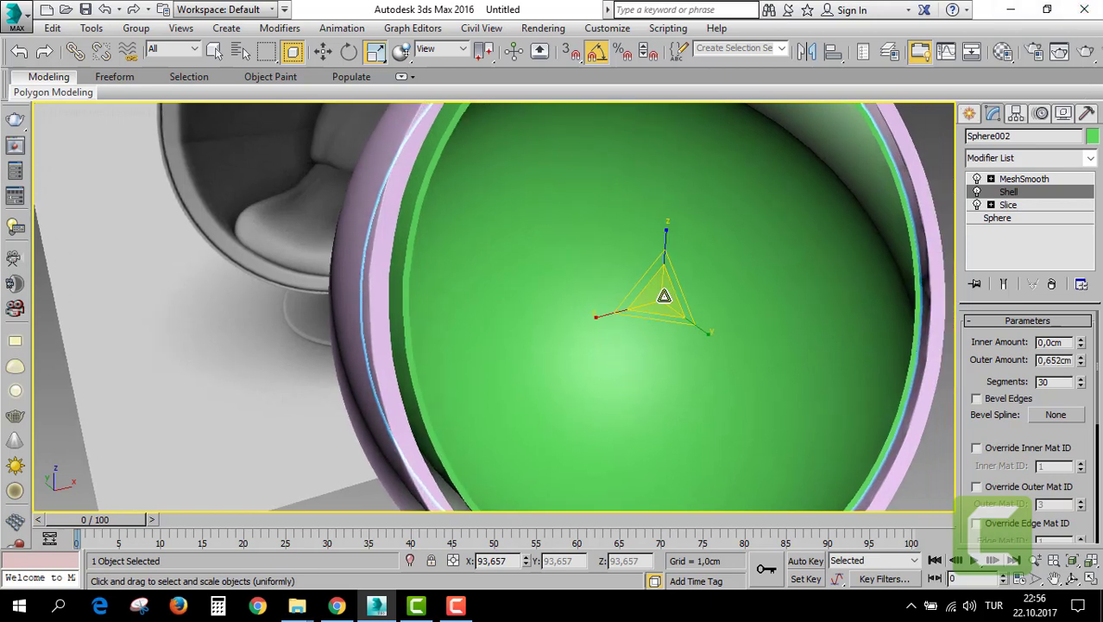
left_click_drag(664, 297, 662, 291)
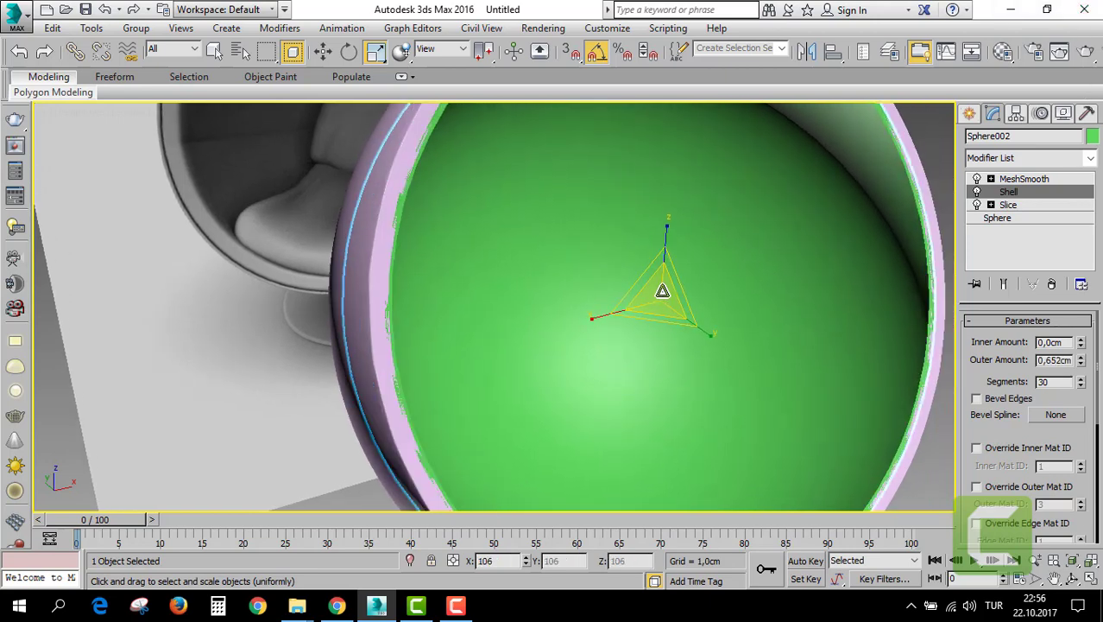
left_click_drag(662, 291, 654, 299)
key("alt+w")
left_click(724, 211)
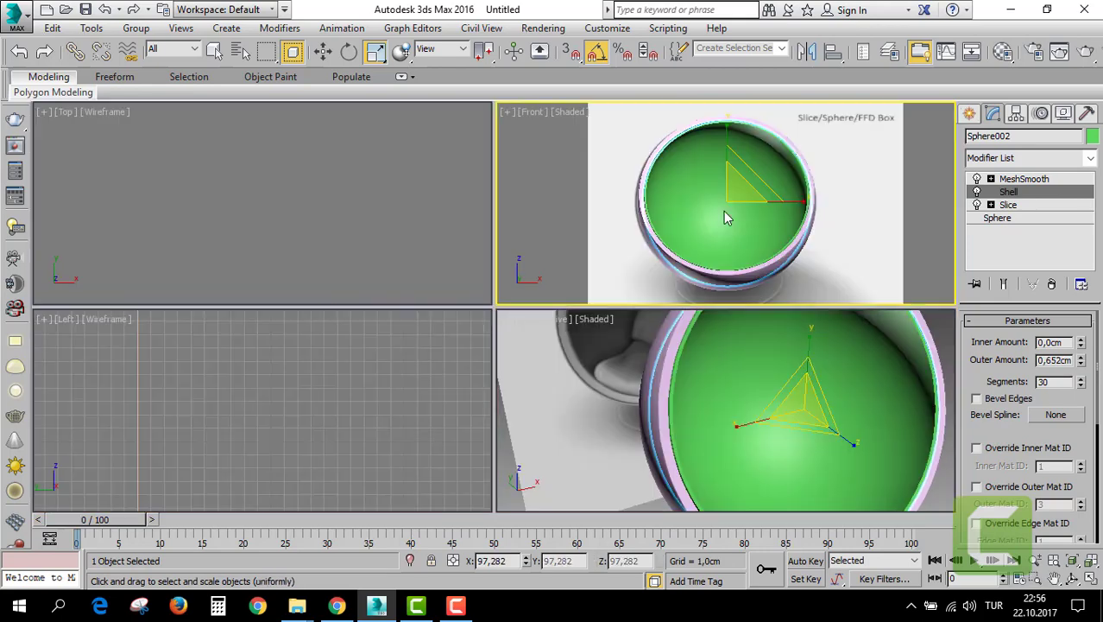
key("alt+w")
scroll(525, 291, "up", 2)
scroll(578, 272, "up", 2)
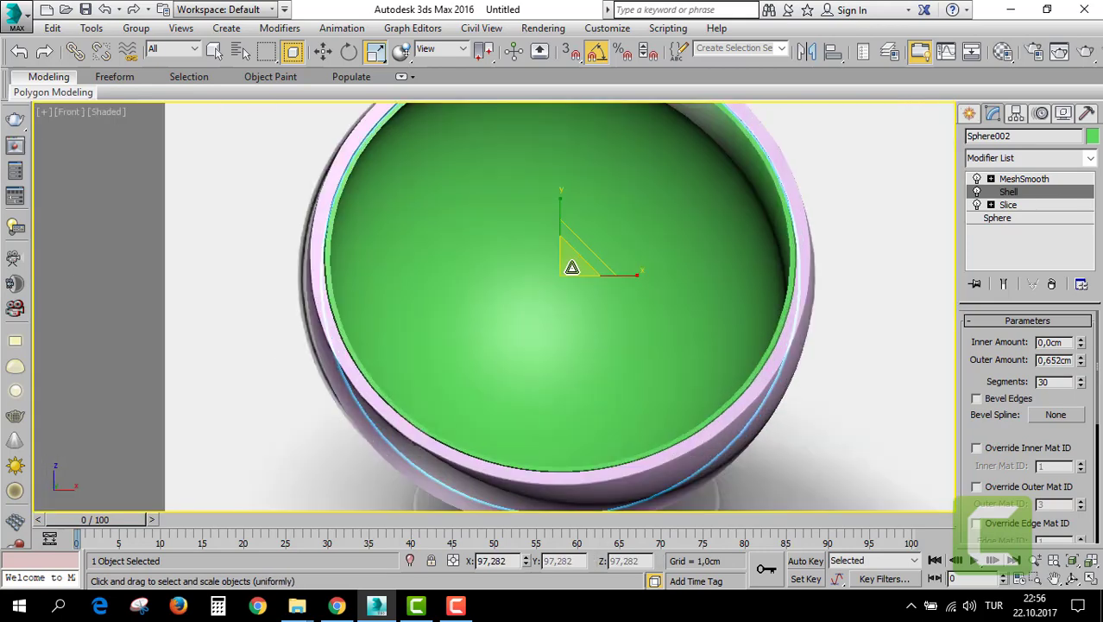
left_click_drag(572, 268, 575, 265)
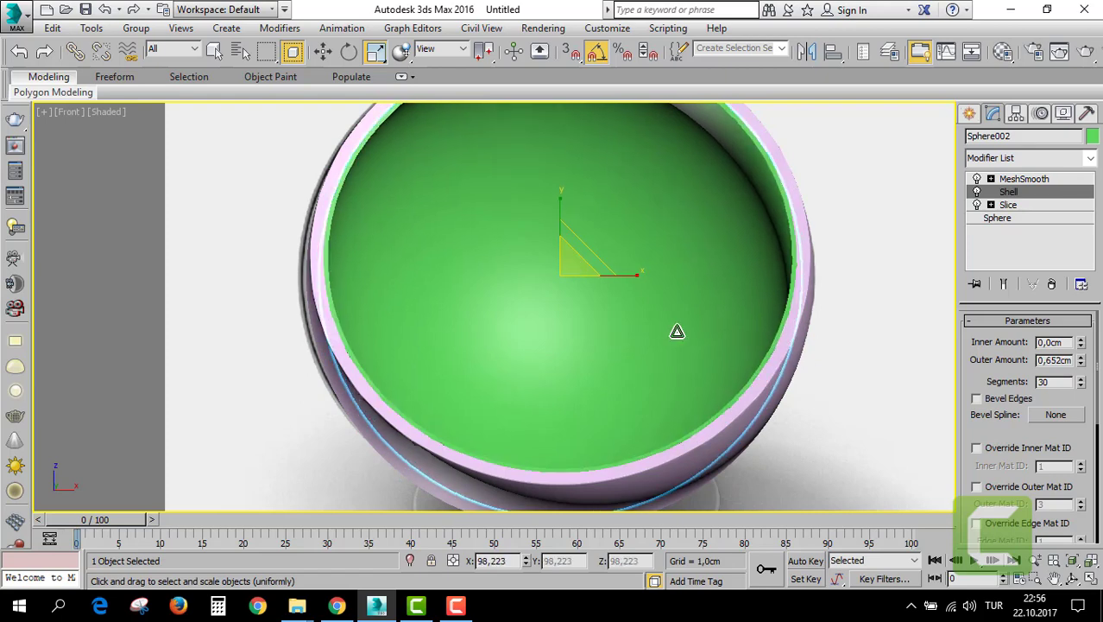
Select both the green lining and the pink shell, then frame and orbit to inspect them.
key("alt+w")
key("alt+w")
scroll(743, 360, "down", 3)
middle_click_drag(743, 364, 712, 386, "alt")
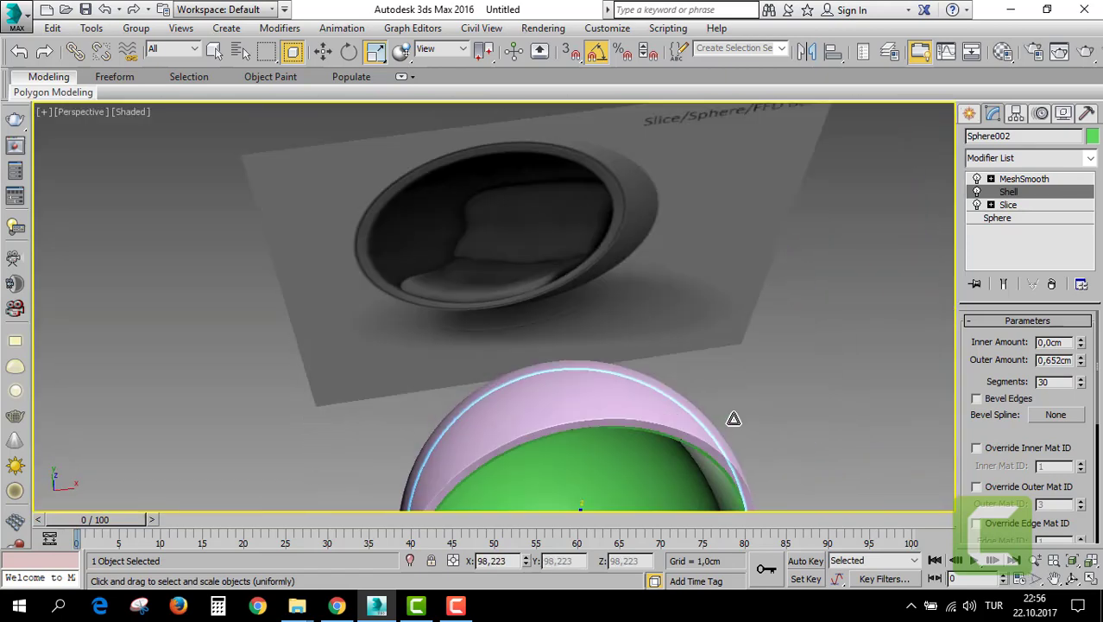
scroll(711, 386, "down", 3)
middle_click_drag(618, 364, 673, 356, "alt")
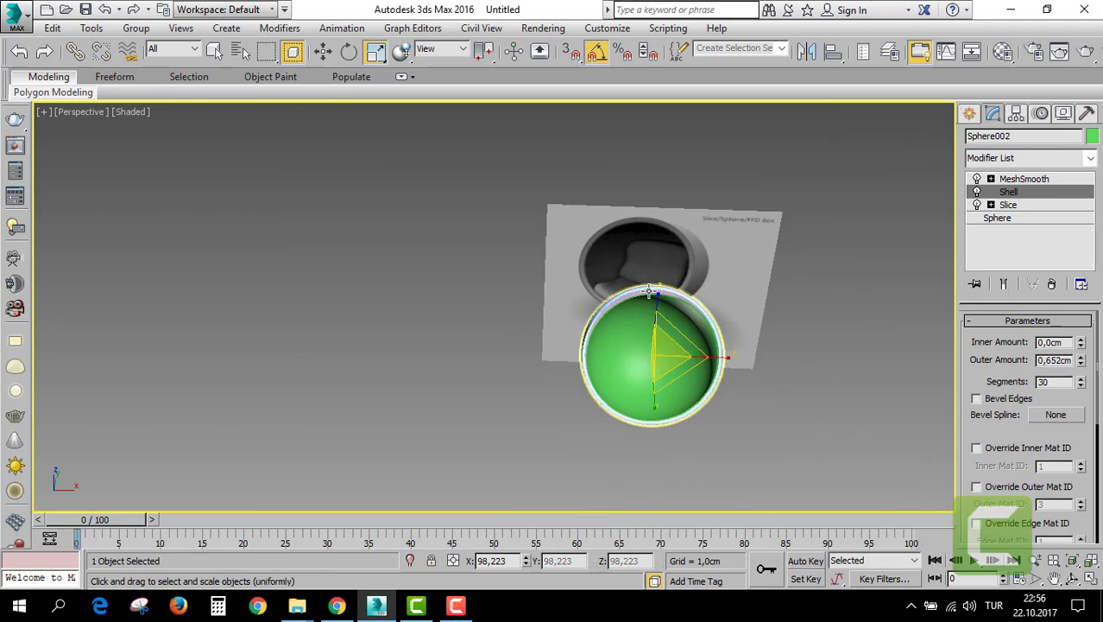
left_click(673, 356, "ctrl")
key("z")
mouse_move(586, 340)
middle_mouse_down("alt")
mouse_move(748, 306)
mouse_move(592, 328)
mouse_move(684, 314)
middle_mouse_up("alt")
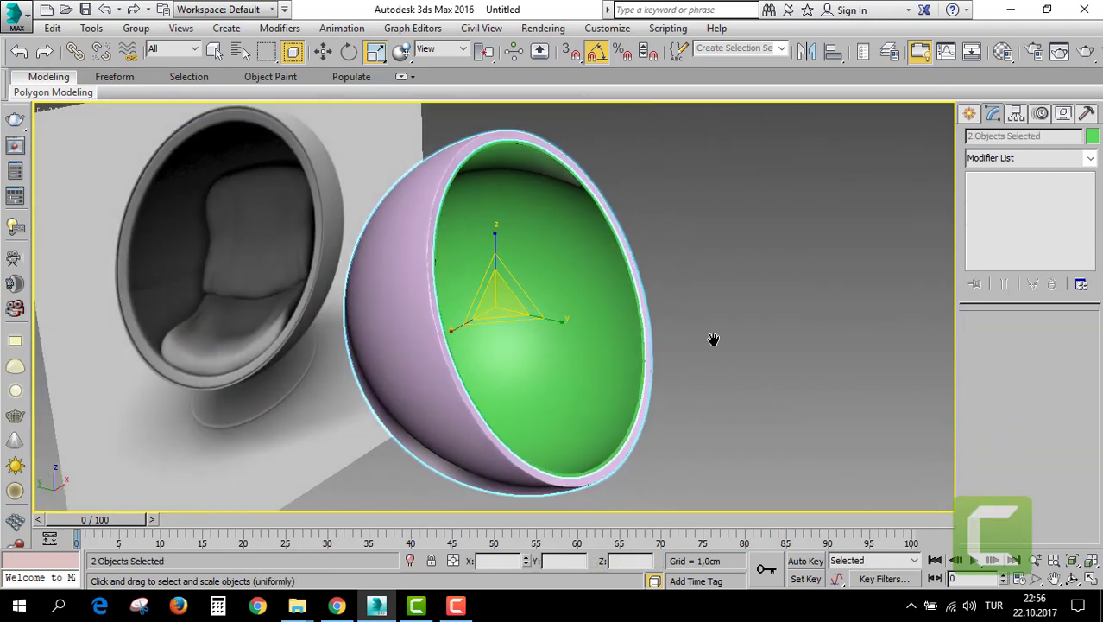
Draw a flat cone in the Top view beneath the bowl, with a slightly smaller top radius.
left_click(969, 113)
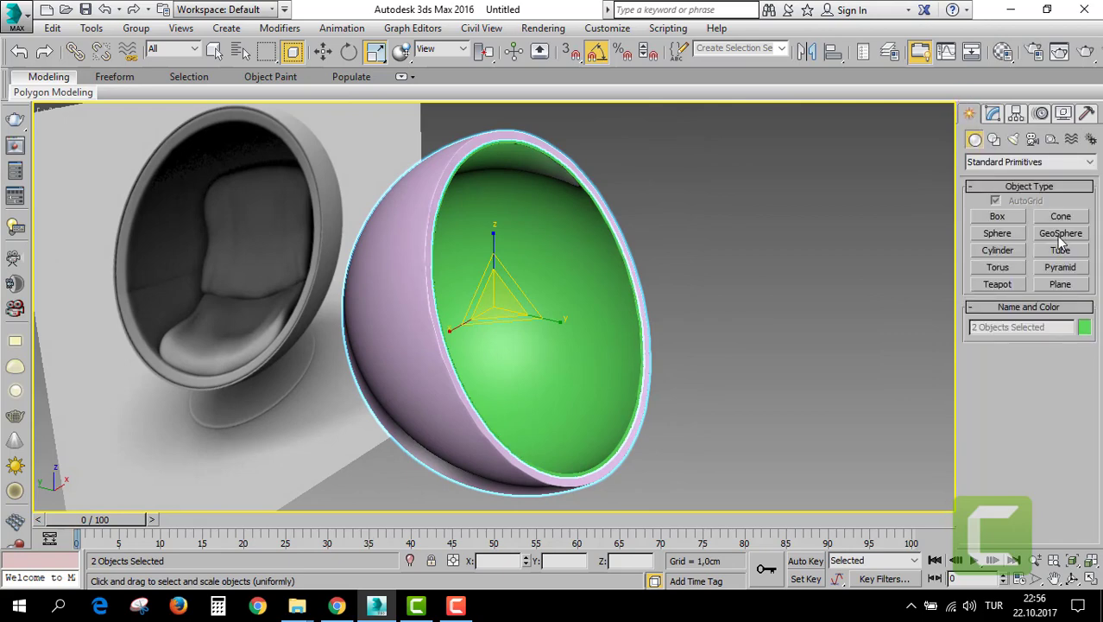
left_click(1062, 218)
key("alt+w")
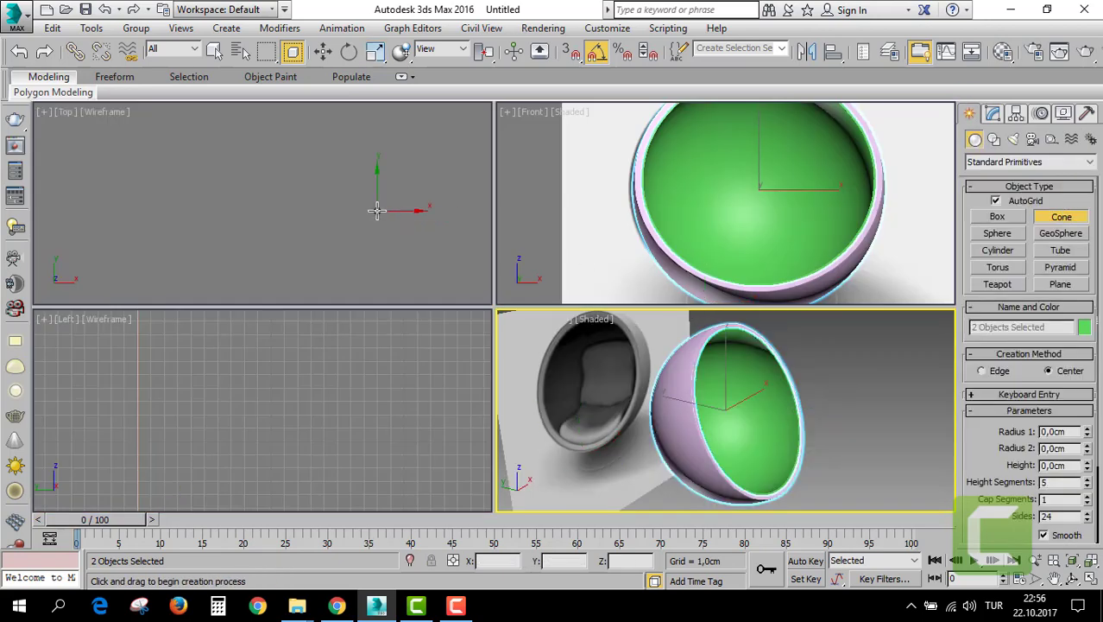
left_click(389, 228)
scroll(393, 231, "down", 3)
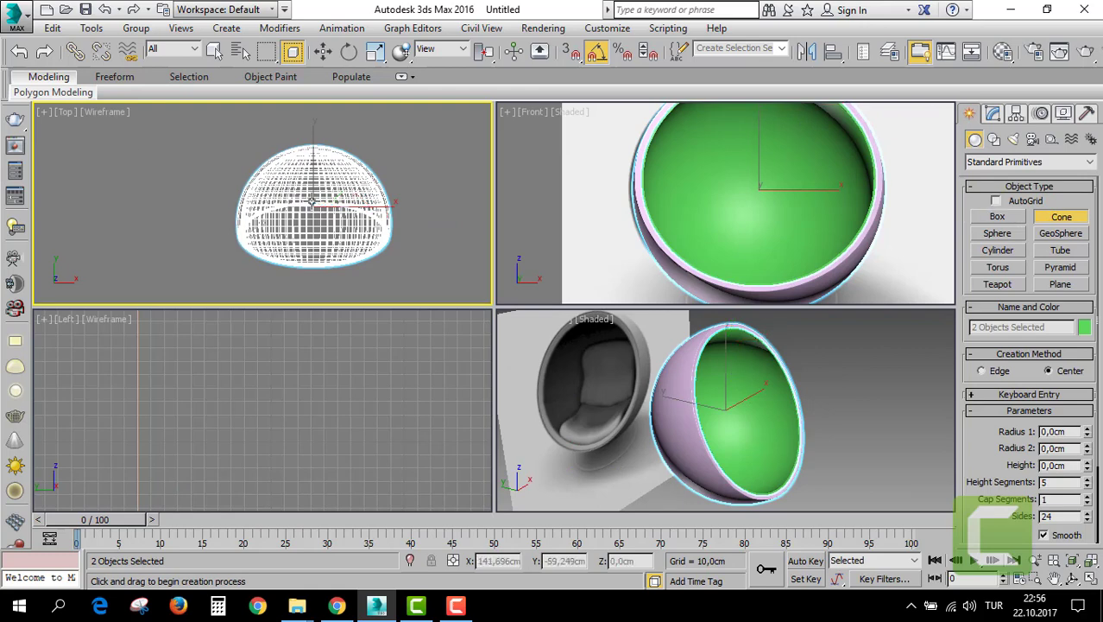
left_click_drag(316, 201, 324, 259)
left_click(324, 251)
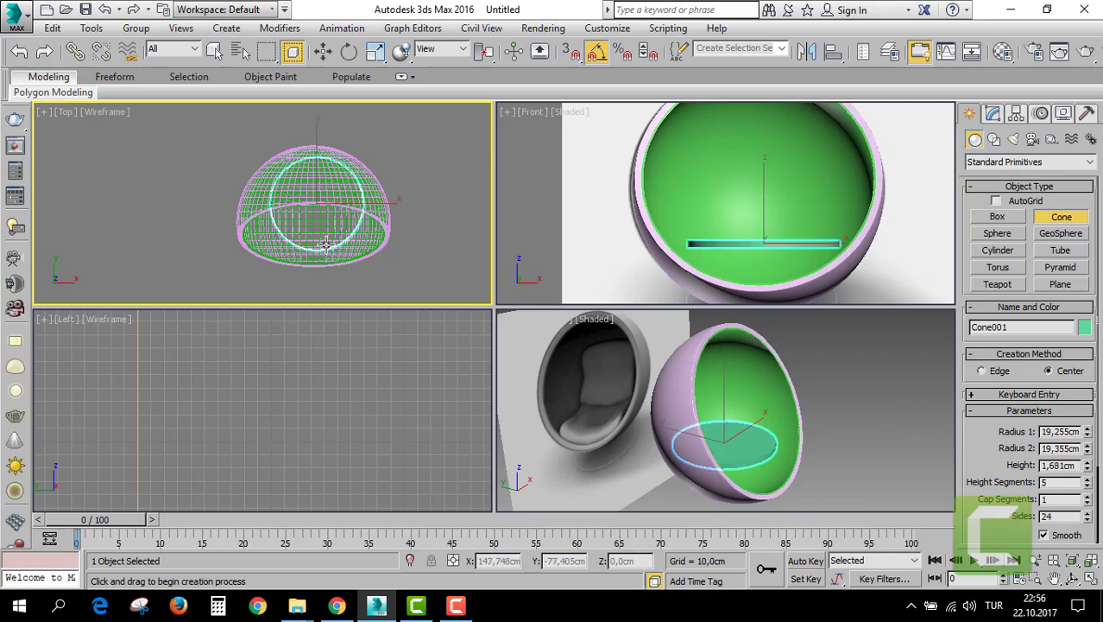
left_click(325, 246)
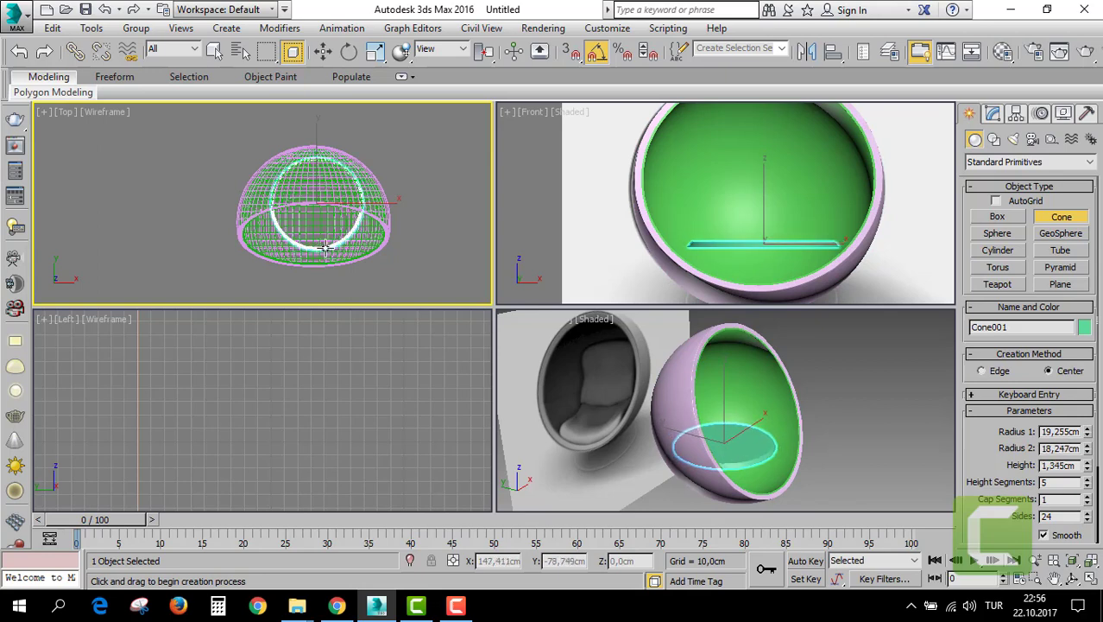
left_click(326, 246)
right_click(570, 242)
Move the cone below the sphere in the Front view and set its Height to 5,944 cm.
key("alt+w")
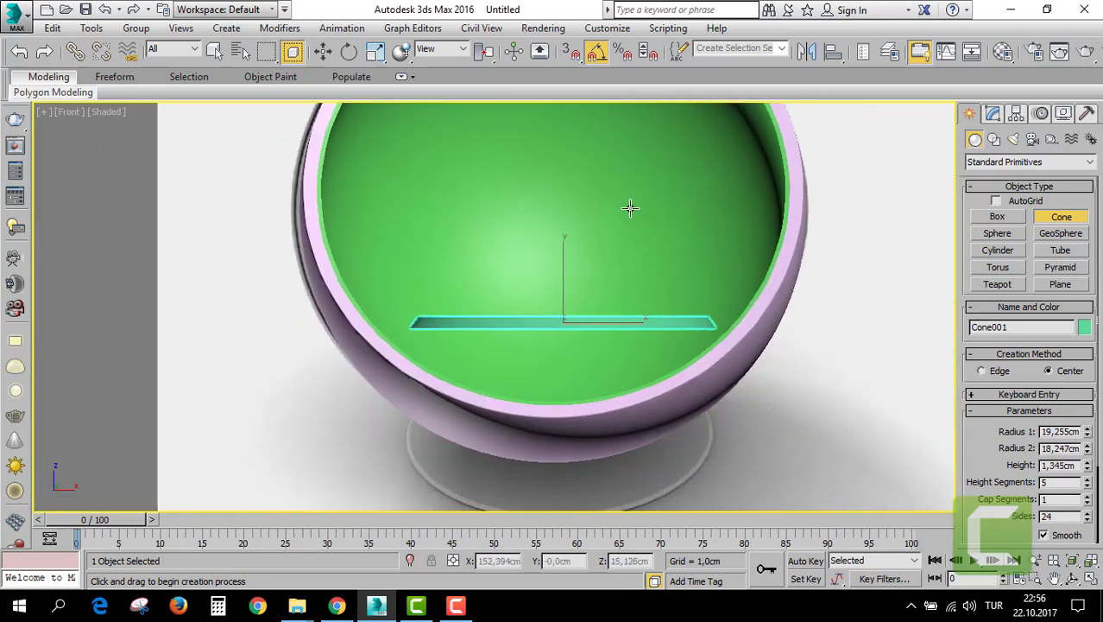
key("w")
left_click_drag(592, 220, 597, 306)
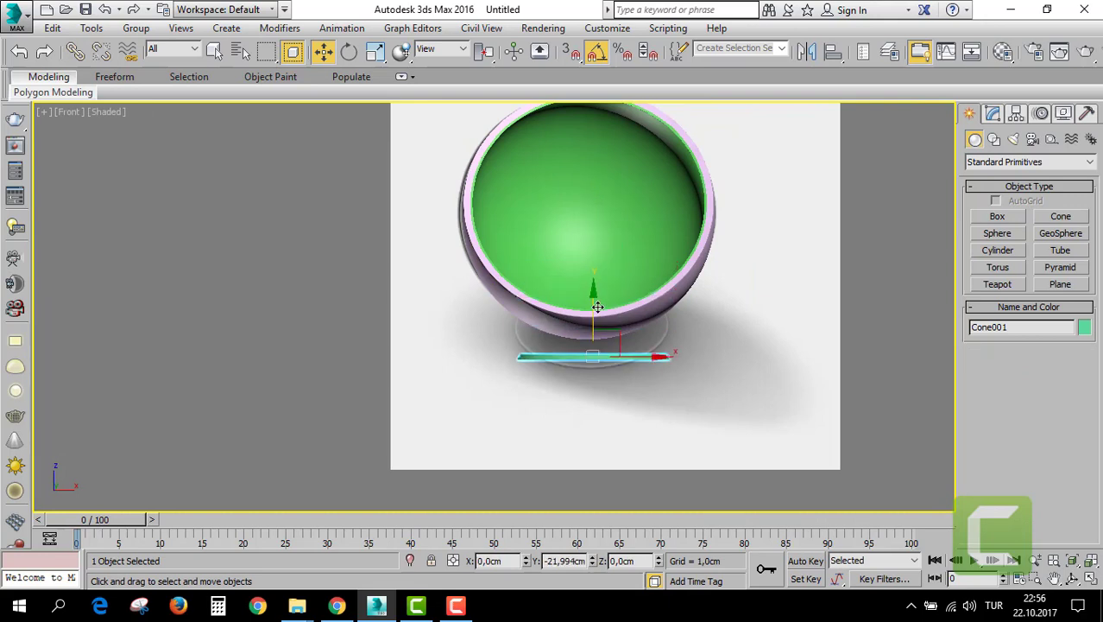
left_click(993, 117)
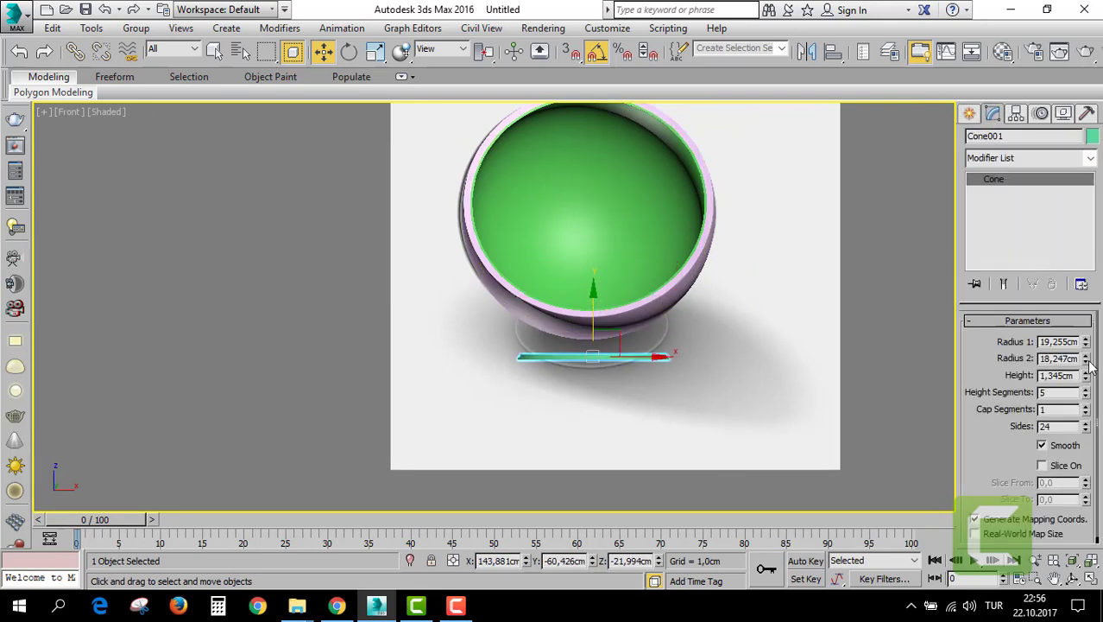
left_click_drag(1086, 379, 1086, 346)
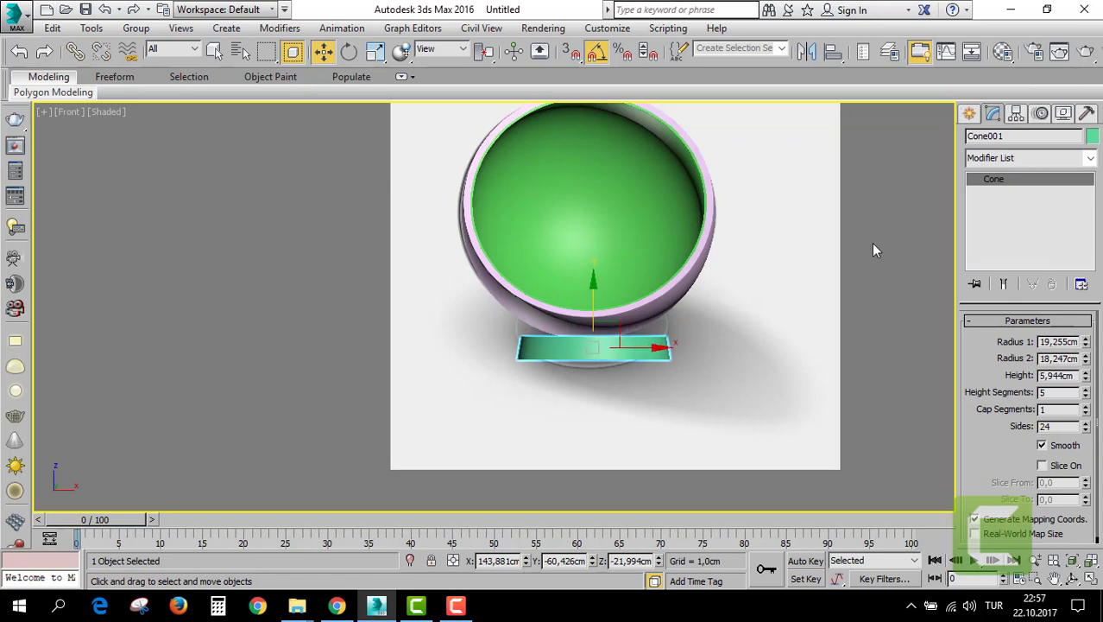
key("alt+w")
key("alt+w")
scroll(789, 444, "up", 3)
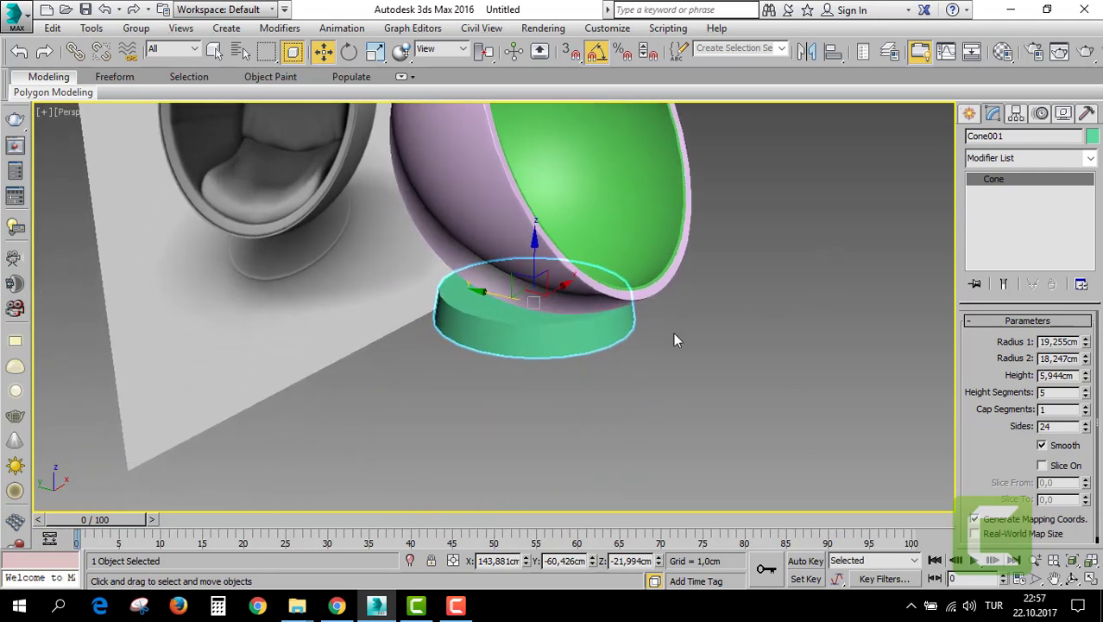
Add a Taper modifier of -0,42 to the cone and lower its height to 3,329 cm.
left_click(1024, 160)
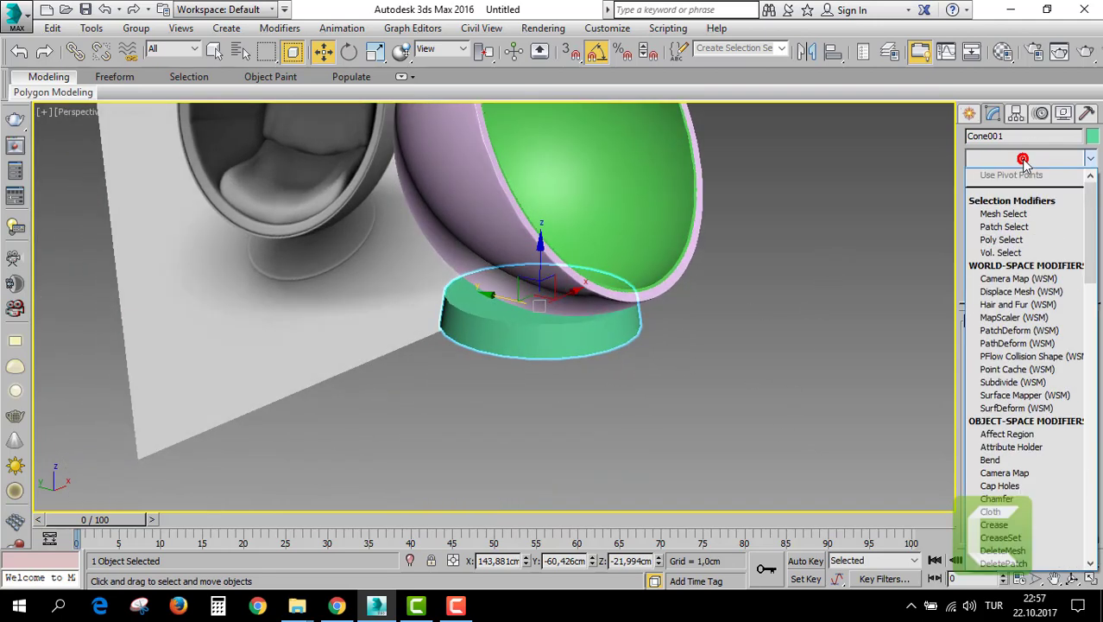
scroll(1024, 259, "down", 10)
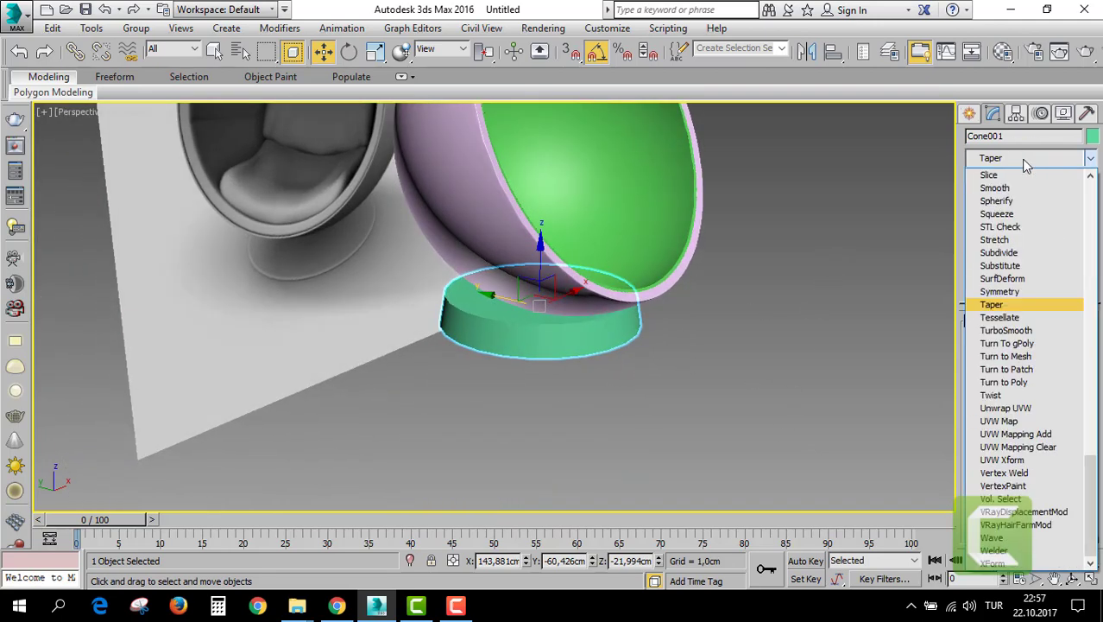
left_click(1001, 289)
left_click_drag(1067, 352, 1086, 383)
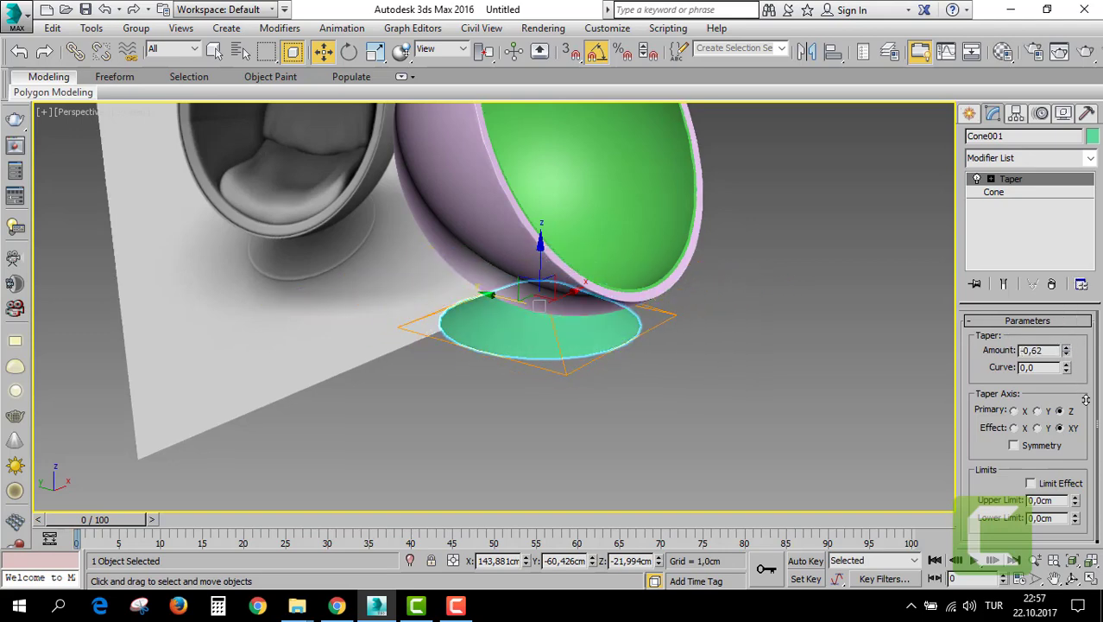
left_click(1000, 192)
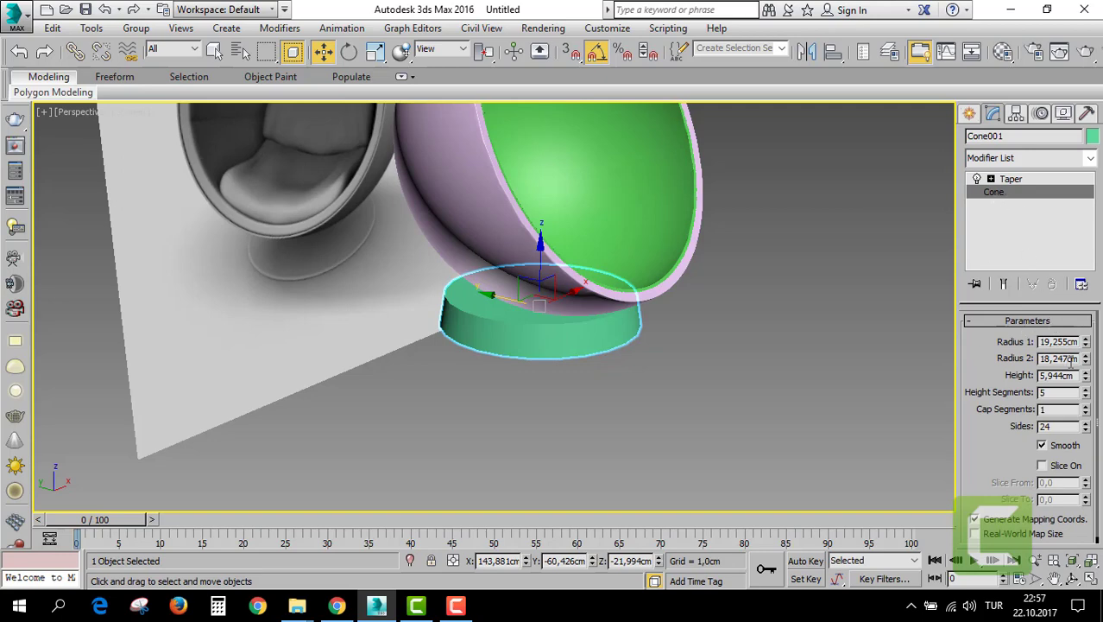
left_click_drag(1088, 386, 1089, 412)
left_click(1007, 180)
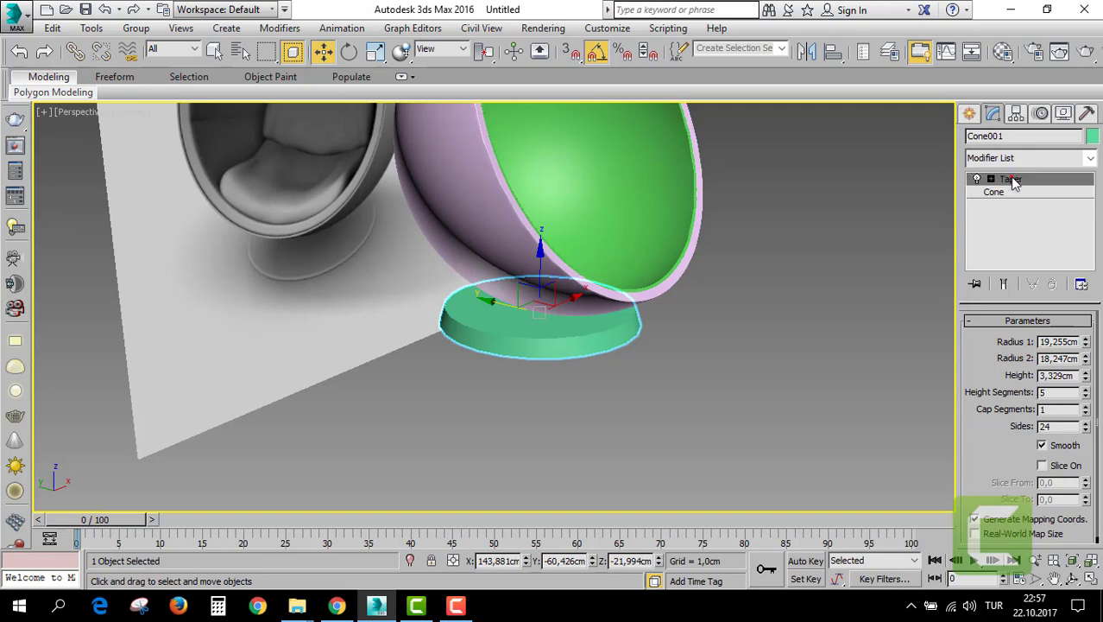
Increase the cone's number of sides to smooth its edge.
key("alt+w")
scroll(829, 218, "up", 3)
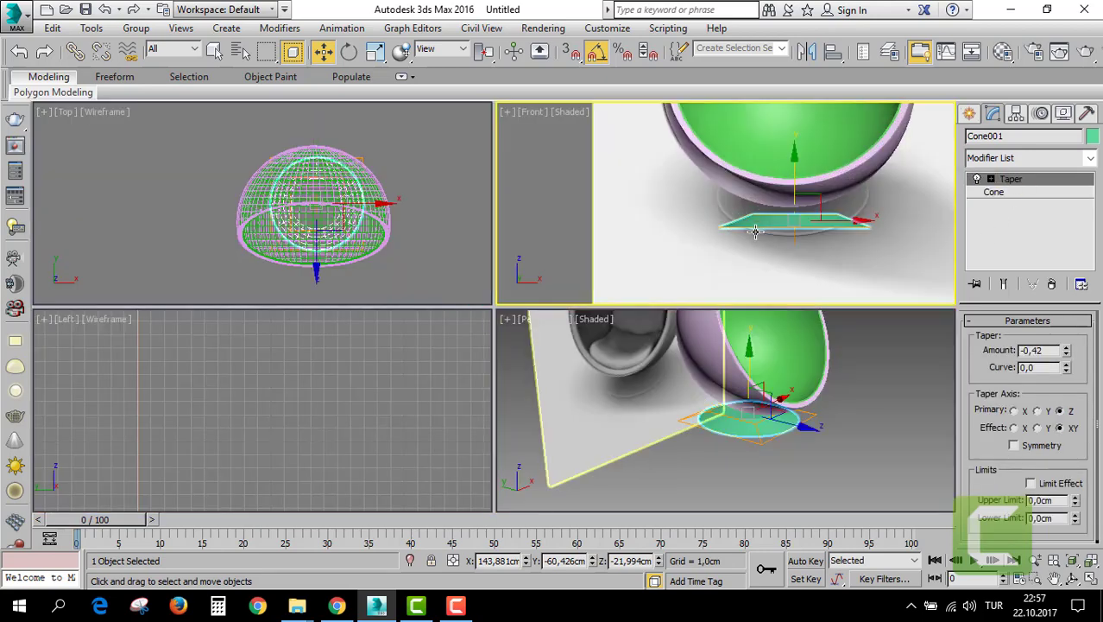
scroll(829, 218, "up", 2)
scroll(748, 431, "up", 3)
scroll(679, 440, "up", 3)
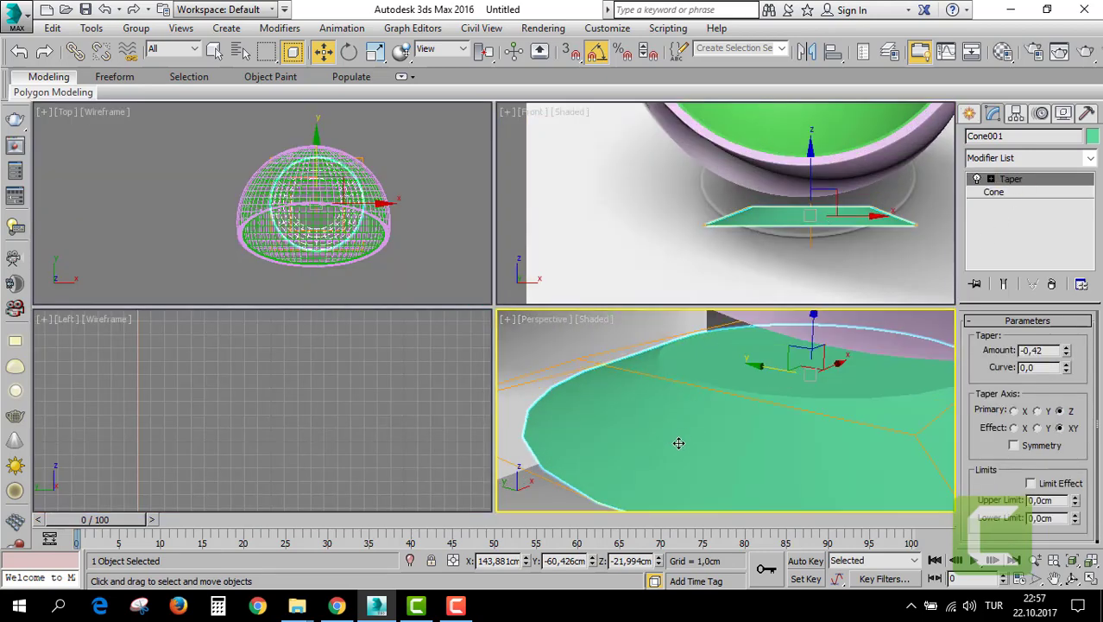
scroll(553, 449, "up", 1)
left_click(996, 193)
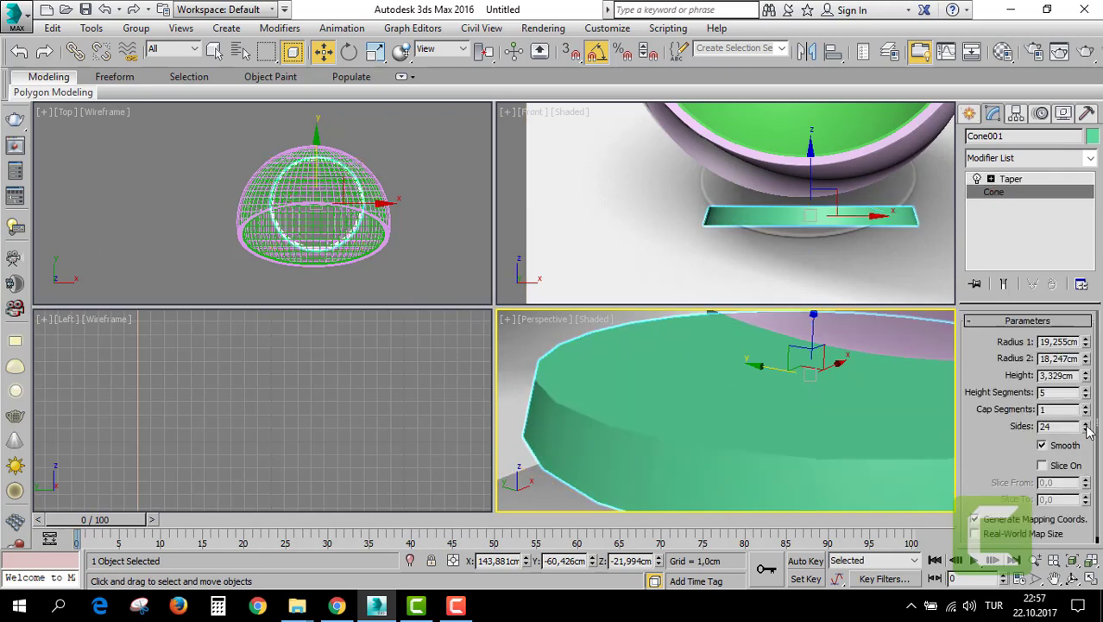
left_click_drag(1088, 432, 1088, 397)
left_click(1012, 180)
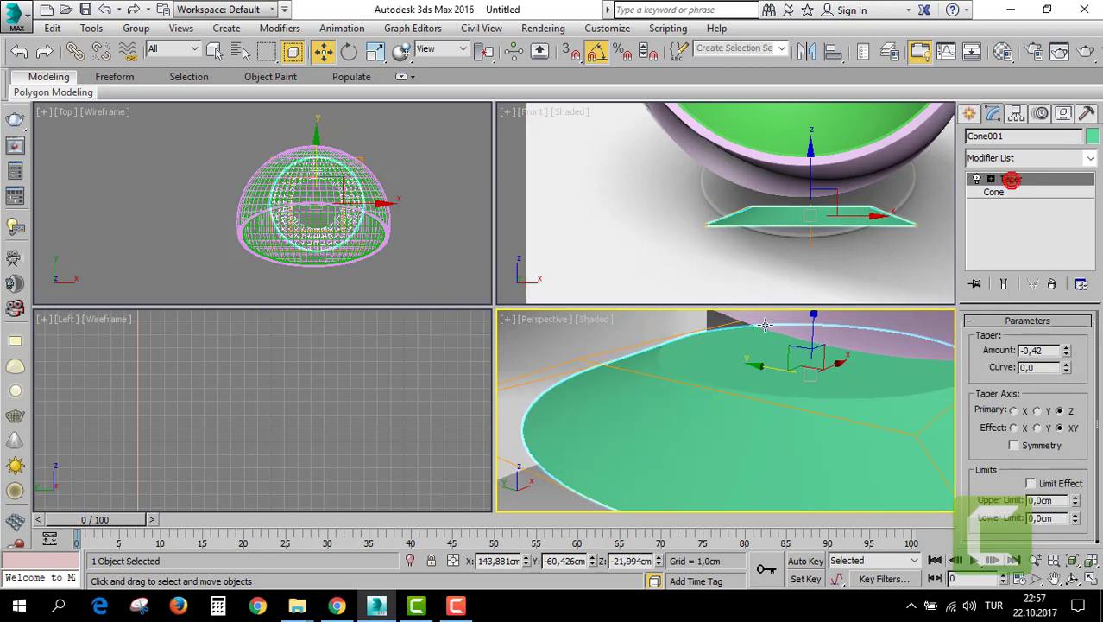
Raise the tapered cone base slightly and view the whole chair in Perspective.
middle_click_drag(803, 207, 805, 186, "alt")
left_click_drag(806, 186, 803, 148)
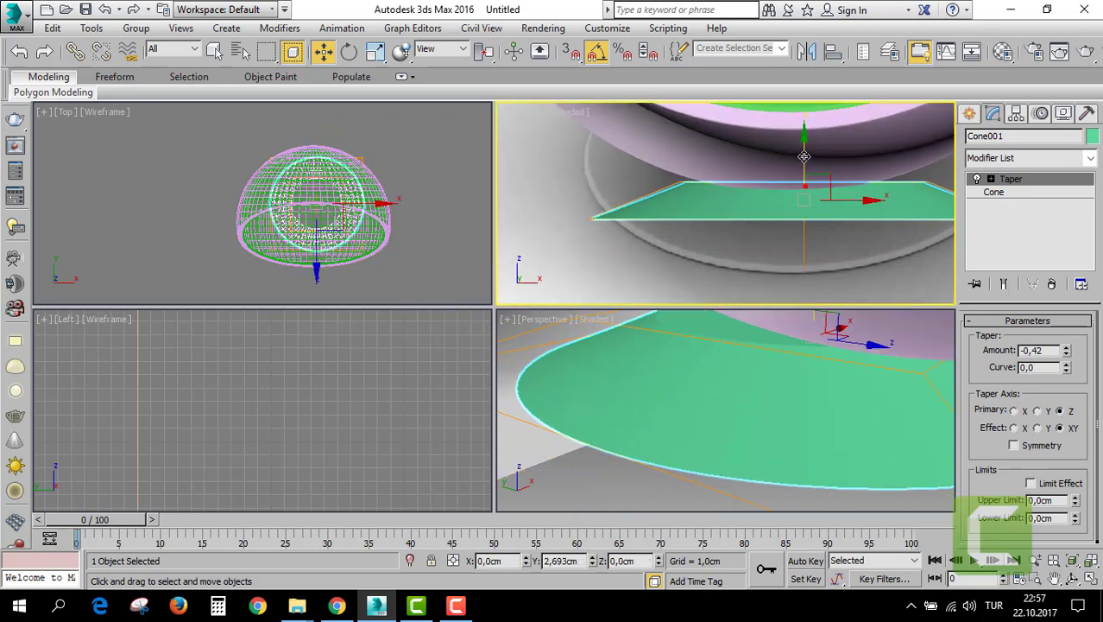
left_click(854, 385)
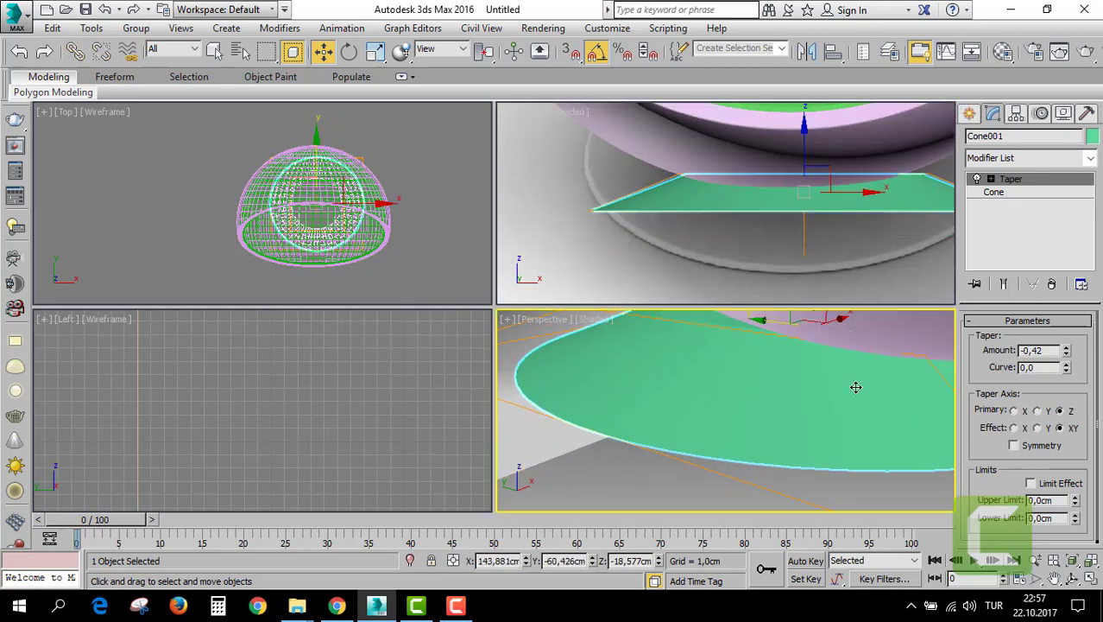
key("alt+w")
scroll(840, 370, "down", 4)
scroll(748, 372, "up", 2)
scroll(819, 393, "down", 5)
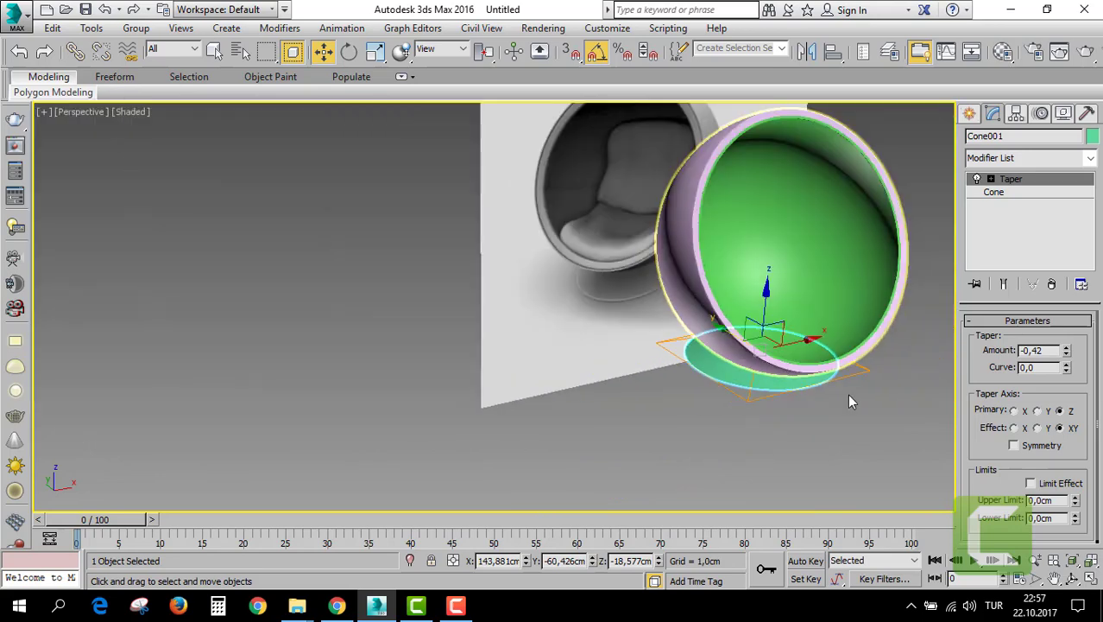
mouse_move(847, 393)
middle_mouse_down("alt")
mouse_move(770, 419)
mouse_move(789, 424)
mouse_move(942, 197)
middle_mouse_up("alt")
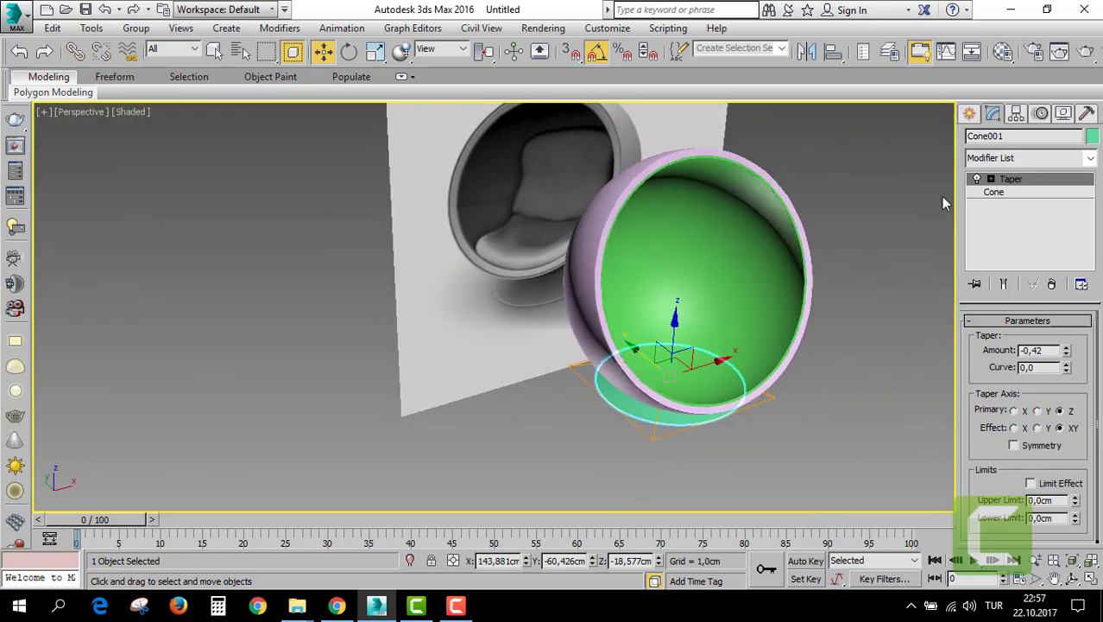
left_click(973, 115)
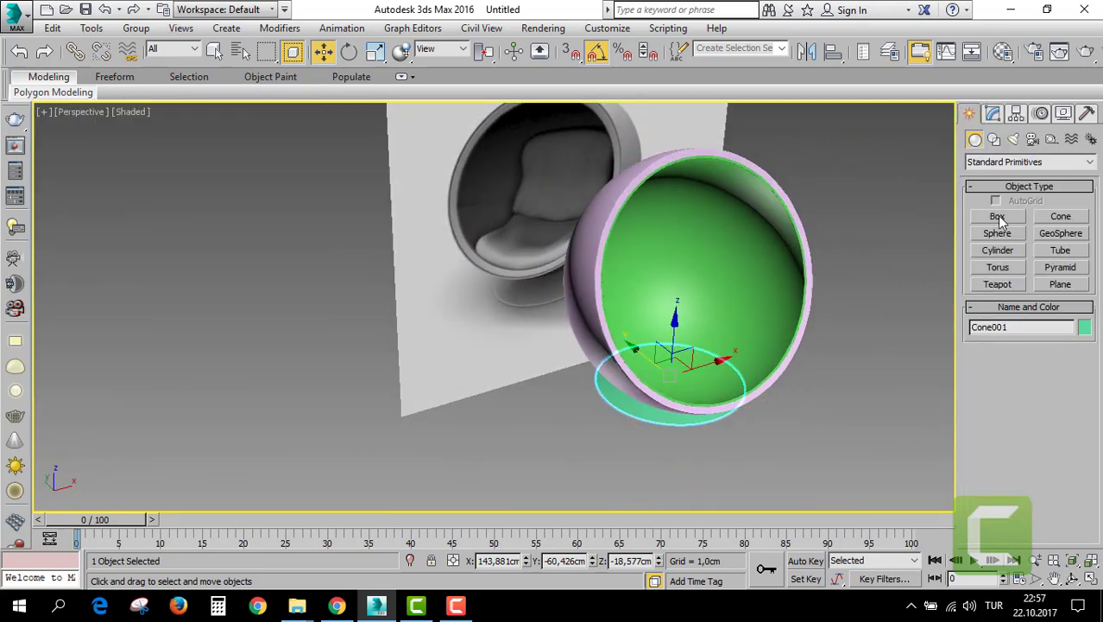
Draw a 36,832 × 37,476 cm ChamferBox seat inside the bowl from the Top view.
left_click(1007, 161)
left_click(1000, 180)
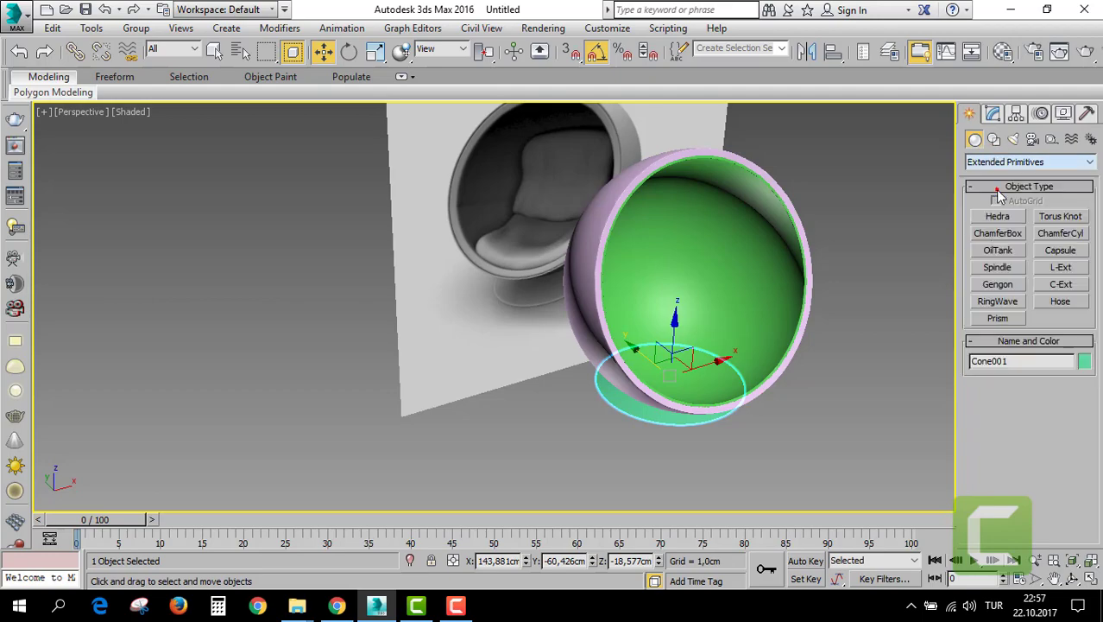
left_click(998, 233)
key("alt+w")
right_click(359, 251)
key("alt+w")
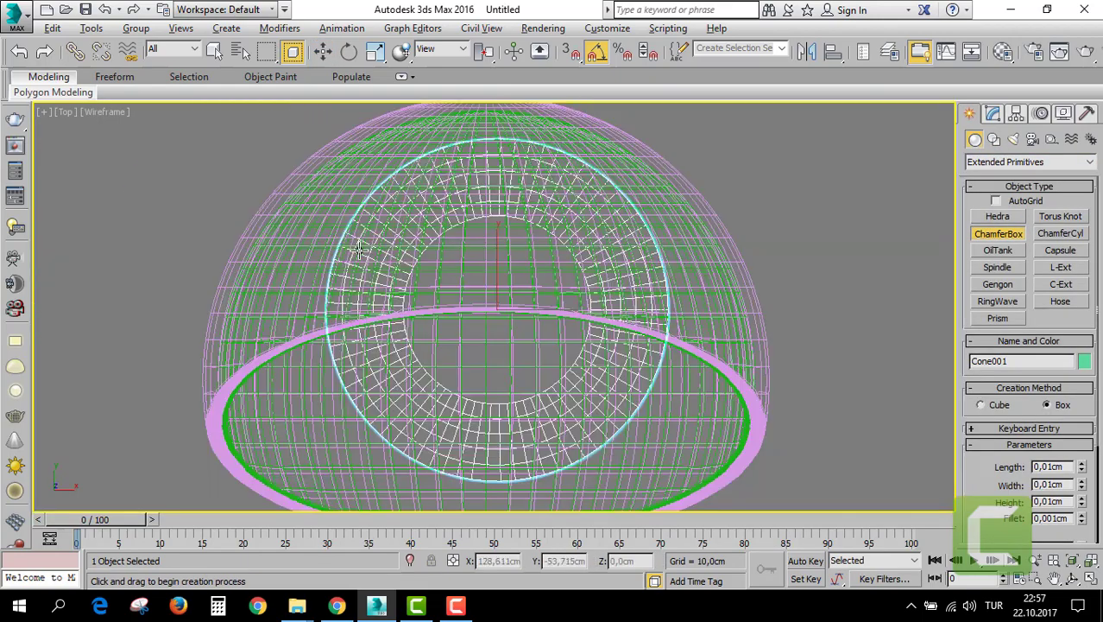
scroll(360, 250, "down", 1)
scroll(478, 249, "down", 2)
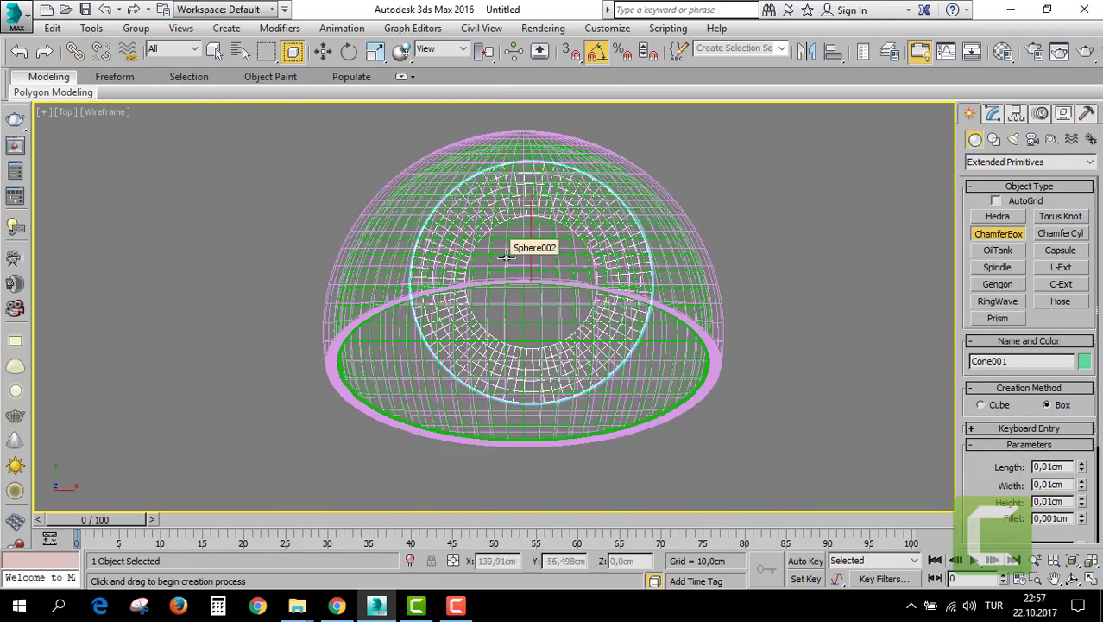
left_click_drag(414, 190, 650, 421)
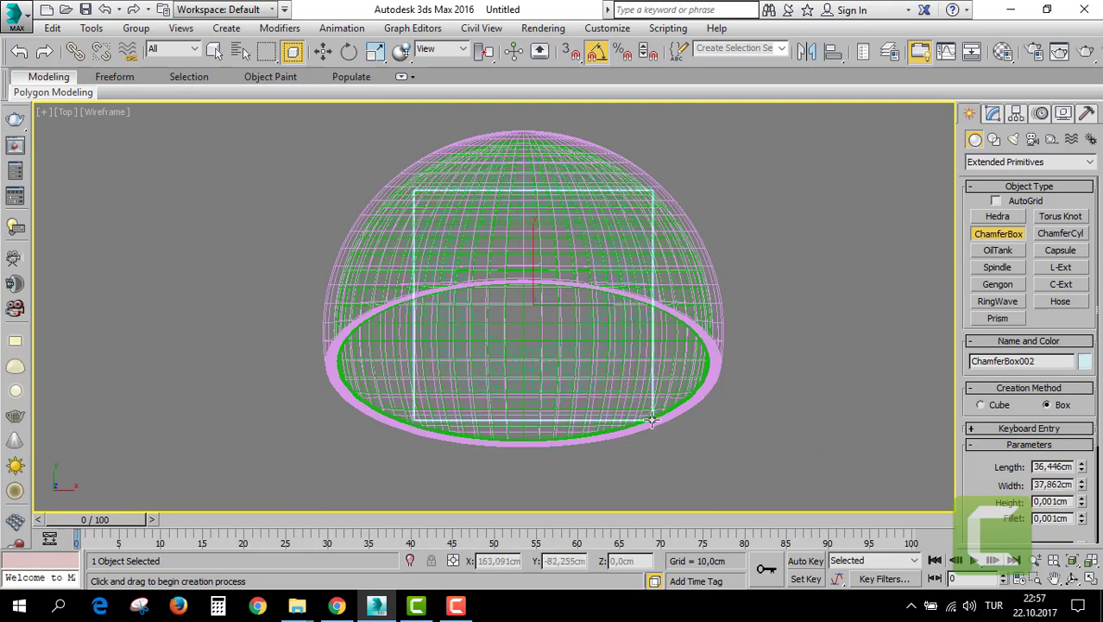
left_click(640, 362)
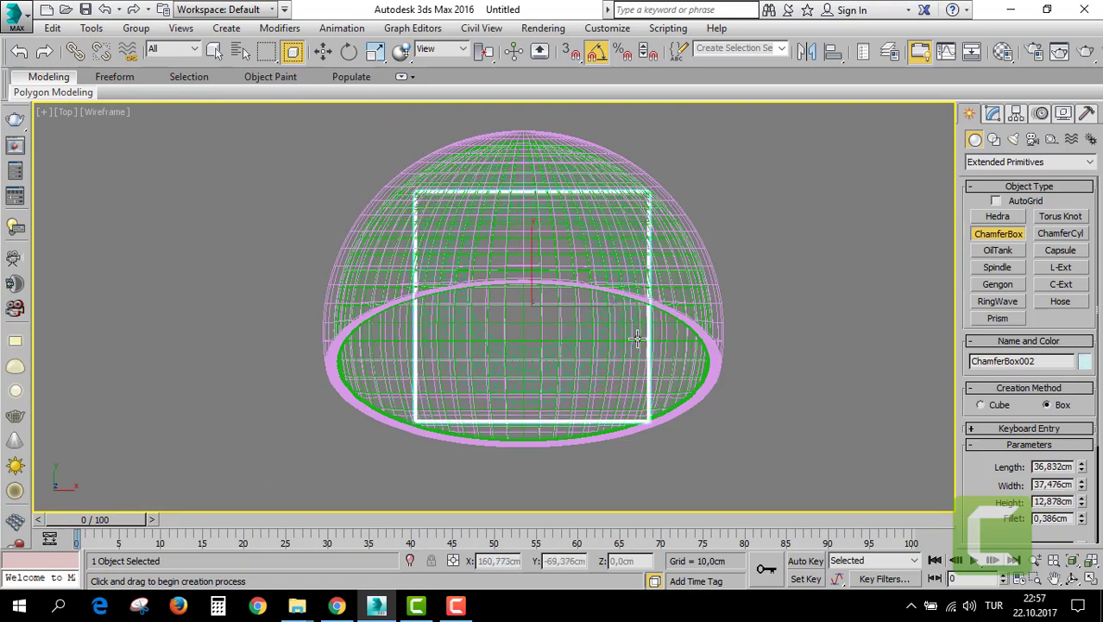
left_click(636, 333)
key("alt+w")
right_click(760, 417)
key("alt+w")
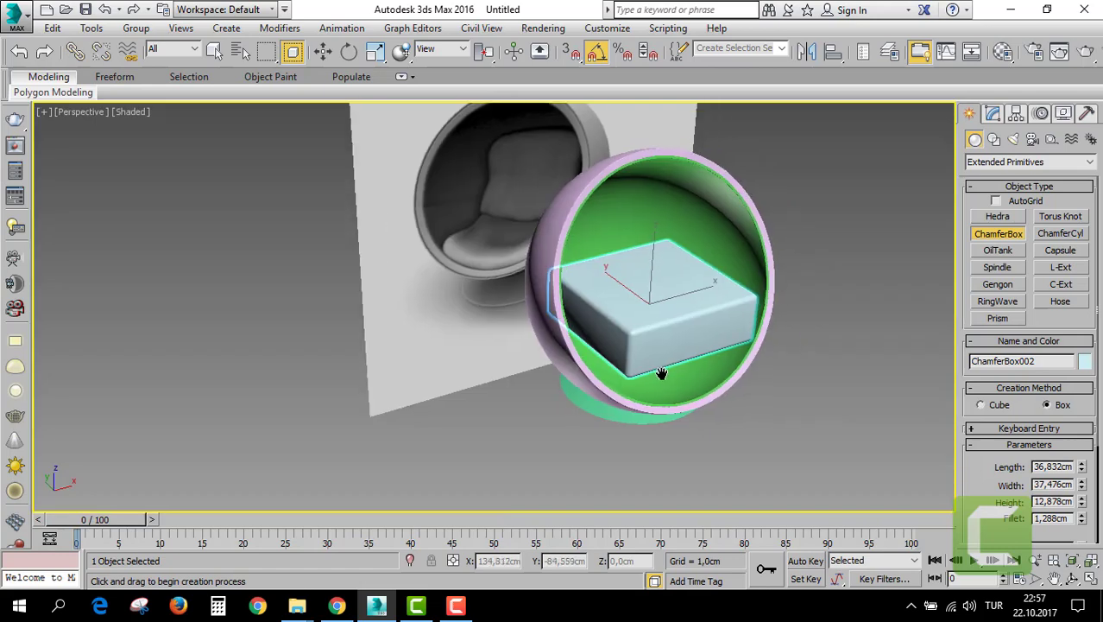
Turn on Edged Faces and position the chamfer box lower inside the sphere.
left_click(992, 115)
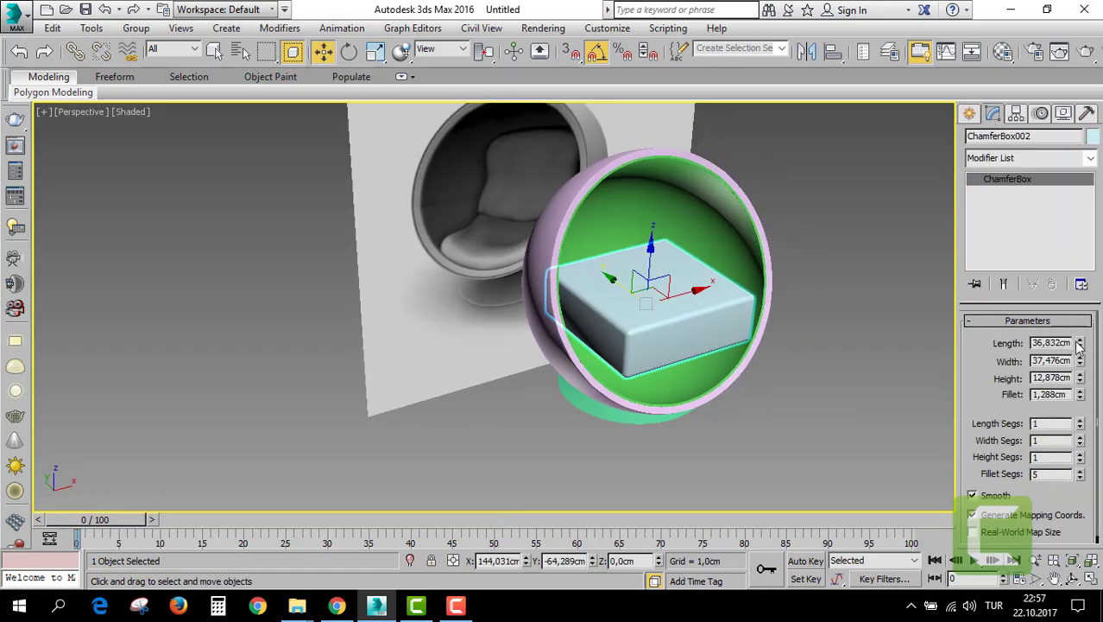
left_click(121, 114)
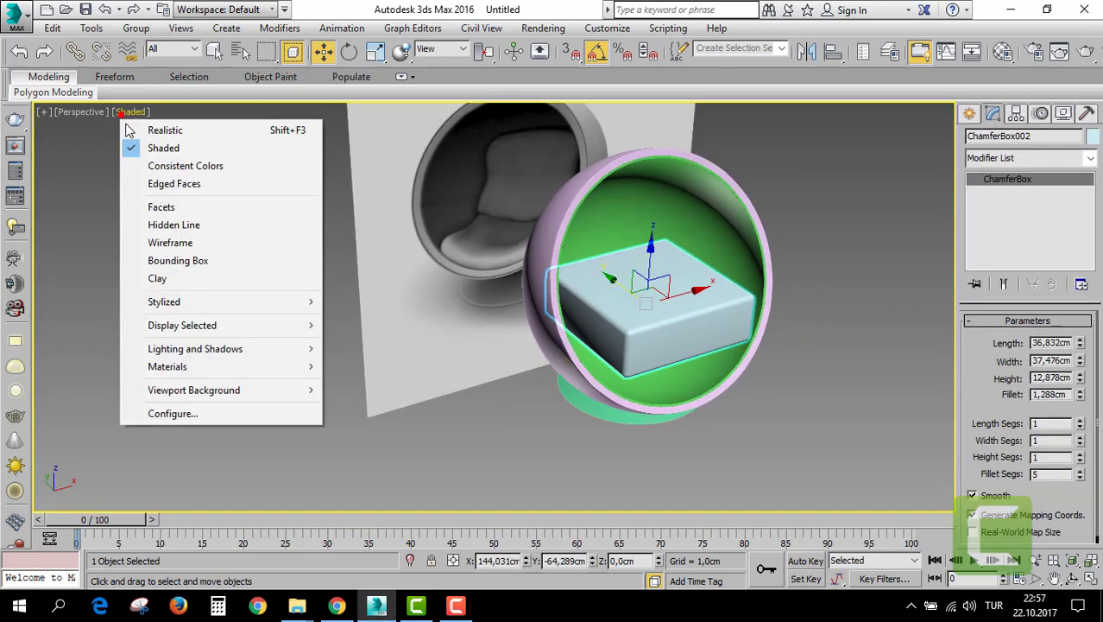
left_click(170, 184)
middle_click_drag(703, 317, 668, 303)
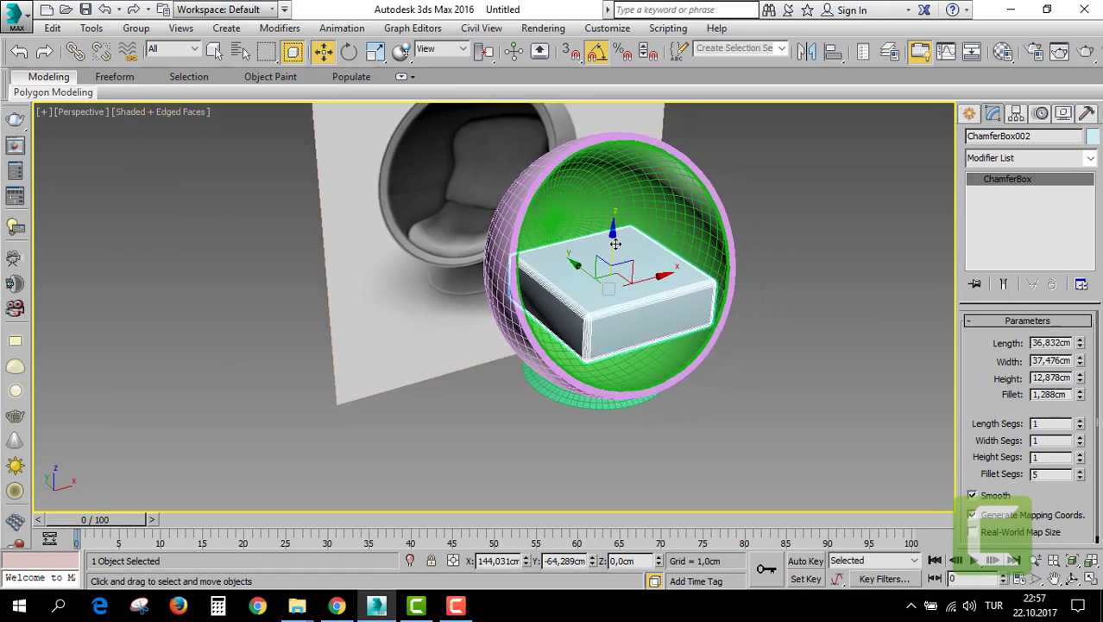
left_click_drag(614, 235, 617, 258)
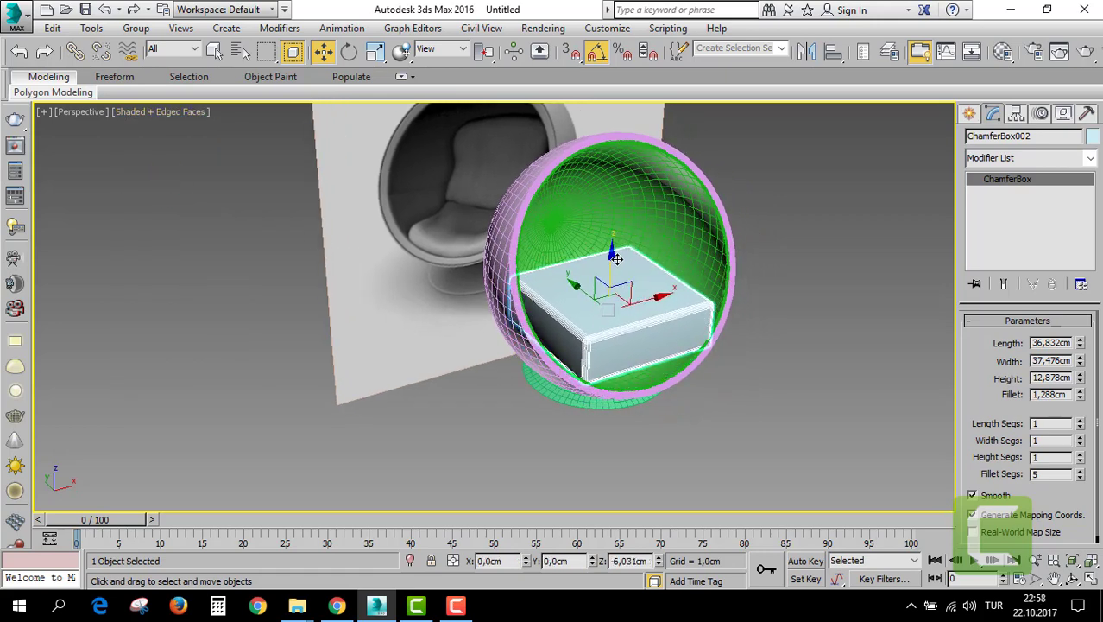
scroll(753, 347, "up", 3)
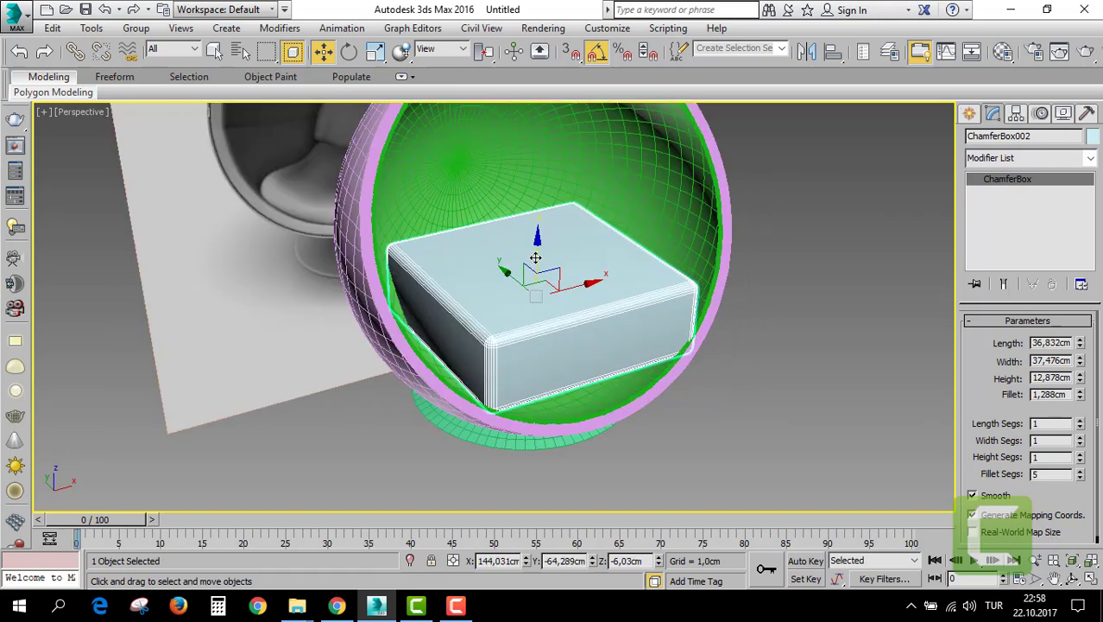
left_click_drag(536, 257, 535, 241)
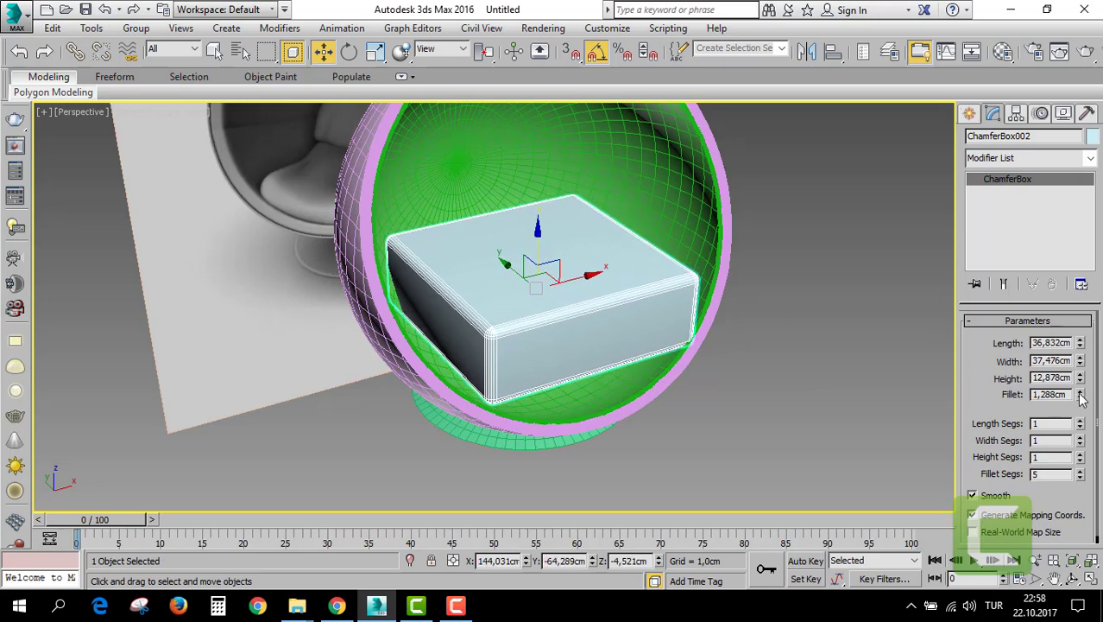
Flatten the cushion to 4,379 cm with 2,846 cm fillet and 23/43/10 segments, then lower it.
mouse_move(1080, 378)
left_mouse_down()
mouse_move(1081, 429)
mouse_move(1080, 292)
left_mouse_up()
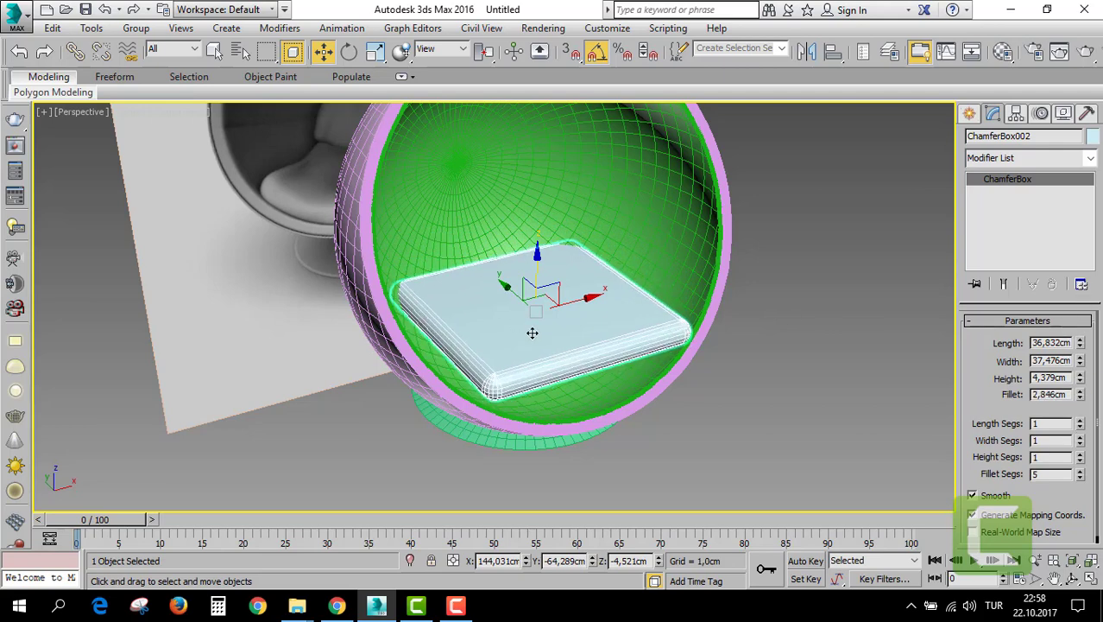
left_click_drag(1080, 423, 1078, 415)
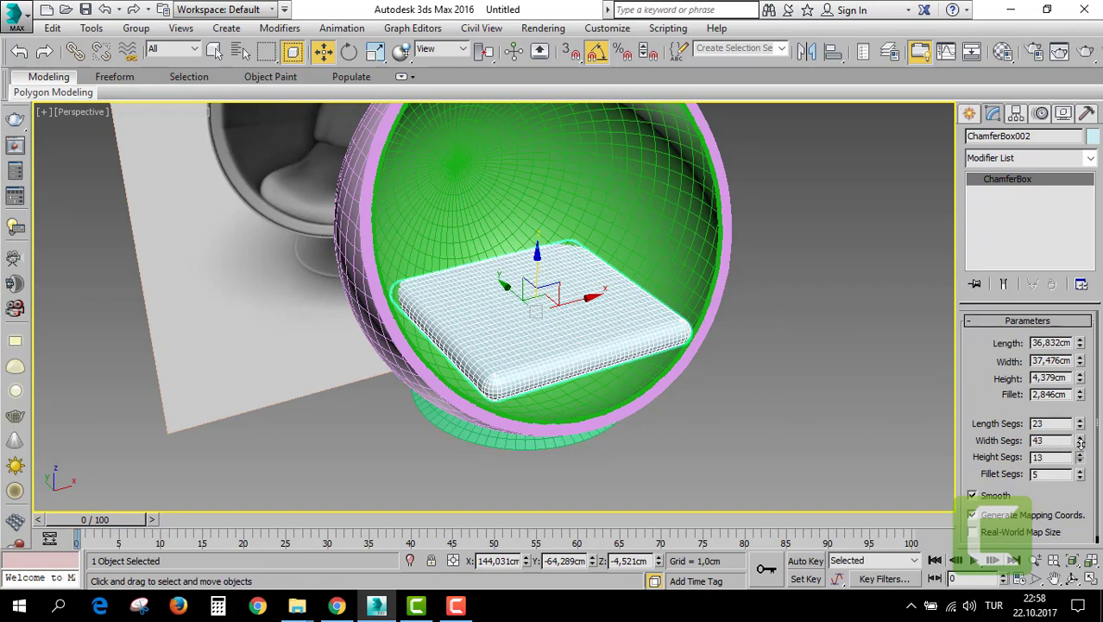
key("z")
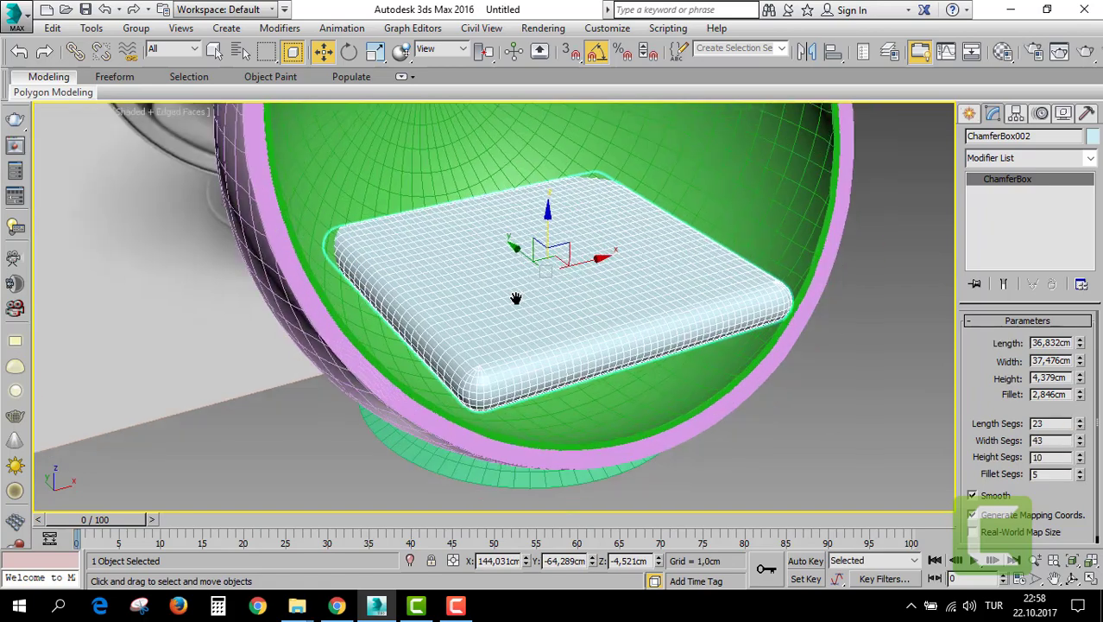
left_click_drag(497, 201, 518, 212)
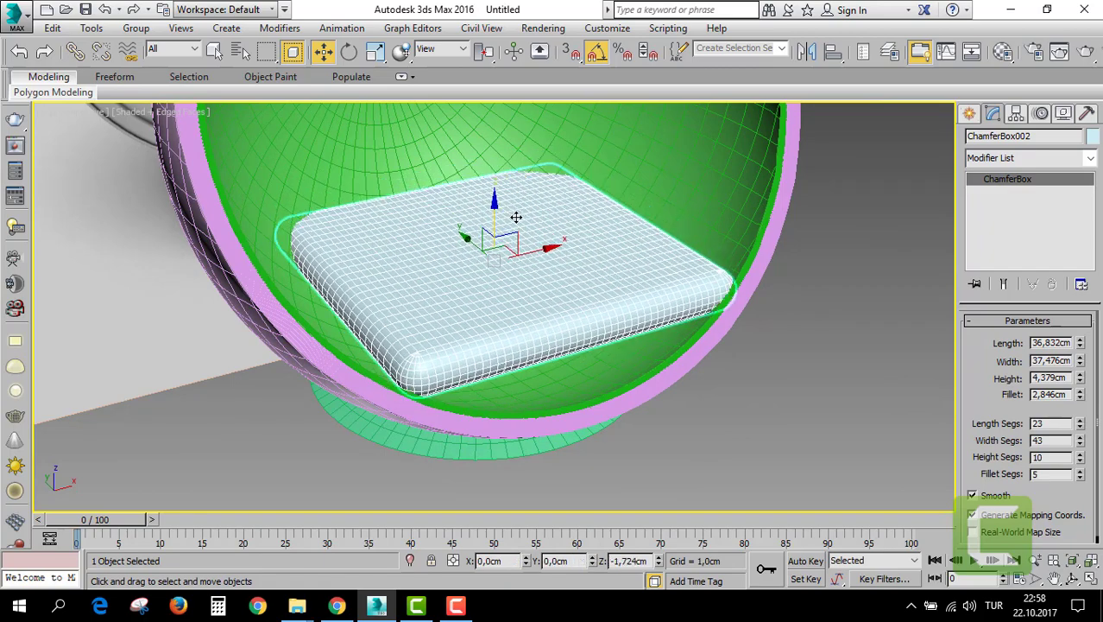
middle_click_drag(633, 288, 926, 188, "alt")
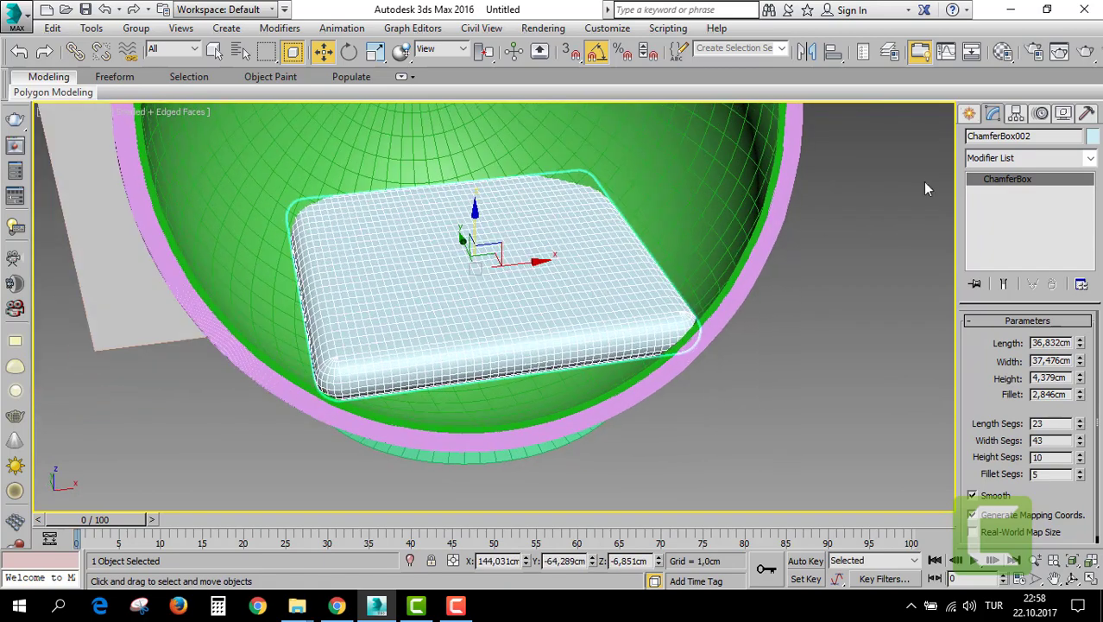
Add an FFD(box) 4x4x4 modifier to the cushion and enter its Control Points level.
left_click(1021, 162)
scroll(1021, 199, "down", 2)
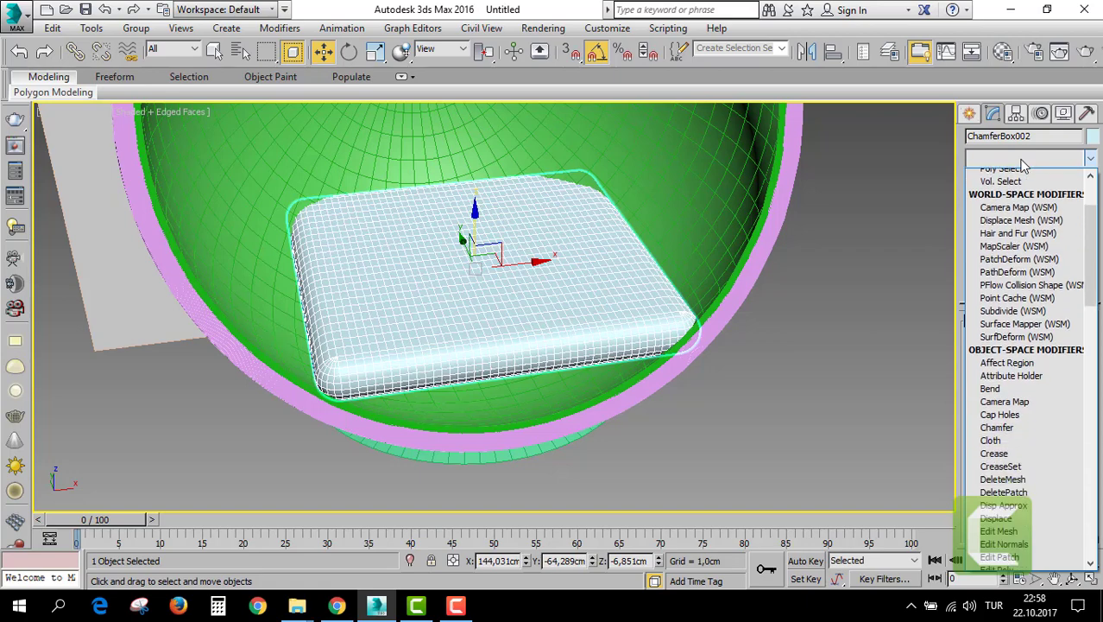
key("f")
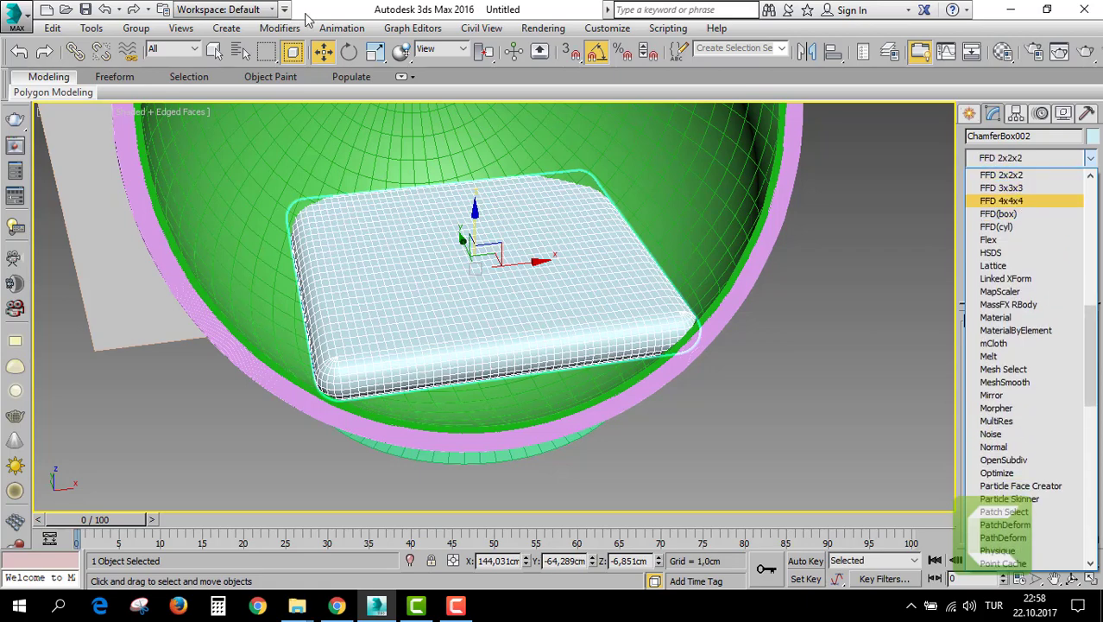
left_click(268, 24)
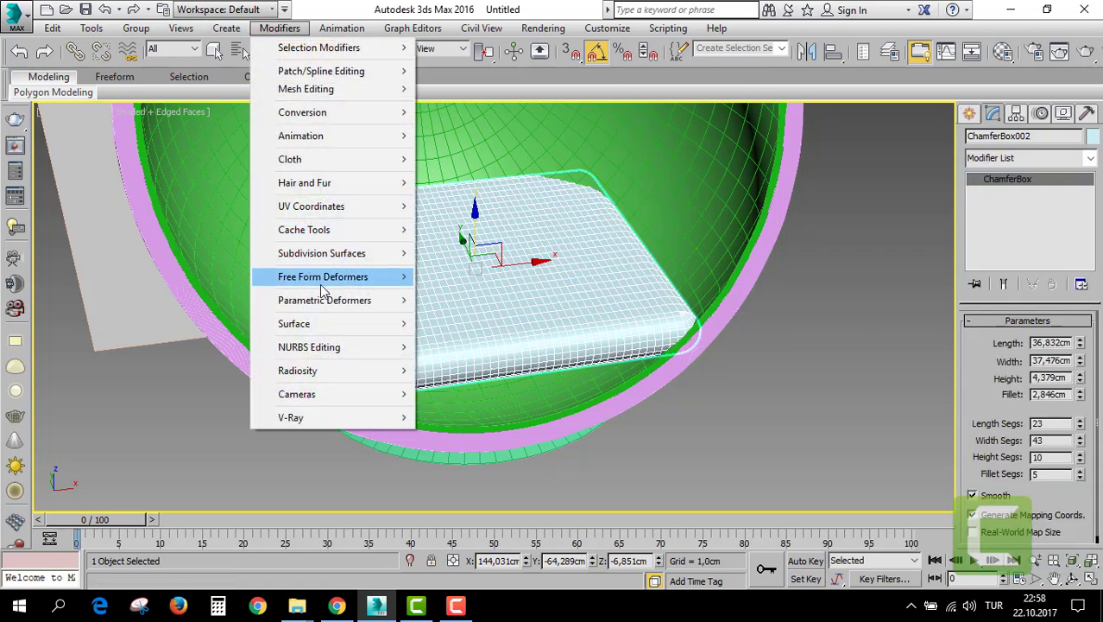
mouse_move(323, 277)
left_click(490, 335)
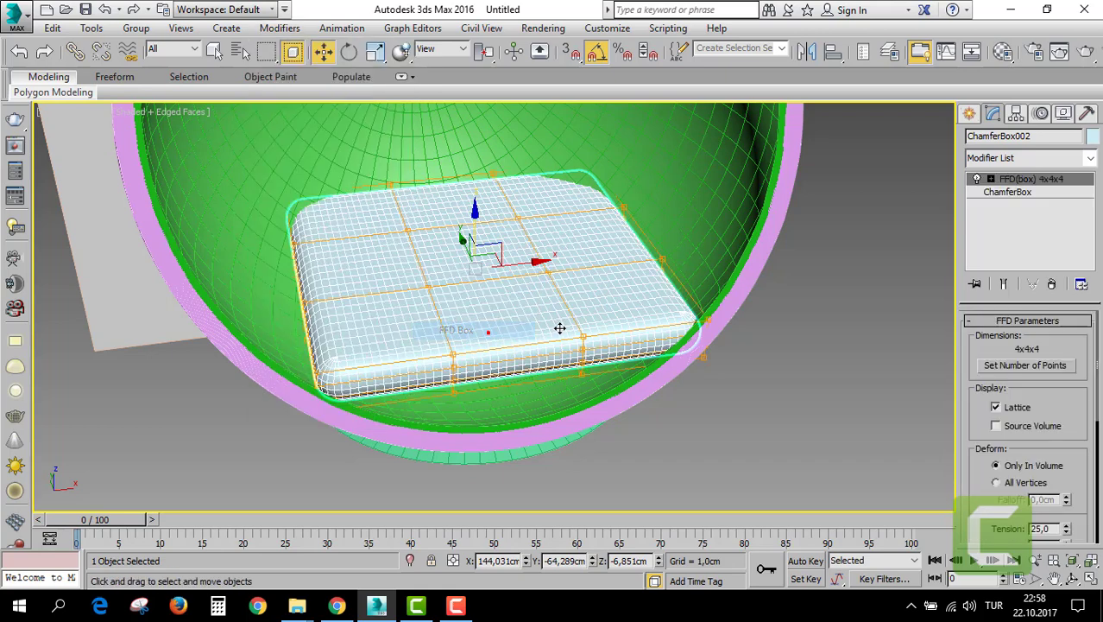
left_click(991, 180)
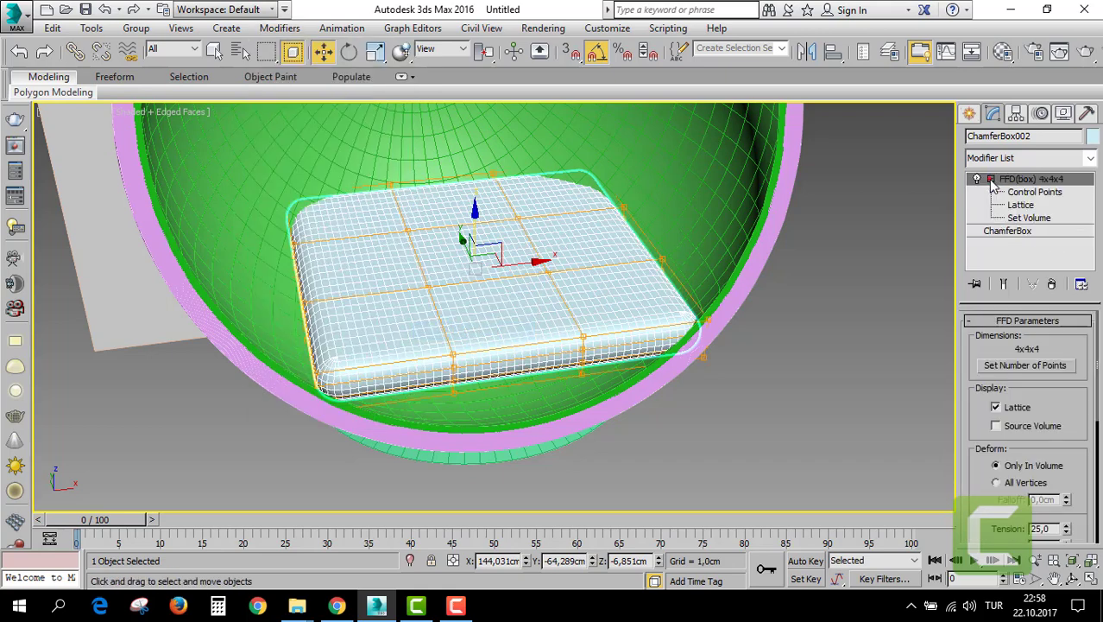
left_click(1023, 192)
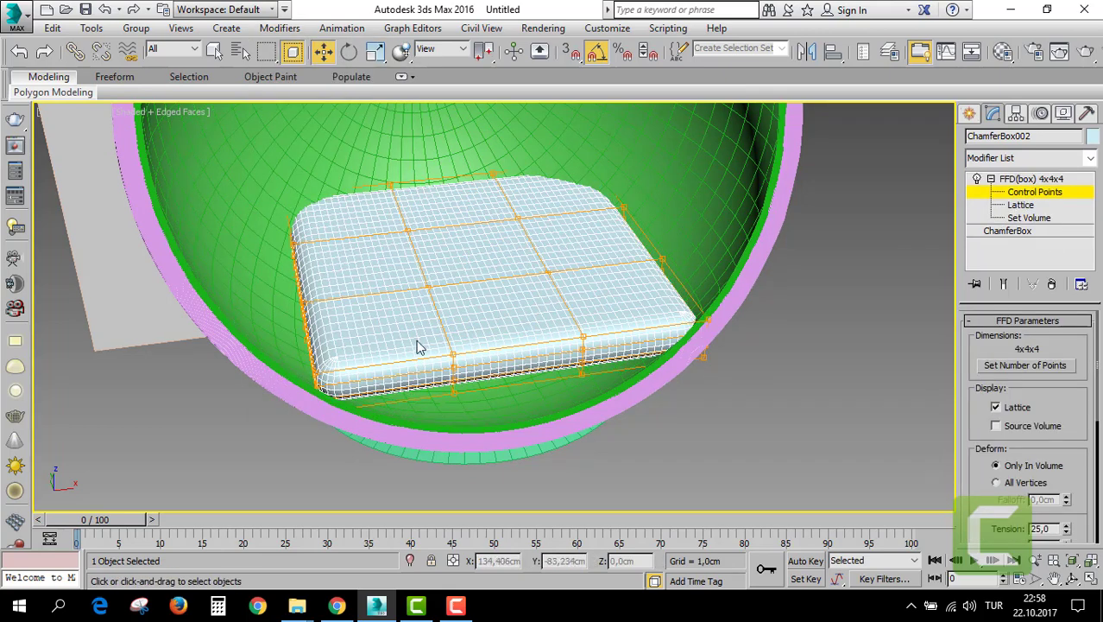
Select the front row of control points in the Top view and pull them down.
key("alt+w")
scroll(271, 246, "up", 3)
middle_click_drag(286, 257, 288, 252)
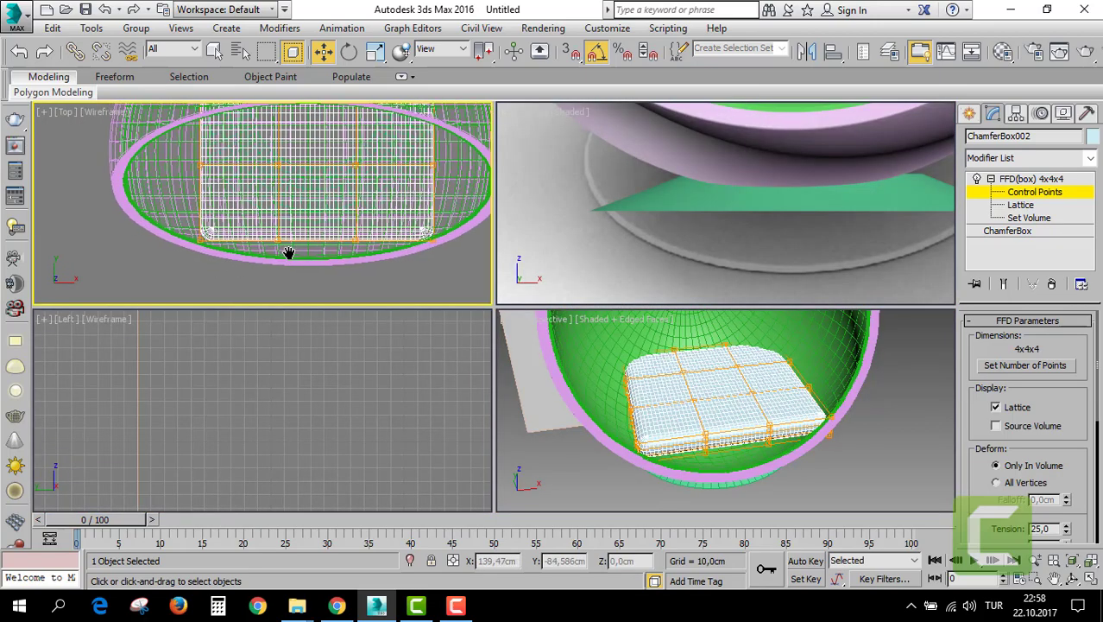
mouse_move(250, 216)
left_mouse_down()
mouse_move(299, 265)
mouse_move(345, 242)
left_mouse_up()
left_click(759, 421)
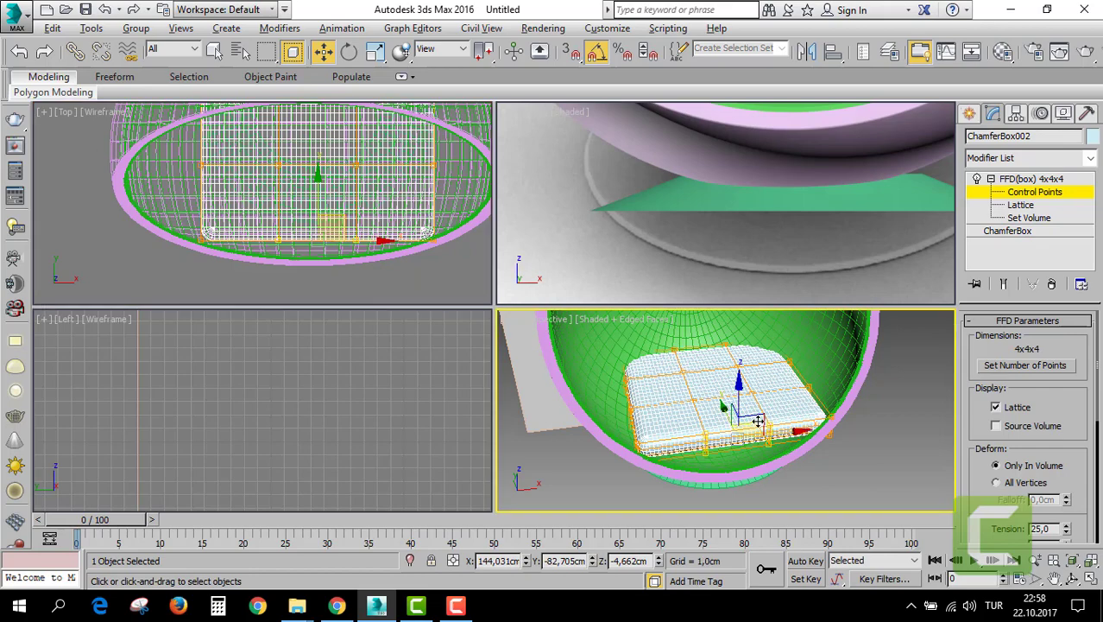
key("alt+w")
left_click_drag(531, 291, 530, 326)
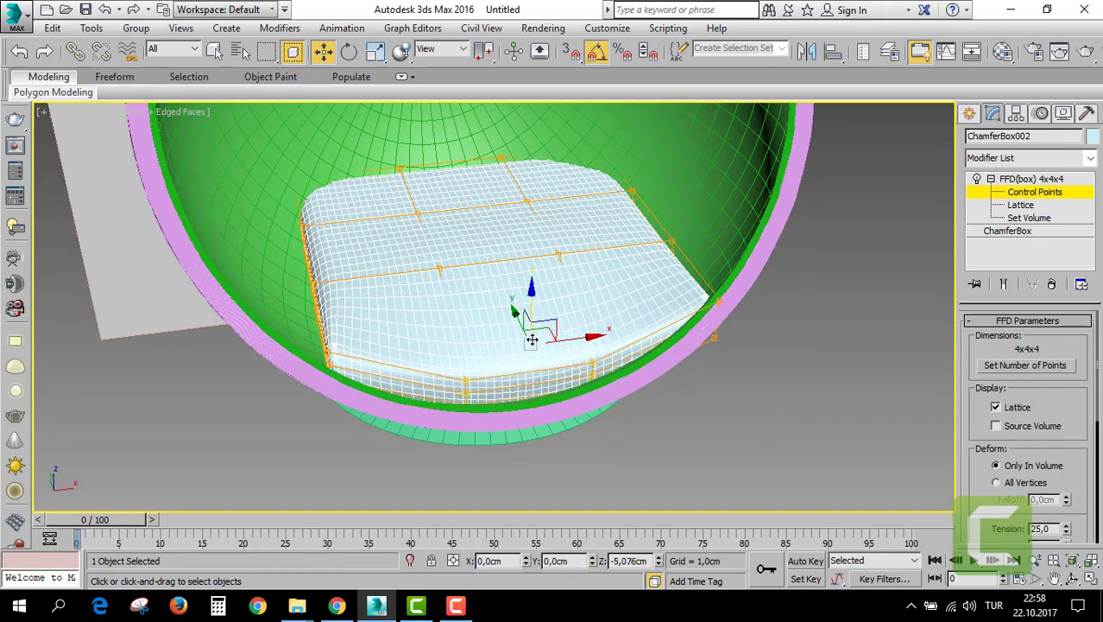
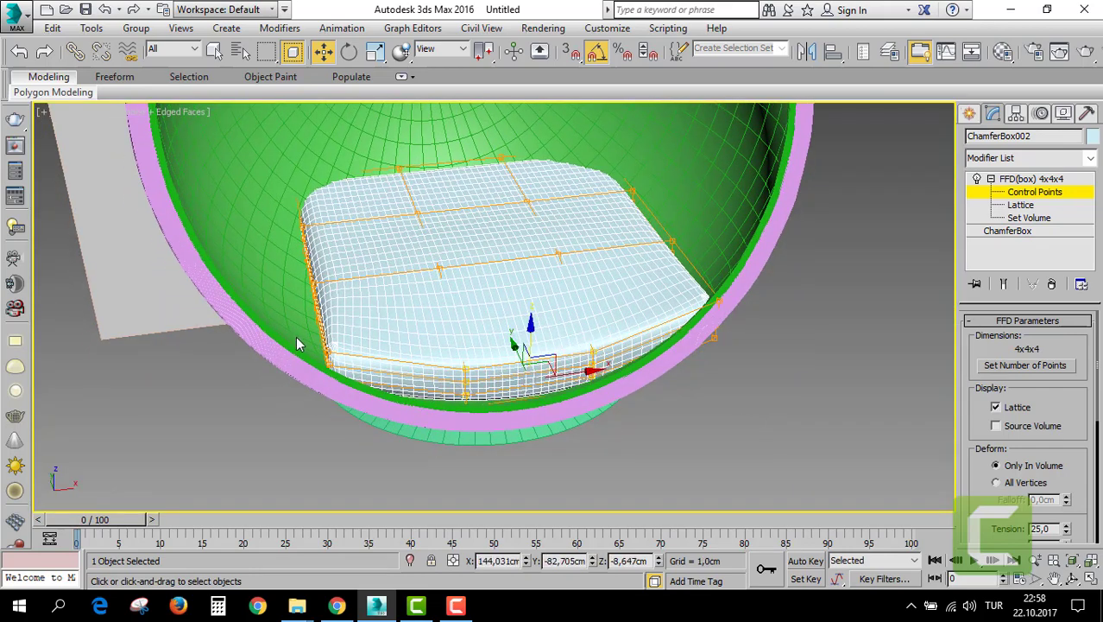
Select the cushion's outer FFD lattice points and raise them on Y to curve its edges up.
left_click_drag(358, 418, 359, 418)
key("alt+w")
middle_click_drag(105, 248, 116, 240)
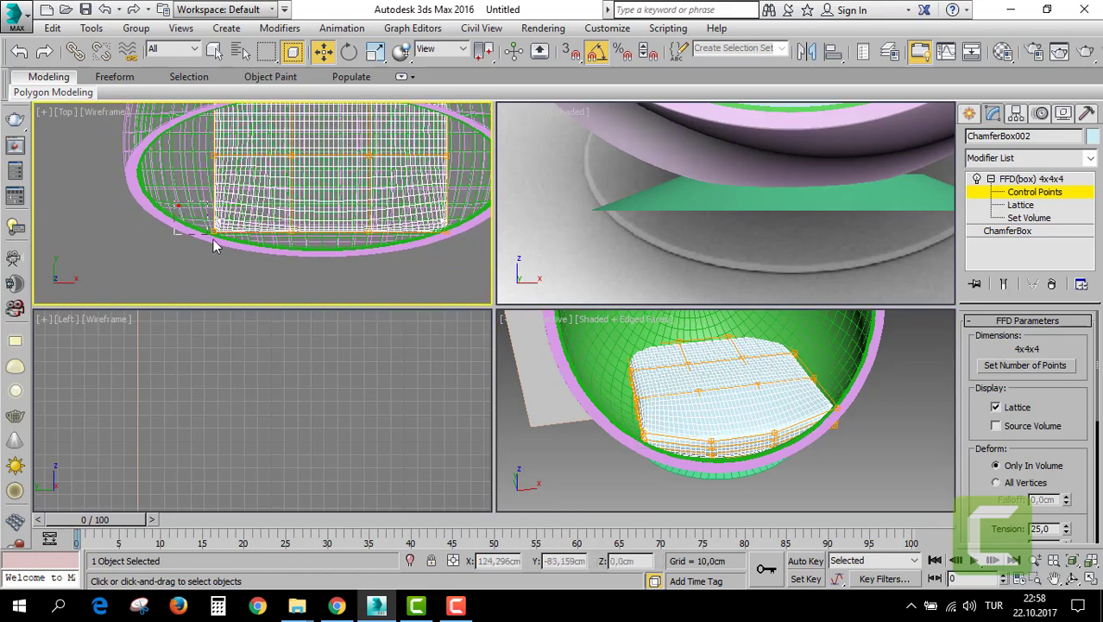
left_click_drag(463, 254, 464, 256)
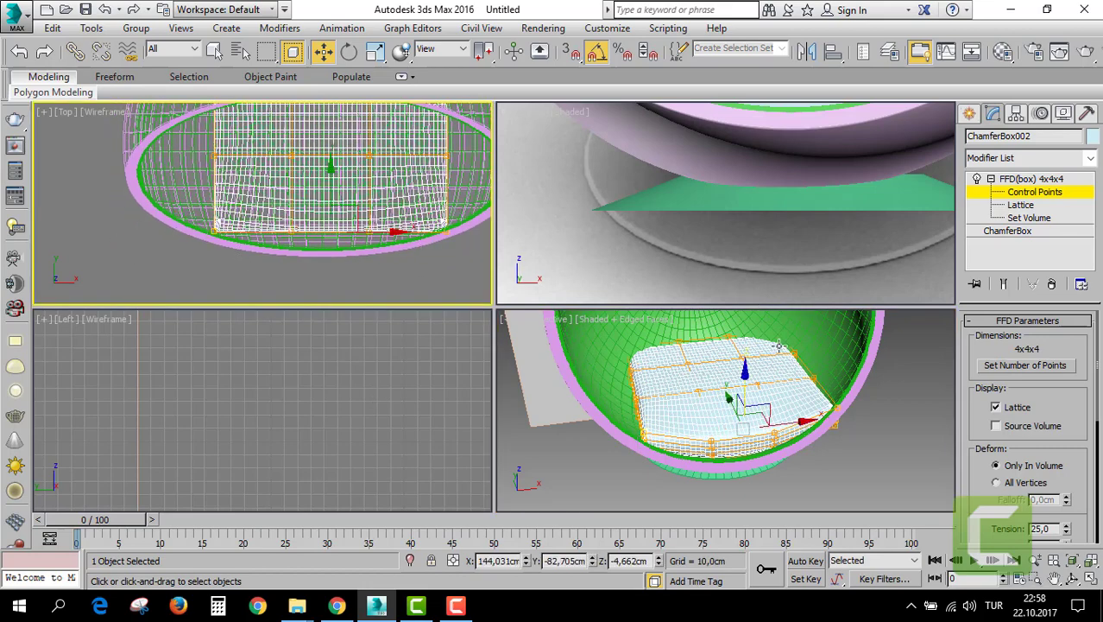
middle_click(729, 285)
key("alt+w")
middle_click_drag(727, 248, 611, 406)
scroll(610, 407, "down", 2)
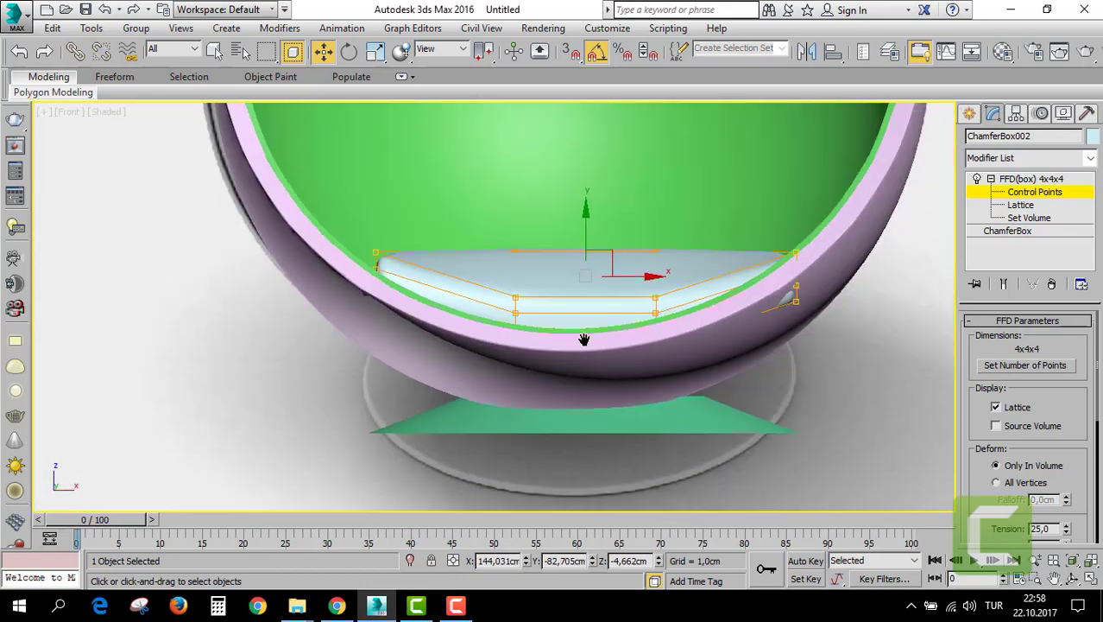
scroll(596, 345, "up", 1)
left_click_drag(587, 251, 584, 224)
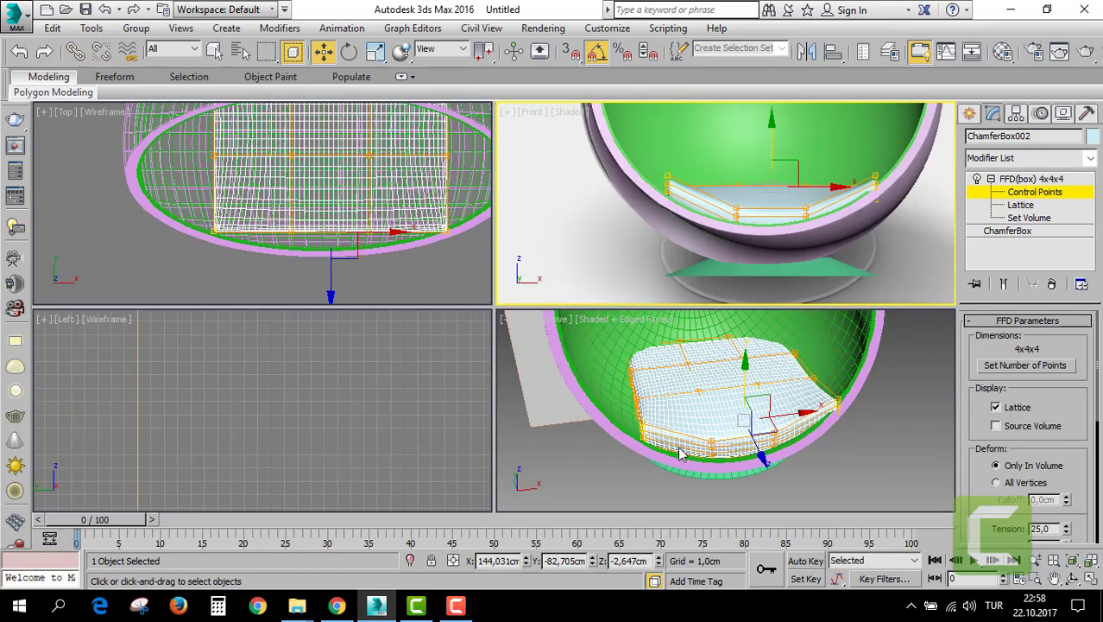
key("alt+w")
middle_click(663, 417)
key("alt+w")
mouse_move(663, 417)
middle_mouse_down("alt")
mouse_move(381, 337)
mouse_move(603, 375)
mouse_move(393, 335)
mouse_move(525, 397)
middle_mouse_up("alt")
scroll(525, 397, "up", 5)
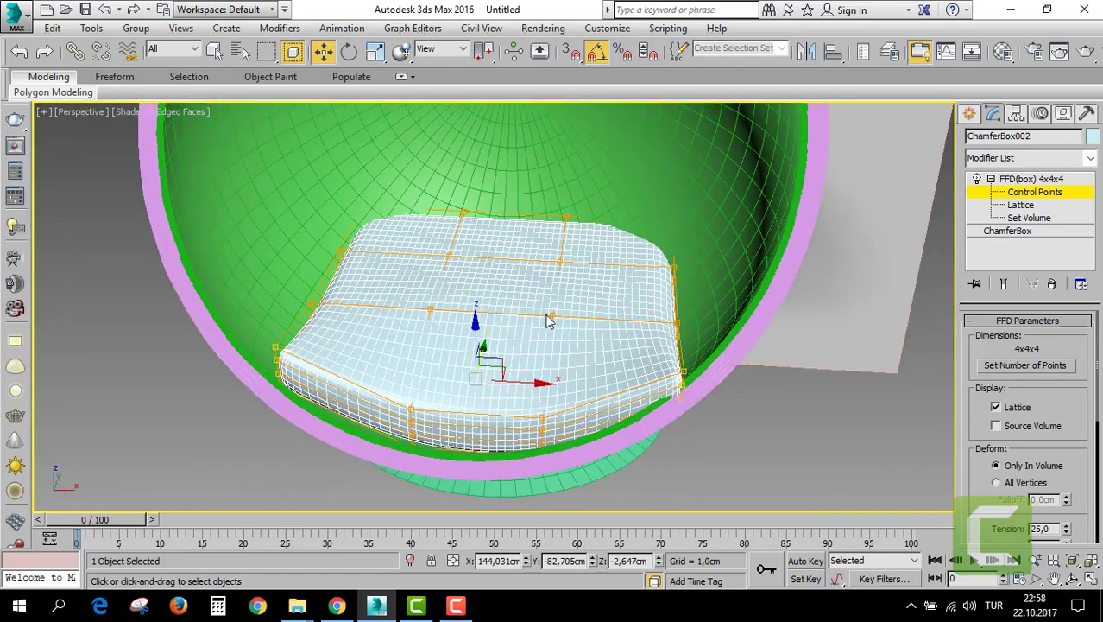
Push the back row of lattice points back along Y, then select the top-left points.
key("alt+w")
middle_click(315, 253)
key("alt+w")
middle_click_drag(393, 217, 402, 333)
scroll(401, 332, "down", 2)
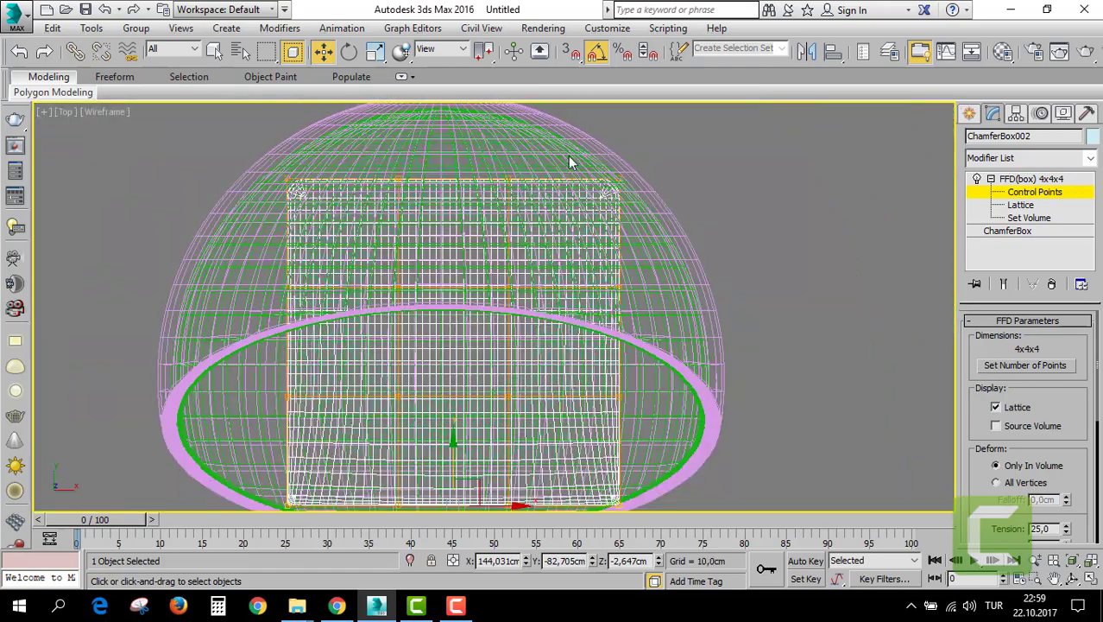
left_click_drag(654, 224, 655, 226)
key("alt+w")
middle_click(745, 437)
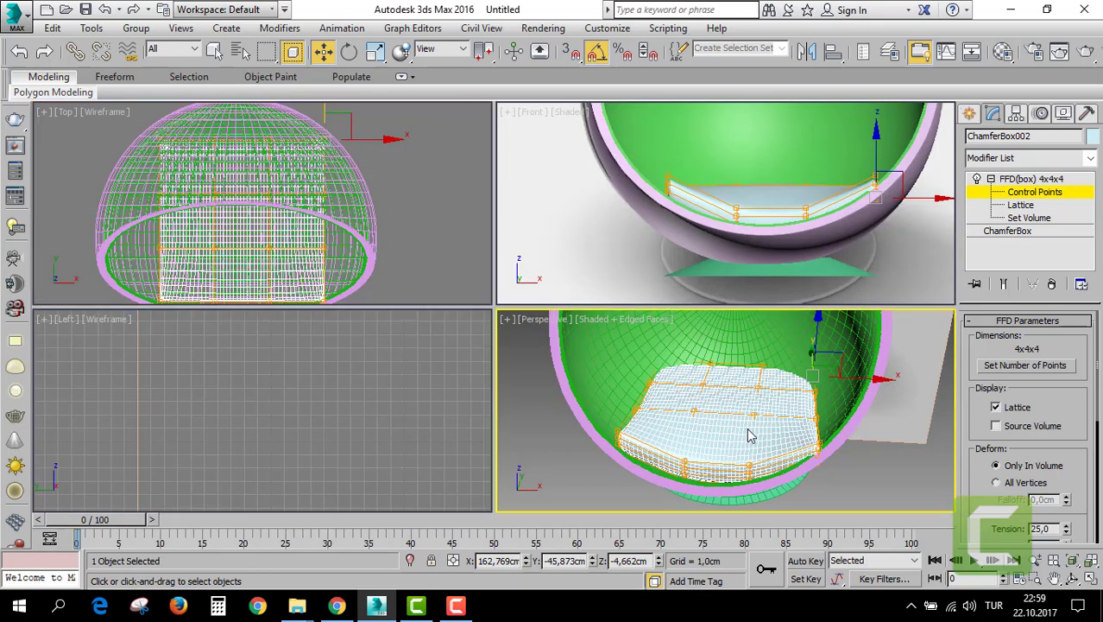
middle_click_drag(812, 370, 772, 411, "alt")
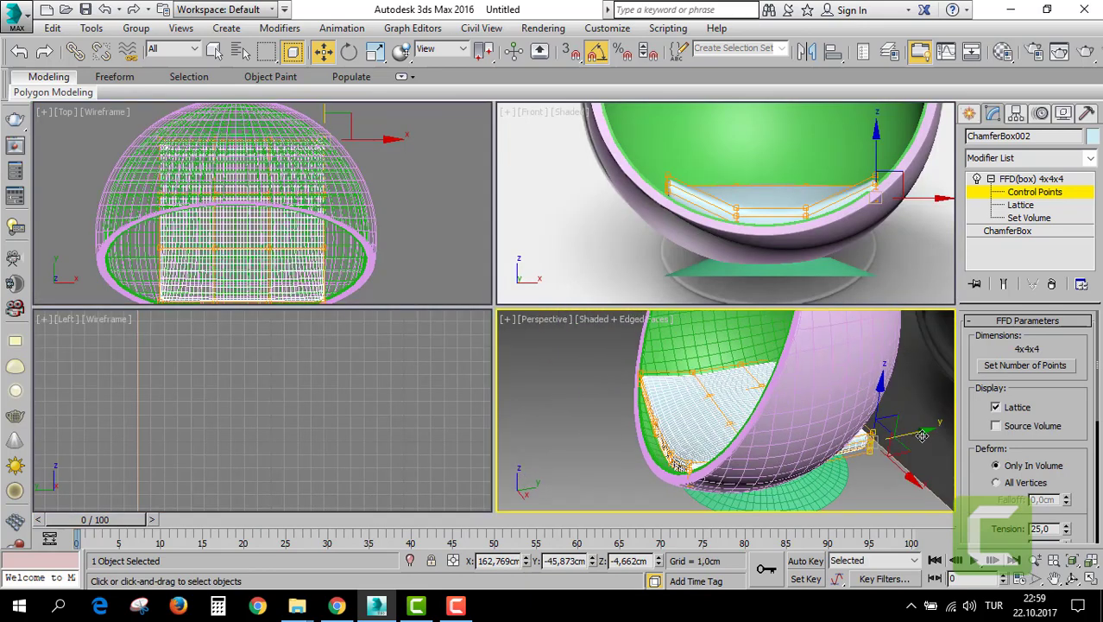
left_click_drag(922, 436, 890, 429)
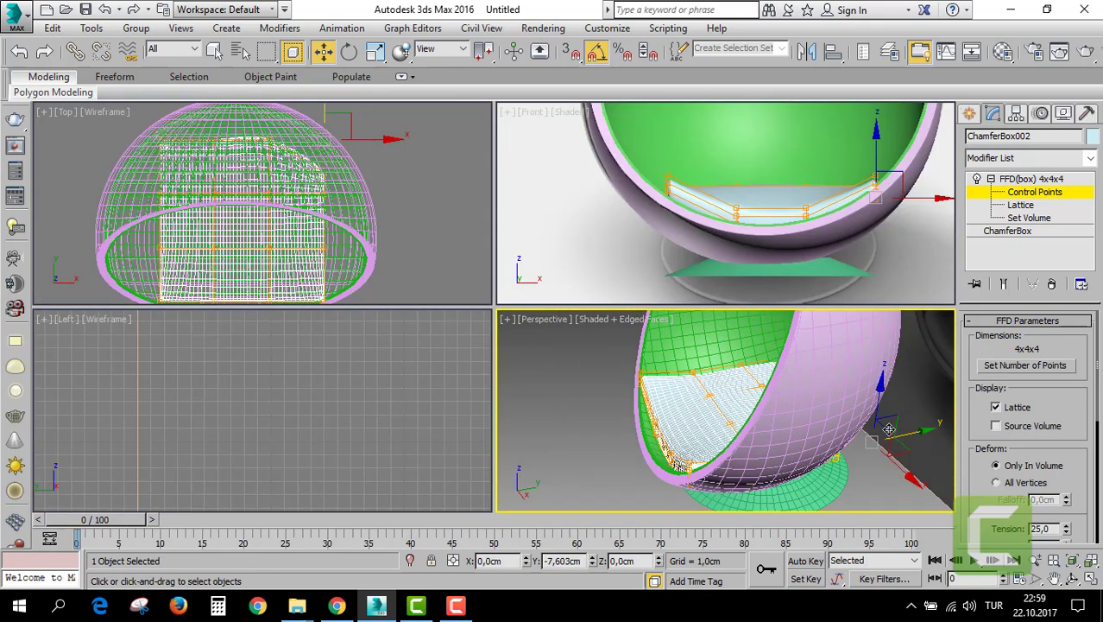
middle_click_drag(150, 132, 194, 153)
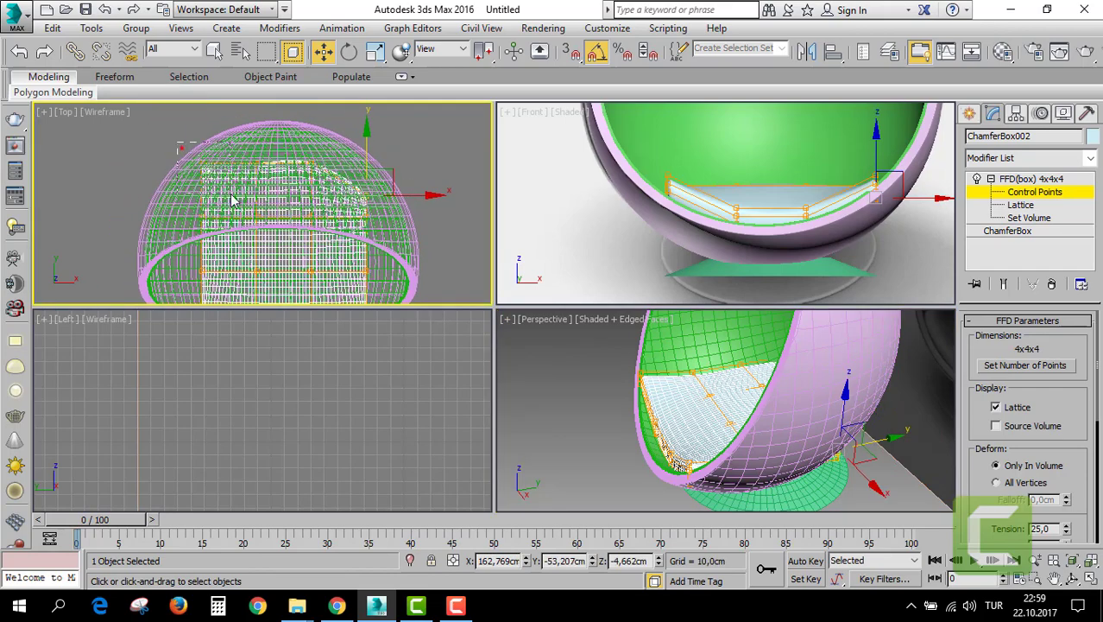
left_click_drag(232, 201, 229, 195)
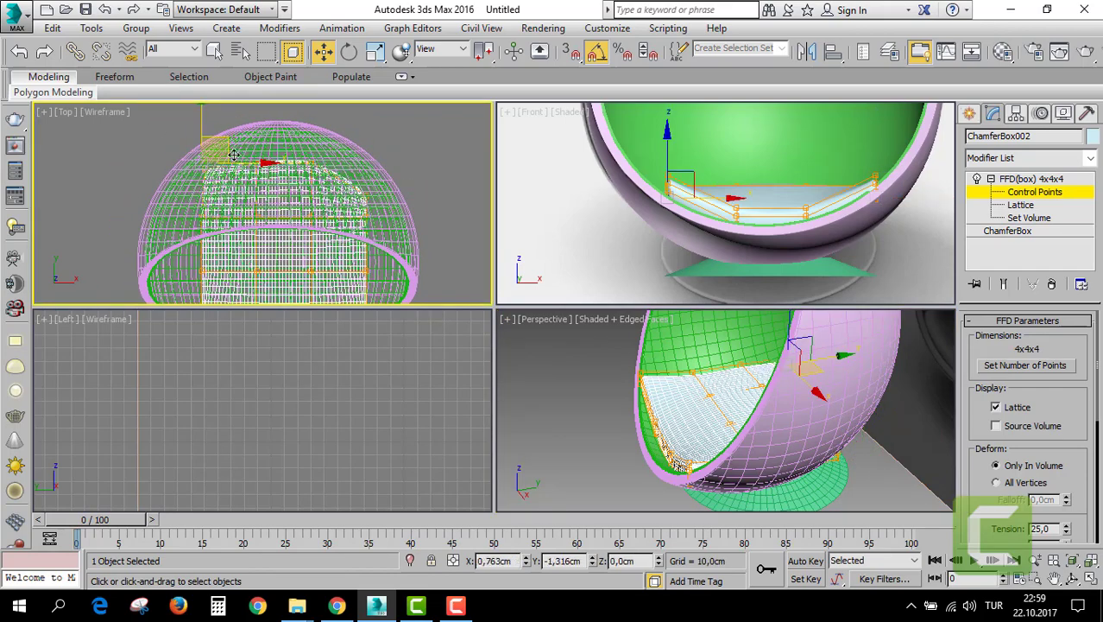
Select three top lattice points and lower them on Z to dip the cushion's top.
right_click(787, 462)
key("alt+w")
mouse_move(788, 462)
middle_mouse_down("alt")
mouse_move(712, 399)
mouse_move(760, 447)
mouse_move(815, 438)
mouse_move(553, 348)
middle_mouse_up("alt")
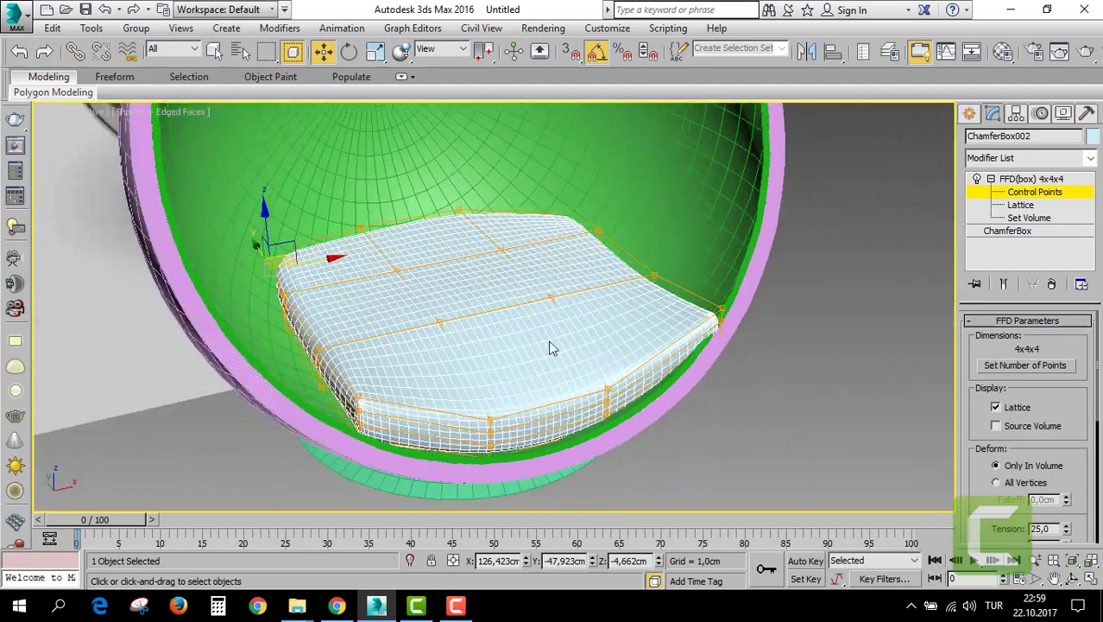
left_click(441, 320)
left_click(499, 283)
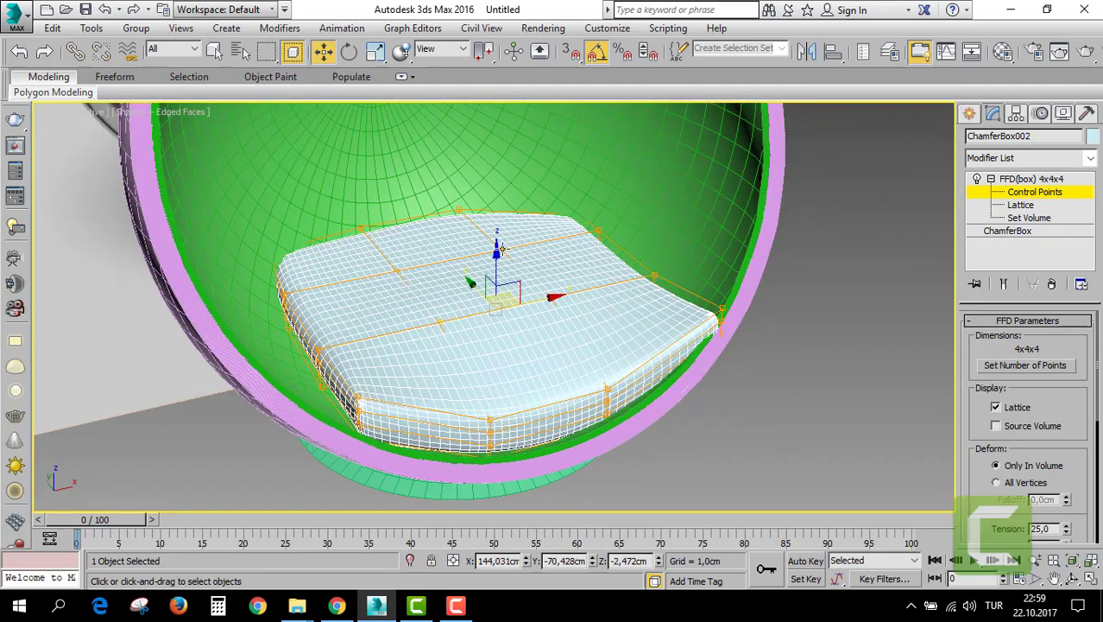
left_click(400, 270, "ctrl")
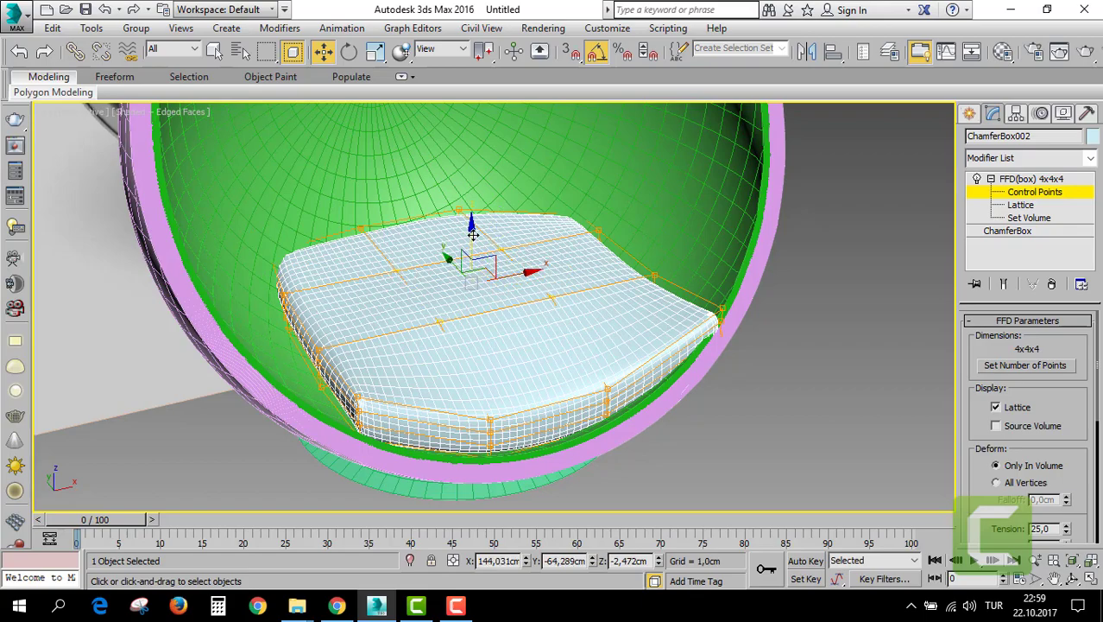
left_click_drag(473, 235, 476, 253)
Select the right-corner and front-middle lattice points and move them to reshape the front edge.
middle_click_drag(523, 322, 504, 320, "alt")
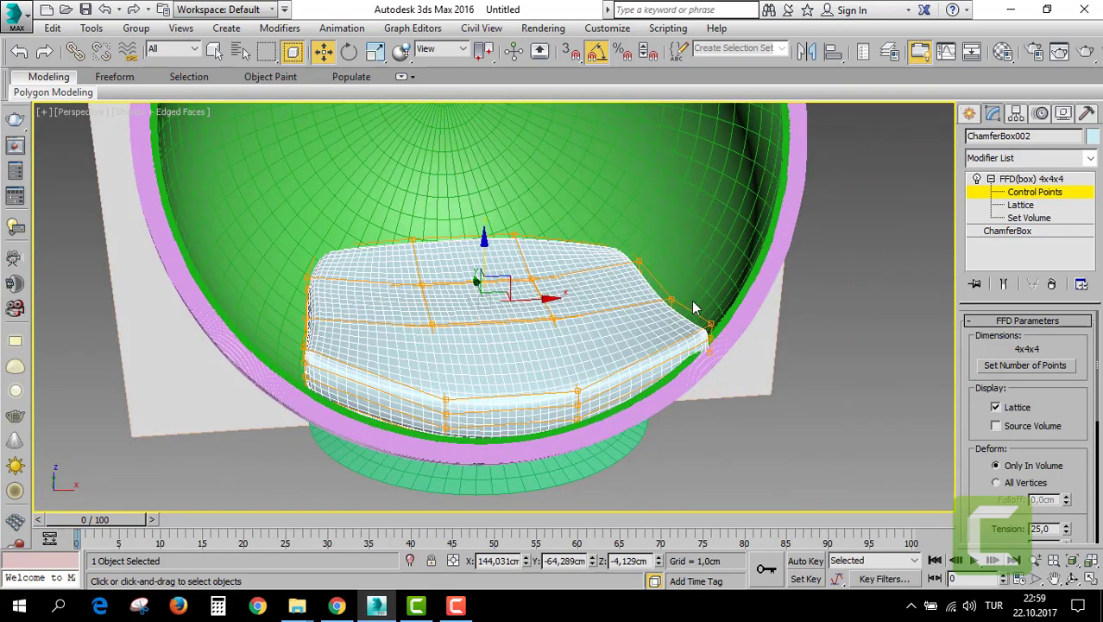
left_click_drag(724, 365, 707, 329)
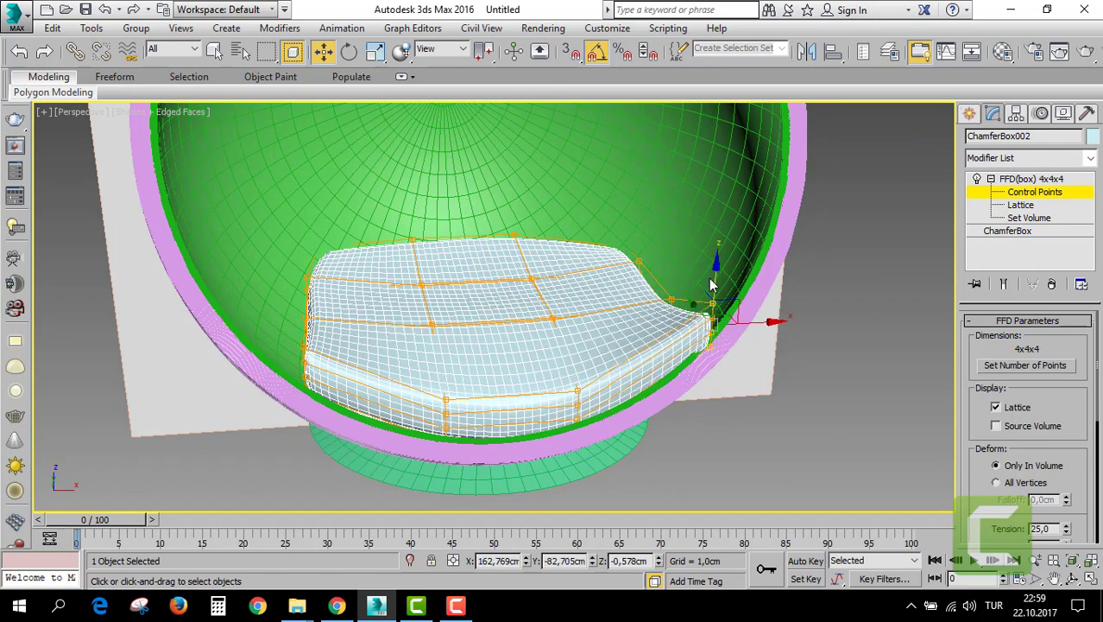
mouse_move(603, 466)
left_mouse_down()
mouse_move(620, 378)
mouse_move(637, 370)
left_mouse_up()
left_click_drag(474, 473, 474, 471)
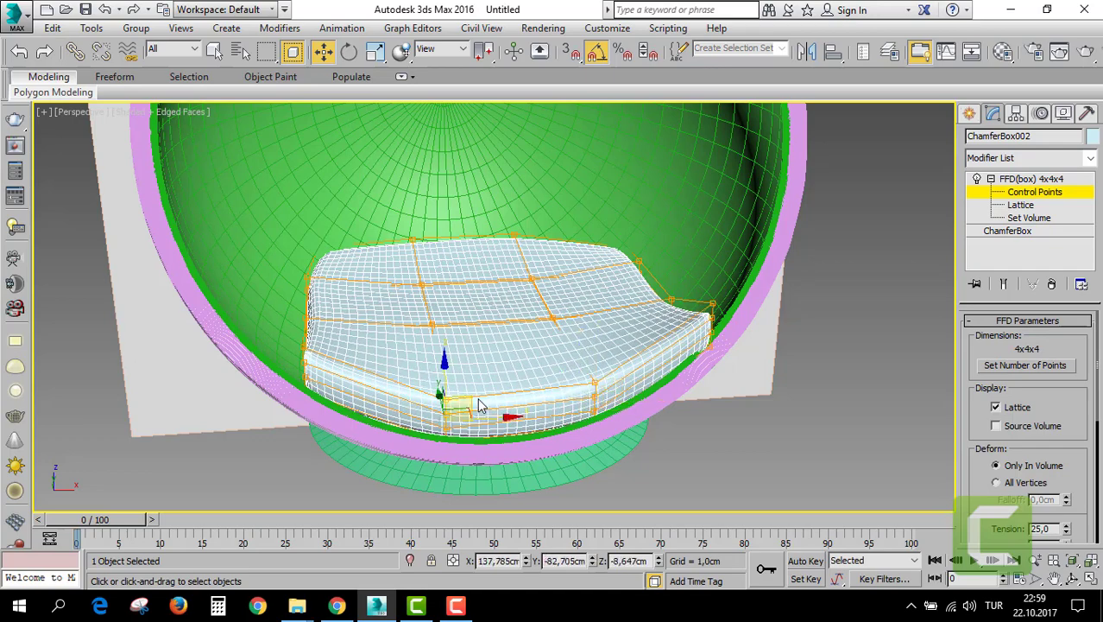
left_click_drag(443, 404, 417, 389)
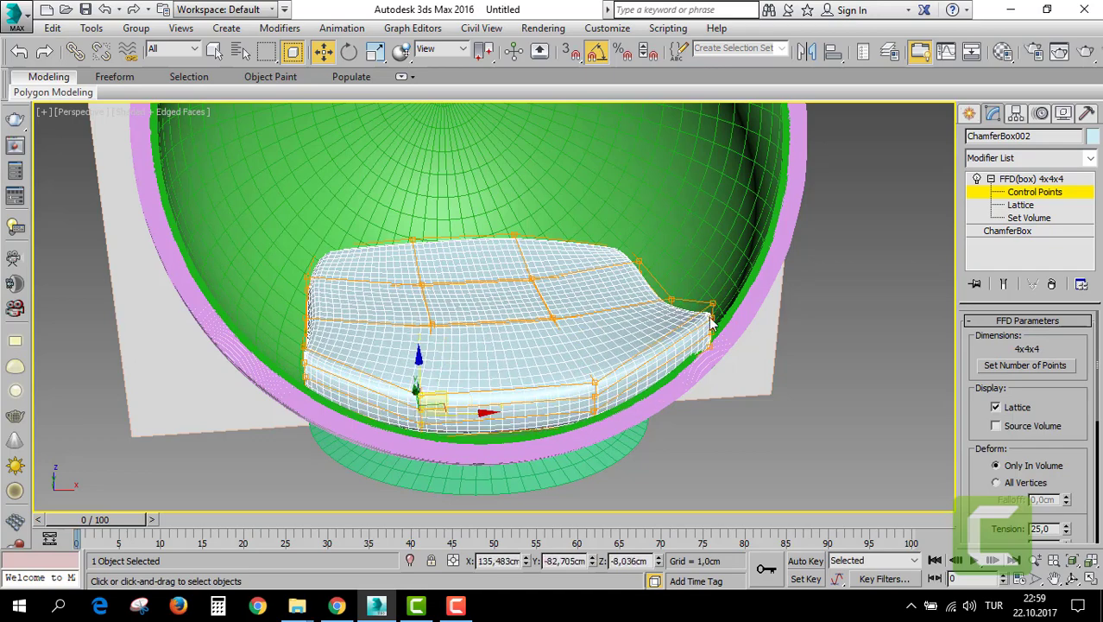
Leave and re-enter Control Points, then select the right-edge corner points.
left_click(1010, 197)
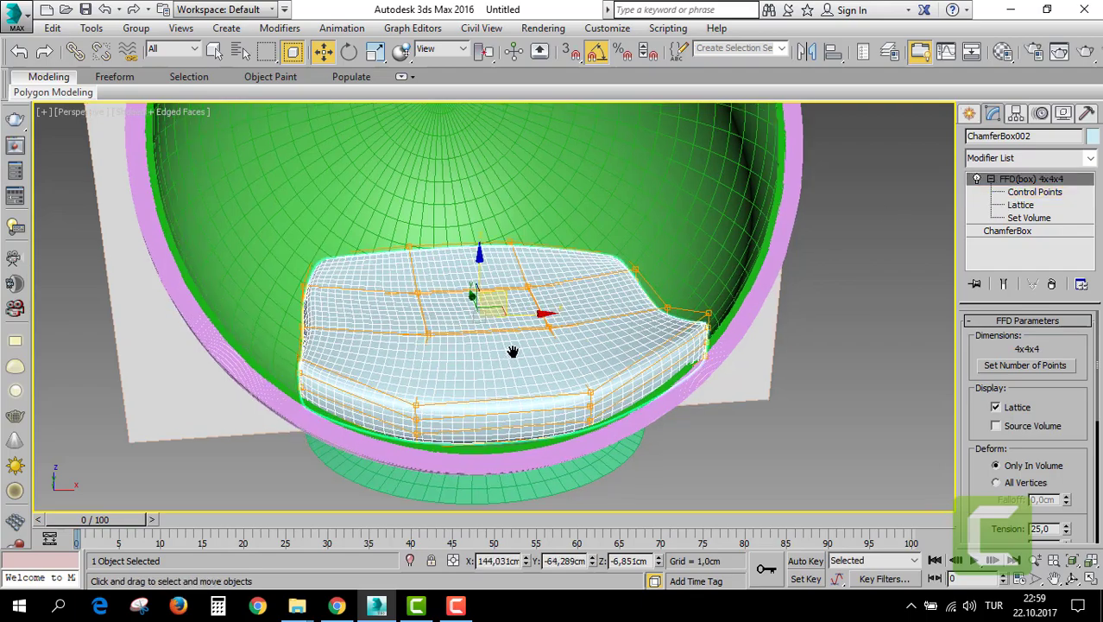
mouse_move(541, 370)
middle_mouse_down("alt")
mouse_move(558, 338)
mouse_move(543, 356)
mouse_move(523, 349)
middle_mouse_up("alt")
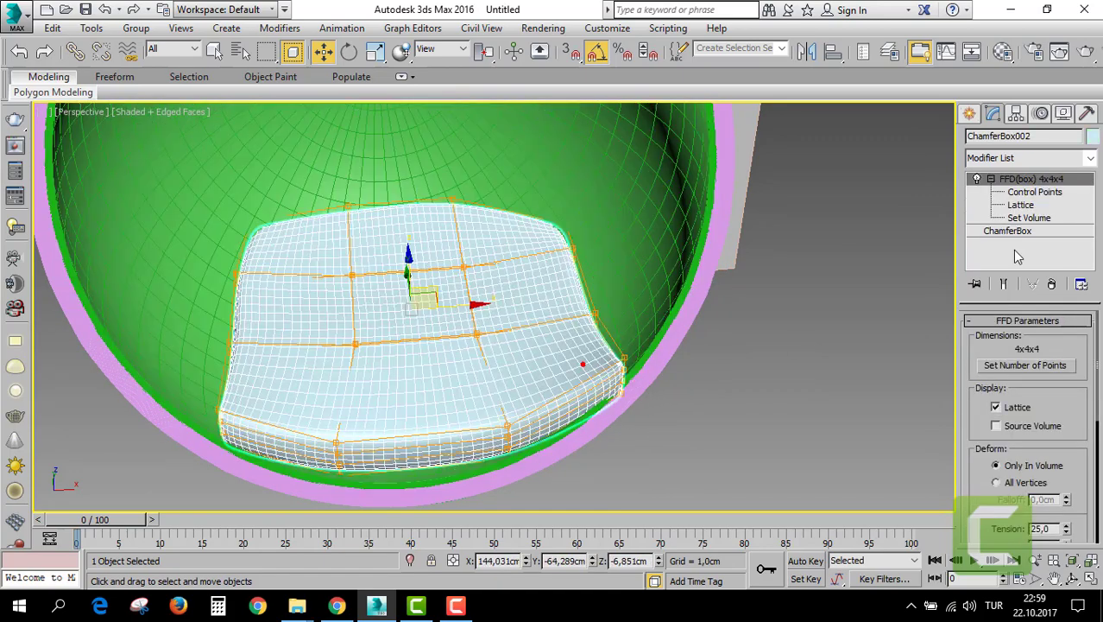
left_click(1034, 192)
left_click_drag(592, 350, 653, 423)
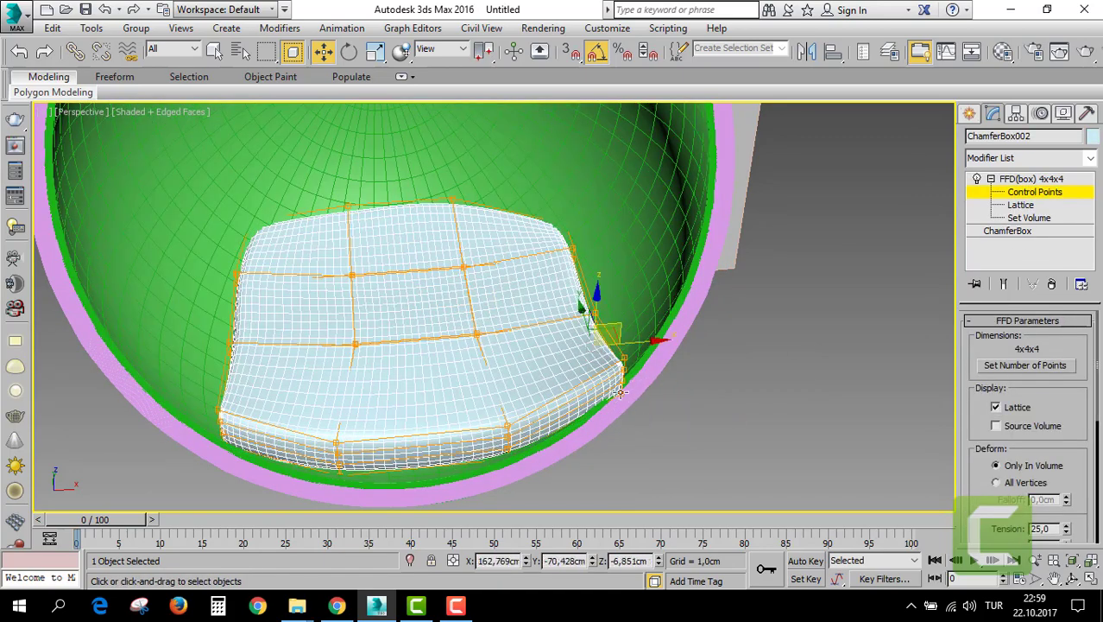
mouse_move(629, 367)
left_mouse_down()
mouse_move(615, 334)
mouse_move(629, 305)
left_mouse_up()
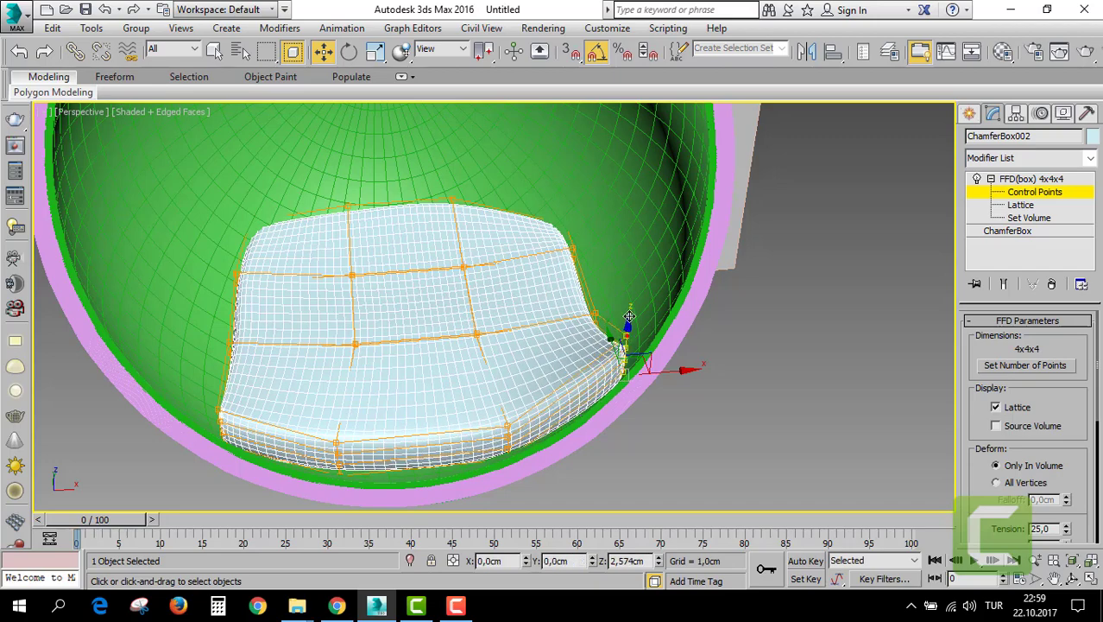
Add a Noise modifier above FFD(box) 4x4x4 with Fractal on and raise its Z strength.
left_click(1043, 191)
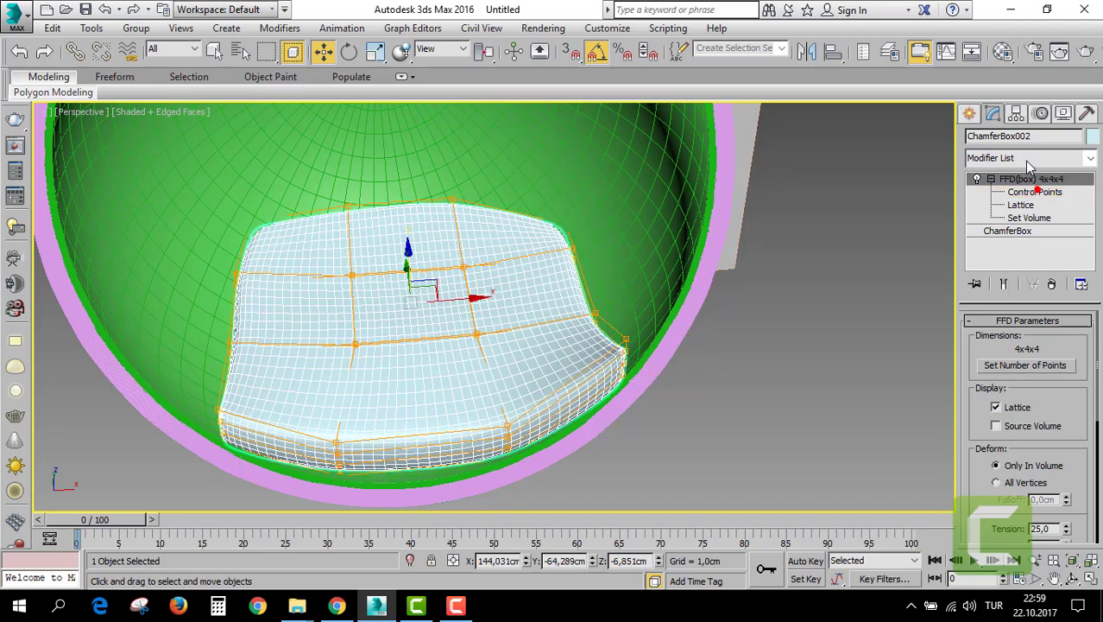
left_click(1028, 158)
key("n")
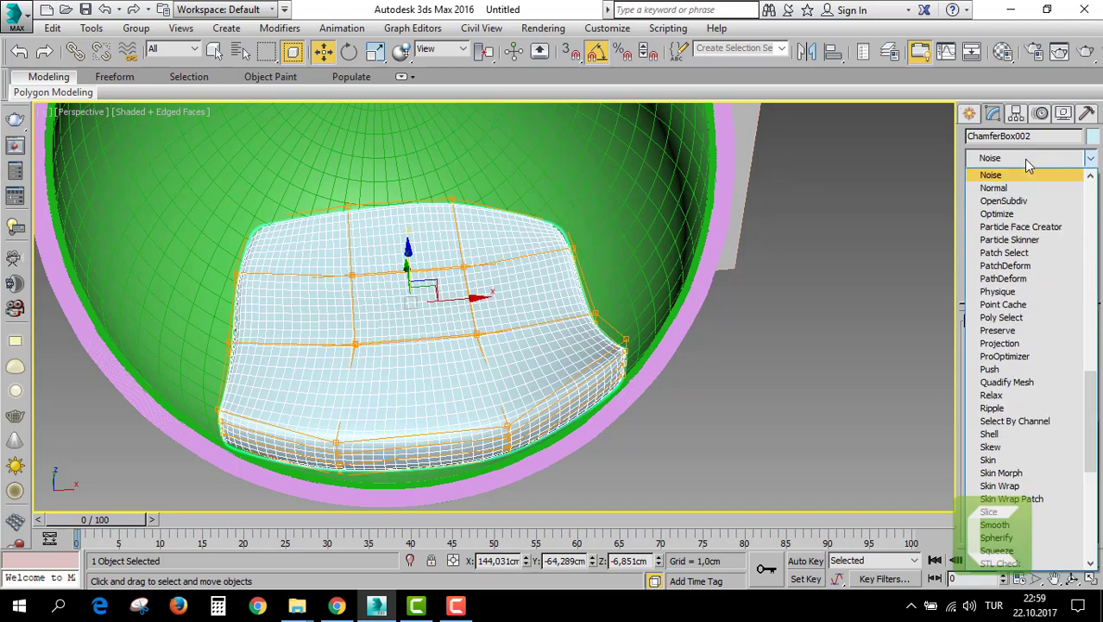
left_click(993, 177)
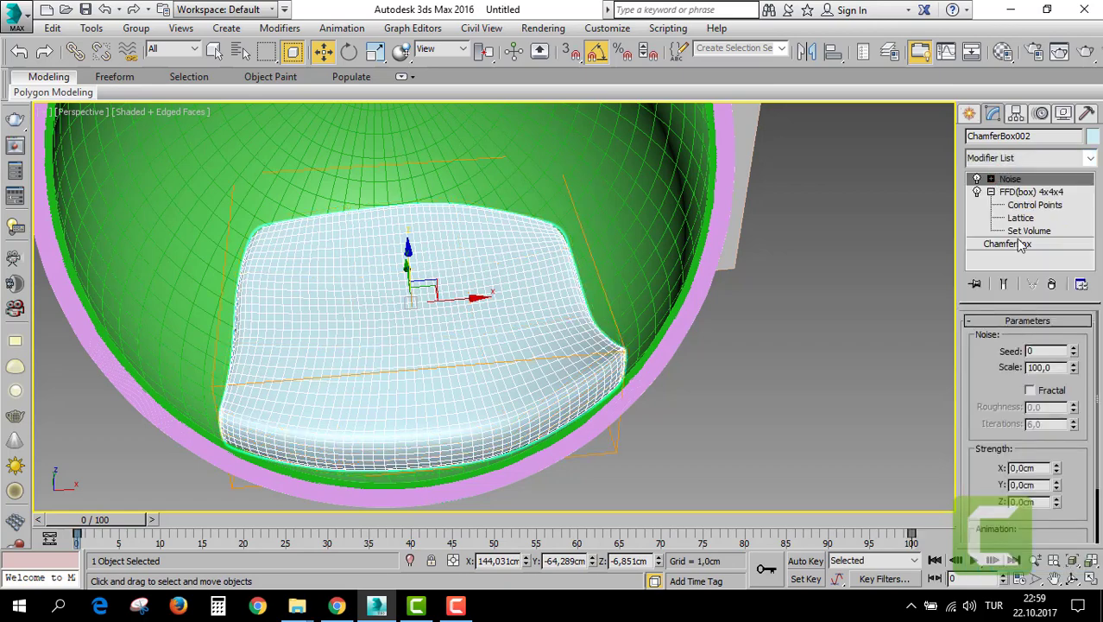
left_click(1027, 391)
scroll(1041, 415, "down", 2)
scroll(1059, 446, "down", 2)
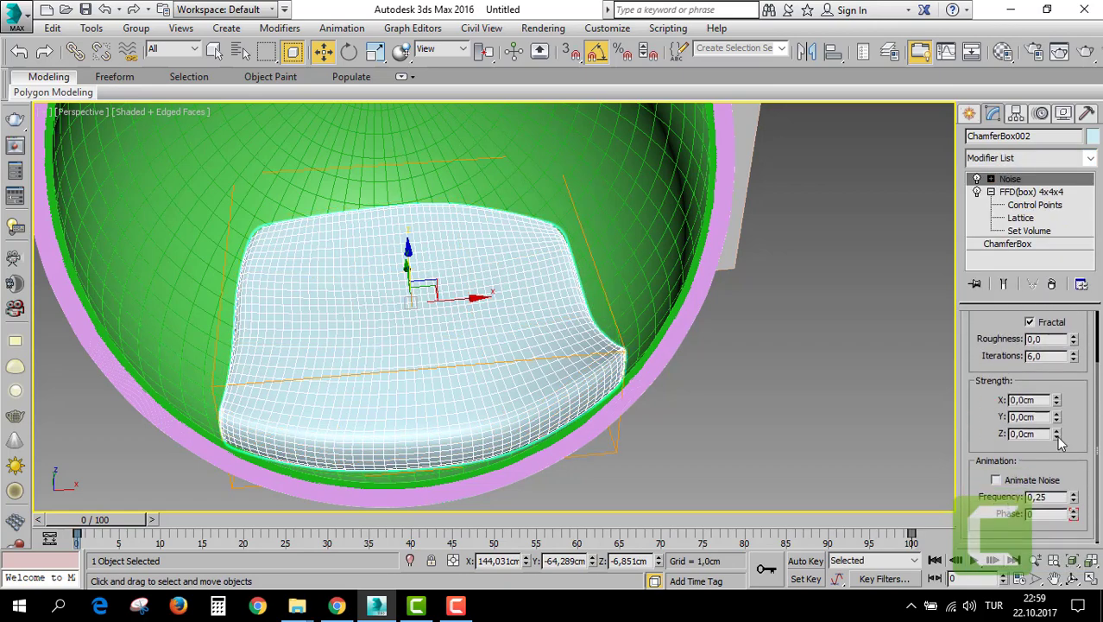
left_click_drag(1057, 436, 63, 563)
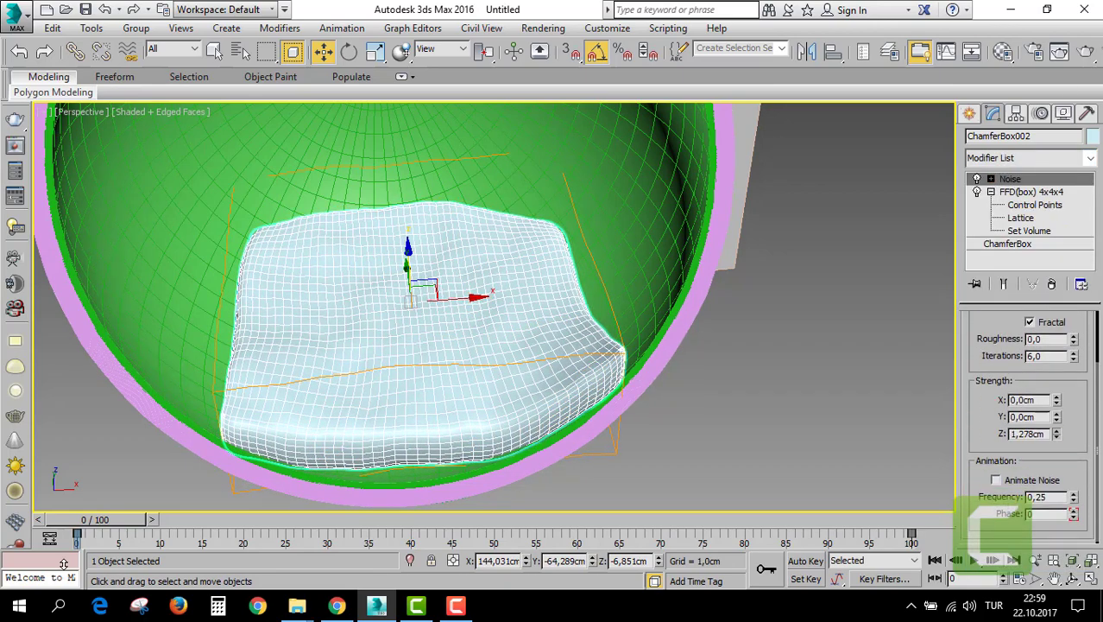
Hide edged-face wireframes and lower the Noise Z strength to 0.576 cm.
left_click(150, 117)
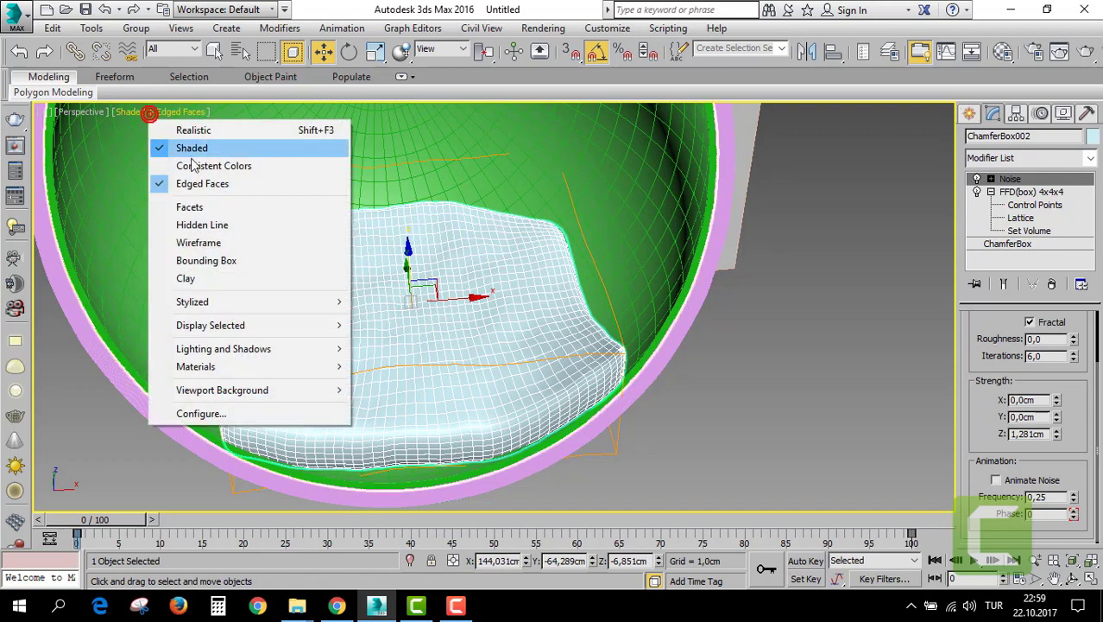
left_click(206, 180)
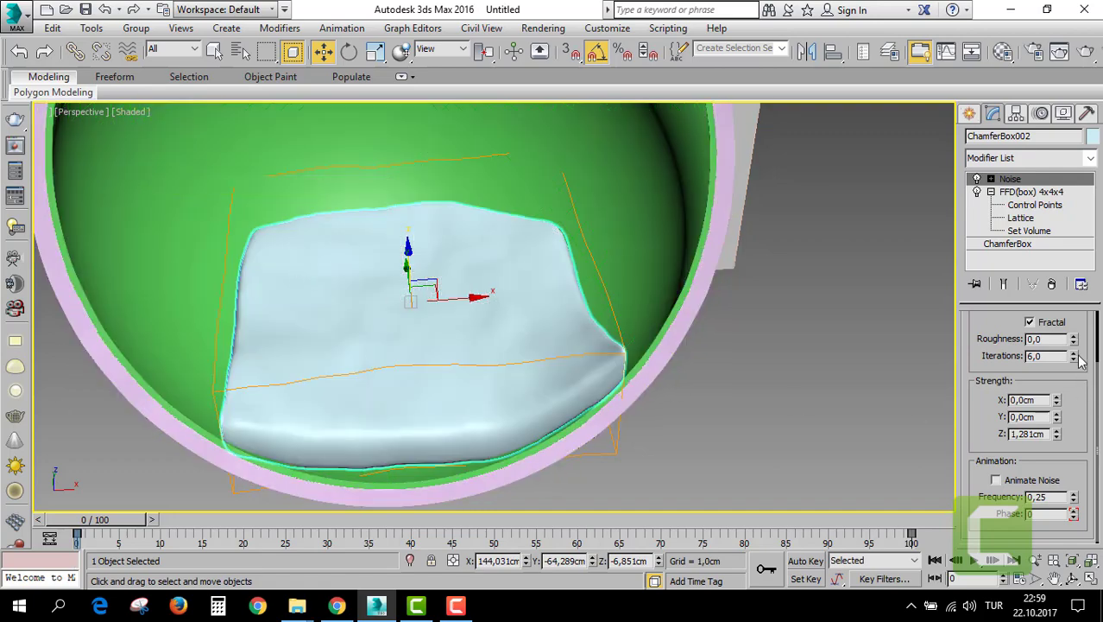
mouse_move(1057, 437)
left_mouse_down()
mouse_move(1055, 509)
mouse_move(1057, 480)
left_mouse_up()
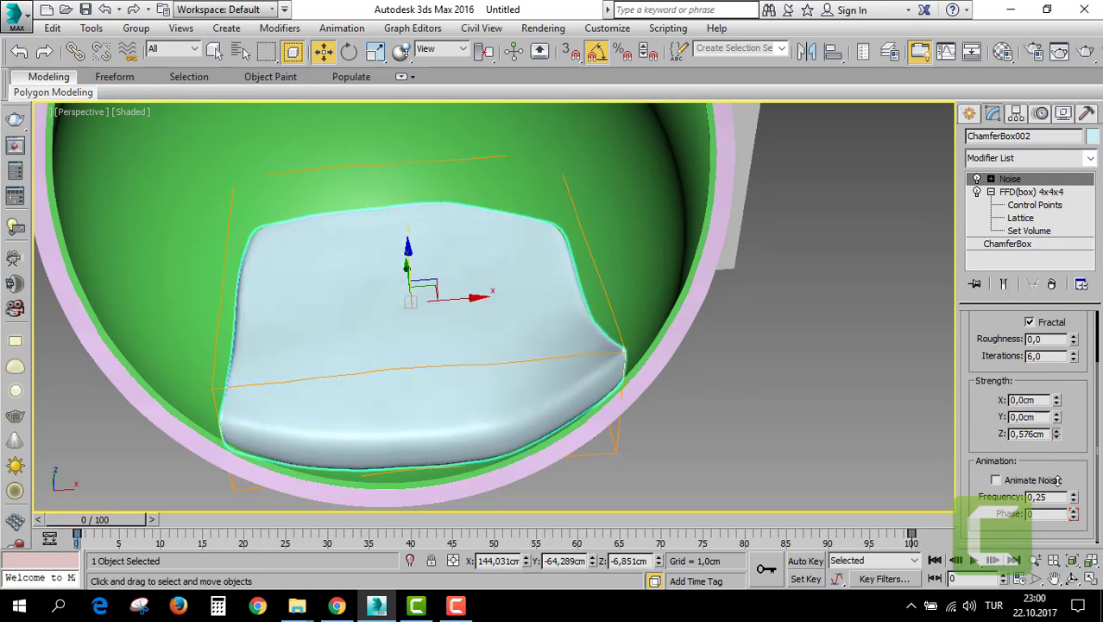
mouse_move(500, 278)
middle_mouse_down("alt")
mouse_move(581, 293)
mouse_move(525, 276)
mouse_move(611, 279)
middle_mouse_up("alt")
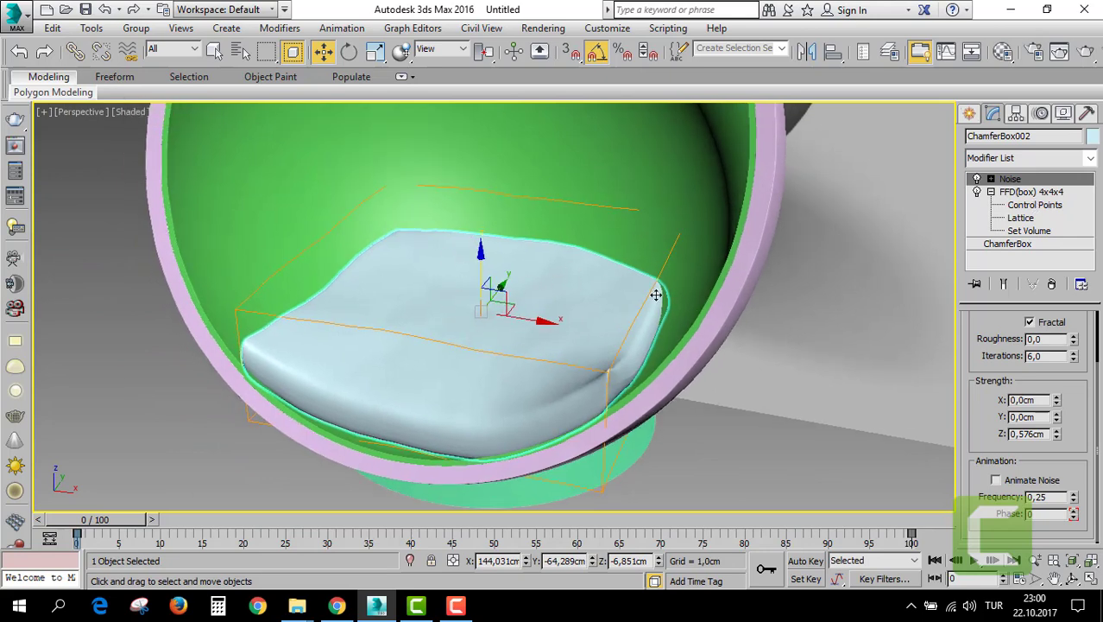
Hide every object except the cushion.
scroll(574, 279, "down", 5)
right_click(545, 307)
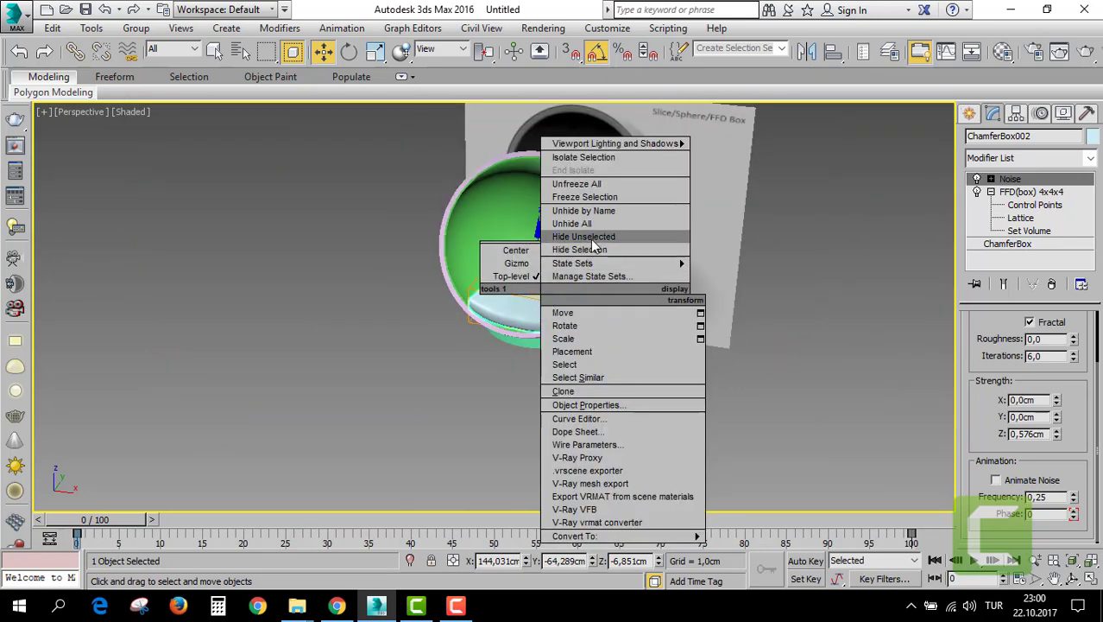
left_click(592, 240)
scroll(567, 257, "up", 5)
scroll(496, 297, "up", 3)
scroll(496, 297, "down", 3)
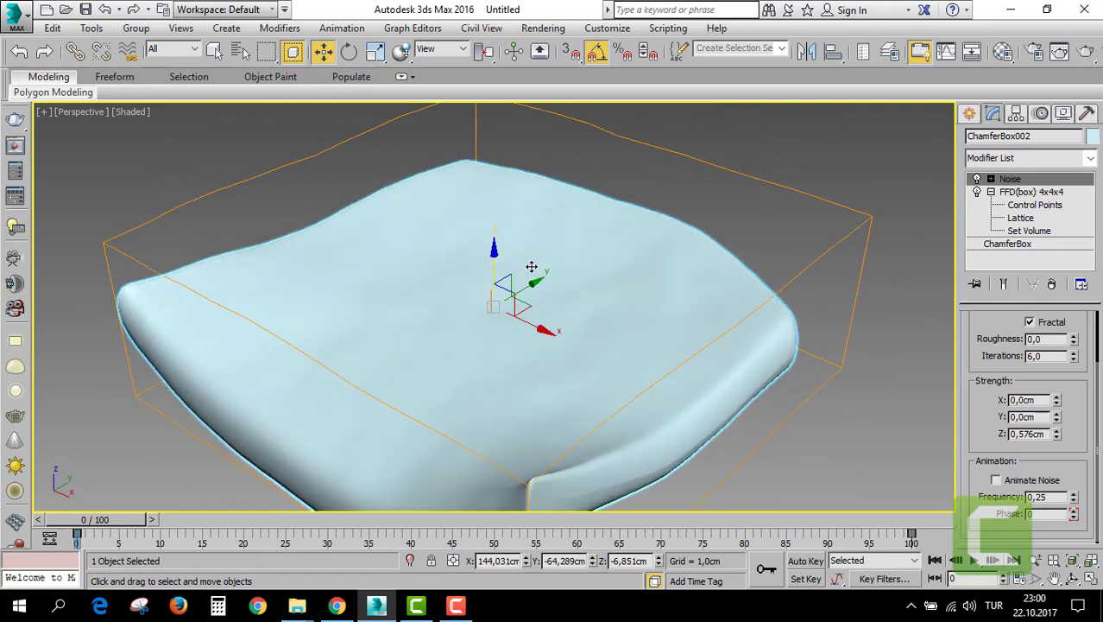
scroll(575, 288, "down", 2)
Add a Symmetry modifier mirroring the cushion across the Y axis.
left_click(1022, 159)
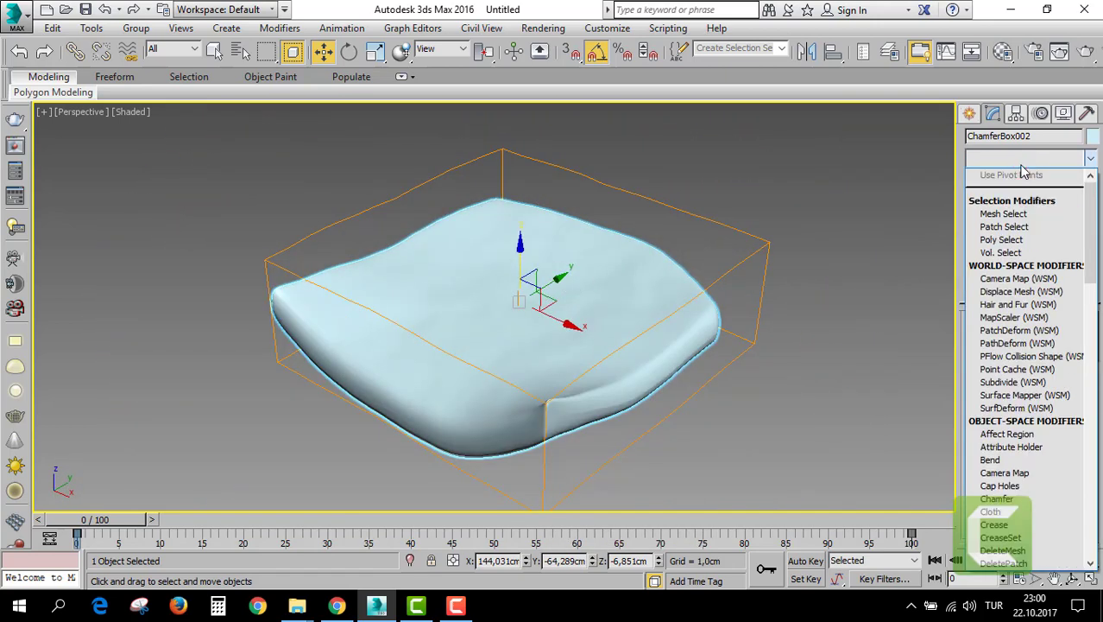
type("sy")
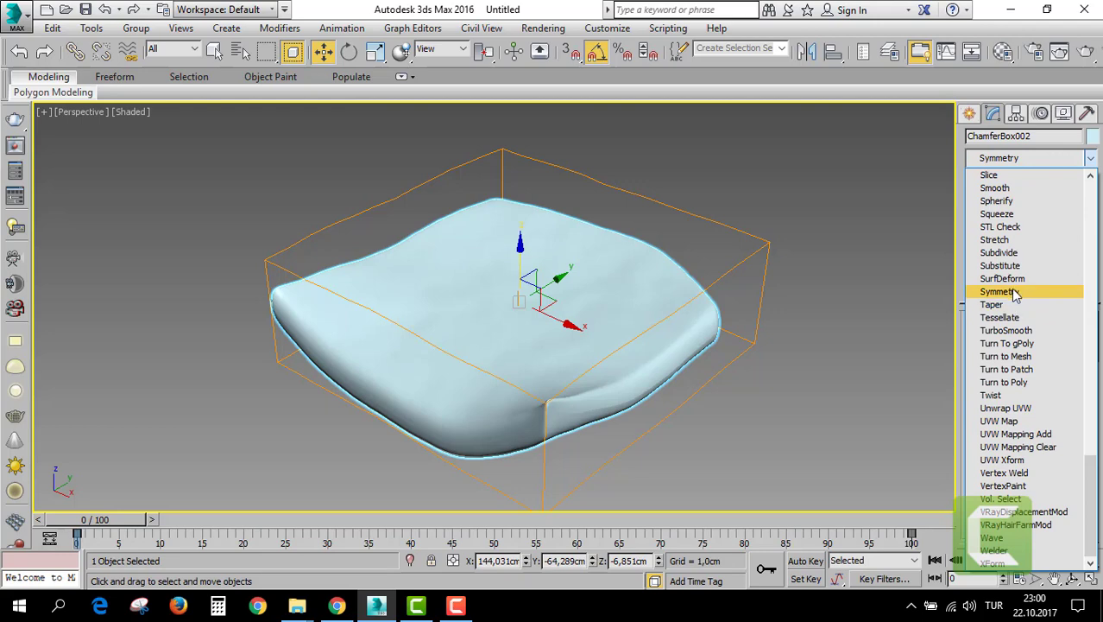
left_click(1010, 293)
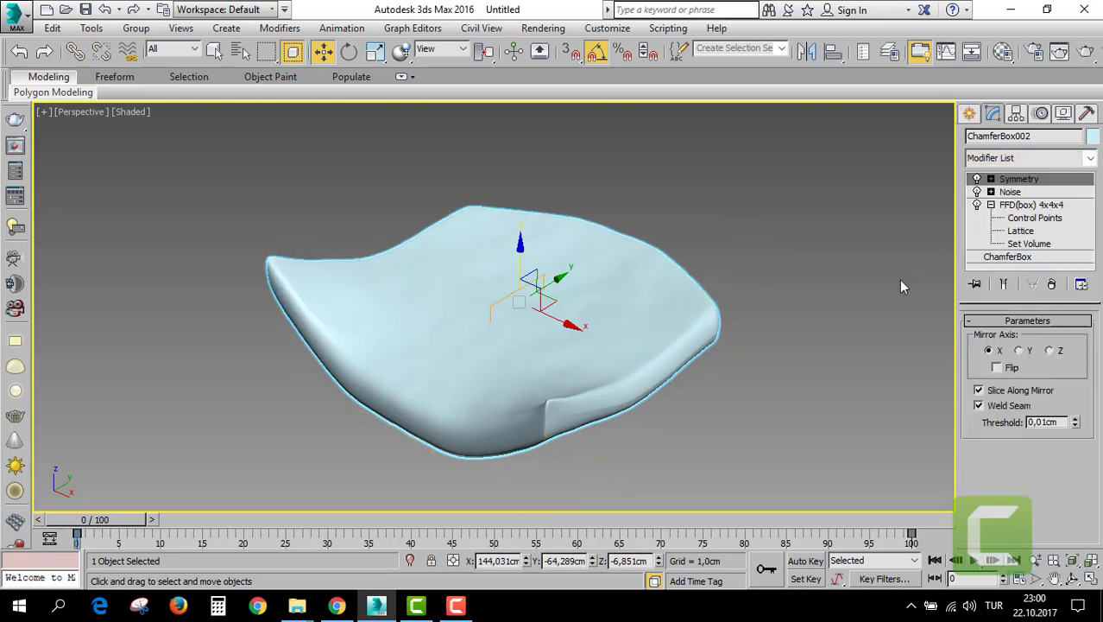
left_click(1022, 350)
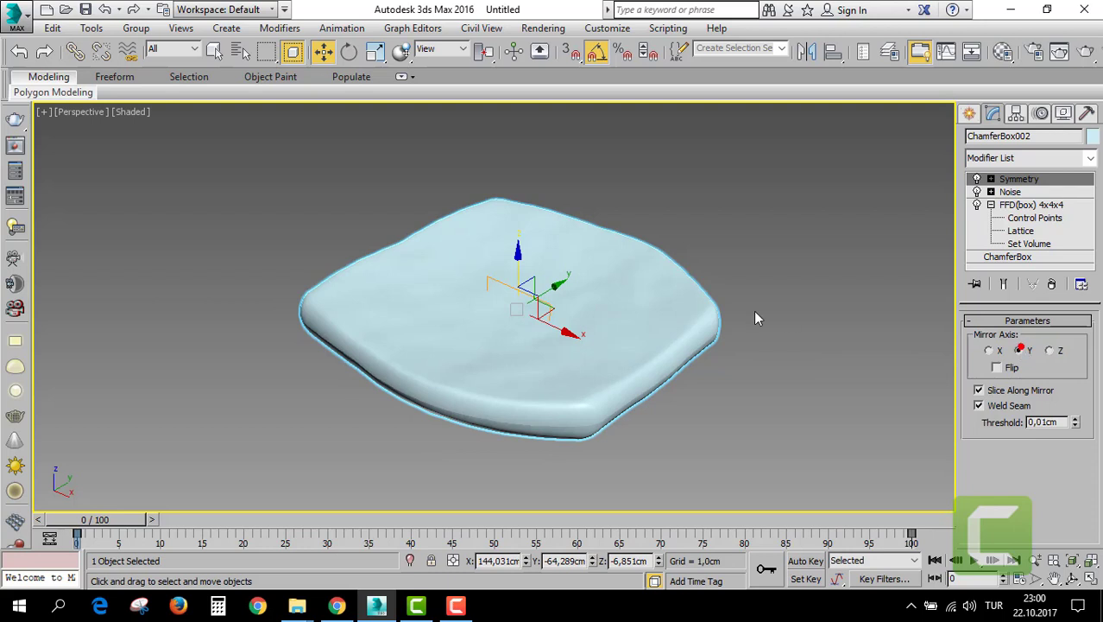
left_click(557, 286)
Move, flip and rotate the Symmetry mirror plane so the mirrored half stands up as a seat back.
left_click(991, 178)
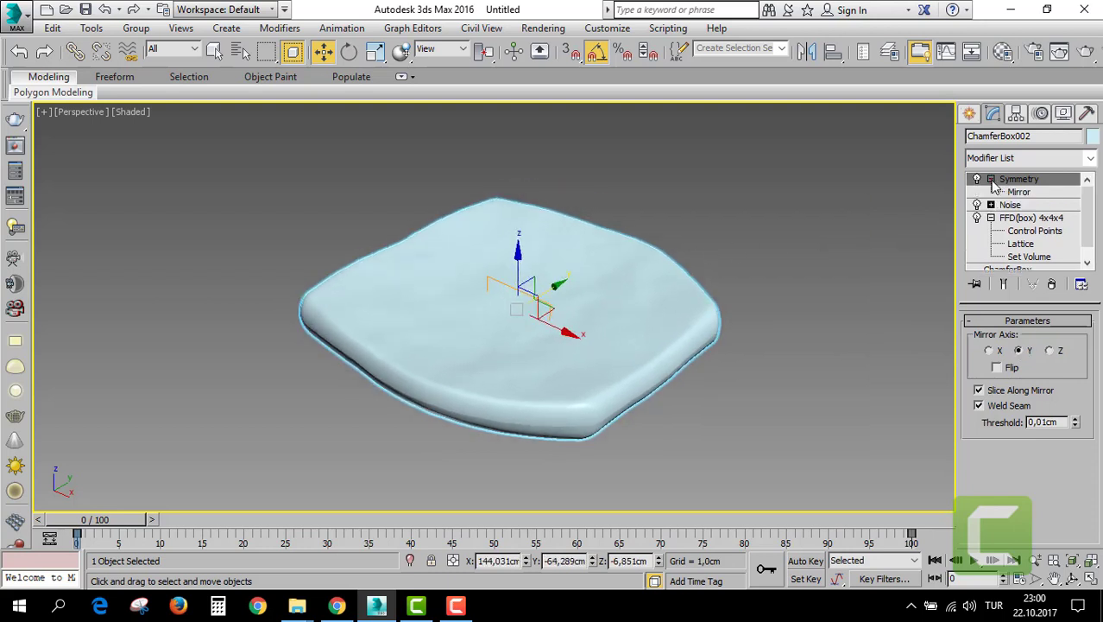
left_click(1019, 191)
left_click_drag(559, 299, 622, 255)
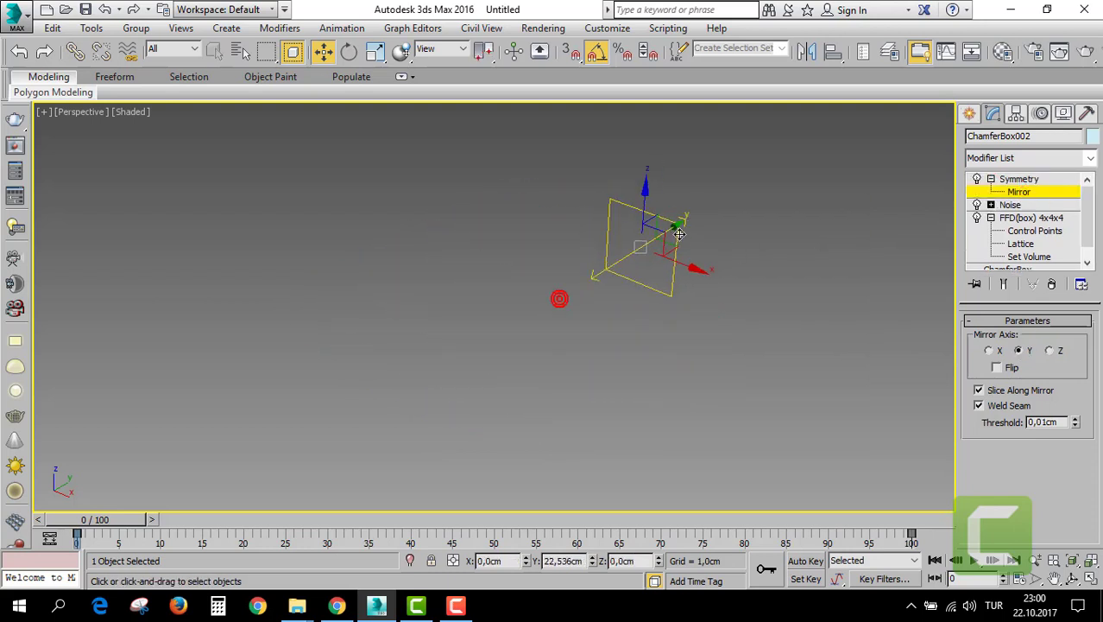
left_click(997, 367)
left_click_drag(614, 268, 660, 254)
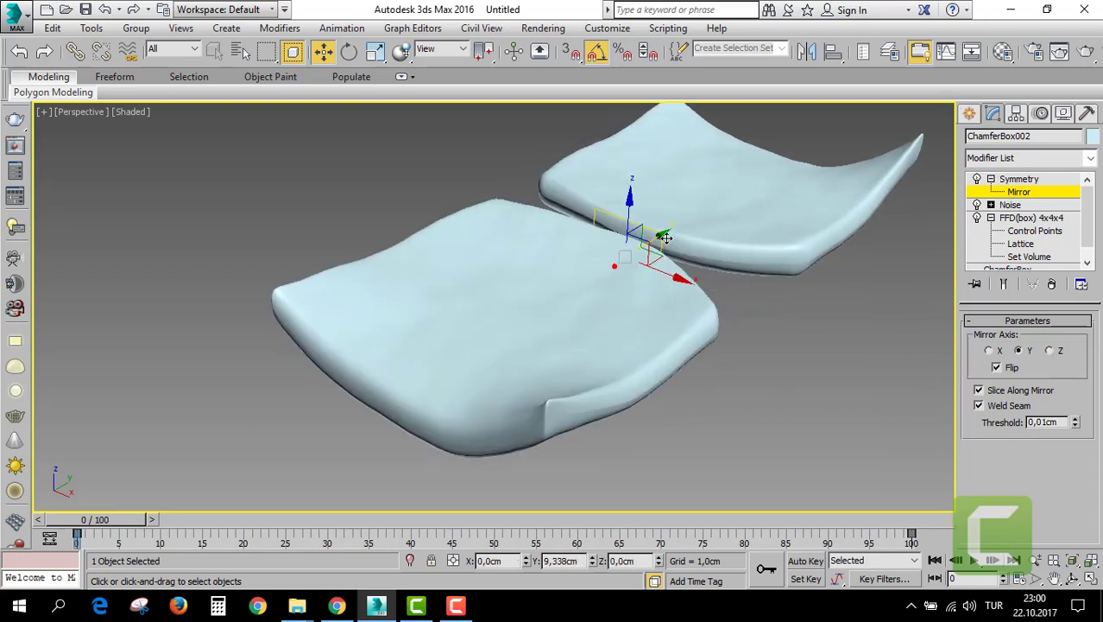
key("e")
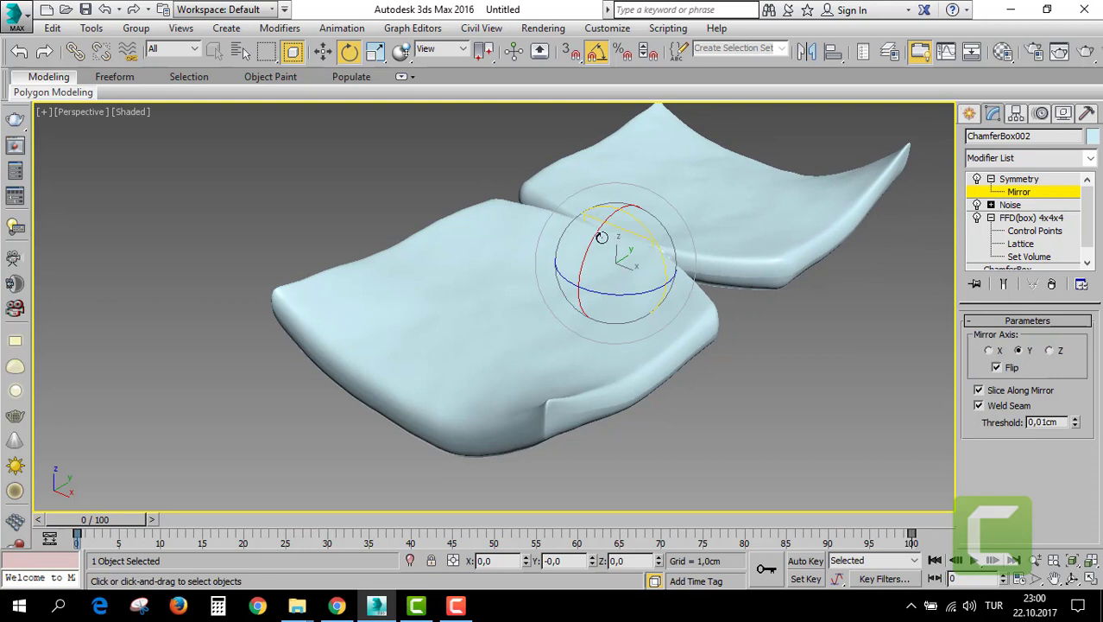
left_click_drag(602, 237, 581, 264)
key("w")
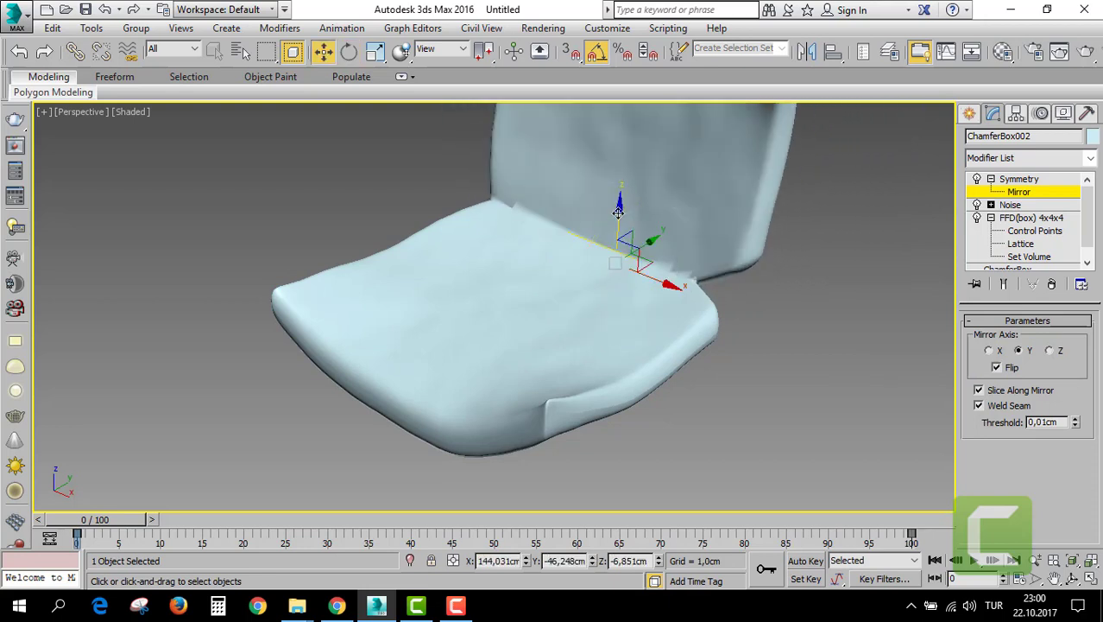
left_click_drag(618, 213, 606, 249)
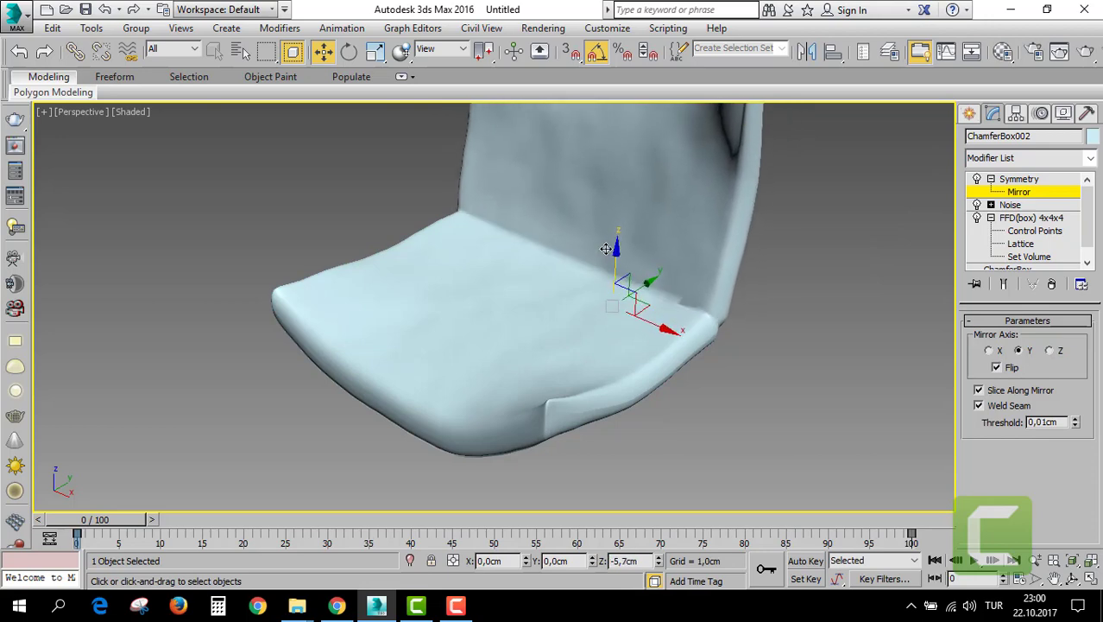
Unhide all scene objects and check the new seat inside the ball chair.
middle_click_drag(607, 249, 623, 200, "alt")
scroll(561, 229, "down", 3)
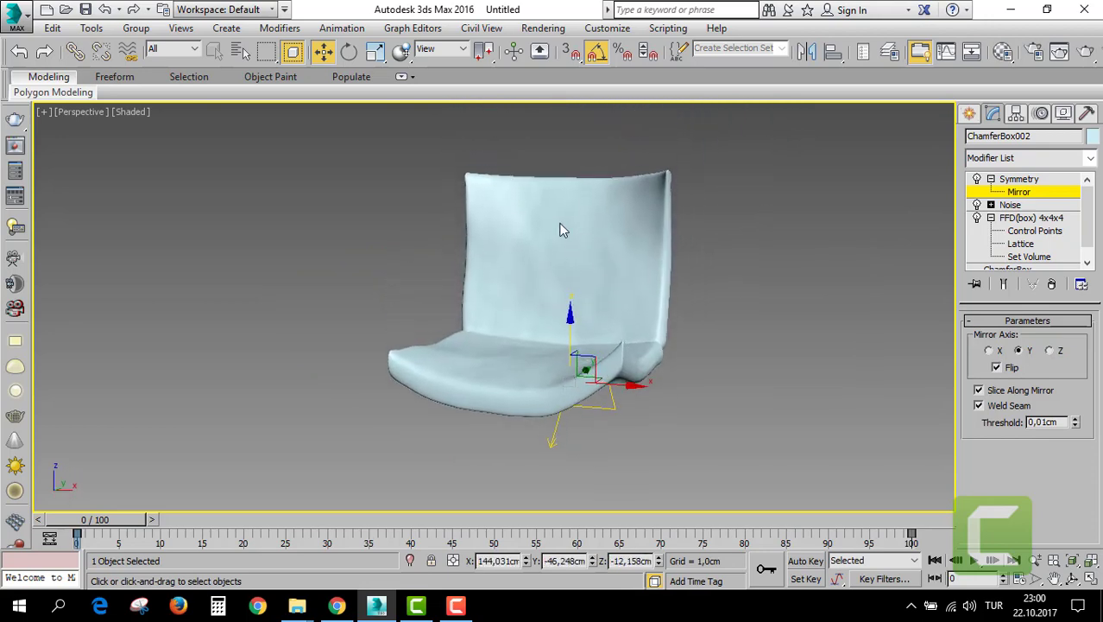
right_click(561, 230)
left_click(611, 167)
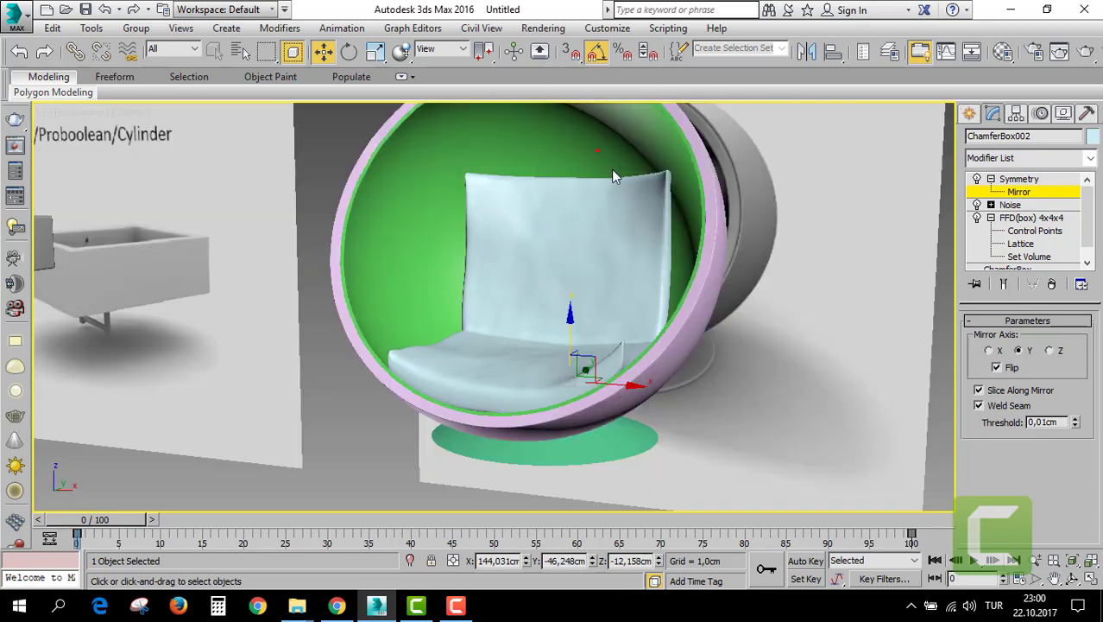
mouse_move(631, 270)
middle_mouse_down("alt")
mouse_move(650, 236)
mouse_move(589, 270)
mouse_move(628, 296)
mouse_move(573, 189)
middle_mouse_up("alt")
left_click(1019, 178)
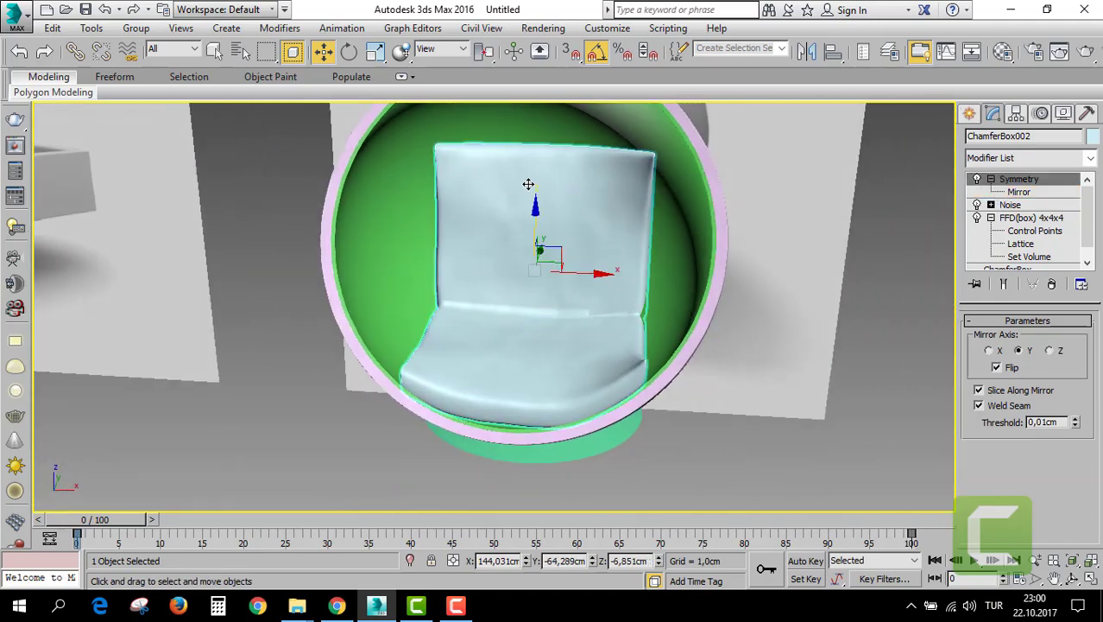
mouse_move(593, 247)
middle_mouse_down("alt")
mouse_move(605, 237)
mouse_move(591, 242)
mouse_move(601, 225)
mouse_move(590, 222)
mouse_move(591, 290)
middle_mouse_up("alt")
scroll(589, 221, "down", 5)
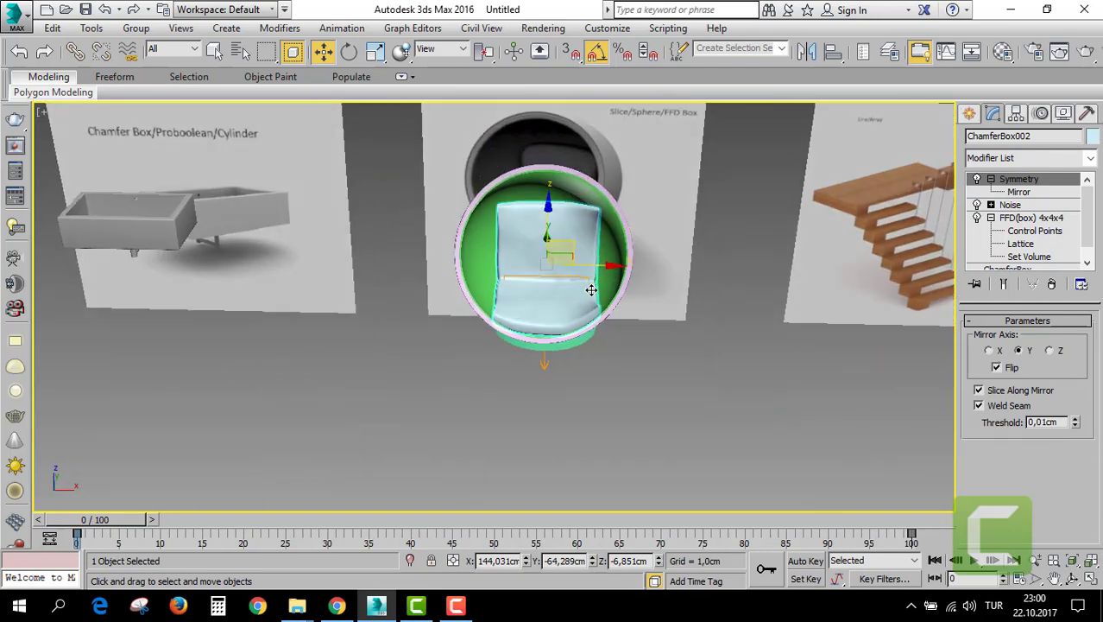
left_click(689, 363)
Select the four ball-chair parts in Top view and give them a new object colour.
middle_click_drag(722, 363, 491, 376, "alt")
key("alt+w")
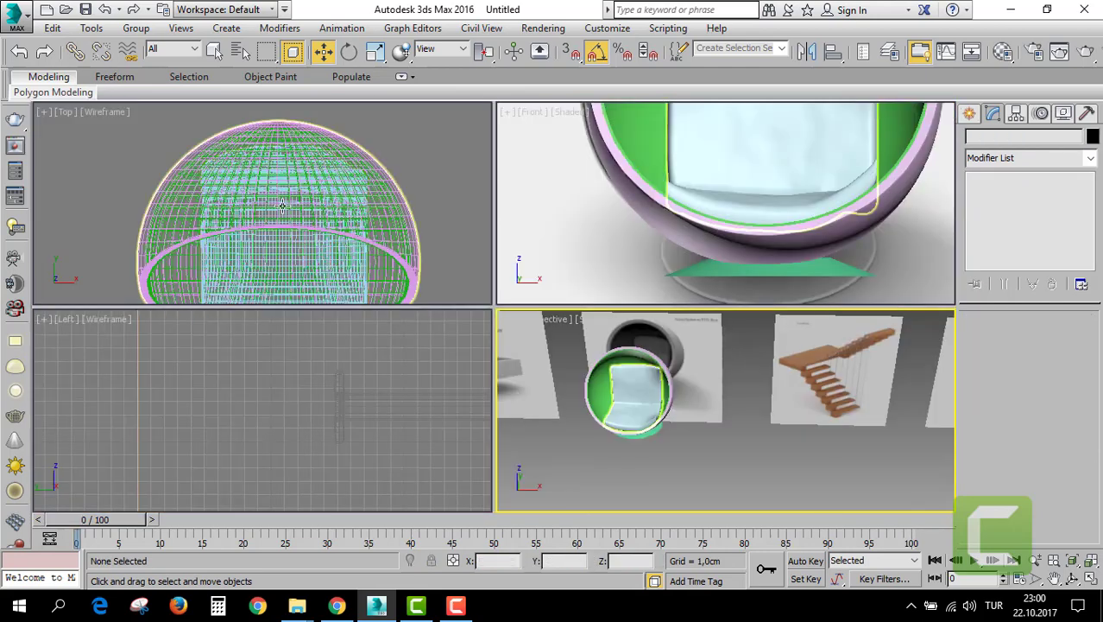
scroll(289, 220, "down", 10)
key("alt+w")
scroll(273, 337, "up", 3)
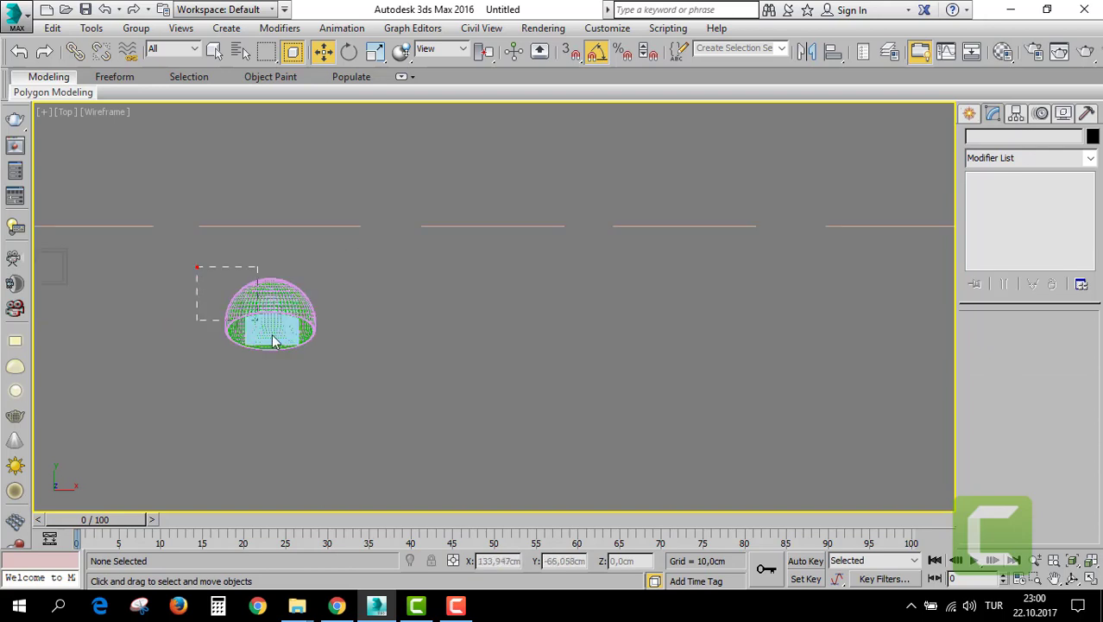
left_click_drag(273, 341, 277, 340)
left_click(1093, 139)
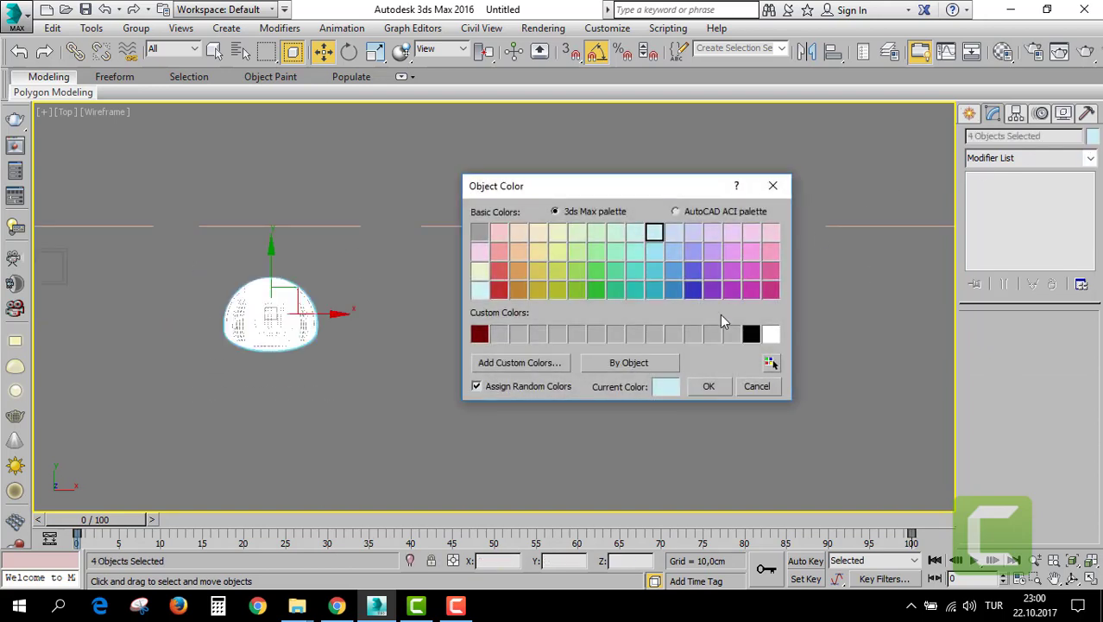
left_click(731, 333)
left_click(713, 382)
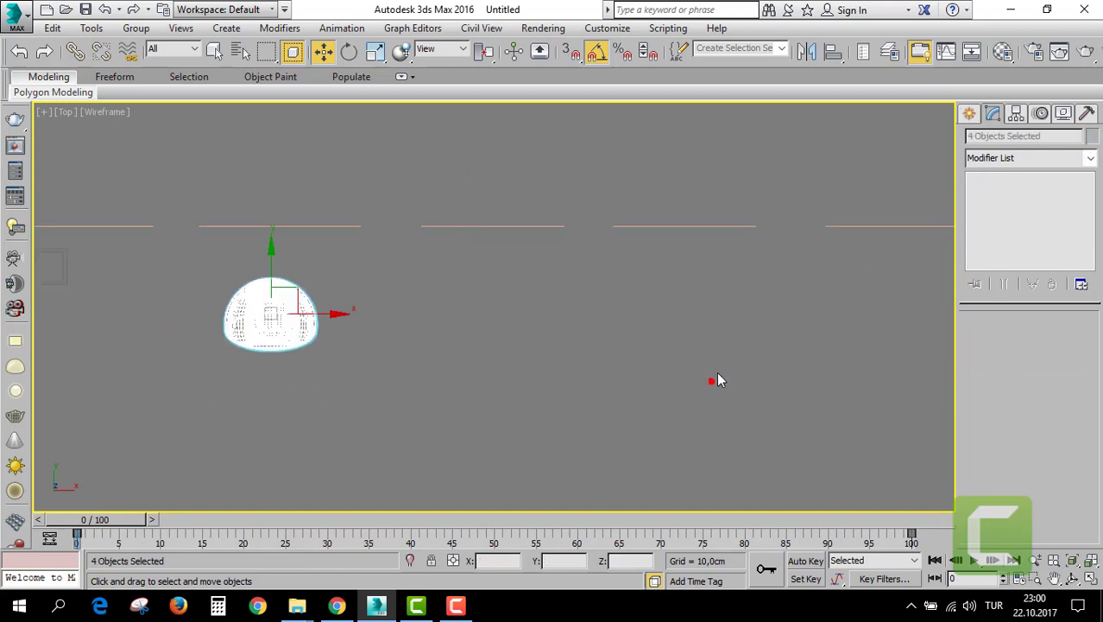
Group the four chair parts as Group001.
left_click(135, 28)
left_click(155, 44)
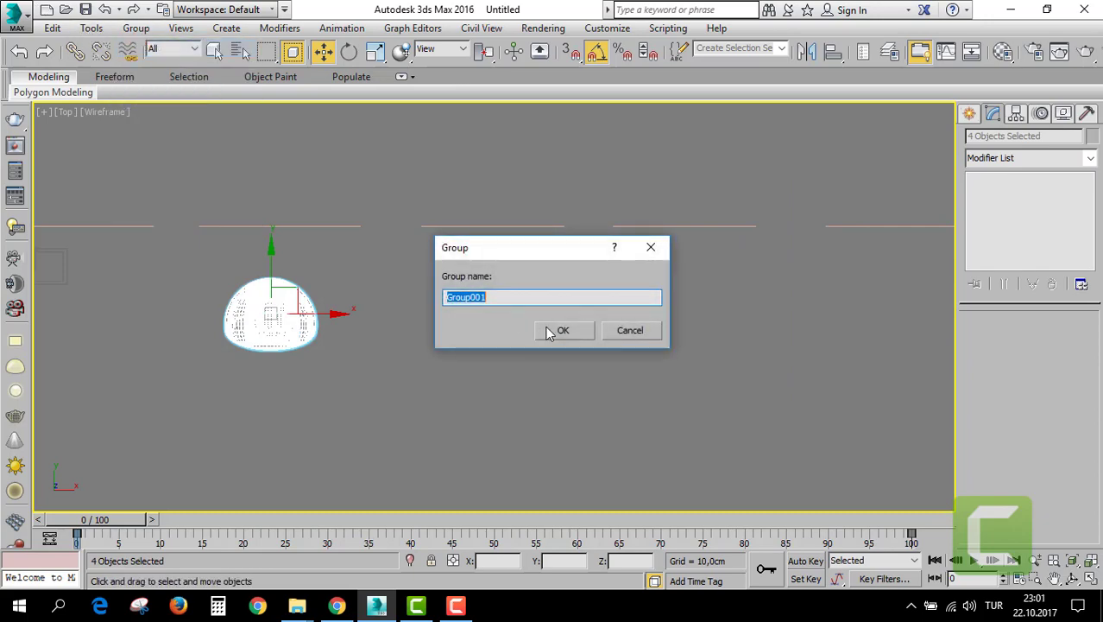
left_click(554, 327)
key("alt+w")
scroll(622, 352, "up", 3)
key("alt+w")
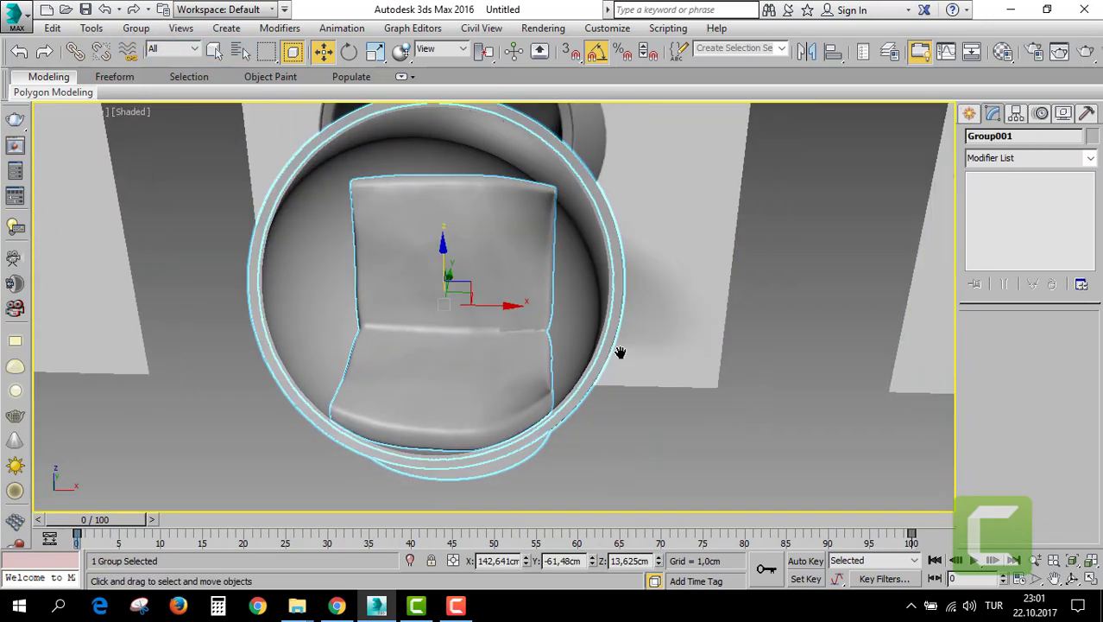
left_click(612, 371)
Pan the Perspective view to the staircase reference plane and select it.
scroll(571, 343, "down", 2)
scroll(567, 347, "down", 2)
scroll(505, 393, "down", 2)
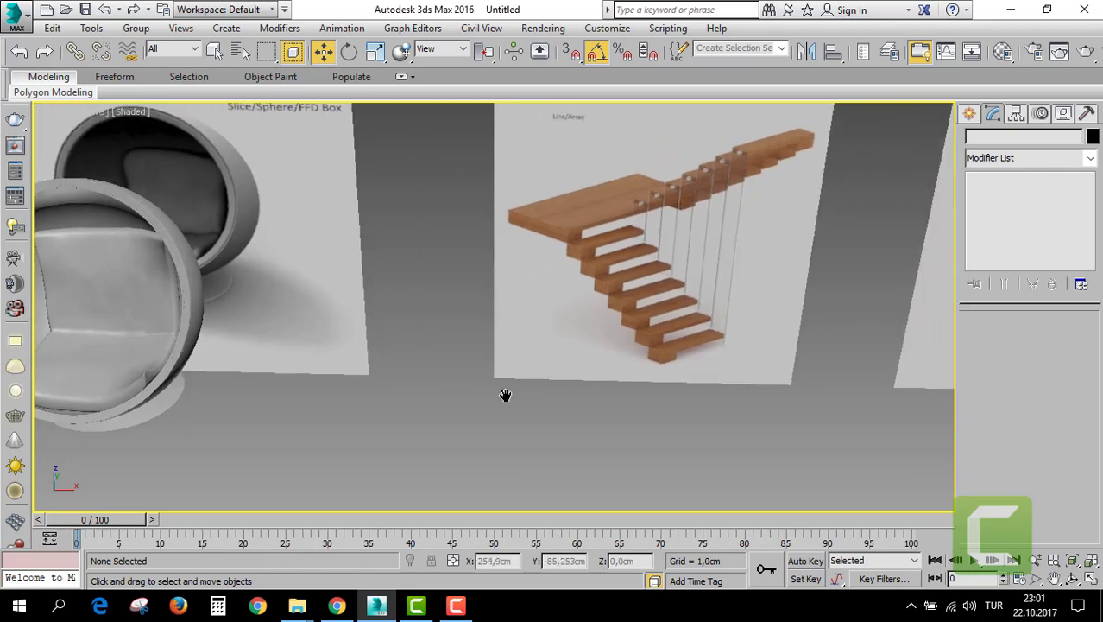
middle_click_drag(714, 347, 532, 334)
left_click(561, 337)
scroll(561, 329, "up", 2)
scroll(569, 366, "up", 2)
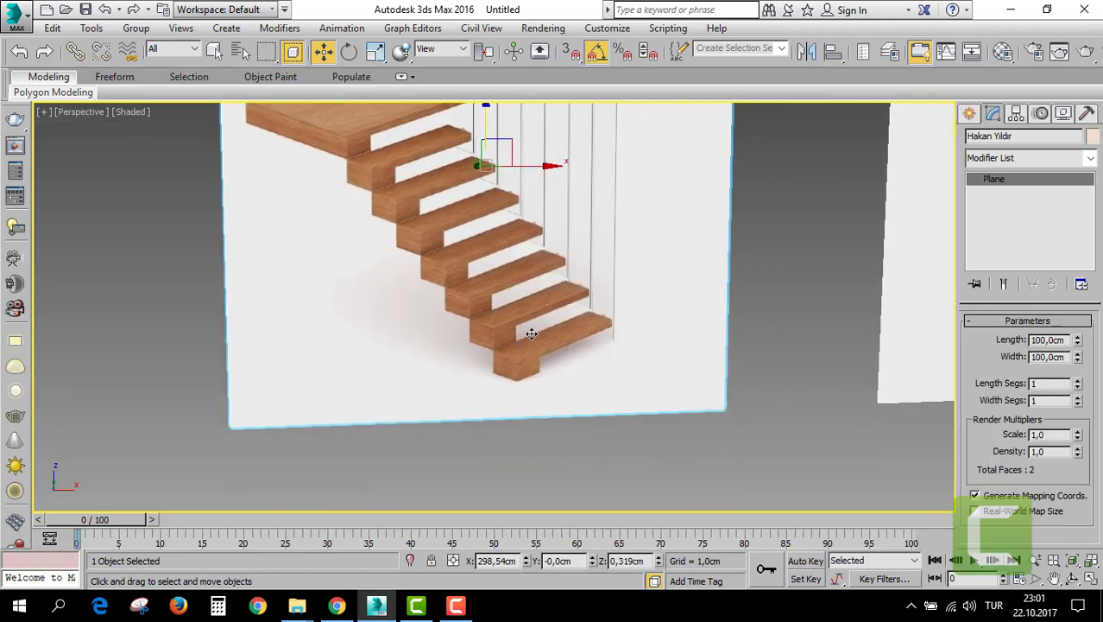
Isolate the staircase reference plane and frame it in a maximized Front view.
left_click(968, 116)
left_click(994, 140)
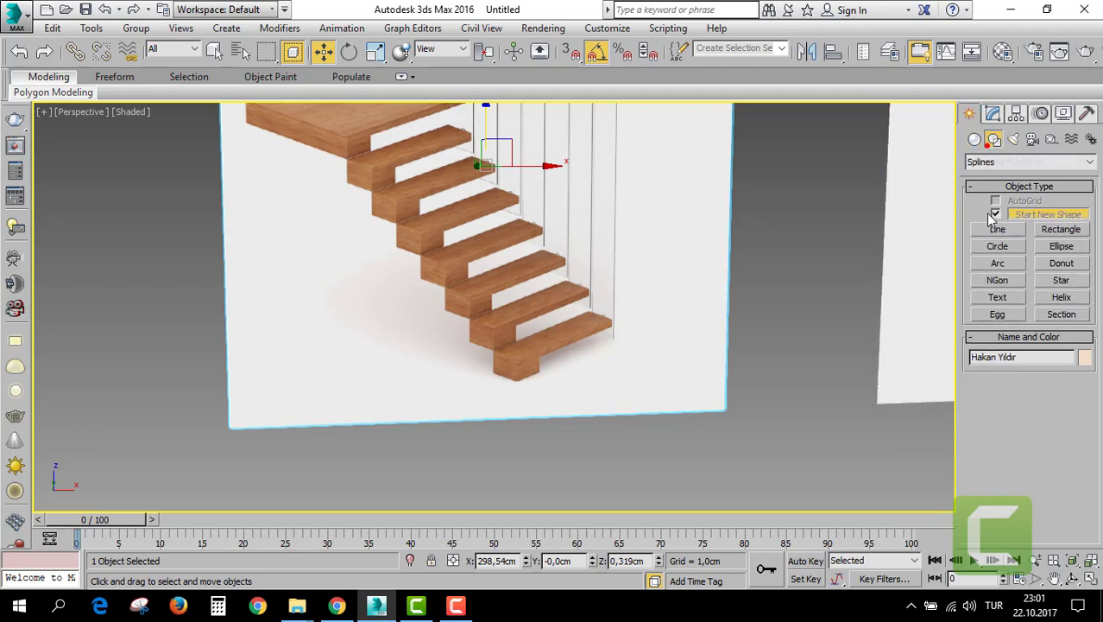
left_click(998, 229)
key("alt+w")
right_click(724, 259)
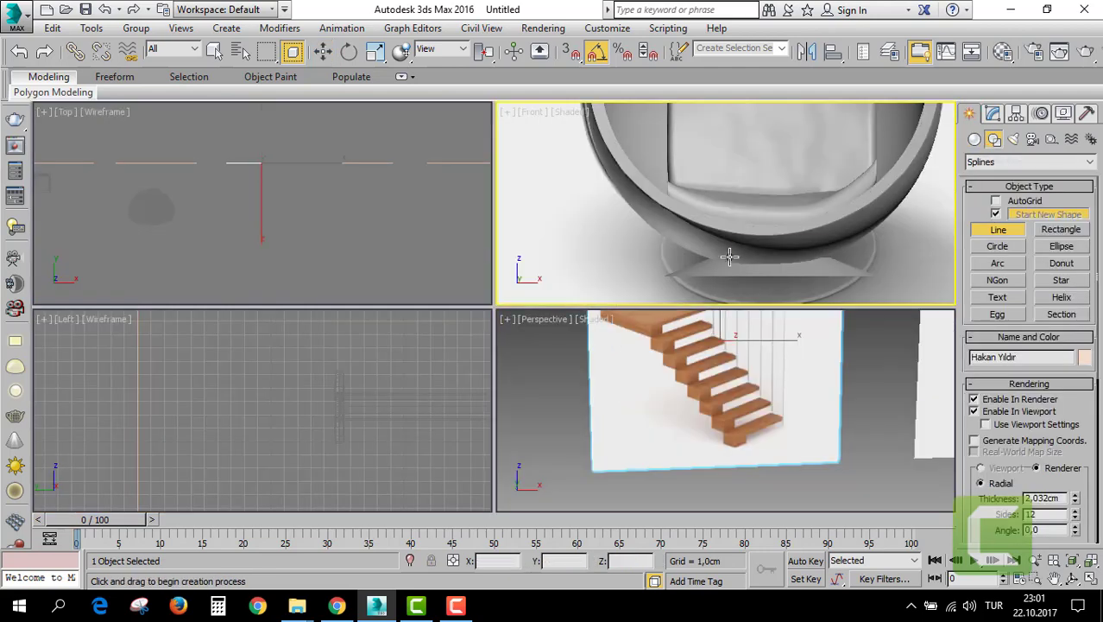
scroll(656, 263, "down", 3)
key("alt+w")
scroll(581, 280, "down", 3)
right_click(695, 308)
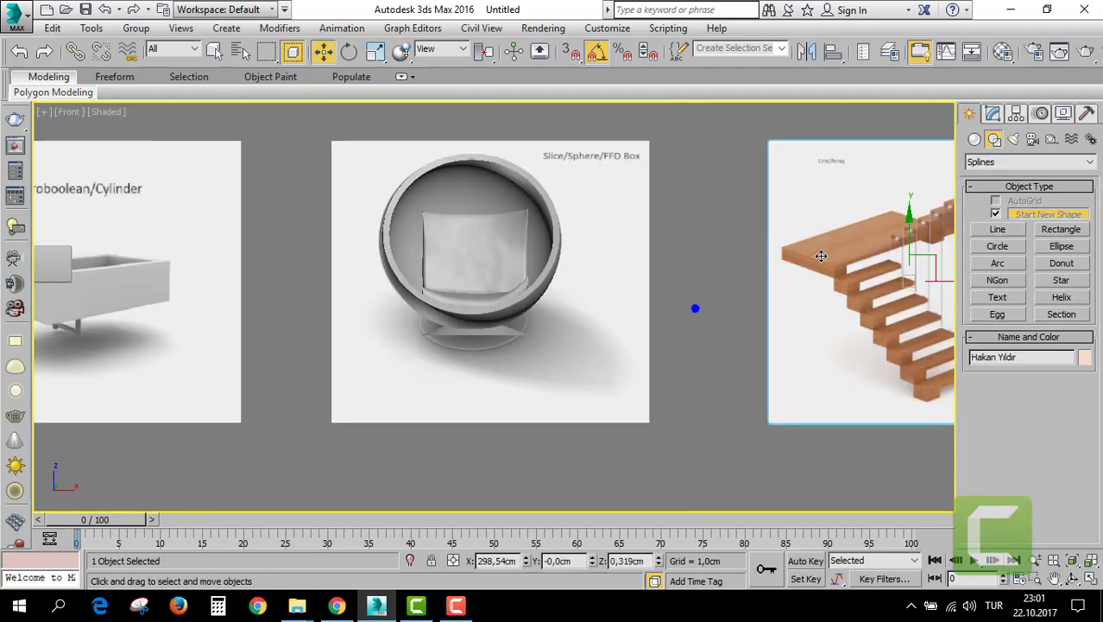
right_click(819, 256)
left_click(855, 192)
key("z")
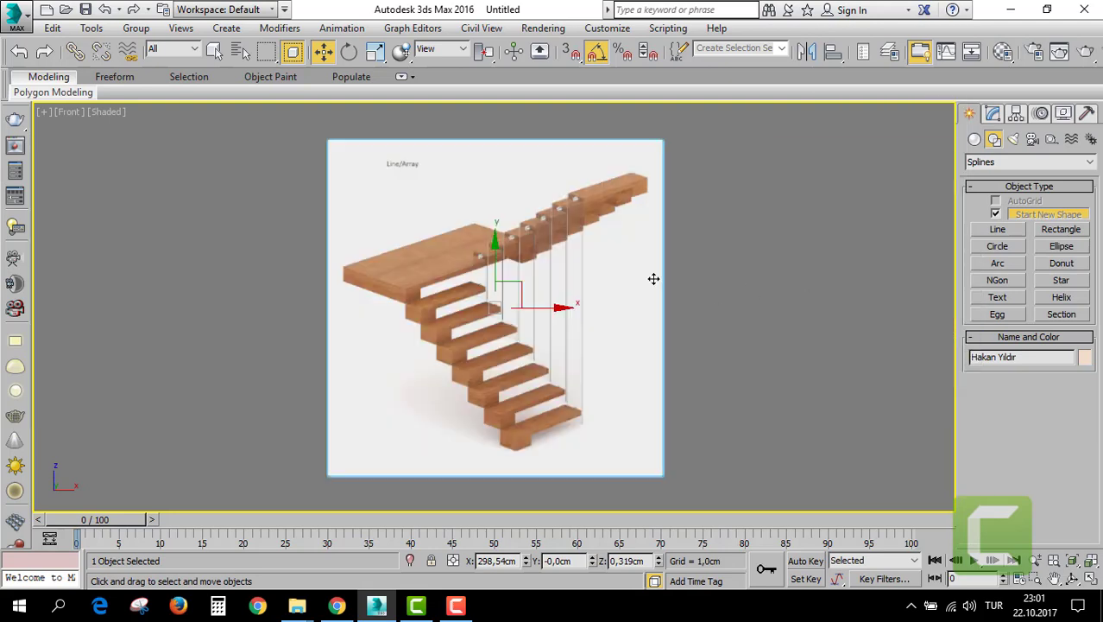
Restart the Line tool with viewport rendering of new lines disabled.
left_click(984, 231)
middle_click_drag(568, 414, 598, 282)
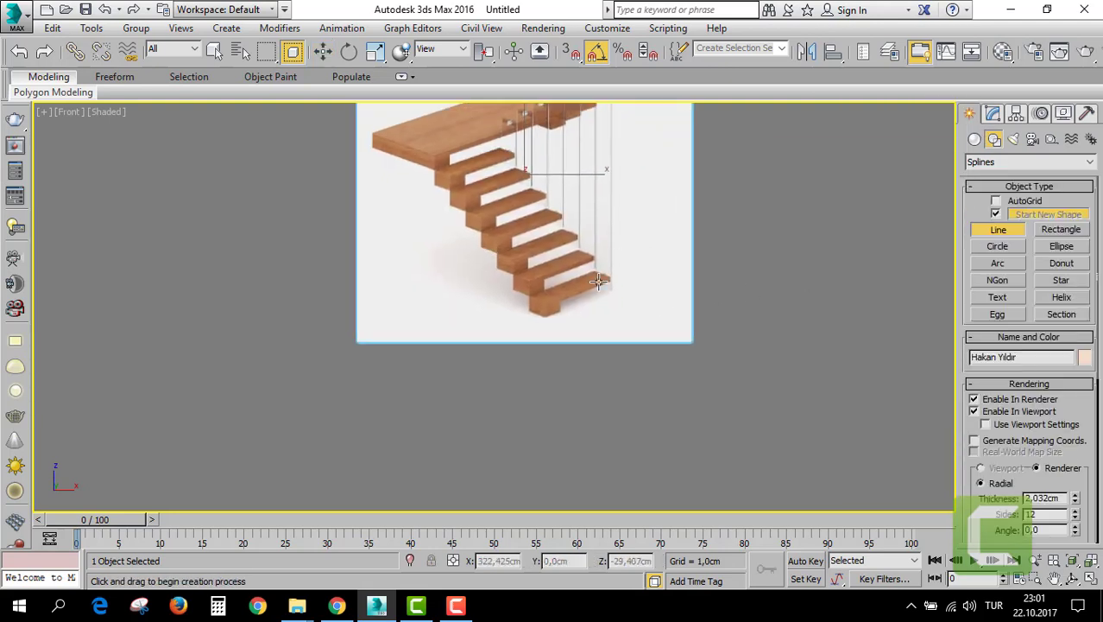
middle_click_drag(476, 426, 485, 386)
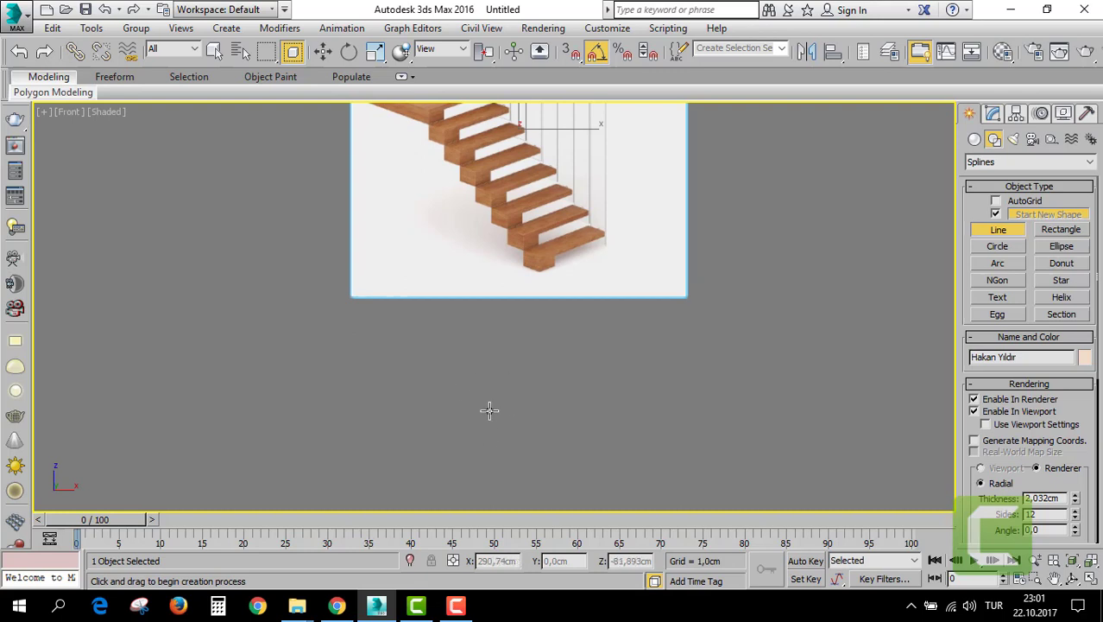
left_click(483, 448)
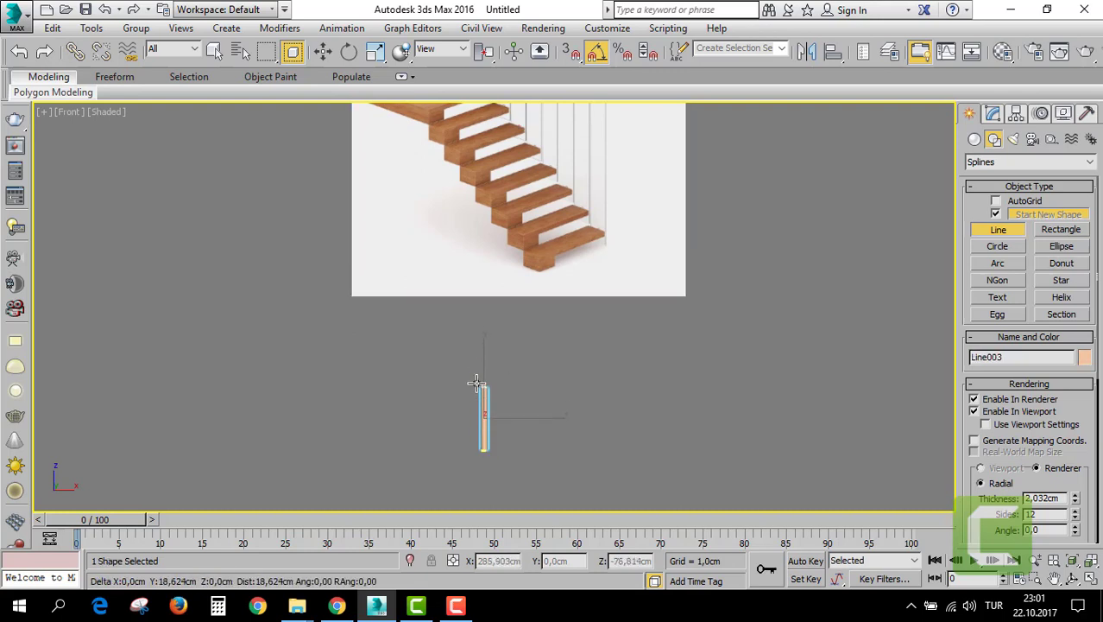
right_click(524, 371)
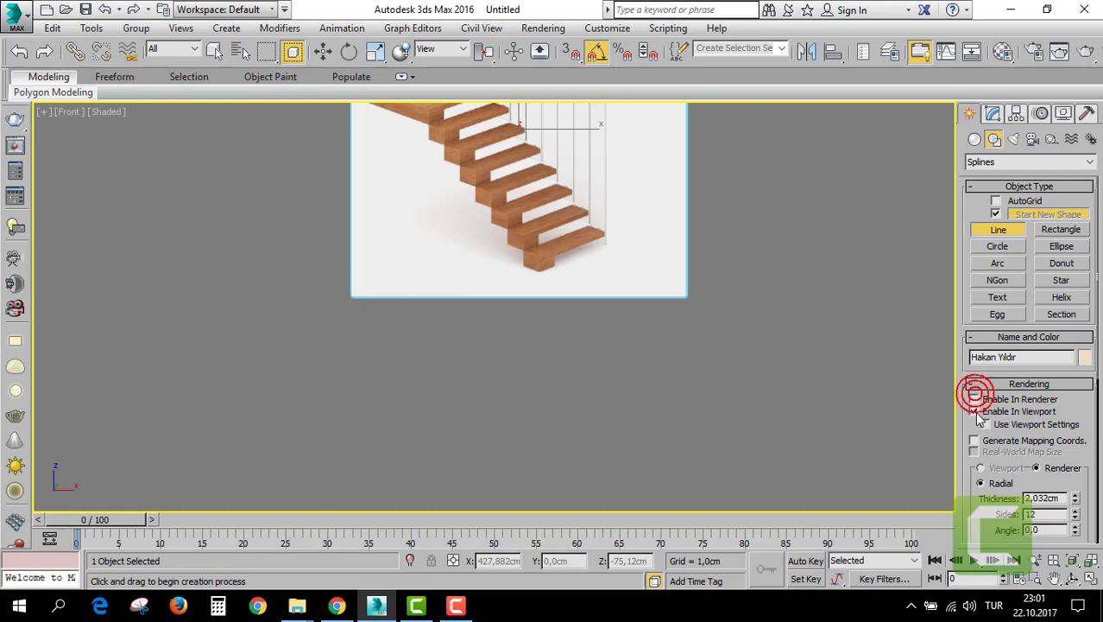
left_click(975, 411)
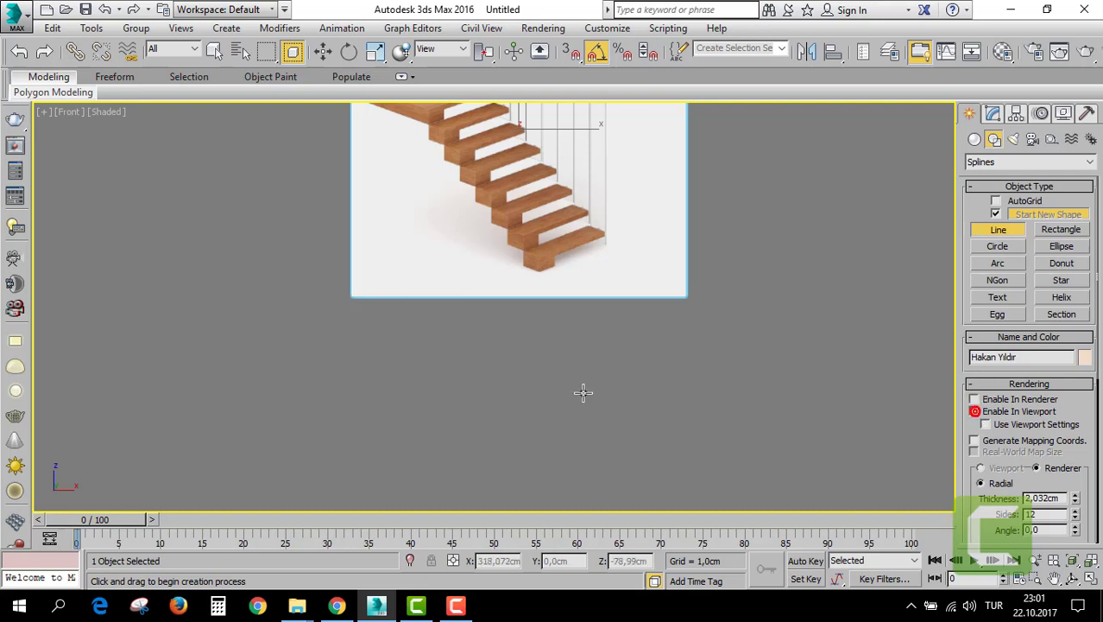
Draw a closed L-shaped step profile spline below the staircase image.
left_click(509, 395)
left_click(510, 359)
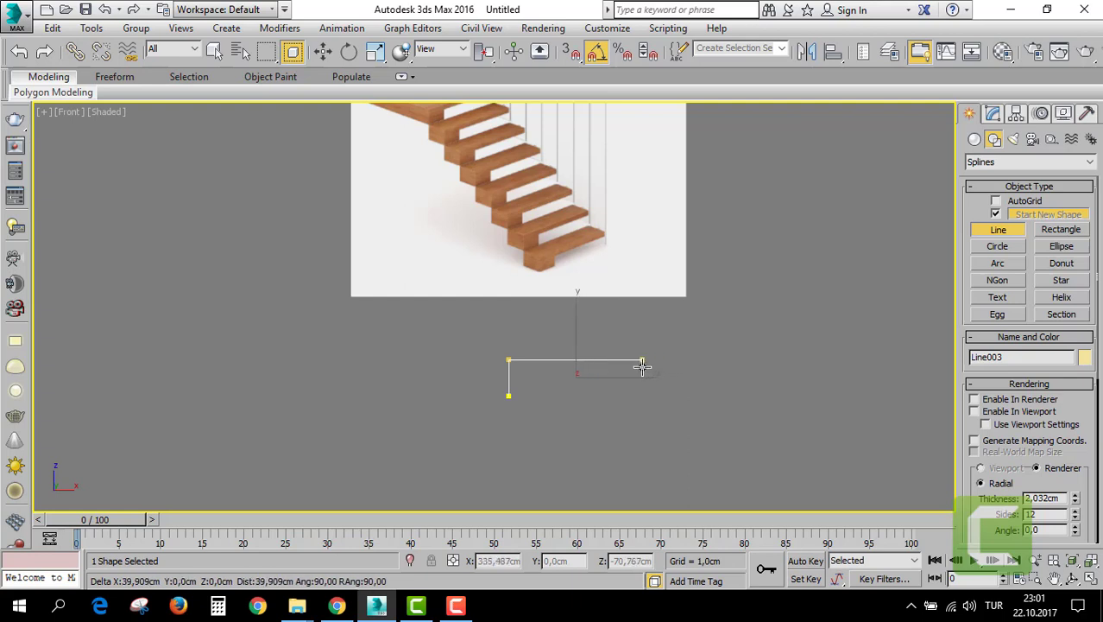
left_click(641, 361)
left_click(642, 372)
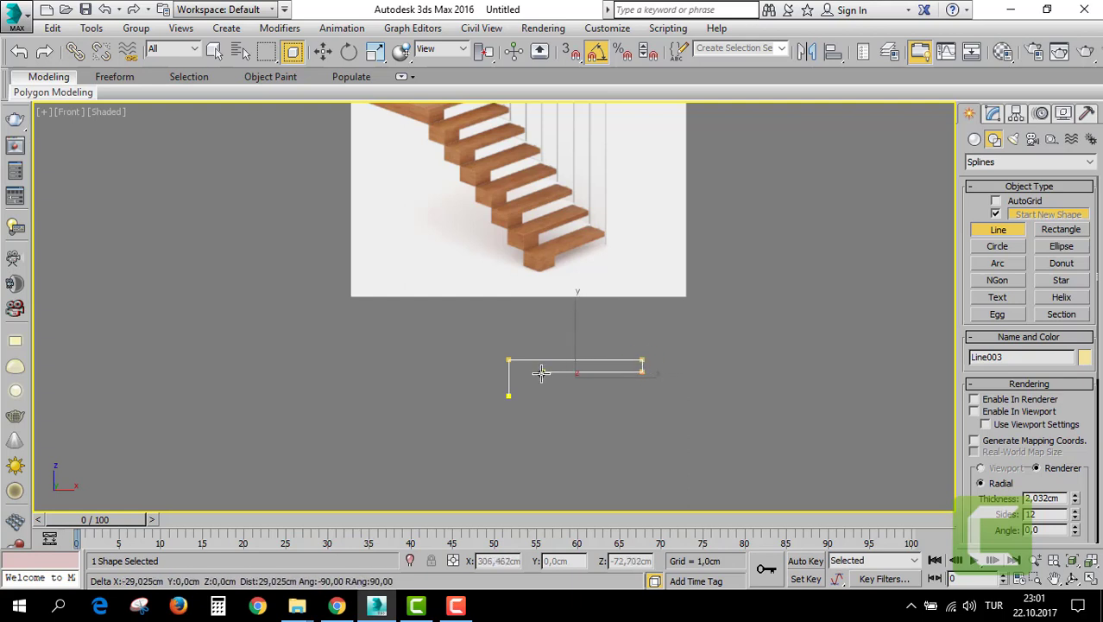
left_click(542, 372)
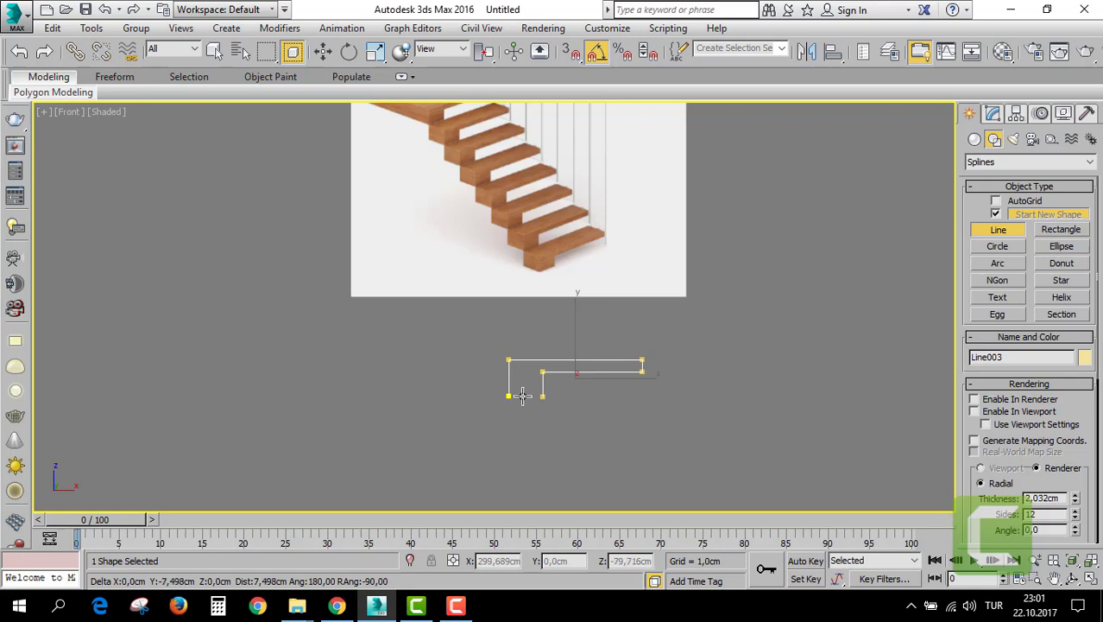
left_click(508, 360)
left_click(602, 366)
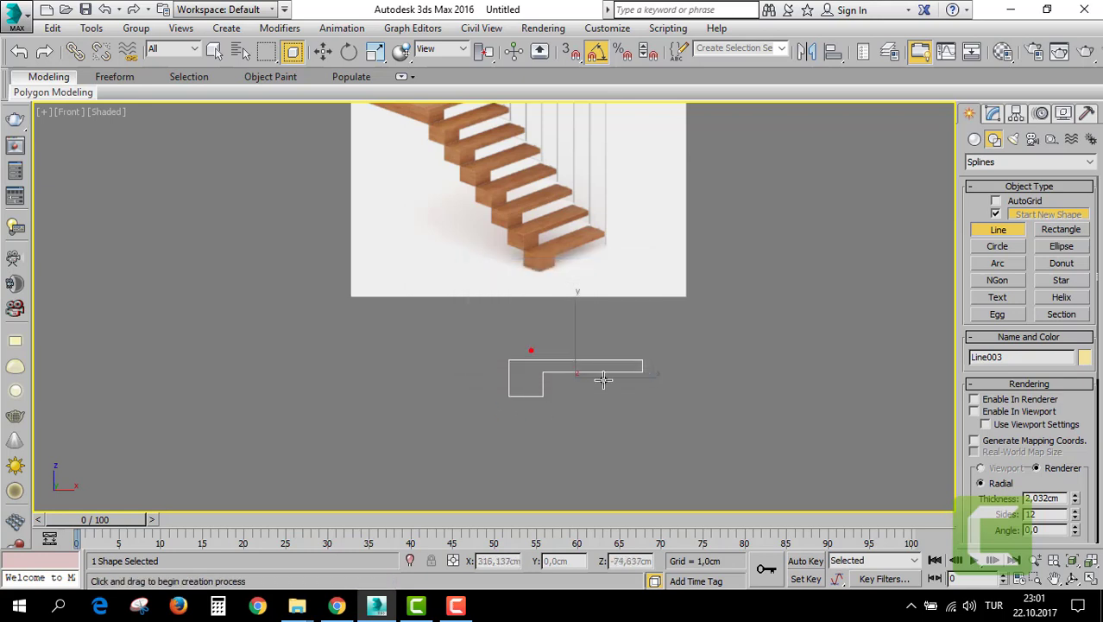
left_click(992, 114)
At Vertex level, shift the inner corner and right-end vertices right to lengthen the step profile.
left_click(975, 179)
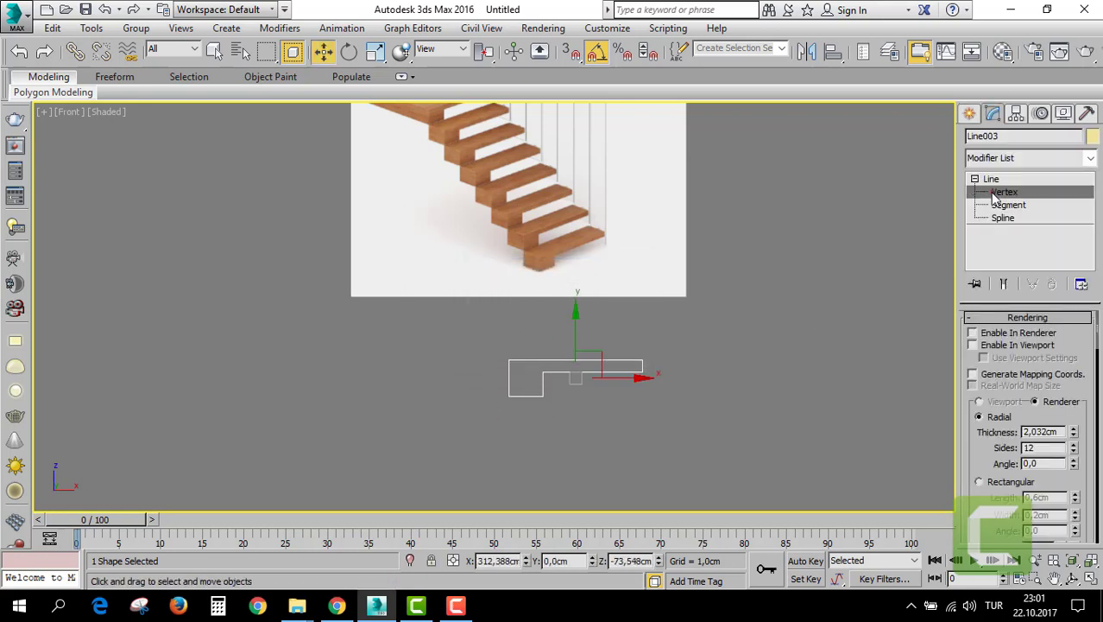
left_click(1004, 192)
middle_click_drag(609, 400, 605, 381)
scroll(570, 370, "up", 2)
left_click_drag(510, 338, 541, 406)
left_click_drag(577, 346, 585, 346)
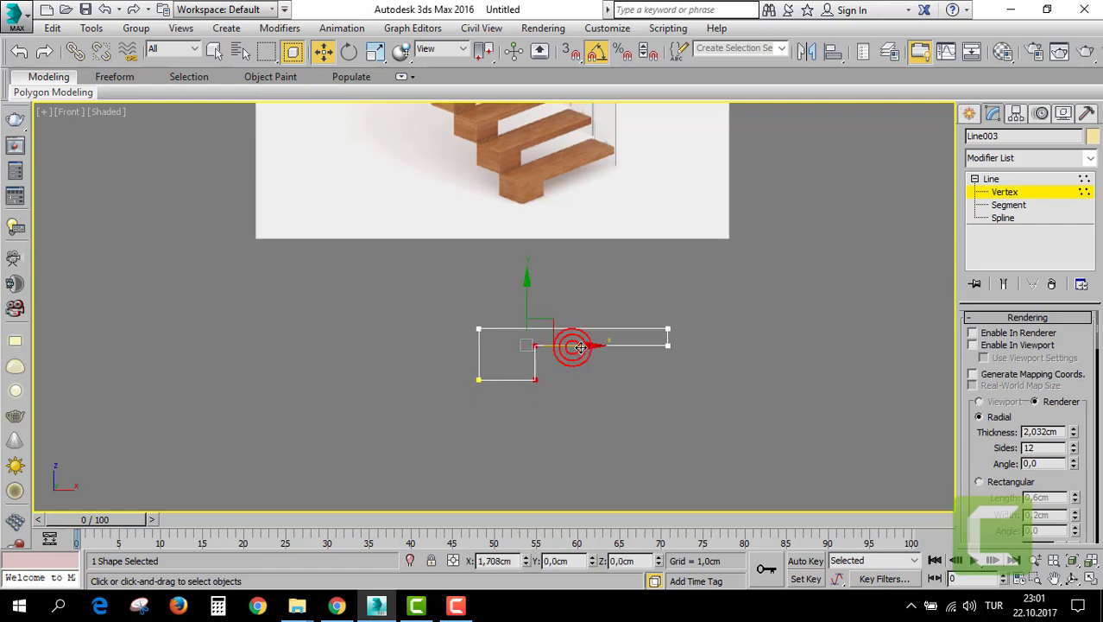
left_click_drag(660, 320, 701, 347)
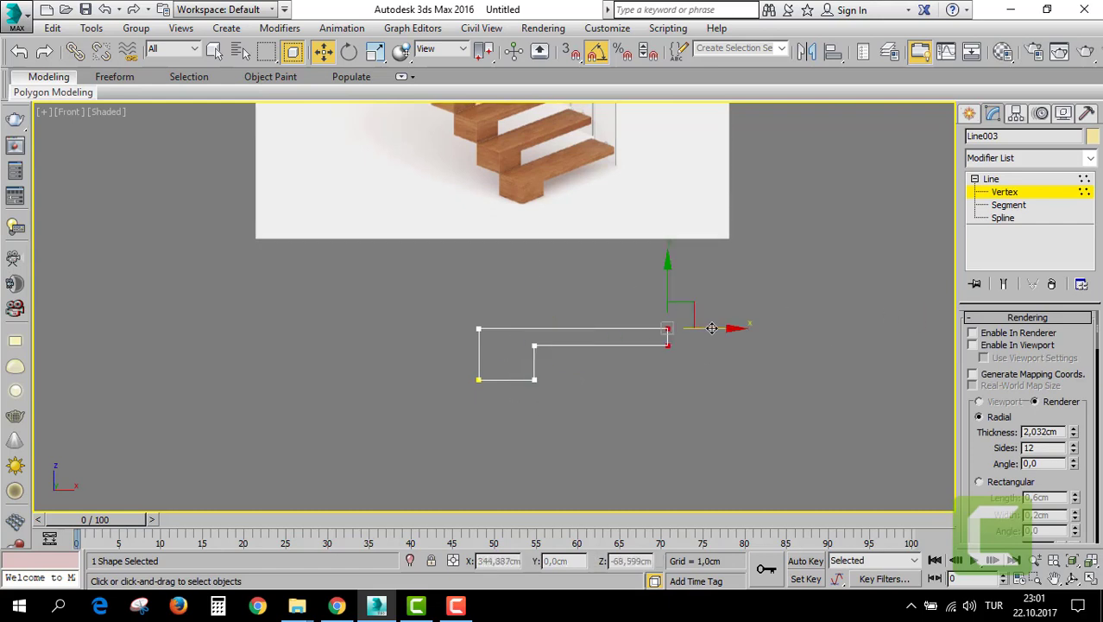
Add an Extrude modifier to the step outline with Amount 11,75cm.
left_click(1015, 180)
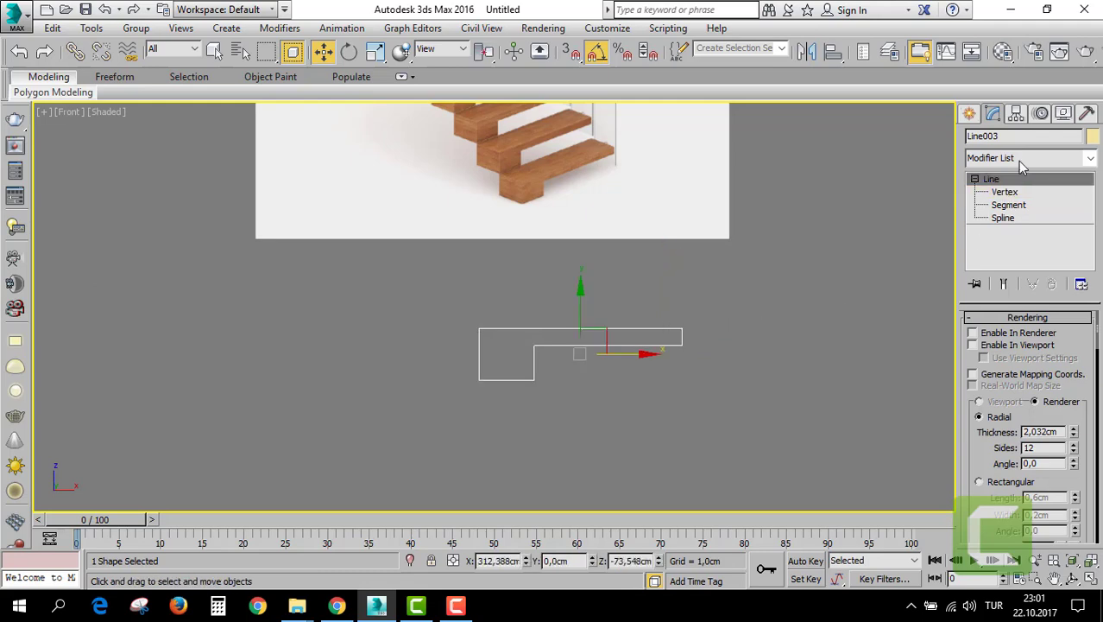
left_click(1021, 166)
type("ex")
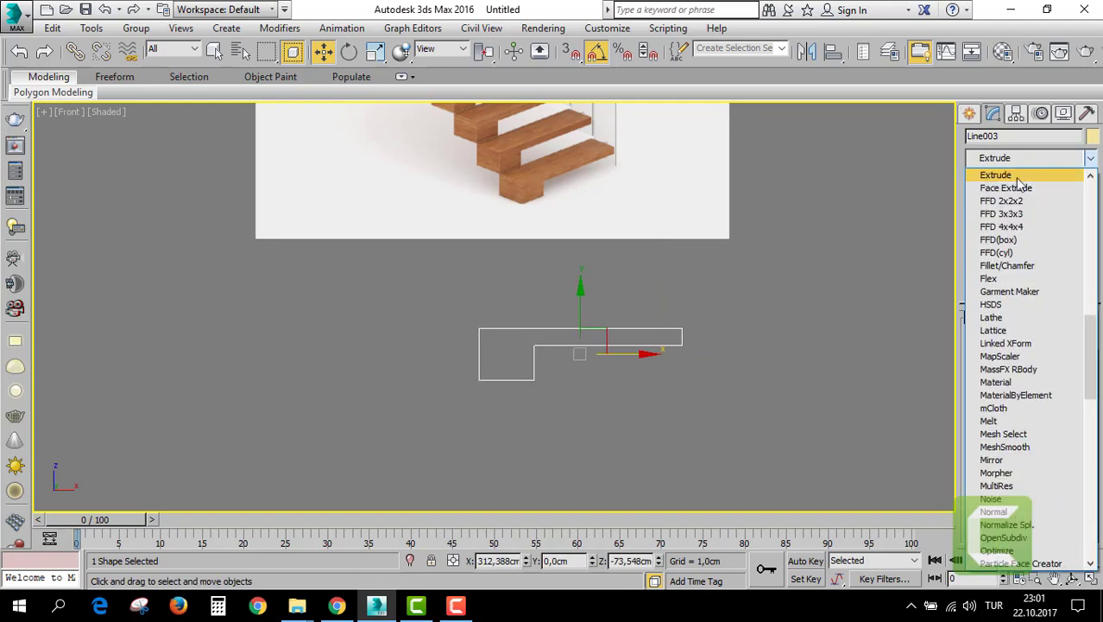
left_click(1017, 177)
key("alt+w")
key("alt+w")
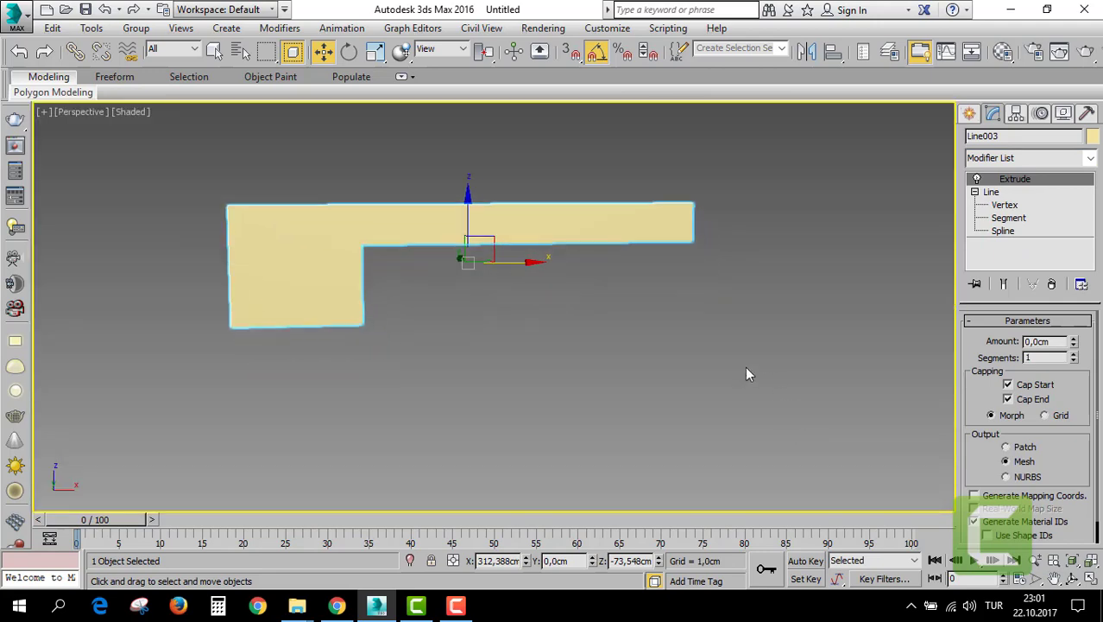
scroll(734, 366, "down", 5)
left_click_drag(629, 294, 698, 362)
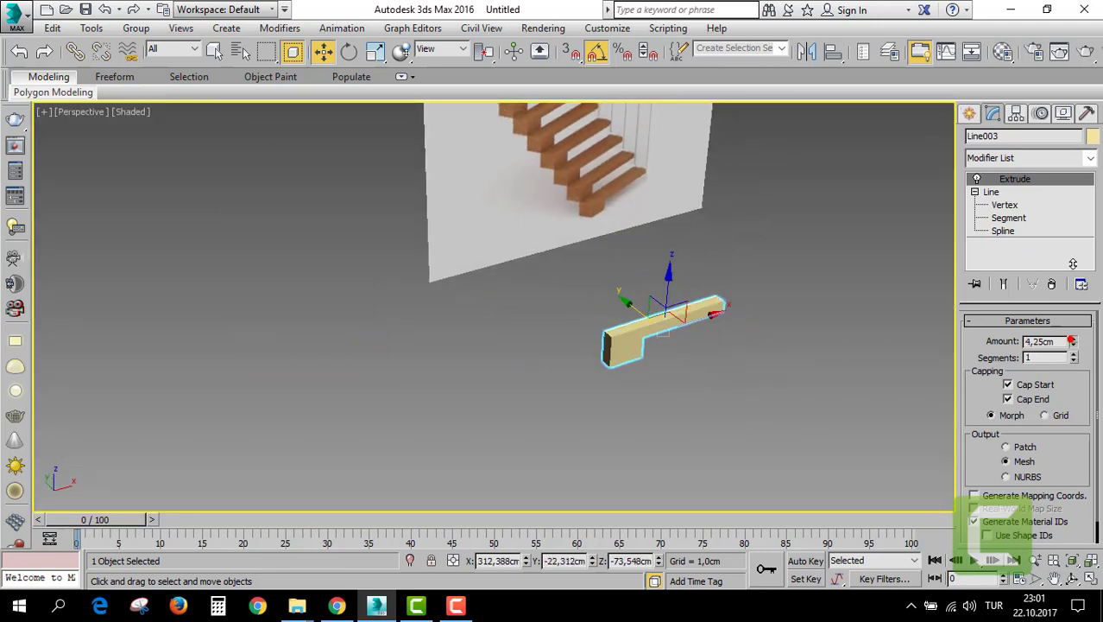
mouse_move(1075, 346)
left_mouse_down()
mouse_move(1068, 186)
mouse_move(1079, 149)
left_mouse_up()
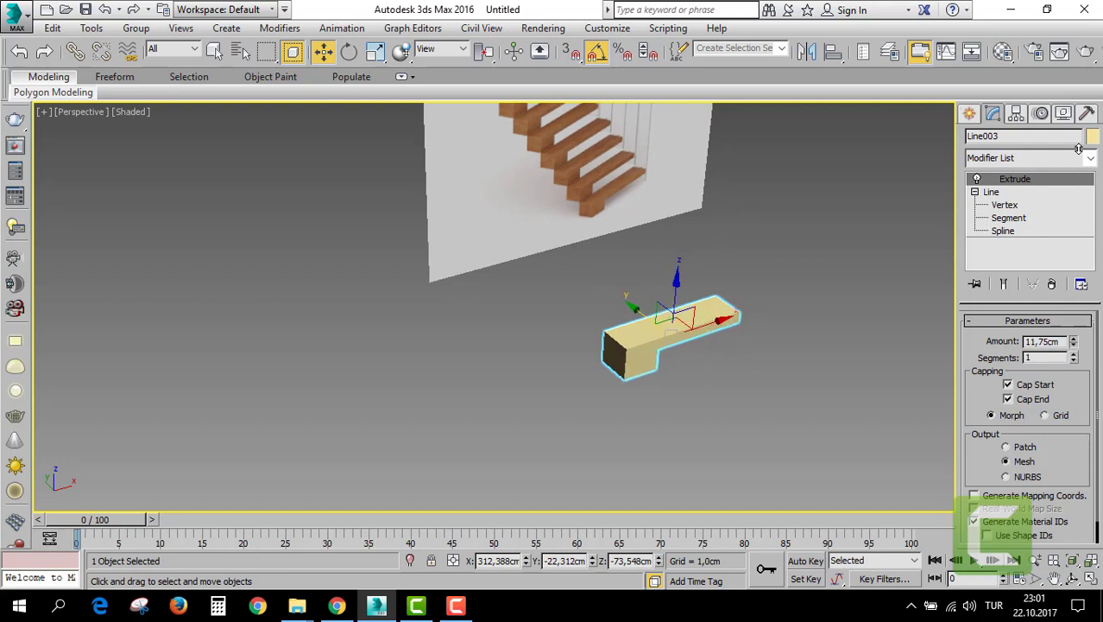
Move the extruded tread right along X beside the reference staircase.
mouse_move(819, 296)
middle_mouse_down("alt")
mouse_move(594, 330)
mouse_move(632, 337)
middle_mouse_up("alt")
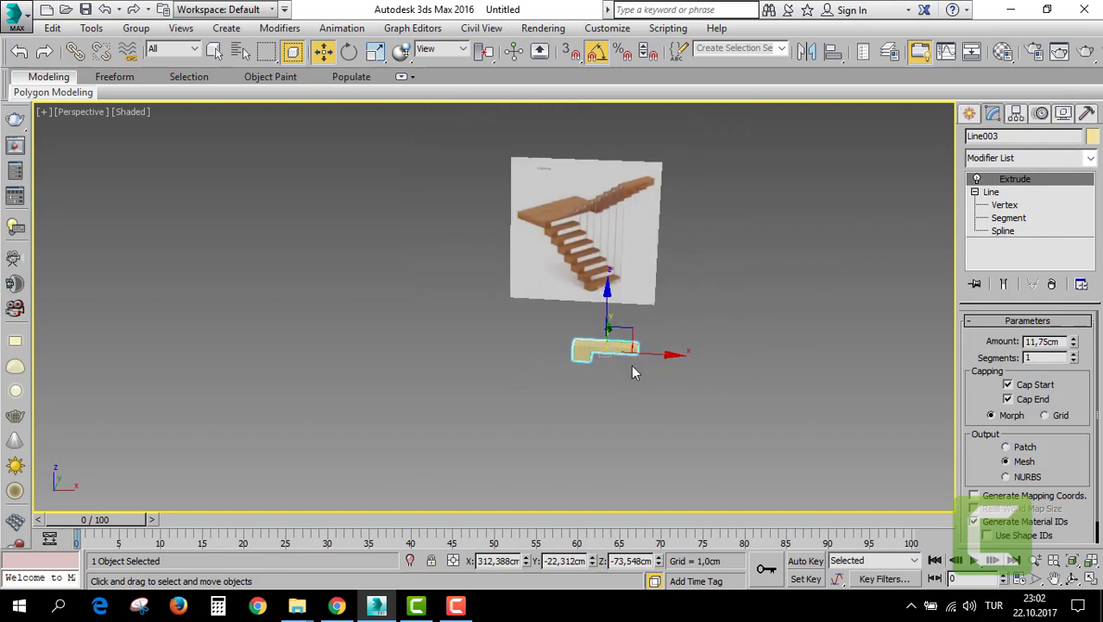
left_click_drag(633, 373, 751, 361)
mouse_move(715, 365)
middle_mouse_down("alt")
mouse_move(672, 293)
mouse_move(861, 269)
middle_mouse_up("alt")
scroll(639, 274, "up", 2)
middle_click_drag(708, 305, 249, 126, "alt")
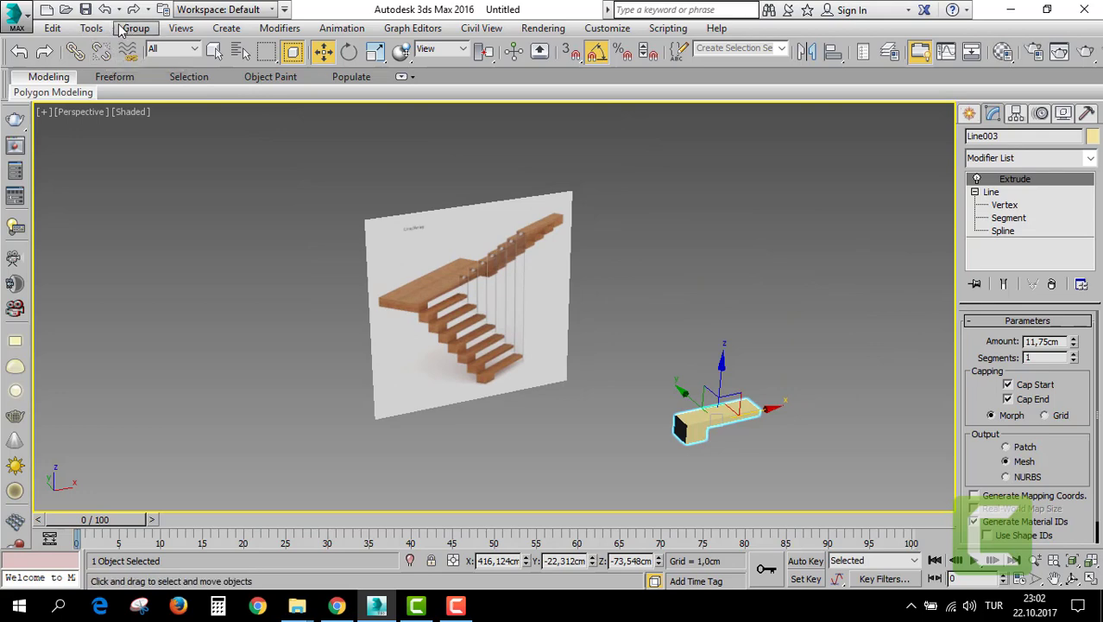
Open the Array dialog with preview on and Move, Rotate and Scale set to Totals.
left_click(90, 28)
left_click(133, 311)
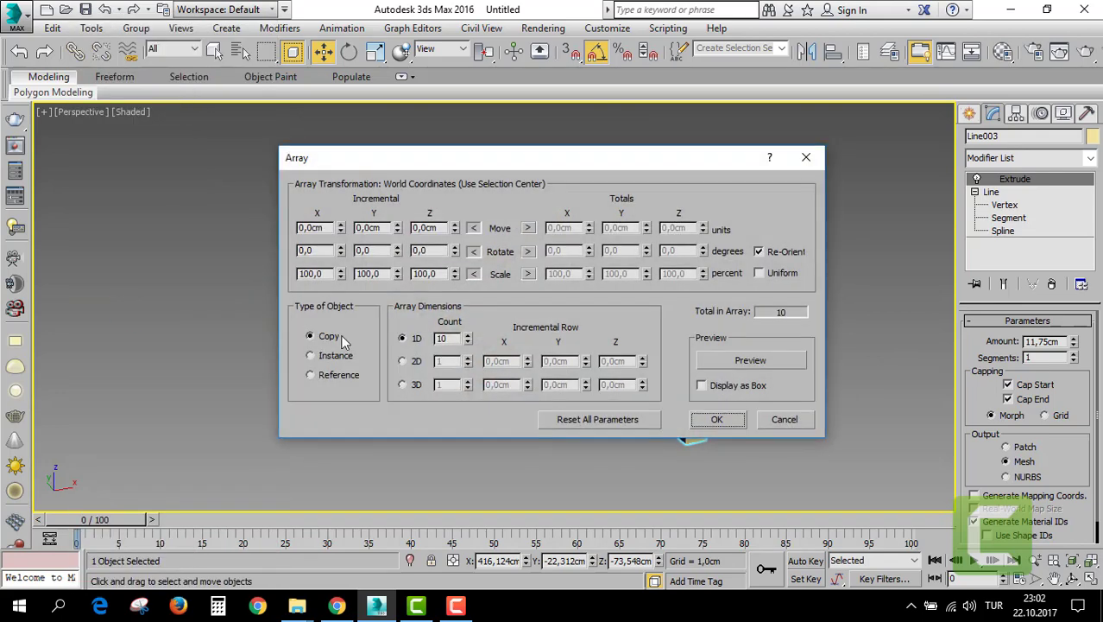
left_click_drag(575, 168, 343, 88)
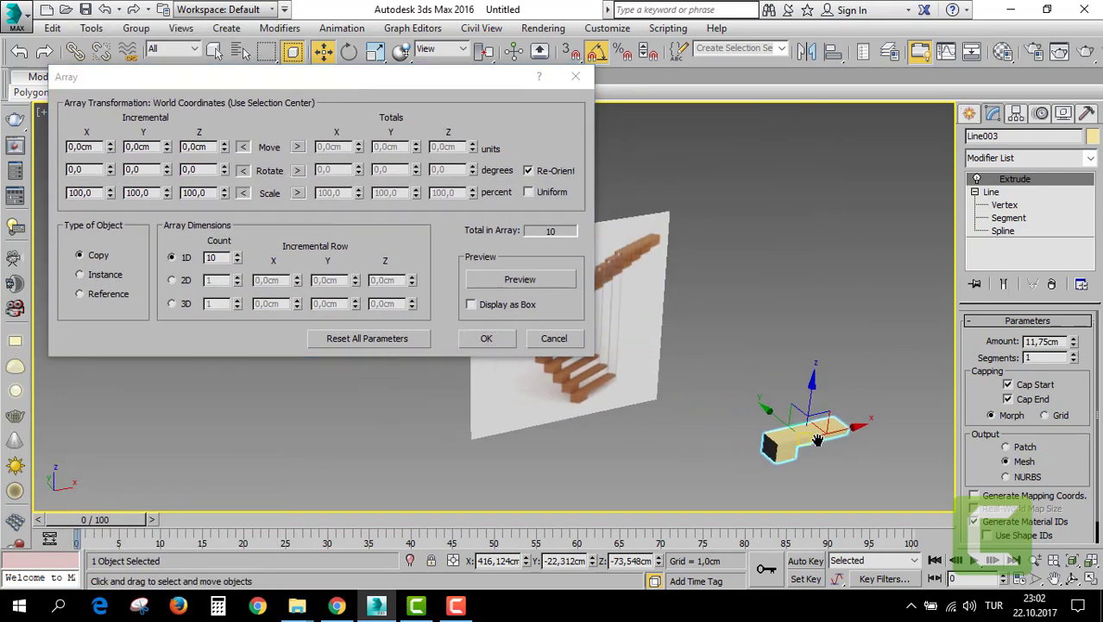
left_click(511, 282)
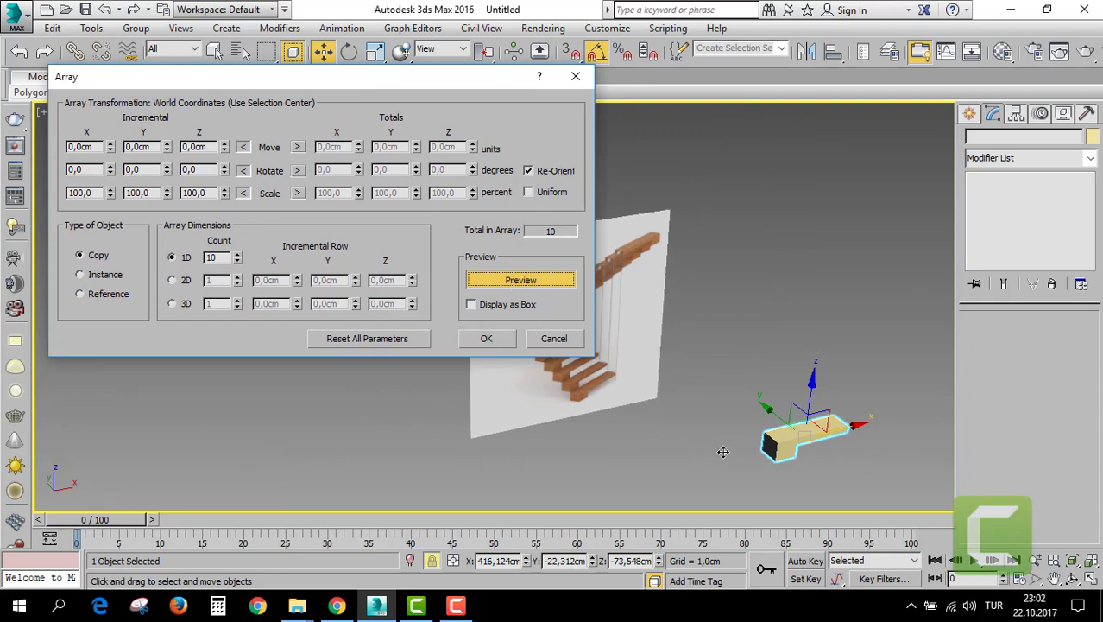
left_click(297, 148)
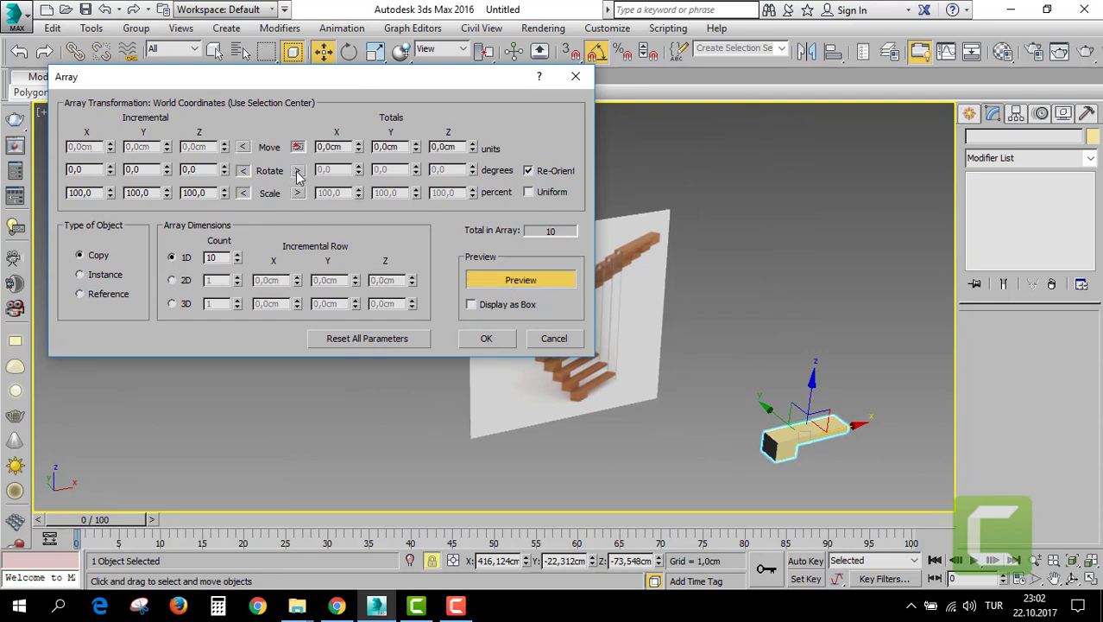
left_click(297, 170)
left_click(298, 192)
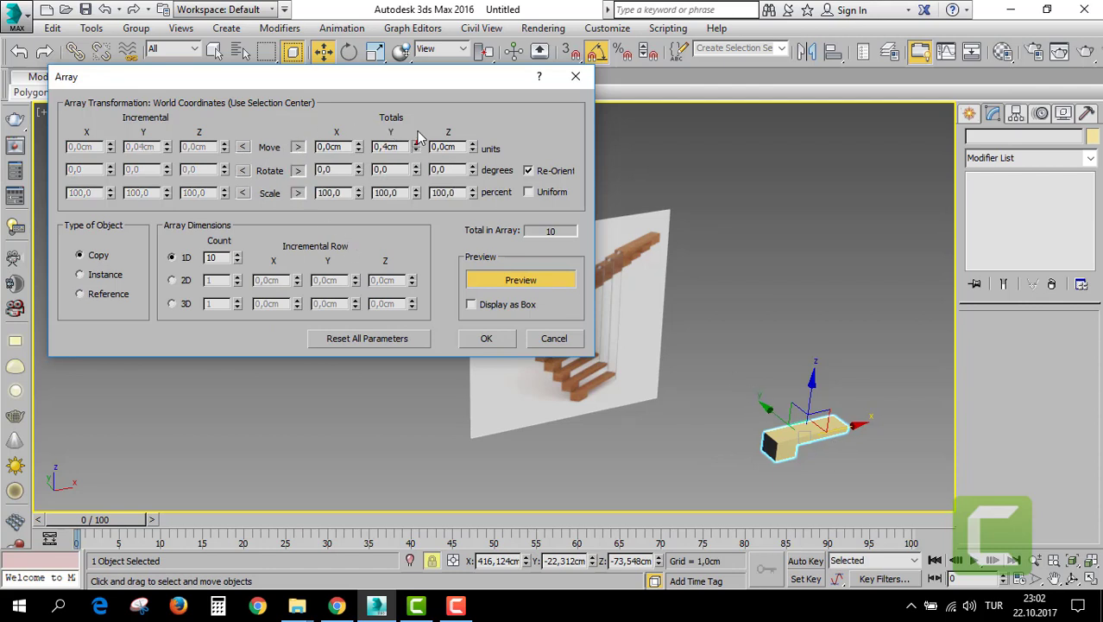
Array 7 instanced treads totalling 83,5cm in Y and 72,7cm in Z.
left_click_drag(418, 138, 418, 90)
left_click_drag(436, 43, 430, 253)
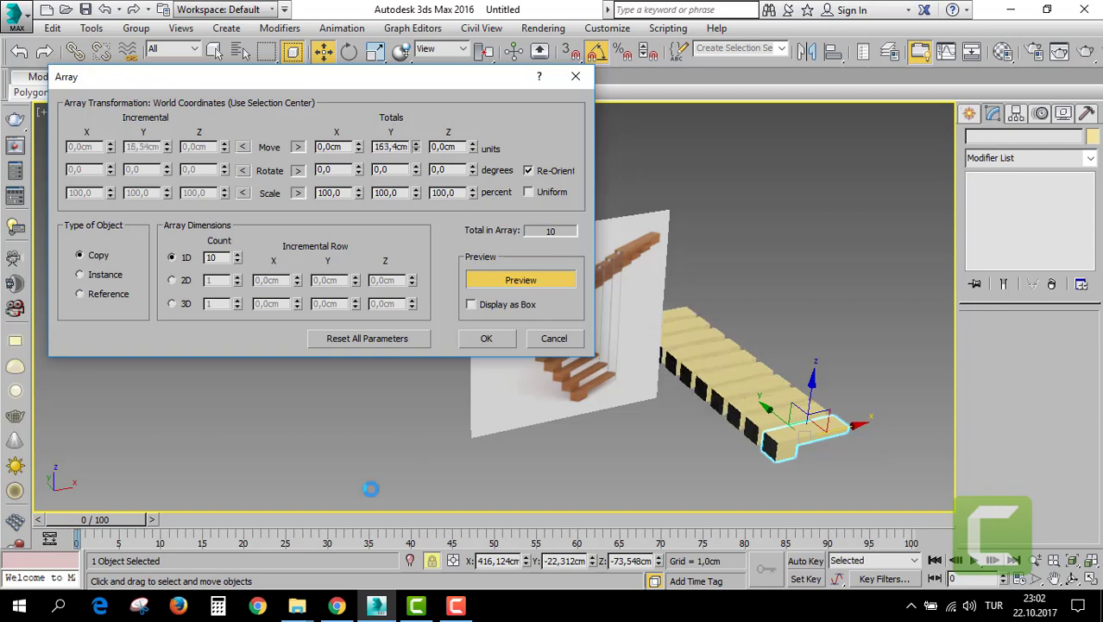
left_click_drag(436, 78, 366, 17)
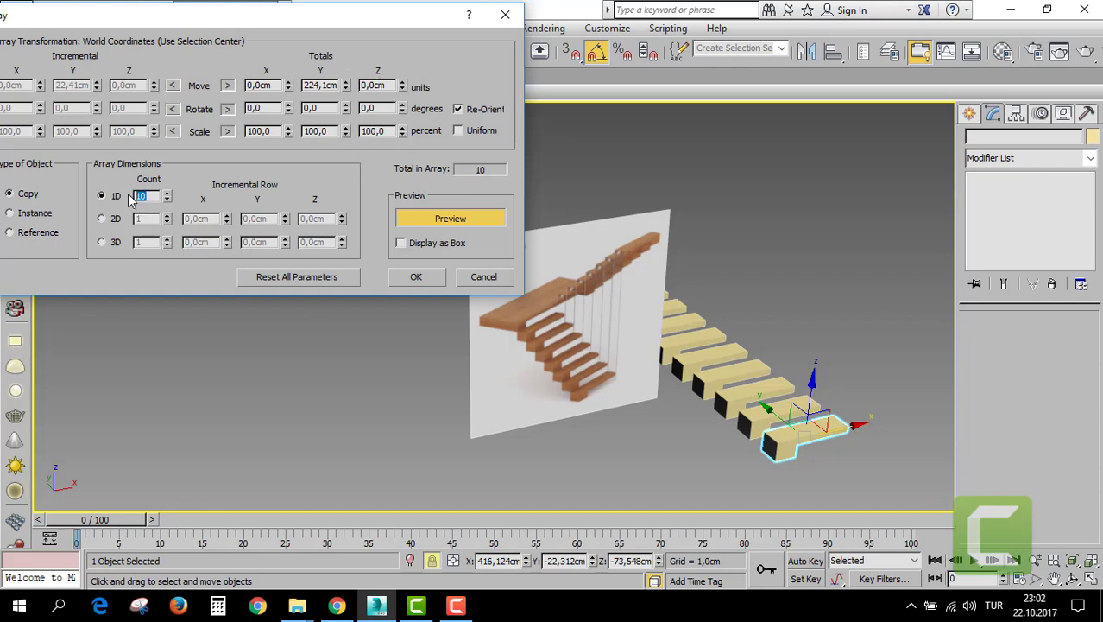
type("7")
key("Return")
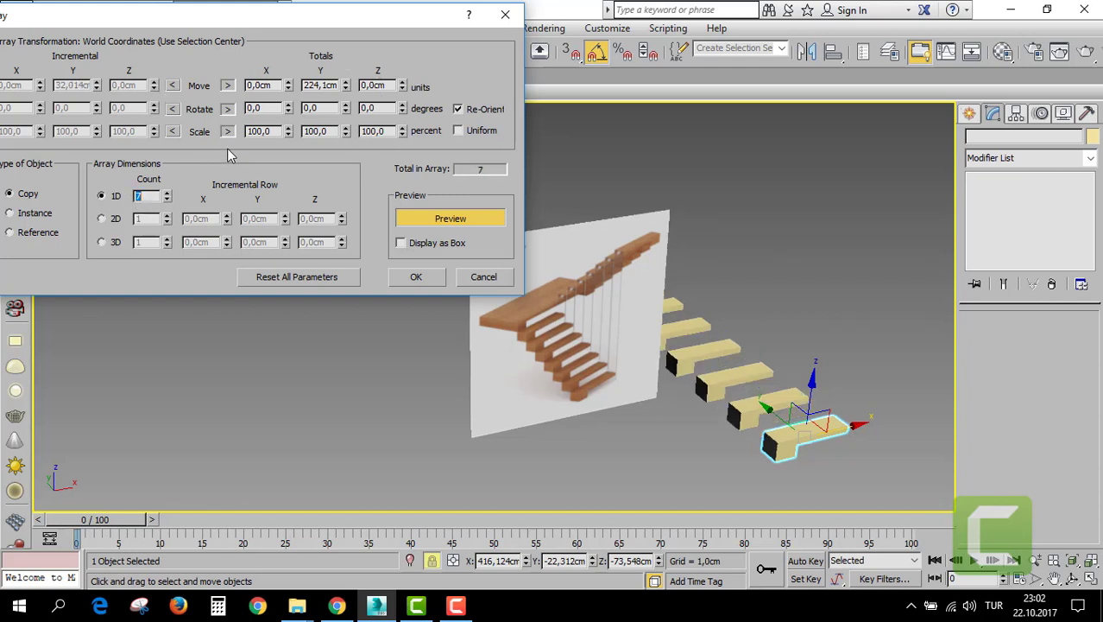
mouse_move(346, 89)
left_mouse_down()
mouse_move(457, 187)
mouse_move(642, 45)
mouse_move(637, 54)
left_mouse_up()
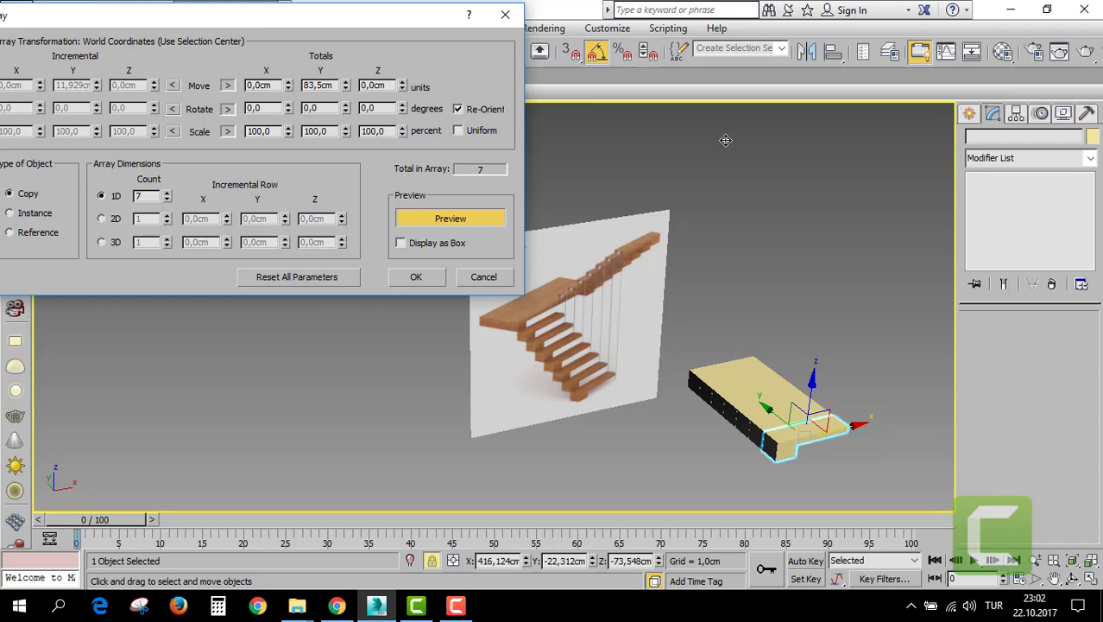
left_click_drag(356, 23, 405, 30)
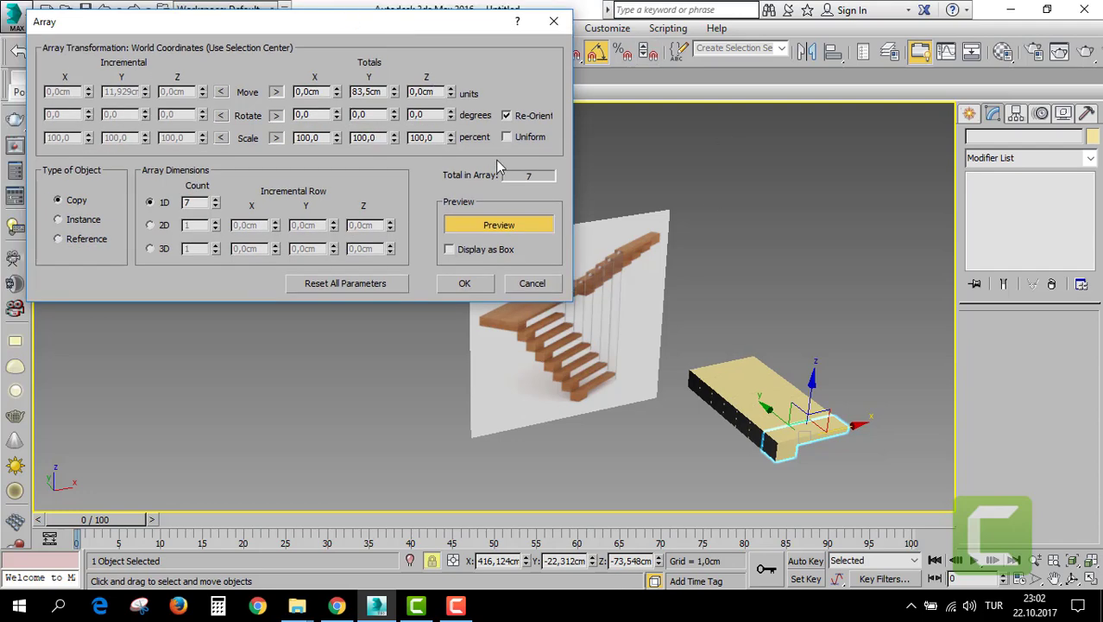
mouse_move(450, 92)
left_mouse_down()
mouse_move(476, 58)
mouse_move(477, 81)
left_mouse_up()
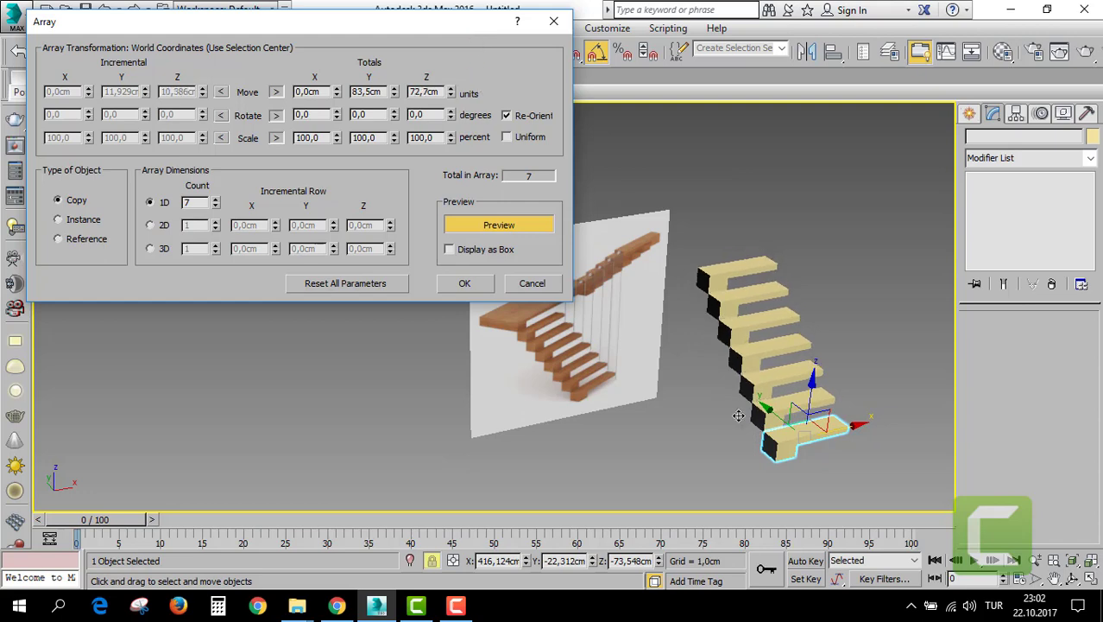
scroll(633, 357, "up", 5)
mouse_move(754, 457)
middle_mouse_down()
mouse_move(830, 488)
mouse_move(801, 450)
middle_mouse_up()
left_click(77, 223)
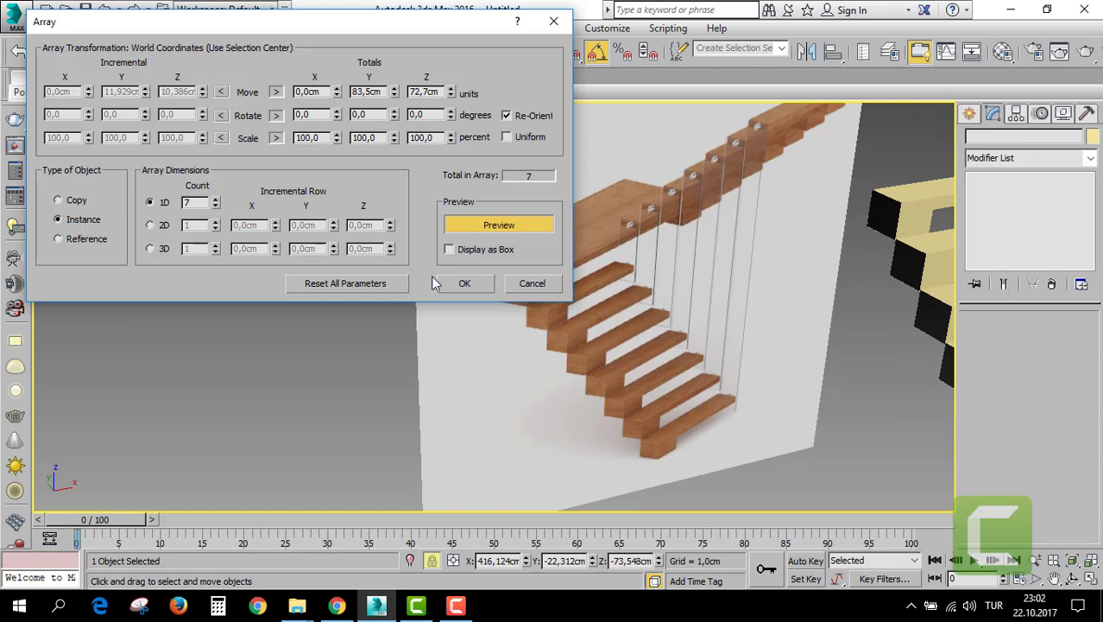
left_click(467, 284)
Shorten every step by sliding their outer-end vertices left at Vertex level.
middle_click_drag(843, 297, 542, 289)
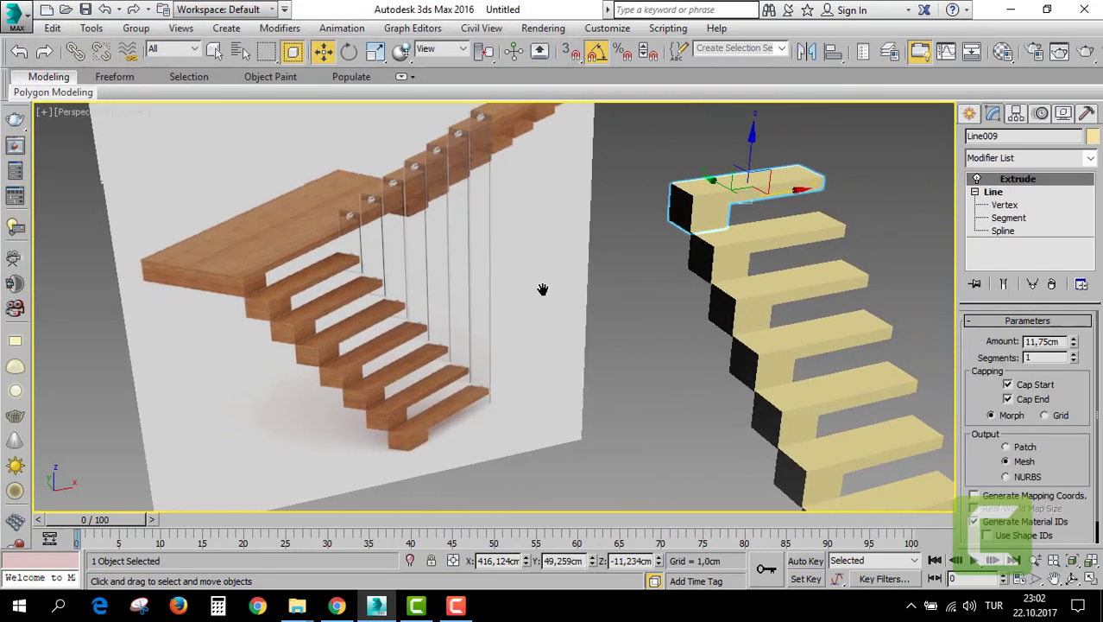
left_click(993, 191)
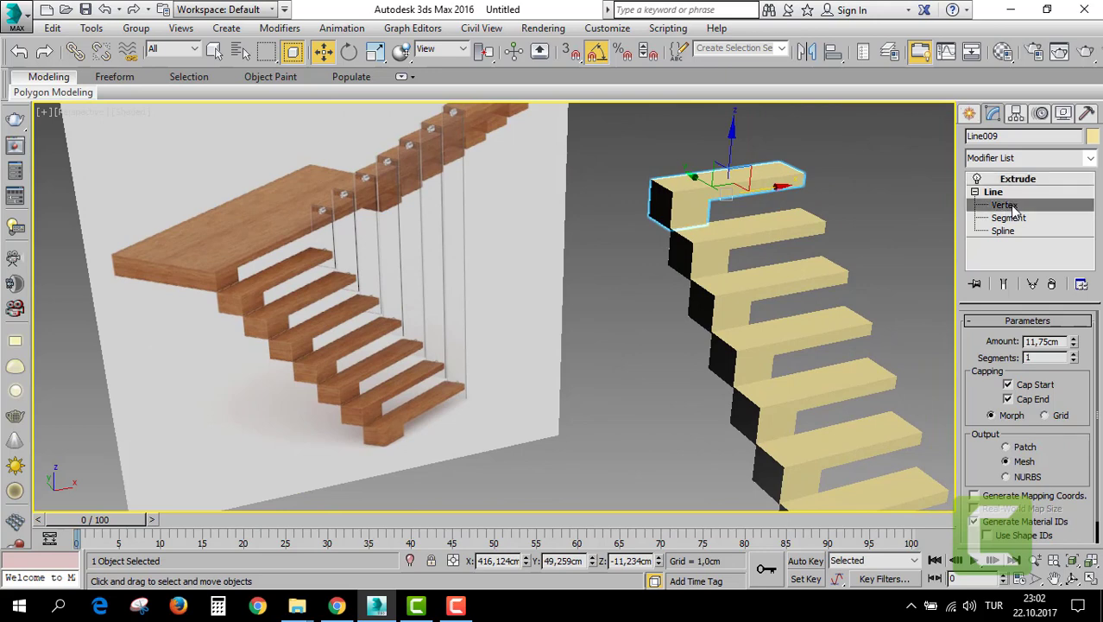
left_click(1004, 205)
middle_click_drag(906, 203, 815, 204)
left_click(701, 155)
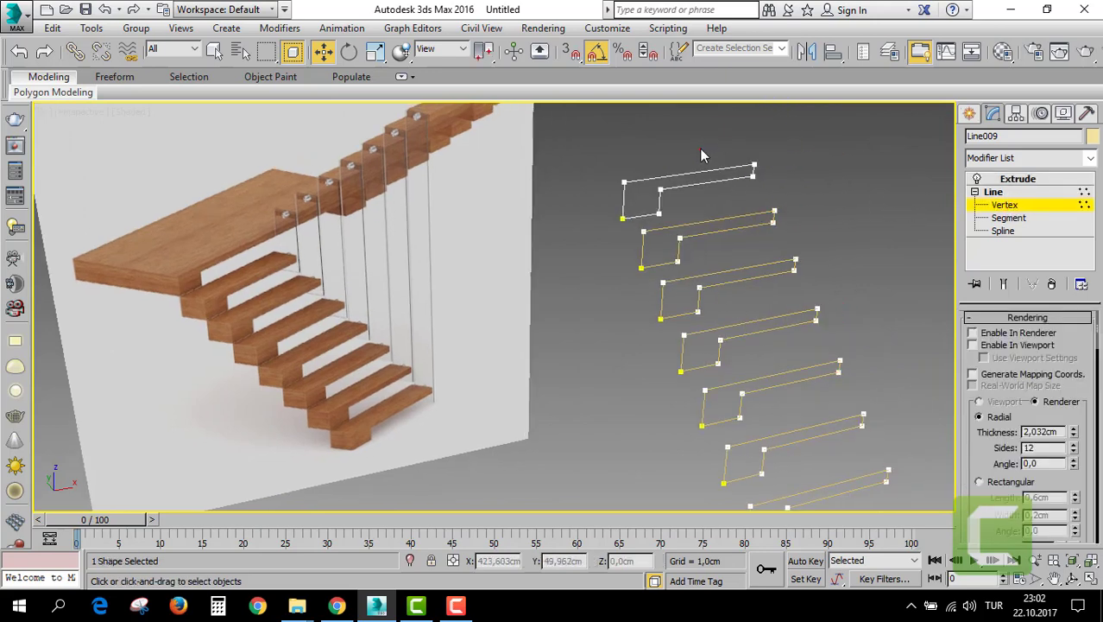
left_click_drag(776, 191, 777, 191)
middle_click_drag(777, 190, 829, 167, "alt")
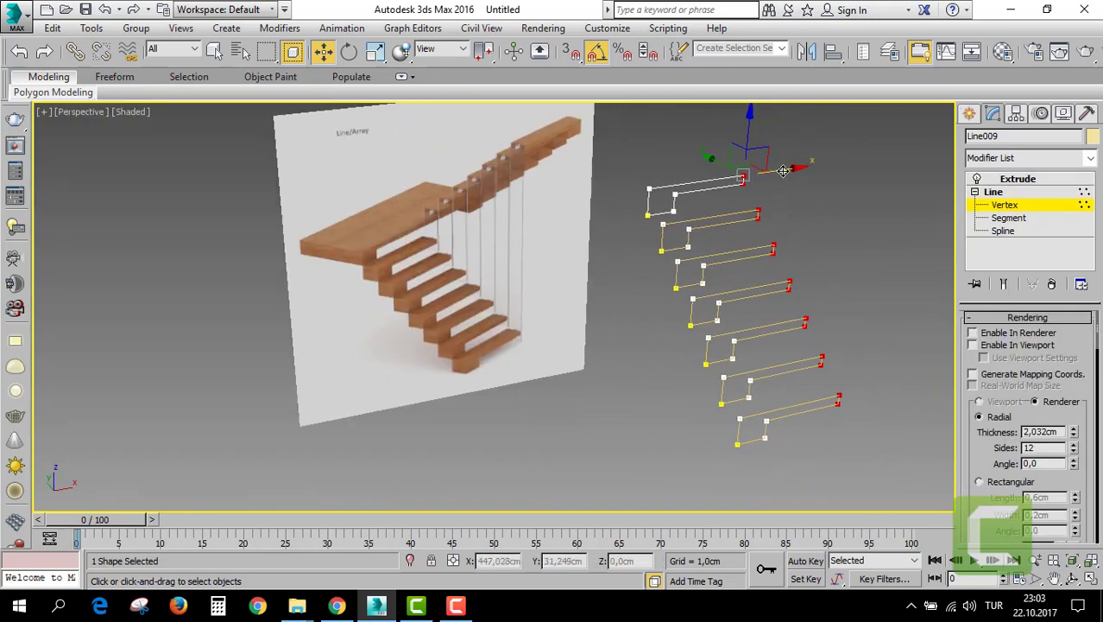
left_click_drag(829, 166, 803, 174)
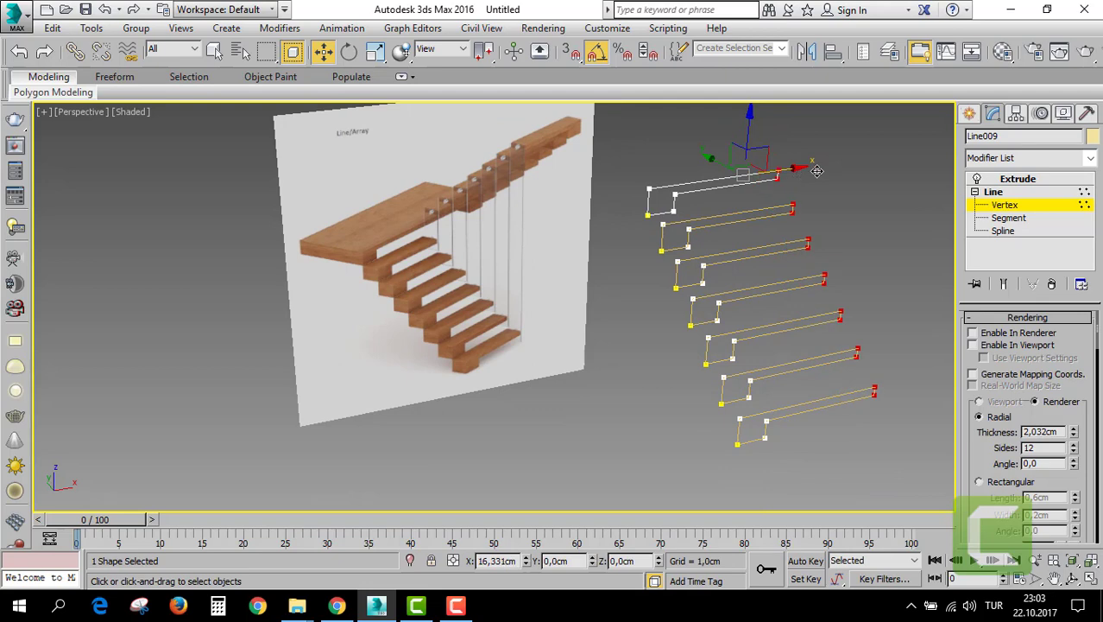
Shift-drag a copy of the top step upward above it.
left_click(1015, 179)
middle_click_drag(804, 255, 726, 242, "alt")
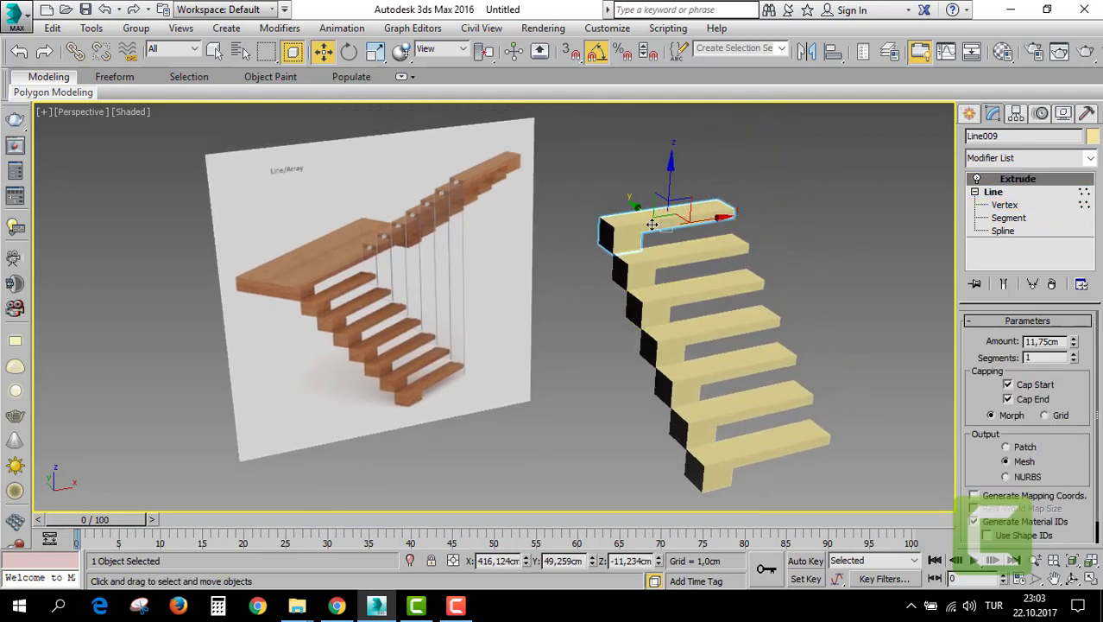
middle_click_drag(679, 237, 688, 240, "alt")
left_click_drag(615, 183, 615, 145, "shift")
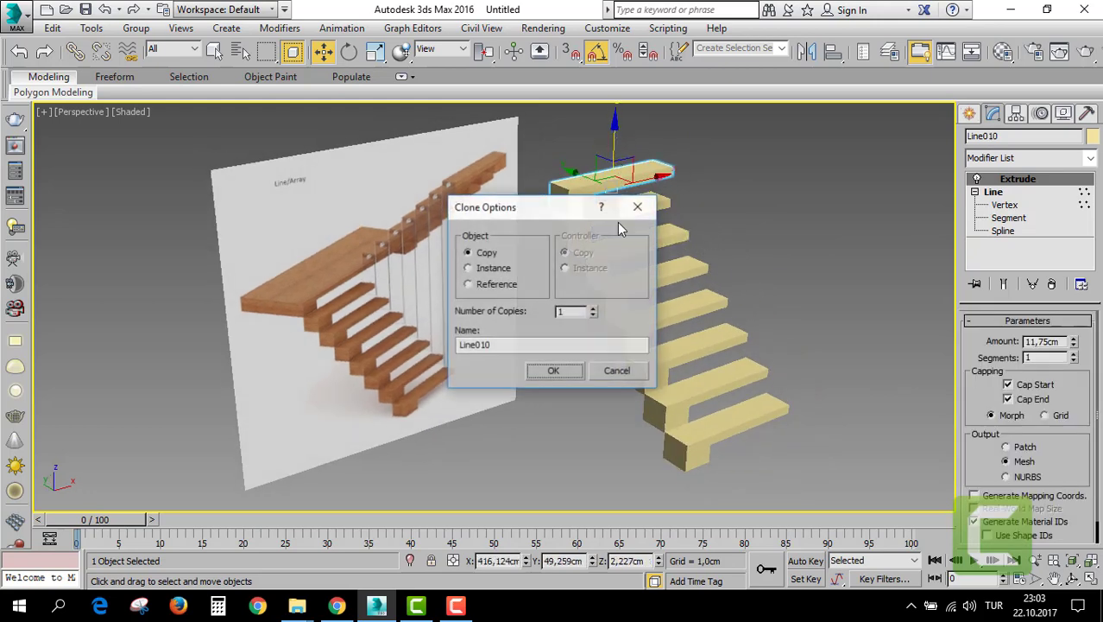
Confirm the copy, give it Extrude Amount 47,8cm, and slide the slab over the top step.
left_click(558, 370)
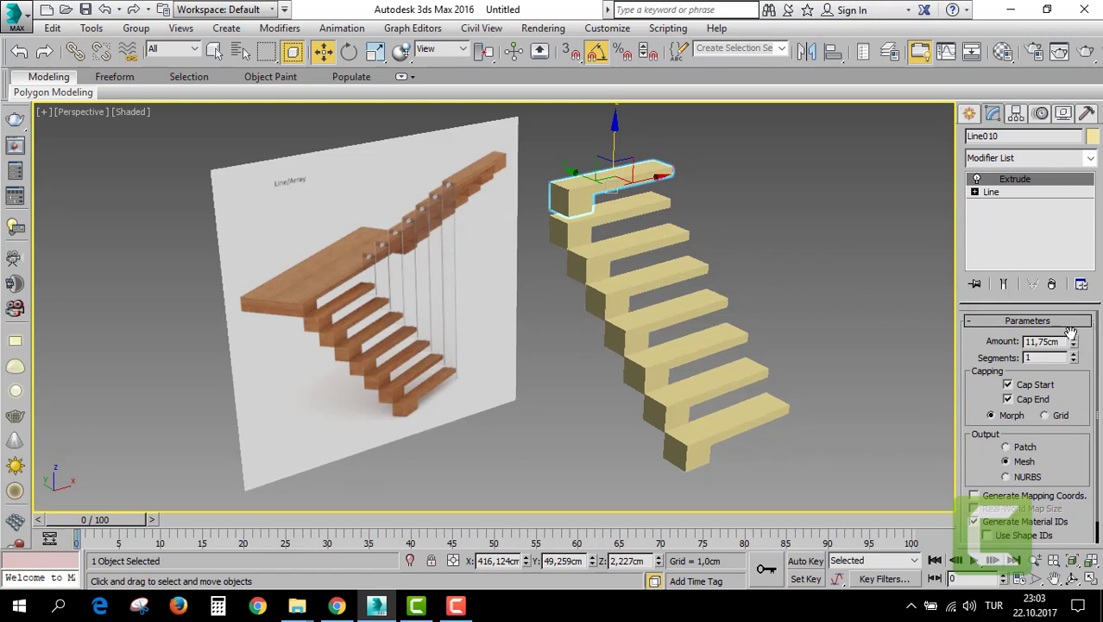
mouse_move(1074, 344)
left_mouse_down()
mouse_move(1082, 531)
mouse_move(1076, 354)
left_mouse_up()
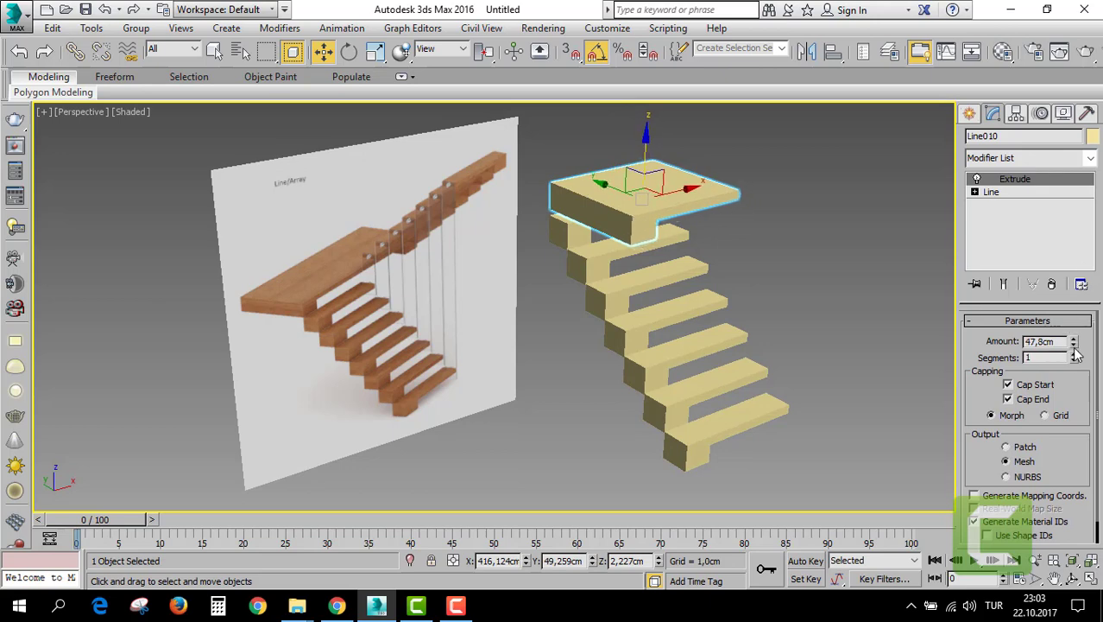
left_click_drag(604, 182, 536, 157)
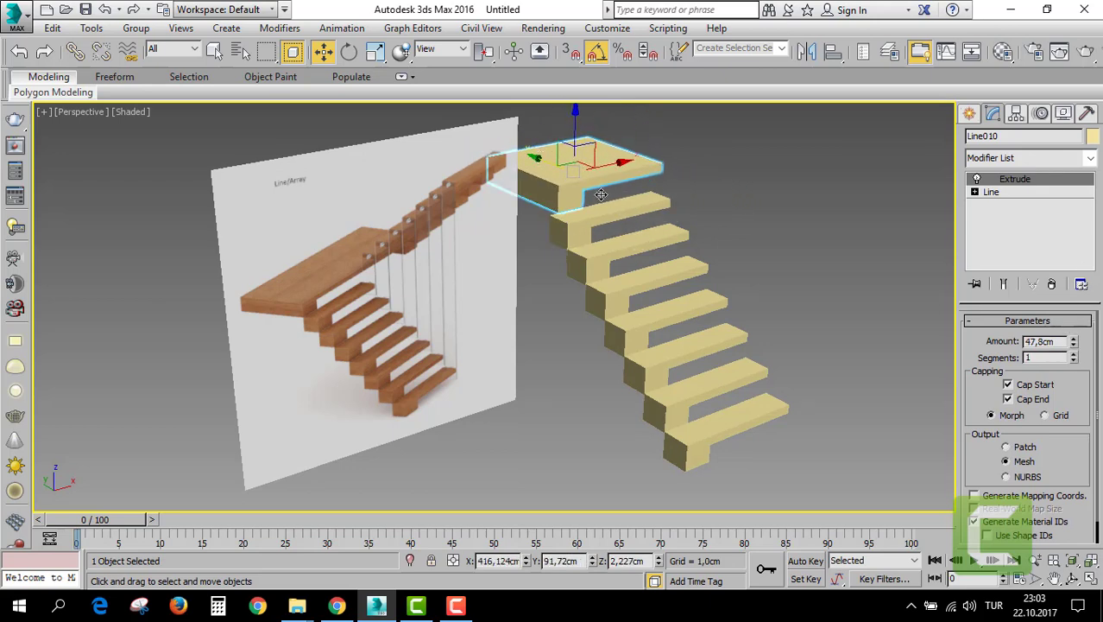
key("z")
middle_click_drag(651, 269, 636, 139, "alt")
scroll(590, 237, "down", 5)
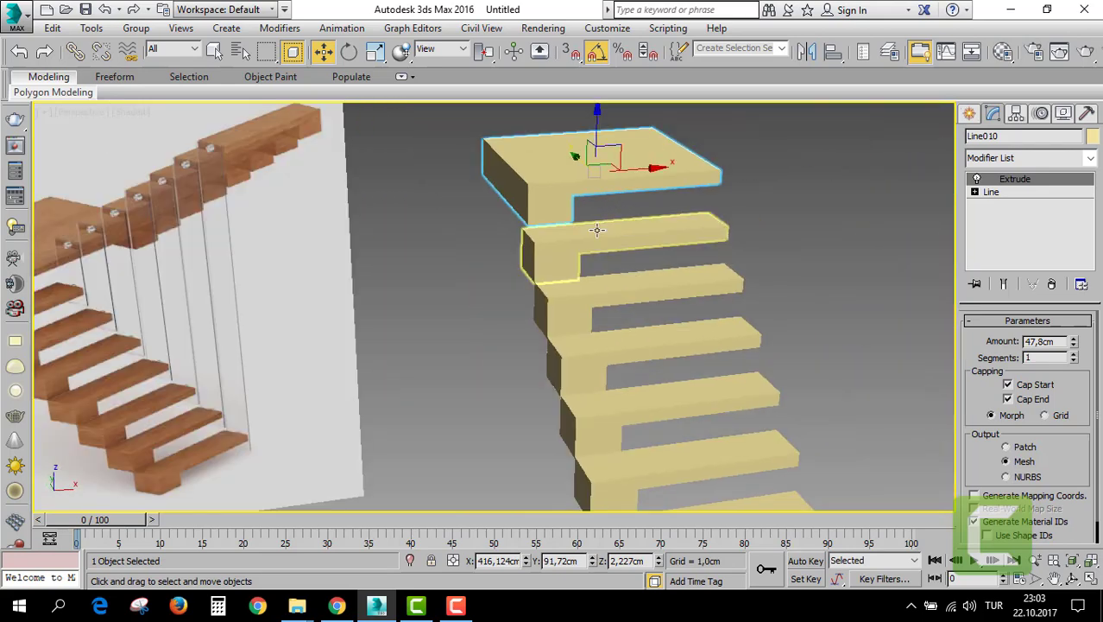
scroll(591, 246, "down", 2)
scroll(590, 256, "up", 1)
Stretch the slab outline's end vertex to the right to lengthen the landing.
left_click(975, 192)
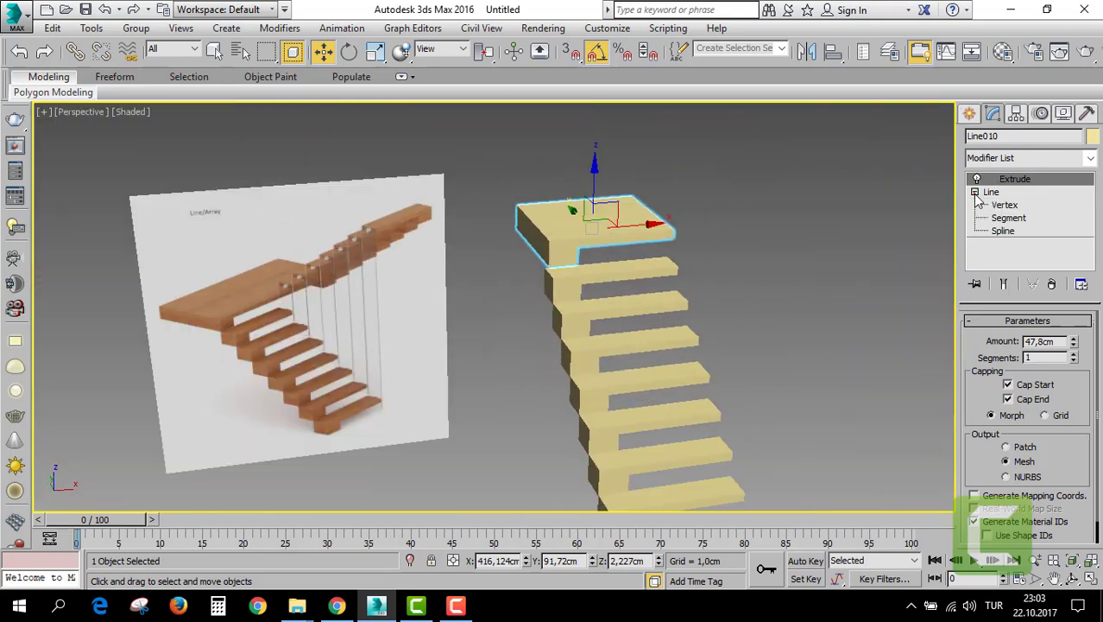
left_click(1004, 204)
middle_click_drag(745, 254, 691, 242, "alt")
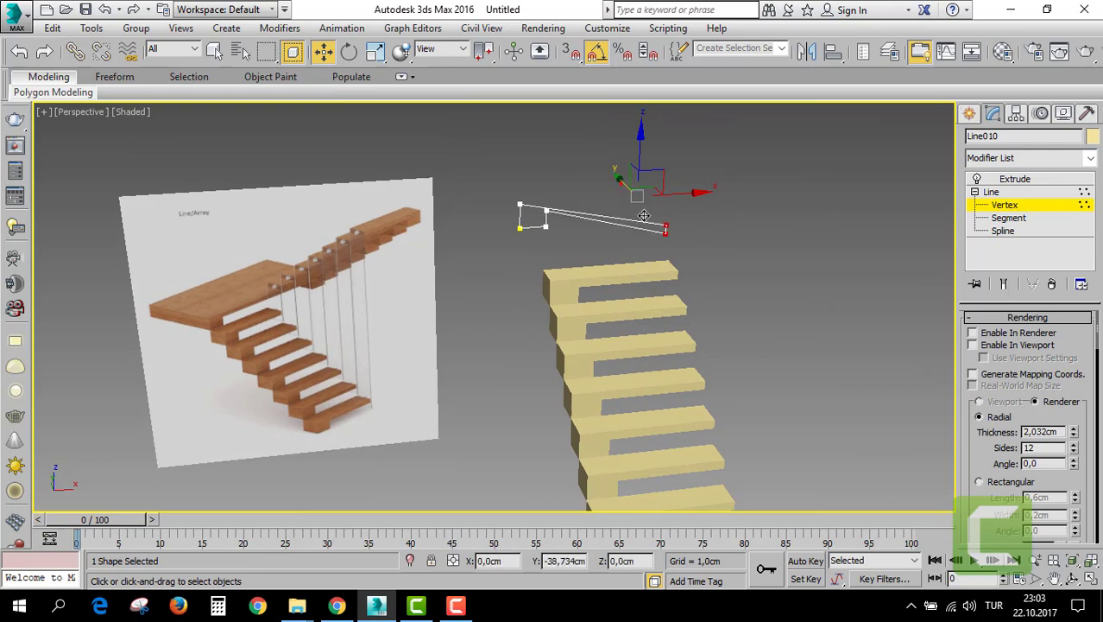
mouse_move(631, 191)
left_mouse_down()
mouse_move(654, 229)
mouse_move(639, 199)
left_mouse_up()
mouse_move(536, 164)
left_mouse_down()
mouse_move(659, 226)
mouse_move(807, 201)
mouse_move(715, 202)
left_mouse_up()
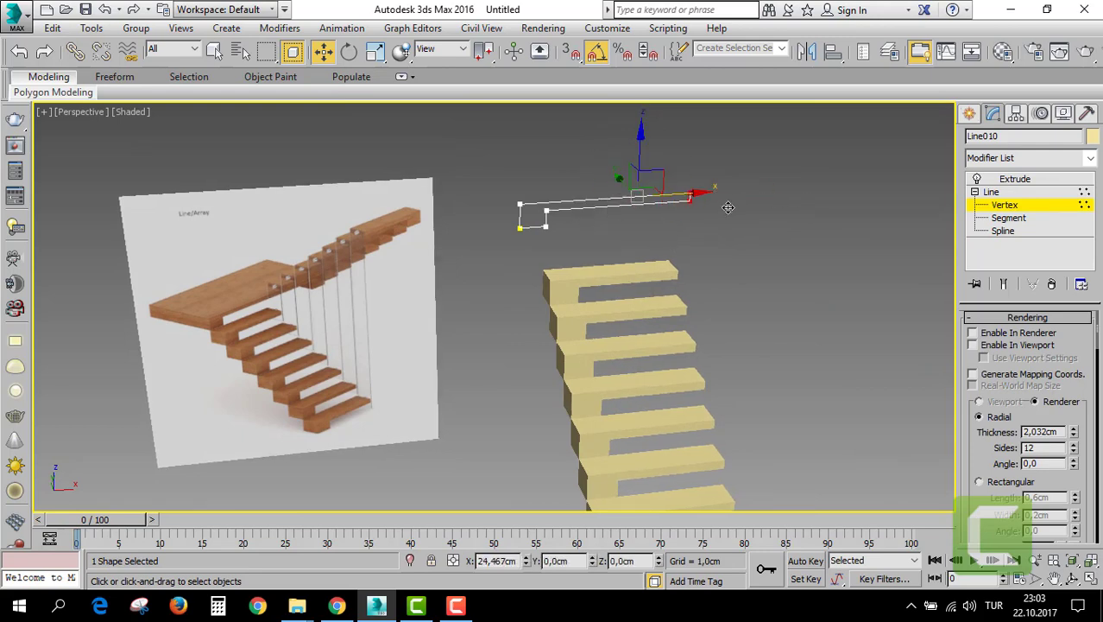
left_click_drag(751, 210, 753, 212)
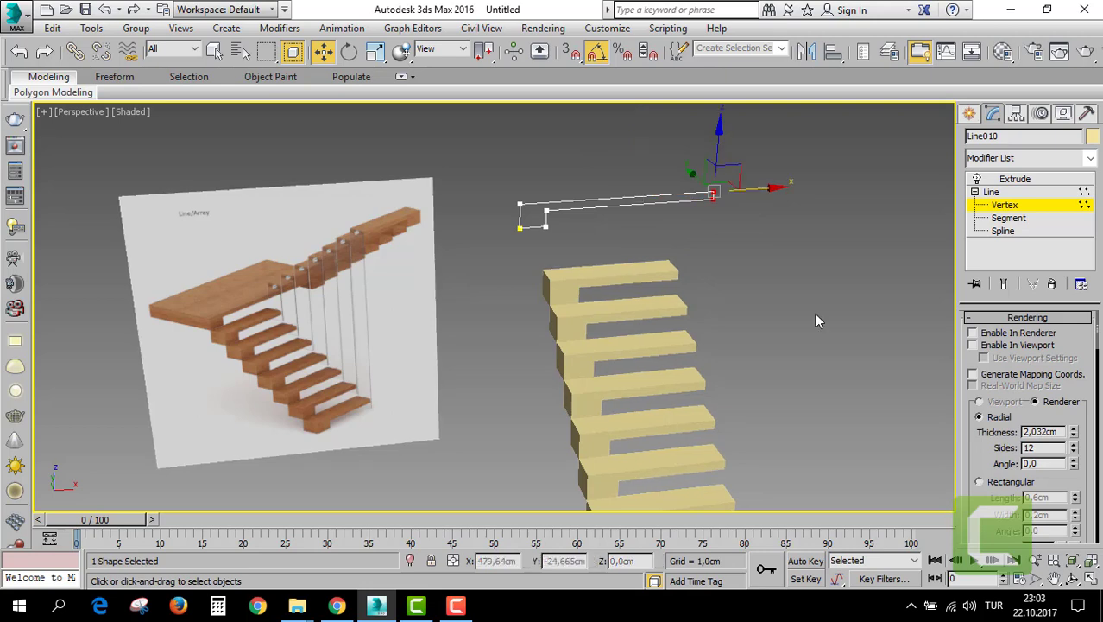
left_click(1014, 179)
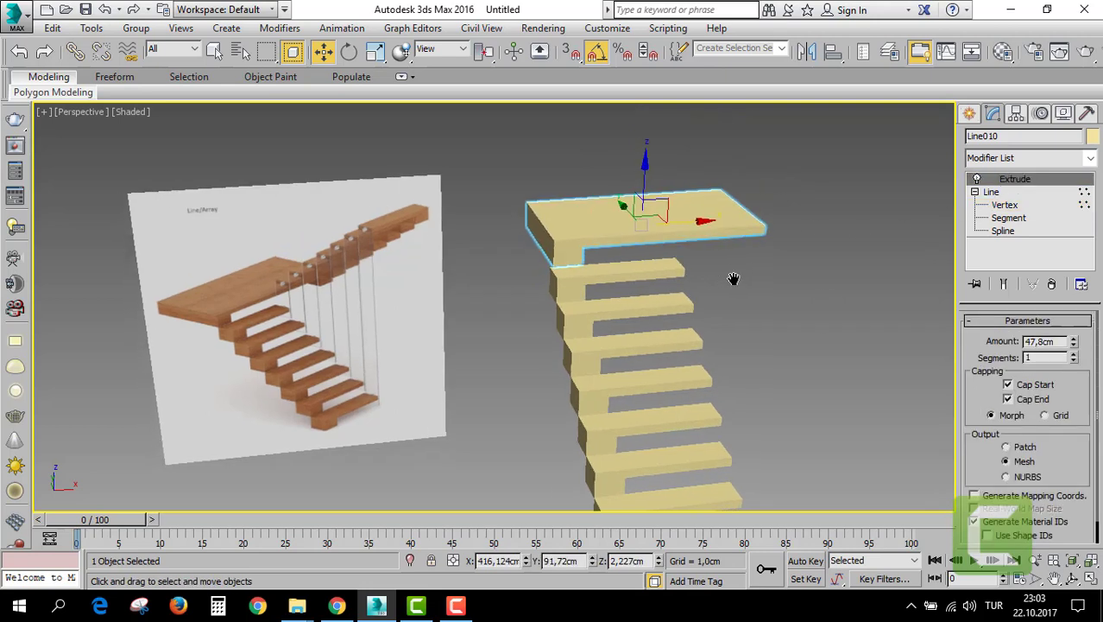
middle_click_drag(814, 221, 722, 277)
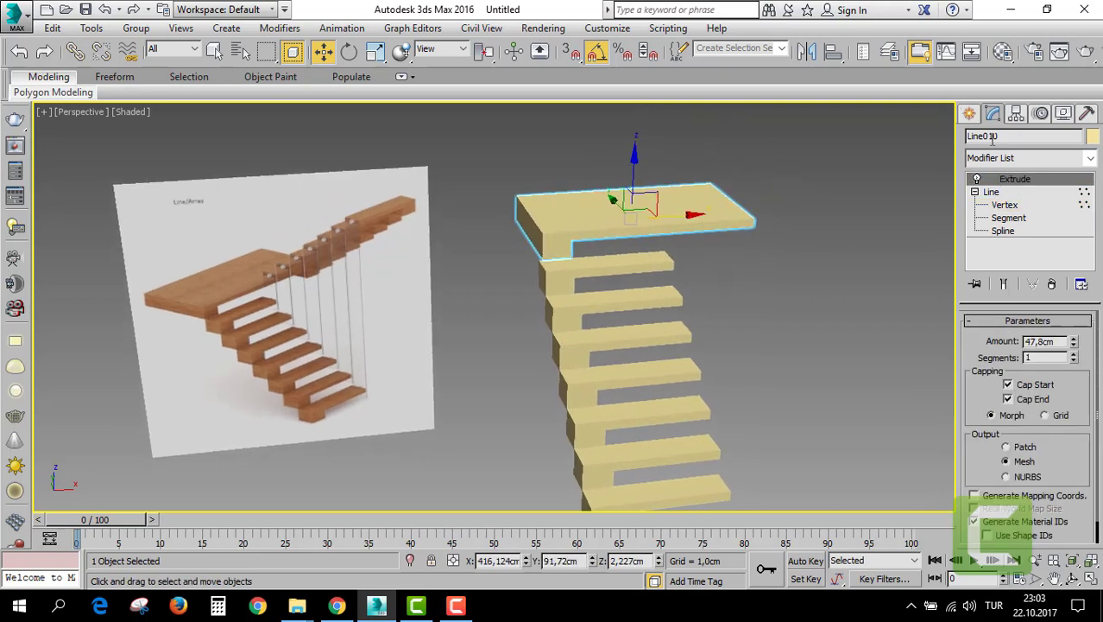
left_click(1013, 158)
Add a Symmetry modifier with Flip and position its mirror plane along X to widen the slab.
type("sym")
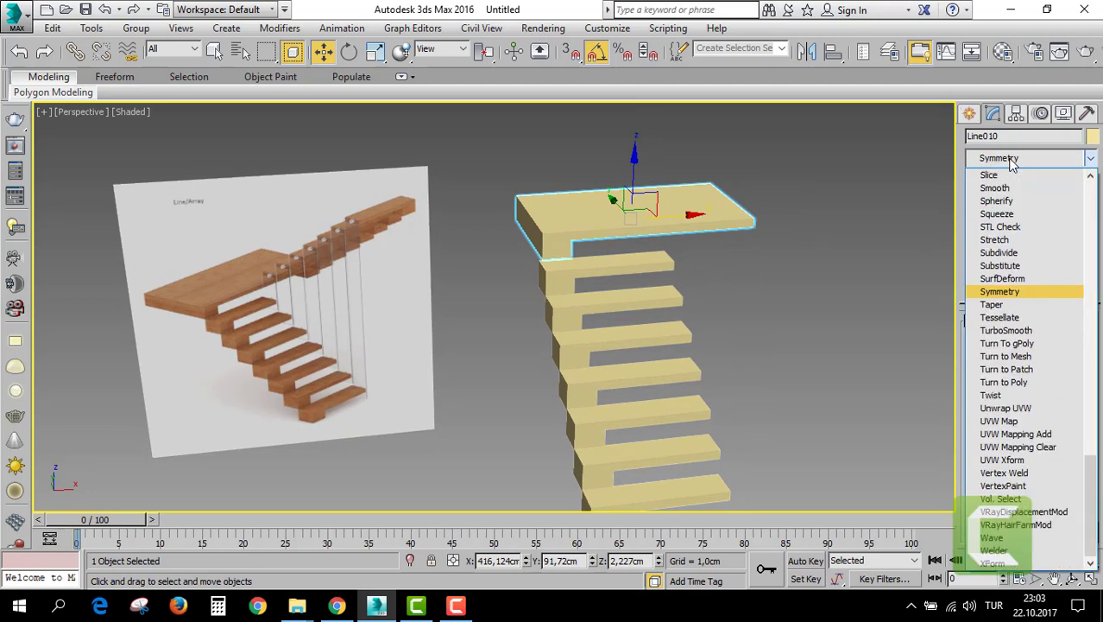
left_click(1000, 291)
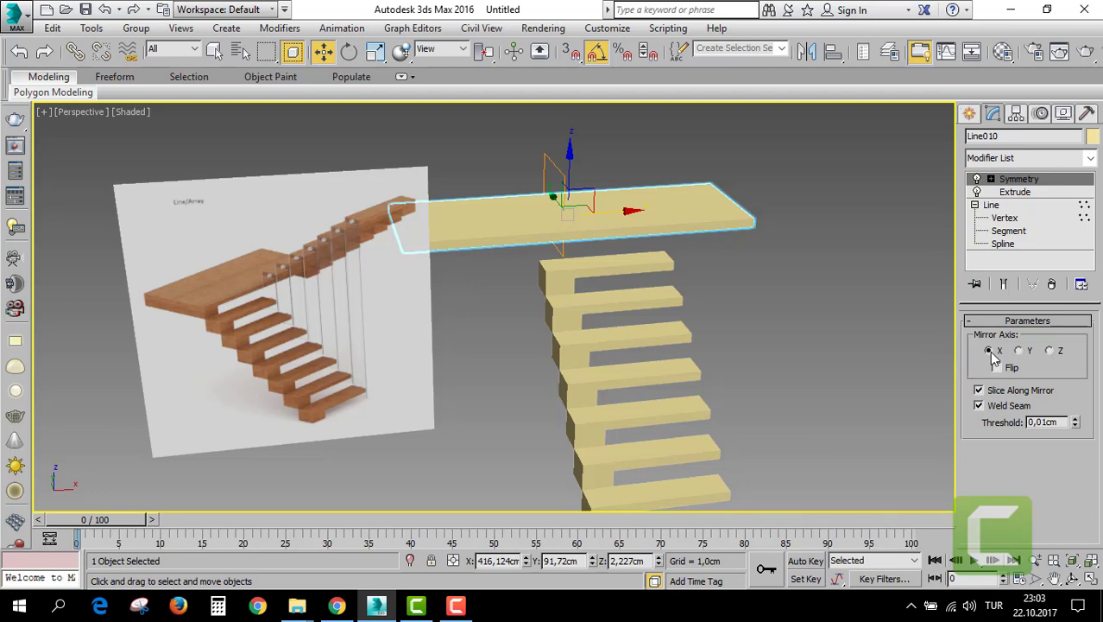
left_click(991, 178)
left_click(1016, 192)
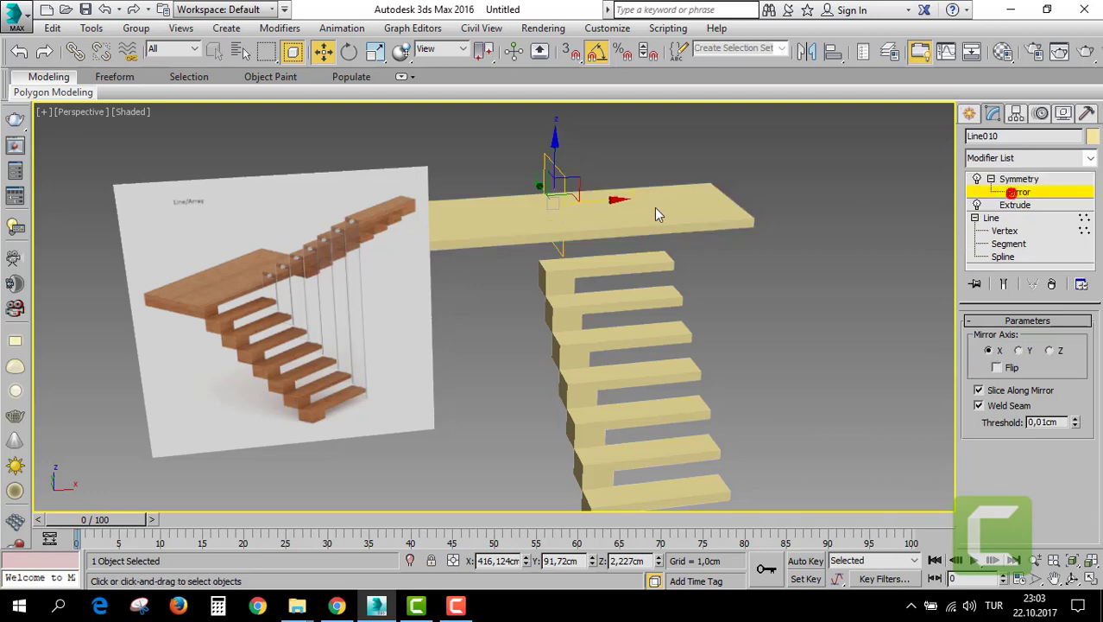
left_click_drag(609, 200, 776, 193)
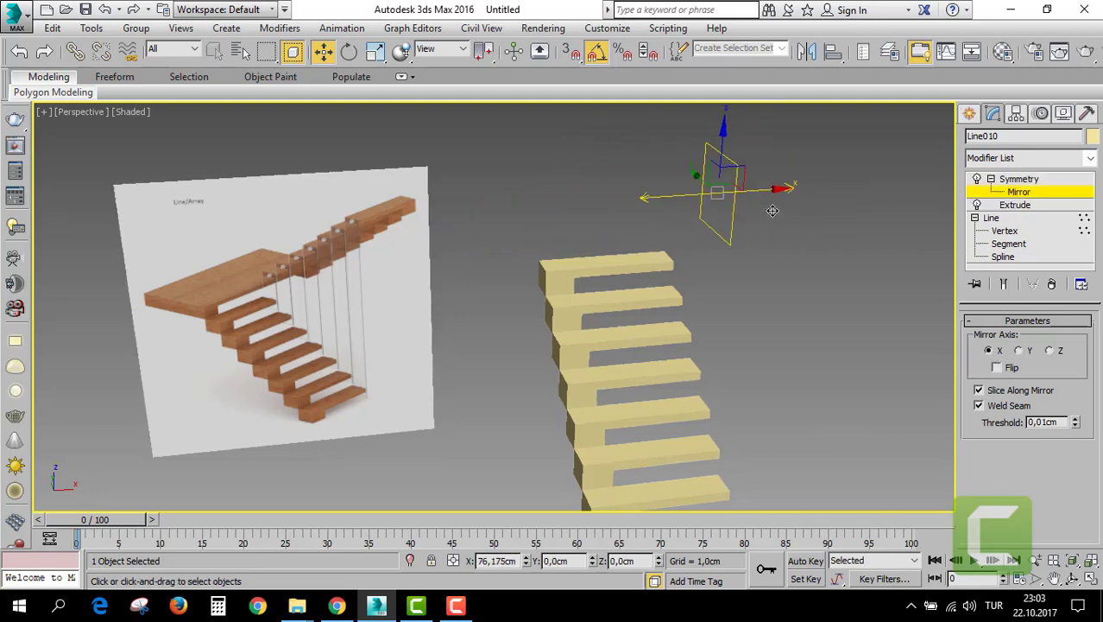
left_click(997, 368)
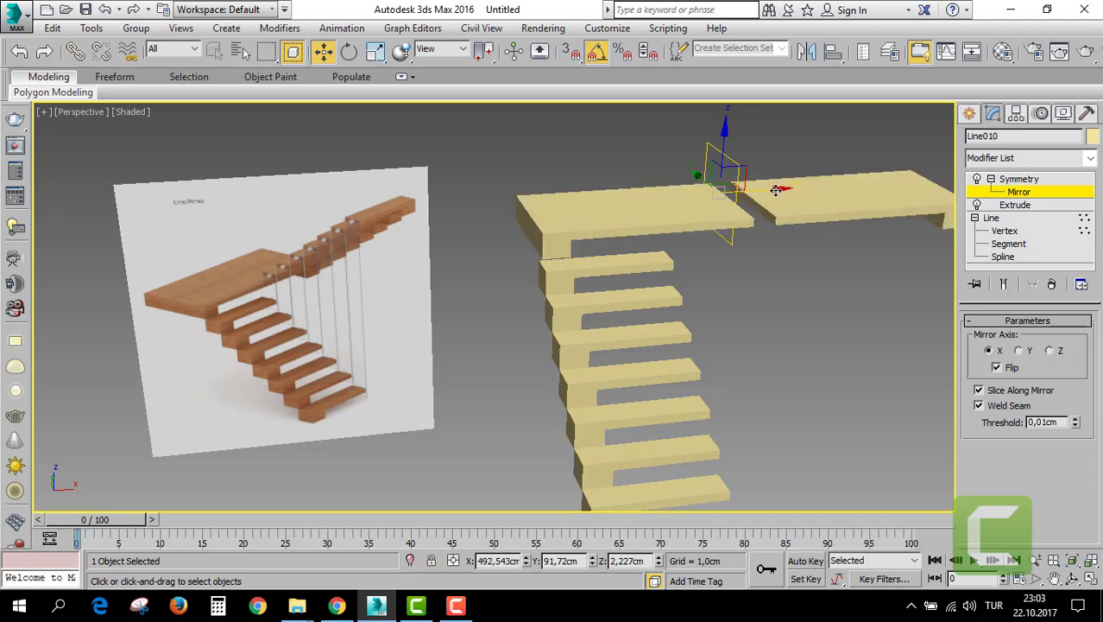
mouse_move(779, 190)
left_mouse_down()
mouse_move(709, 202)
mouse_move(718, 199)
left_mouse_up()
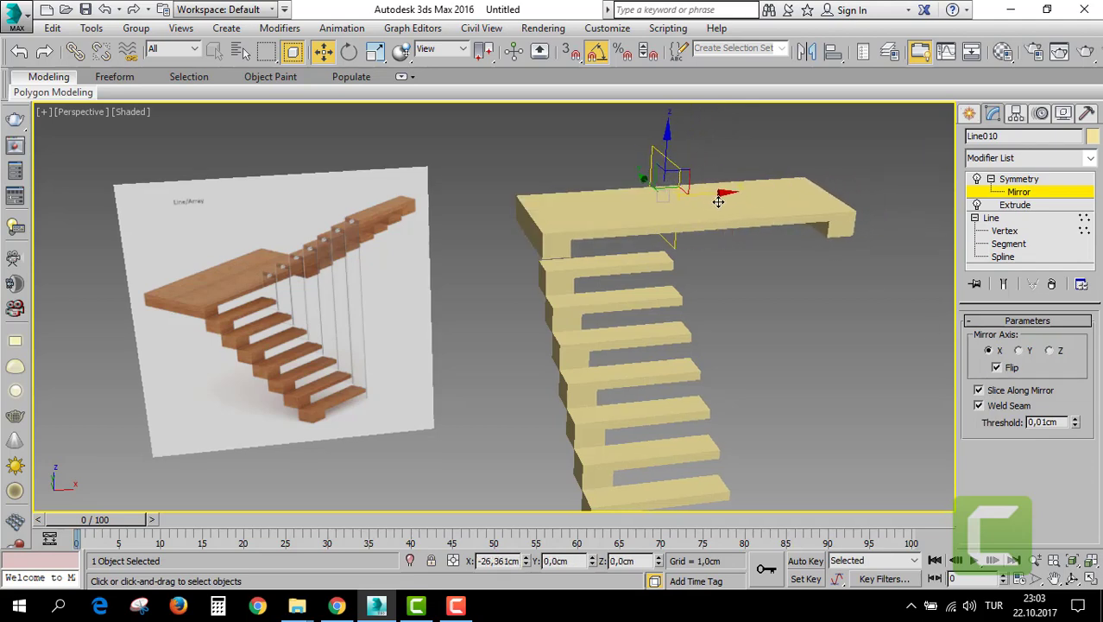
left_click(1020, 194)
middle_click_drag(763, 295, 697, 267, "alt")
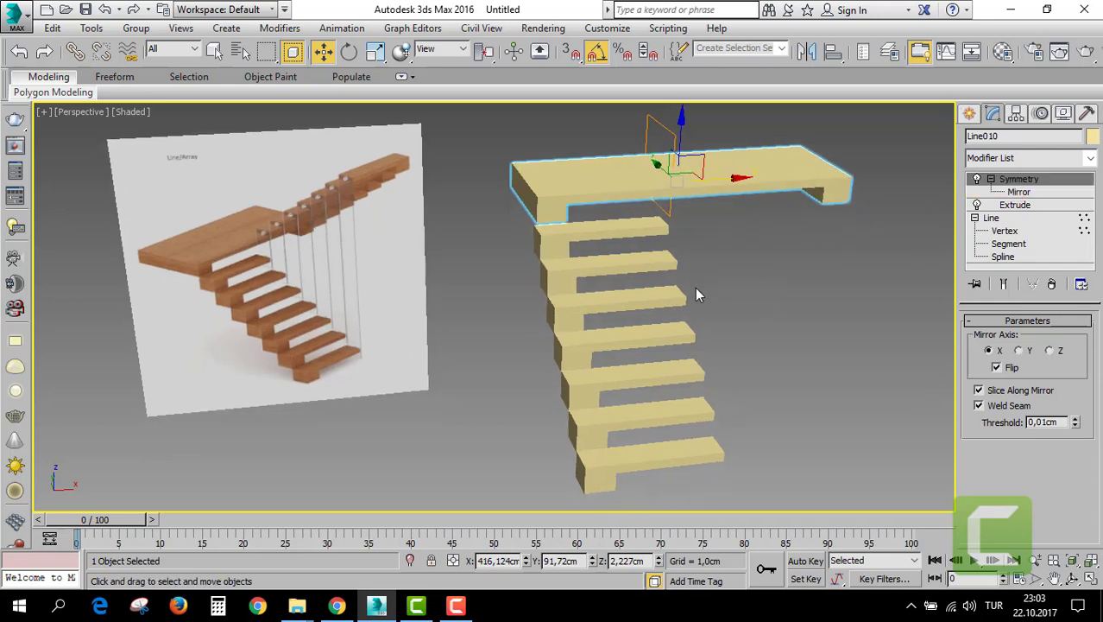
Select all seven steps and group them as Group002.
left_click(654, 464)
left_click(630, 413, "ctrl")
left_click(616, 373, "ctrl")
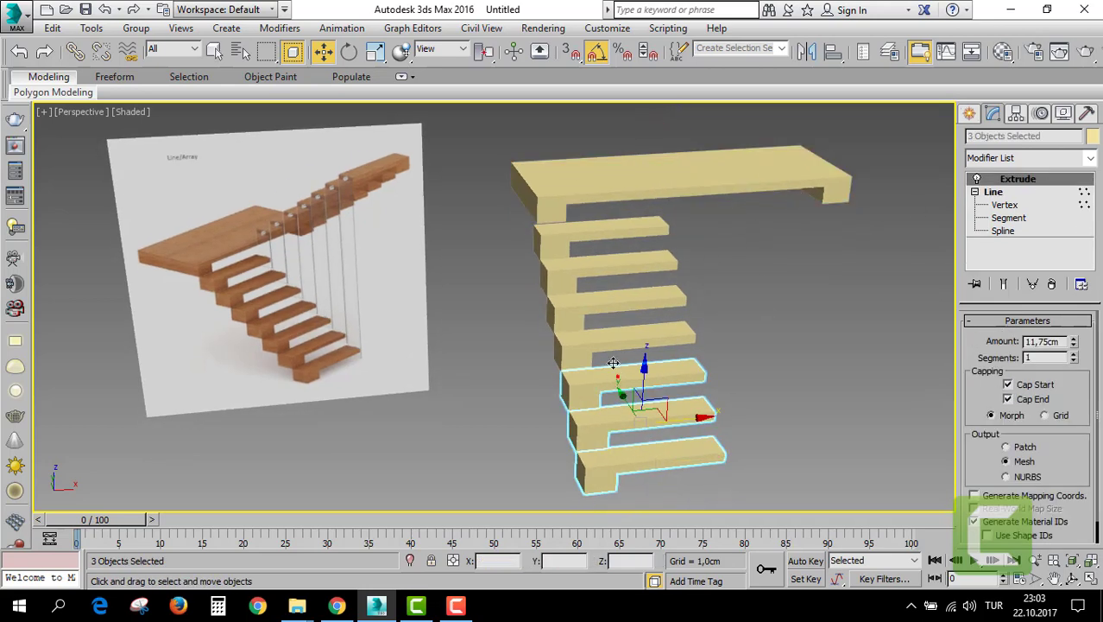
left_click(607, 332, "ctrl")
left_click(609, 298, "ctrl")
left_click(604, 261, "ctrl")
left_click(594, 228, "ctrl")
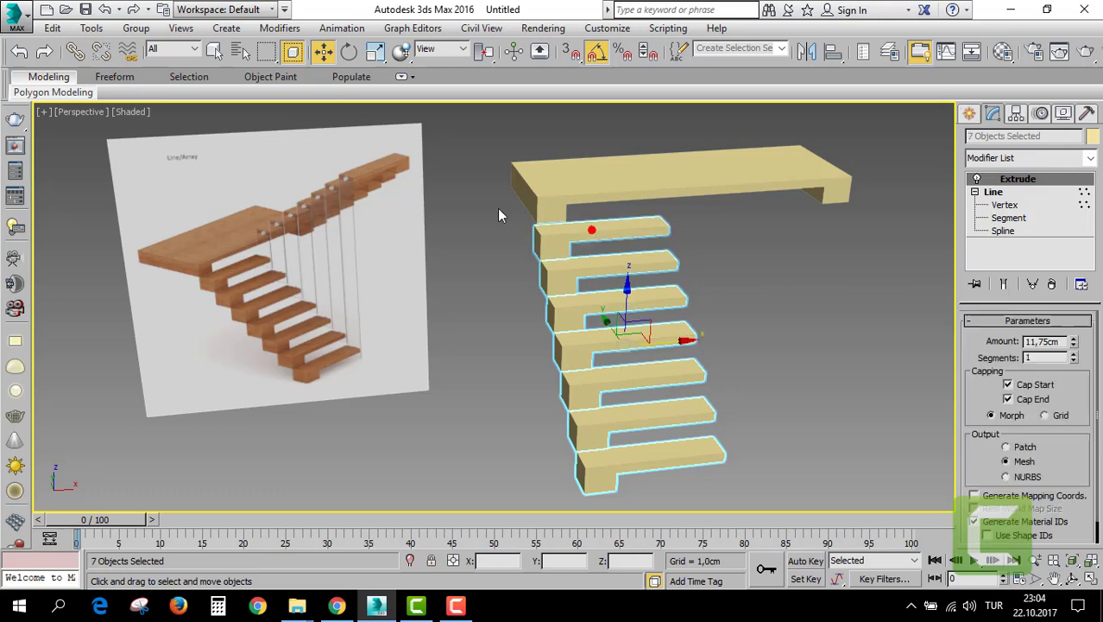
left_click(136, 28)
left_click(145, 43)
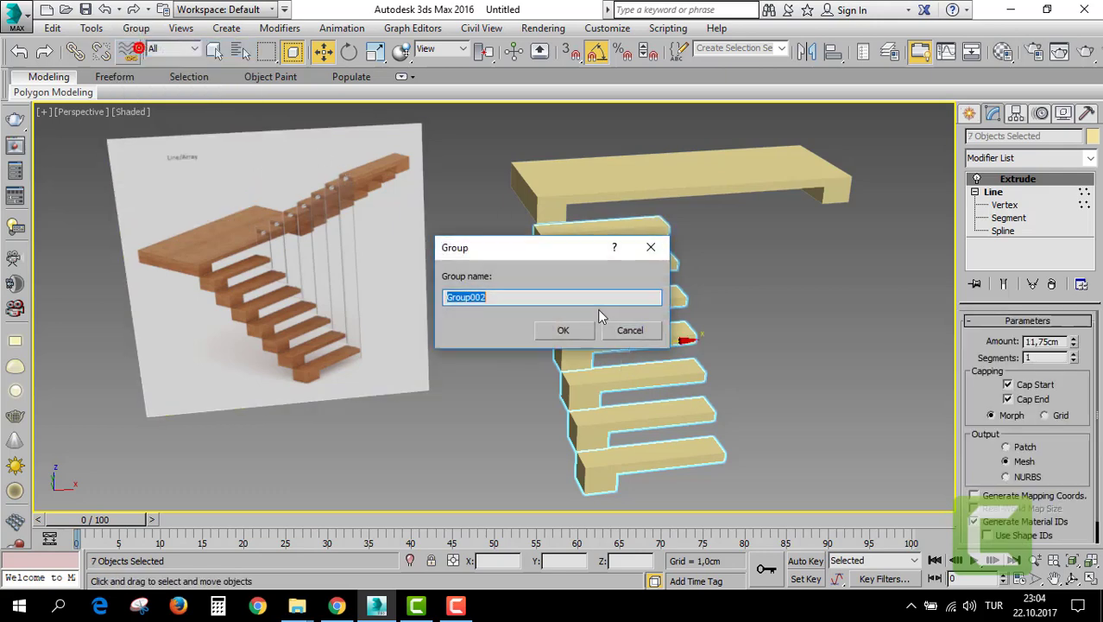
left_click(564, 330)
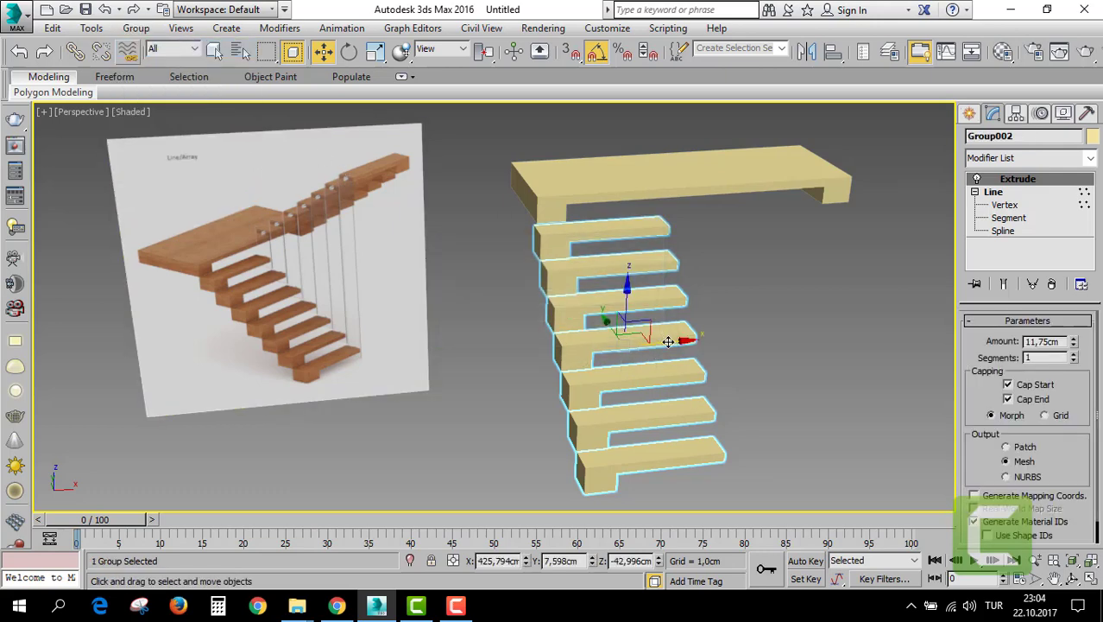
Copy the group to the right as Group003 and raise it on Z.
left_click_drag(668, 342, 812, 380, "shift")
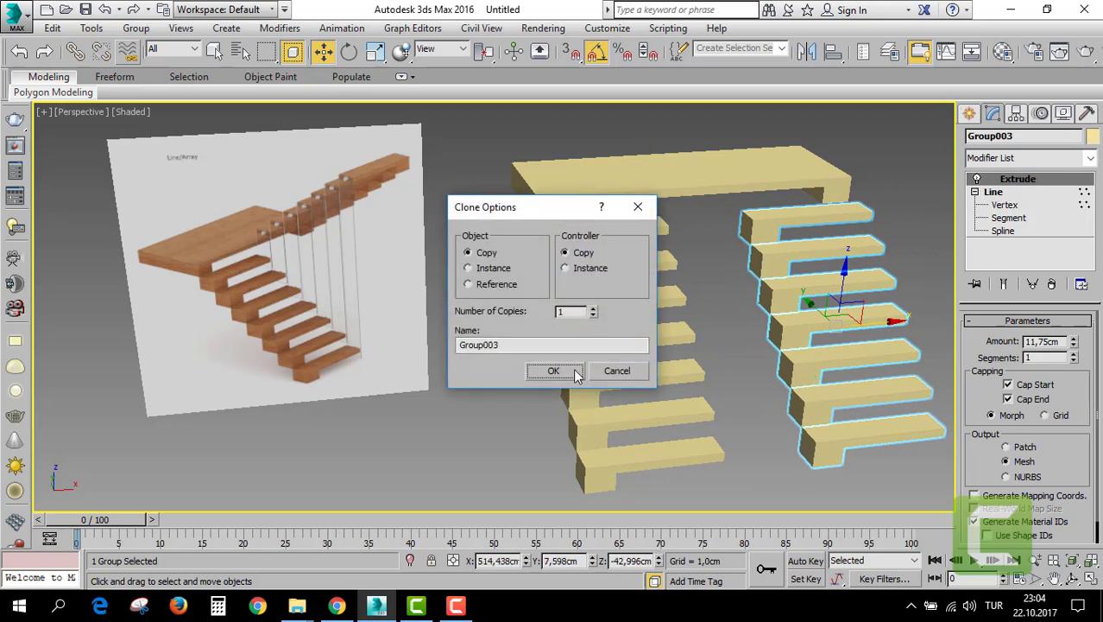
left_click(561, 370)
middle_click_drag(846, 304, 781, 285)
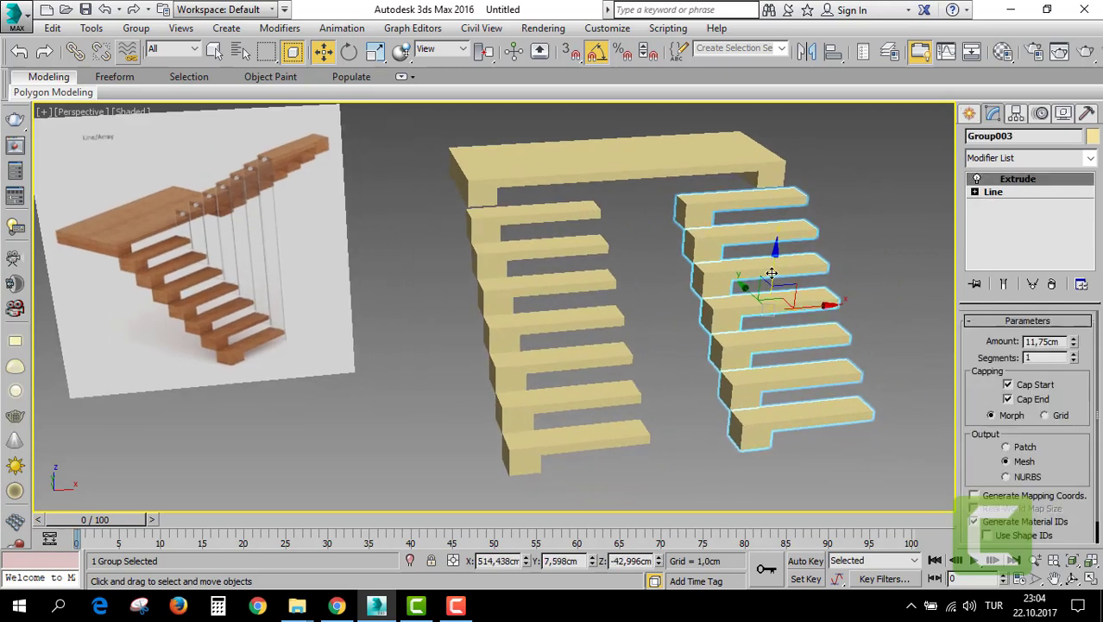
left_click_drag(771, 272, 771, 178)
middle_click_drag(771, 178, 765, 306, "alt")
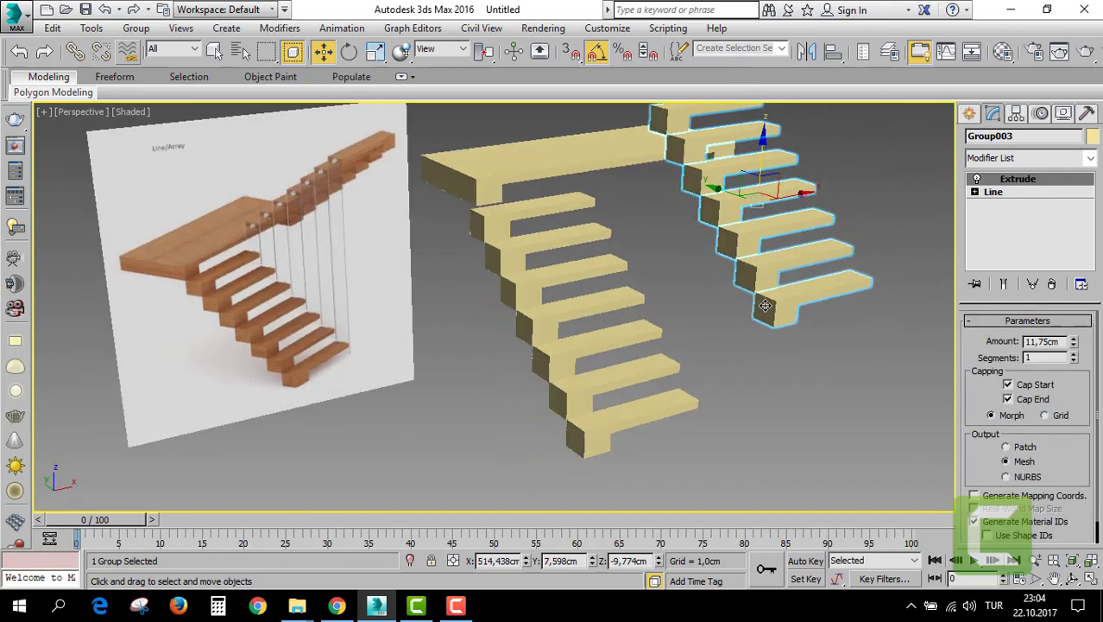
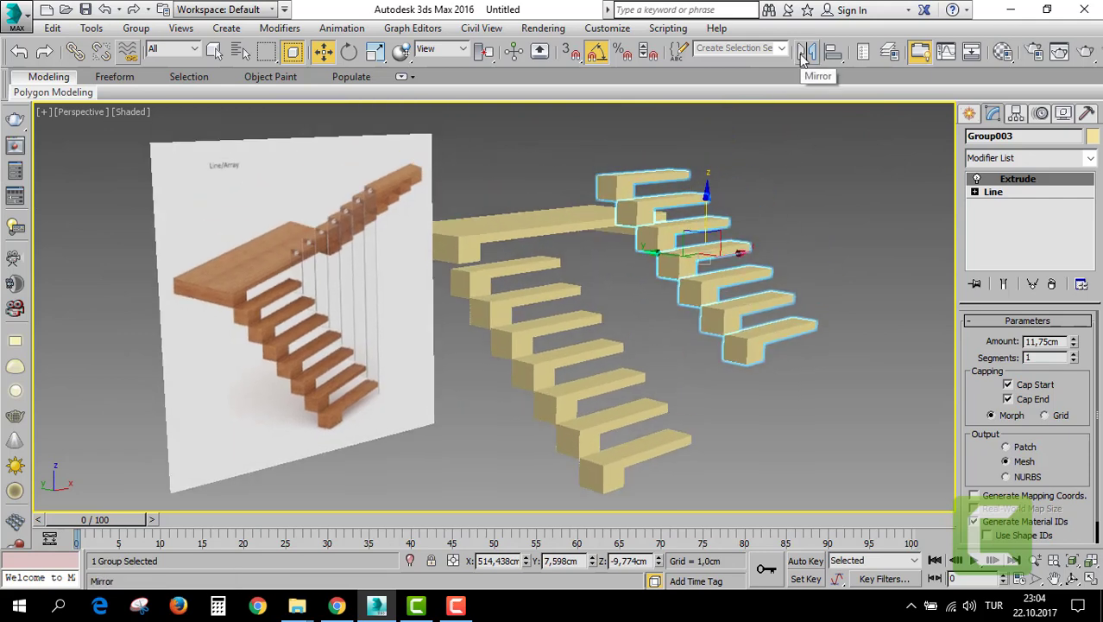
Mirror the upper stair flight Group003 across the XY axis with No Clone.
left_click(807, 51)
left_click_drag(542, 153, 358, 84)
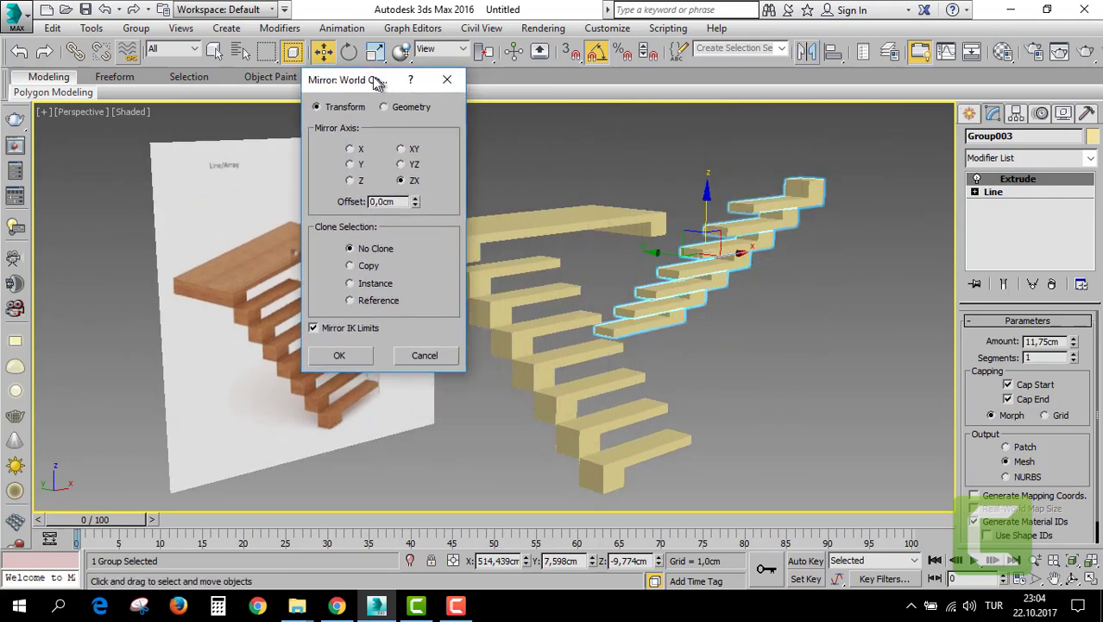
left_click(319, 146)
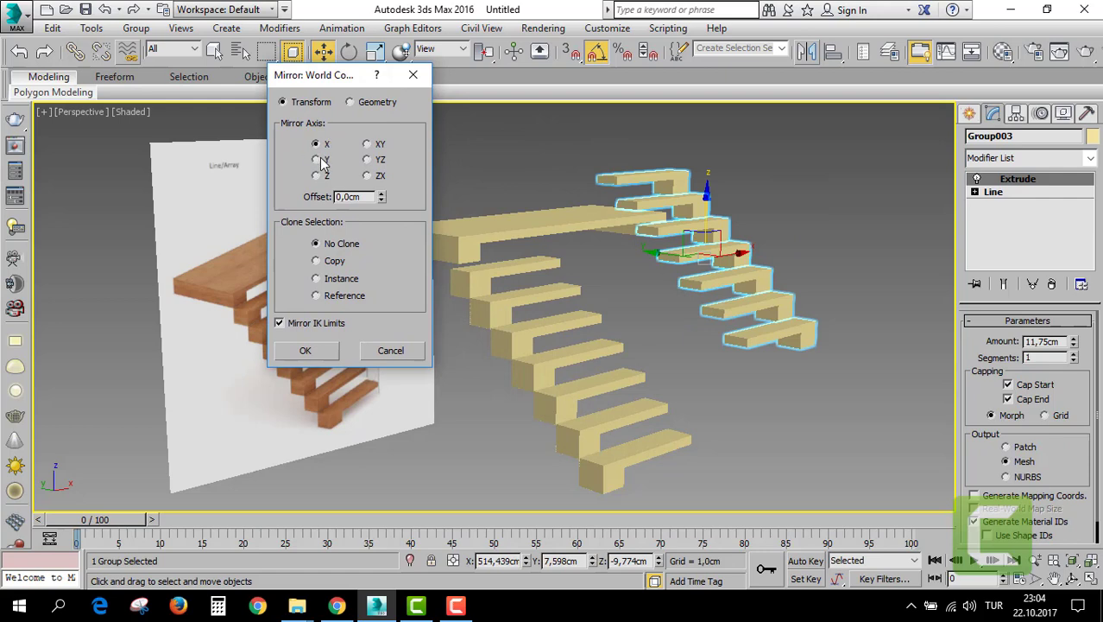
left_click(318, 160)
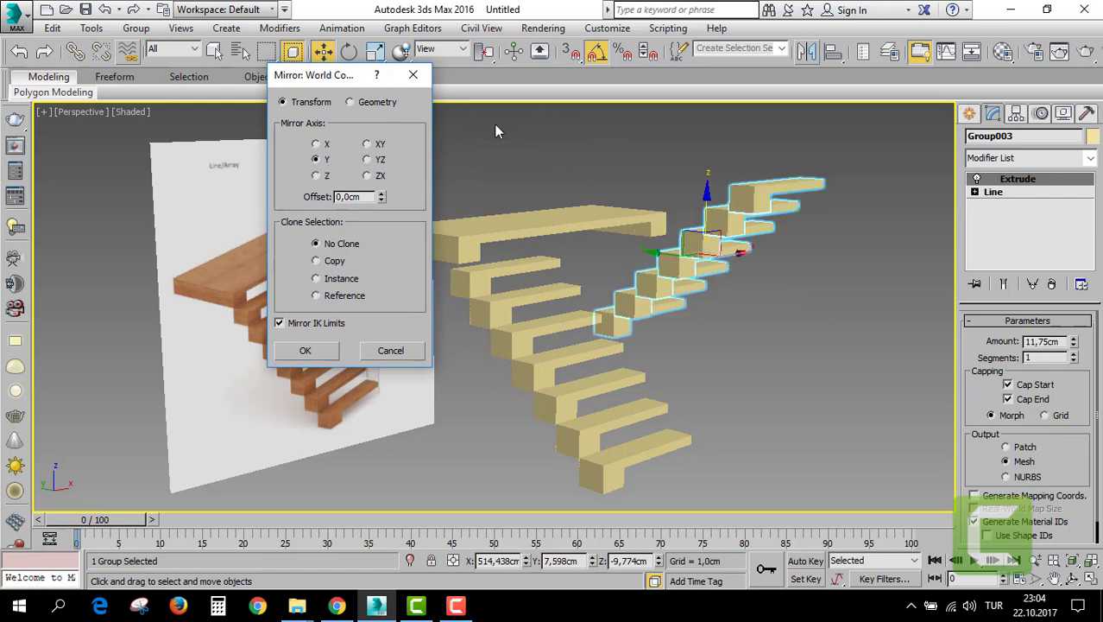
left_click_drag(322, 81, 449, 54)
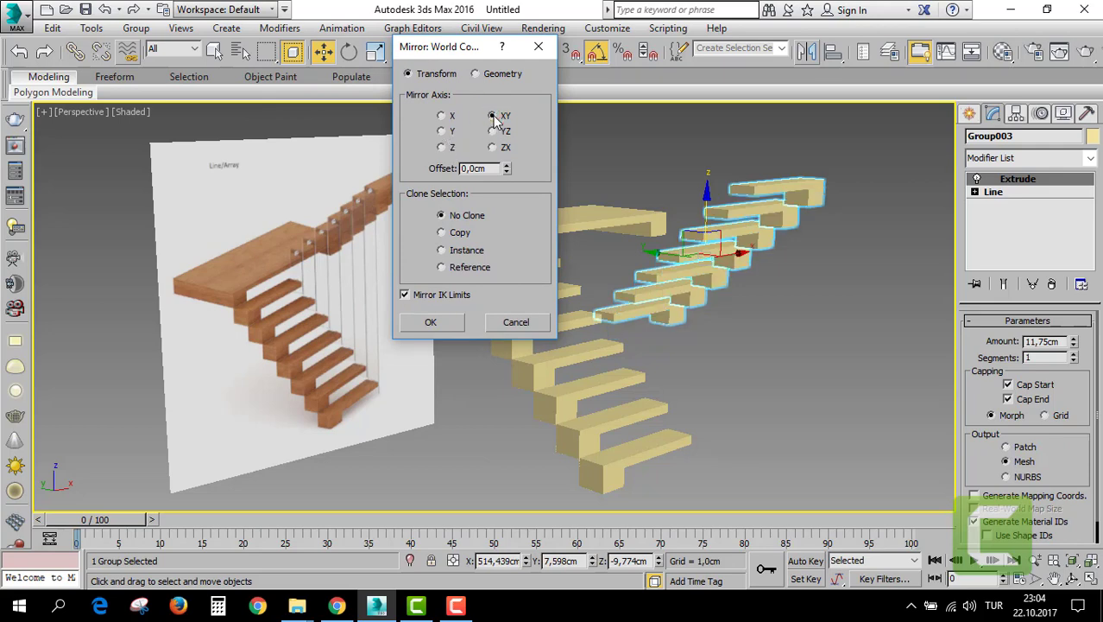
left_click(431, 322)
key("alt+w")
key("z")
key("alt+w")
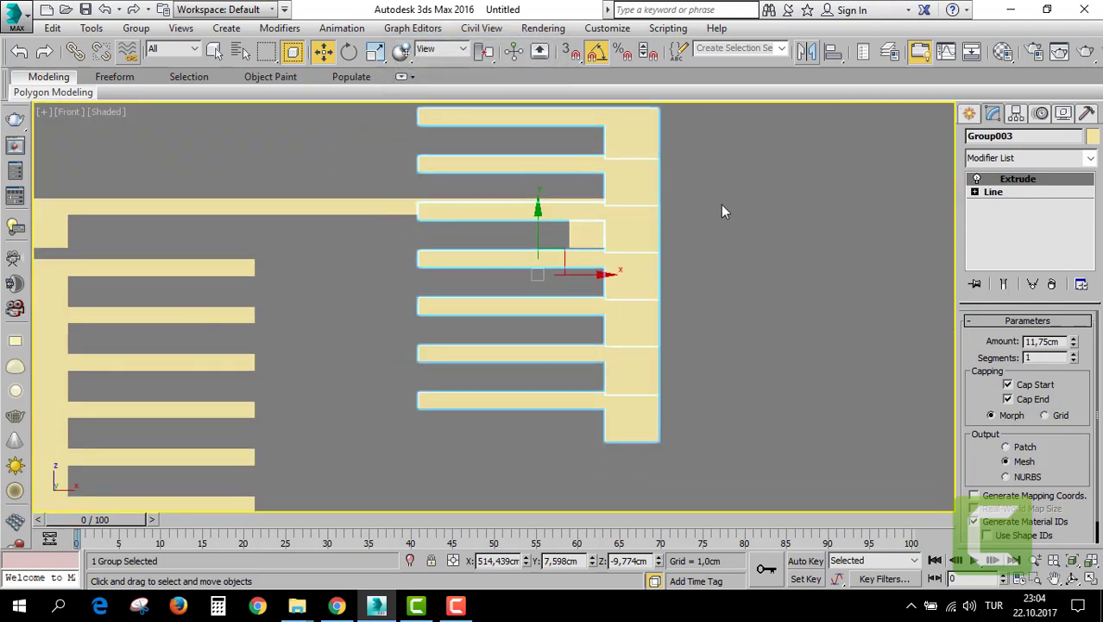
scroll(617, 233, "down", 3)
Raise Group003 onto the landing and shift it left to meet it.
left_click_drag(582, 208, 581, 87)
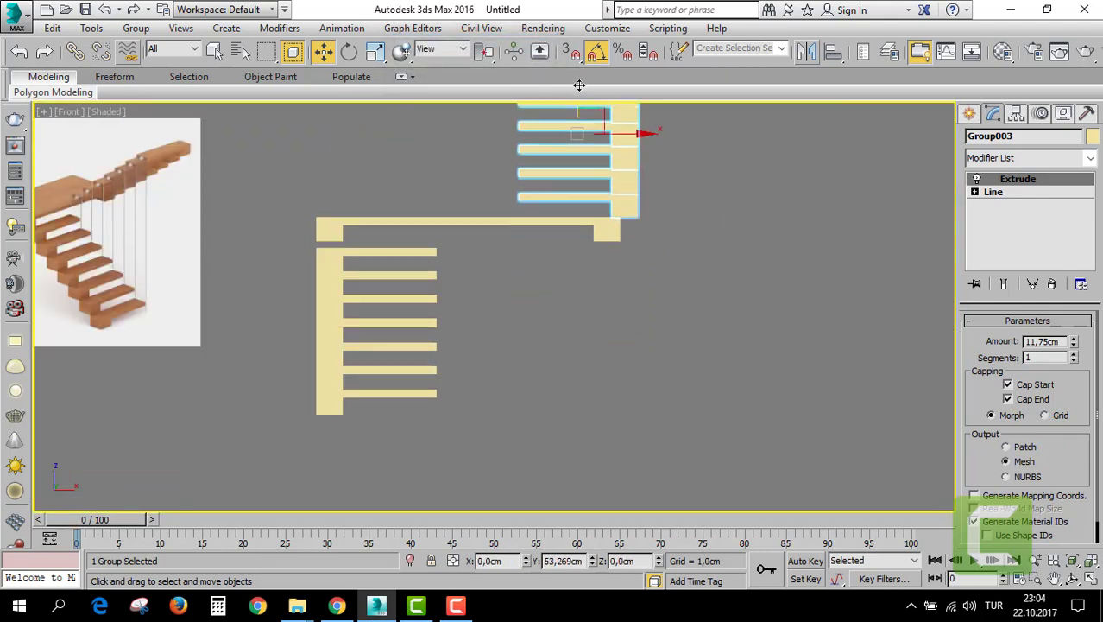
left_click_drag(638, 136, 620, 138)
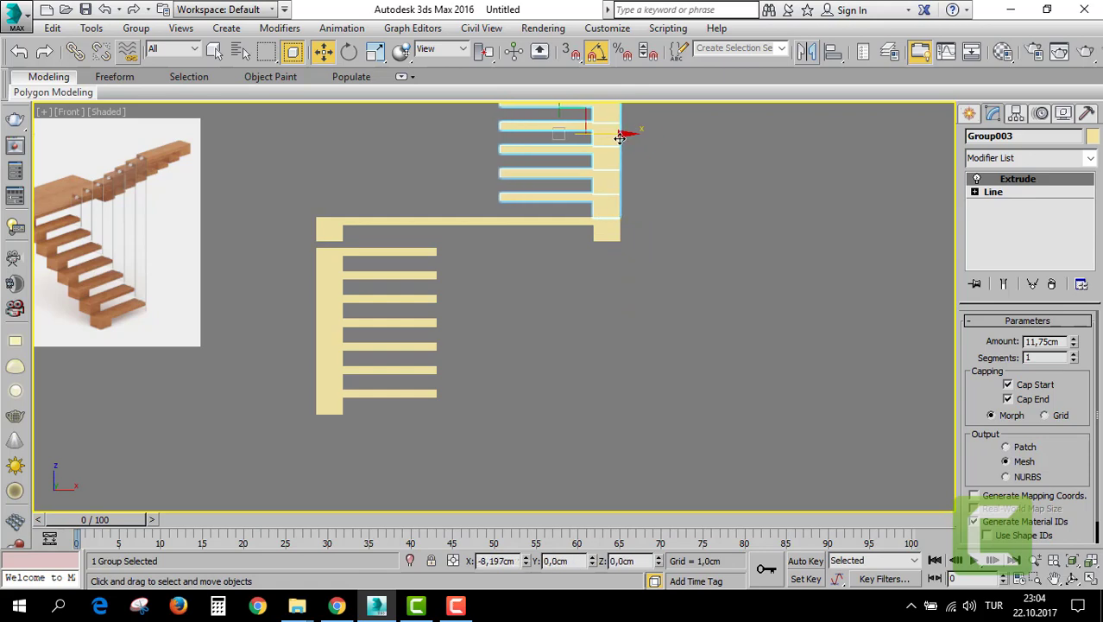
key("alt+w")
right_click(770, 398)
key("alt+w")
mouse_move(741, 317)
middle_mouse_down("alt")
mouse_move(723, 245)
mouse_move(537, 261)
mouse_move(579, 247)
middle_mouse_up("alt")
key("alt+w")
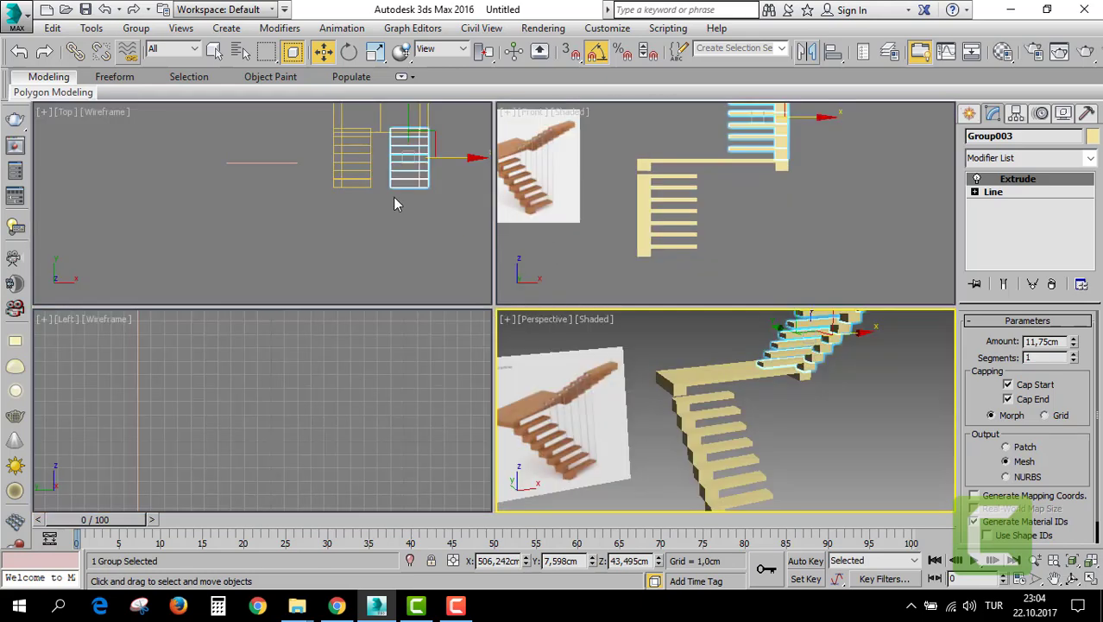
right_click(393, 197)
key("alt+w")
middle_click_drag(816, 191, 661, 231)
left_click_drag(682, 248, 639, 253)
Move the landing Line010's Symmetry mirror plane along X to line up with the stairs.
middle_click_drag(678, 217, 658, 247)
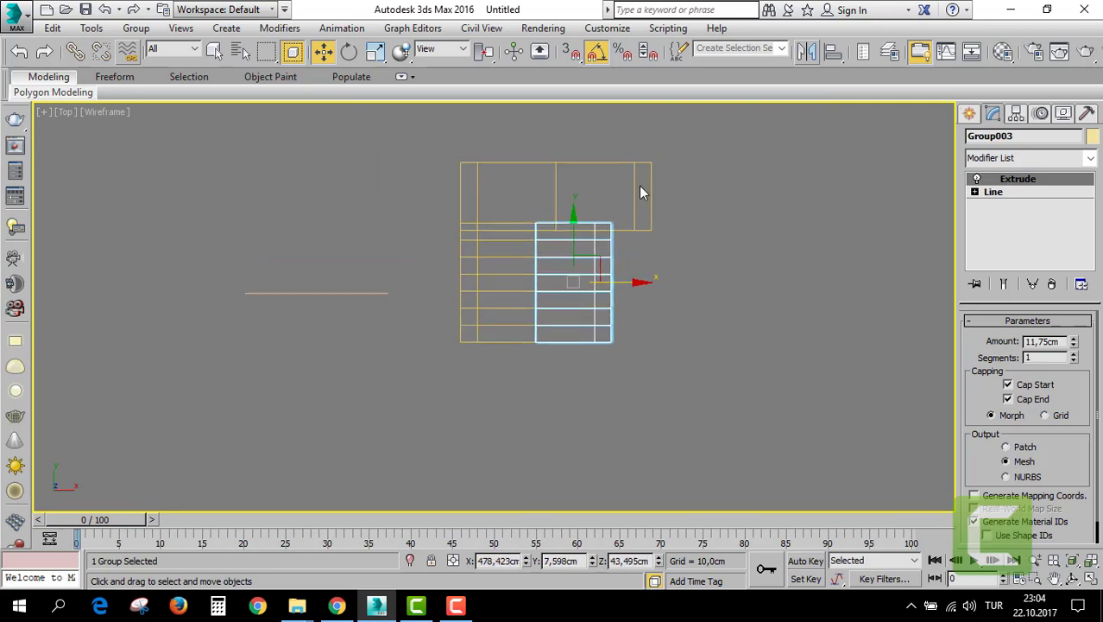
left_click(646, 184)
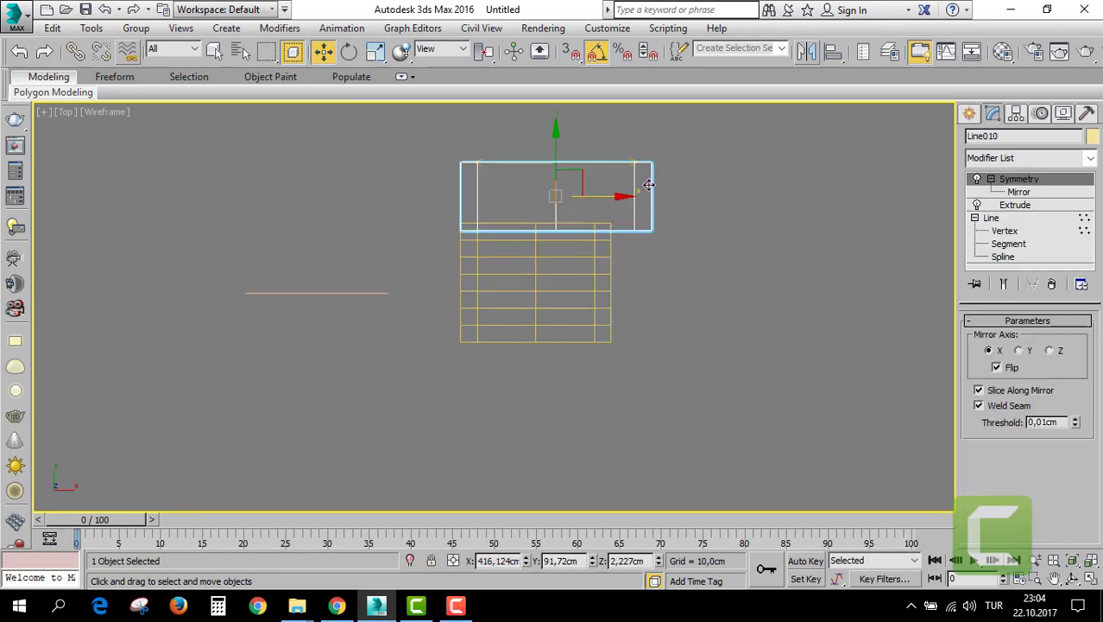
left_click(1019, 191)
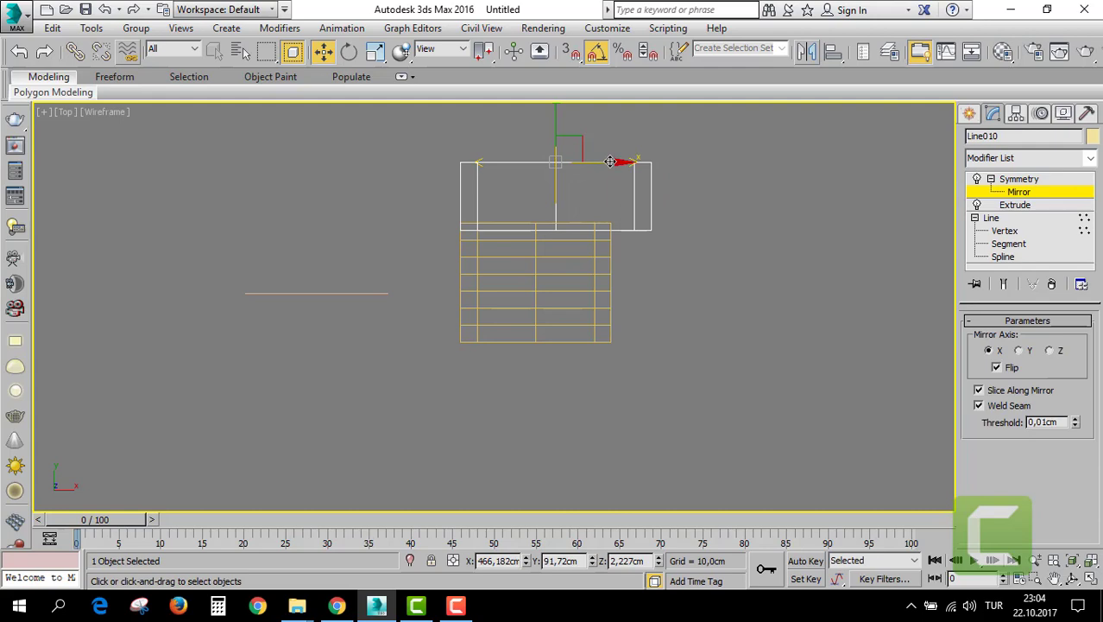
left_click_drag(610, 161, 590, 161)
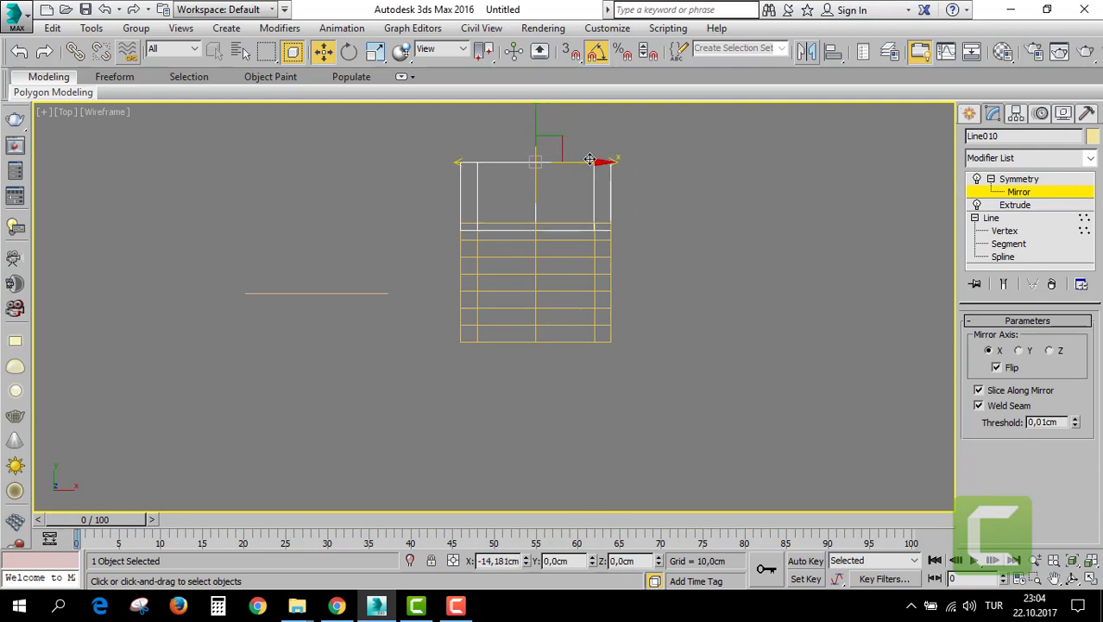
left_click(1019, 178)
key("alt+w")
middle_click(691, 414)
key("alt+w")
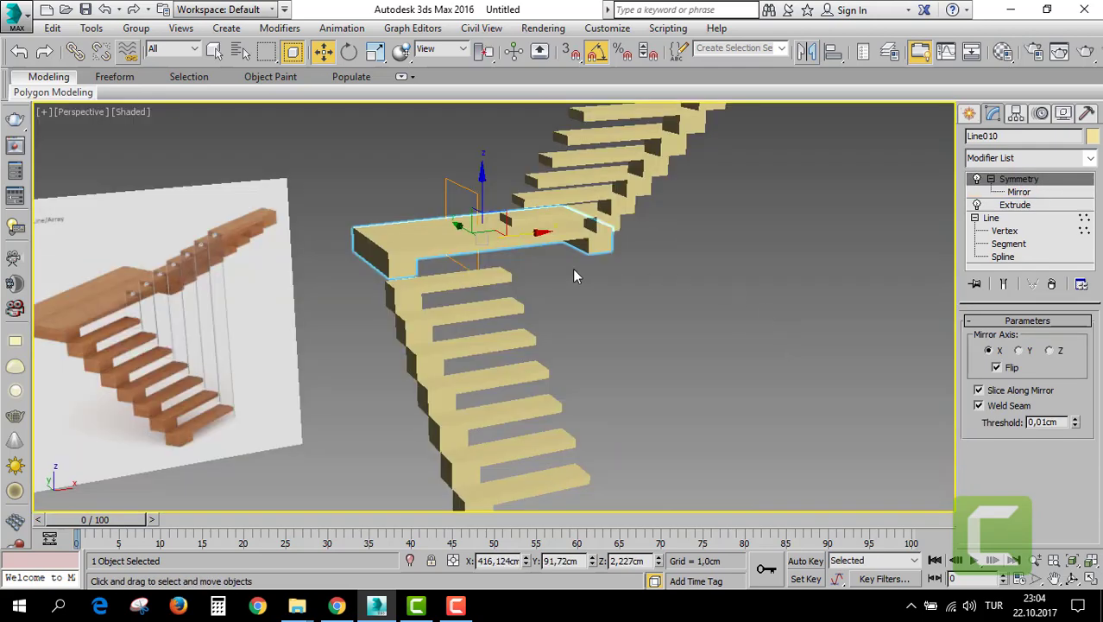
mouse_move(574, 275)
middle_mouse_down("alt")
mouse_move(658, 242)
mouse_move(579, 257)
mouse_move(613, 264)
middle_mouse_up("alt")
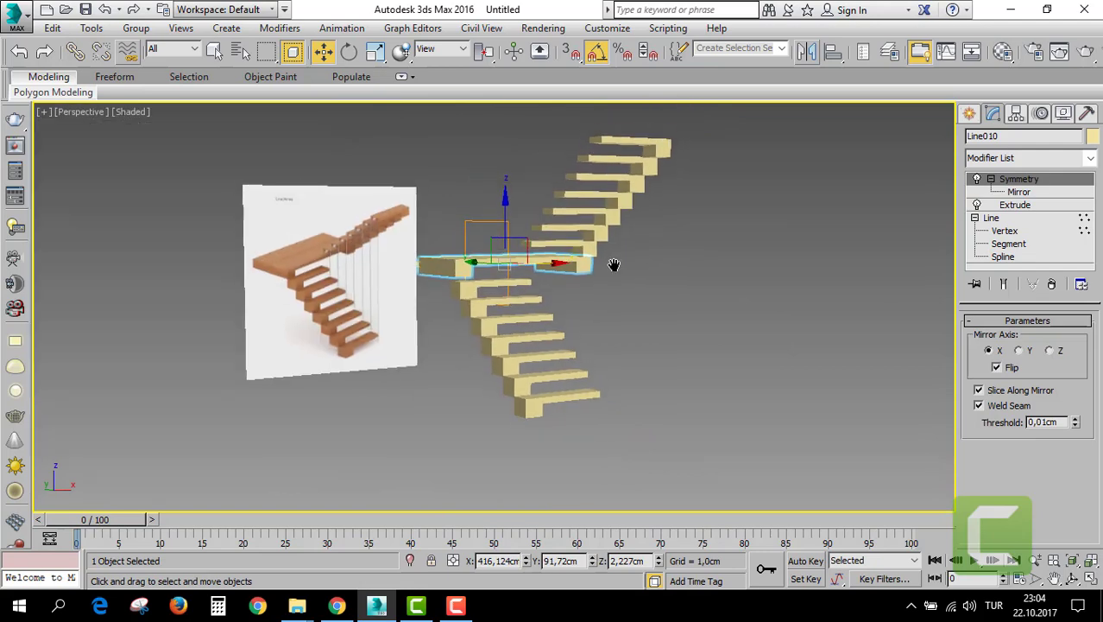
left_click(567, 188)
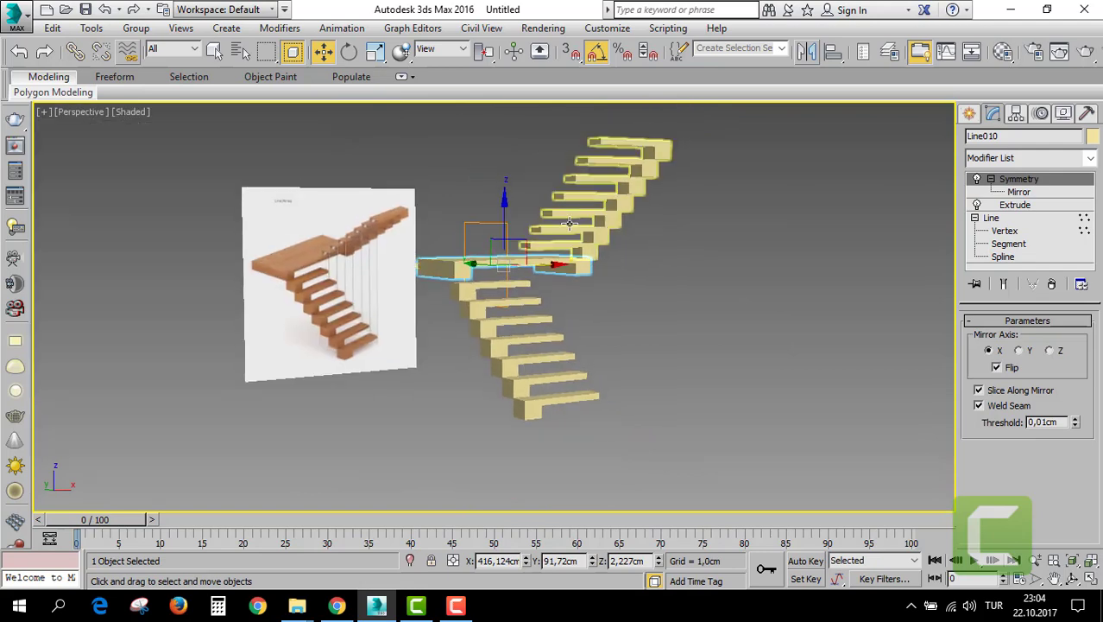
Set the object colour of both stair flights to grey.
left_click(487, 286, "ctrl")
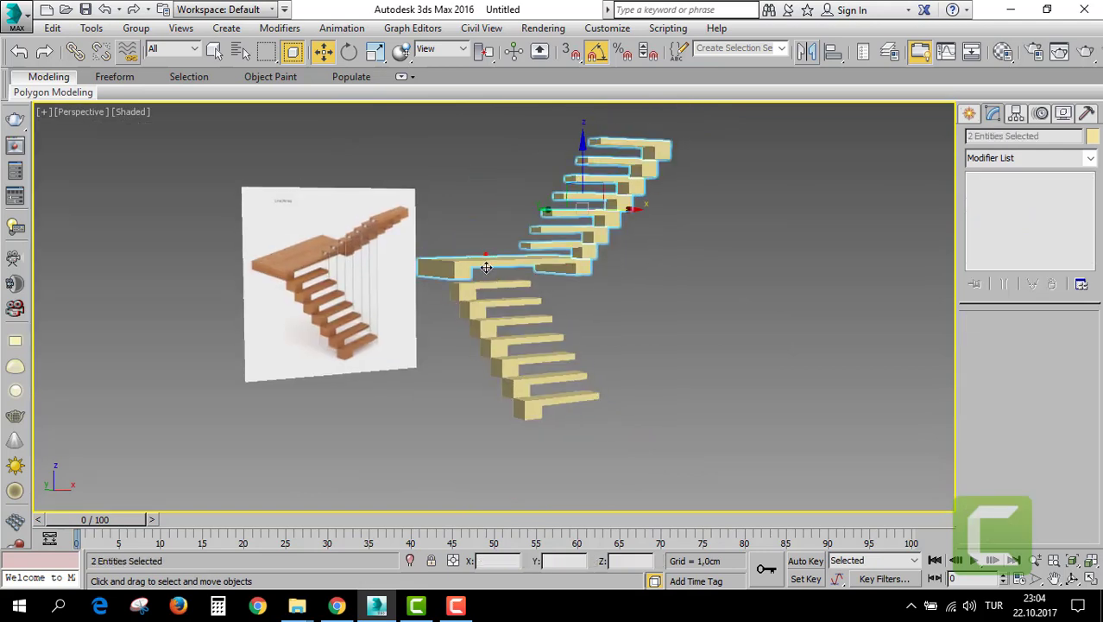
left_click(1094, 138)
double_click(732, 335)
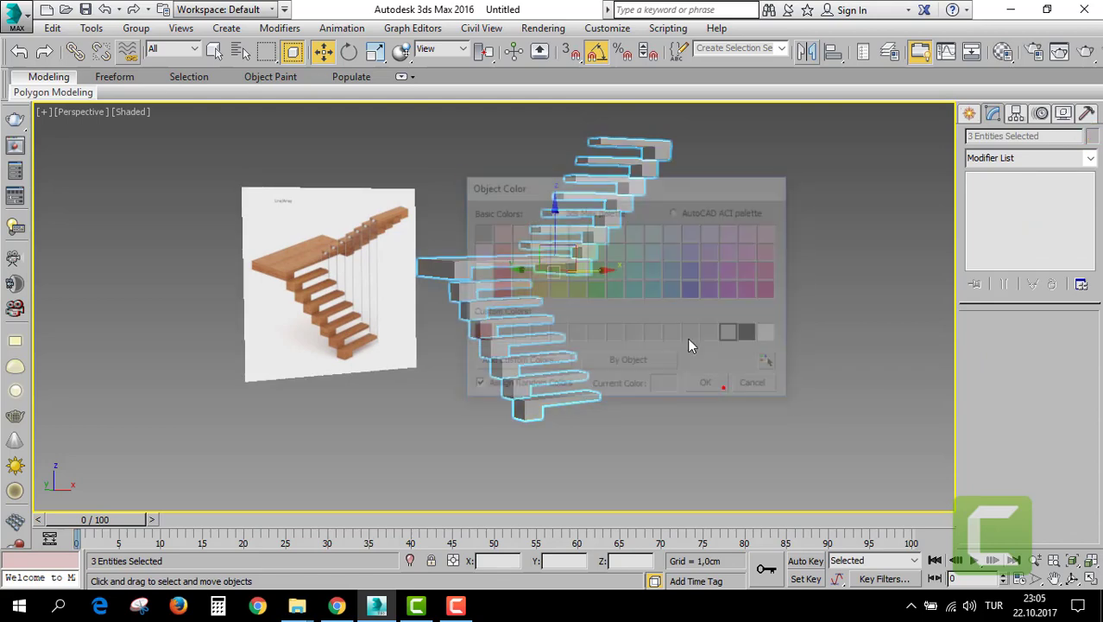
left_click(507, 306)
Nudge the lower flight Group002 up and the upper flight Group003 slightly left.
left_click(476, 282)
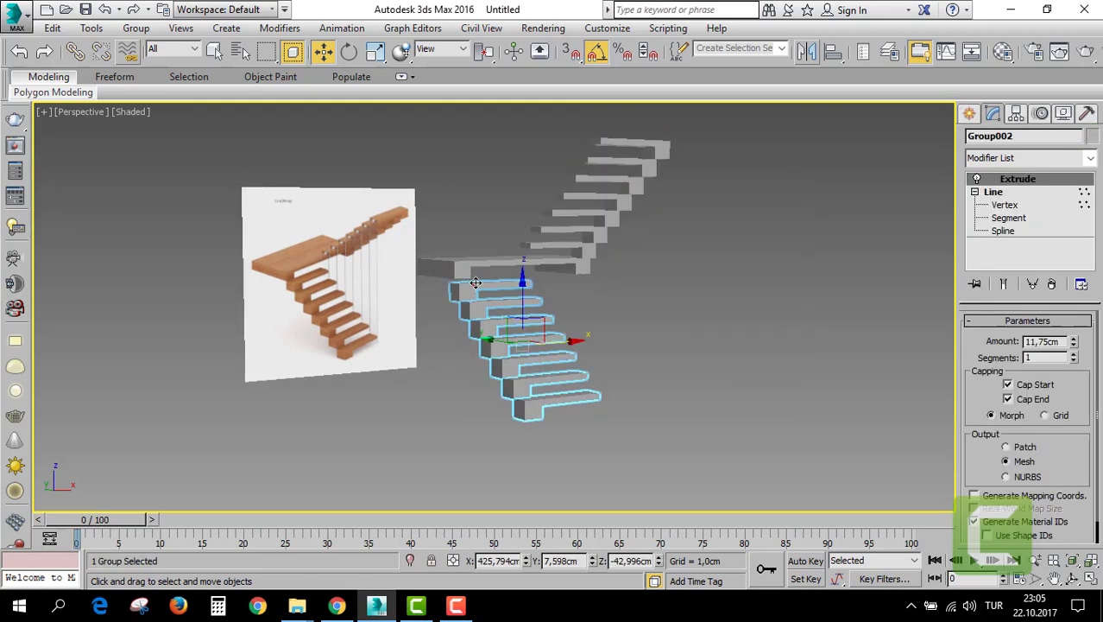
key("alt+w")
key("alt+w")
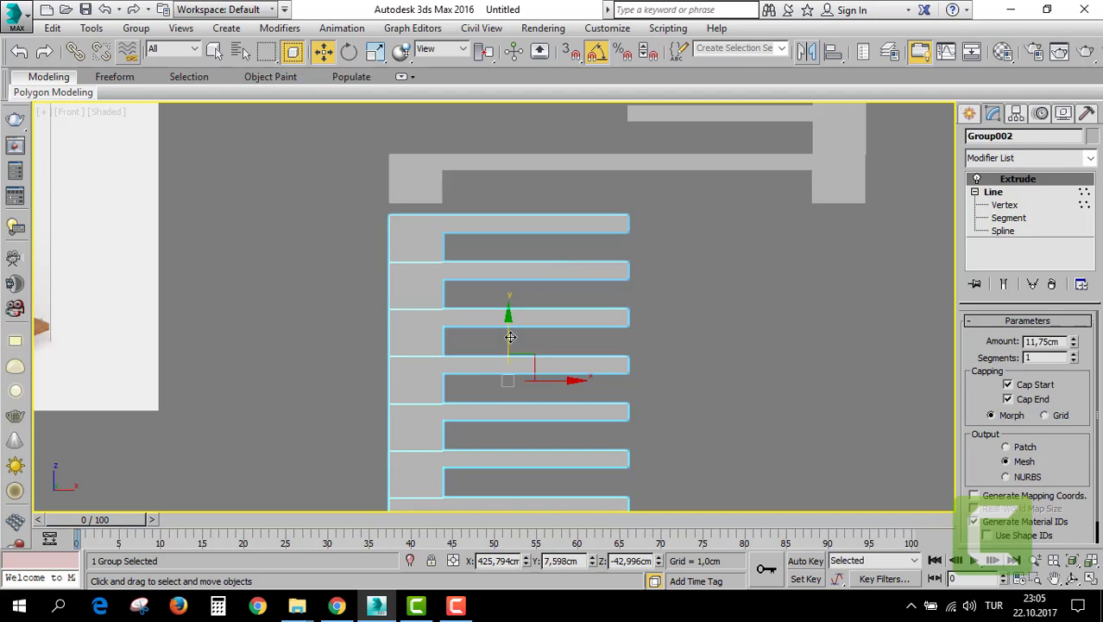
left_click_drag(510, 337, 511, 327)
middle_click_drag(756, 265, 683, 340)
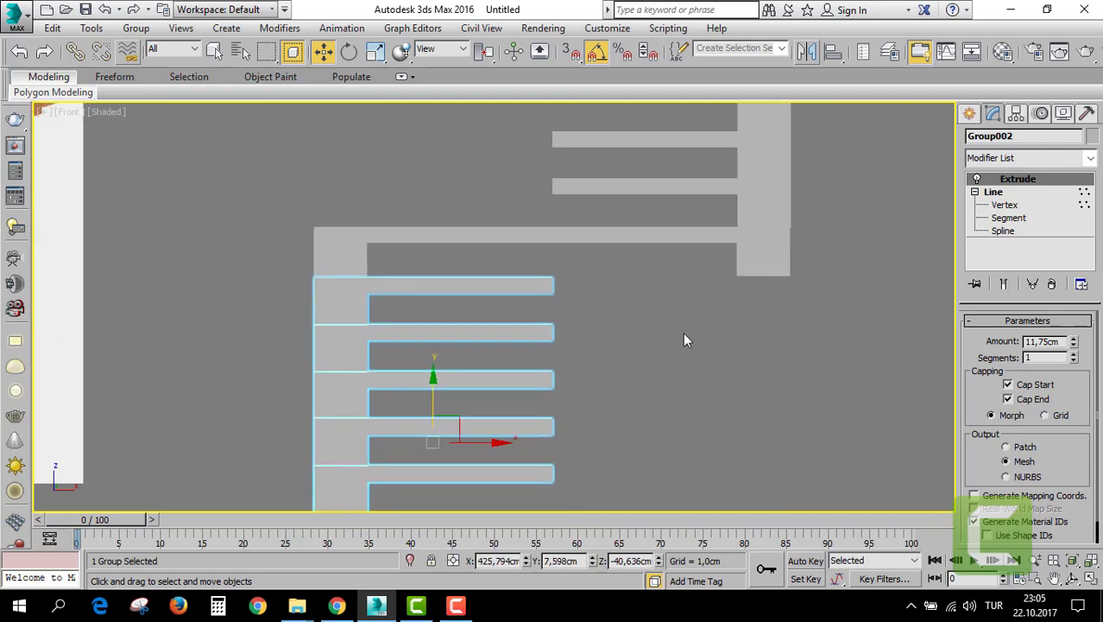
key("alt+w")
left_click(820, 177)
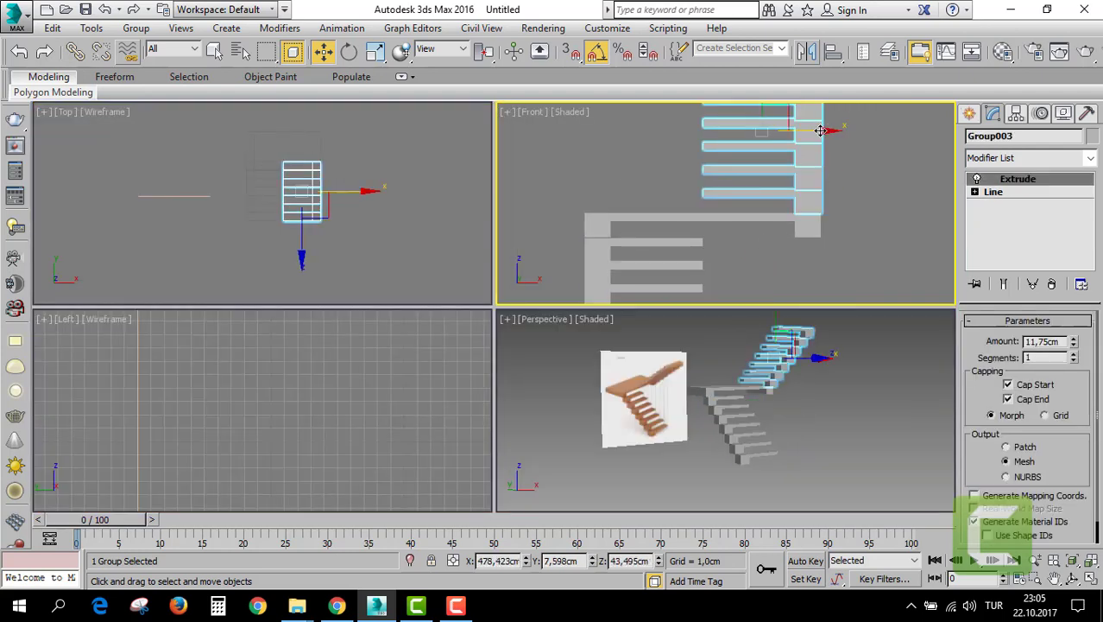
left_click_drag(816, 130, 814, 131)
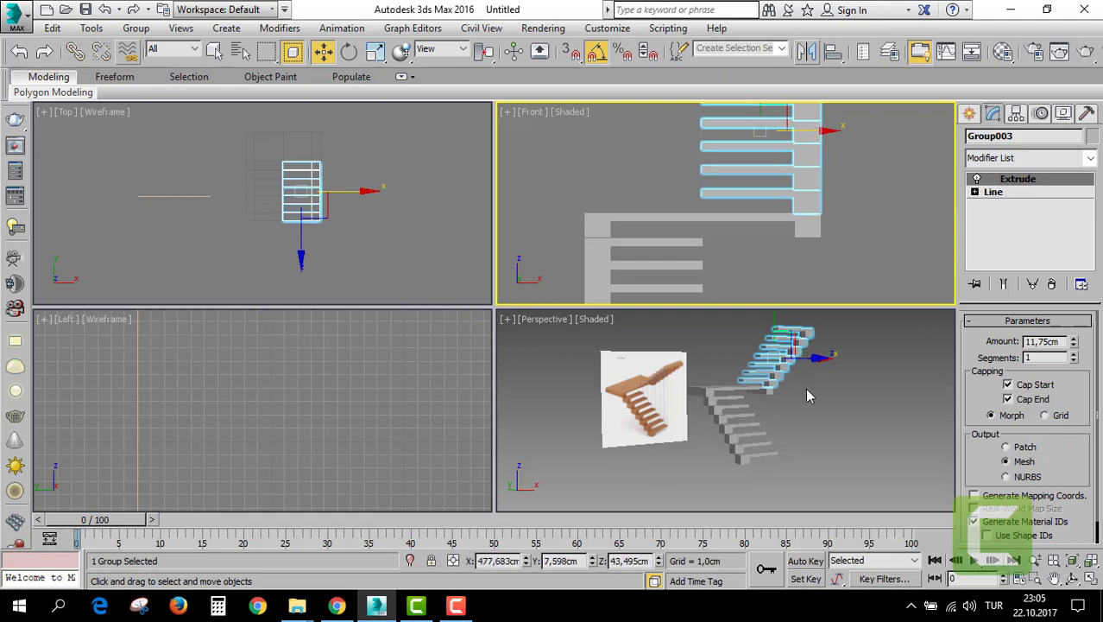
Inspect the grey staircase in Perspective and bring up the Create > Shapes > Splines types.
right_click(800, 414)
key("alt+w")
left_click(578, 254)
middle_click_drag(578, 254, 595, 296, "alt")
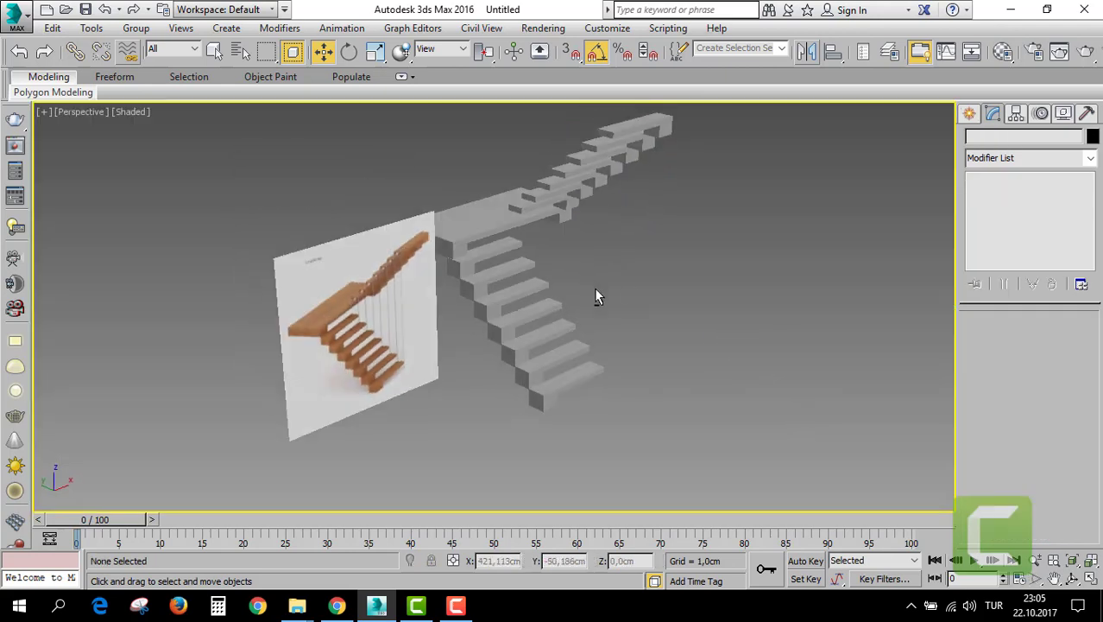
scroll(326, 275, "up", 5)
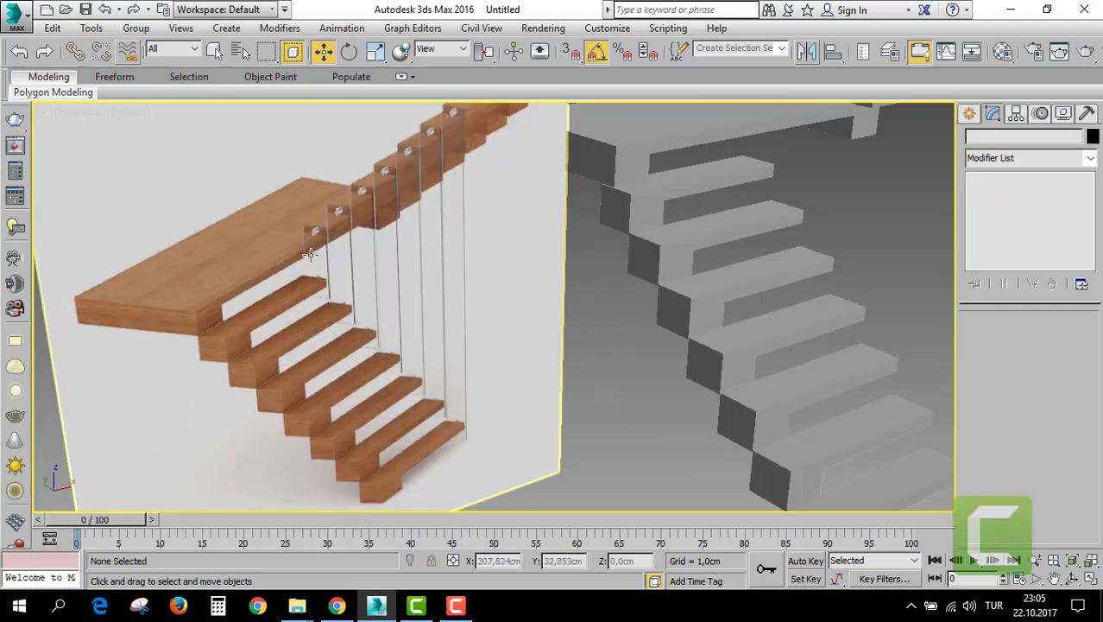
scroll(798, 259, "down", 3)
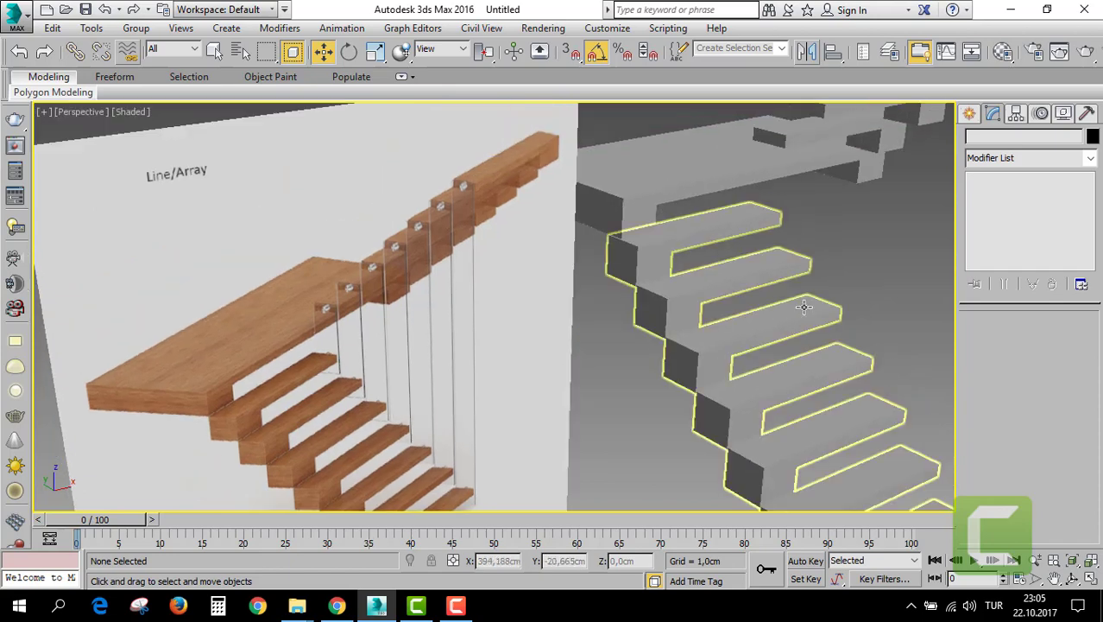
scroll(798, 259, "down", 2)
left_click(969, 113)
left_click(994, 139)
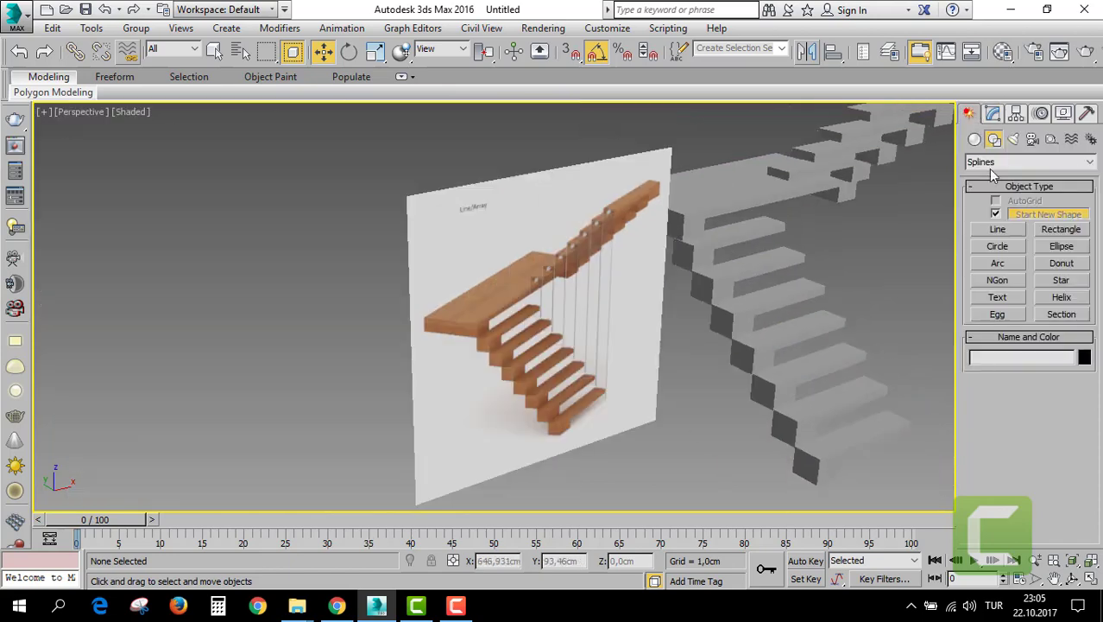
Draw Line018 beside the stairs, rendered in viewport with a rectangular cross-section.
left_click(999, 229)
key("alt+w")
key("alt+w")
mouse_move(745, 197)
middle_mouse_down()
mouse_move(788, 229)
mouse_move(591, 254)
mouse_move(571, 207)
middle_mouse_up()
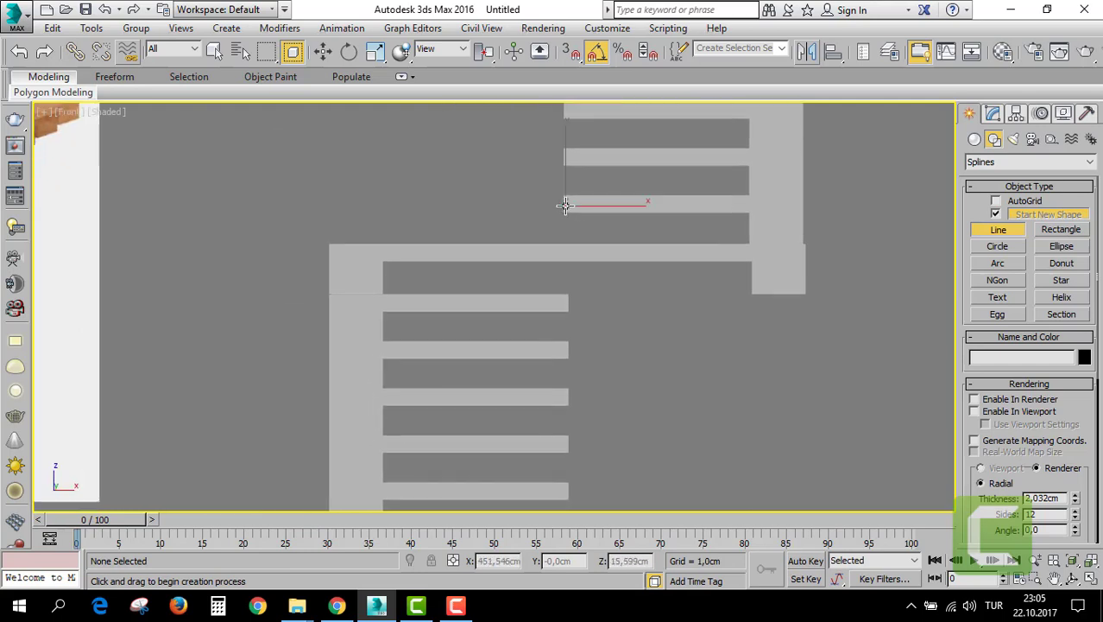
left_click(566, 249)
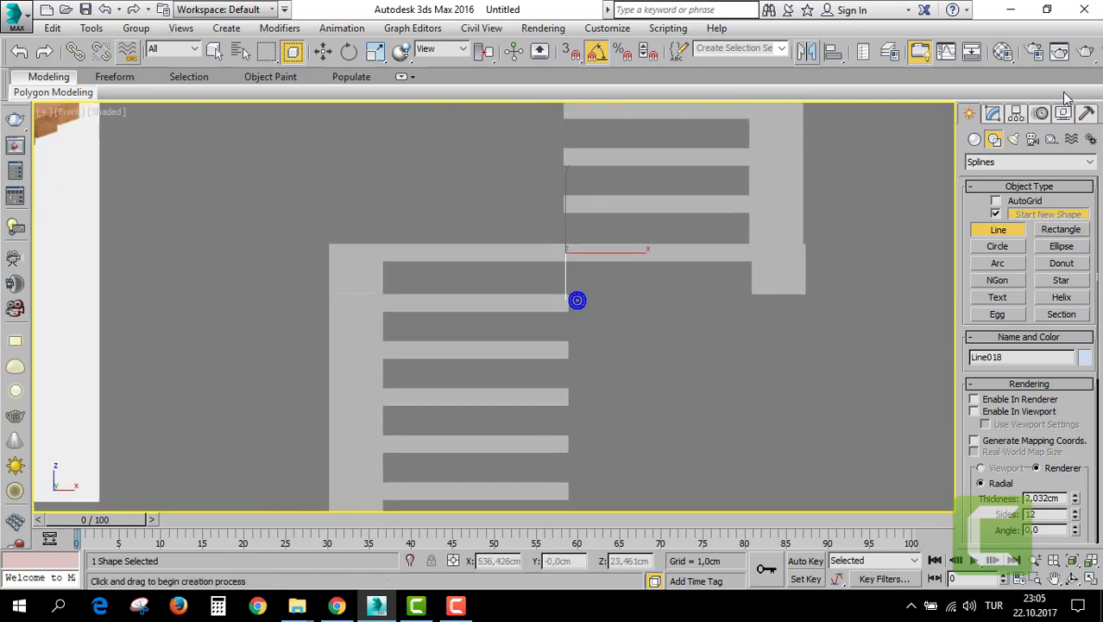
left_click(994, 116)
left_click(976, 333)
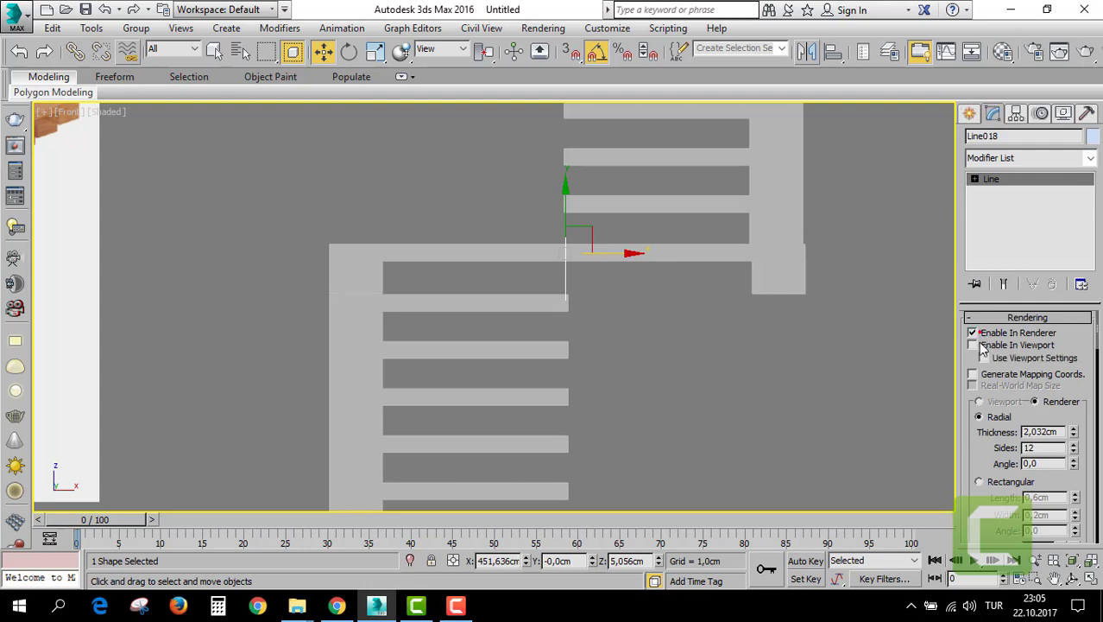
left_click(977, 344)
left_click(981, 481)
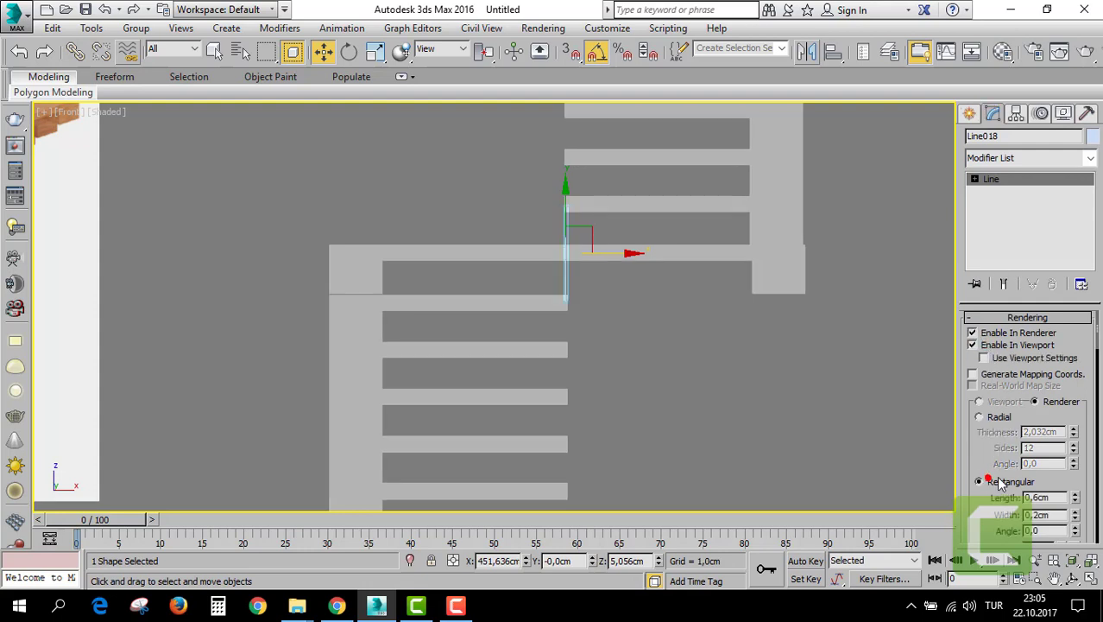
Move Line018 up along Y in the Top view among the stair beams.
key("alt+w")
right_click(811, 395)
key("alt+w")
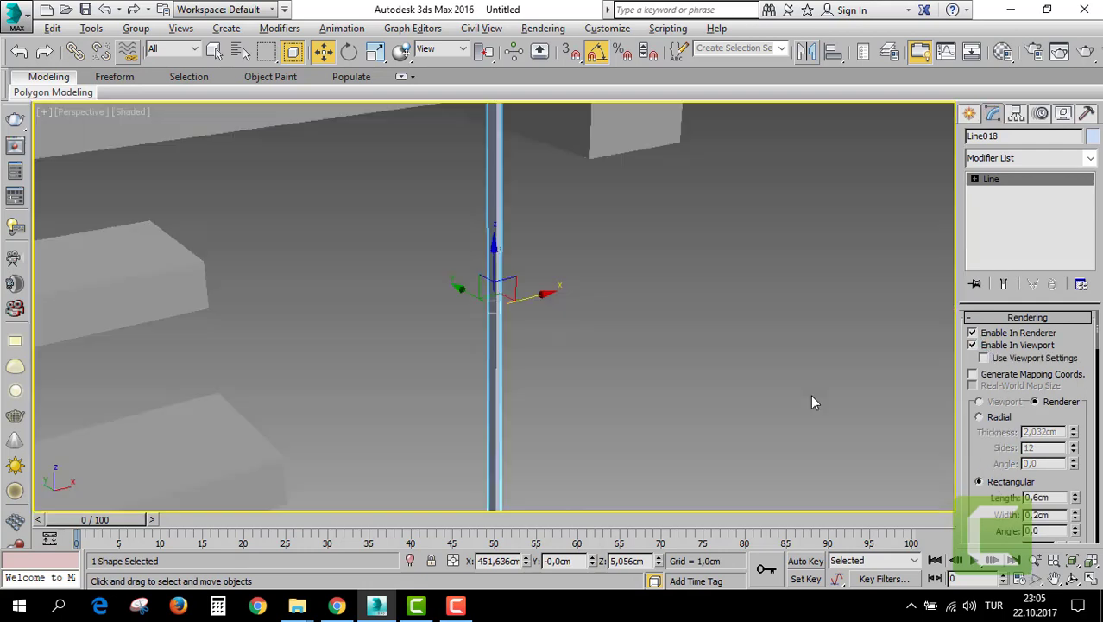
middle_click_drag(636, 397, 715, 402, "alt")
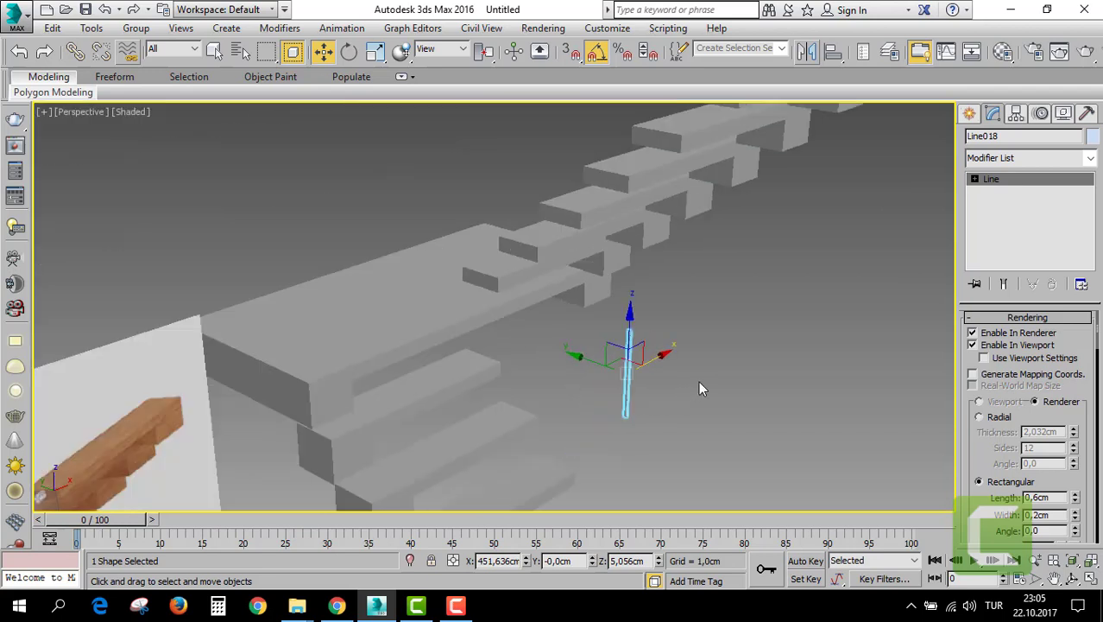
key("alt+w")
right_click(305, 215)
key("alt+w")
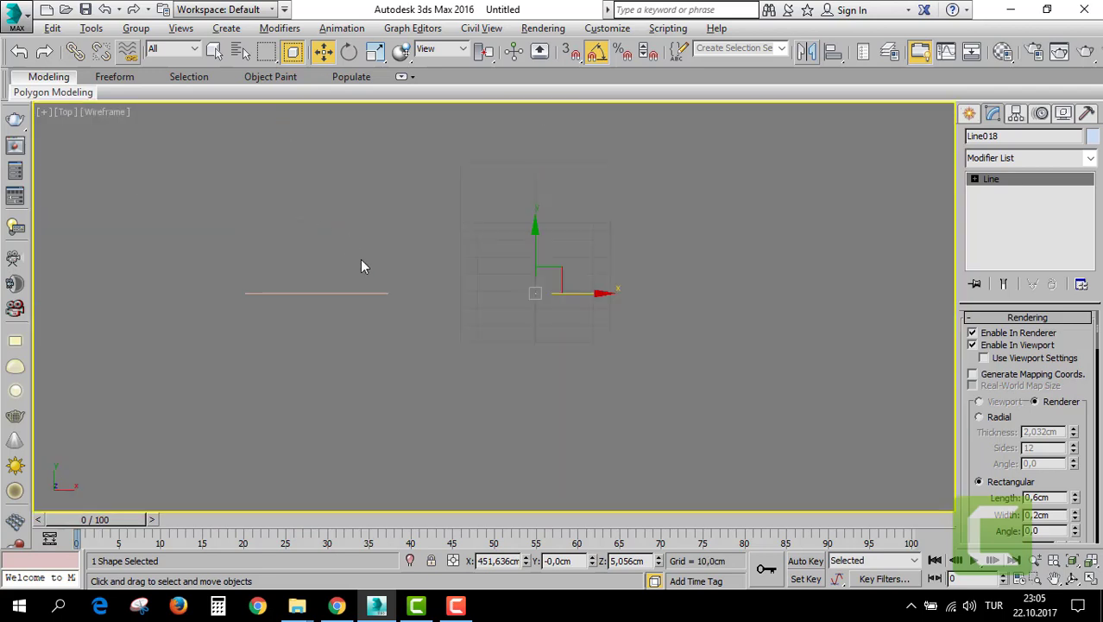
scroll(360, 259, "up", 3)
middle_click_drag(643, 326, 579, 330)
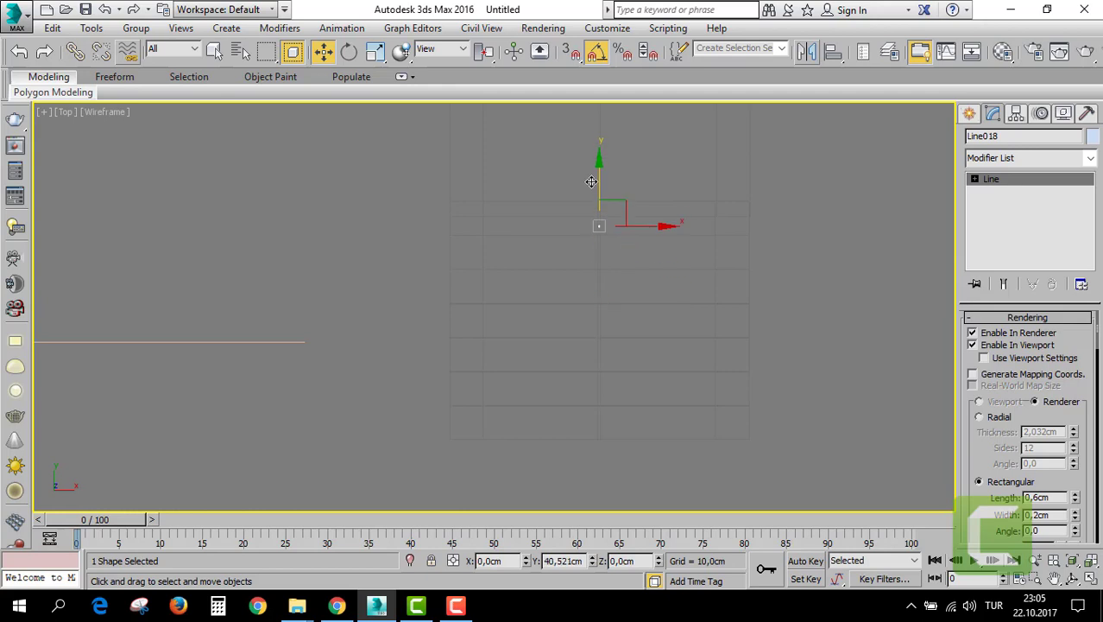
left_click_drag(596, 297, 594, 174)
Lengthen Line018's rectangular profile so it becomes a panel.
key("alt+w")
right_click(835, 410)
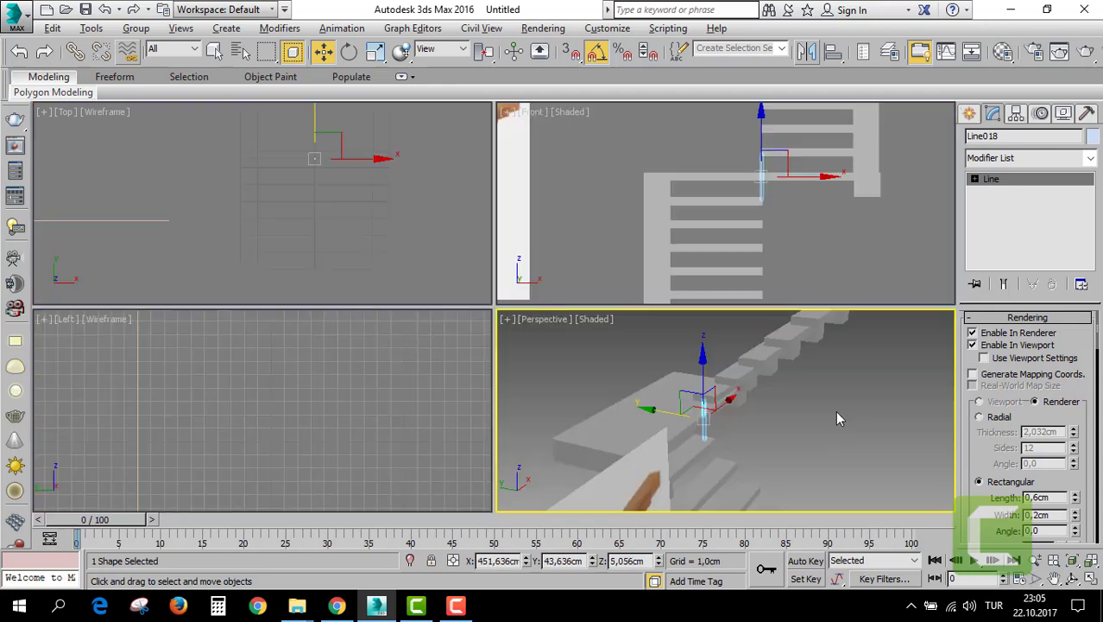
key("alt+w")
mouse_move(1076, 502)
left_mouse_down()
mouse_move(82, 563)
mouse_move(108, 482)
left_mouse_up()
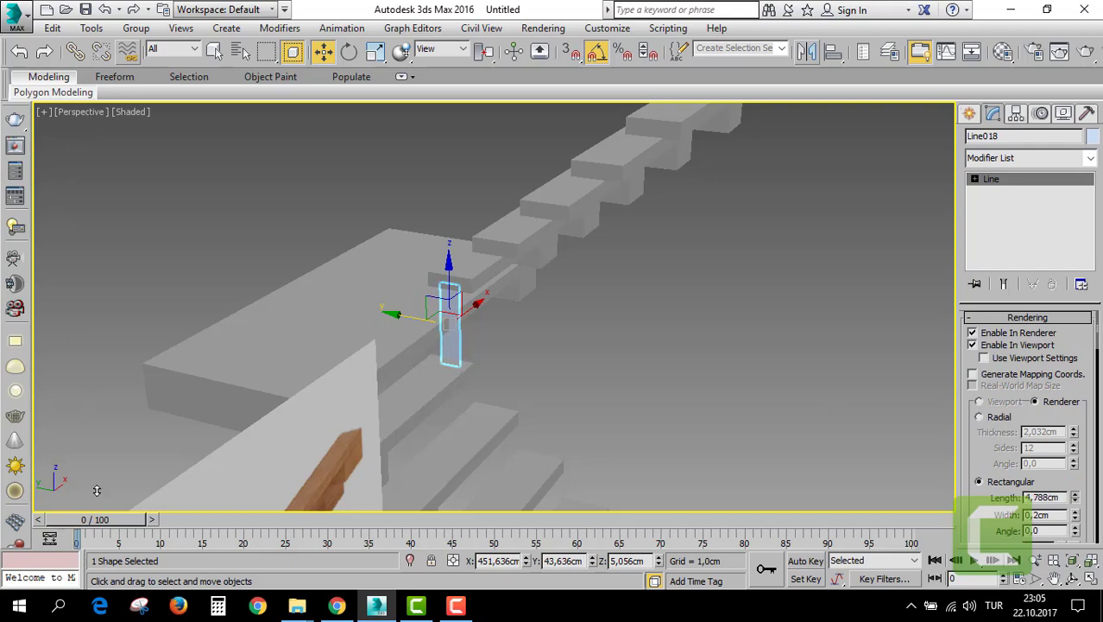
scroll(371, 319, "up", 3)
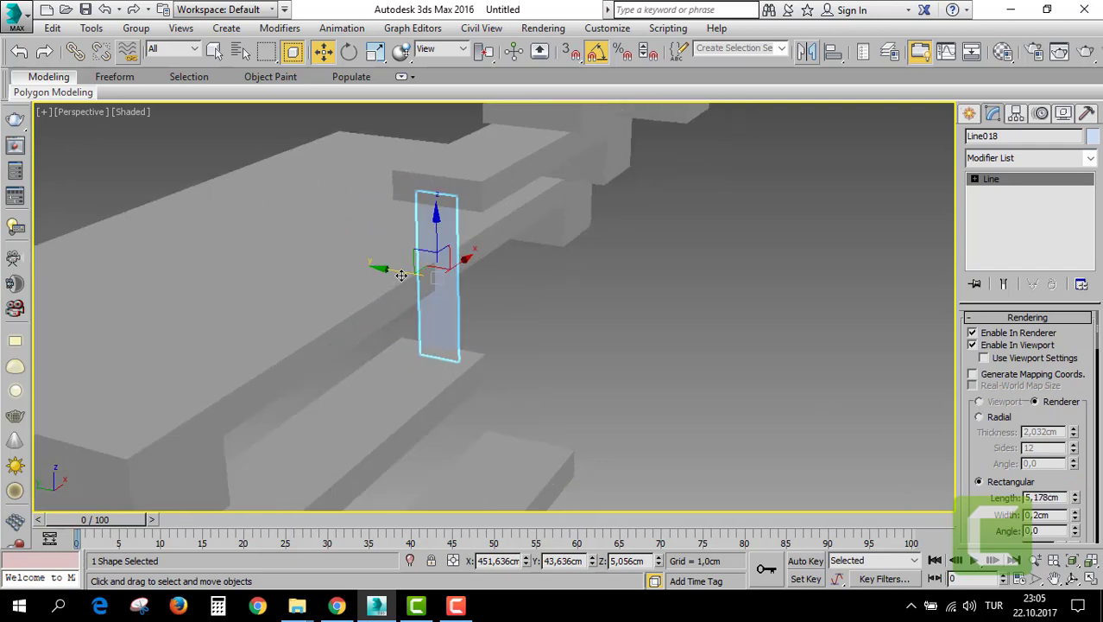
Shift both stair groups, Group002 and Group003, slightly down along Y.
left_click(469, 188)
scroll(499, 249, "down", 3)
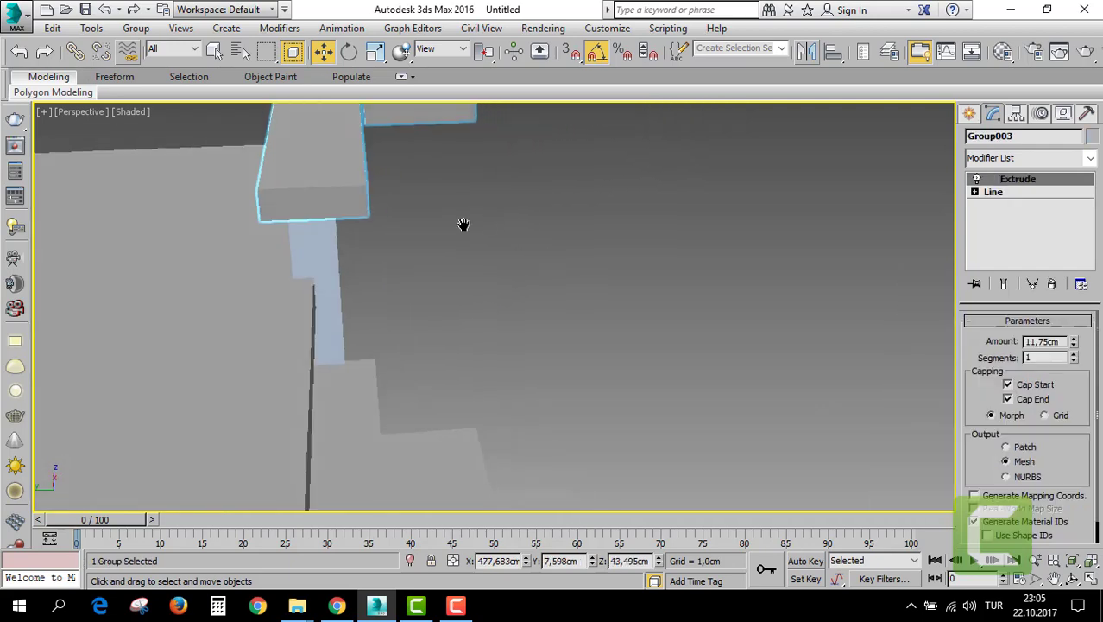
scroll(463, 224, "down", 3)
key("alt+w")
right_click(325, 204)
key("alt+w")
middle_click_drag(416, 238, 307, 222)
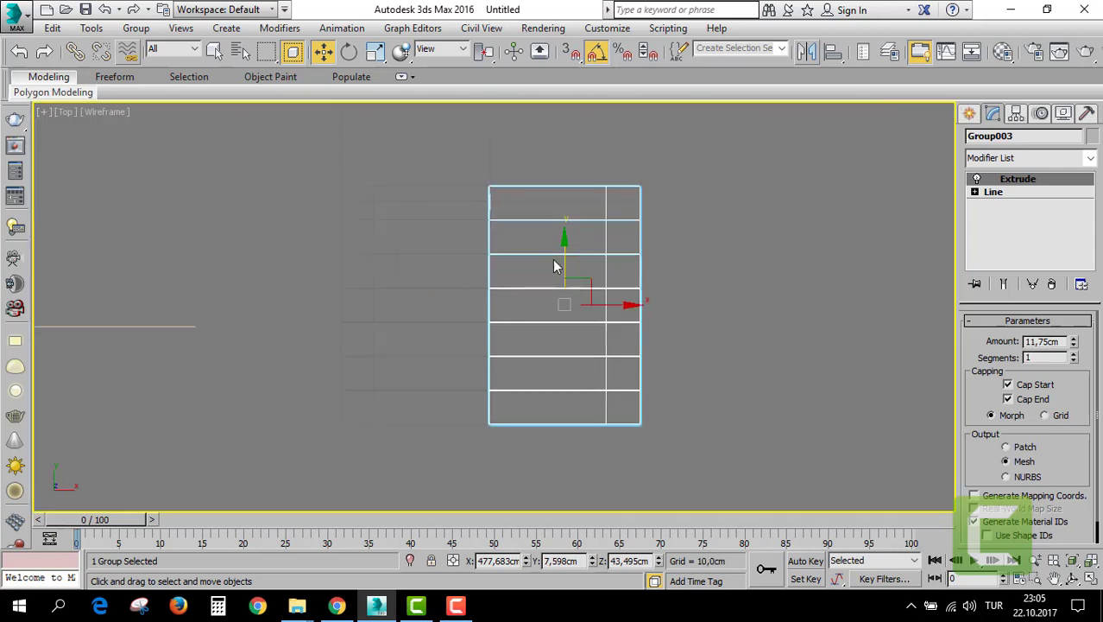
left_click_drag(561, 246, 564, 262)
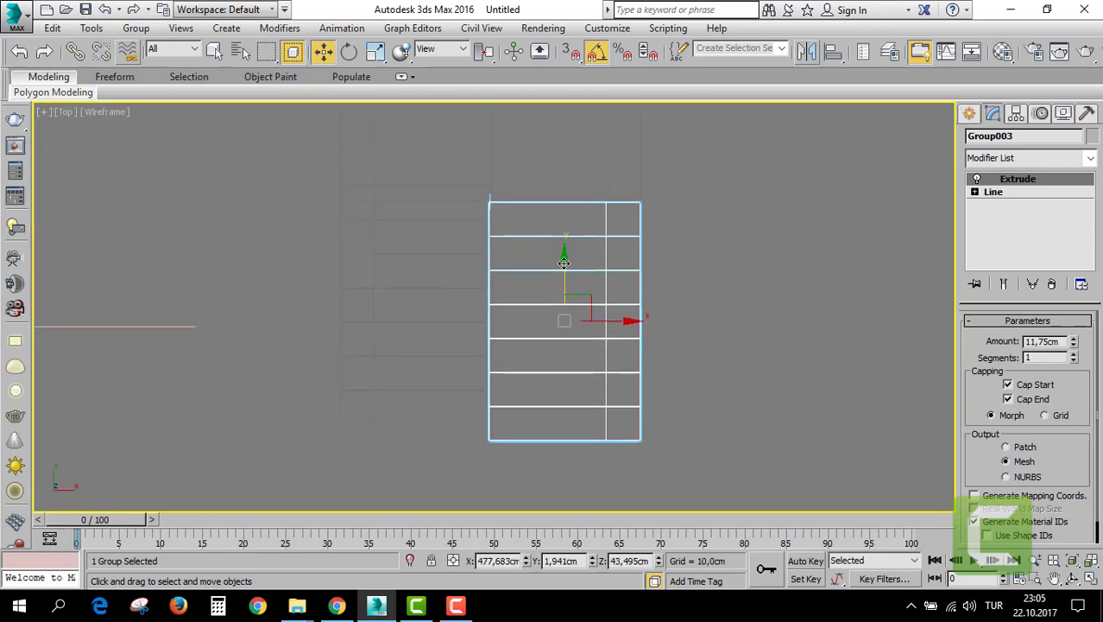
left_click(411, 241)
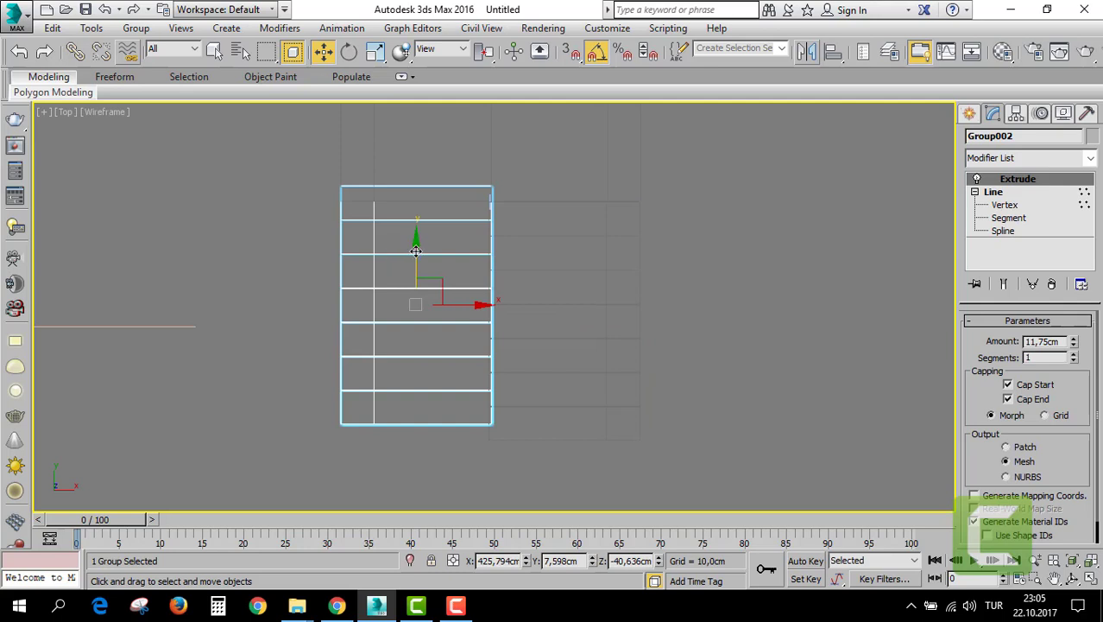
left_click_drag(415, 250, 417, 265)
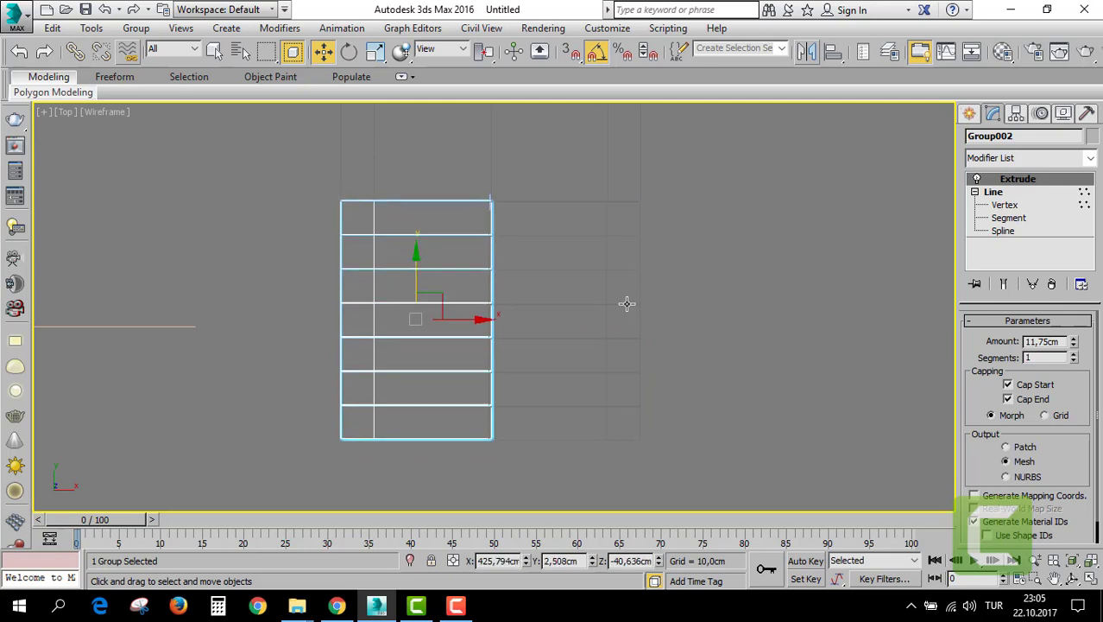
Set the panel's profile length to 9.32 cm and nudge it into place along Y and X.
key("alt+w")
left_click(734, 367)
key("alt+w")
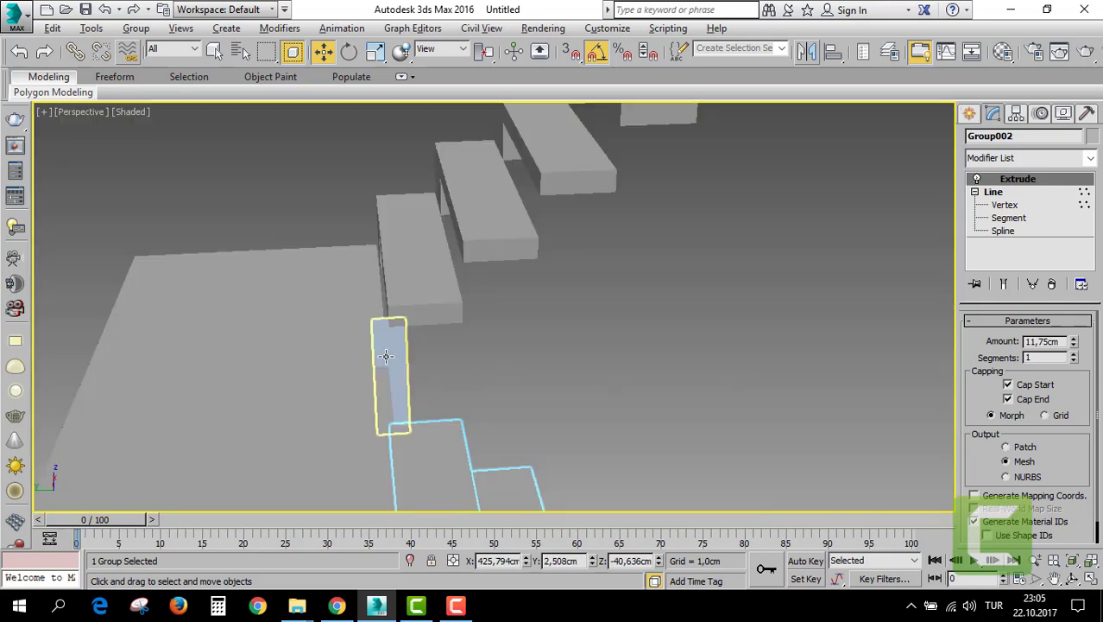
left_click(386, 355)
left_click_drag(333, 379, 369, 382)
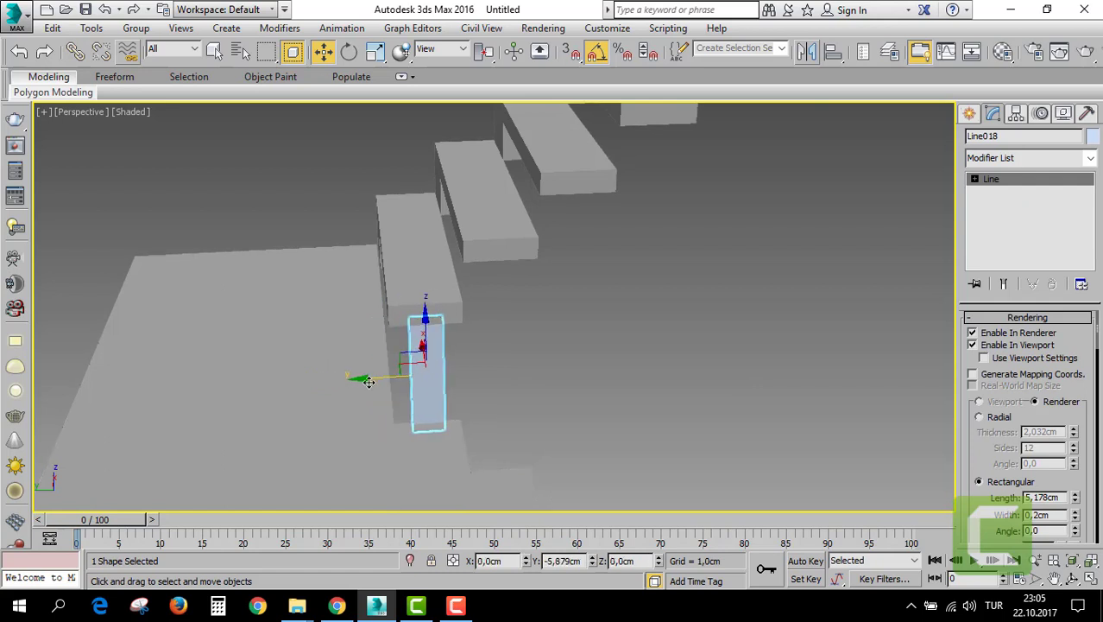
left_click_drag(1077, 499, 1064, 432)
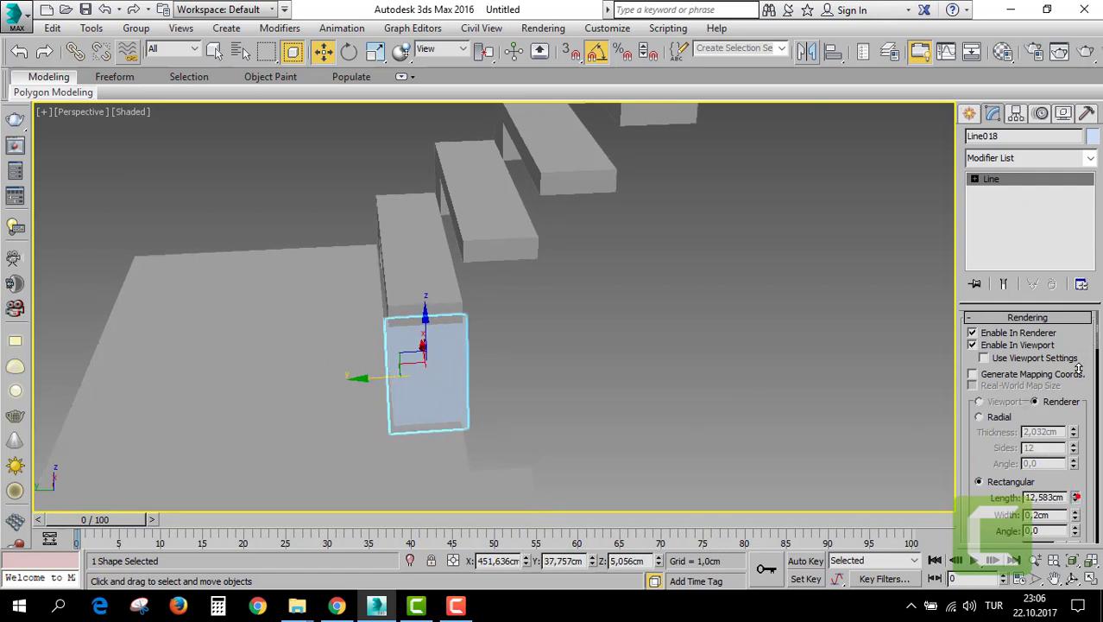
middle_click_drag(603, 345, 518, 340, "alt")
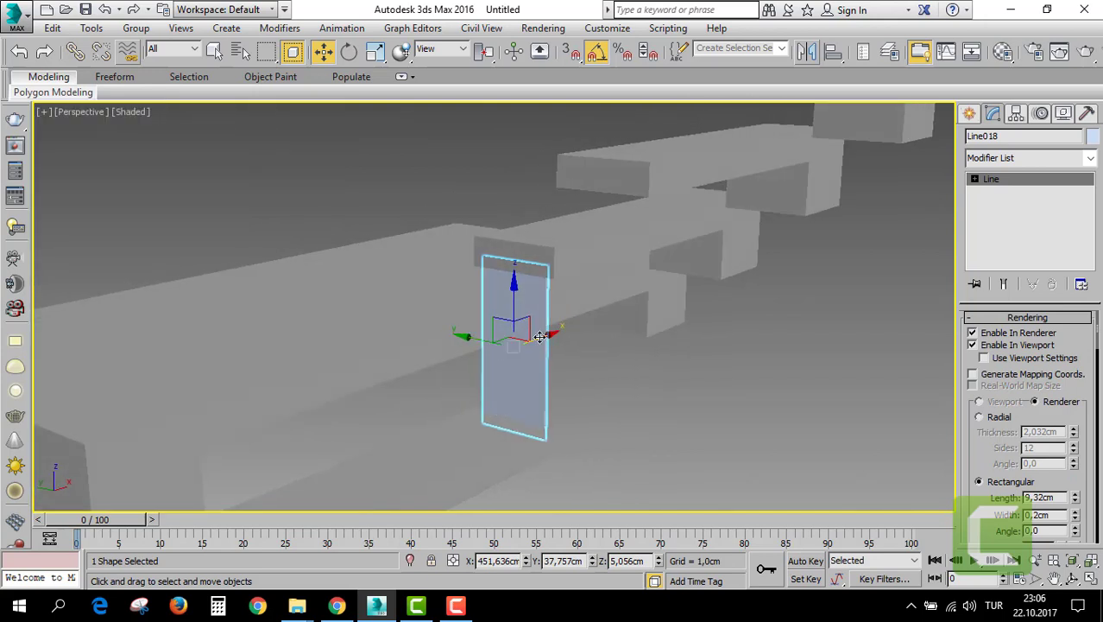
left_click_drag(540, 337, 536, 332)
Create a ChamferCyl knob on the panel face with AutoGrid, fillet 0.282 cm.
middle_click_drag(537, 355, 559, 351, "alt")
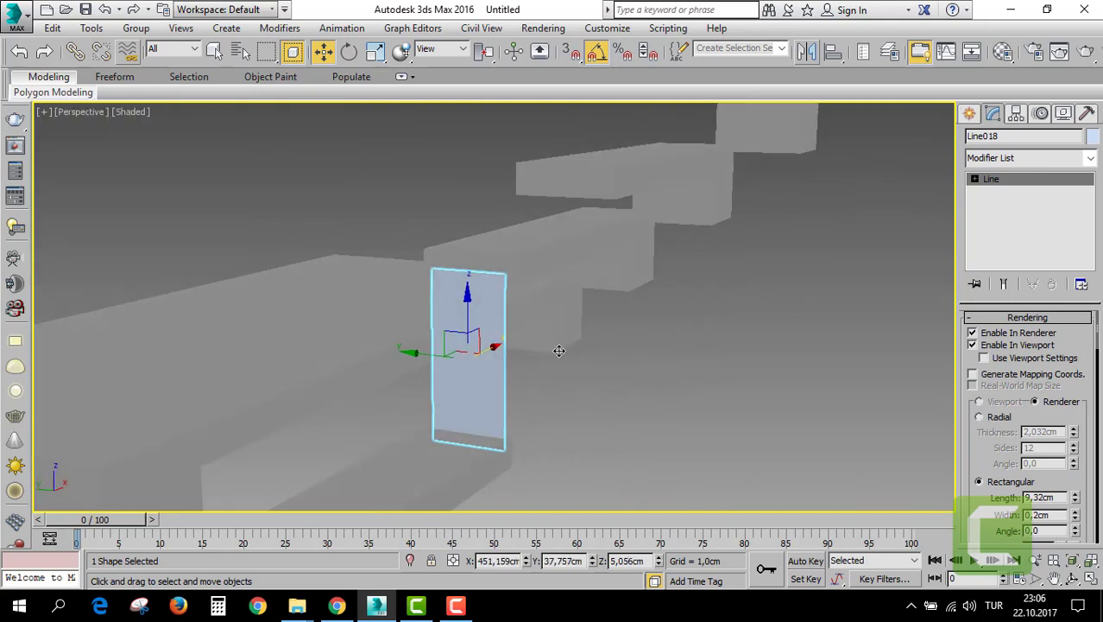
left_click(964, 116)
left_click(975, 139)
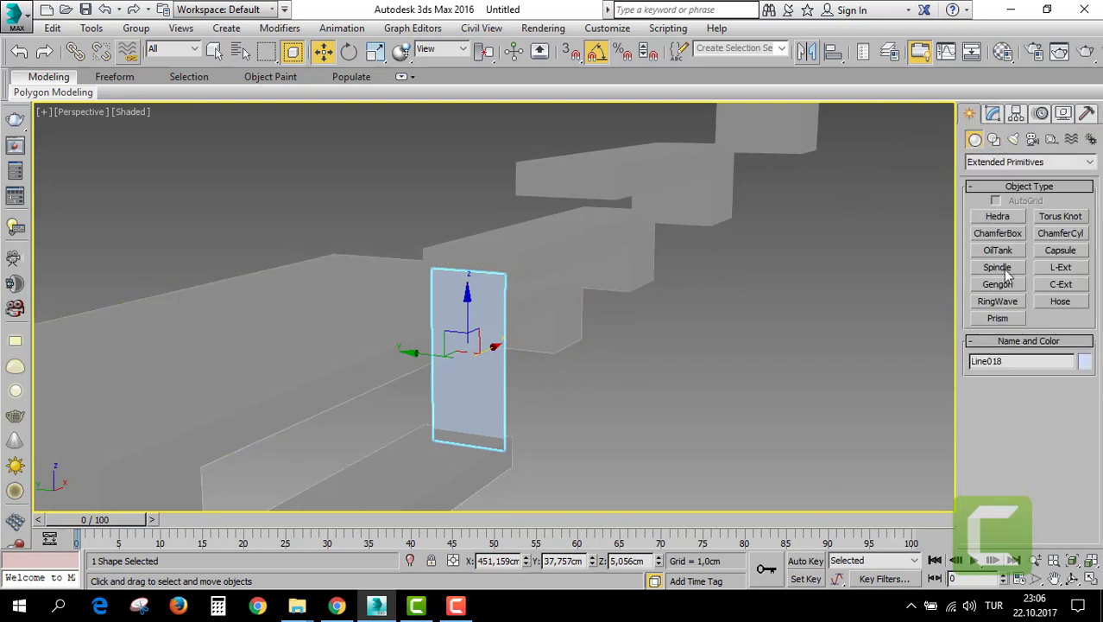
left_click(984, 161)
left_click(1002, 179)
left_click(1057, 235)
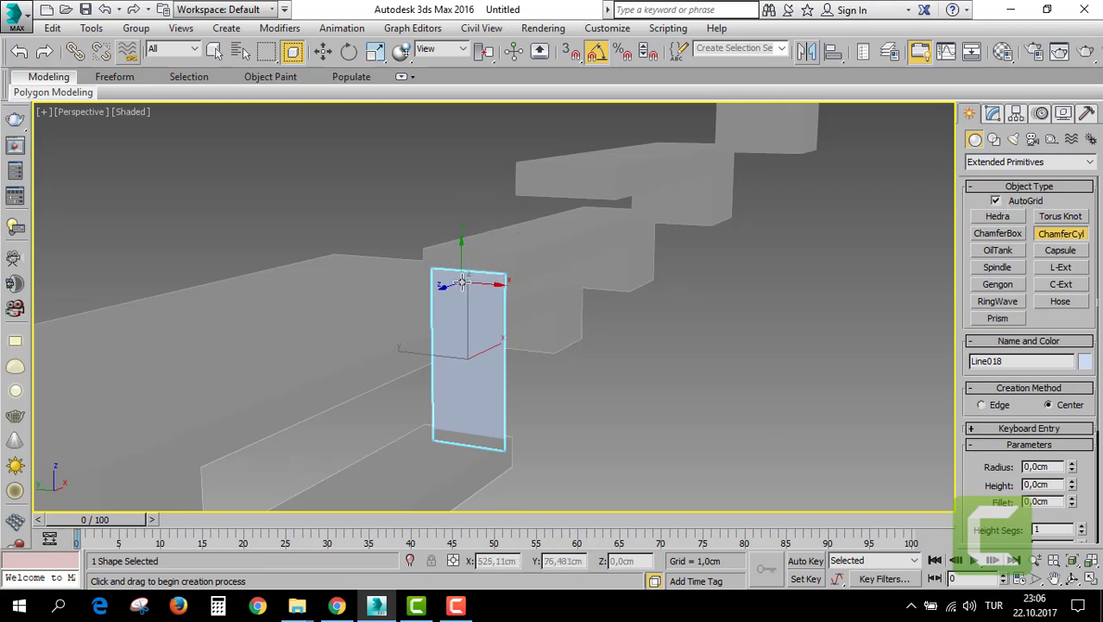
left_click_drag(461, 282, 461, 288)
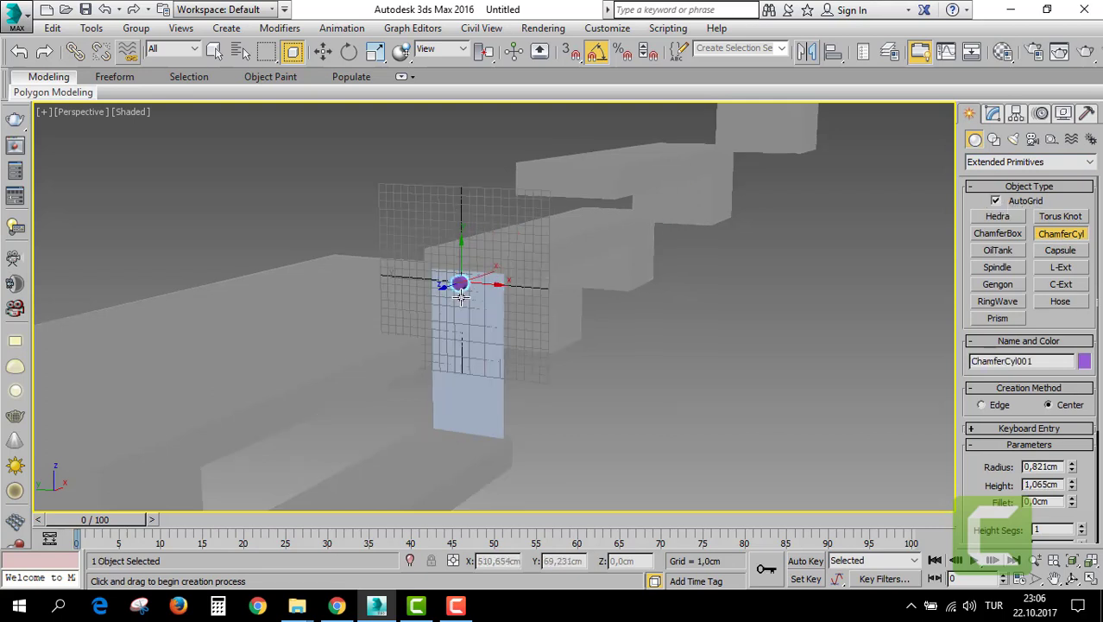
left_click(461, 295)
Frame ChamferCyl001 and reselect it in the Modify panel for editing.
key("z")
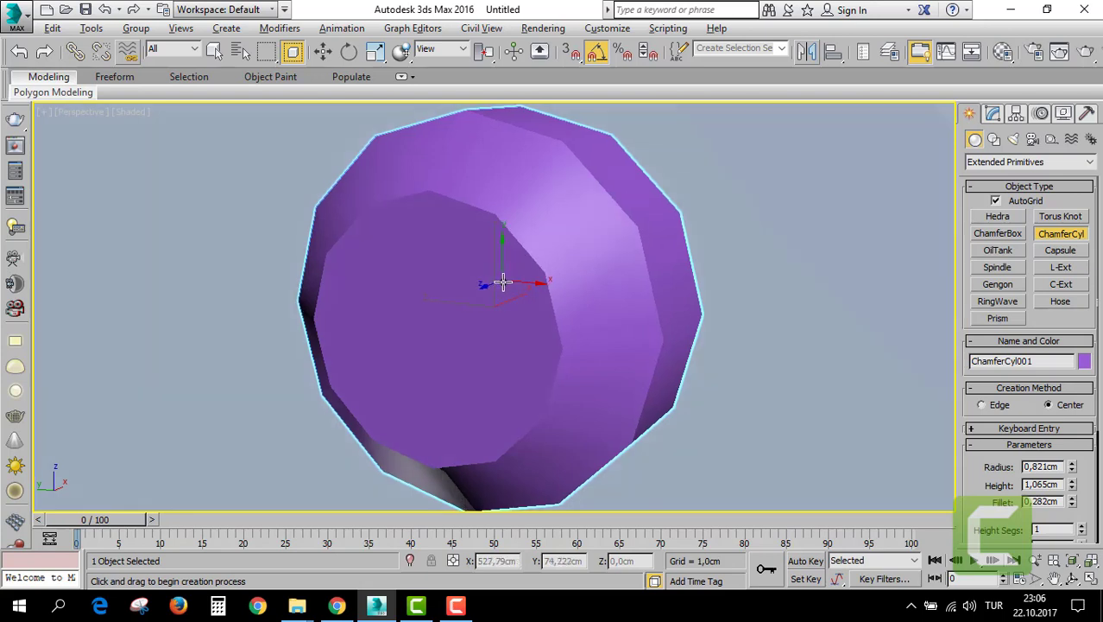
scroll(504, 282, "down", 5)
scroll(519, 335, "down", 2)
key("w")
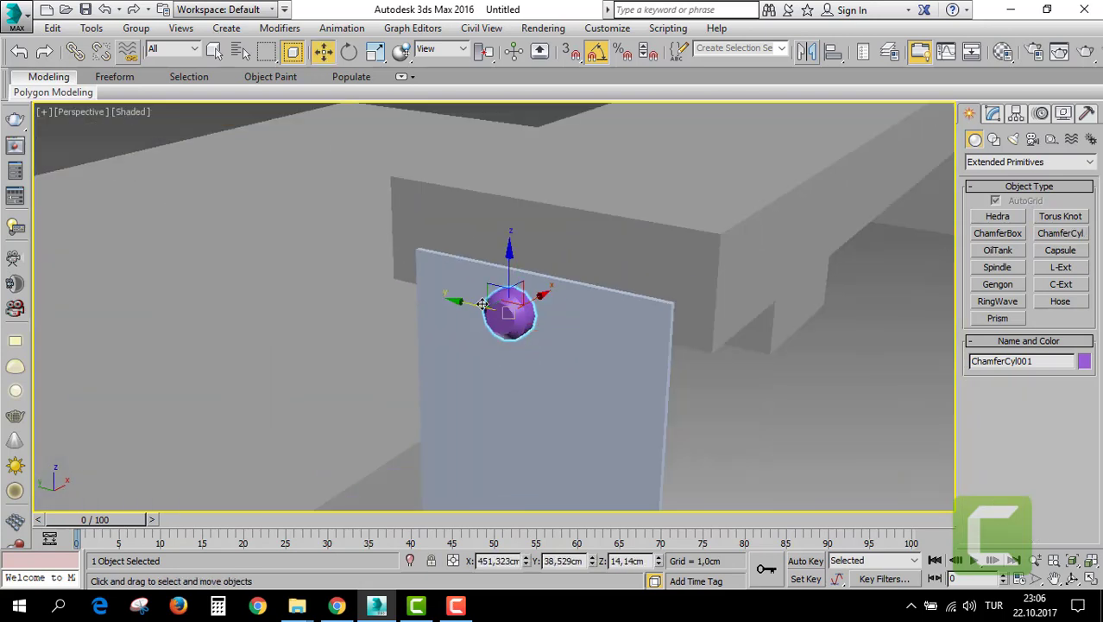
left_click(470, 304)
scroll(562, 358, "down", 2)
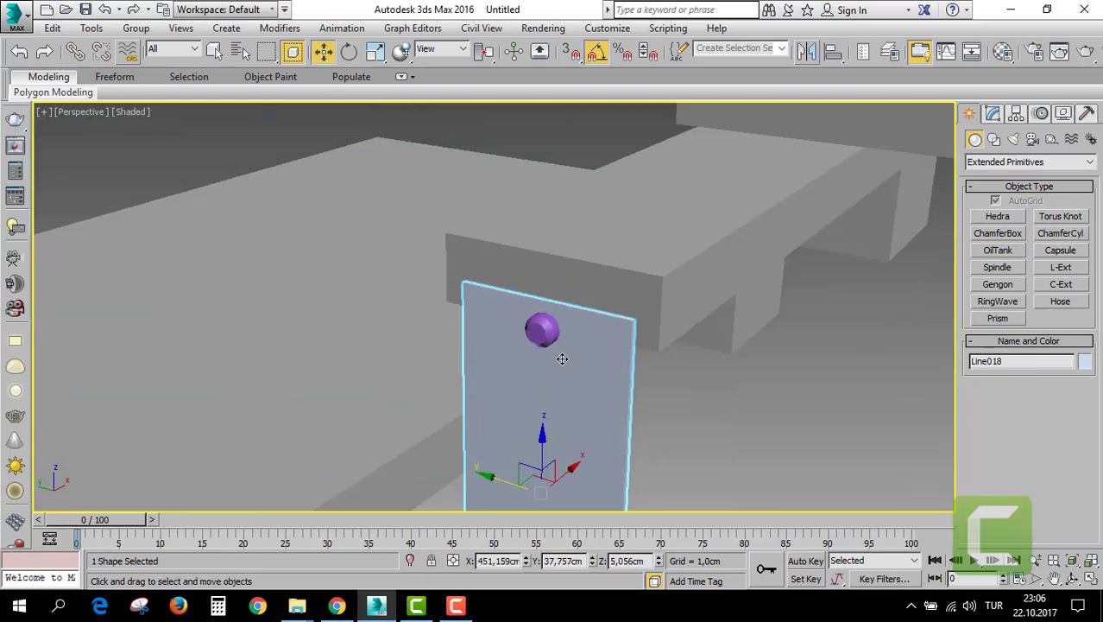
middle_click_drag(562, 358, 545, 276)
left_click(526, 261)
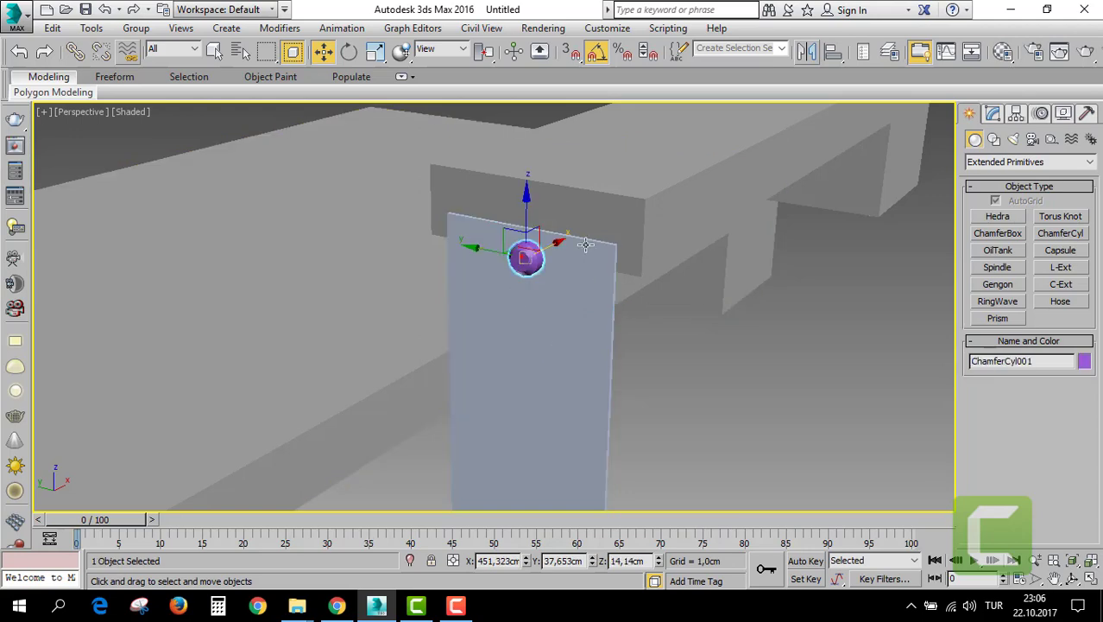
left_click(993, 115)
Add a MeshSmooth modifier to the ChamferCyl001 knob.
left_click(1023, 159)
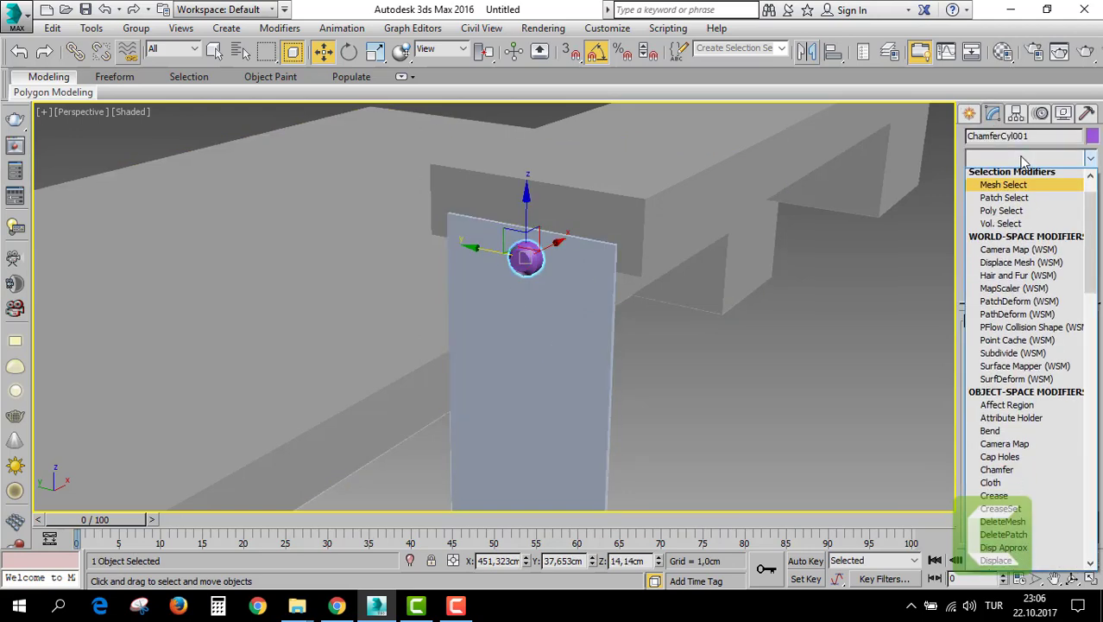
type("me")
left_click(1004, 187)
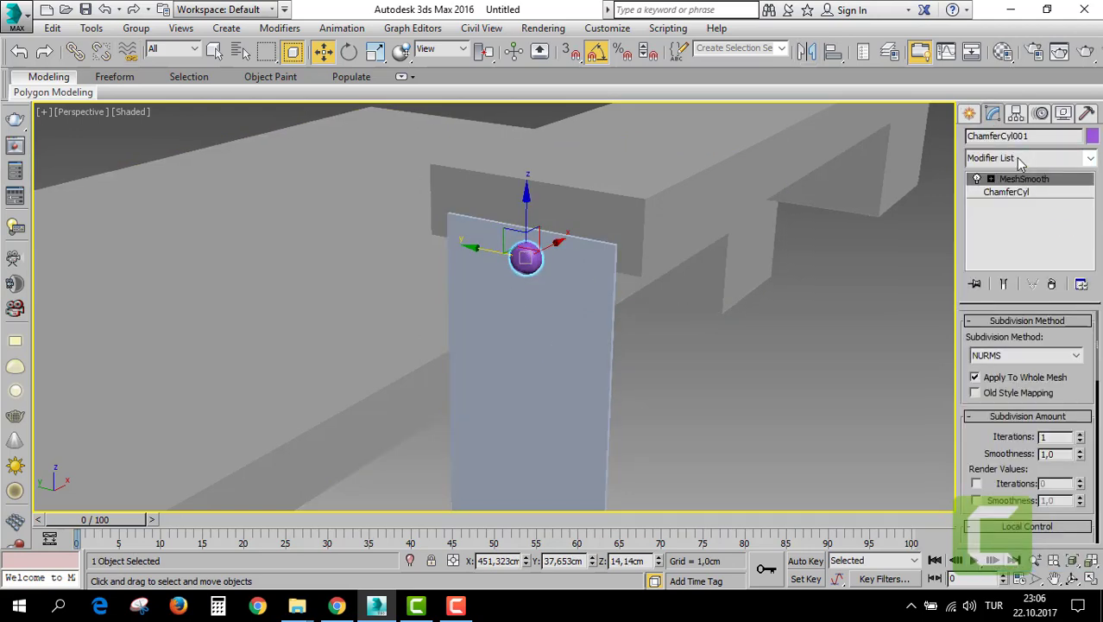
scroll(524, 249, "up", 3)
scroll(536, 270, "up", 2)
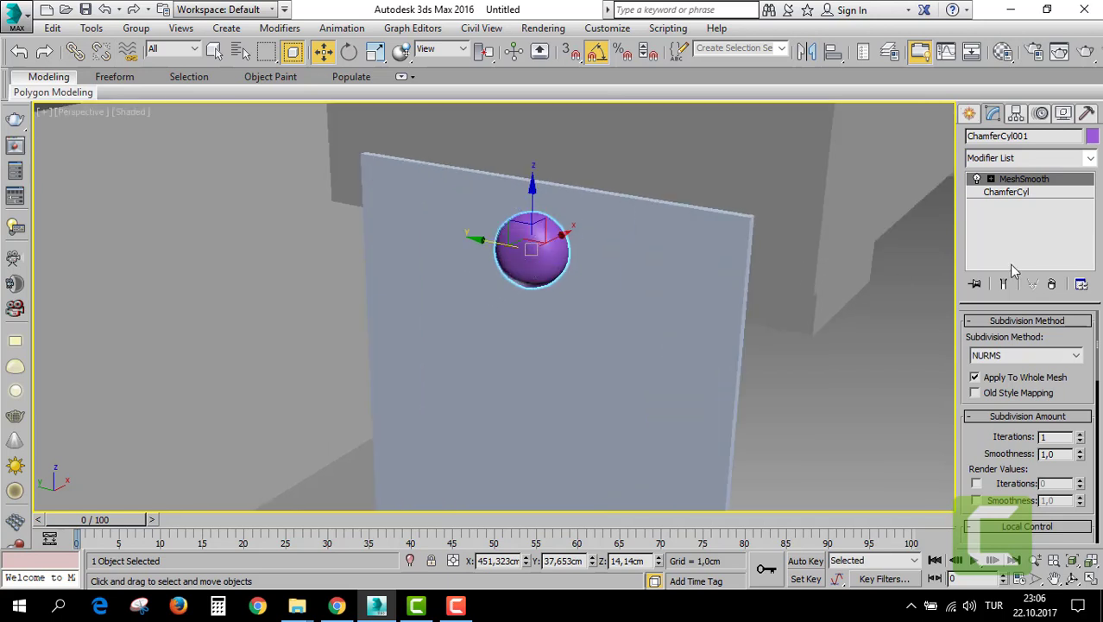
In the ChamferCyl base parameters, adjust sides, set Height Segs to 8 and Fillet Segs to 1.
left_click(1011, 192)
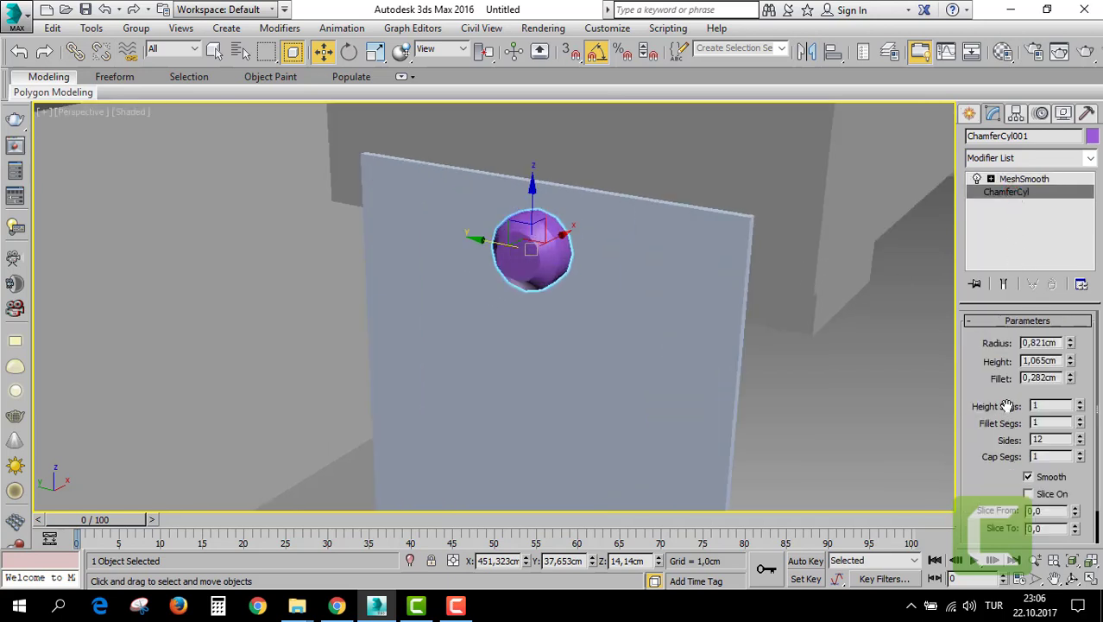
left_click(1004, 285)
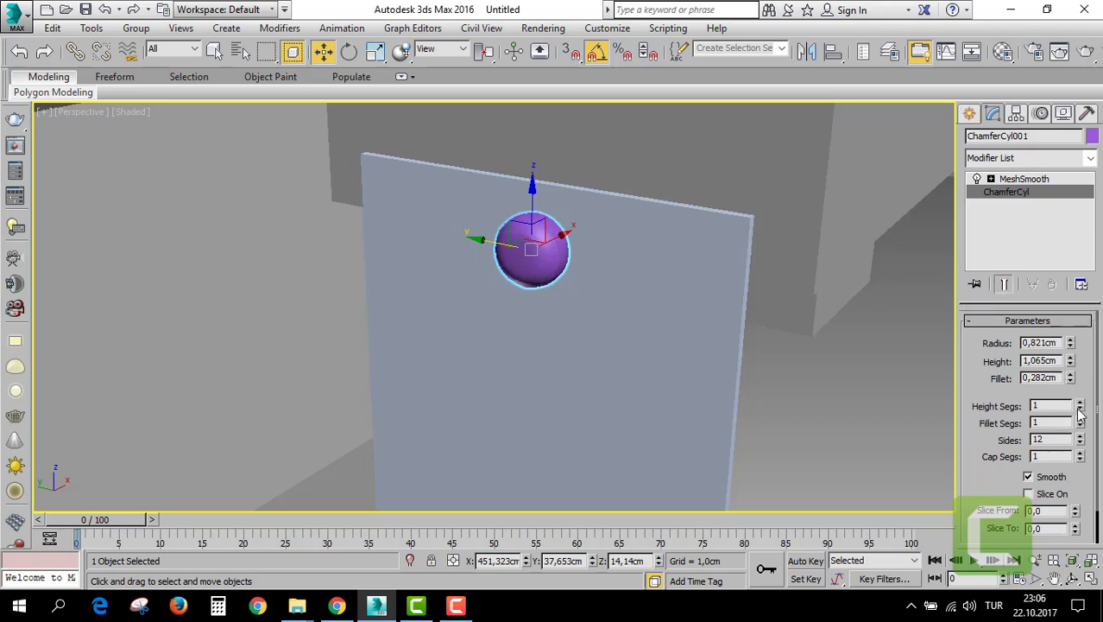
left_click_drag(1081, 442, 1083, 442)
left_click(1080, 403)
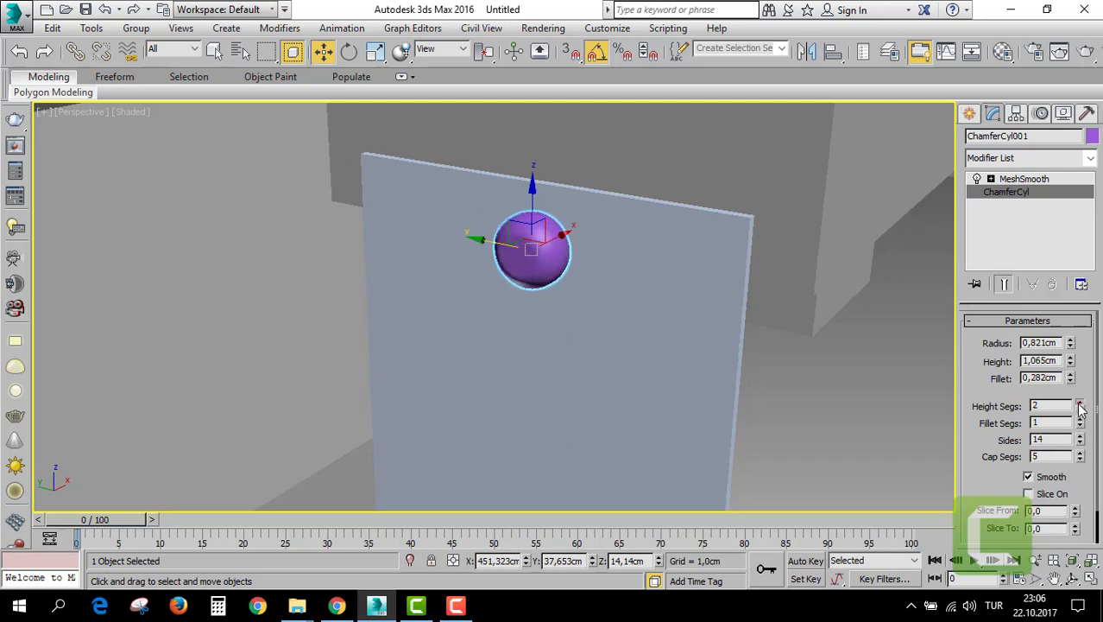
left_click_drag(1080, 420, 1083, 423)
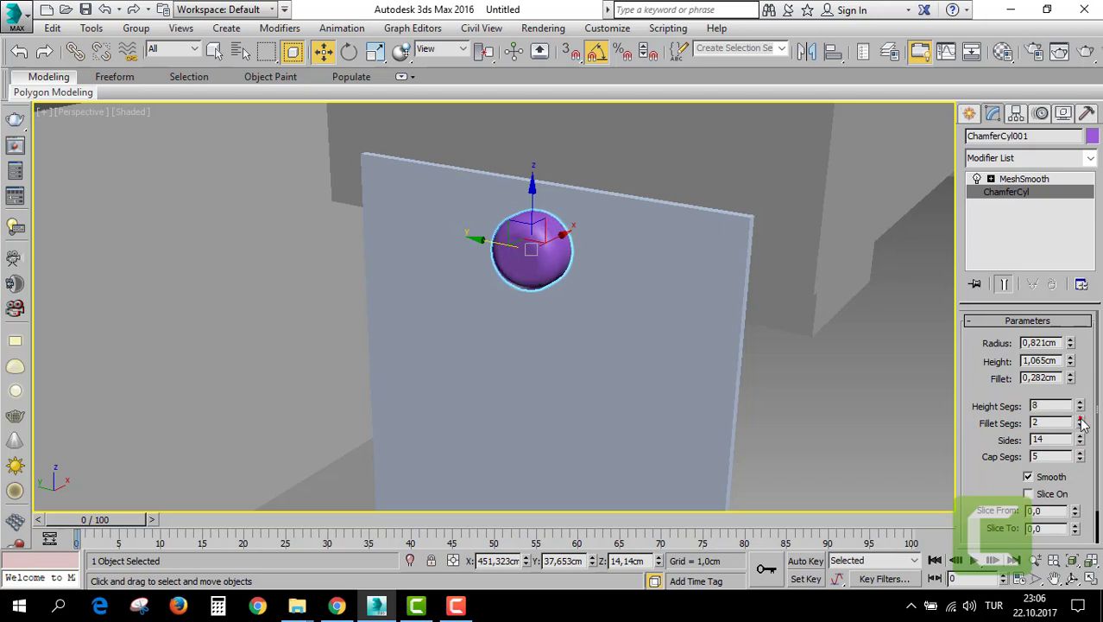
right_click(1080, 423)
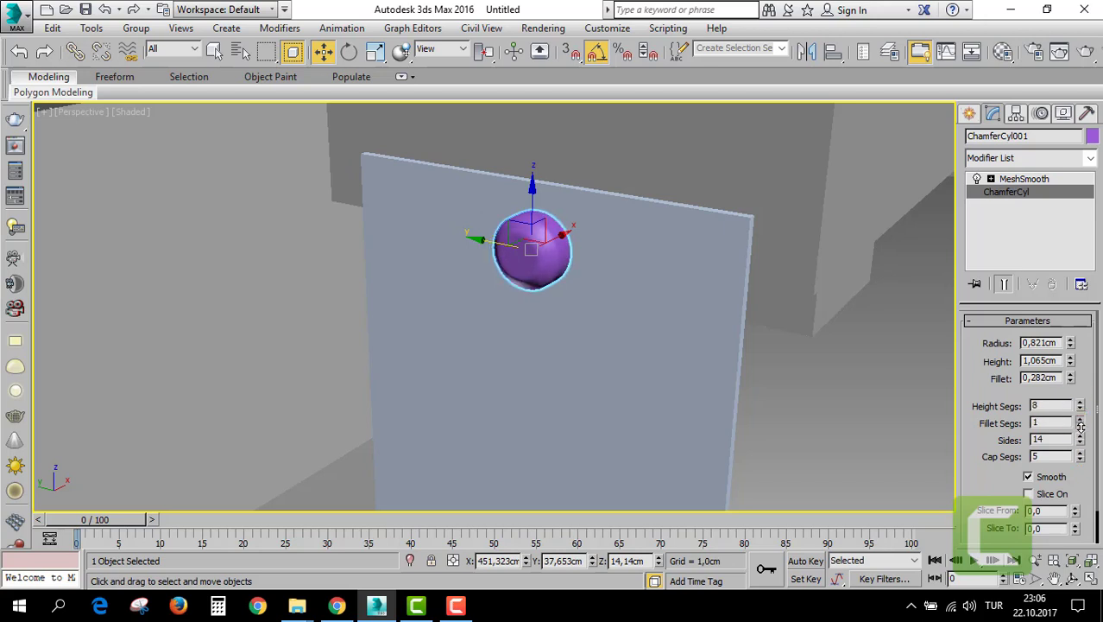
mouse_move(630, 246)
middle_mouse_down()
mouse_move(624, 227)
mouse_move(600, 243)
mouse_move(639, 223)
middle_mouse_up()
scroll(623, 227, "up", 5)
scroll(623, 227, "down", 2)
scroll(624, 227, "down", 3)
Move Line018's edge vertices along Z so the thin panel meets the block below.
left_click(639, 222)
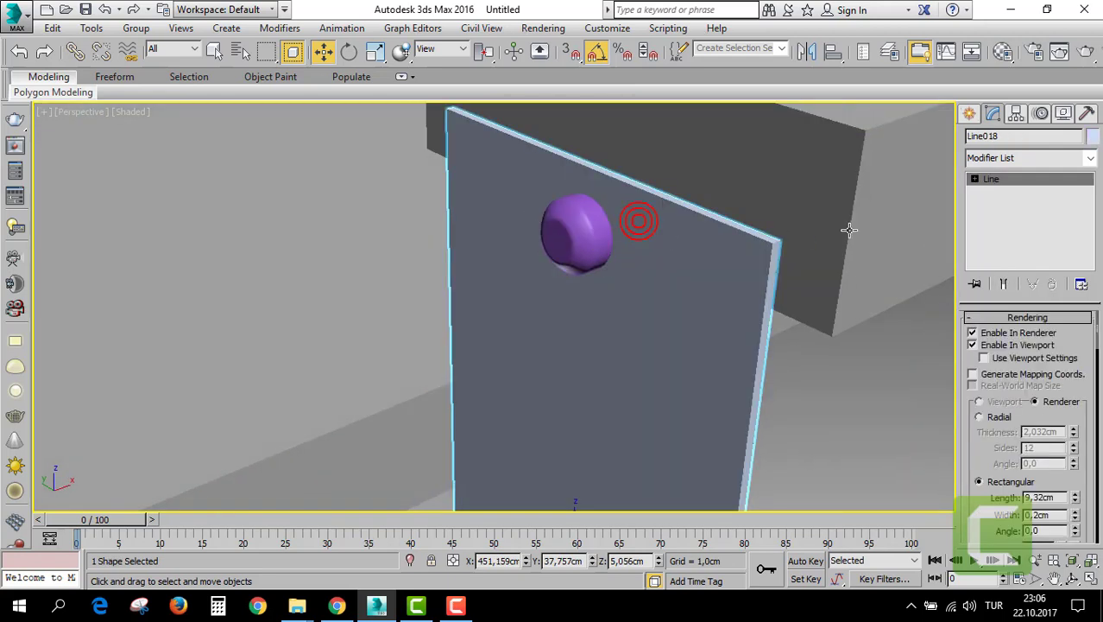
left_click(974, 179)
left_click(993, 192)
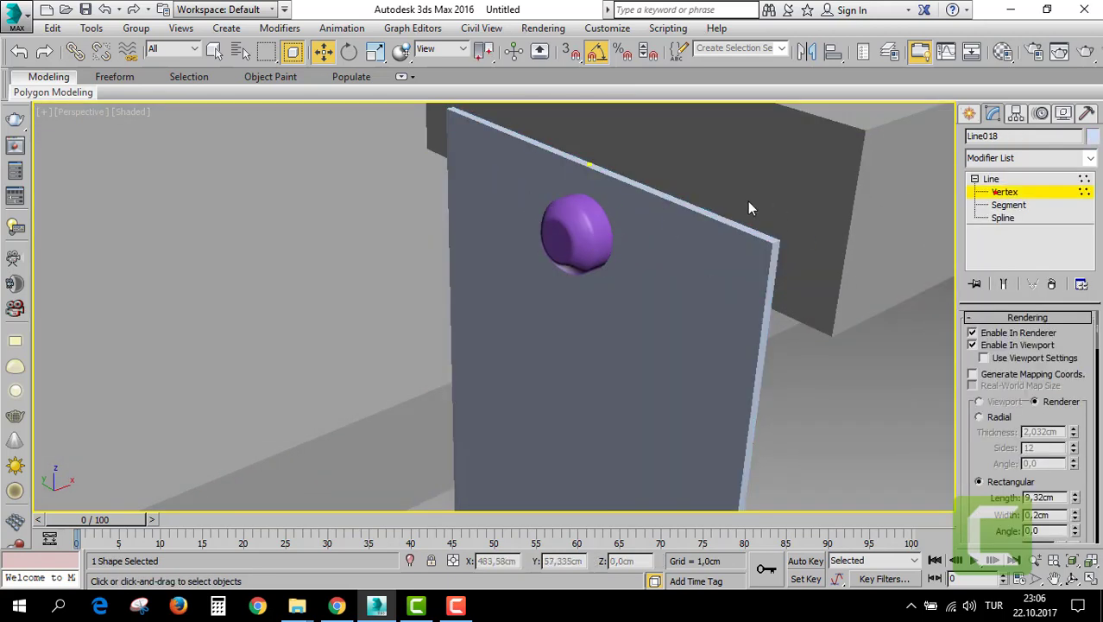
left_click(591, 164)
mouse_move(607, 188)
middle_mouse_down("alt")
mouse_move(633, 211)
mouse_move(602, 129)
middle_mouse_up("alt")
left_click_drag(602, 130, 605, 102)
mouse_move(604, 102)
middle_mouse_down("alt")
mouse_move(635, 299)
mouse_move(571, 313)
mouse_move(567, 304)
middle_mouse_up("alt")
scroll(643, 273, "up", 3)
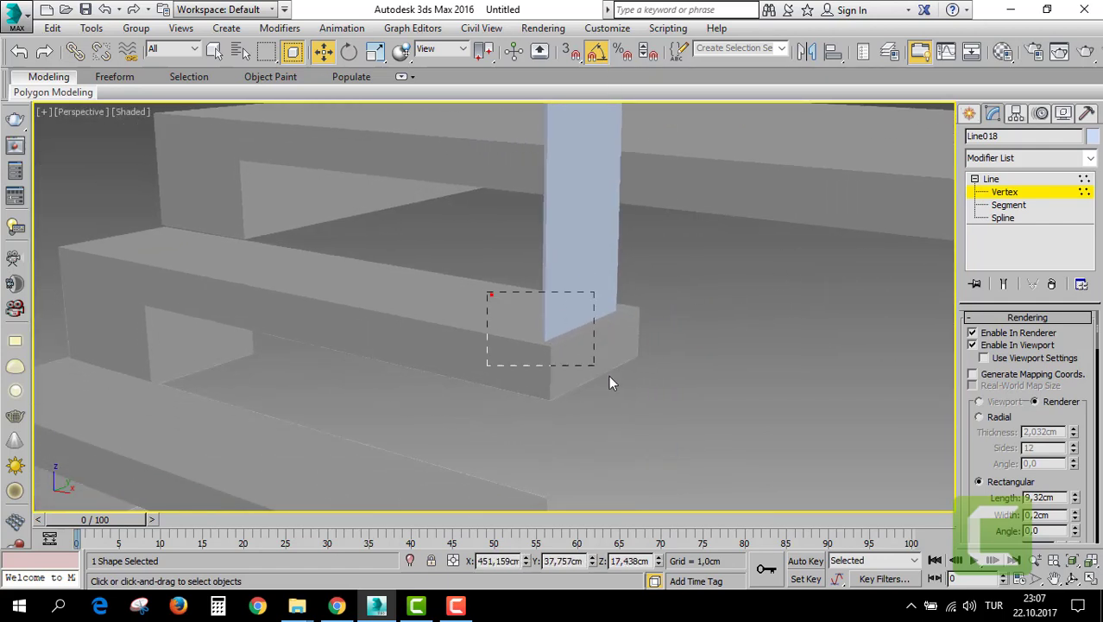
left_click_drag(609, 382, 615, 369)
middle_click_drag(606, 349, 678, 329, "alt")
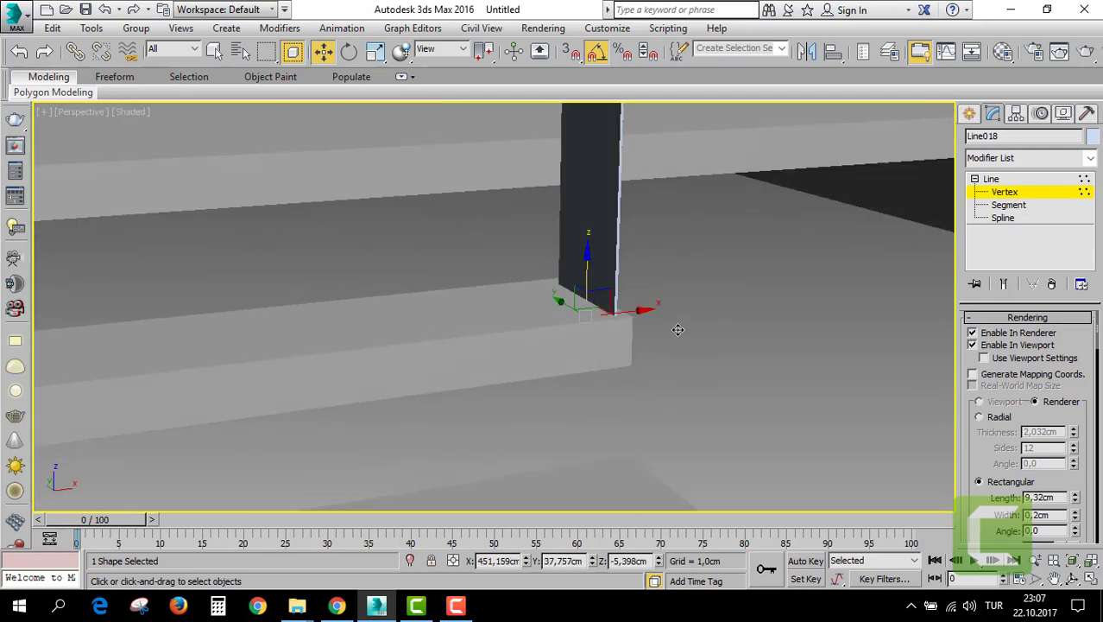
left_click(992, 179)
Give the panel and the purple knob a new object colour.
mouse_move(793, 195)
middle_mouse_down("alt")
mouse_move(641, 327)
mouse_move(684, 221)
mouse_move(555, 232)
middle_mouse_up("alt")
left_click(553, 214, "ctrl")
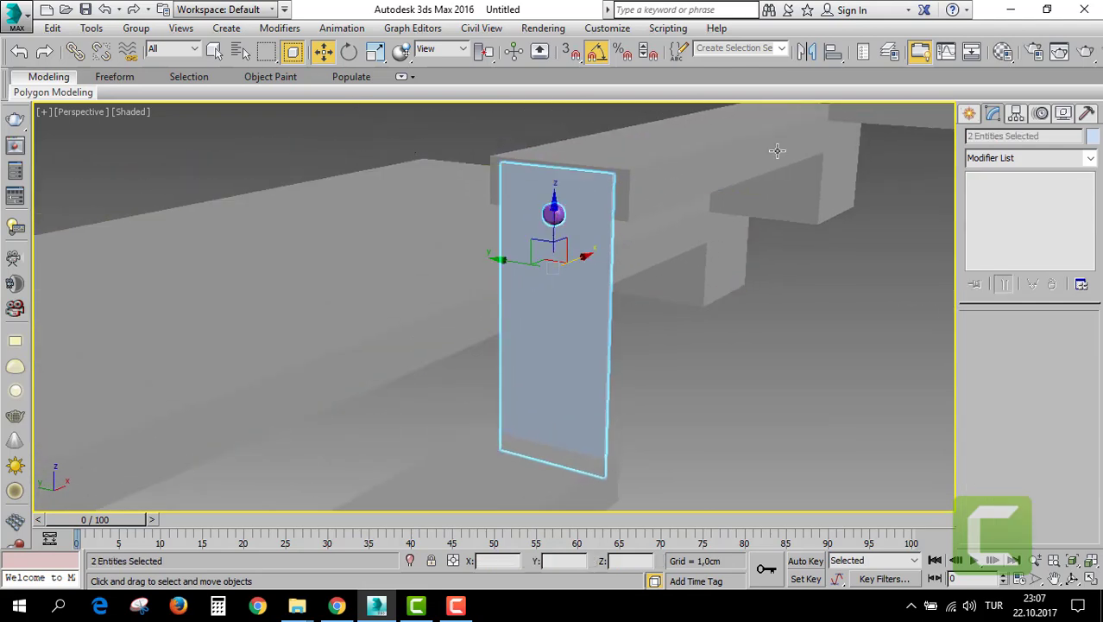
left_click(1092, 137)
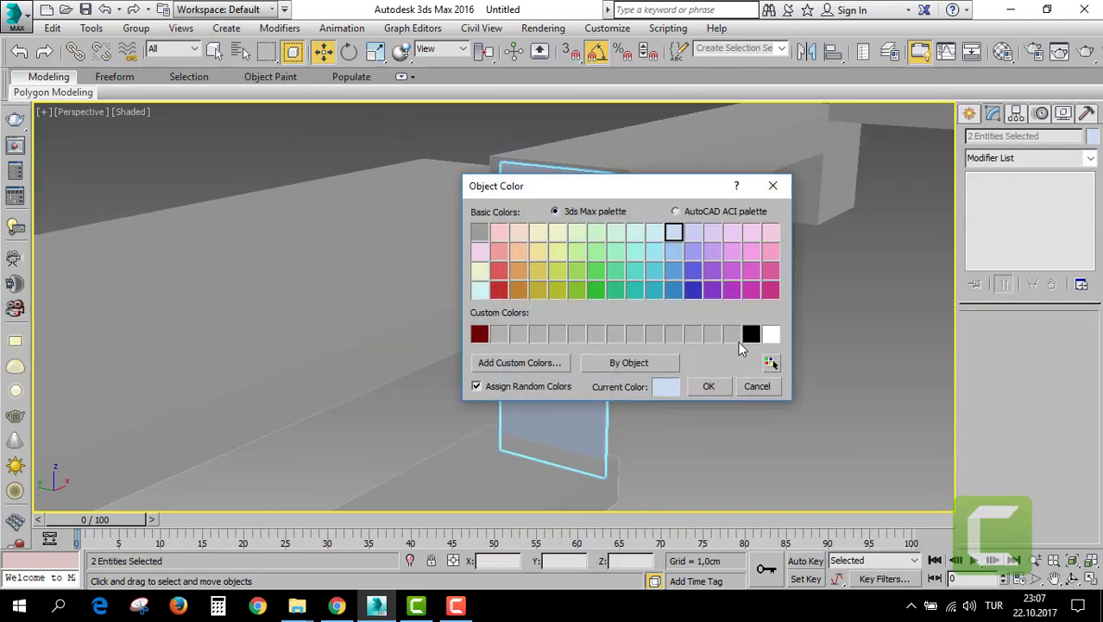
left_click(708, 386)
left_click(741, 336)
mouse_move(761, 372)
middle_mouse_down("alt")
mouse_move(741, 336)
mouse_move(754, 368)
mouse_move(705, 313)
middle_mouse_up("alt")
Unhide all the hidden reference boards around the stairs.
middle_click_drag(841, 208, 740, 276, "alt")
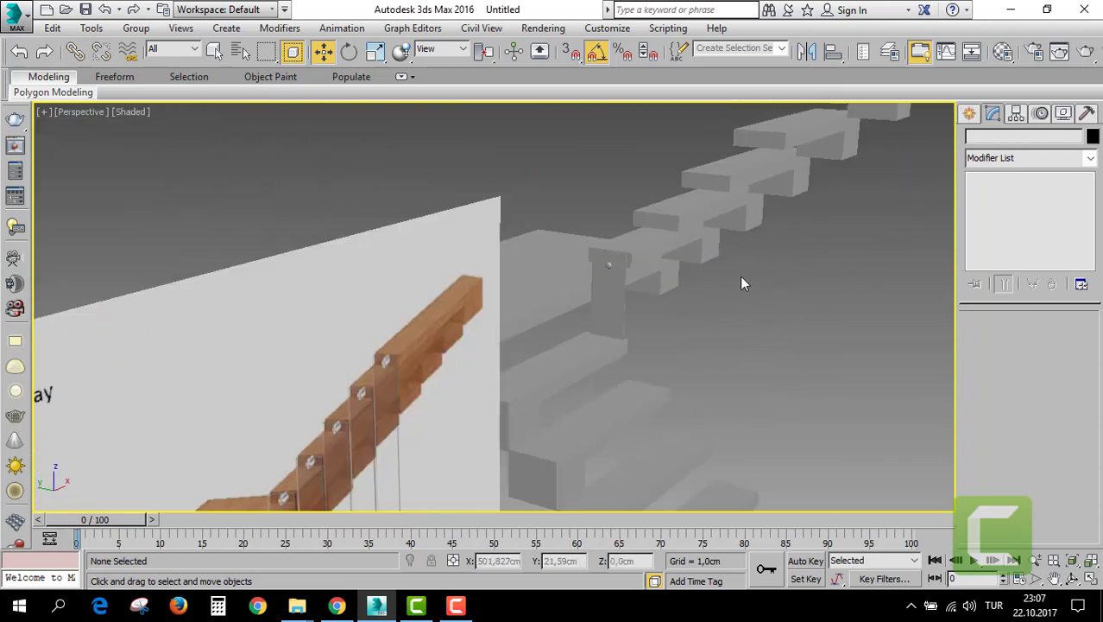
scroll(704, 354, "up", 3)
scroll(833, 370, "down", 3)
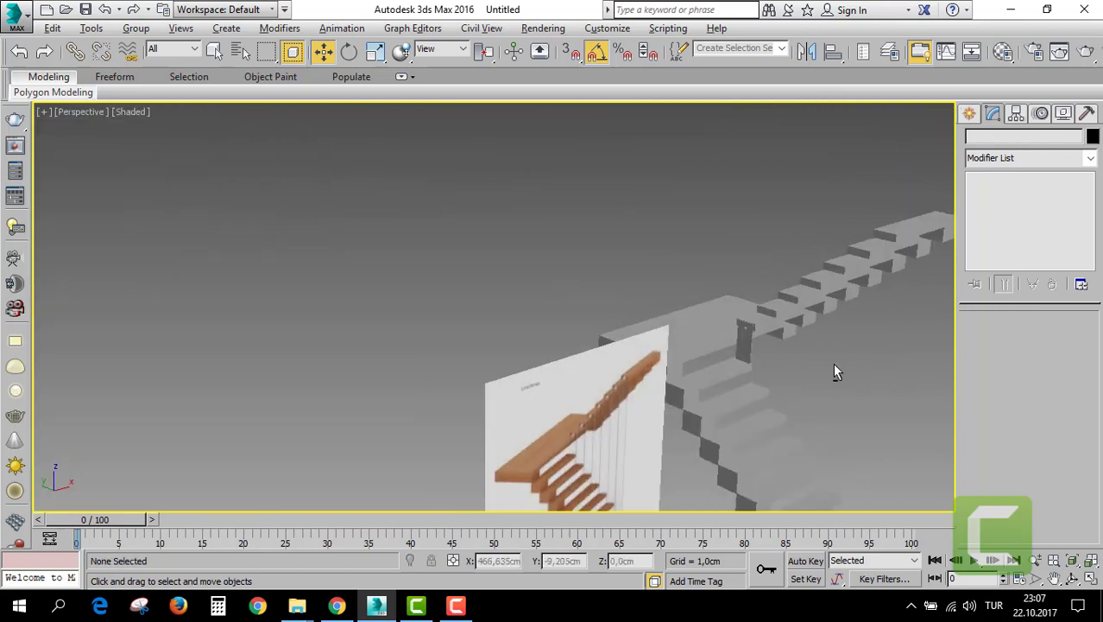
mouse_move(832, 369)
middle_mouse_down()
mouse_move(784, 334)
mouse_move(919, 274)
mouse_move(760, 278)
middle_mouse_up()
right_click(739, 263)
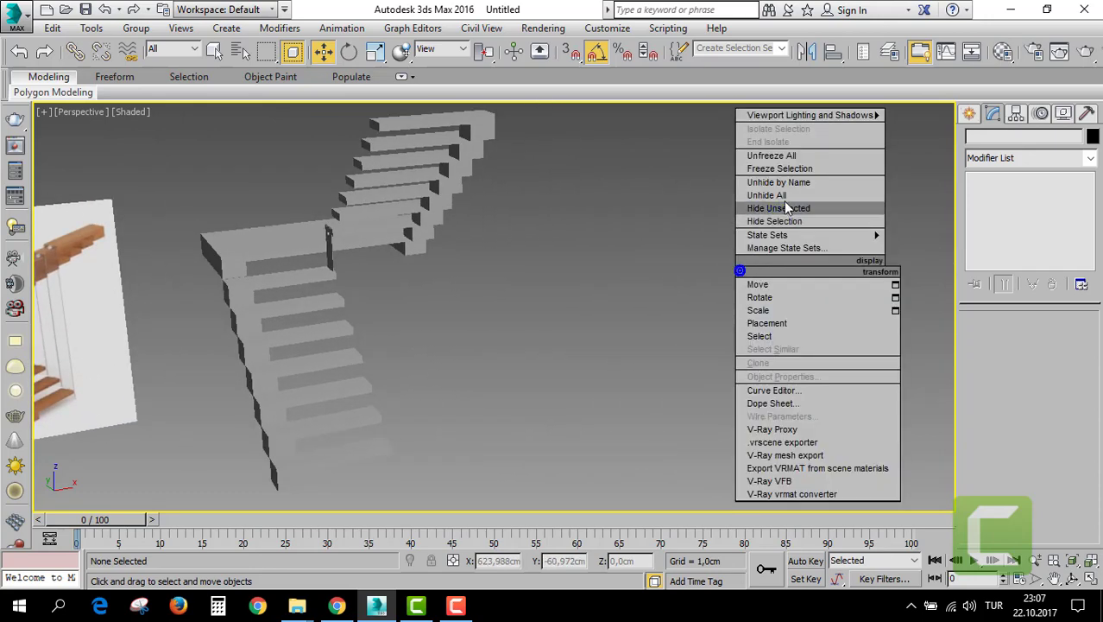
left_click(784, 198)
scroll(465, 258, "down", 2)
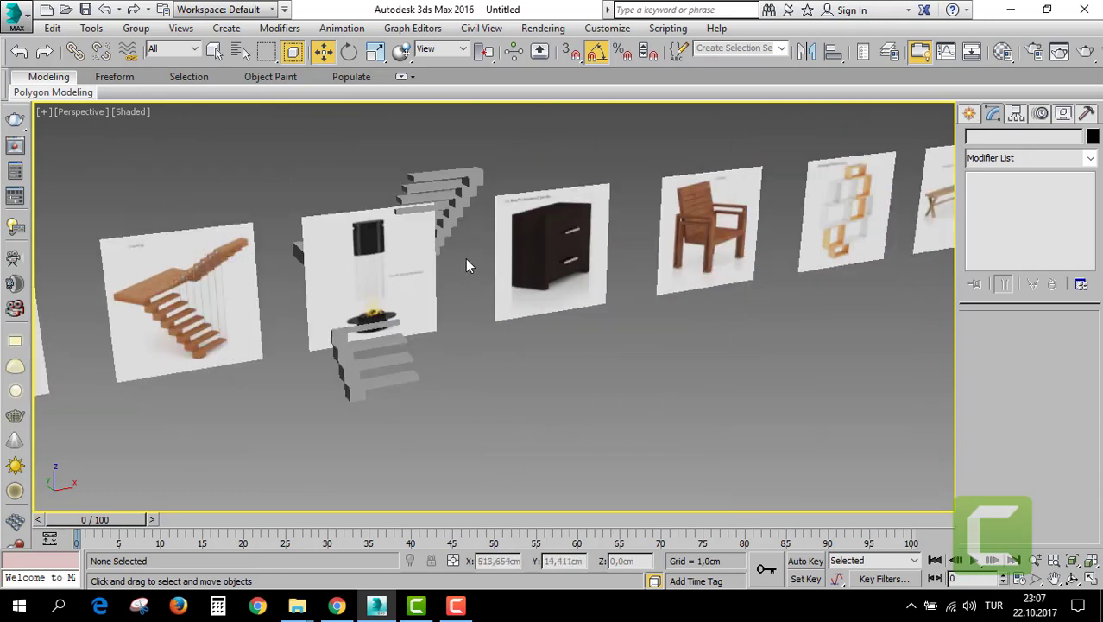
Hide only the fireplace reference board.
left_click(449, 210)
left_click(372, 259)
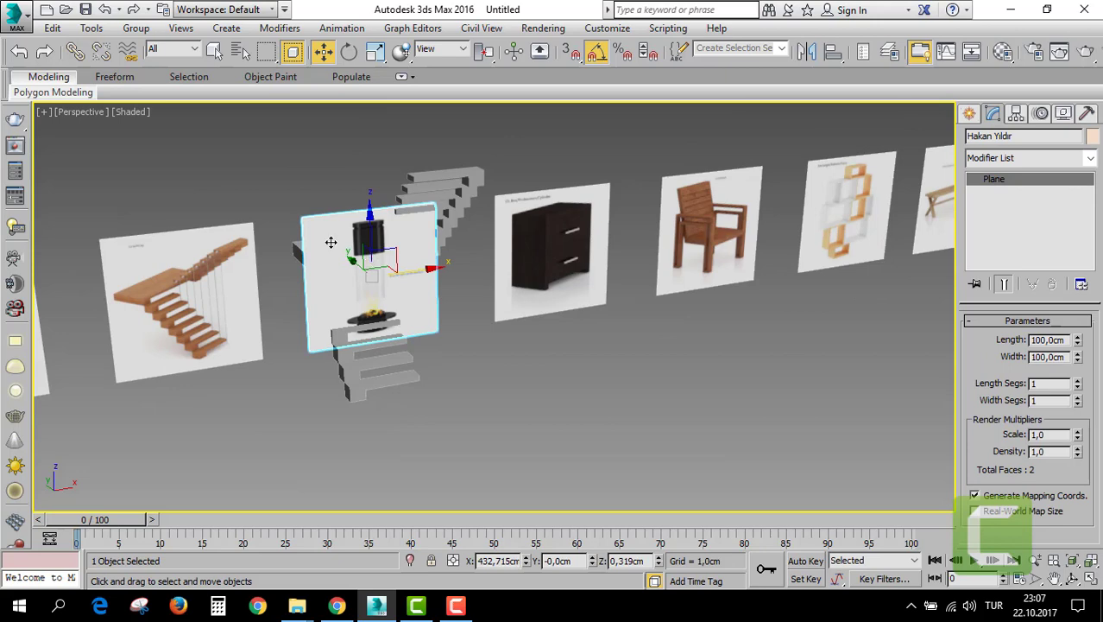
right_click(330, 241)
left_click(380, 178)
key("ctrl+z")
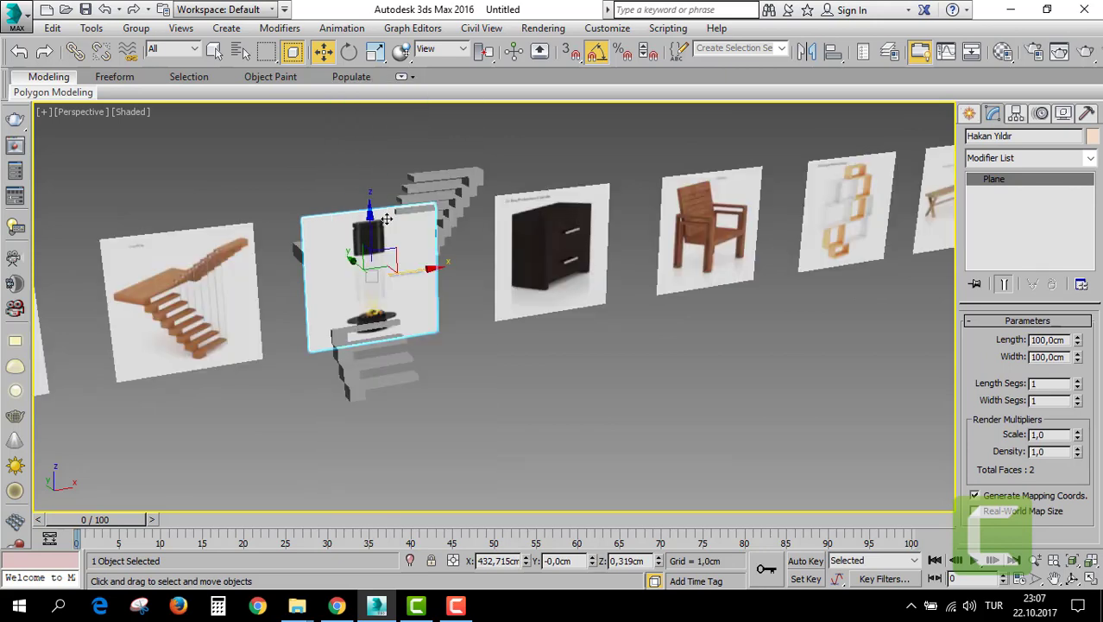
right_click(387, 219)
left_click(405, 176)
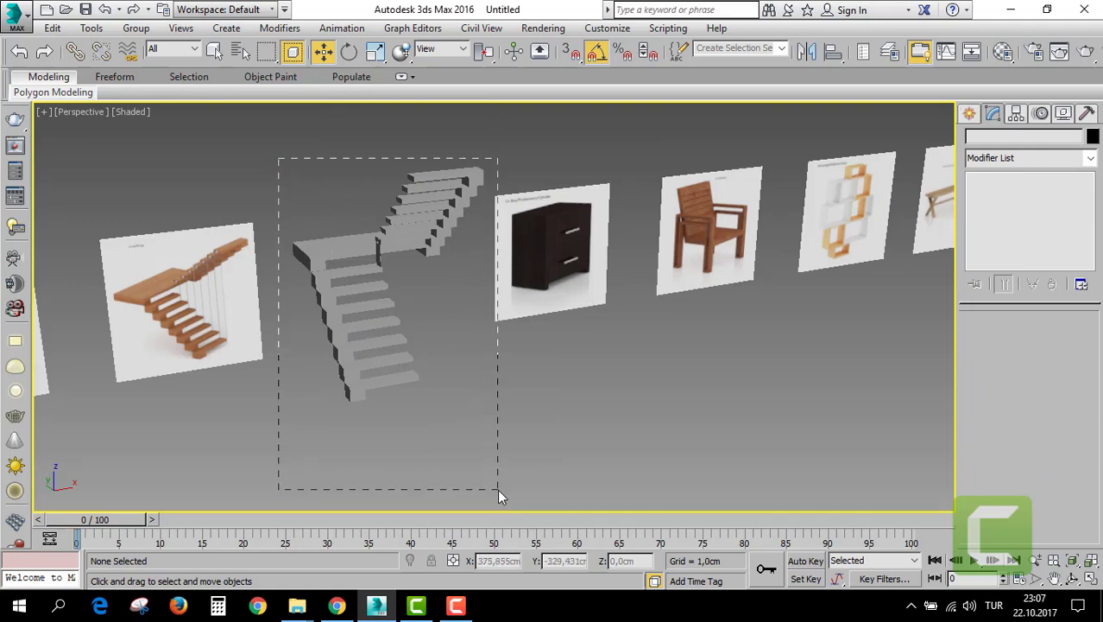
Group the five grey stair pieces into Group004.
left_click_drag(482, 499, 497, 489)
right_click(385, 269)
left_click(312, 12)
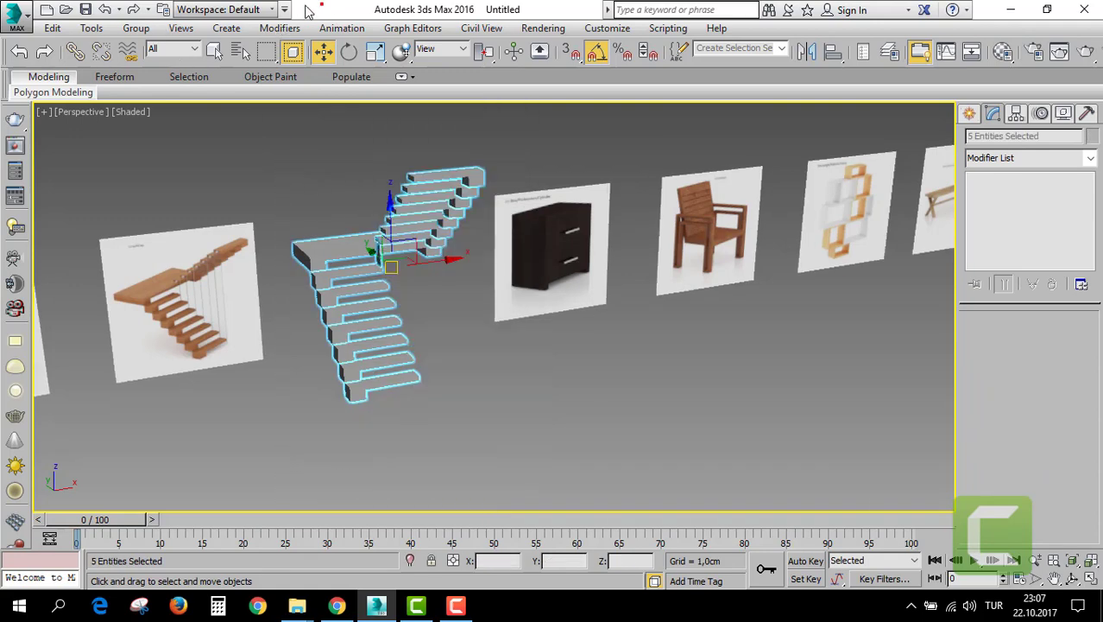
left_click(136, 27)
left_click(147, 48)
left_click(563, 329)
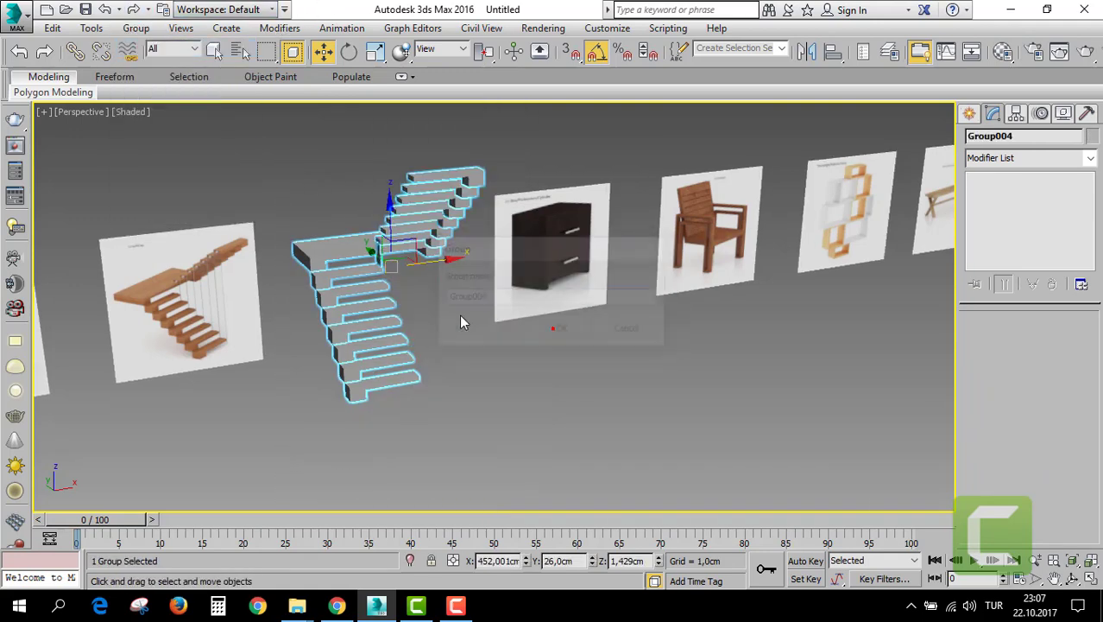
middle_click_drag(563, 330, 395, 279, "alt")
Move Group004 down-left in the Top view beside the wooden stair reference.
key("alt+w")
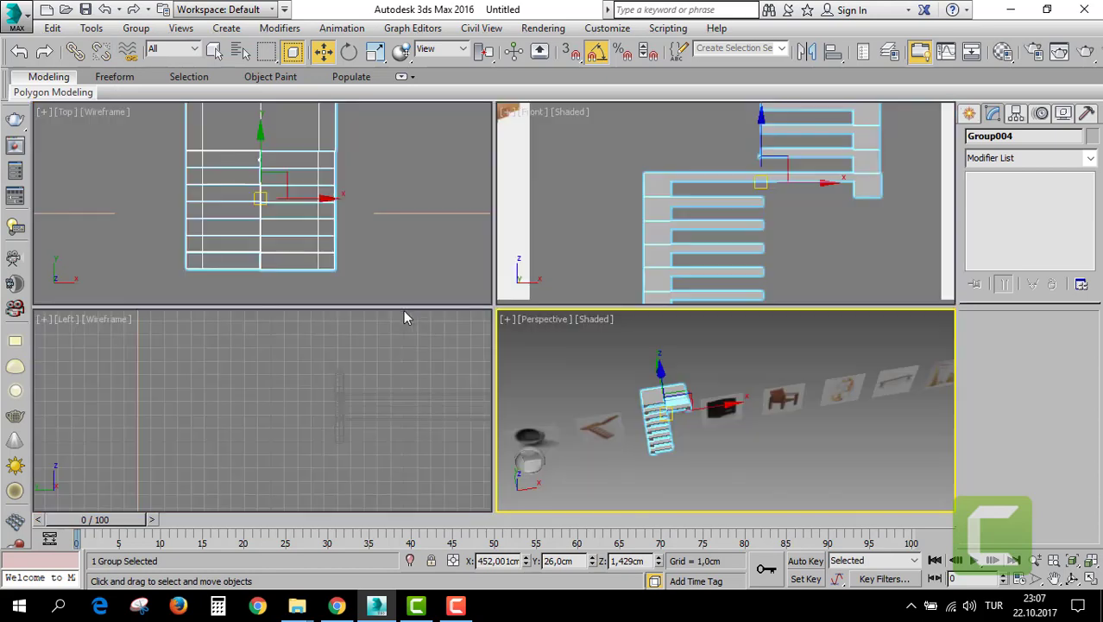
left_click(321, 233)
key("alt+w")
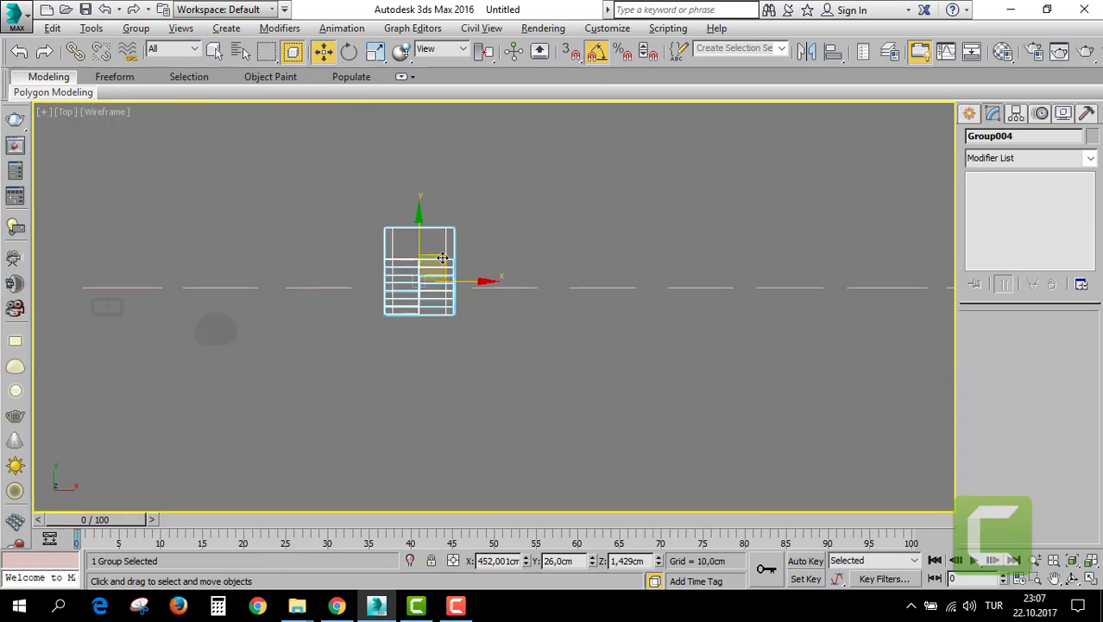
left_click_drag(442, 257, 342, 327)
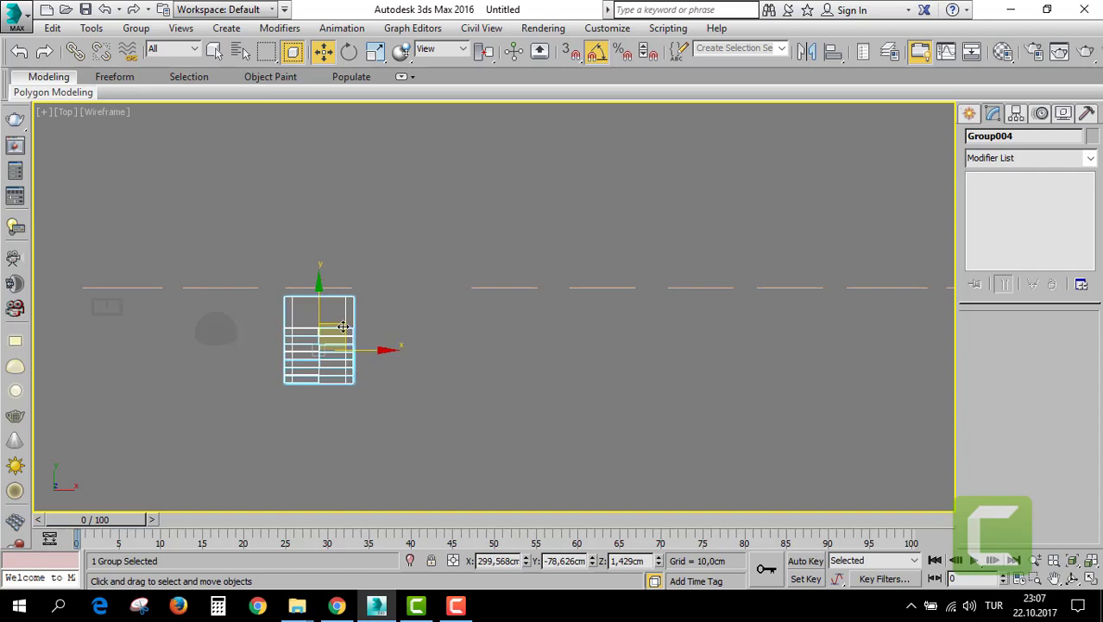
key("alt+w")
key("alt+w")
middle_click_drag(651, 415, 544, 247, "alt")
scroll(354, 300, "up", 3)
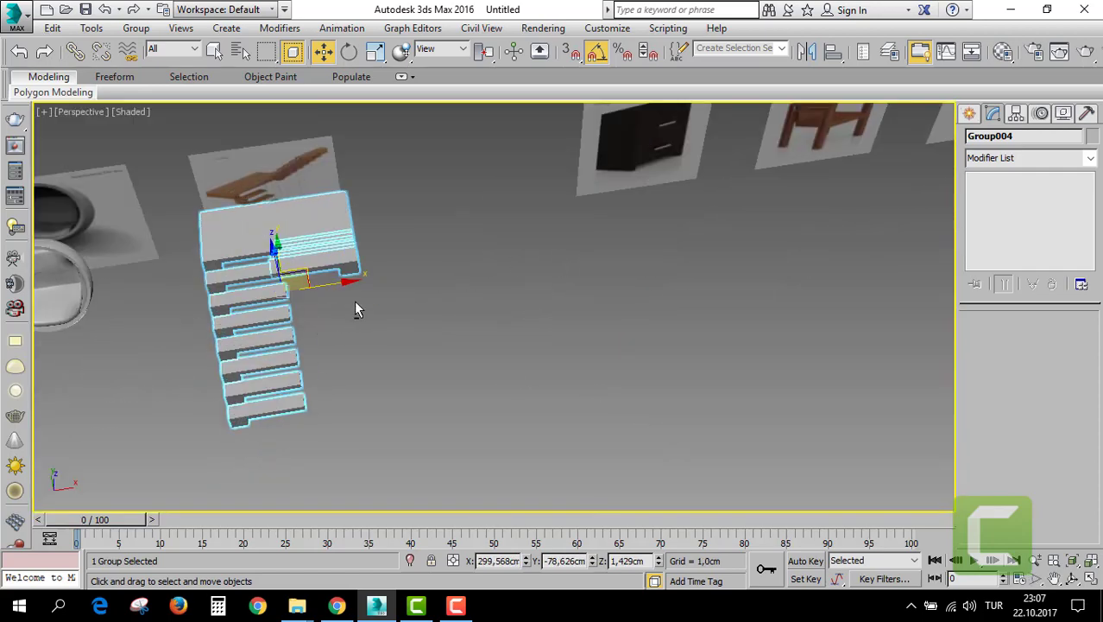
middle_click_drag(357, 309, 342, 241, "alt")
Uniformly scale Group004 down to 59.279%.
key("r")
left_click_drag(294, 222, 291, 276)
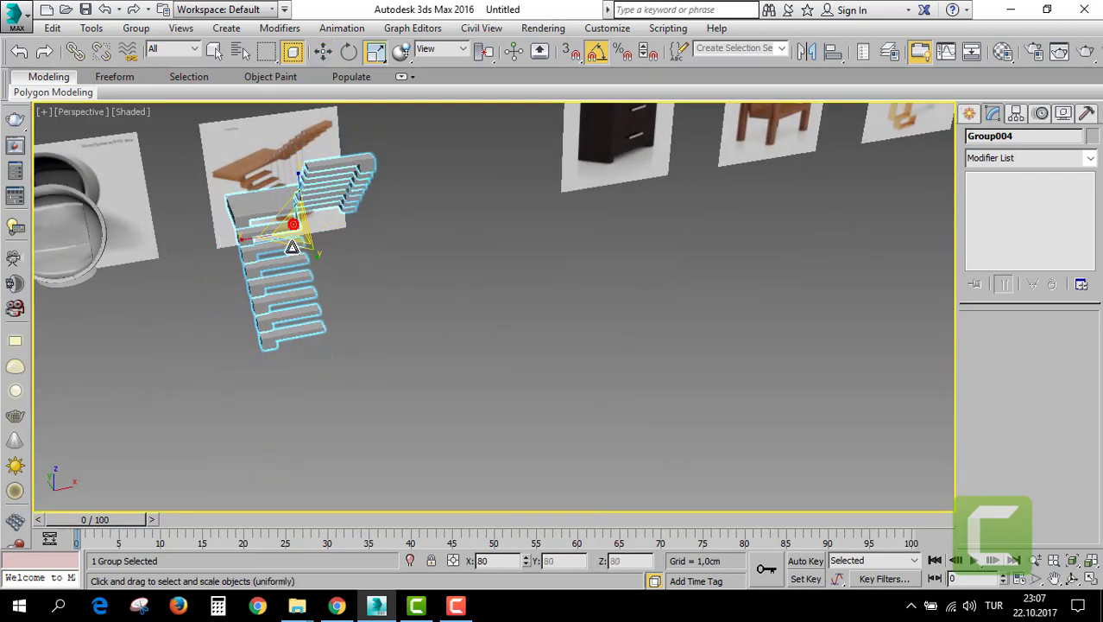
scroll(354, 273, "up", 3)
mouse_move(354, 273)
middle_mouse_down("alt")
mouse_move(359, 222)
mouse_move(403, 312)
middle_mouse_up("alt")
key("alt+w")
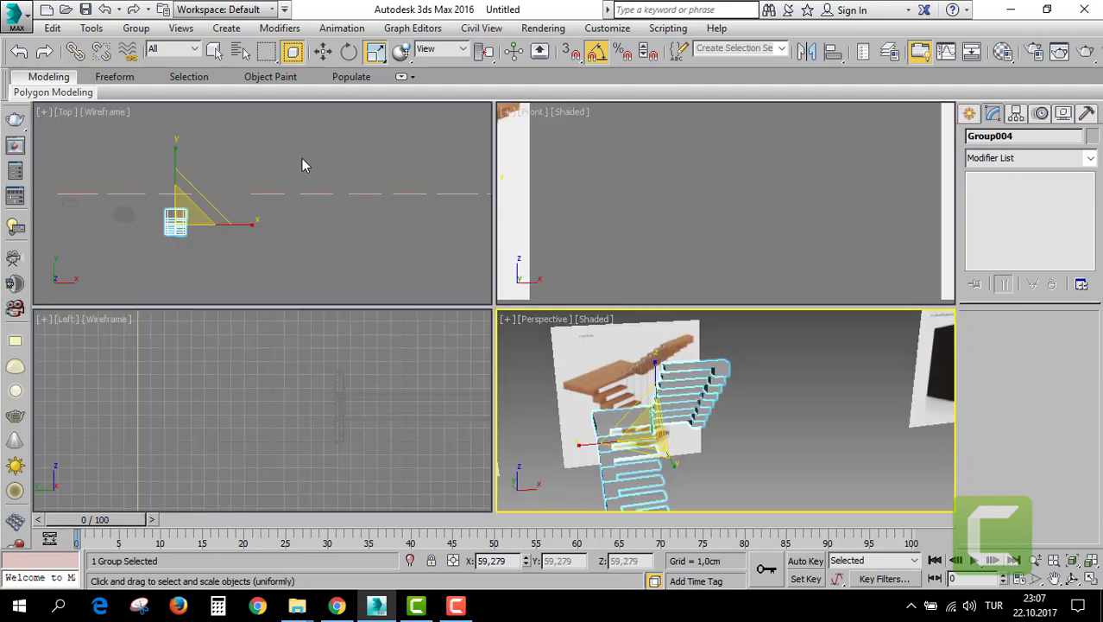
key("alt+w")
key("alt+w")
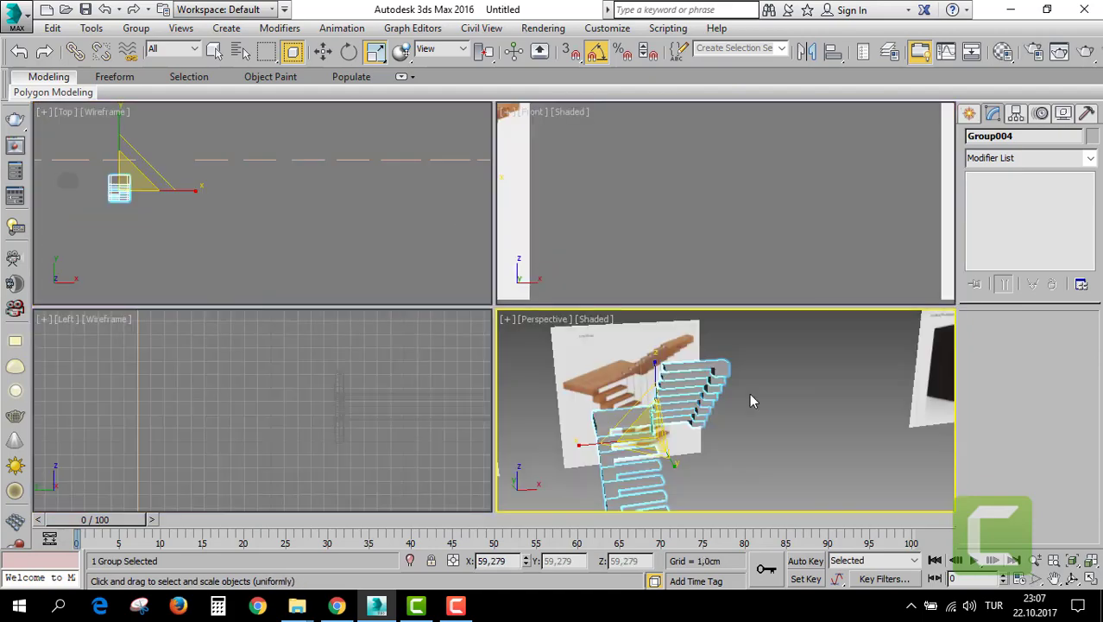
key("alt+w")
right_click(636, 355)
Unhide the fireplace board, hide everything else, and frame it in the view.
left_click(628, 139)
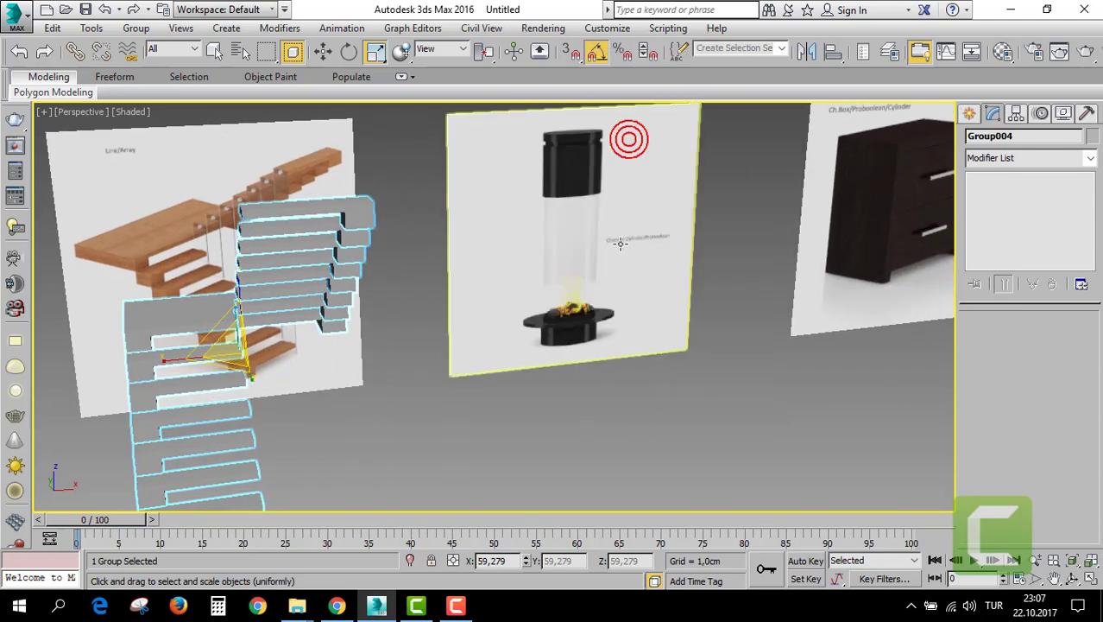
left_click(614, 209)
right_click(615, 210)
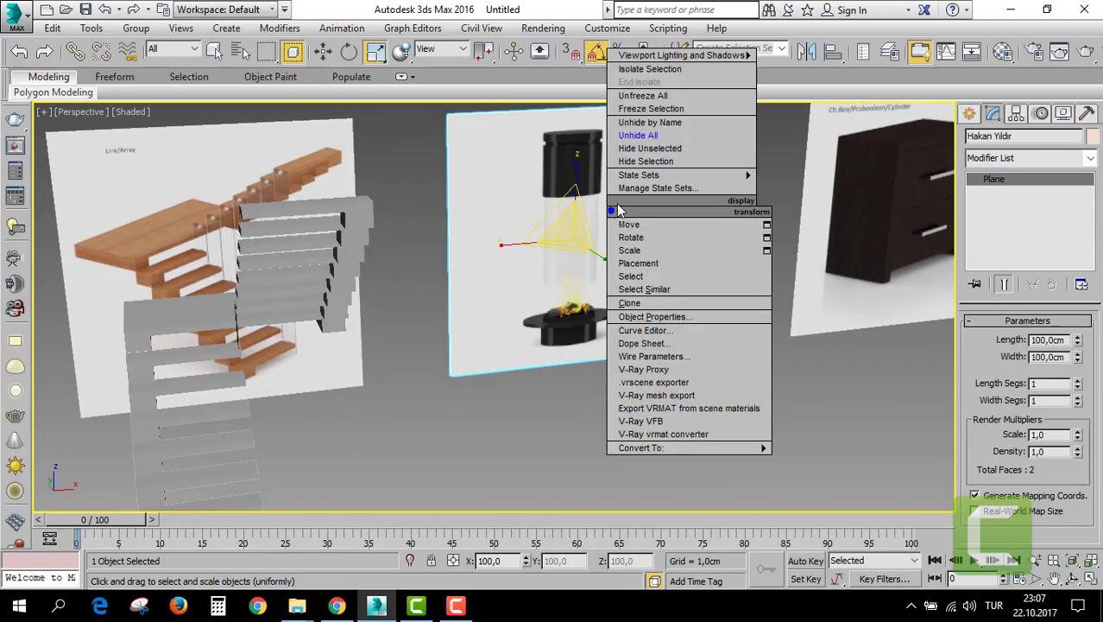
left_click(649, 148)
key("z")
middle_click_drag(547, 249, 582, 289, "alt")
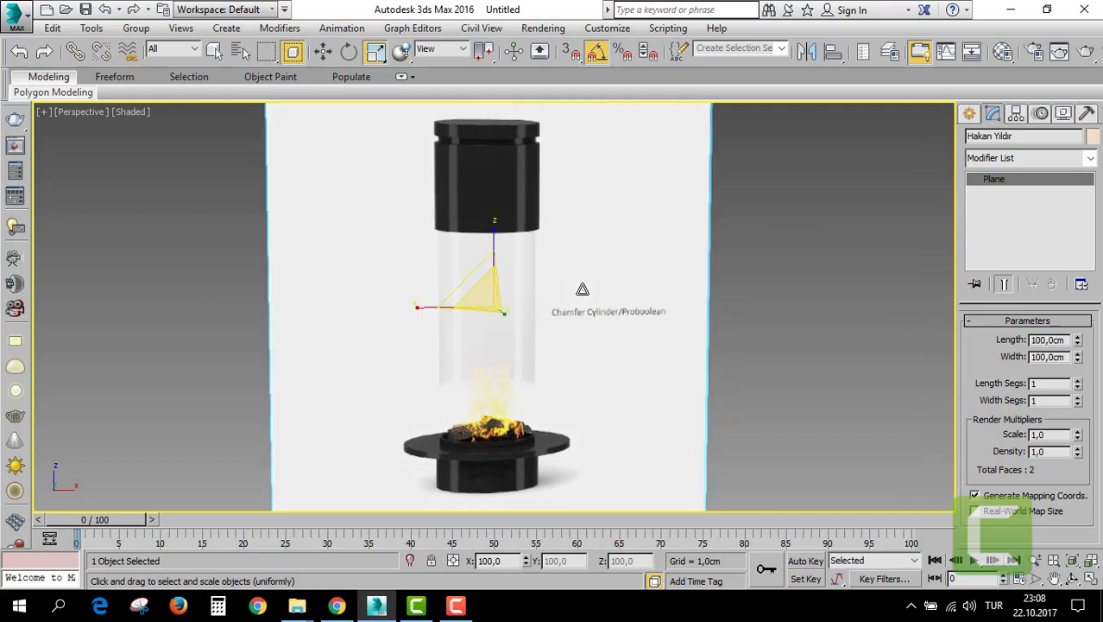
Create a tube (radii 7.582/6.593 cm, height 4.101 cm) and scale it to 73.118%.
left_click(969, 113)
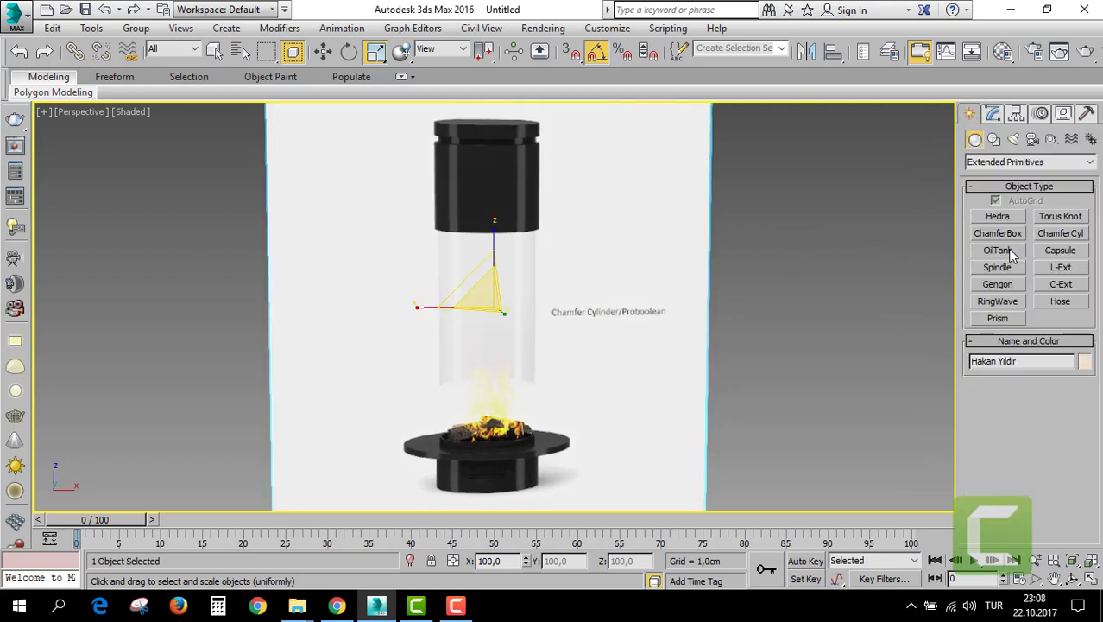
left_click(1006, 165)
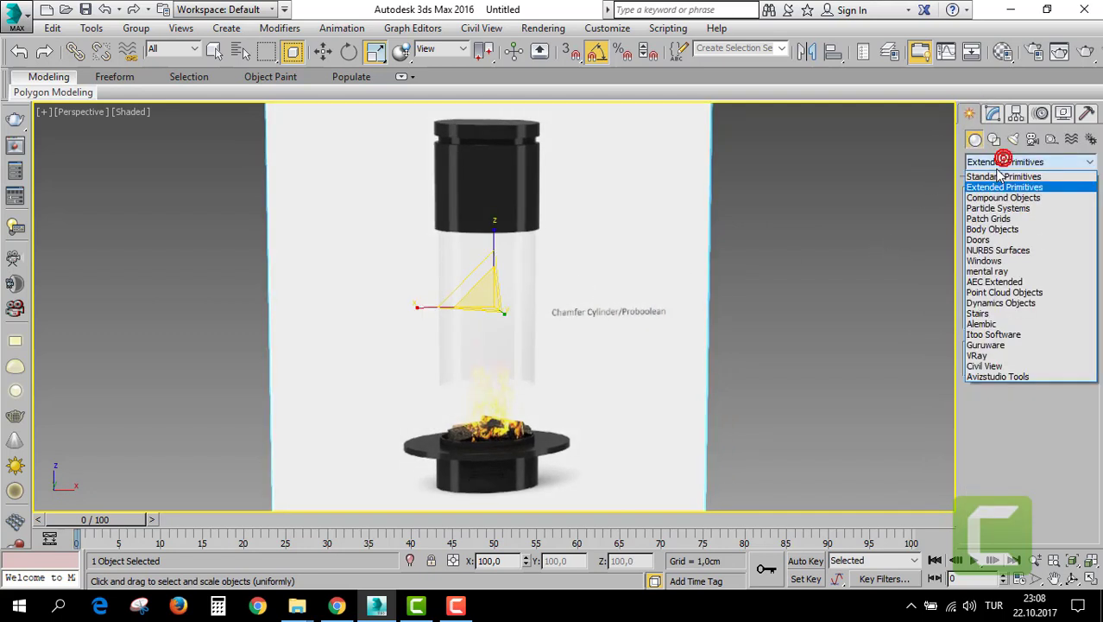
left_click(997, 176)
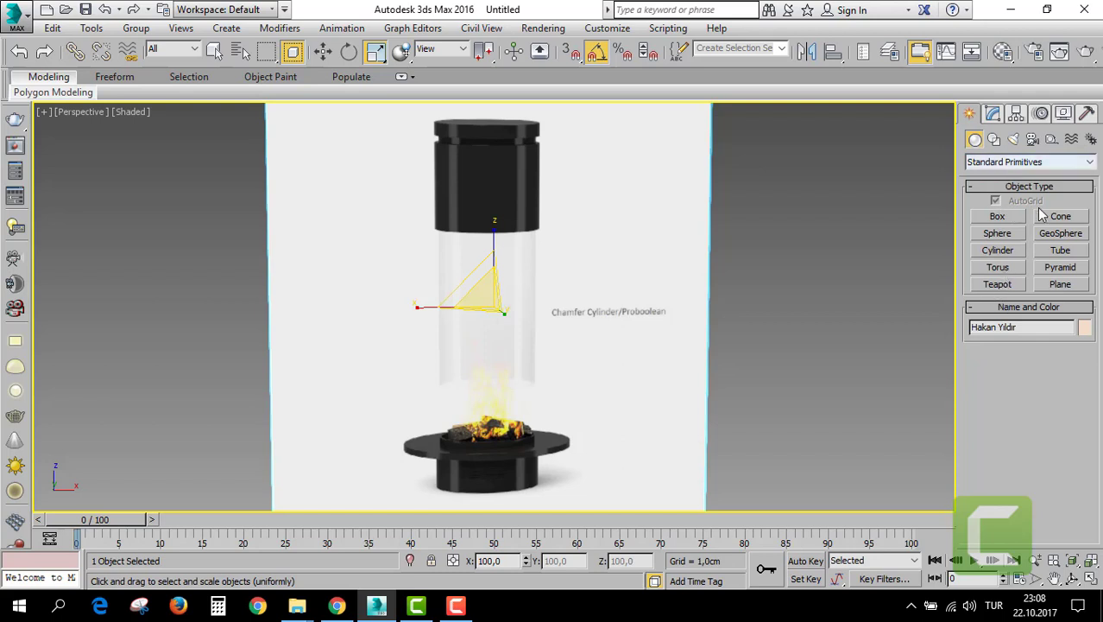
left_click(1061, 251)
mouse_move(517, 246)
middle_mouse_down("alt")
mouse_move(588, 348)
mouse_move(570, 413)
middle_mouse_up("alt")
left_click_drag(570, 413, 574, 451)
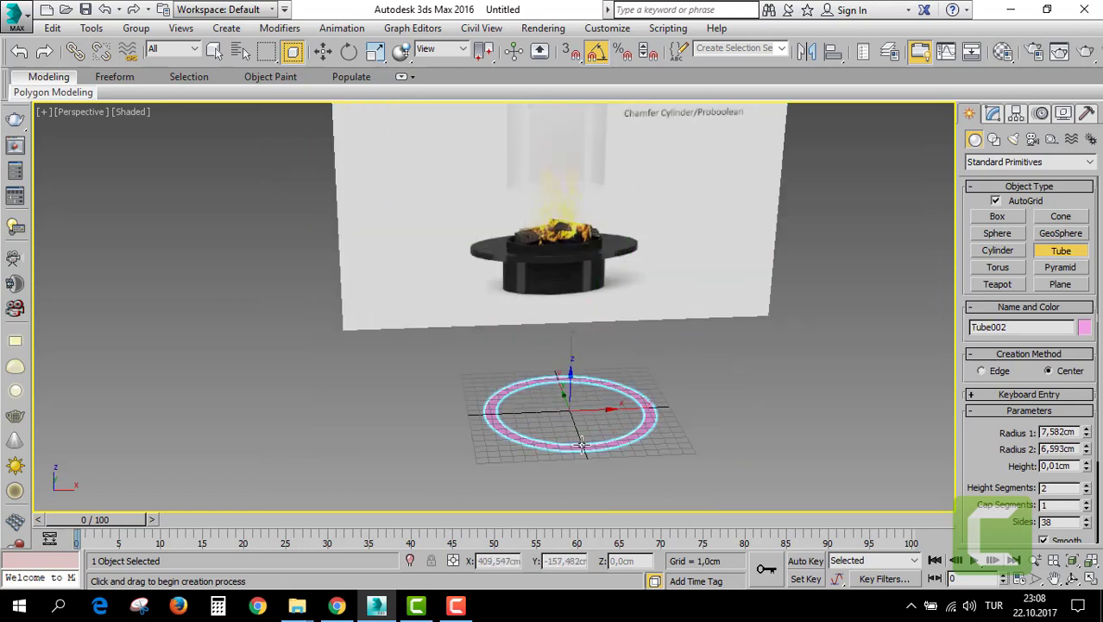
left_click(580, 444)
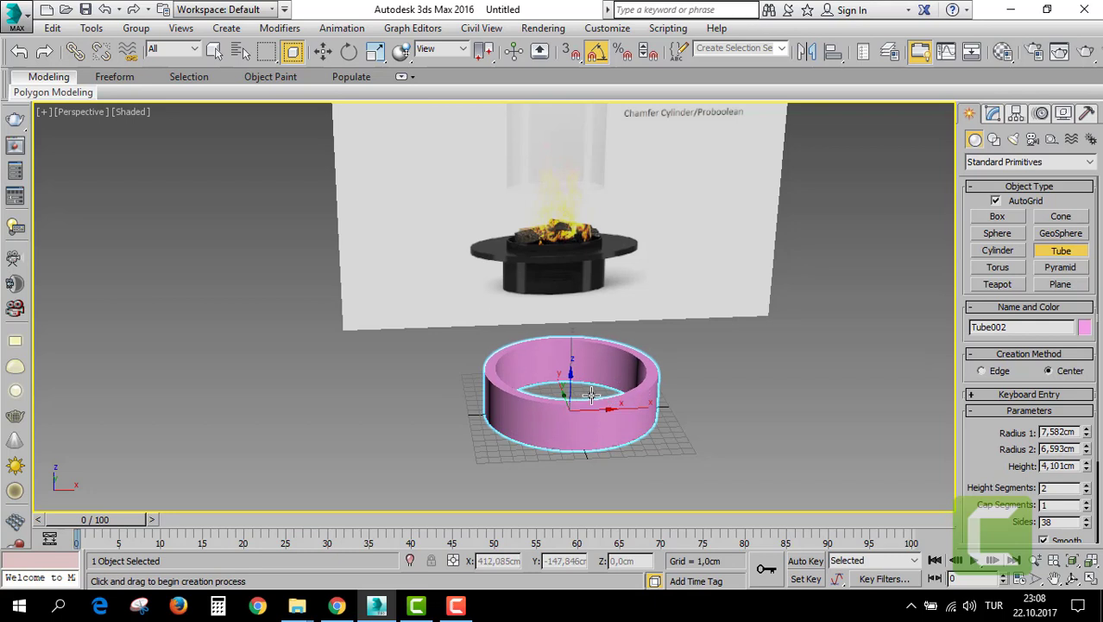
left_click(591, 394)
key("r")
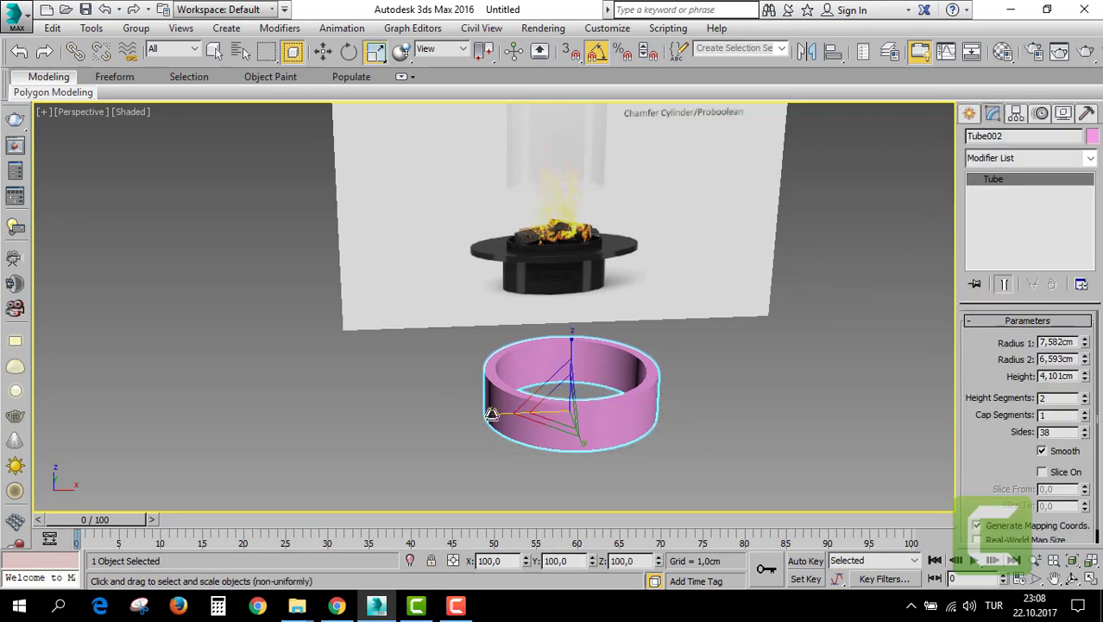
left_click_drag(566, 406, 557, 442)
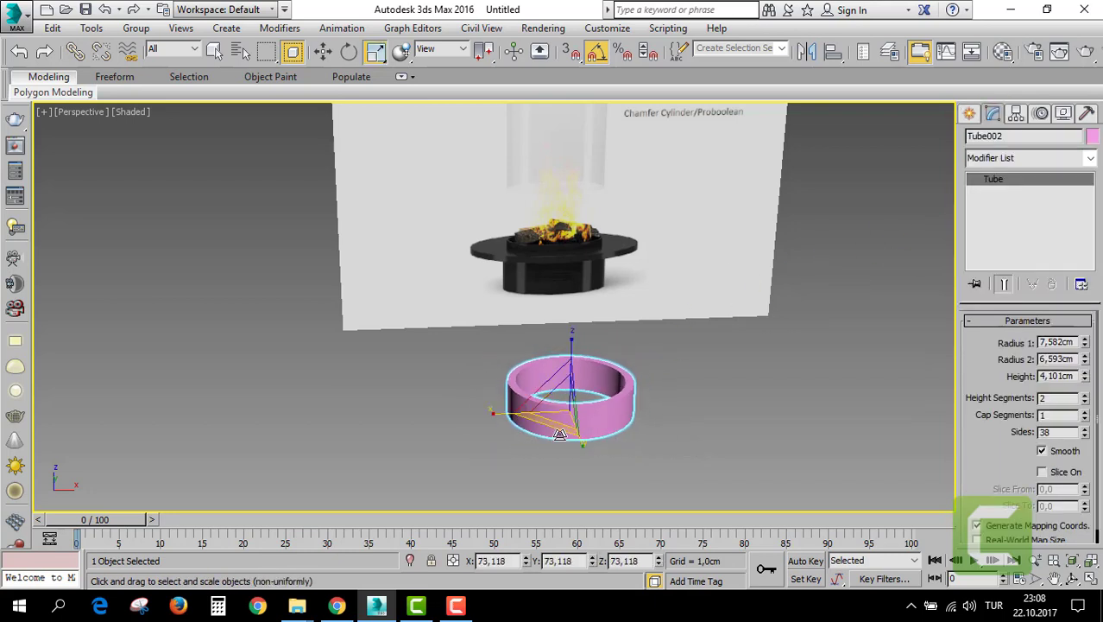
Apply a MeshSmooth modifier to Tube002.
left_click(999, 160)
type("mel")
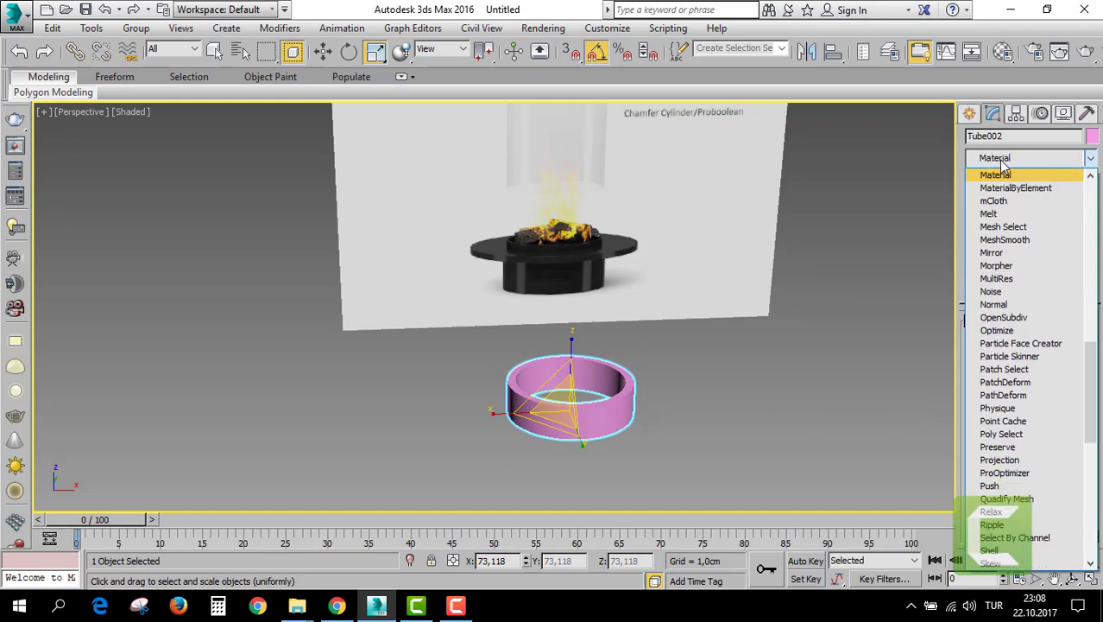
key("Down")
key("Down")
key("Return")
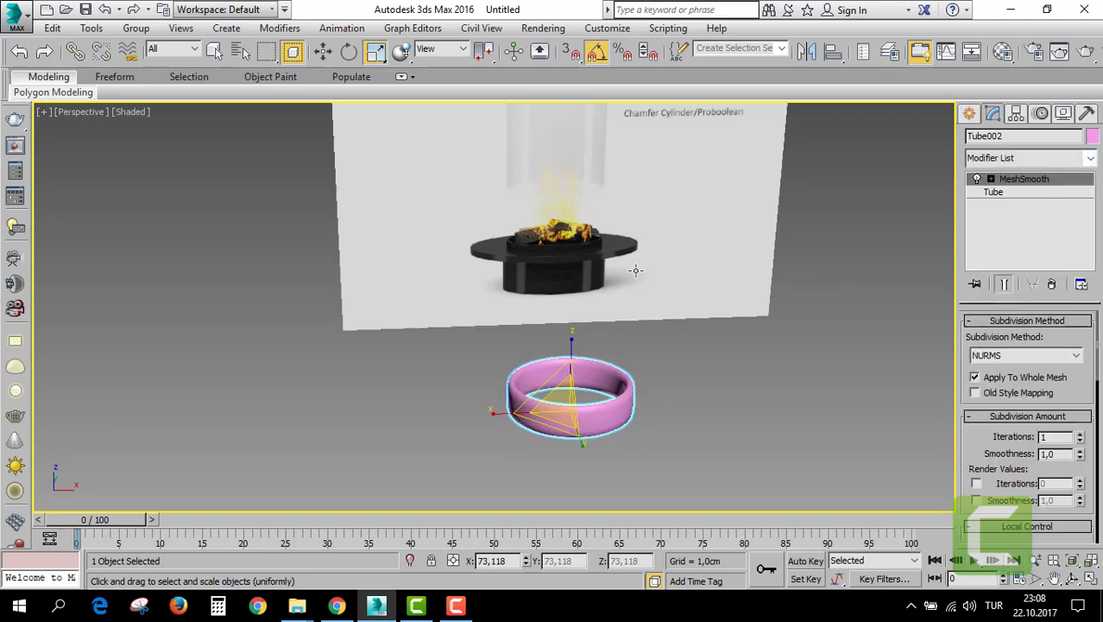
middle_click_drag(525, 421, 561, 378, "alt")
scroll(579, 369, "up", 5)
scroll(621, 338, "down", 3)
scroll(635, 342, "down", 1)
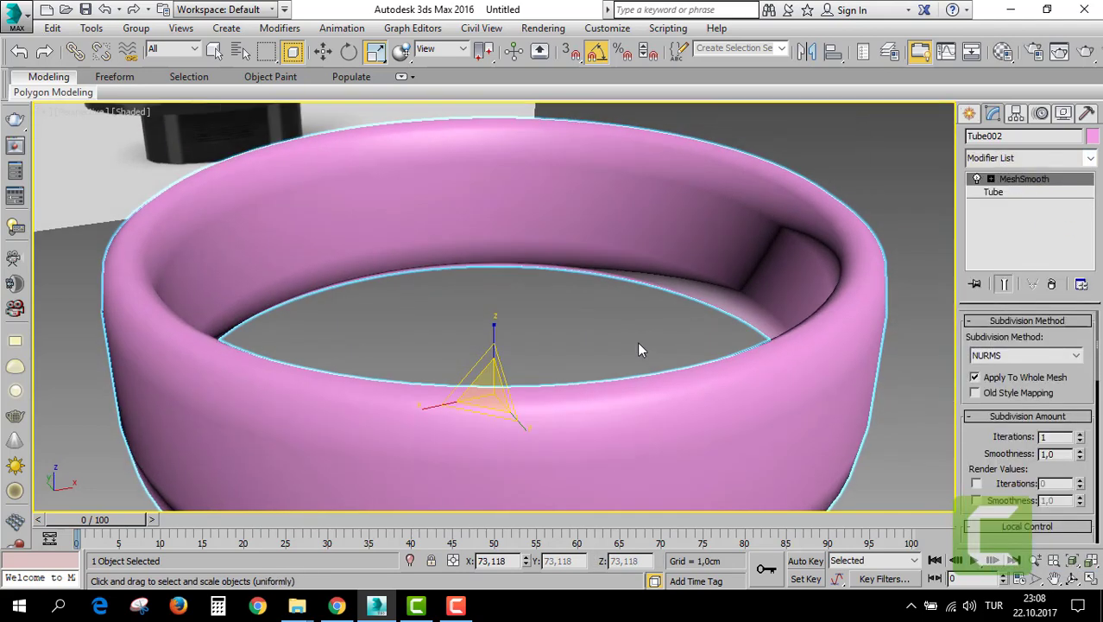
scroll(637, 350, "down", 2)
middle_click_drag(637, 349, 628, 345, "alt")
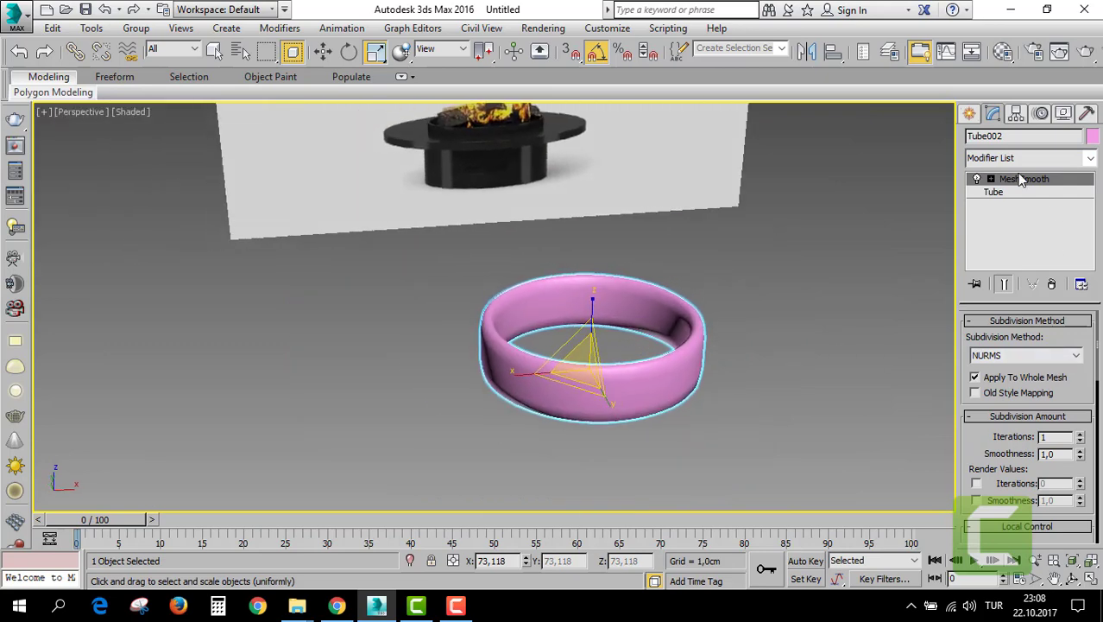
Raise the tube's Height Segments to 12 and Cap Segments to 7.
left_click(998, 192)
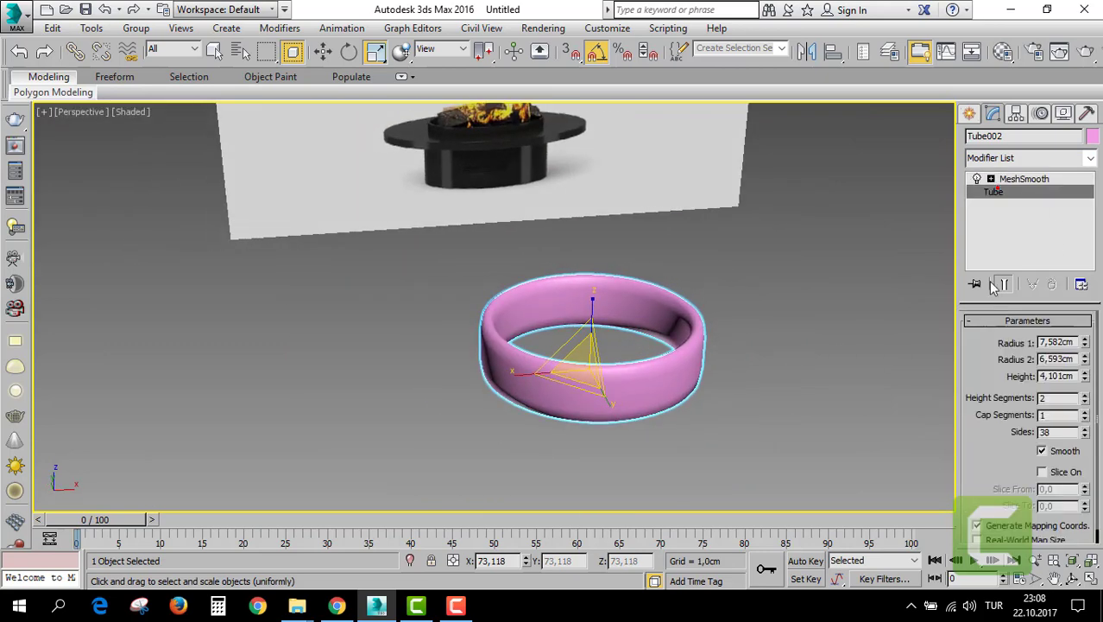
left_click(1086, 395)
left_click(1086, 396)
left_click(1086, 396)
left_click(1086, 396)
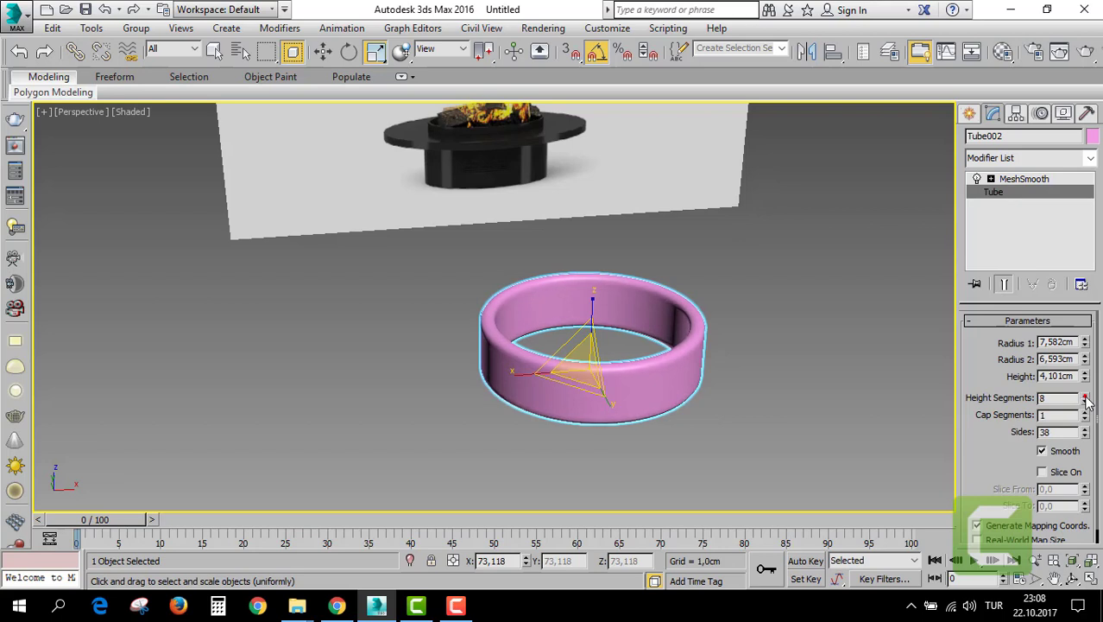
left_click(1085, 413)
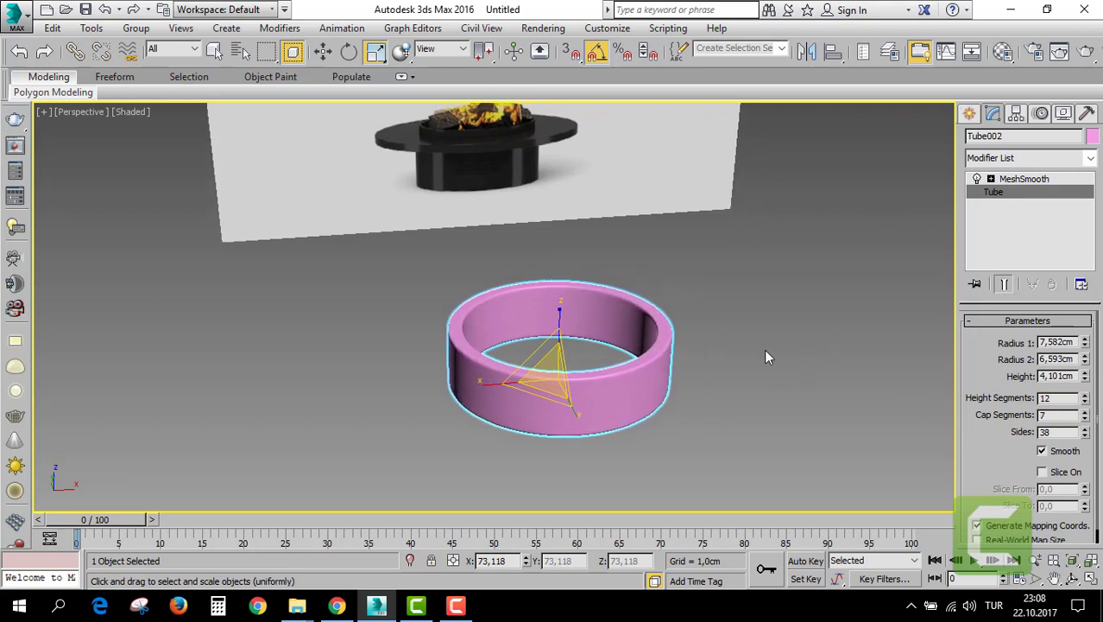
key("alt+w")
key("alt+w")
scroll(387, 282, "down", 10)
Move the pink tube down onto the fireplace base in the Front view.
key("w")
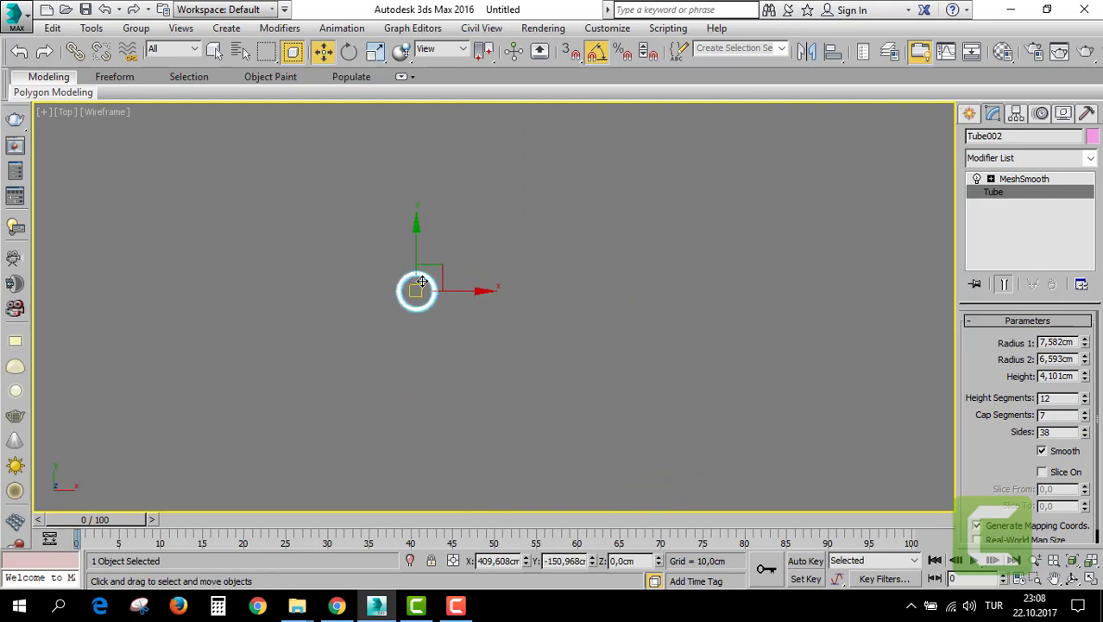
mouse_move(414, 288)
middle_mouse_down()
mouse_move(448, 347)
mouse_move(500, 202)
mouse_move(494, 177)
middle_mouse_up()
key("alt+w")
key("alt+w")
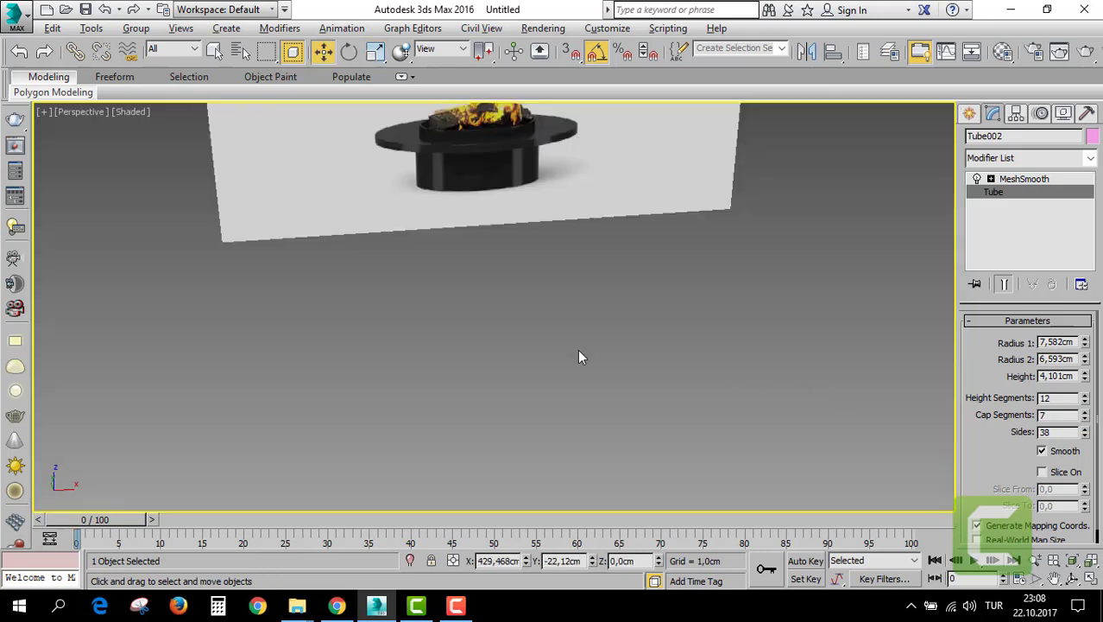
mouse_move(581, 357)
middle_mouse_down("alt")
mouse_move(625, 364)
mouse_move(609, 346)
mouse_move(559, 181)
middle_mouse_up("alt")
key("alt+w")
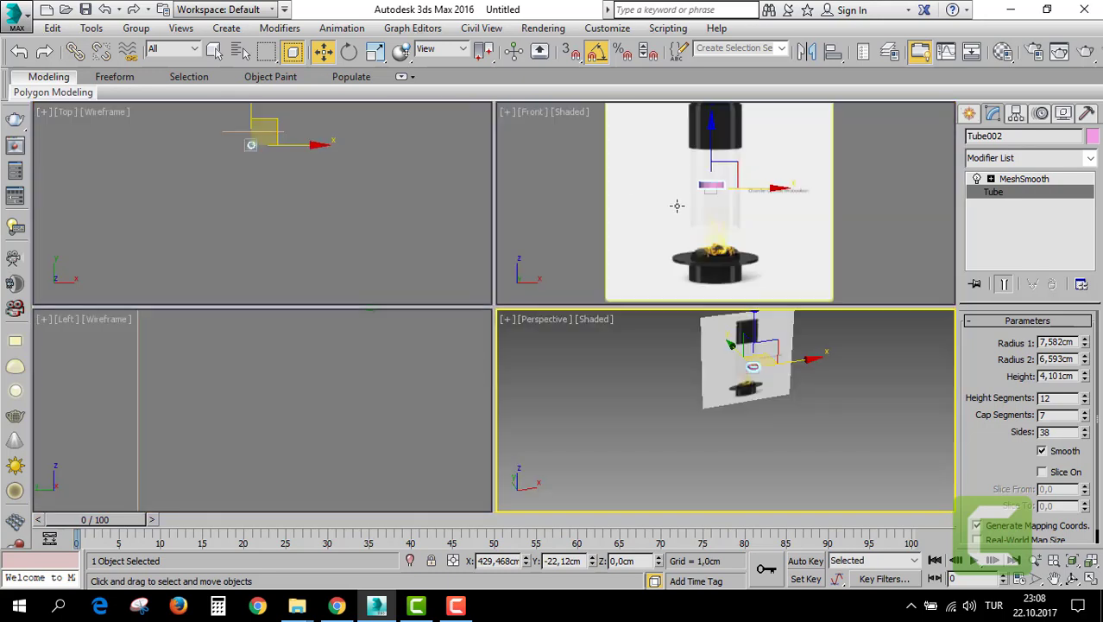
scroll(678, 204, "up", 3)
key("alt+w")
scroll(650, 283, "down", 5)
scroll(624, 266, "down", 3)
scroll(633, 324, "down", 4)
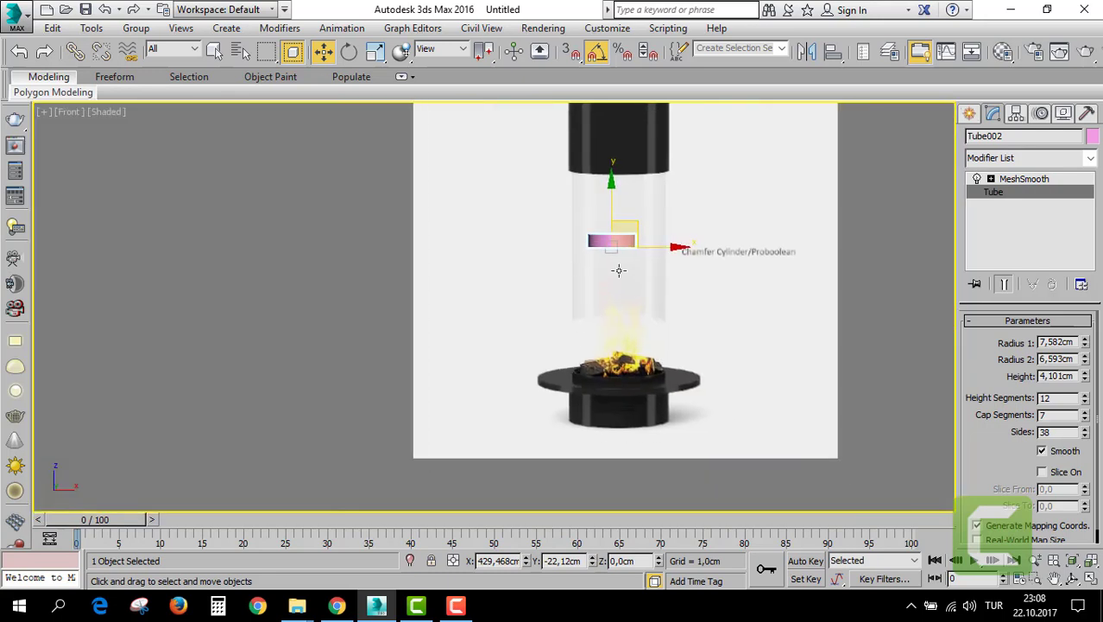
left_click_drag(630, 222, 626, 370)
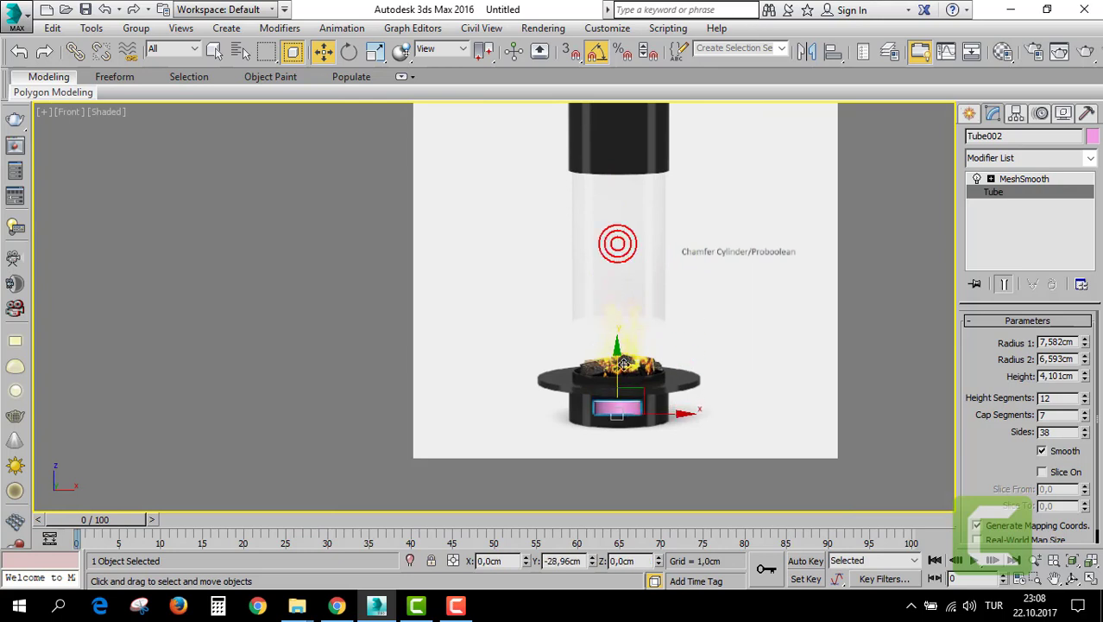
Scale the tube up to 121% and nudge it into place around the base.
key("r")
left_click_drag(630, 391, 633, 321)
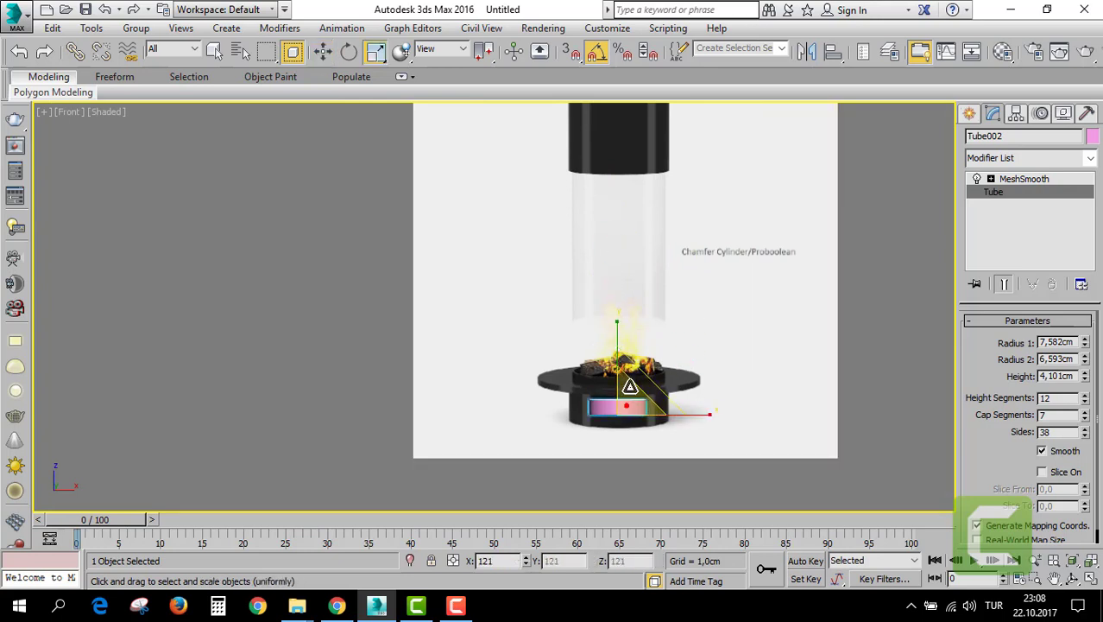
key("w")
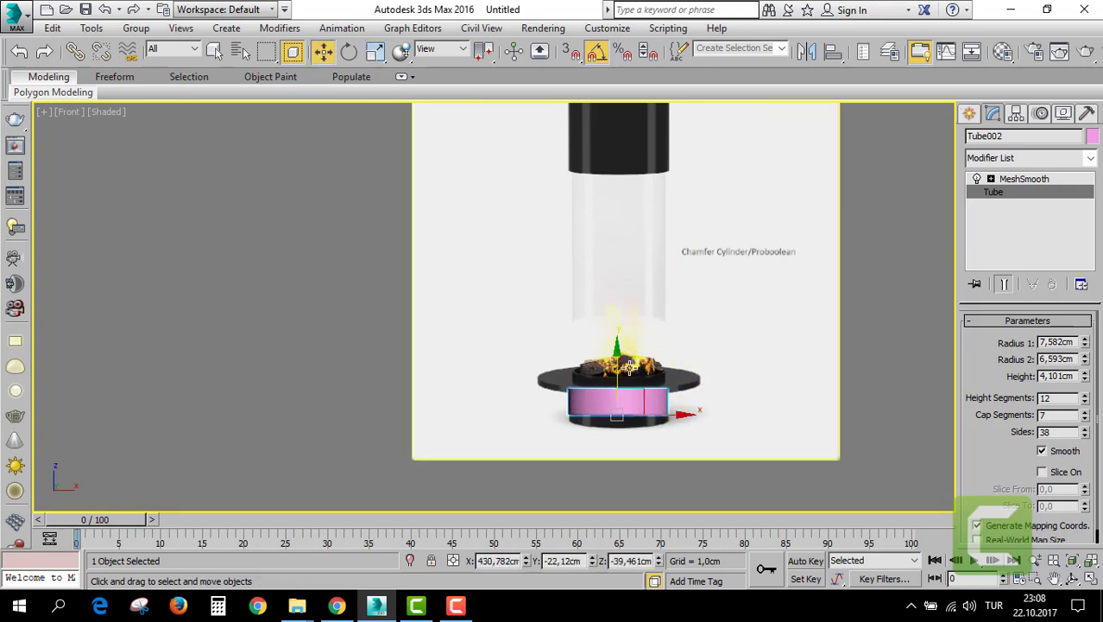
left_click_drag(644, 401, 647, 402)
key("alt+w")
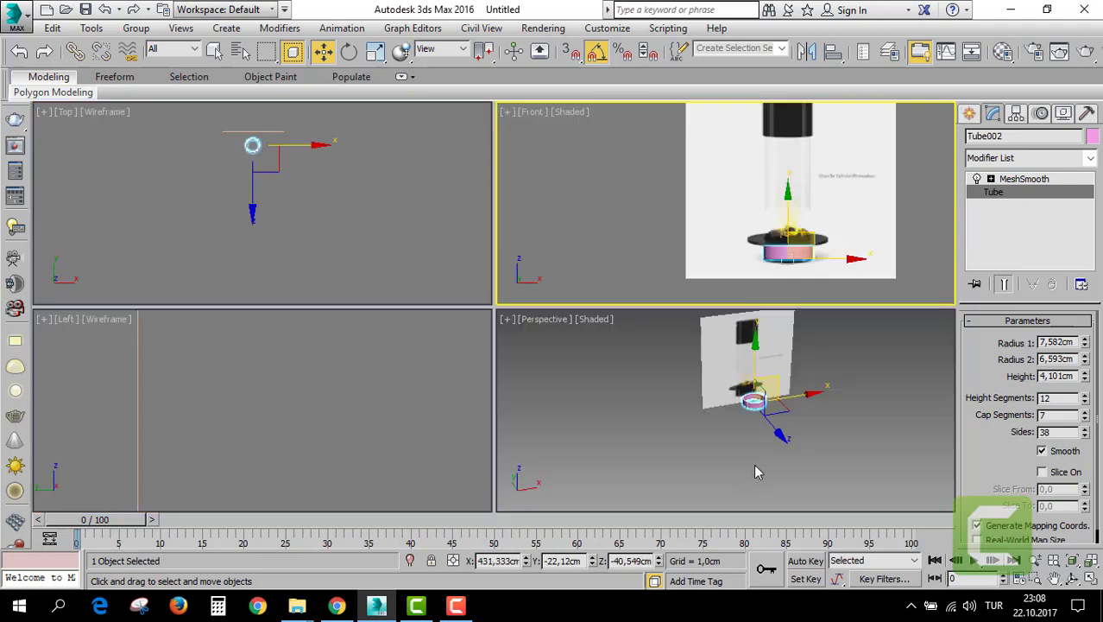
key("alt+w")
scroll(547, 274, "up", 3)
scroll(545, 304, "up", 3)
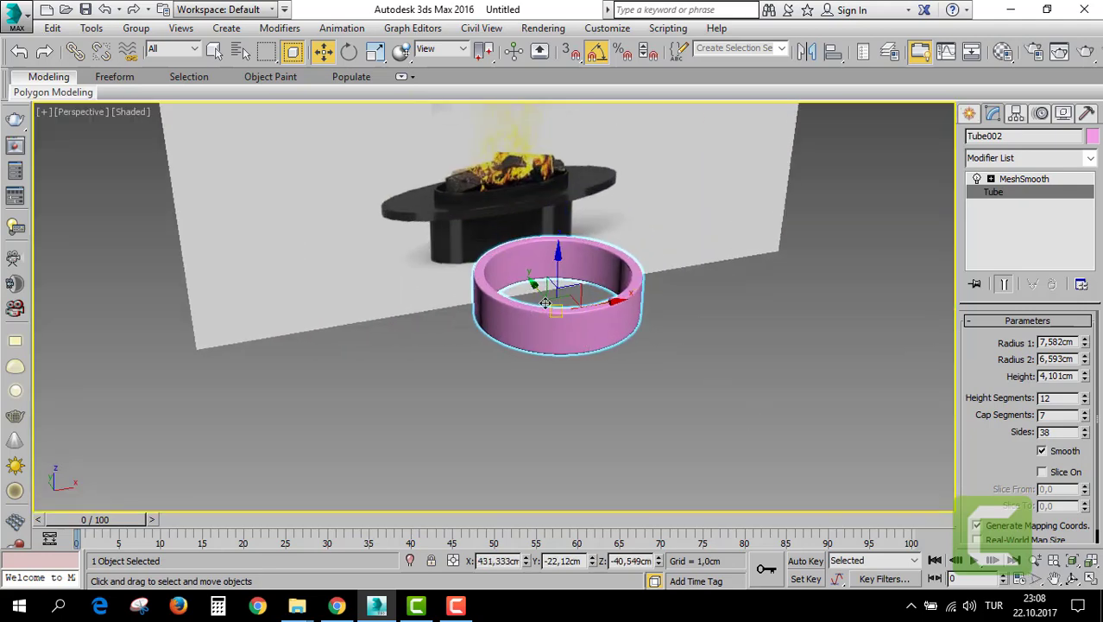
scroll(564, 320, "up", 3)
scroll(577, 340, "down", 2)
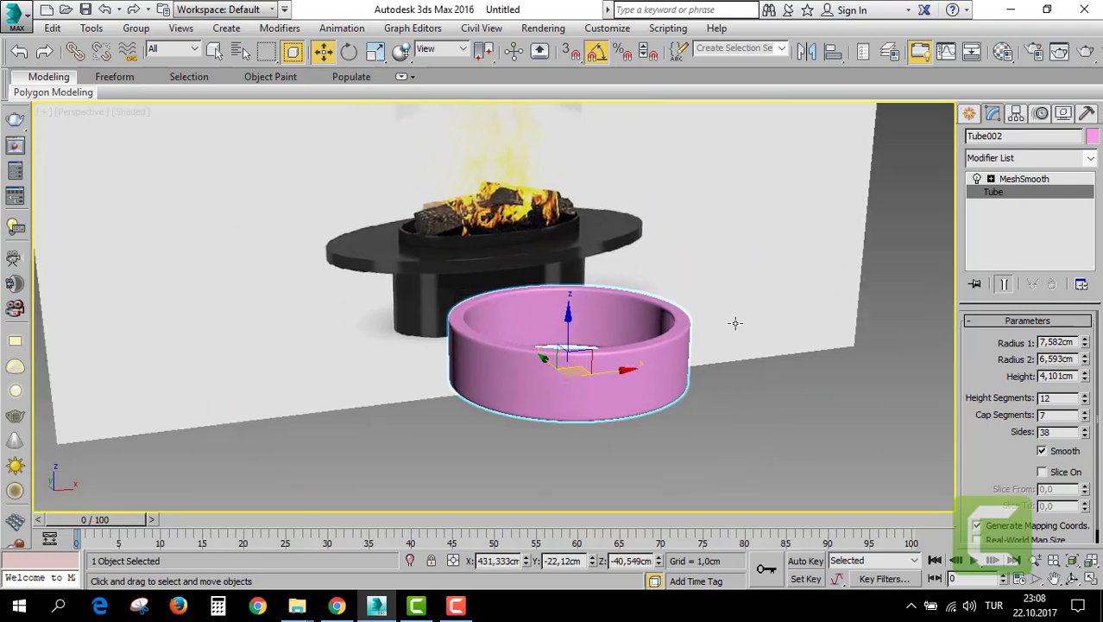
left_click(968, 115)
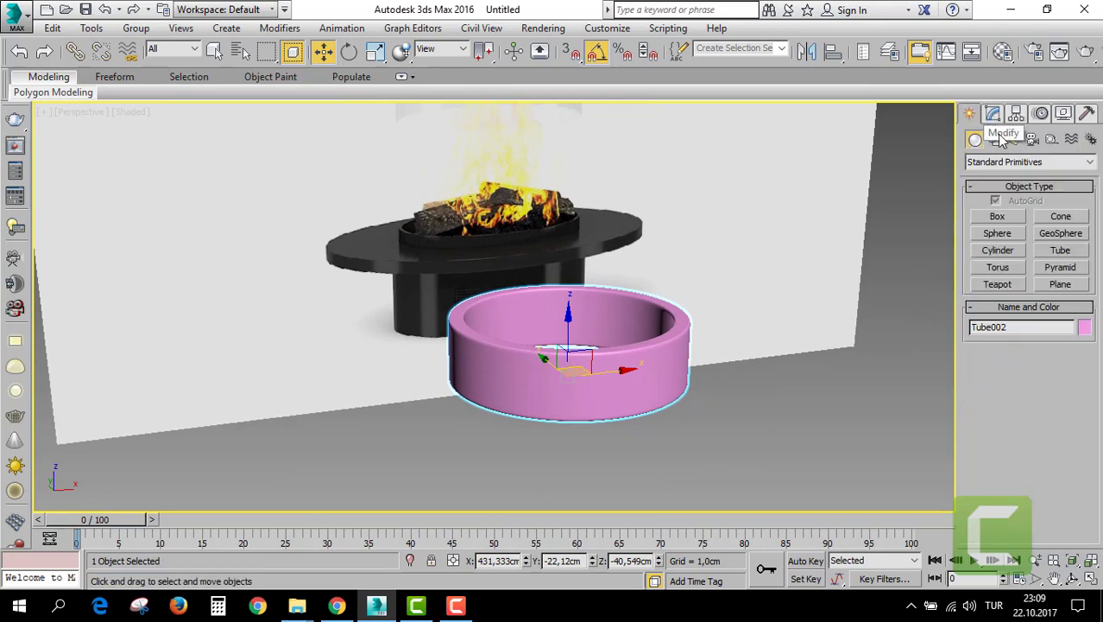
Draw Cylinder001 in the Top view: radius 17.057 cm, height 1.931 cm, 54 sides.
left_click(997, 250)
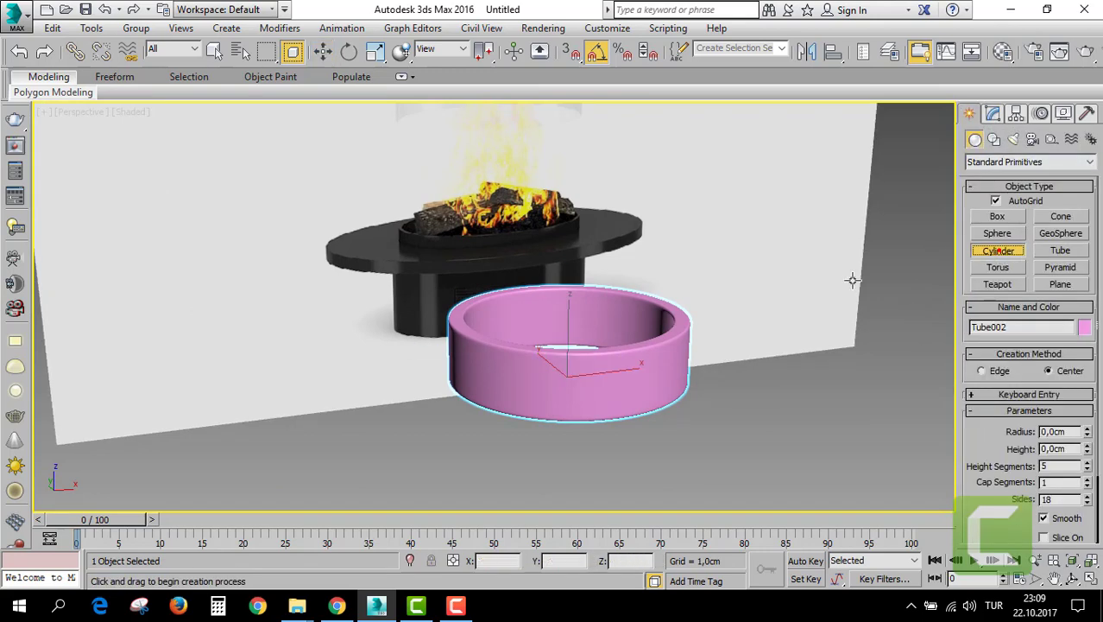
key("alt+w")
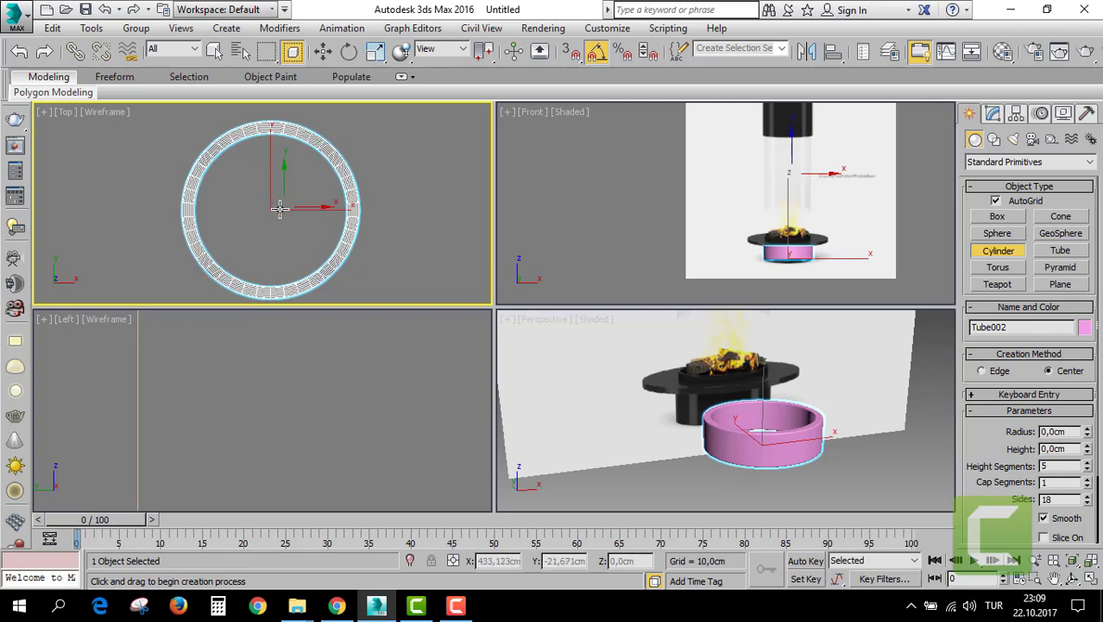
scroll(408, 205, "down", 5)
left_click_drag(339, 200, 344, 265)
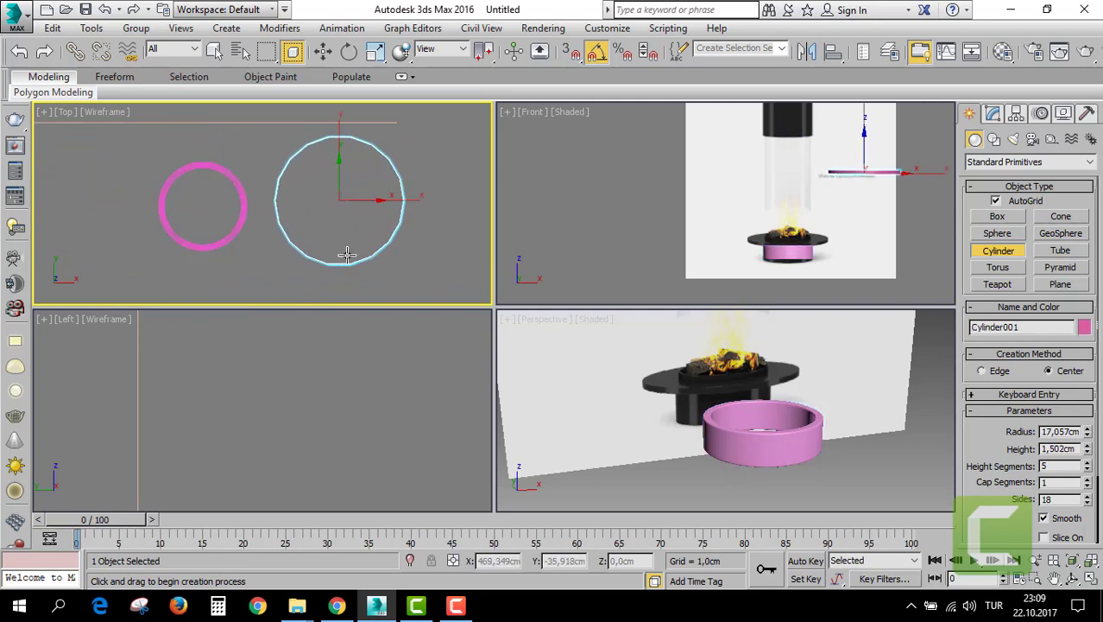
left_click(993, 114)
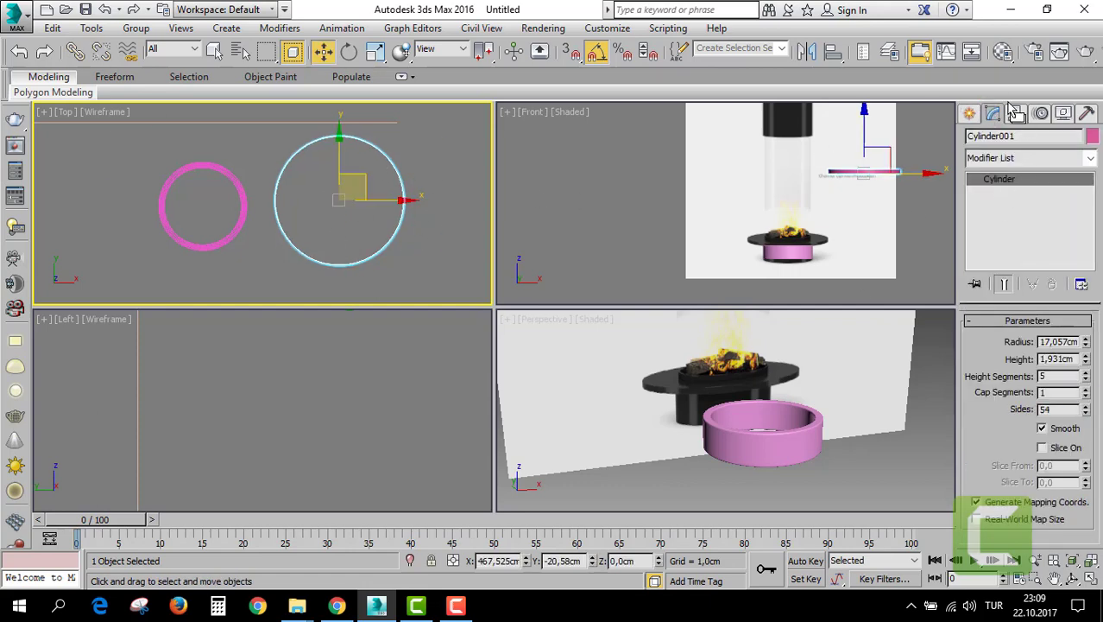
left_click(970, 115)
Align Cylinder001 to the pink tube, raise it, and scale it to about 113%.
left_click(835, 57)
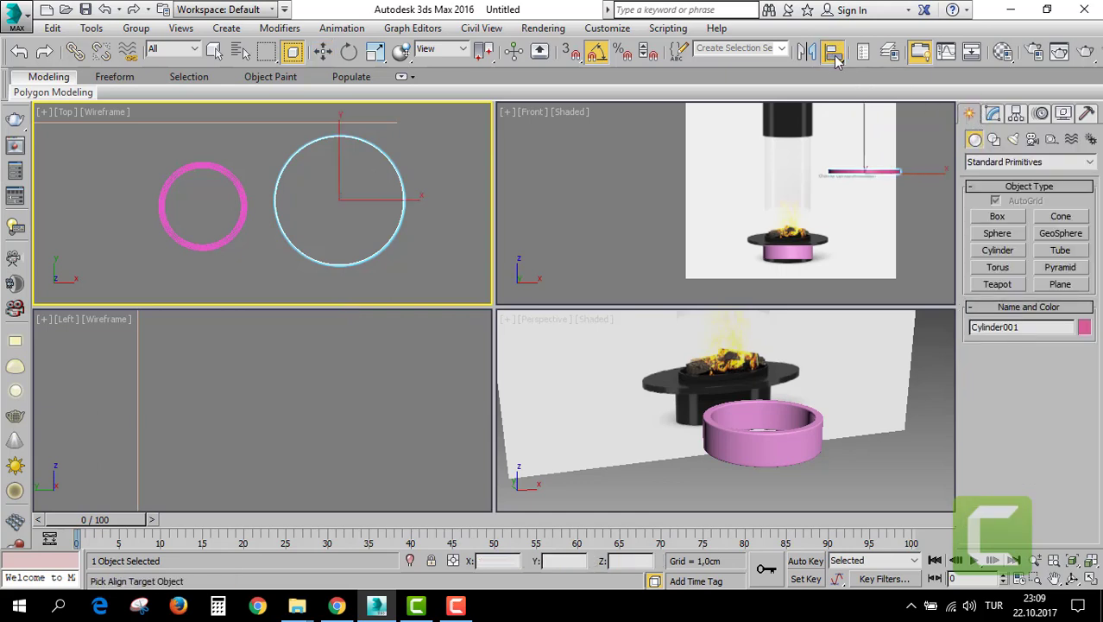
left_click(246, 193)
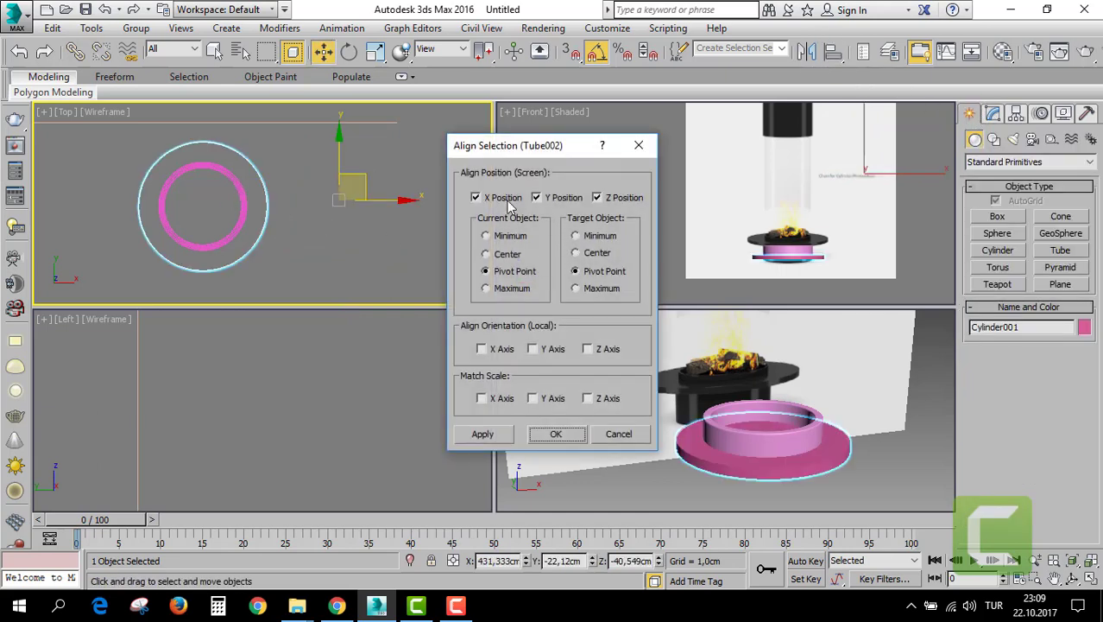
left_click(556, 436)
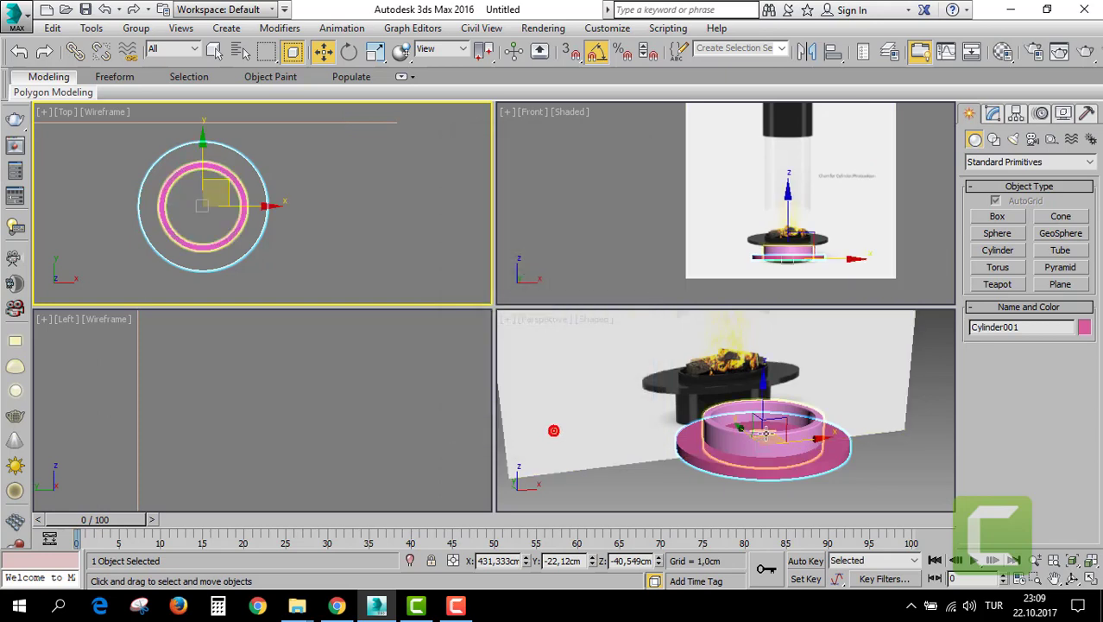
right_click(737, 292)
key("alt+w")
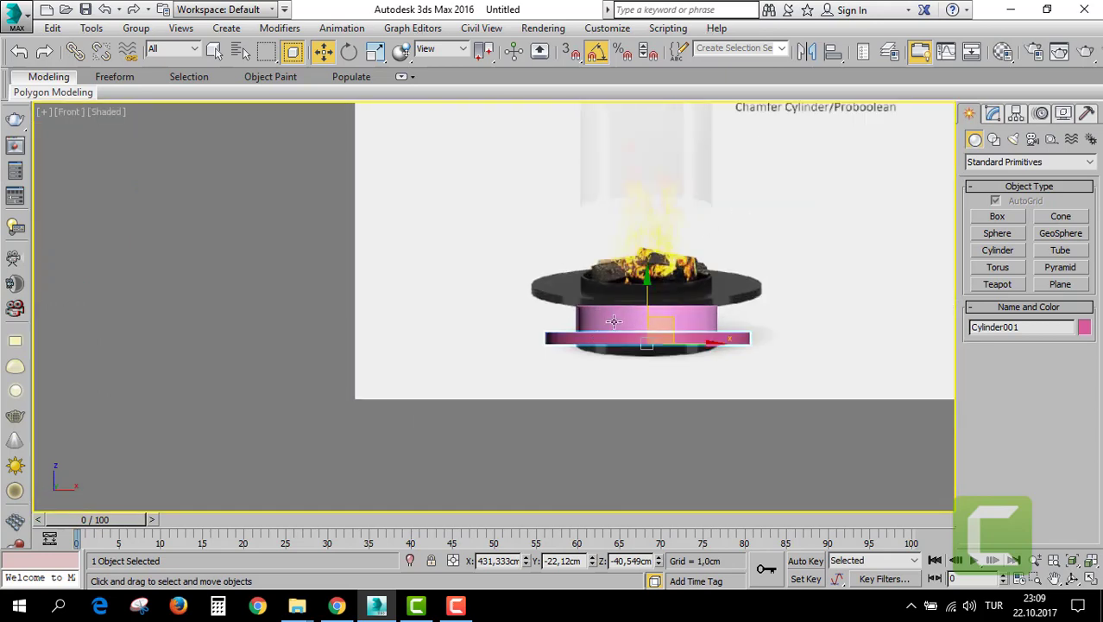
left_click_drag(646, 296, 641, 258)
key("r")
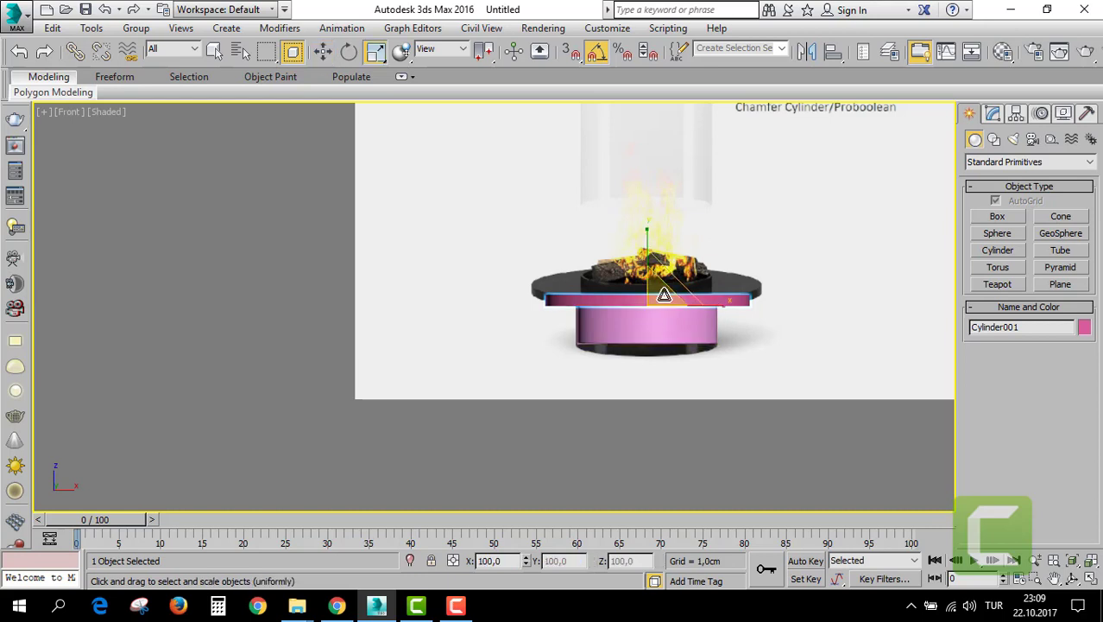
left_click_drag(664, 295, 659, 285)
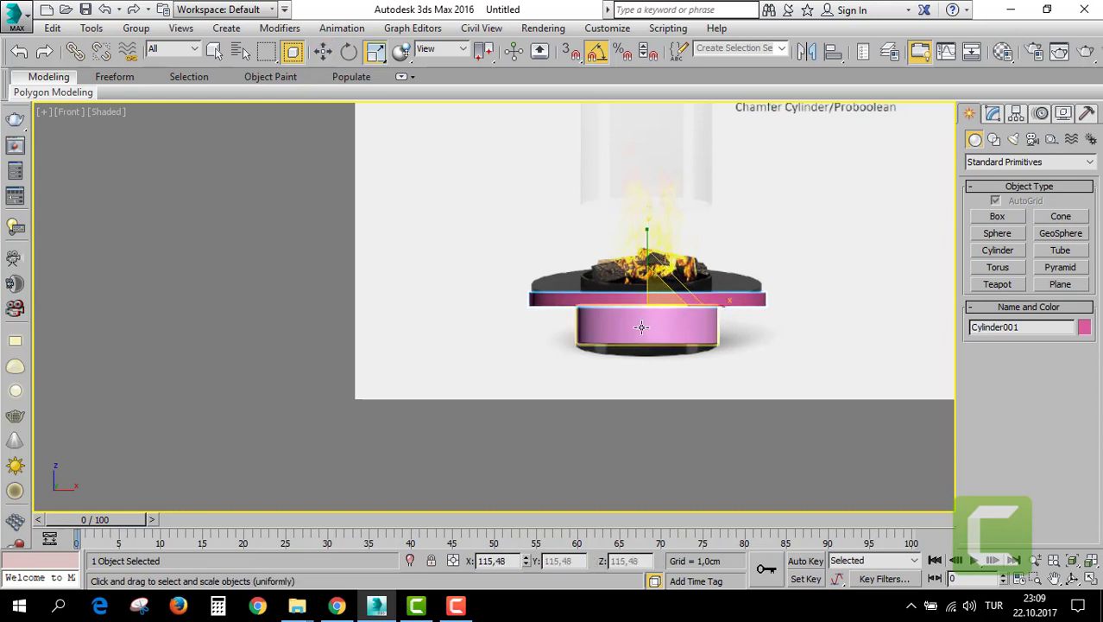
Lower the disc slightly, then Shift-drag a copy of Tube002 upward.
scroll(642, 326, "up", 5)
key("w")
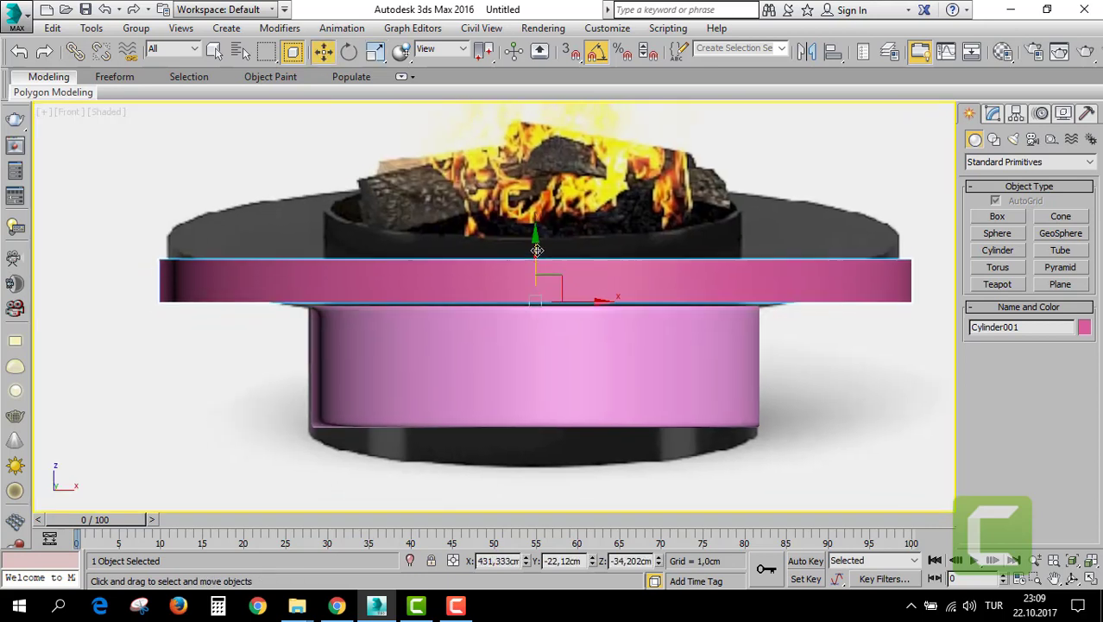
left_click_drag(537, 250, 537, 259)
scroll(573, 281, "down", 2)
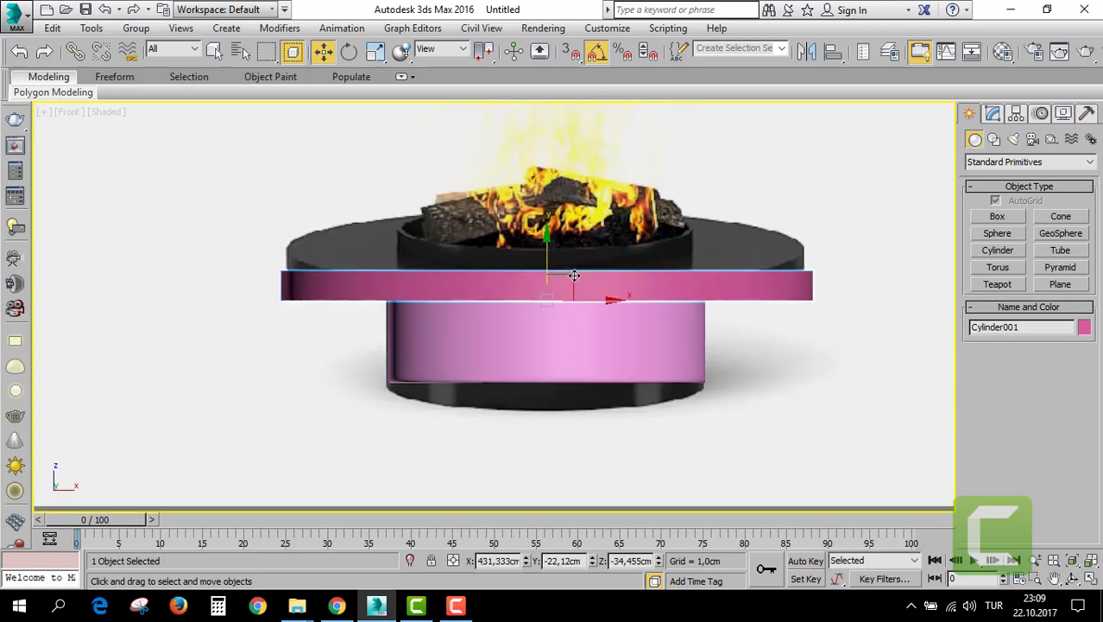
left_click(565, 328)
left_click_drag(544, 334, 546, 221, "shift")
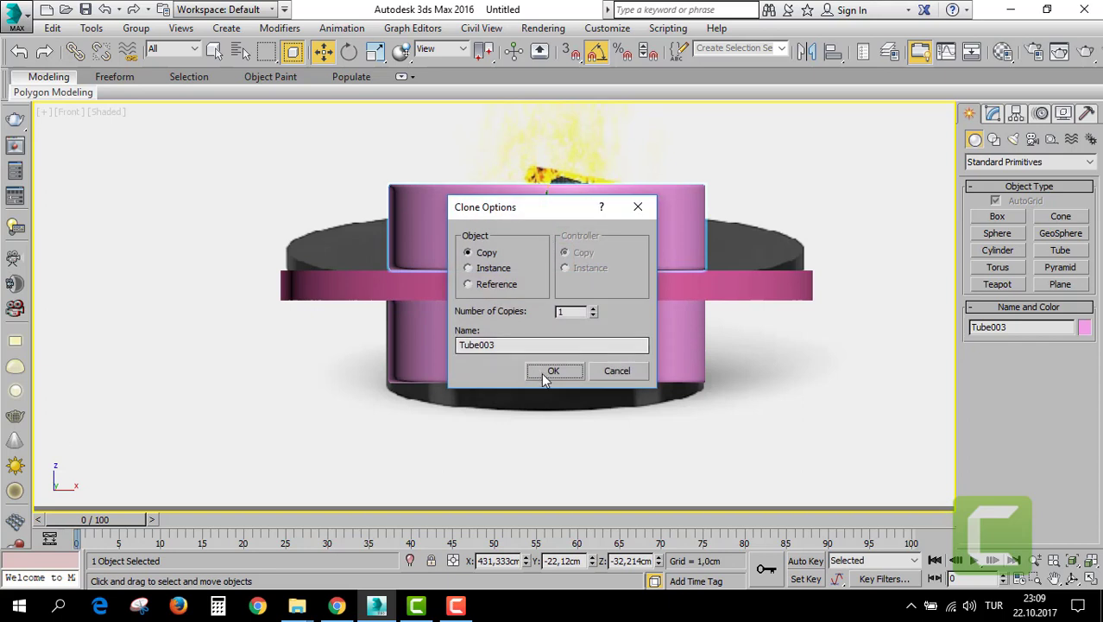
Flatten the copied Tube003 into a thin ring (148.018% wide, 41.726% tall).
left_click(547, 371)
key("r")
mouse_move(556, 254)
left_mouse_down()
mouse_move(558, 268)
mouse_move(542, 210)
mouse_move(540, 364)
left_mouse_up()
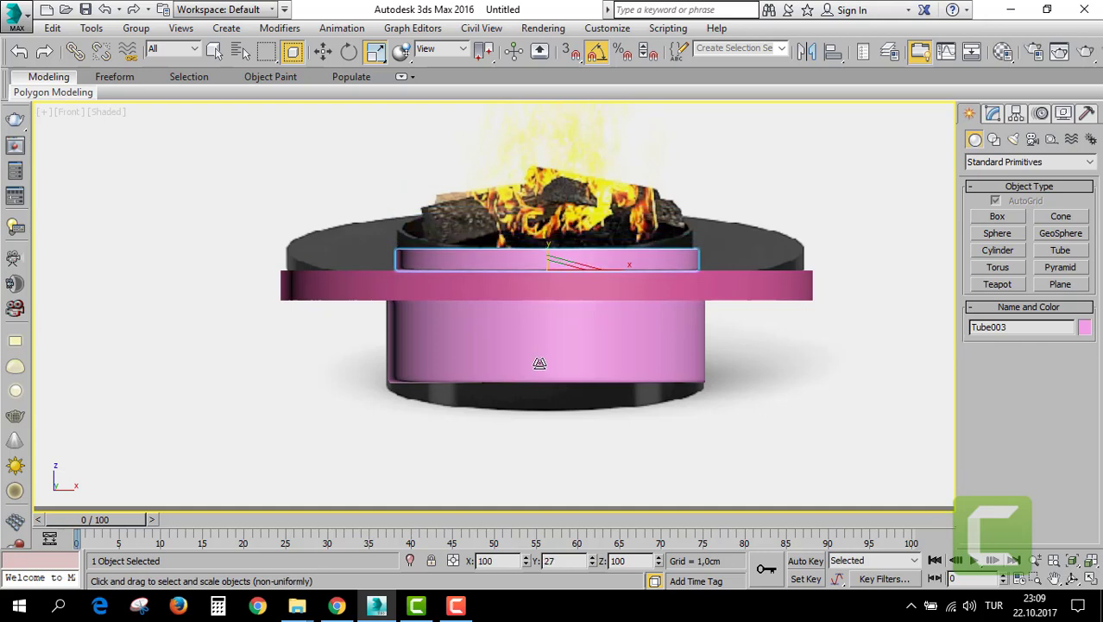
In Perspective, Shift-drag the thin ring upward to begin another copy.
key("alt+w")
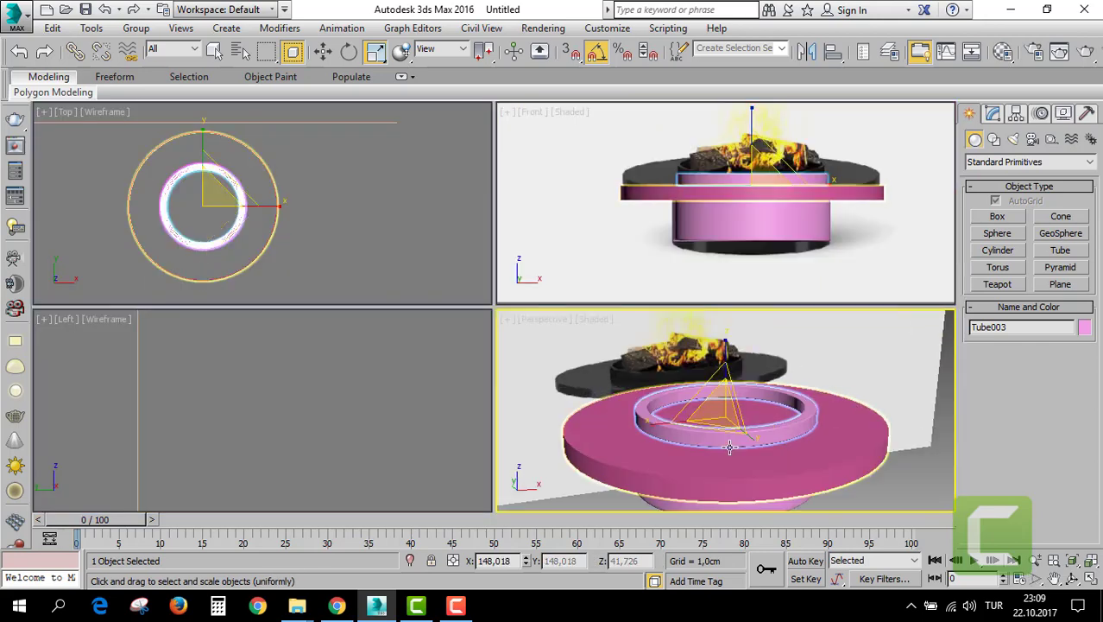
right_click(659, 412)
key("alt+w")
scroll(574, 328, "down", 2)
key("w")
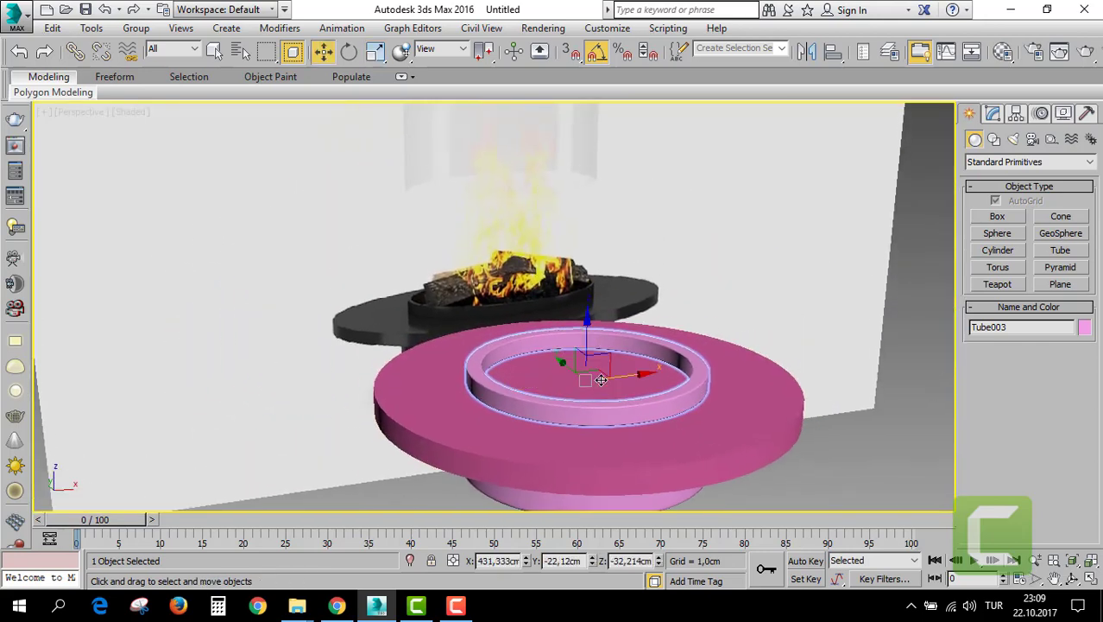
scroll(596, 362, "down", 2)
scroll(613, 374, "down", 3)
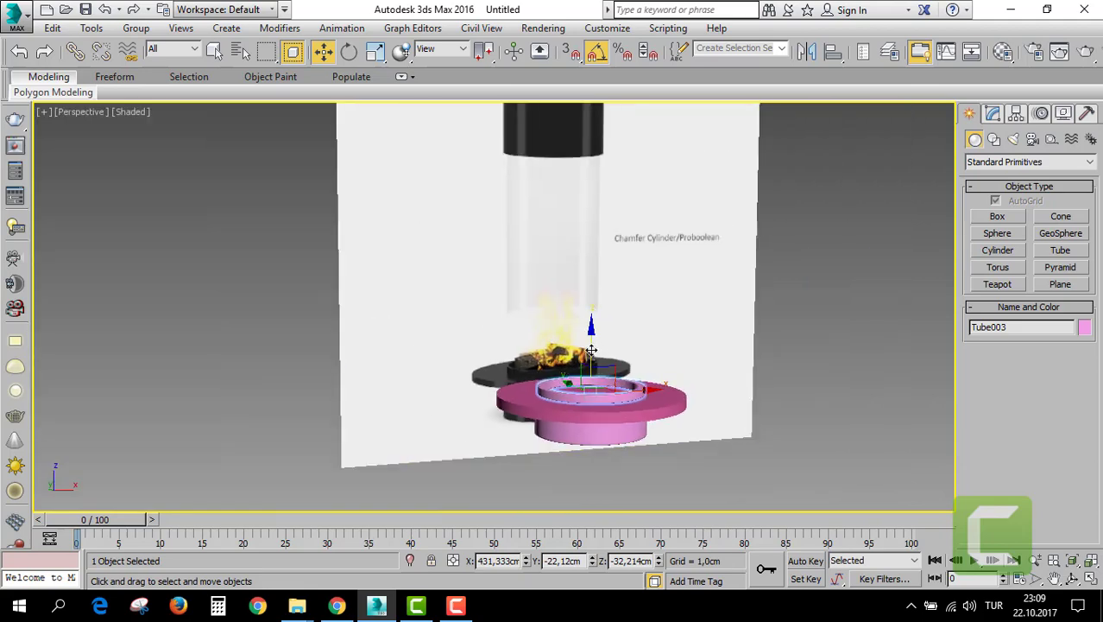
left_click_drag(613, 374, 585, 304, "shift")
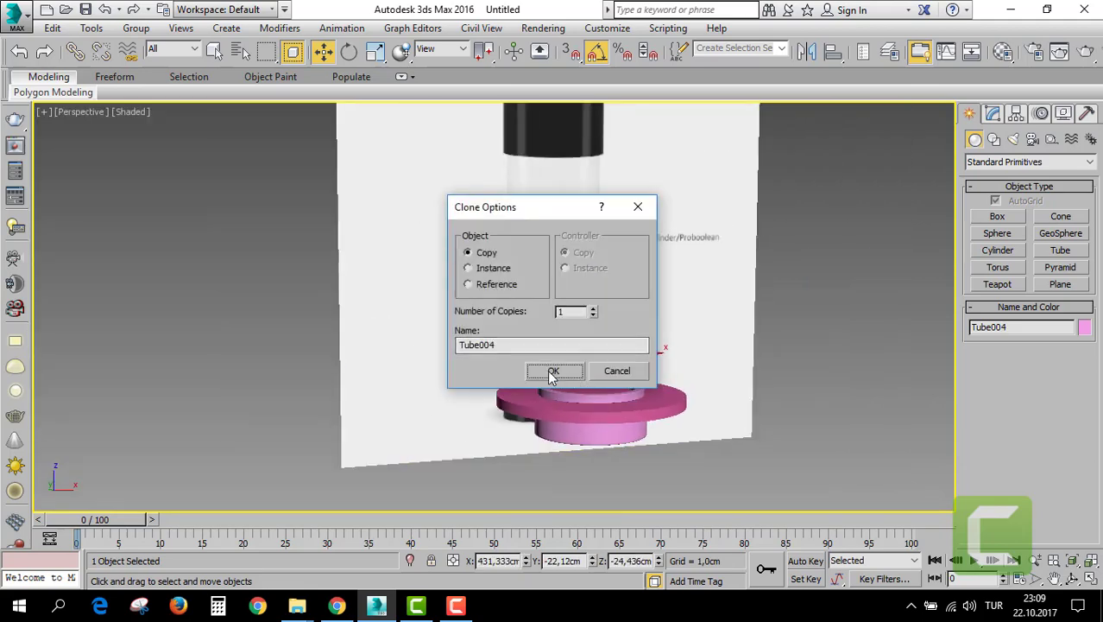
Make an independent copy of the ring and remove its MeshSmooth modifier.
left_click(557, 370)
scroll(617, 374, "up", 3)
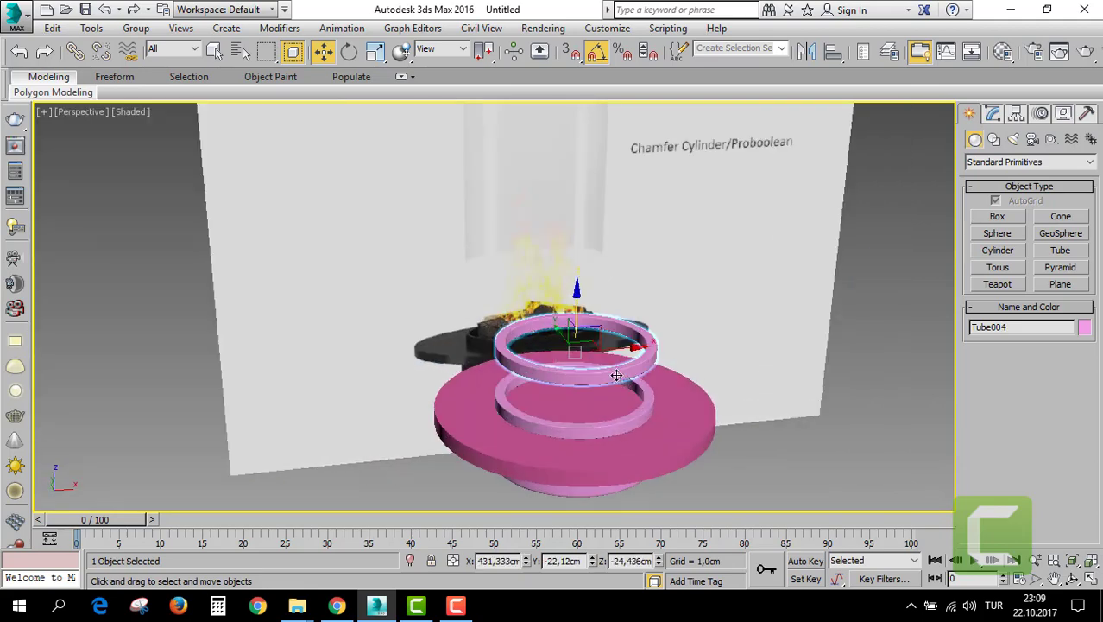
left_click(992, 113)
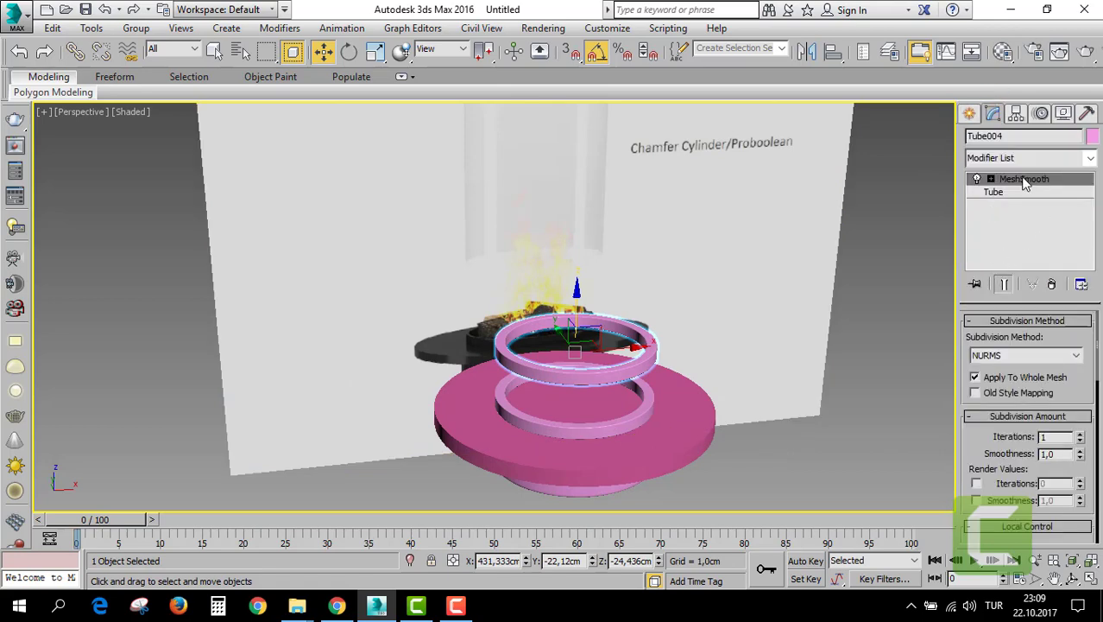
right_click(1024, 183)
left_click(922, 203)
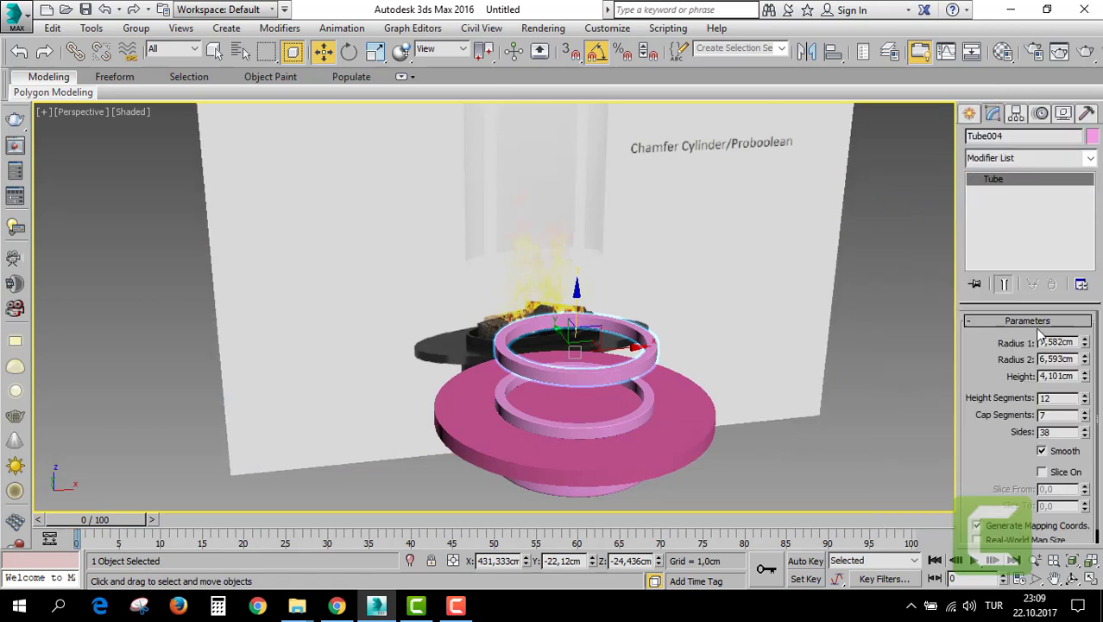
Reduce the new ring's first radius, colour it light green, and lower it into the pink ring.
left_click_drag(1085, 344, 1086, 349)
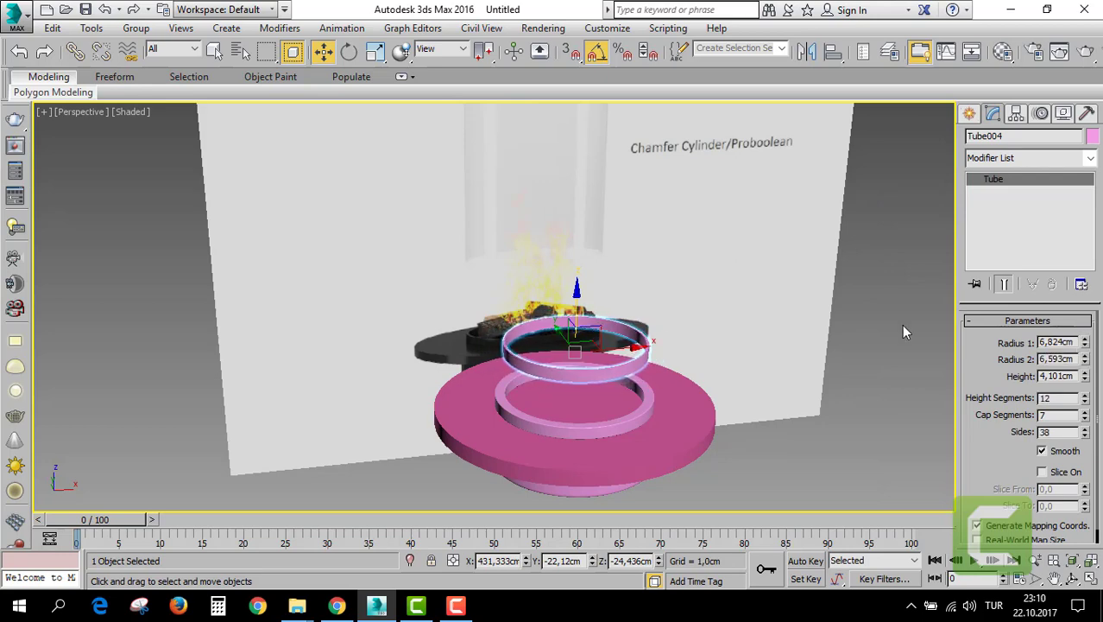
left_click(1093, 136)
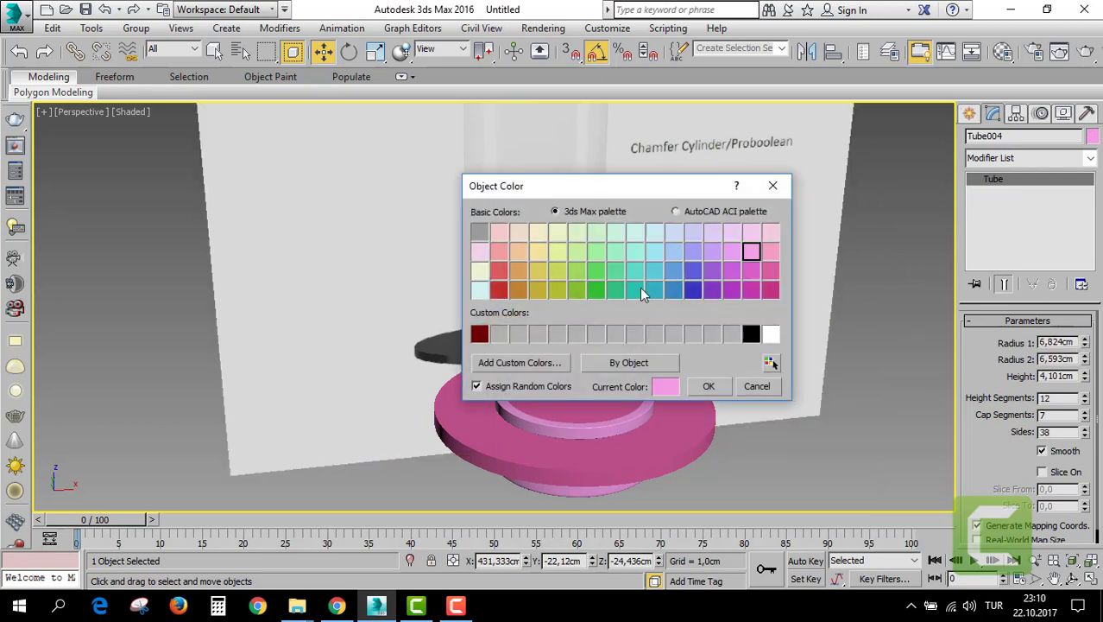
left_click(577, 250)
left_click(723, 387)
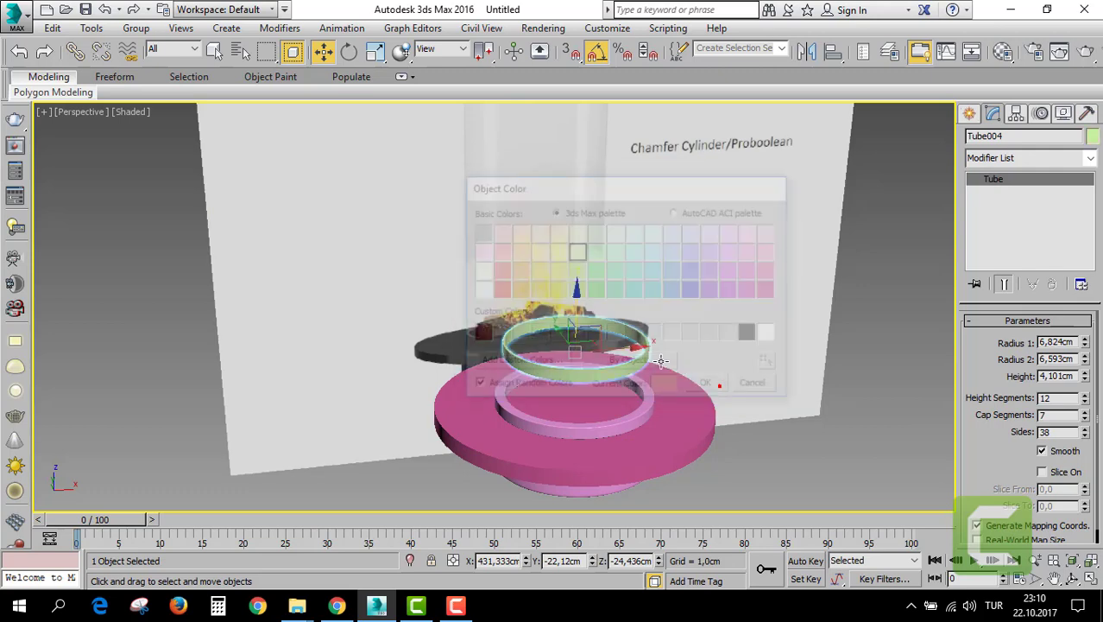
left_click_drag(575, 348, 575, 347)
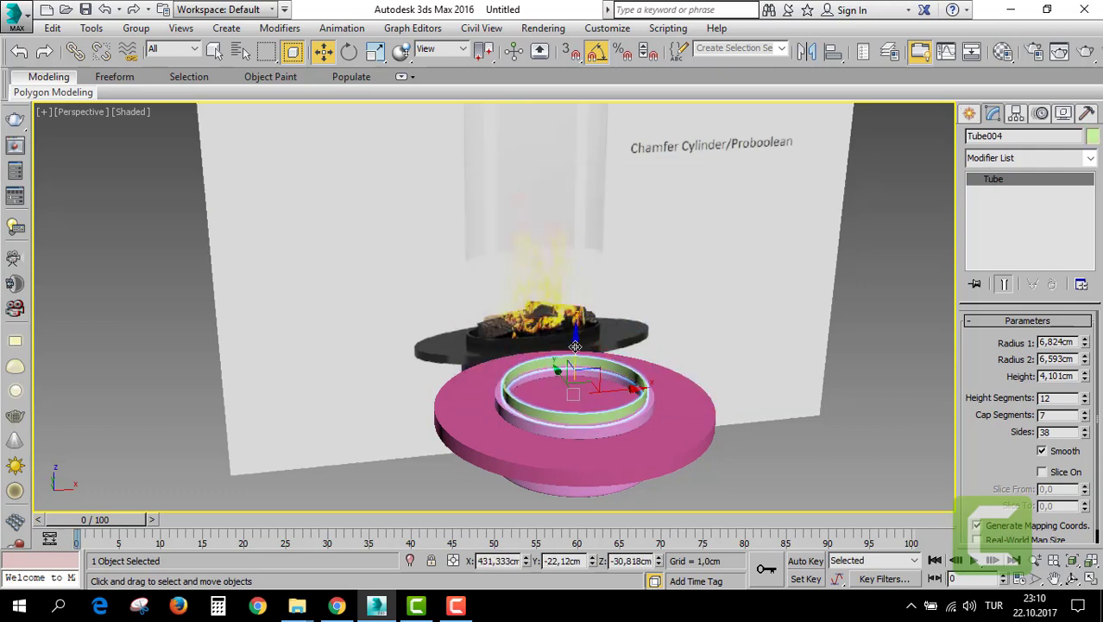
Set the green ring's Radius 1 to 6,551cm and height to 25,67cm.
key("z")
middle_click_drag(638, 357, 837, 365, "alt")
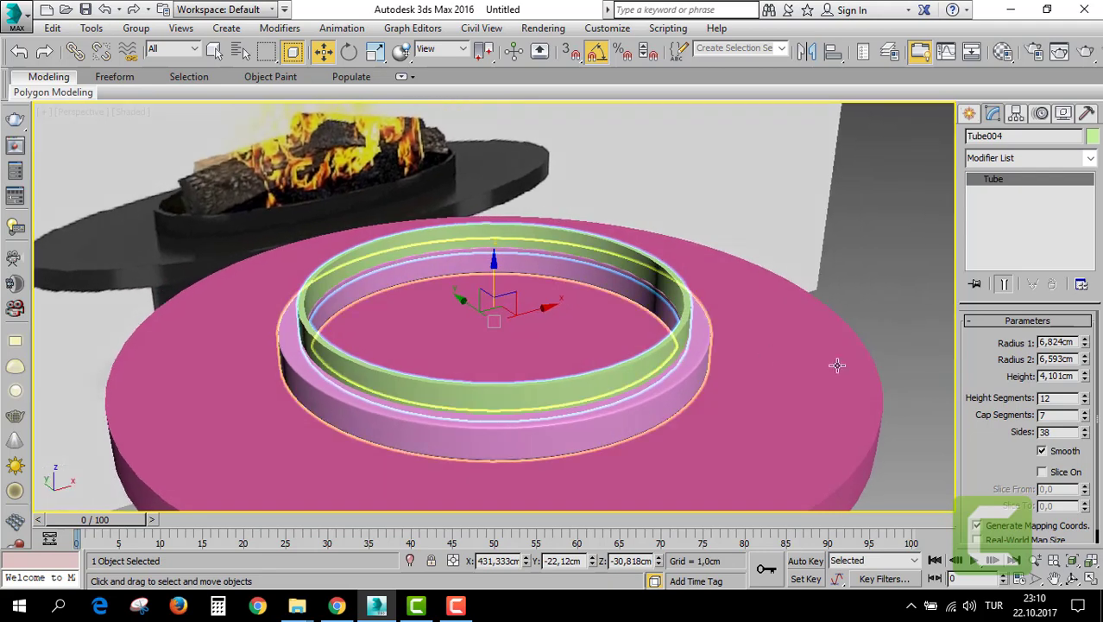
left_click_drag(1086, 345, 1092, 350)
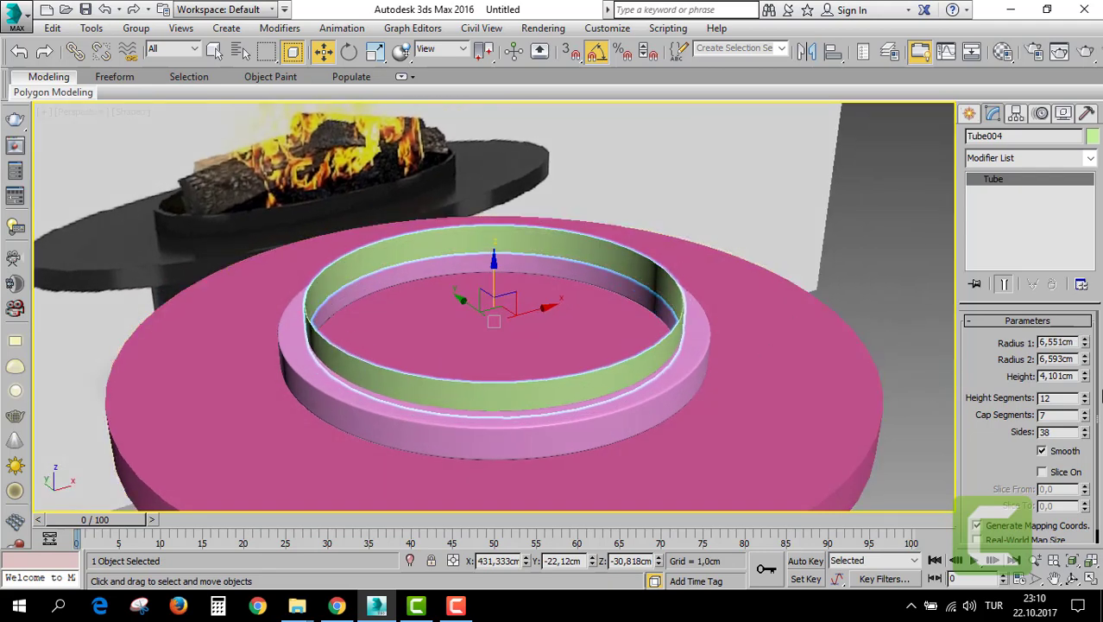
left_click_drag(1087, 376, 1086, 285)
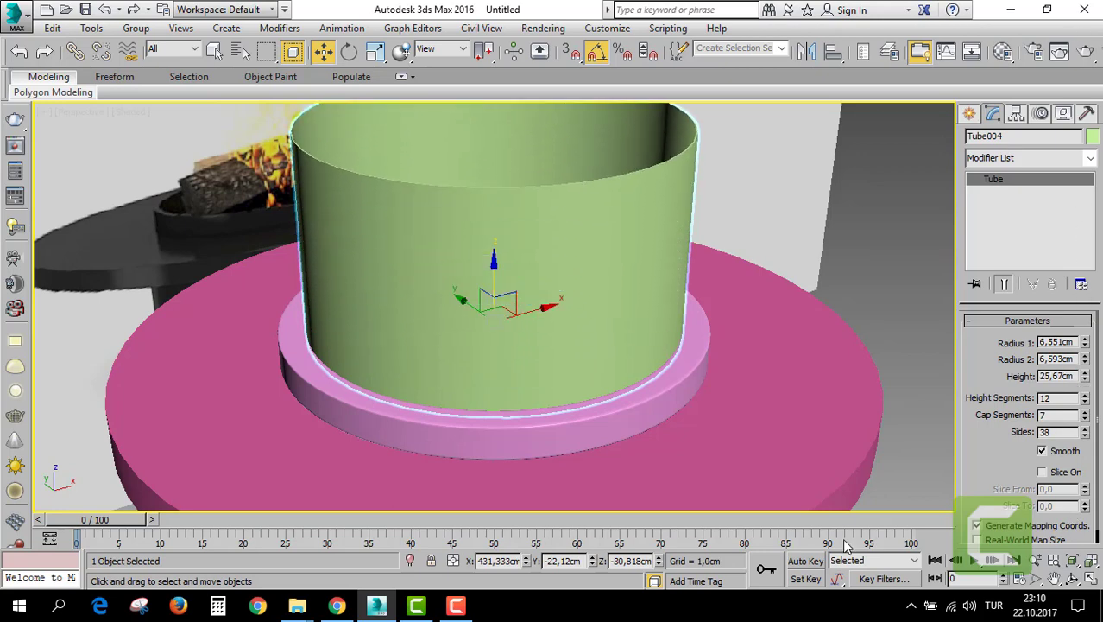
Stretch the green tube to 115,053cm tall in the front view.
key("alt+w")
key("alt+w")
scroll(670, 352, "down", 3)
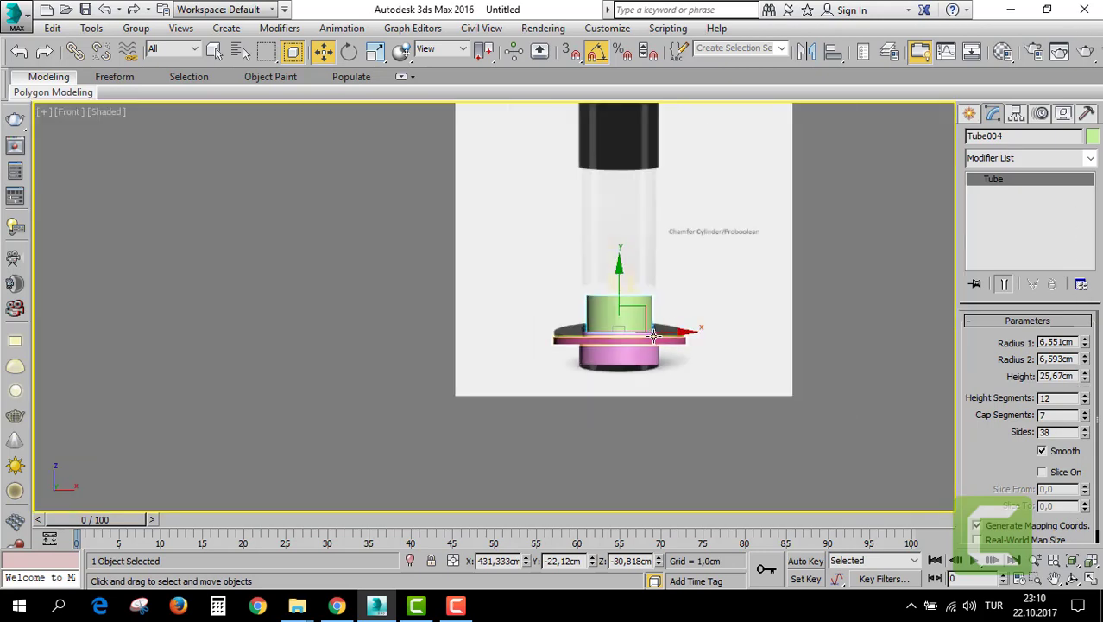
scroll(670, 352, "down", 1)
scroll(670, 353, "up", 2)
scroll(670, 338, "up", 2)
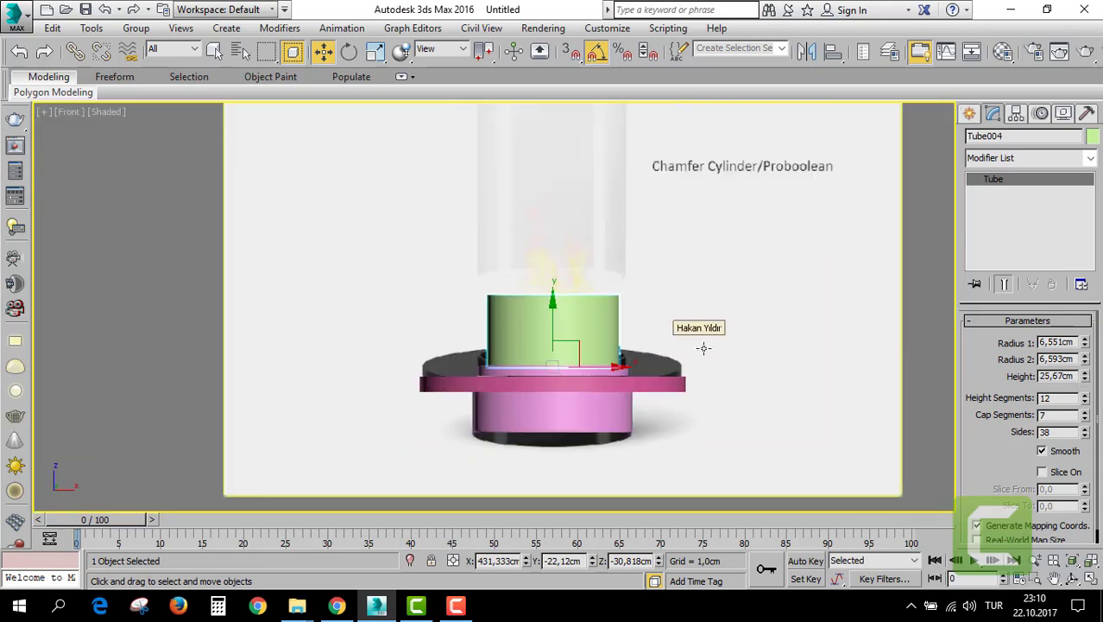
left_click_drag(1086, 377, 1086, 345)
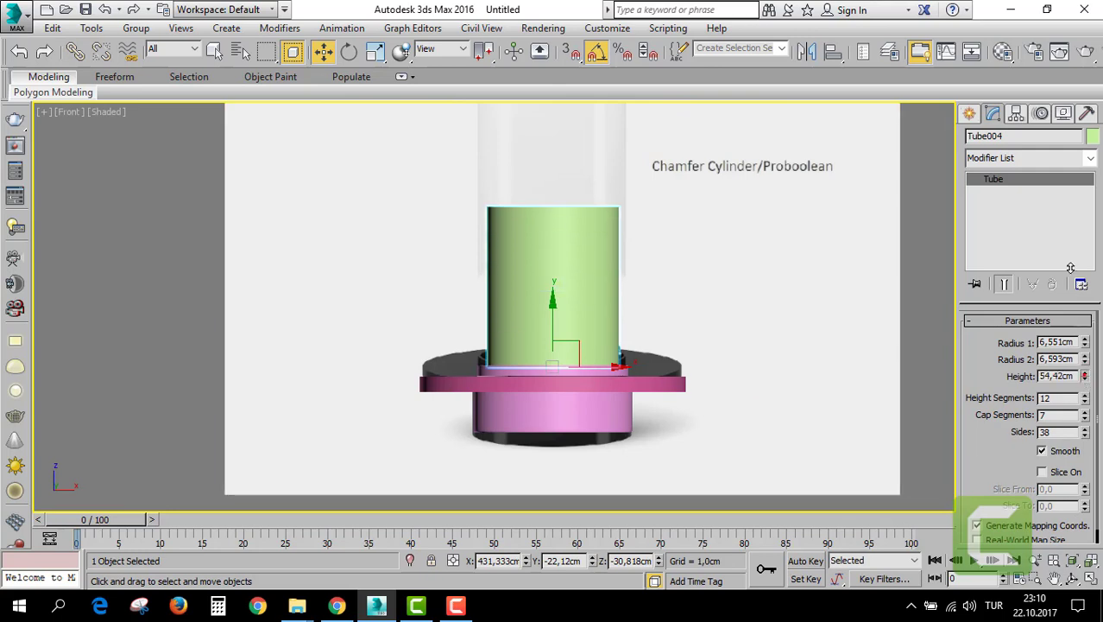
middle_click_drag(611, 217, 625, 336)
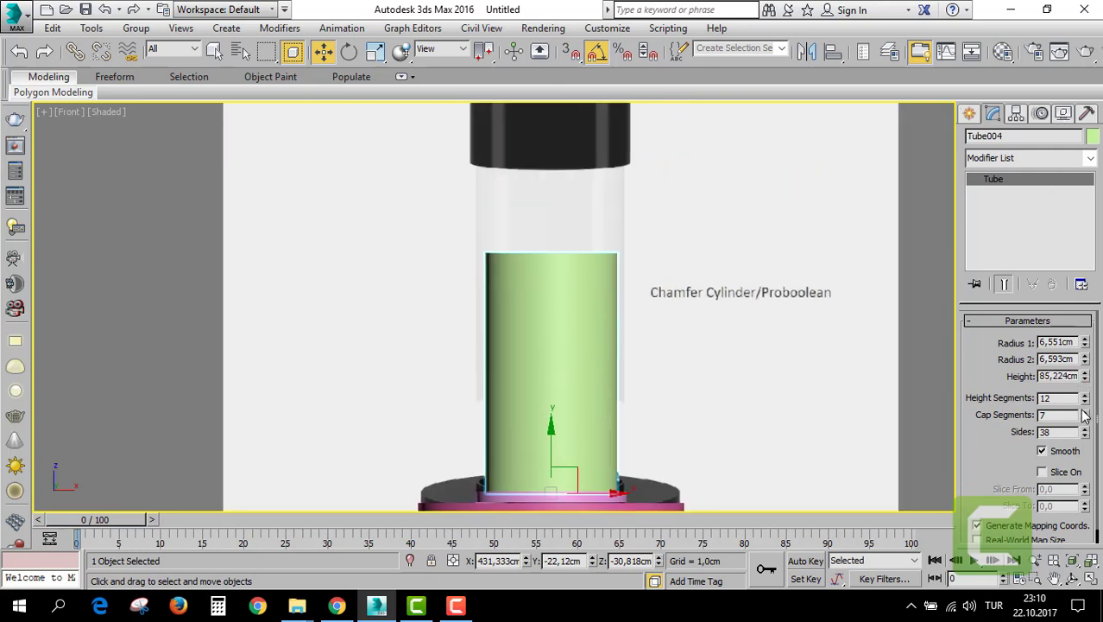
left_click_drag(1086, 380, 1085, 343)
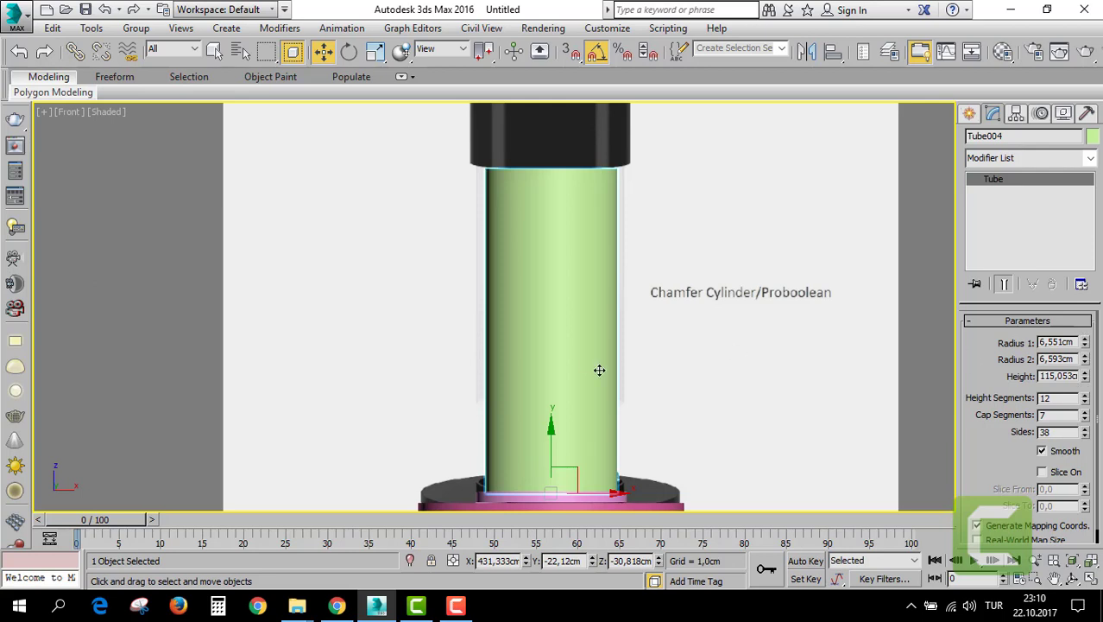
Cancel a trial scale and set the green tube's Radius 2 to 7,385cm.
key("r")
middle_click_drag(556, 460, 549, 429)
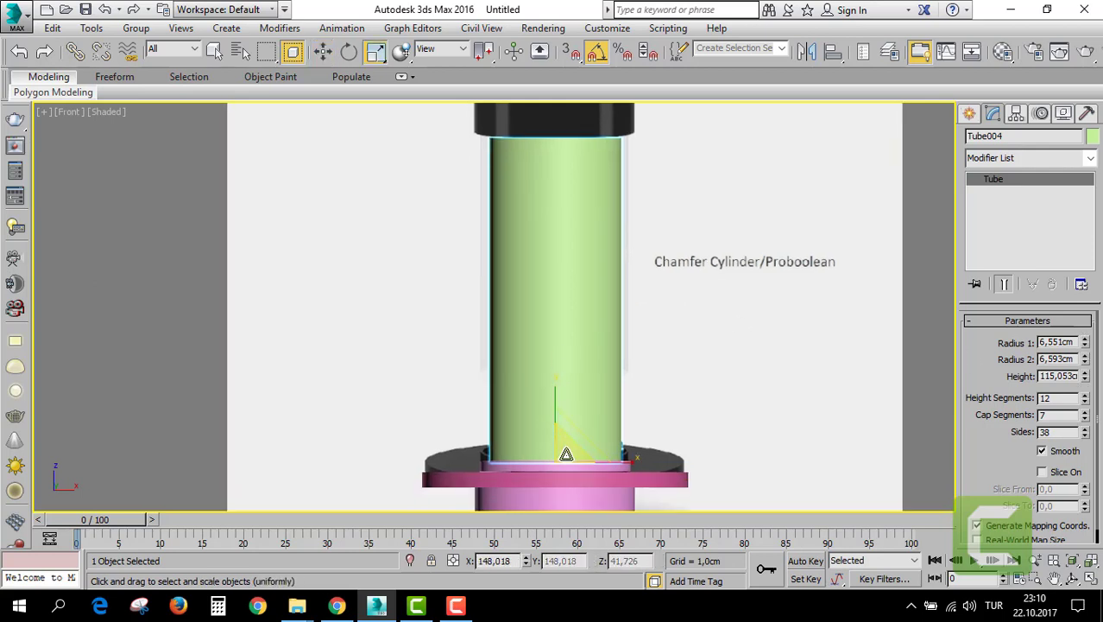
left_click_drag(567, 454, 626, 453)
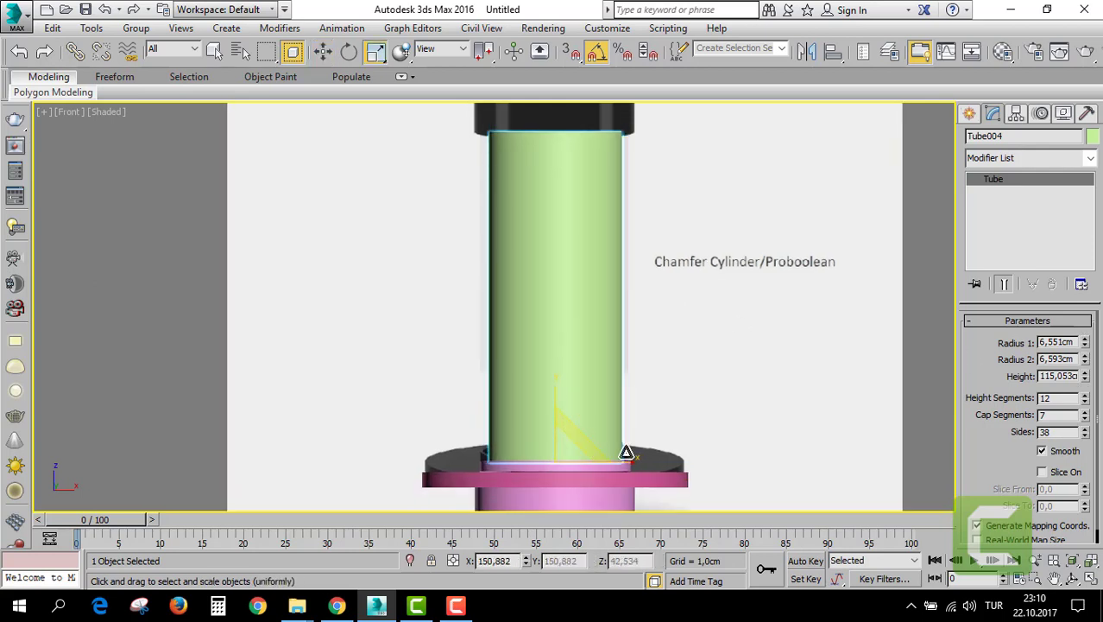
right_click(627, 452)
left_click_drag(1086, 360, 1084, 343)
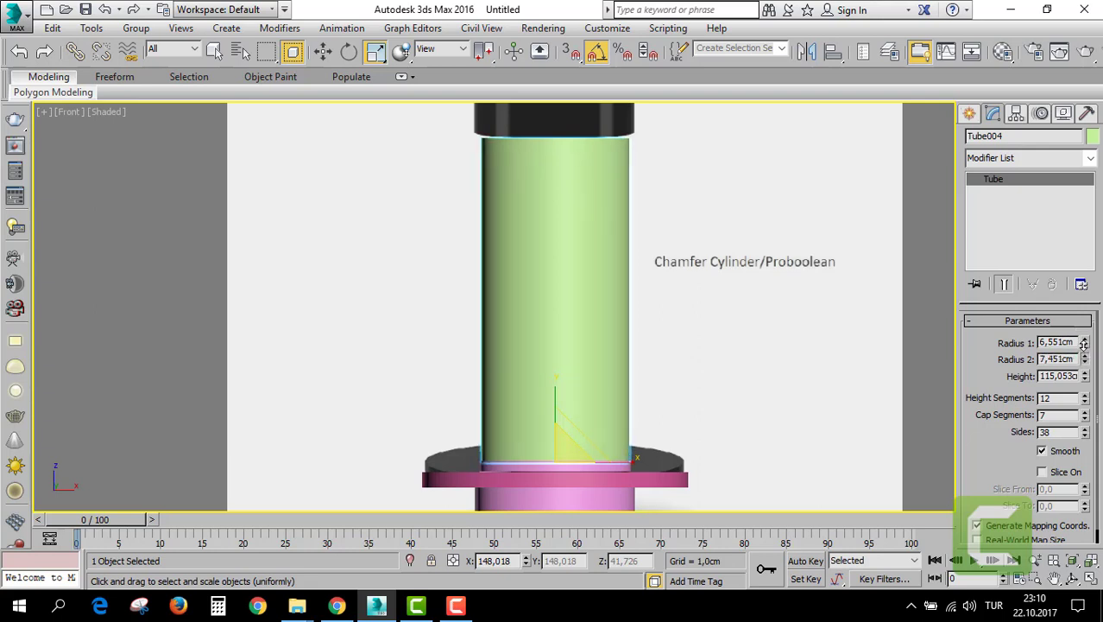
left_click_drag(1082, 343, 1083, 348)
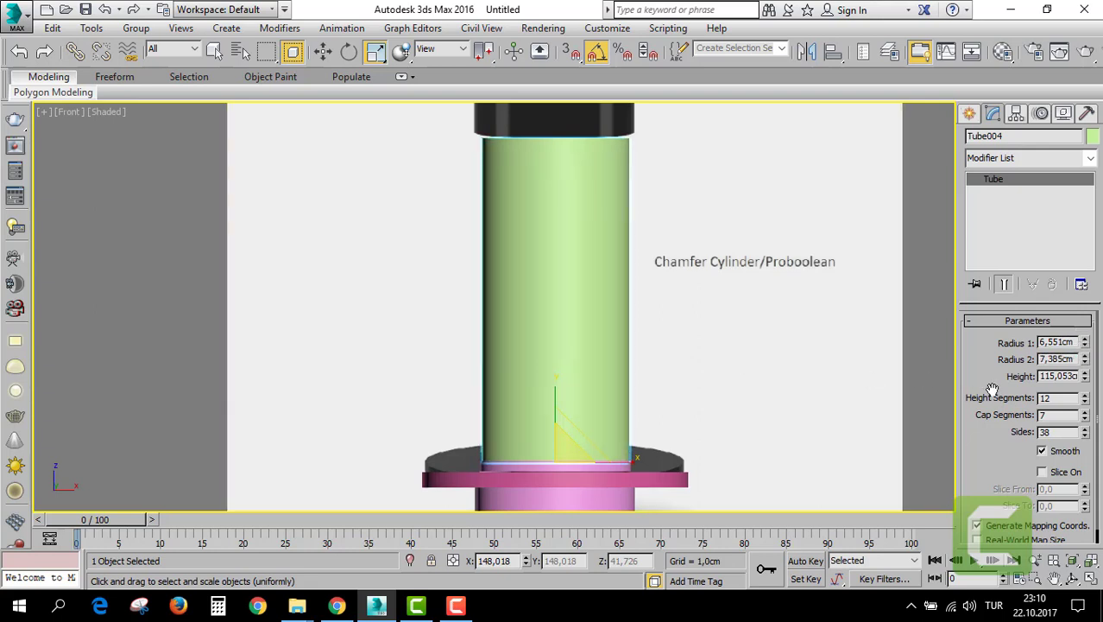
Raise the inner radius to about 7,337cm in perspective, then look down into the tube.
key("alt+w")
right_click(813, 469)
key("alt+w")
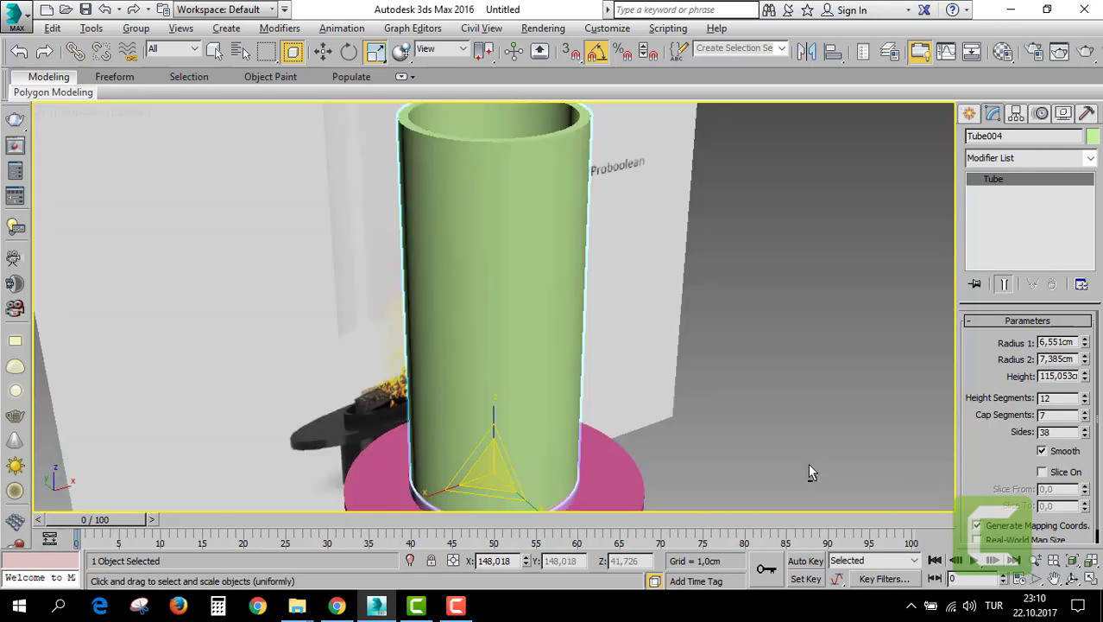
middle_click_drag(813, 469, 645, 444)
scroll(483, 166, "up", 3)
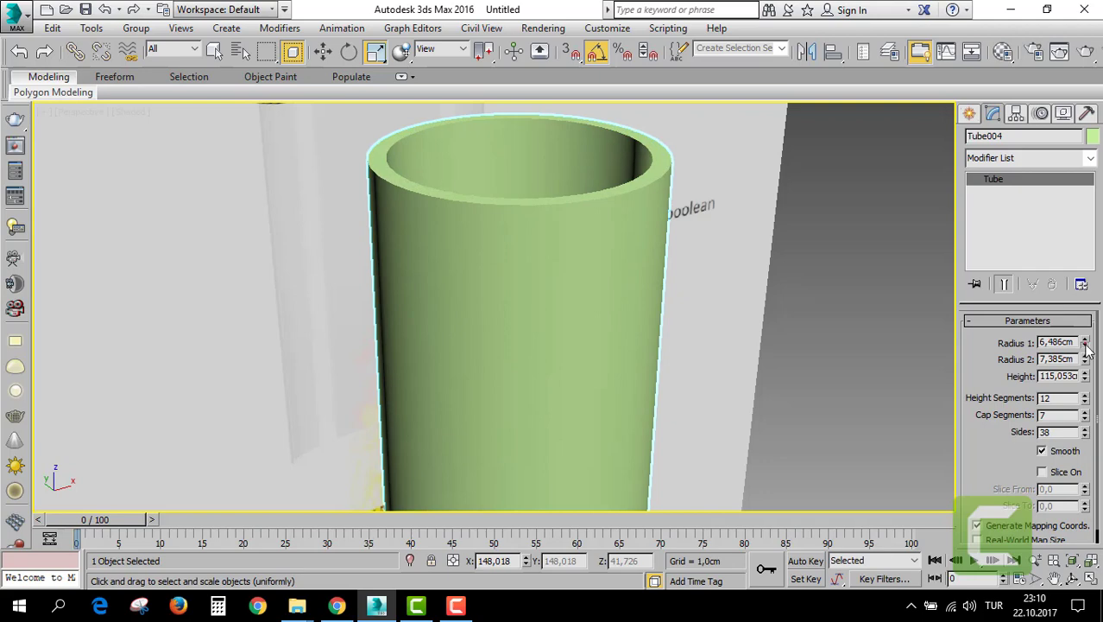
left_click_drag(1086, 346, 1086, 339)
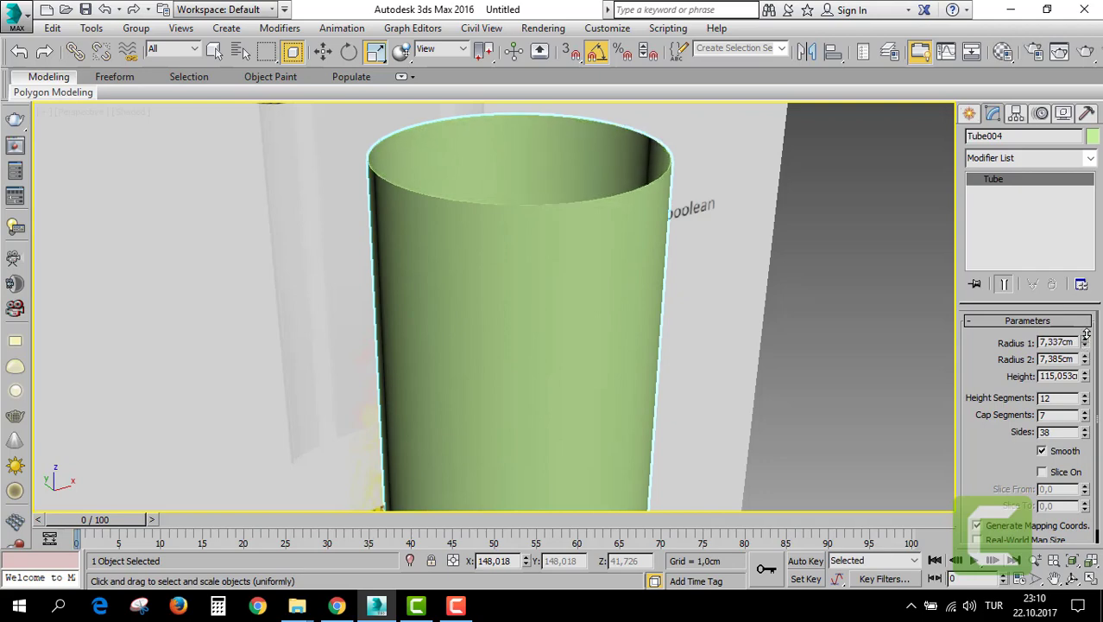
scroll(547, 214, "down", 2)
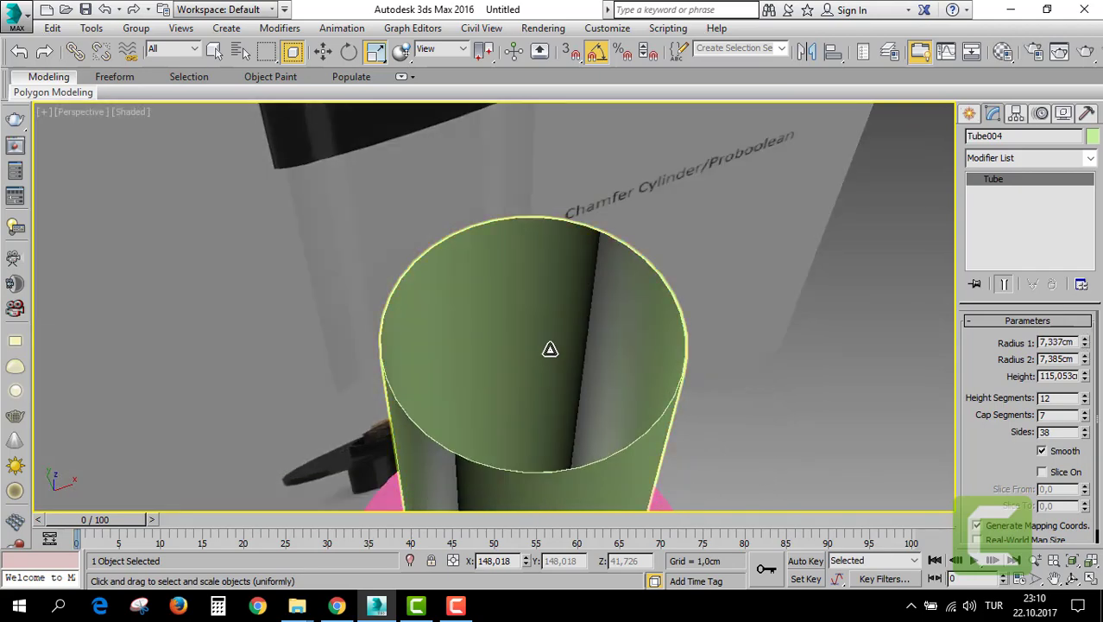
middle_click_drag(547, 214, 569, 337, "alt")
Maximize the front view and select the pink tube at the column base.
key("alt+w")
left_click(733, 217)
key("alt+w")
scroll(685, 305, "down", 3)
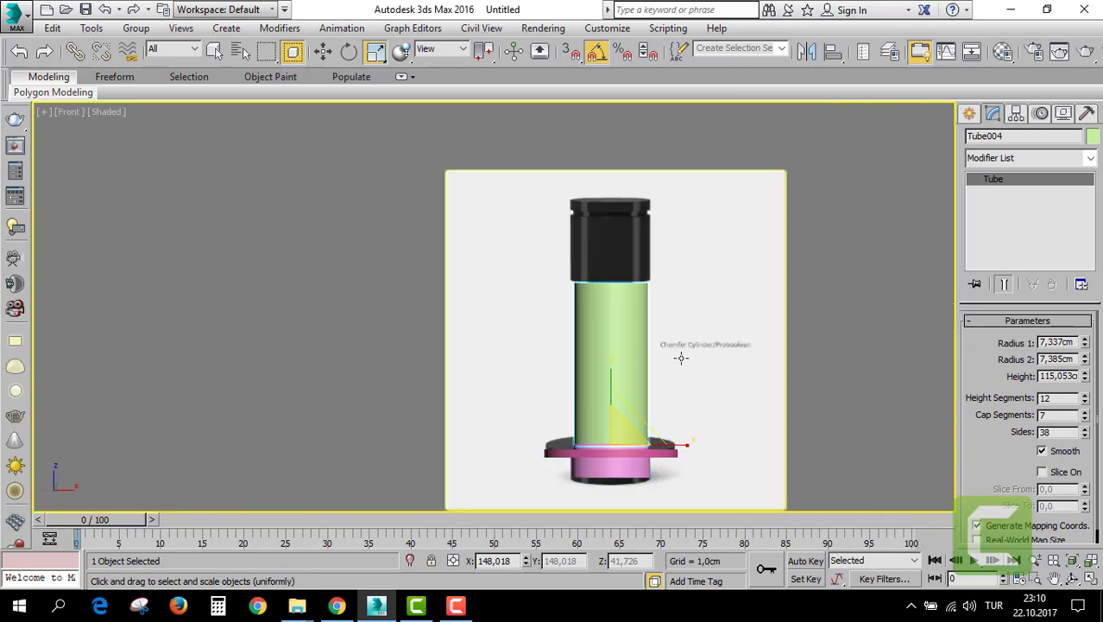
scroll(652, 294, "down", 1)
scroll(653, 294, "up", 2)
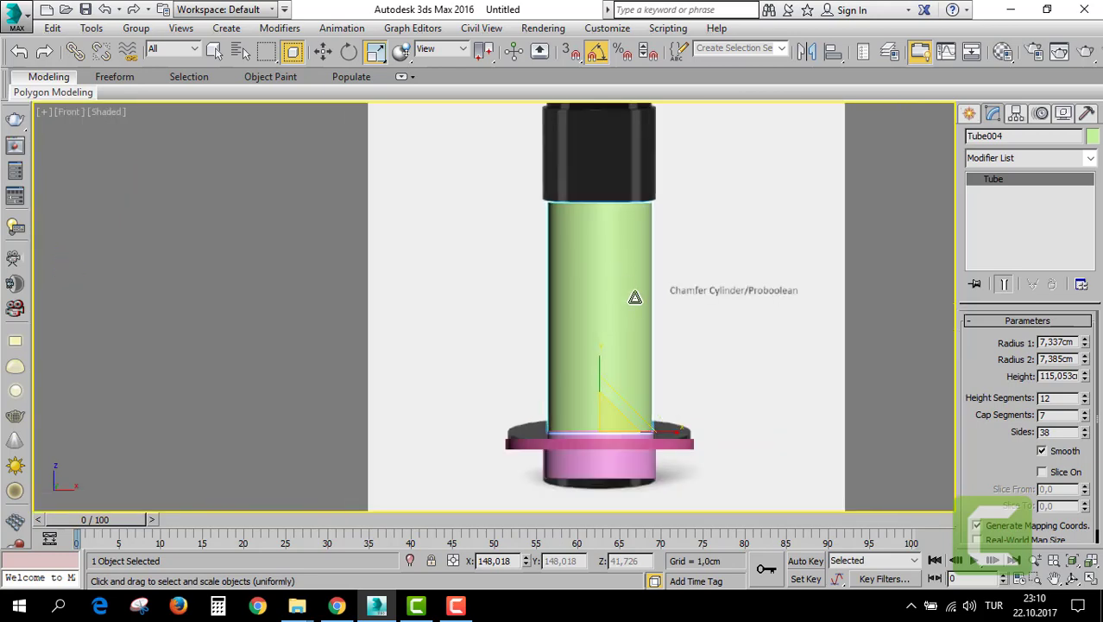
left_click(607, 458)
Clone the pink base tube to the column top as Tube005, scaled along Y just below the cap.
key("w")
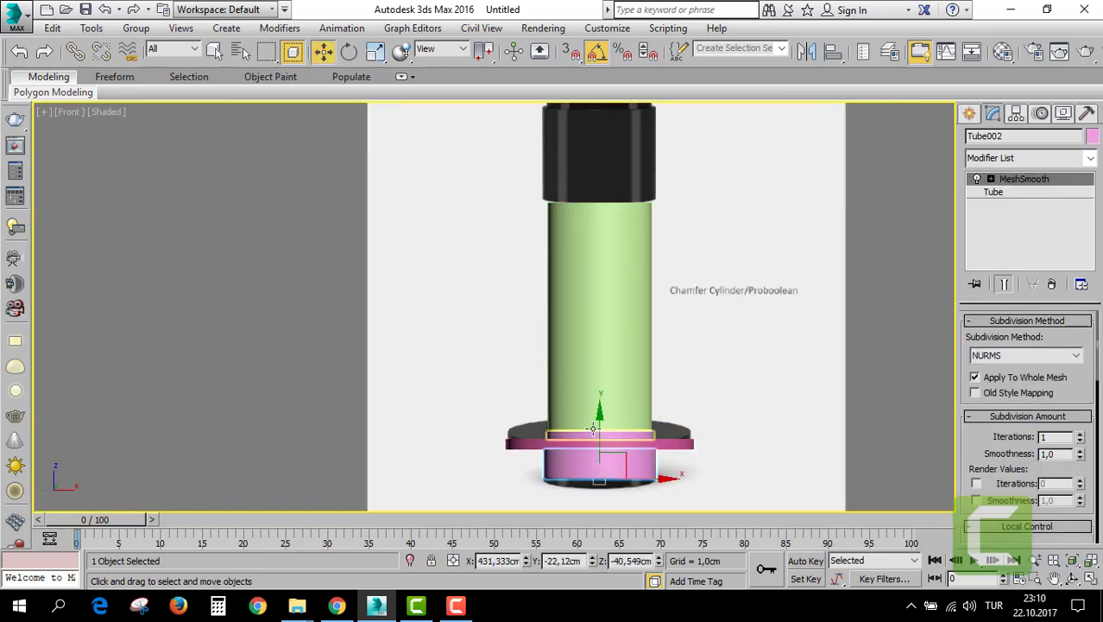
left_click_drag(599, 429, 603, 152, "shift")
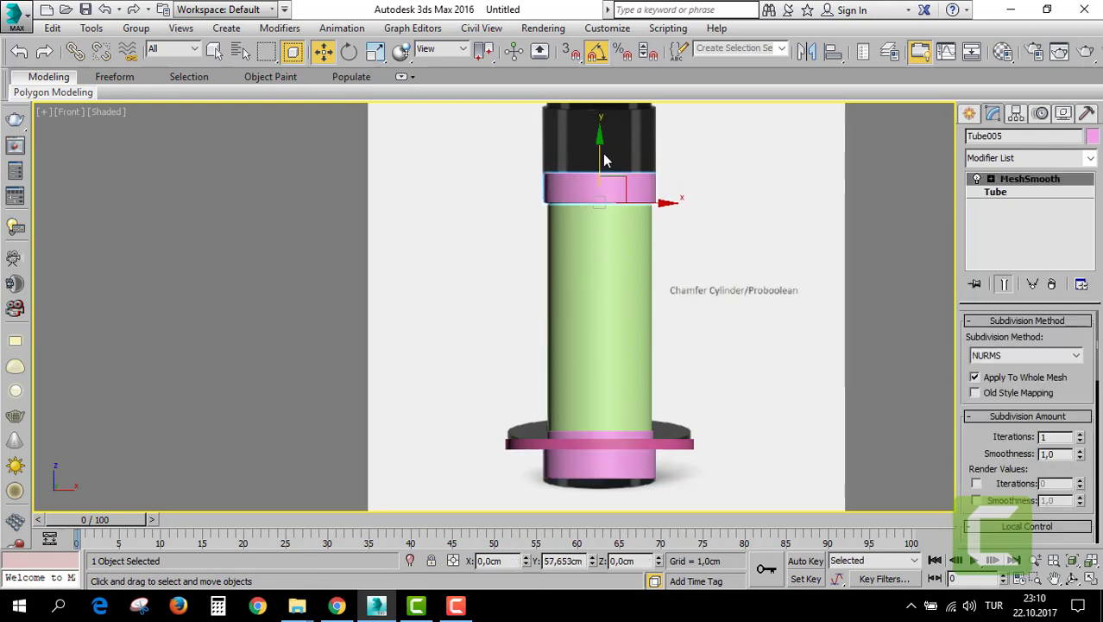
left_click(553, 371)
middle_click_drag(605, 149, 579, 240)
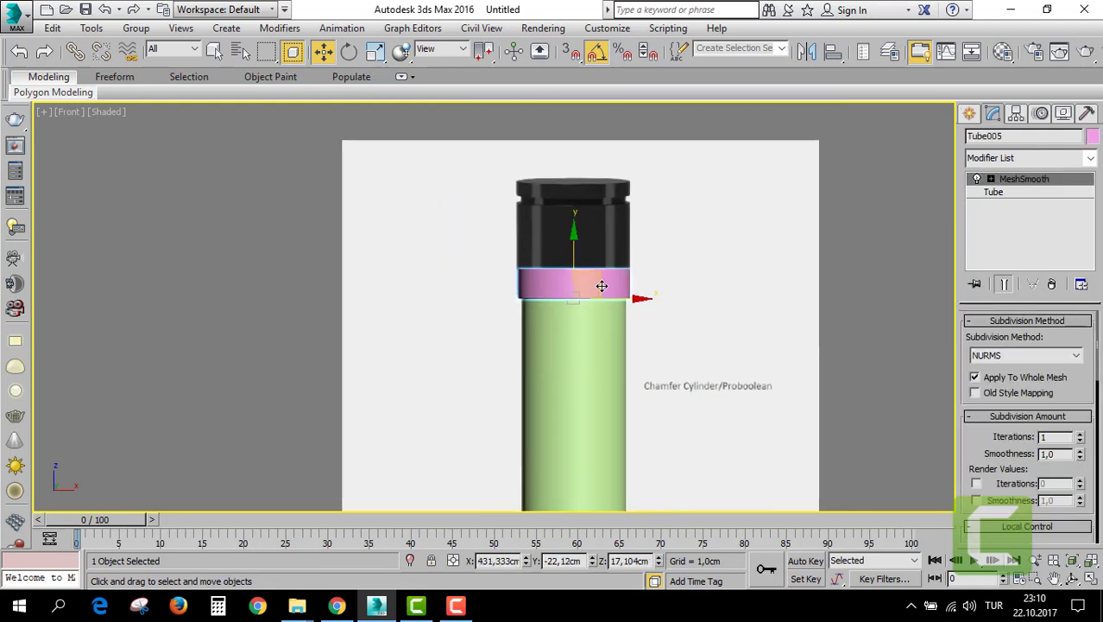
key("r")
left_click_drag(575, 231, 568, 62)
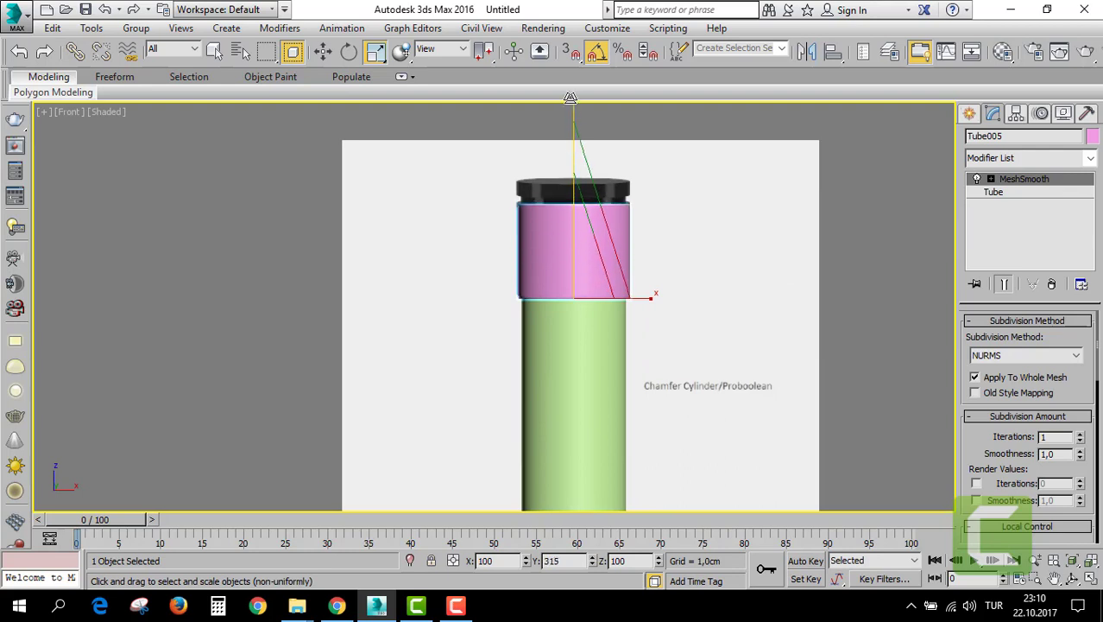
left_click_drag(578, 106, 581, 109)
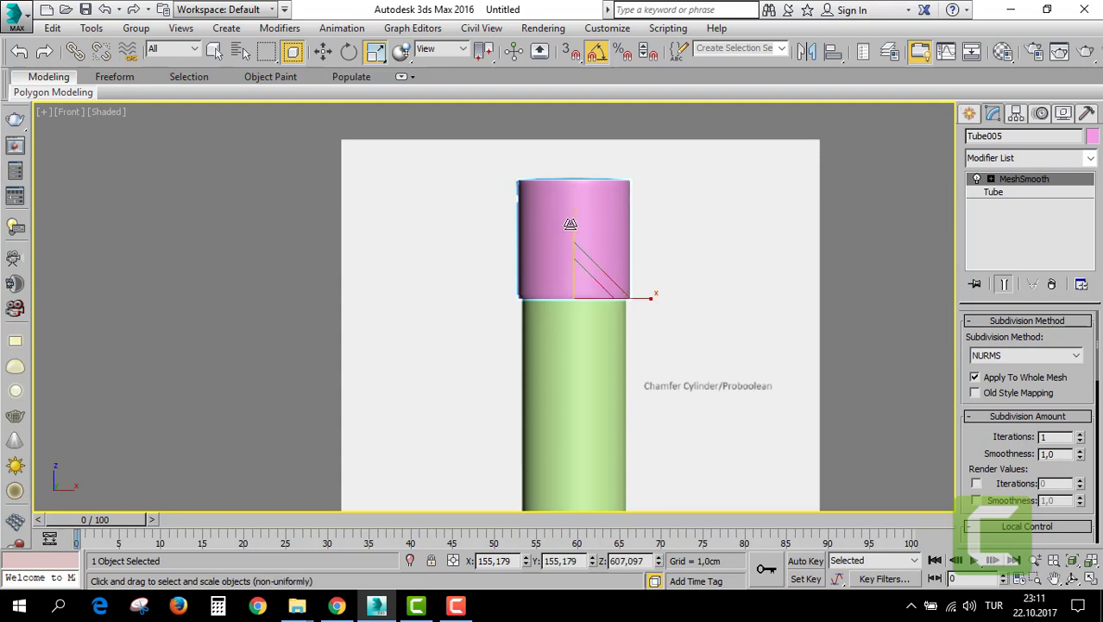
left_click_drag(569, 224, 569, 240)
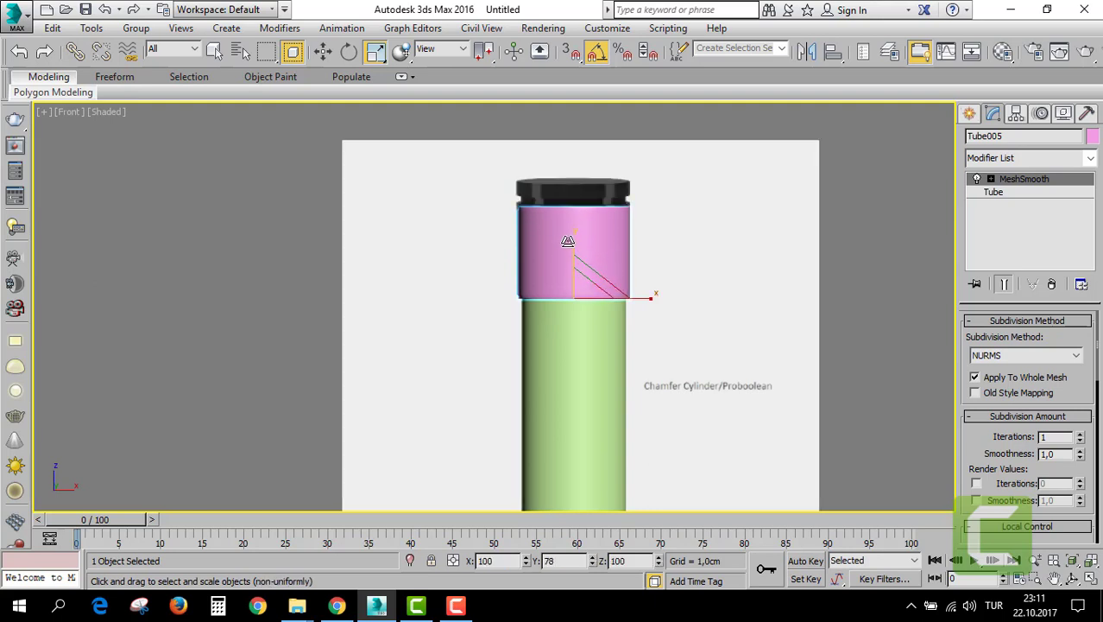
Select the pink disc at the column base.
middle_click_drag(724, 219, 730, 129)
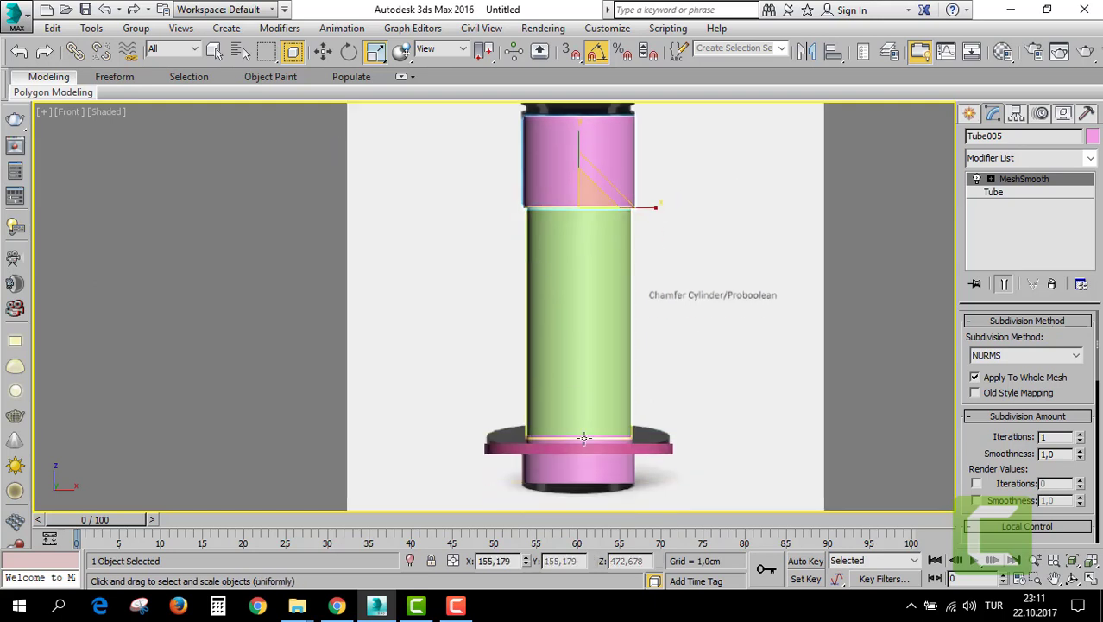
left_click(588, 440)
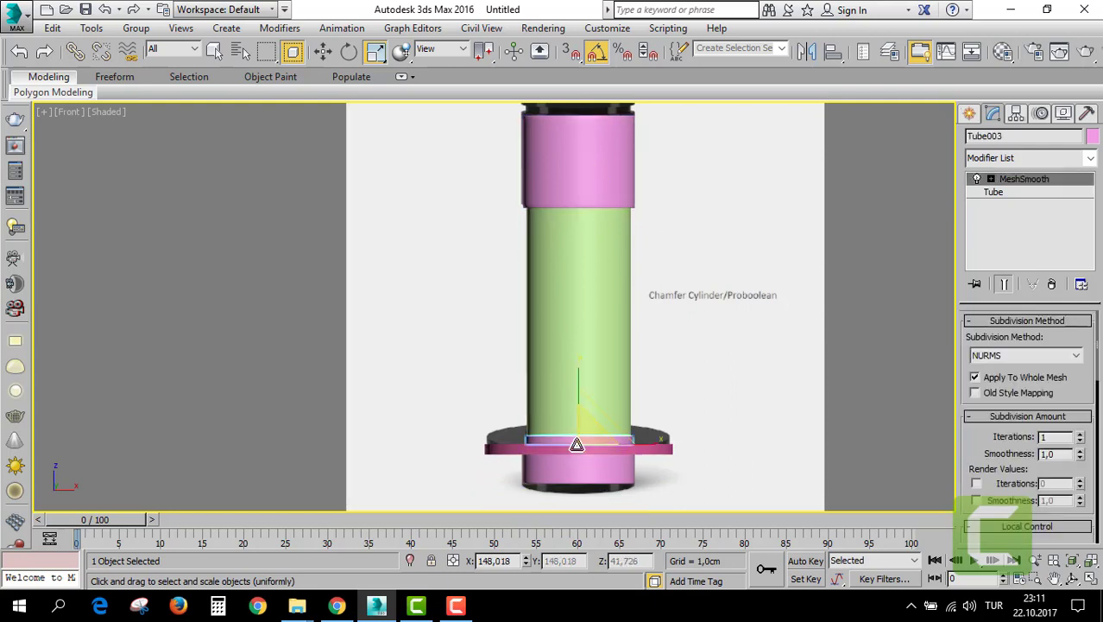
left_click(521, 448)
key("w")
scroll(599, 400, "down", 4)
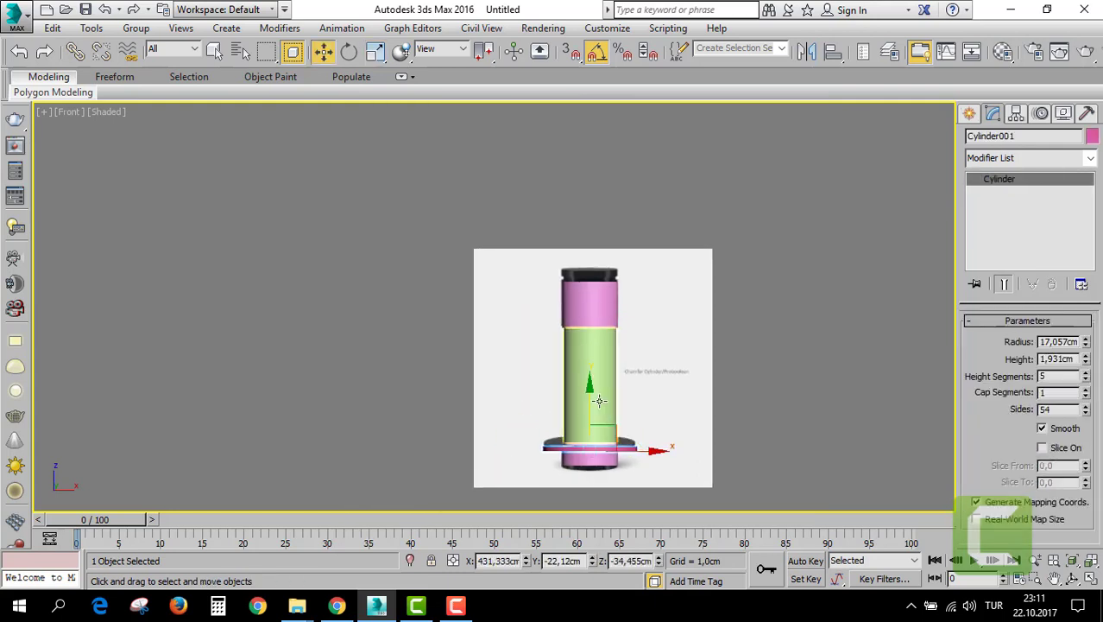
Copy the pink disc to the top as Cylinder002, shrink it to collar width, and raise it.
left_click_drag(589, 407, 583, 242, "shift")
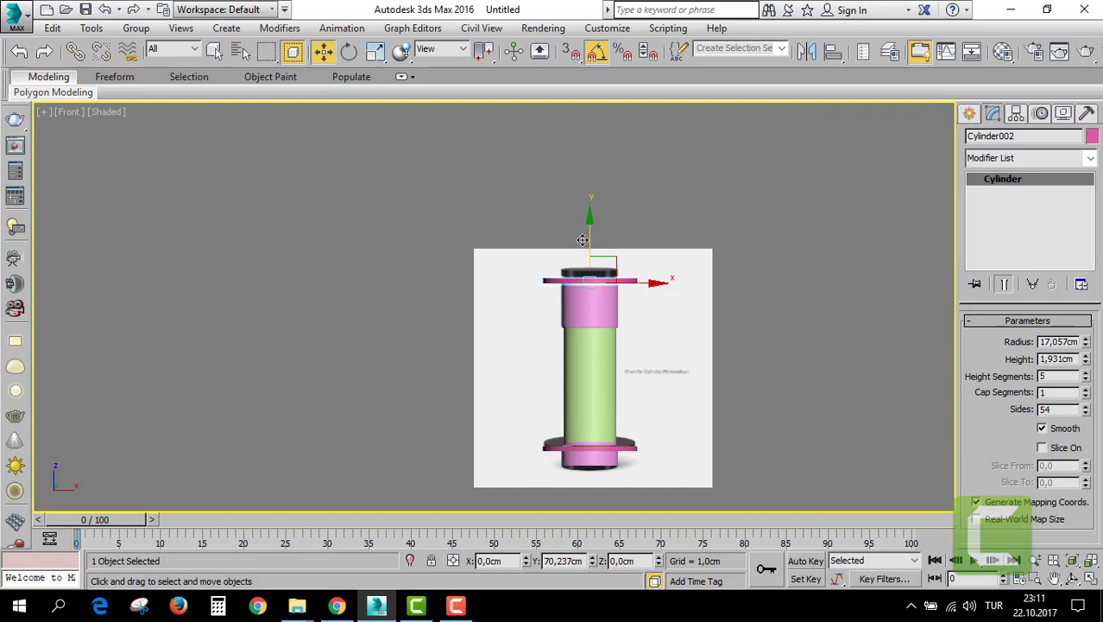
left_click(556, 370)
scroll(590, 253, "up", 5)
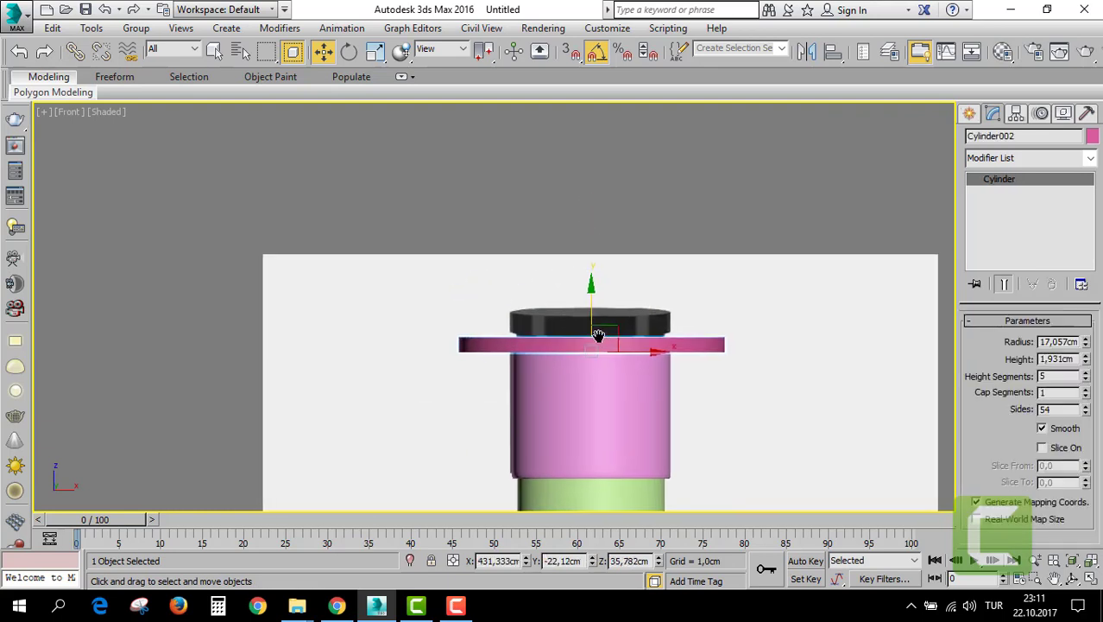
key("r")
left_click_drag(604, 347, 605, 394)
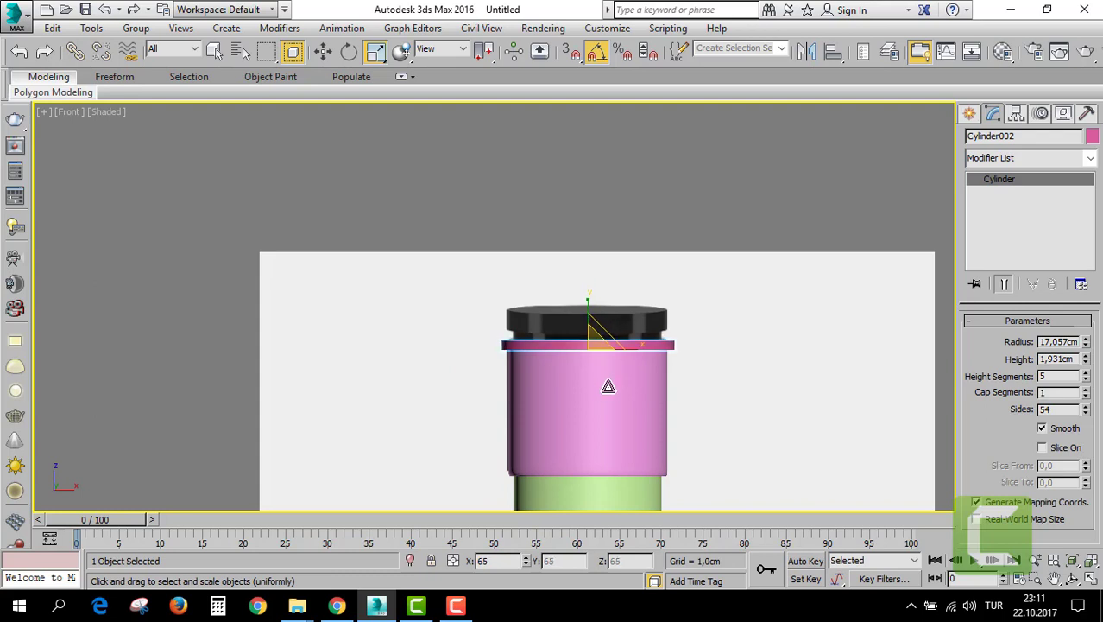
key("w")
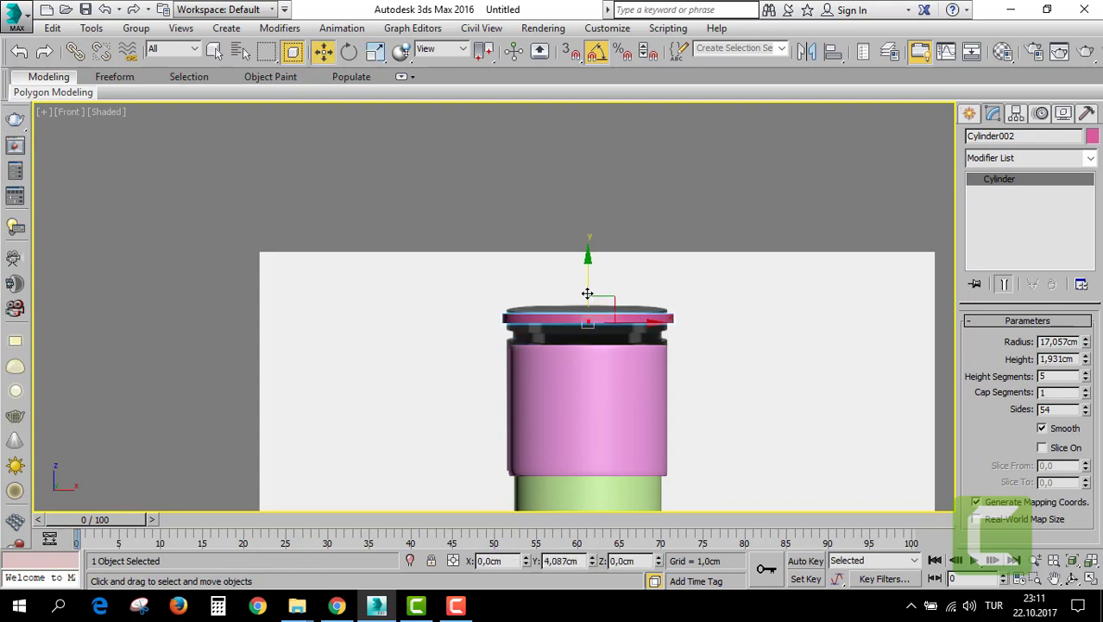
left_click_drag(588, 321, 587, 316)
Start another upward copy of the top disc.
key("r")
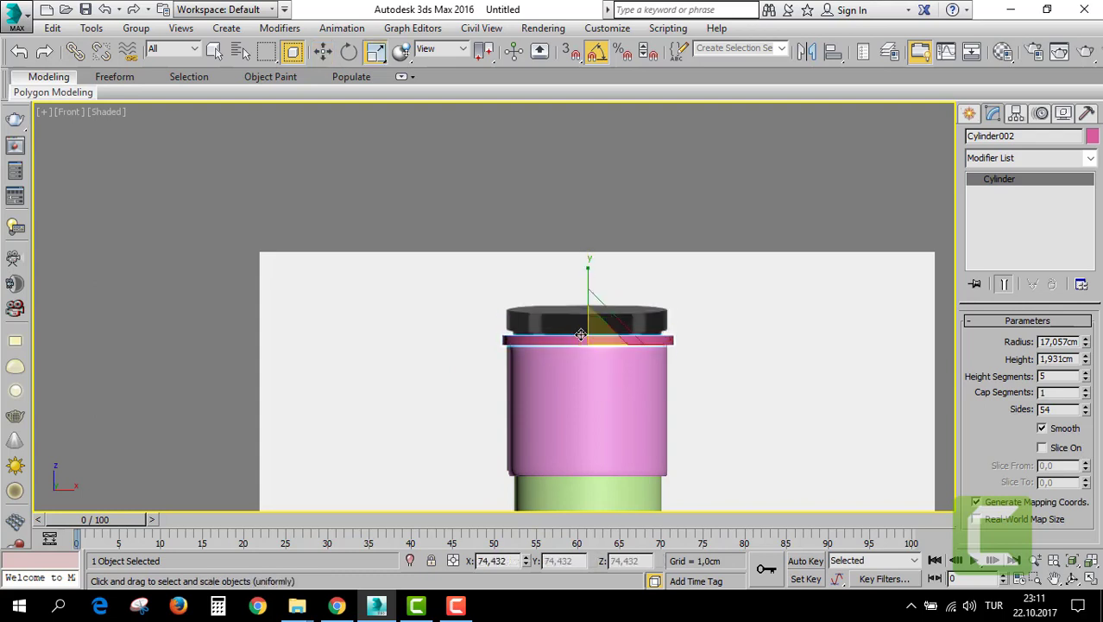
key("r")
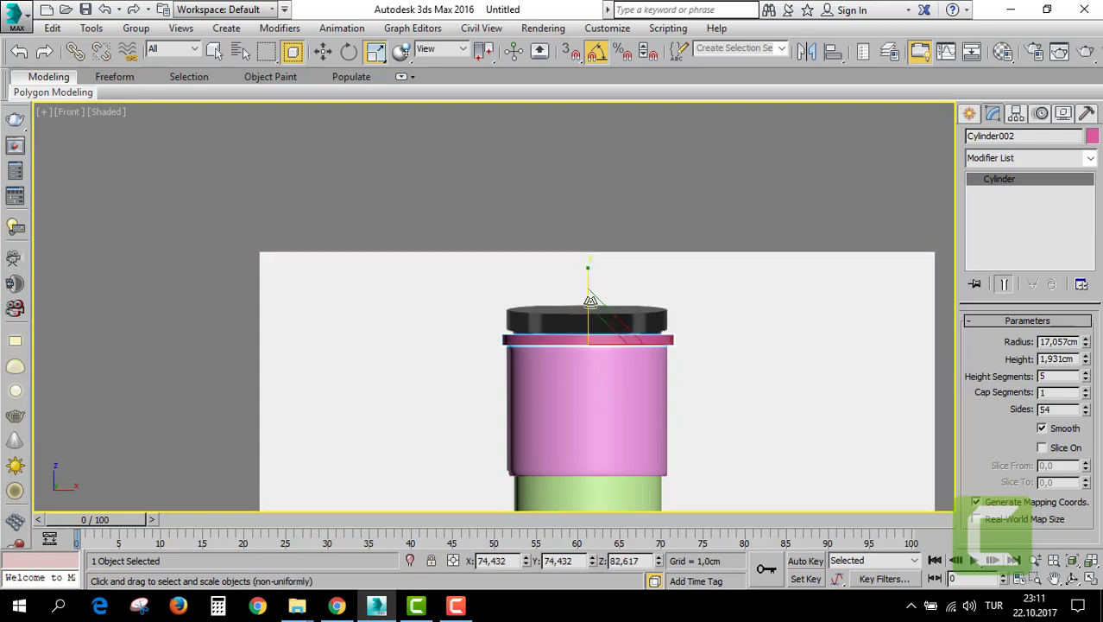
key("w")
mouse_move(590, 304)
left_mouse_down("shift")
mouse_move(593, 284)
mouse_move(592, 293)
left_mouse_up("shift")
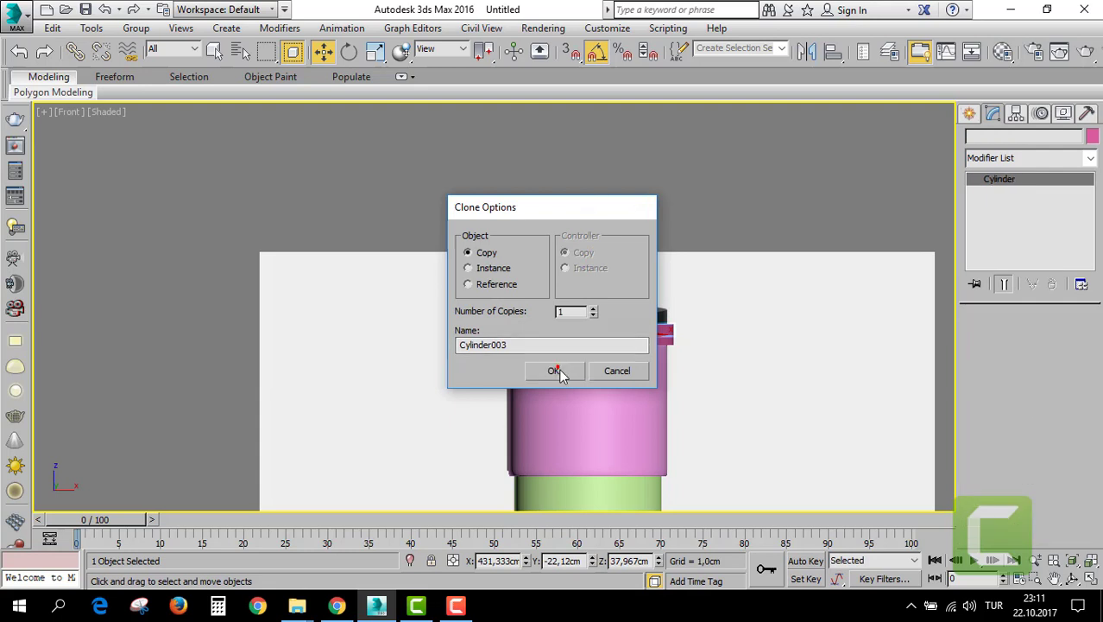
Create the copy Cylinder003 and enlarge it to about 139%.
left_click(555, 371)
key("r")
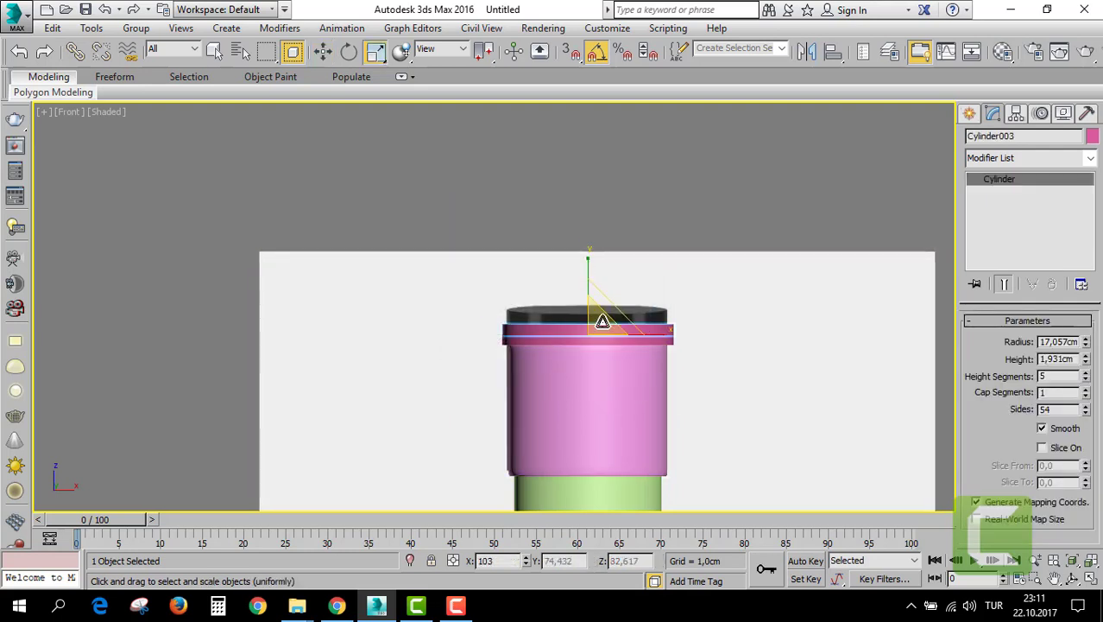
left_click_drag(603, 322, 595, 247)
key("alt+w")
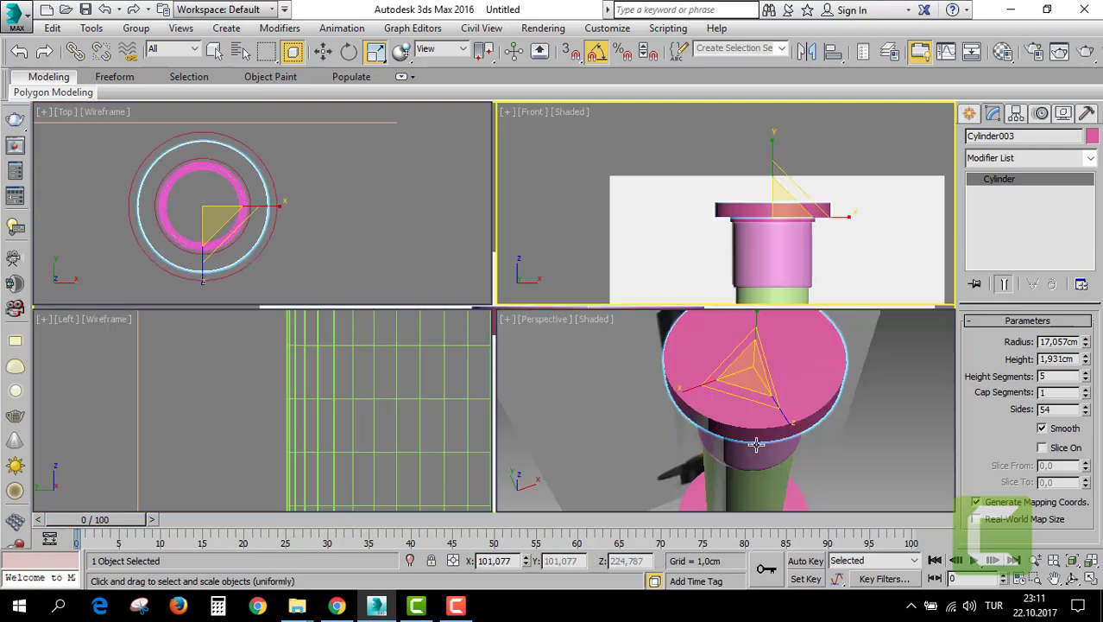
scroll(714, 239, "up", 2)
scroll(760, 230, "up", 2)
scroll(763, 230, "up", 2)
key("w")
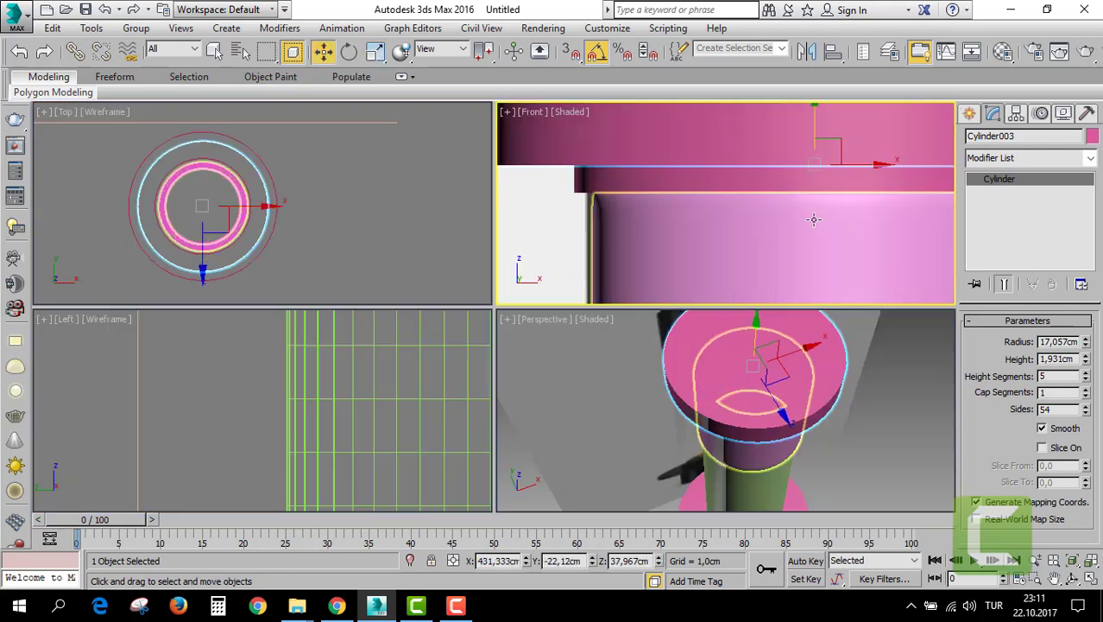
middle_click_drag(813, 219, 714, 250)
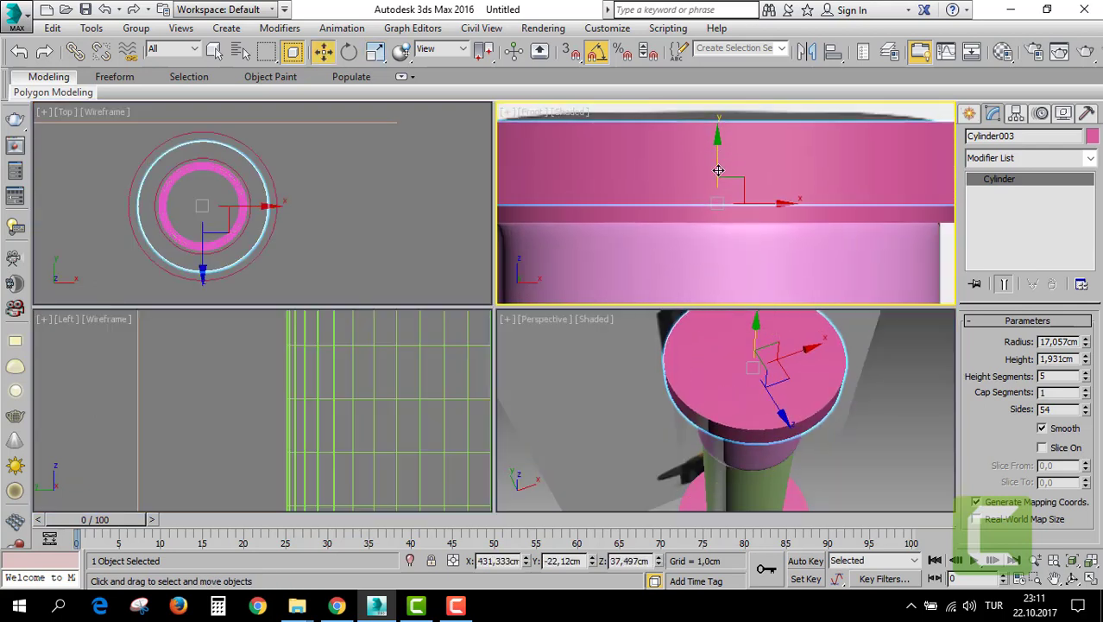
Inspect the column top in perspective, then shrink and delete the oversized Cylinder003.
scroll(719, 164, "down", 3)
left_click(830, 357)
key("alt+w")
scroll(685, 306, "down", 5)
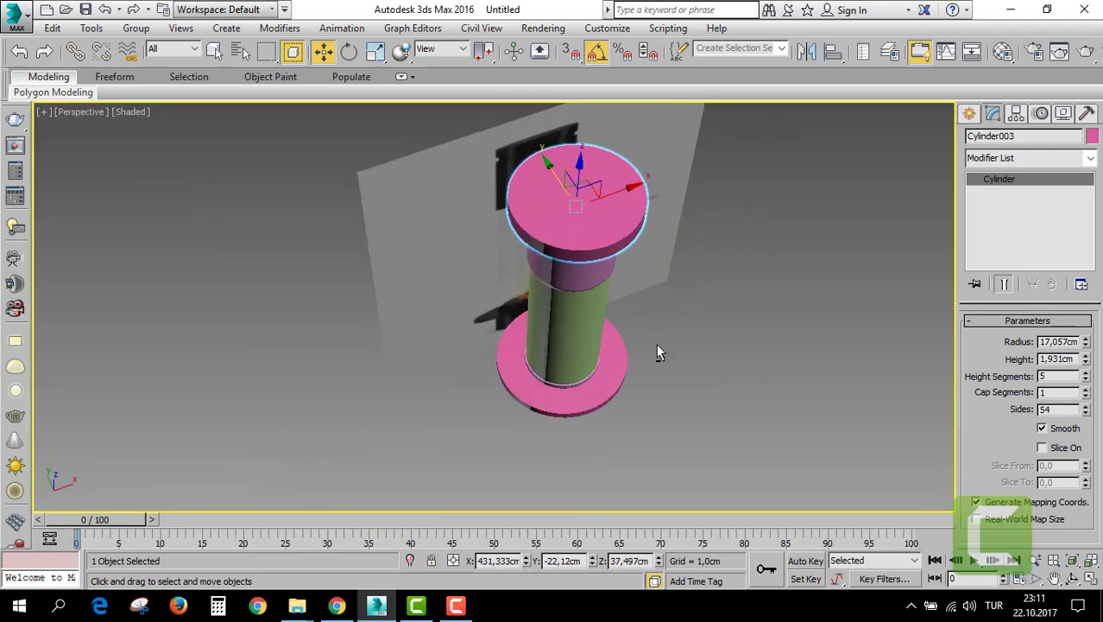
mouse_move(658, 349)
middle_mouse_down("alt")
mouse_move(615, 249)
mouse_move(532, 251)
mouse_move(586, 301)
mouse_move(640, 283)
mouse_move(808, 362)
mouse_move(662, 340)
mouse_move(699, 355)
mouse_move(639, 352)
middle_mouse_up("alt")
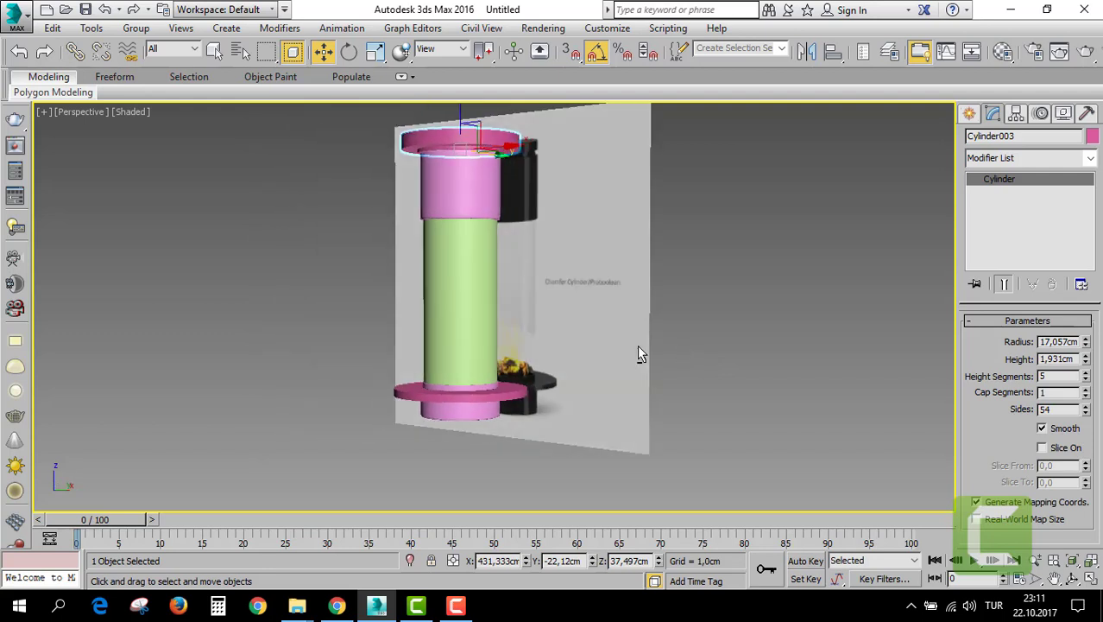
middle_click_drag(805, 361, 810, 435)
scroll(466, 150, "up", 3)
scroll(492, 142, "up", 3)
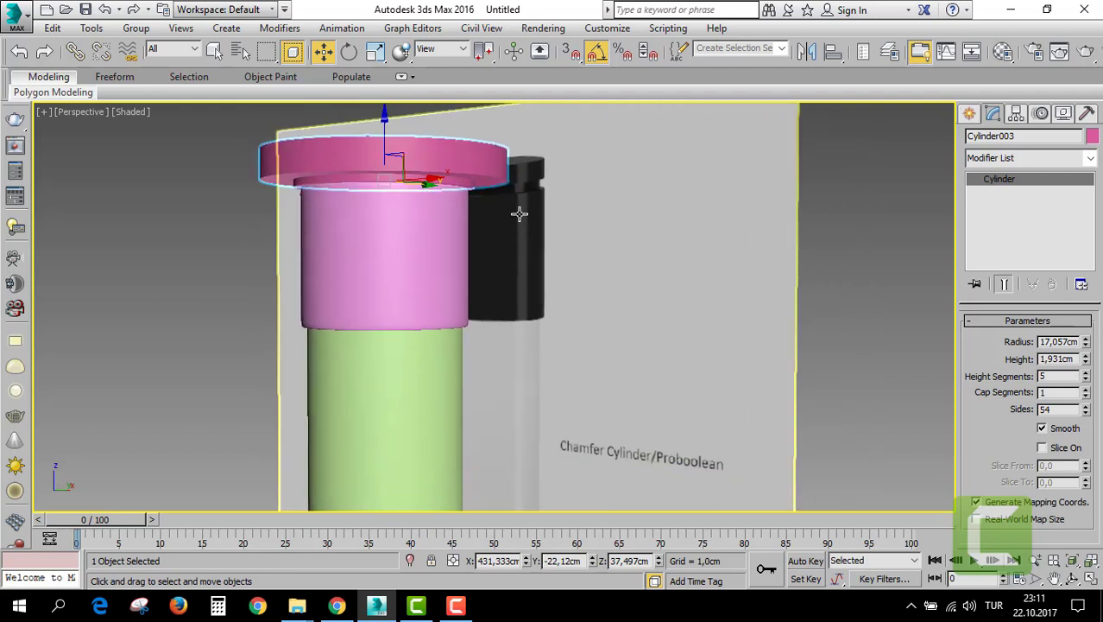
scroll(544, 132, "up", 3)
scroll(527, 169, "down", 2)
middle_click_drag(509, 179, 614, 256)
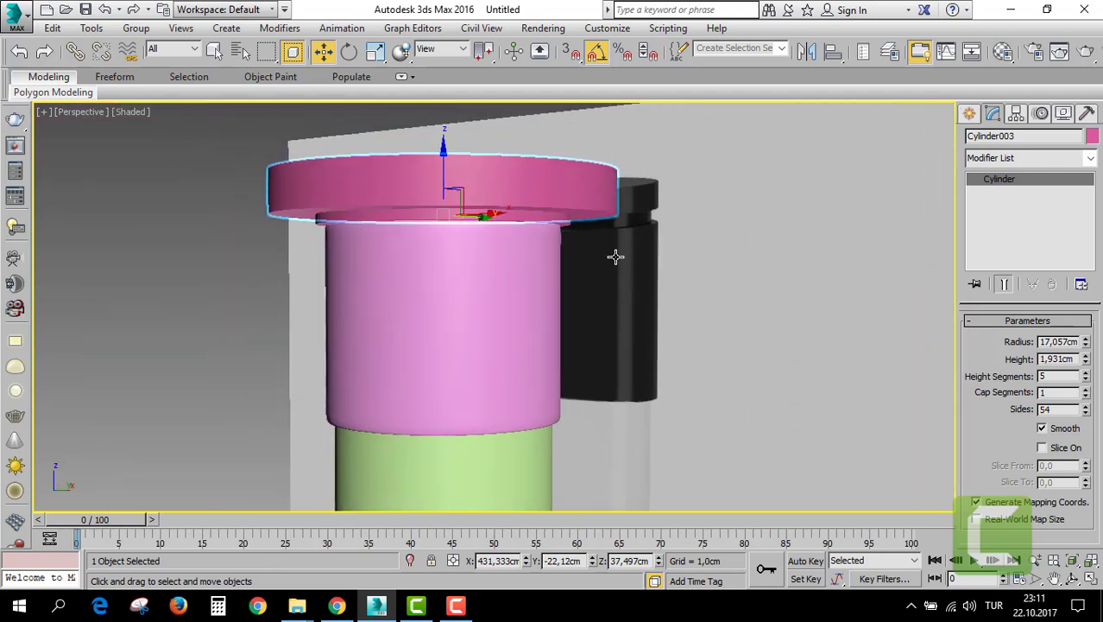
key("e")
key("r")
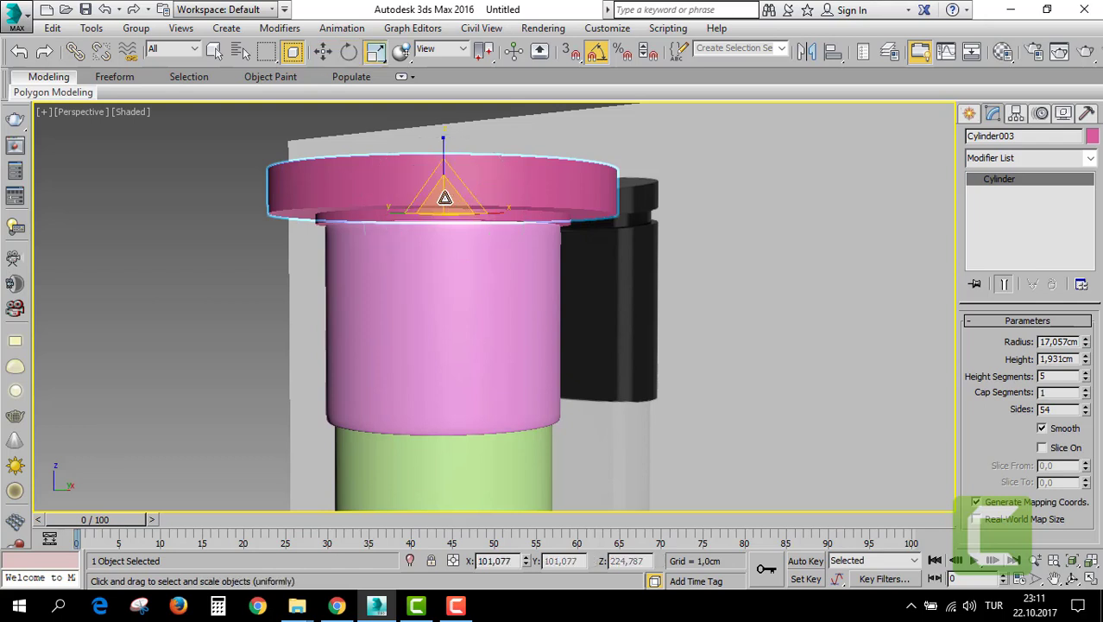
left_click_drag(444, 193, 453, 222)
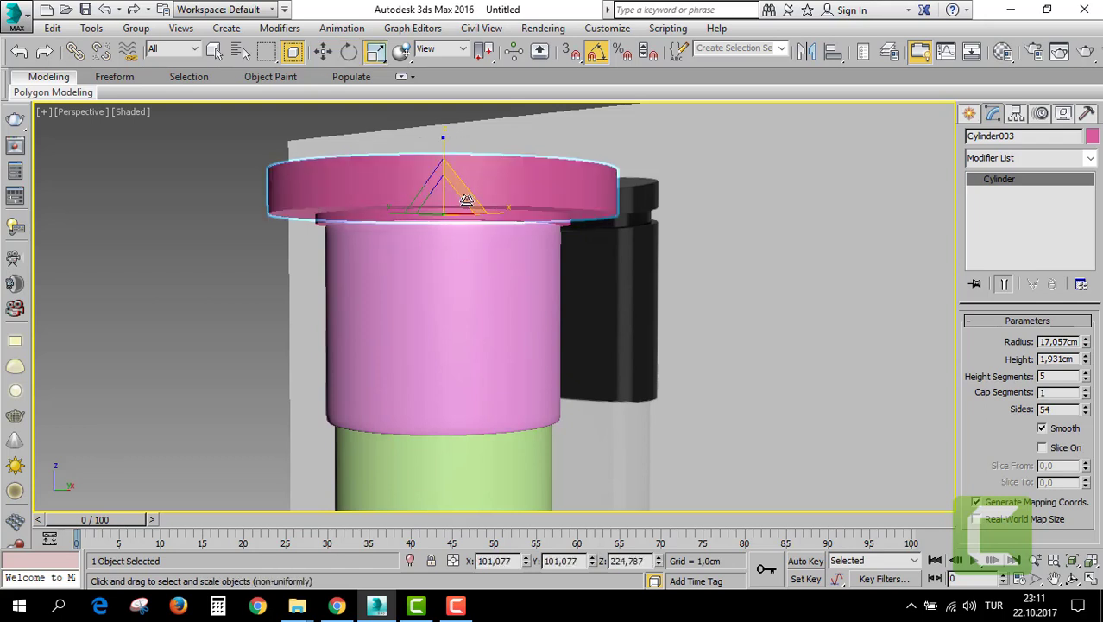
key("Delete")
Thicken Cylinder002 along its height to about 316,735%.
left_click(461, 211)
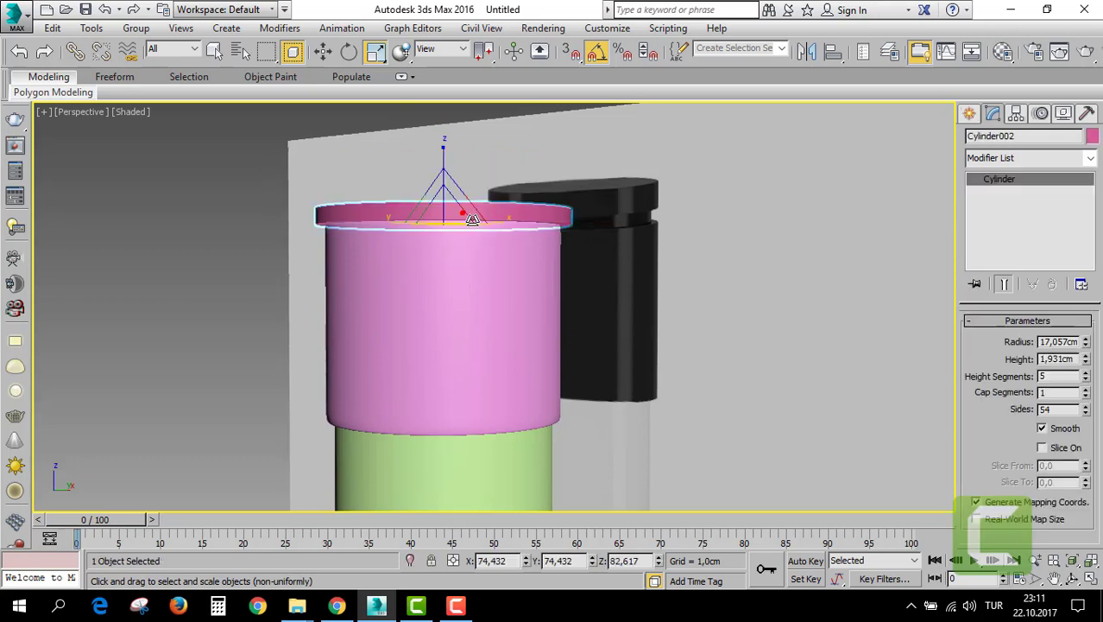
mouse_move(461, 212)
middle_mouse_down("alt")
mouse_move(530, 233)
mouse_move(519, 252)
middle_mouse_up("alt")
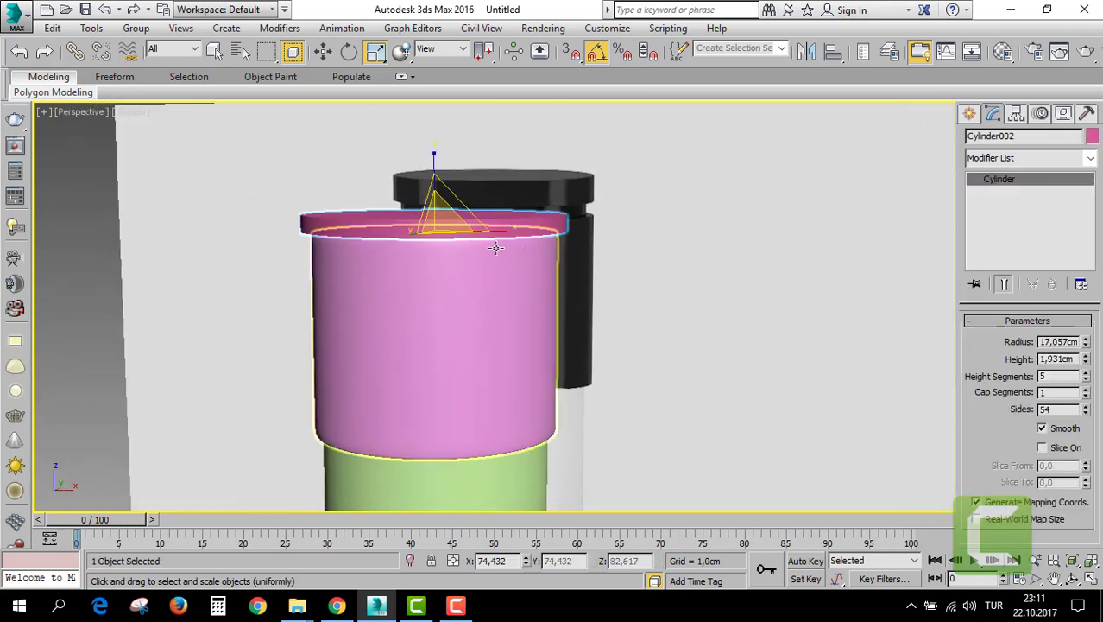
left_click_drag(436, 158, 466, 16)
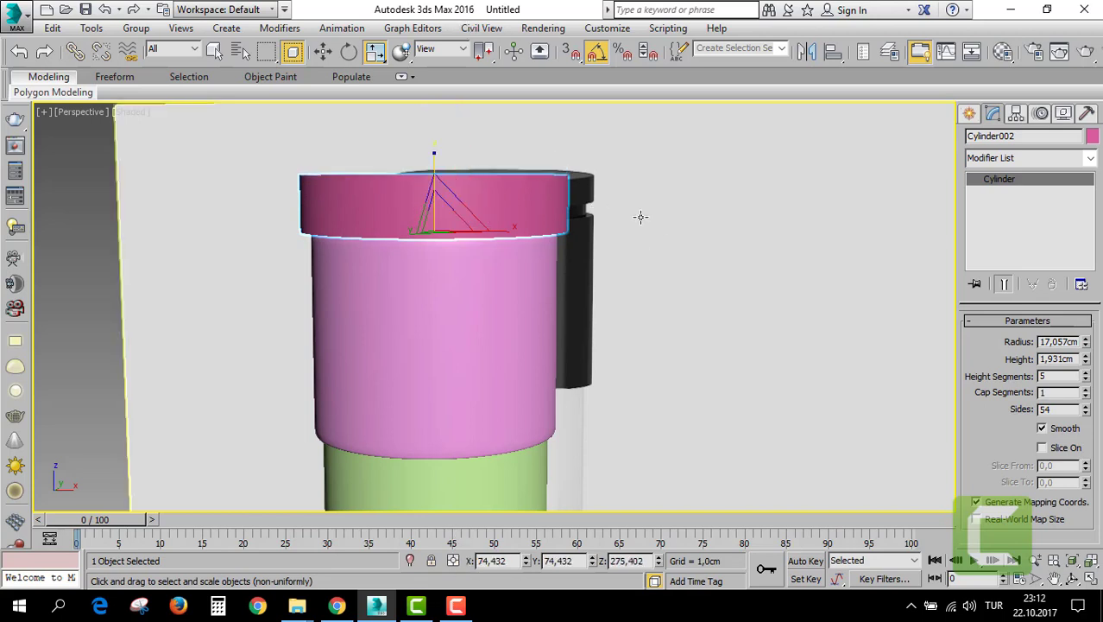
key("alt+w")
left_click(714, 177)
key("alt+w")
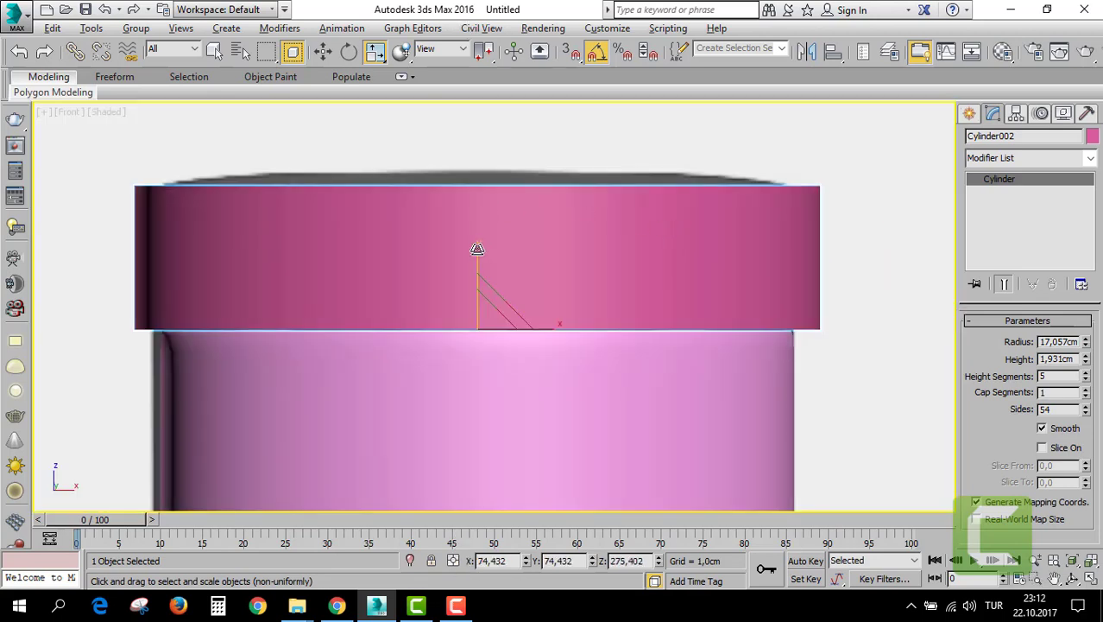
left_click_drag(478, 249, 476, 242)
scroll(549, 257, "down", 2)
scroll(549, 260, "down", 2)
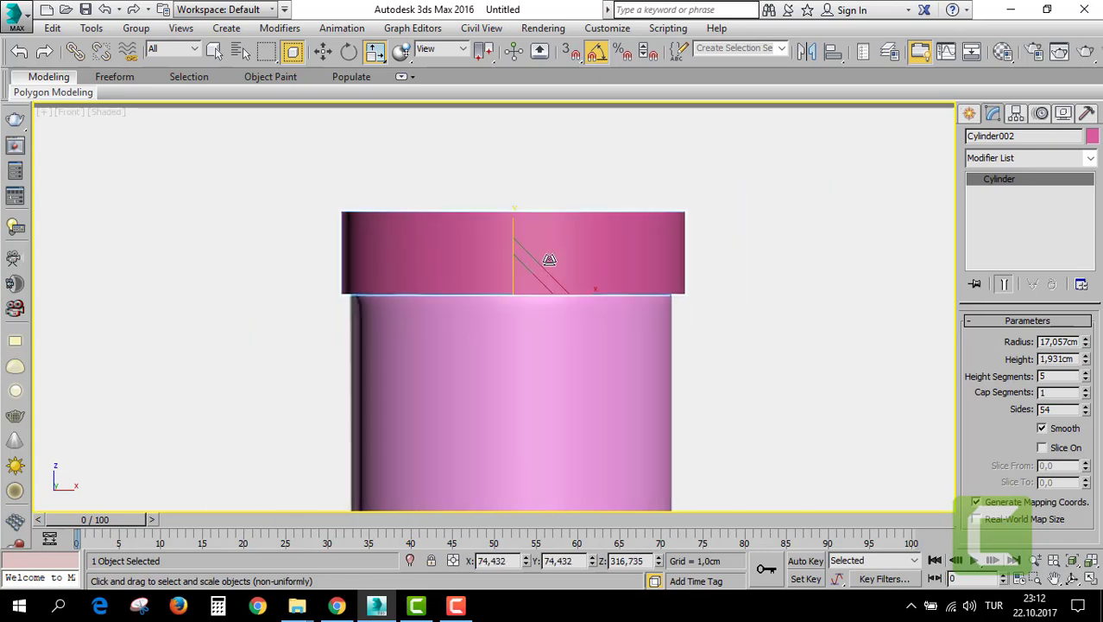
key("alt+w")
left_click(717, 406)
key("alt+w")
scroll(614, 366, "down", 2)
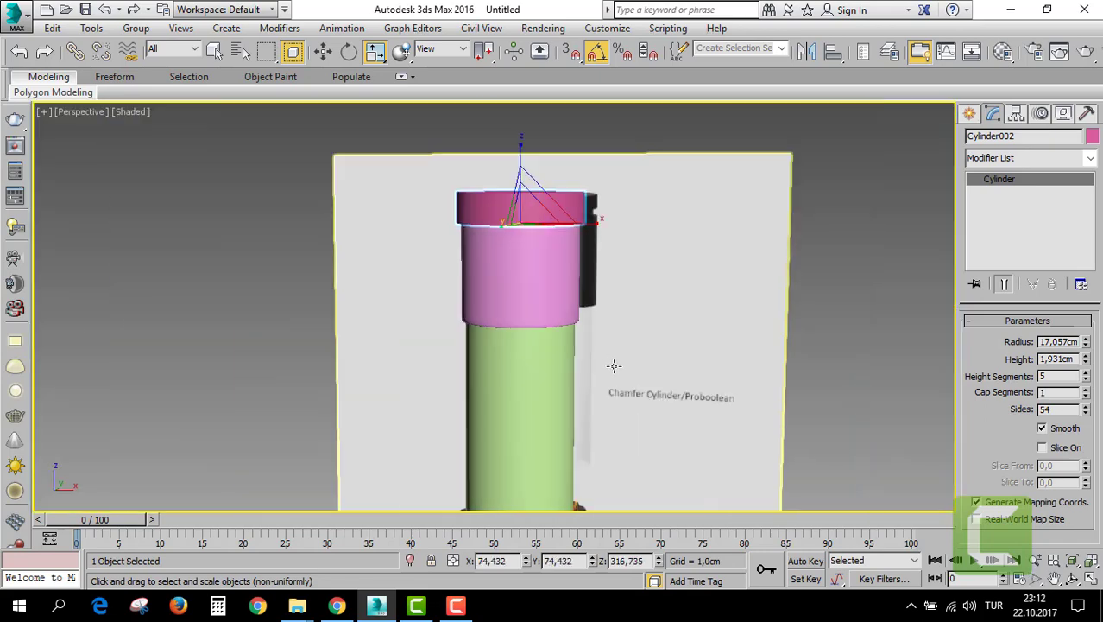
middle_click_drag(614, 366, 626, 231)
Shift-drag the upper pink tube upward to copy it.
left_click(575, 395)
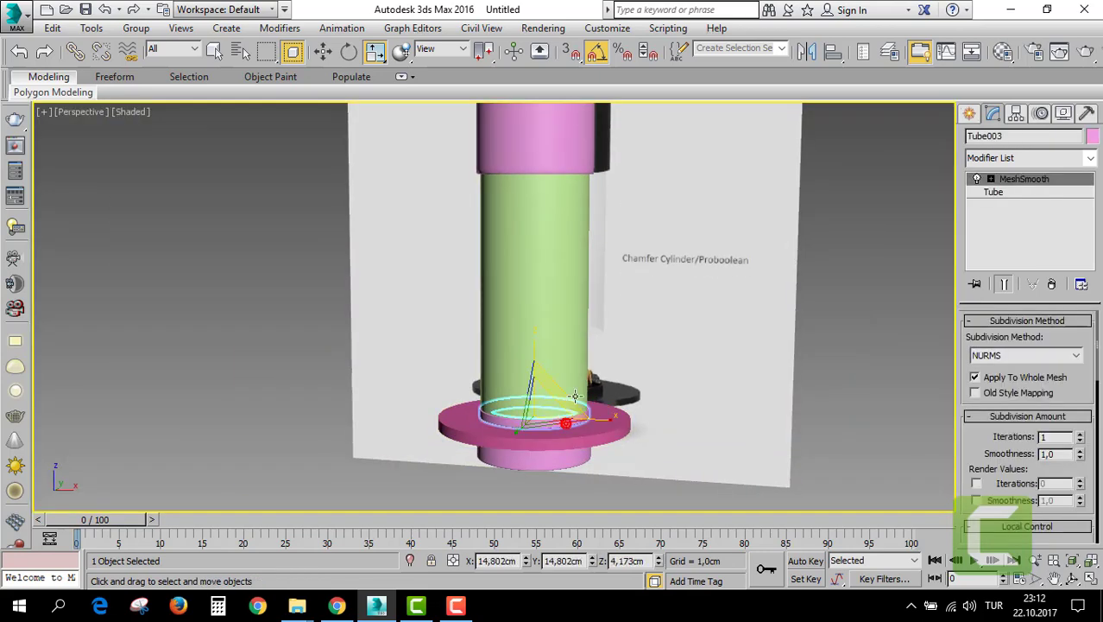
key("w")
middle_click_drag(576, 395, 575, 407)
left_click(531, 113)
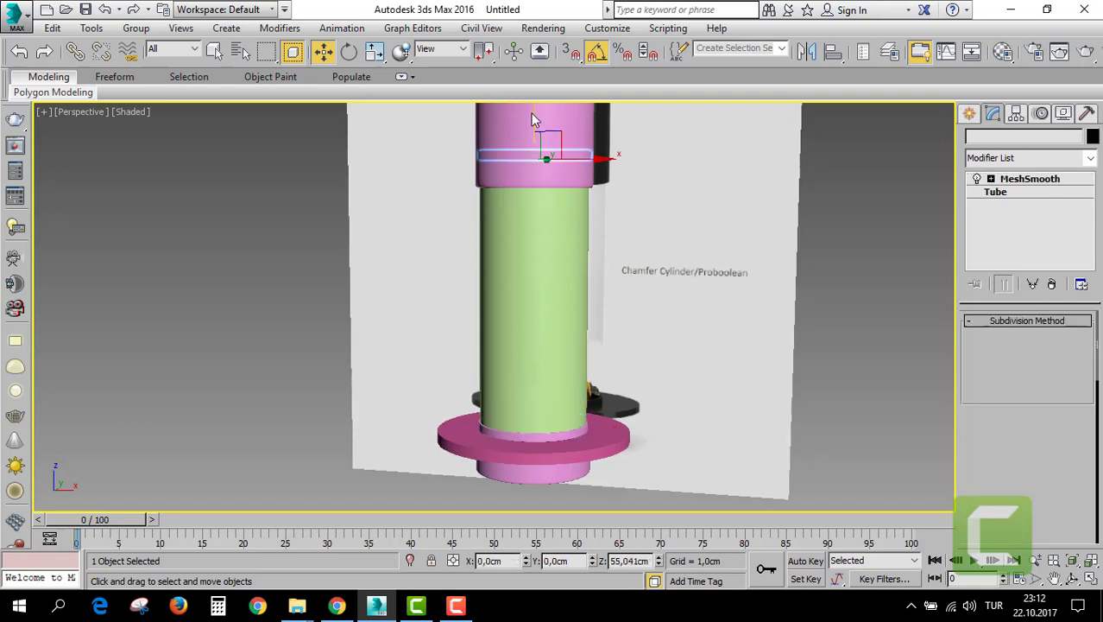
left_click_drag(531, 119, 531, 109, "shift")
Confirm the Tube006 copy and remove its MeshSmooth modifier.
left_click(553, 369)
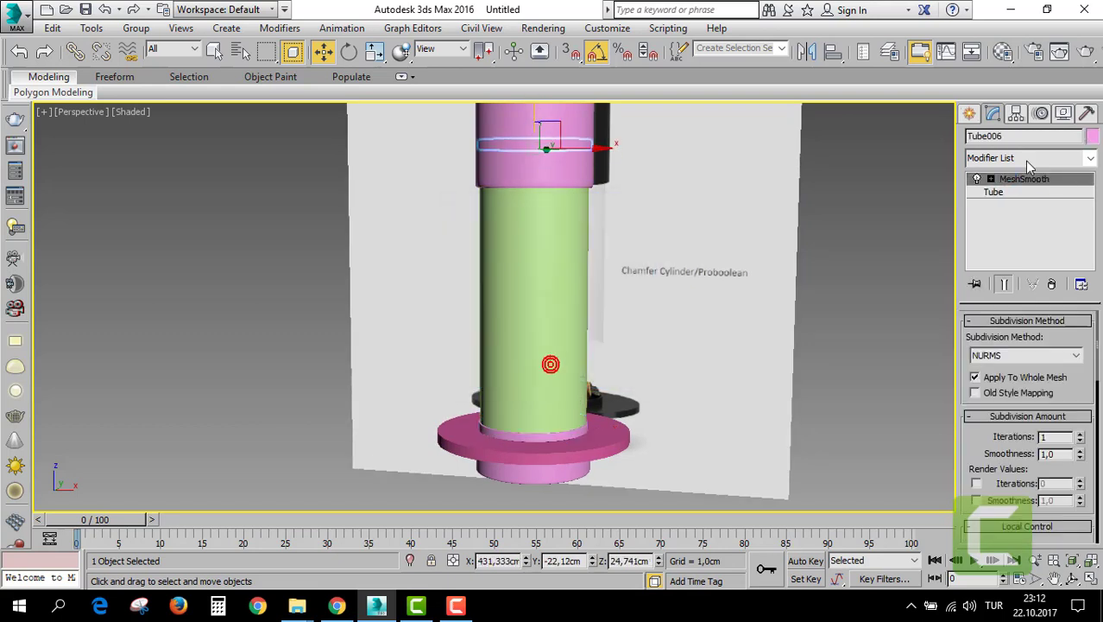
key("z")
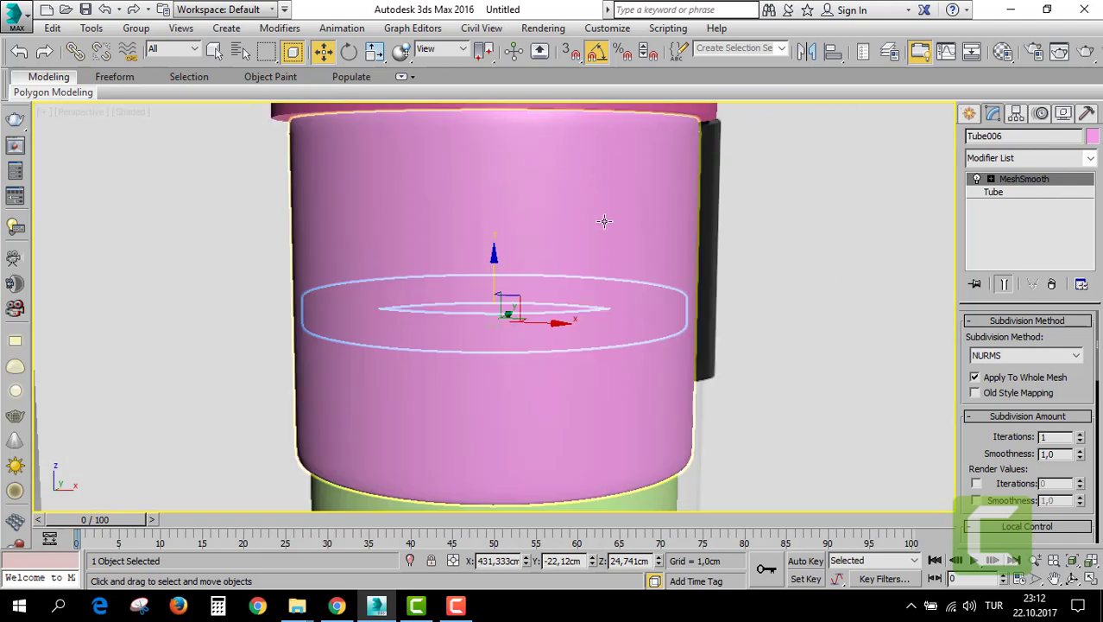
middle_click_drag(604, 216, 622, 242, "alt")
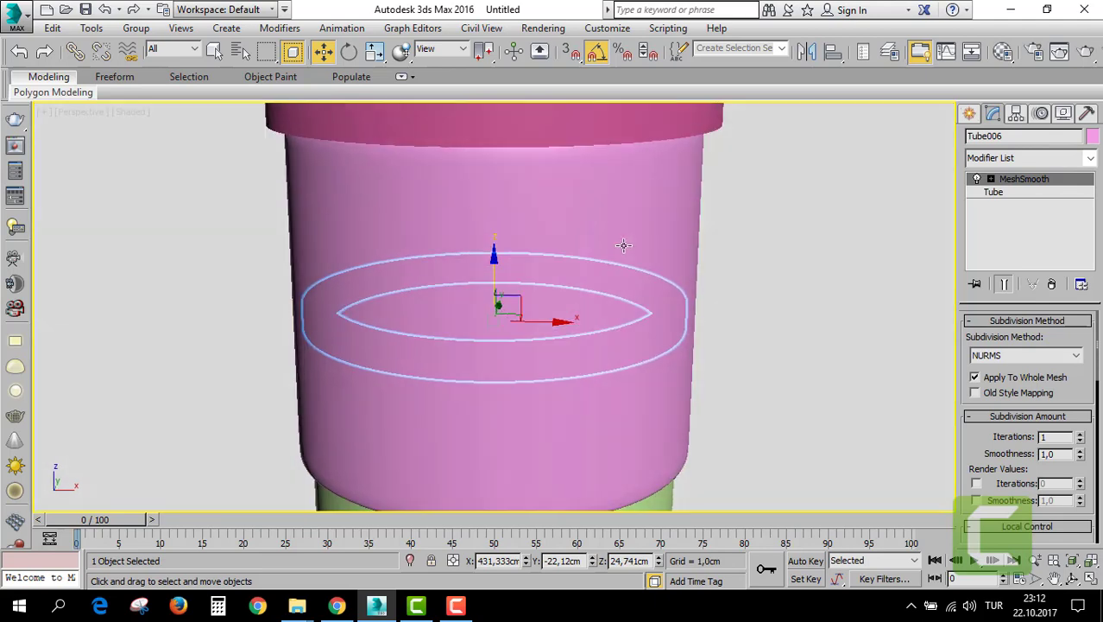
right_click(1022, 181)
left_click(947, 206)
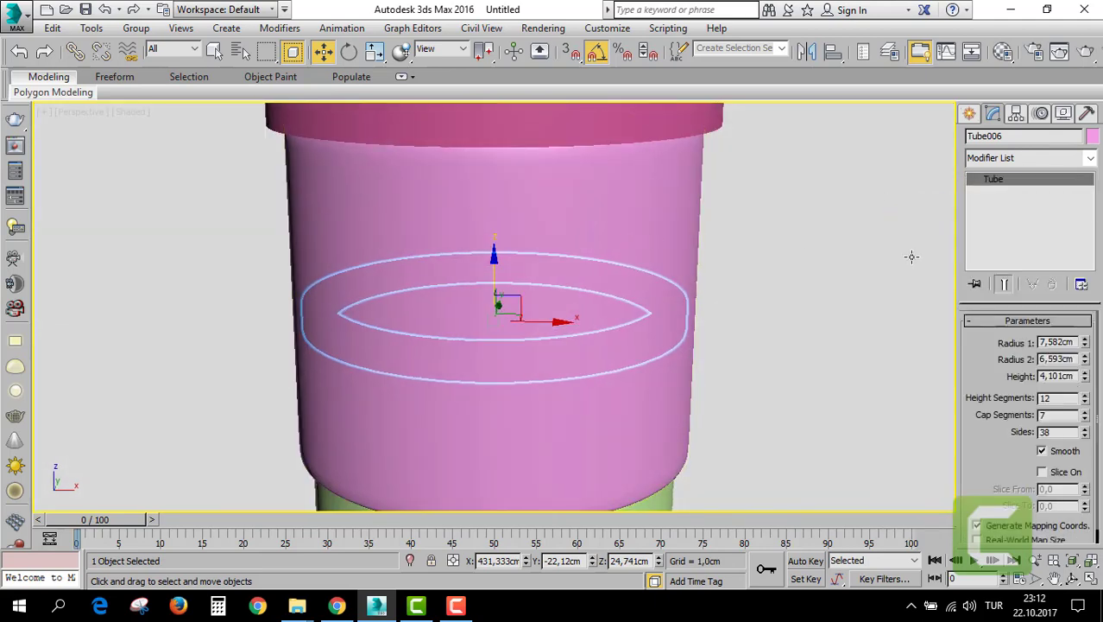
Widen Tube006's outer radius to about 10,4cm and colour it yellow.
left_click_drag(1087, 343, 1087, 307)
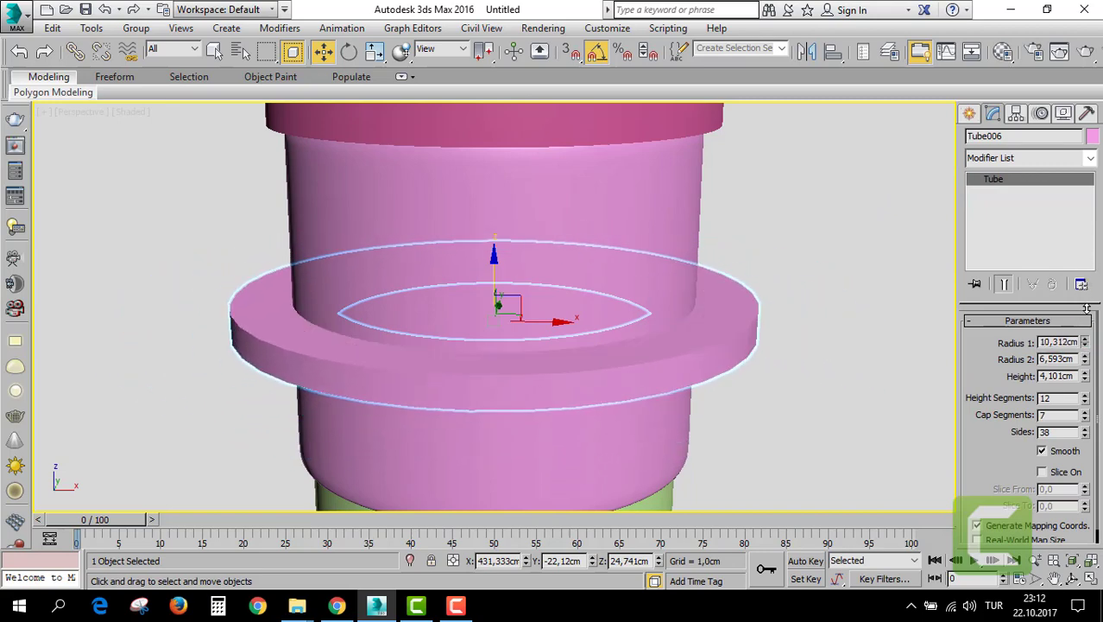
scroll(658, 291, "down", 3)
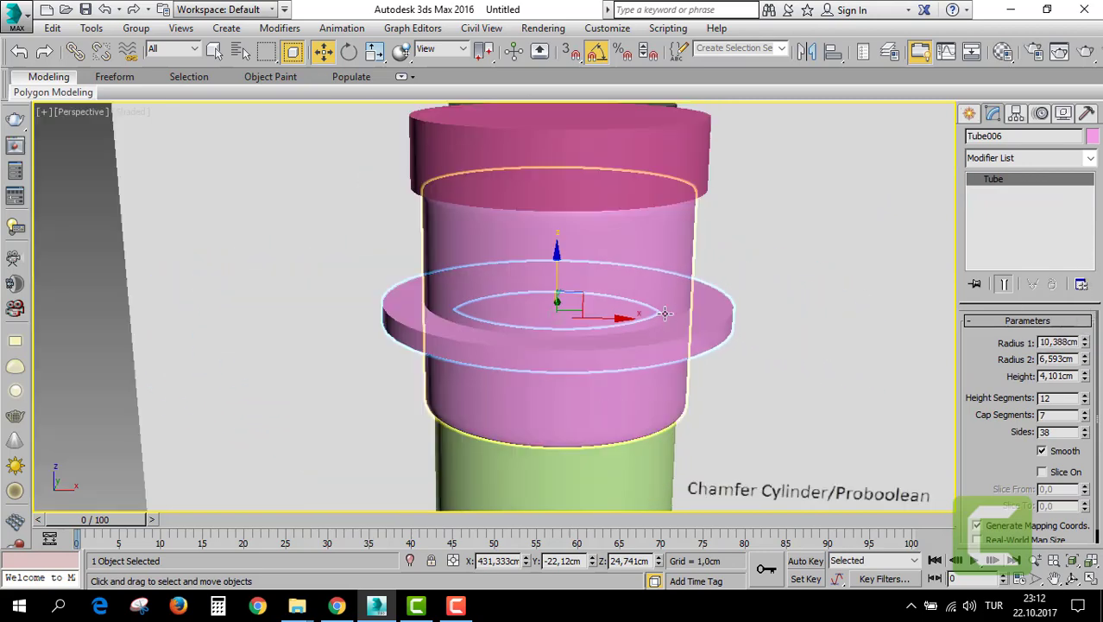
left_click(1091, 138)
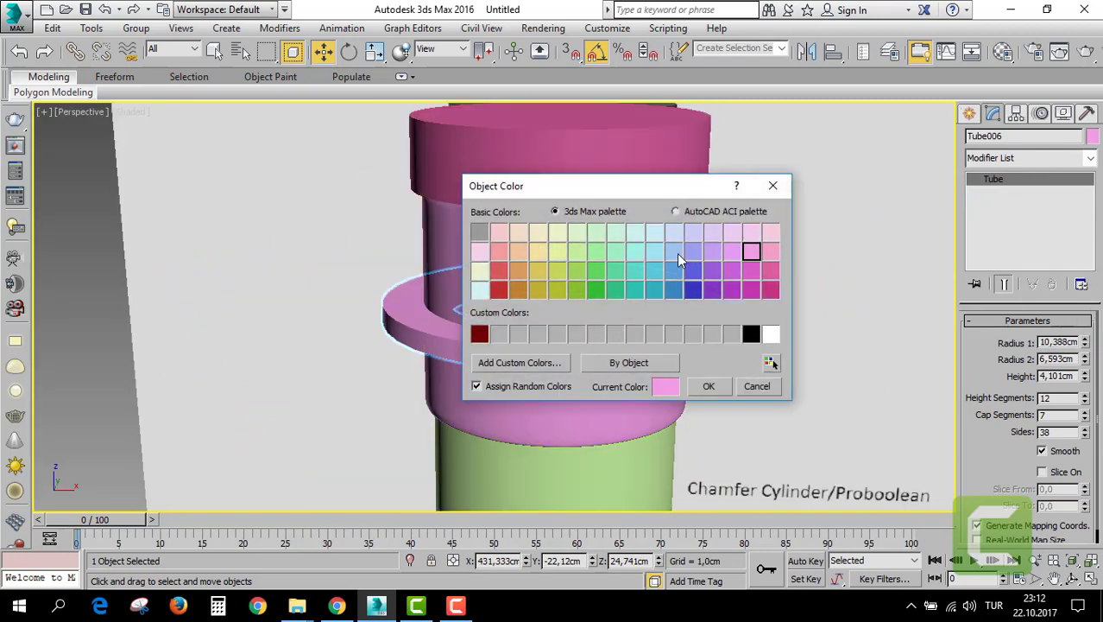
left_click(704, 388)
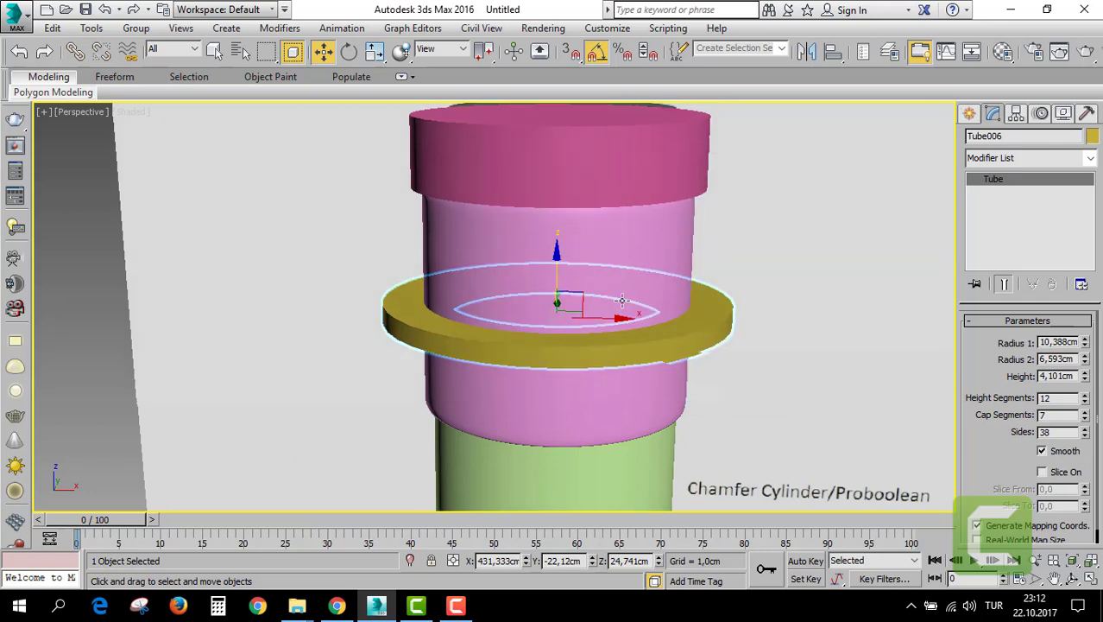
Move the yellow ring up to the column top and check it in perspective.
key("alt+w")
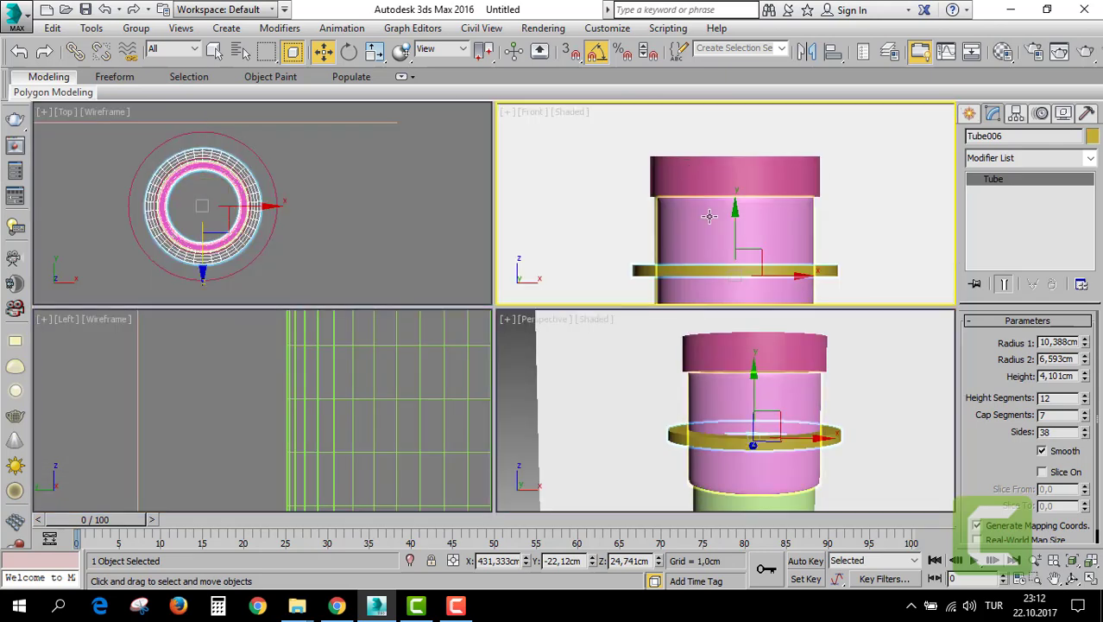
left_click_drag(733, 219, 737, 125)
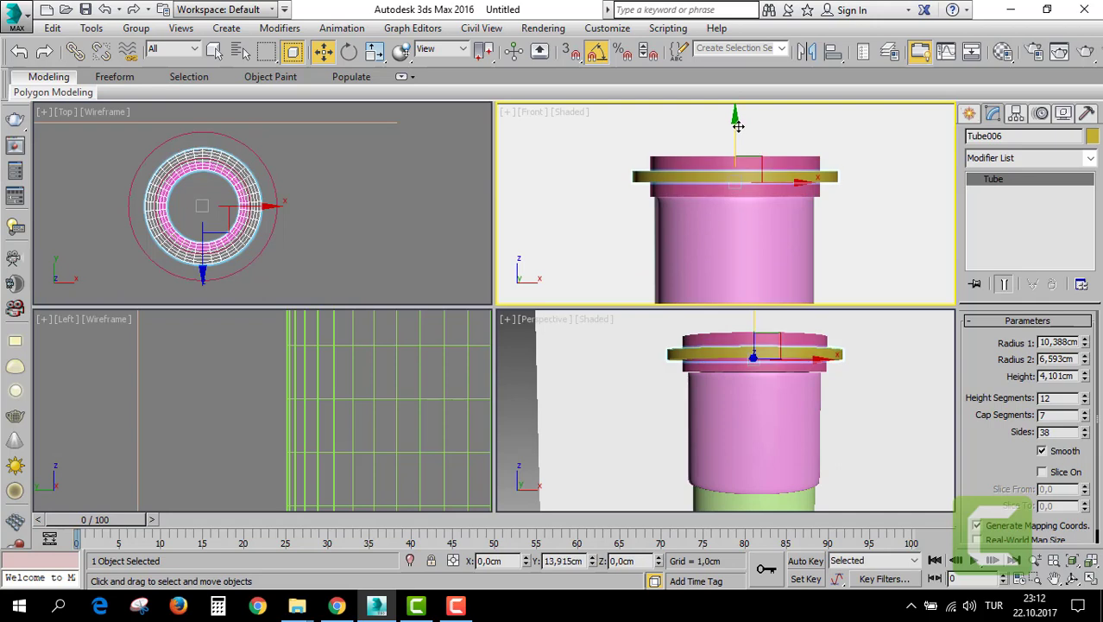
left_click(775, 350)
key("alt+w")
middle_click_drag(619, 222, 563, 274, "alt")
scroll(476, 287, "up", 4)
scroll(473, 286, "down", 2)
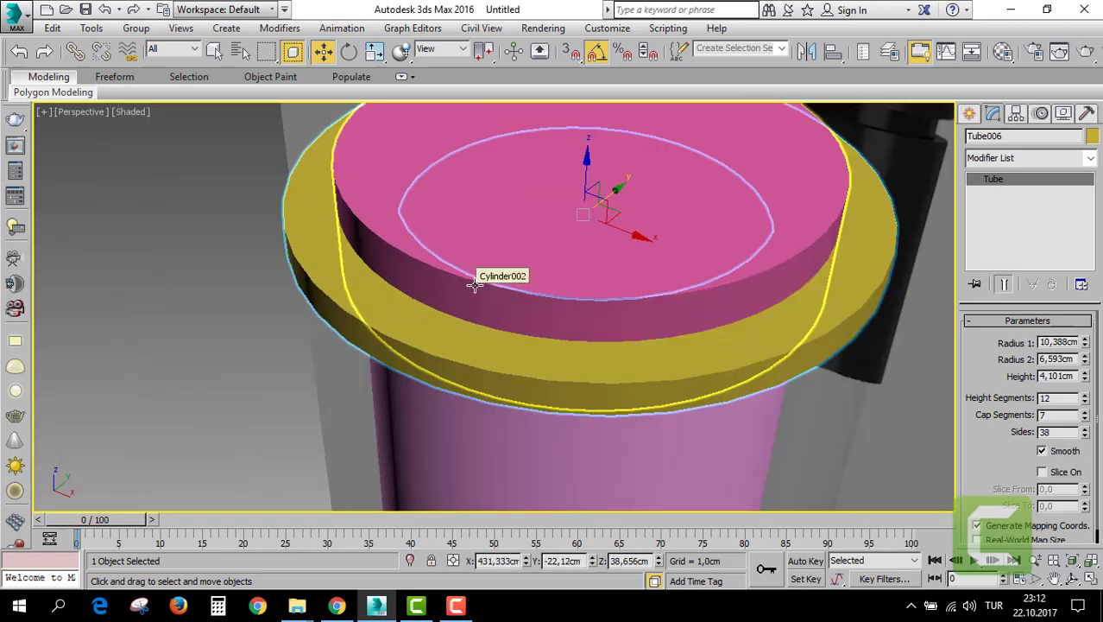
middle_click_drag(480, 277, 495, 261, "alt")
In the top view, set the yellow ring's radii to 10,804cm and 7,78cm.
key("alt+w")
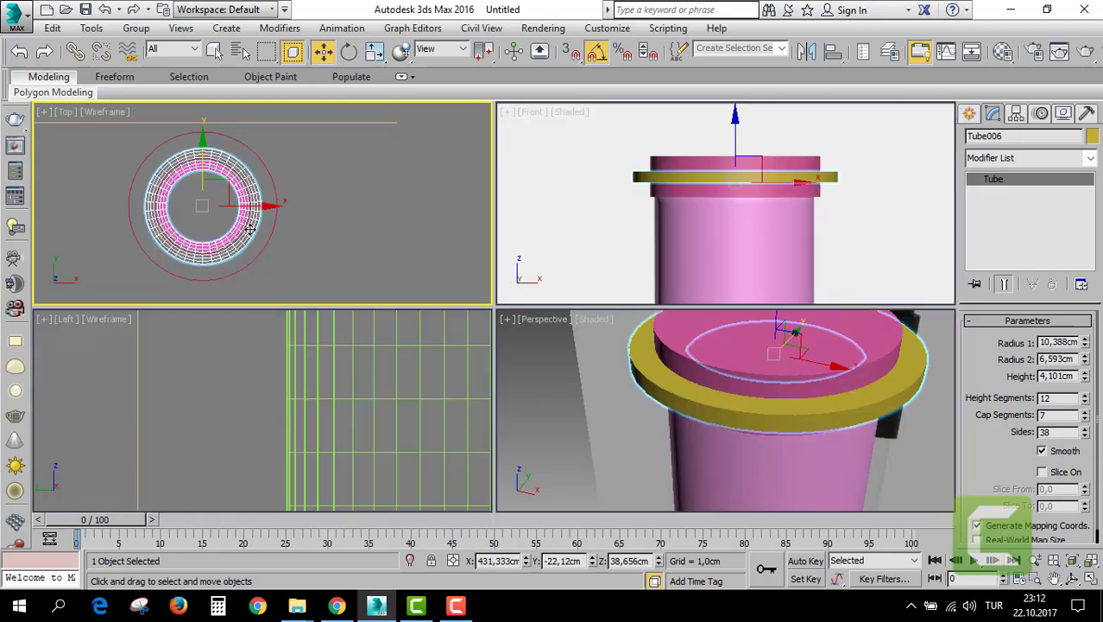
right_click(259, 234)
key("alt+w")
scroll(457, 263, "up", 3)
scroll(458, 263, "up", 2)
scroll(441, 257, "down", 2)
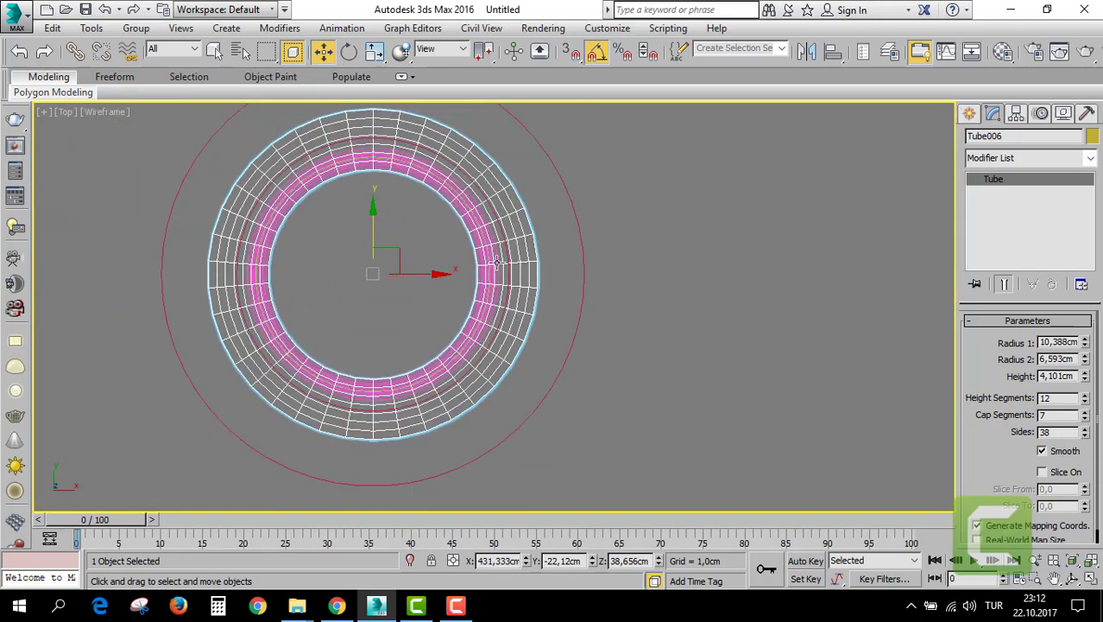
left_click_drag(1085, 343, 1086, 341)
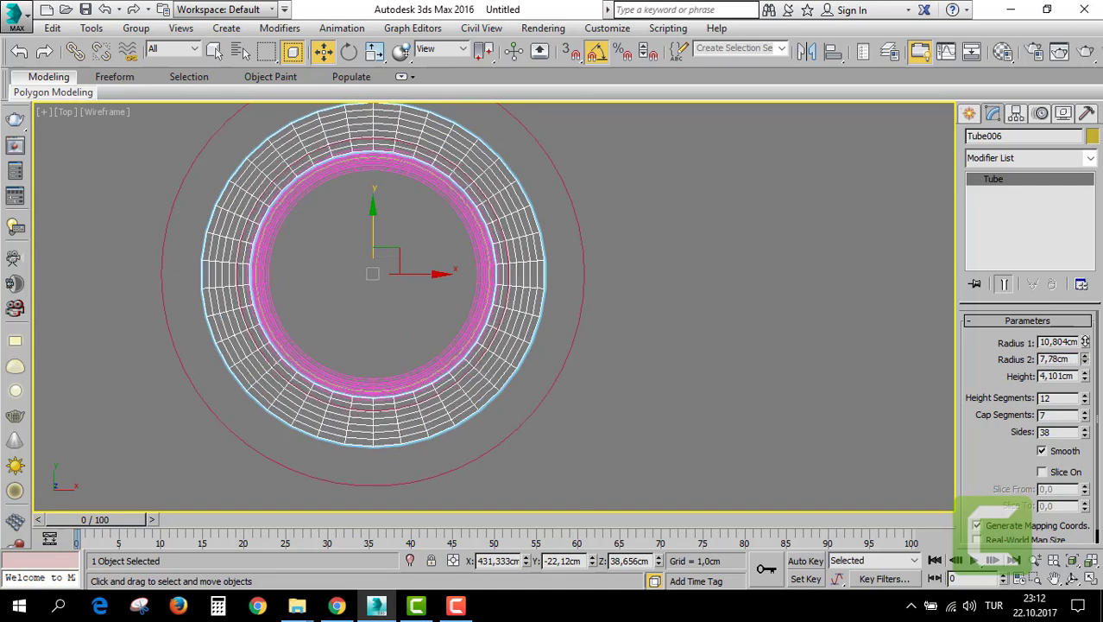
key("alt+w")
left_click(814, 328)
key("alt+w")
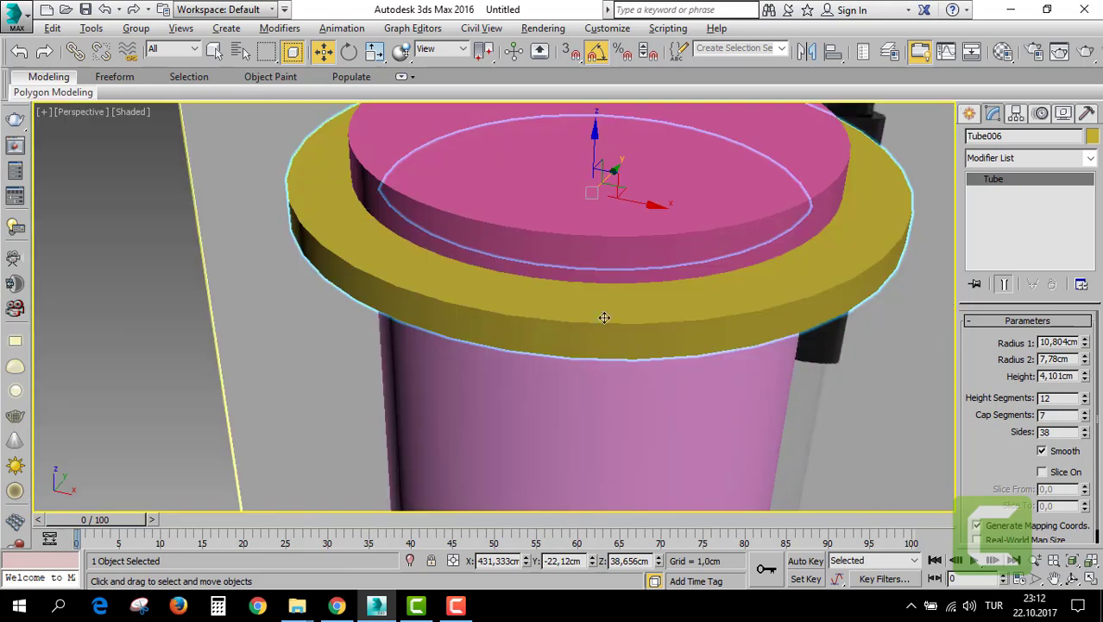
scroll(540, 330, "down", 2)
Subtract the yellow ring from Cylinder002 with a ProBoolean, grooving the top collar.
left_click(560, 248)
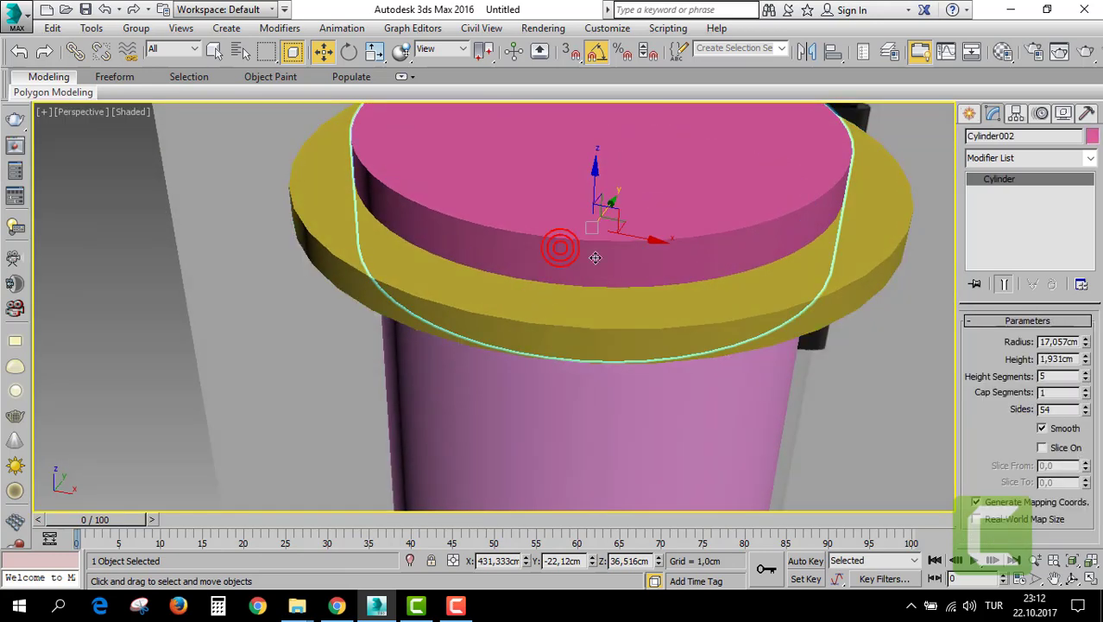
left_click(971, 114)
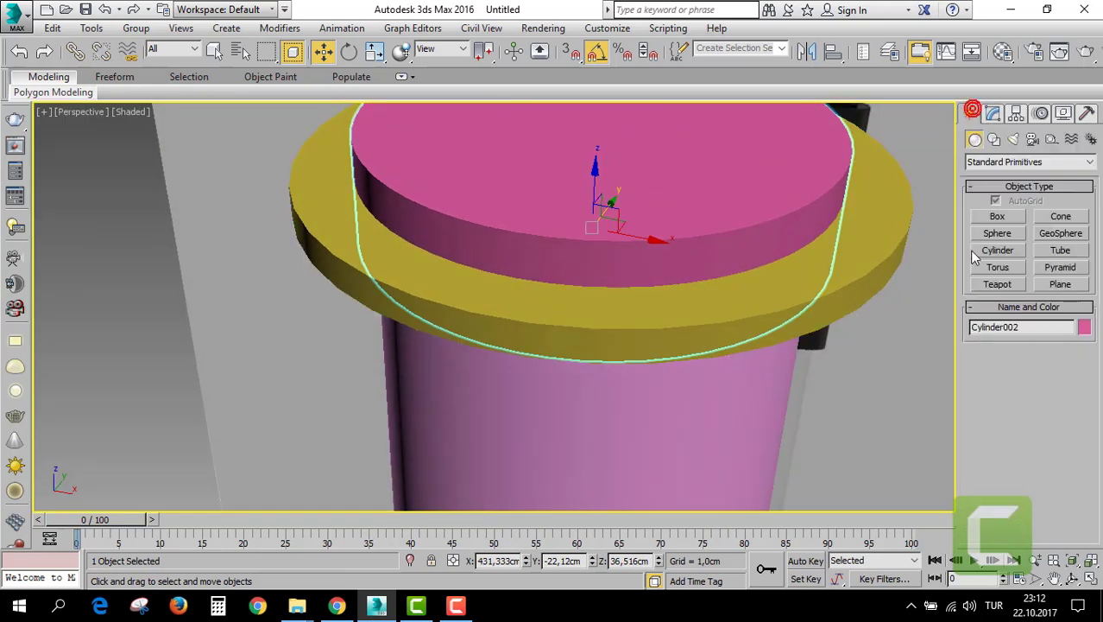
left_click(979, 161)
left_click(987, 197)
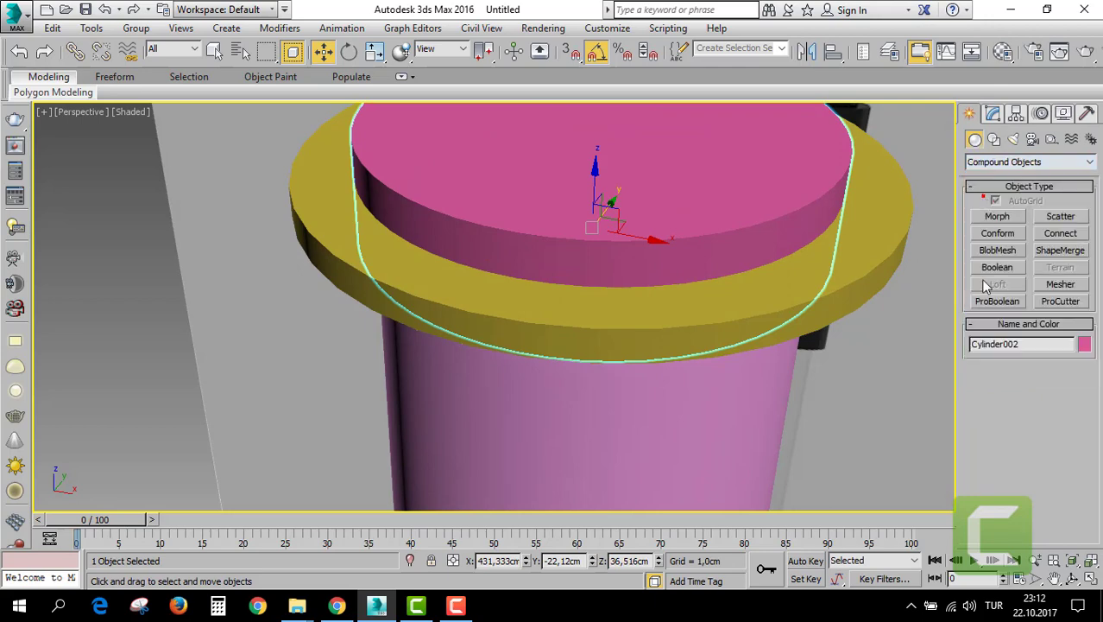
left_click(997, 302)
left_click(1028, 387)
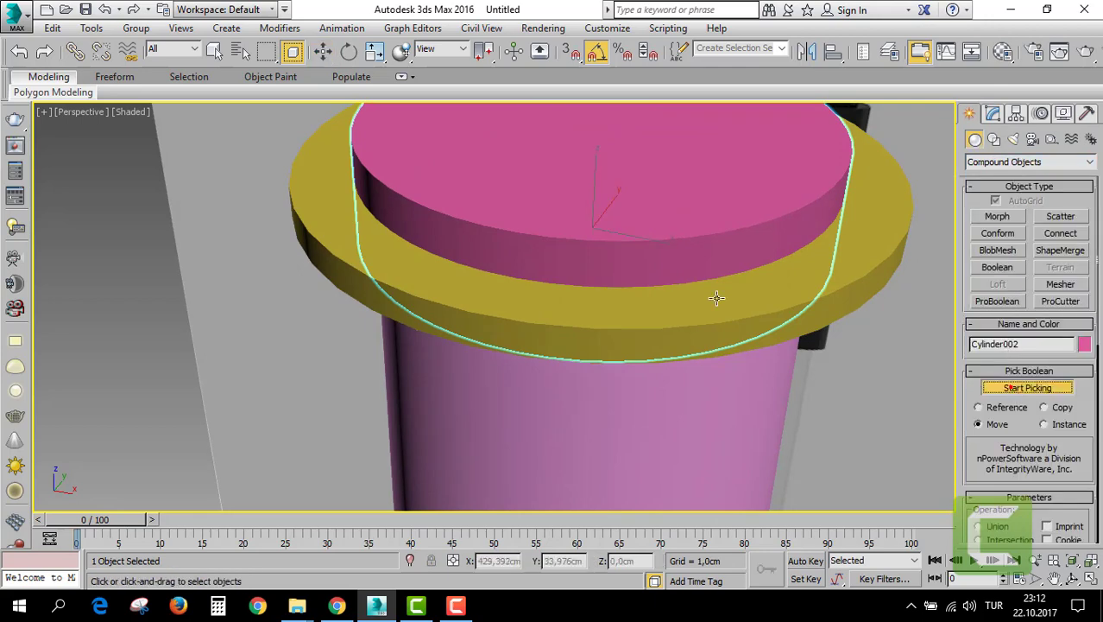
left_click(651, 314)
key("w")
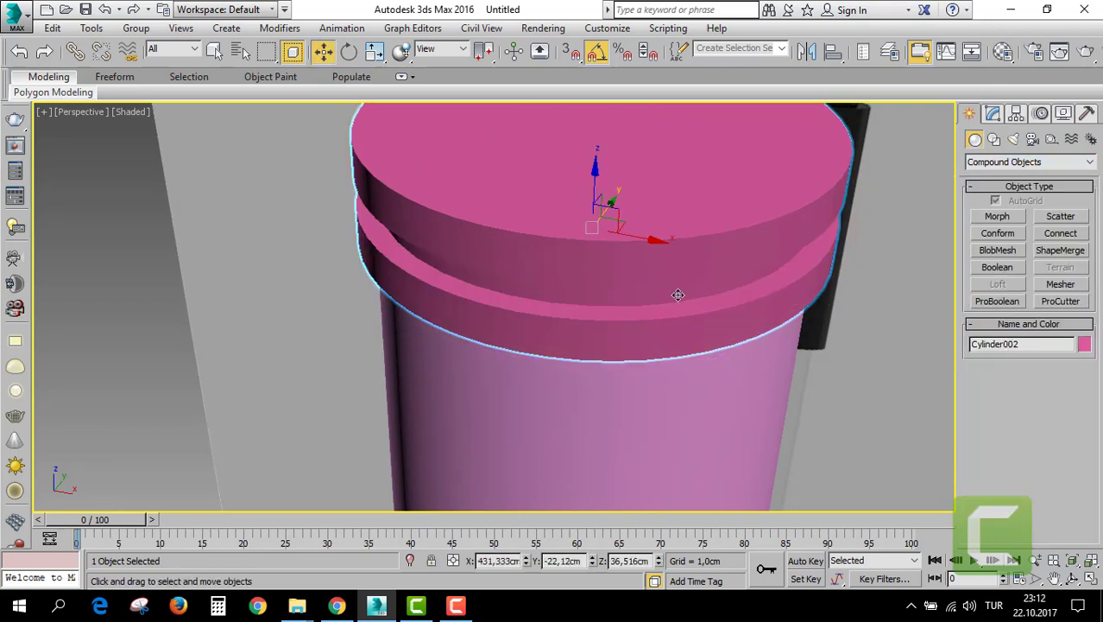
scroll(718, 345, "down", 5)
mouse_move(718, 344)
middle_mouse_down("alt")
mouse_move(685, 271)
mouse_move(661, 278)
mouse_move(844, 328)
mouse_move(845, 315)
mouse_move(685, 290)
middle_mouse_up("alt")
key("shift+z")
right_click(686, 280)
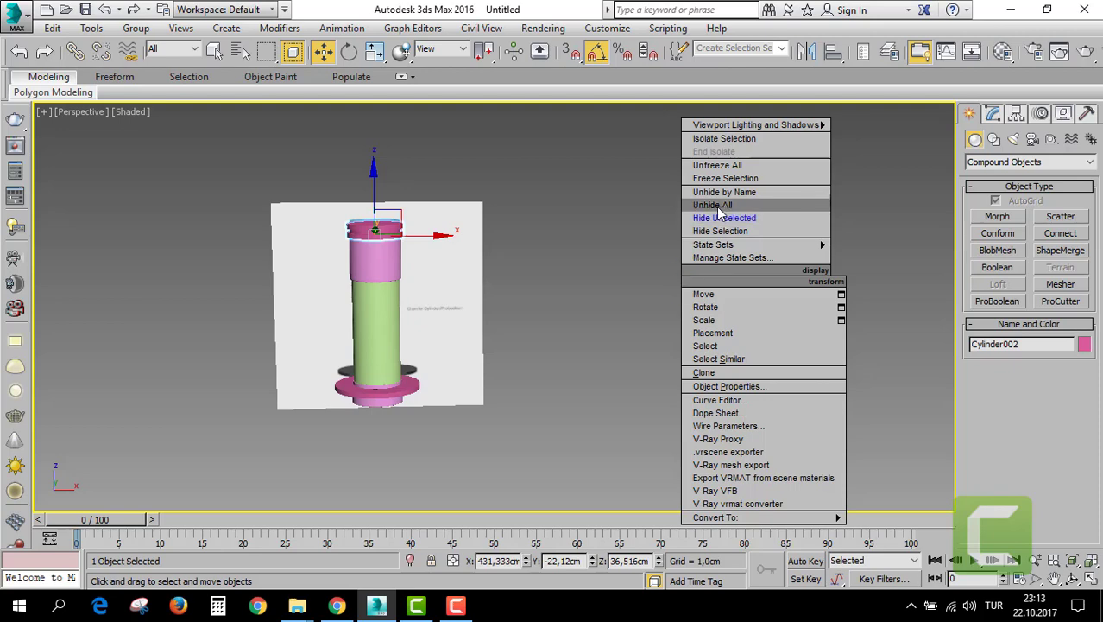
Select all six column parts and set their object colour to grey.
left_click(489, 300)
key("alt+w")
left_click(291, 211)
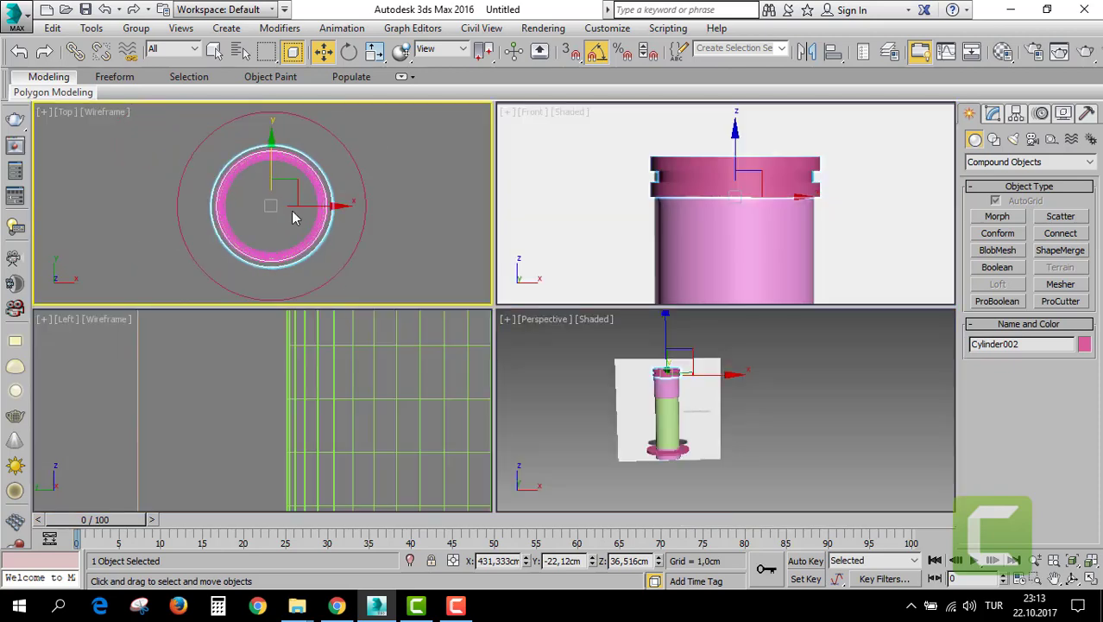
key("ctrl+a")
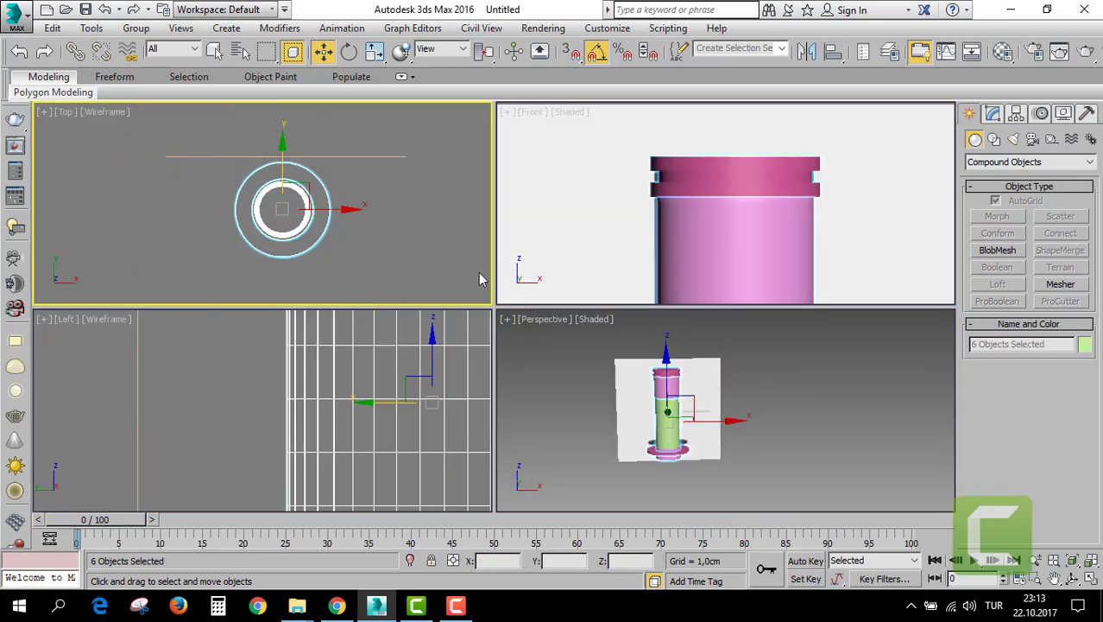
left_click(993, 115)
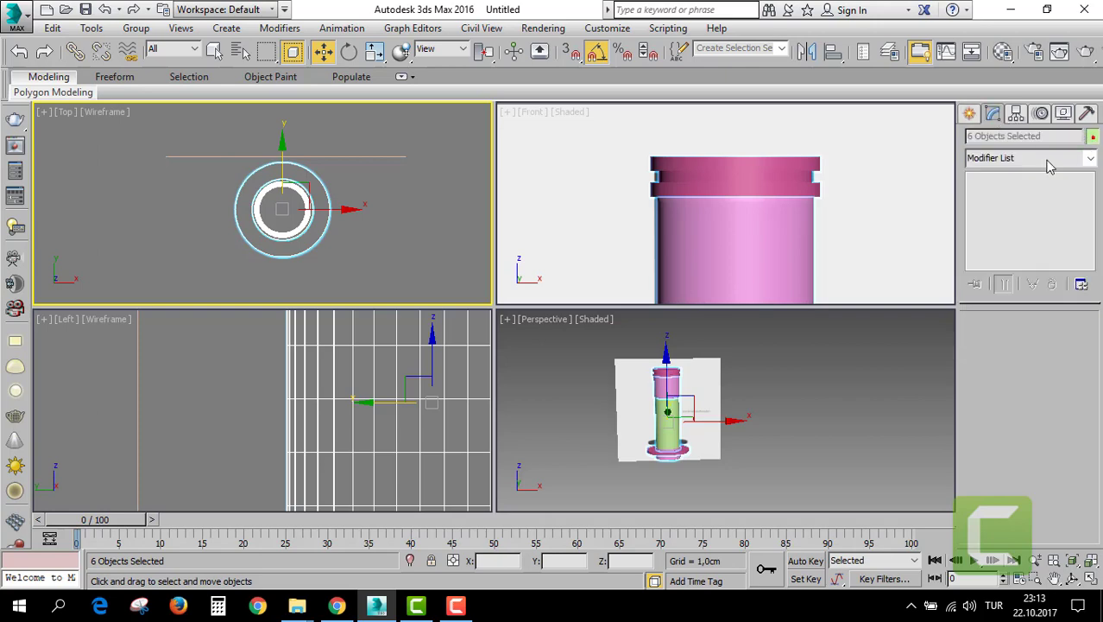
left_click(1093, 136)
left_click(710, 386)
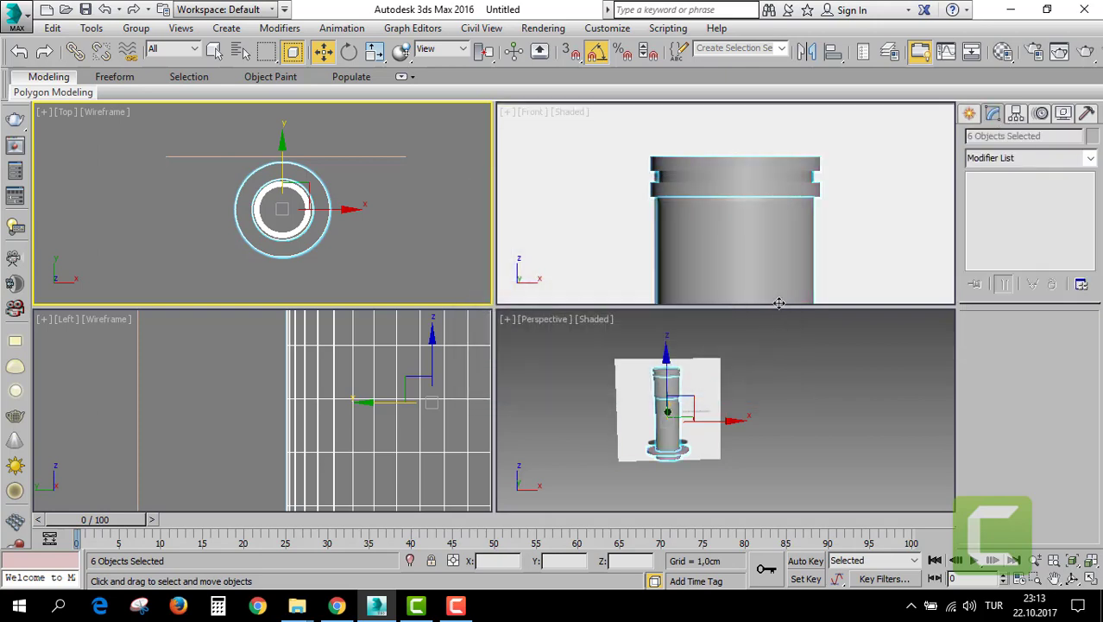
left_click(645, 398)
Unhide all hidden objects in the enlarged perspective view.
scroll(655, 411, "up", 3)
key("alt+w")
mouse_move(655, 411)
middle_mouse_down()
mouse_move(683, 346)
mouse_move(751, 327)
middle_mouse_up()
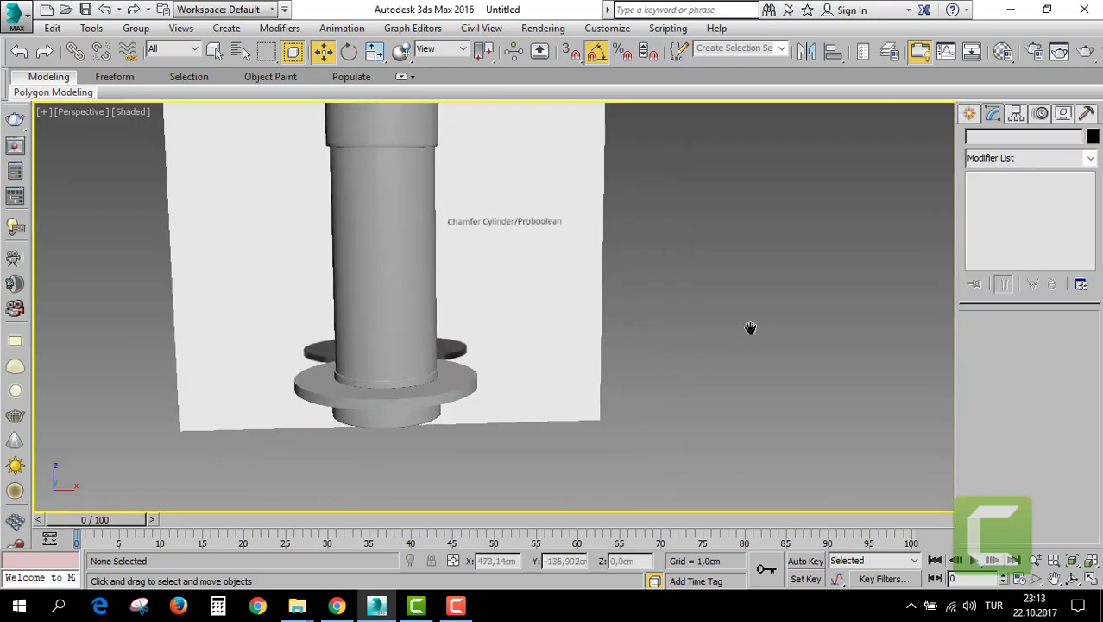
scroll(529, 315, "down", 3)
right_click(546, 273)
left_click(575, 201)
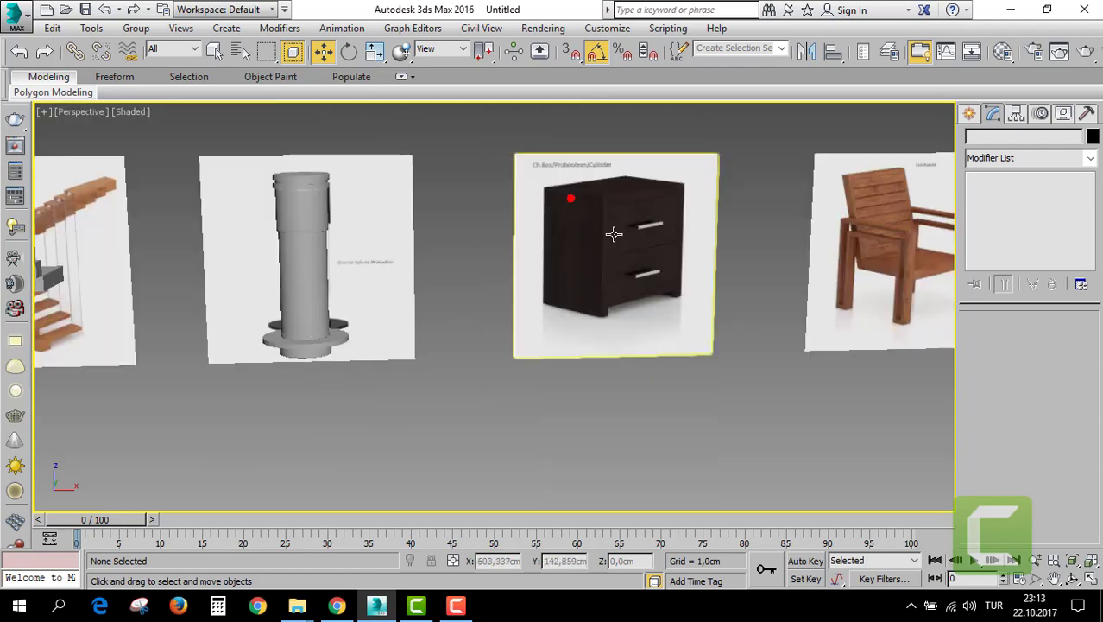
Select the nightstand reference picture and zoom the view onto it.
left_click(640, 221)
key("z")
scroll(440, 246, "down", 2)
scroll(440, 246, "up", 2)
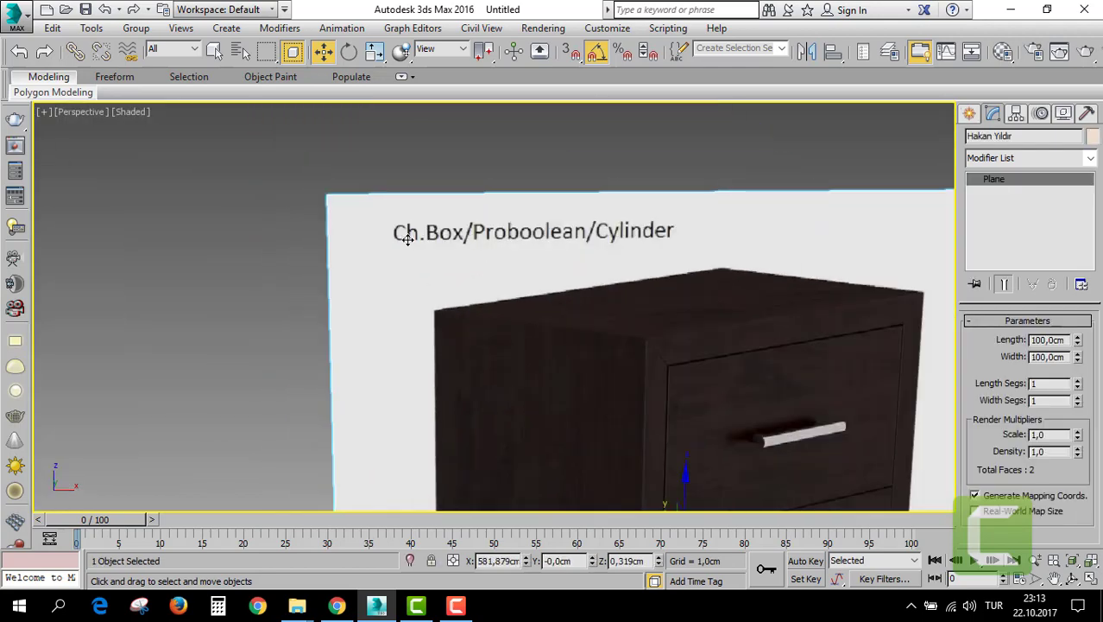
scroll(622, 229, "down", 3)
middle_click_drag(622, 229, 540, 152)
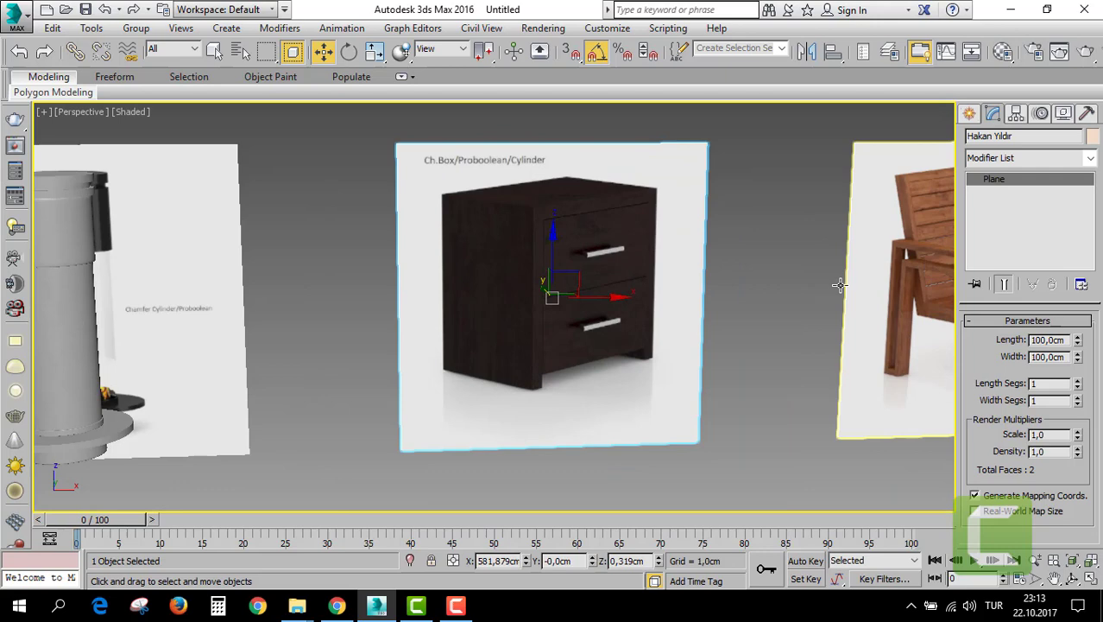
left_click(969, 114)
Draw an inverted-U line tracing the nightstand's outline with four corner points.
left_click(995, 140)
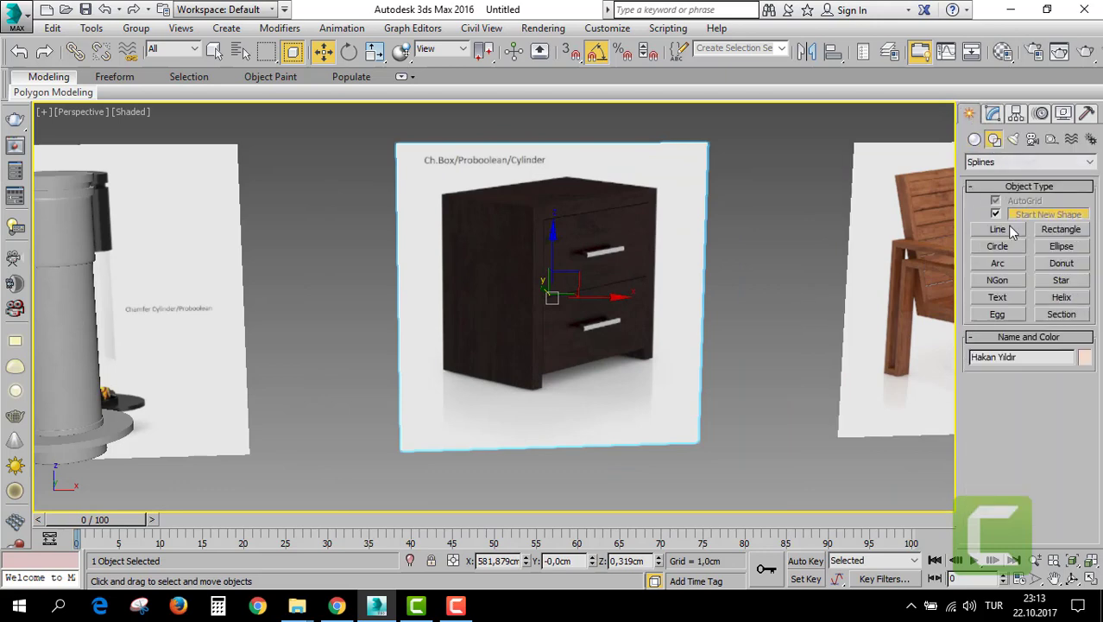
left_click(1000, 229)
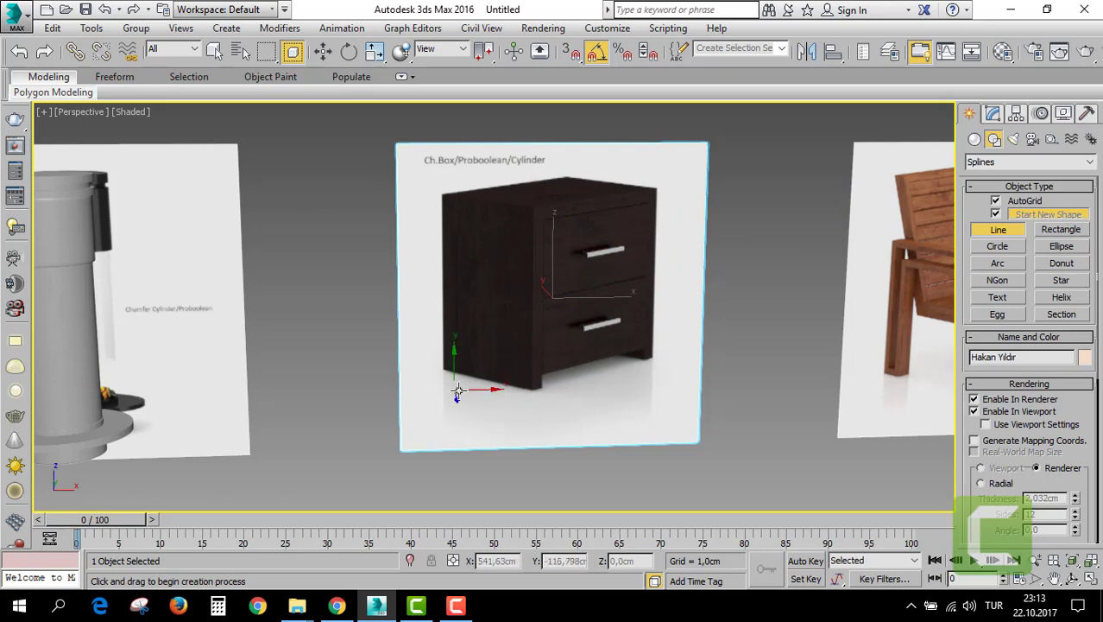
left_click(503, 386)
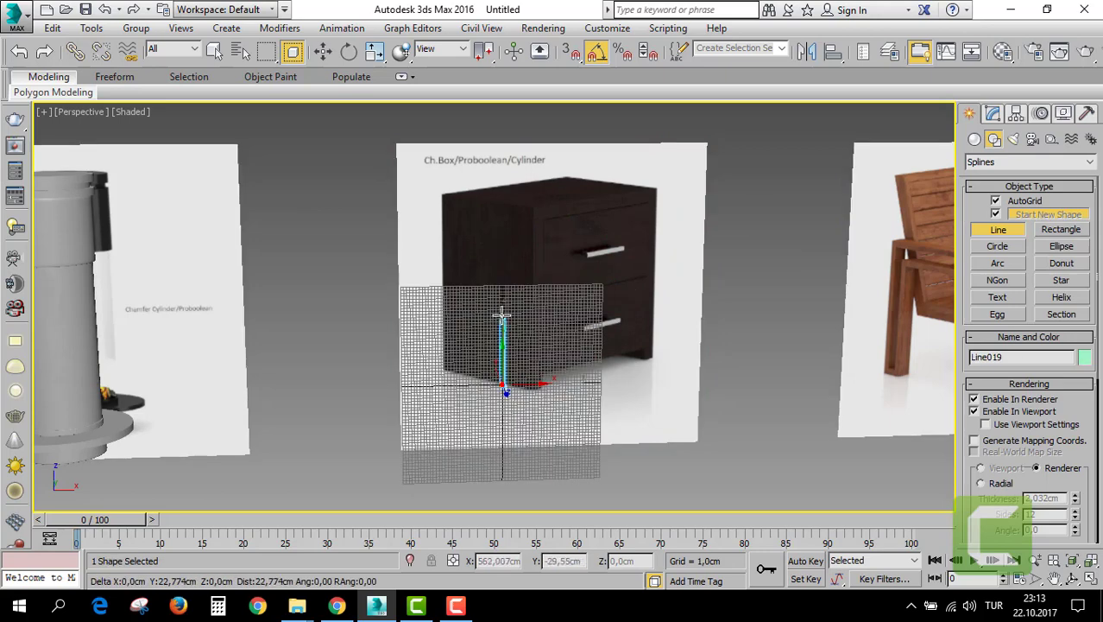
left_click(503, 209)
left_click(670, 210)
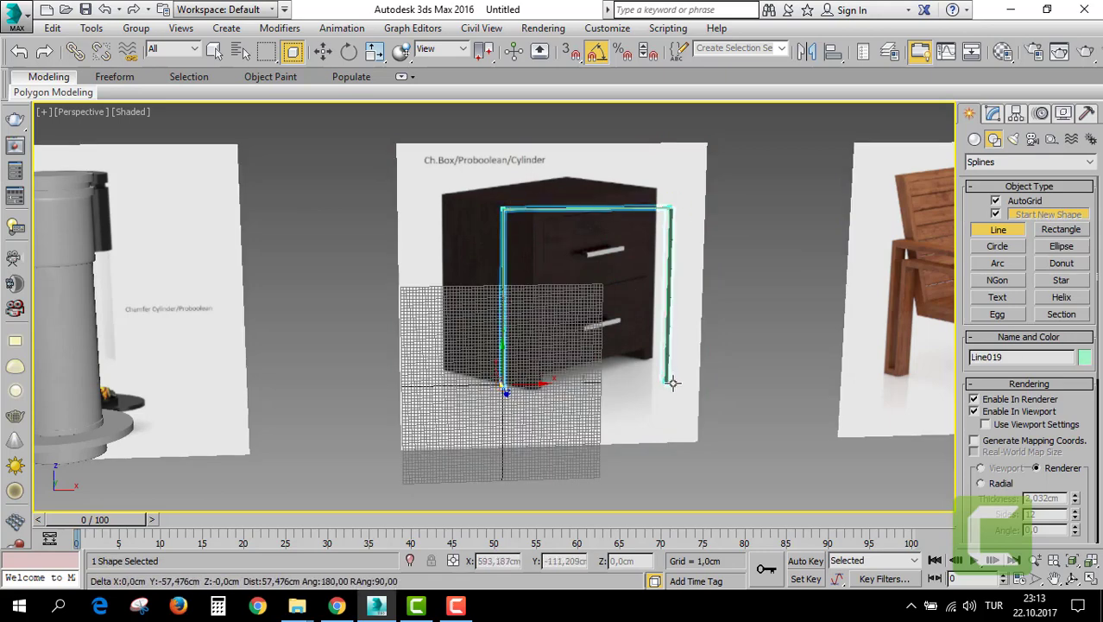
left_click(674, 390)
right_click(675, 390)
Move the U frame forward off the reference picture.
key("w")
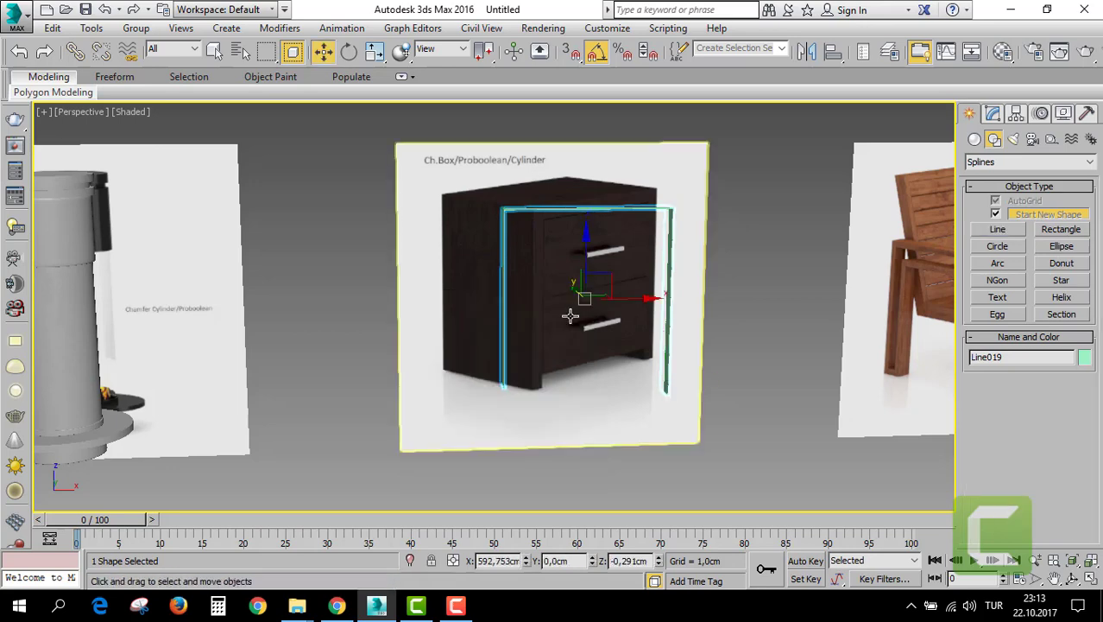
middle_click_drag(571, 316, 583, 309, "alt")
left_click_drag(565, 277, 555, 344)
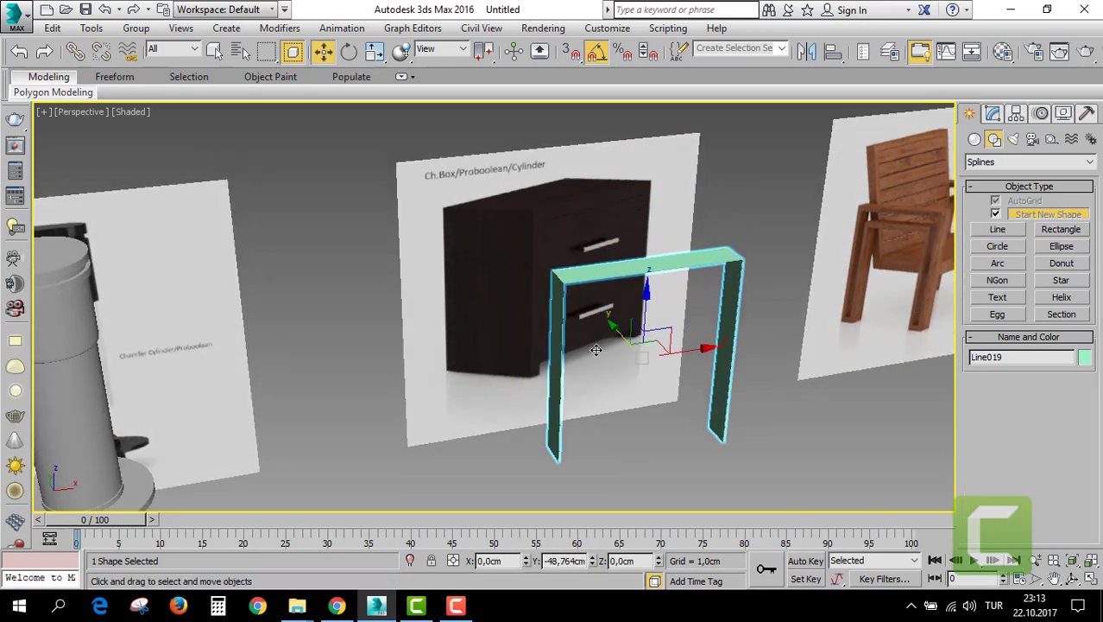
middle_click_drag(604, 346, 783, 344, "alt")
Render the line as a rectangular profile, 47.72 cm by 2.865 cm.
left_click(991, 115)
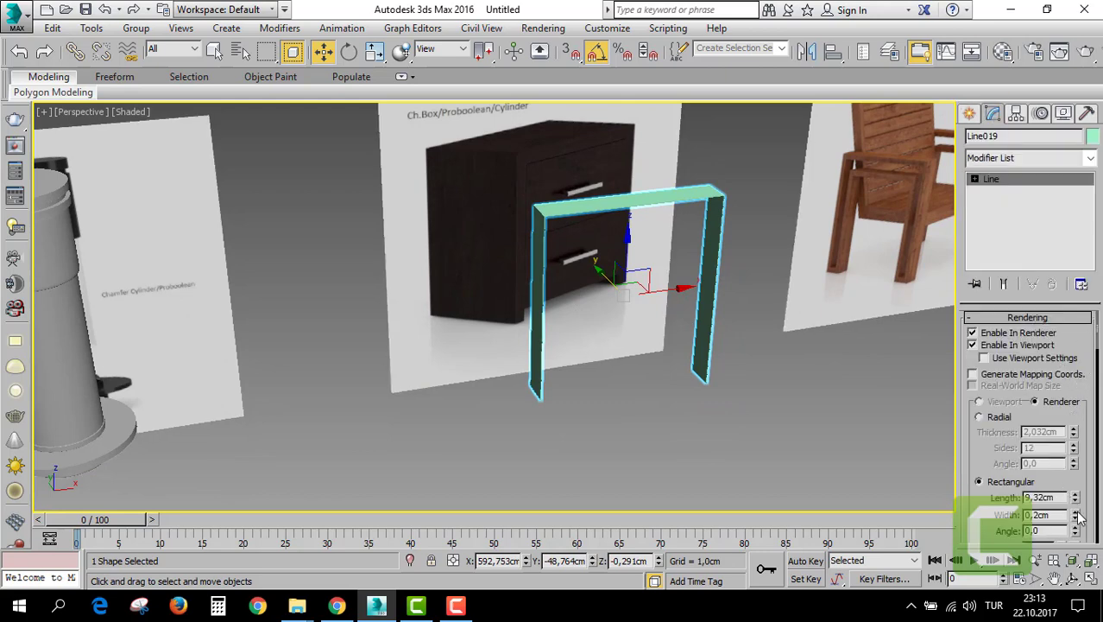
left_click_drag(1078, 516, 1079, 492)
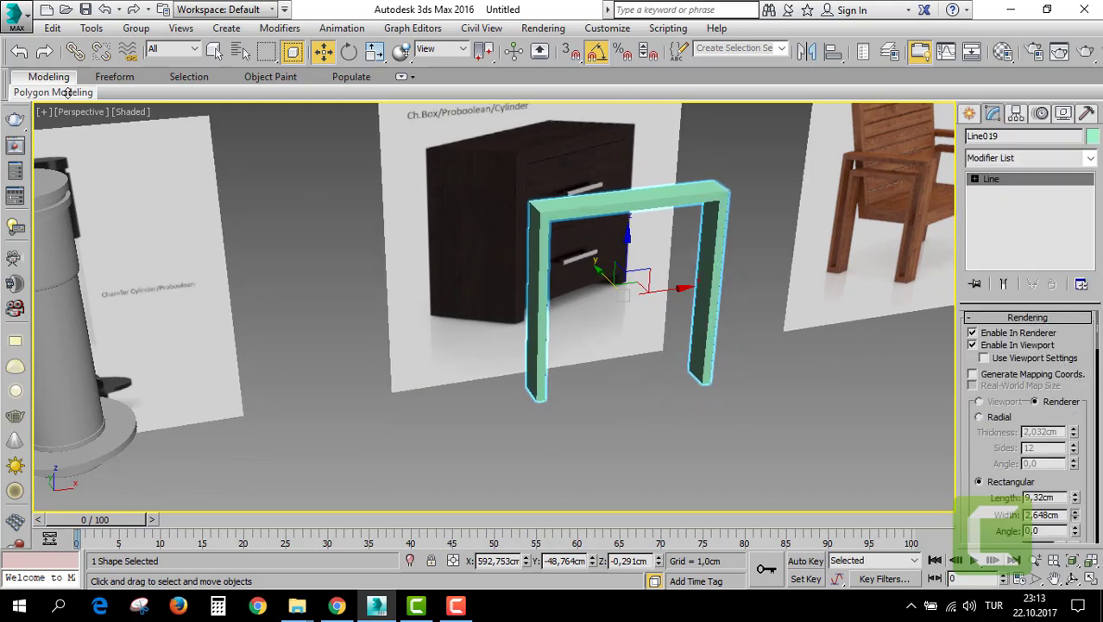
left_click_drag(67, 93, 132, 355)
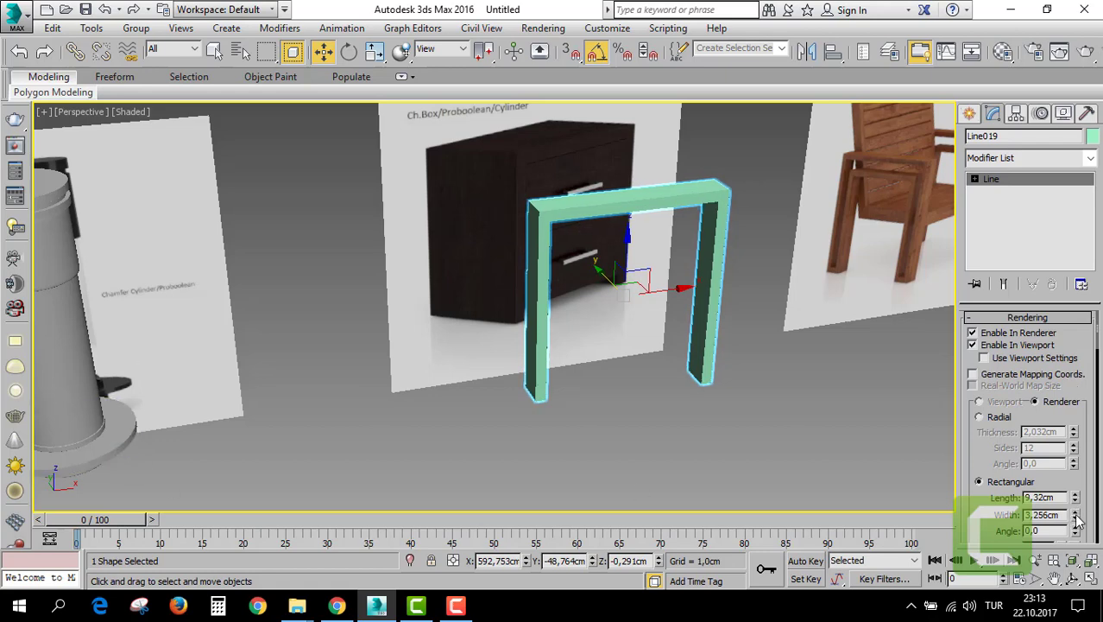
left_click_drag(1077, 518, 1077, 483)
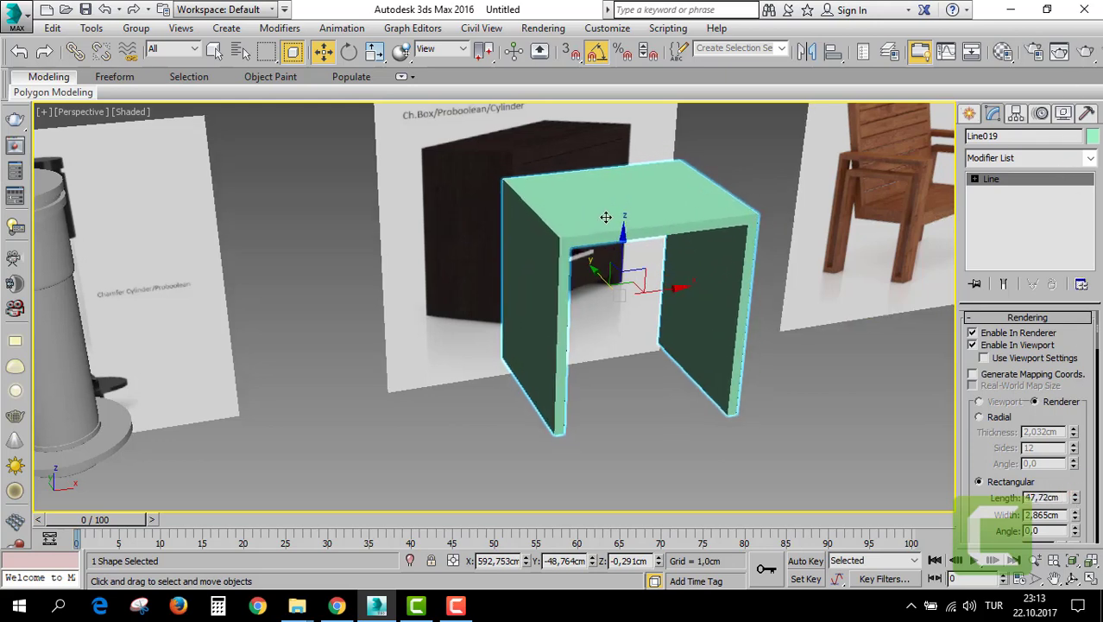
key("alt+w")
right_click(759, 232)
key("alt+w")
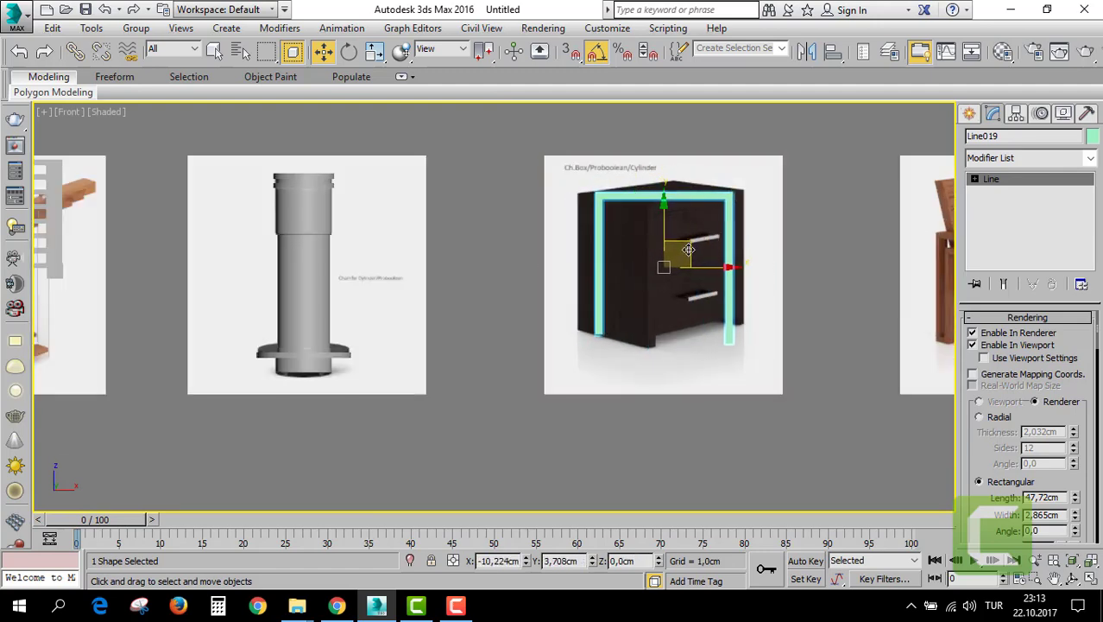
Align the U frame over the nightstand picture in the front view.
left_click_drag(712, 259, 682, 248)
scroll(673, 256, "up", 4)
middle_click_drag(652, 263, 716, 311)
Start a ChamferBox from the Extended Primitives geometry category.
left_click(969, 113)
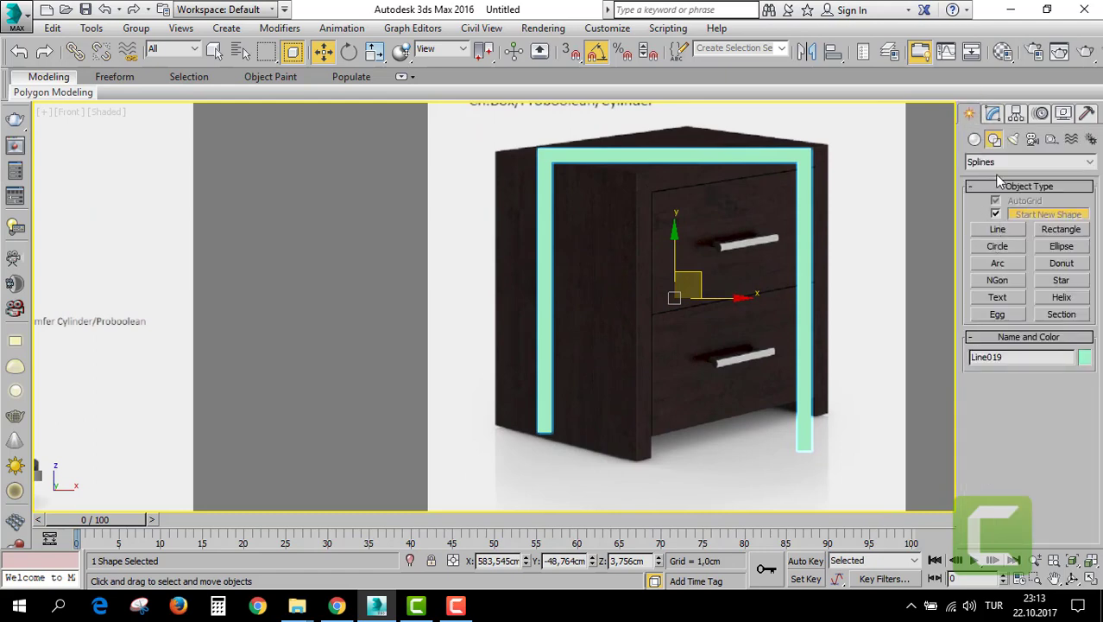
left_click(975, 139)
left_click(981, 162)
left_click(1004, 186)
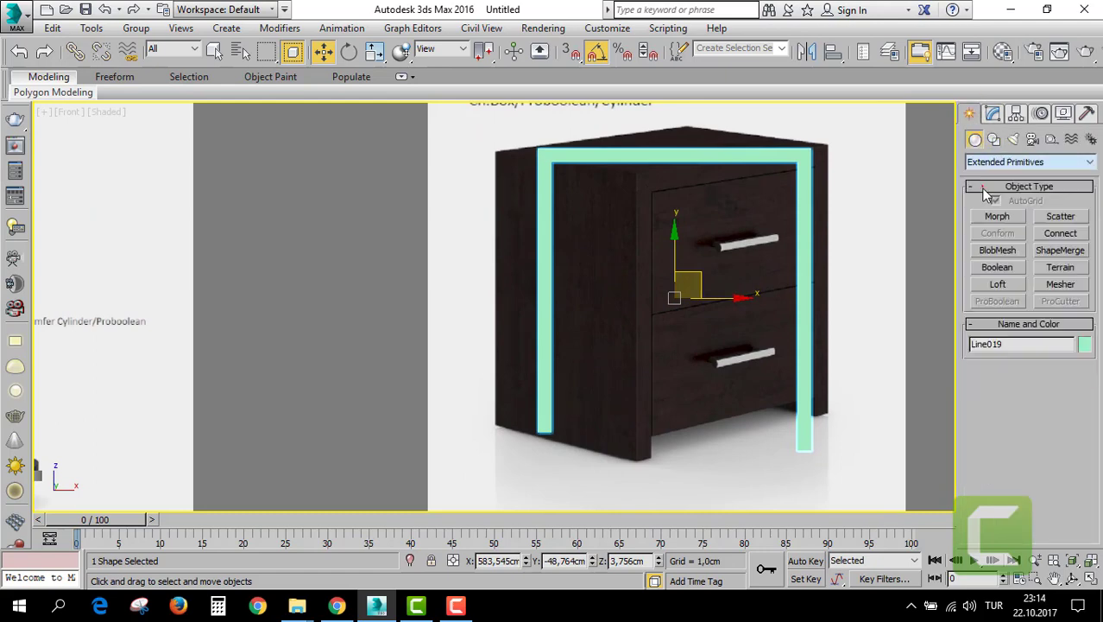
left_click(998, 233)
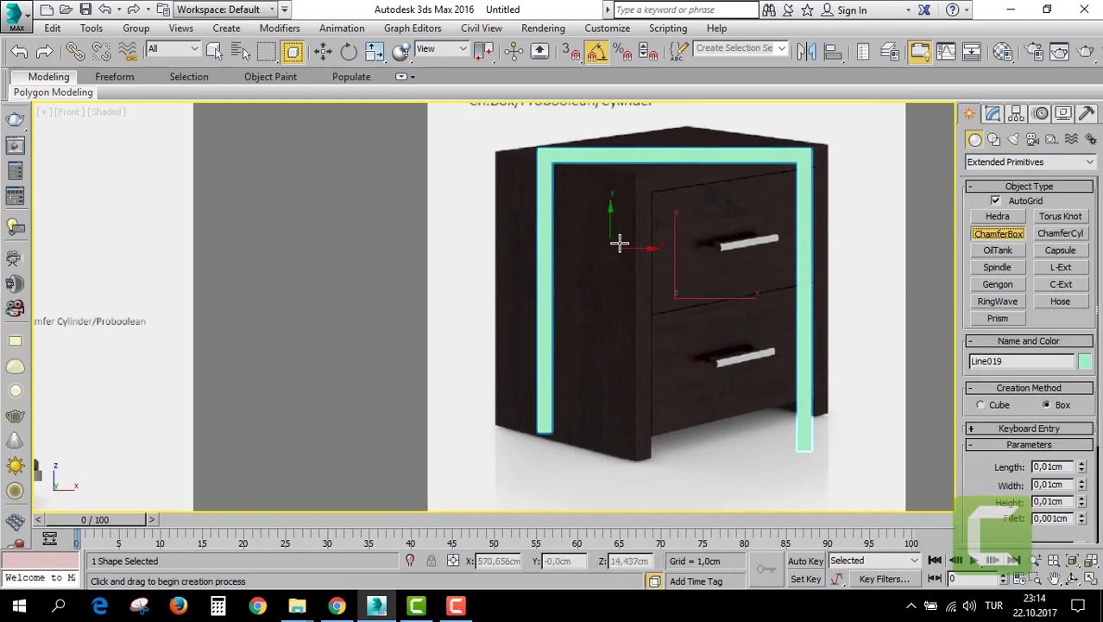
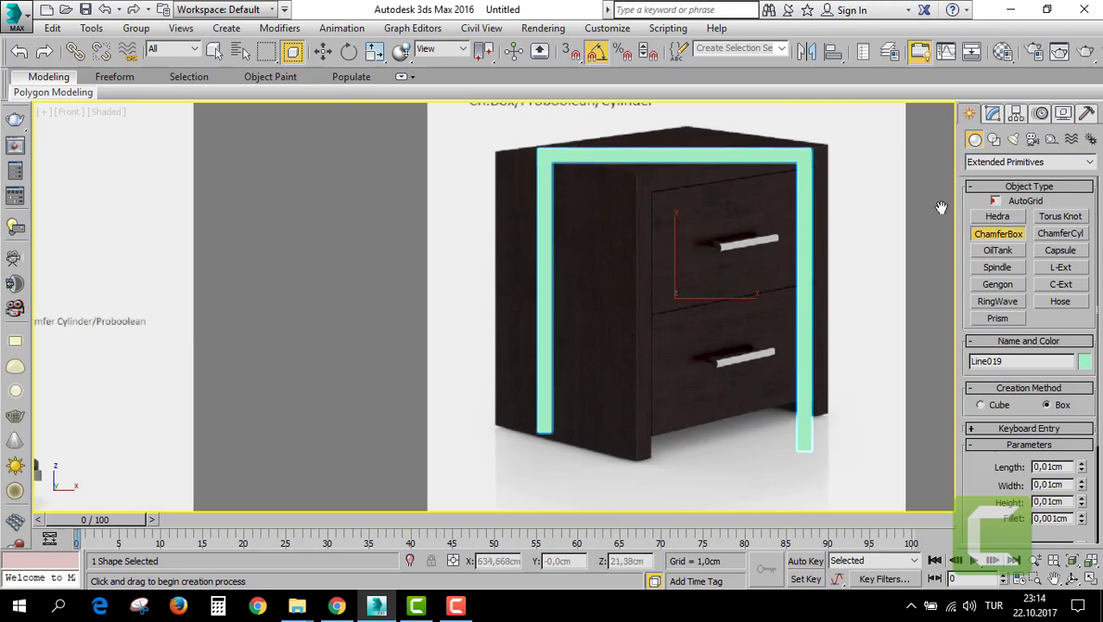
Turn AutoGrid off and draw a ChamferBox panel inside the top of the nightstand frame.
left_click(995, 201)
middle_click_drag(682, 281, 647, 323)
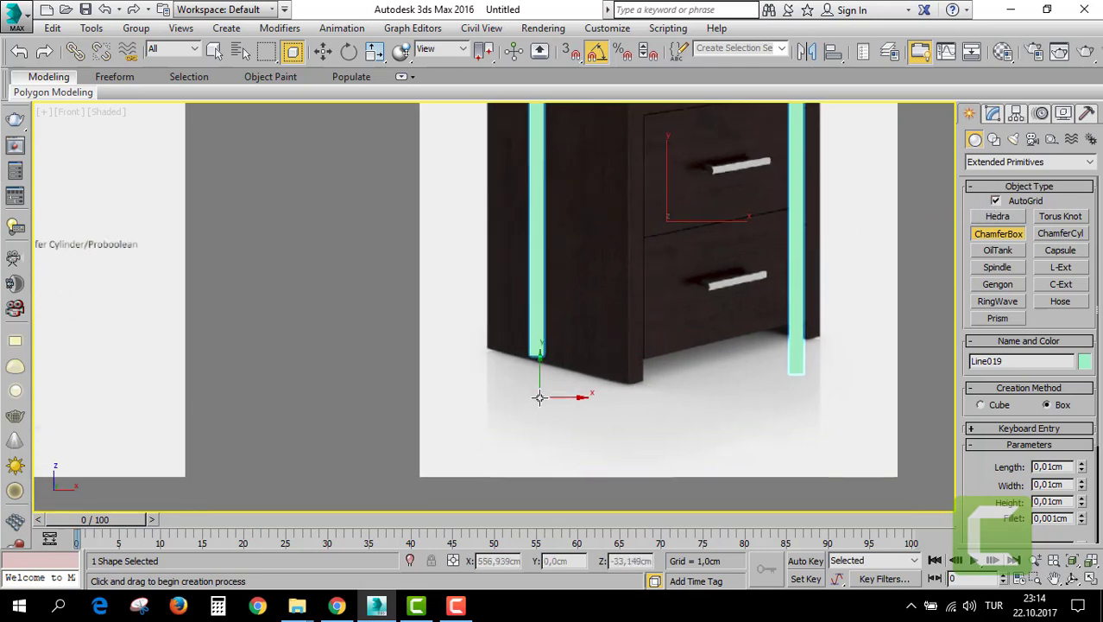
left_click_drag(539, 398, 787, 301)
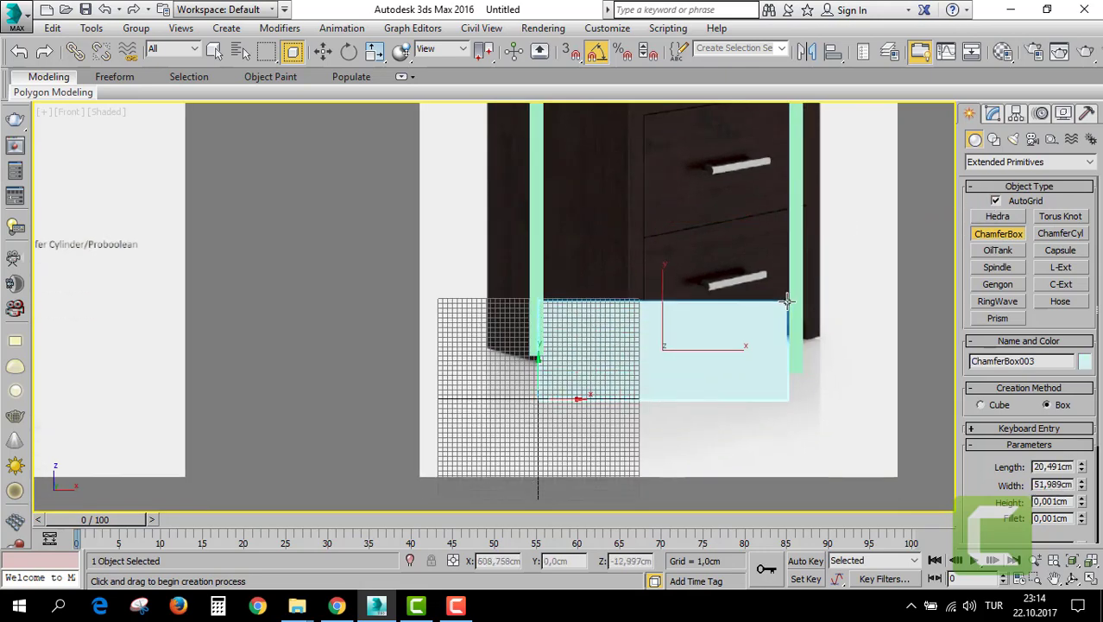
left_click(782, 245)
left_click(744, 323)
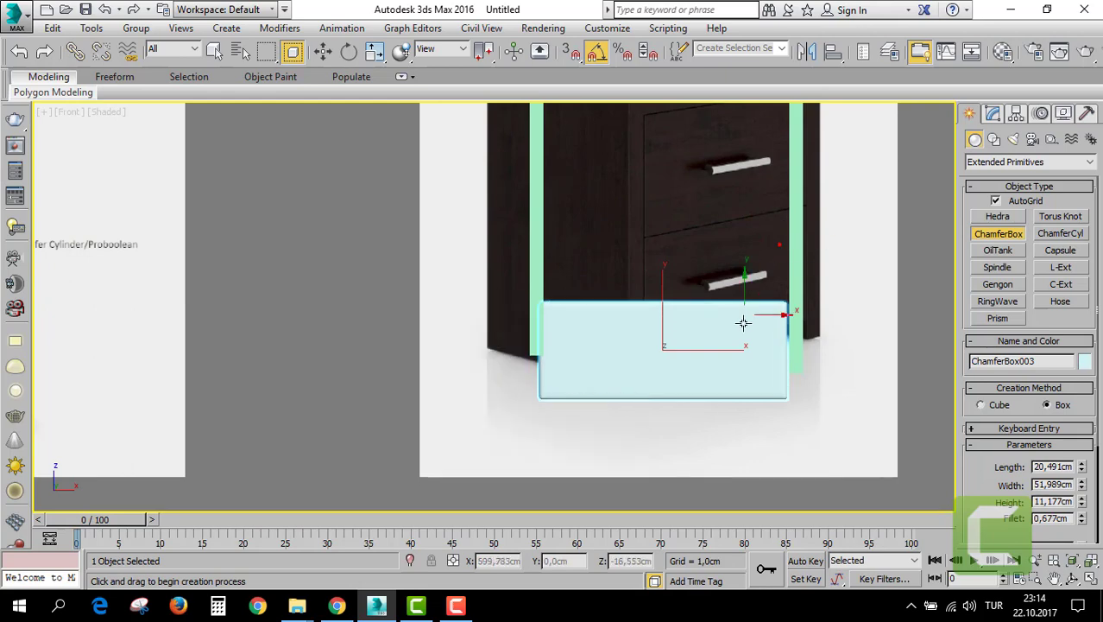
Move the new panel up into the frame and centre it between the sides.
key("w")
scroll(688, 365, "down", 2)
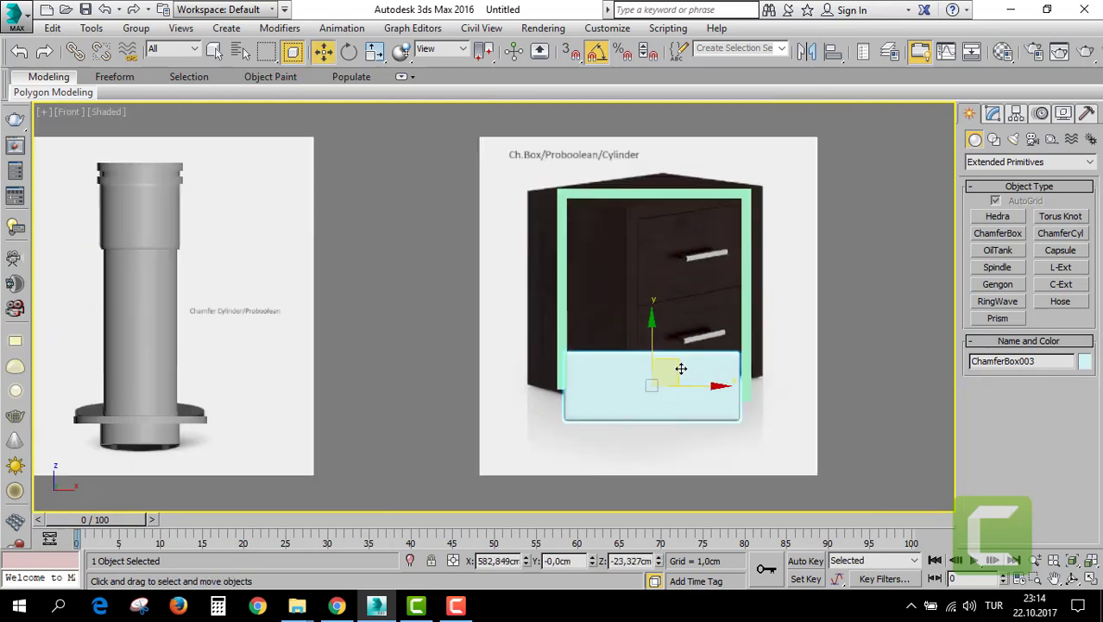
mouse_move(681, 369)
left_mouse_down()
mouse_move(643, 229)
mouse_move(646, 193)
left_mouse_up()
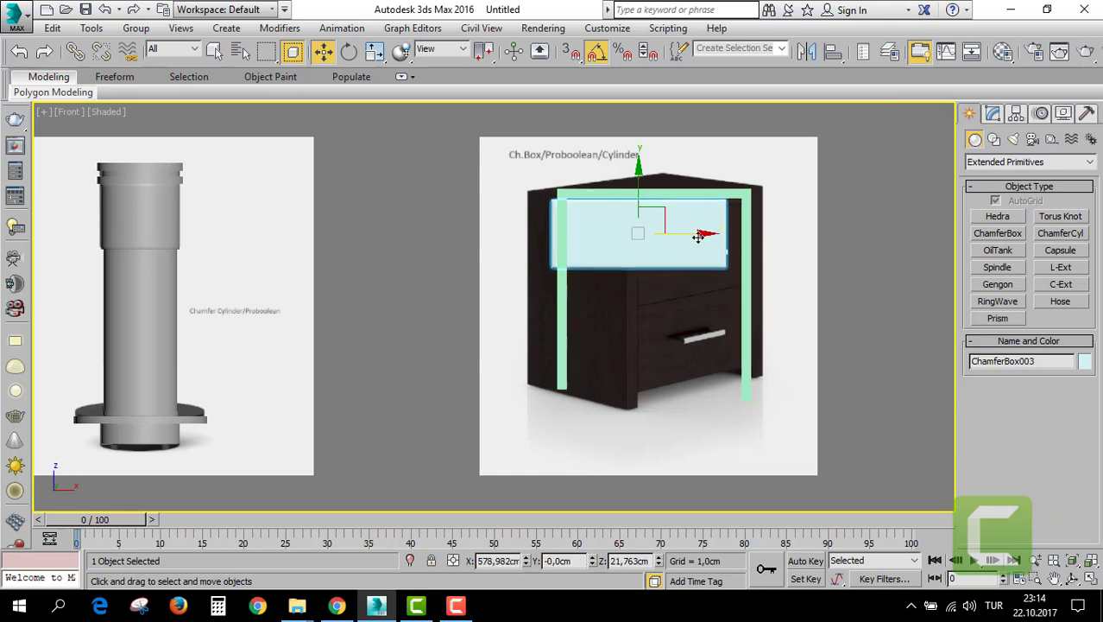
left_click_drag(699, 237, 716, 234)
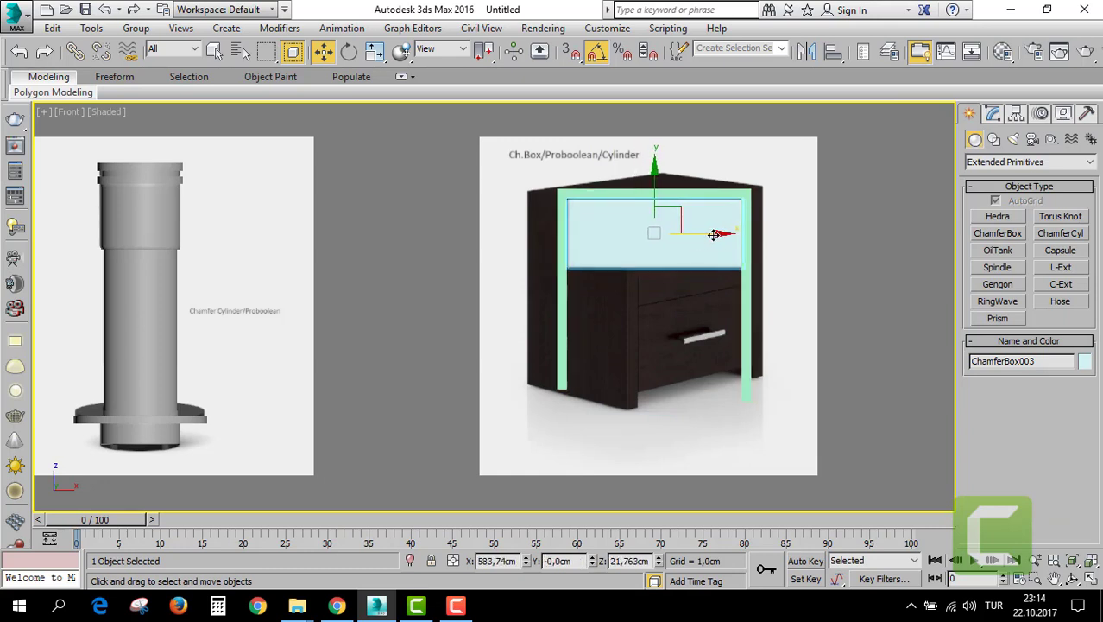
Move the frame and panel beside the reference photo and hide all unselected objects.
left_click(755, 281, "ctrl")
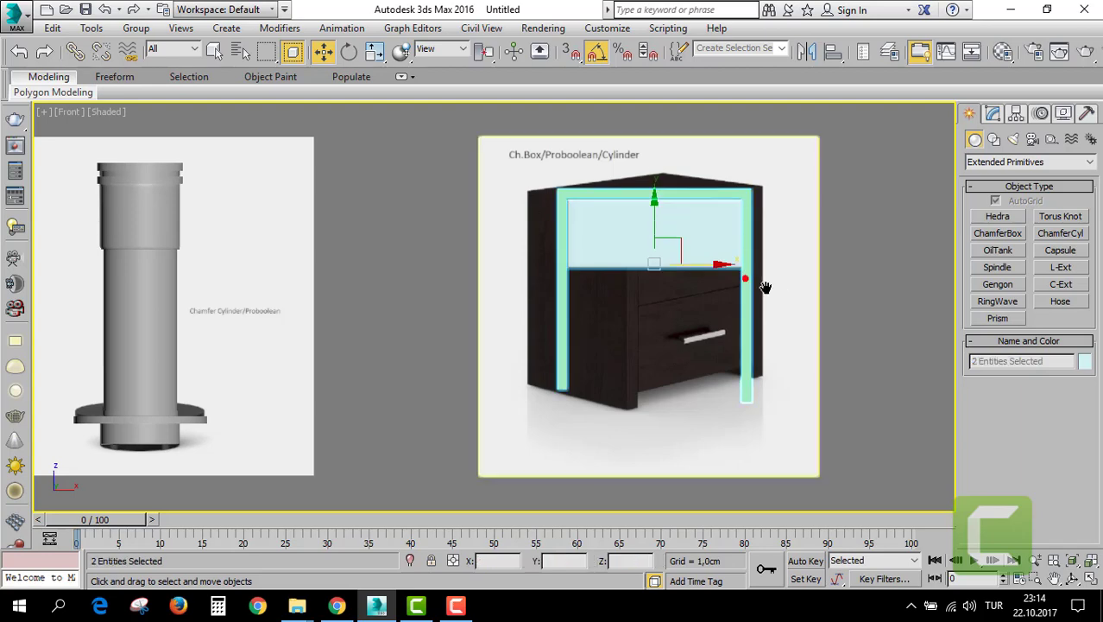
middle_click_drag(718, 265, 587, 247)
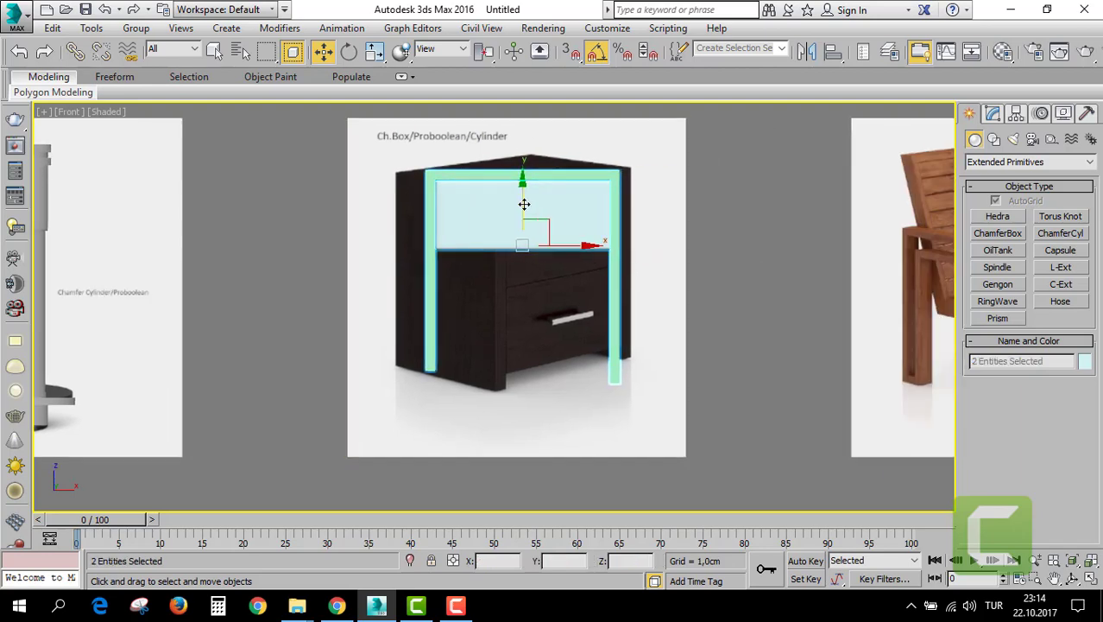
left_click_drag(578, 247, 754, 248)
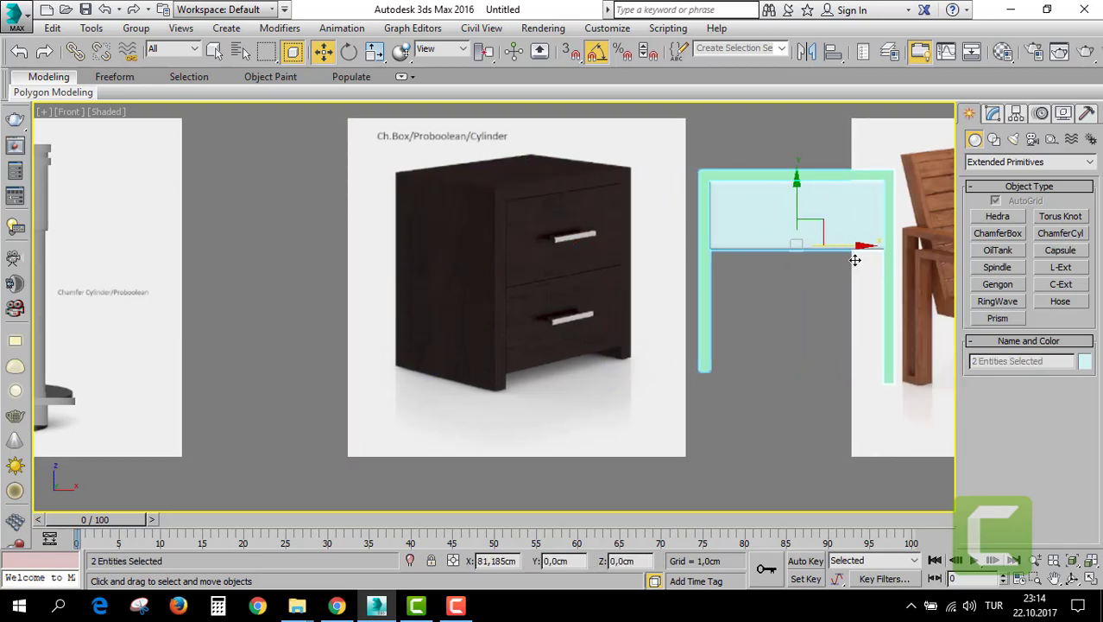
left_click(590, 237, "ctrl")
right_click(590, 237)
left_click(628, 173)
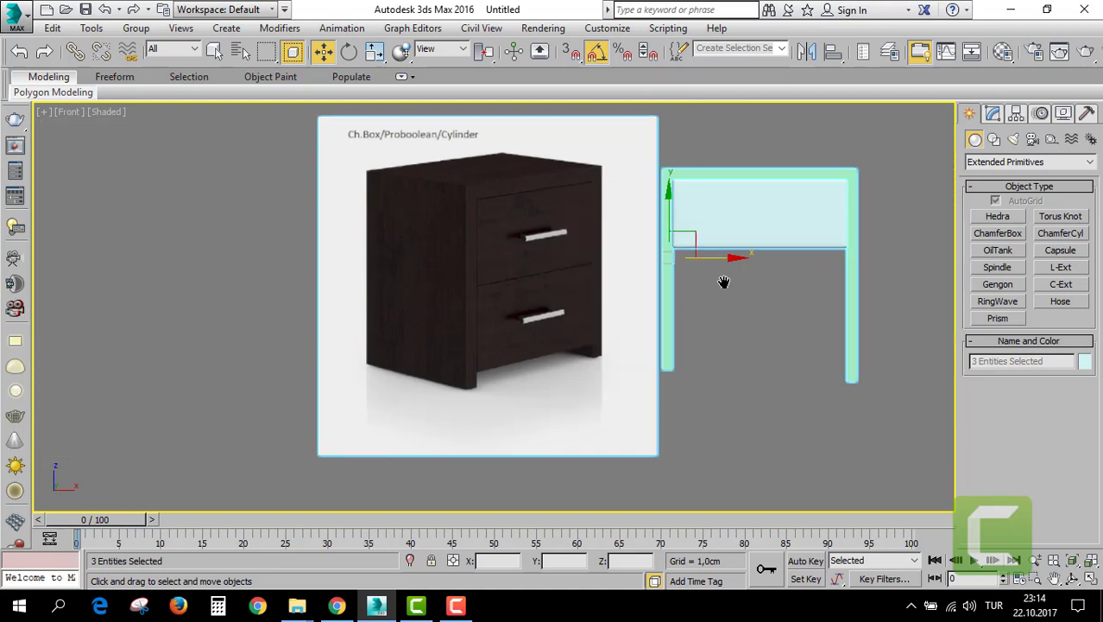
middle_click_drag(820, 288, 727, 283)
Nudge the frame and panel slightly right, then select the top panel in the Modify panel.
left_click(814, 250)
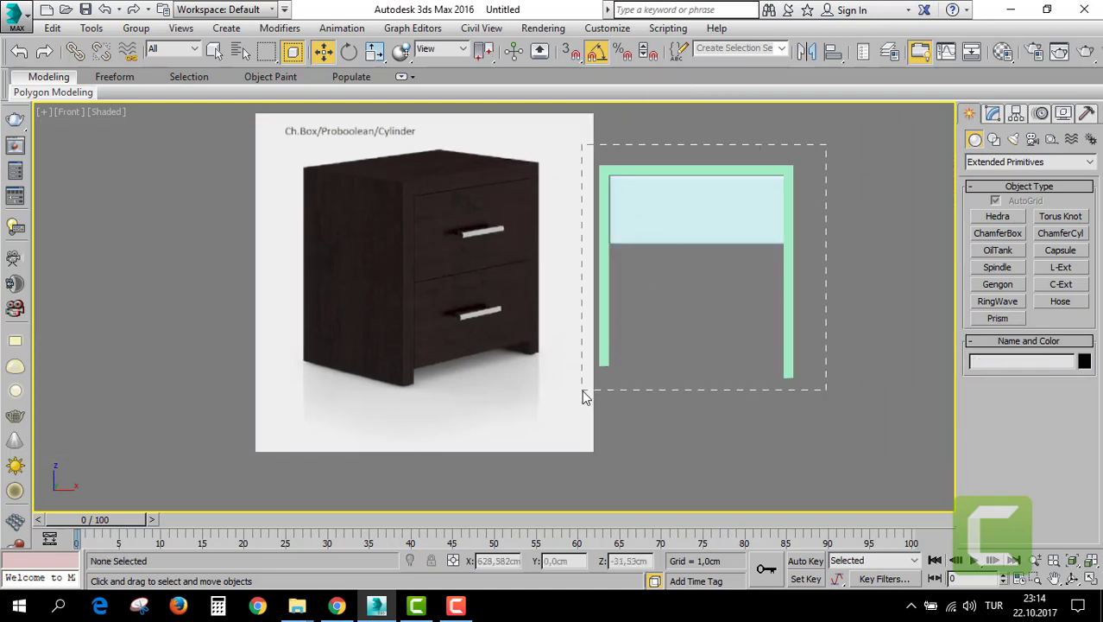
left_click_drag(827, 145, 583, 391)
left_click_drag(746, 244, 770, 243)
left_click(736, 328)
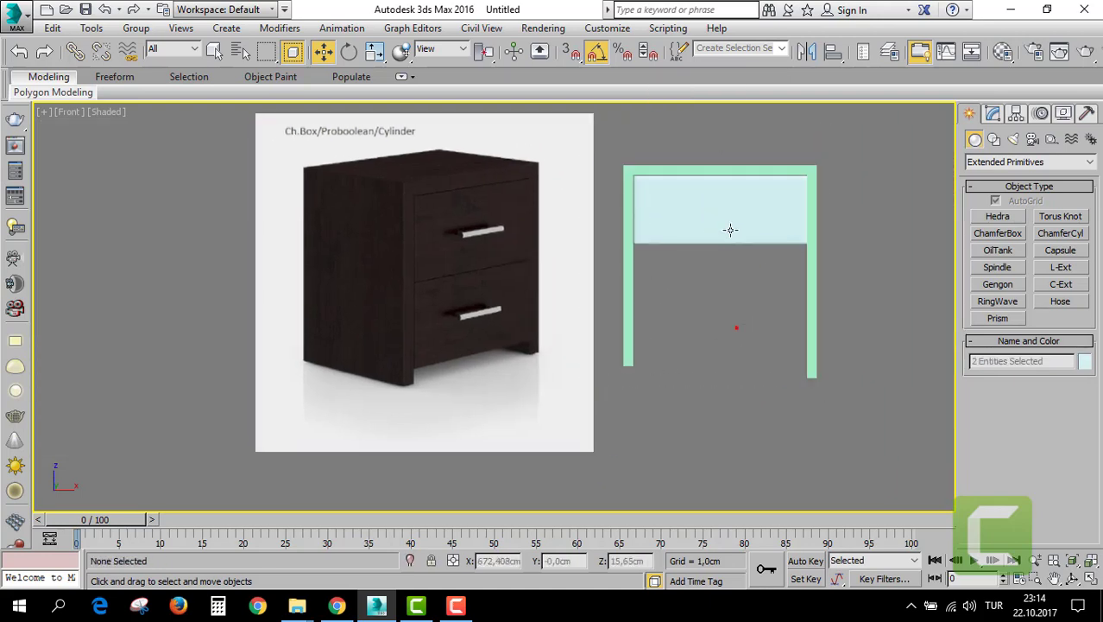
left_click(726, 223)
left_click(993, 115)
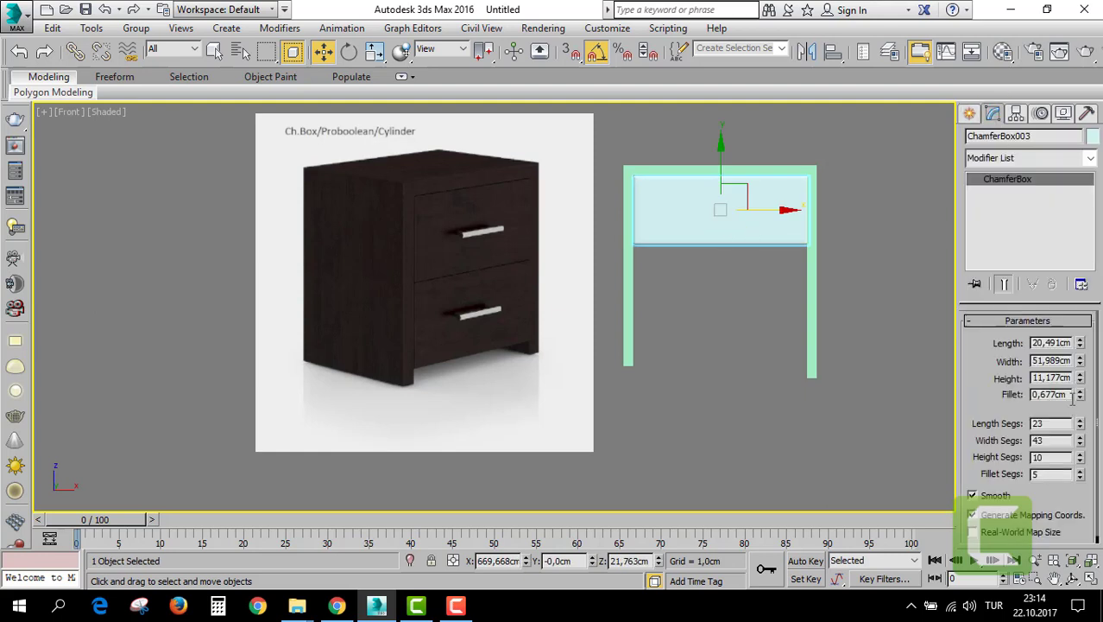
In the Top view, move the panel to the nightstand frame's front edge.
key("alt+w")
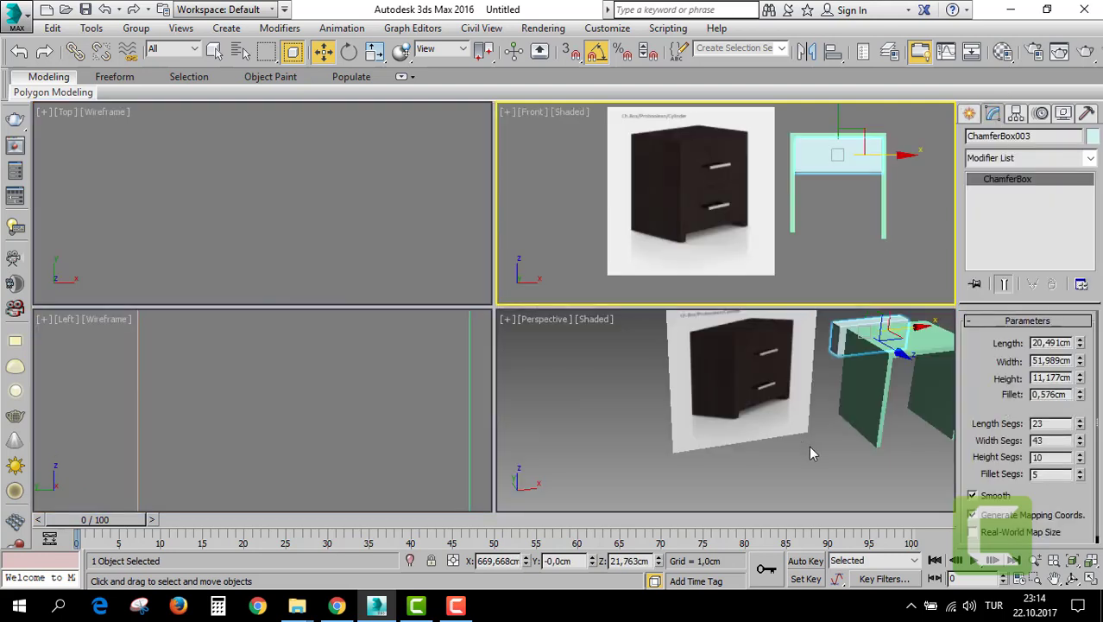
scroll(810, 451, "up", 3)
scroll(753, 347, "up", 2)
scroll(769, 398, "up", 2)
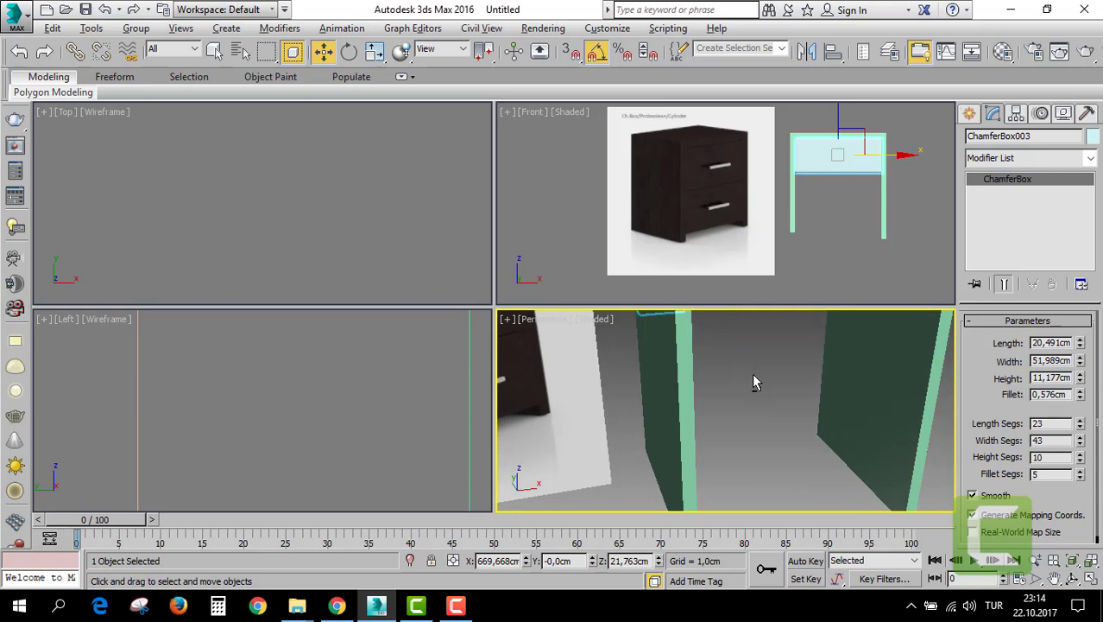
key("alt+w")
scroll(727, 360, "down", 3)
middle_click_drag(726, 360, 656, 259, "alt")
scroll(628, 215, "up", 3)
key("alt+w")
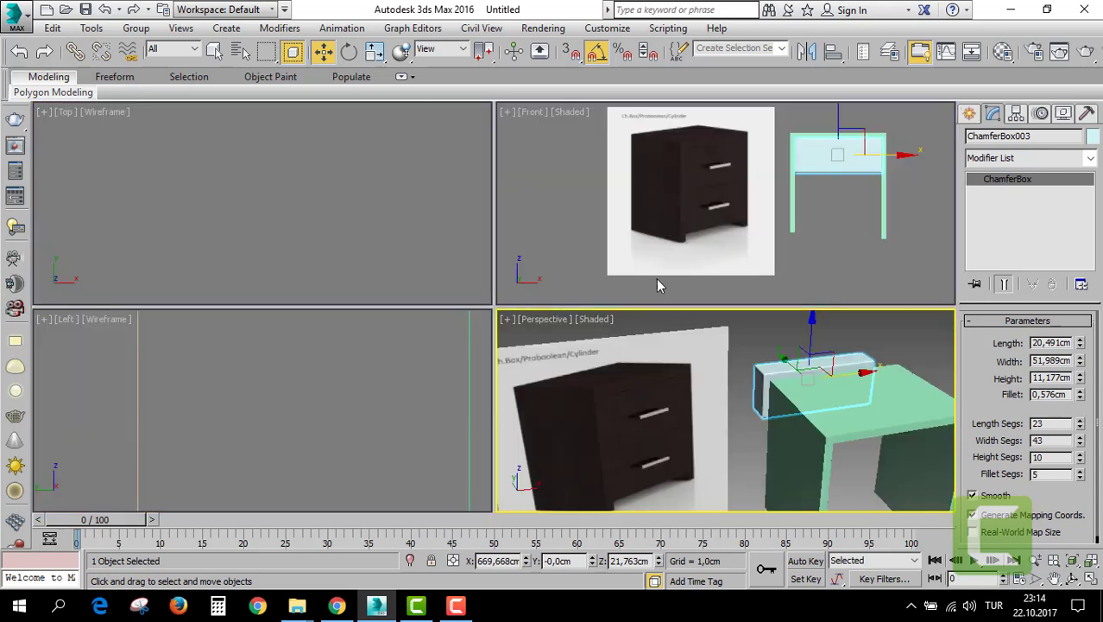
right_click(317, 218)
key("alt+w")
key("z")
scroll(378, 246, "down", 4)
middle_click_drag(416, 292, 430, 180)
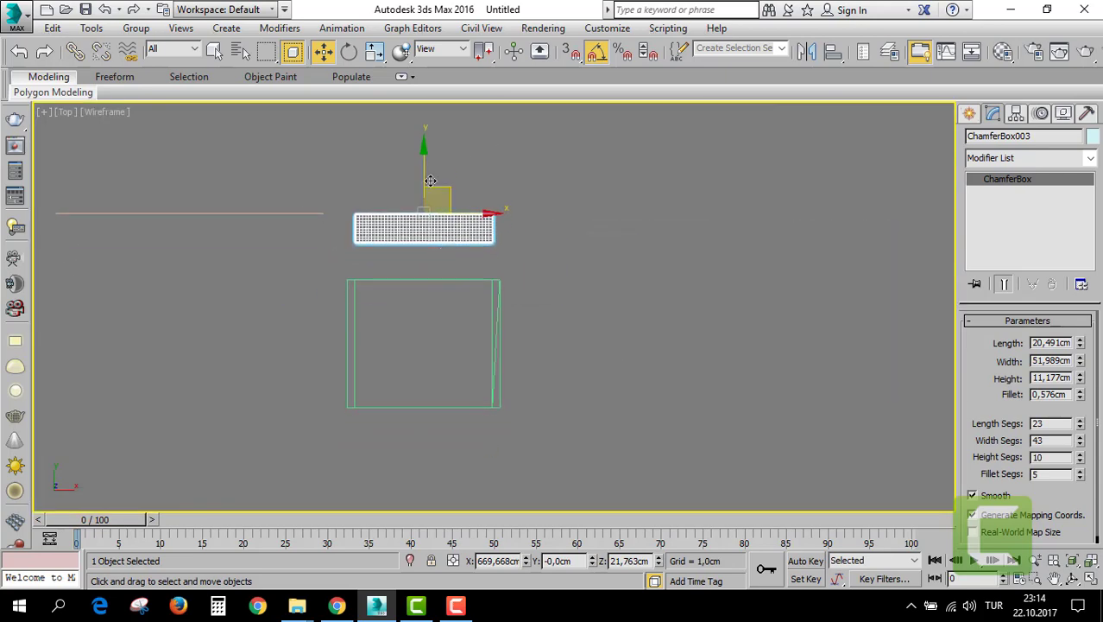
left_click_drag(420, 156, 423, 311)
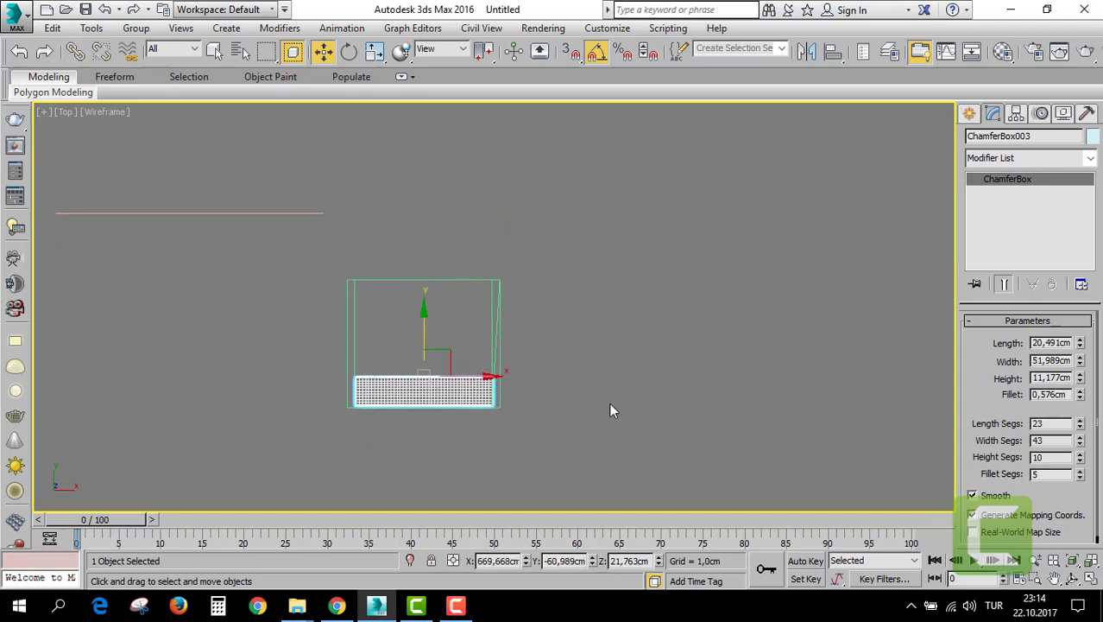
Set the panel's Height to 4.582 and Fillet to 0.19, flush with the frame front.
key("alt+w")
key("alt+w")
scroll(602, 282, "up", 3)
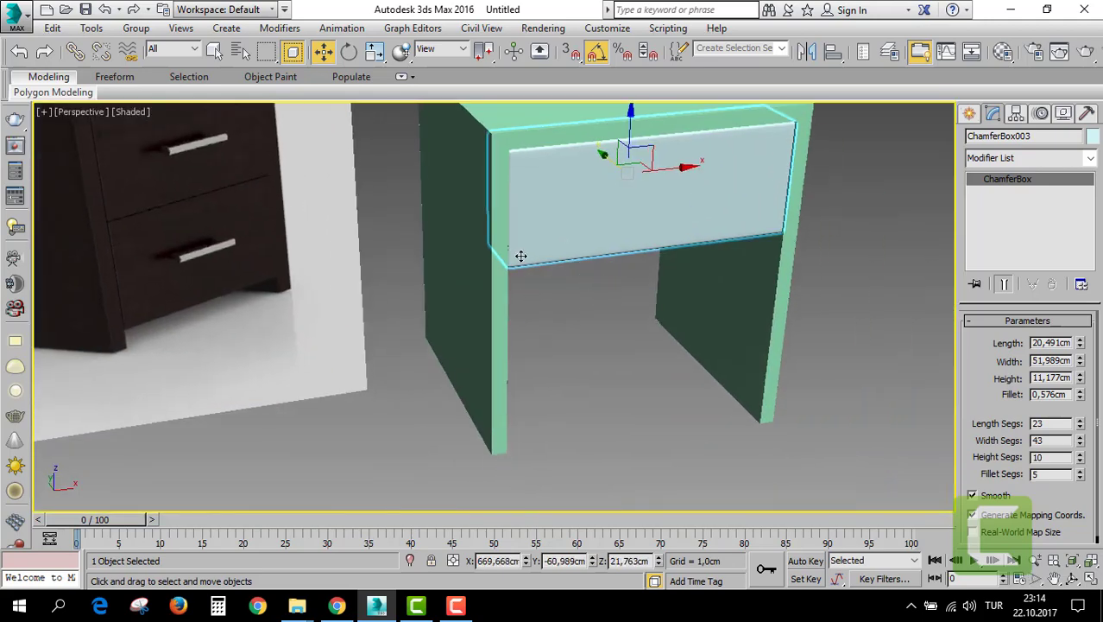
middle_click_drag(521, 255, 623, 212, "alt")
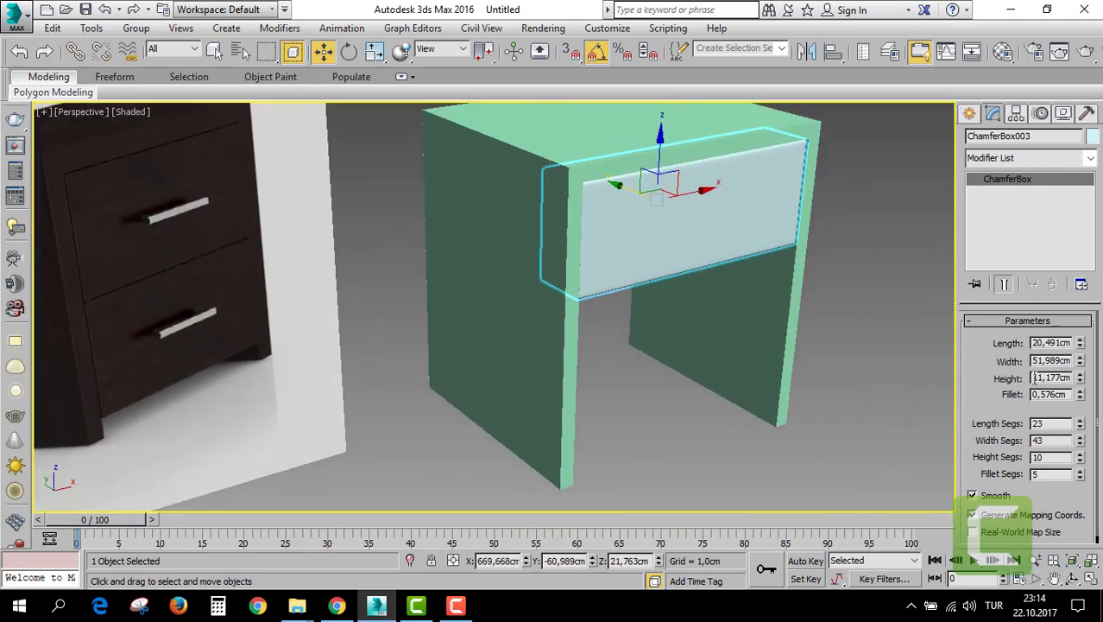
left_click_drag(1080, 386, 1069, 423)
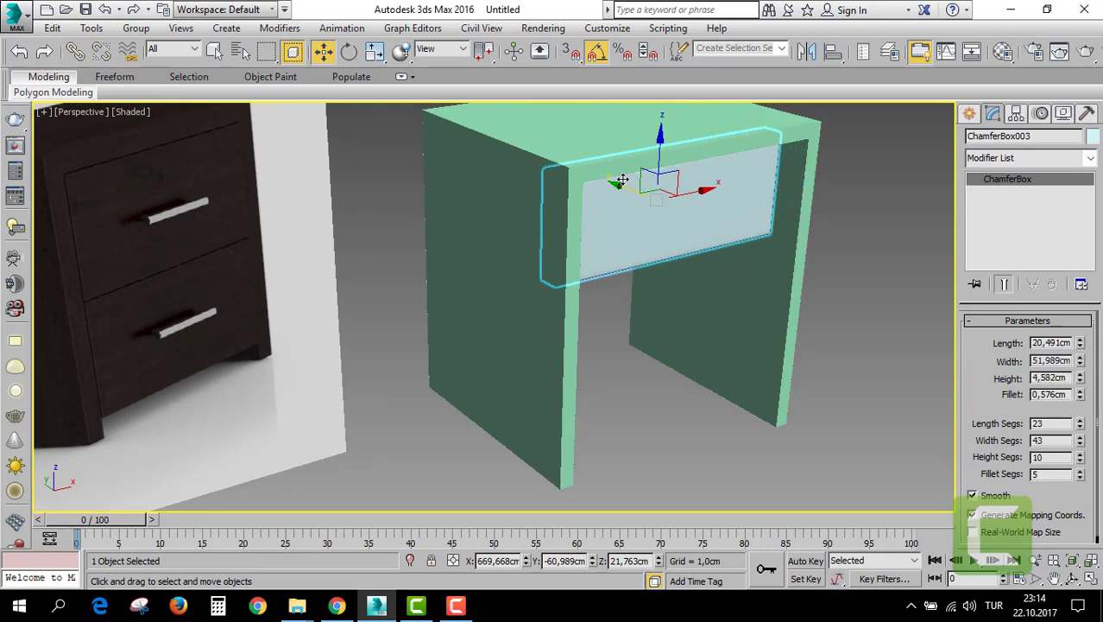
left_click_drag(623, 179, 649, 225)
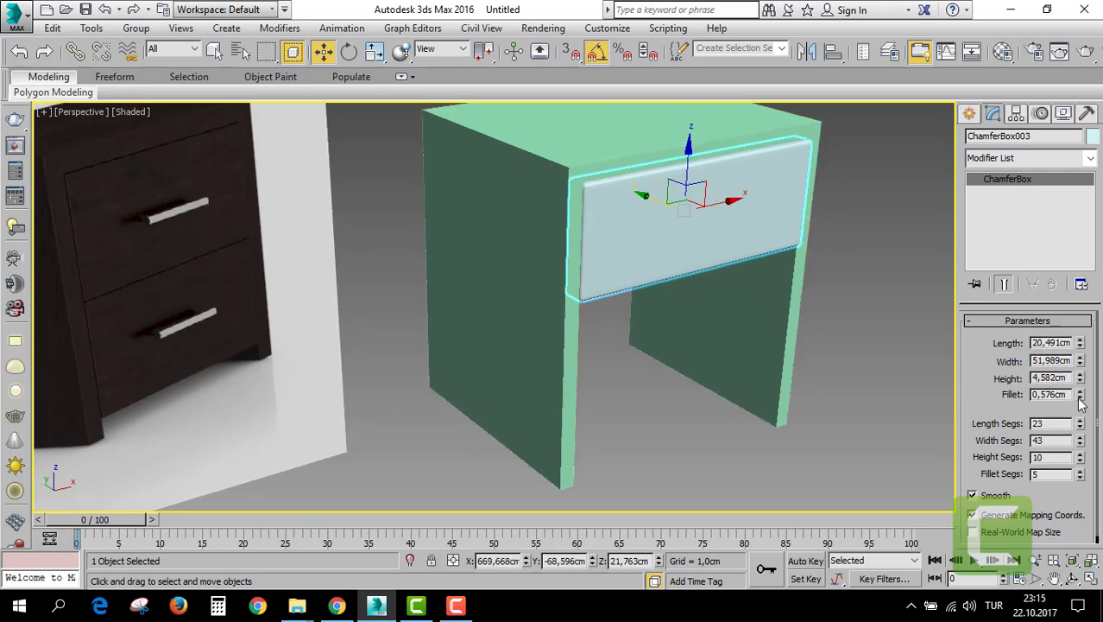
left_click_drag(1079, 396, 1083, 439)
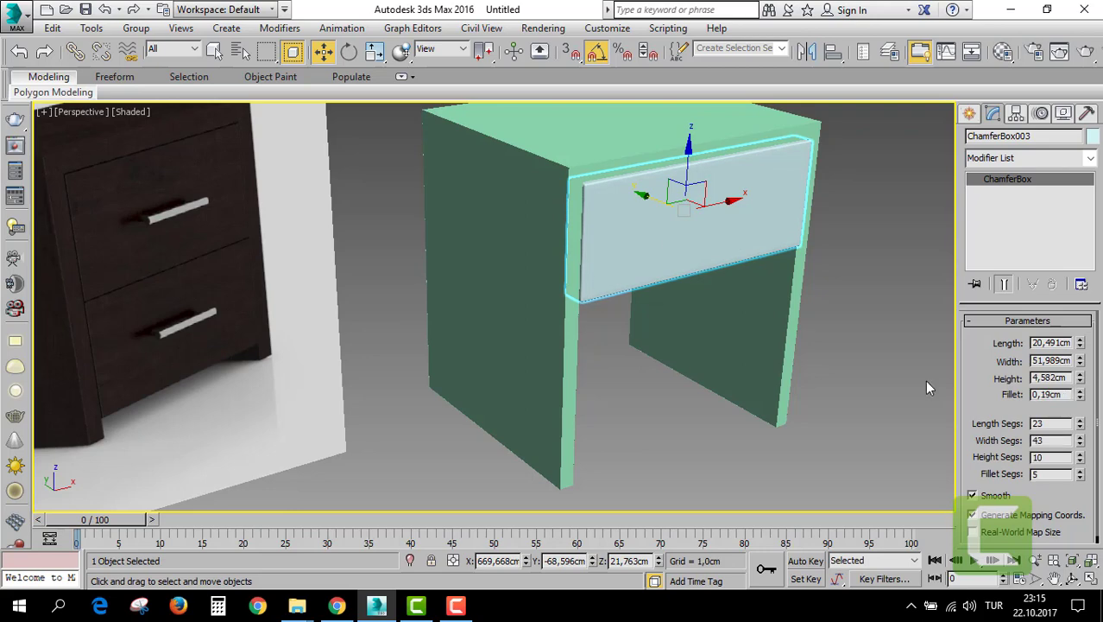
left_click_drag(691, 162, 689, 174)
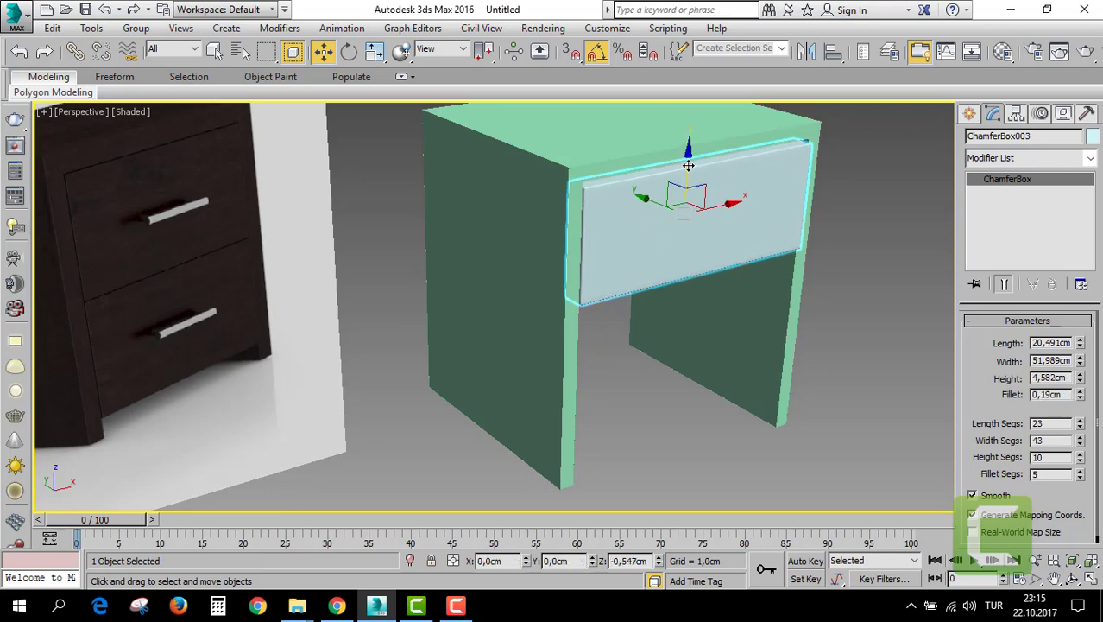
Clone the drawer front downward as a copy, creating the second drawer ChamferBox004.
key("z")
key("shift+z")
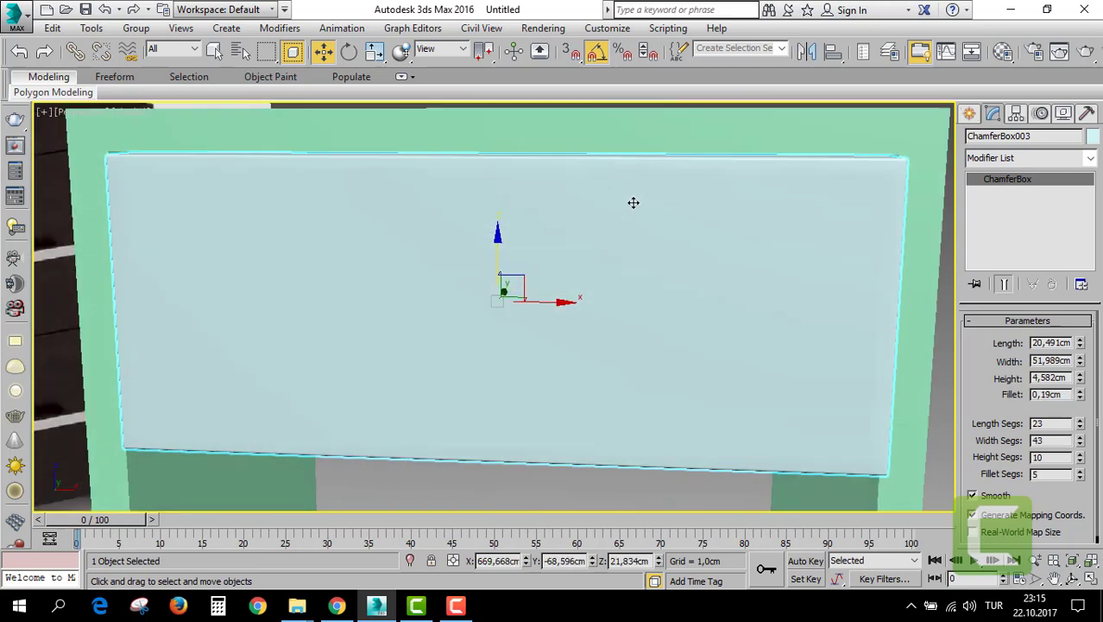
key("shift+z")
key("shift+z")
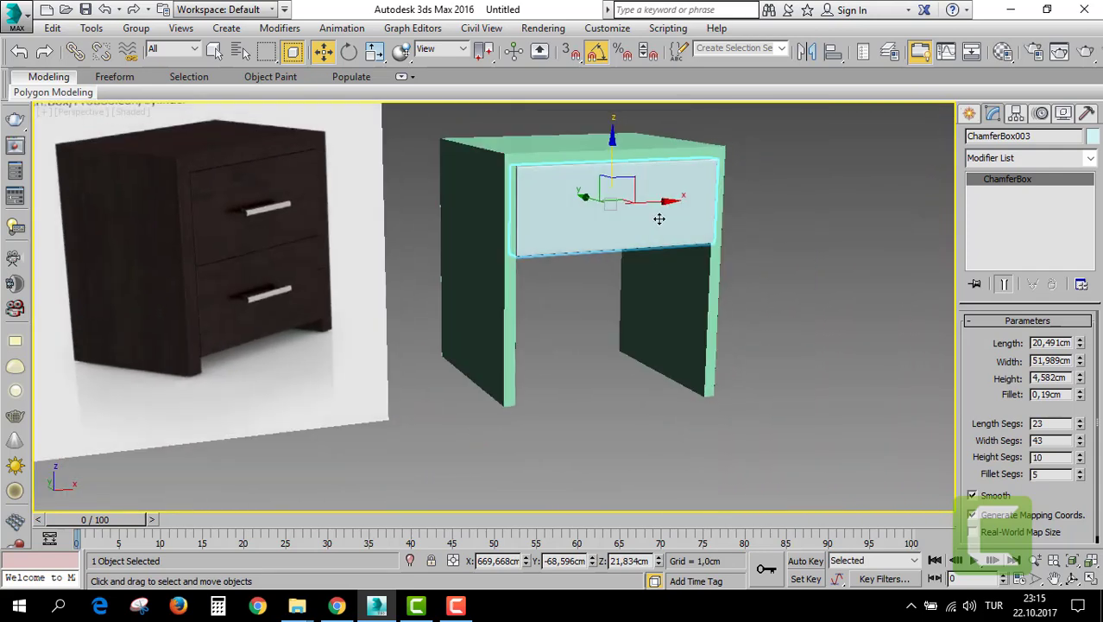
key("shift+z")
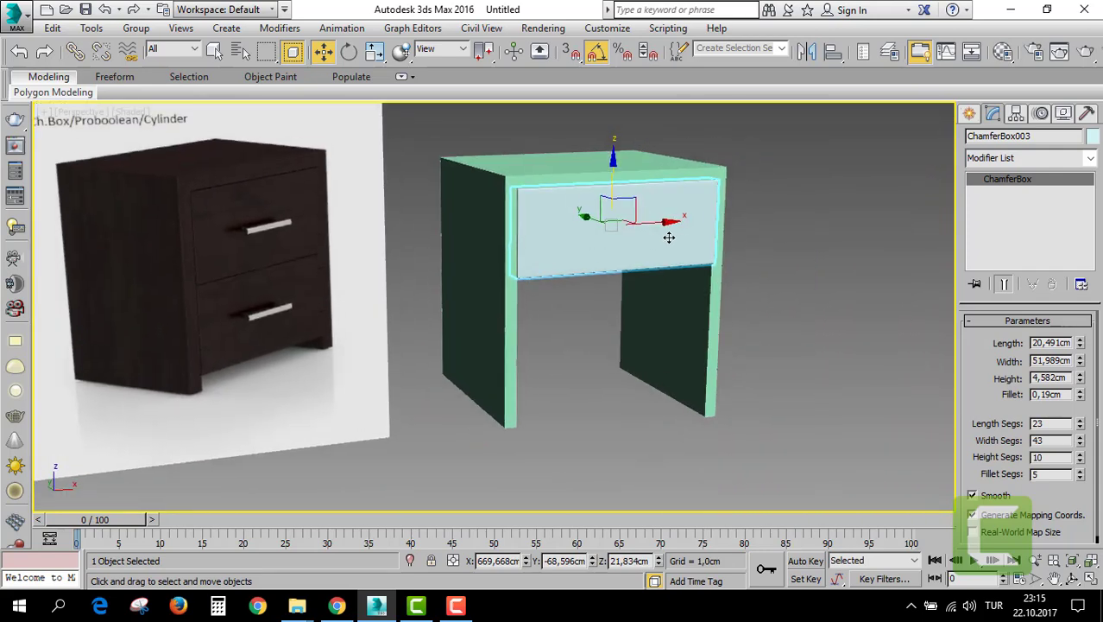
left_click_drag(612, 173, 613, 253, "shift")
left_click(557, 368)
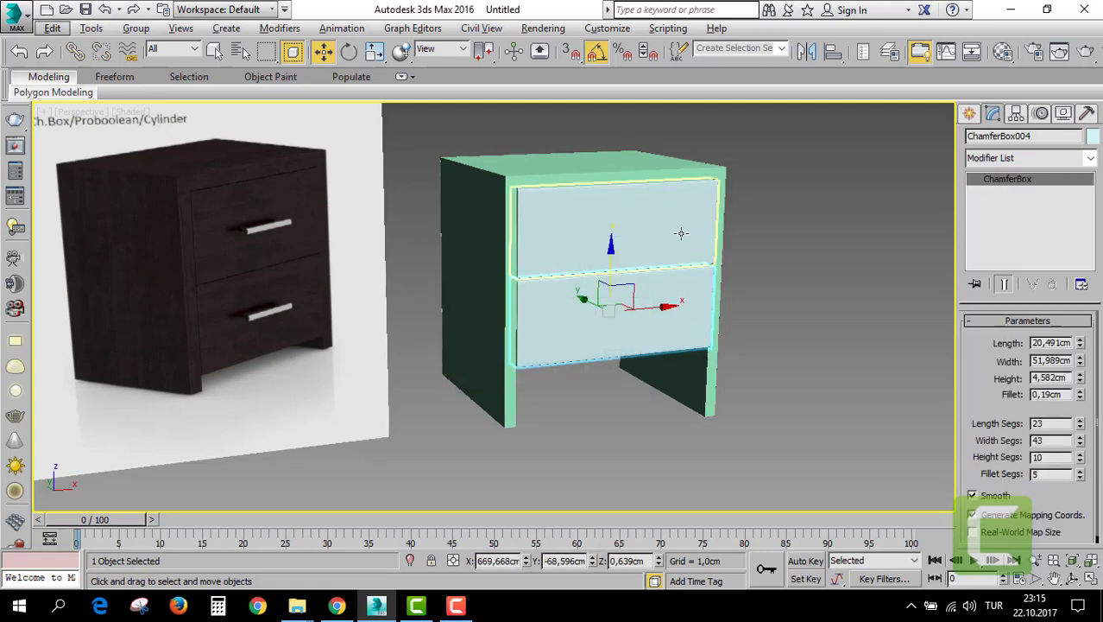
key("alt+w")
key("z")
key("alt+w")
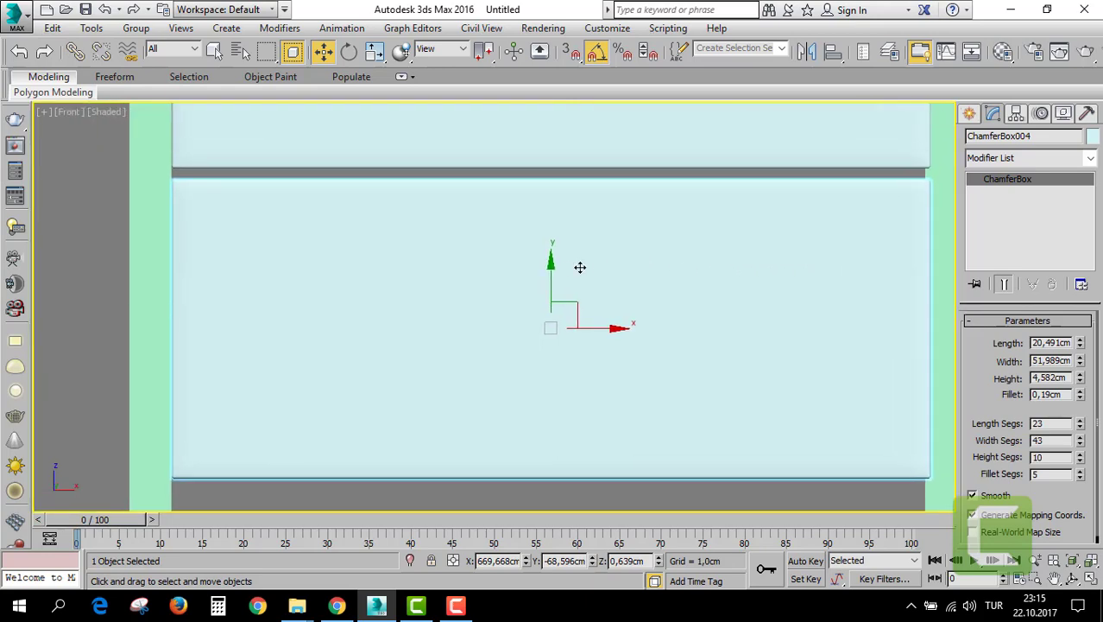
key("alt+w")
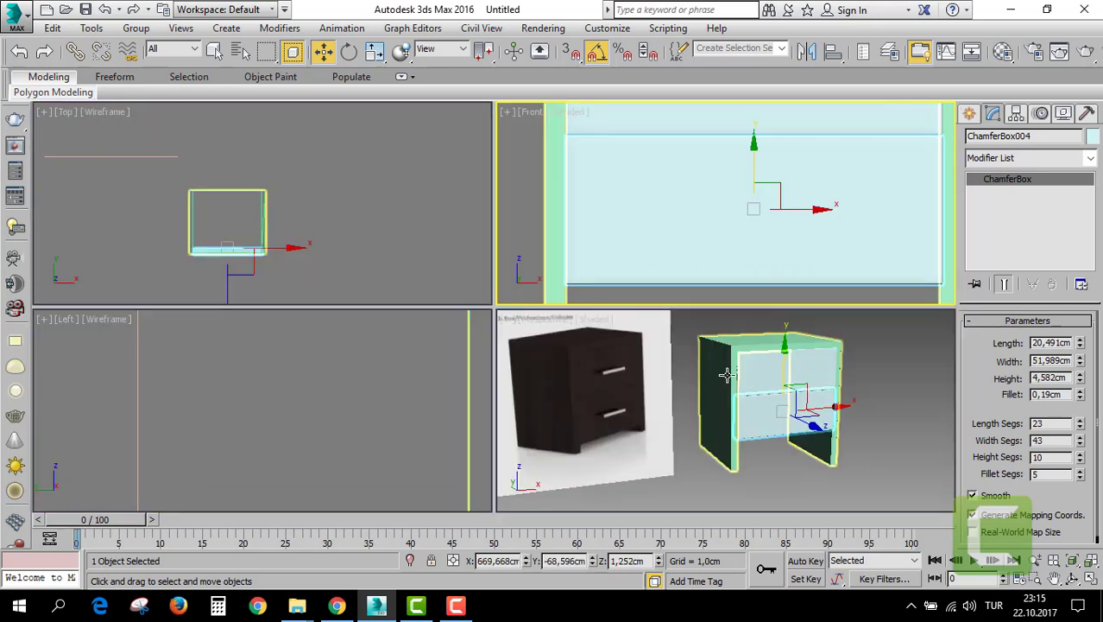
left_click(742, 388)
Select the frame line Line019 and enter its Vertex sub-object level.
key("alt+w")
left_click(659, 309)
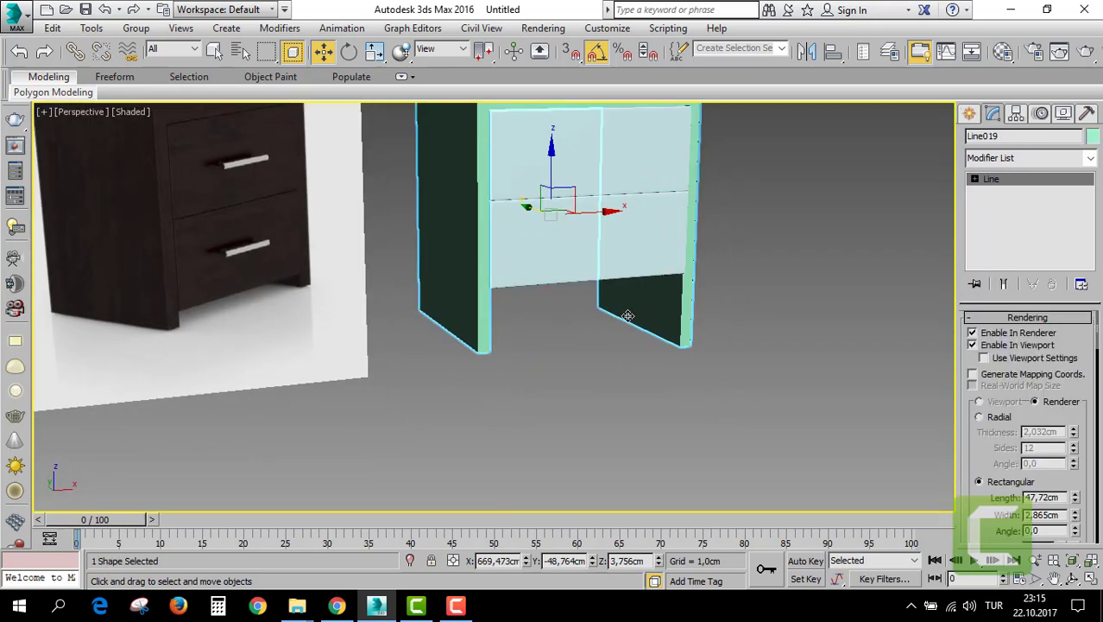
left_click(974, 179)
left_click(1004, 192)
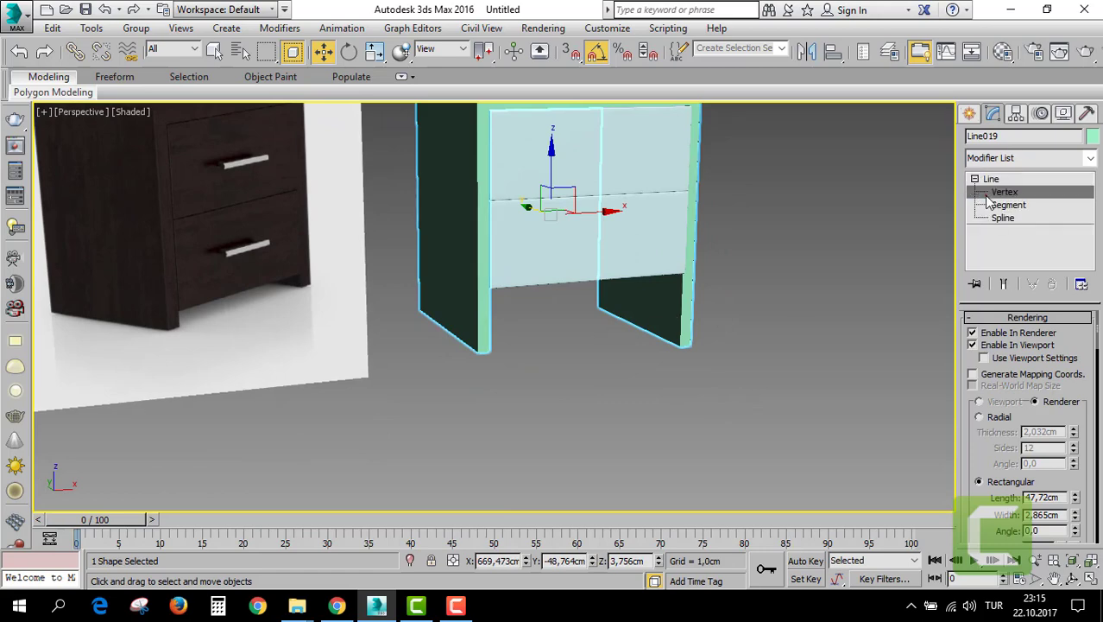
key("alt+w")
scroll(792, 240, "down", 3)
scroll(773, 245, "down", 3)
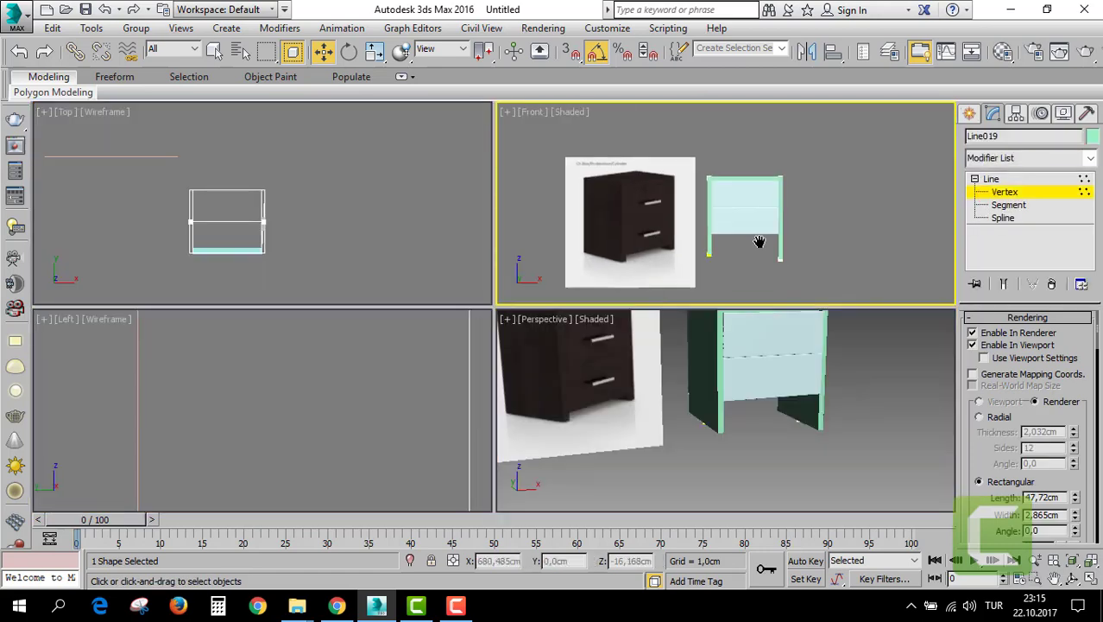
scroll(747, 237, "up", 2)
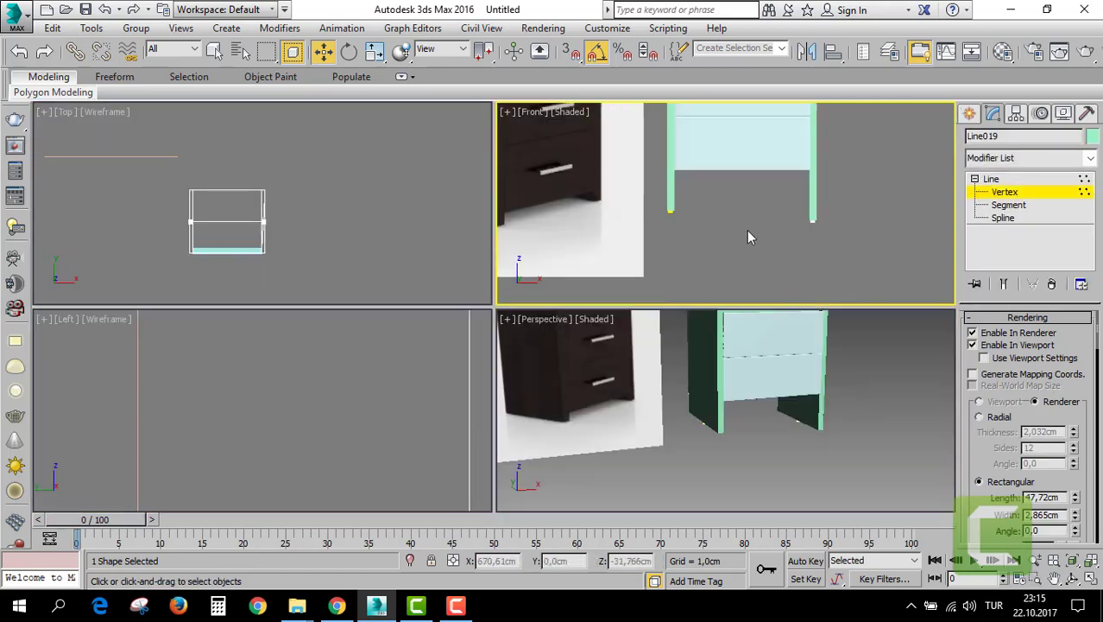
left_click(973, 345)
left_click(974, 345)
In the Front view, select the leg bottom vertices and raise them slightly.
left_click_drag(849, 255, 846, 253)
scroll(723, 198, "up", 3)
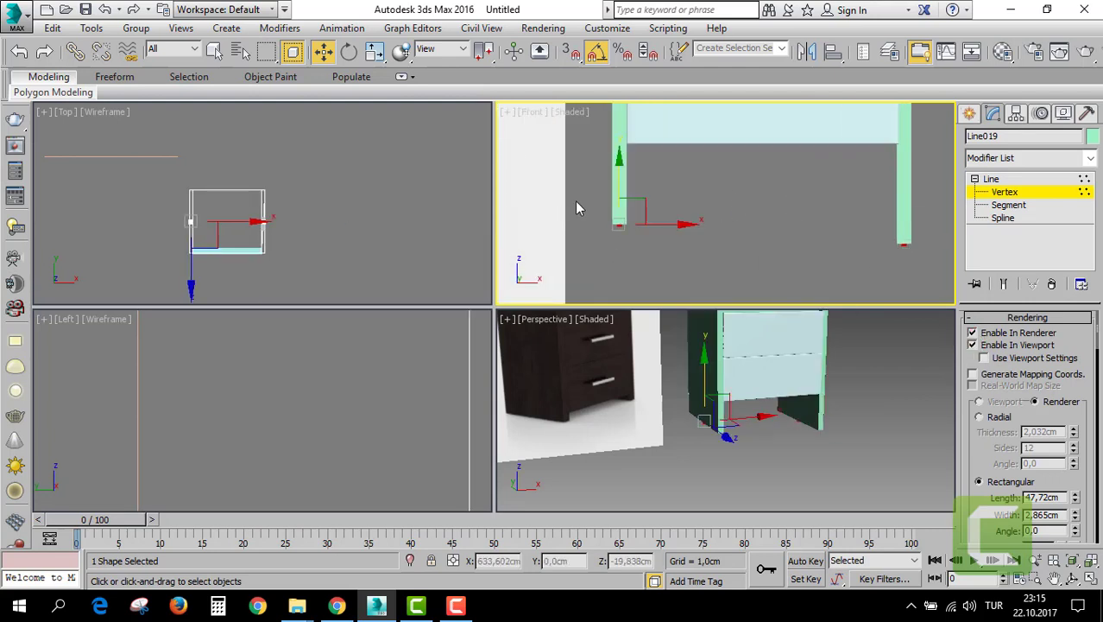
left_click_drag(618, 185, 760, 180)
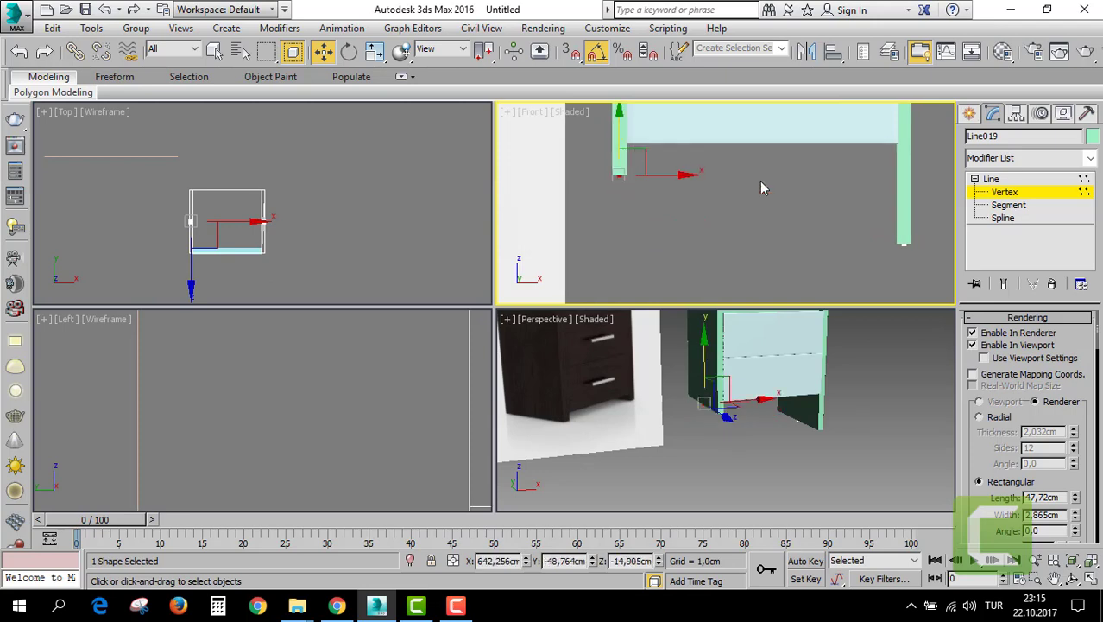
middle_click_drag(760, 181, 717, 173)
mouse_move(719, 175)
left_mouse_down()
mouse_move(822, 223)
mouse_move(796, 141)
left_mouse_up()
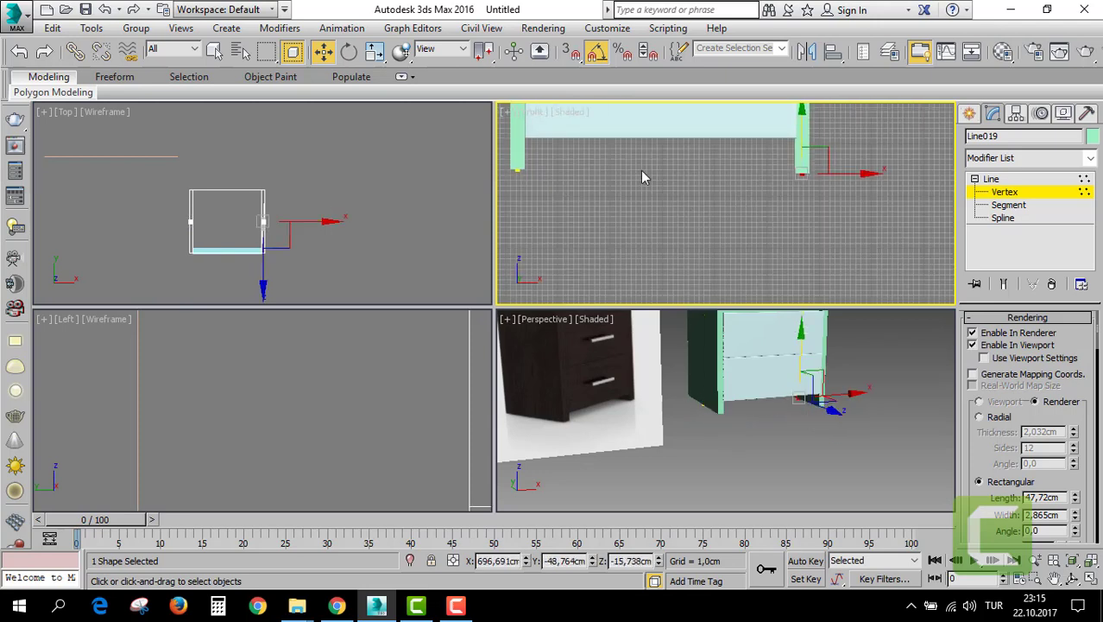
scroll(630, 187, "up", 5)
left_click(566, 177)
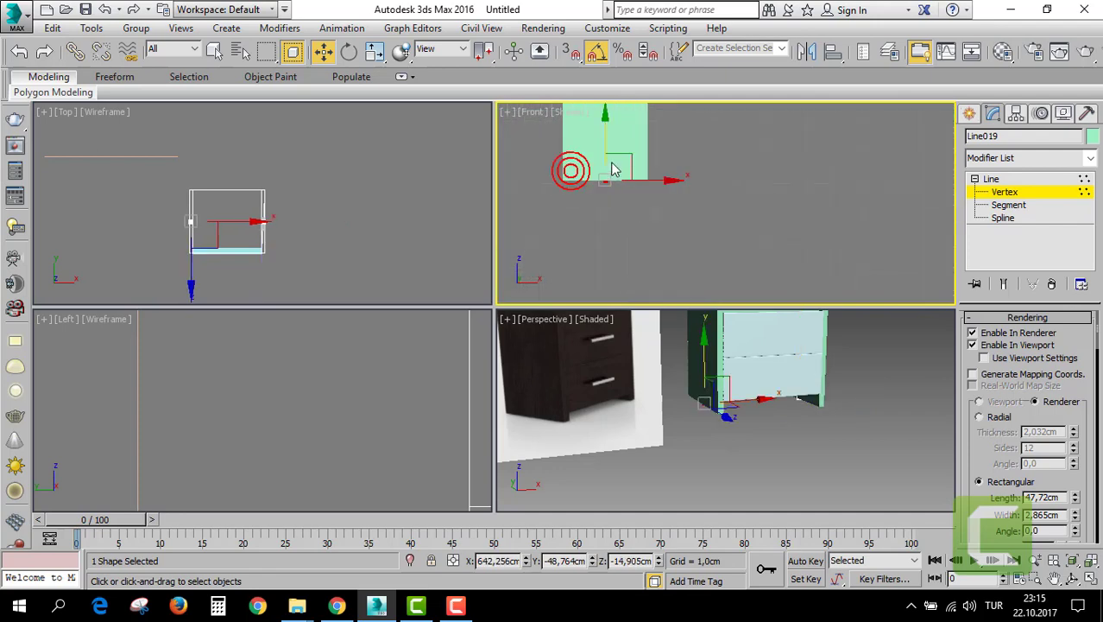
middle_click_drag(710, 191, 645, 204)
mouse_move(611, 208)
middle_mouse_down()
mouse_move(687, 193)
mouse_move(773, 202)
mouse_move(749, 211)
middle_mouse_up()
left_click(796, 203)
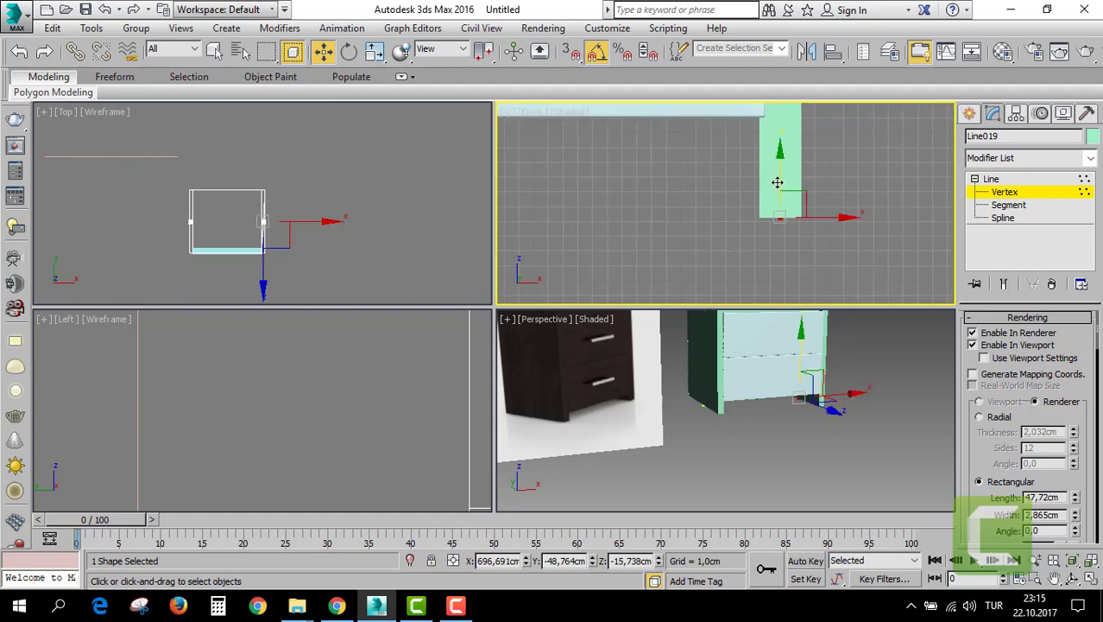
left_click_drag(778, 182, 777, 173)
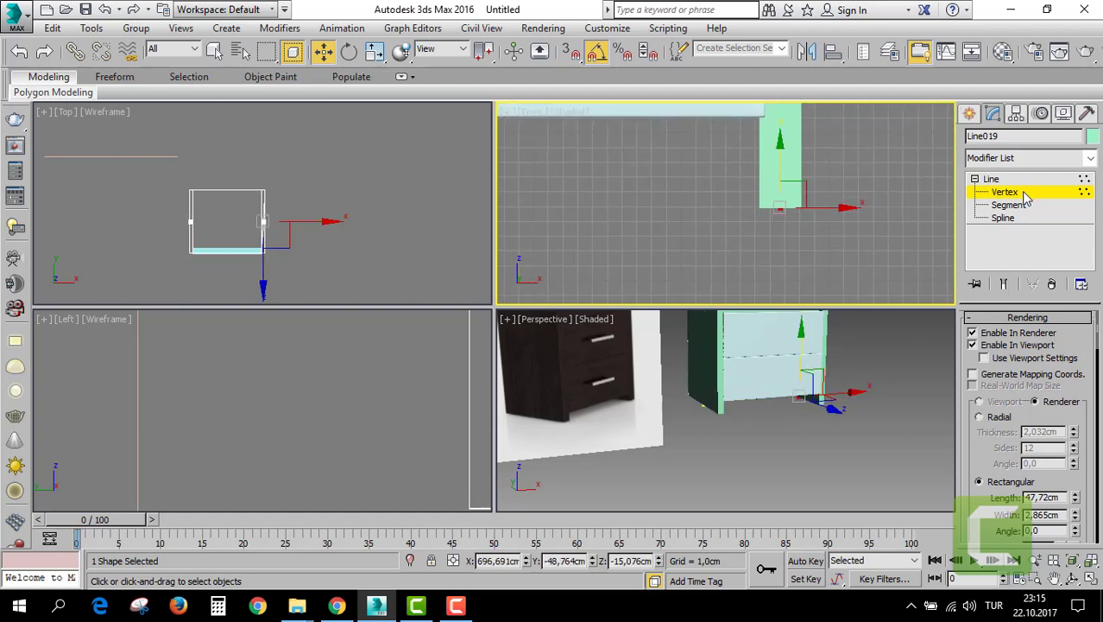
Exit vertex editing and orbit the perspective view to inspect the shortened legs.
left_click(1018, 190)
left_click(738, 416)
key("alt+w")
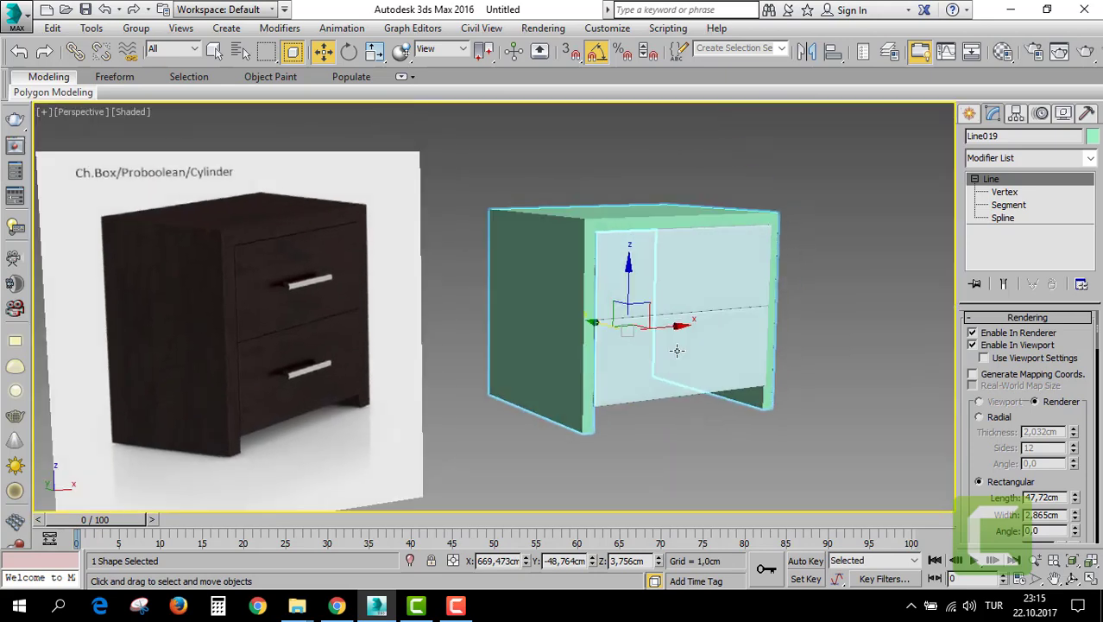
middle_click_drag(772, 391, 230, 249, "alt")
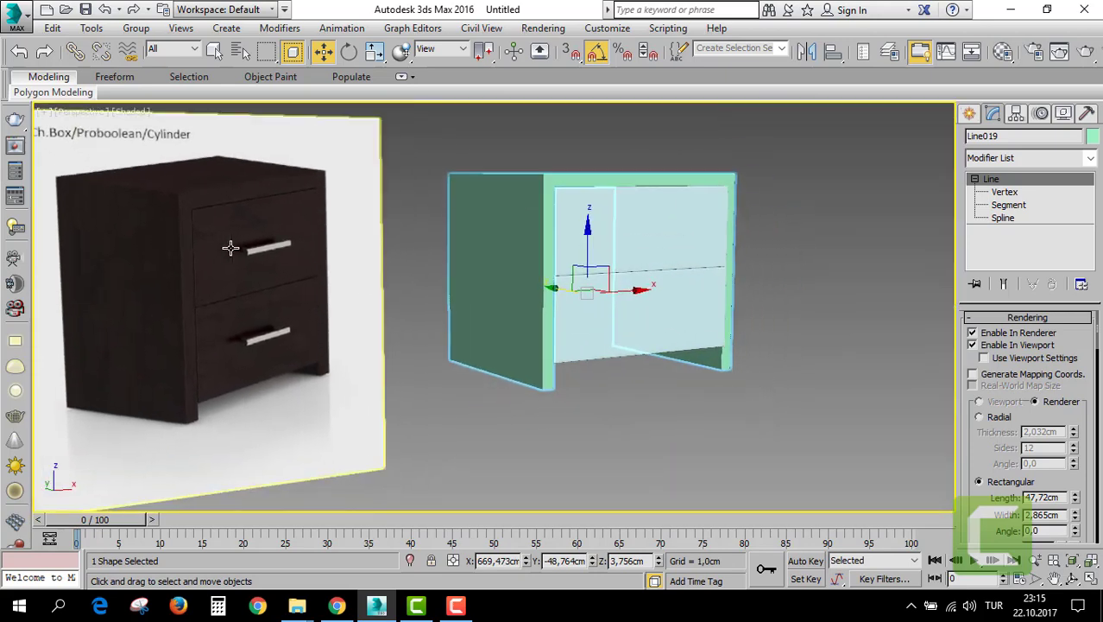
scroll(269, 297, "up", 2)
scroll(257, 204, "up", 2)
scroll(238, 241, "up", 2)
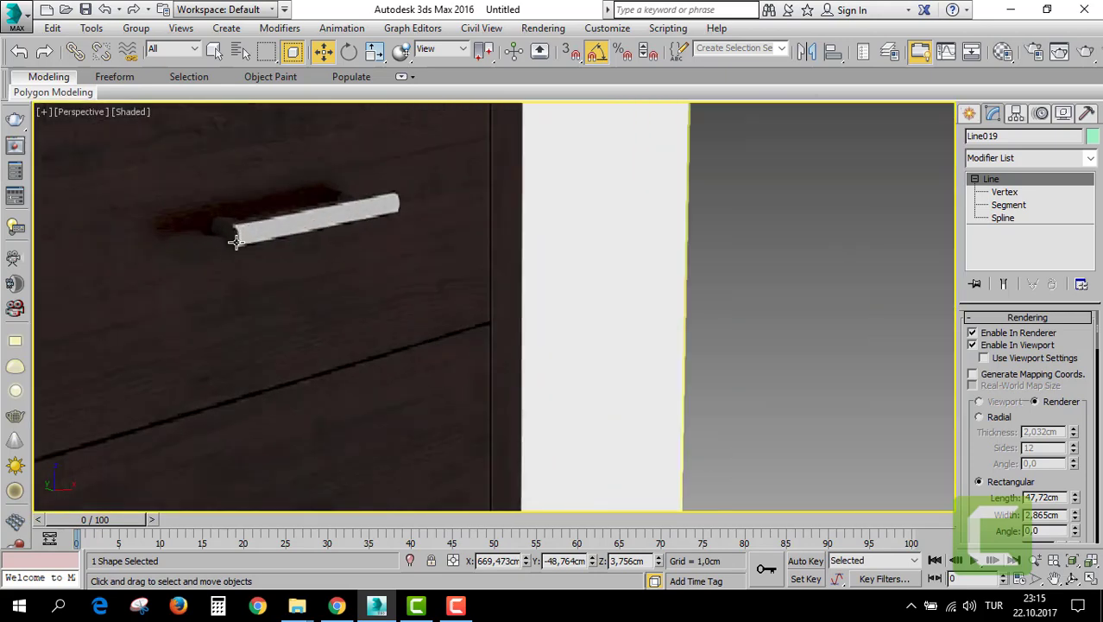
scroll(239, 249, "down", 1)
scroll(240, 249, "down", 6)
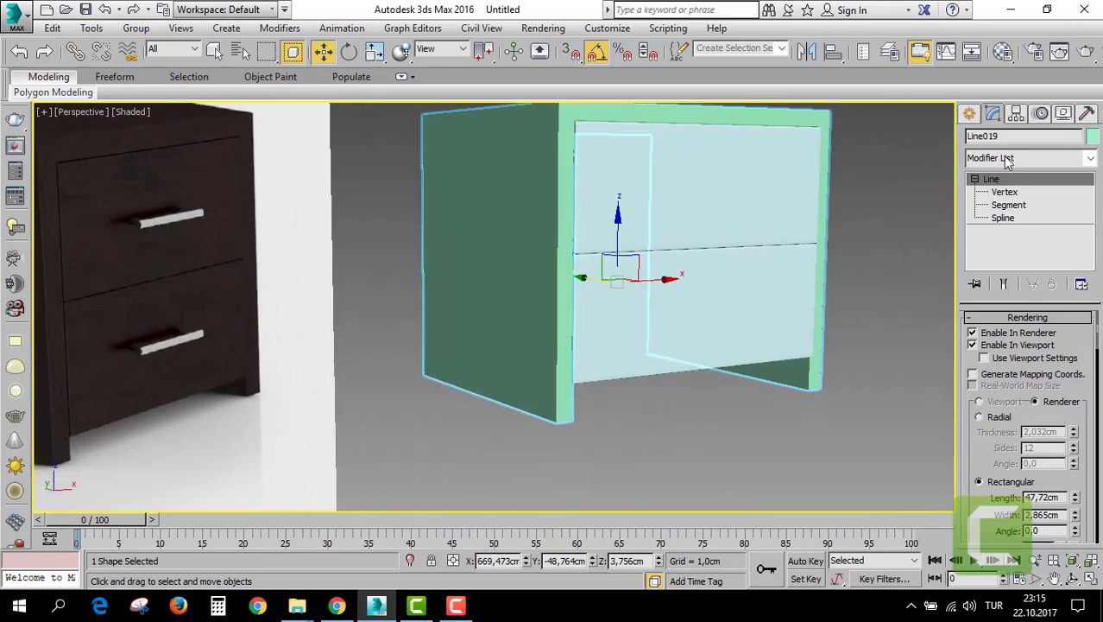
Draw a straight Line across the lower drawer front.
left_click(970, 114)
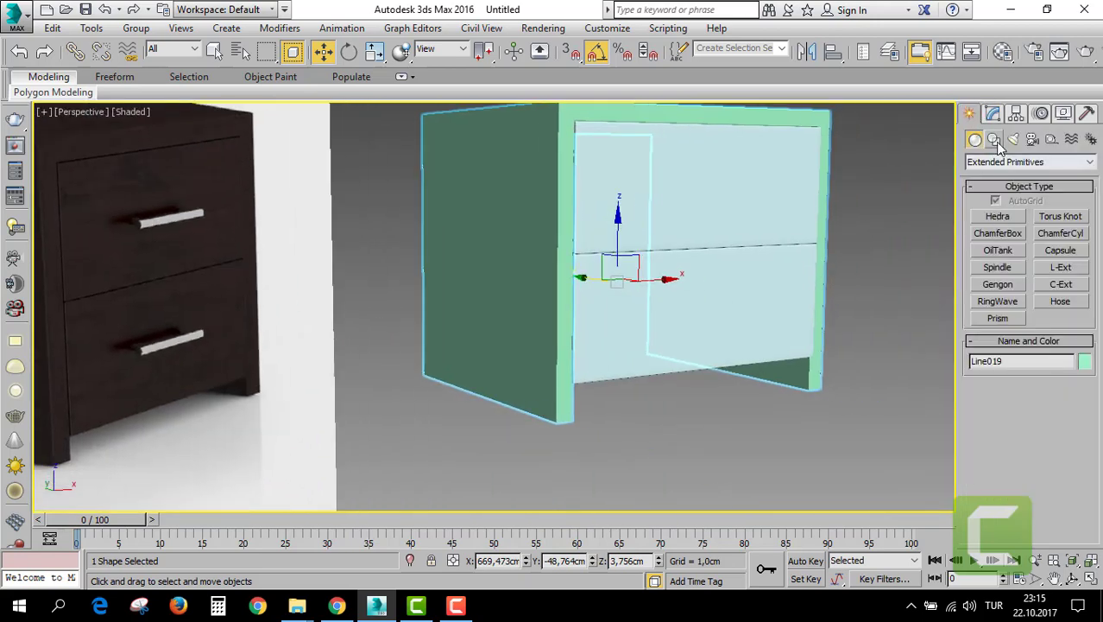
left_click(995, 140)
left_click(999, 231)
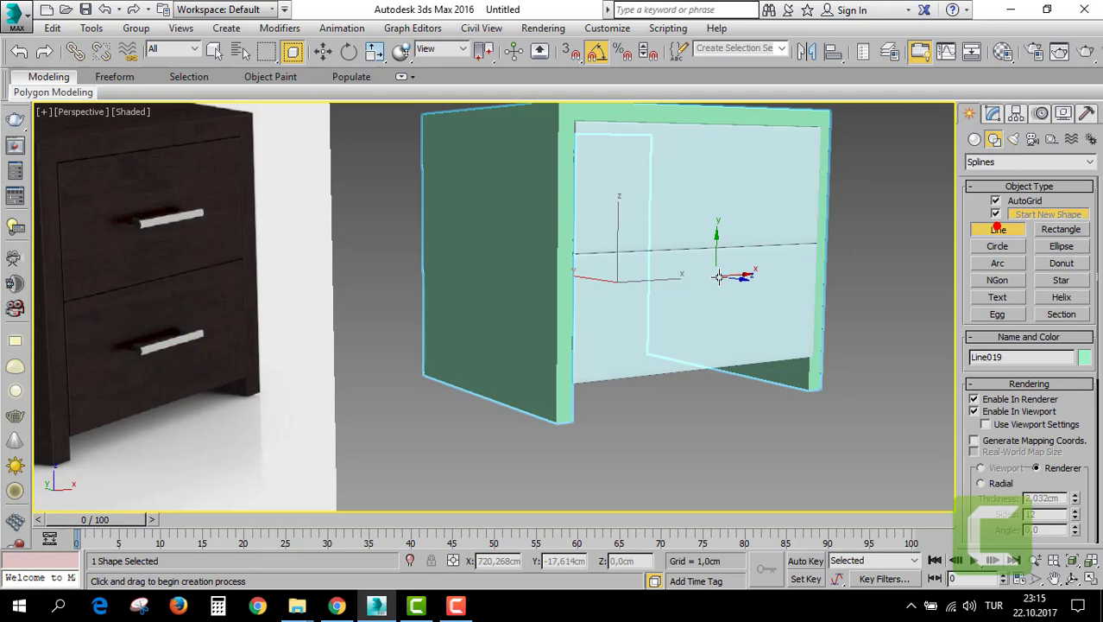
left_click(653, 301)
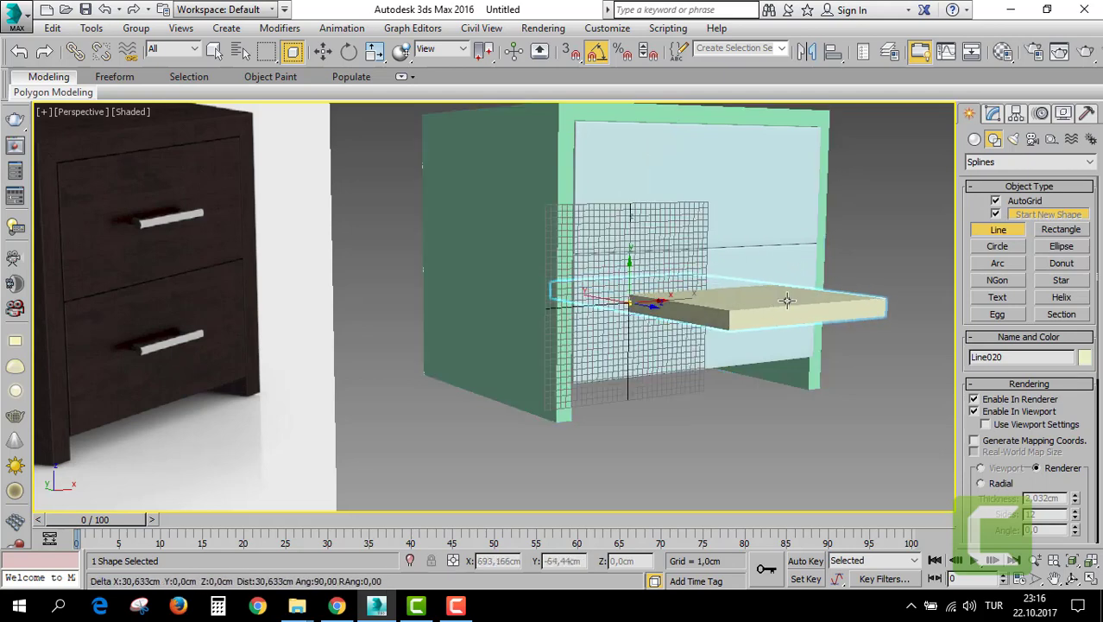
left_click(758, 311)
right_click(758, 311)
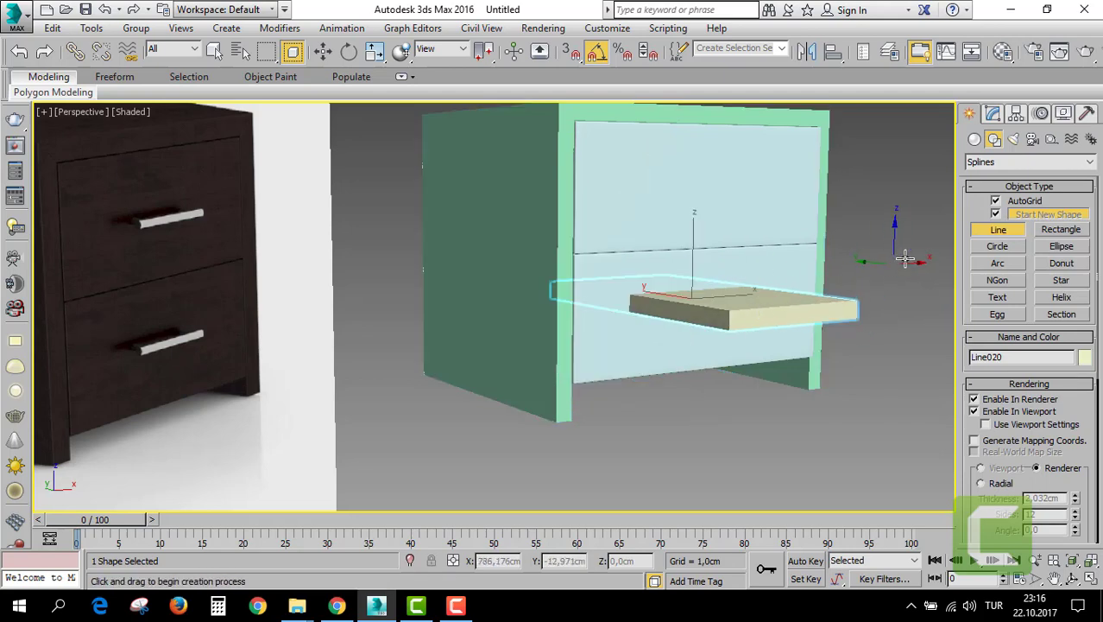
Enable the line in the renderer with a Radial section and nudge it into place.
left_click(993, 114)
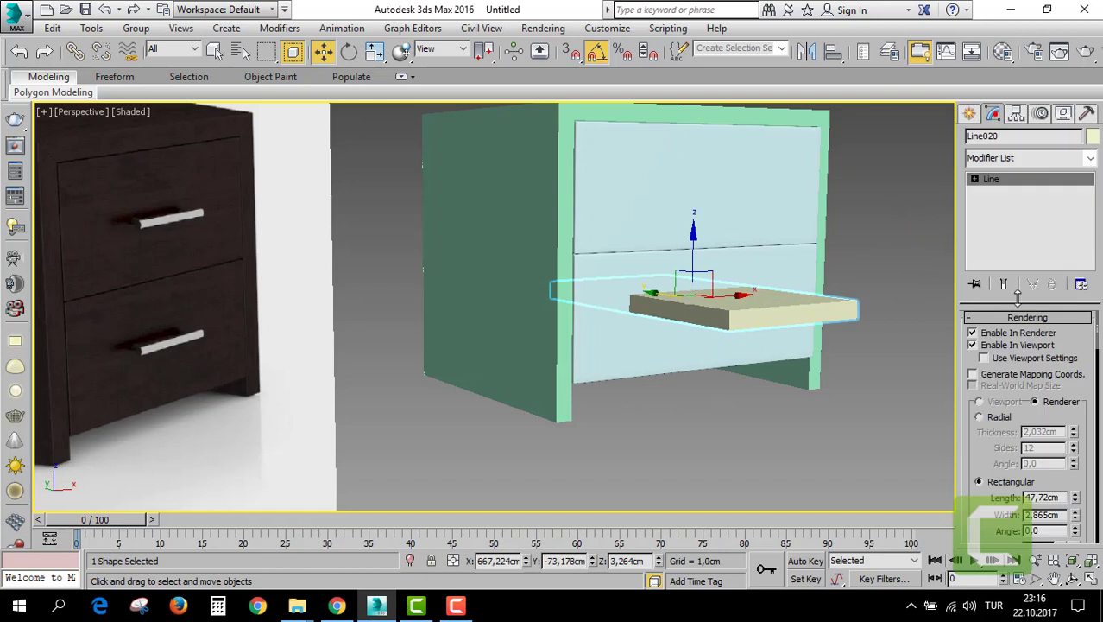
left_click(973, 344)
left_click(972, 332)
left_click(973, 344)
left_click(990, 418)
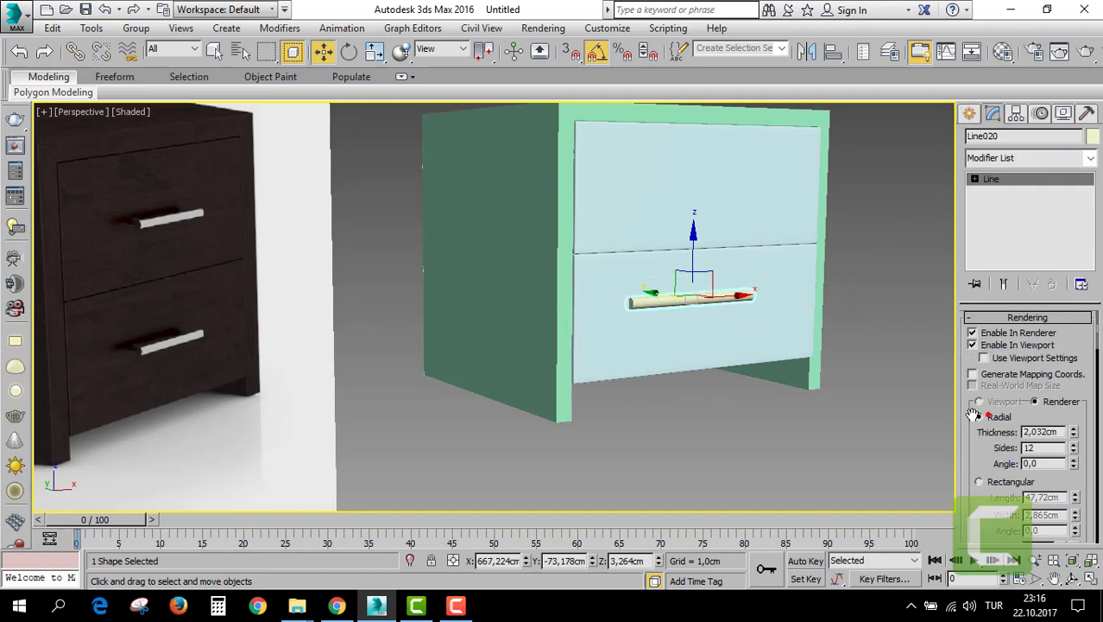
left_click_drag(680, 299, 718, 320)
key("r")
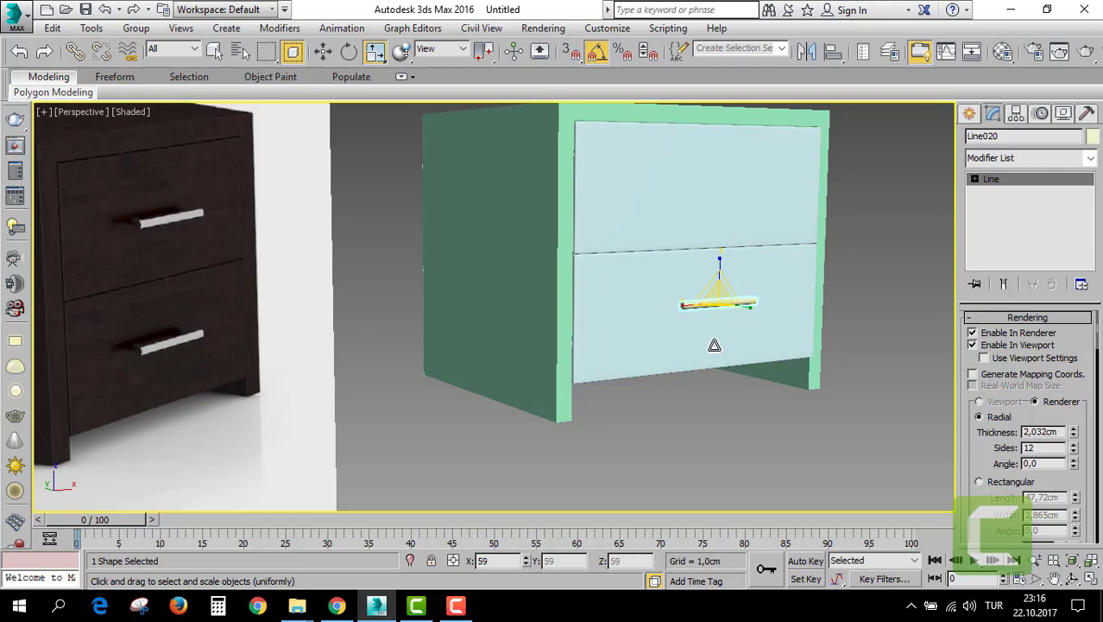
In the Top view, move the handle back onto the drawer front.
key("alt+w")
right_click(448, 246)
key("alt+w")
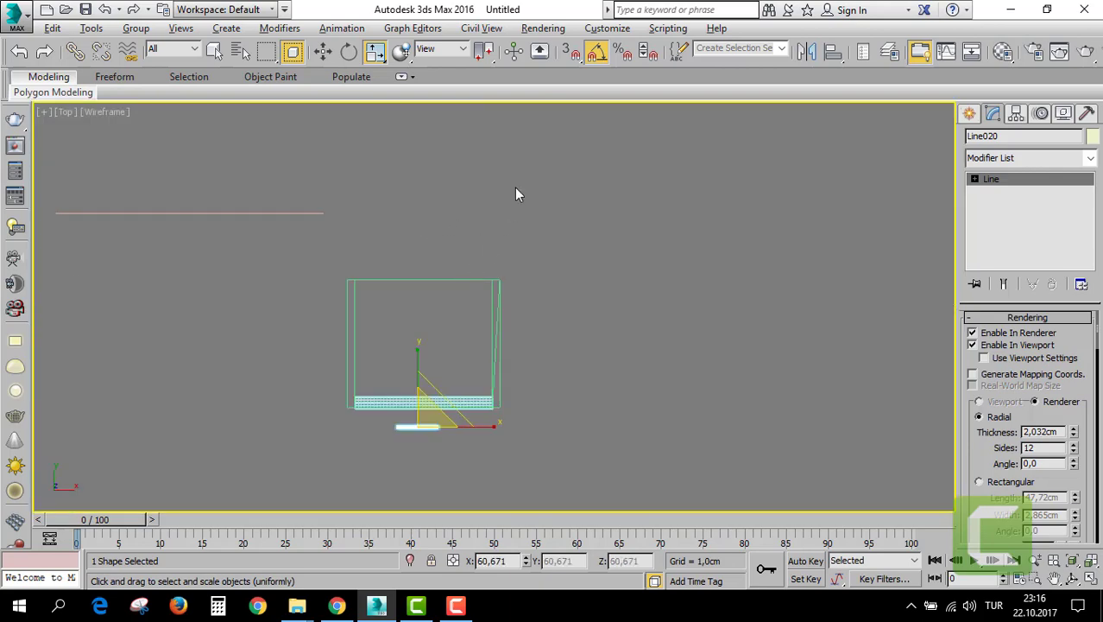
key("z")
key("w")
key("w")
left_click_drag(455, 338, 434, 328)
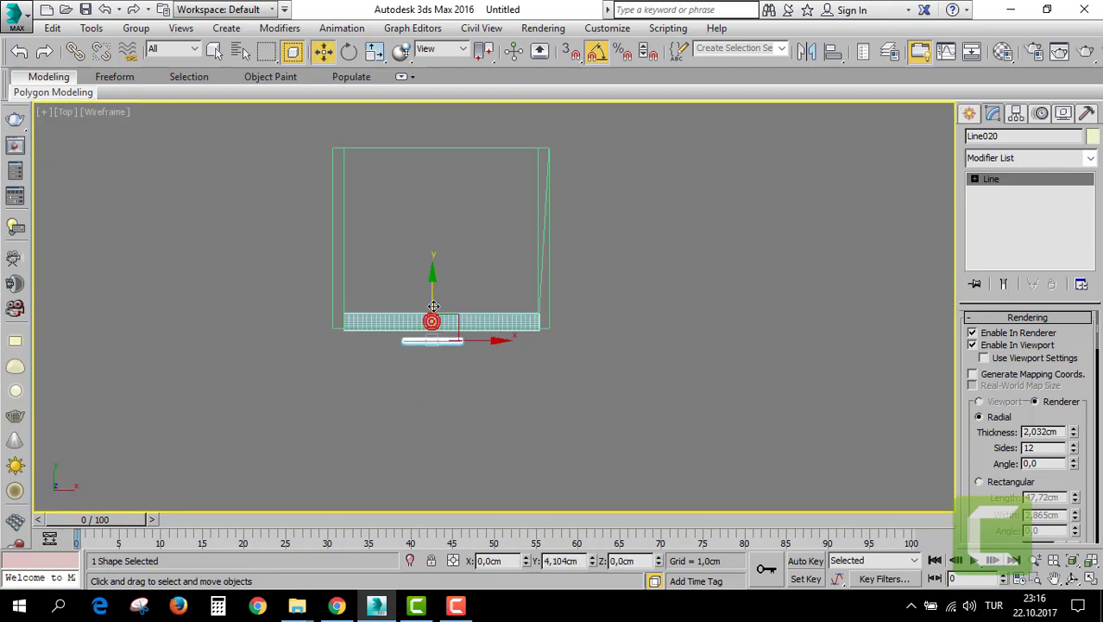
key("alt+w")
key("alt+w")
scroll(683, 360, "up", 3)
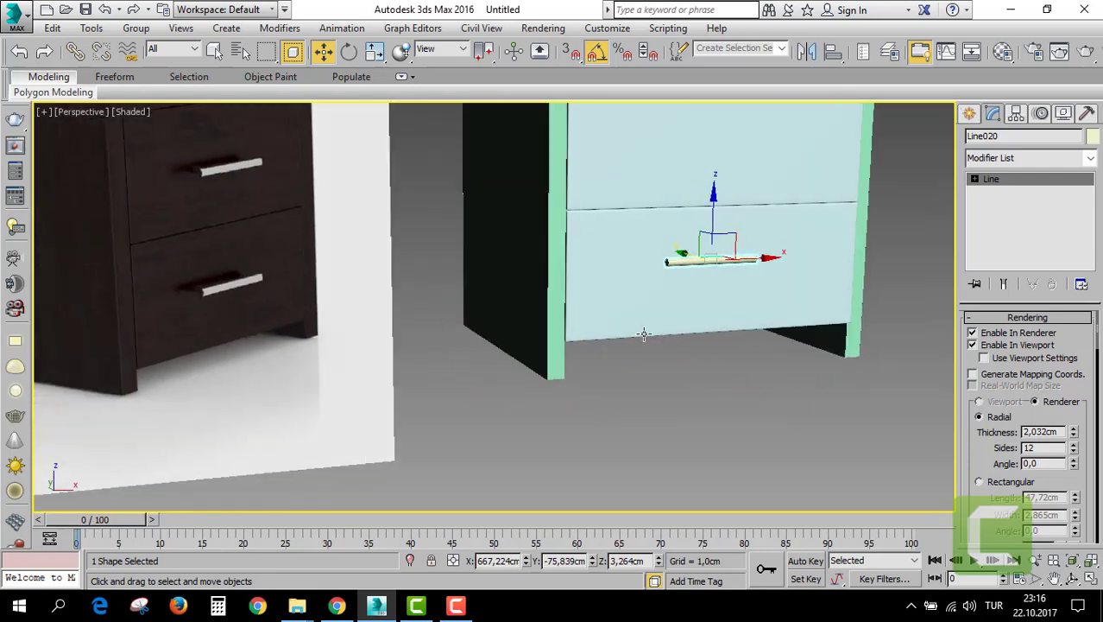
scroll(428, 279, "up", 4)
key("z")
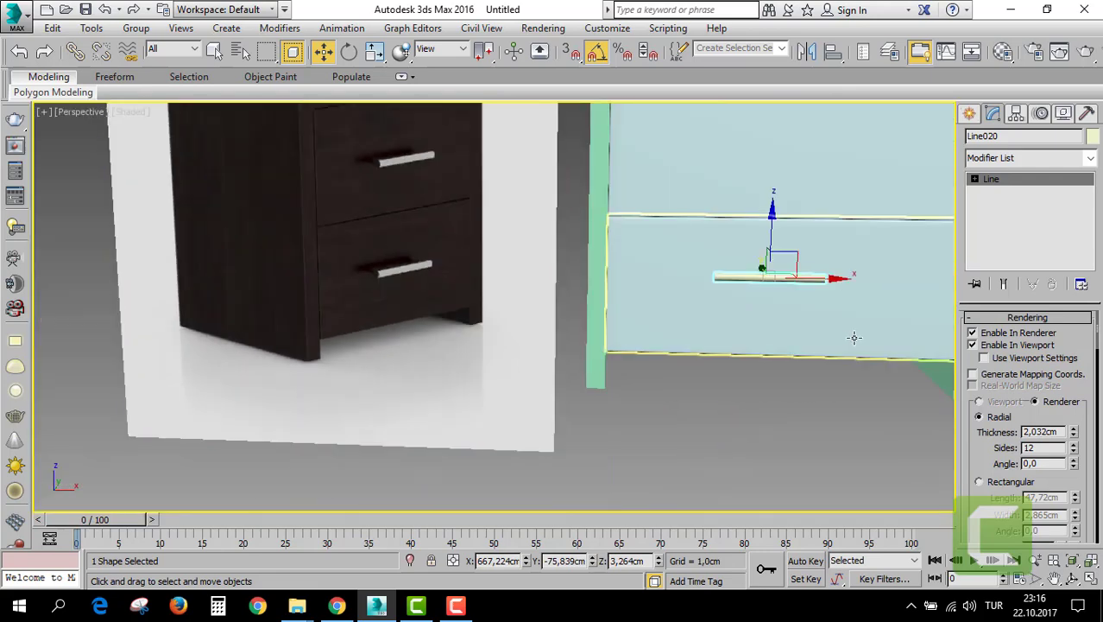
scroll(553, 306, "up", 2)
key("alt+w")
In the Front view, lower the handle slightly on the drawer front.
right_click(760, 238)
key("z")
key("alt+w")
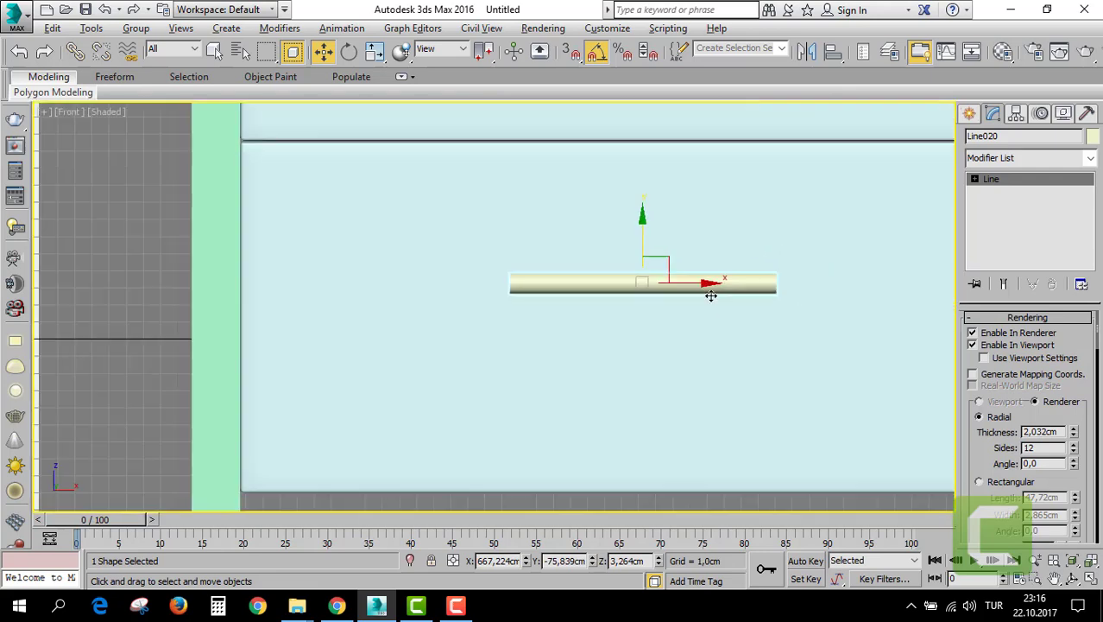
scroll(712, 298, "down", 4)
scroll(722, 316, "down", 1)
left_click_drag(673, 276, 692, 288)
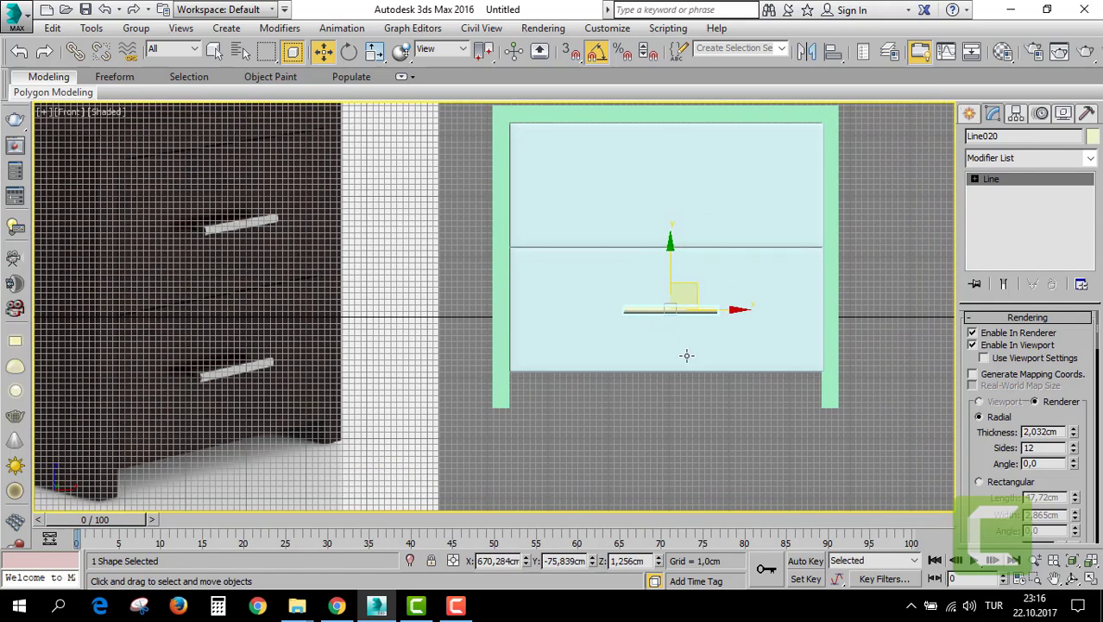
In the Left view, rotate a clone of the handle -90° on Y, creating Line021.
key("alt+w")
right_click(416, 405)
key("z")
key("alt+w")
scroll(434, 400, "down", 5)
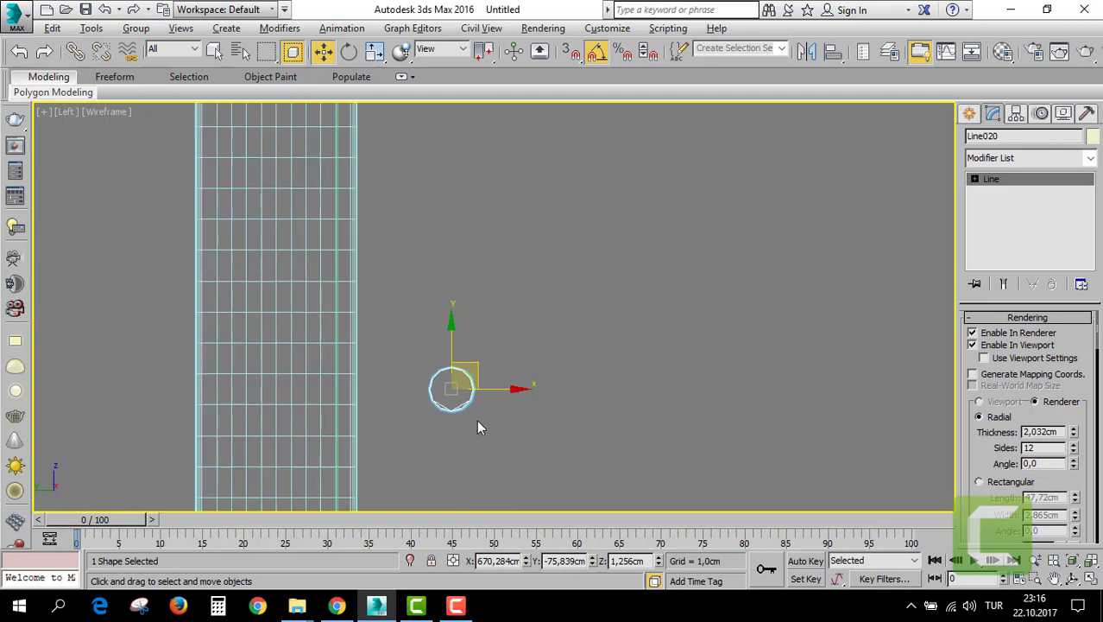
scroll(476, 419, "down", 1)
scroll(496, 354, "down", 2)
scroll(517, 356, "down", 2)
middle_click_drag(542, 366, 576, 378)
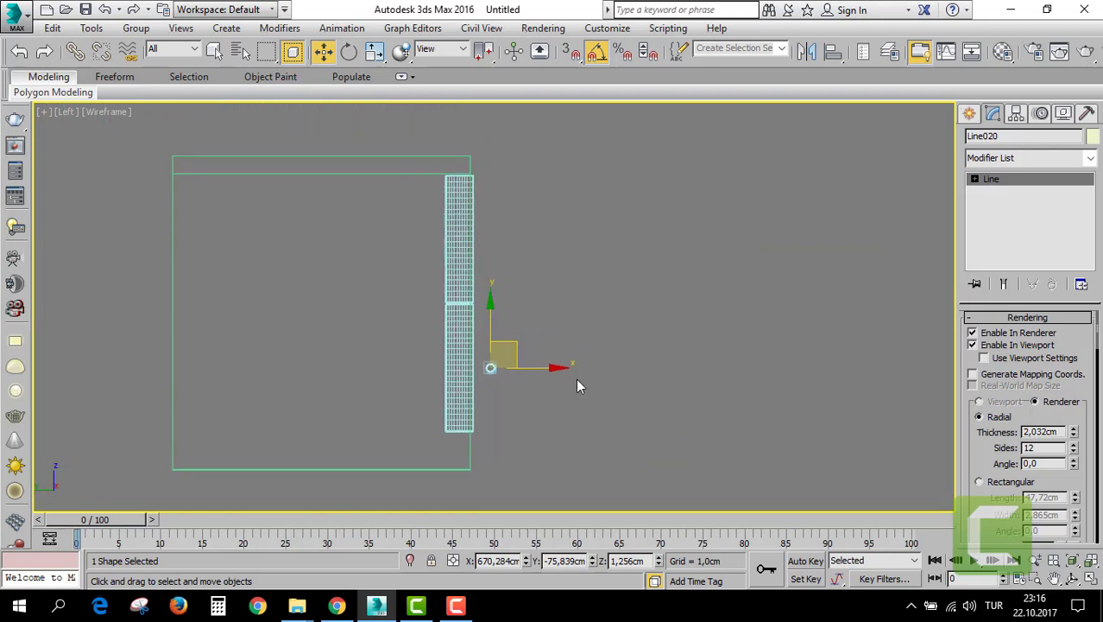
key("e")
left_click_drag(518, 377, 455, 368, "shift")
Confirm the rotated copy and shorten it by pulling its end vertex inward.
left_click(559, 368)
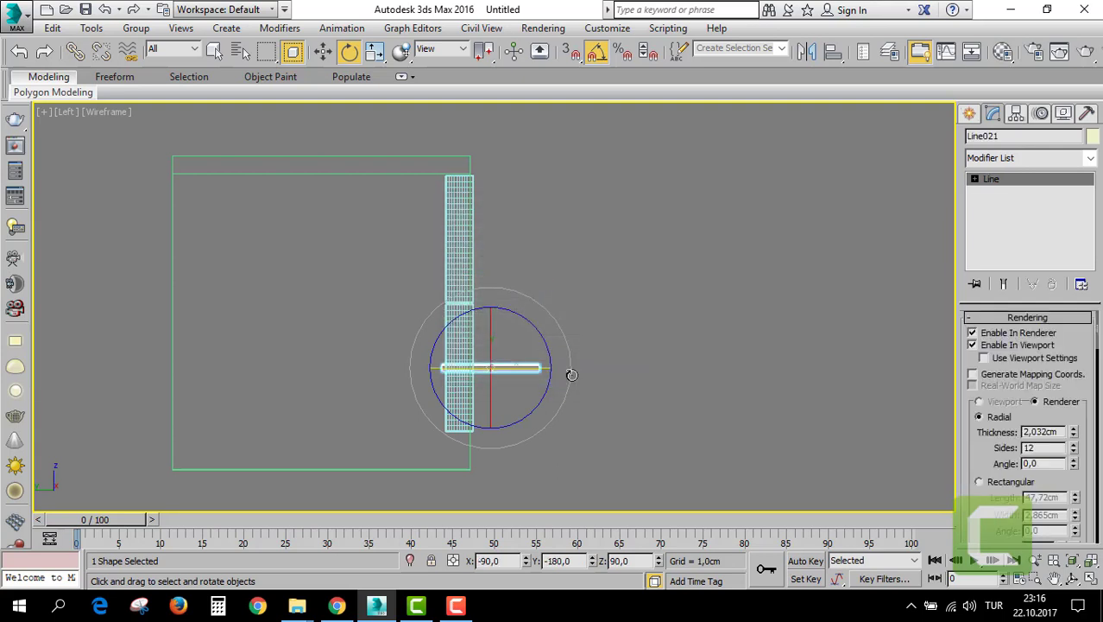
key("1")
scroll(547, 384, "up", 3)
left_click(529, 349)
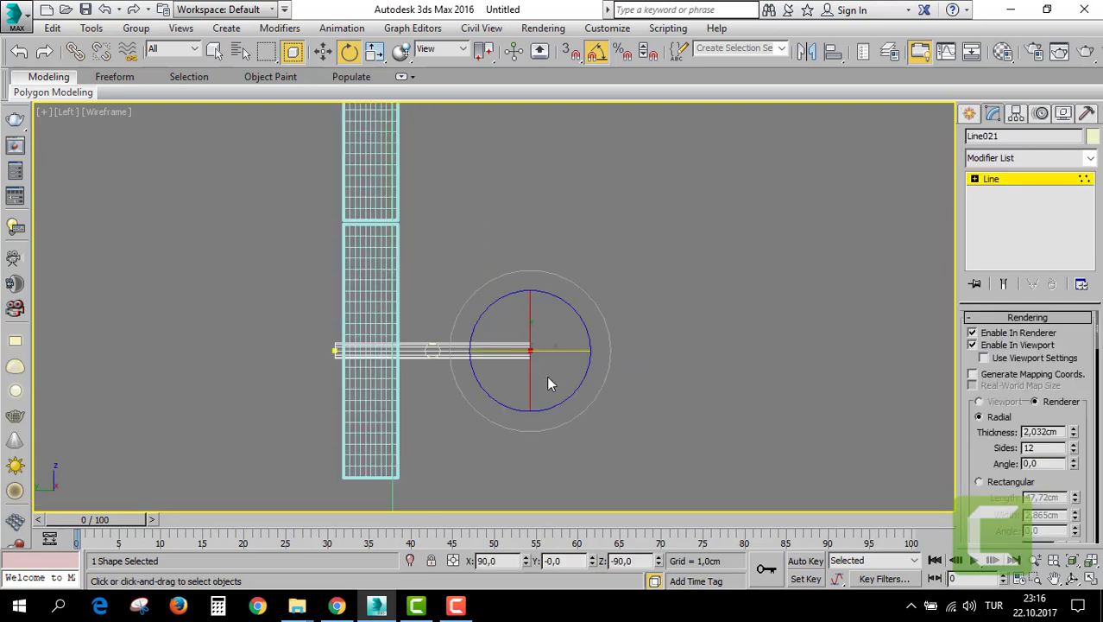
key("w")
mouse_move(579, 349)
left_mouse_down()
mouse_move(464, 345)
mouse_move(474, 345)
left_mouse_up()
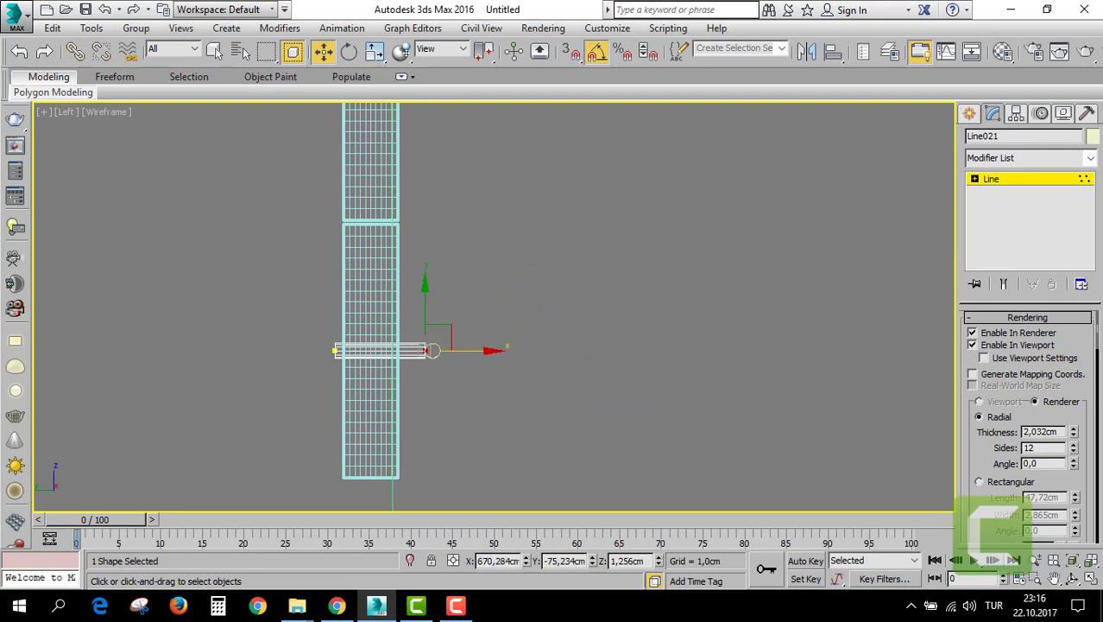
left_click(975, 179)
Thin the short handle post to 0.854cm and nudge the post and handle bar along Y.
left_click(991, 191)
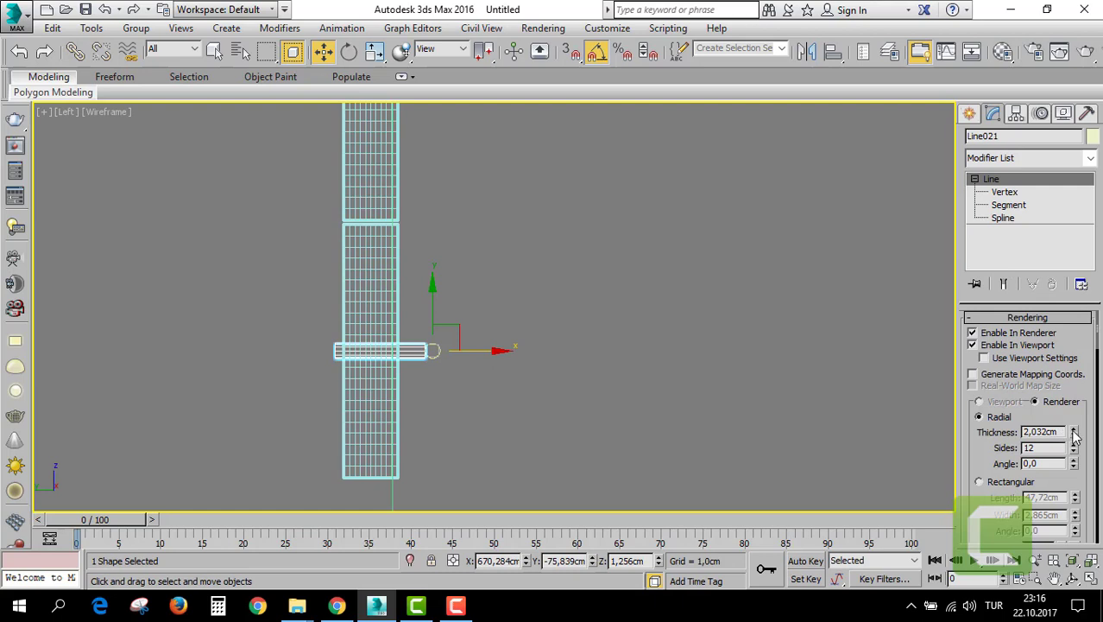
left_click_drag(1075, 436, 1076, 476)
scroll(425, 336, "up", 4)
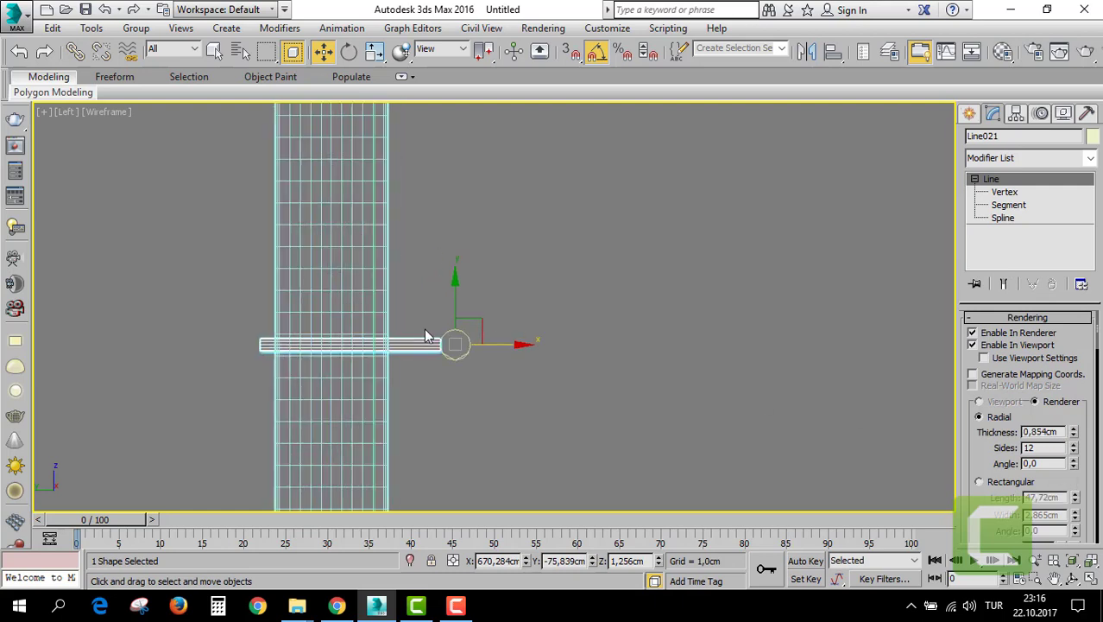
left_click_drag(455, 305, 453, 306)
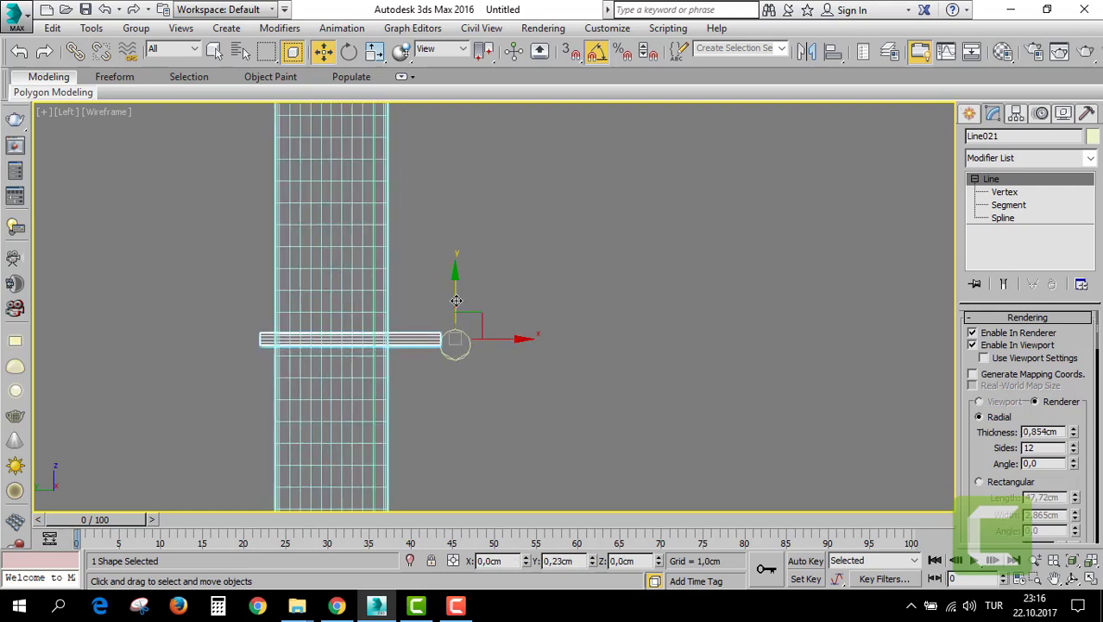
left_click(466, 351)
left_click_drag(478, 345, 479, 345)
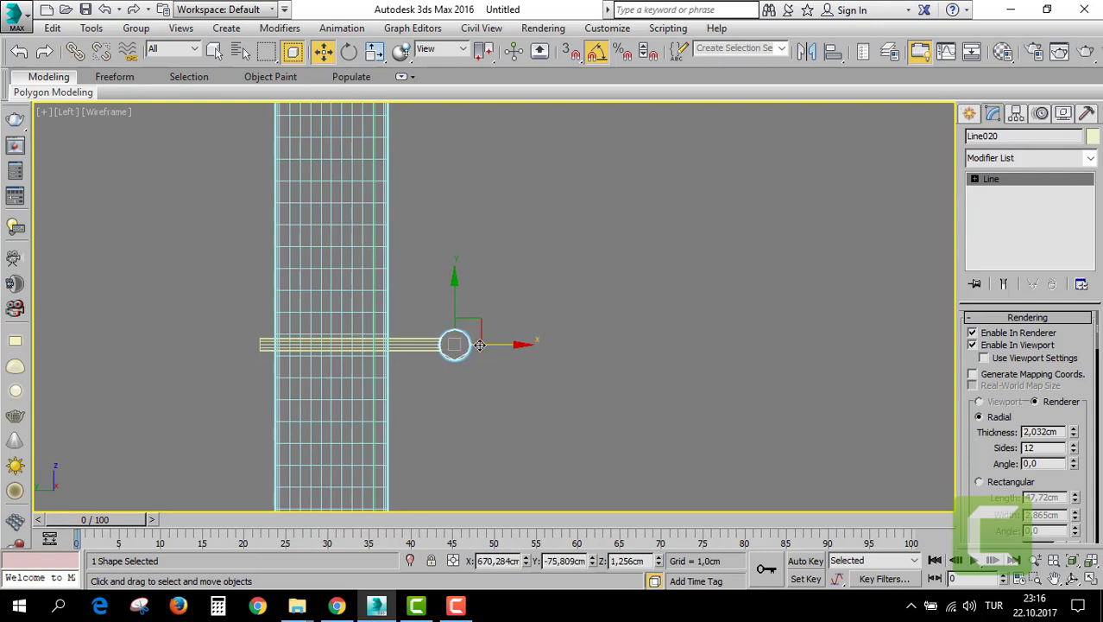
Maximize the Perspective view facing the handle bar; a trial move of the bar is cancelled.
key("alt+w")
right_click(669, 441)
key("z")
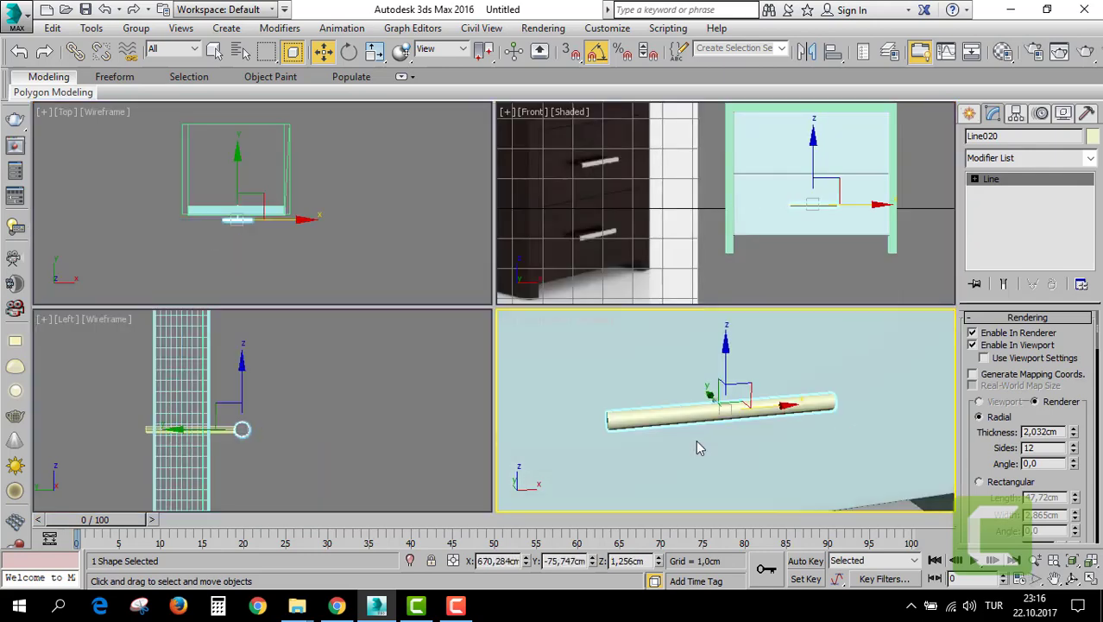
key("alt+w")
scroll(590, 384, "down", 4)
middle_click_drag(628, 377, 614, 339, "alt")
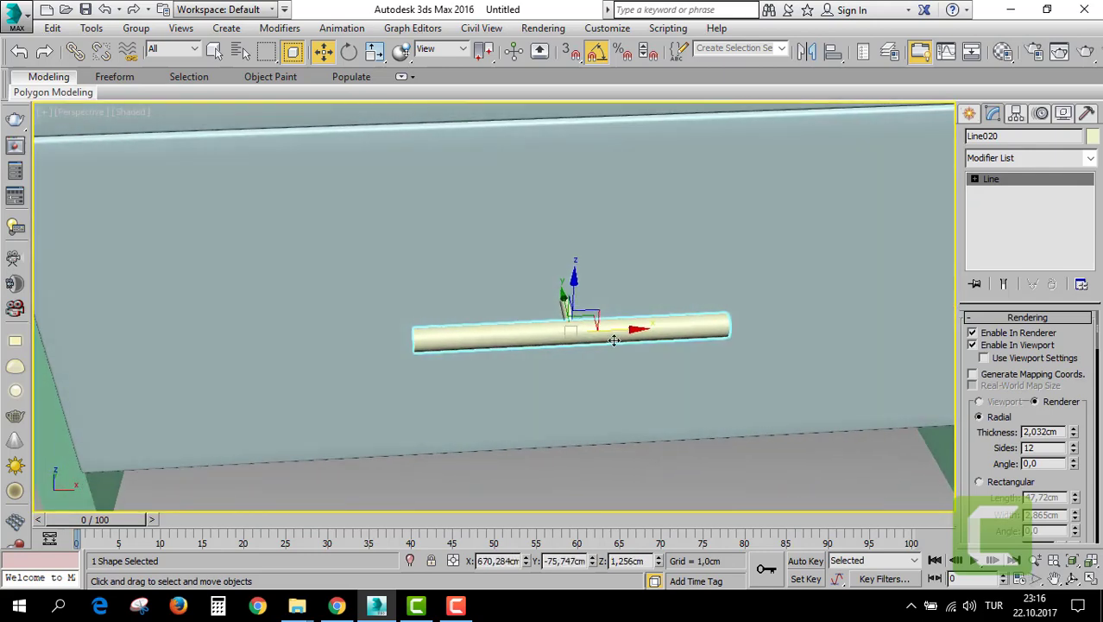
left_click_drag(616, 329, 562, 321)
right_click(562, 311)
Clone the thin post to the handle bar's other end as Line022.
left_click(565, 304)
middle_click_drag(566, 302, 553, 289, "alt")
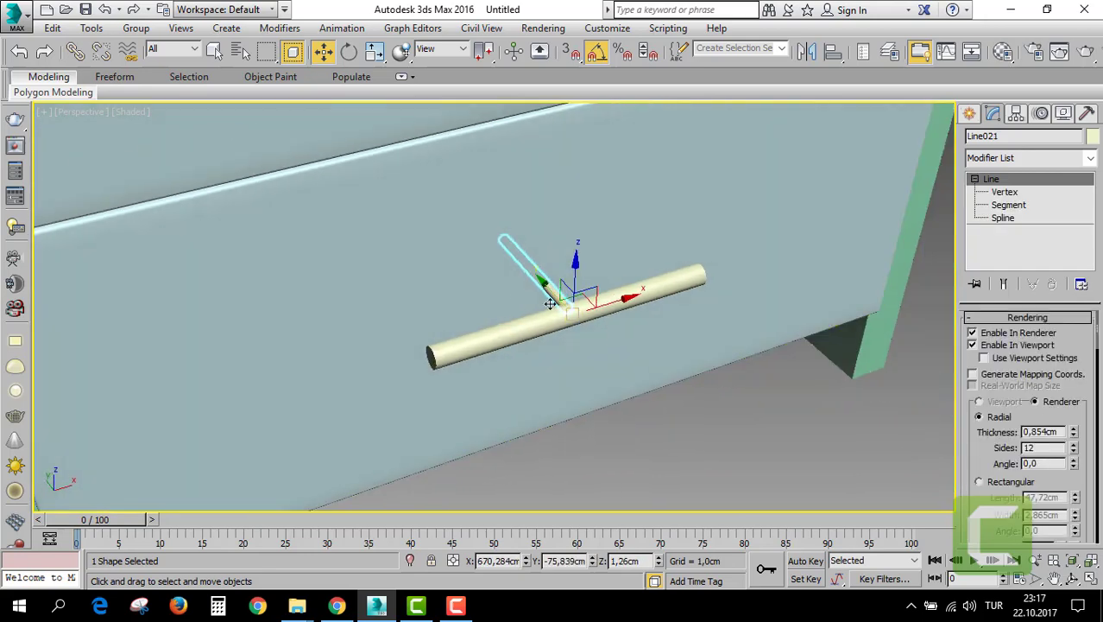
mouse_move(553, 289)
left_mouse_down()
mouse_move(501, 332)
mouse_move(511, 339)
mouse_move(721, 269)
left_mouse_up()
left_click(554, 373)
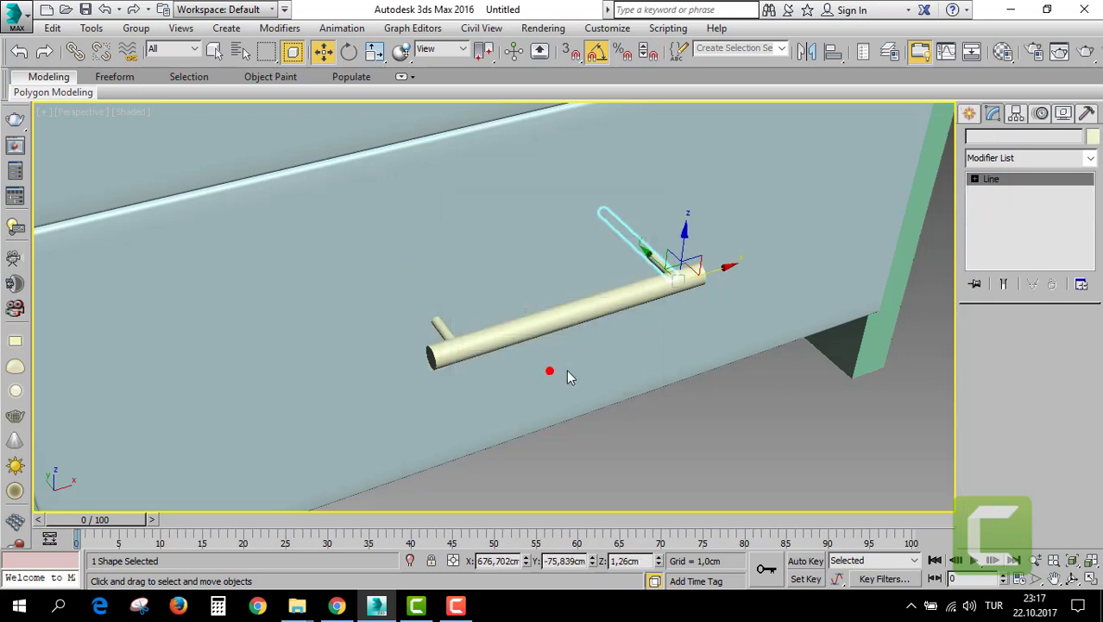
key("alt+w")
In the Front view, clone the three handle parts upward onto the top drawer.
middle_click(731, 222)
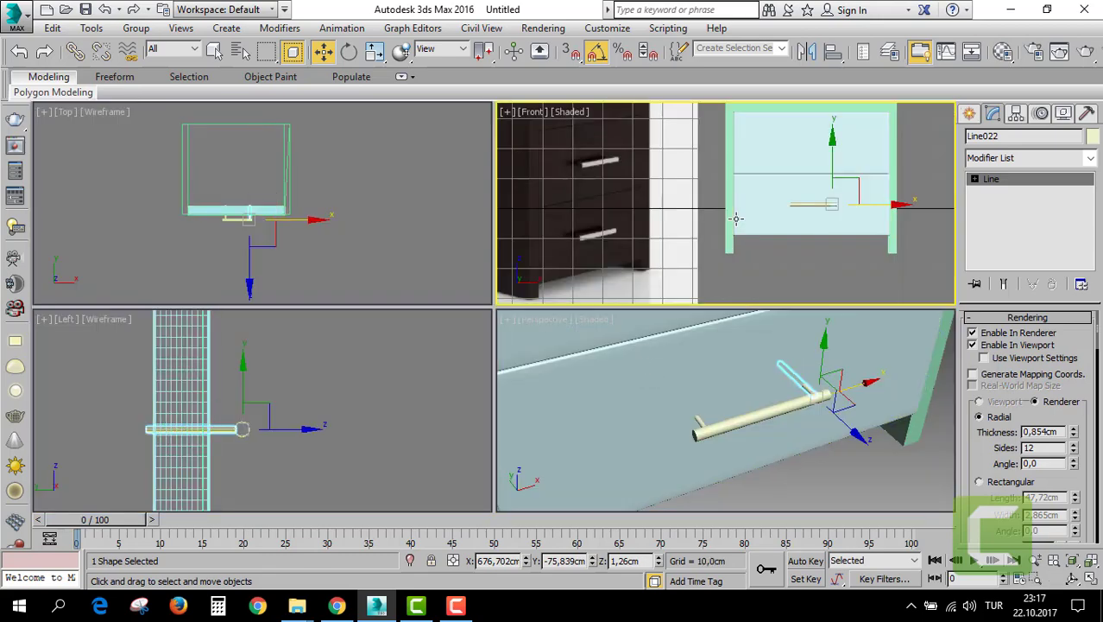
key("alt+w")
left_click(715, 403)
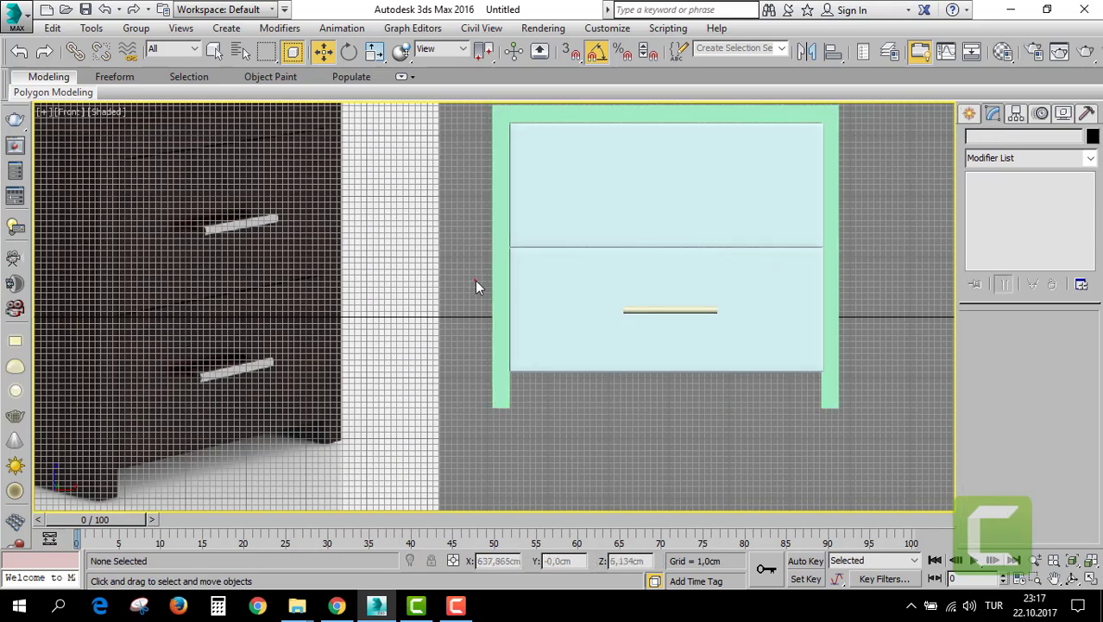
left_click_drag(477, 284, 771, 362)
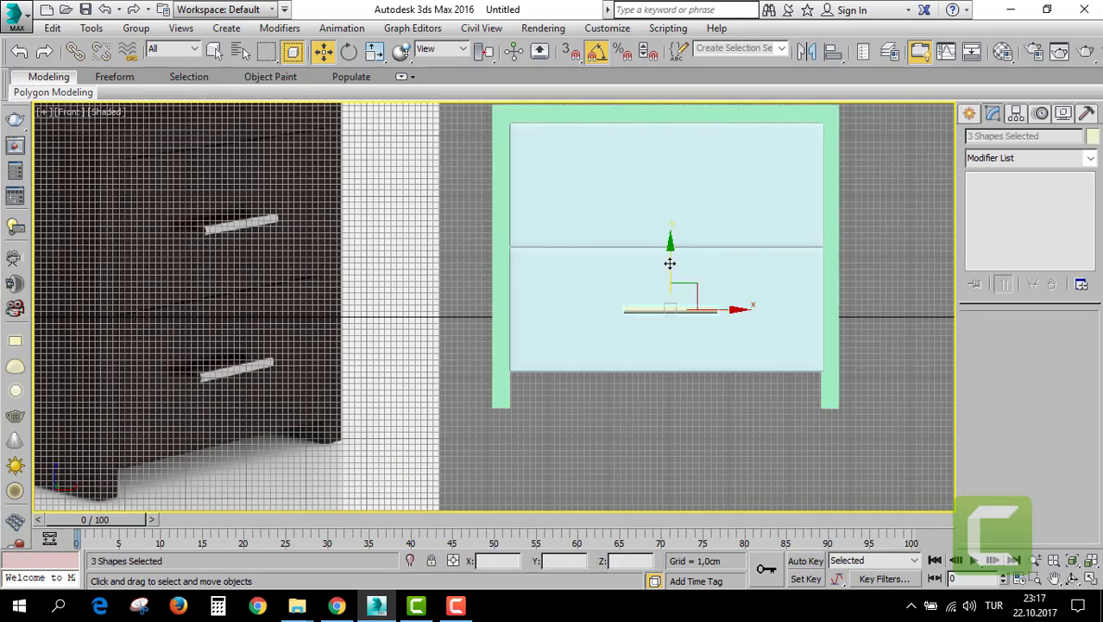
left_click_drag(671, 259, 670, 136, "shift")
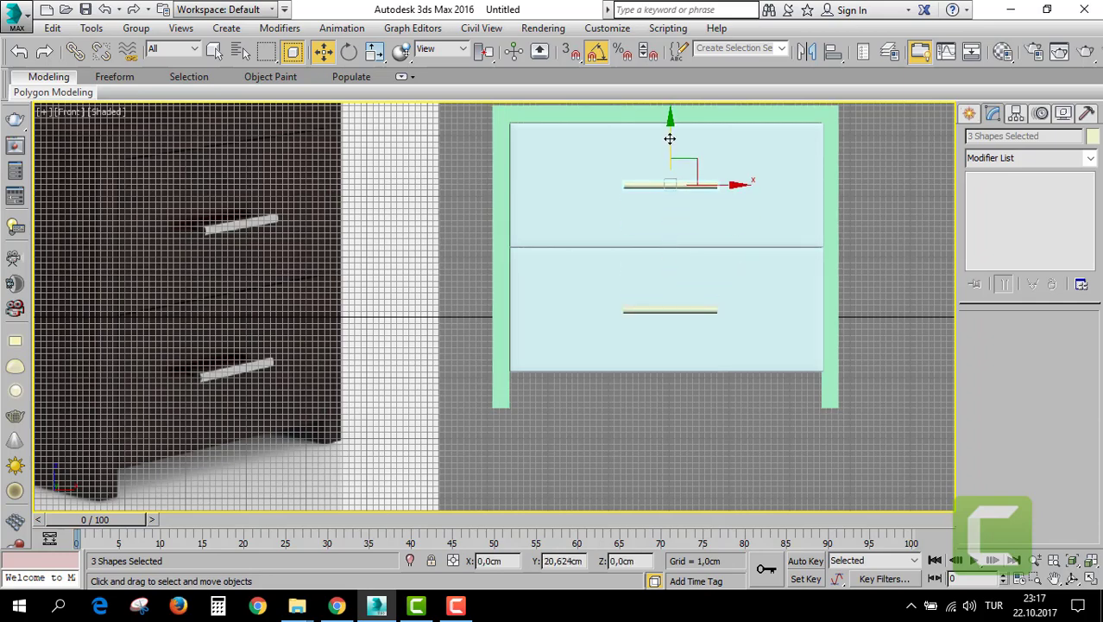
left_click(553, 370)
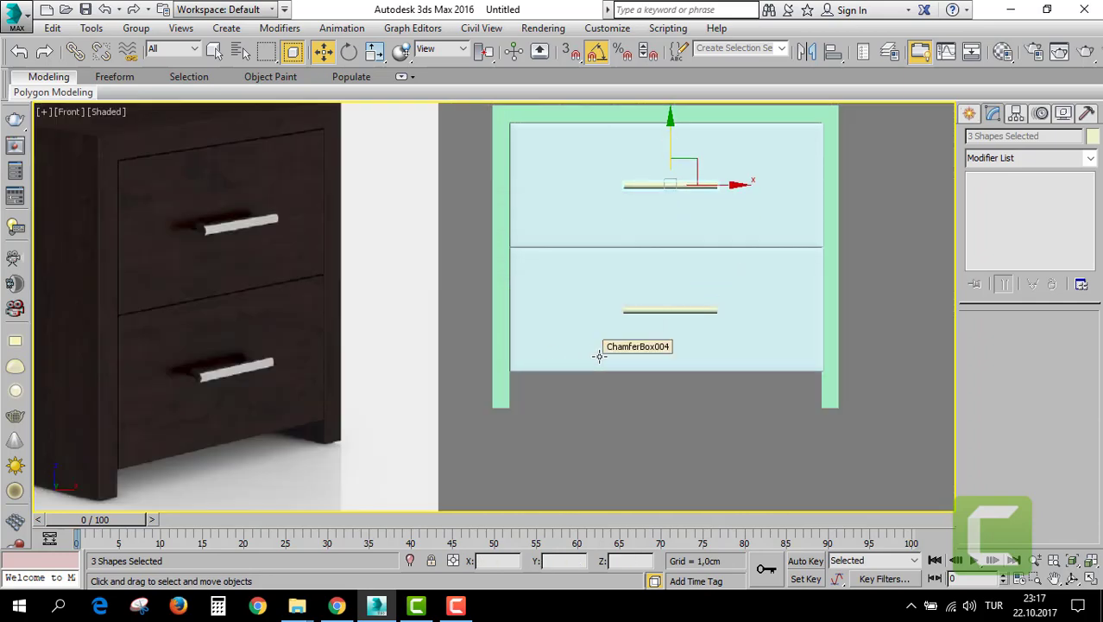
Orbit, pan and zoom the Perspective view to inspect both drawer handles on the nightstand front.
middle_click_drag(560, 375, 607, 373)
scroll(607, 373, "down", 2)
key("alt+w")
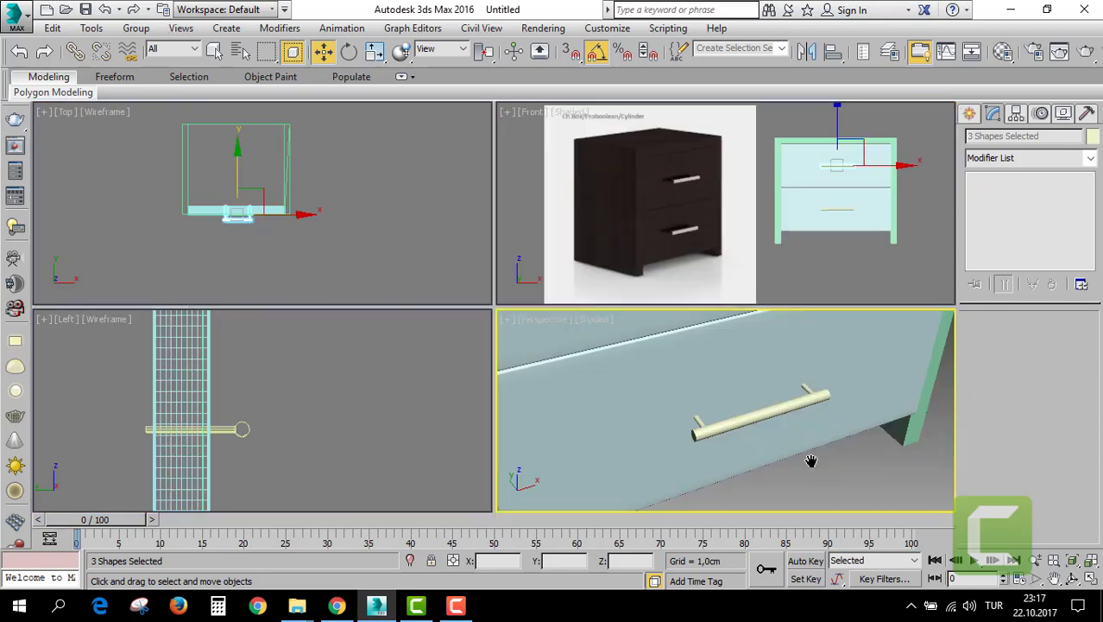
key("alt+w")
scroll(725, 420, "down", 5)
middle_click_drag(724, 421, 714, 384, "alt")
left_click(830, 351)
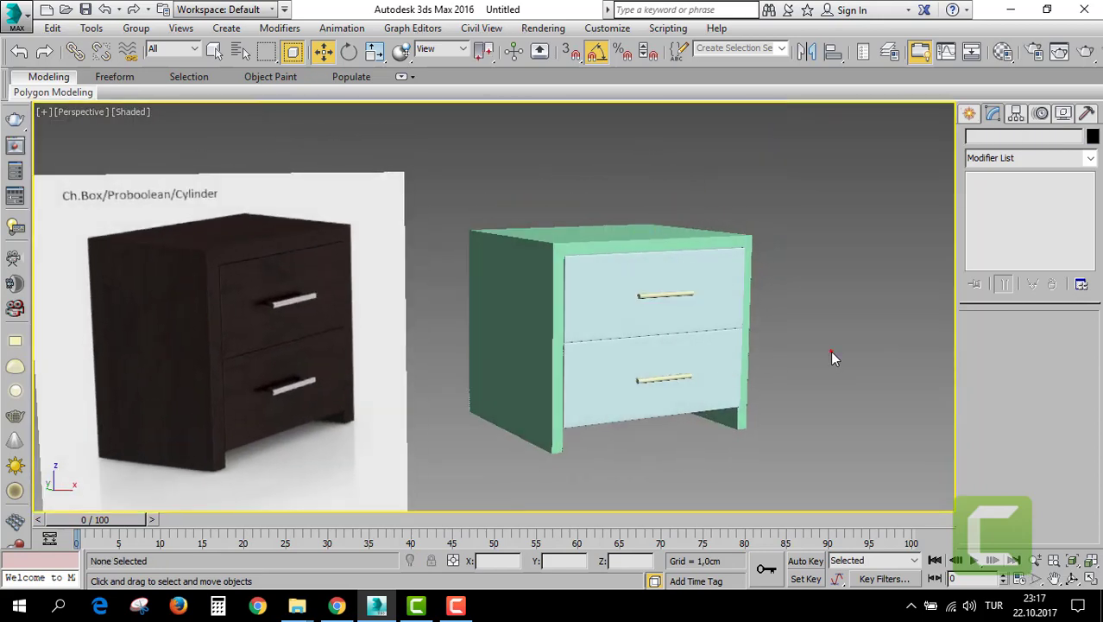
middle_click_drag(830, 351, 648, 376)
scroll(649, 376, "down", 1)
scroll(665, 380, "down", 1)
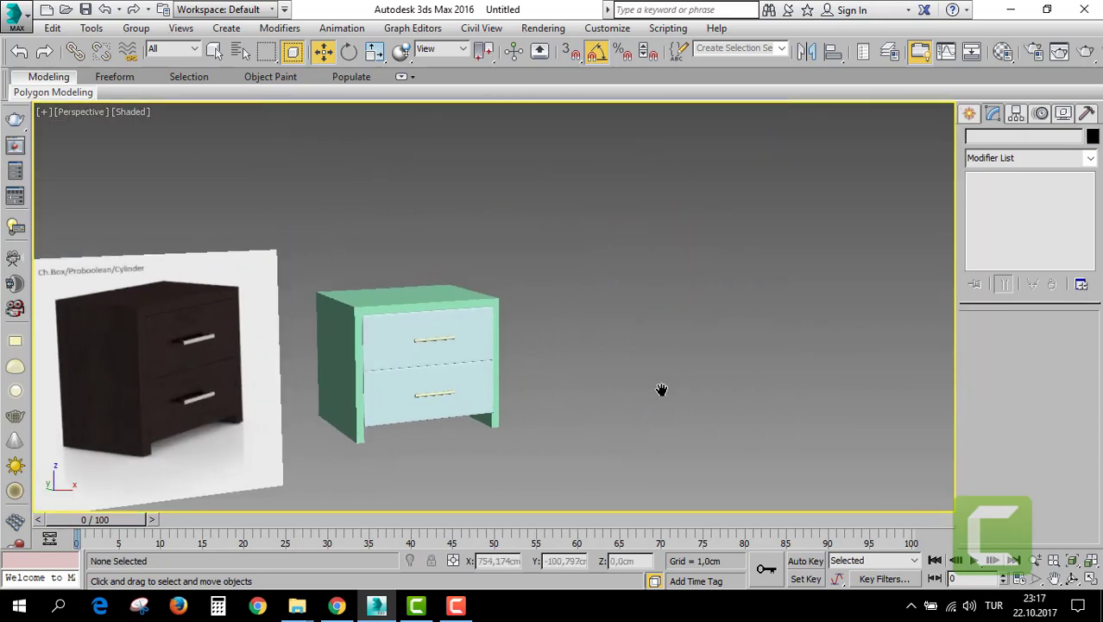
scroll(512, 337, "up", 4)
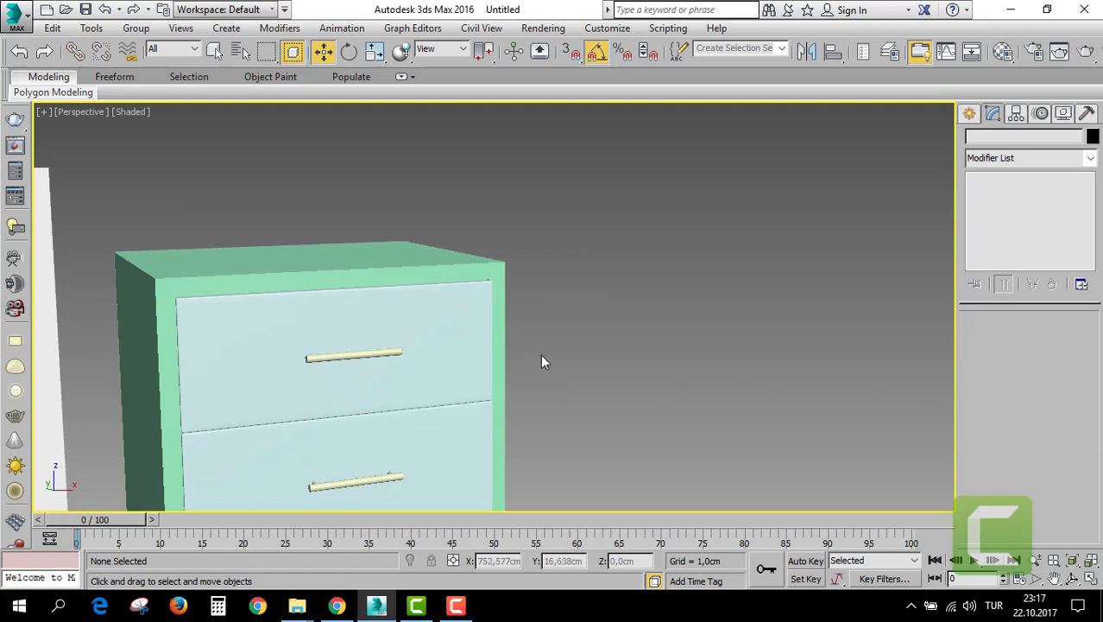
scroll(690, 369, "down", 2)
right_click(660, 347)
Select all nine nightstand parts and set their object colour to grey.
left_click(388, 234)
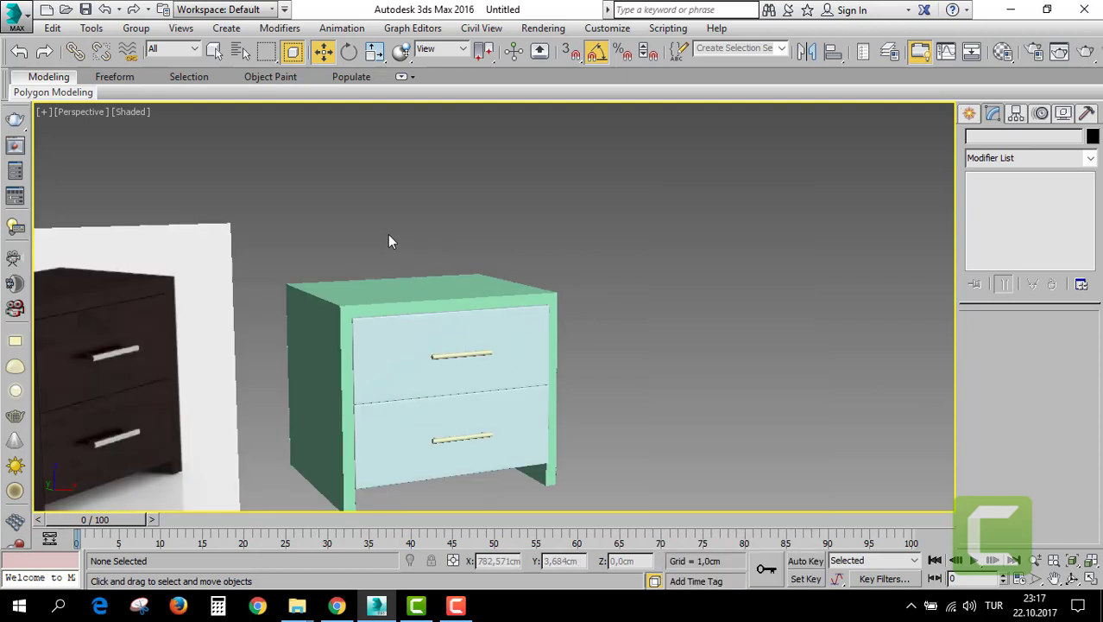
mouse_move(388, 234)
middle_mouse_down("alt")
mouse_move(495, 332)
mouse_move(512, 320)
mouse_move(362, 172)
middle_mouse_up("alt")
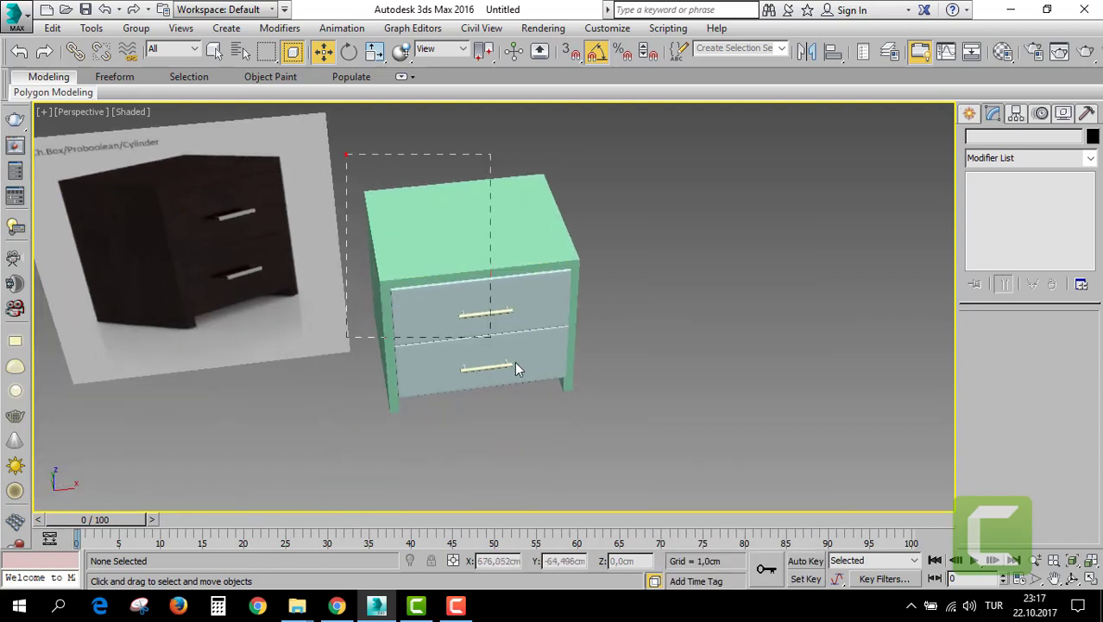
left_click_drag(516, 370, 641, 472)
left_click(1093, 136)
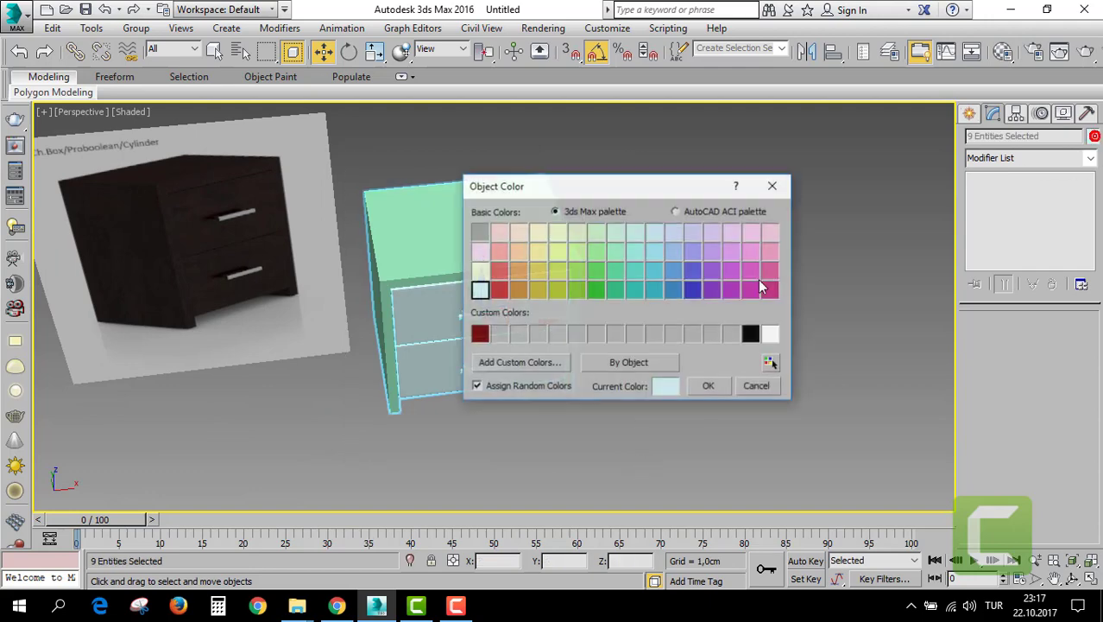
left_click(710, 386)
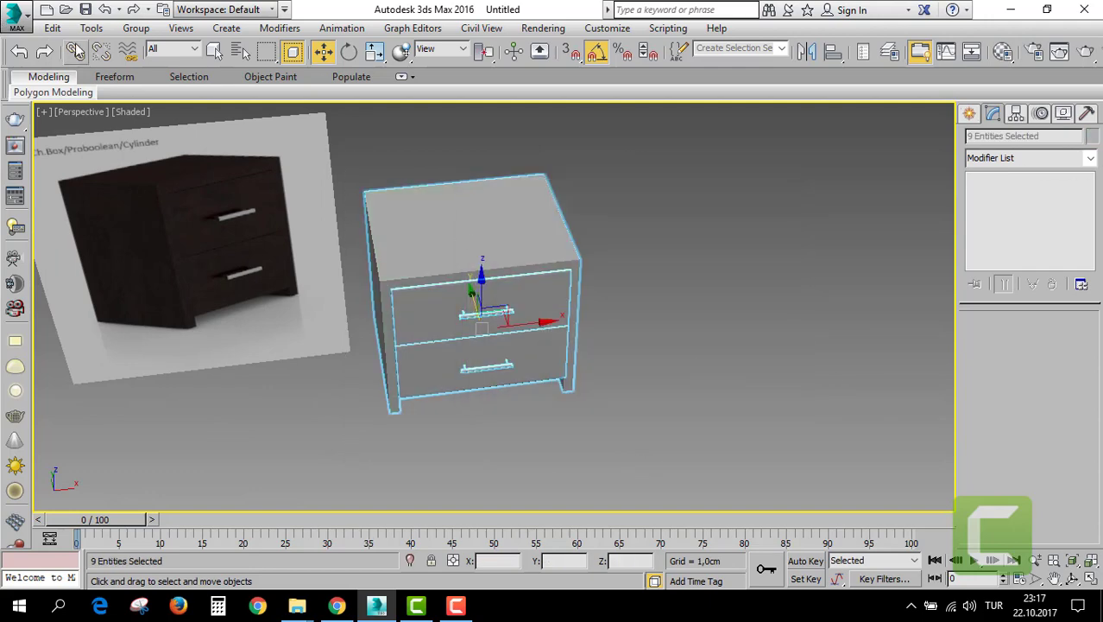
Group the nightstand parts as Group005 and move the group left and up.
left_click(136, 28)
left_click(156, 42)
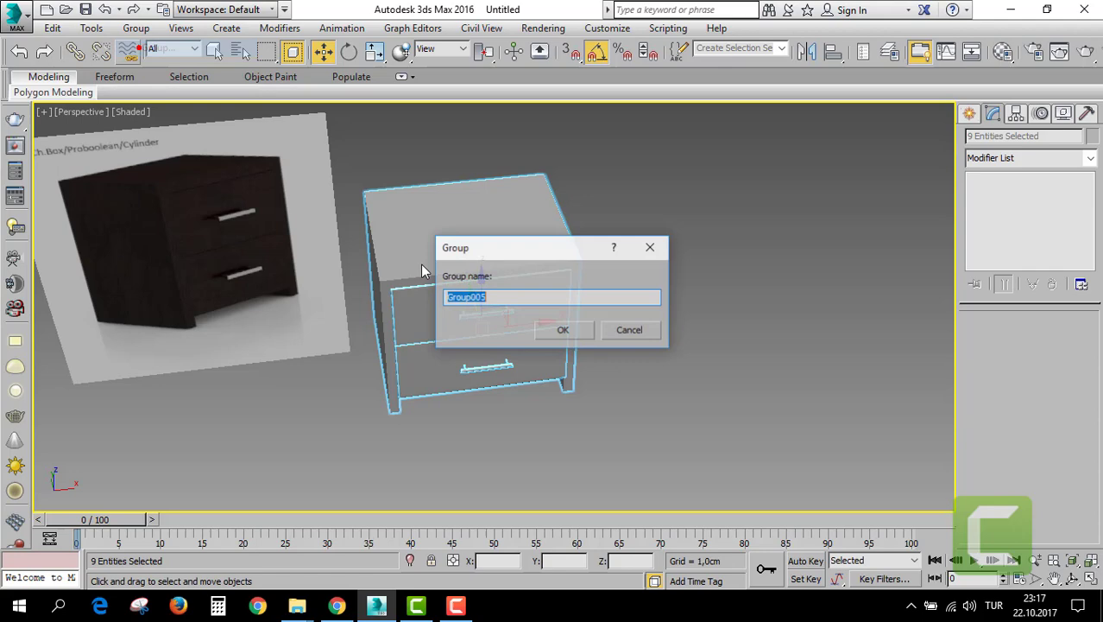
left_click(564, 327)
key("alt+w")
scroll(304, 248, "down", 3)
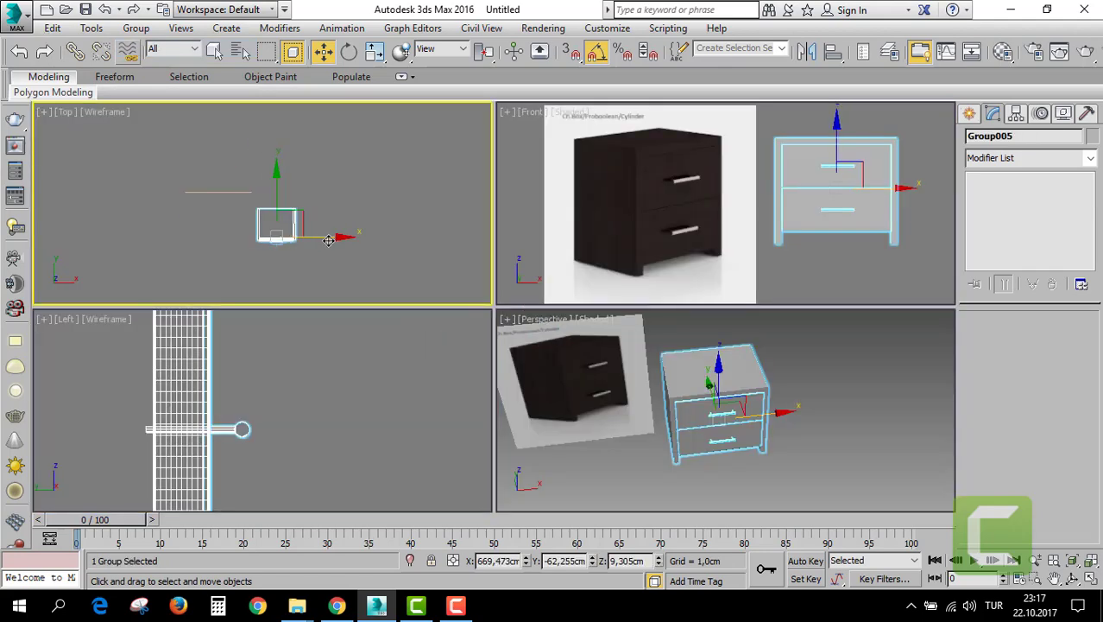
left_click_drag(328, 240, 272, 225)
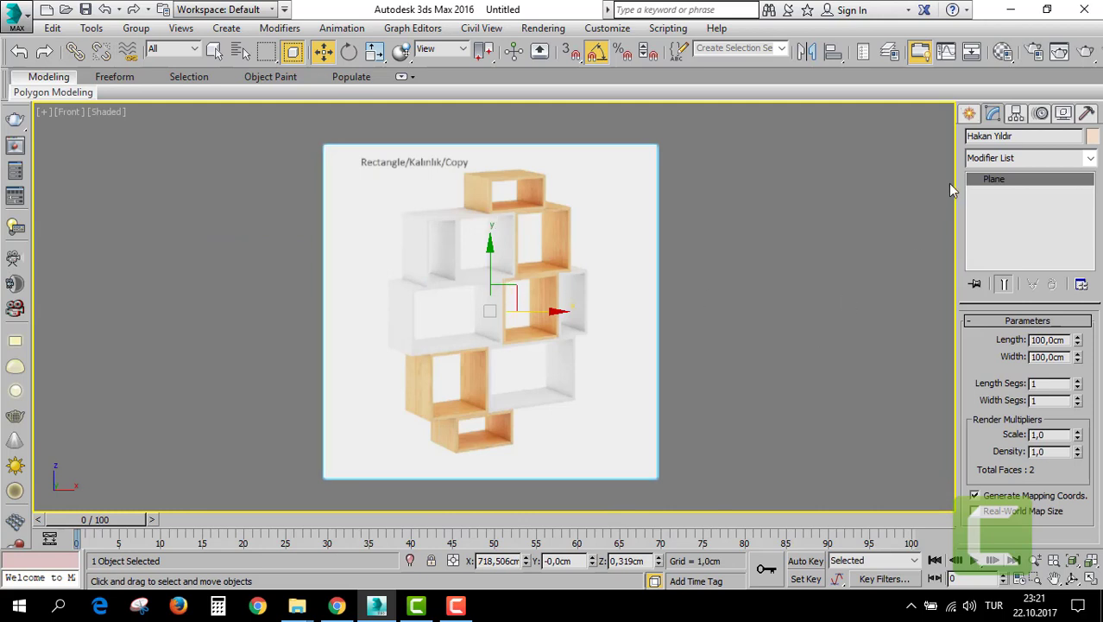
Draw a rectangle over the shelf photo's top box and position it.
left_click(970, 116)
left_click(993, 139)
left_click(1045, 230)
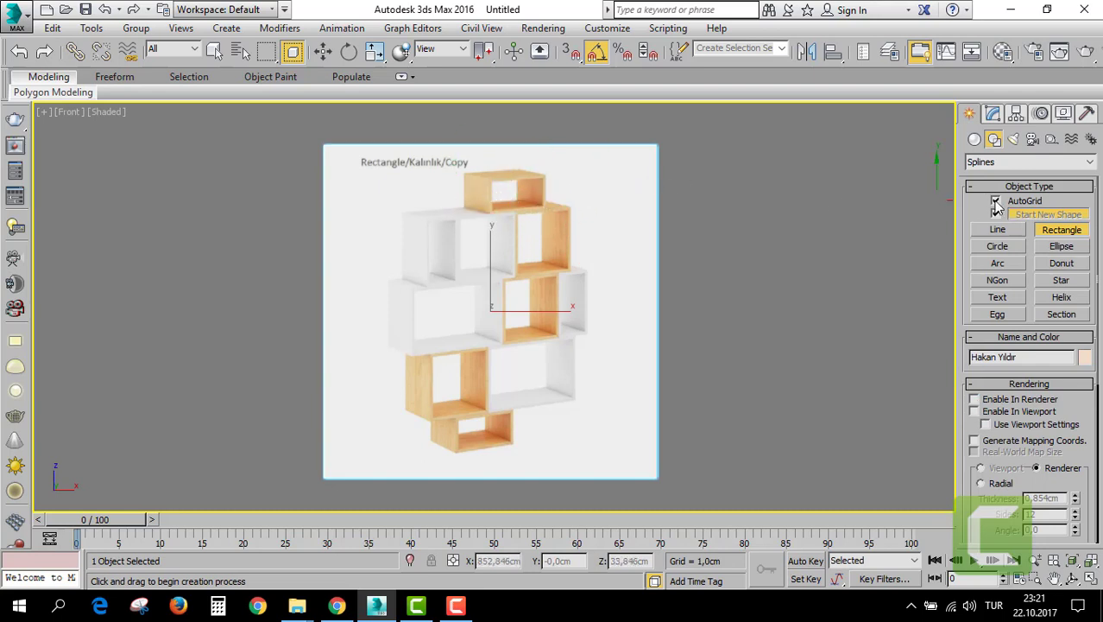
left_click_drag(478, 179, 565, 207)
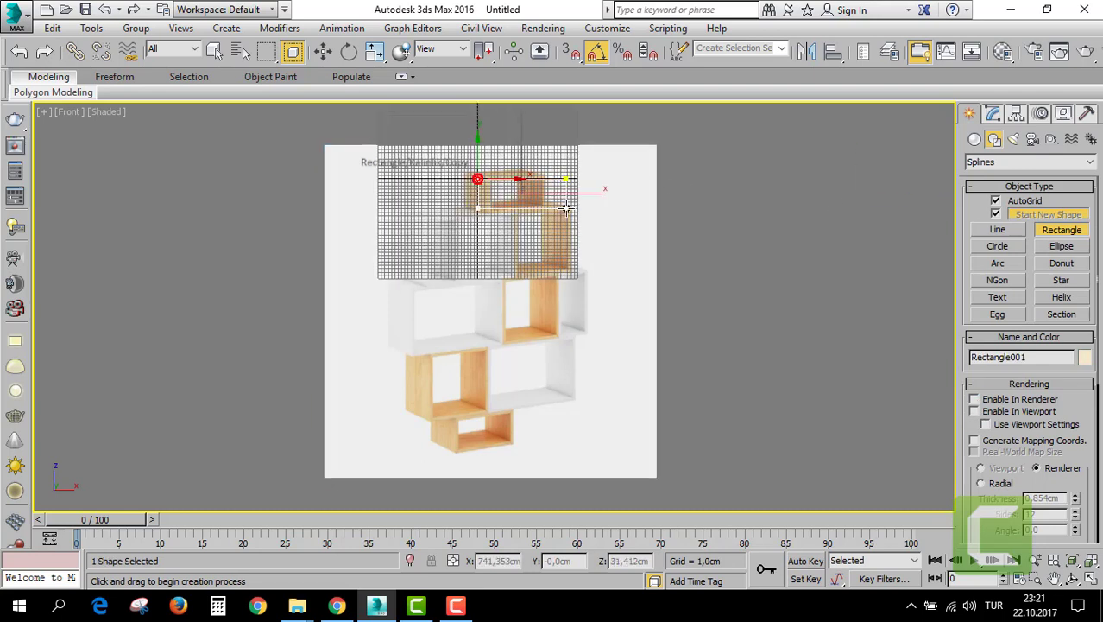
key("w")
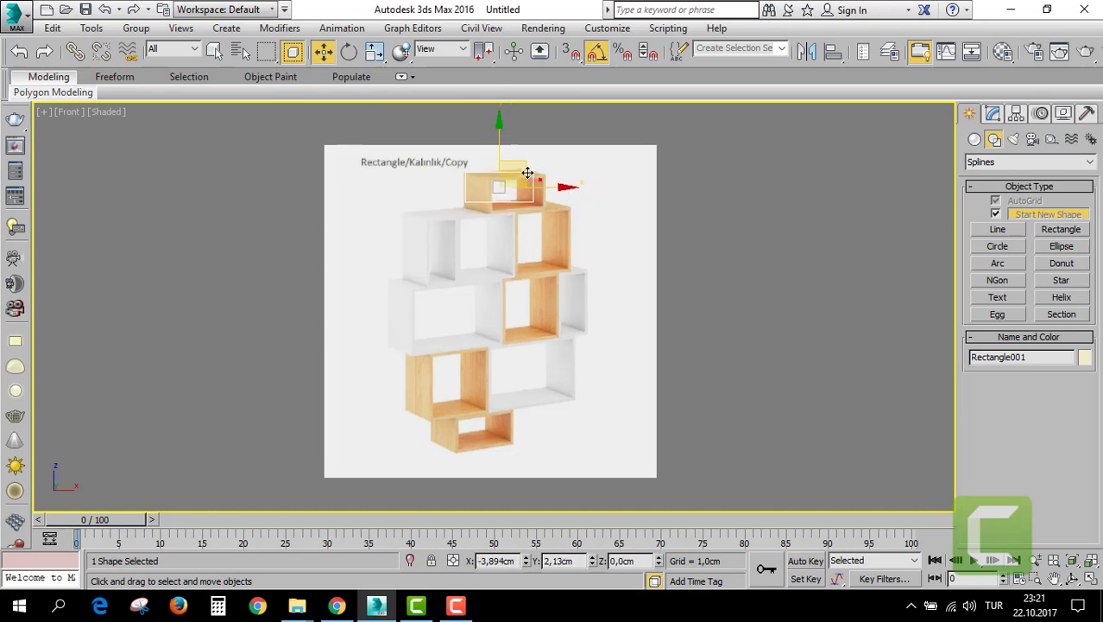
left_click_drag(528, 173, 532, 177)
Stretch the rectangle vertically to about 125% and clone it down onto the next box.
key("r")
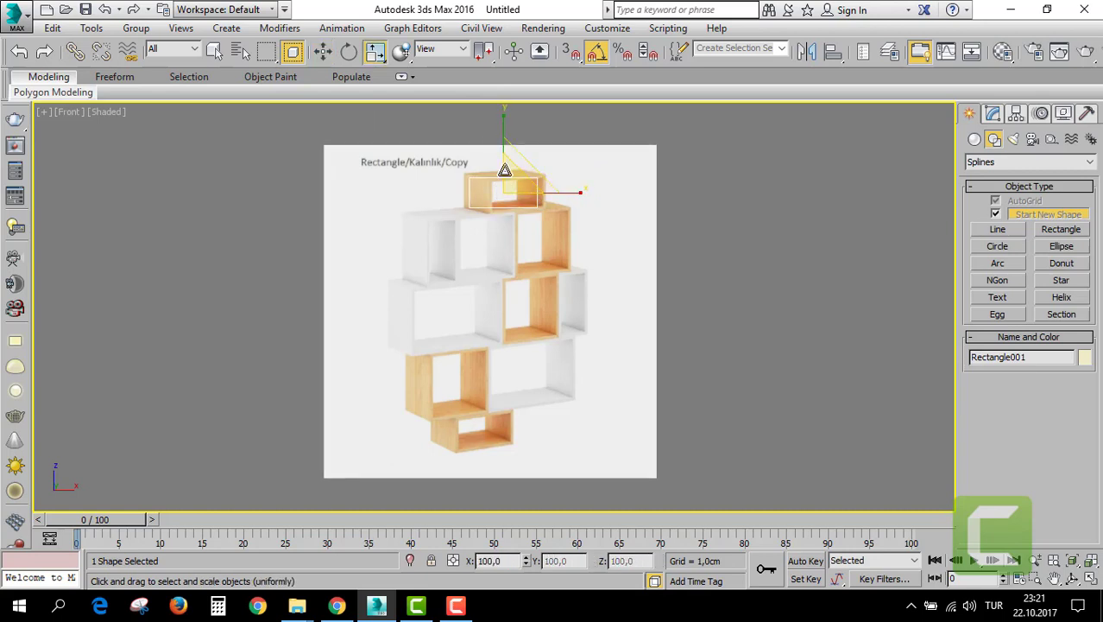
left_click_drag(505, 123, 509, 112)
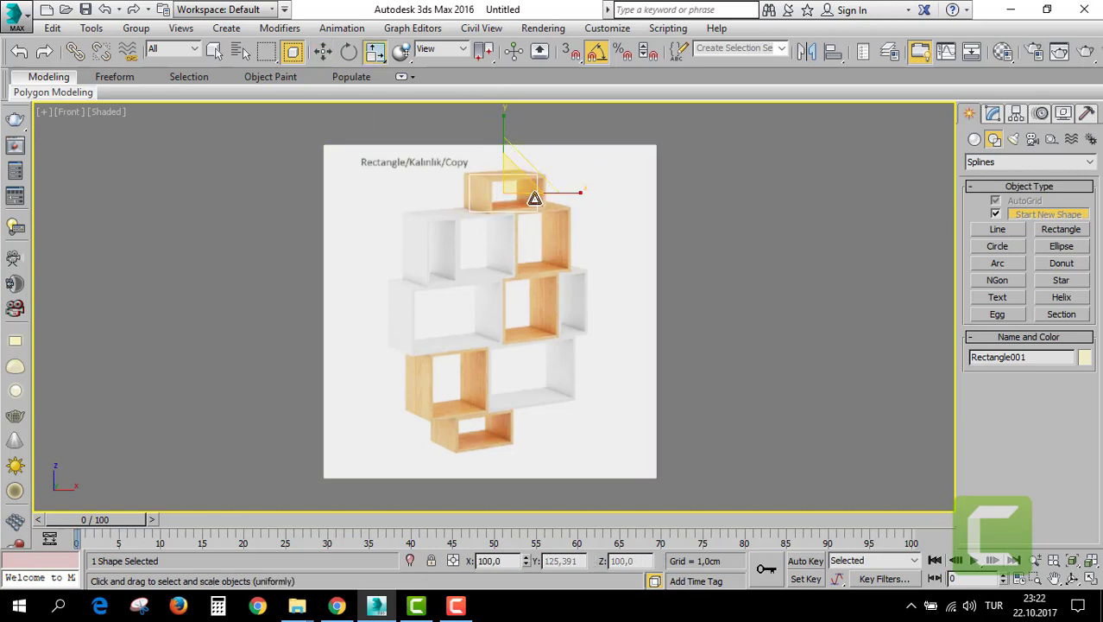
key("w")
left_click_drag(533, 174, 485, 244, "shift")
left_click(555, 370)
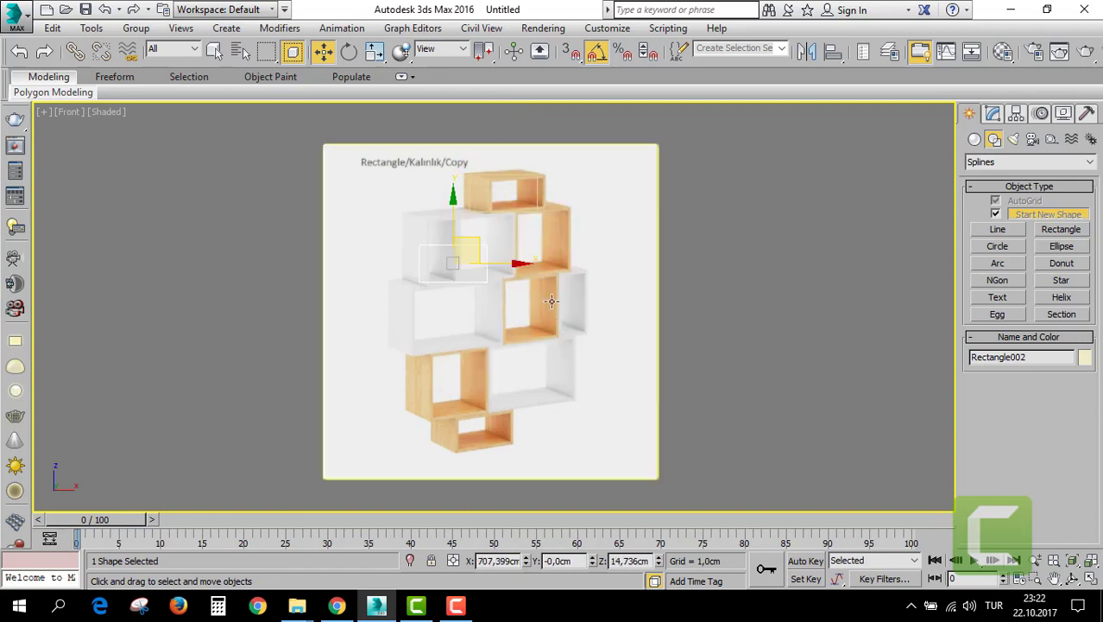
Make the top rectangle renderable with Enable In Renderer and Enable In Viewport.
left_click(537, 253)
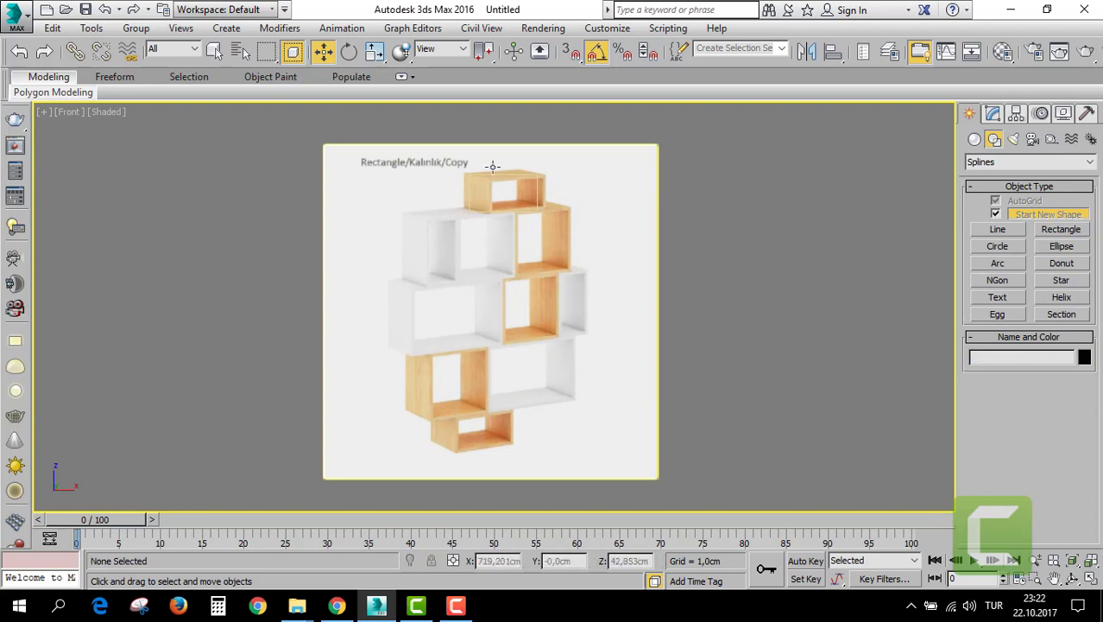
left_click(508, 177)
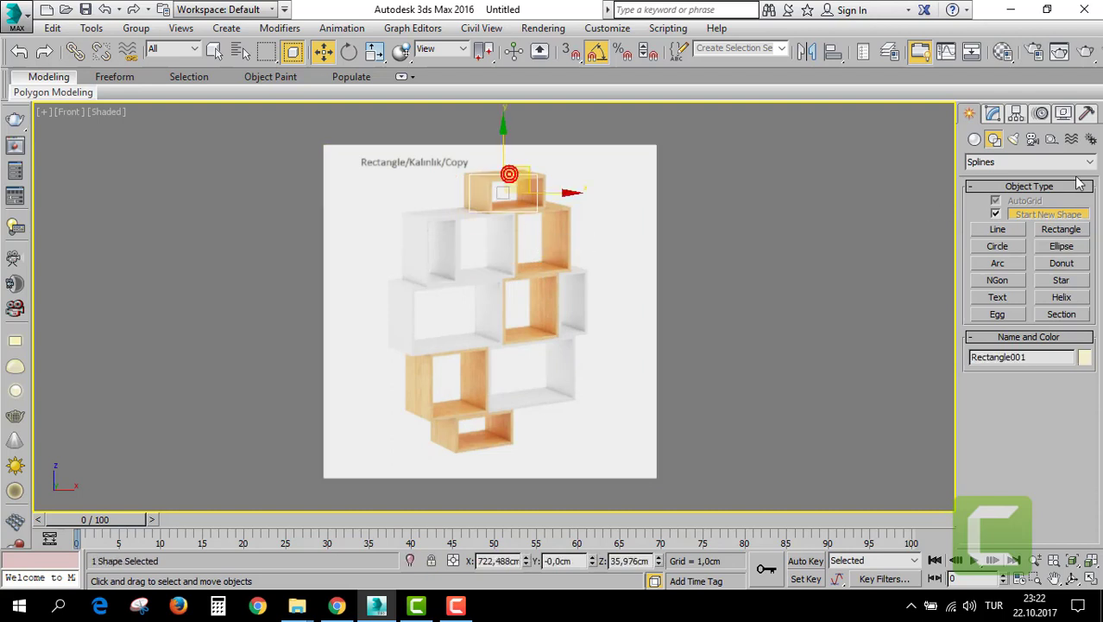
left_click(993, 114)
left_click(985, 336)
left_click(982, 349)
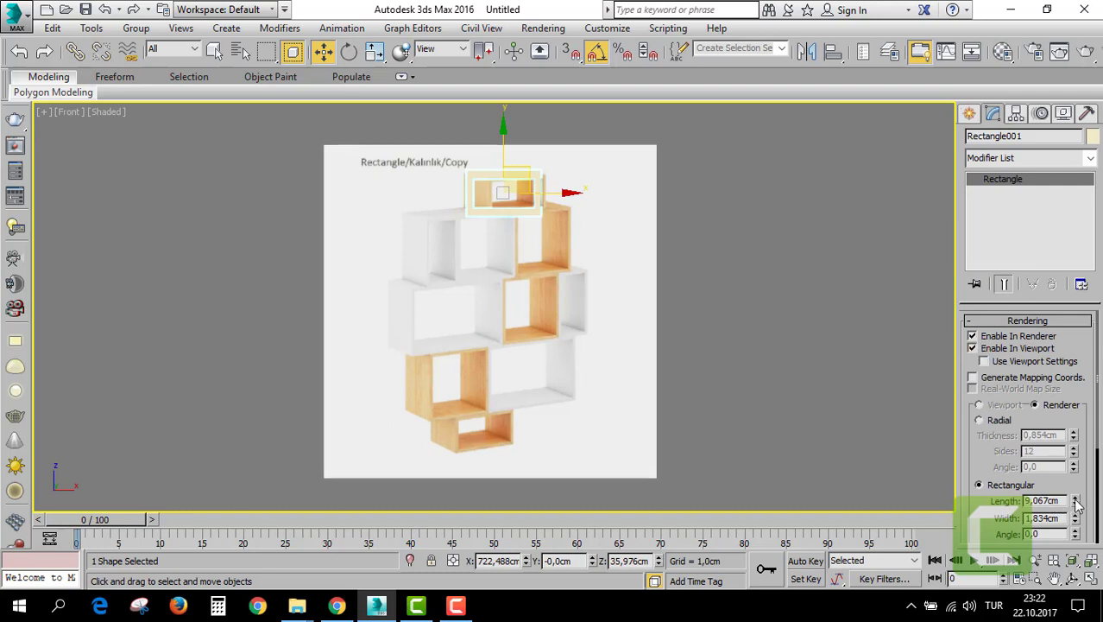
Reduce the frame width and shift the top box back along Y in Perspective view.
left_click_drag(1077, 519, 1076, 553)
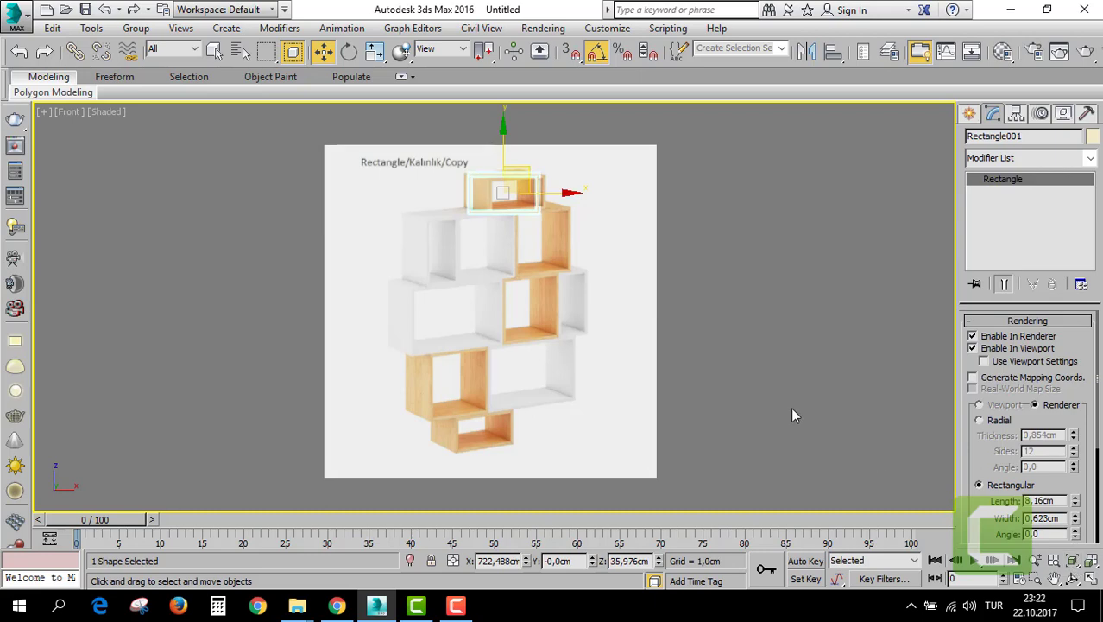
key("alt+w")
left_click(870, 436)
key("alt+w")
scroll(746, 383, "down", 5)
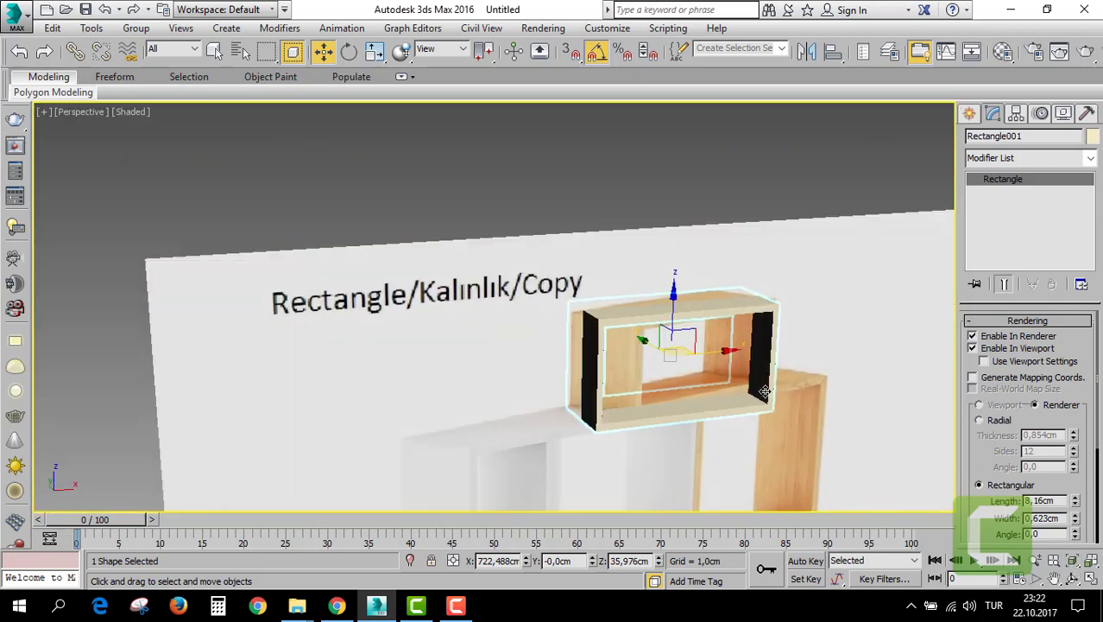
scroll(726, 363, "down", 2)
left_click_drag(604, 310, 679, 360, "shift")
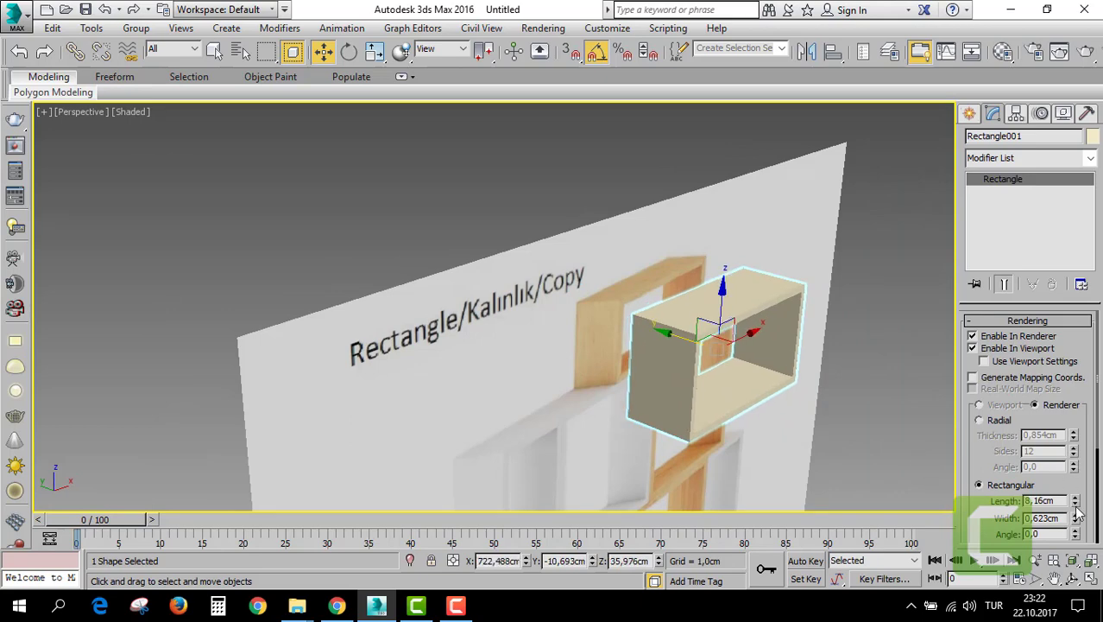
Set the frame width to 0,436cm and recentre the Front view on the shelf.
left_click_drag(1076, 523, 1078, 540)
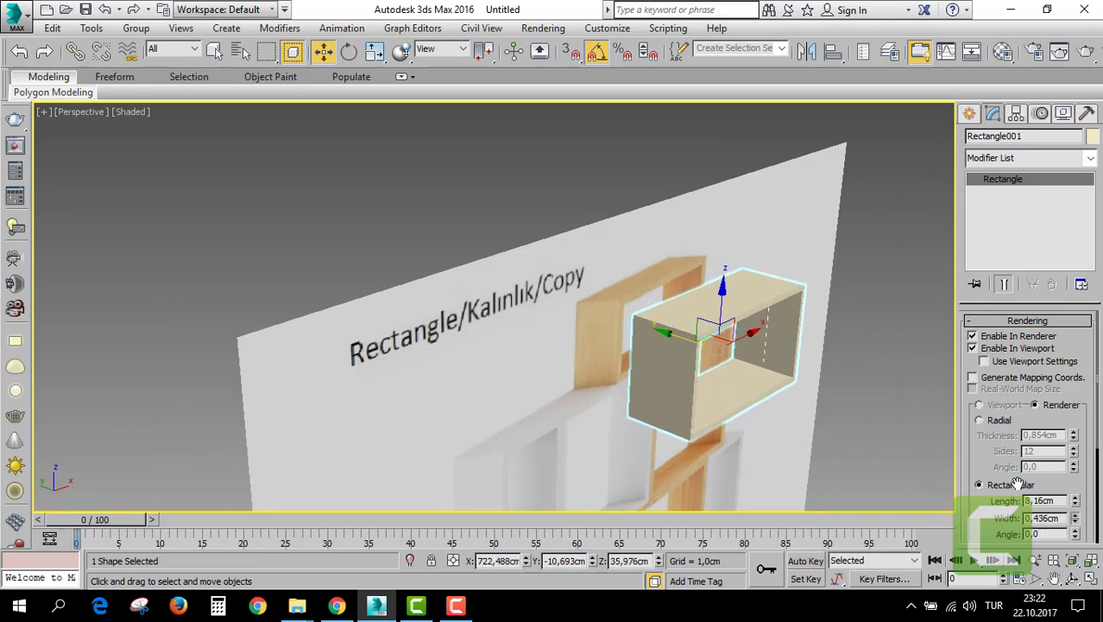
key("alt+w")
right_click(647, 185)
key("alt+w")
scroll(616, 198, "up", 2)
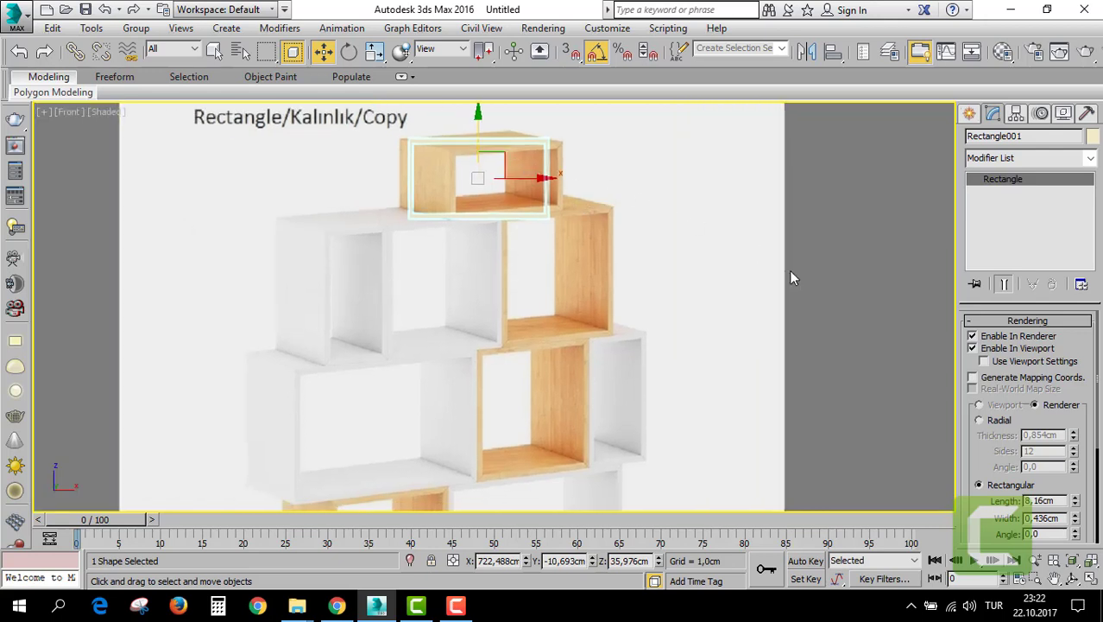
middle_click_drag(760, 250, 731, 285)
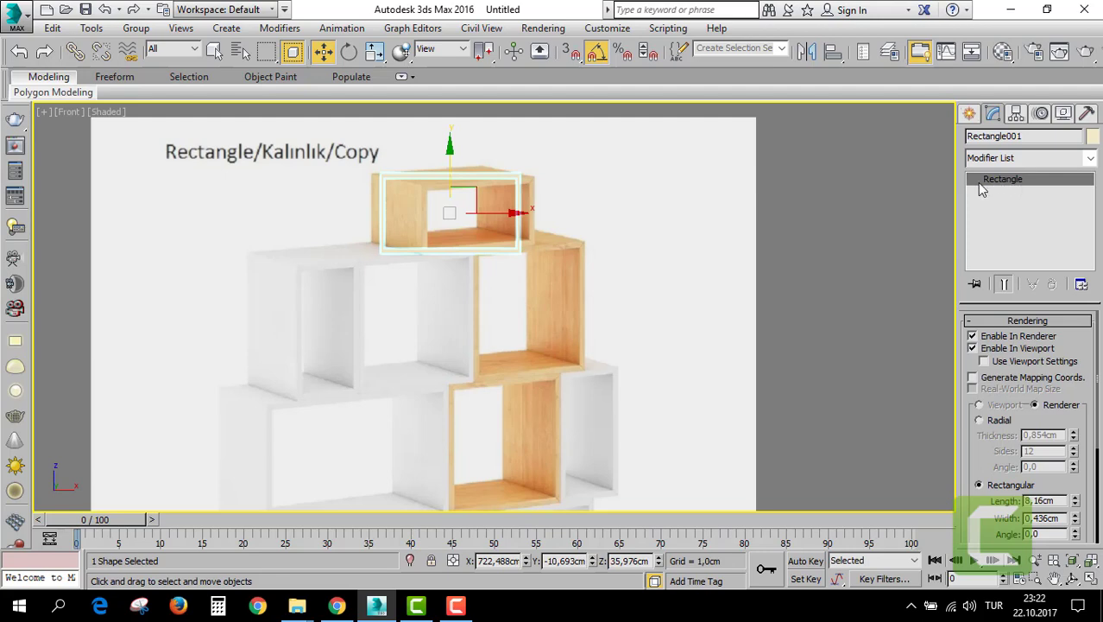
right_click(478, 178)
mouse_move(552, 412)
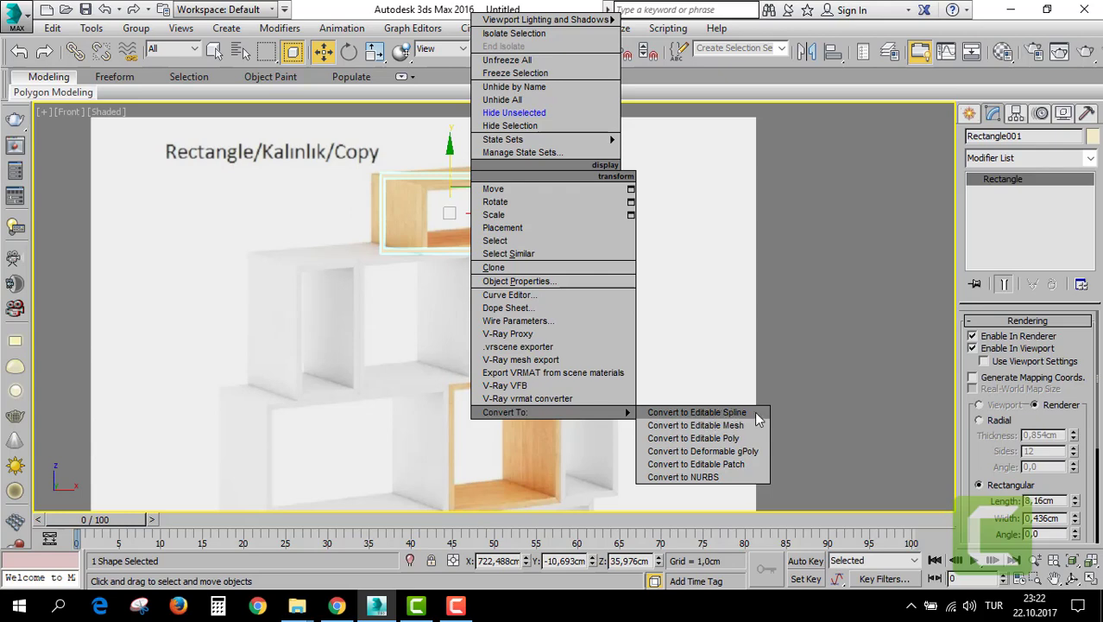
Convert the top box to an Editable Spline and place a copy over the second row.
left_click(697, 413)
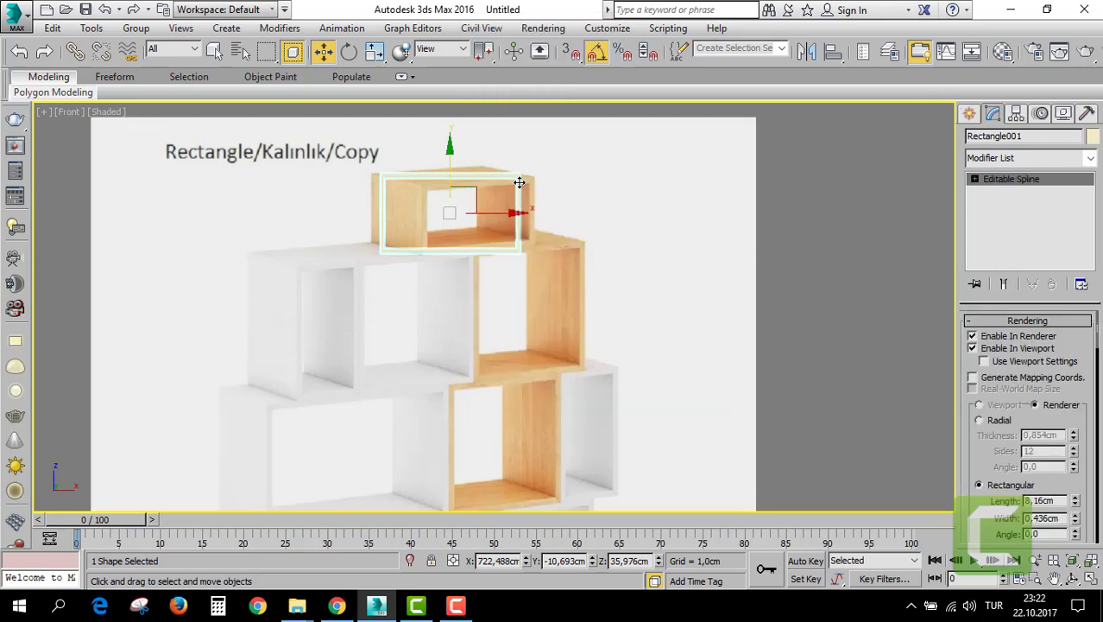
middle_click_drag(521, 177, 564, 231)
left_click_drag(472, 152, 473, 281, "shift")
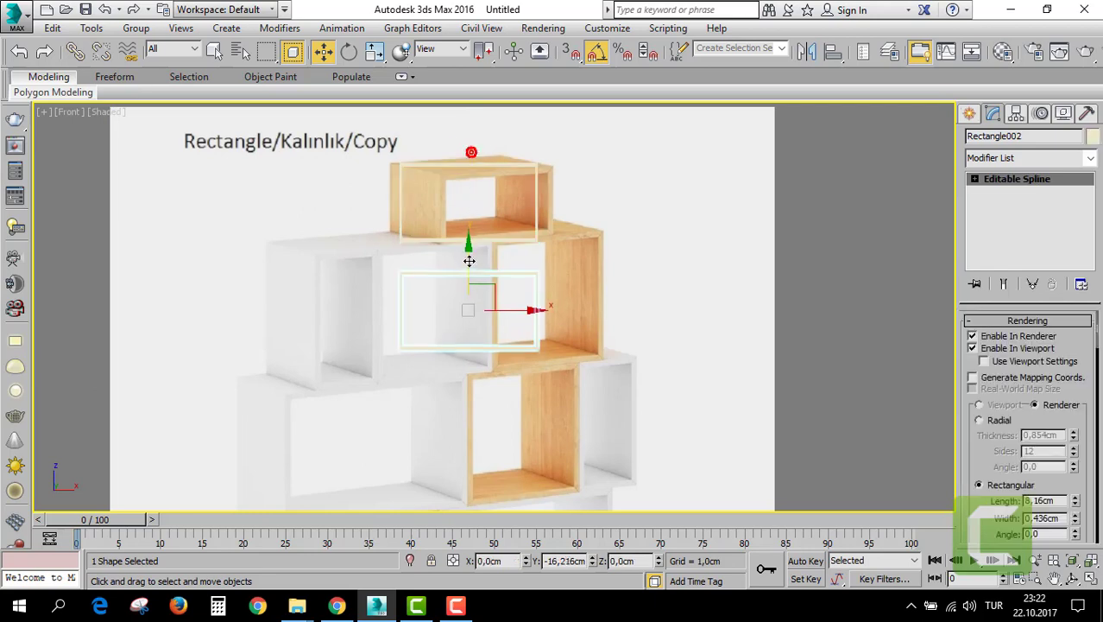
left_click(552, 369)
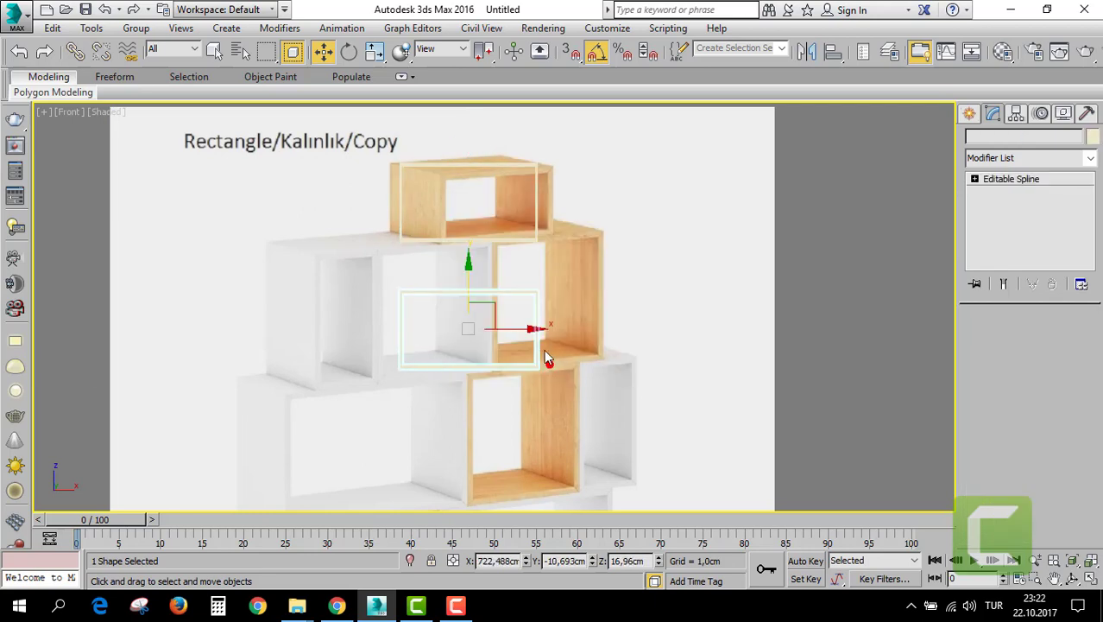
left_click_drag(524, 327, 422, 328)
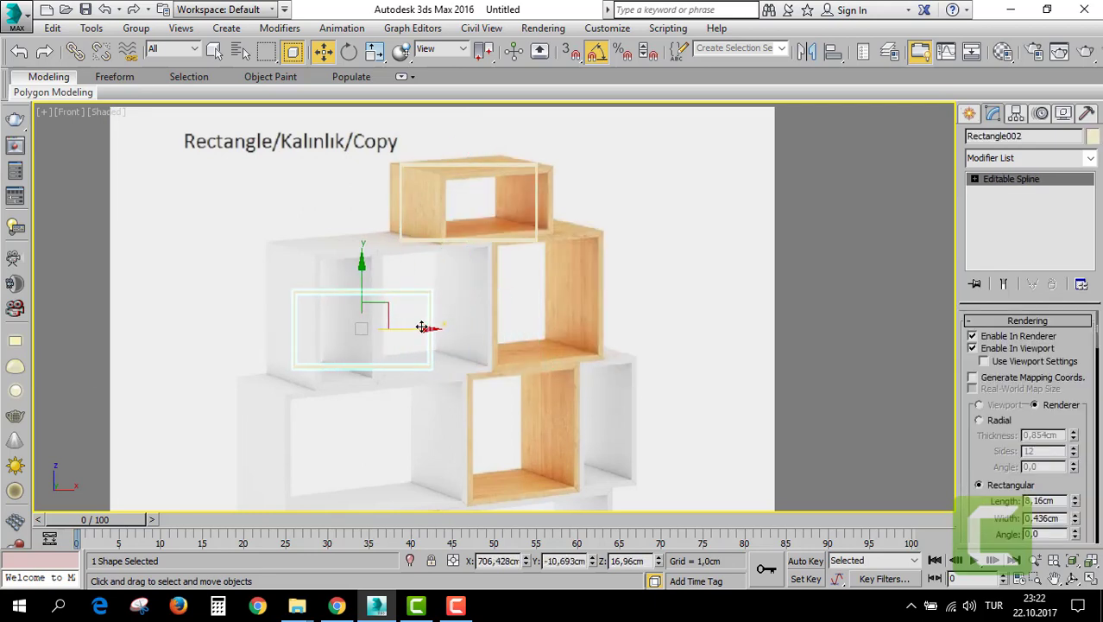
Reshape the copy's vertices to make it narrow and taller to fit the left cube.
key("1")
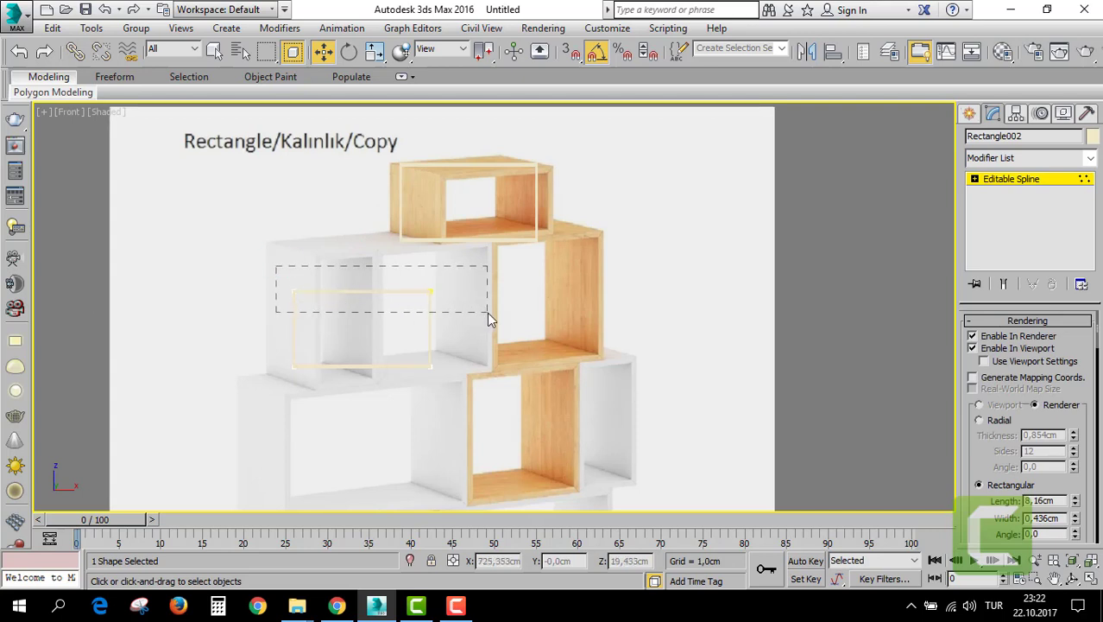
left_click(975, 179)
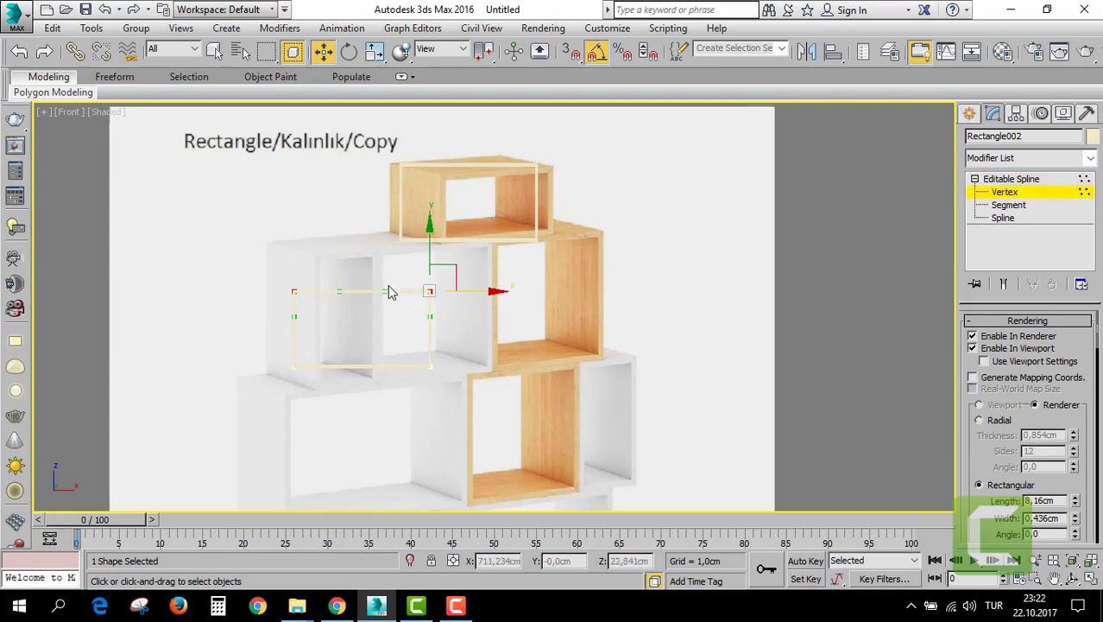
left_click_drag(382, 272, 470, 364)
left_click_drag(476, 294, 409, 311)
left_click_drag(315, 391, 313, 388)
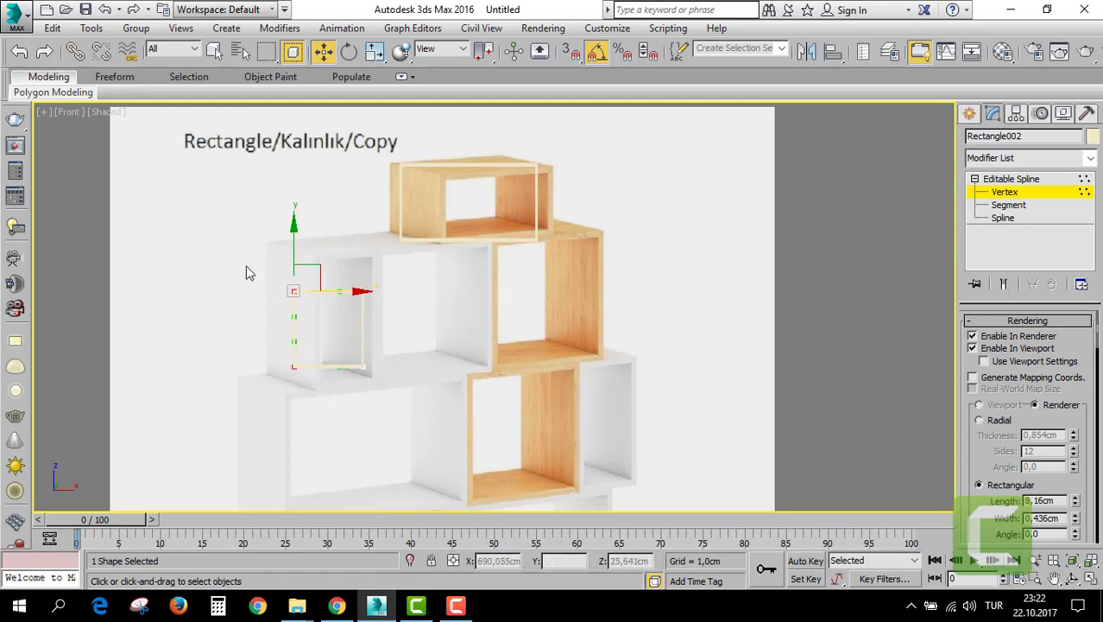
left_click_drag(394, 312, 393, 312)
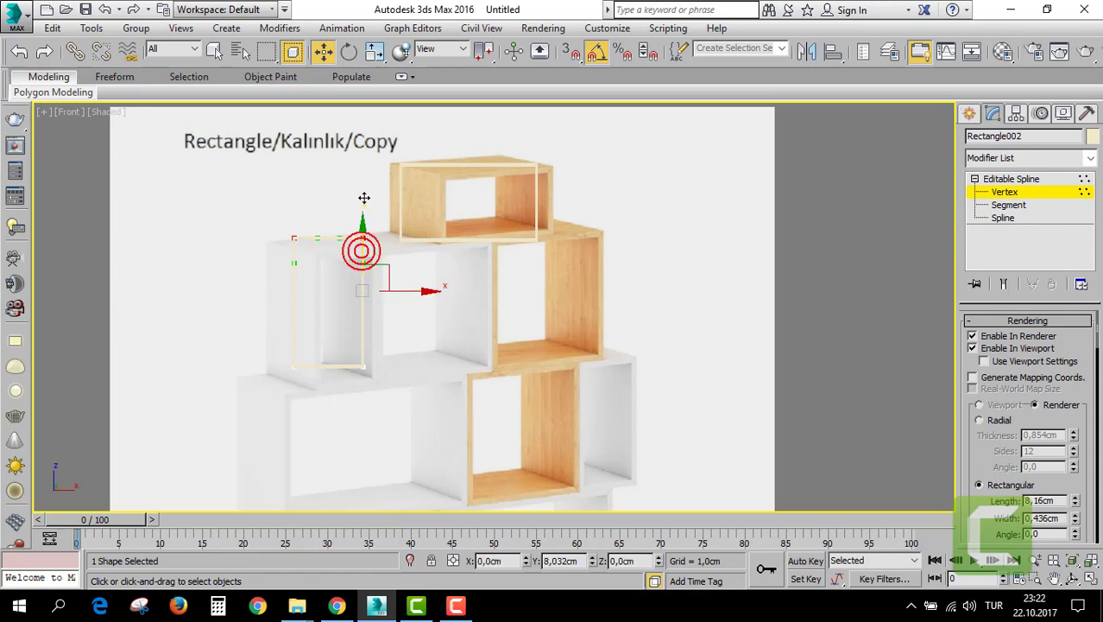
left_click_drag(362, 250, 365, 202)
Clone the narrow box to its right as Rectangle003.
left_click(1004, 191)
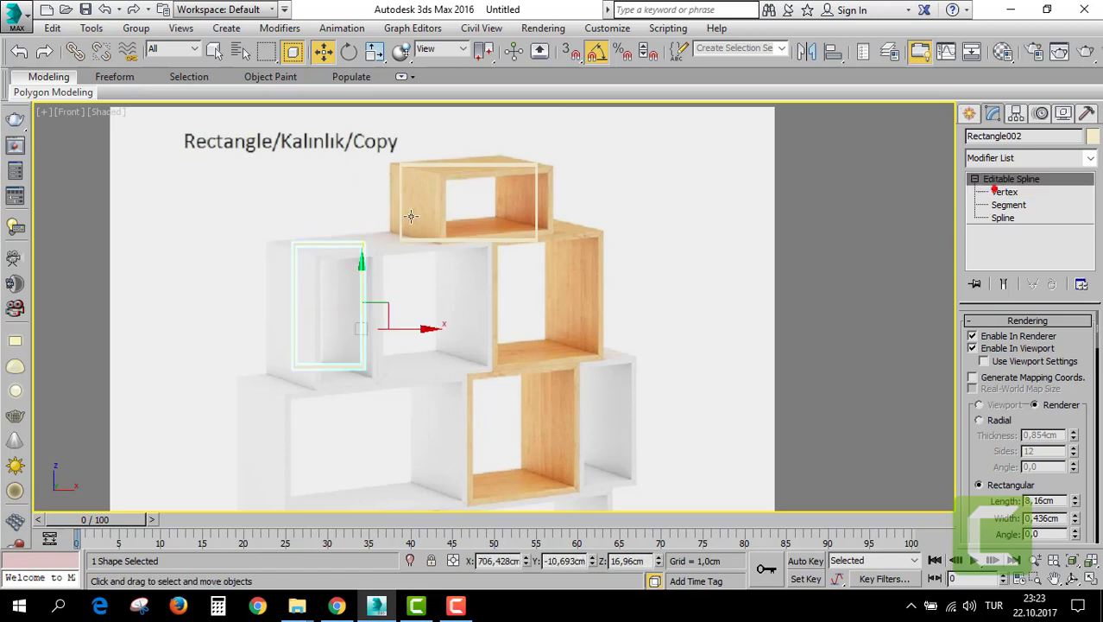
mouse_move(405, 329)
left_mouse_down("shift")
mouse_move(494, 333)
mouse_move(481, 333)
left_mouse_up("shift")
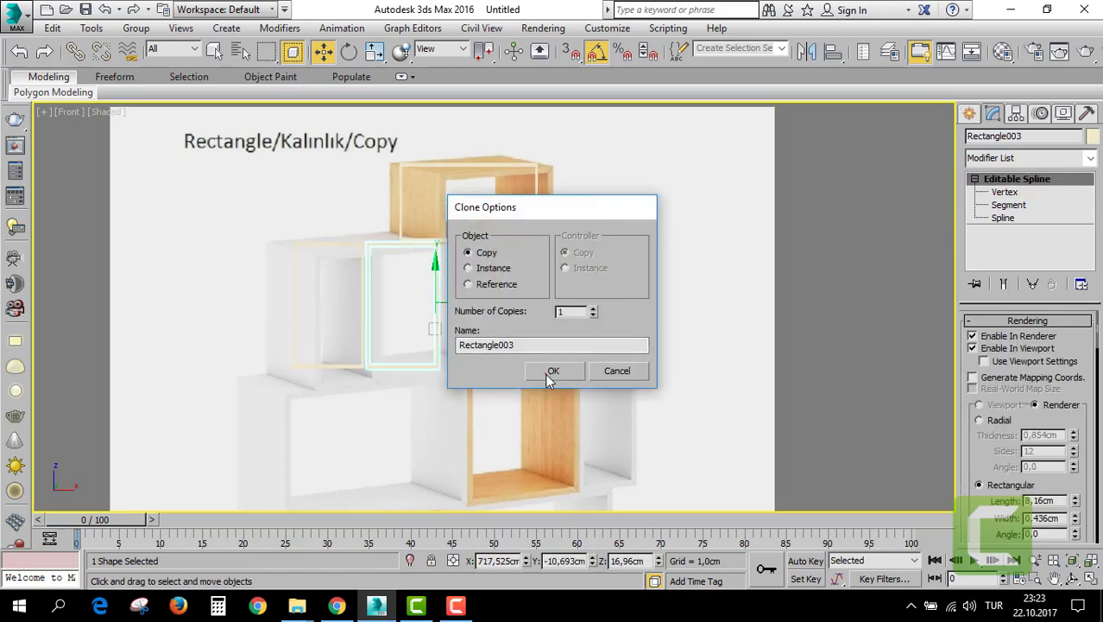
left_click(550, 373)
Widen Rectangle003 by moving its right-side vertices further right.
left_click(975, 178)
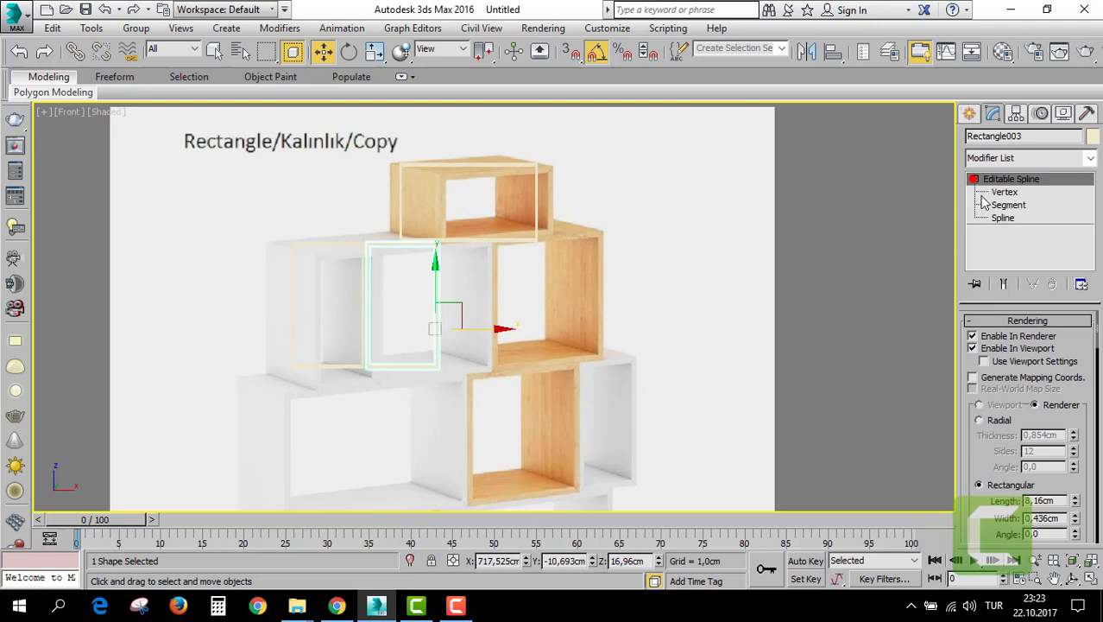
left_click(1004, 192)
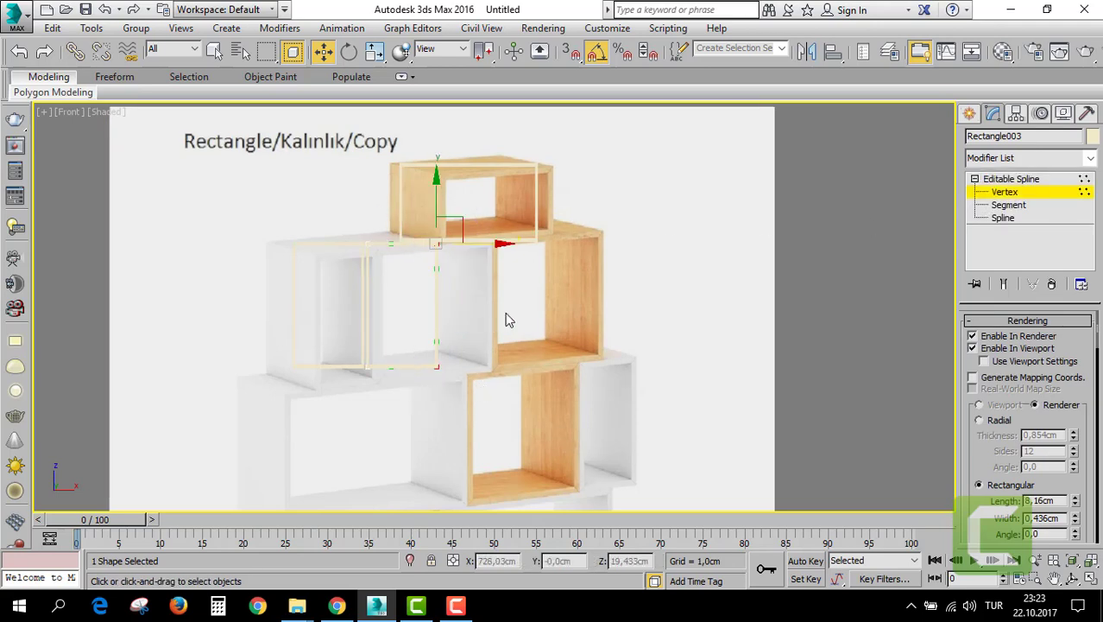
key("alt+w")
scroll(746, 412, "up", 3)
key("alt+w")
middle_click_drag(747, 413, 613, 332)
scroll(613, 331, "down", 3)
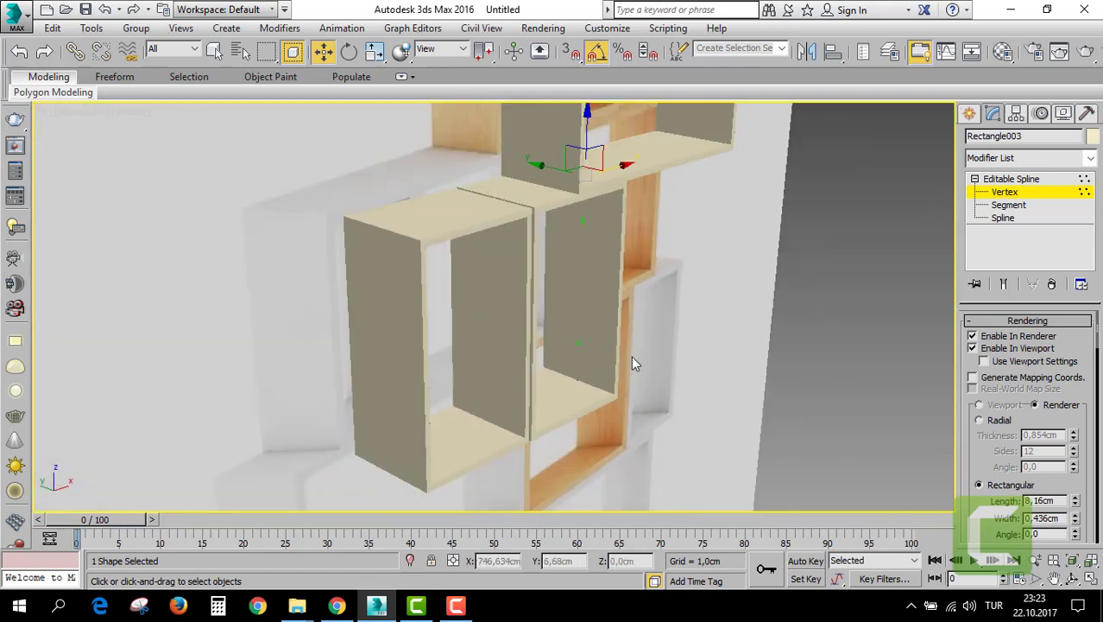
scroll(631, 356, "down", 3)
scroll(618, 350, "down", 1)
left_click_drag(615, 224, 665, 219)
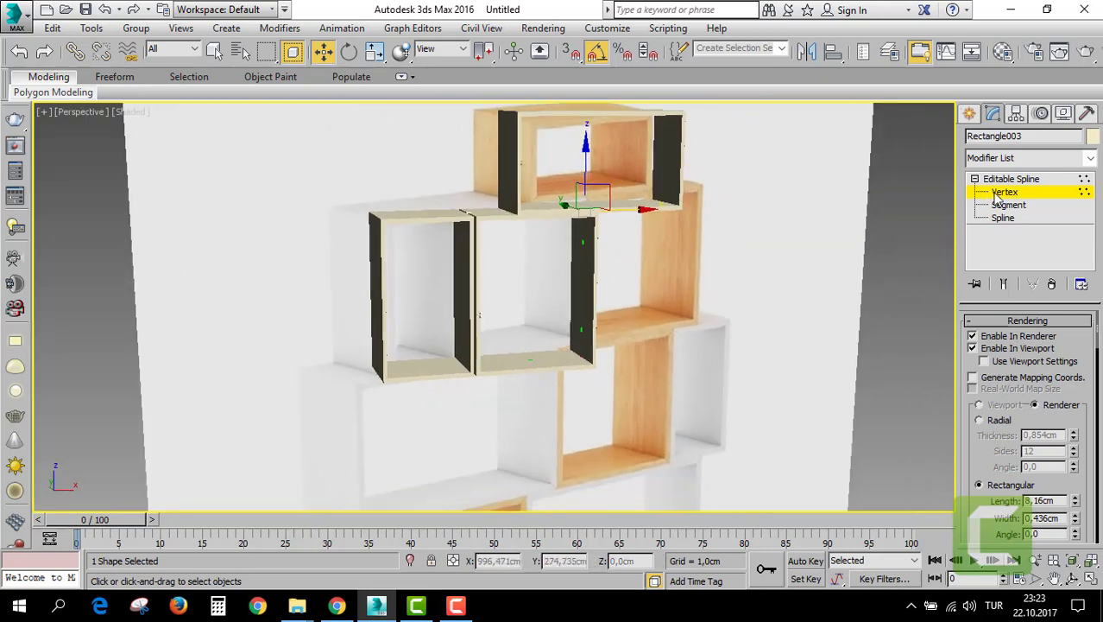
left_click(996, 193)
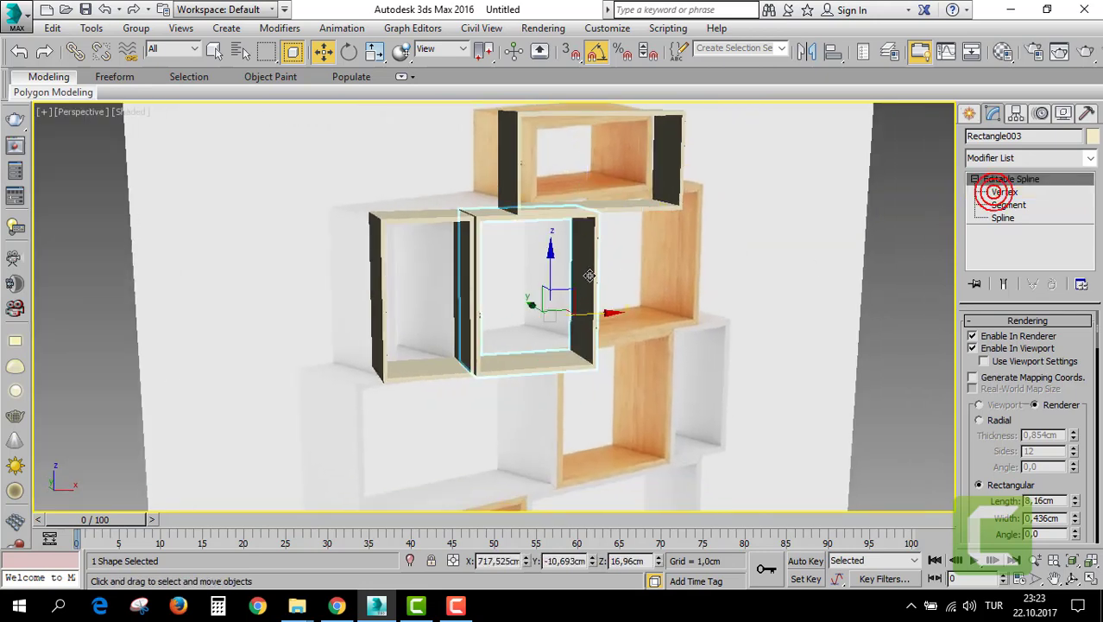
Clone the box to the right as Rectangle004 and edit its vertices in Front view.
left_click_drag(598, 316, 709, 332, "shift")
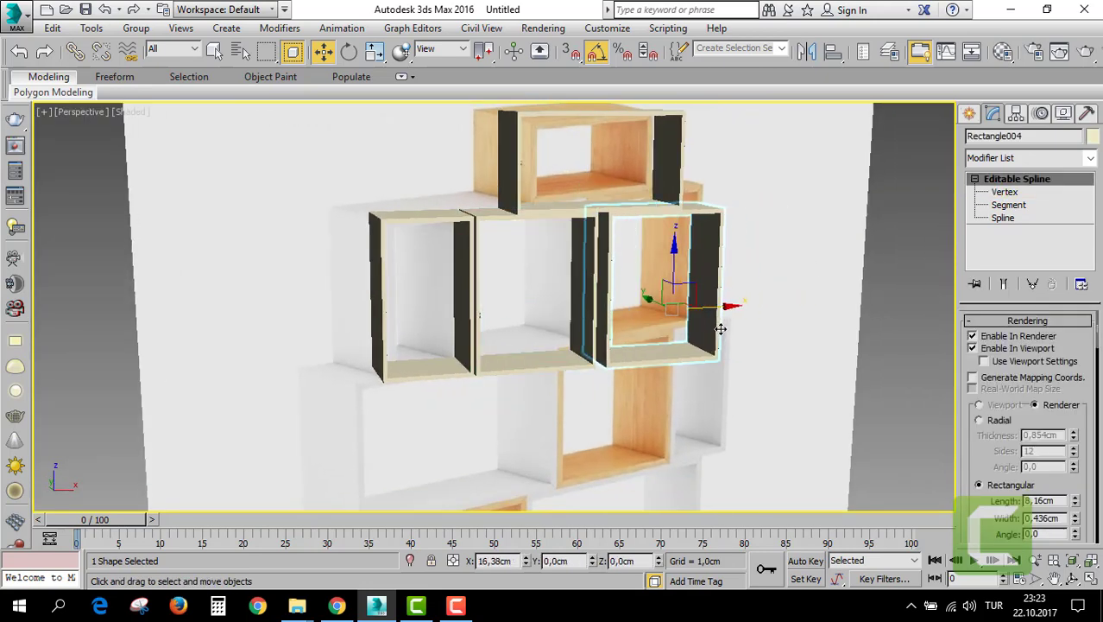
left_click(554, 371)
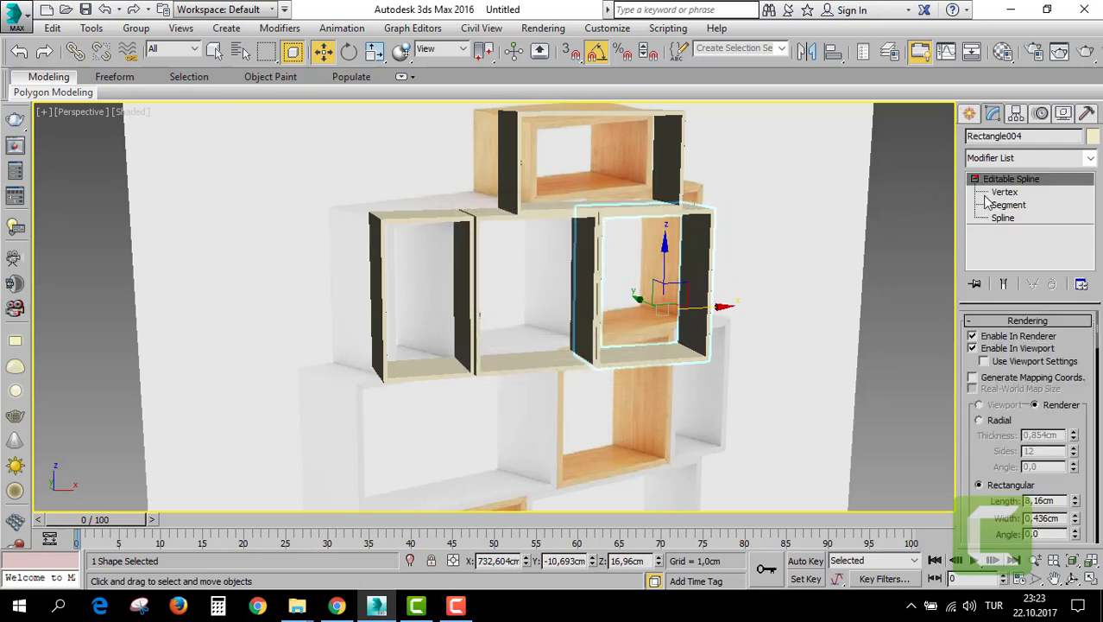
left_click(993, 192)
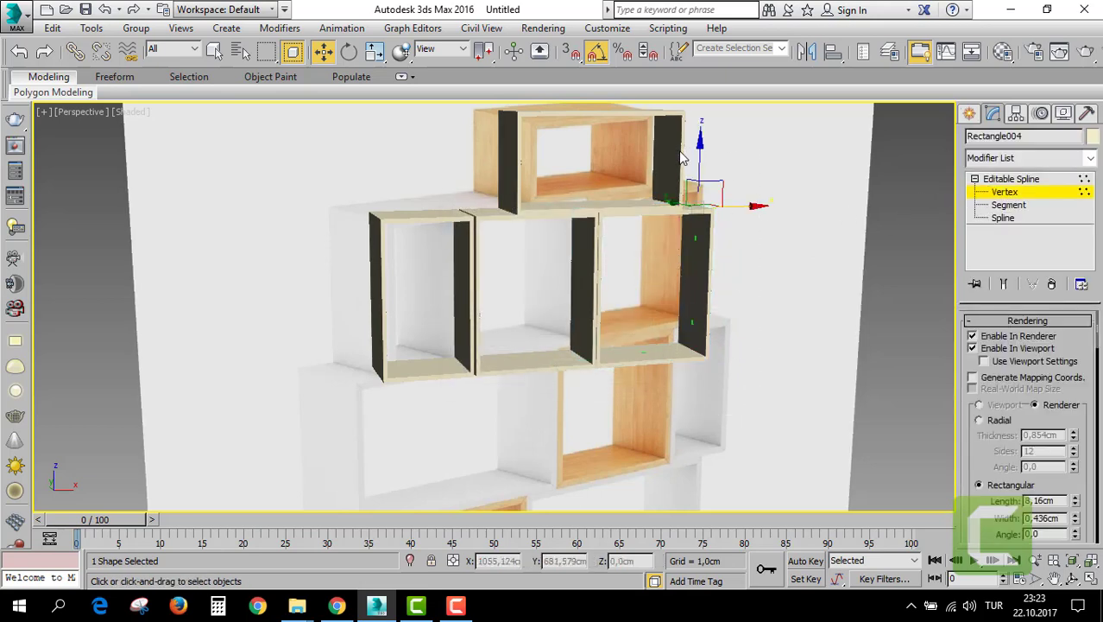
key("alt+w")
right_click(769, 211)
scroll(818, 242, "up", 3)
key("alt+w")
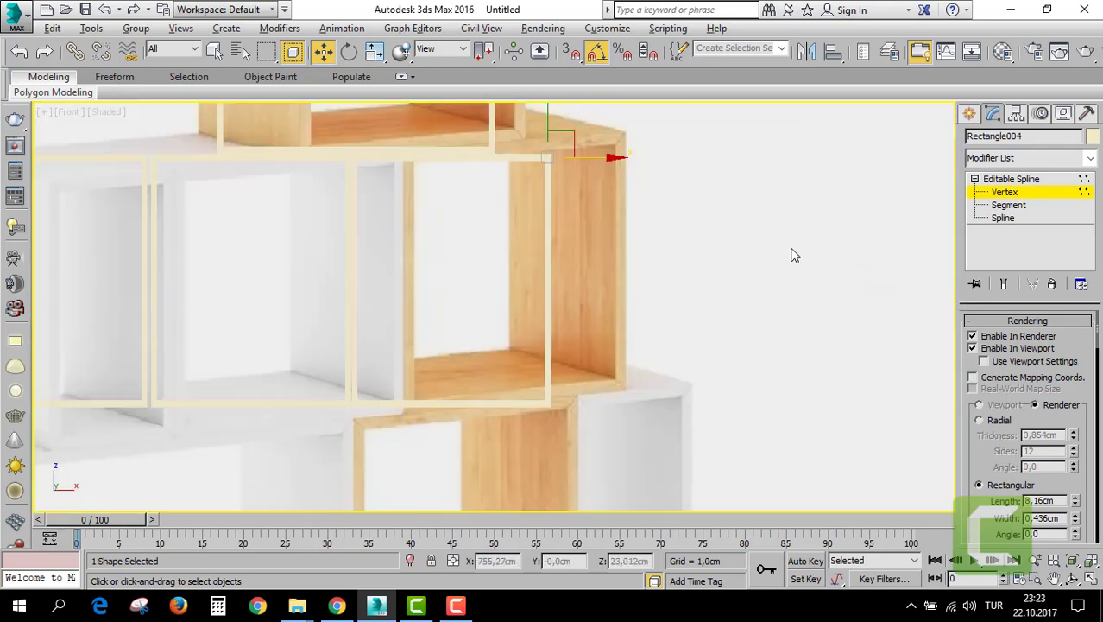
scroll(755, 262, "down", 2)
scroll(755, 262, "down", 3)
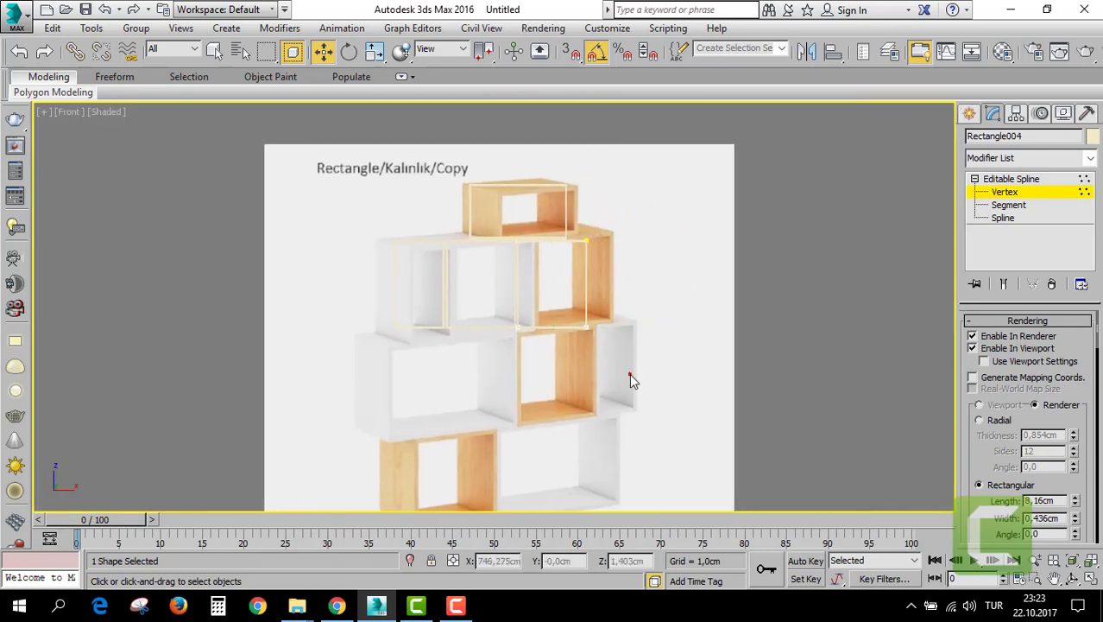
Align Rectangle004's right side with the wooden frame and start cloning it down a row.
left_click_drag(650, 373, 580, 207)
left_click_drag(634, 242, 660, 242)
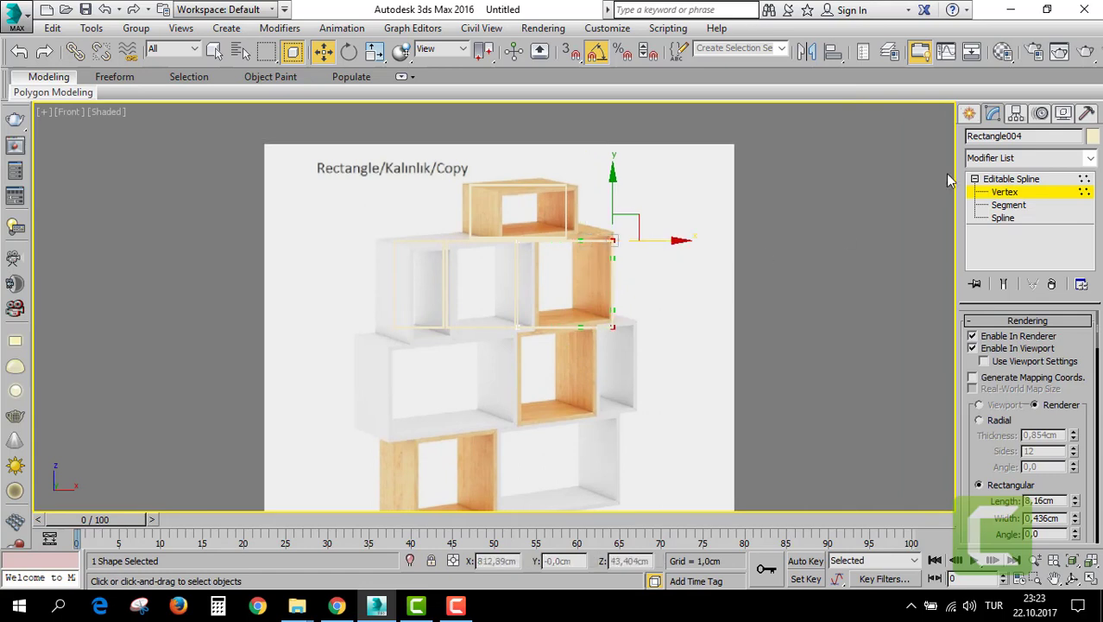
left_click(1012, 179)
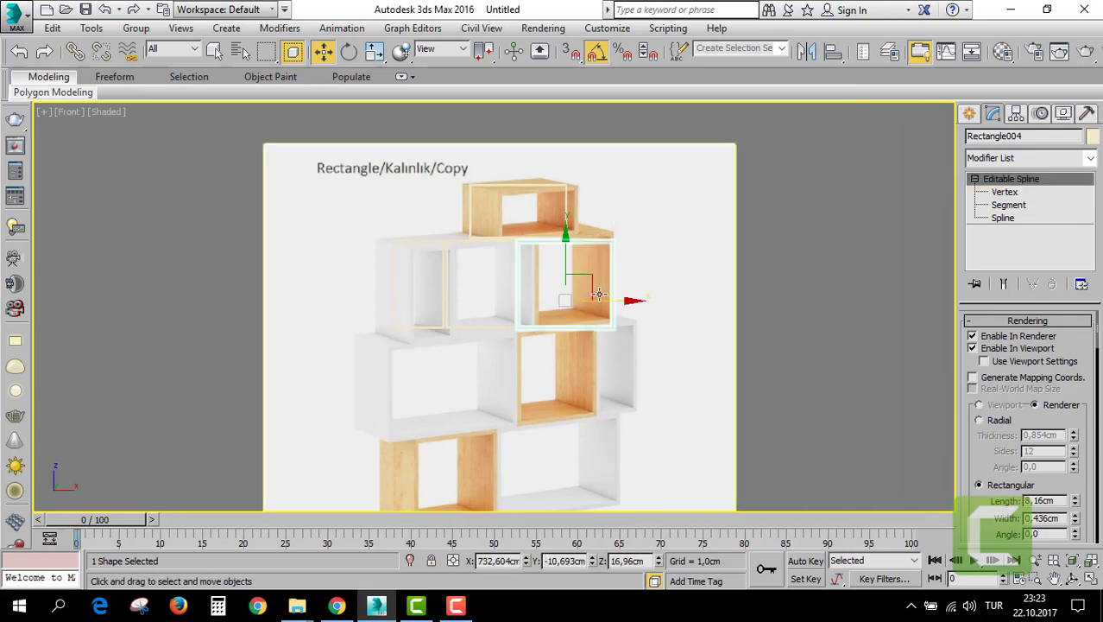
scroll(612, 240, "up", 2)
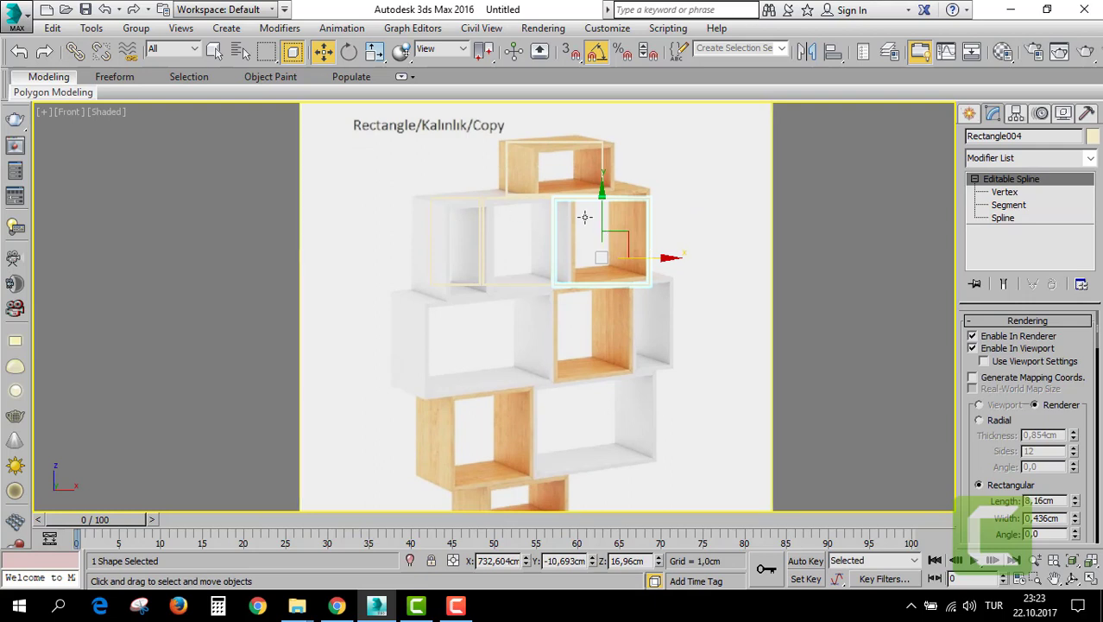
mouse_move(604, 210)
left_mouse_down("shift")
mouse_move(599, 323)
mouse_move(600, 300)
left_mouse_up("shift")
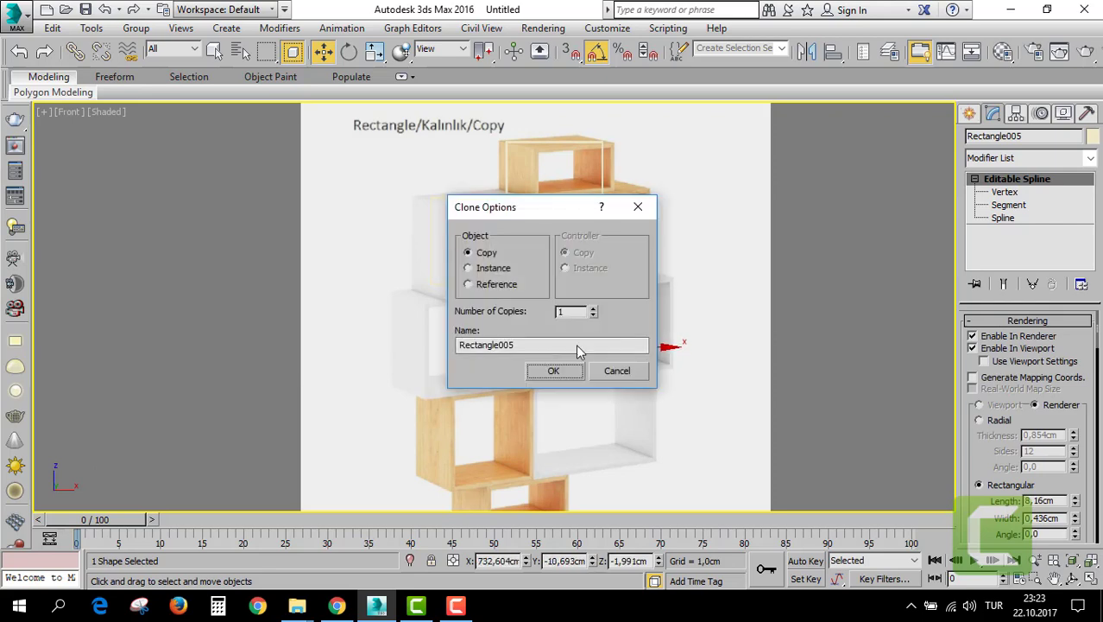
Confirm the copied shelf frame and slide it right onto its shelf box.
left_click(555, 370)
middle_click_drag(660, 348, 643, 343)
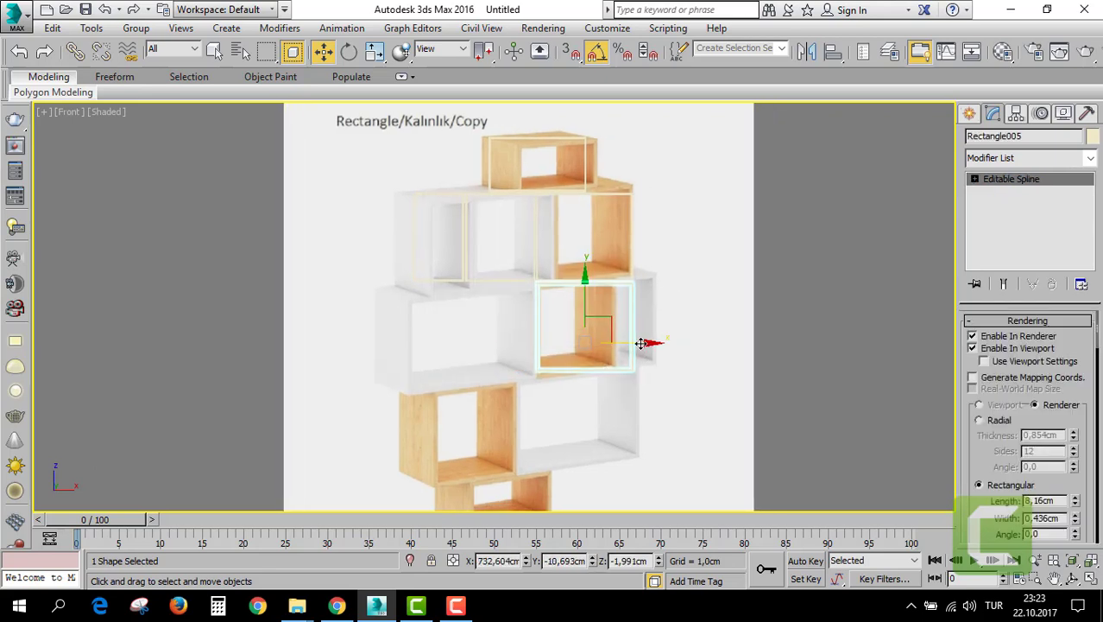
left_click_drag(638, 344, 676, 338)
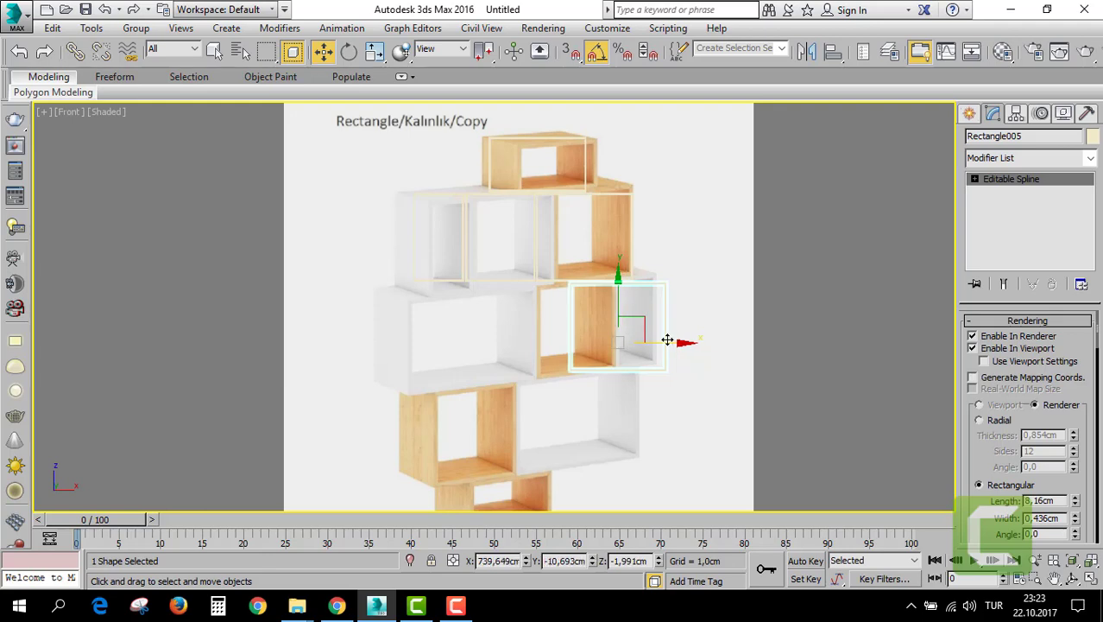
key("alt+w")
scroll(771, 371, "up", 5)
key("alt+w")
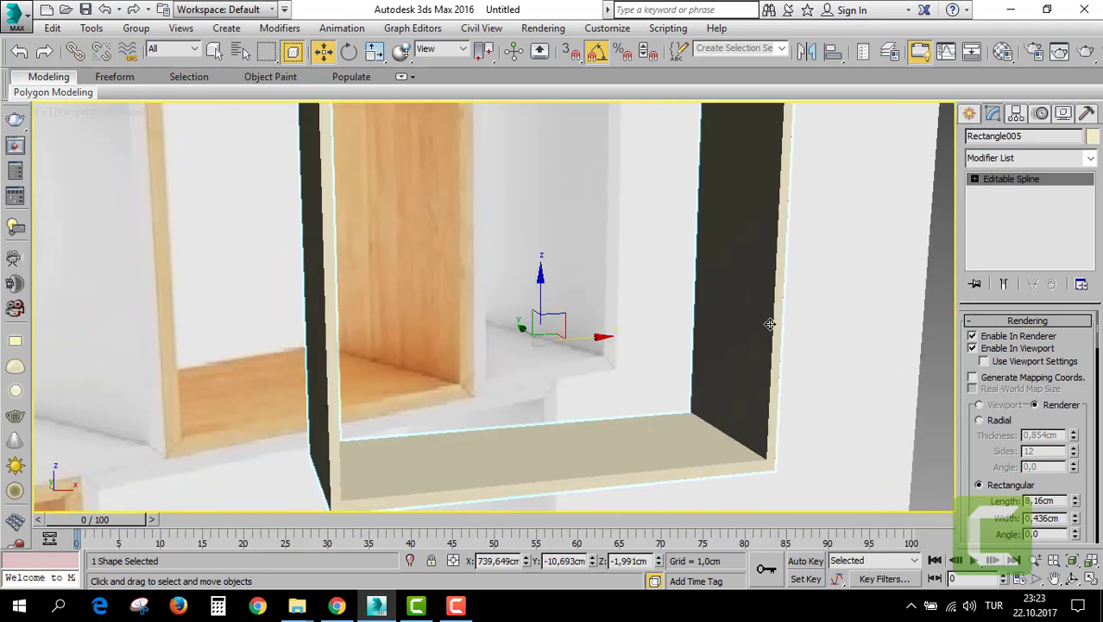
scroll(720, 335, "down", 2)
scroll(721, 335, "down", 1)
Clone a frame to the left and reshape its corner vertices to fit the next box.
mouse_move(715, 344)
left_mouse_down("shift")
mouse_move(522, 358)
mouse_move(532, 357)
left_mouse_up("shift")
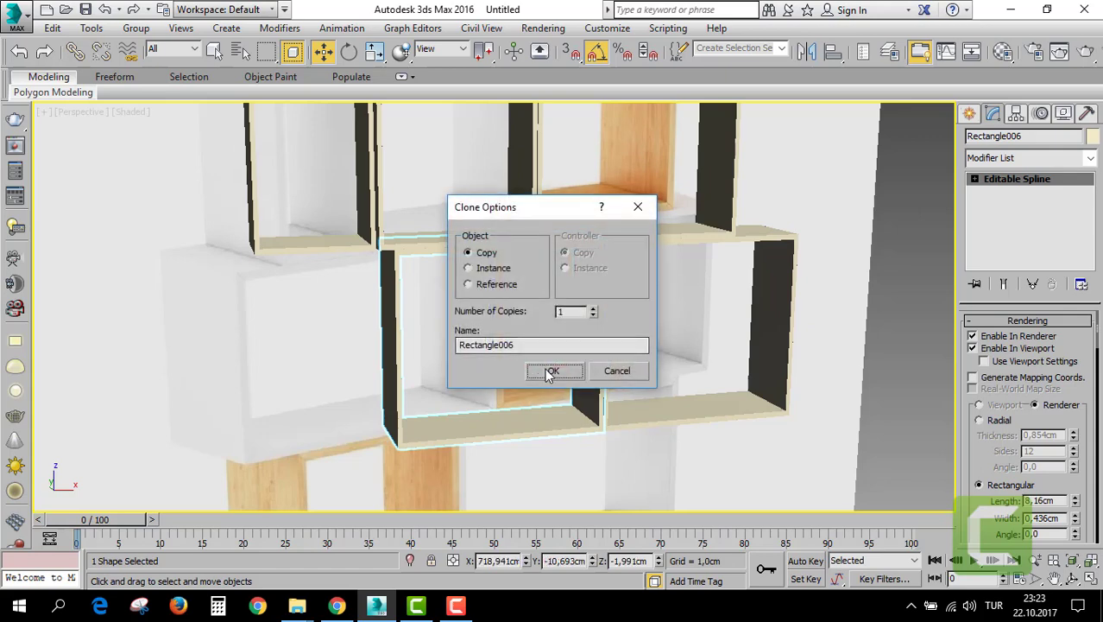
left_click(549, 373)
left_click(1004, 192)
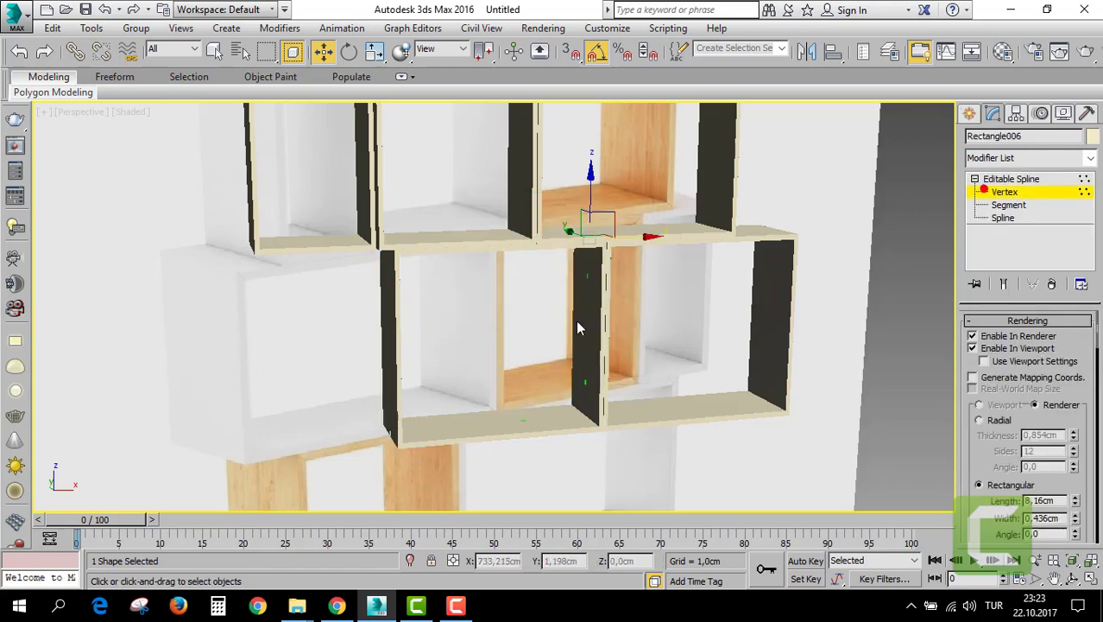
middle_click_drag(576, 319, 472, 275, "alt")
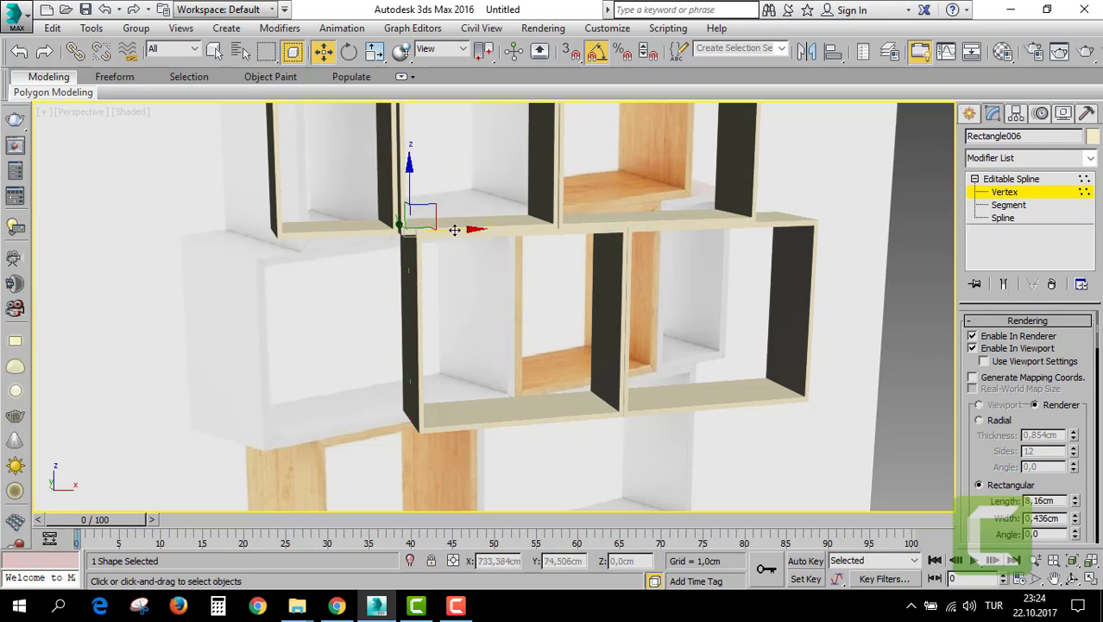
left_click(1028, 193)
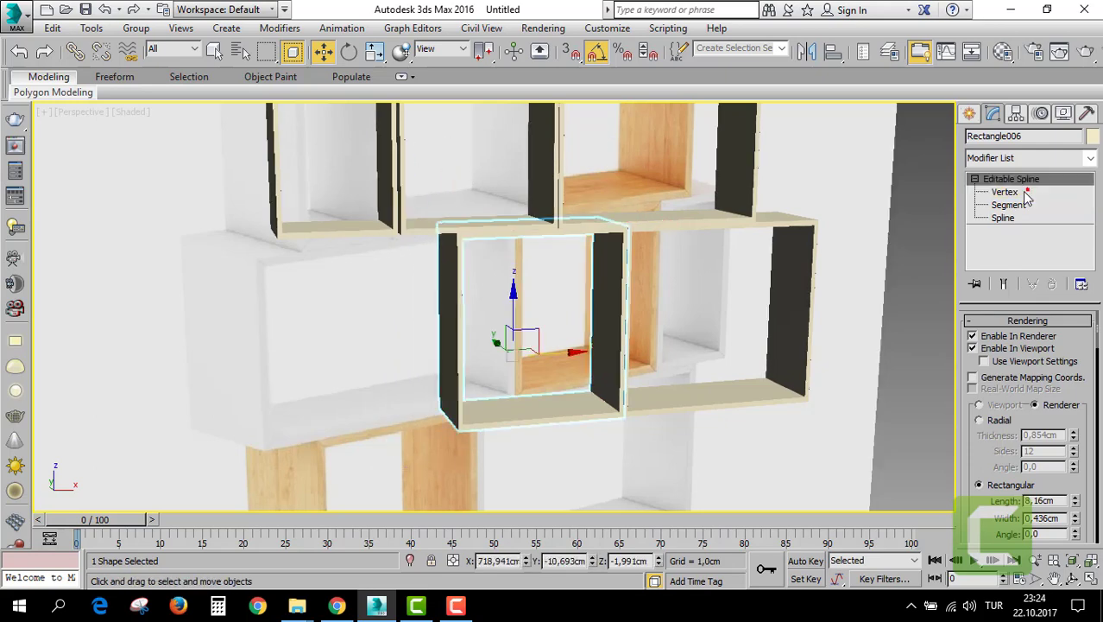
Clone another frame further left and stretch its left side in the Front view.
left_click_drag(571, 309, 393, 345, "shift")
left_click(542, 371)
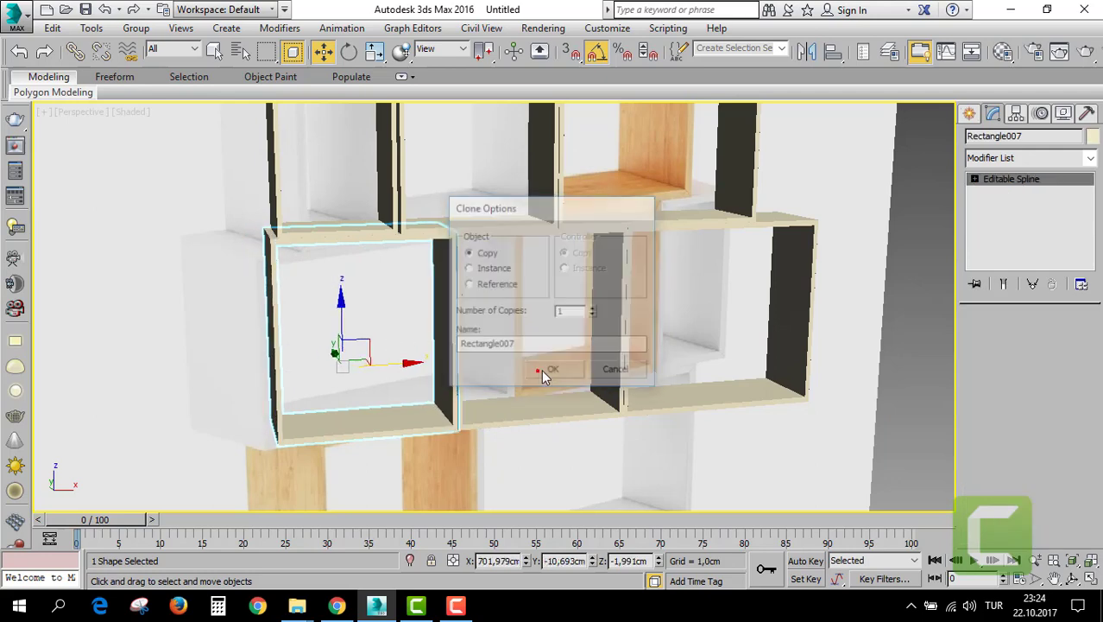
key("alt+w")
right_click(704, 253)
key("alt+w")
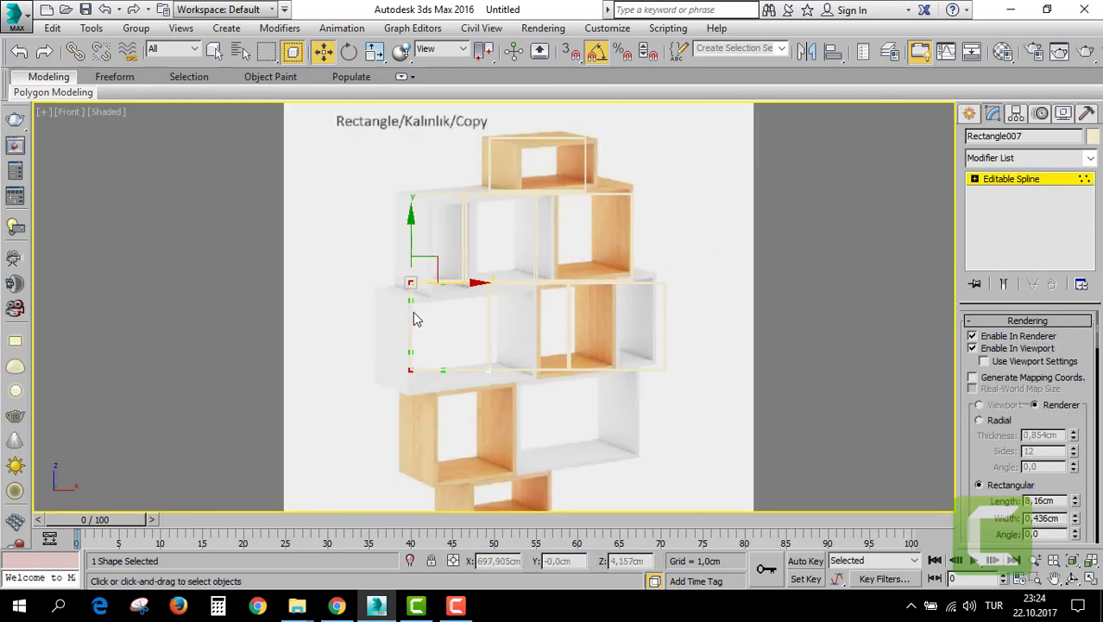
left_click(975, 178)
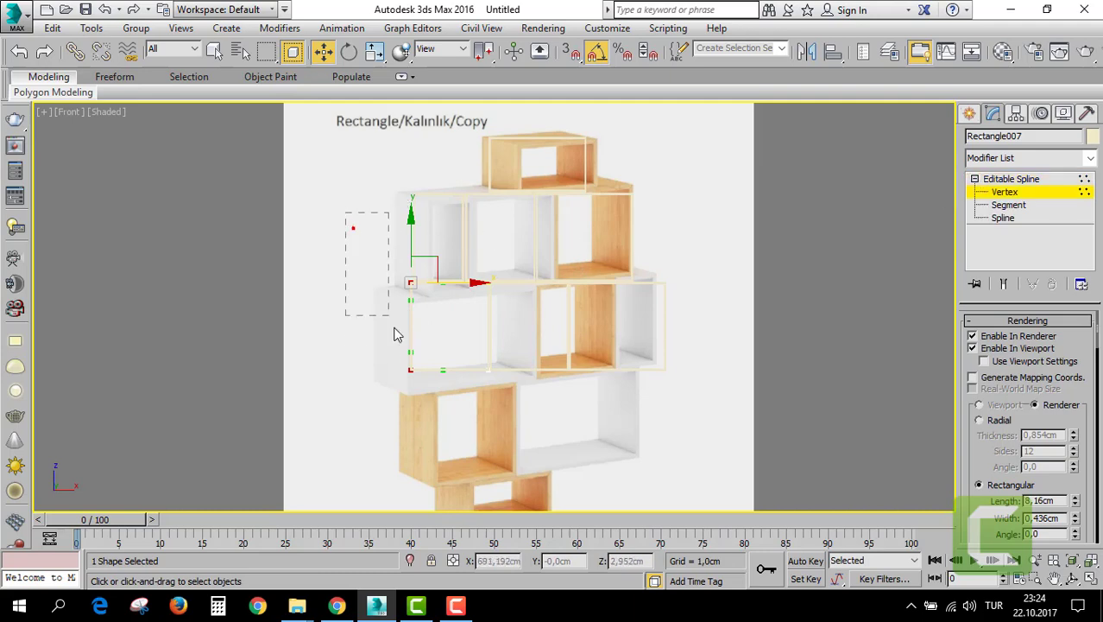
left_click_drag(459, 284, 440, 288)
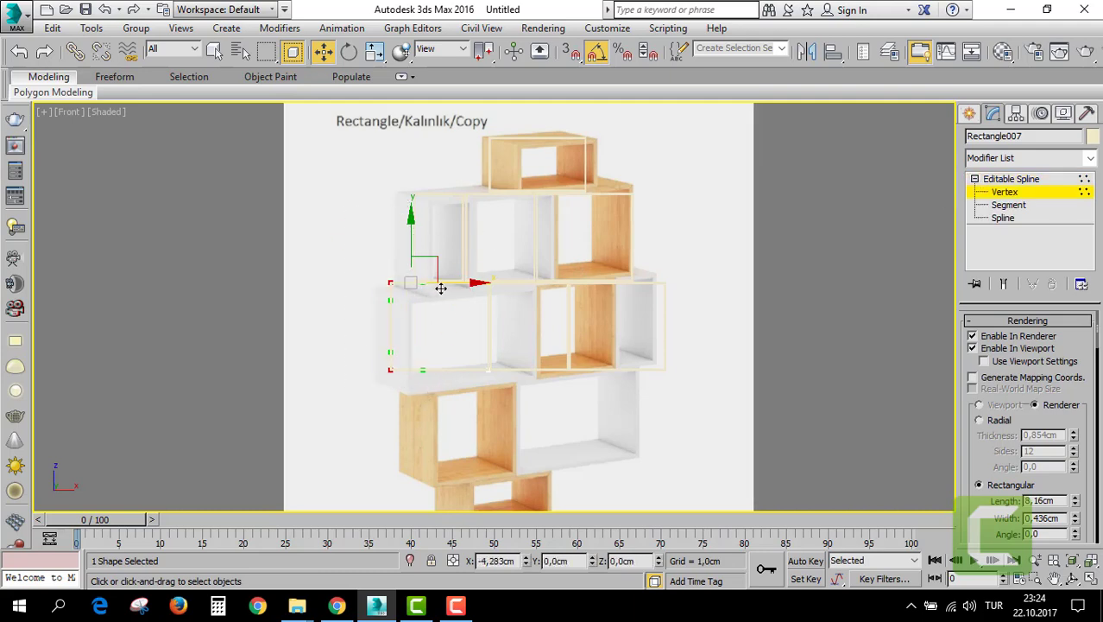
key("alt+w")
right_click(560, 335)
key("alt+w")
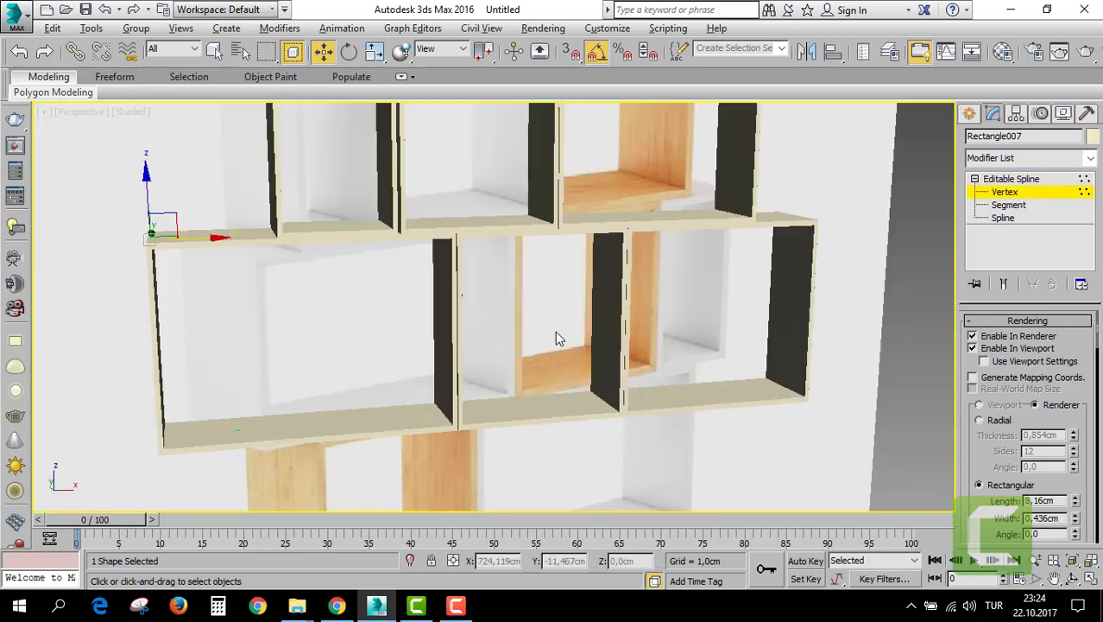
left_click(1004, 193)
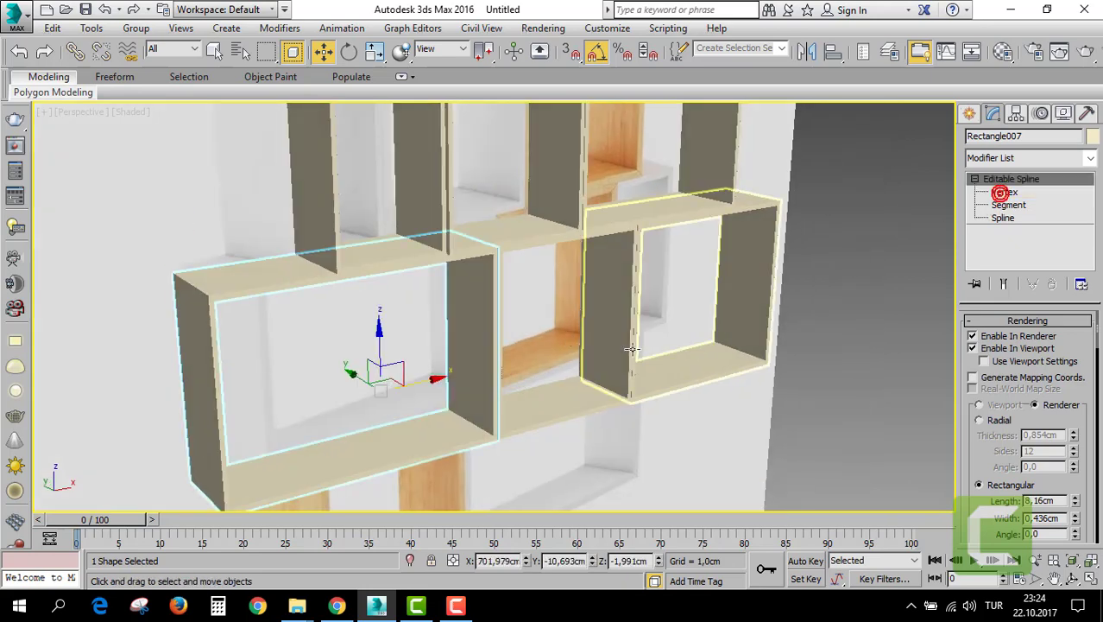
Copy a frame down to the lower row and slide it right into place.
scroll(518, 259, "down", 4)
scroll(518, 259, "down", 2)
mouse_move(547, 190)
middle_mouse_down()
mouse_move(547, 251)
mouse_move(507, 281)
middle_mouse_up()
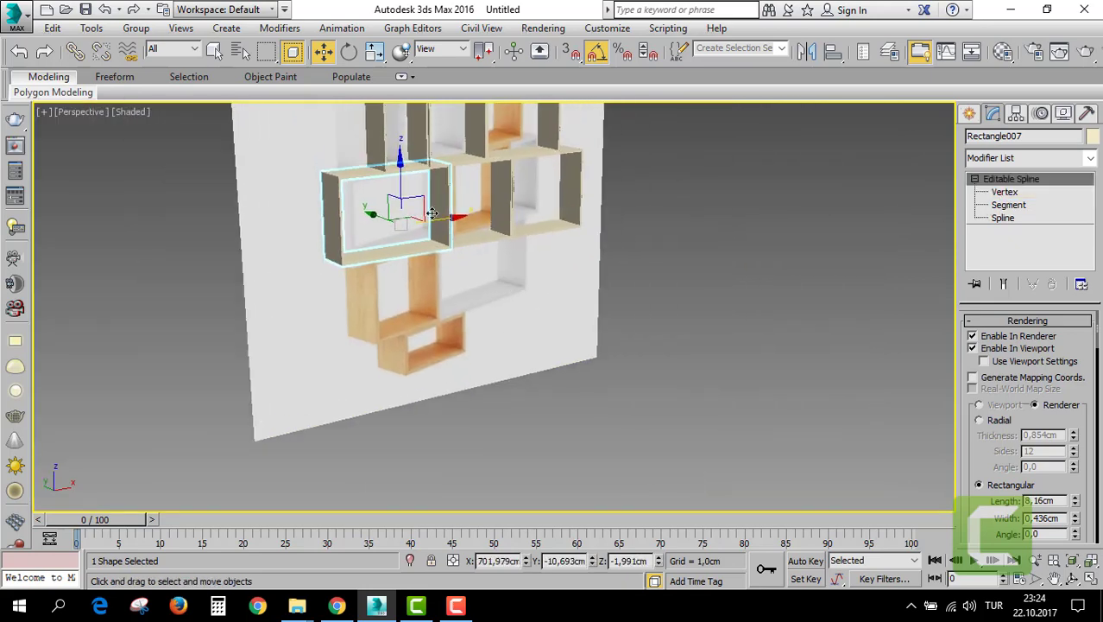
left_click_drag(398, 182, 419, 279, "shift")
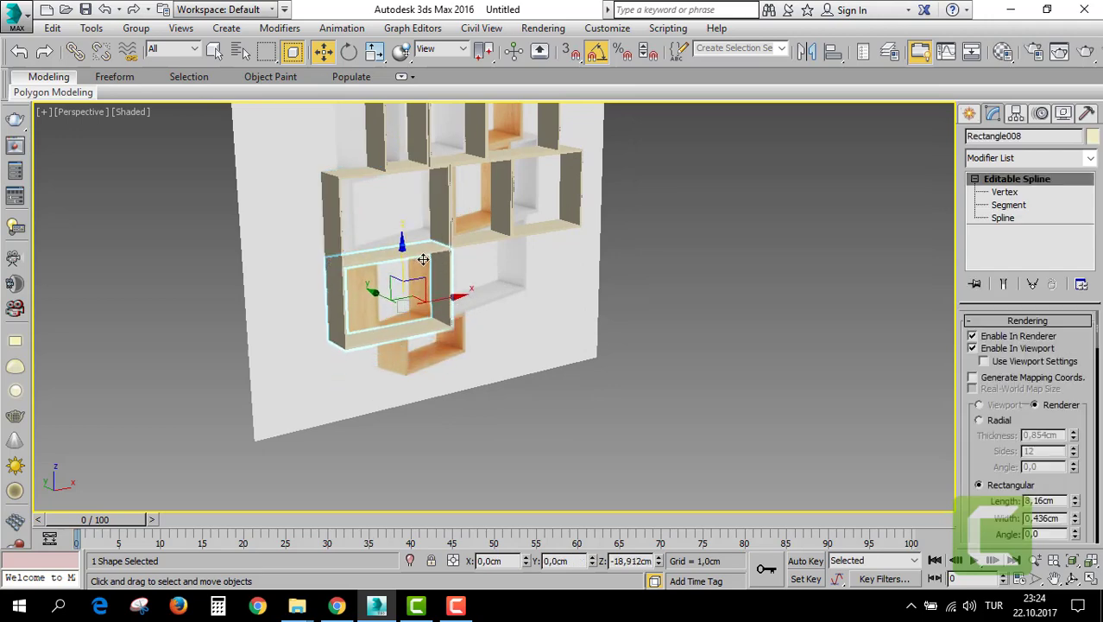
left_click_drag(419, 279, 421, 260, "shift")
left_click(553, 369)
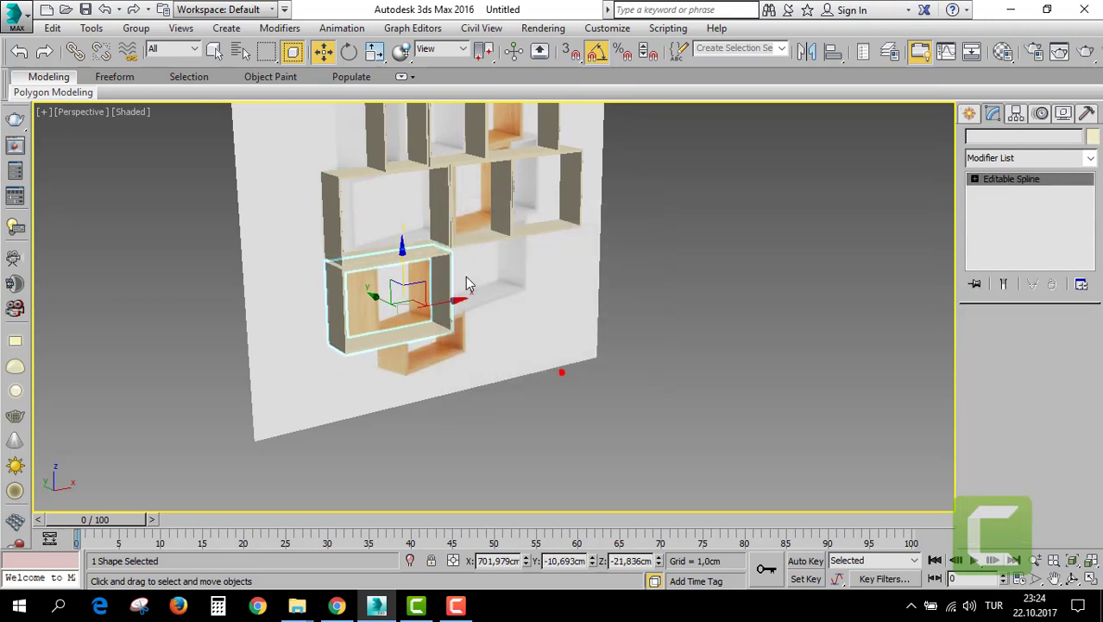
scroll(431, 311, "up", 3)
scroll(378, 348, "up", 2)
mouse_move(373, 340)
left_mouse_down()
mouse_move(648, 323)
mouse_move(524, 290)
mouse_move(783, 365)
mouse_move(634, 359)
mouse_move(641, 354)
left_mouse_up()
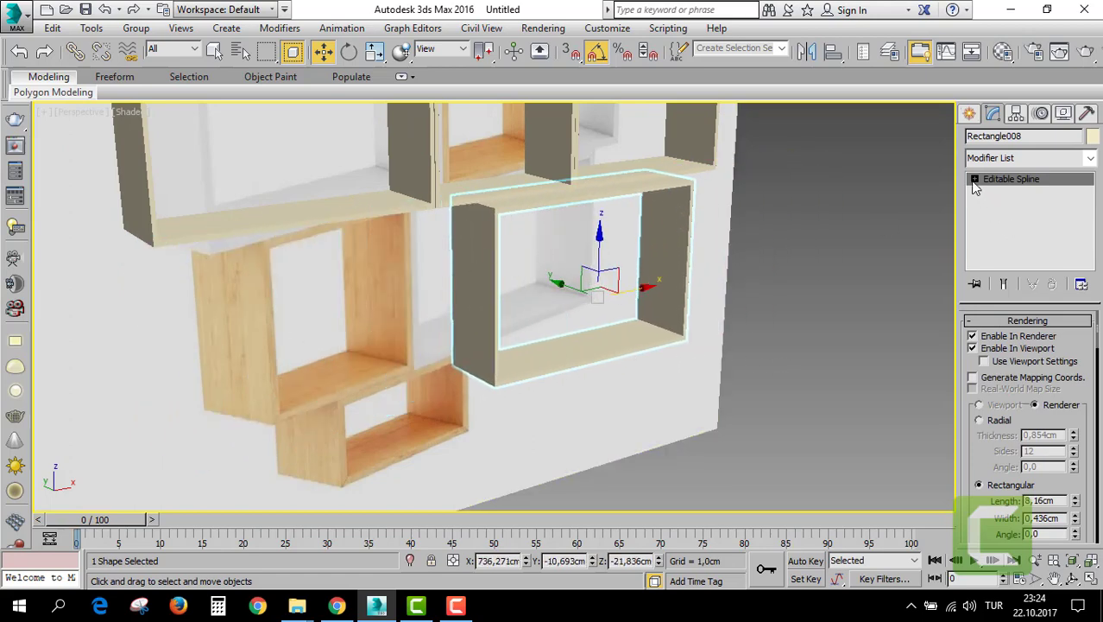
Clone the lower-row frame to the left.
mouse_move(643, 280)
left_mouse_down("shift")
mouse_move(370, 320)
mouse_move(431, 309)
left_mouse_up("shift")
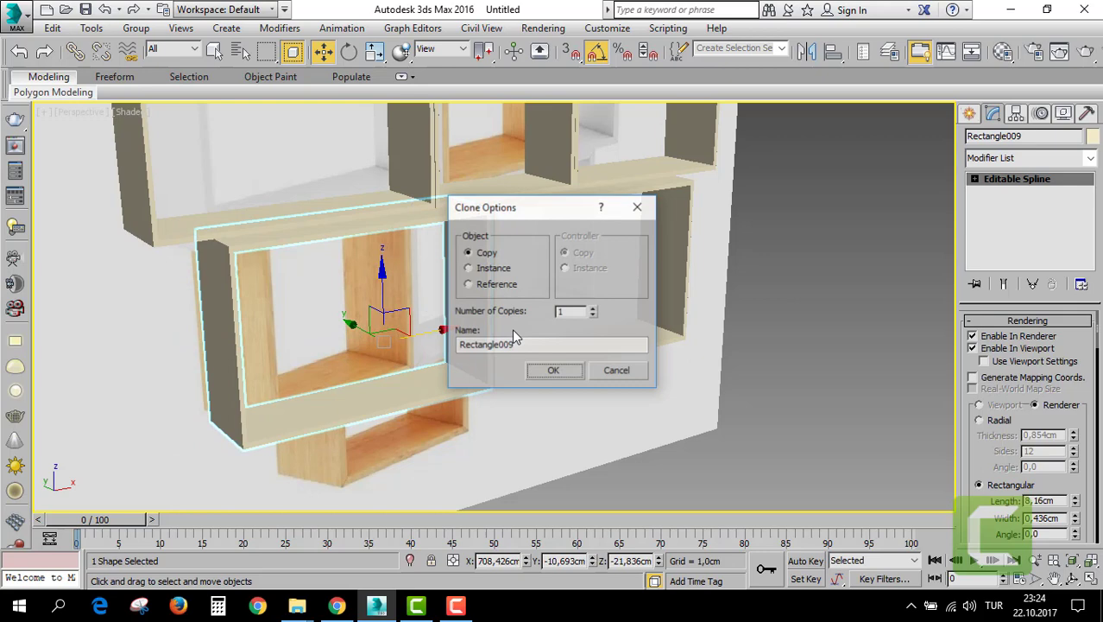
left_click(559, 369)
scroll(596, 380, "down", 3)
scroll(517, 284, "down", 3)
mouse_move(510, 311)
middle_mouse_down()
mouse_move(478, 351)
mouse_move(475, 397)
middle_mouse_up()
scroll(449, 259, "up", 2)
Copy the top box frame down to the bottom of the shelf.
left_click(447, 215)
scroll(446, 215, "down", 2)
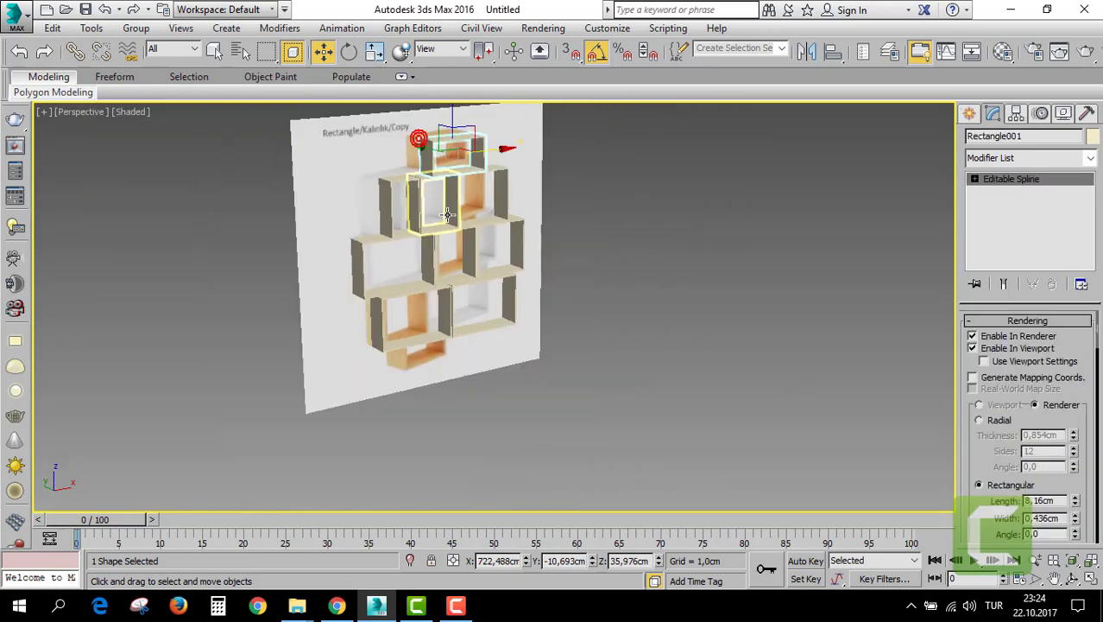
left_click_drag(448, 122, 458, 331, "shift")
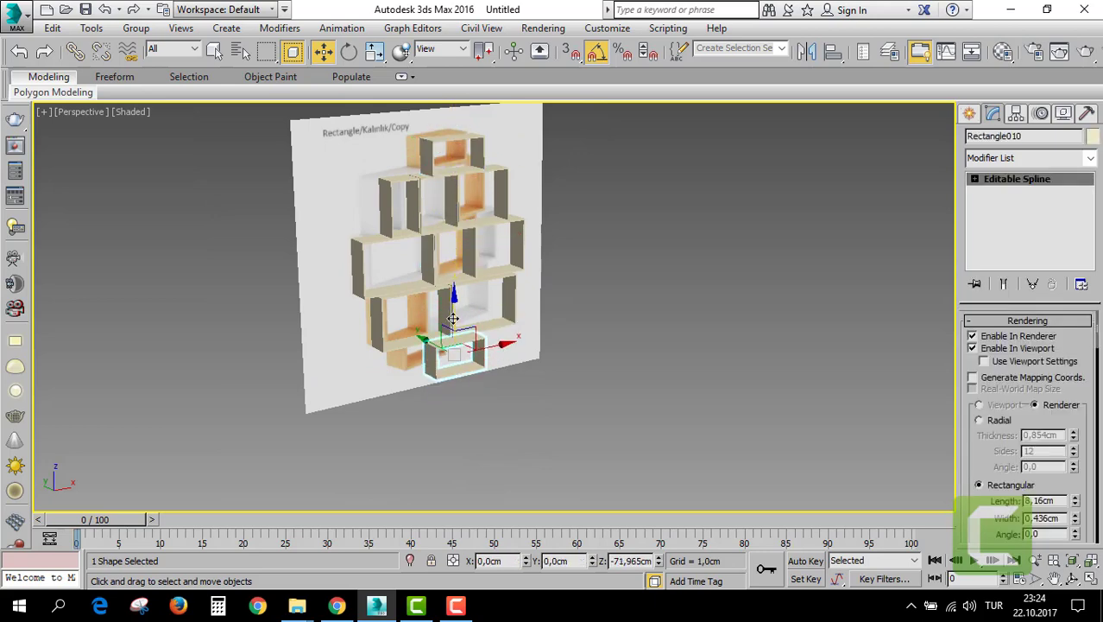
left_click(553, 368)
scroll(512, 360, "up", 5)
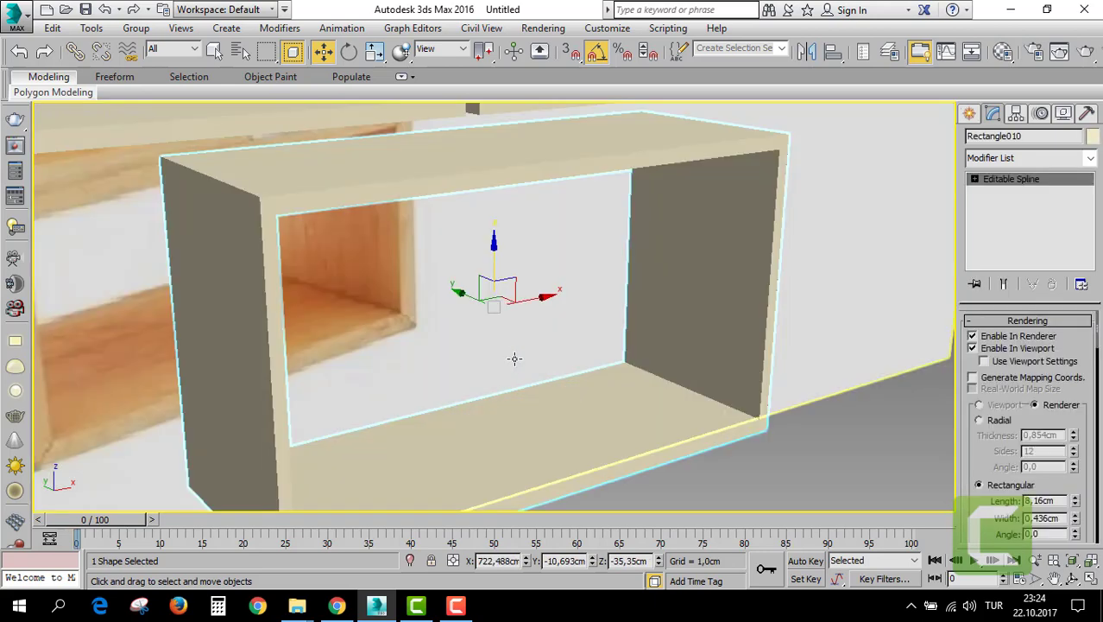
scroll(526, 304, "up", 2)
In the Front view, align the bottom frame with the lowest wooden box.
key("alt+w")
middle_click(670, 259)
key("alt+w")
scroll(639, 330, "up", 3)
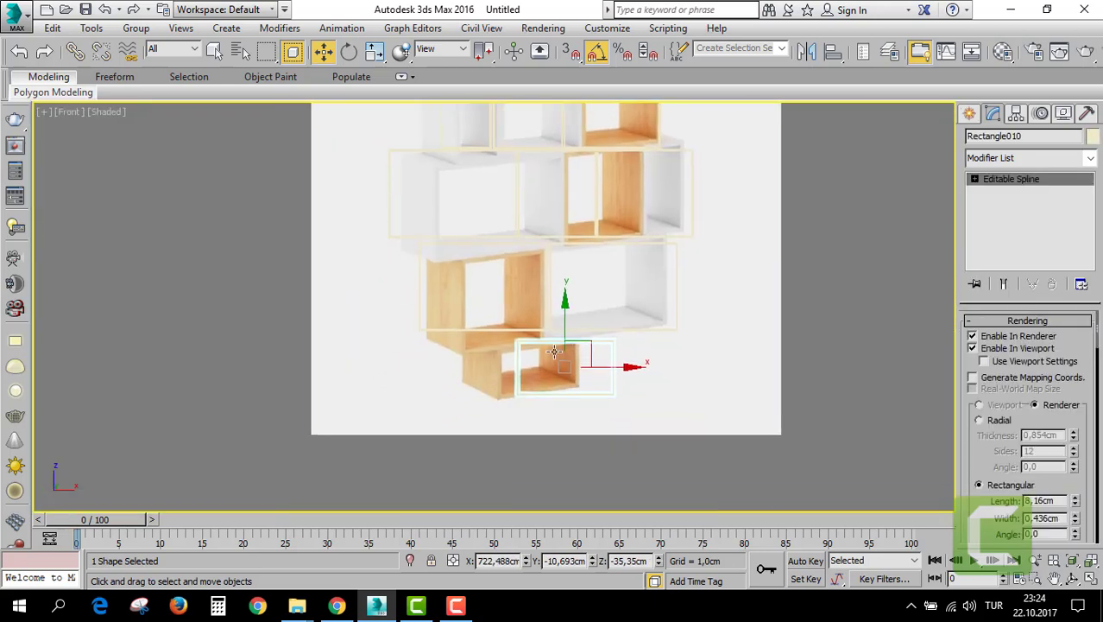
scroll(566, 329, "up", 2)
scroll(575, 332, "up", 2)
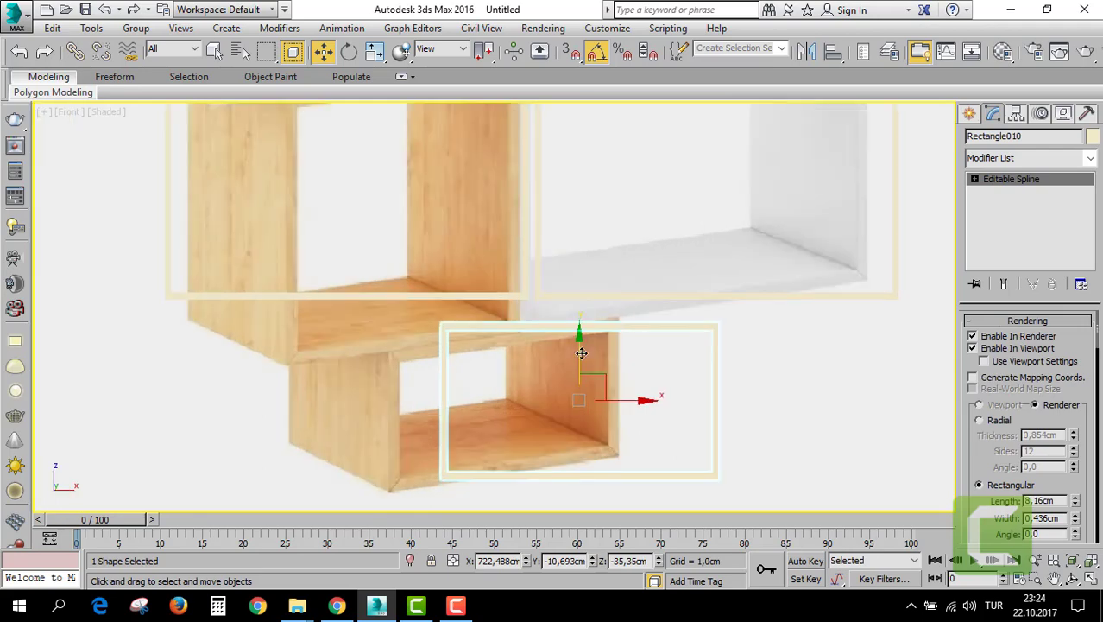
left_click_drag(582, 354, 582, 338)
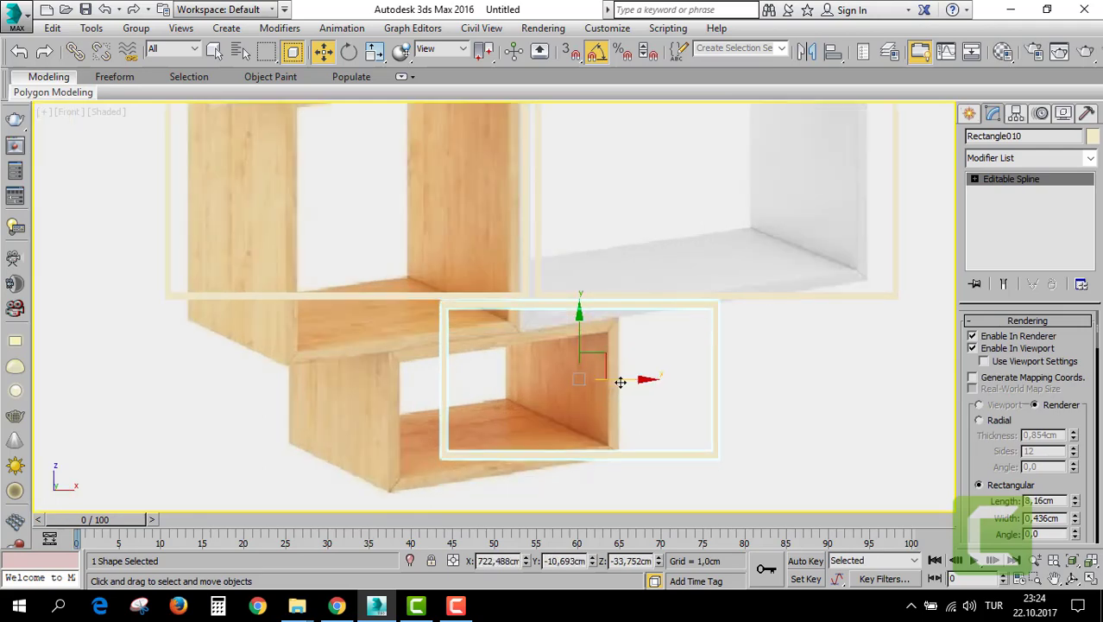
left_click_drag(619, 383, 577, 380)
scroll(683, 373, "down", 2)
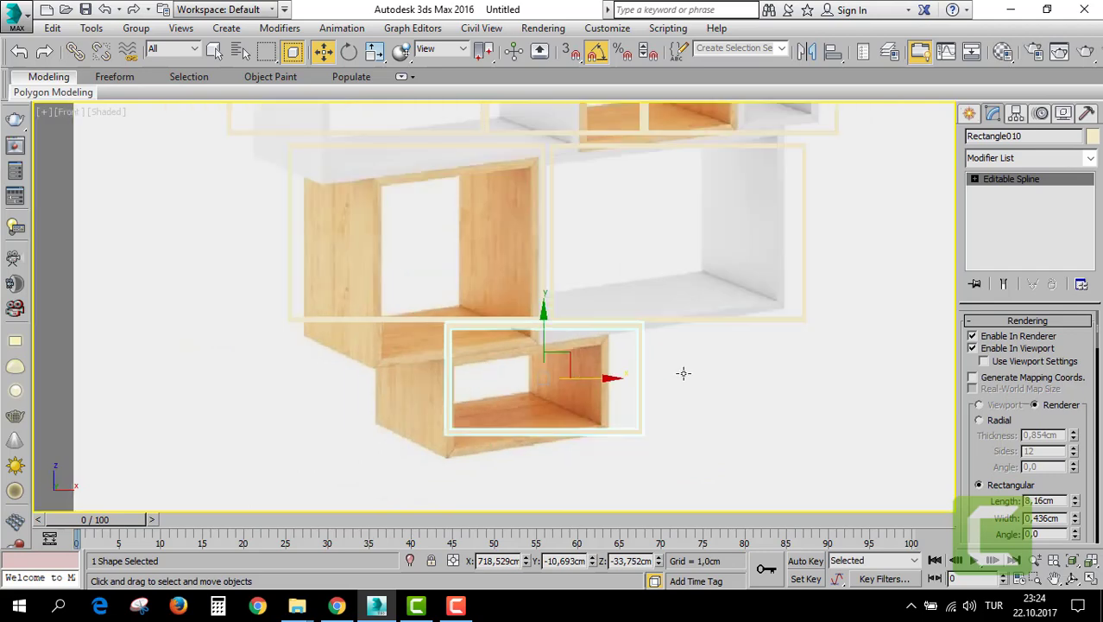
scroll(683, 373, "down", 1)
left_click(816, 323)
scroll(768, 358, "down", 2)
Hide the reference image plane so only the traced frames show.
right_click(784, 294)
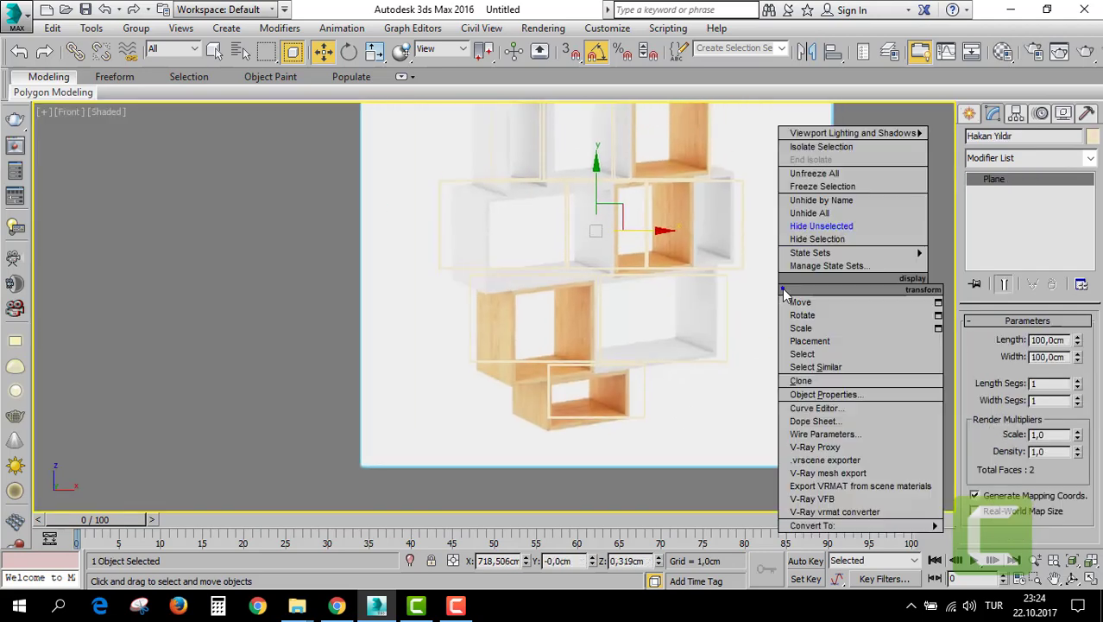
left_click(817, 240)
middle_click_drag(641, 329, 640, 395)
middle_click_drag(570, 200, 569, 276)
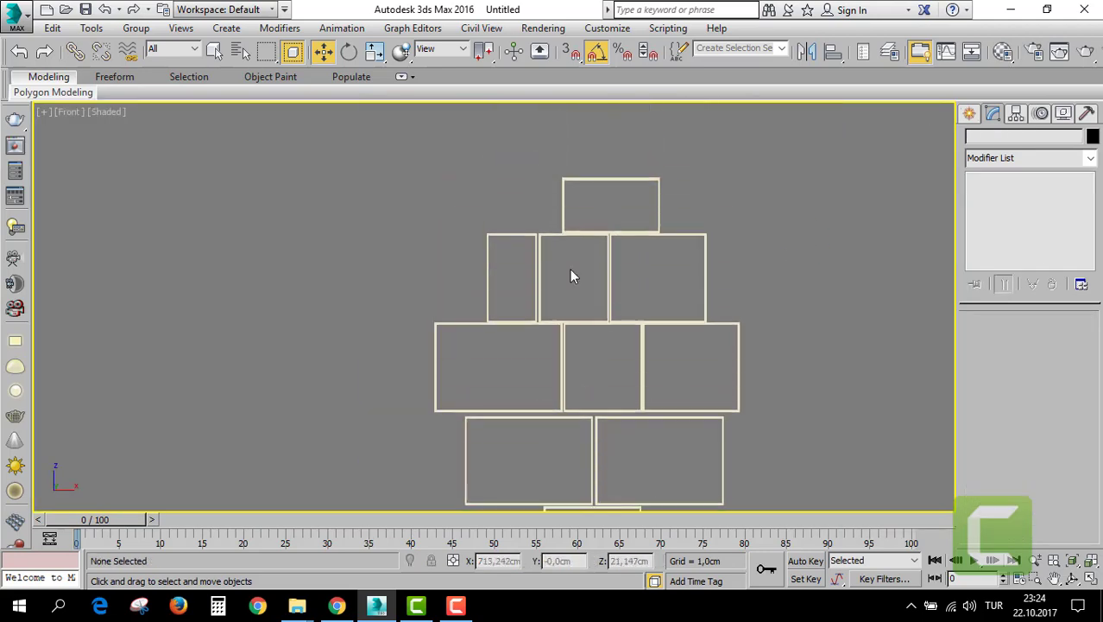
scroll(571, 271, "up", 1)
scroll(522, 249, "up", 2)
Nudge the right-hand frame left and the lower-left frame right to close gaps.
left_click(515, 239)
scroll(549, 347, "up", 1)
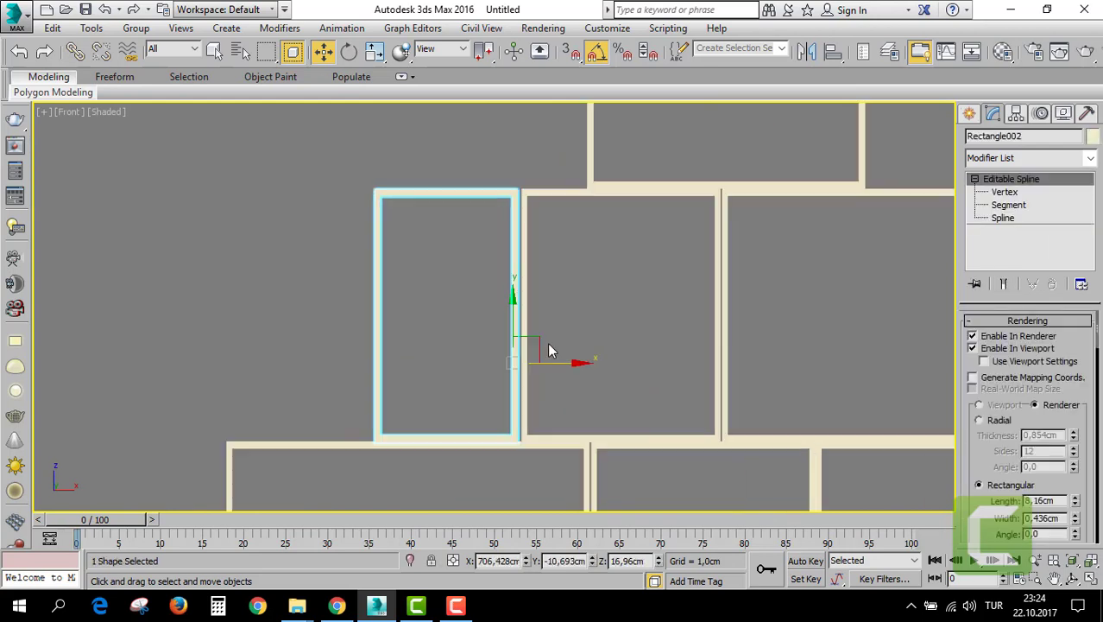
scroll(549, 346, "up", 3)
scroll(643, 364, "down", 1)
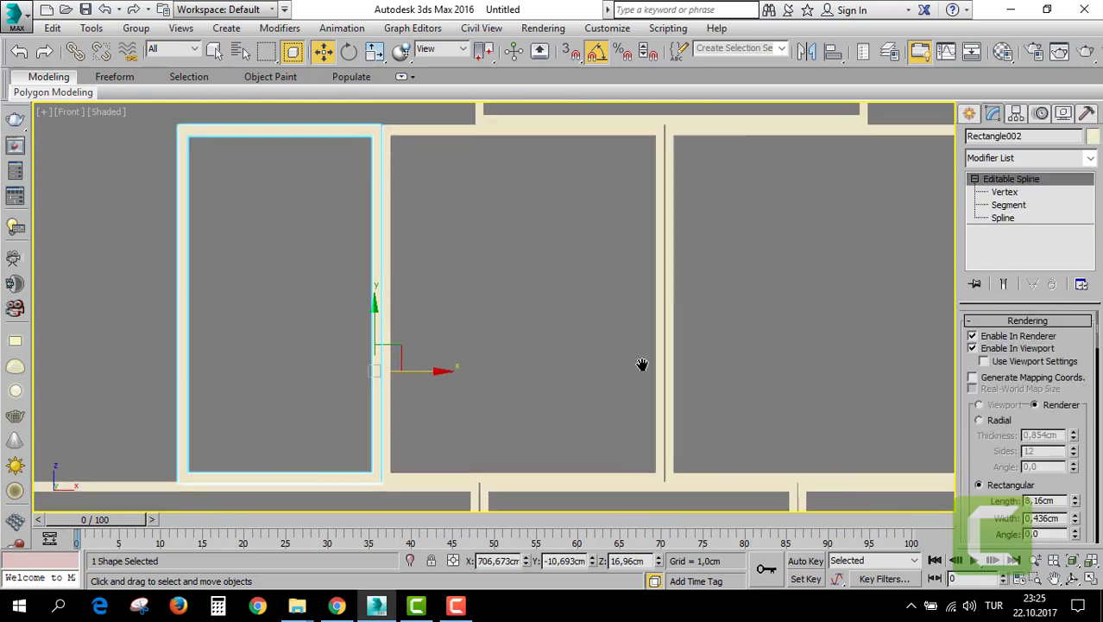
scroll(643, 364, "down", 1)
left_click(628, 157)
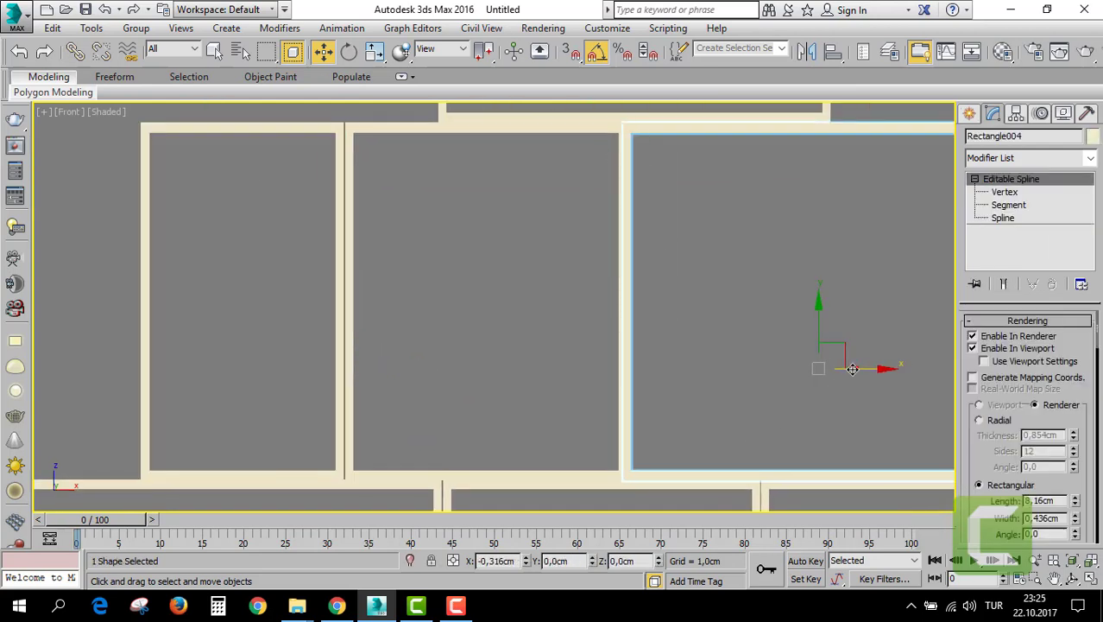
left_click_drag(853, 371, 851, 371)
middle_click_drag(787, 411, 676, 177)
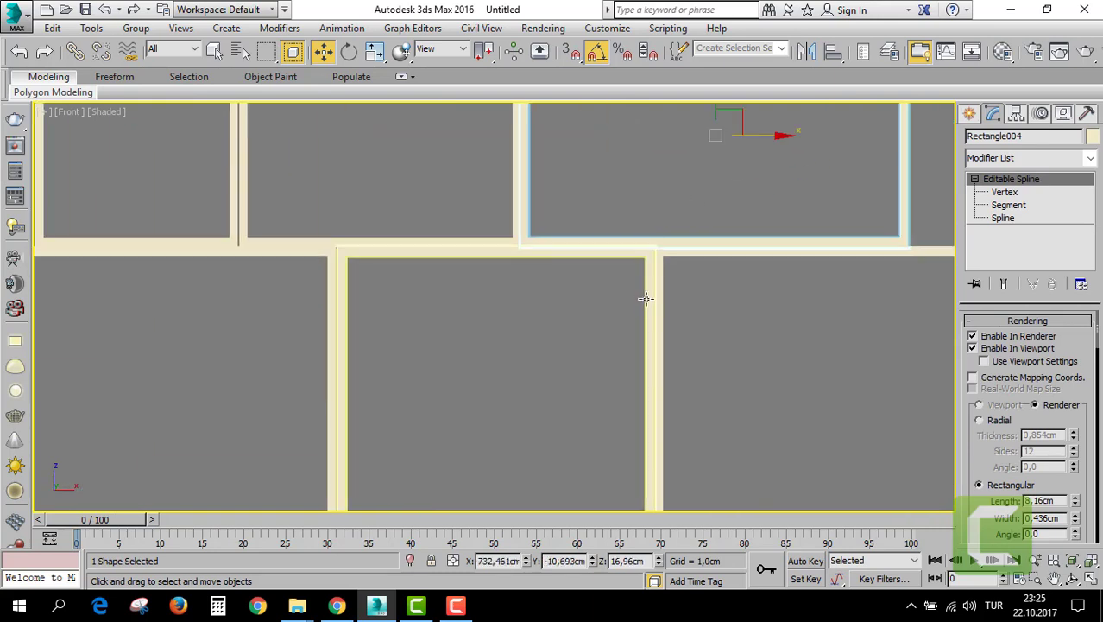
left_click(328, 279)
middle_click_drag(350, 356, 295, 325)
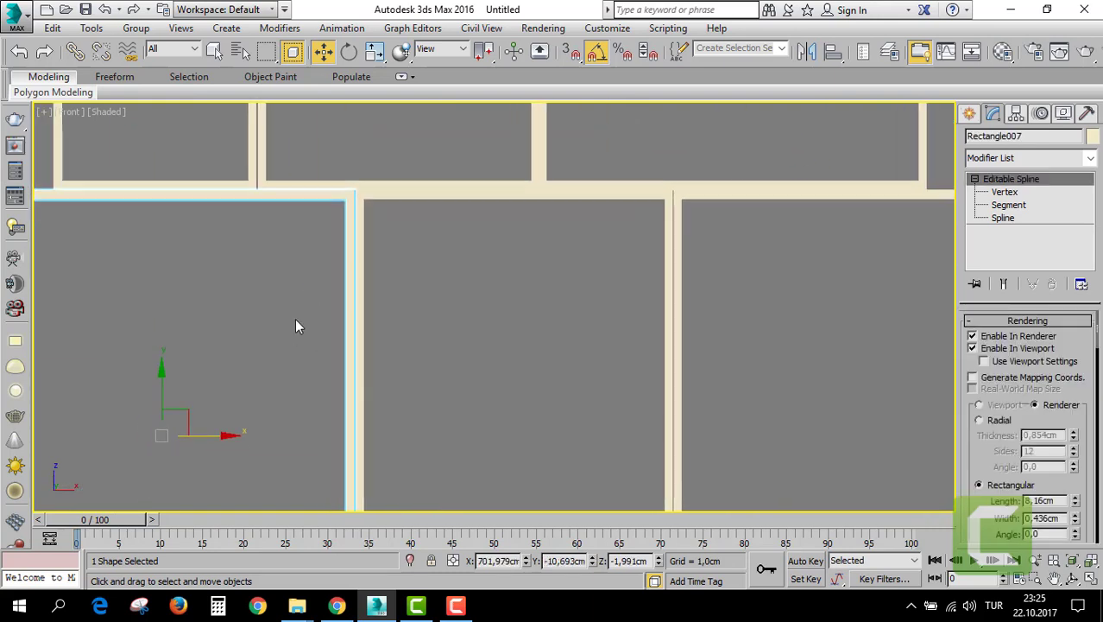
left_click_drag(204, 441, 206, 441)
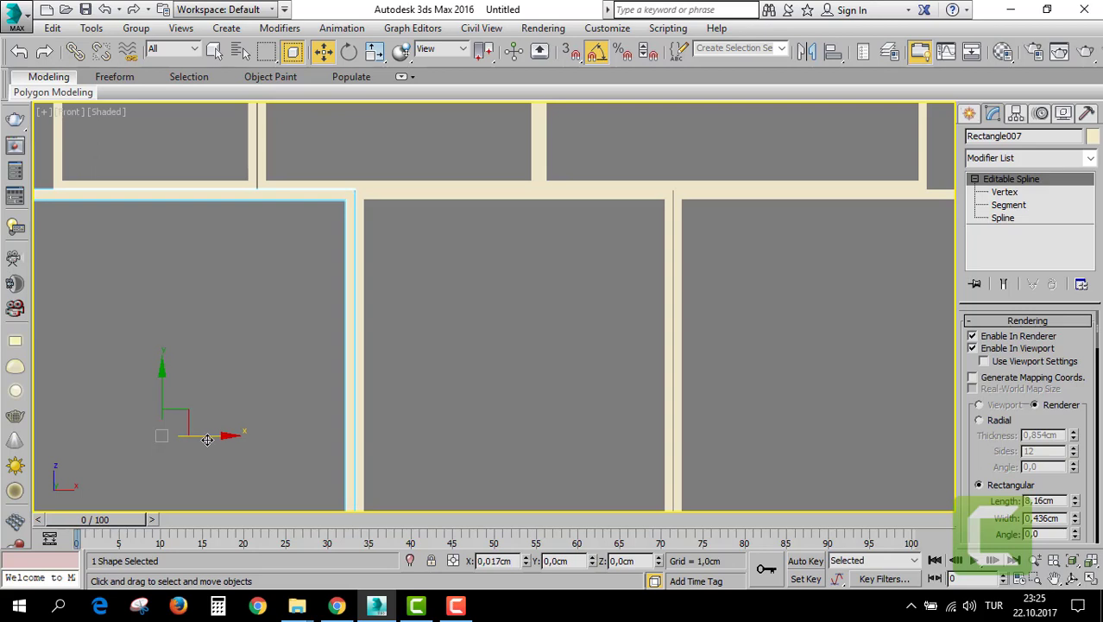
middle_click_drag(595, 415, 404, 385)
Shift the right rectangle, raise the middle pair, and raise the lower rectangle flush.
left_click(488, 219)
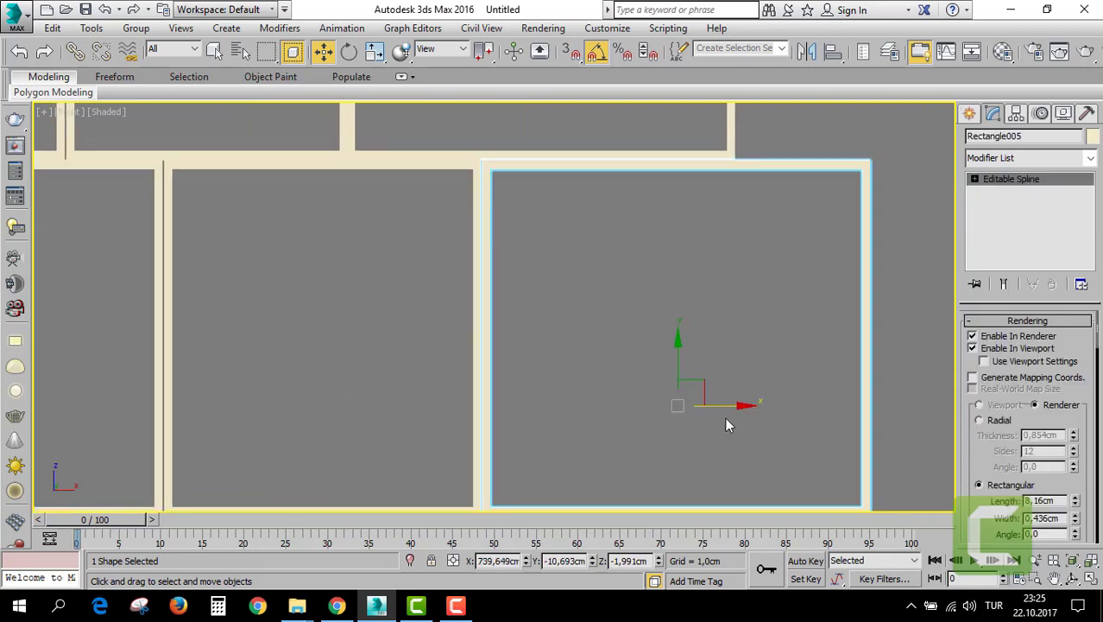
left_click_drag(724, 408, 726, 407)
scroll(691, 406, "down", 4)
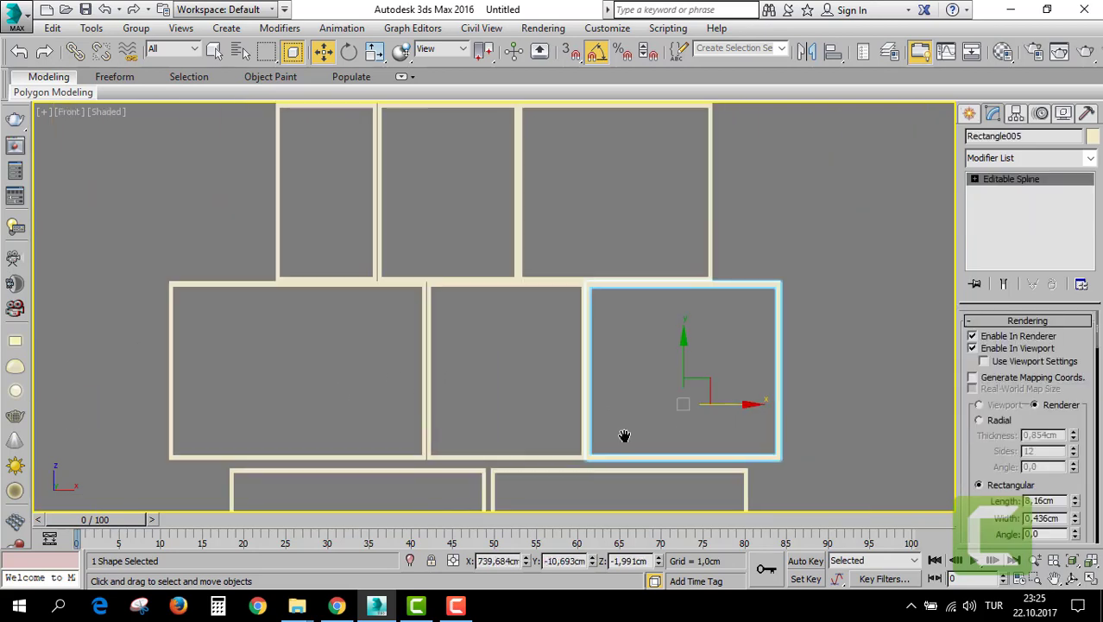
middle_click_drag(623, 437, 559, 250)
left_click(473, 255)
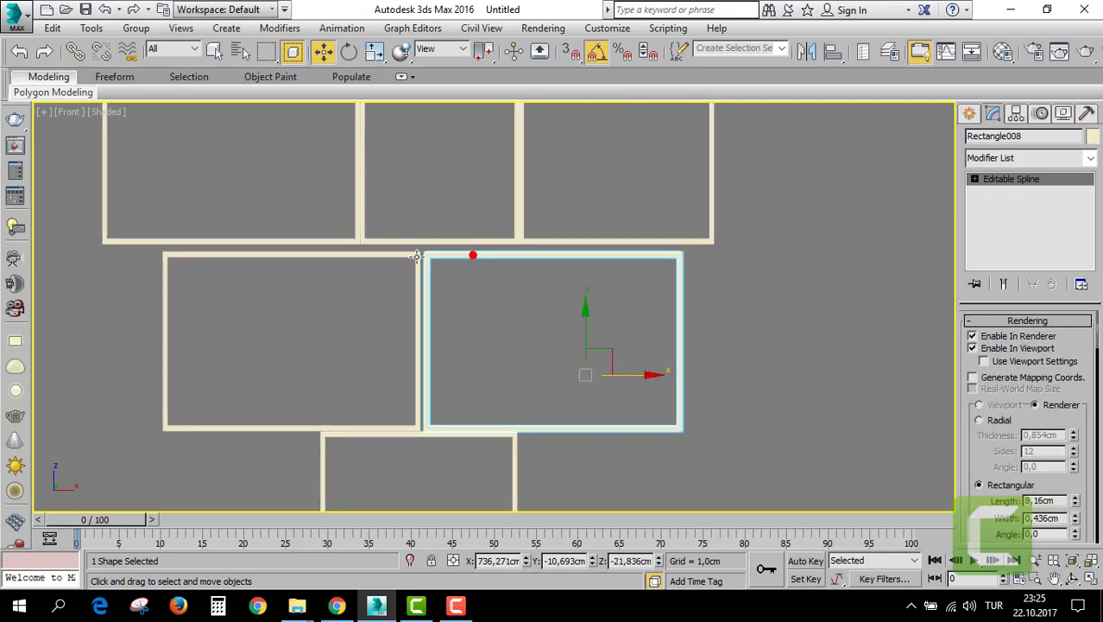
left_click(403, 256, "ctrl")
left_click_drag(416, 292, 417, 285)
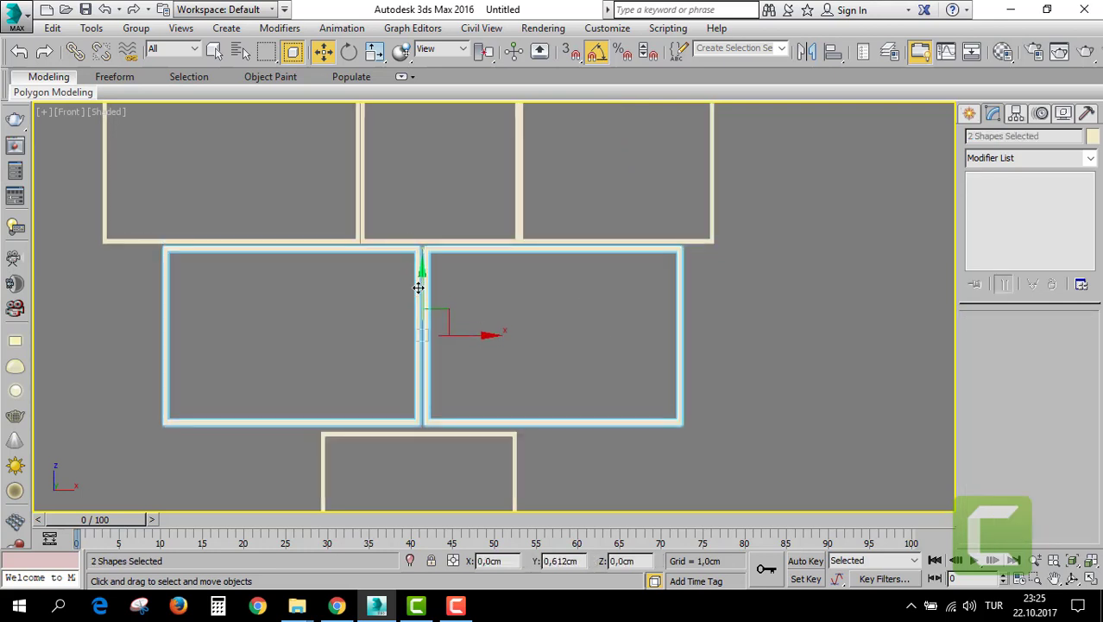
left_click(523, 298)
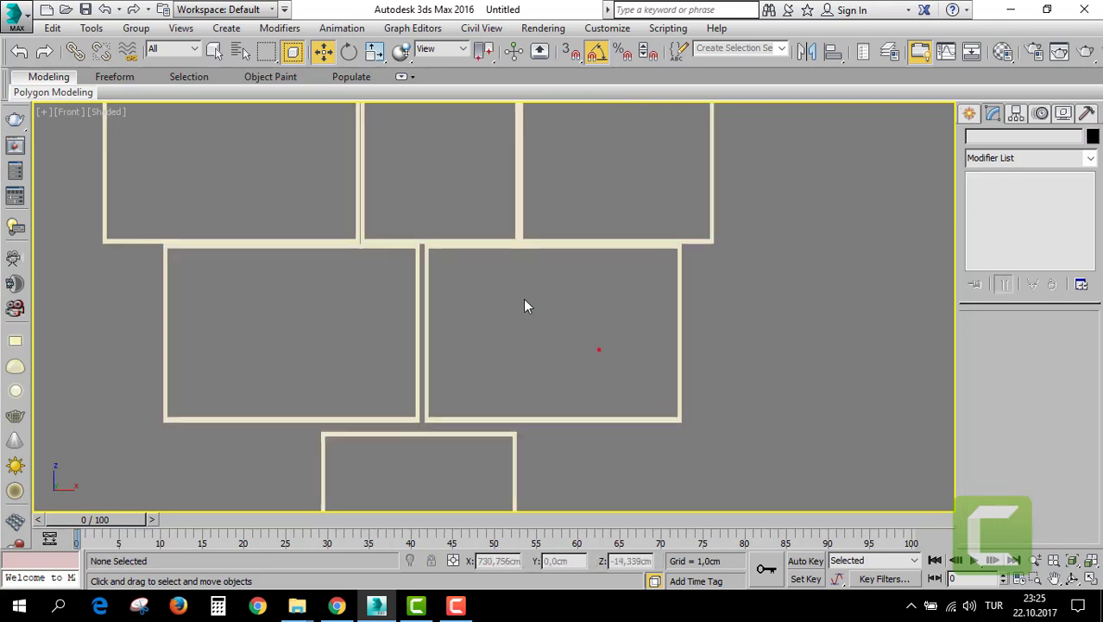
left_click(428, 285)
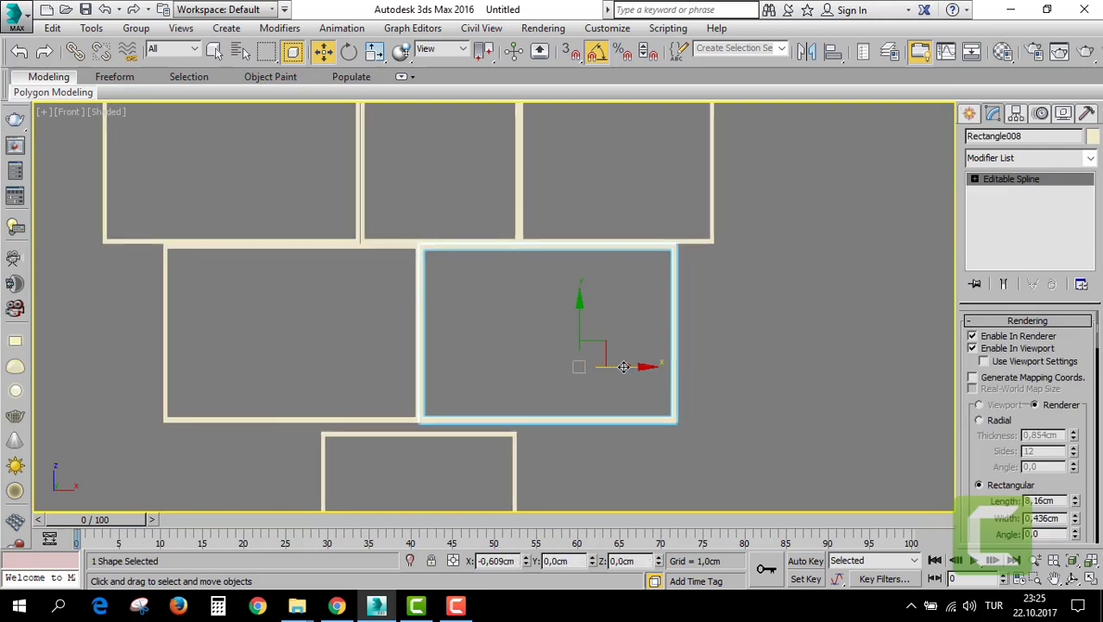
left_click_drag(630, 366, 626, 366)
middle_click_drag(437, 454, 460, 368)
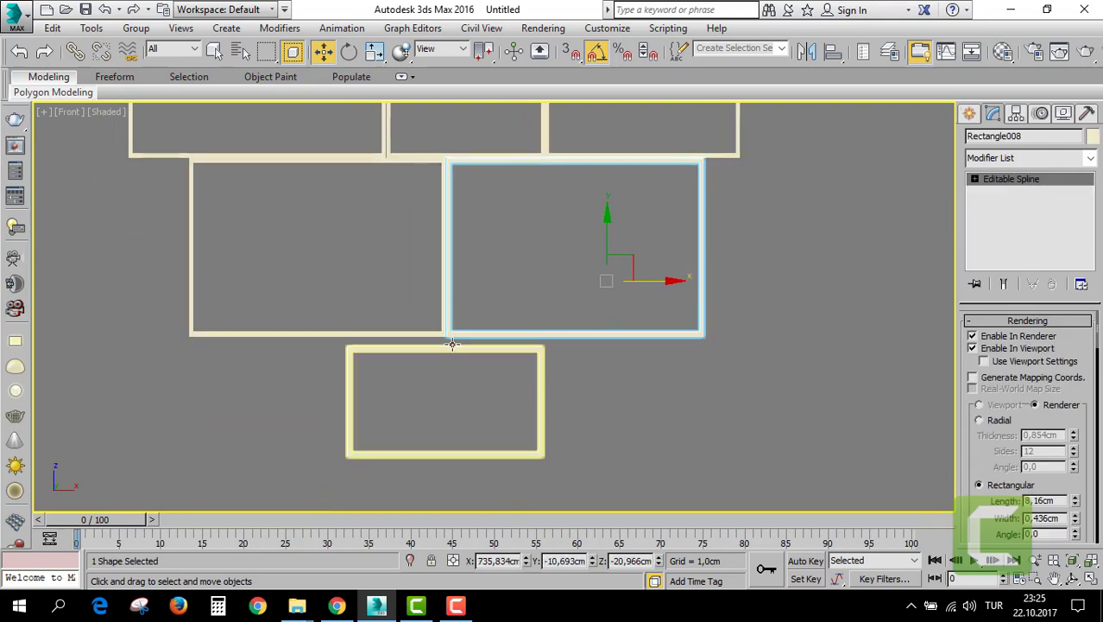
left_click(466, 349)
left_click_drag(443, 350, 438, 343)
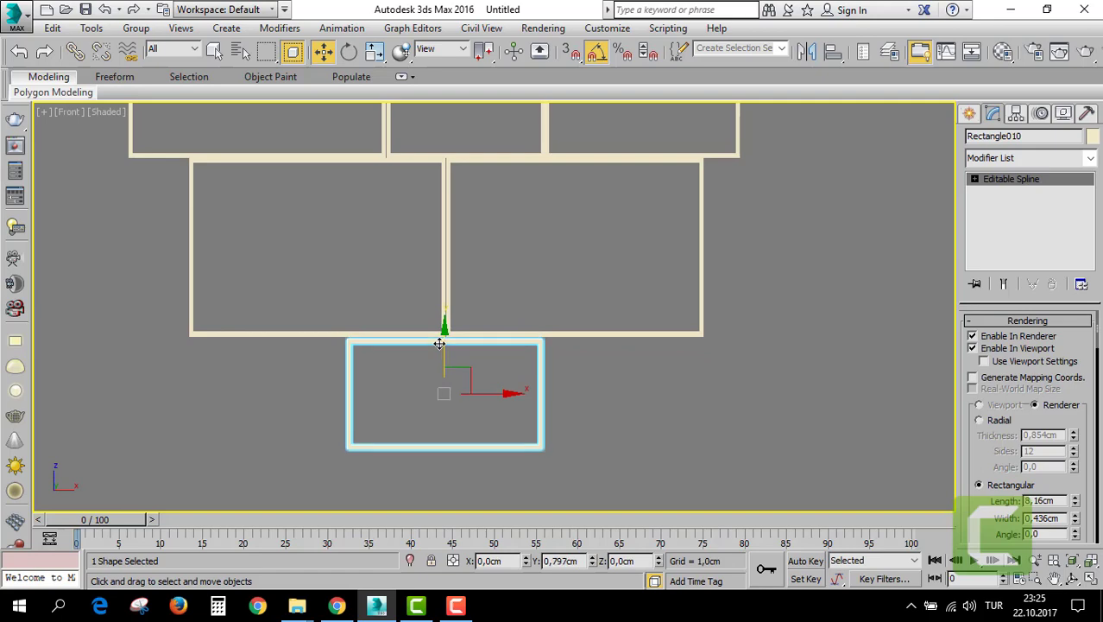
In a maximized Perspective view, marquee-select all ten shelf rectangles.
key("alt+w")
key("alt+w")
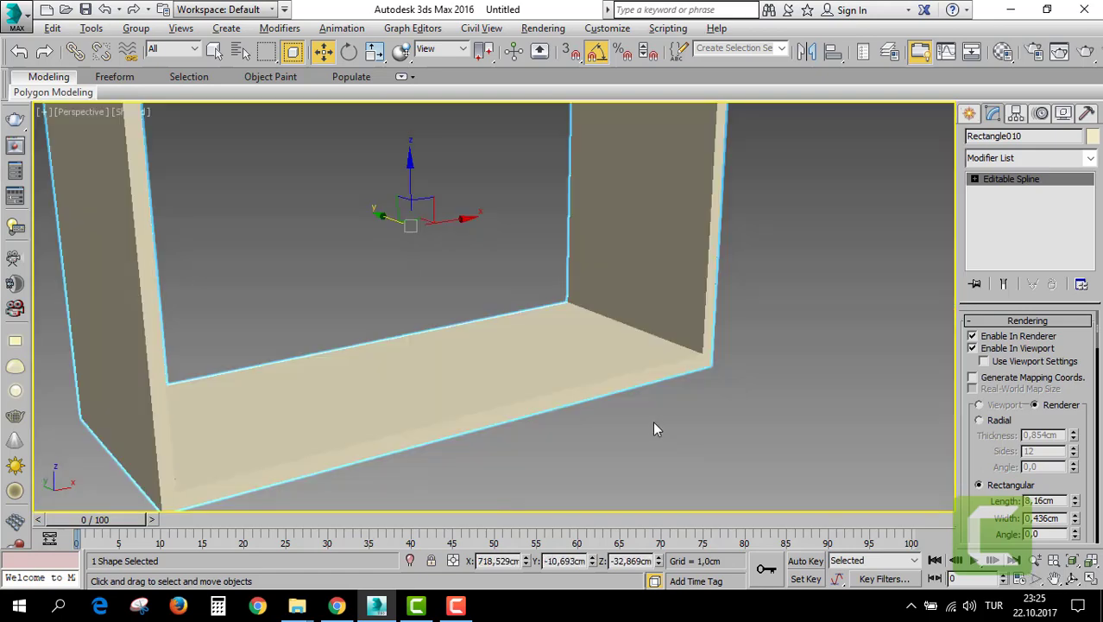
scroll(653, 421, "down", 2)
scroll(653, 420, "down", 5)
middle_click_drag(652, 420, 605, 416)
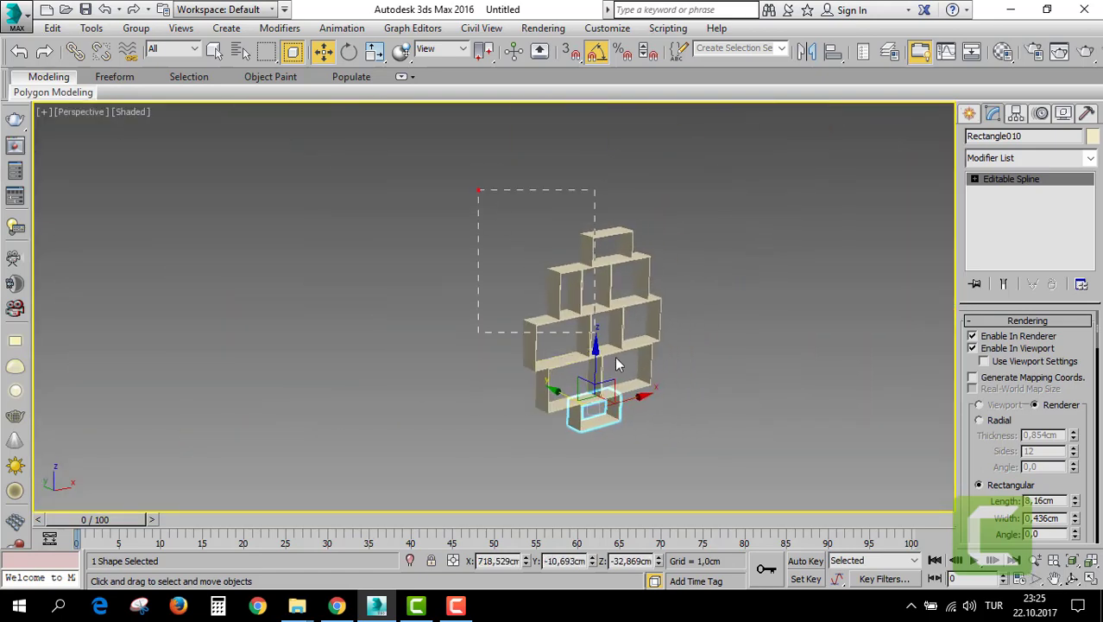
left_click_drag(617, 363, 723, 468)
Close the Object Color dialog, Unhide All, and zoom to the bench reference plane.
left_click(1092, 137)
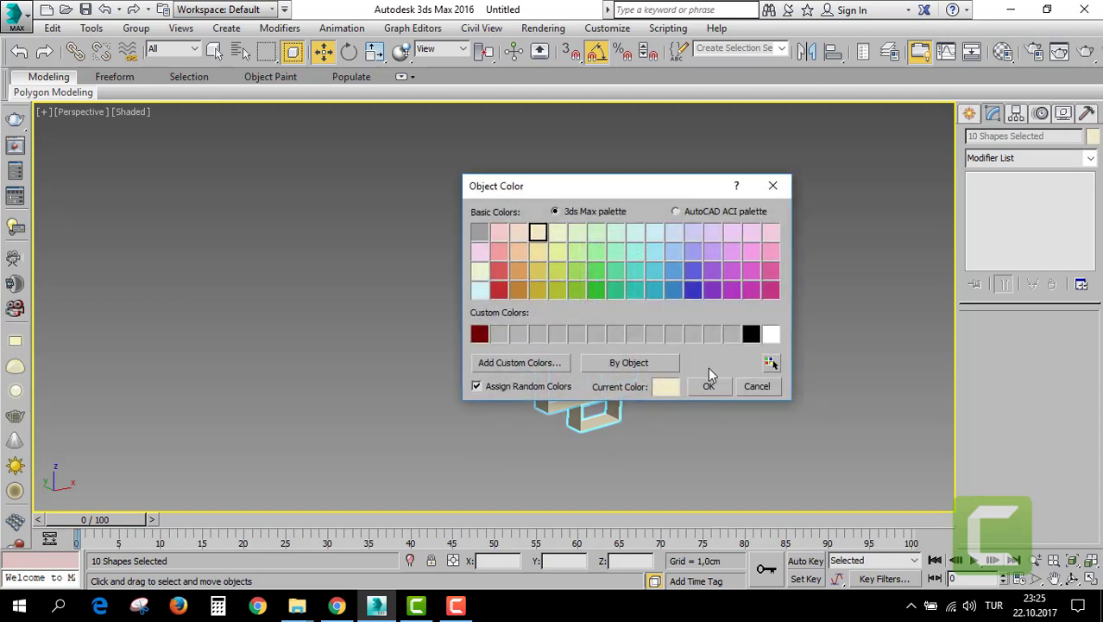
left_click(708, 386)
right_click(594, 280)
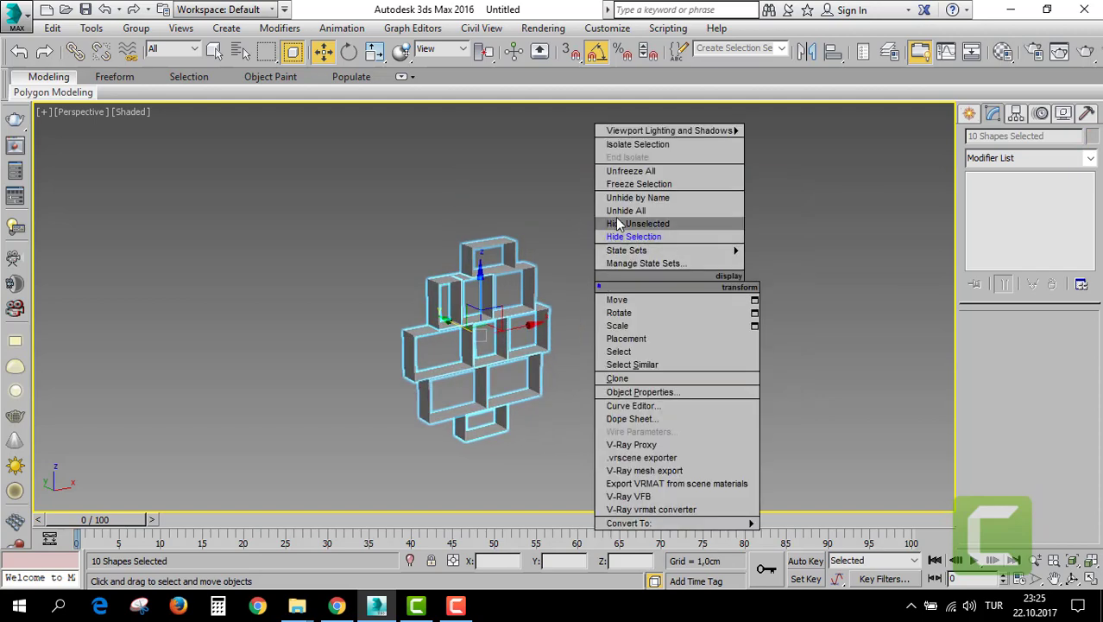
left_click(619, 214)
scroll(526, 315, "up", 2)
scroll(526, 320, "up", 4)
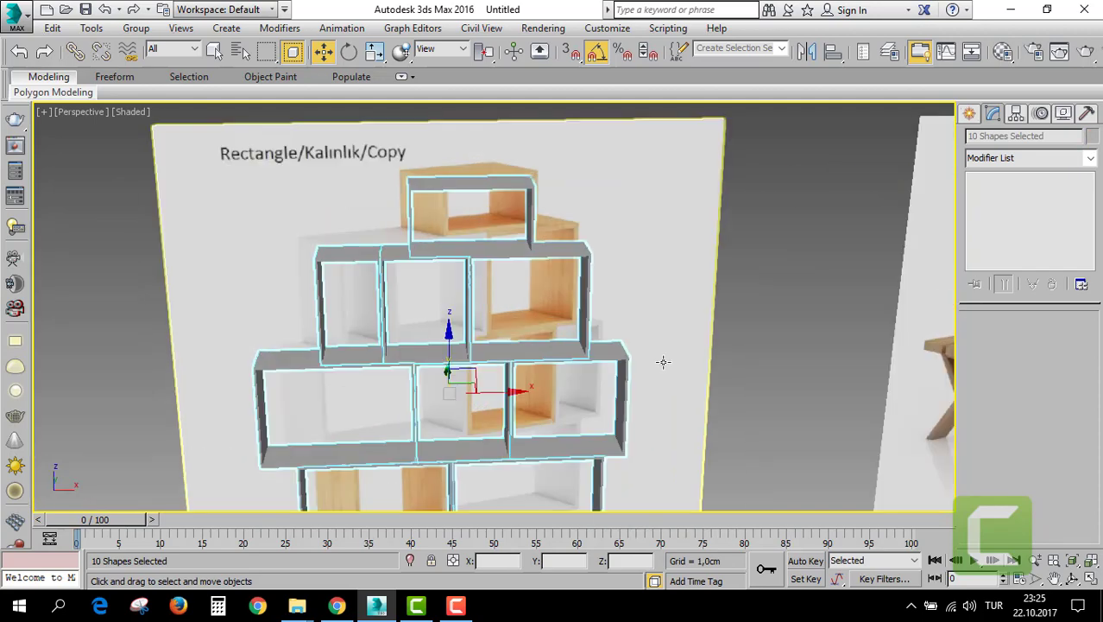
middle_click_drag(660, 363, 540, 350)
left_click(540, 350)
key("z")
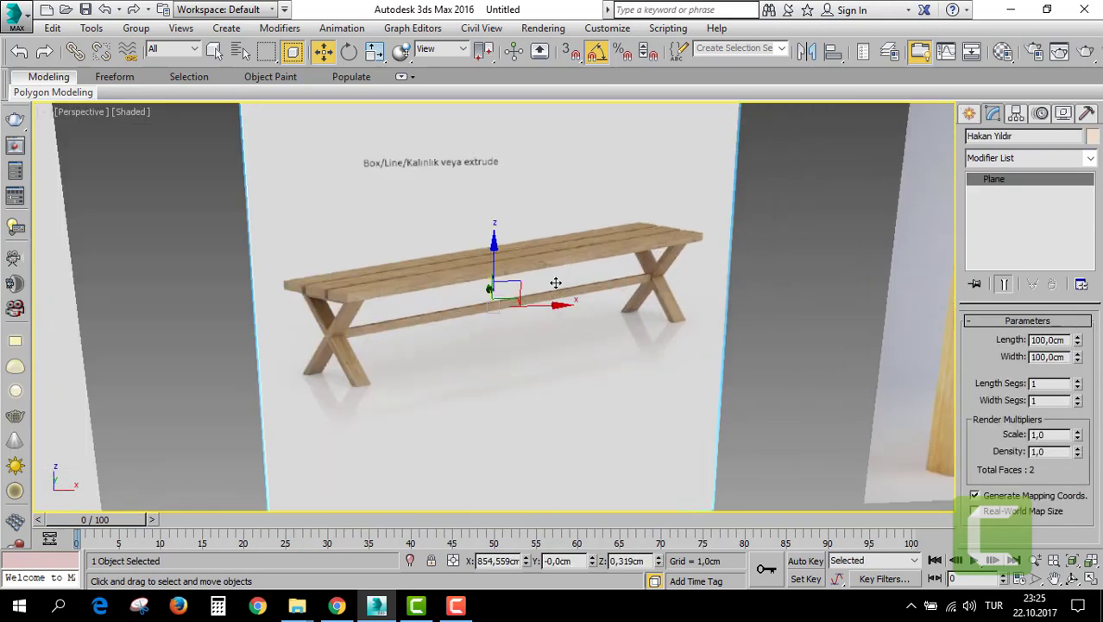
Orbit around the bench plane and leave the Perspective view maximized.
right_click(528, 278)
left_click(577, 217)
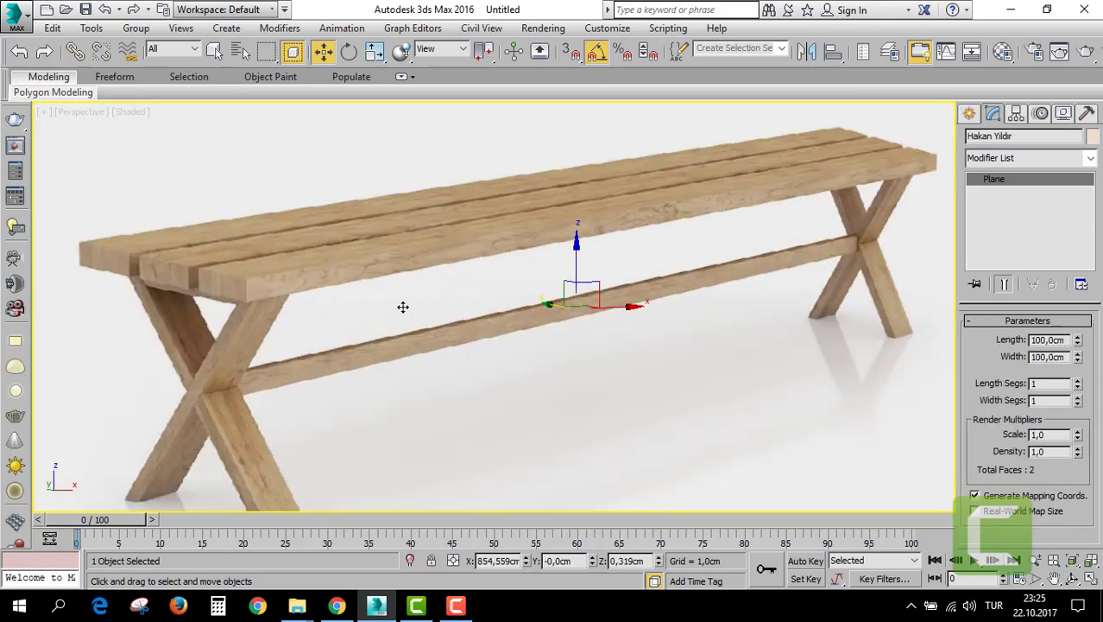
mouse_move(402, 306)
middle_mouse_down("alt")
mouse_move(256, 295)
mouse_move(400, 304)
middle_mouse_up("alt")
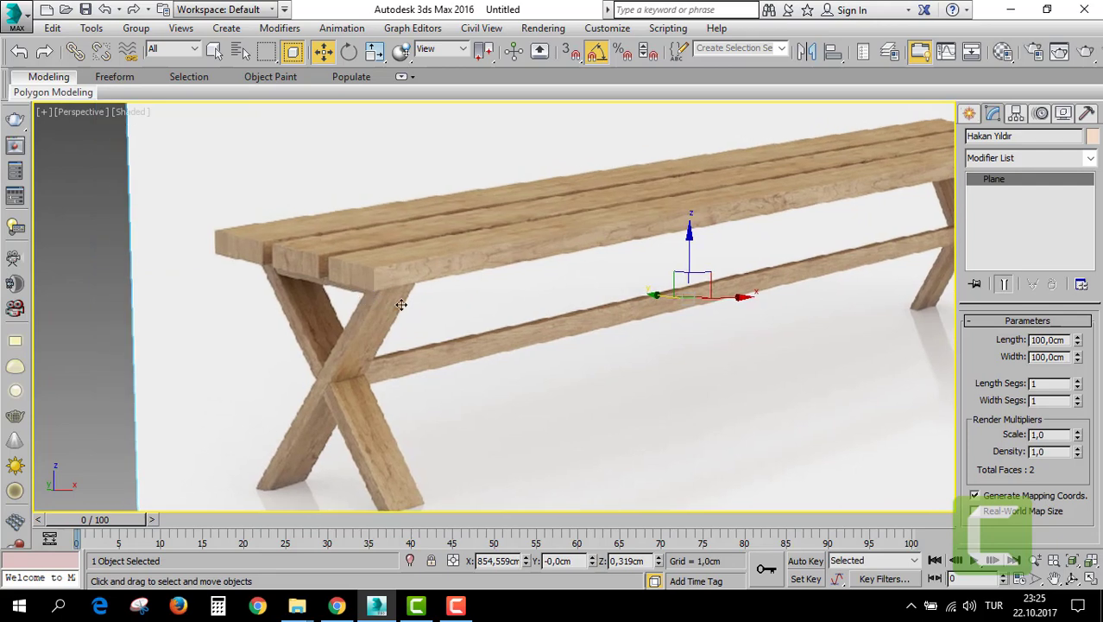
key("alt+w")
key("alt+w")
scroll(534, 293, "up", 1)
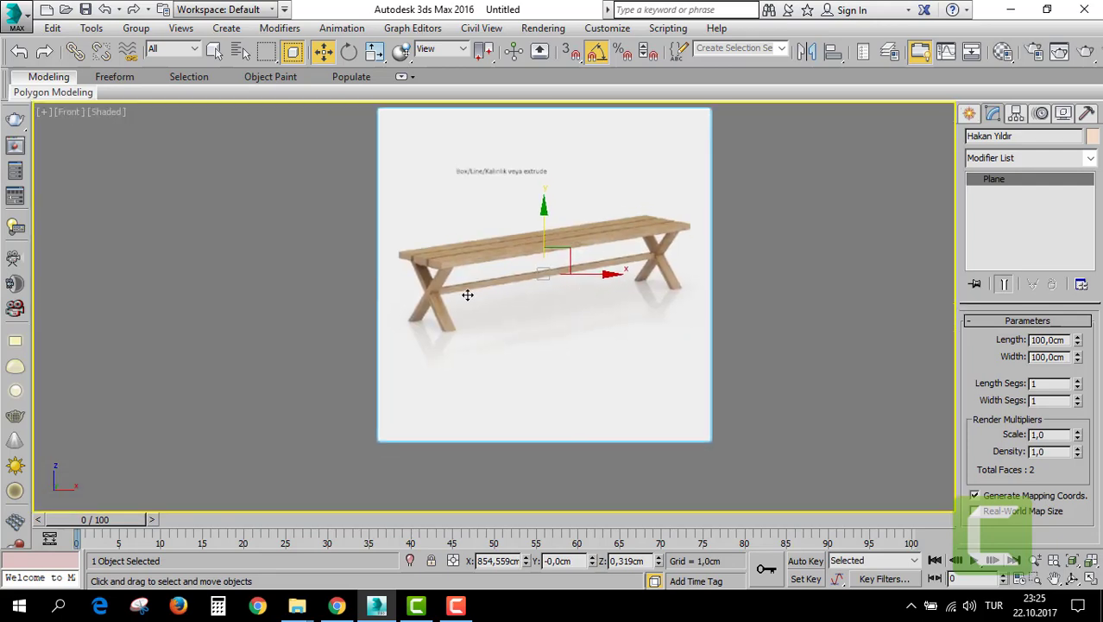
scroll(468, 301, "up", 4)
scroll(484, 328, "down", 2)
key("alt+w")
left_click(590, 418)
key("alt+w")
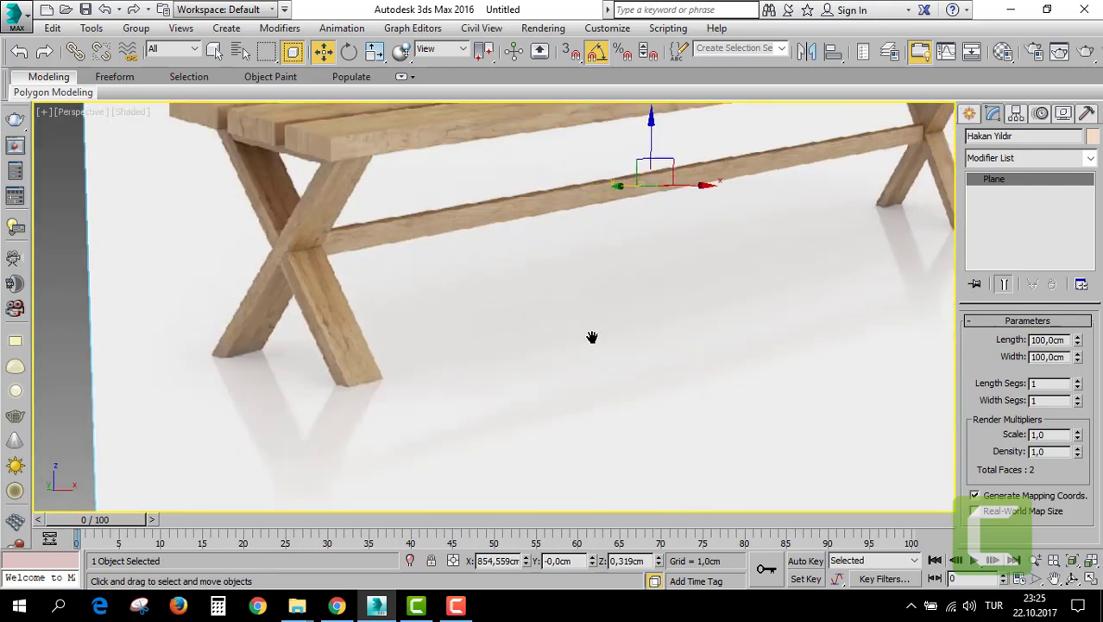
scroll(592, 337, "down", 4)
Set the Create panel to Geometry with the Standard Primitives category.
left_click(969, 115)
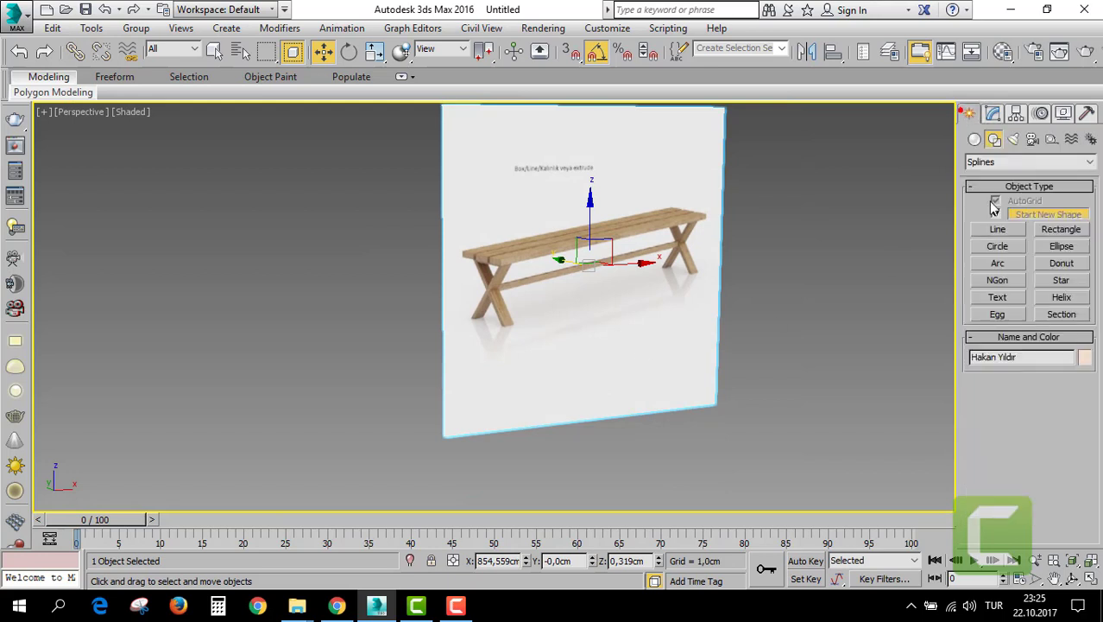
left_click(974, 140)
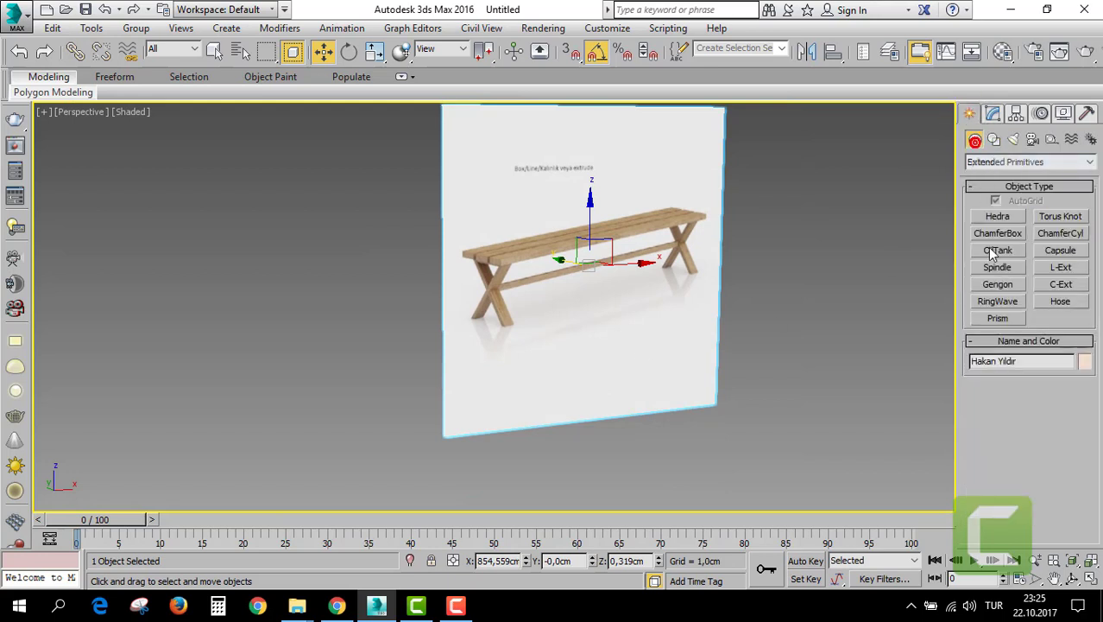
left_click(986, 164)
left_click(987, 178)
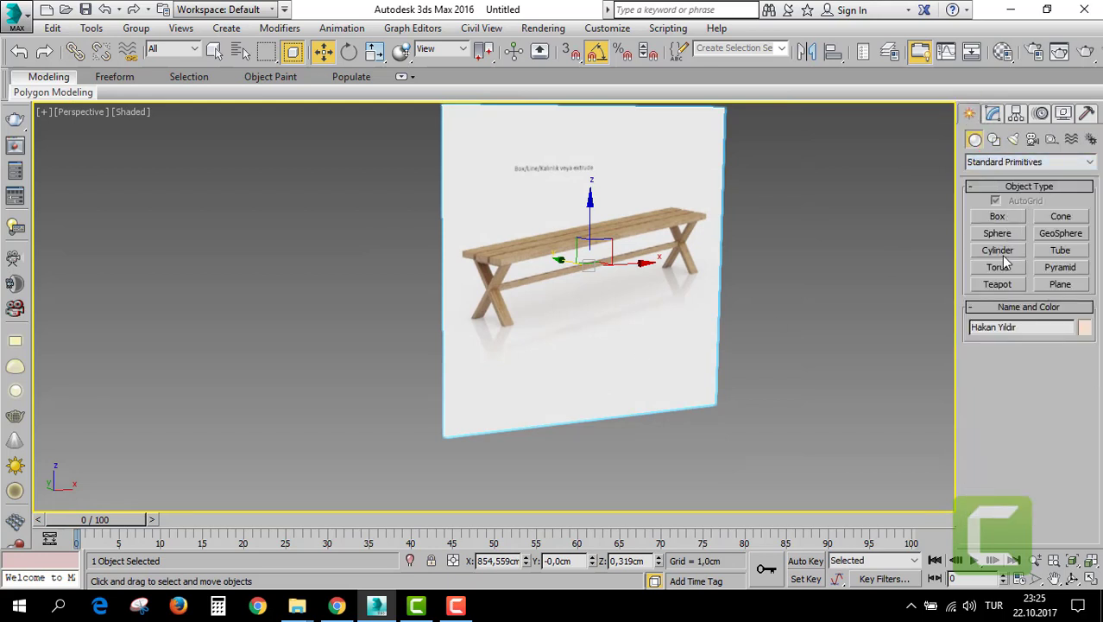
Create a box with AutoGrid on and move it back toward the bench in the top view.
left_click(999, 217)
left_click(996, 201)
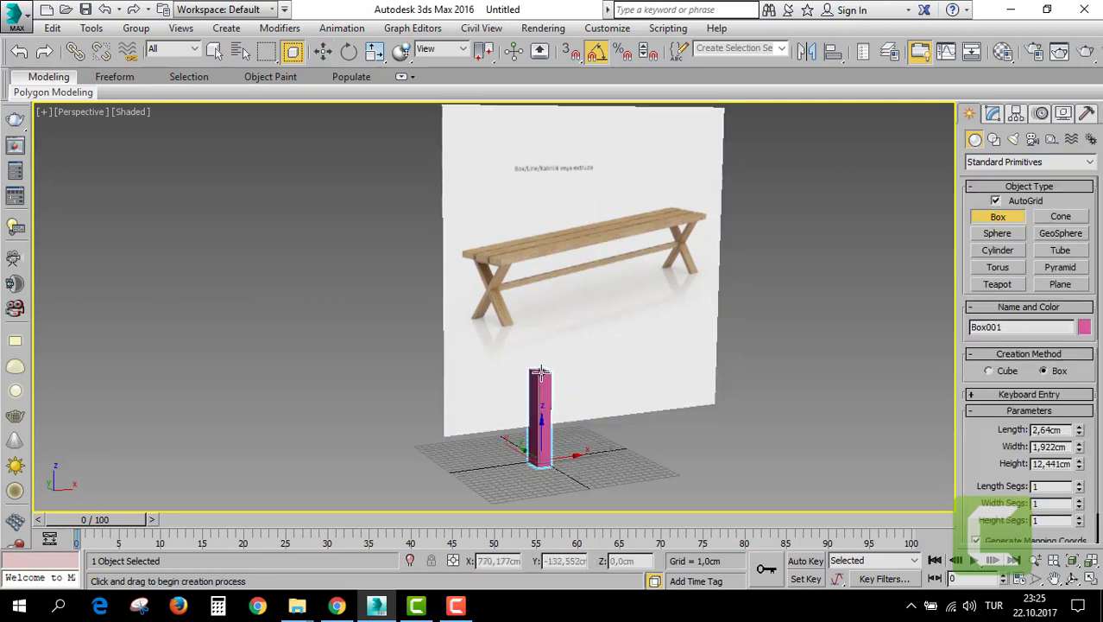
key("w")
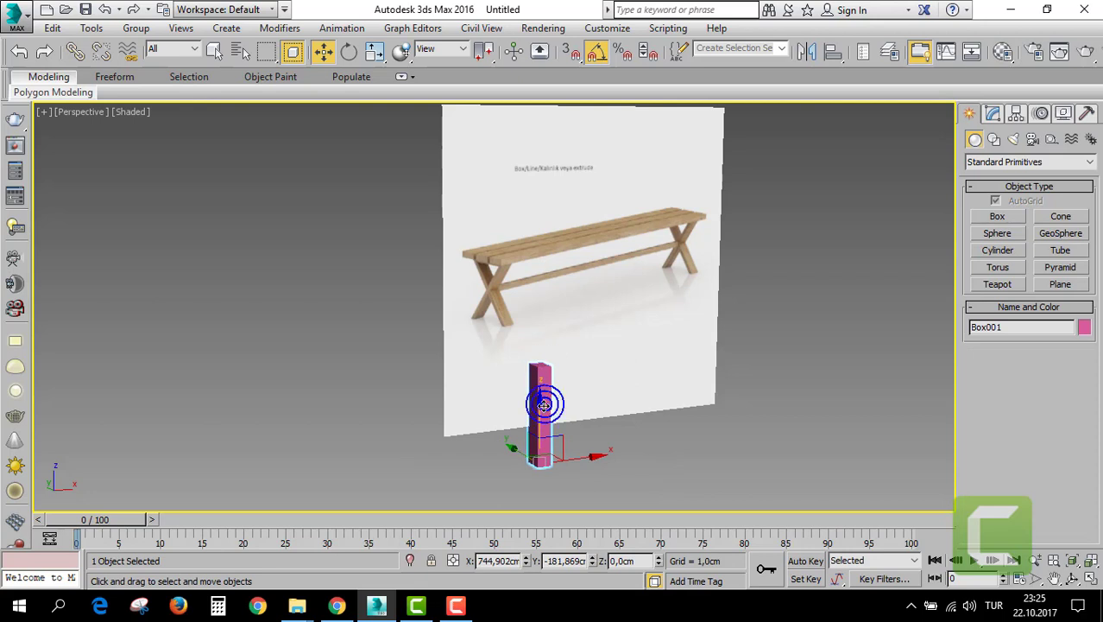
scroll(544, 404, "up", 5)
scroll(547, 395, "down", 3)
key("alt+w")
right_click(442, 249)
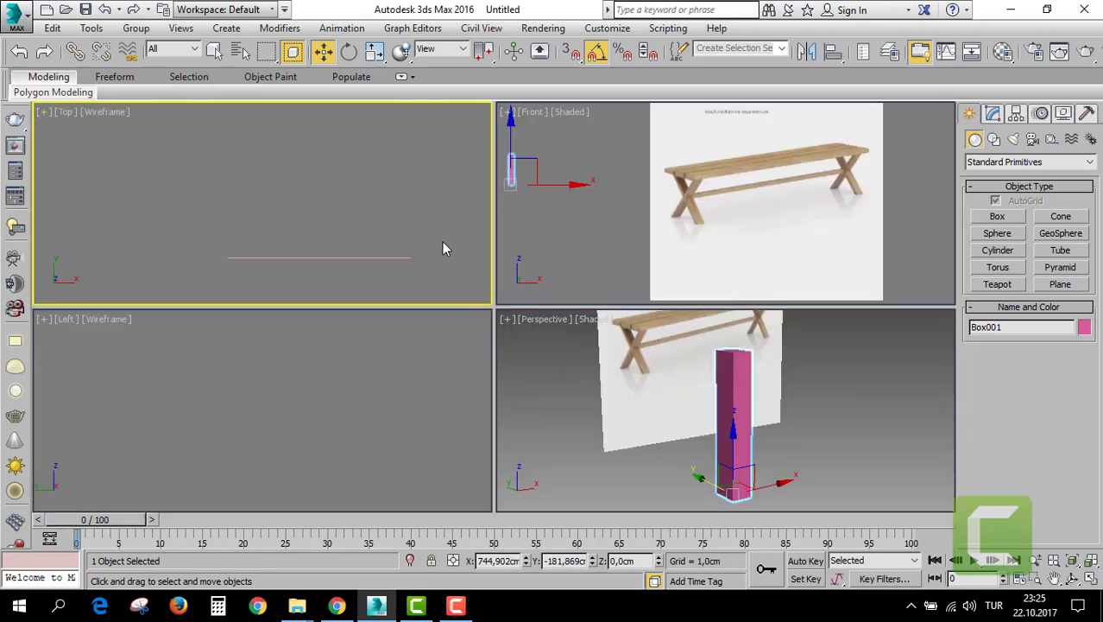
scroll(442, 249, "down", 3)
scroll(377, 251, "down", 2)
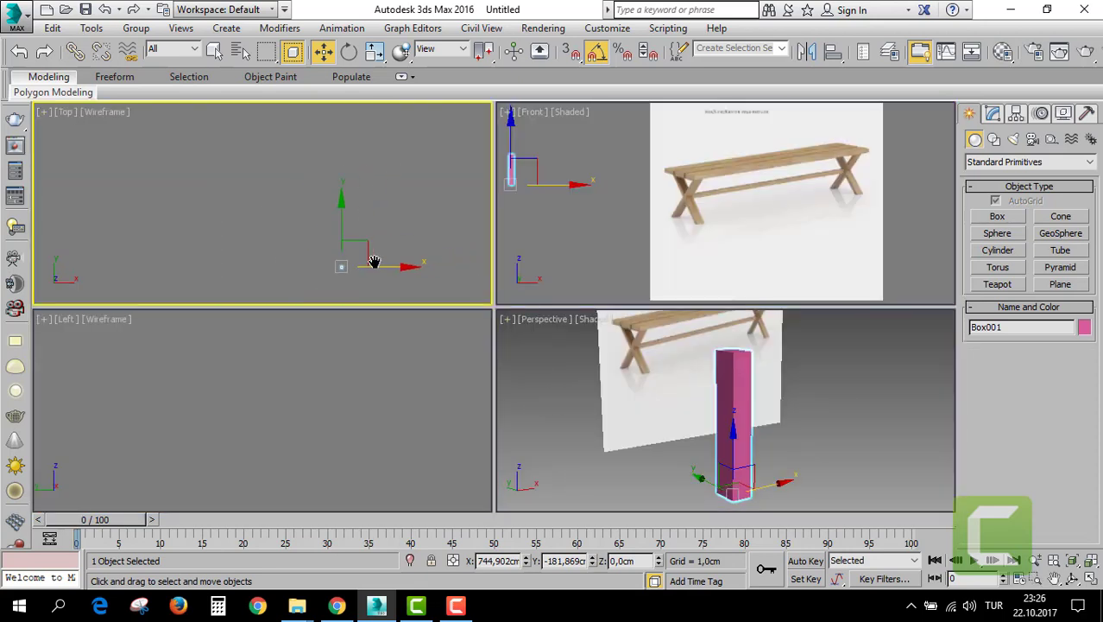
left_click_drag(381, 214, 386, 191)
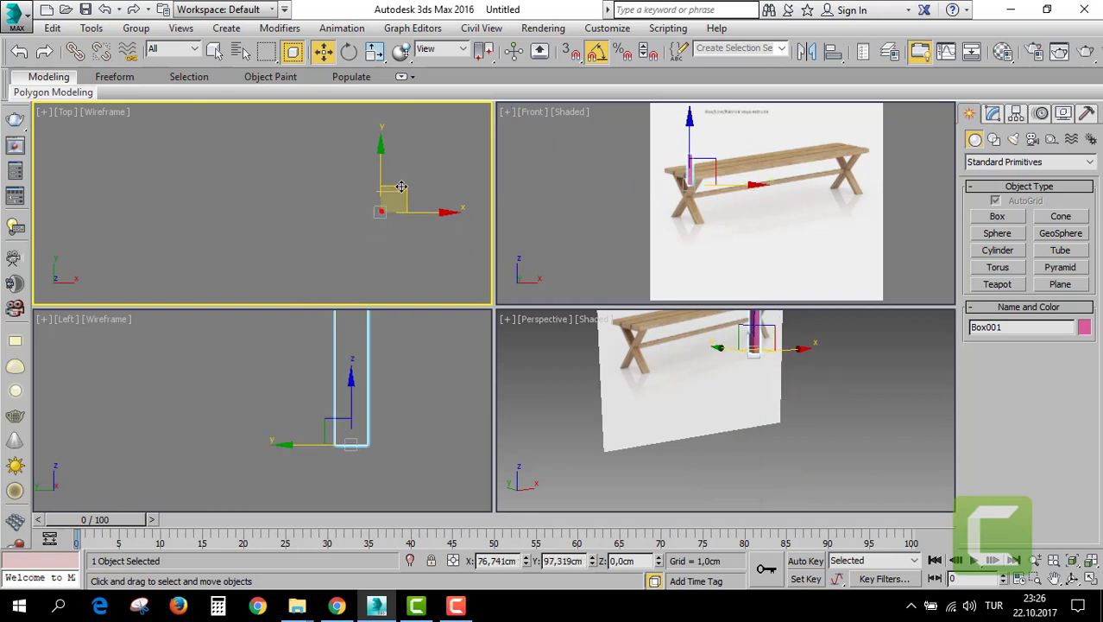
Place the box over the bench's left leg and reduce its length to 2,64cm.
left_click(729, 190)
key("alt+w")
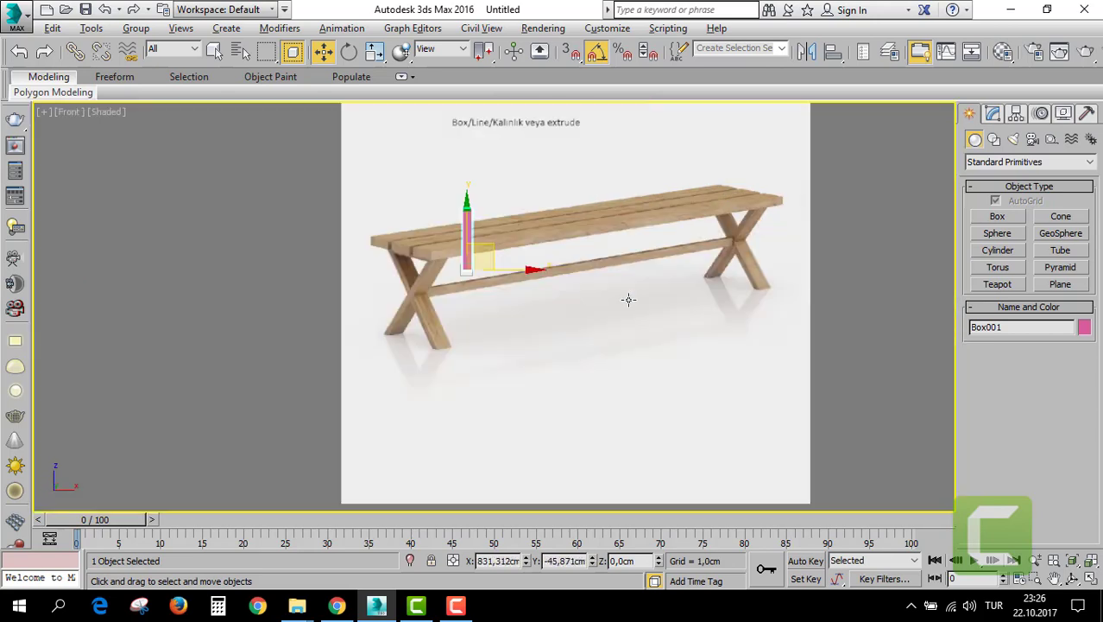
scroll(629, 299, "up", 3)
mouse_move(518, 216)
left_mouse_down()
mouse_move(434, 271)
mouse_move(445, 281)
left_mouse_up()
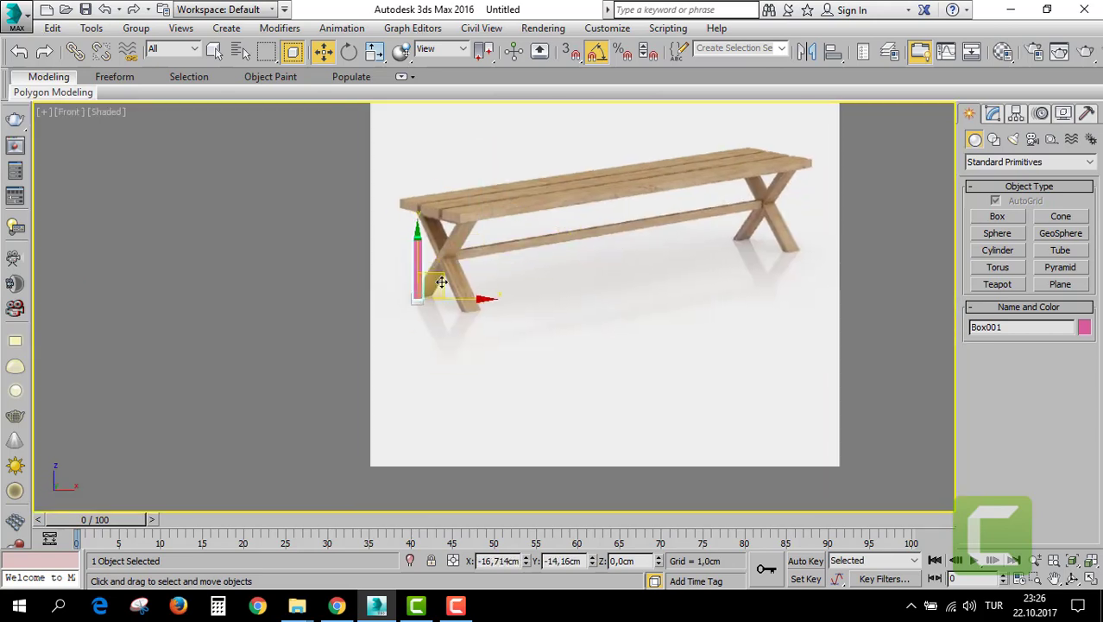
left_click(993, 115)
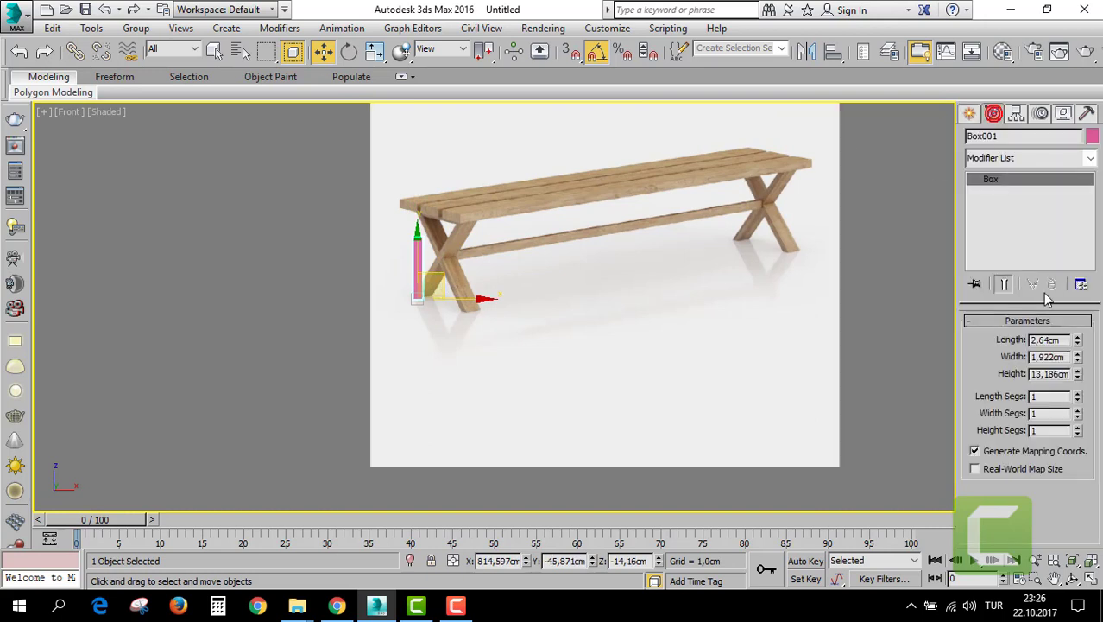
left_click_drag(1077, 342, 1067, 377)
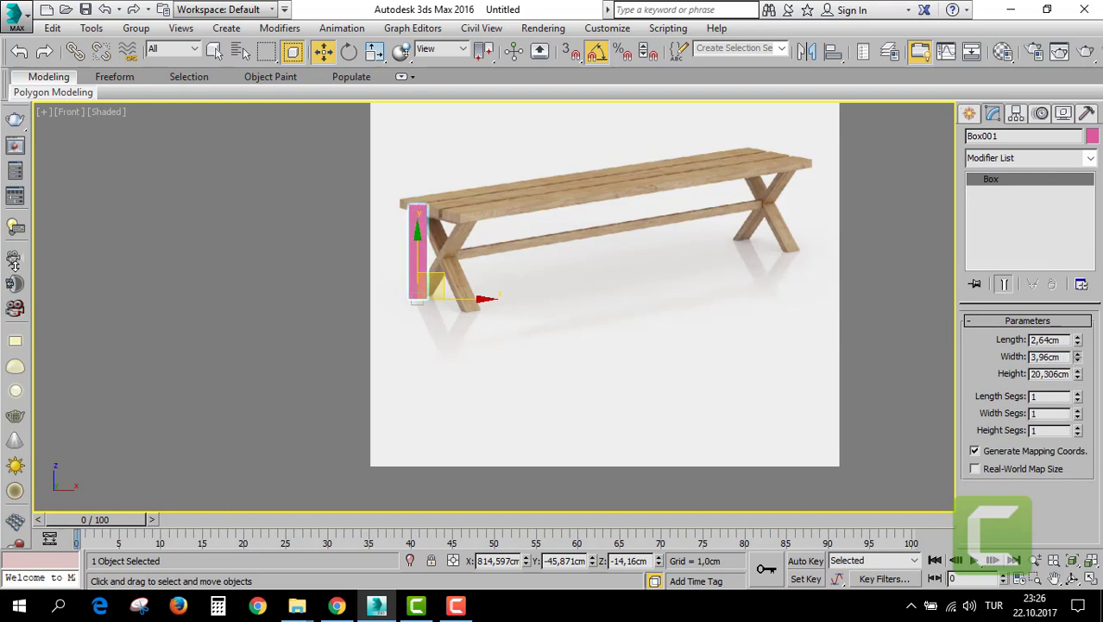
key("alt+w")
key("alt+w")
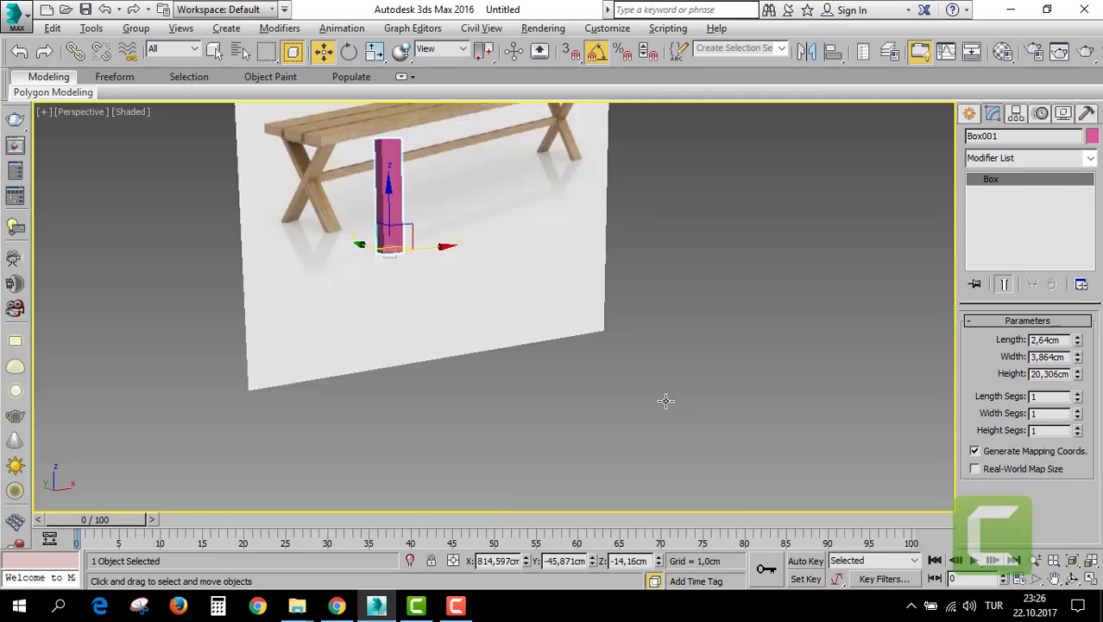
Set the viewport shading to Edged Faces so the box's edges show.
scroll(424, 333, "up", 2)
scroll(441, 301, "up", 5)
scroll(415, 347, "up", 3)
scroll(415, 347, "down", 5)
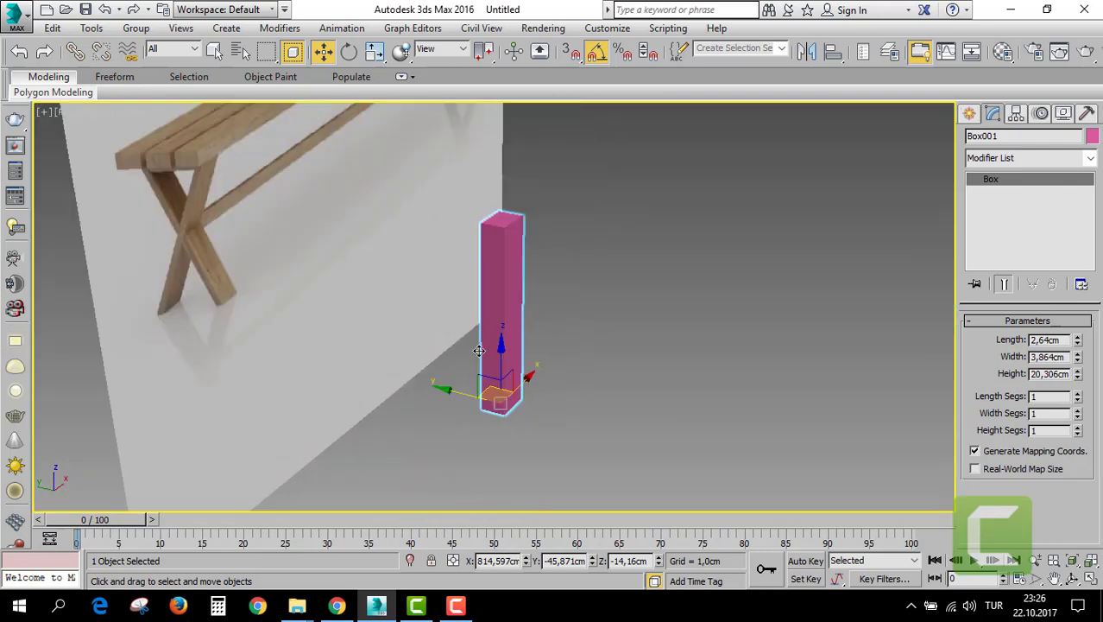
scroll(501, 362, "down", 2)
scroll(518, 372, "up", 2)
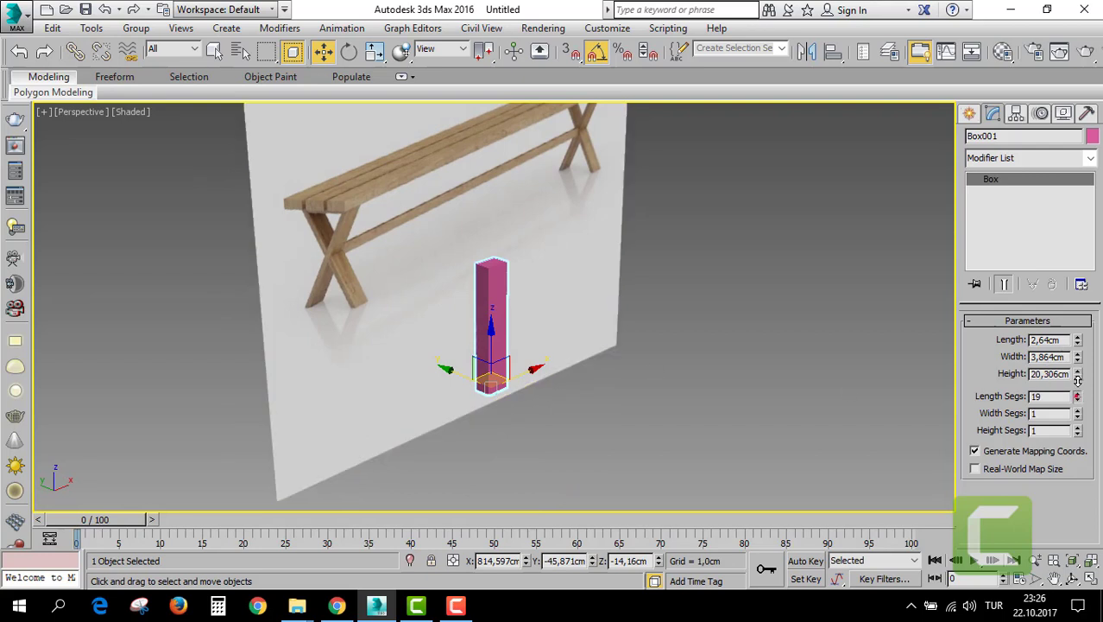
left_click(137, 114)
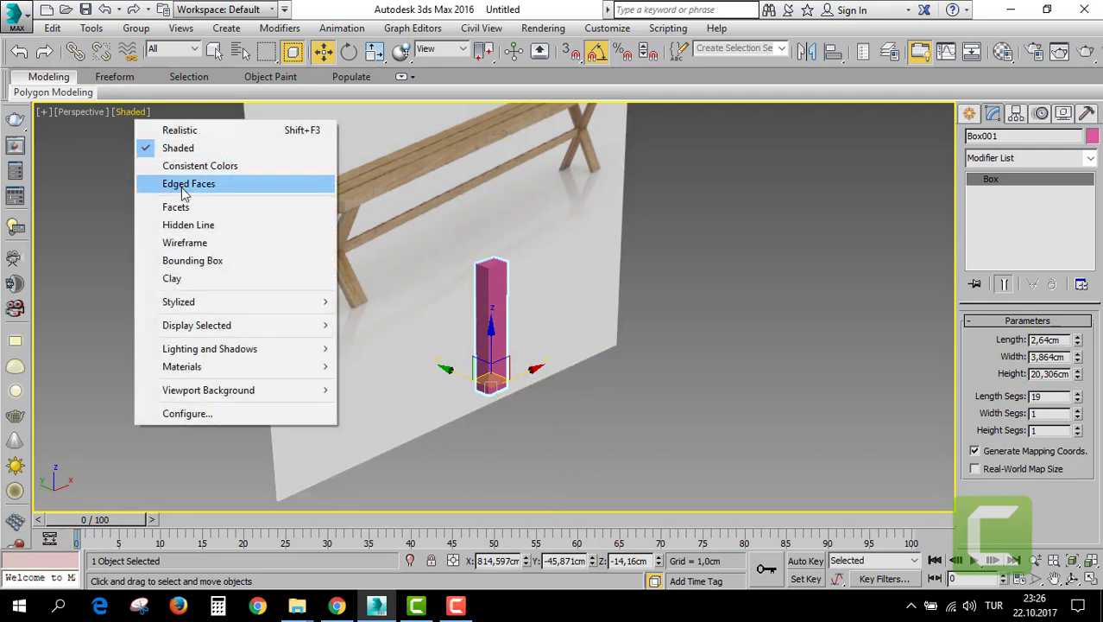
left_click(183, 182)
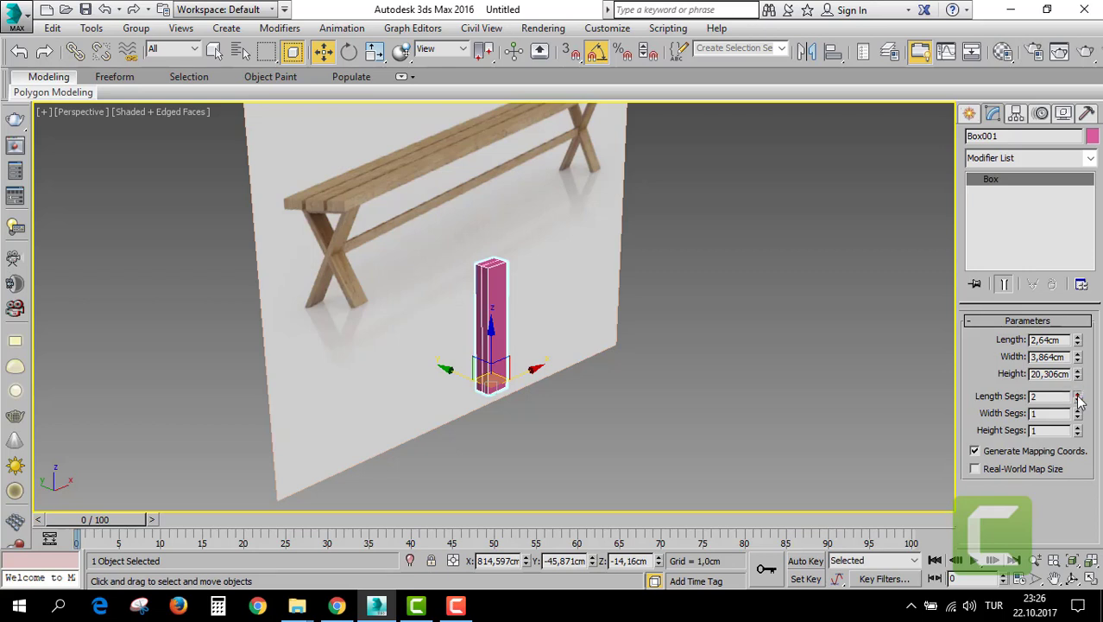
Give the box 4 length, 6 width and 12 height segments.
left_click(1078, 393)
left_click(1077, 393)
left_click(1078, 410)
left_click(1078, 410)
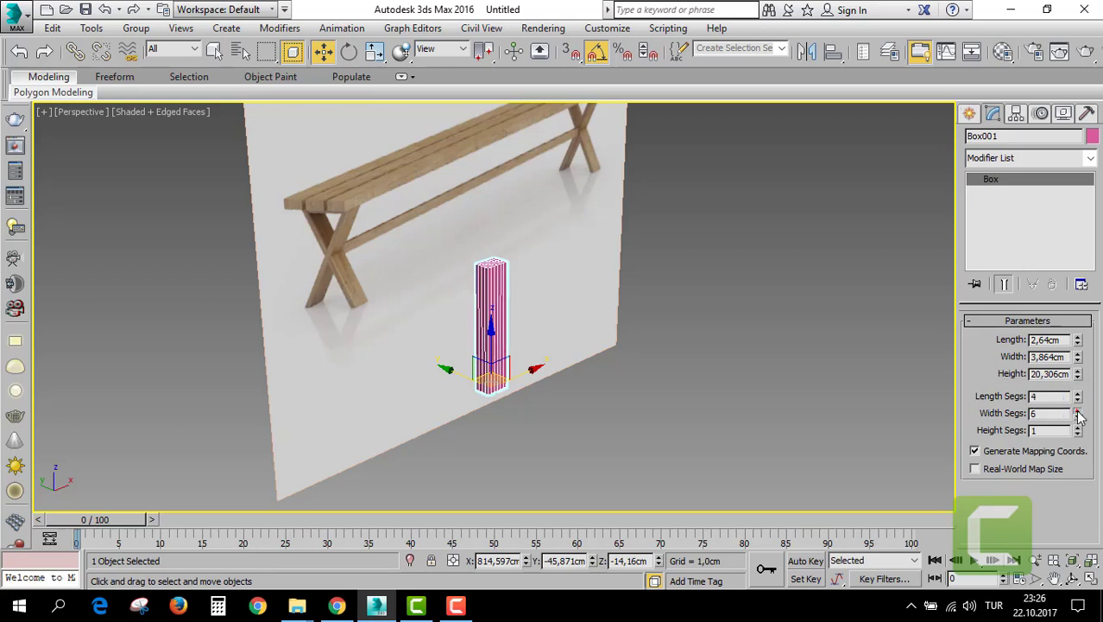
left_click_drag(1078, 432, 1078, 428)
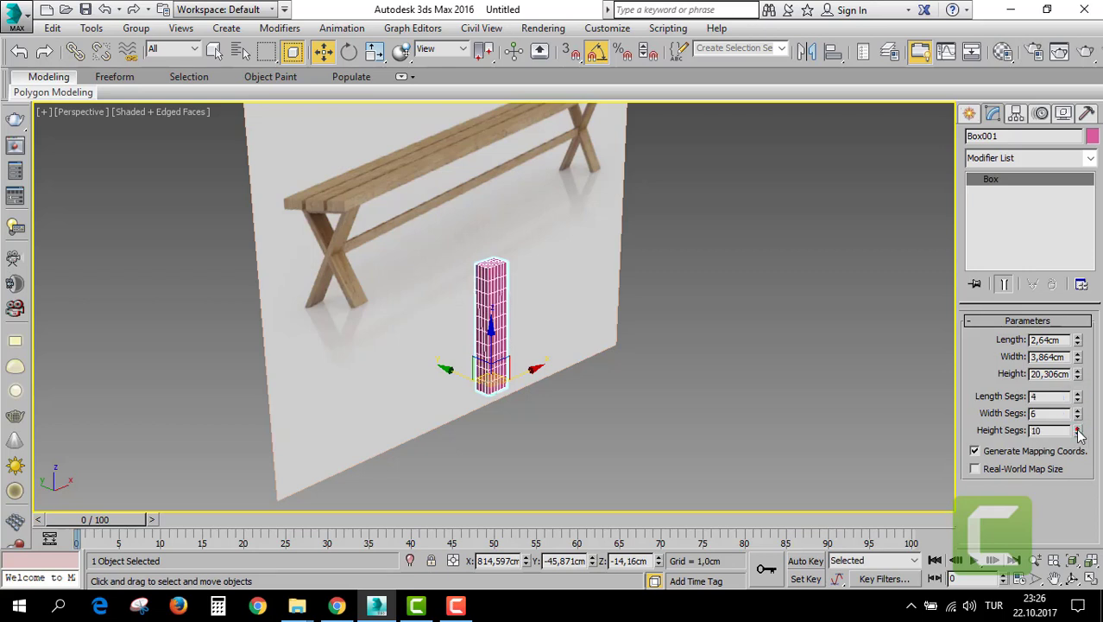
middle_click_drag(480, 299, 484, 289)
scroll(483, 289, "up", 2)
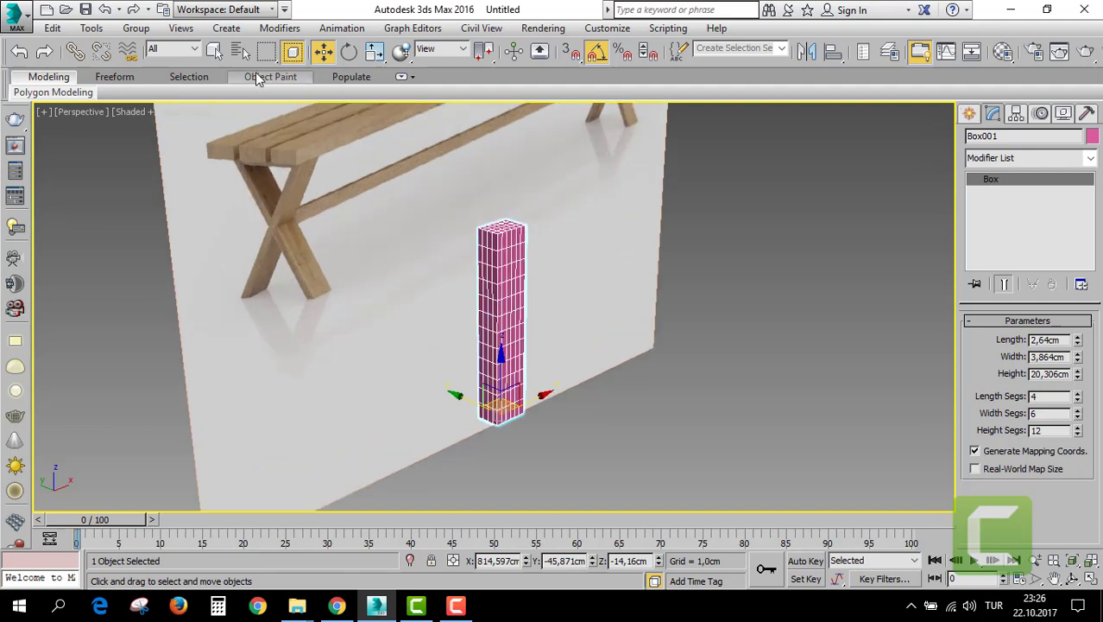
left_click(268, 29)
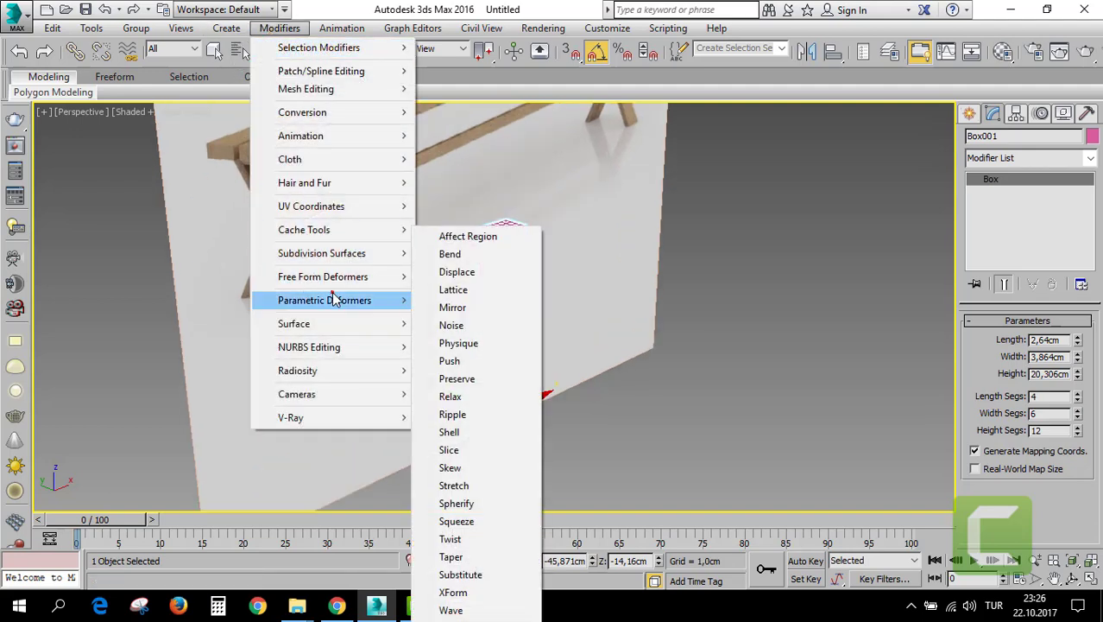
mouse_move(324, 300)
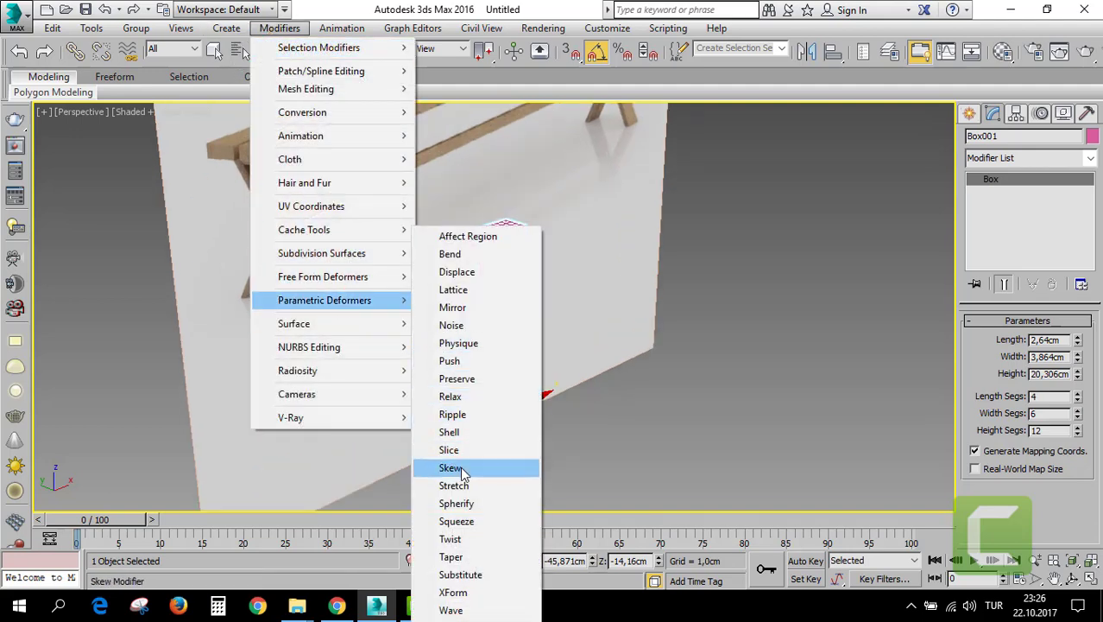
Add a Skew modifier along the Z axis and raise its amount.
left_click(478, 466)
left_click(992, 411)
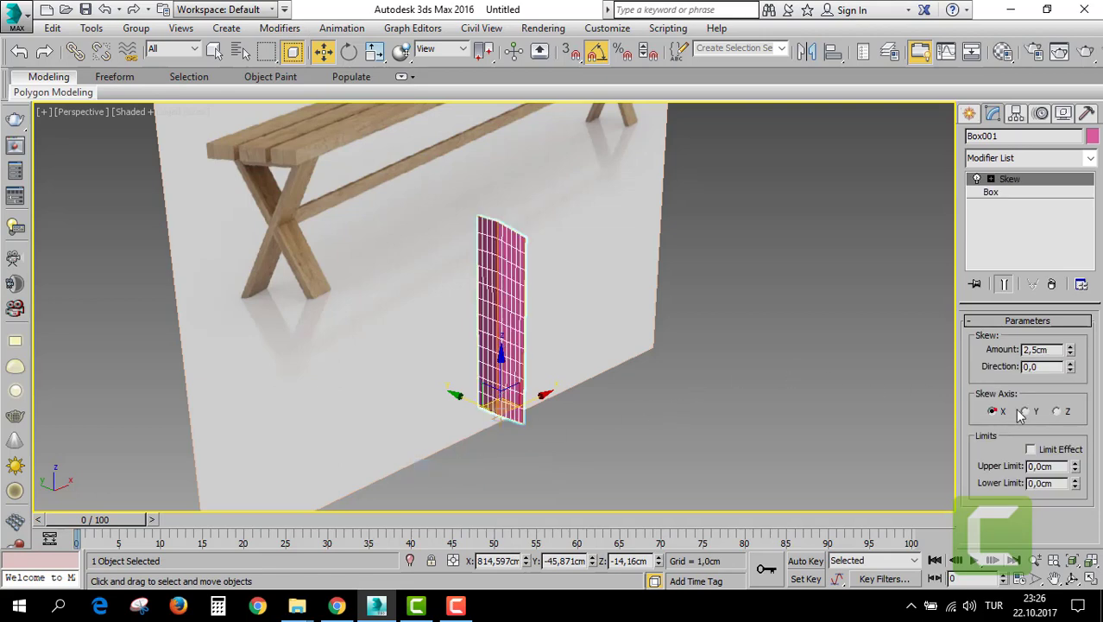
left_click(1025, 411)
left_click(1058, 411)
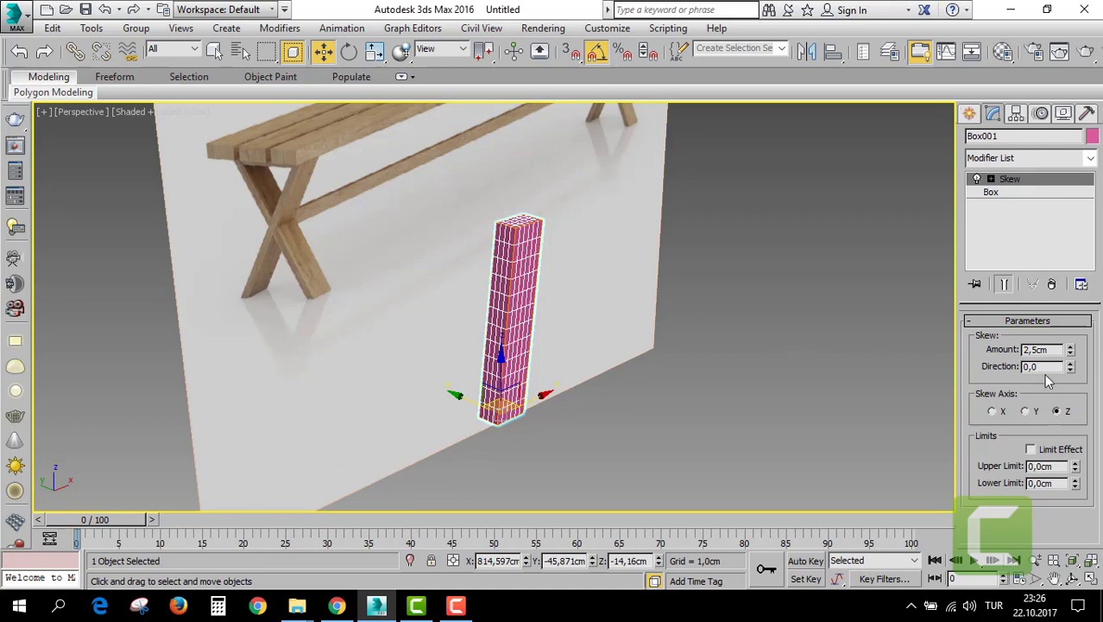
left_click_drag(1072, 352, 1060, 243)
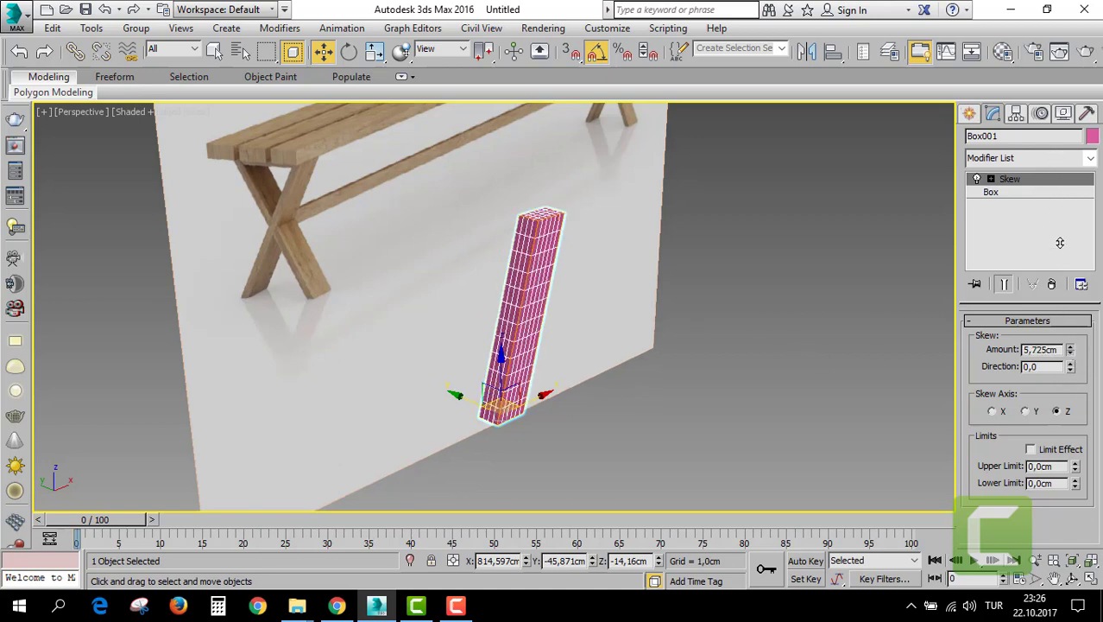
Rotate the Skew gizmo -50° around Z with angle snap on.
left_click(991, 178)
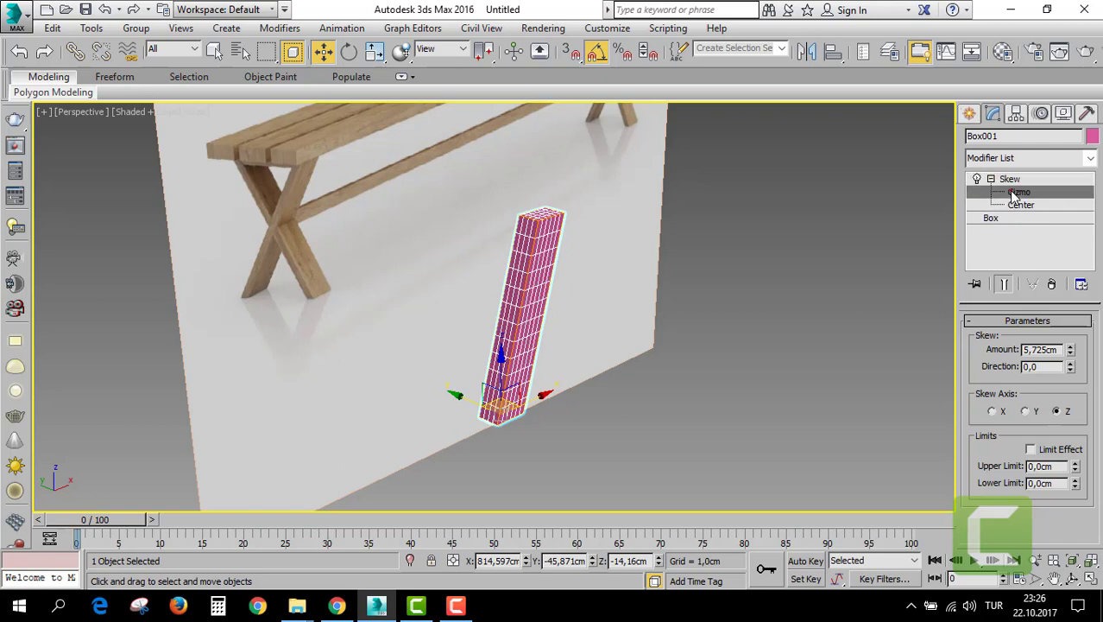
left_click(1023, 192)
left_click(349, 51)
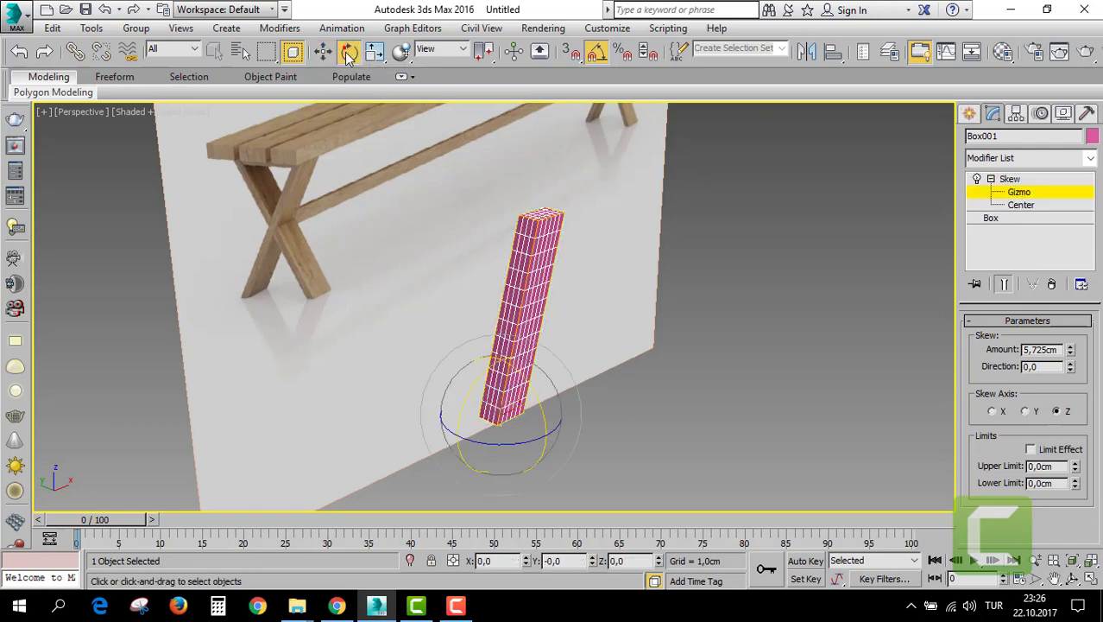
left_click(598, 53)
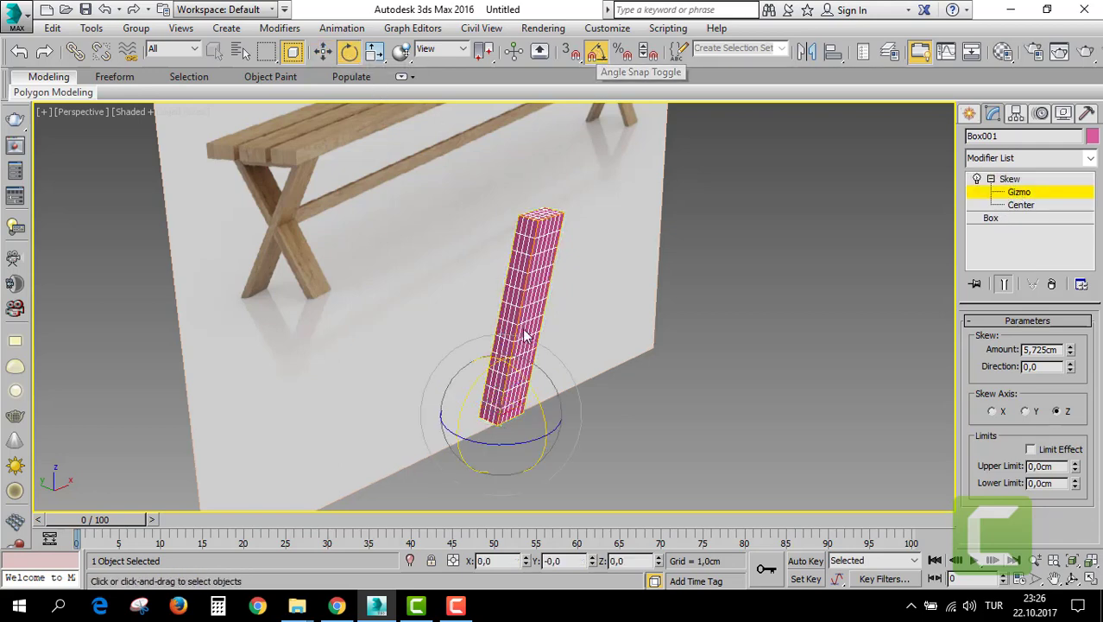
left_click_drag(520, 424, 449, 447)
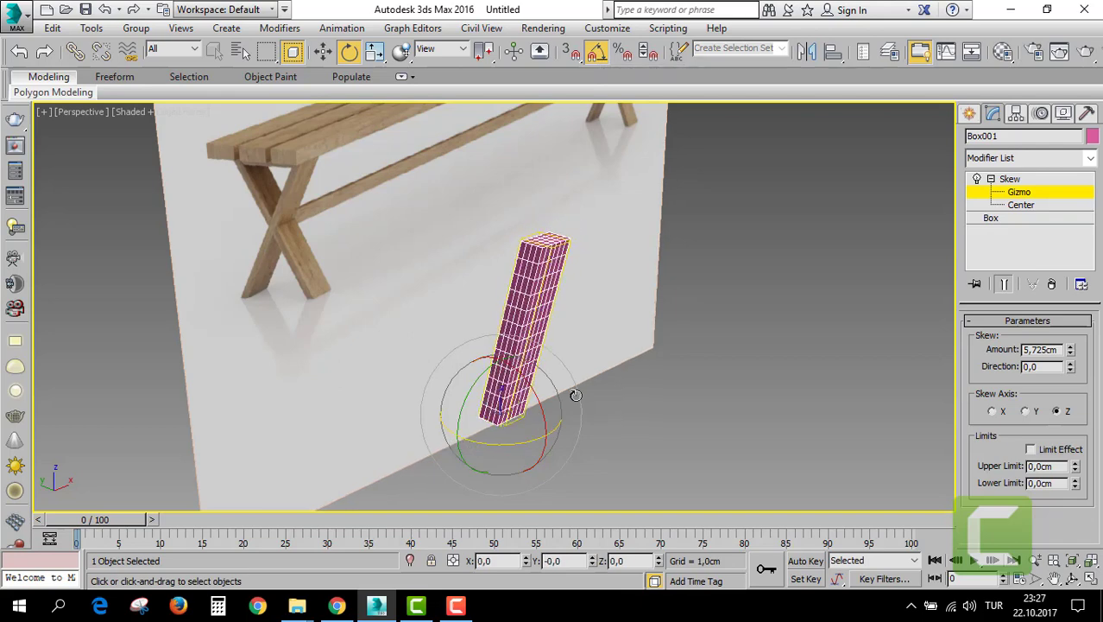
Set the skew amount to 13,11cm and thin the box length to 1,742cm.
left_click(1025, 193)
left_click_drag(1070, 353, 1077, 252)
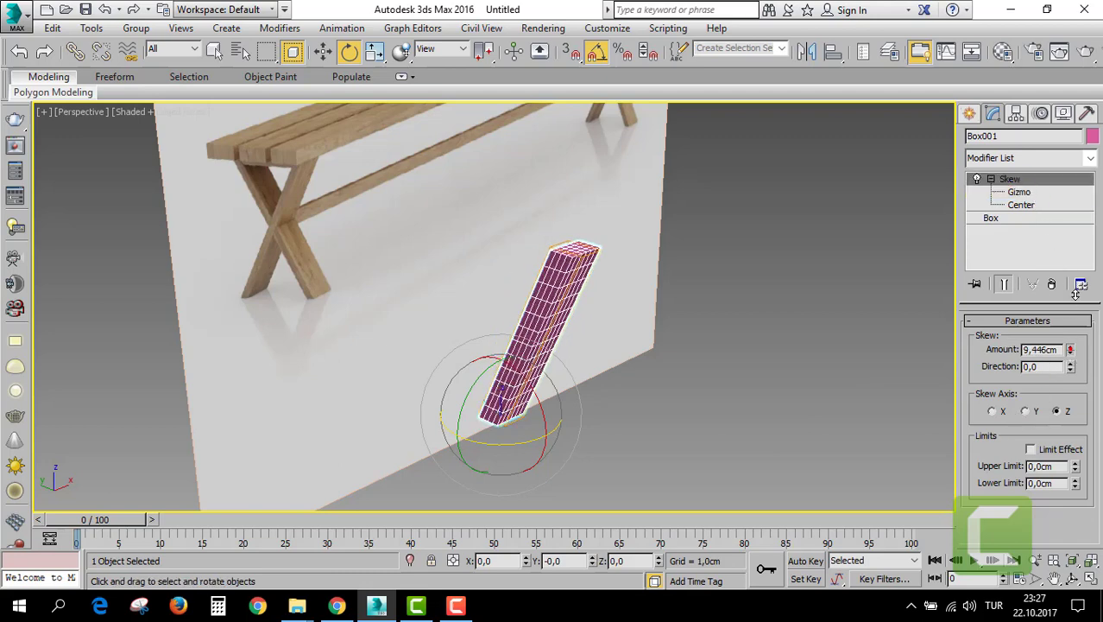
left_click(993, 218)
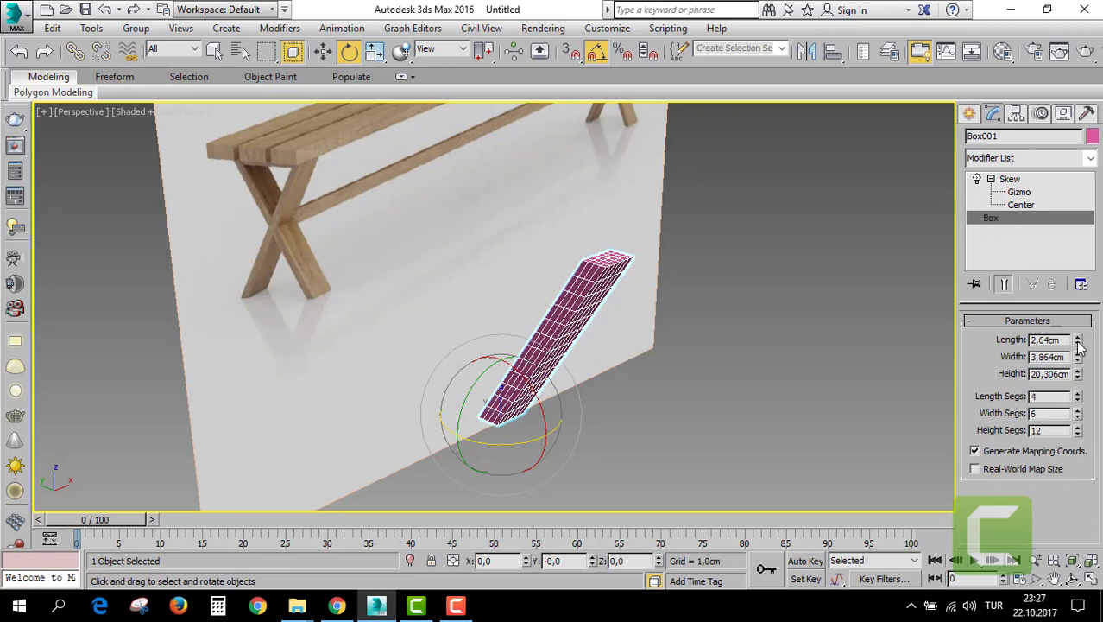
left_click_drag(1079, 345, 1075, 370)
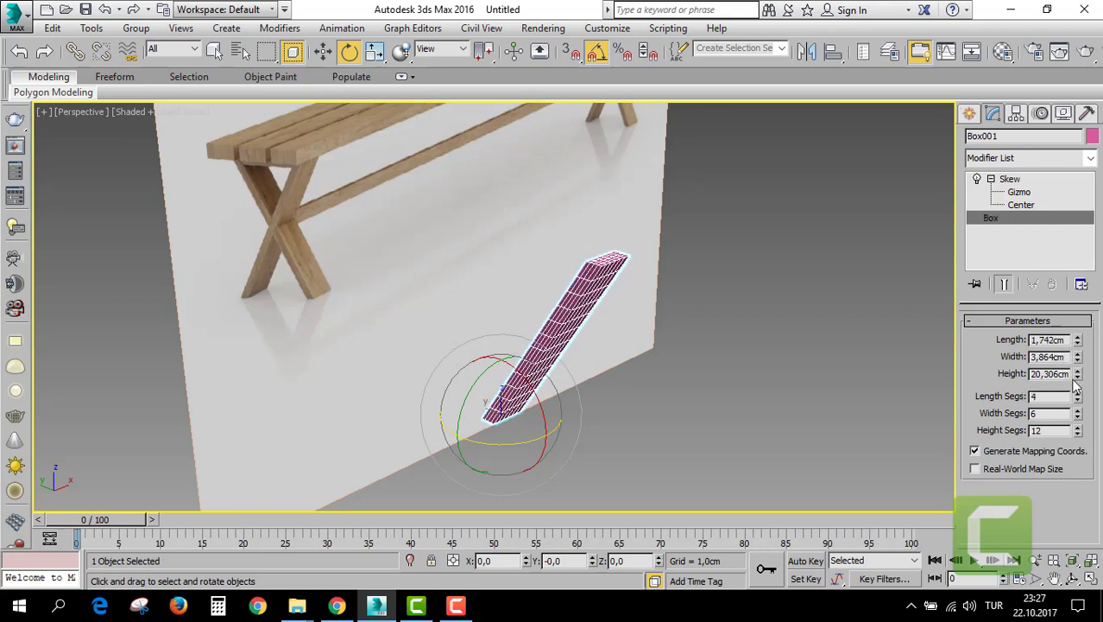
left_click(1011, 179)
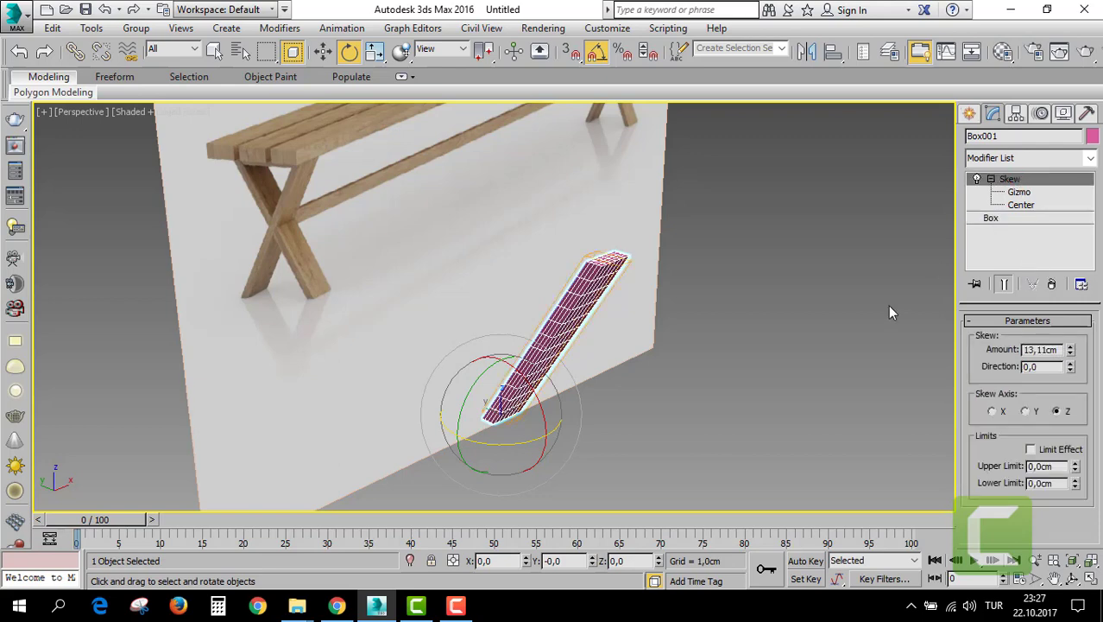
mouse_move(596, 365)
middle_mouse_down("alt")
mouse_move(679, 352)
mouse_move(647, 369)
middle_mouse_up("alt")
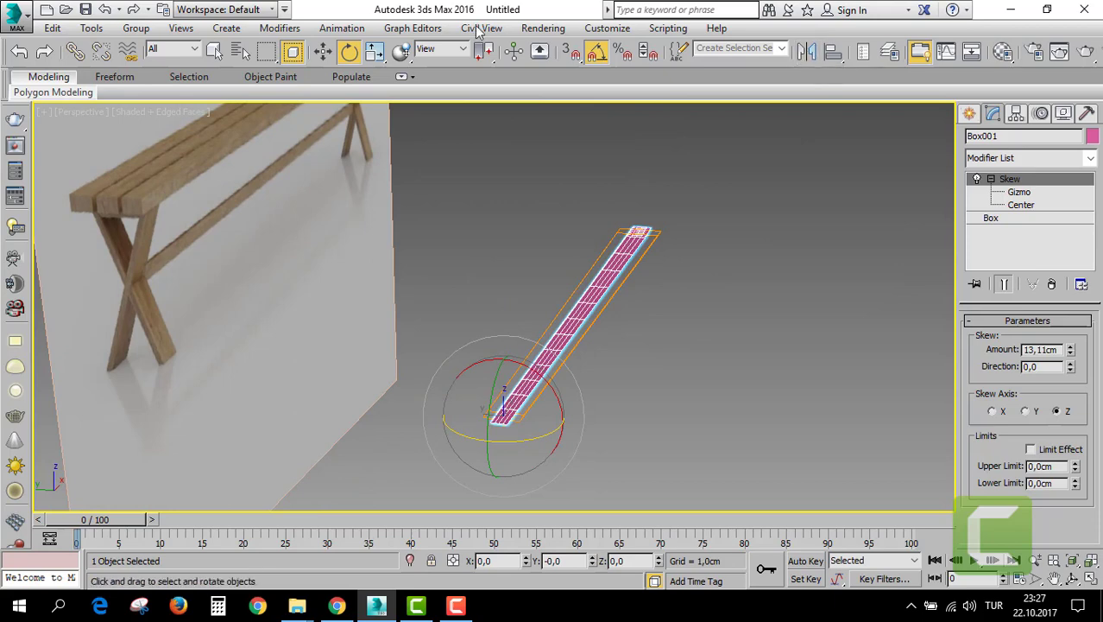
Make a mirrored copy of the leg, then delete it and reselect the original.
left_click(323, 51)
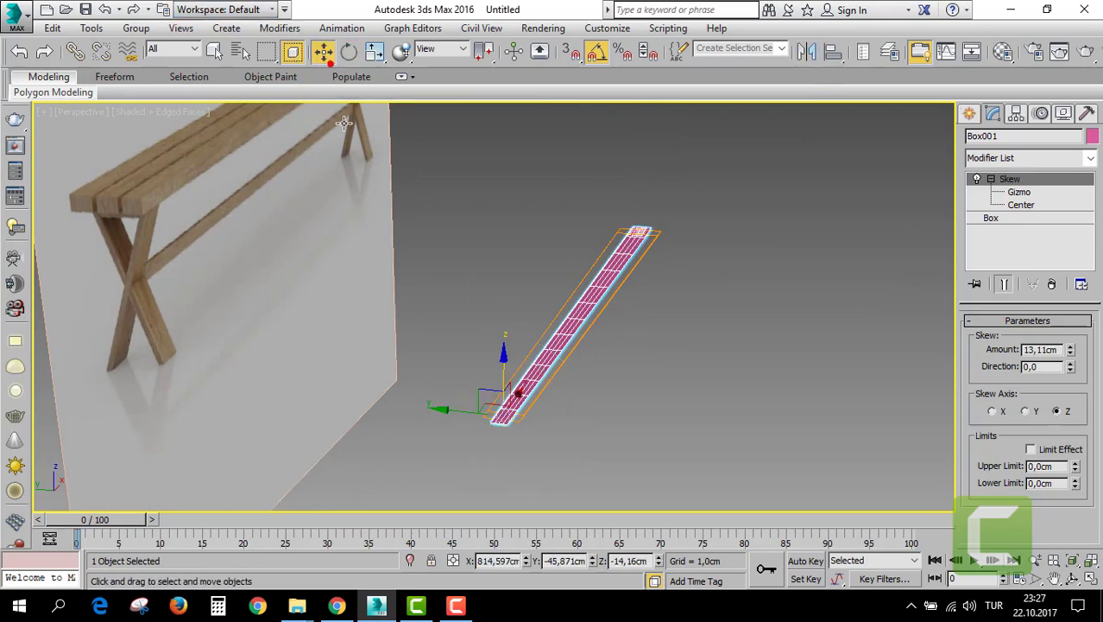
left_click(806, 51)
left_click_drag(534, 156, 724, 122)
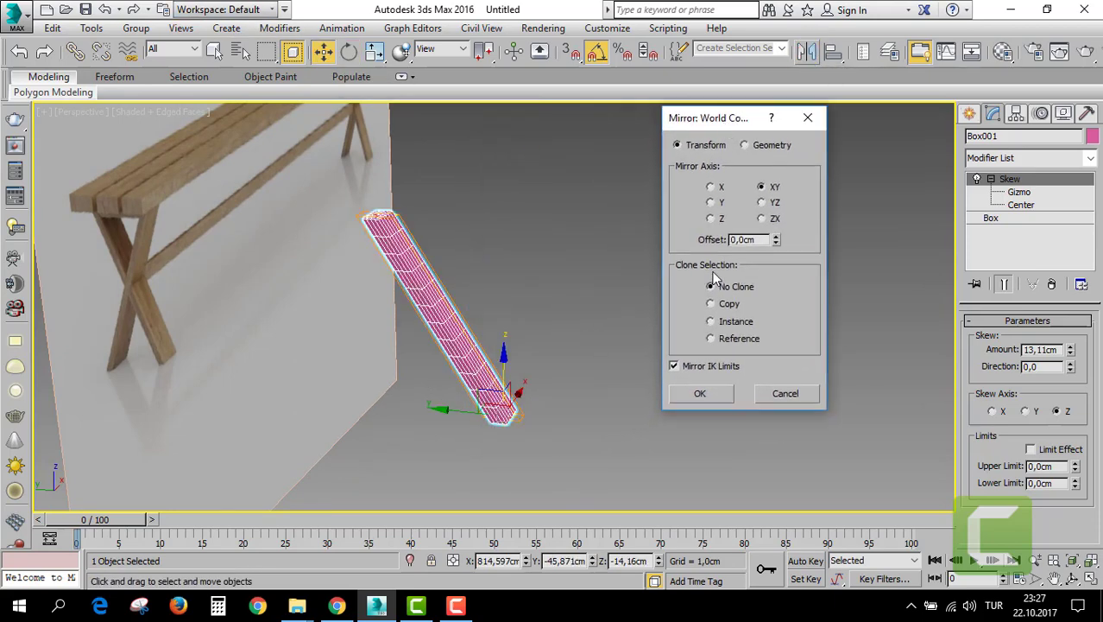
left_click(710, 303)
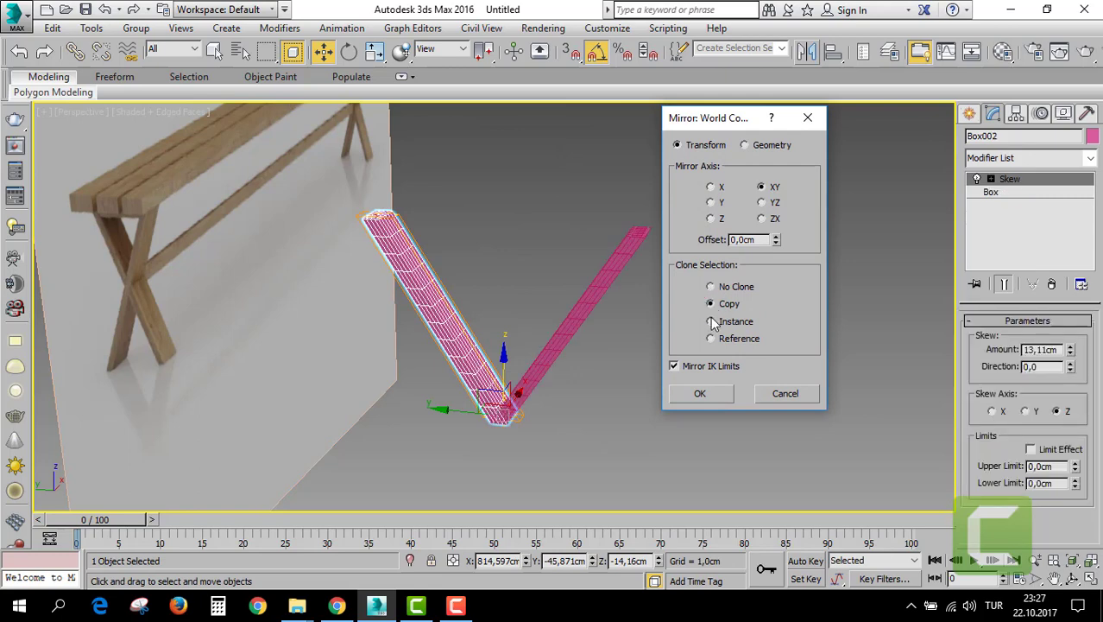
left_click(722, 391)
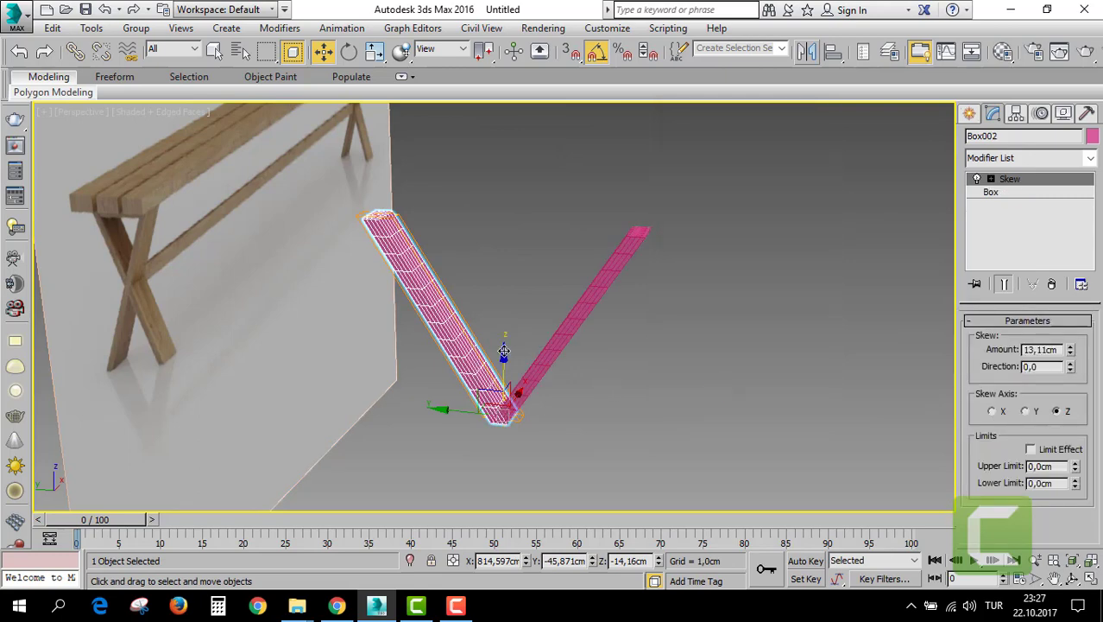
key("Delete")
left_click(607, 278)
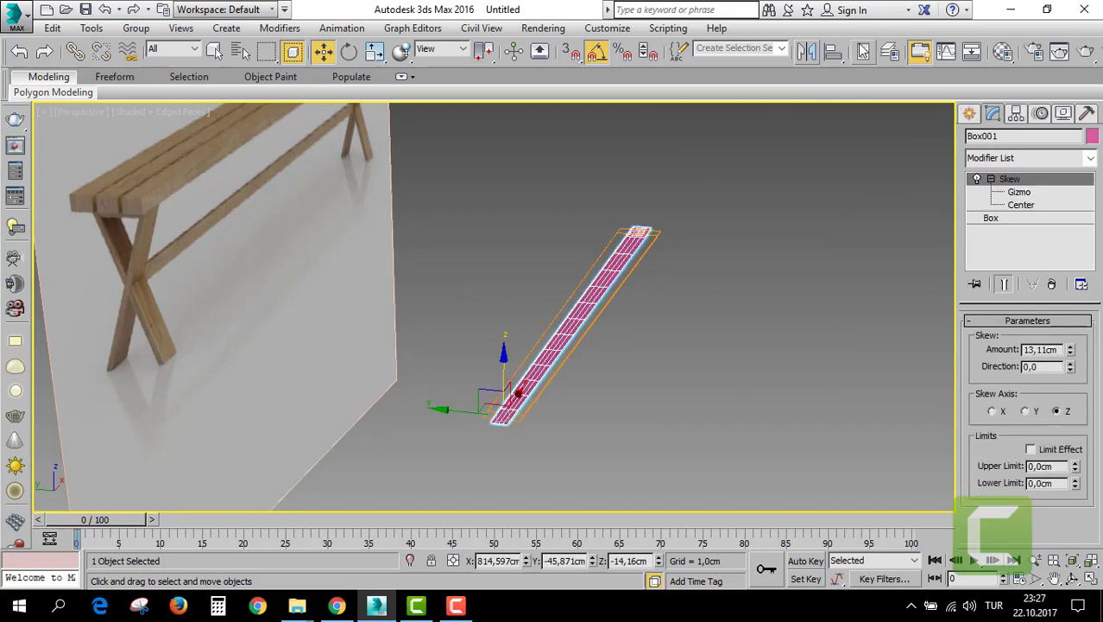
Mirror the leg as an Instance and move it to cross the original in an X.
left_click(807, 51)
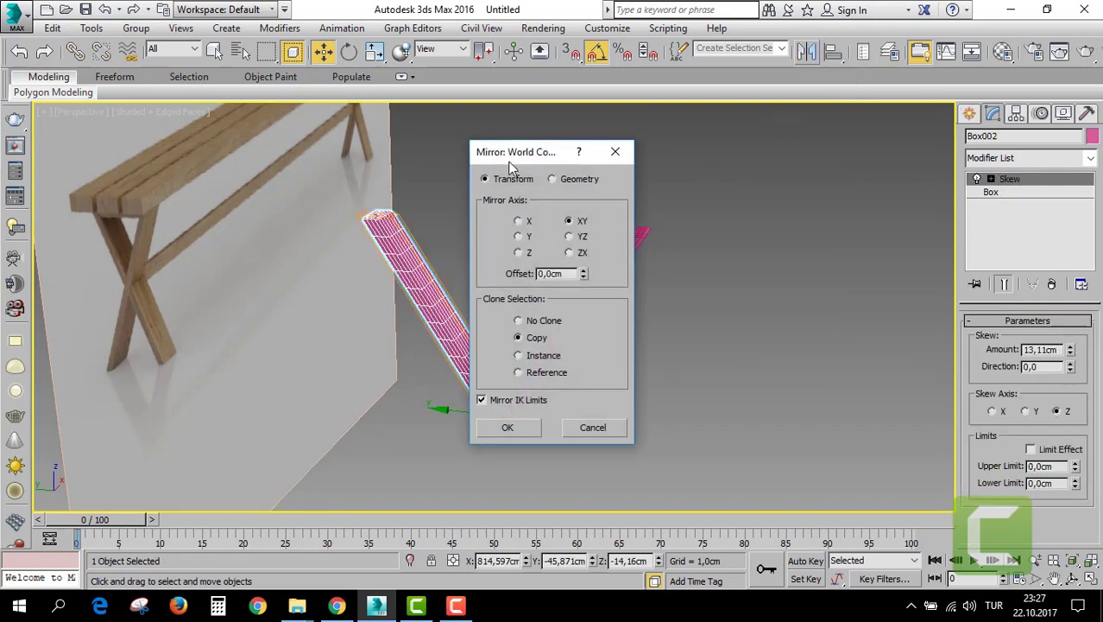
left_click_drag(509, 162, 717, 140)
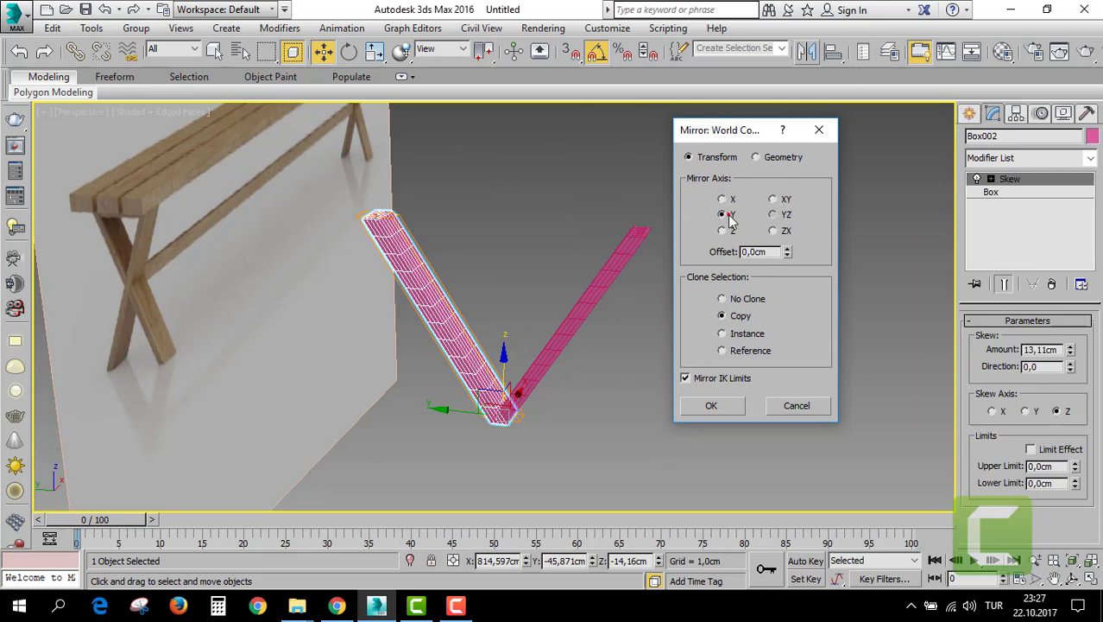
left_click(723, 334)
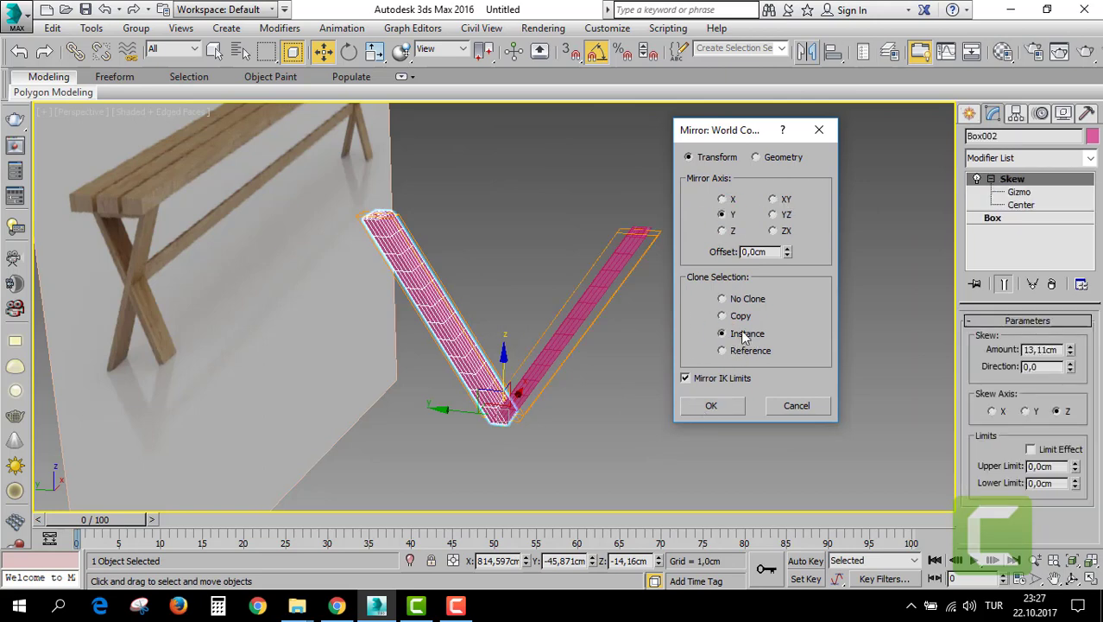
left_click(714, 408)
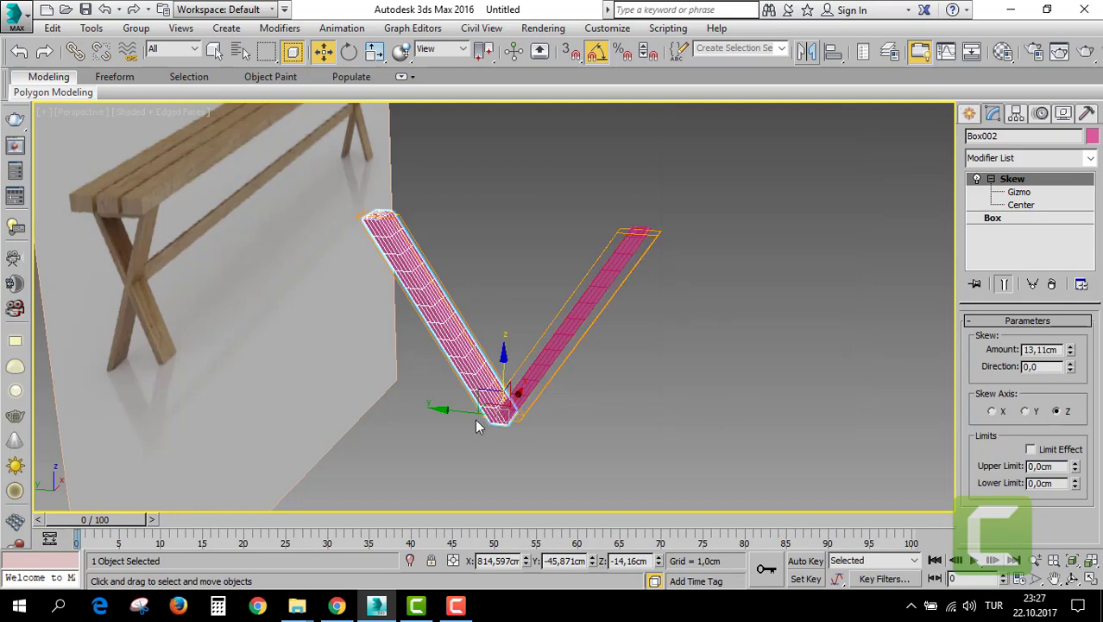
left_click_drag(459, 412, 610, 423)
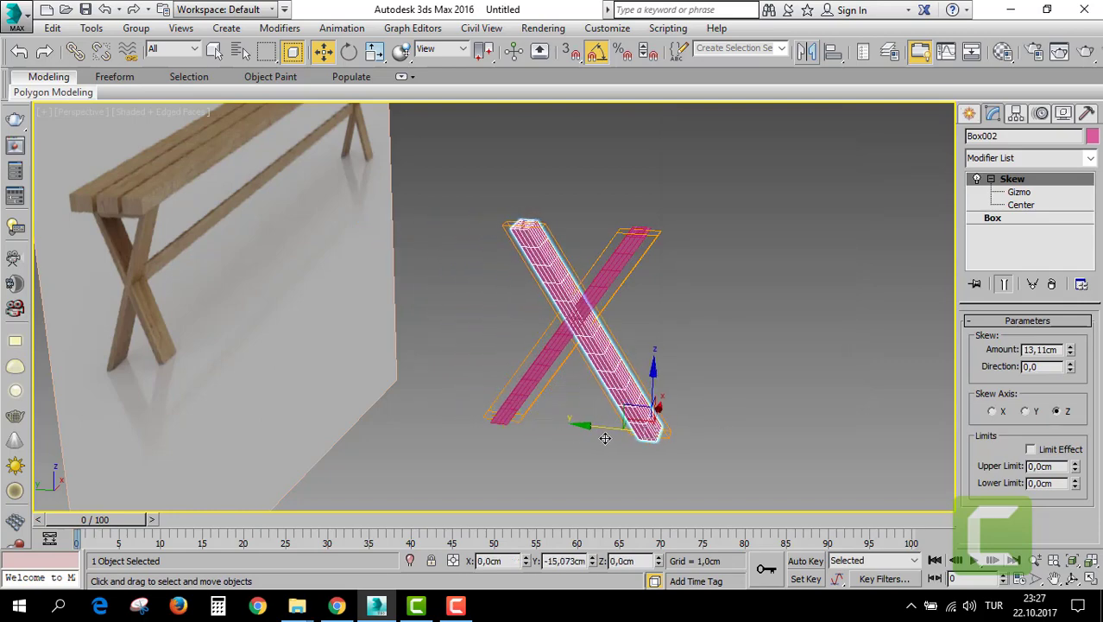
mouse_move(616, 317)
middle_mouse_down("alt")
mouse_move(561, 372)
mouse_move(626, 372)
middle_mouse_up("alt")
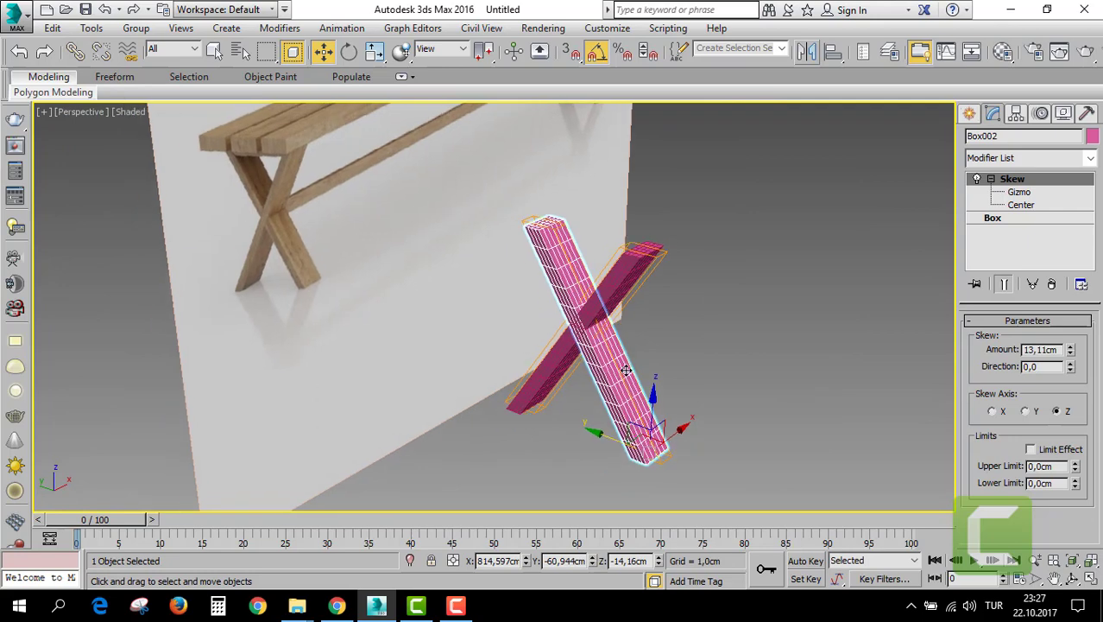
Set the mirrored leg's length to 1,969cm and height to about 17cm.
left_click(1003, 220)
left_click_drag(1078, 341, 1081, 326)
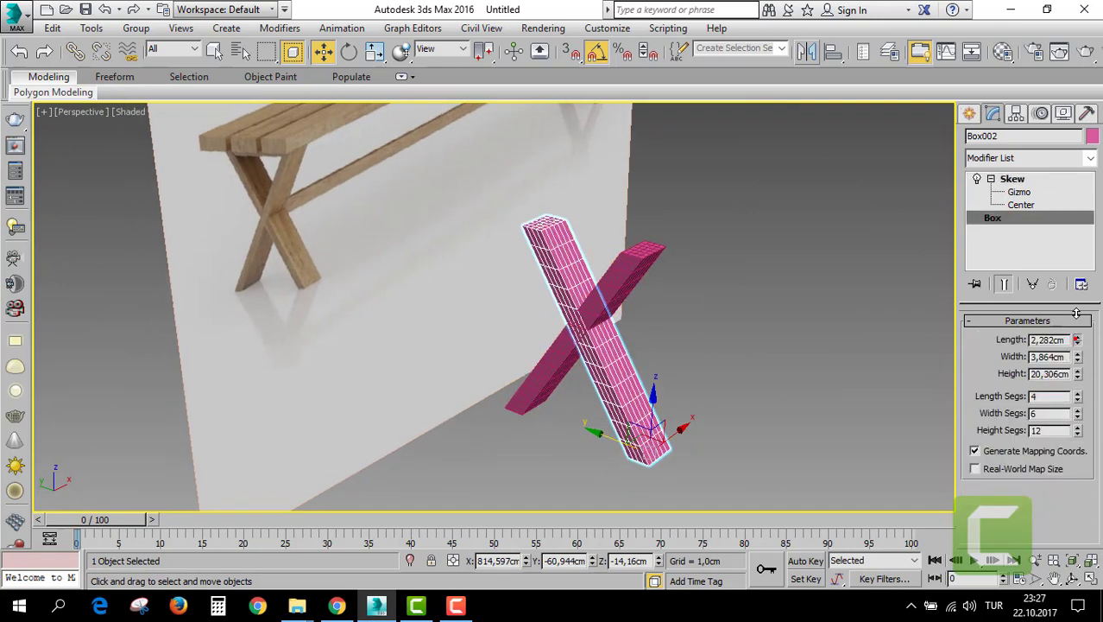
mouse_move(1080, 378)
left_mouse_down()
mouse_move(1078, 340)
mouse_move(1078, 382)
left_mouse_up()
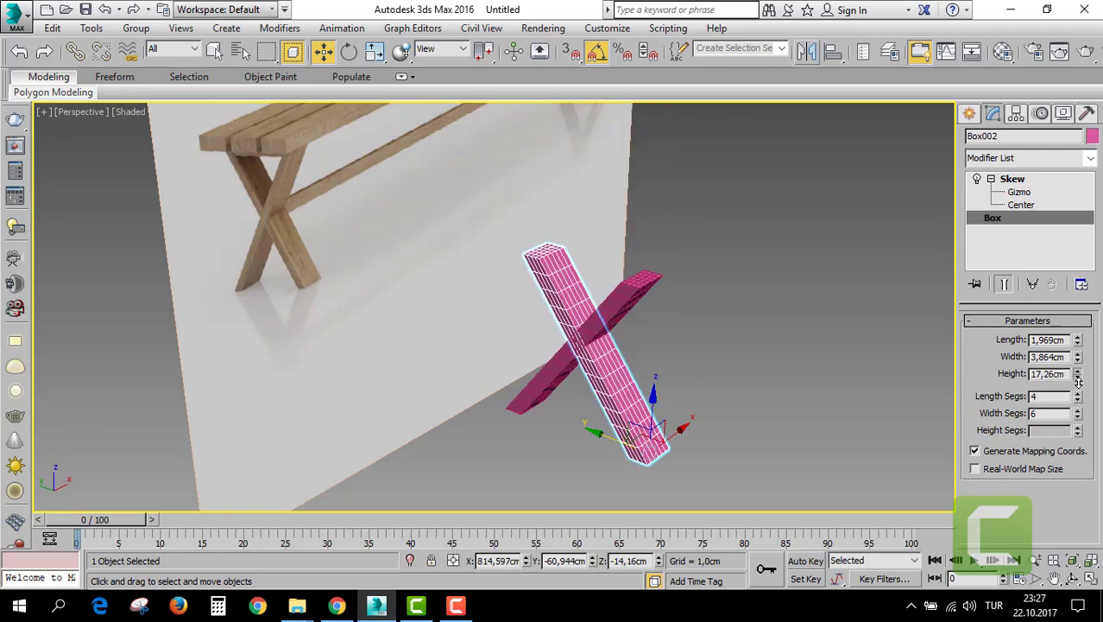
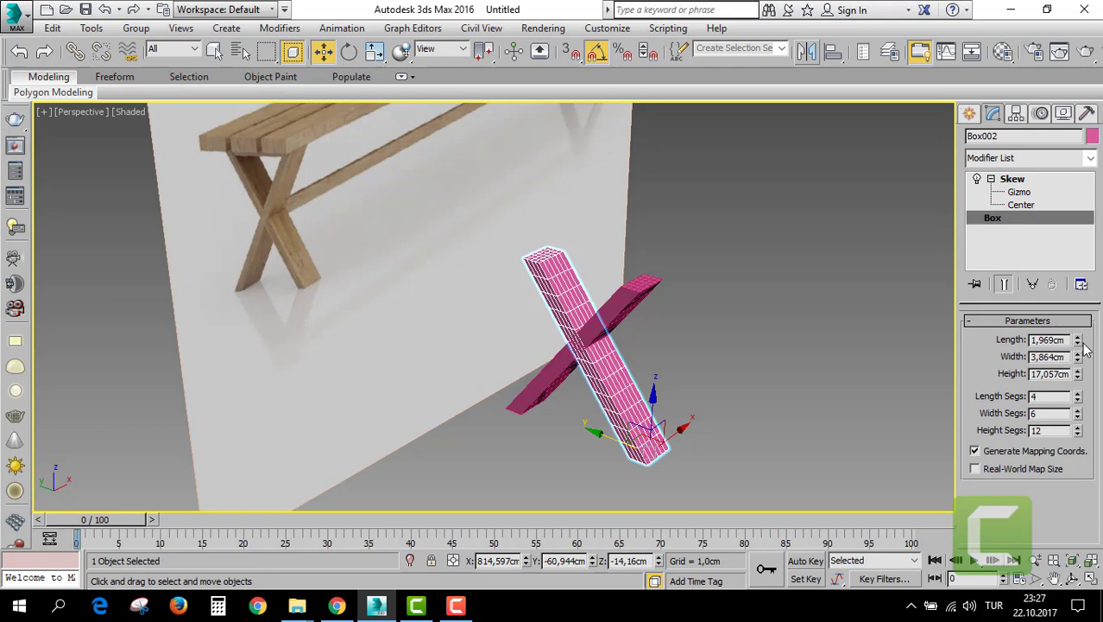
Skew the second leg board about 17,437cm on Z so the boards cross as an X.
left_click(1012, 179)
left_click_drag(1071, 349, 1065, 322)
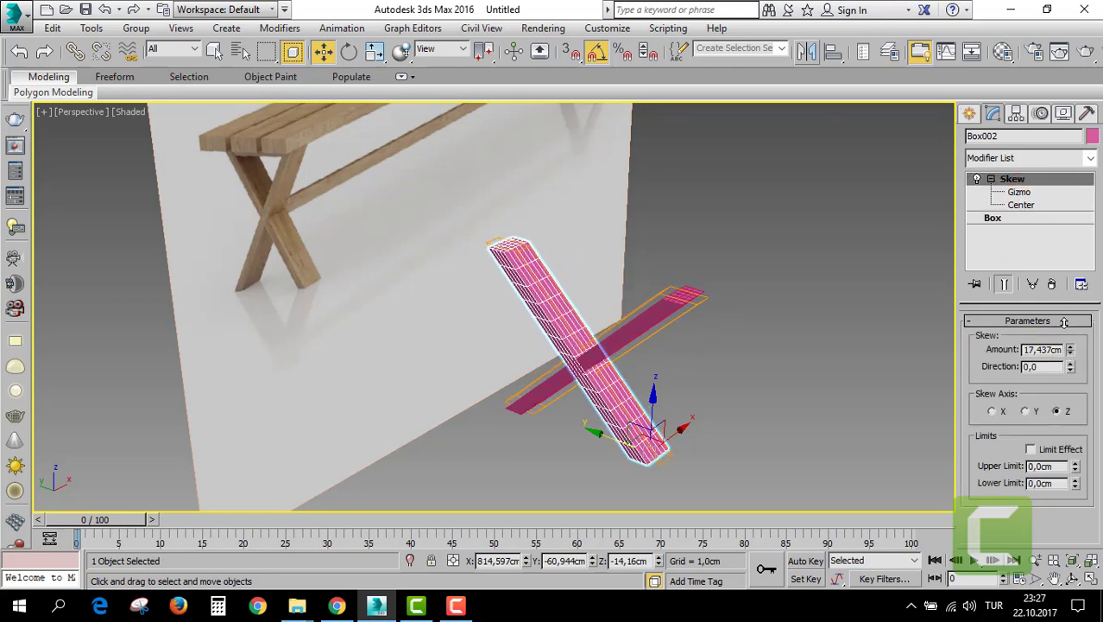
scroll(660, 351, "down", 2)
key("F4")
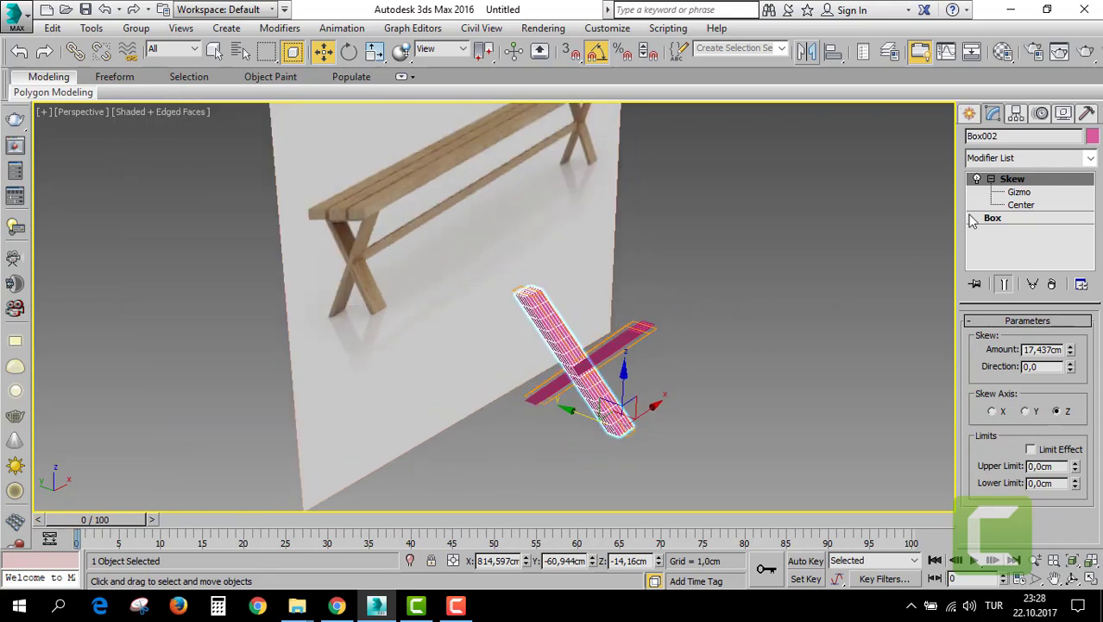
scroll(715, 337, "up", 2)
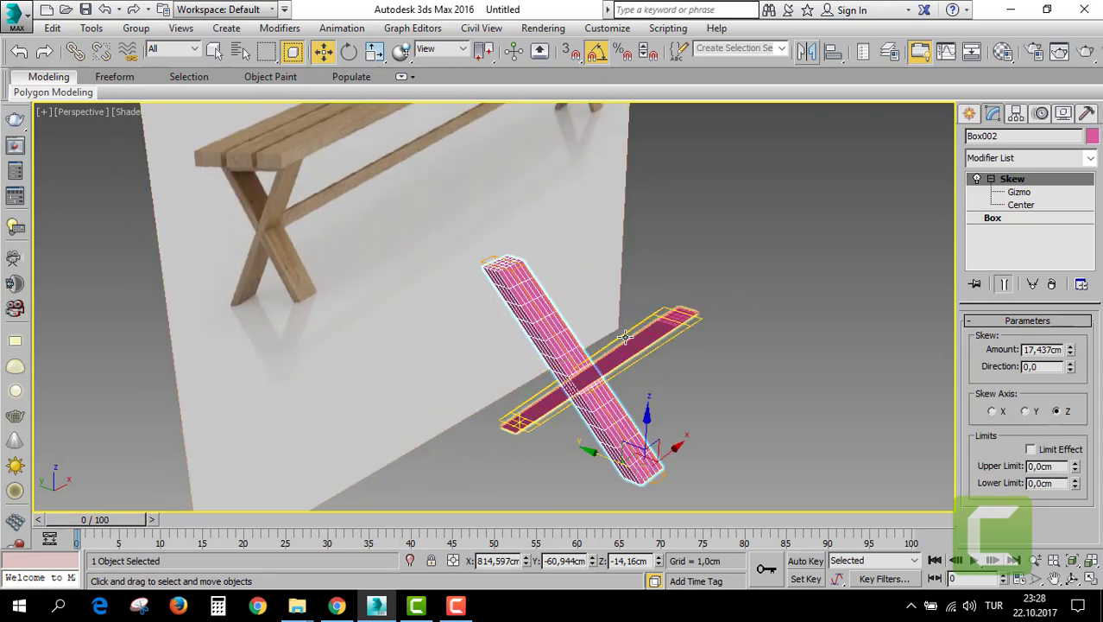
Restore the four-view layout and frame the leg tops in the side view.
key("alt+w")
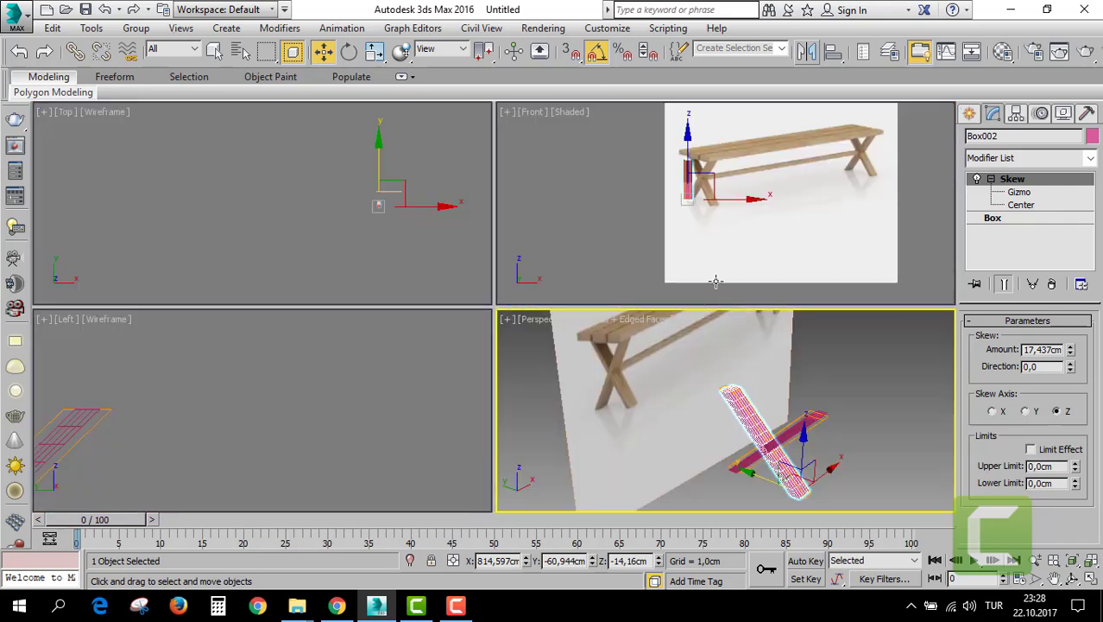
right_click(783, 234)
right_click(381, 429)
key("z")
middle_click_drag(381, 429, 422, 459)
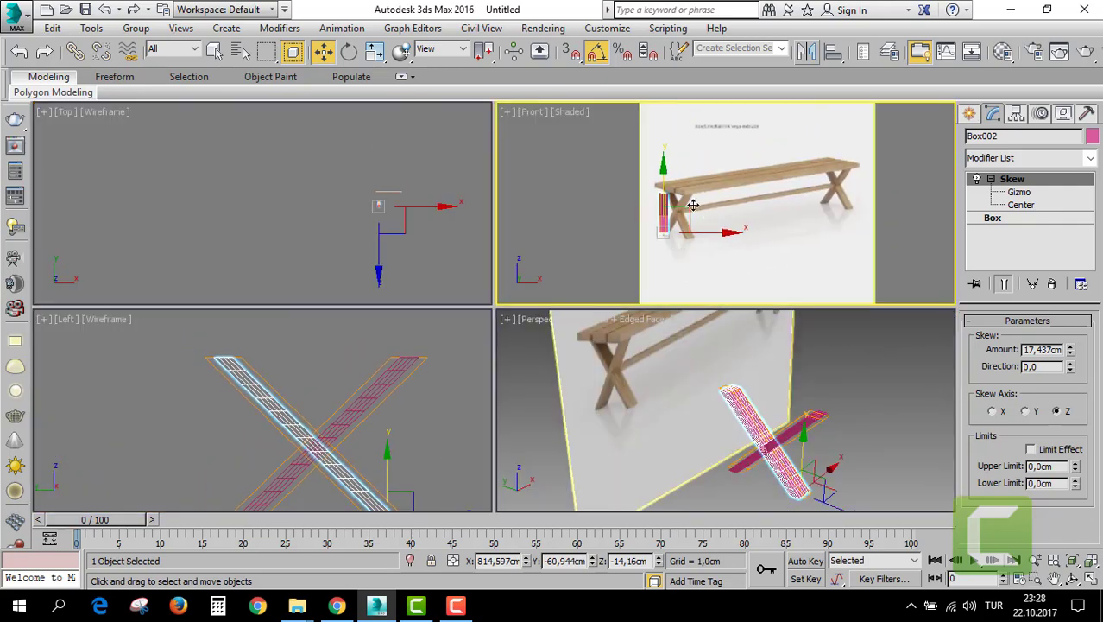
scroll(656, 148, "up", 6)
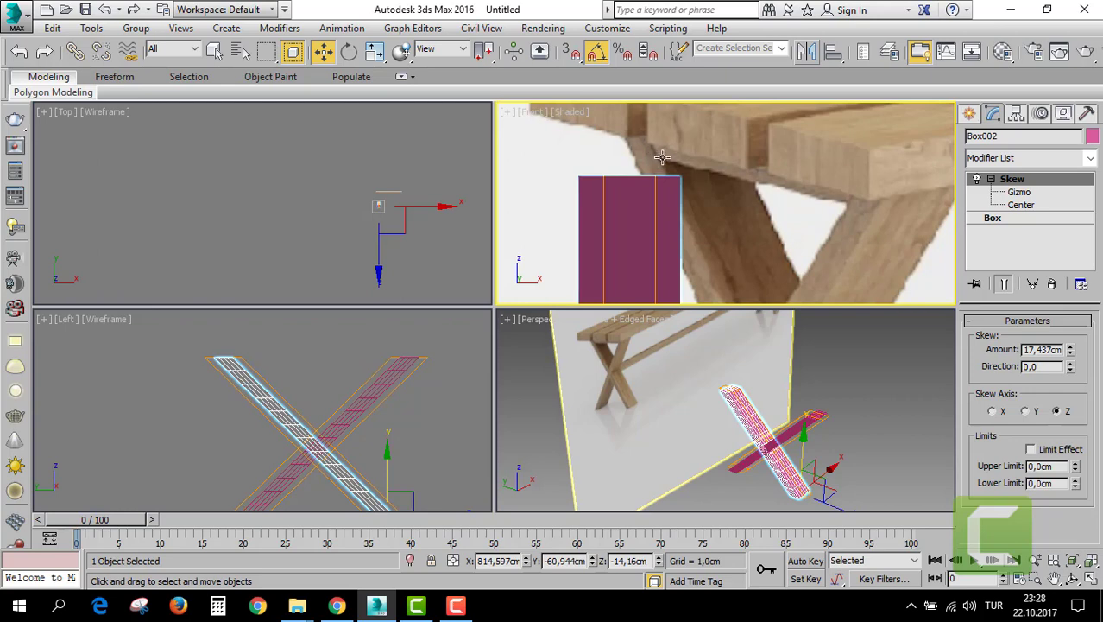
left_click(970, 114)
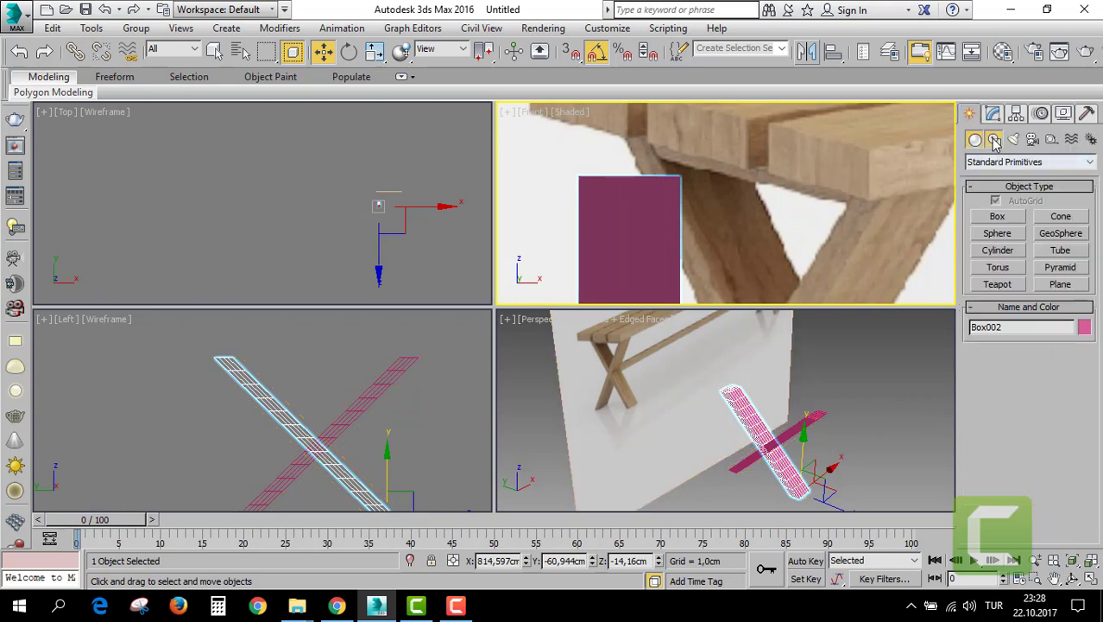
Start a Line shape with AutoGrid off and renderable display disabled.
left_click(995, 141)
scroll(289, 377, "up", 2)
scroll(283, 392, "up", 2)
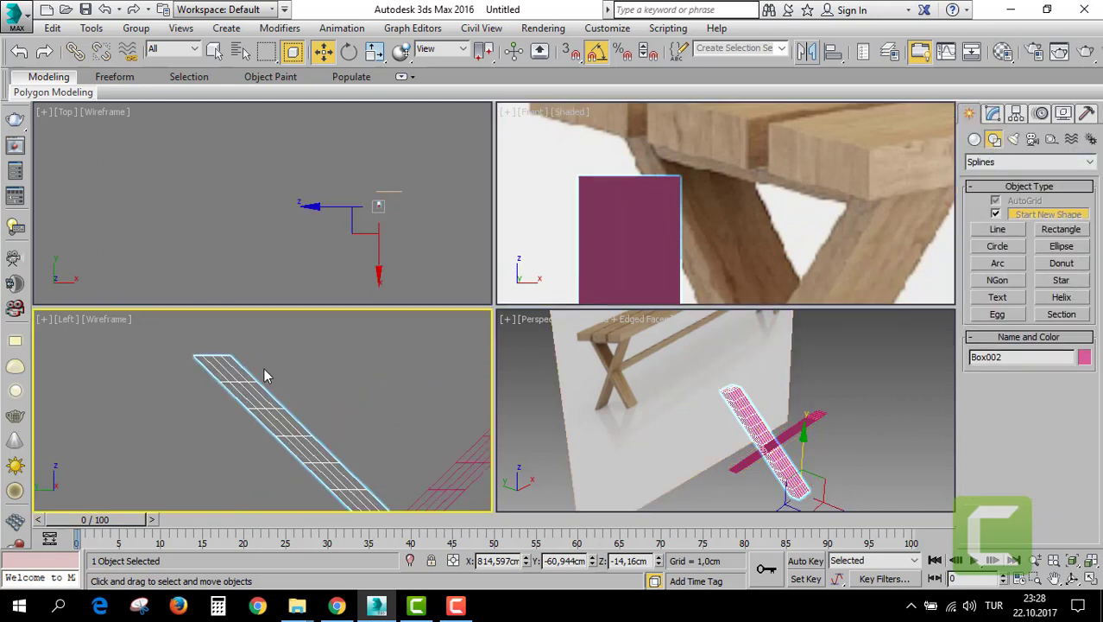
scroll(264, 367, "up", 2)
left_click(998, 229)
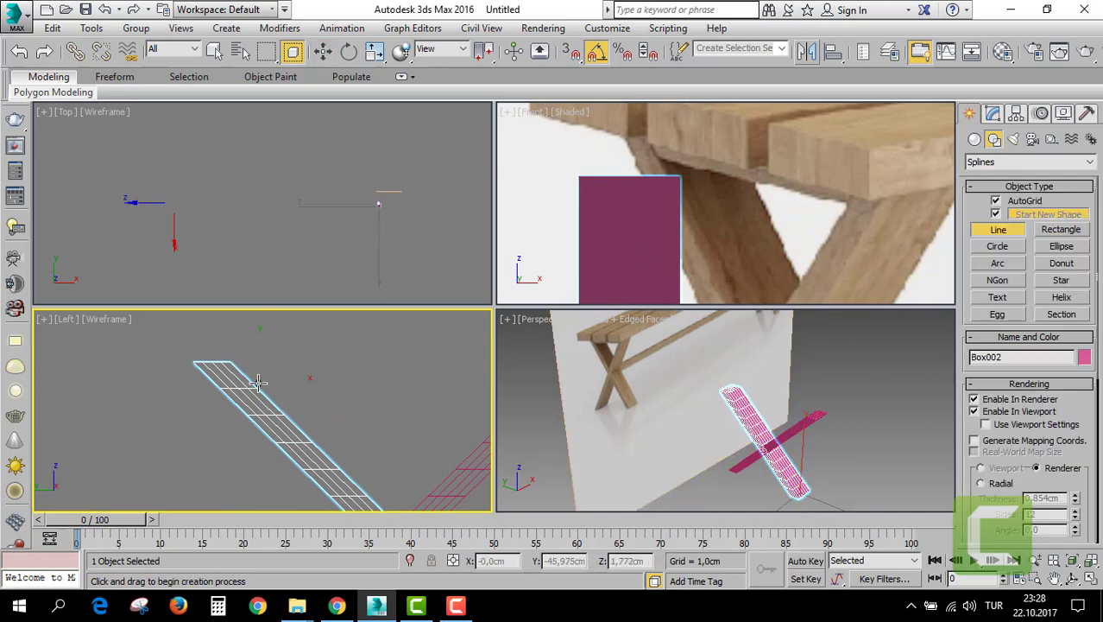
left_click(995, 201)
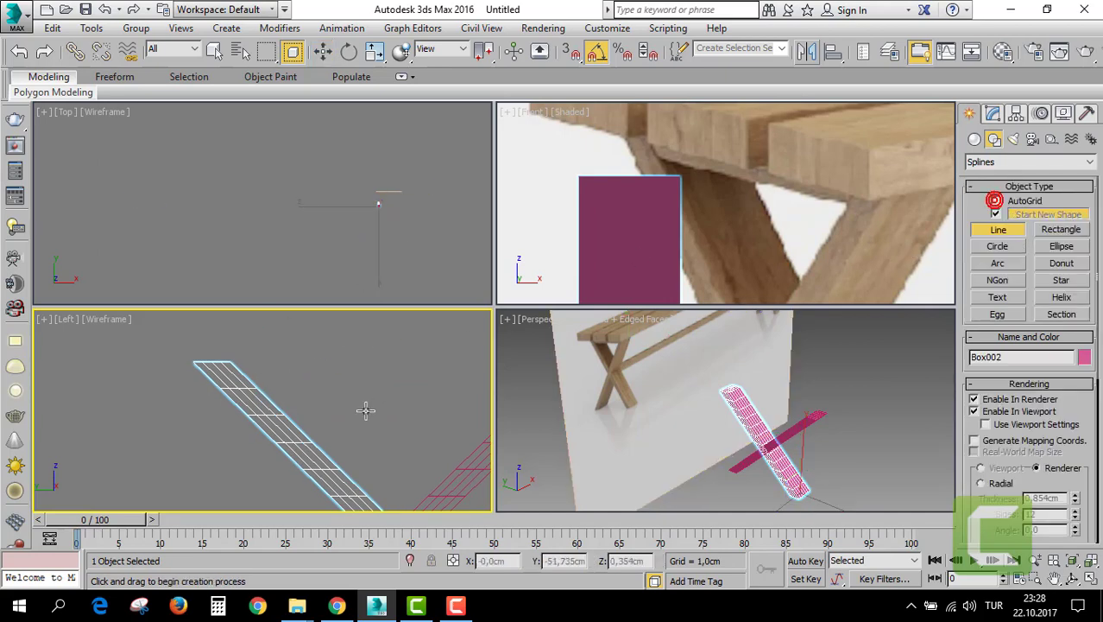
left_click(364, 408)
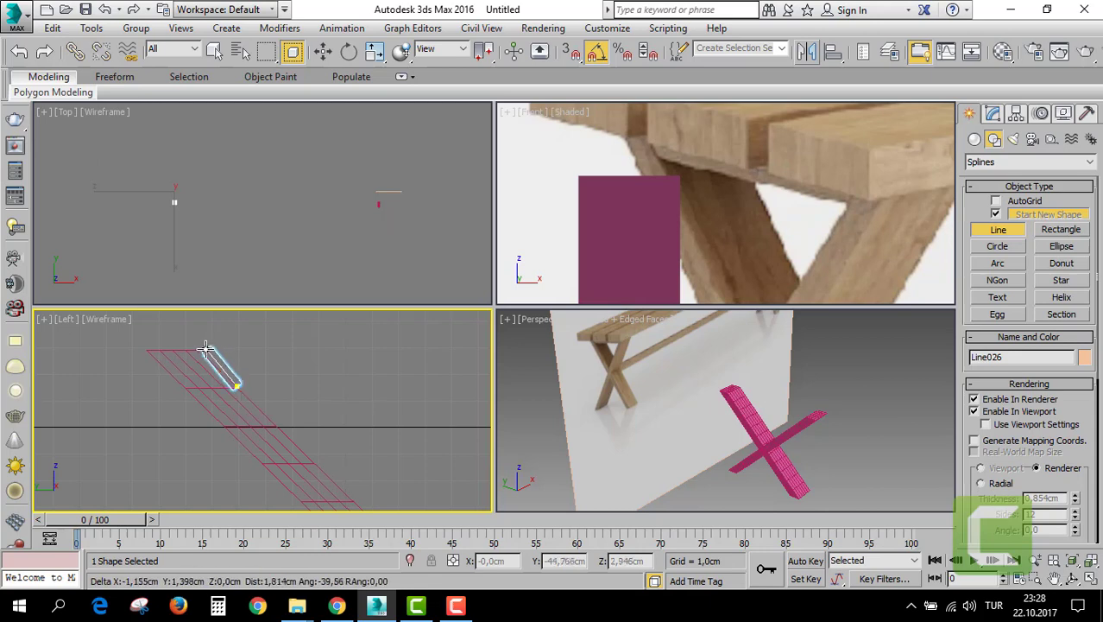
right_click(208, 354)
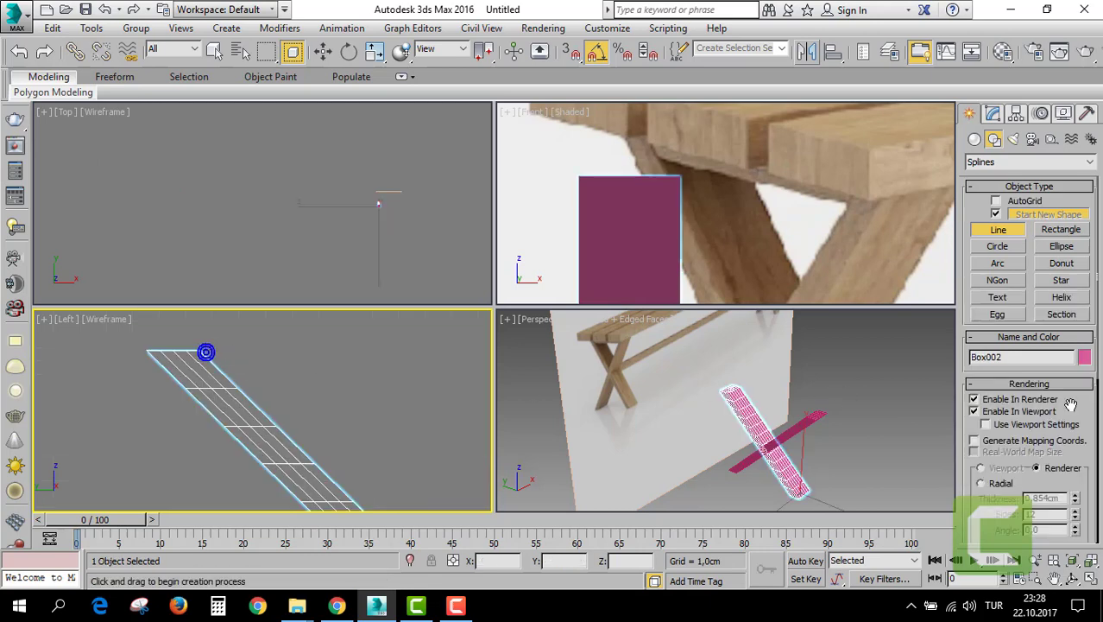
left_click(974, 412)
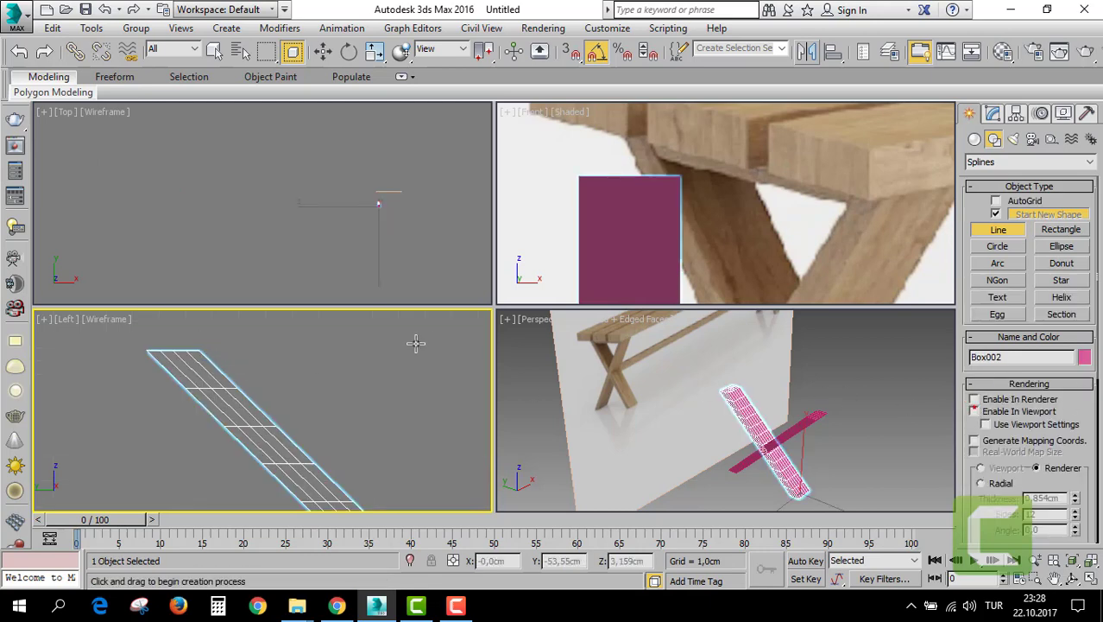
Draw the closed trapezoid outline Line026 between the two leg tops in the Left view.
left_click(236, 384)
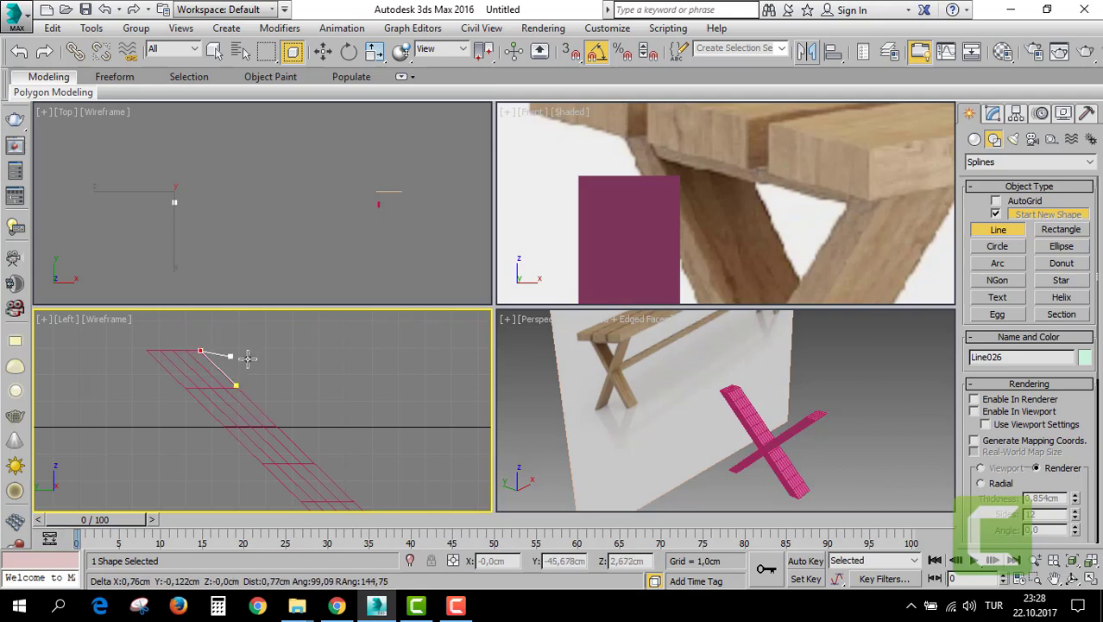
left_click(242, 357)
middle_click_drag(414, 361, 246, 361)
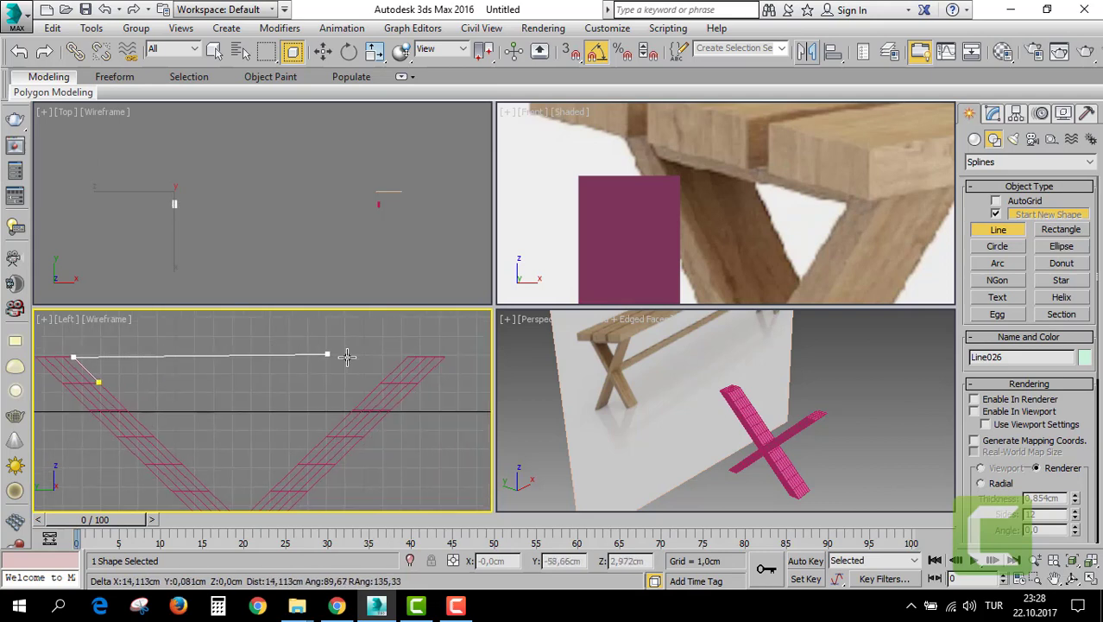
left_click(407, 357)
left_click(381, 380)
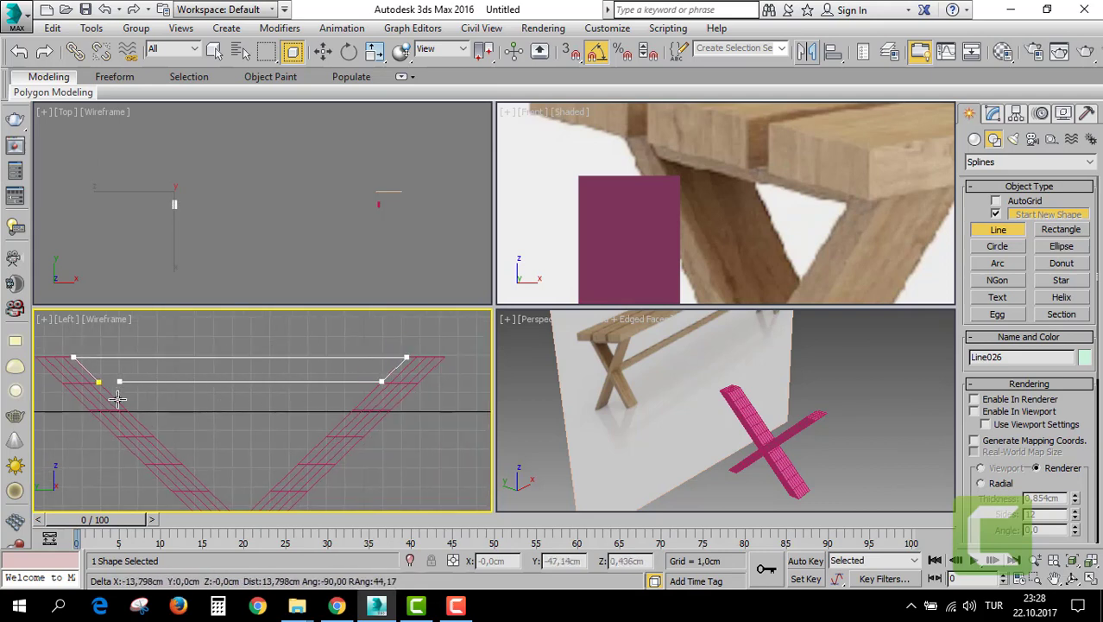
left_click(99, 381)
left_click(514, 359)
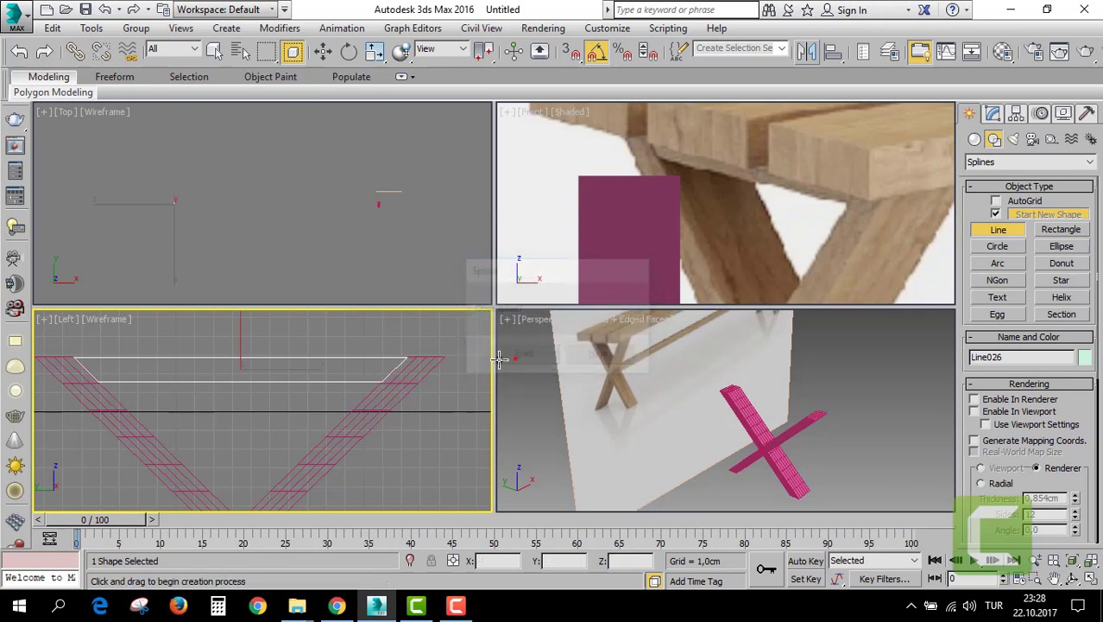
middle_click_drag(227, 390, 246, 381)
Add an Extrude modifier to the outline and move the slab over the X legs.
left_click(993, 114)
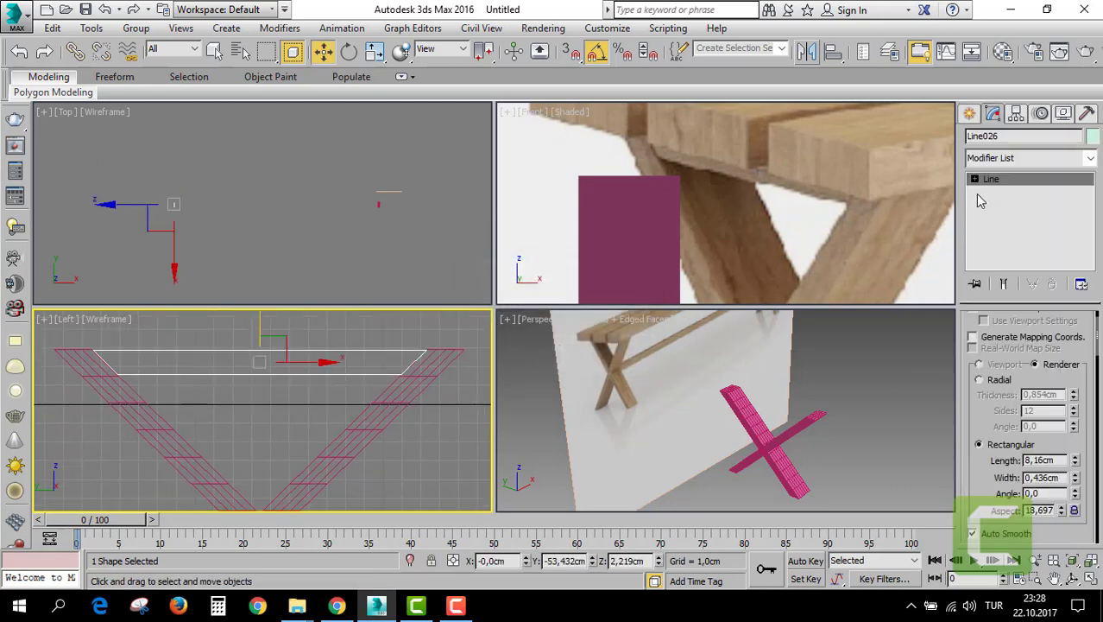
left_click(1015, 158)
type("ex")
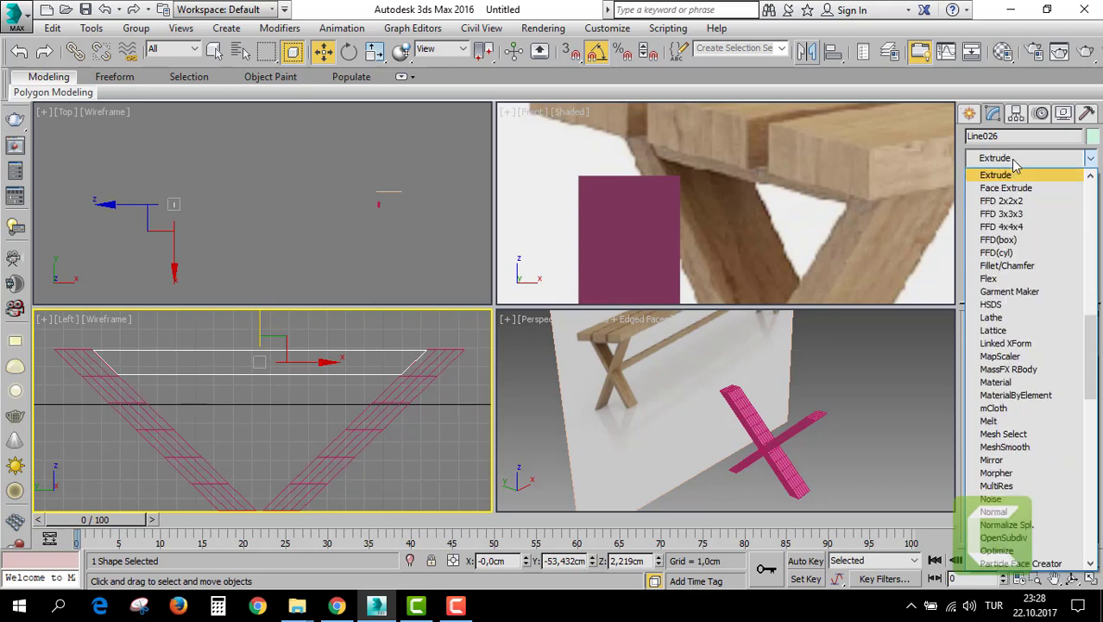
left_click(1008, 177)
left_click(215, 213)
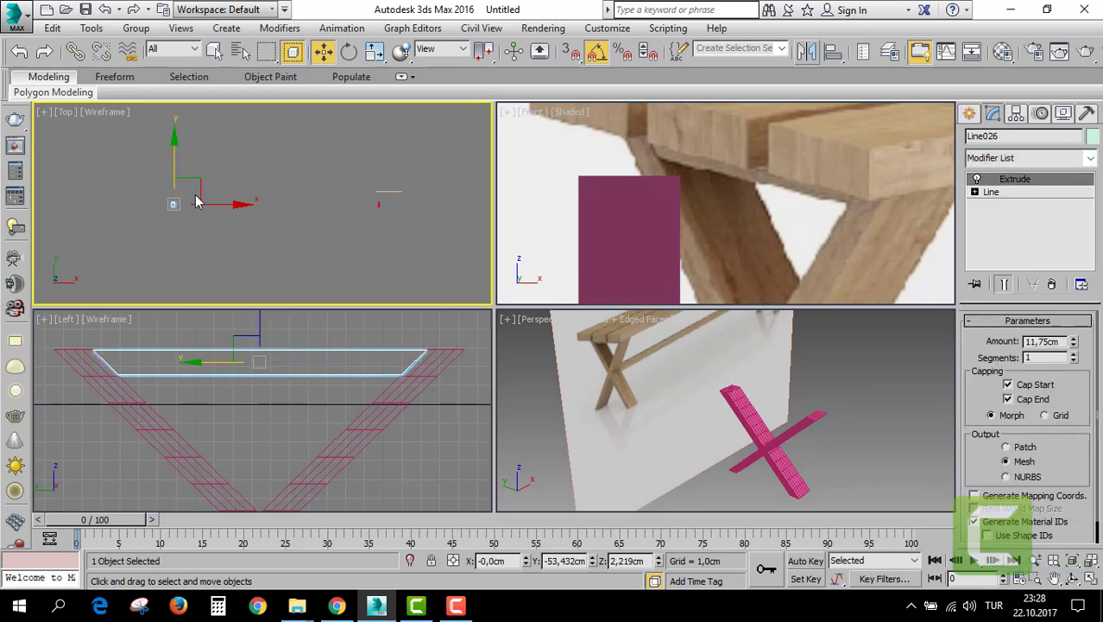
mouse_move(216, 204)
left_mouse_down()
mouse_move(419, 218)
mouse_move(409, 241)
mouse_move(460, 241)
mouse_move(411, 244)
left_mouse_up()
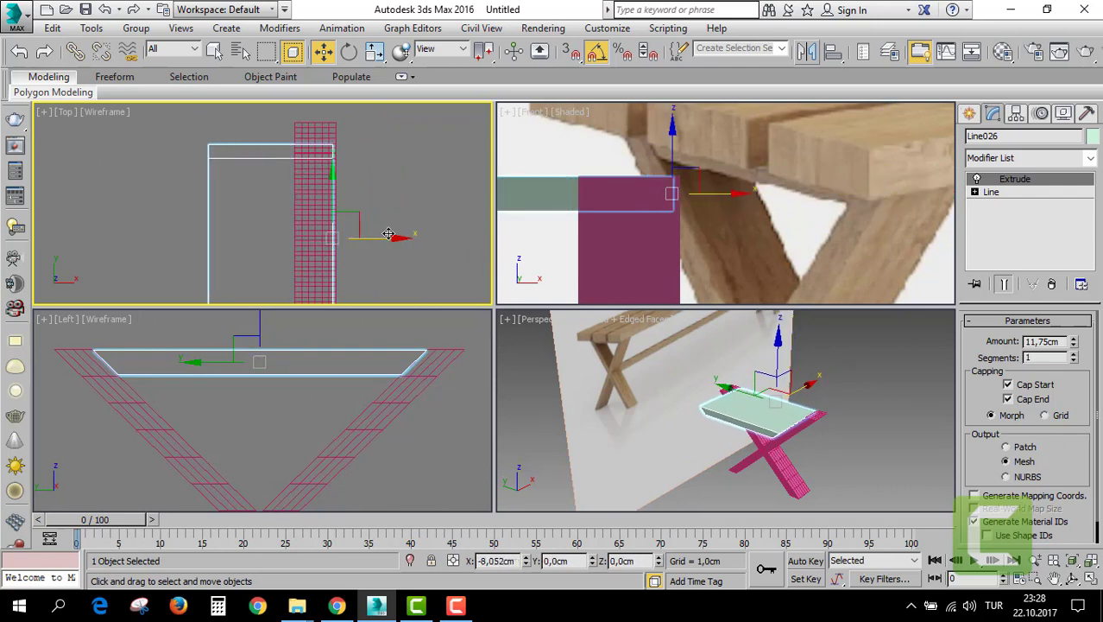
Set the crosspiece's extrusion Amount to 3,8cm in the maximized perspective view.
right_click(837, 457)
key("alt+w")
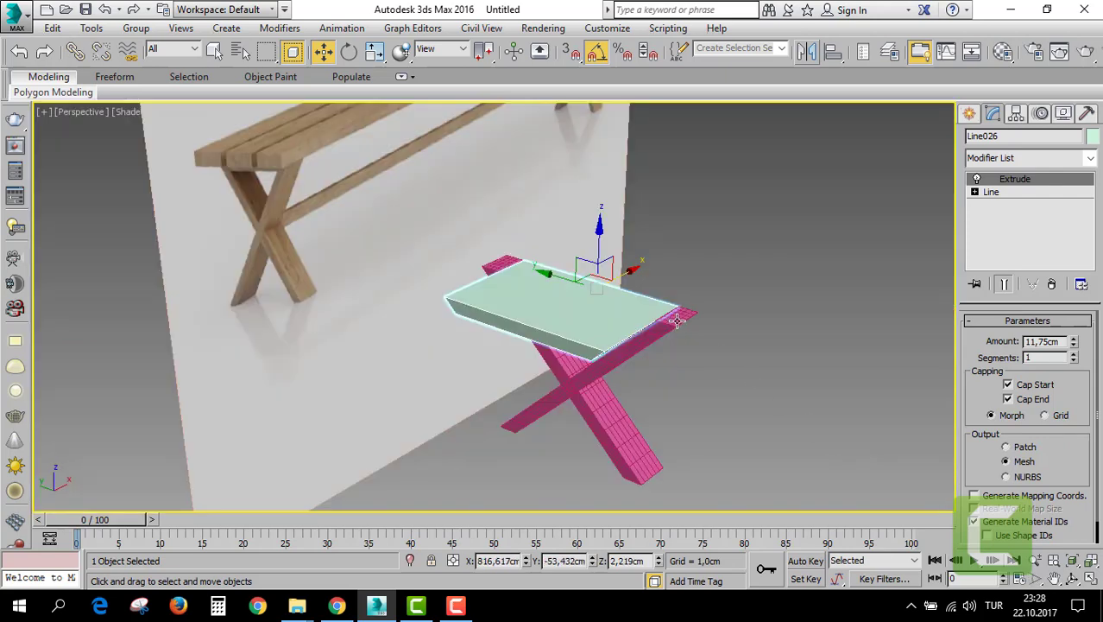
left_click_drag(1075, 344, 1077, 468)
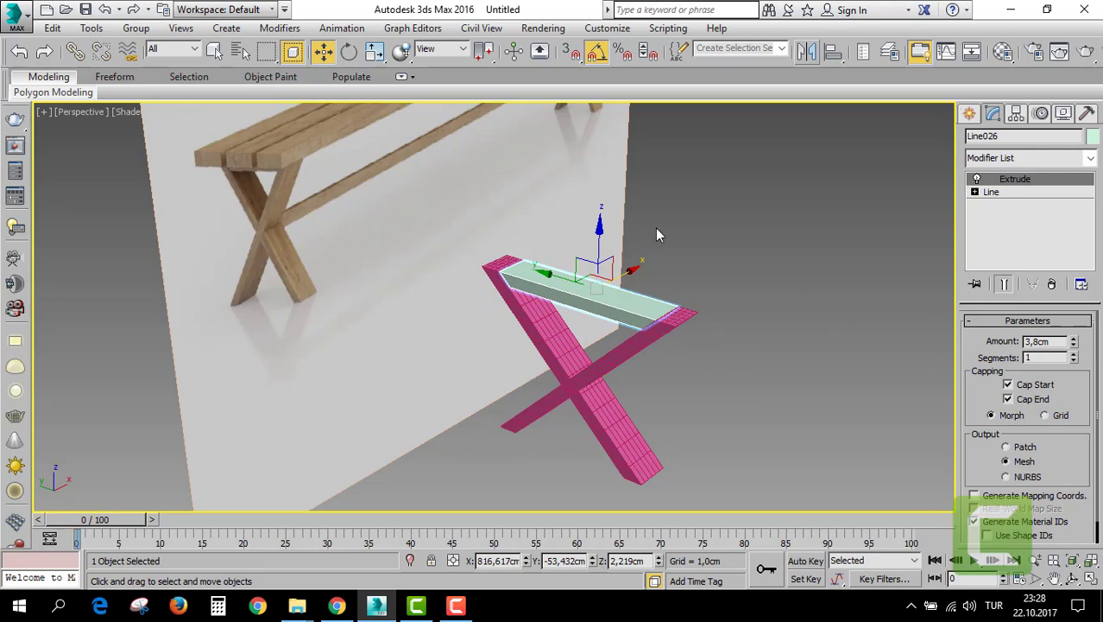
left_click(602, 320, "ctrl")
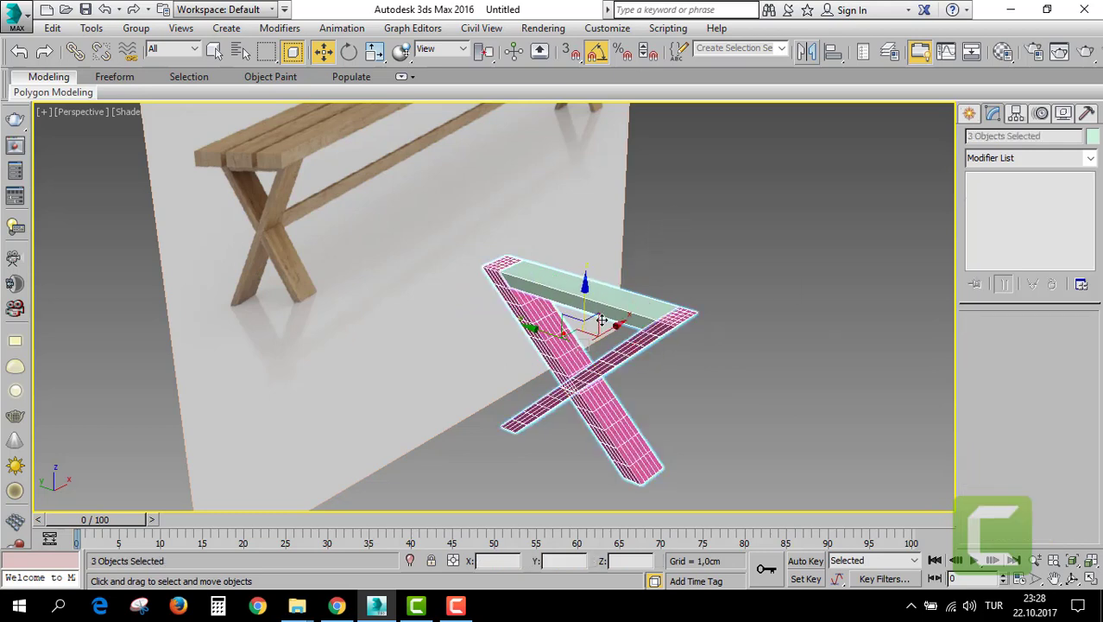
Give the three leg pieces a dark custom colour.
left_click(1094, 137)
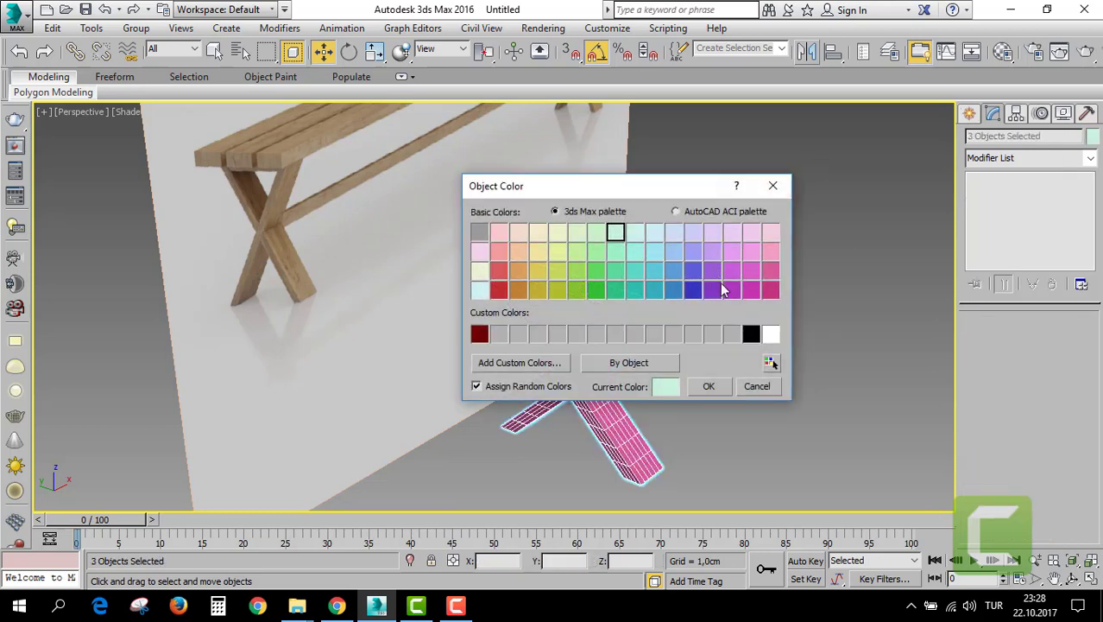
left_click(744, 336)
left_click(708, 386)
mouse_move(715, 372)
middle_mouse_down("alt")
mouse_move(524, 386)
mouse_move(558, 378)
middle_mouse_up("alt")
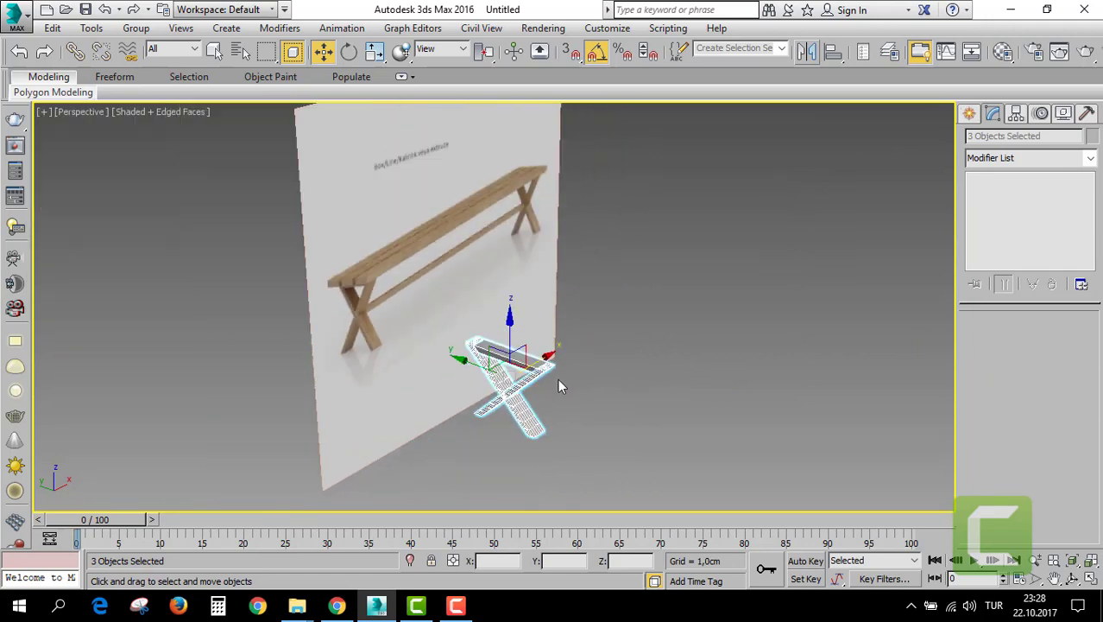
Clone the whole leg assembly as an instance beside the first and maximize the top view.
left_click_drag(558, 380, 705, 267, "shift")
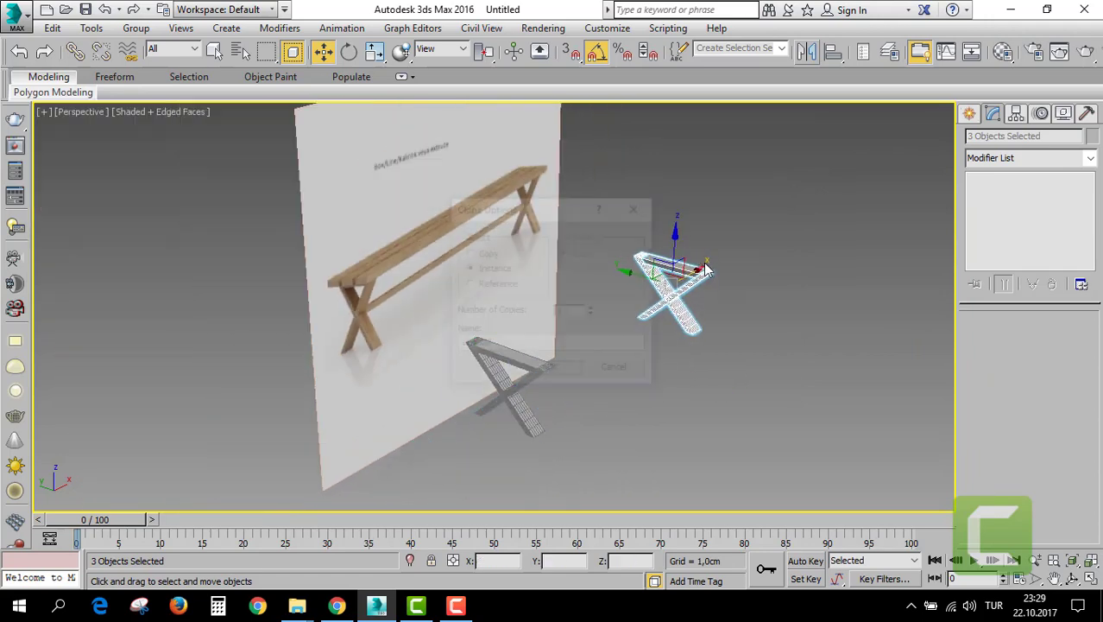
left_click(557, 373)
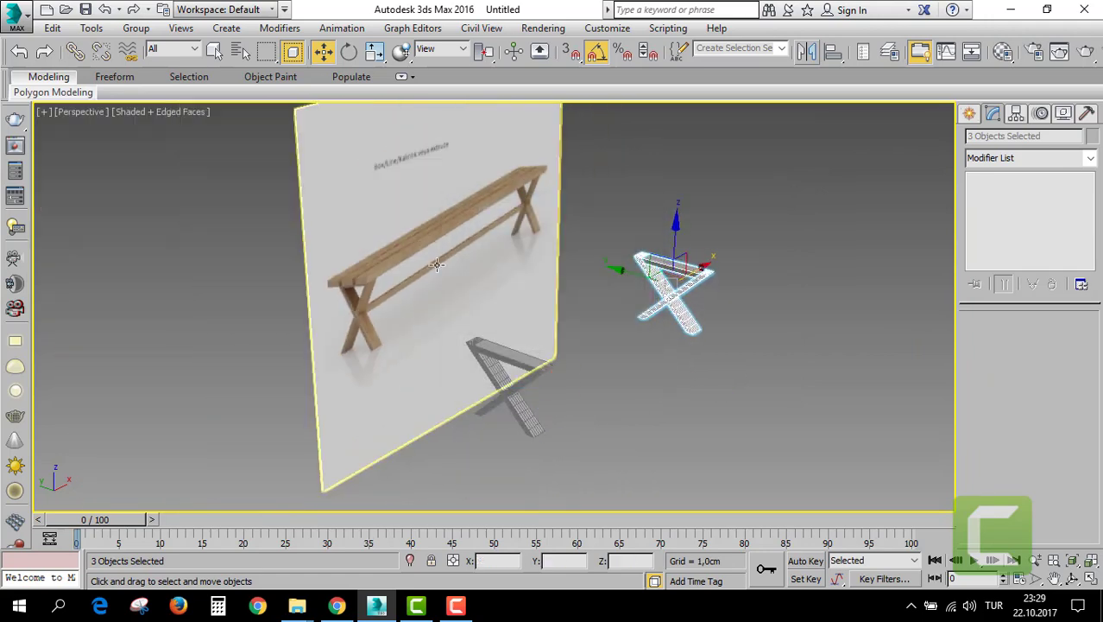
scroll(380, 282, "up", 3)
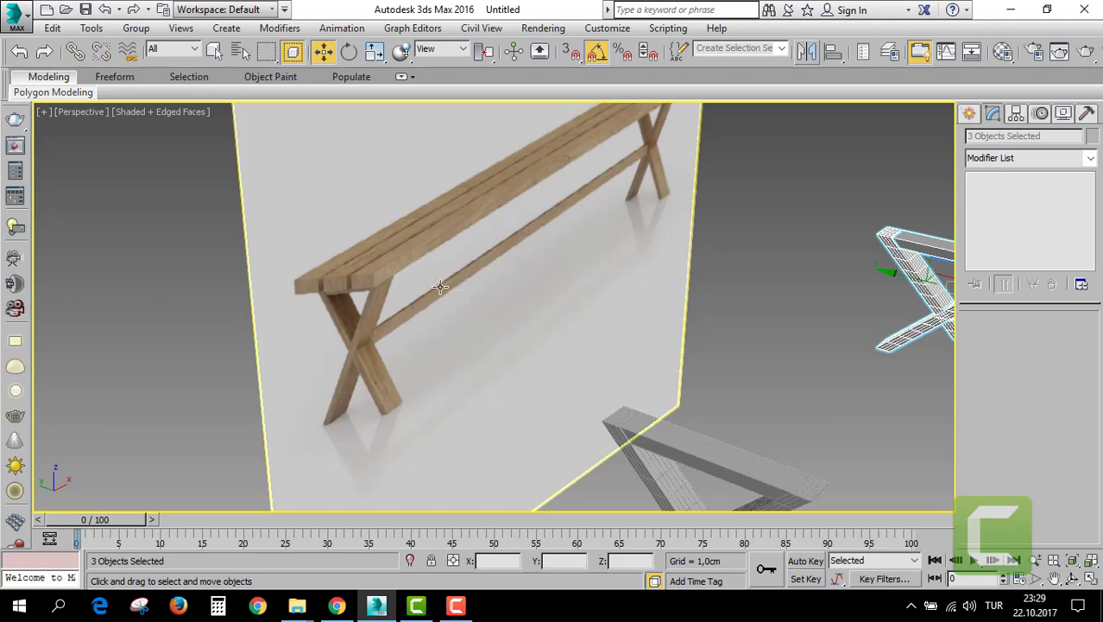
key("alt+w")
key("alt+w")
Draw a straight rail line from the left leg assembly to the right one.
scroll(396, 251, "down", 5)
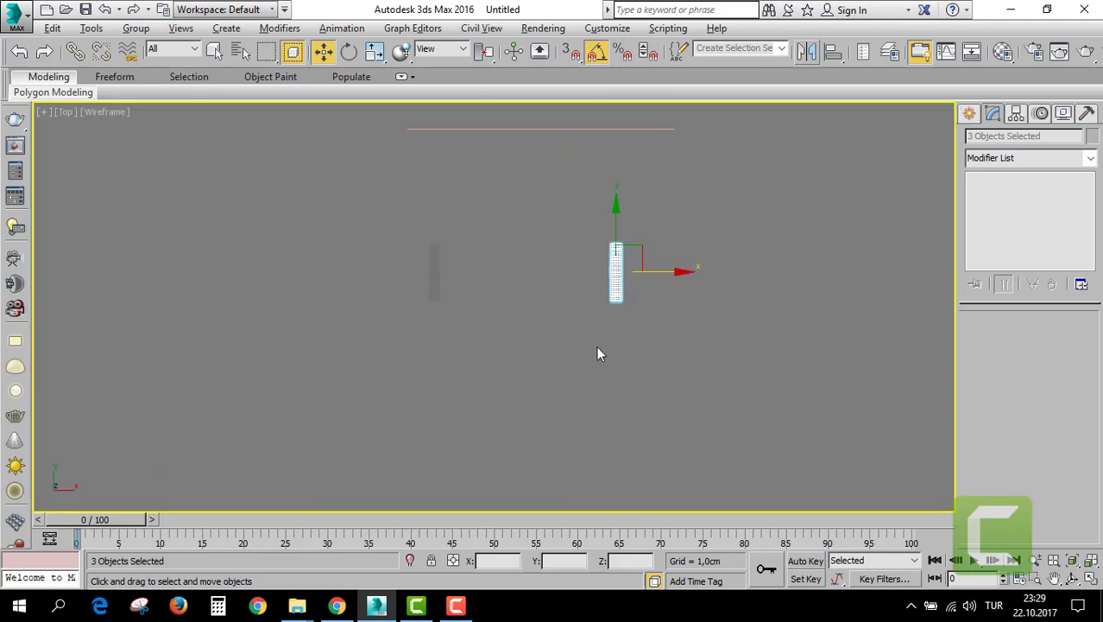
left_click(969, 114)
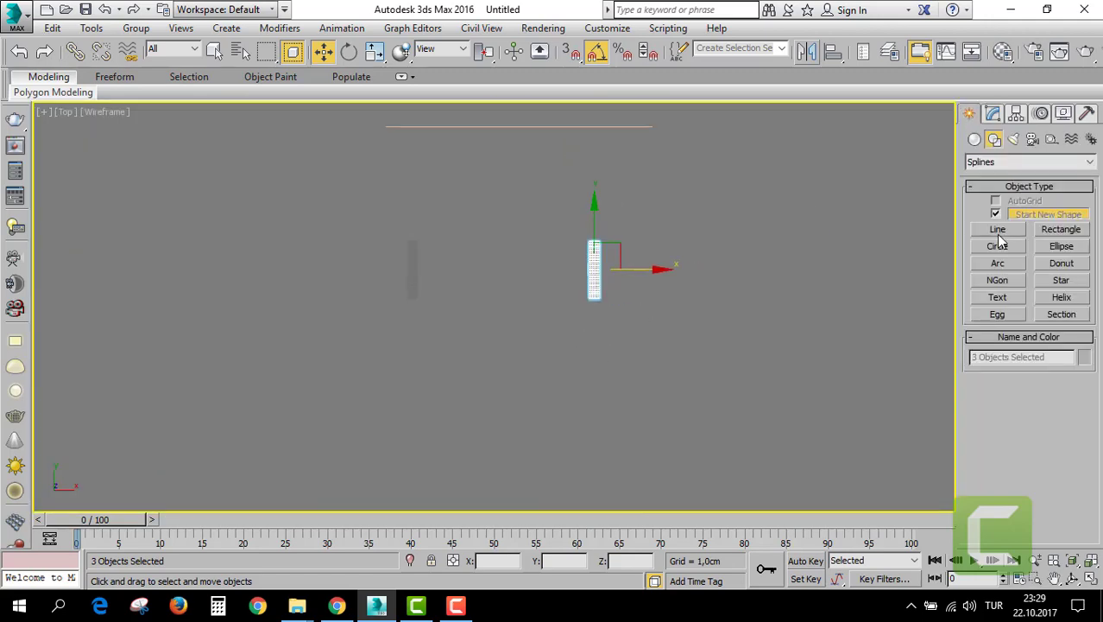
left_click(998, 230)
left_click(418, 268)
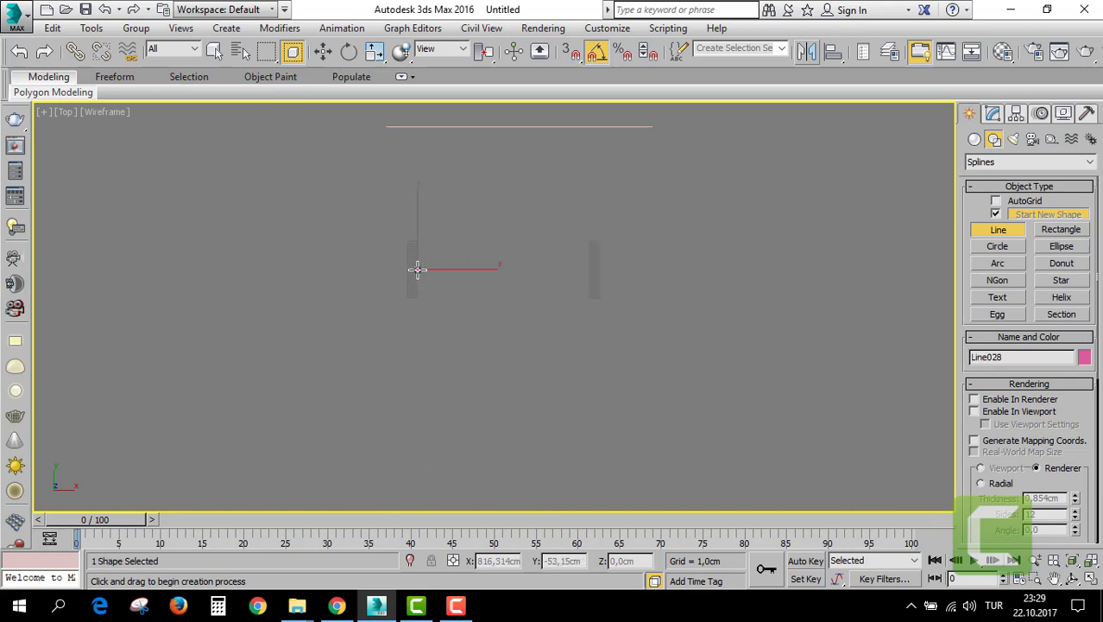
left_click(587, 270)
right_click(587, 271)
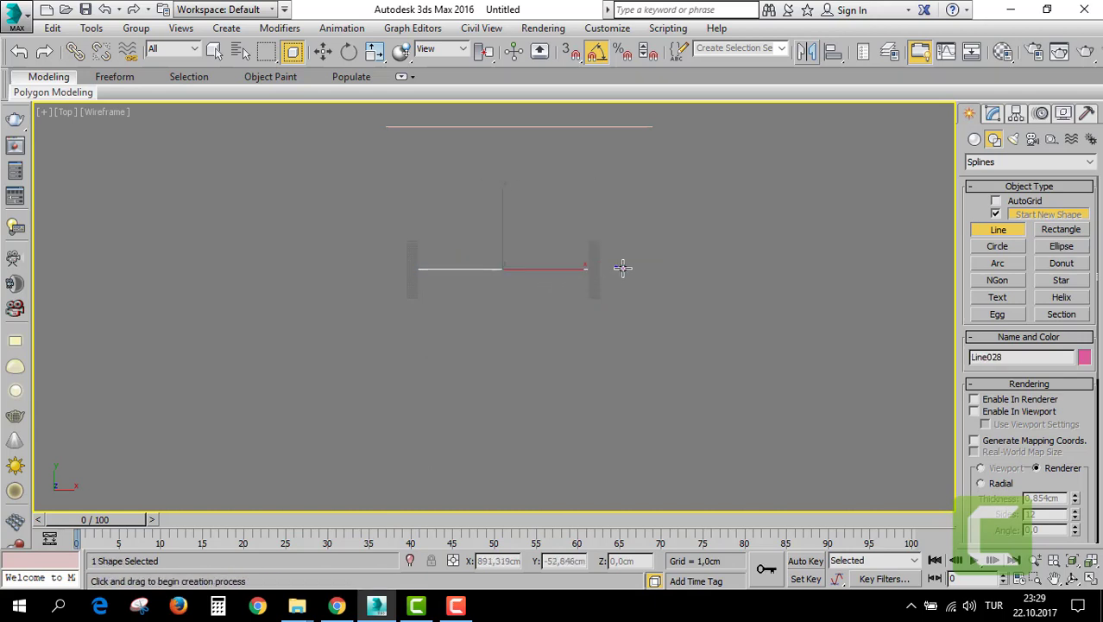
Make the line renderable in renderer and viewport as a rectangle with Length 1.224cm.
left_click(993, 115)
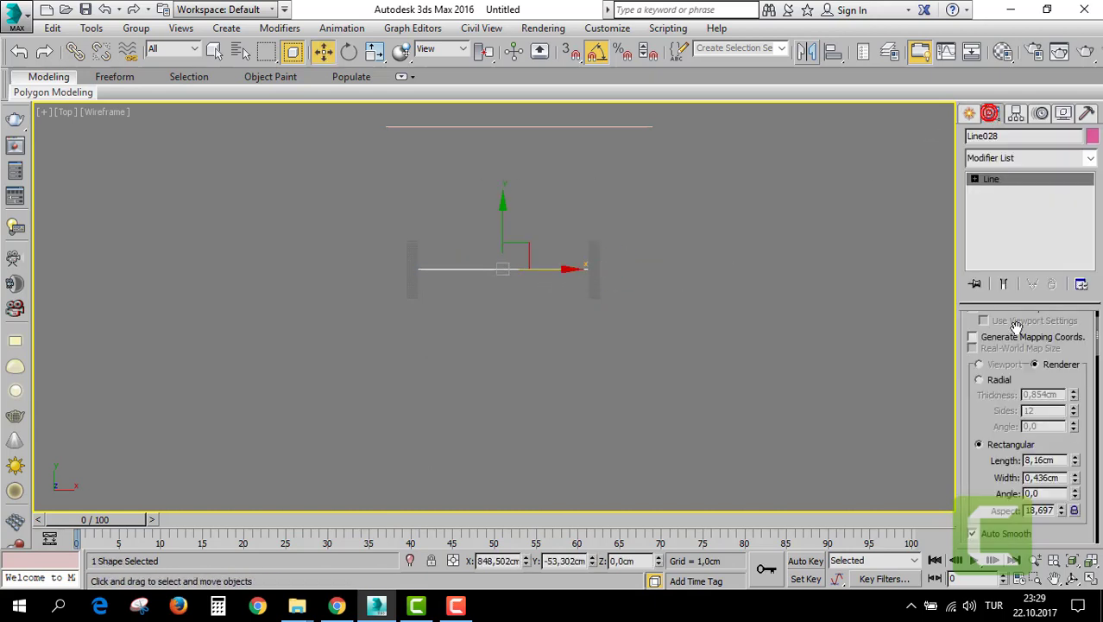
left_click_drag(986, 412, 999, 441)
left_click(973, 336)
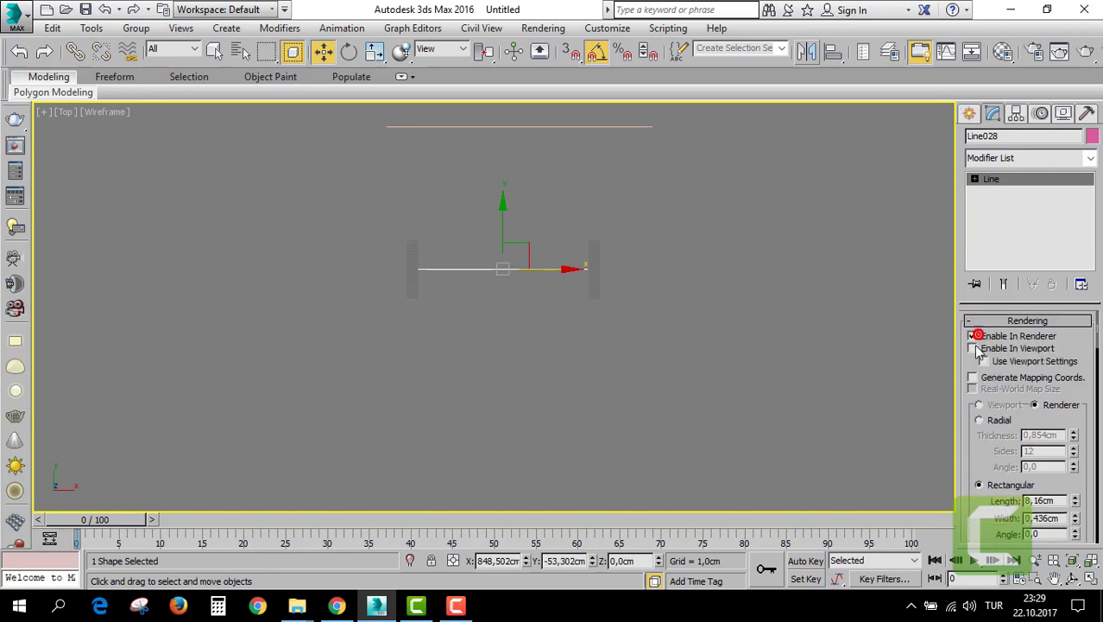
left_click(973, 348)
key("alt+w")
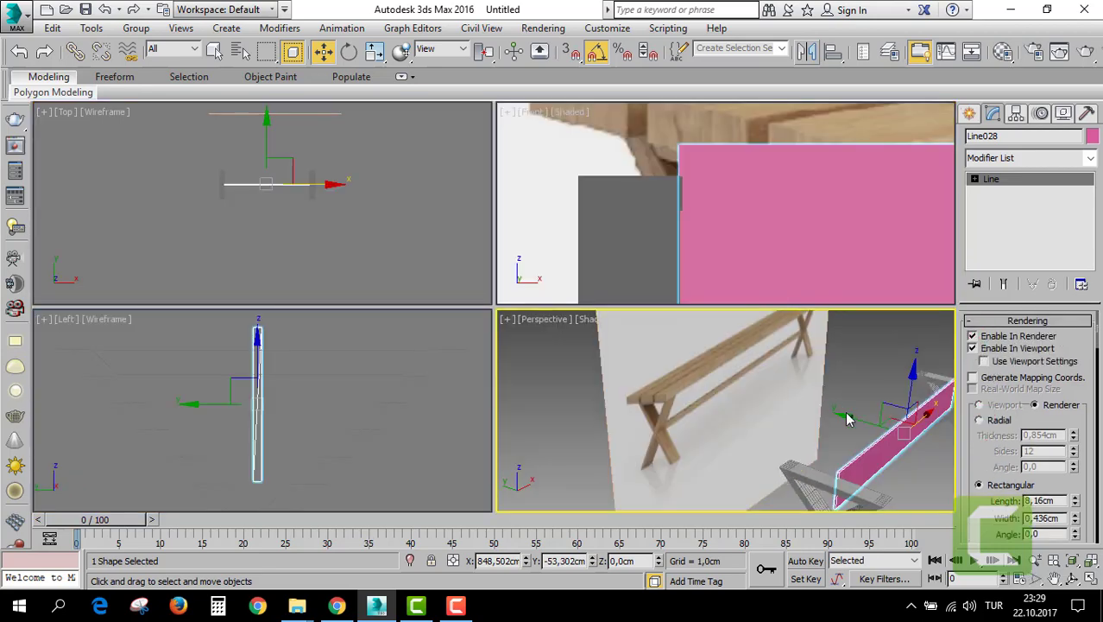
scroll(816, 387, "up", 4)
key("alt+w")
scroll(780, 339, "up", 1)
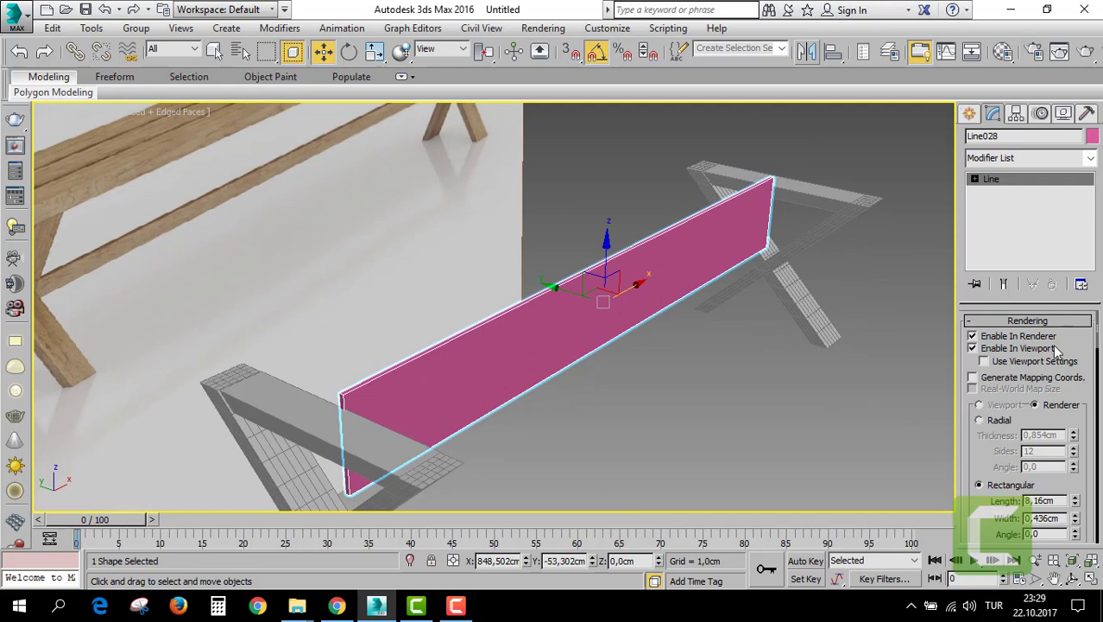
left_click_drag(1075, 510, 1075, 553)
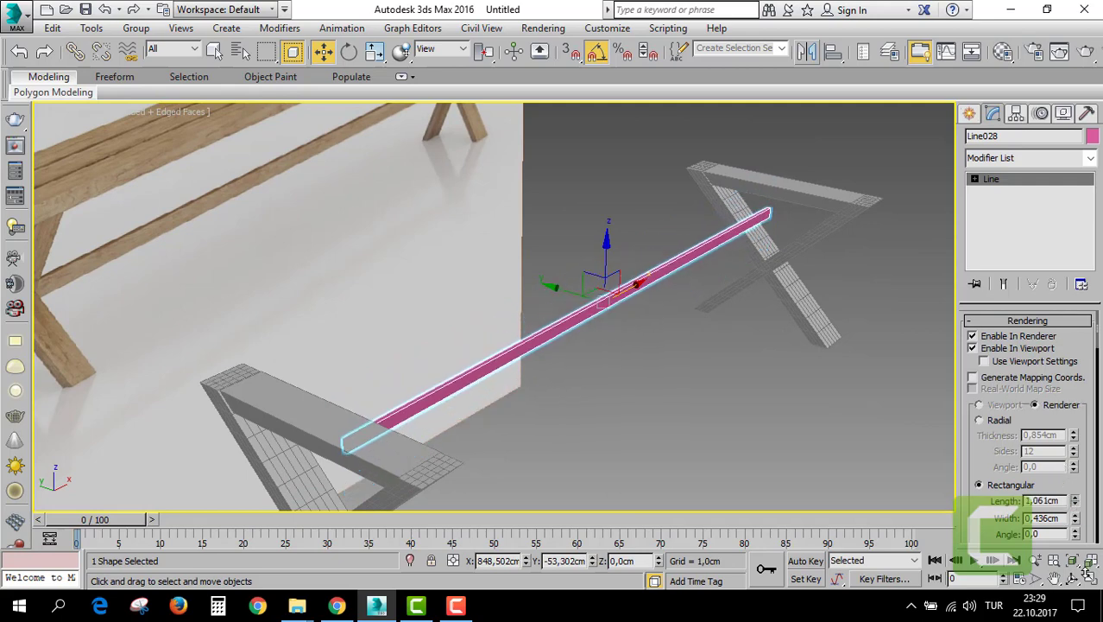
Lower the rail beneath the seat between the two leg assemblies.
key("alt+w")
scroll(825, 205, "down", 3)
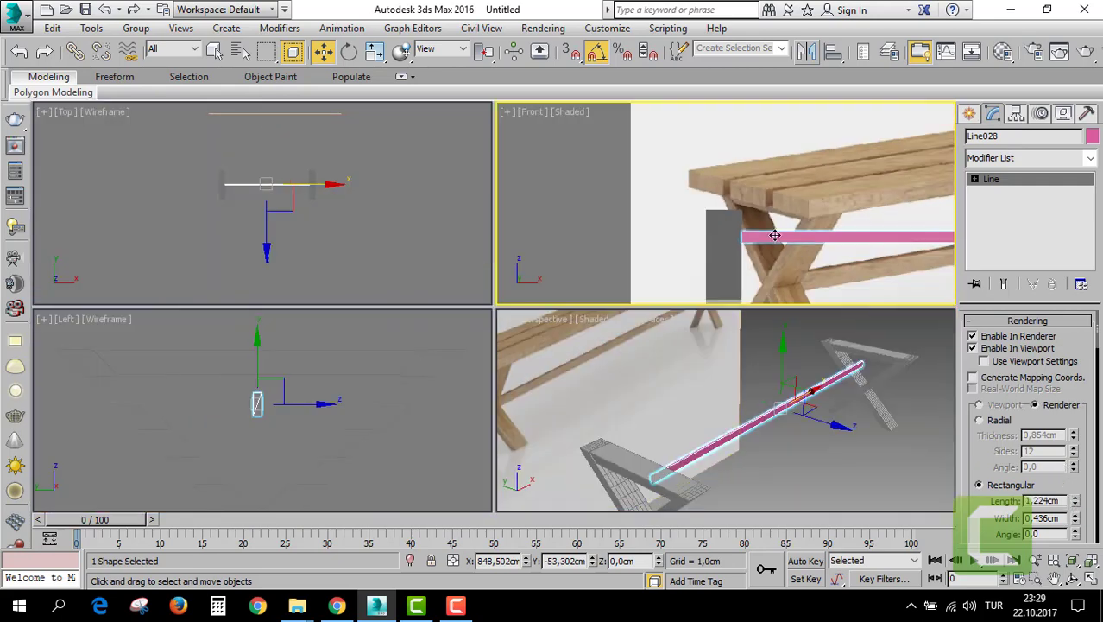
mouse_move(691, 259)
middle_mouse_down()
mouse_move(668, 192)
mouse_move(669, 223)
middle_mouse_up()
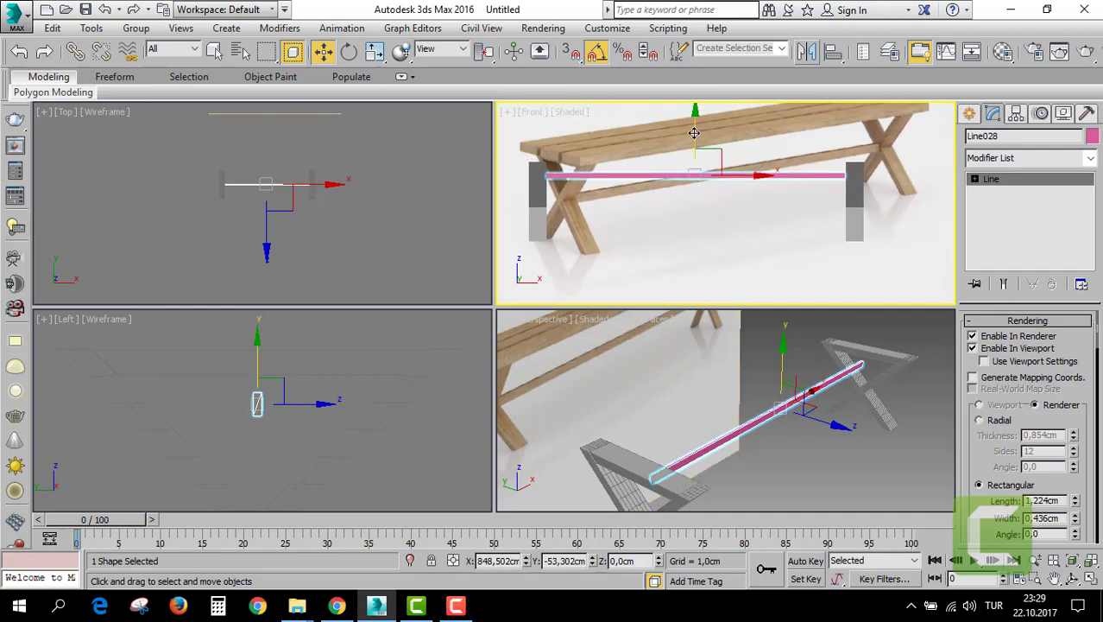
left_click_drag(696, 132, 695, 161)
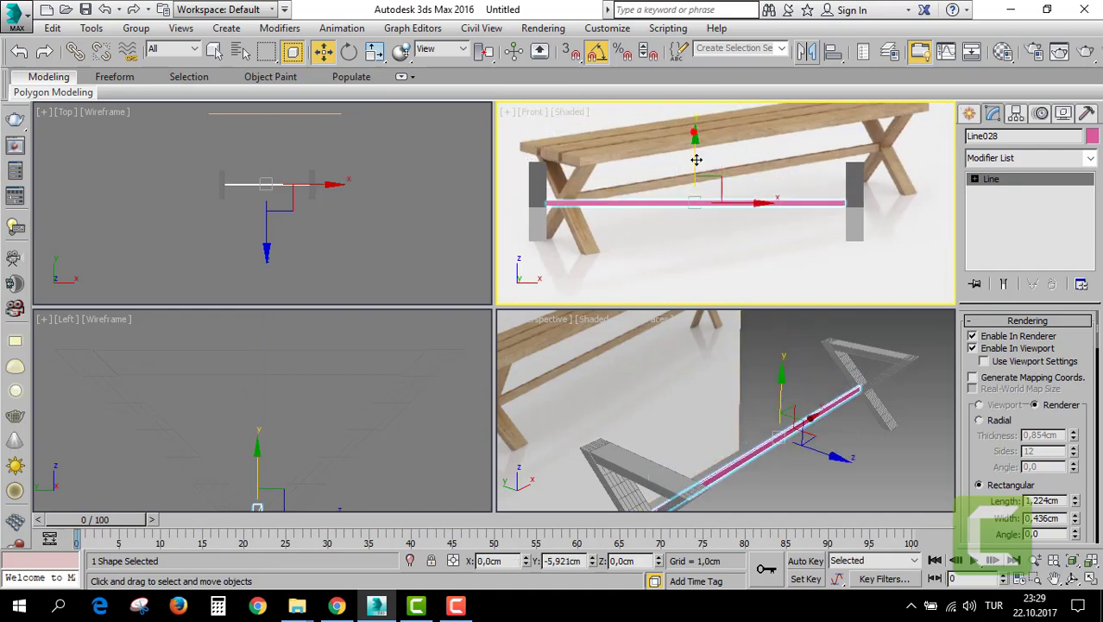
left_click(783, 412)
key("alt+w")
scroll(725, 345, "up", 2)
mouse_move(691, 306)
middle_mouse_down("alt")
mouse_move(639, 285)
mouse_move(632, 269)
middle_mouse_up("alt")
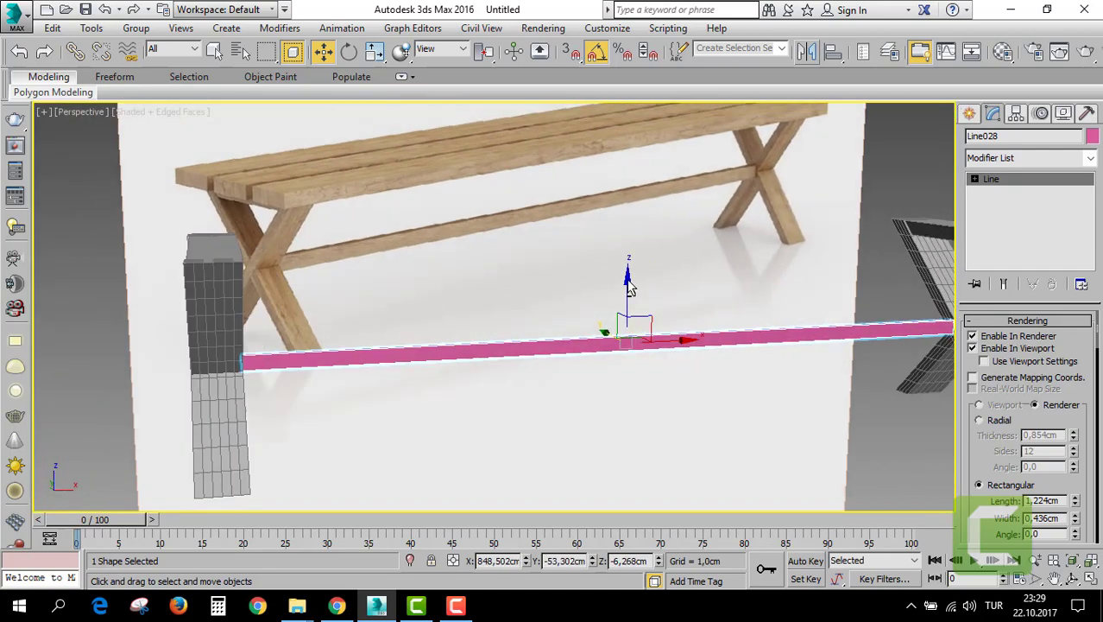
Scale the rail non-uniformly to about 134.6% on Z and 139% on Y.
key("r")
left_click_drag(633, 269, 628, 275)
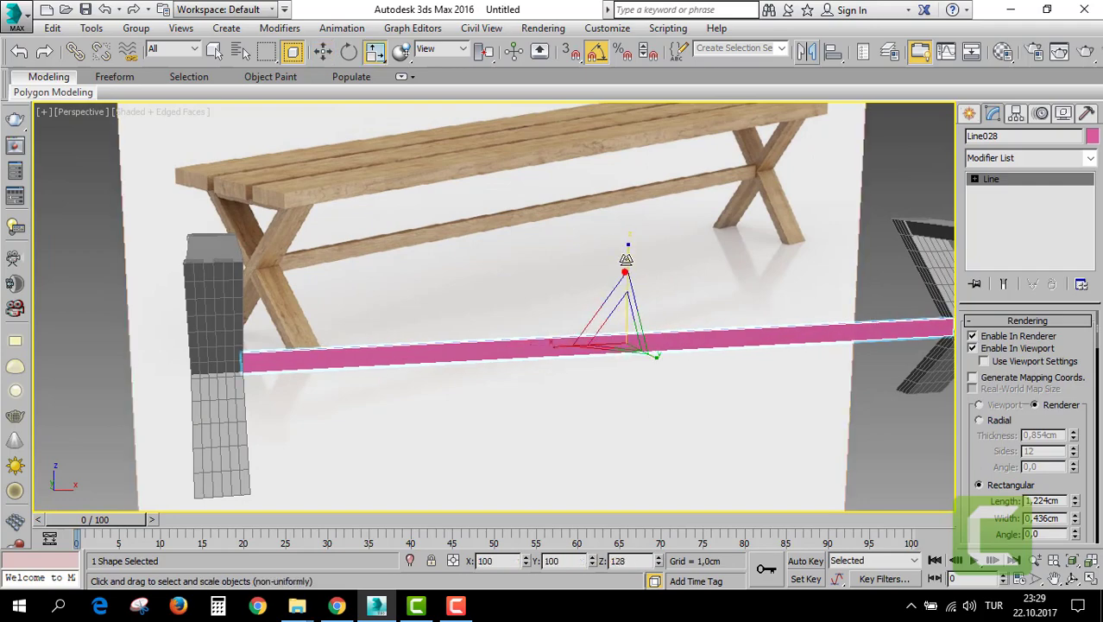
mouse_move(628, 276)
middle_mouse_down("alt")
mouse_move(689, 315)
mouse_move(684, 336)
middle_mouse_up("alt")
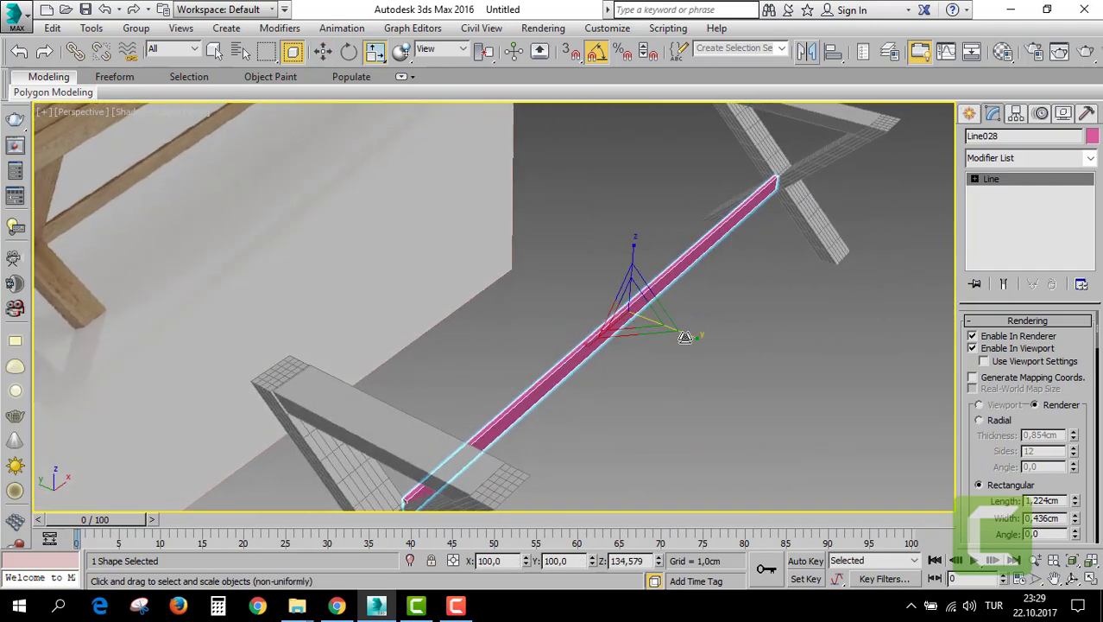
left_click_drag(687, 334, 690, 316)
mouse_move(691, 316)
middle_mouse_down("alt")
mouse_move(712, 349)
mouse_move(652, 316)
mouse_move(891, 257)
middle_mouse_up("alt")
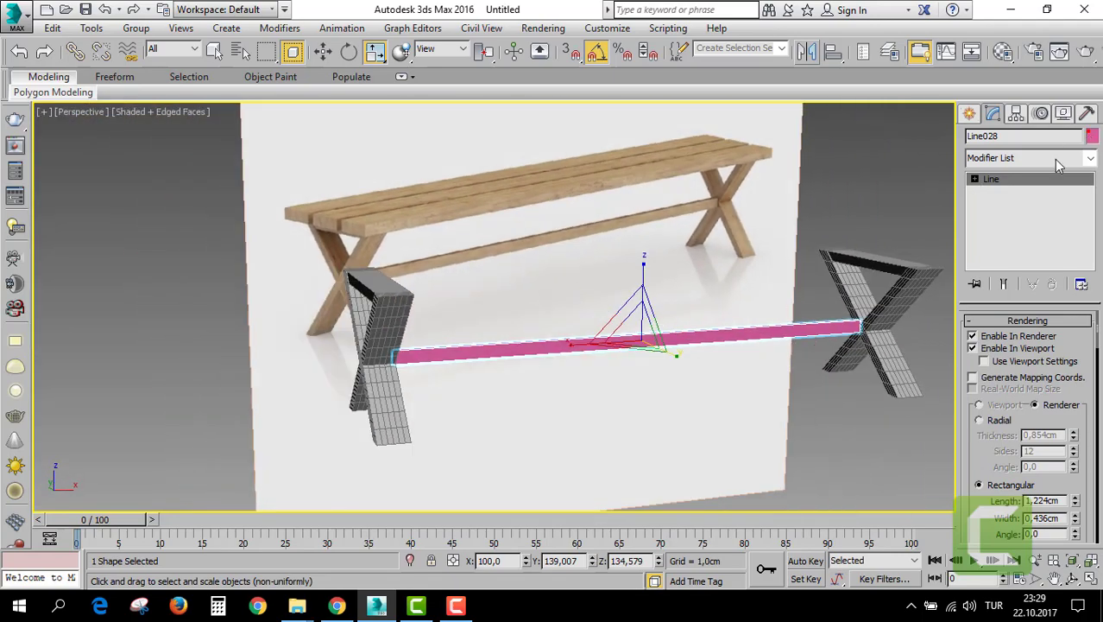
Colour the stretcher rail grey.
left_click(1092, 135)
left_click(730, 337)
left_click(709, 386)
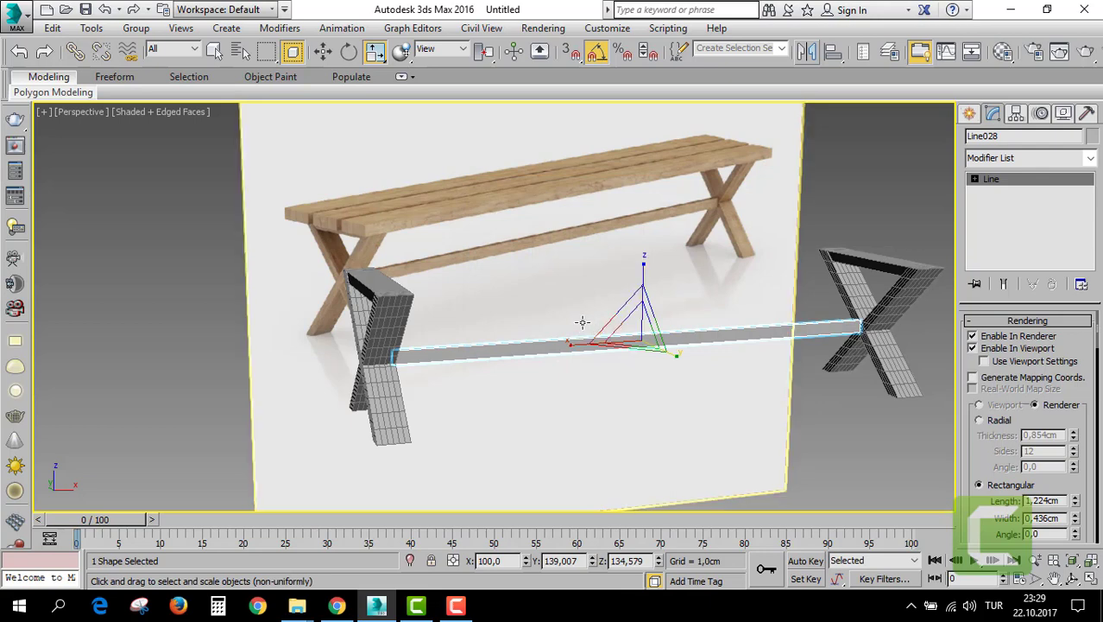
key("alt+w")
right_click(413, 225)
key("alt+w")
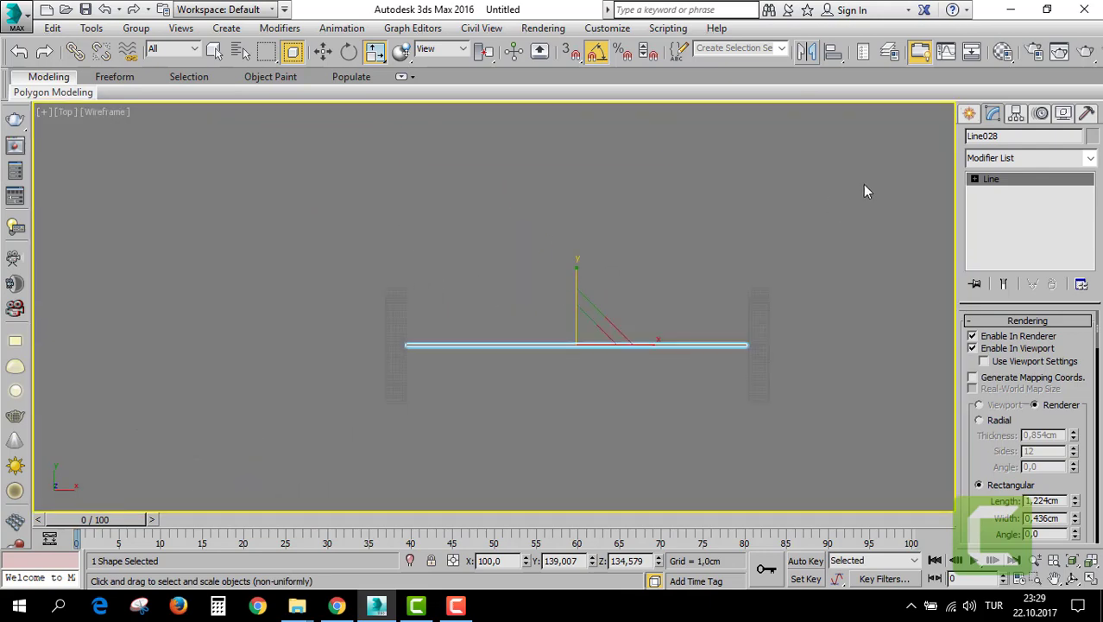
Draw an Extended Primitives Chamfer Box seat slat spanning both legs.
left_click(969, 114)
left_click(973, 141)
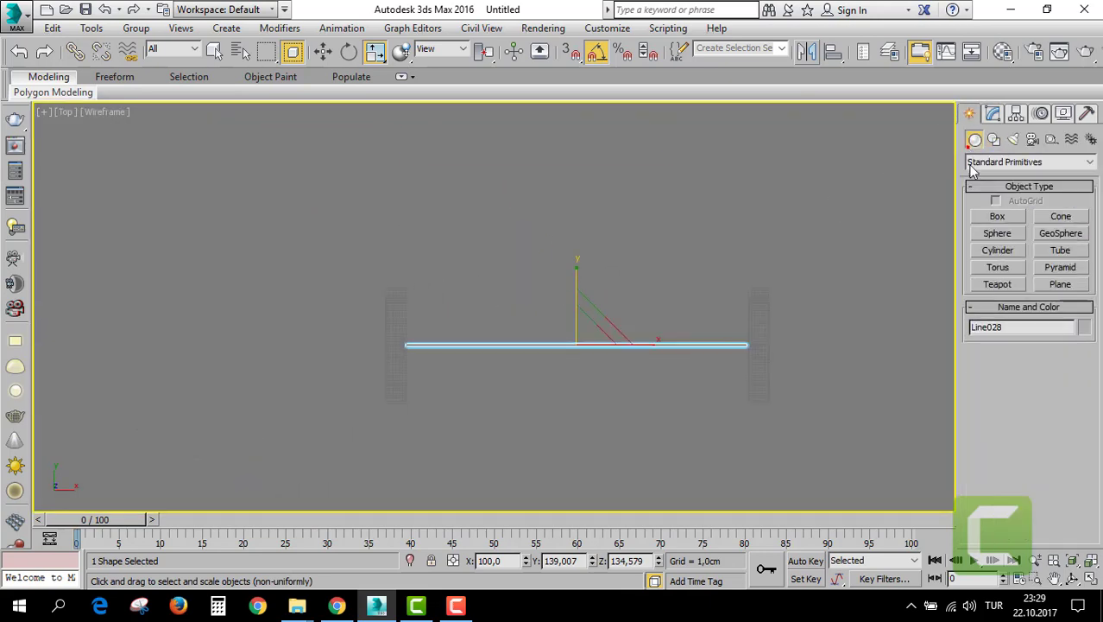
left_click(1027, 162)
left_click(1011, 172)
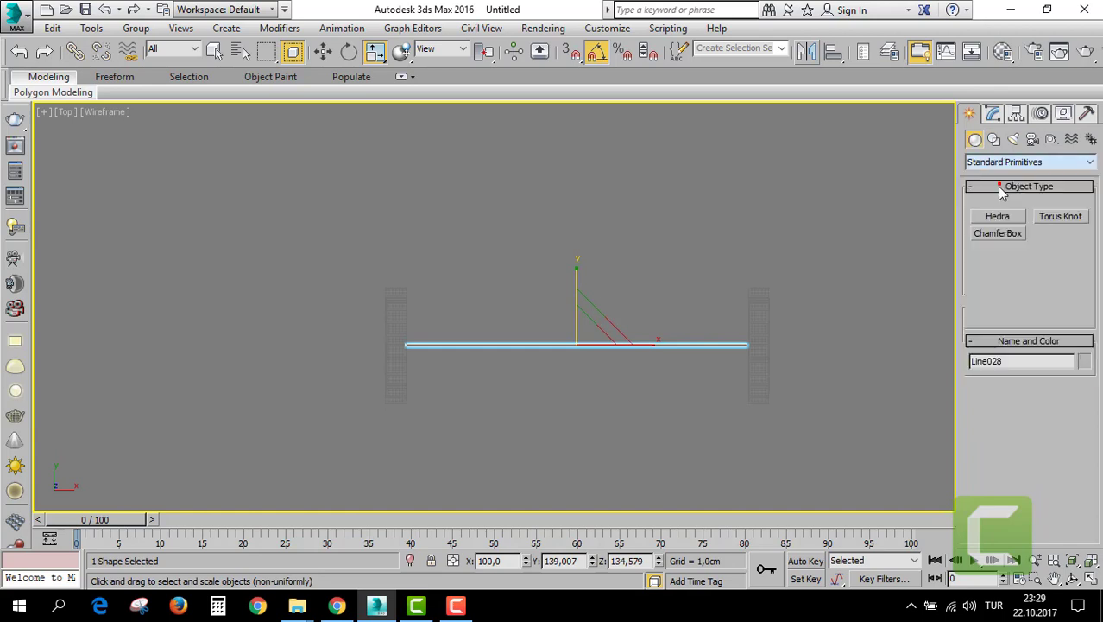
left_click(998, 233)
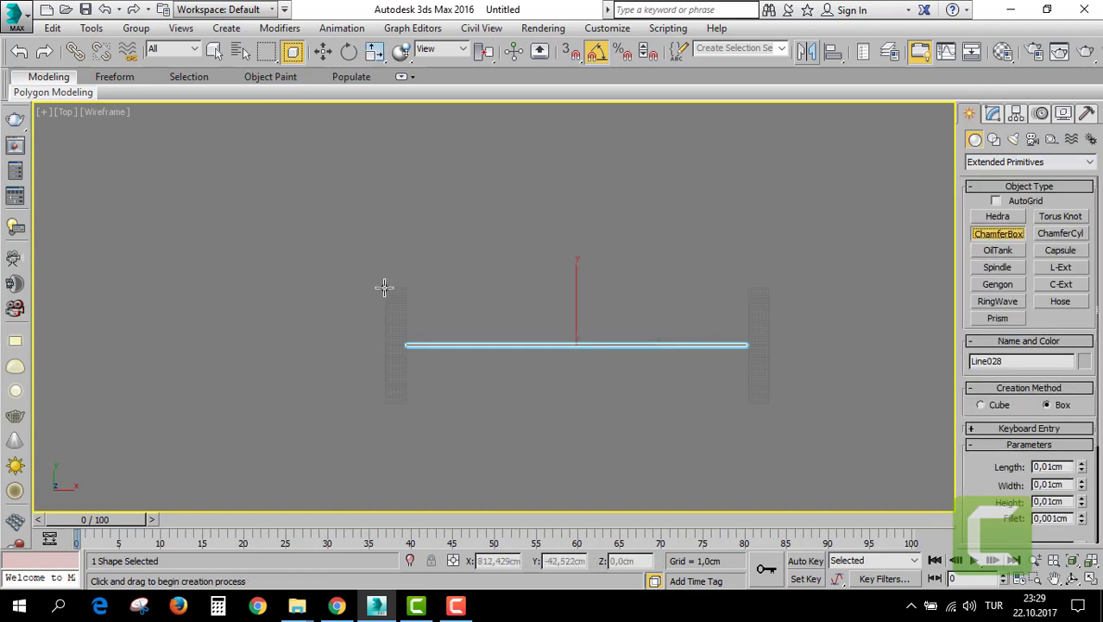
left_click_drag(384, 287, 765, 302)
left_click(761, 241)
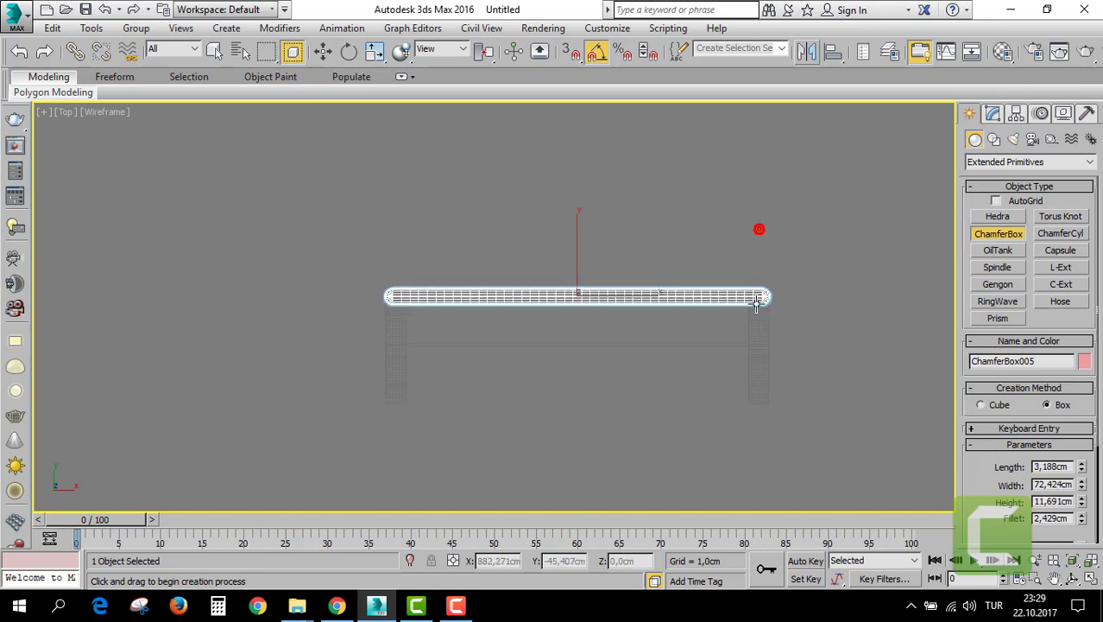
Set the slat's length to 2.678cm and raise it onto the leg tops.
key("alt+w")
key("alt+w")
mouse_move(542, 336)
middle_mouse_down("alt")
mouse_move(594, 342)
mouse_move(619, 330)
middle_mouse_up("alt")
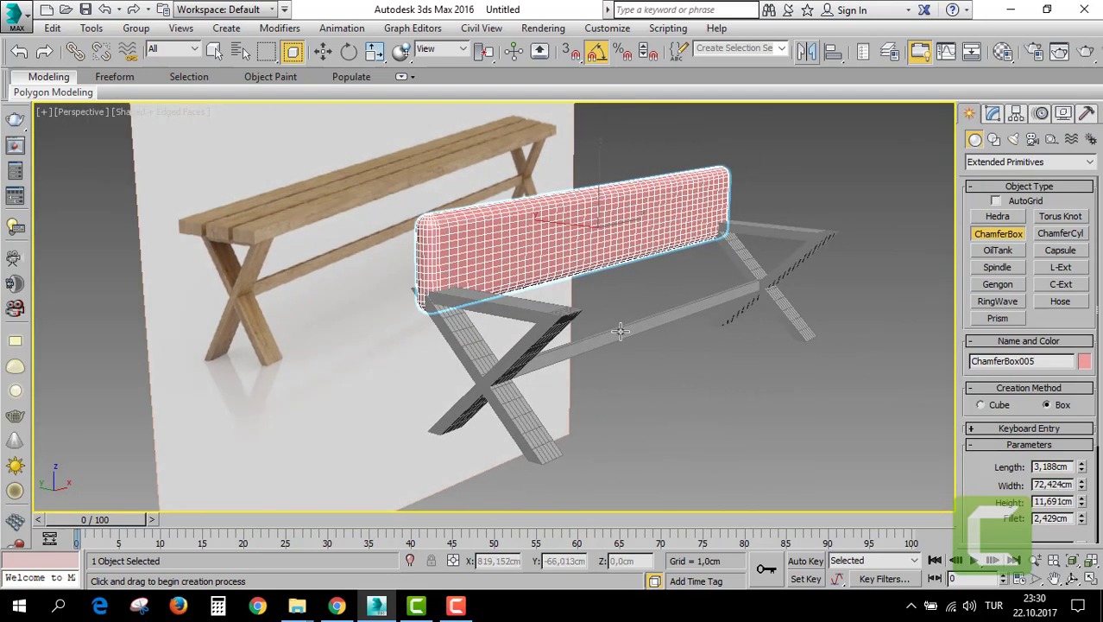
left_click(993, 115)
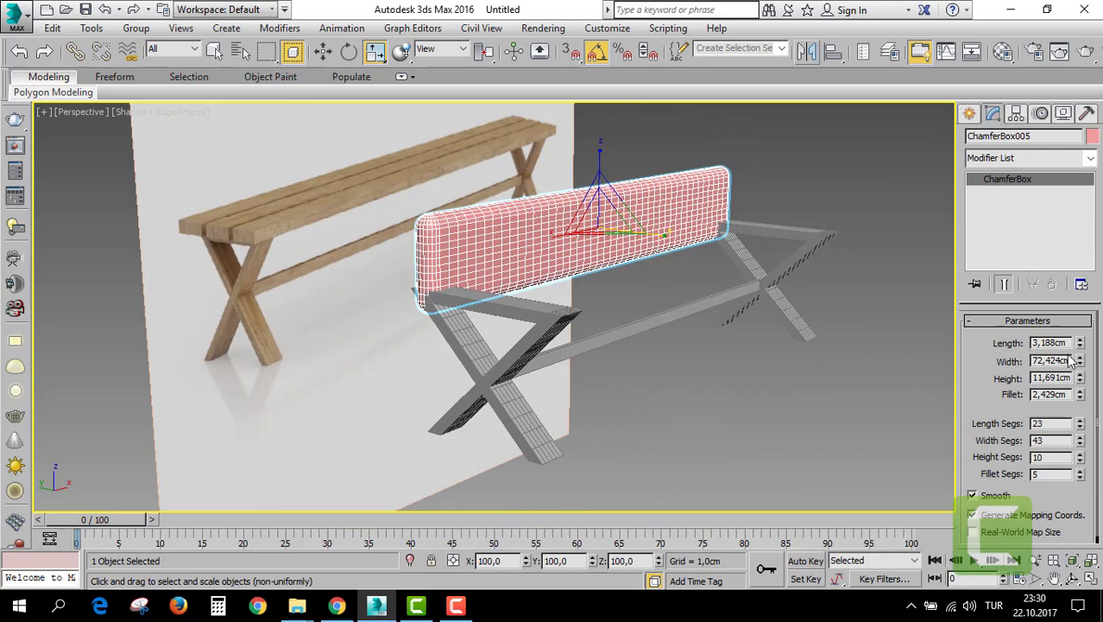
left_click_drag(1080, 345, 1081, 466)
key("w")
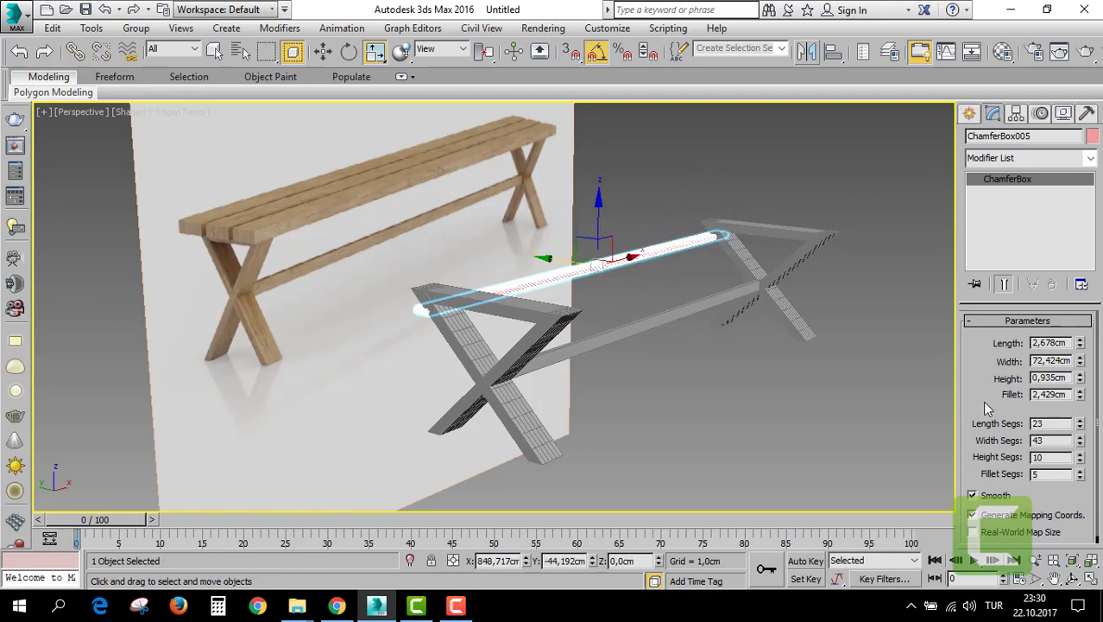
left_click_drag(599, 211, 599, 192)
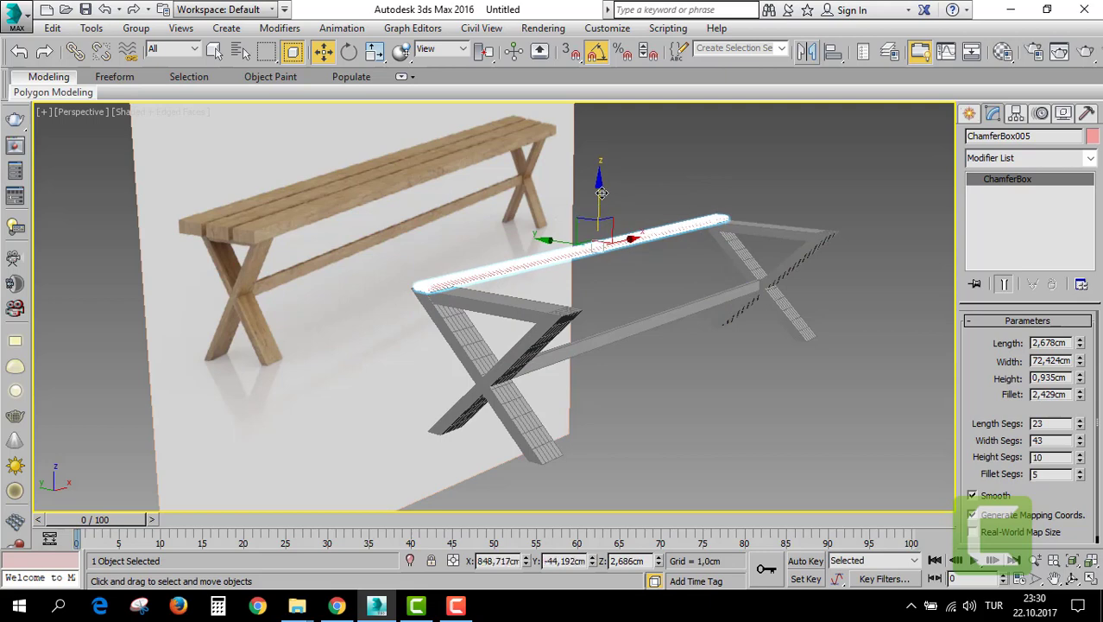
scroll(599, 192, "up", 3)
middle_click_drag(599, 191, 627, 355, "alt")
scroll(615, 324, "down", 4)
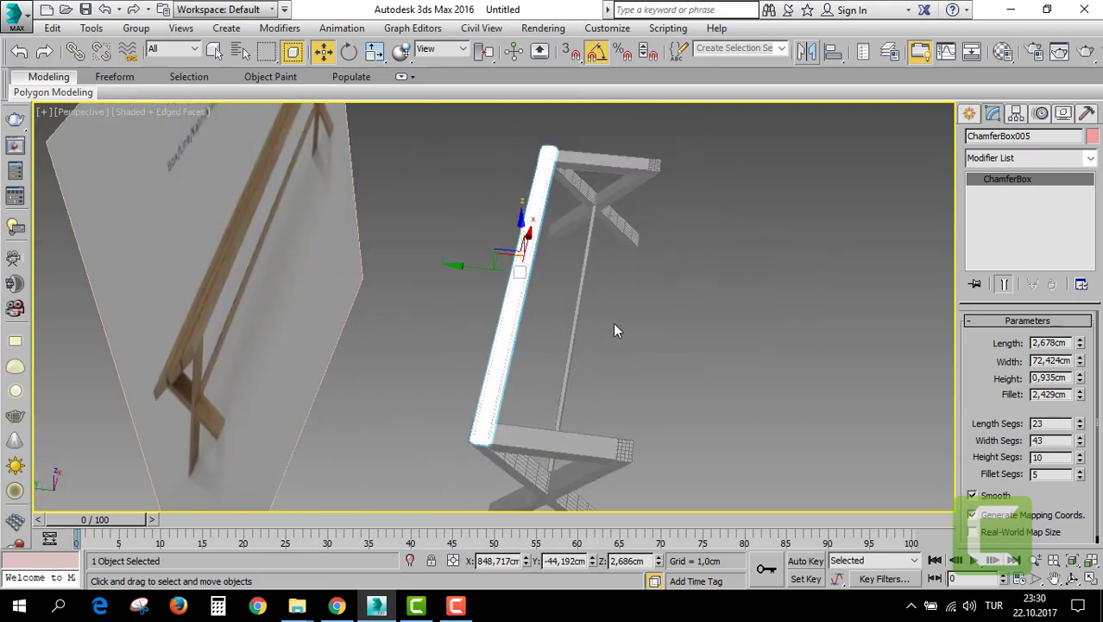
Scale the slat wider along its Y axis.
key("r")
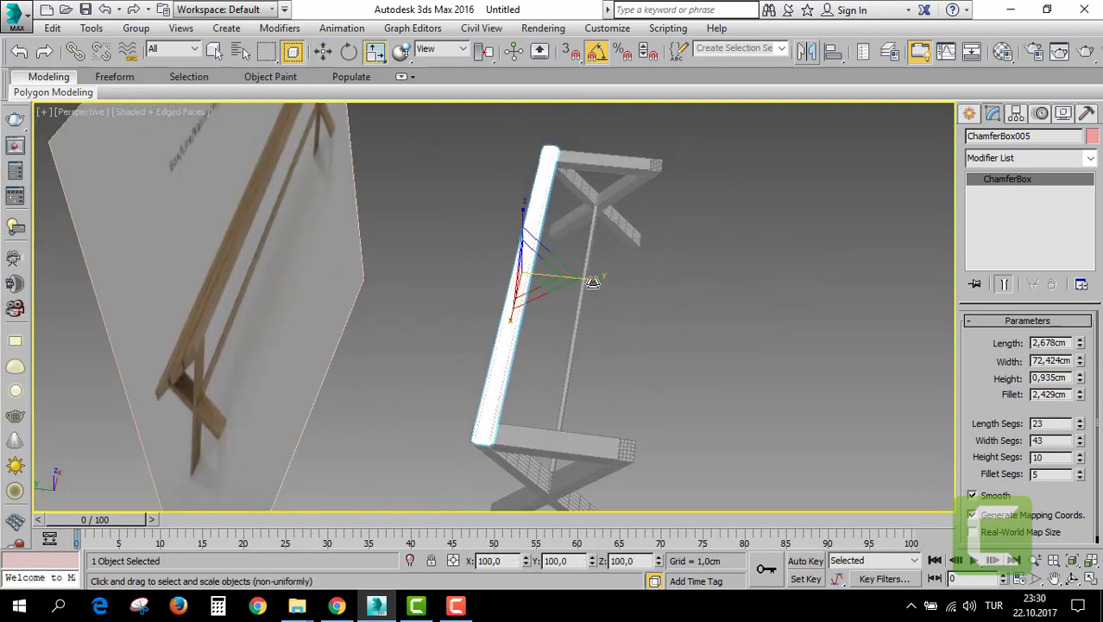
left_click_drag(592, 282, 617, 294)
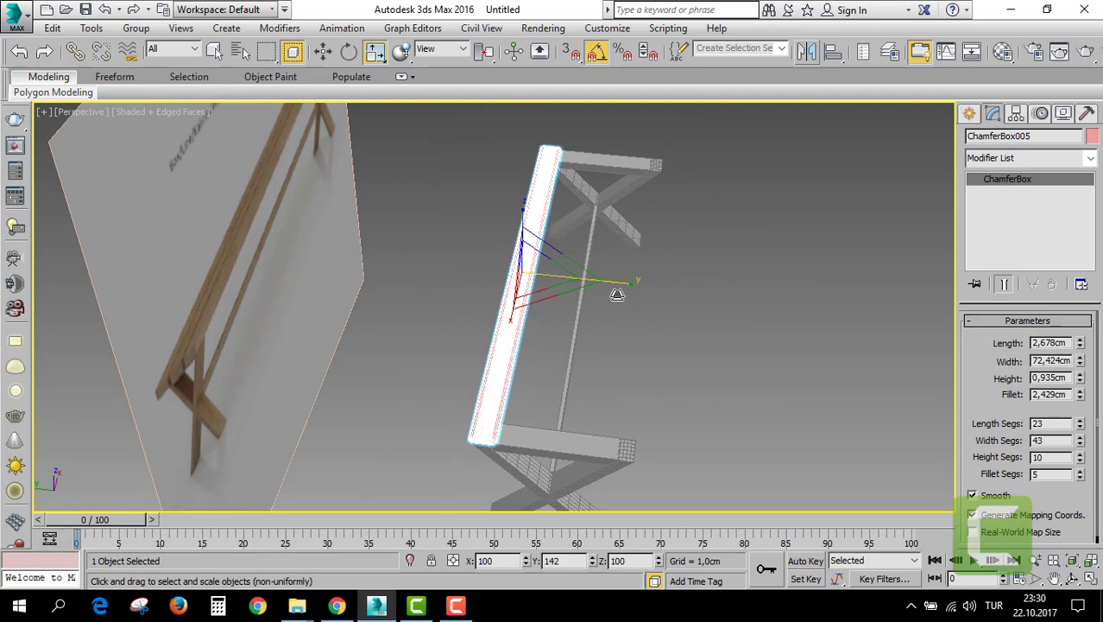
key("w")
scroll(510, 276, "up", 2)
scroll(482, 402, "up", 3)
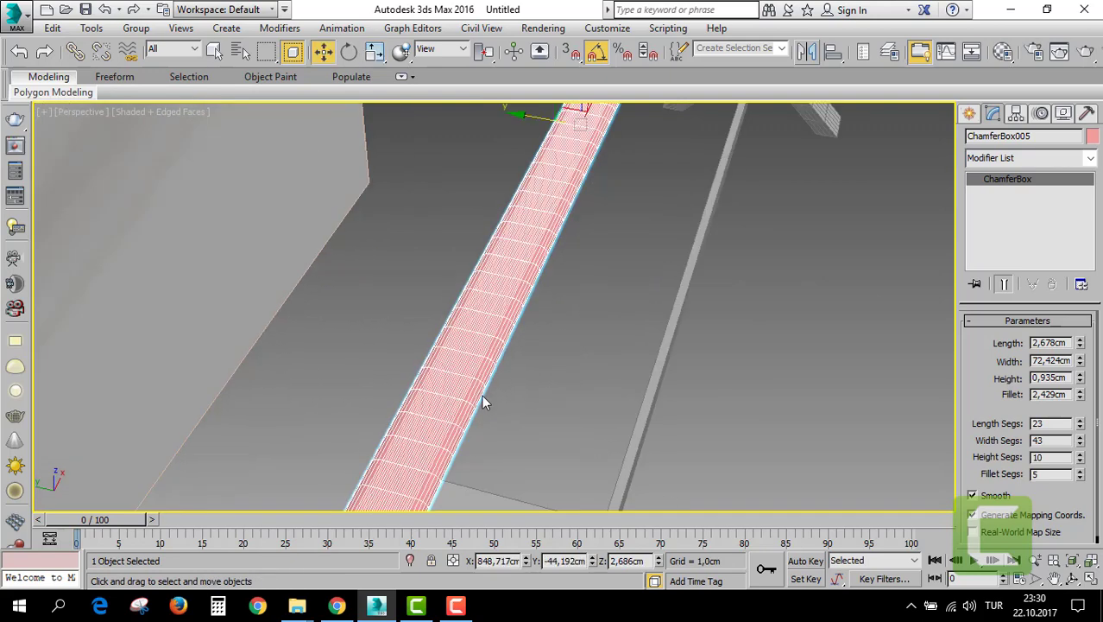
scroll(481, 403, "down", 3)
Turn off Edged Faces and reduce the slat's Fillet to about 0.05cm.
left_click(185, 111)
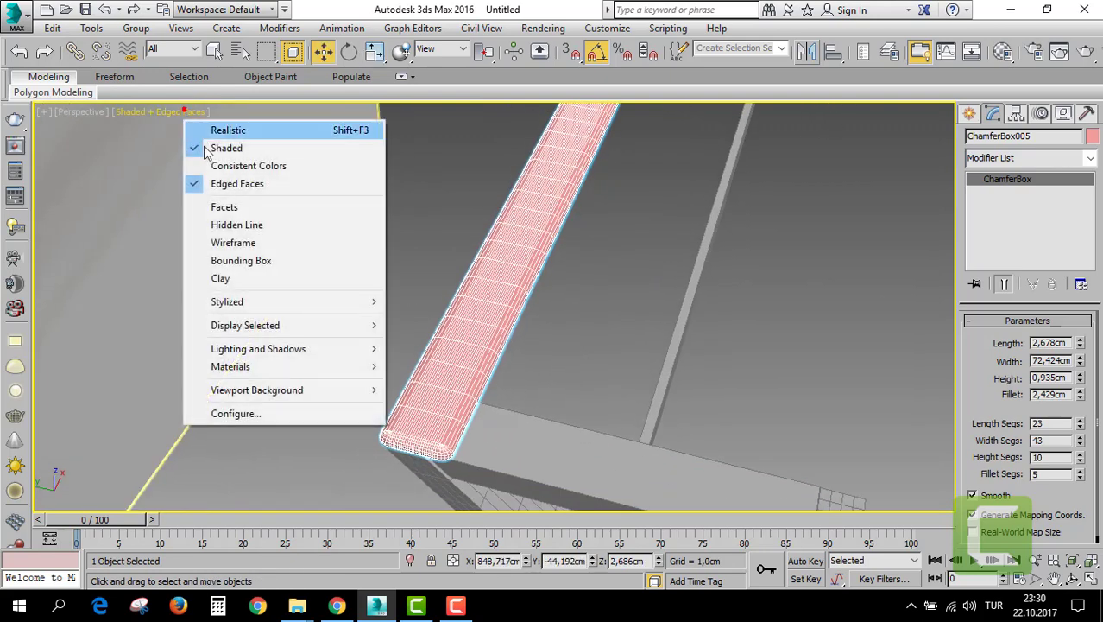
left_click(230, 192)
scroll(616, 341, "down", 1)
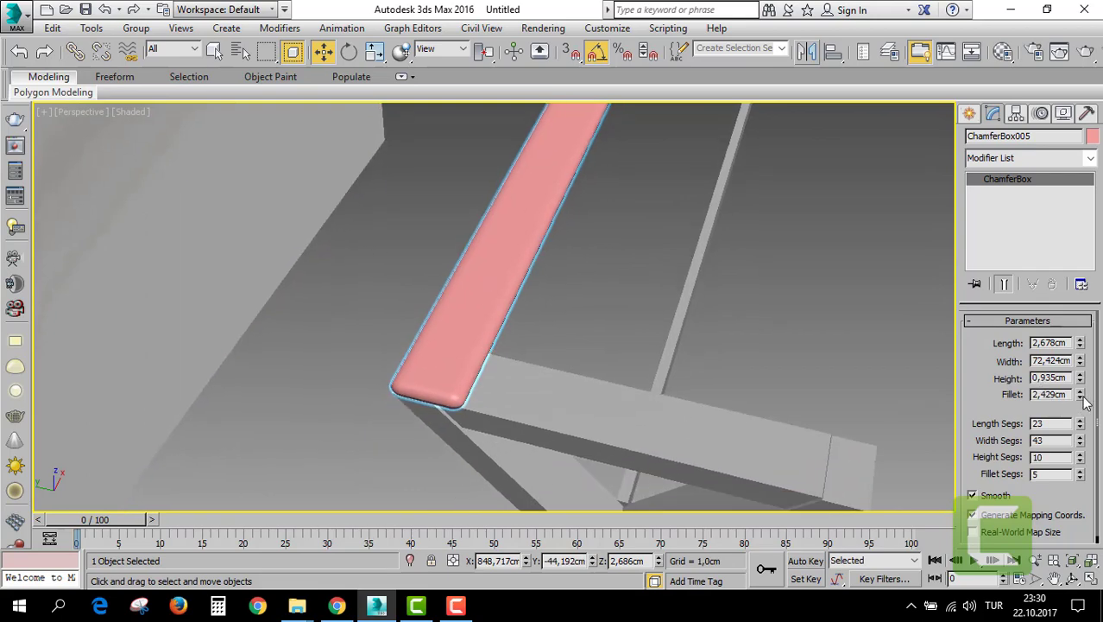
left_click_drag(1082, 410, 1084, 473)
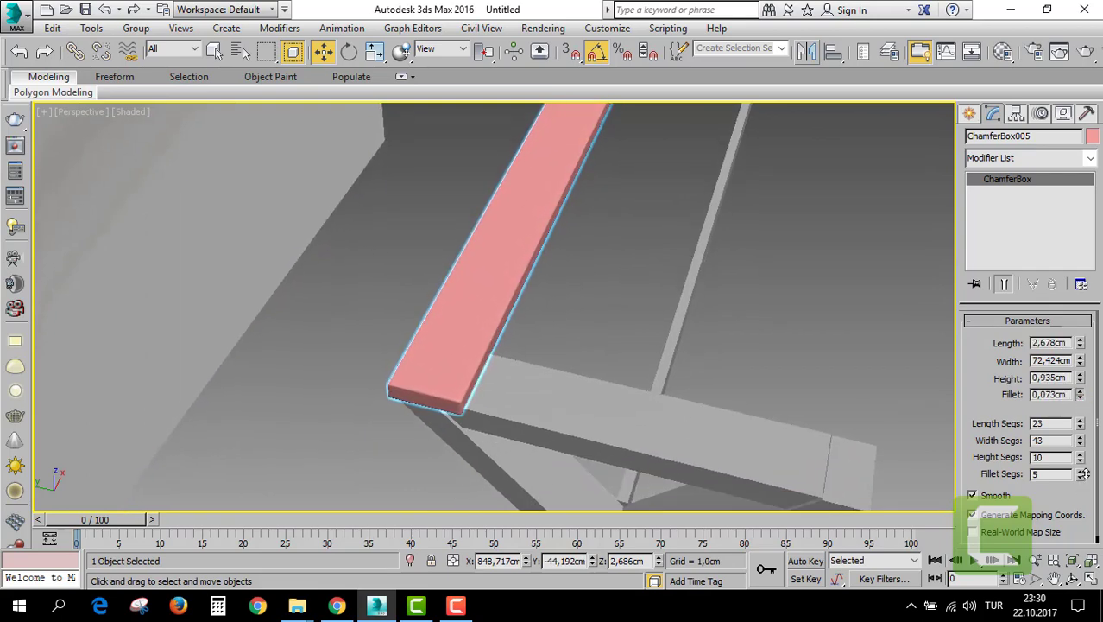
scroll(752, 303, "down", 5)
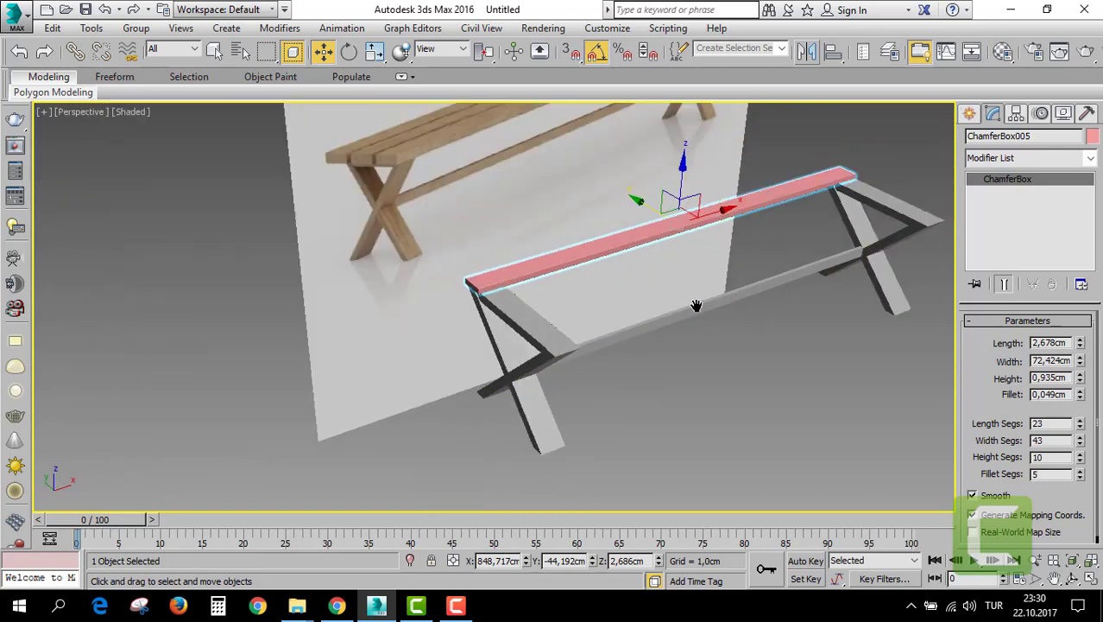
Narrow the seat slat with a non-uniform Y scale of 125.
middle_click_drag(697, 306, 686, 301, "alt")
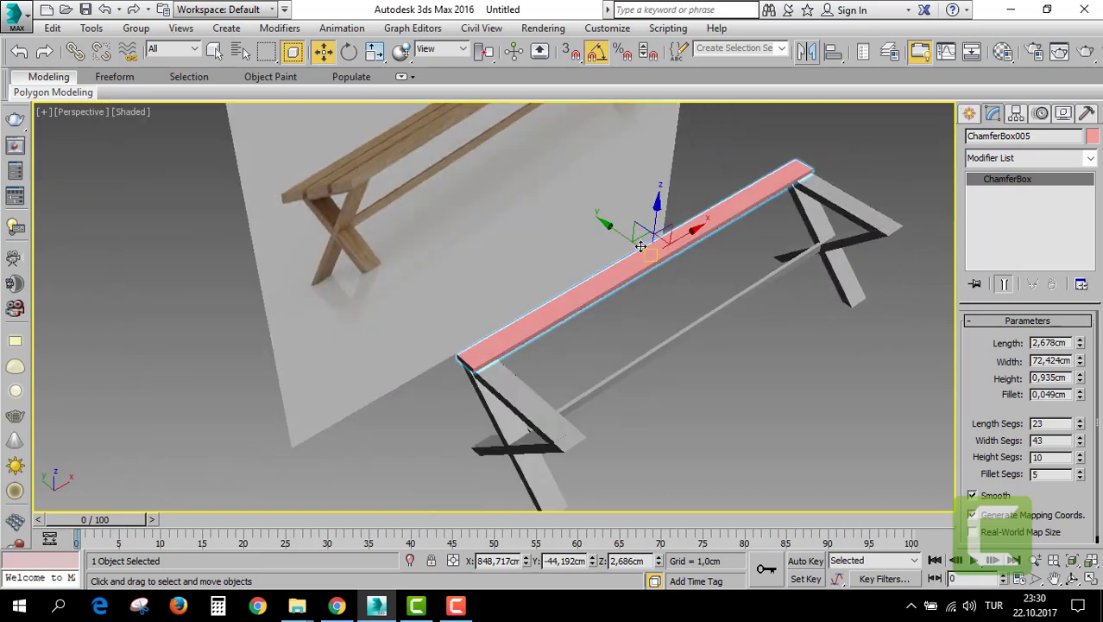
key("r")
left_click_drag(699, 290, 713, 301)
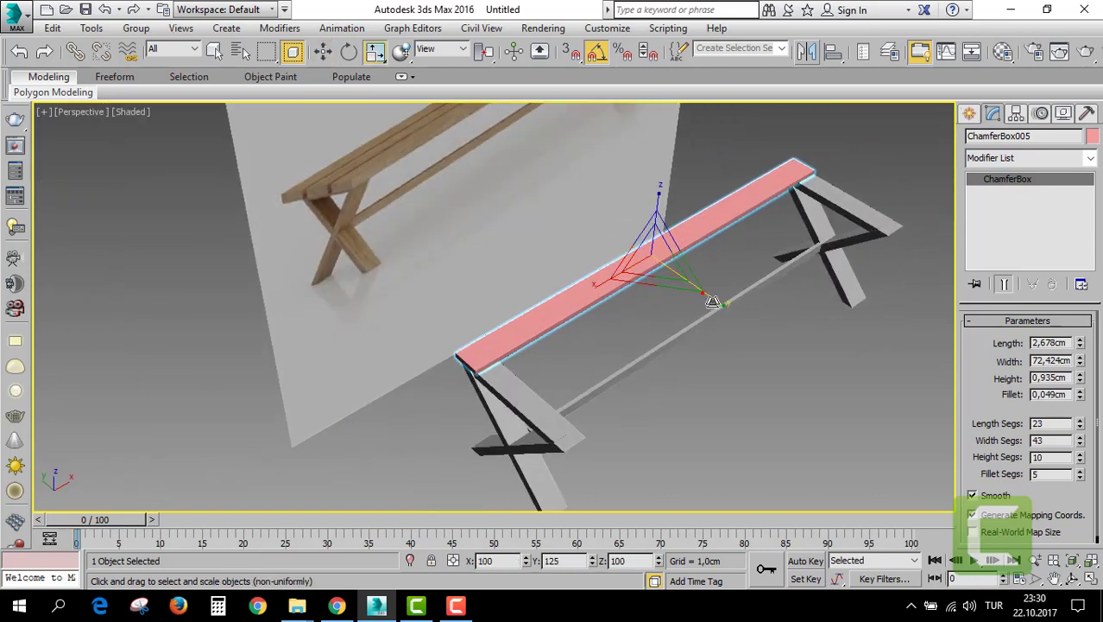
key("alt+w")
right_click(426, 183)
key("alt+w")
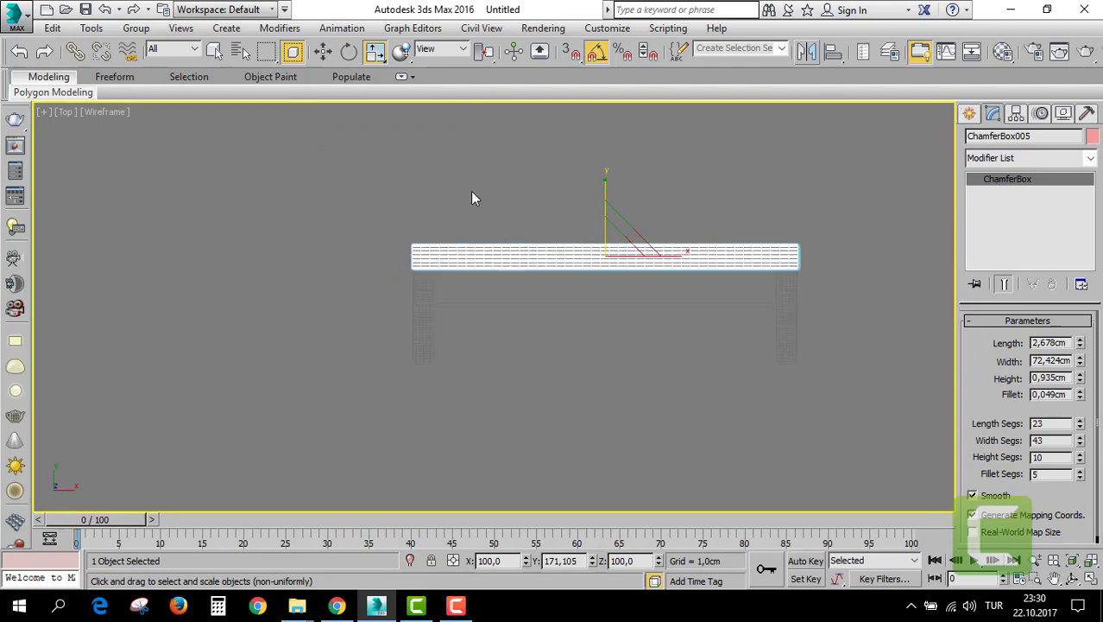
Nudge the slat along Y and Shift-drag it to start a clone.
key("w")
left_click_drag(606, 216, 606, 220)
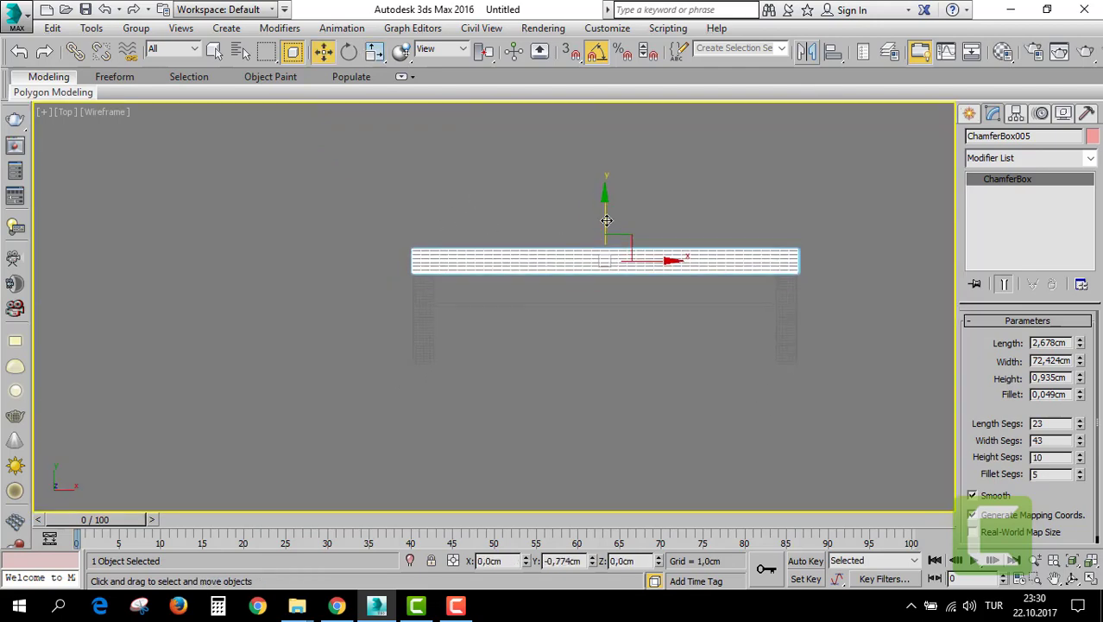
scroll(605, 255, "up", 5)
middle_click_drag(599, 239, 607, 250)
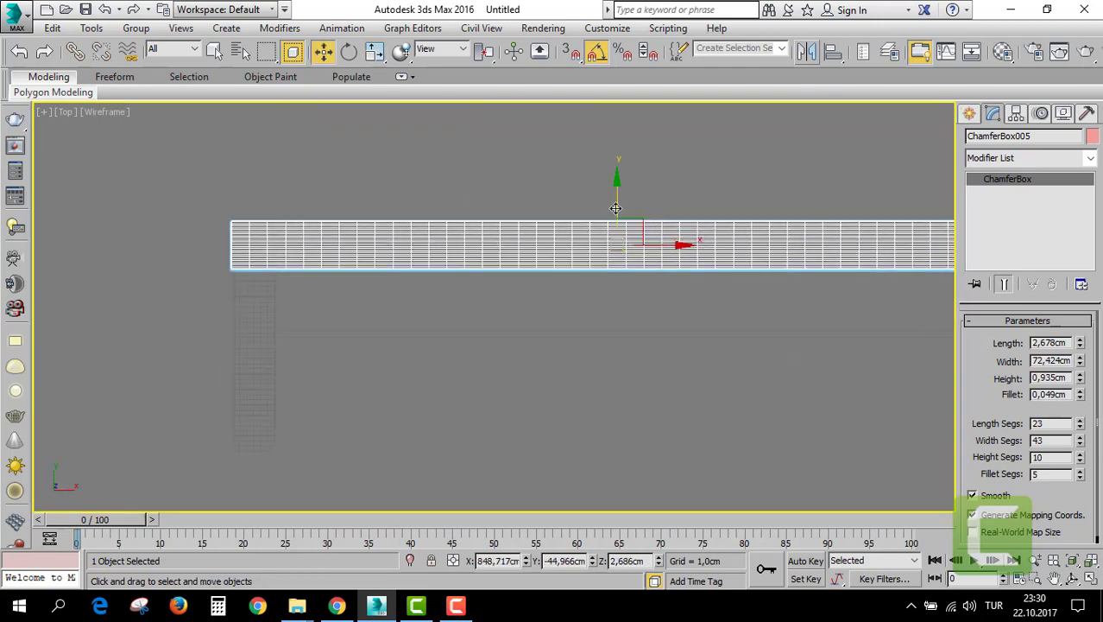
left_click_drag(616, 208, 617, 253, "shift")
Create 2 instanced copies of the seat slat.
left_click(592, 308)
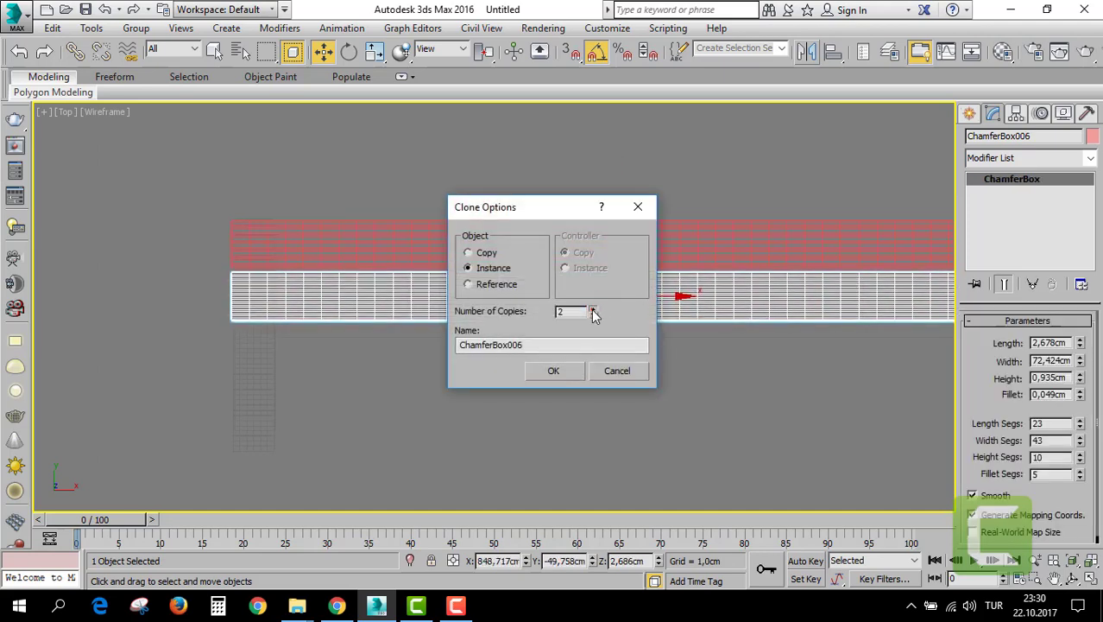
left_click(575, 369)
key("alt+w")
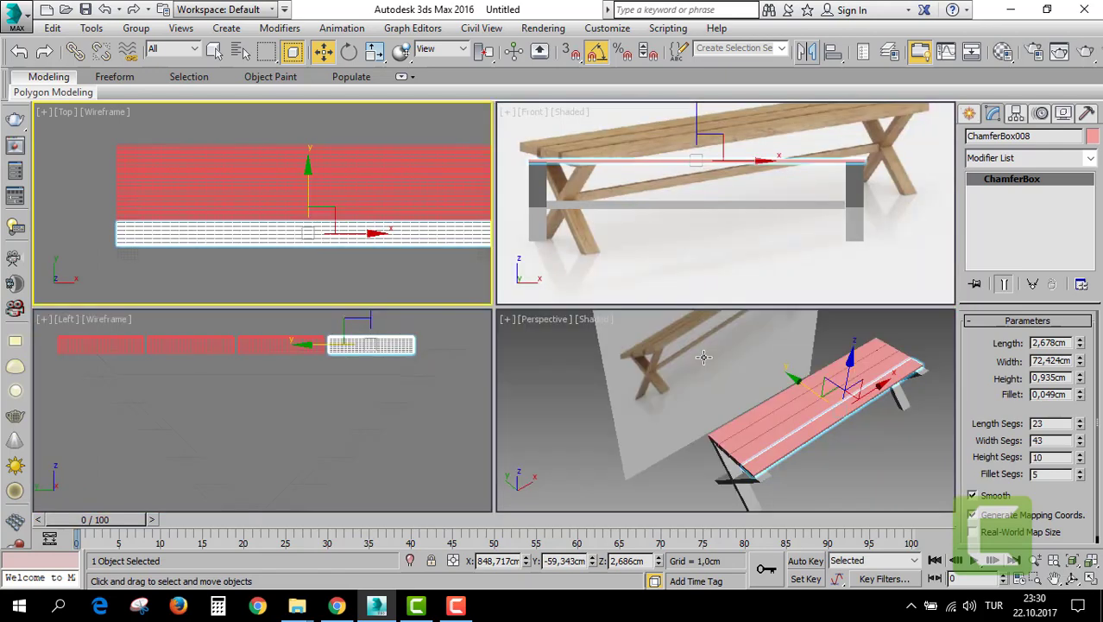
key("alt+w")
mouse_move(698, 422)
middle_mouse_down("alt")
mouse_move(717, 401)
mouse_move(697, 351)
mouse_move(641, 327)
middle_mouse_up("alt")
Delete the extra slat ChamferBox008 and slide two slats along Y to close the gap.
key("Delete")
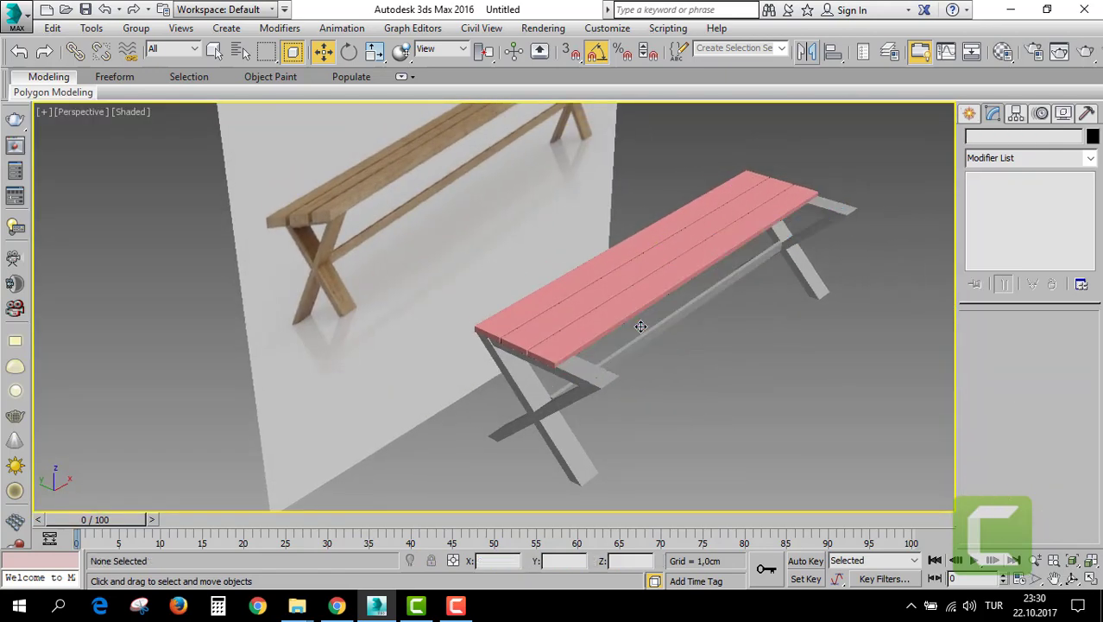
left_click(580, 300)
left_click(602, 321, "ctrl")
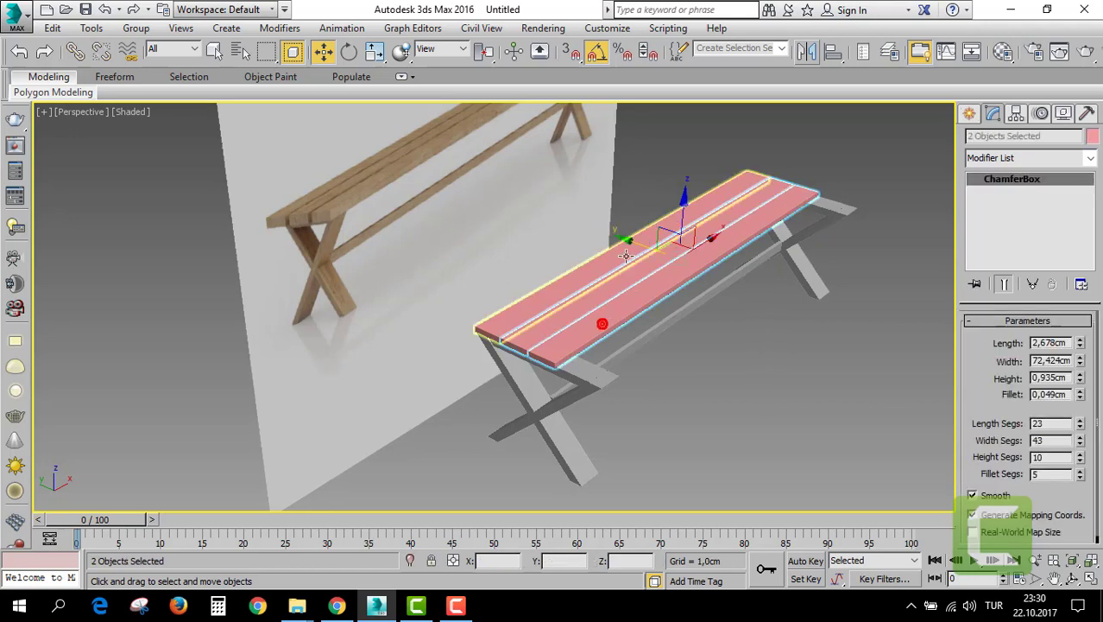
left_click_drag(645, 249, 660, 291)
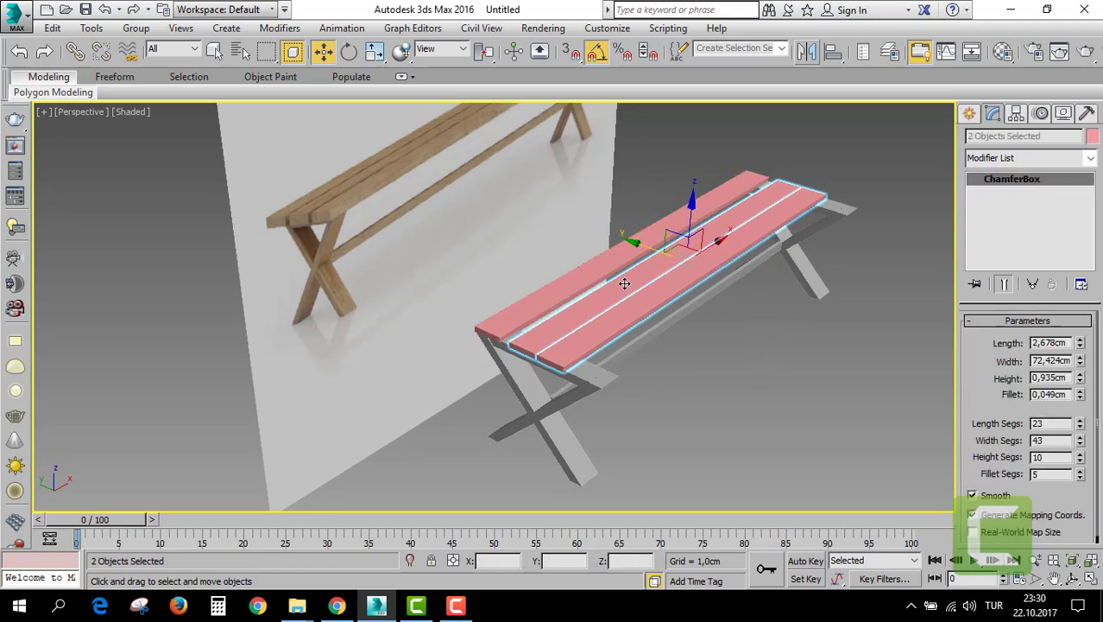
scroll(624, 283, "up", 2)
scroll(656, 272, "up", 4)
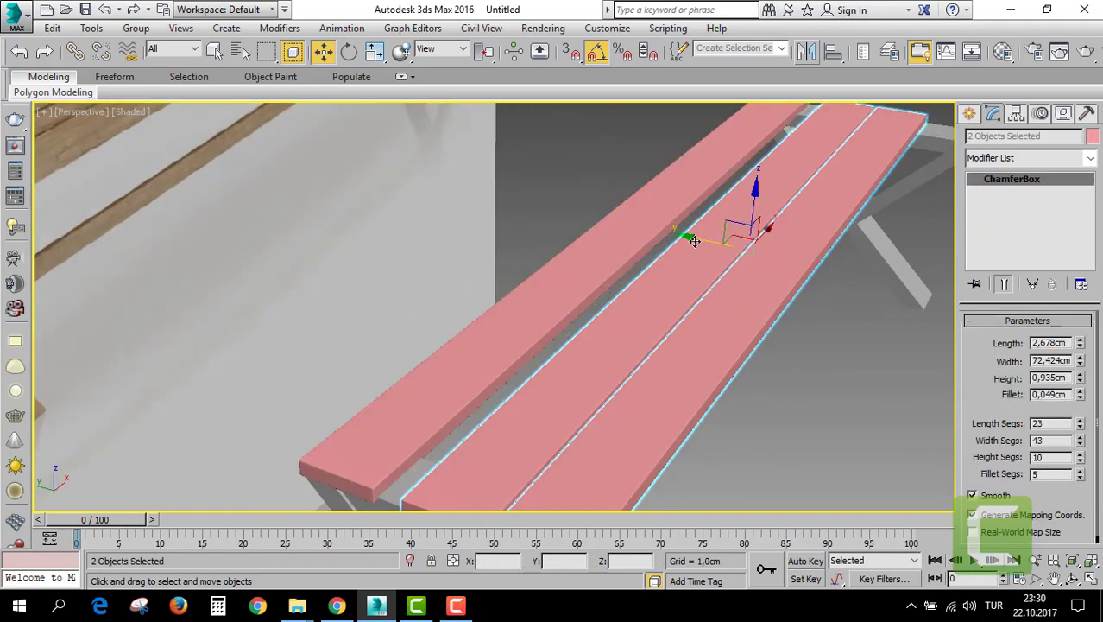
mouse_move(694, 240)
left_mouse_down()
mouse_move(681, 236)
mouse_move(727, 244)
left_mouse_up()
Nudge the remaining slat along Y so the three planks sit side by side.
left_click(715, 296)
scroll(727, 244, "down", 5)
middle_click_drag(716, 296, 707, 321, "alt")
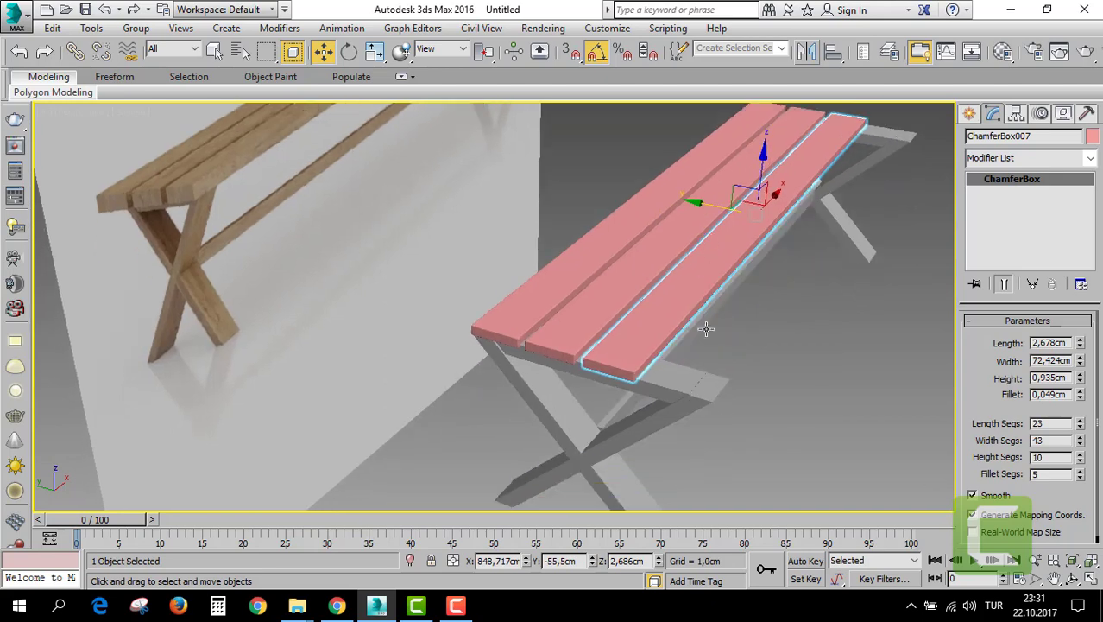
left_click(681, 386)
mouse_move(680, 386)
middle_mouse_down("alt")
mouse_move(646, 339)
mouse_move(677, 283)
middle_mouse_up("alt")
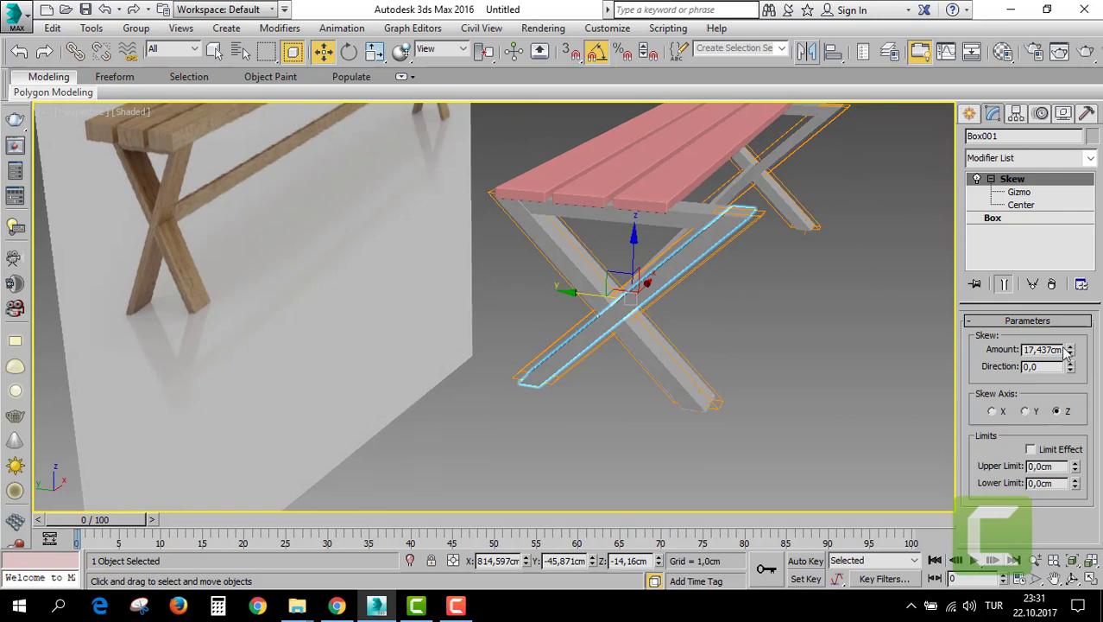
Lower the leg Skew Amount to 13.949cm and select all legs, rails and the stretcher.
left_click_drag(1071, 352, 1068, 366)
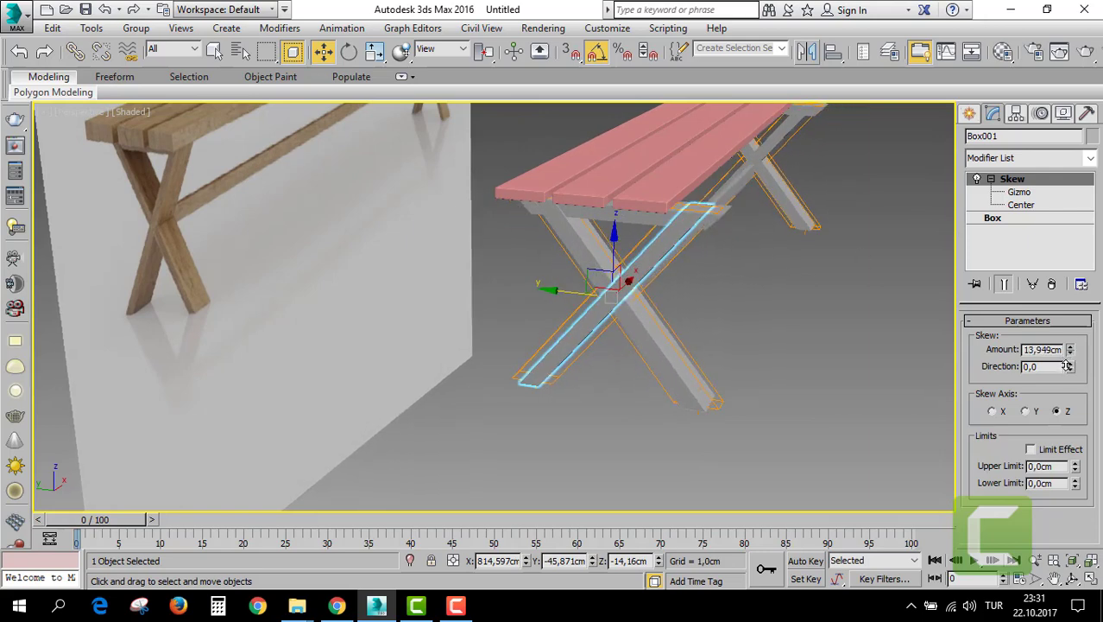
left_click(709, 216, "ctrl")
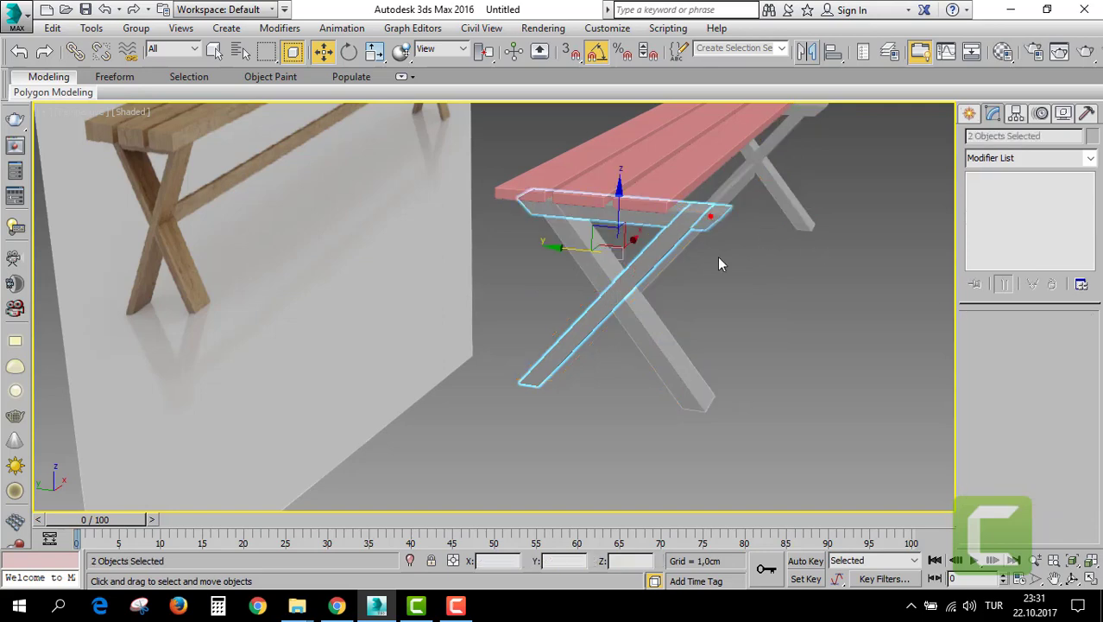
mouse_move(654, 342)
middle_mouse_down("alt")
mouse_move(682, 340)
mouse_move(664, 185)
middle_mouse_up("alt")
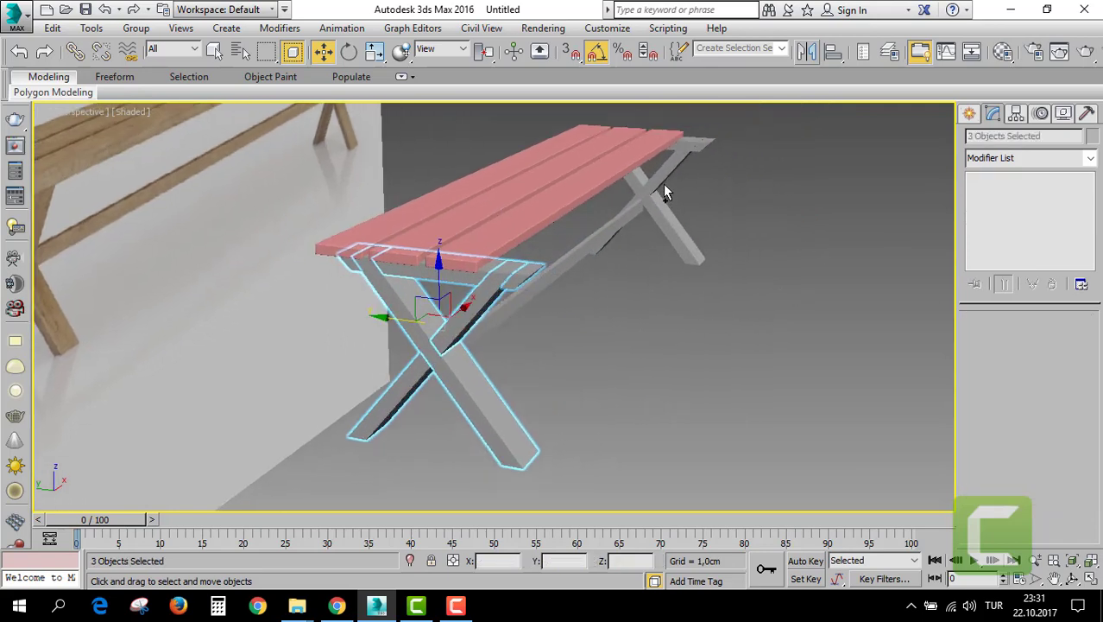
left_click(665, 185, "ctrl")
left_click(687, 140, "ctrl")
left_click(690, 142, "ctrl")
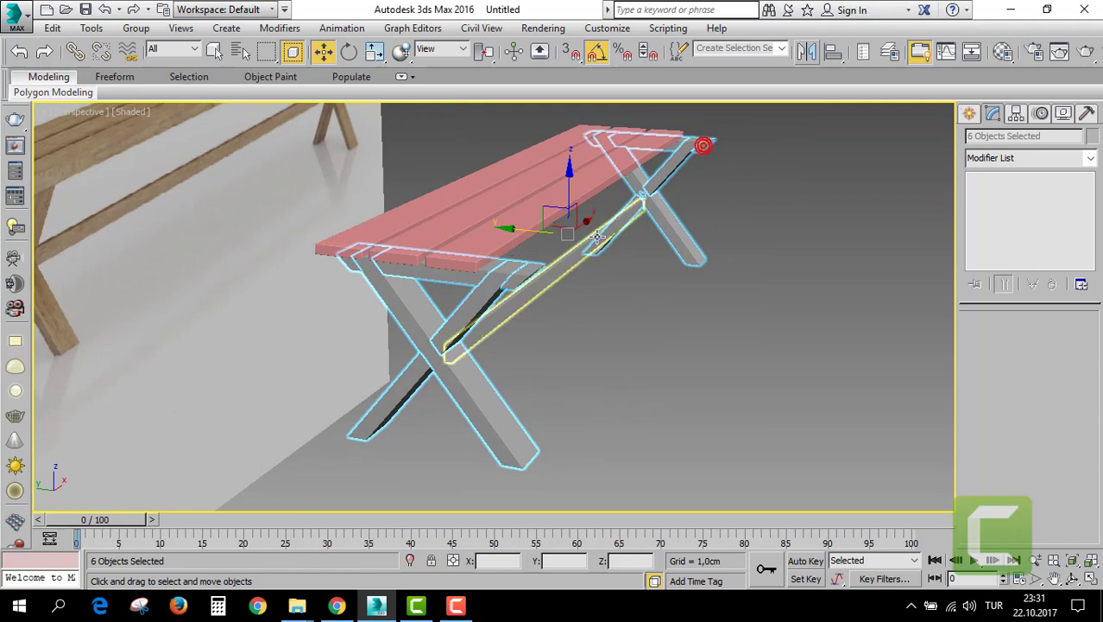
left_click(575, 258, "ctrl")
Shift the leg frame along Y, refining in the Top view until centred under the slats.
left_click_drag(515, 234, 489, 239)
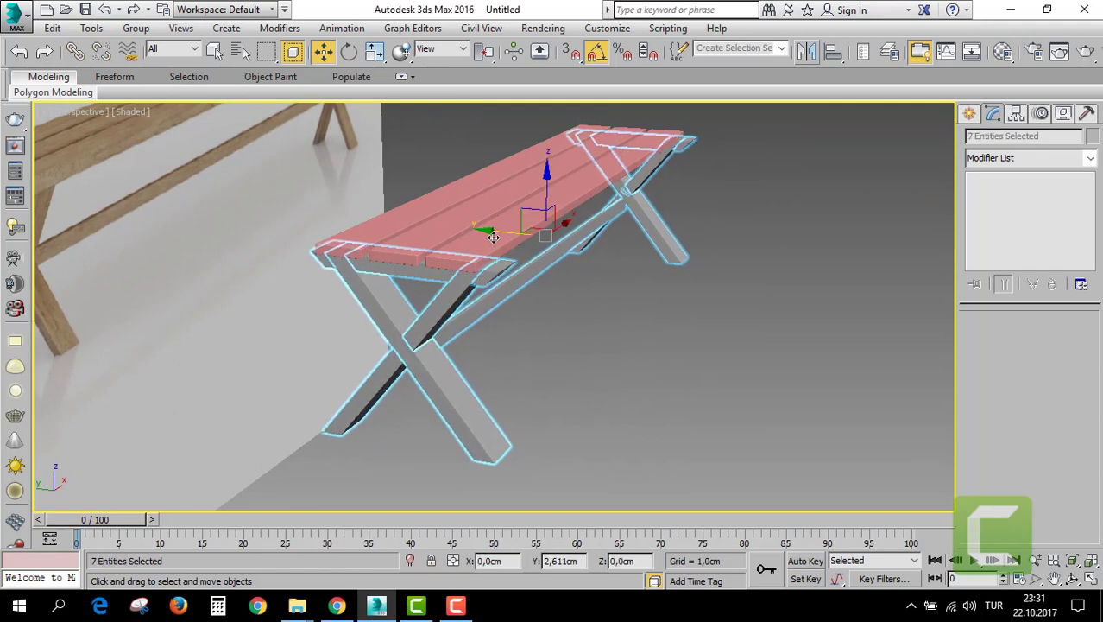
key("alt+w")
right_click(380, 198)
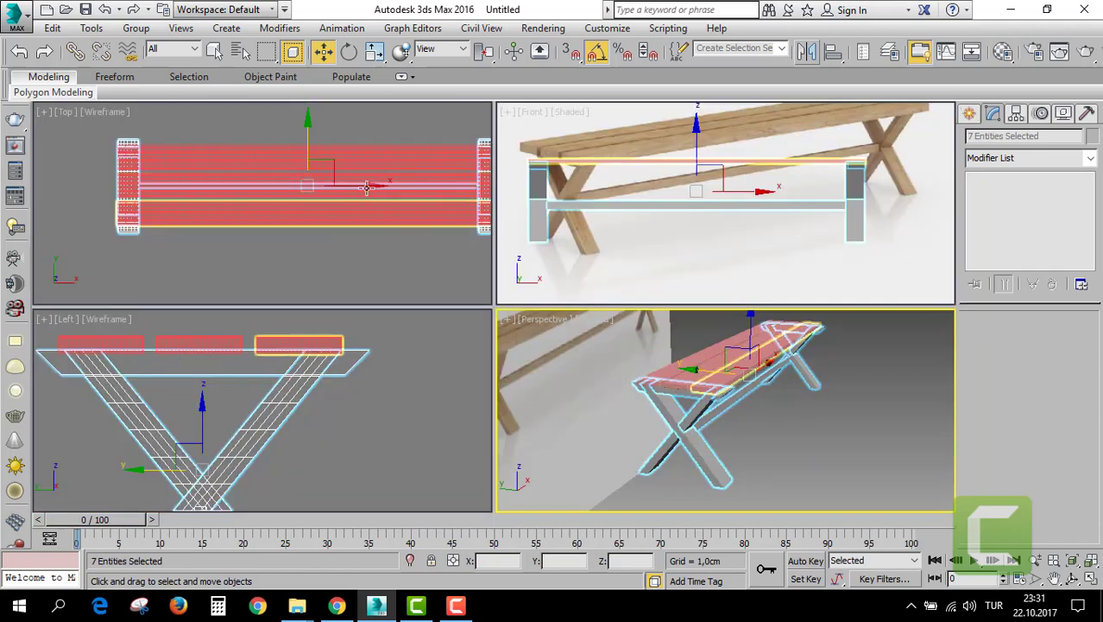
key("alt+w")
middle_click_drag(592, 227, 529, 235)
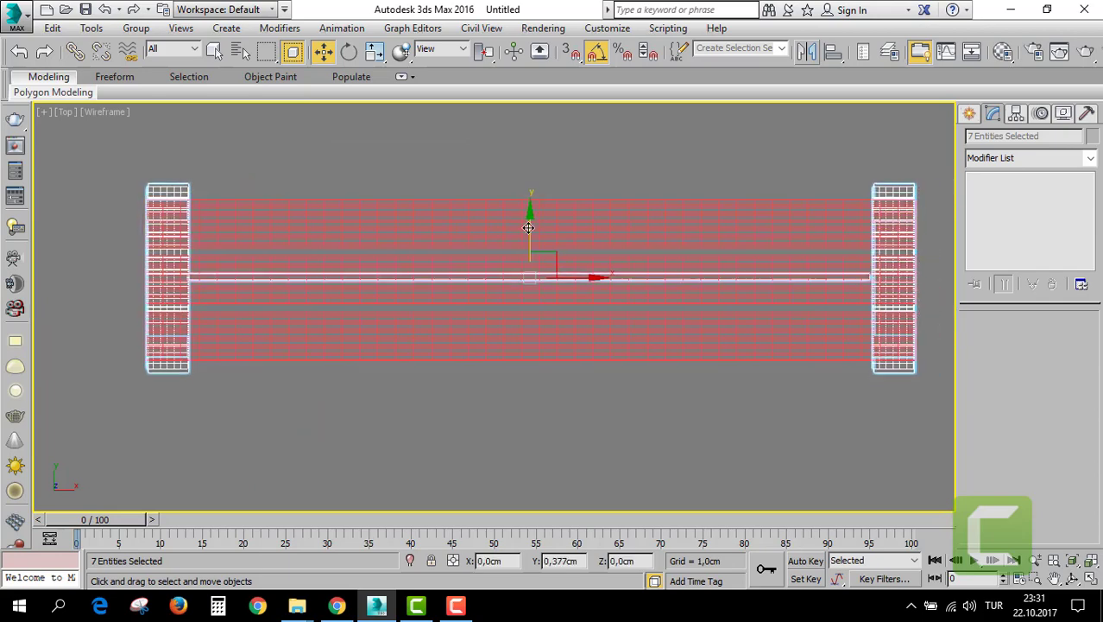
left_click_drag(526, 234, 528, 228)
Return to a maximized Perspective view, select the reference image plane and orbit around the bench.
key("alt+w")
right_click(699, 343)
key("alt+w")
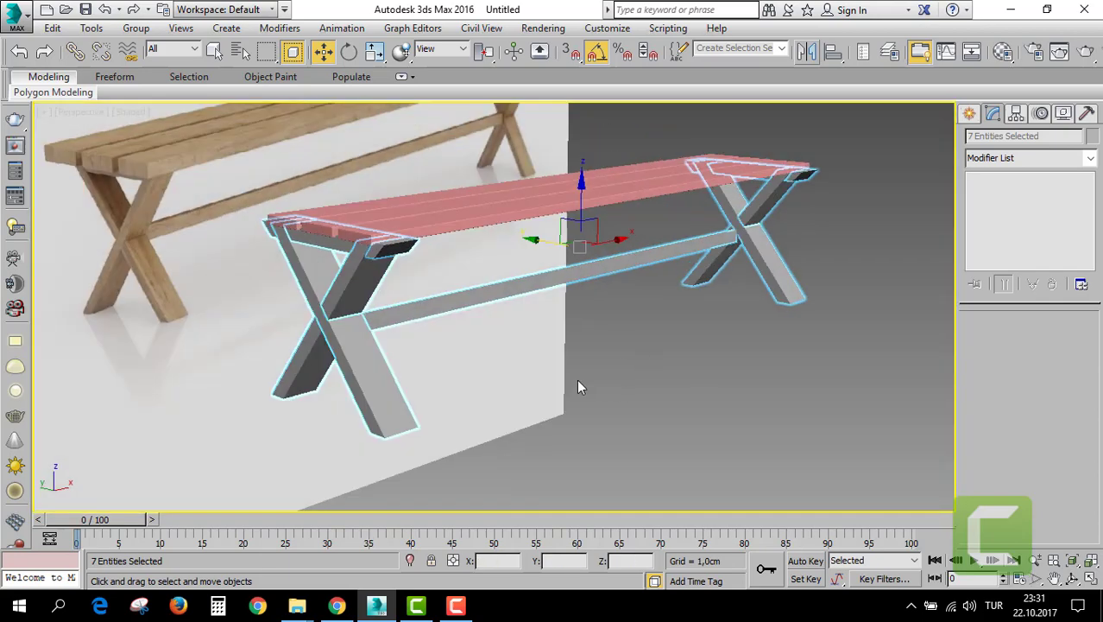
scroll(577, 379, "up", 2)
left_click(568, 378)
middle_click_drag(618, 384, 659, 389, "alt")
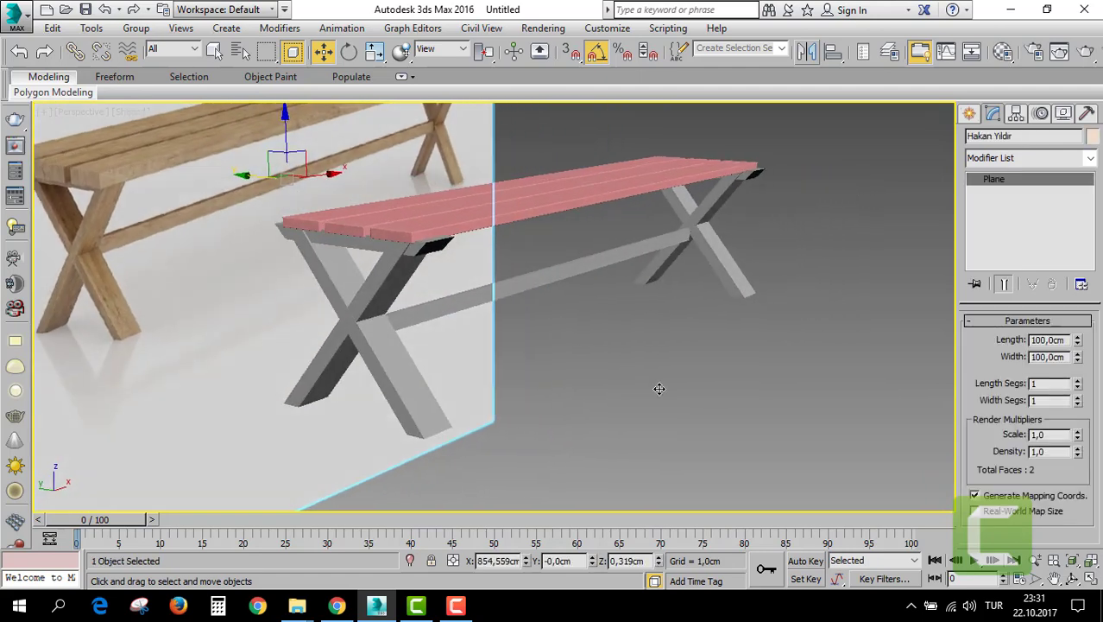
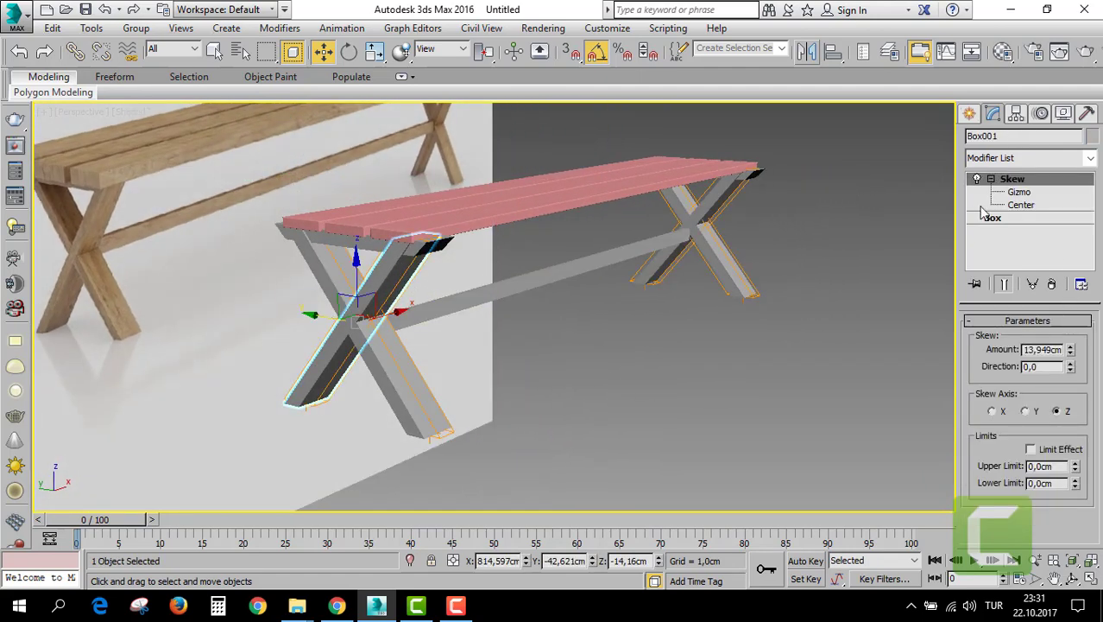
Shrink the bench leg's base Box to Length 1,417 cm and Width 3,439 cm.
left_click(992, 219)
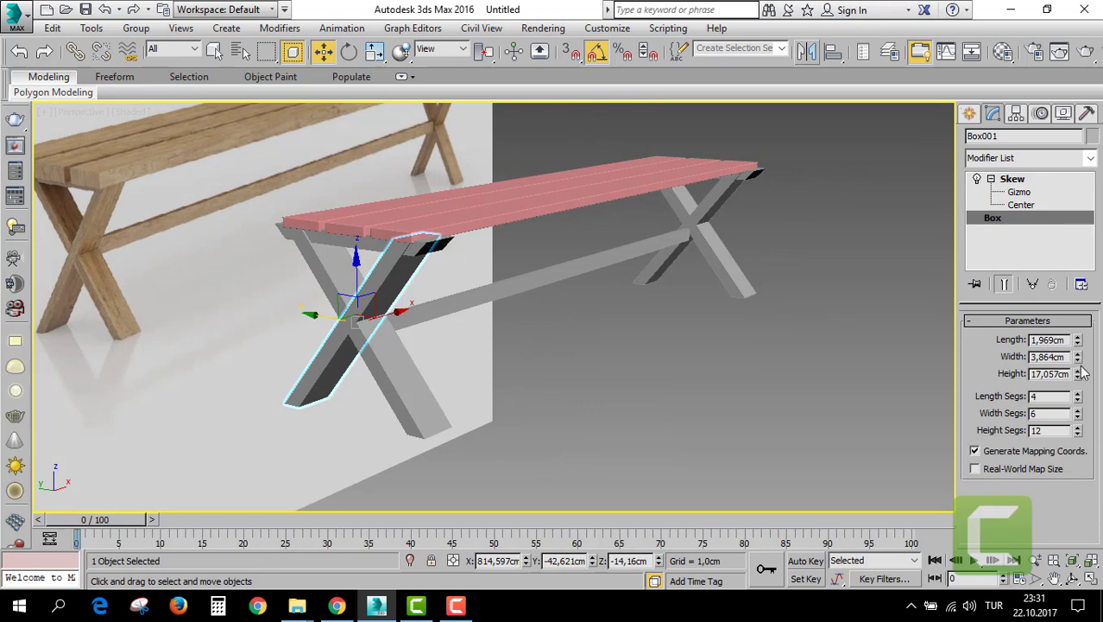
left_click_drag(1083, 367, 1078, 361)
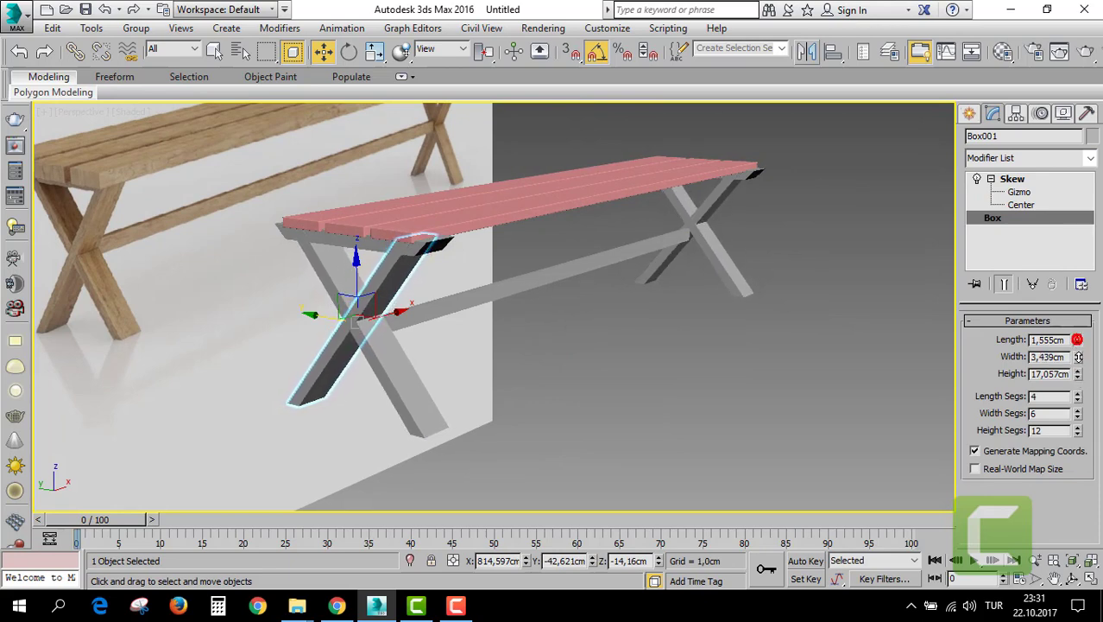
middle_click_drag(641, 230, 692, 228, "alt")
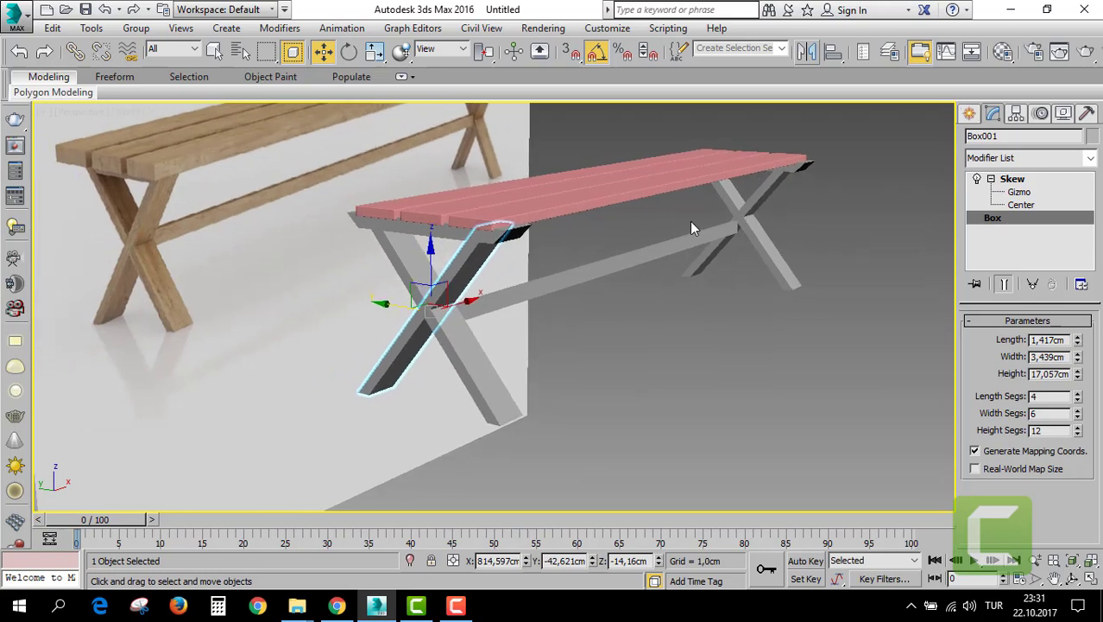
scroll(643, 263, "up", 3)
left_click(586, 299)
Select the front seat plank and maximize the Left viewport.
left_click(584, 302)
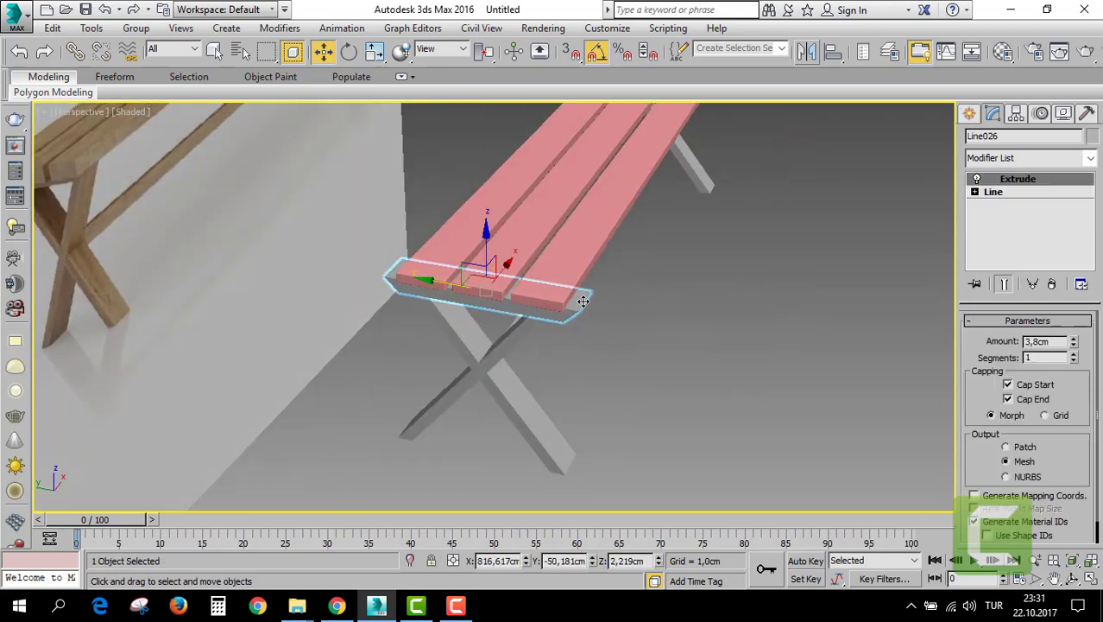
key("alt+w")
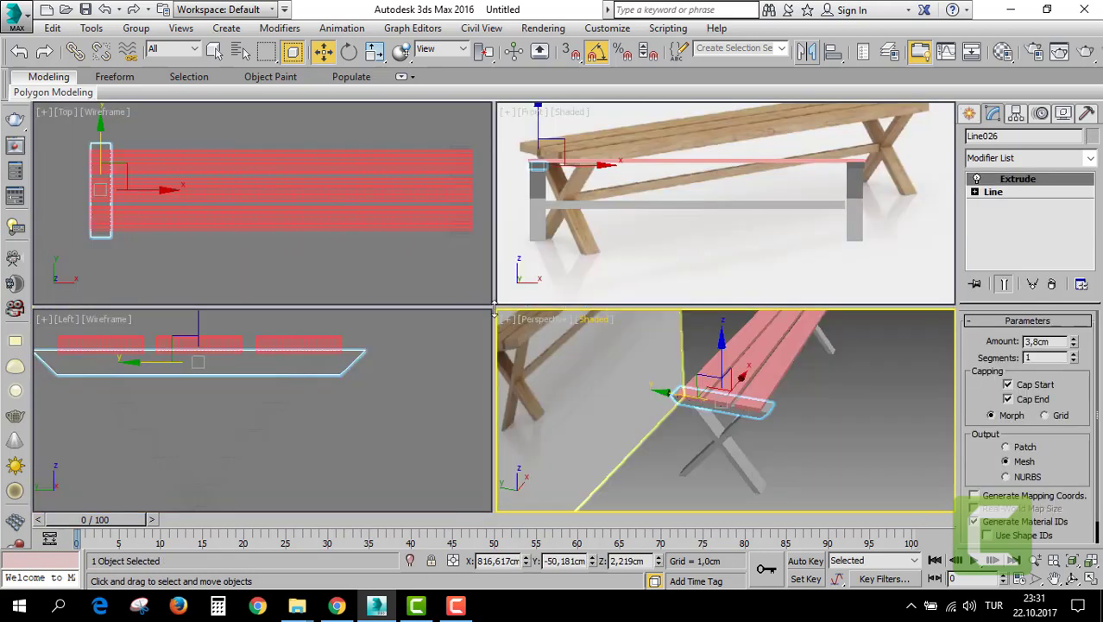
right_click(376, 367)
key("alt+w")
scroll(374, 309, "down", 2)
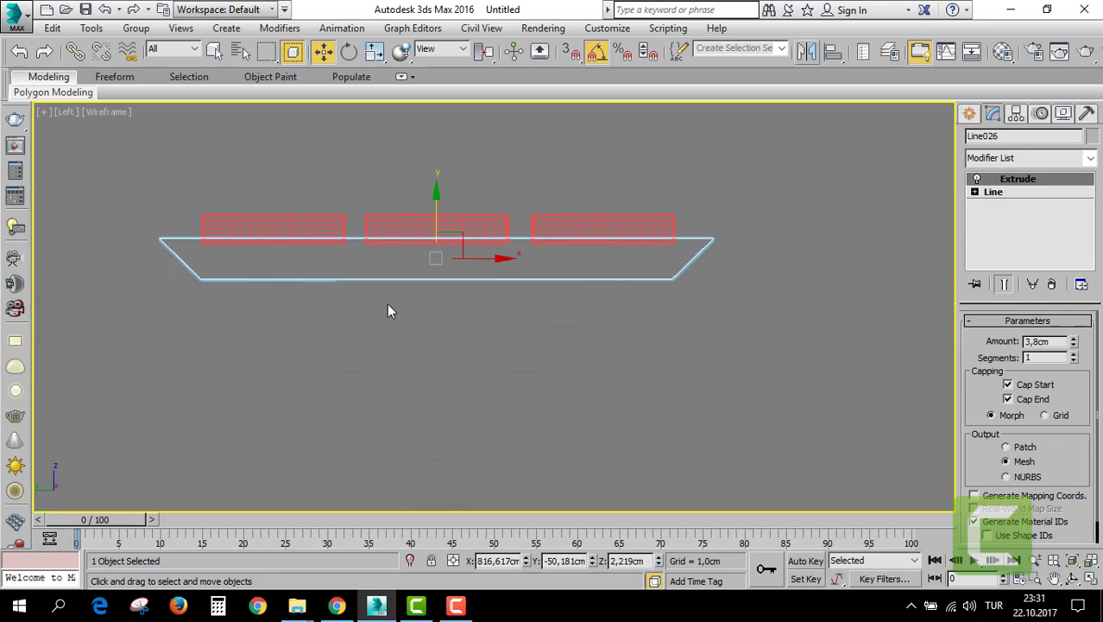
middle_click_drag(675, 299, 668, 299)
Move the plank profile's corner vertices at the Line Vertex level to slant the cross-section.
left_click(974, 192)
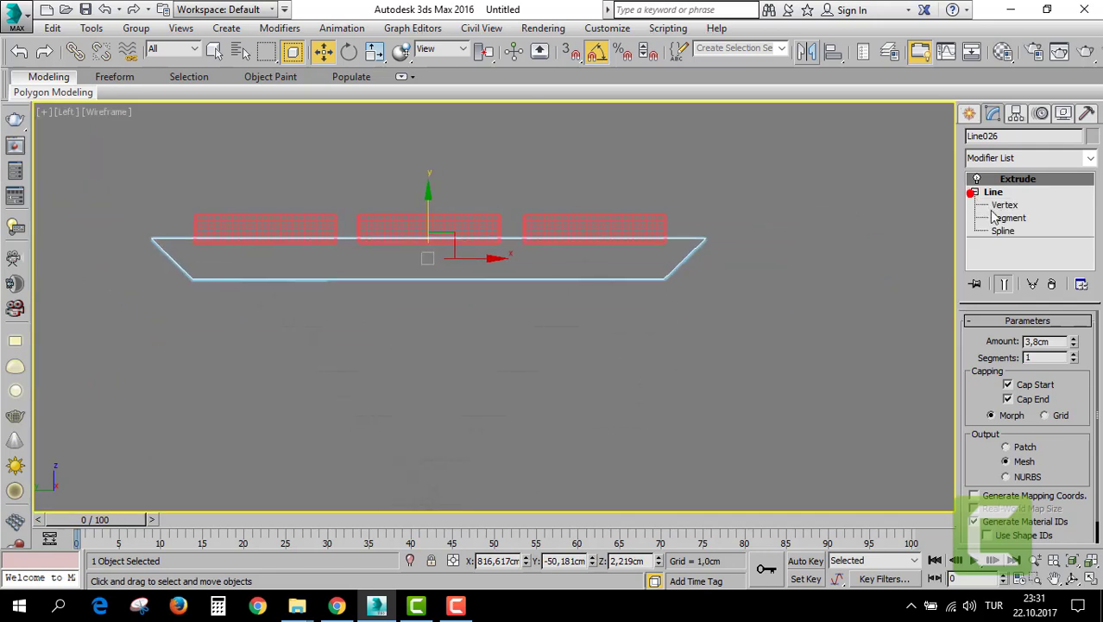
left_click(1001, 204)
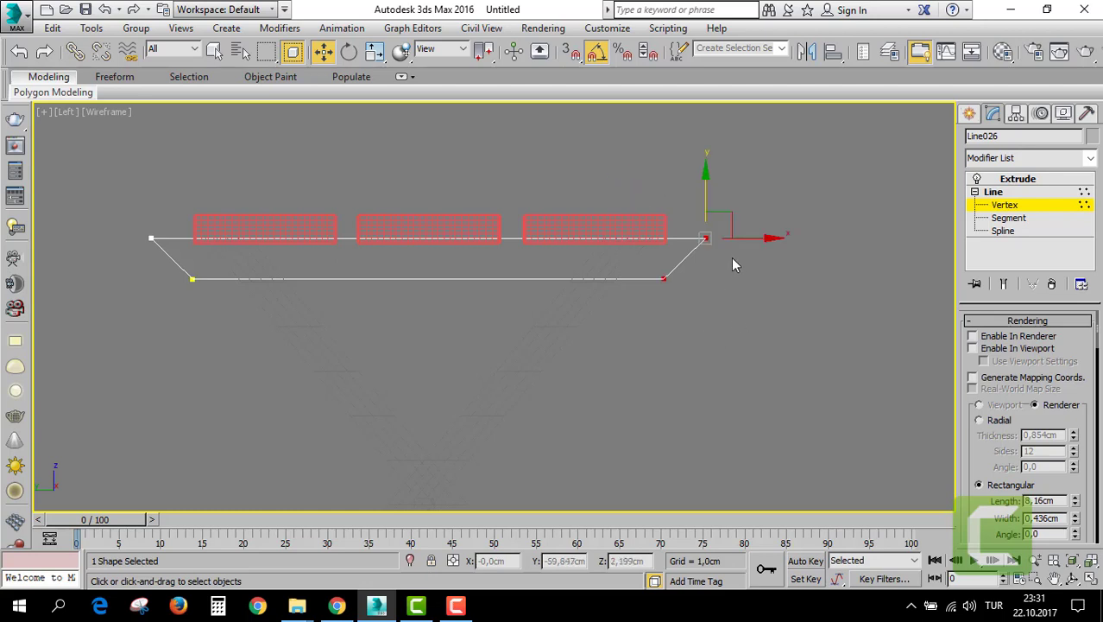
left_click_drag(755, 235, 618, 251)
left_click_drag(206, 316, 289, 286)
scroll(289, 285, "up", 5)
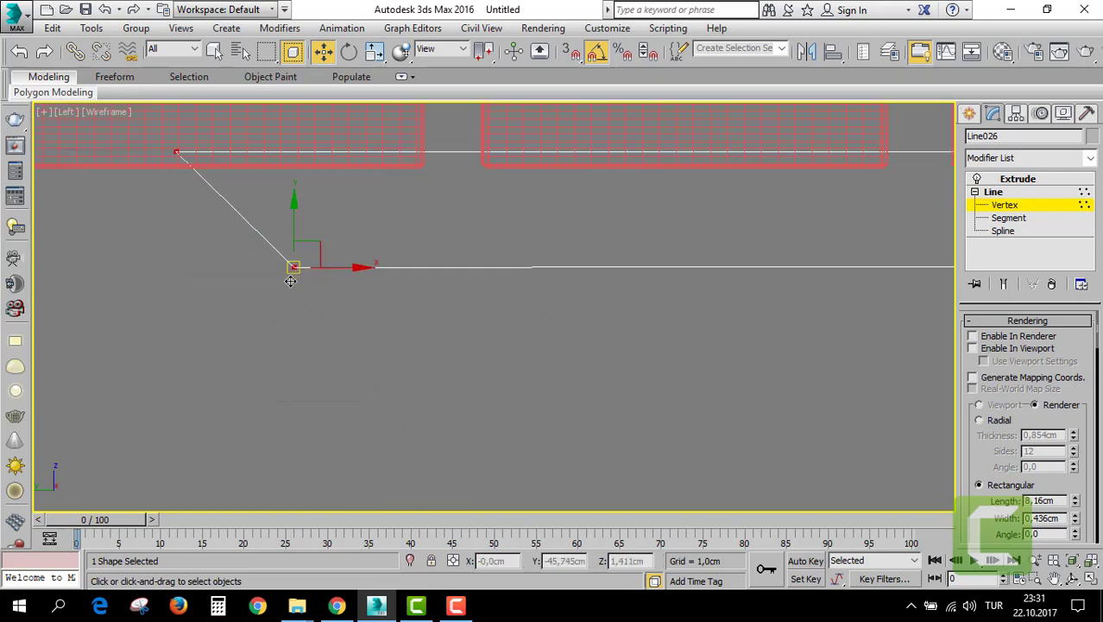
left_click_drag(293, 267, 326, 264)
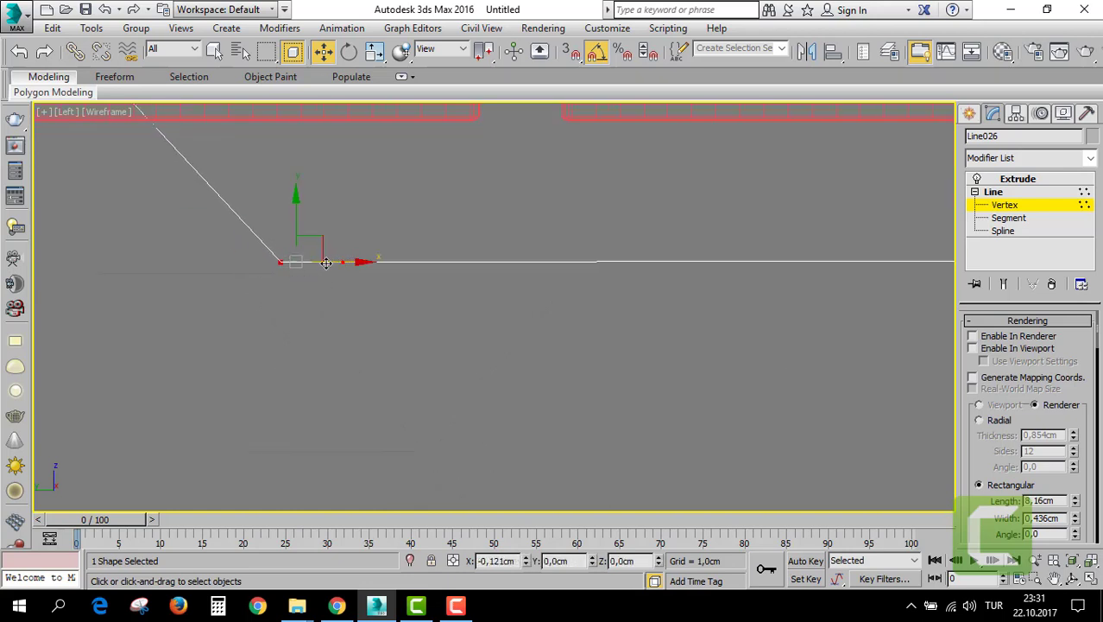
scroll(687, 301, "down", 4)
middle_click_drag(688, 301, 598, 293)
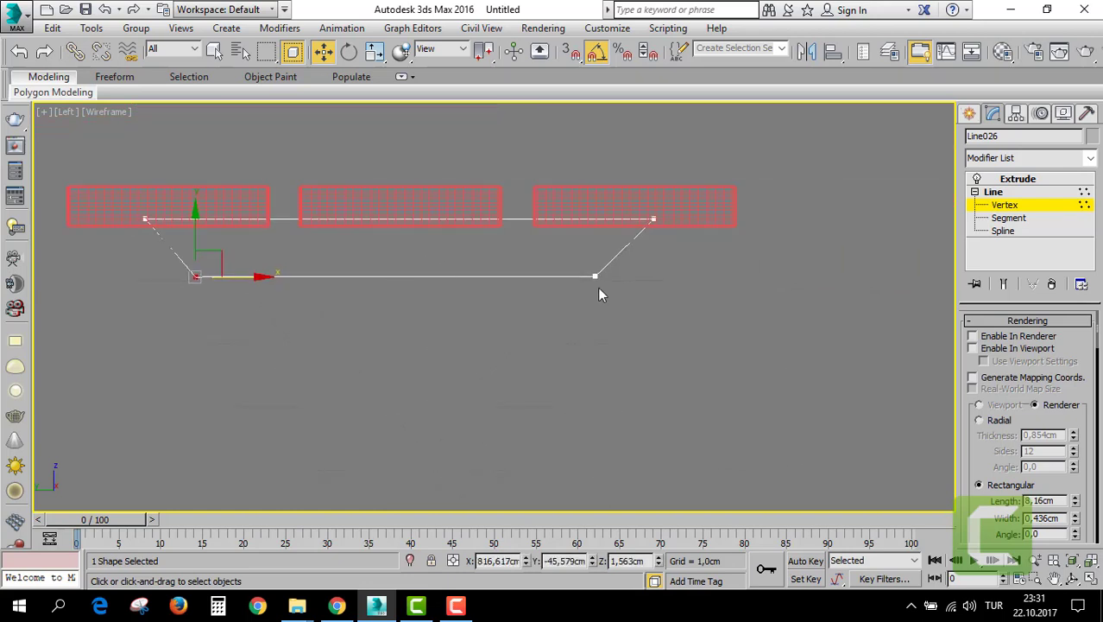
scroll(602, 286, "up", 4)
left_click_drag(557, 237, 632, 277)
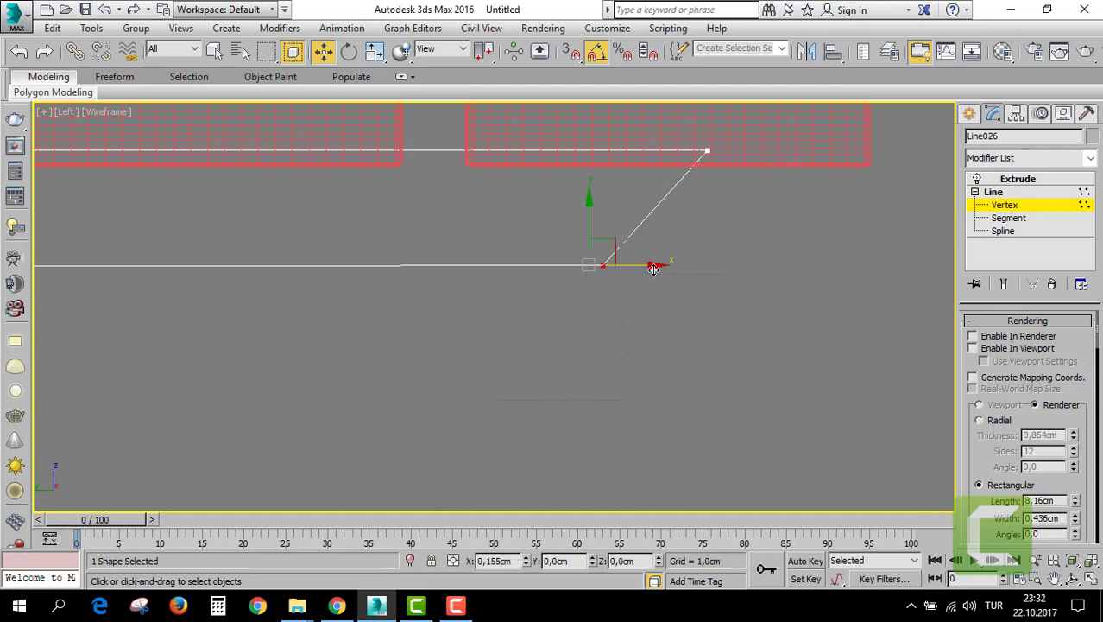
Return to the plank's Extrude level, maximize the Perspective view, and select the whole bench.
left_click(1027, 178)
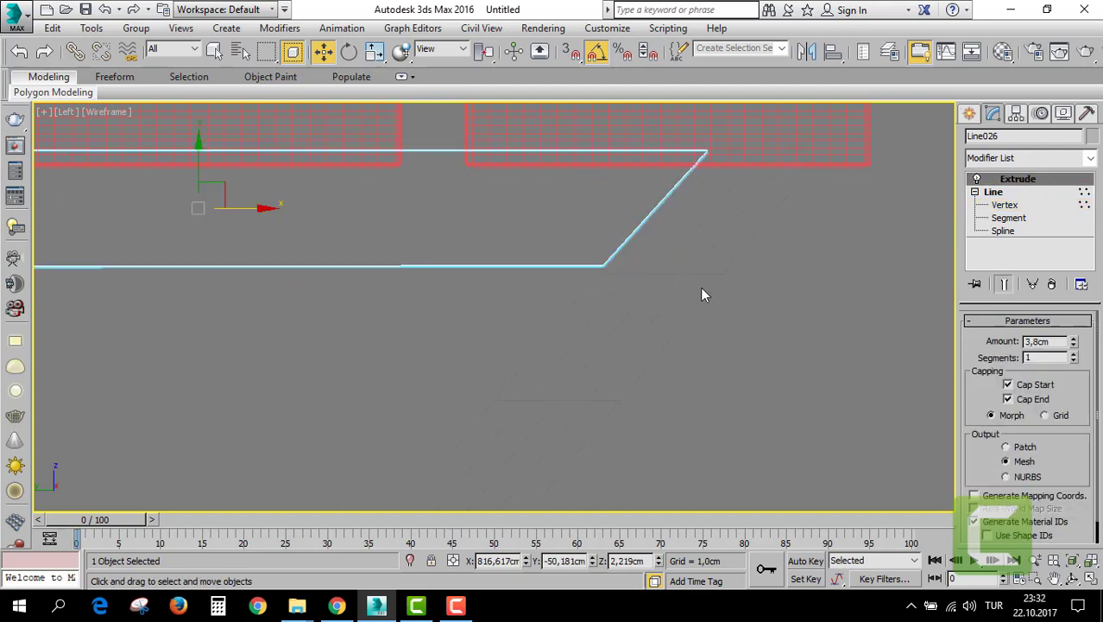
key("alt+w")
left_click(780, 377)
key("alt+w")
mouse_move(704, 360)
middle_mouse_down("alt")
mouse_move(647, 353)
mouse_move(567, 296)
mouse_move(693, 325)
mouse_move(655, 313)
mouse_move(656, 323)
middle_mouse_up("alt")
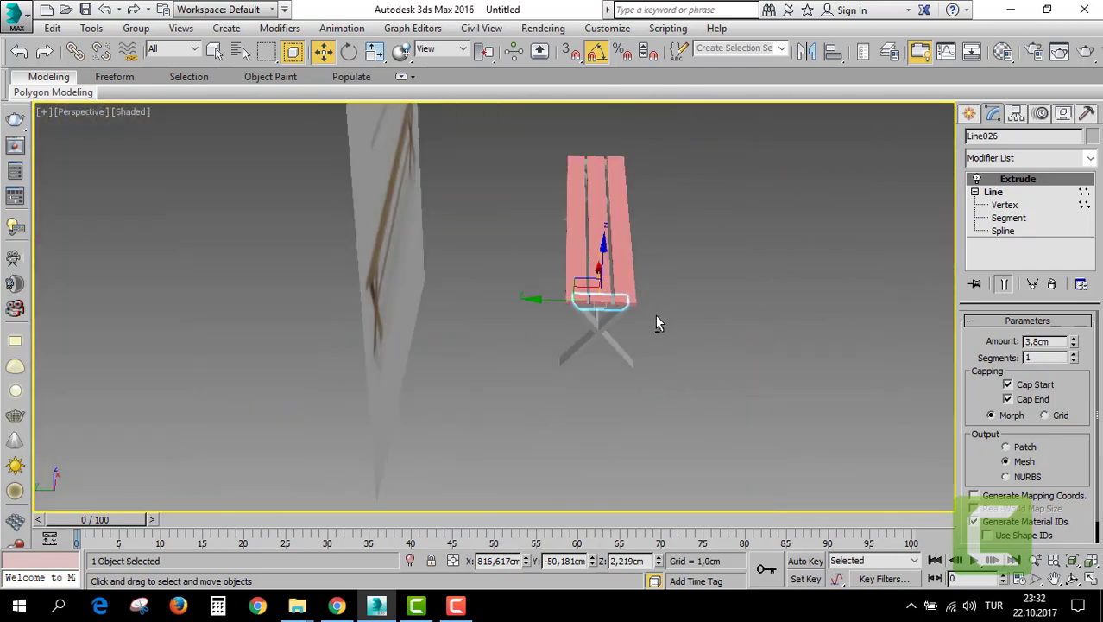
left_click_drag(515, 134, 623, 320)
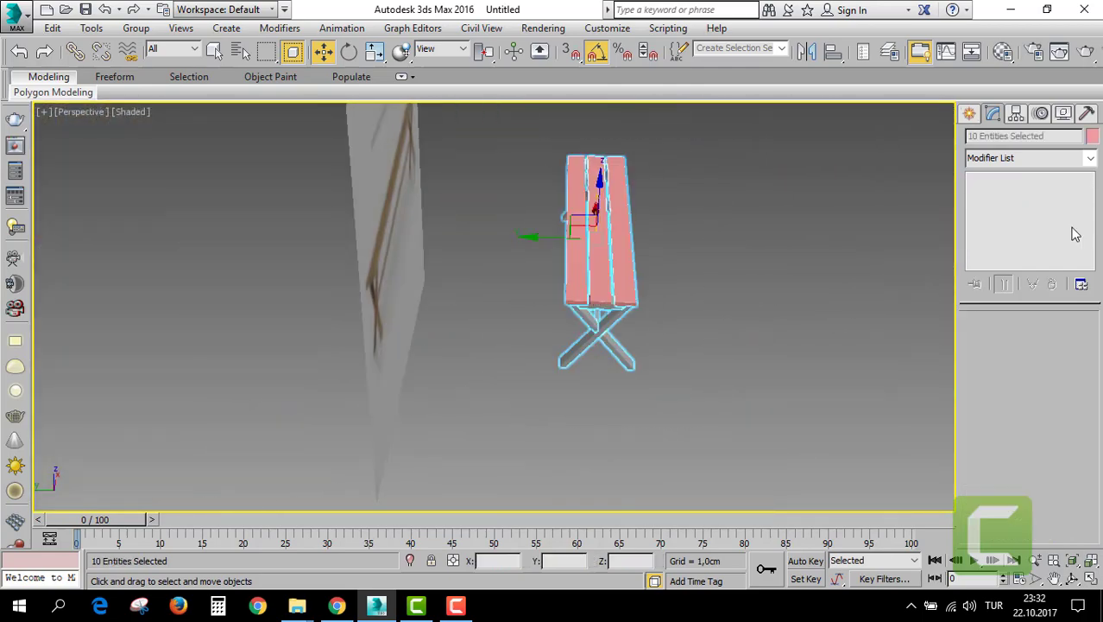
Check the bench's object colour unchanged and turn the view toward the reference image plane.
left_click(1092, 137)
left_click(717, 384)
left_click(683, 316)
mouse_move(683, 316)
middle_mouse_down("alt")
mouse_move(541, 284)
mouse_move(566, 294)
middle_mouse_up("alt")
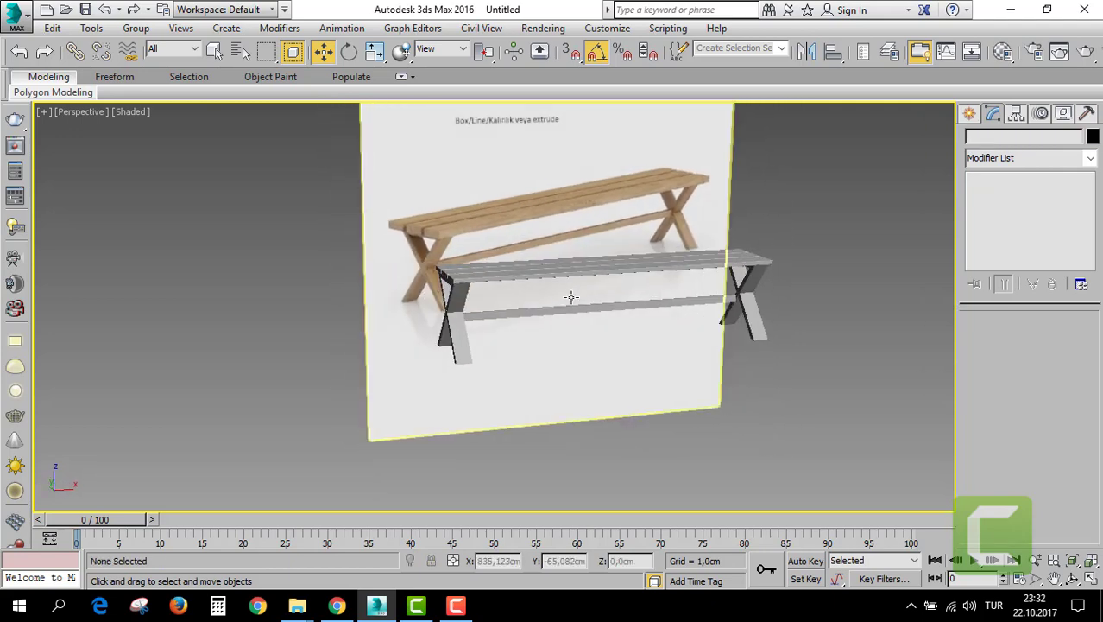
scroll(569, 298, "down", 5)
middle_click_drag(806, 301, 494, 337)
Unhide all reference image planes and zoom to the bookshelf plane.
right_click(546, 275)
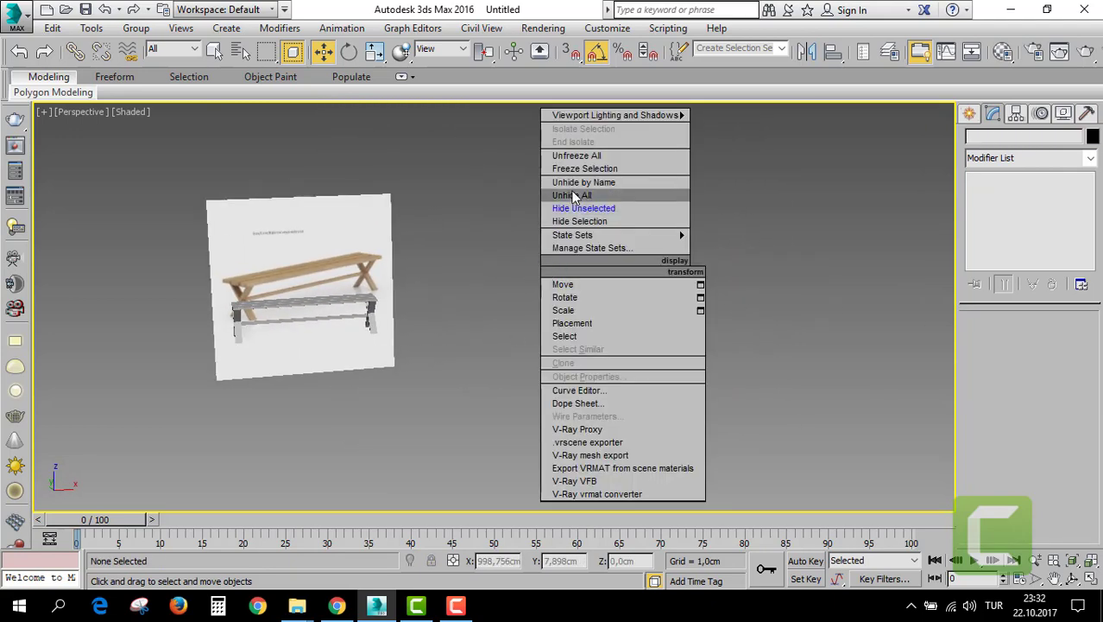
left_click(575, 195)
left_click(537, 274)
key("z")
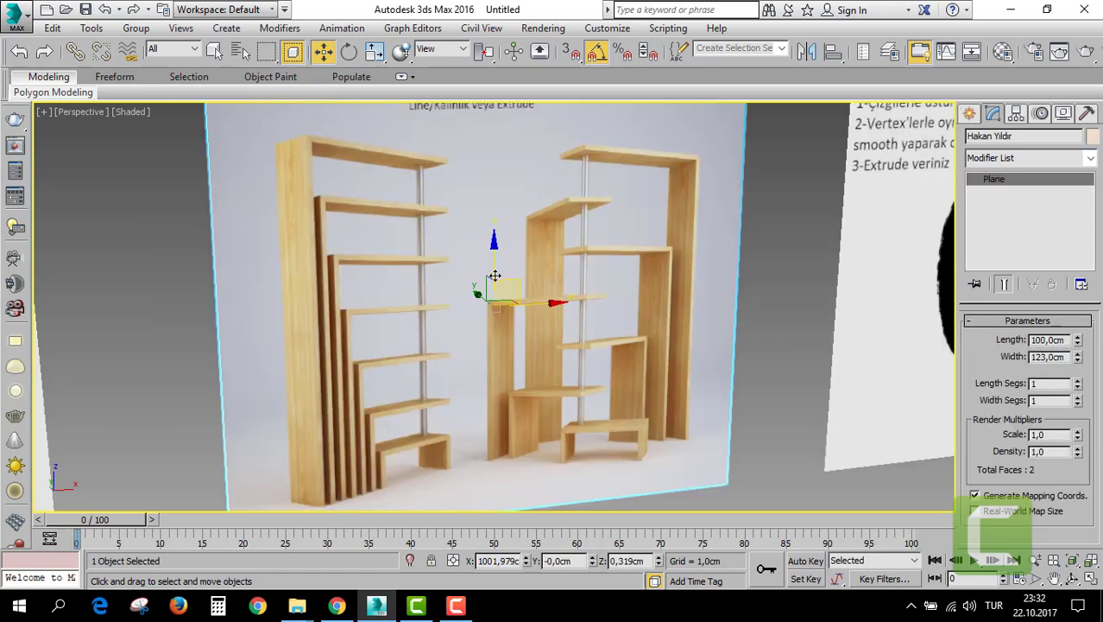
scroll(456, 270, "down", 2)
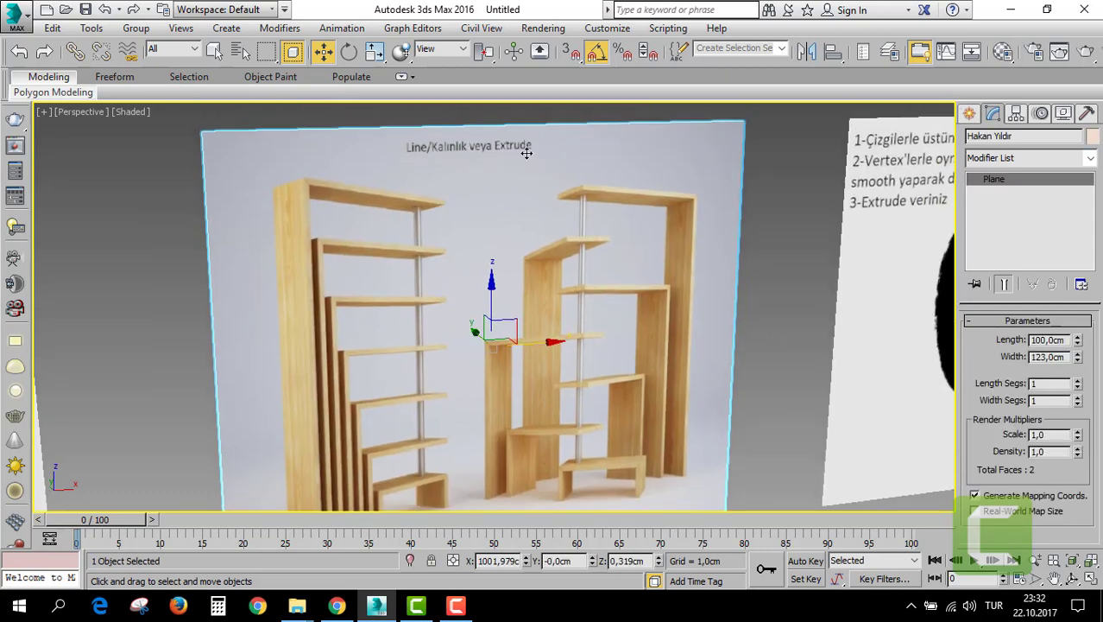
scroll(525, 153, "down", 3)
Frame the bookshelf plane in a maximized Front viewport.
key("alt+w")
right_click(696, 216)
key("z")
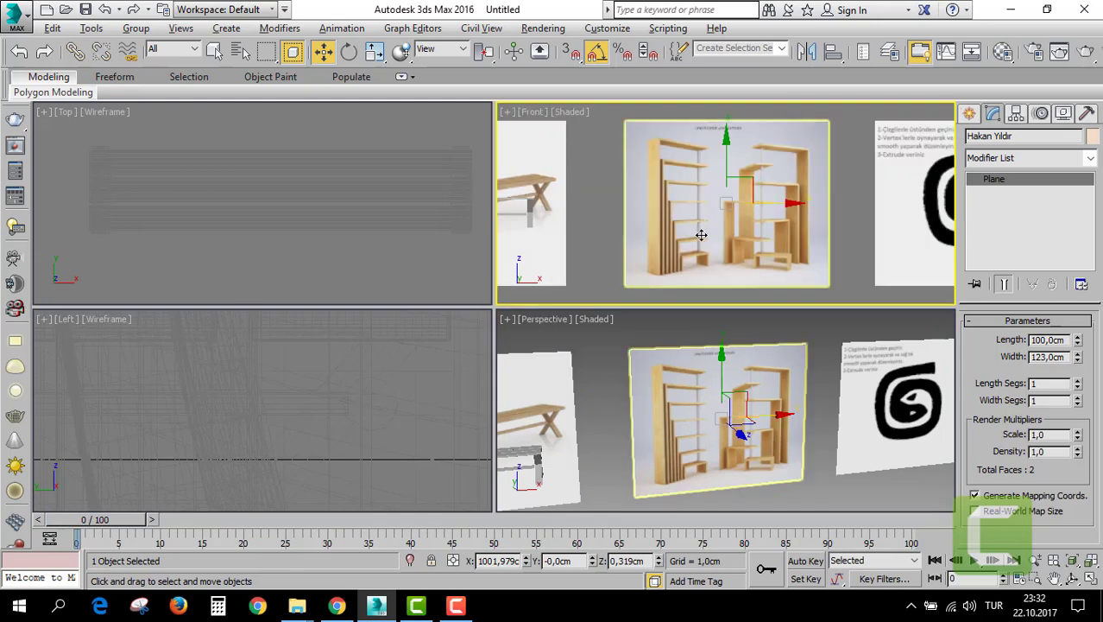
key("alt+w")
Draw a Line spline up the left bookshelf's side and along its top.
left_click(971, 114)
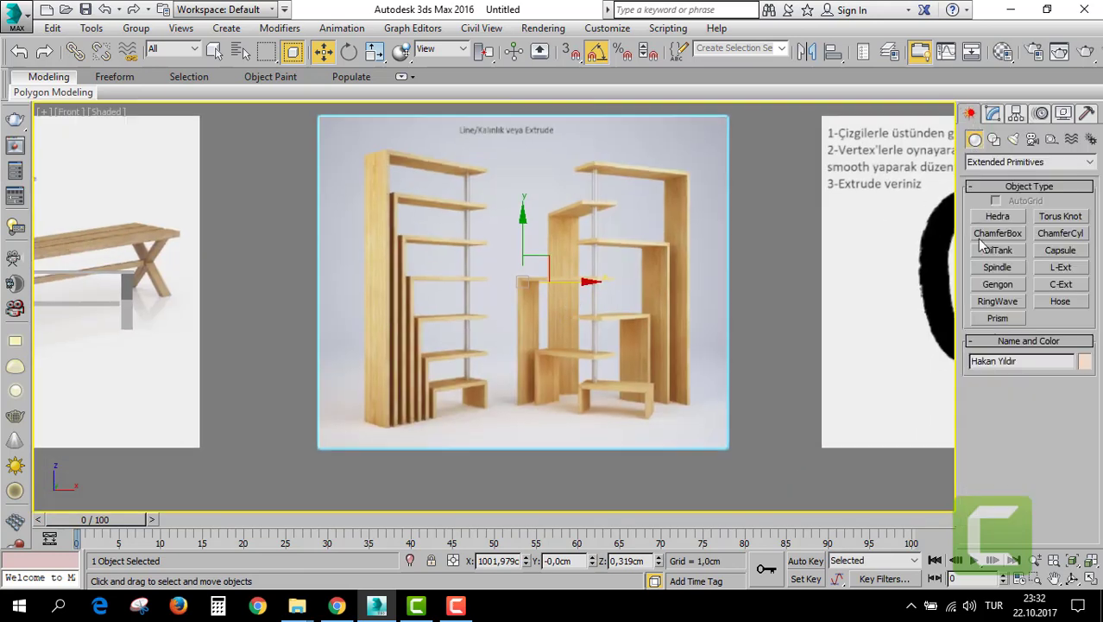
left_click(994, 139)
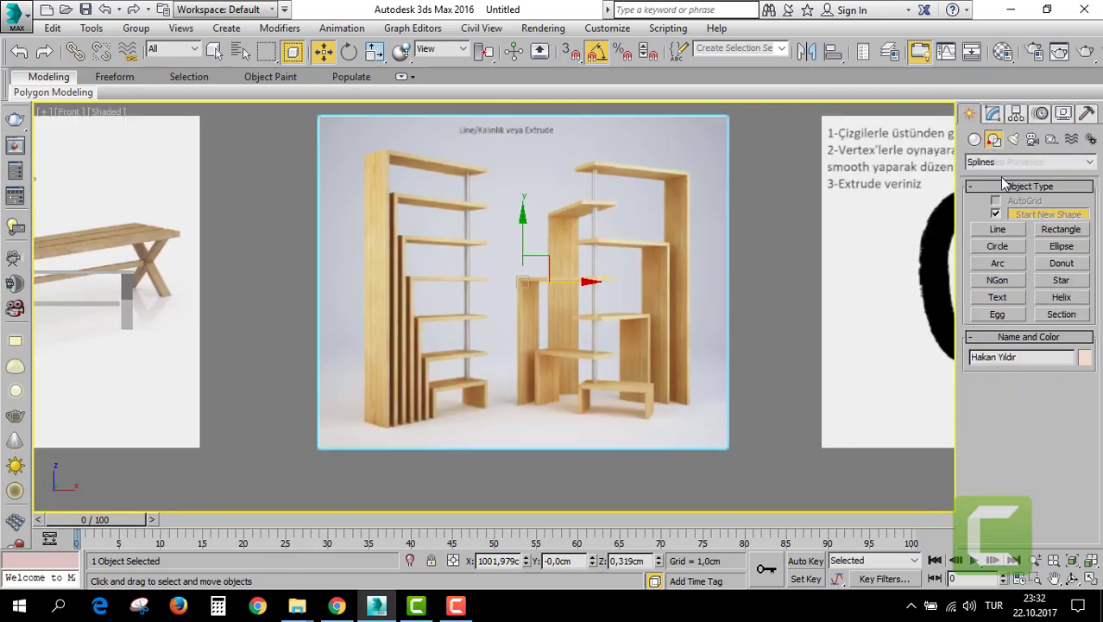
left_click(997, 229)
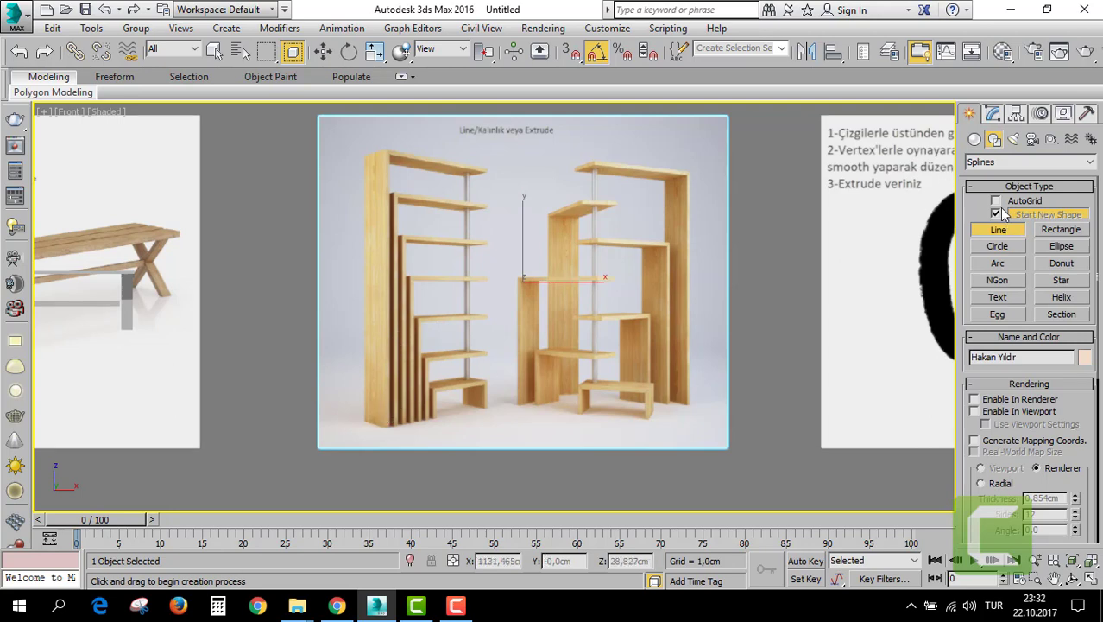
left_click(384, 419)
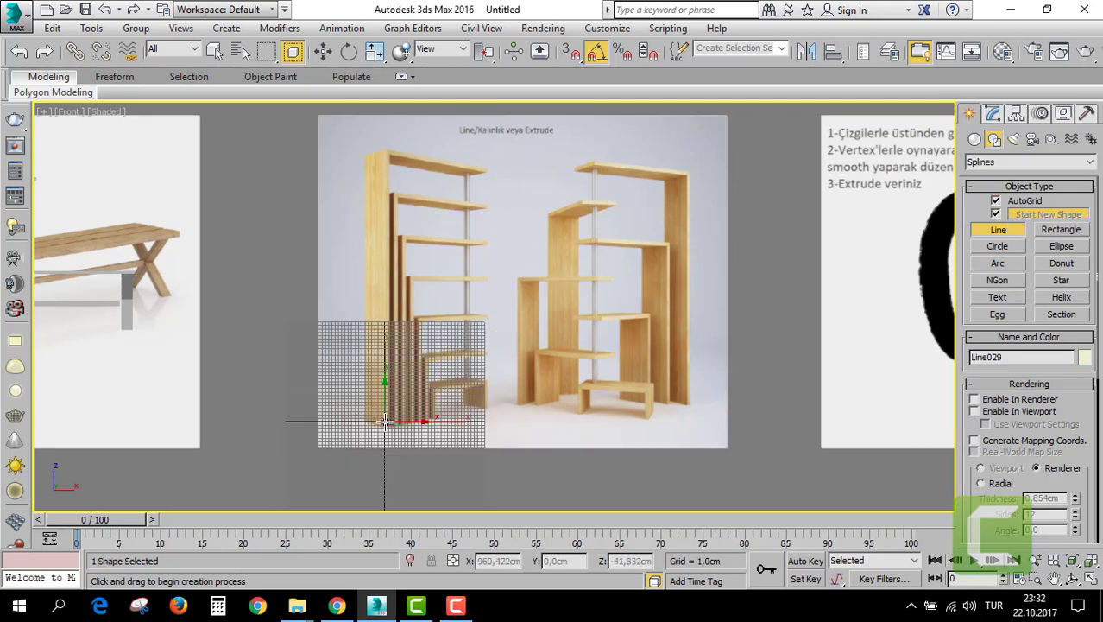
left_click(401, 154)
left_click(505, 172)
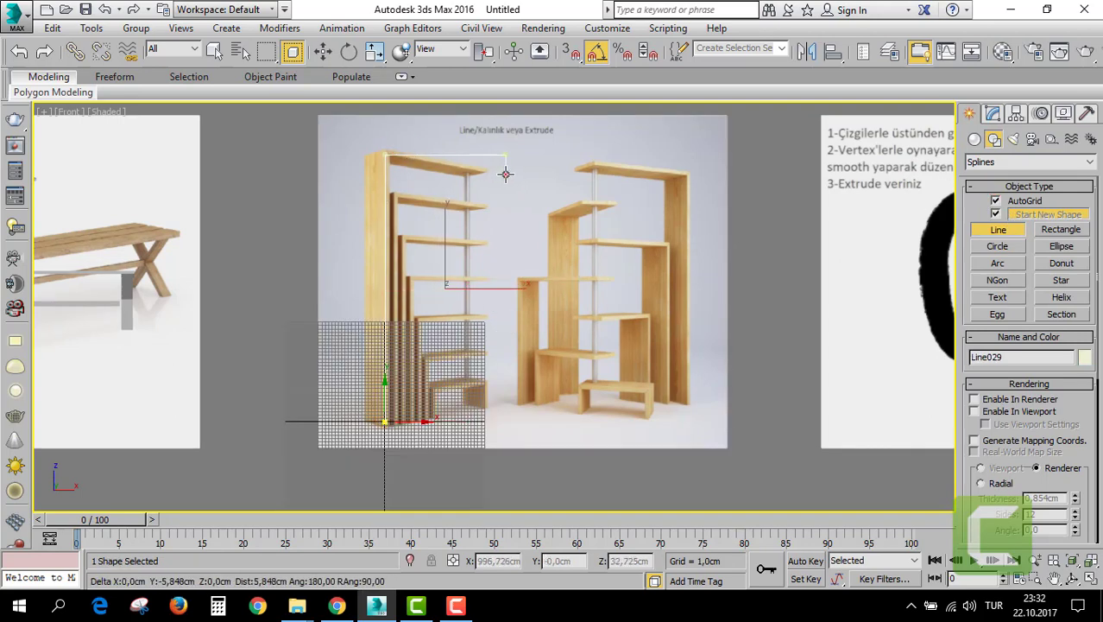
right_click(525, 195)
Enable the line in the viewport as an 8,16 × 0,436 cm rectangular board.
left_click(993, 114)
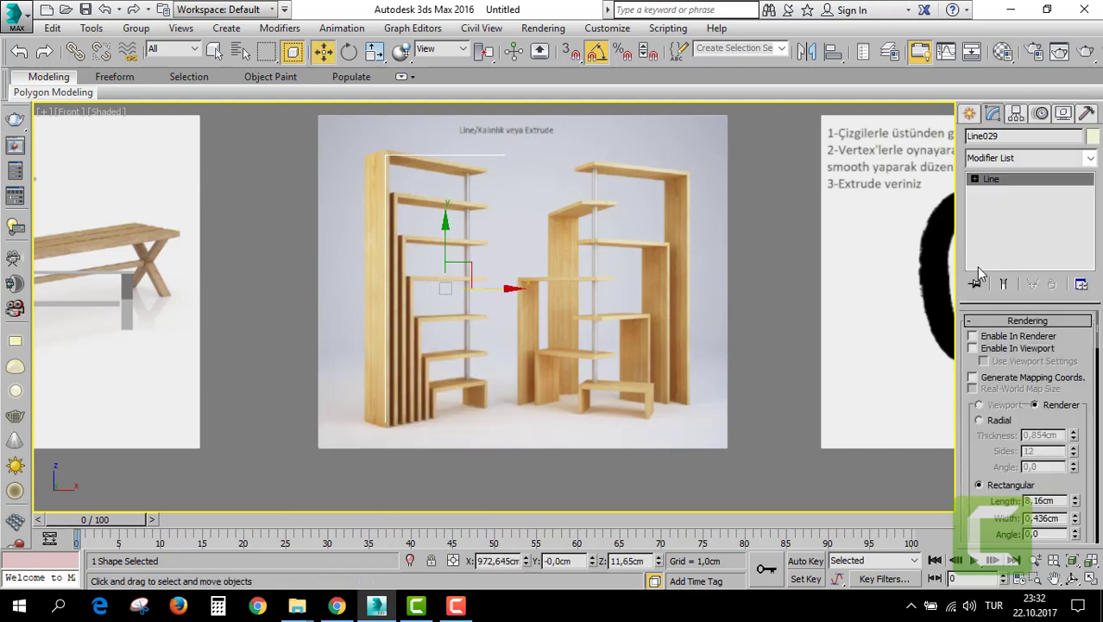
left_click(973, 349)
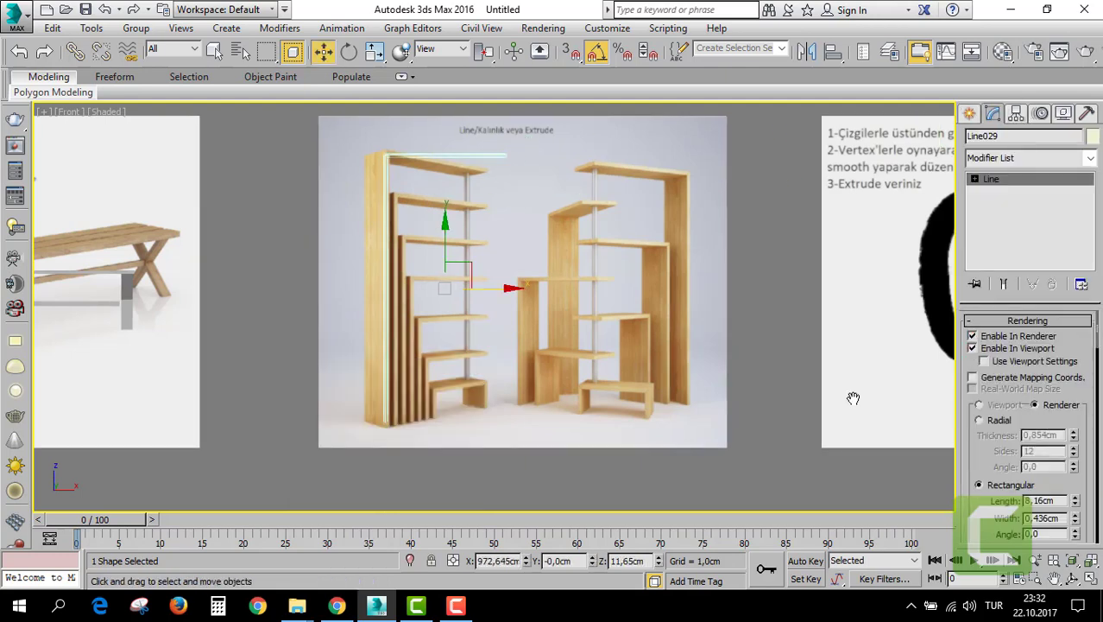
key("alt+w")
key("alt+w")
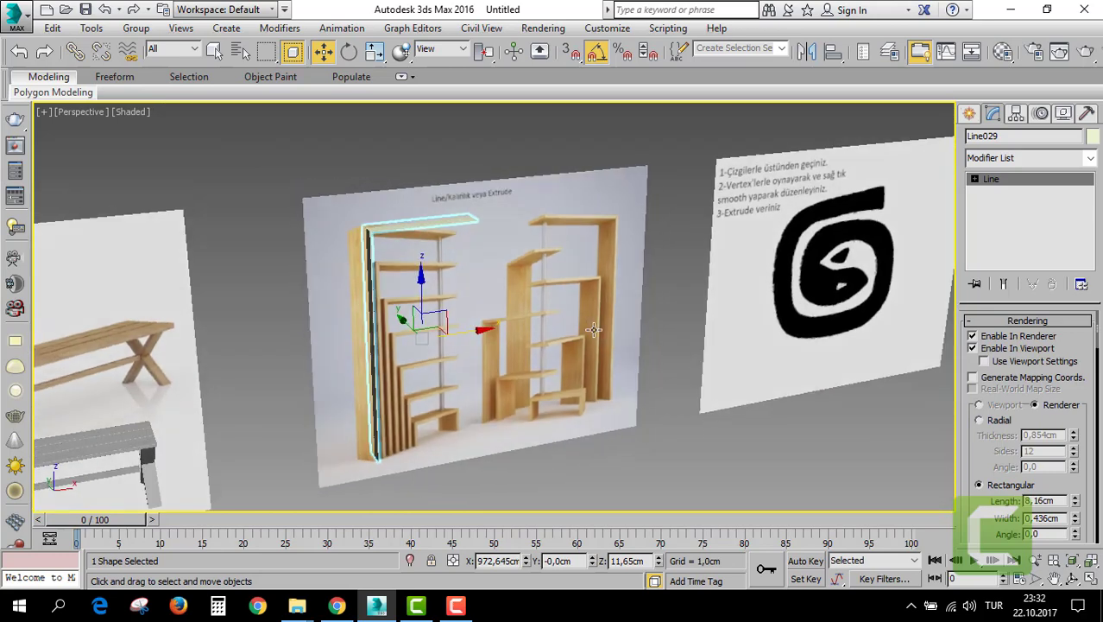
Move the L-shaped line along Y and set its rendered profile to 10,853 × 0,978 cm.
middle_click_drag(594, 329, 428, 312, "alt")
left_click_drag(402, 323, 430, 346)
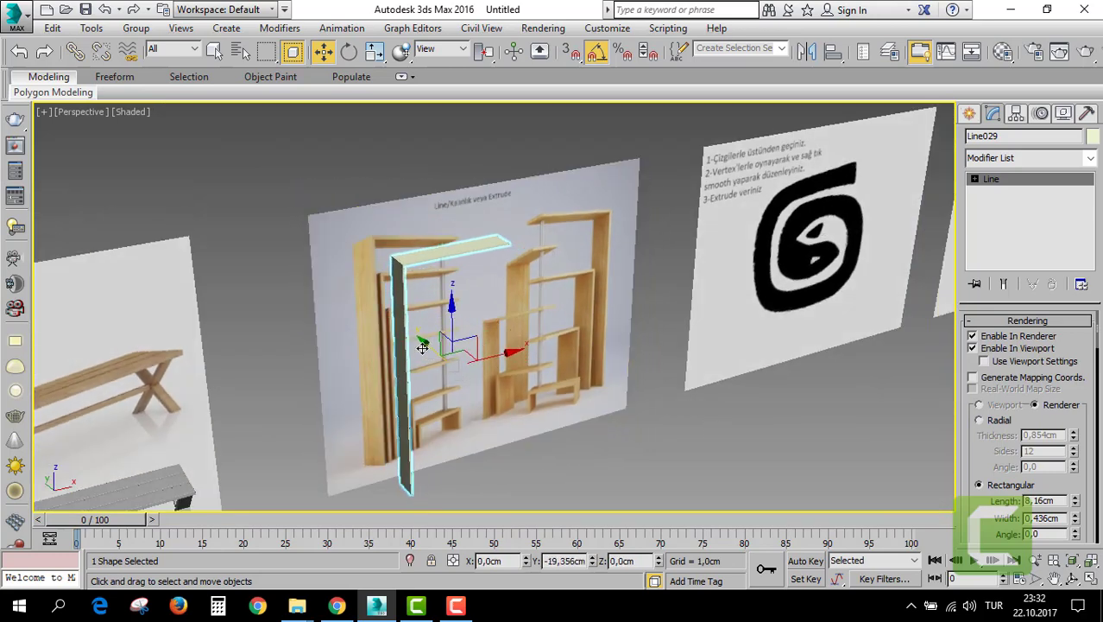
left_click_drag(1075, 505, 1078, 471)
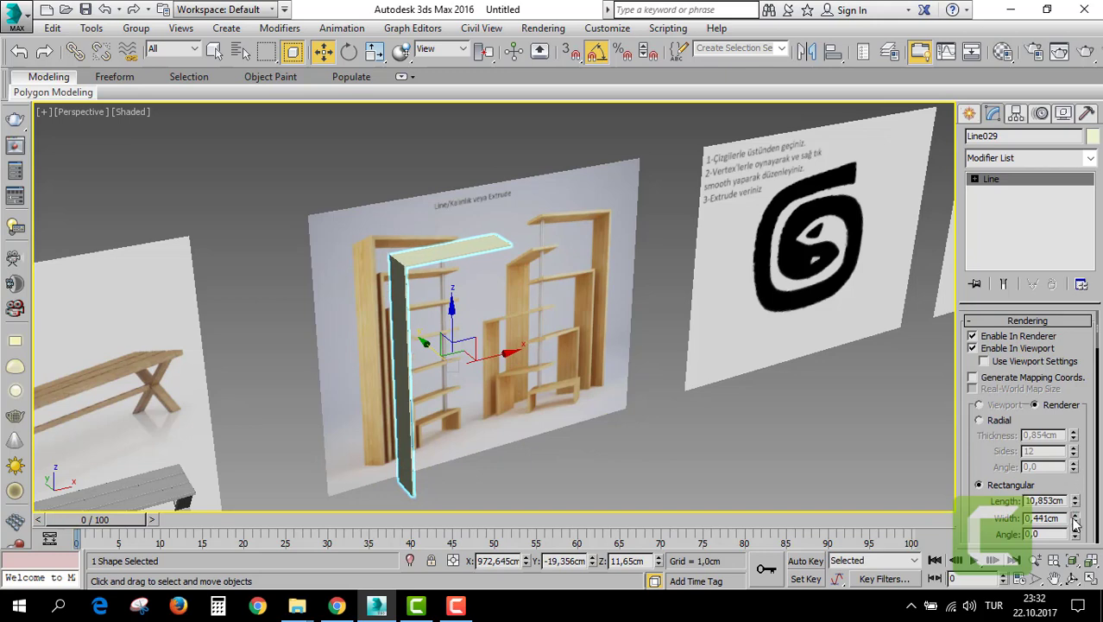
left_click_drag(1077, 524, 1067, 416)
Maximize the Front view and Shift+drag the line downward to clone it.
key("alt+w")
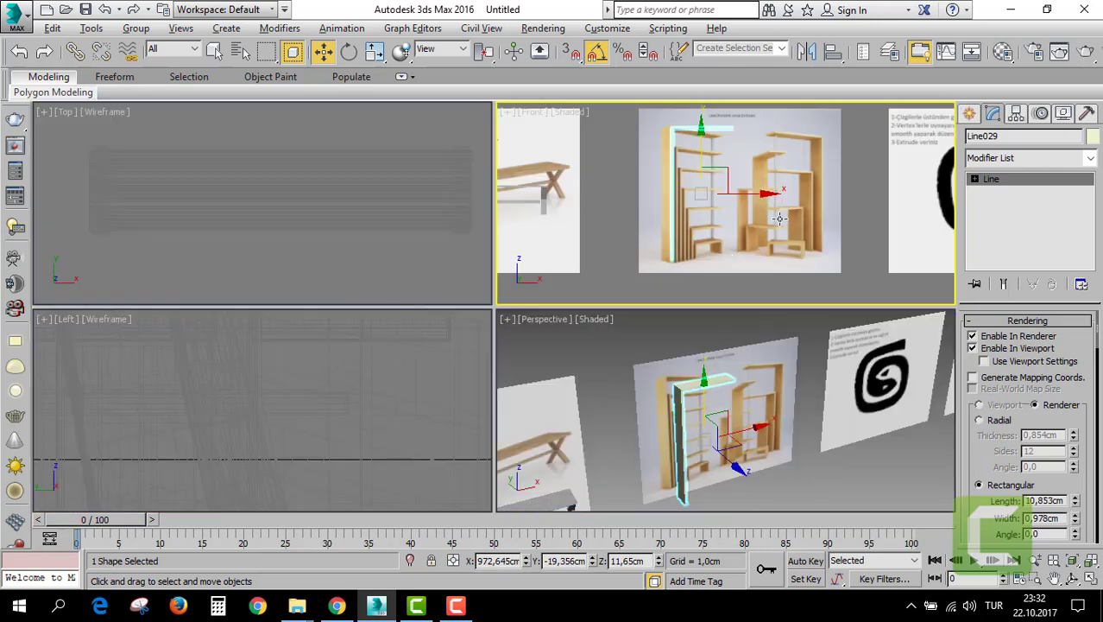
key("alt+w")
scroll(444, 242, "up", 2)
scroll(532, 350, "up", 2)
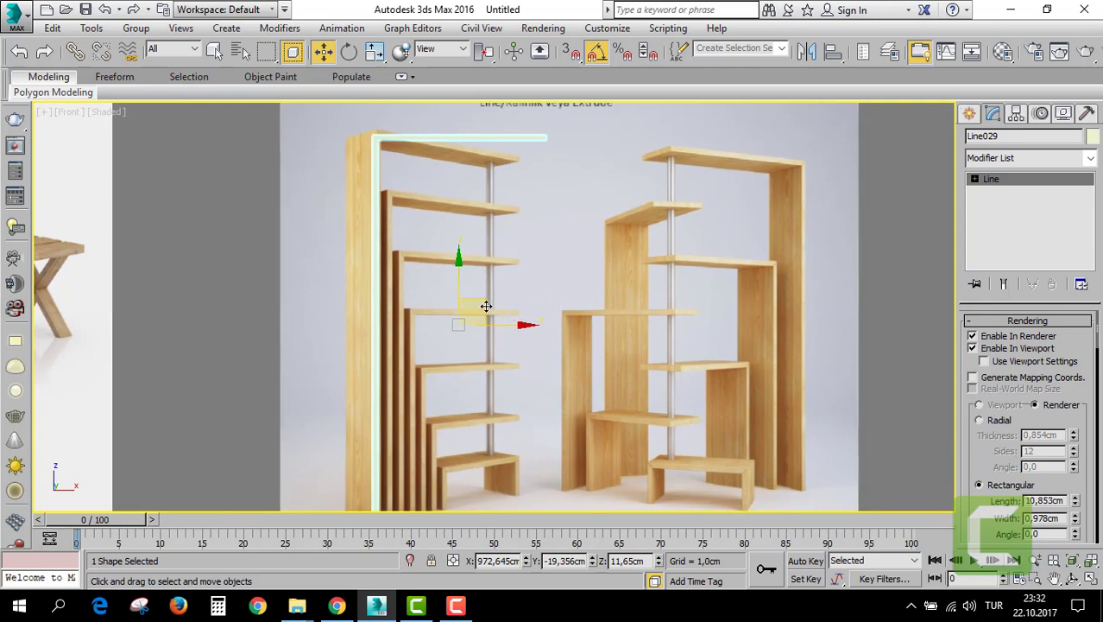
scroll(505, 321, "down", 1)
scroll(488, 296, "up", 1)
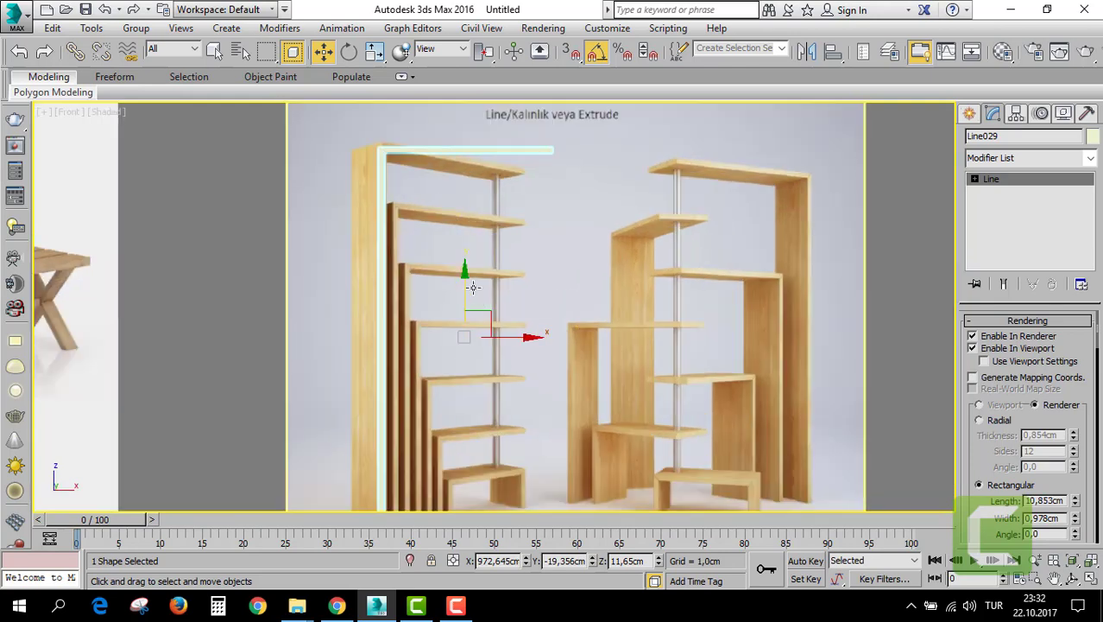
left_click_drag(463, 275, 465, 346, "shift")
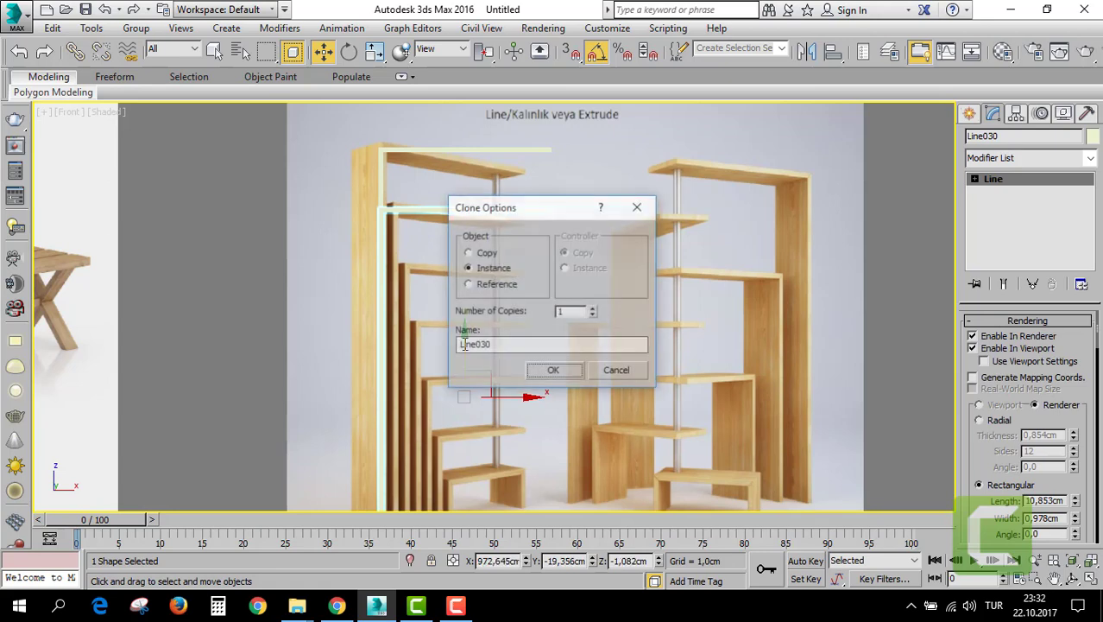
Create the first two line copies, shifting each right onto its shelf frame.
left_click(537, 372)
scroll(496, 355, "up", 1)
mouse_move(497, 355)
left_mouse_down()
mouse_move(530, 350)
mouse_move(512, 353)
left_mouse_up()
middle_click_drag(512, 352, 510, 349)
scroll(510, 349, "down", 2)
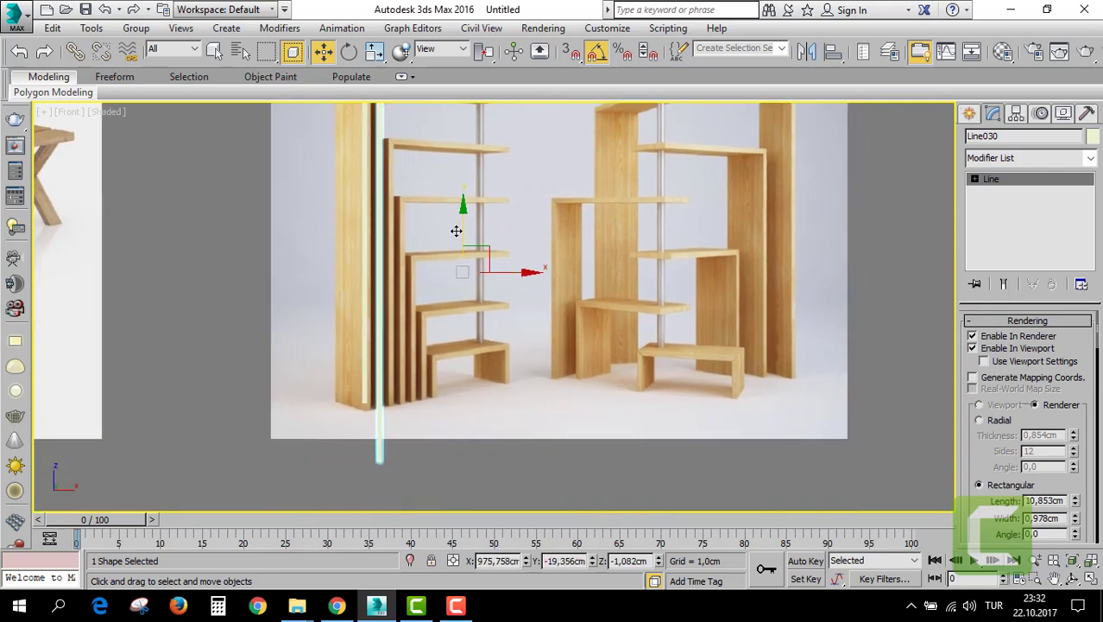
scroll(456, 230, "down", 2)
middle_click_drag(461, 226, 464, 251)
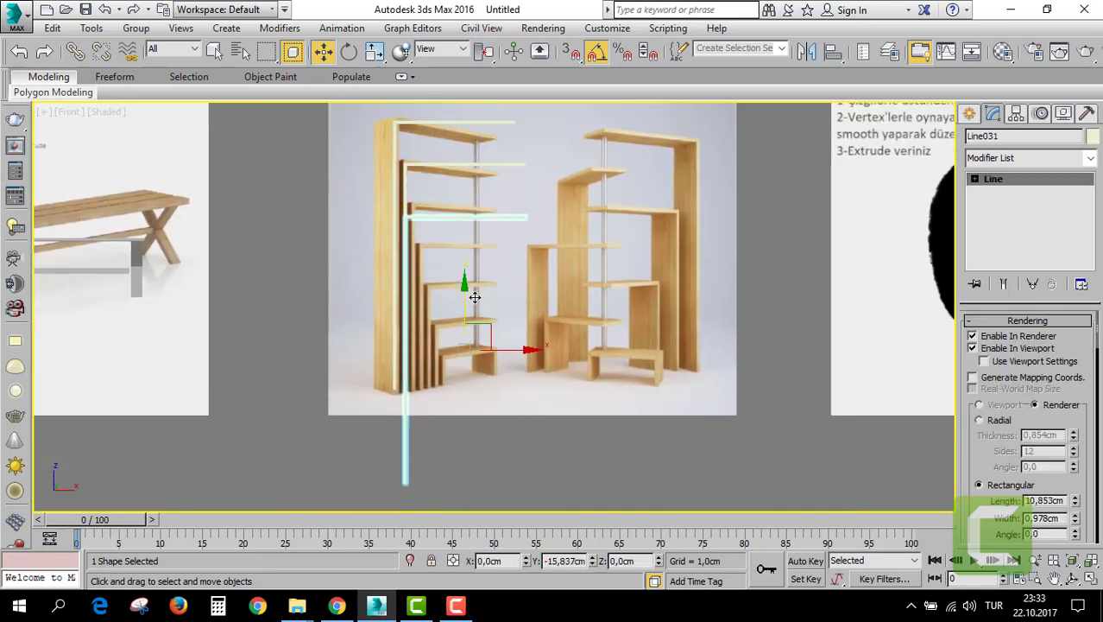
left_click_drag(468, 251, 468, 294, "shift")
left_click(553, 375)
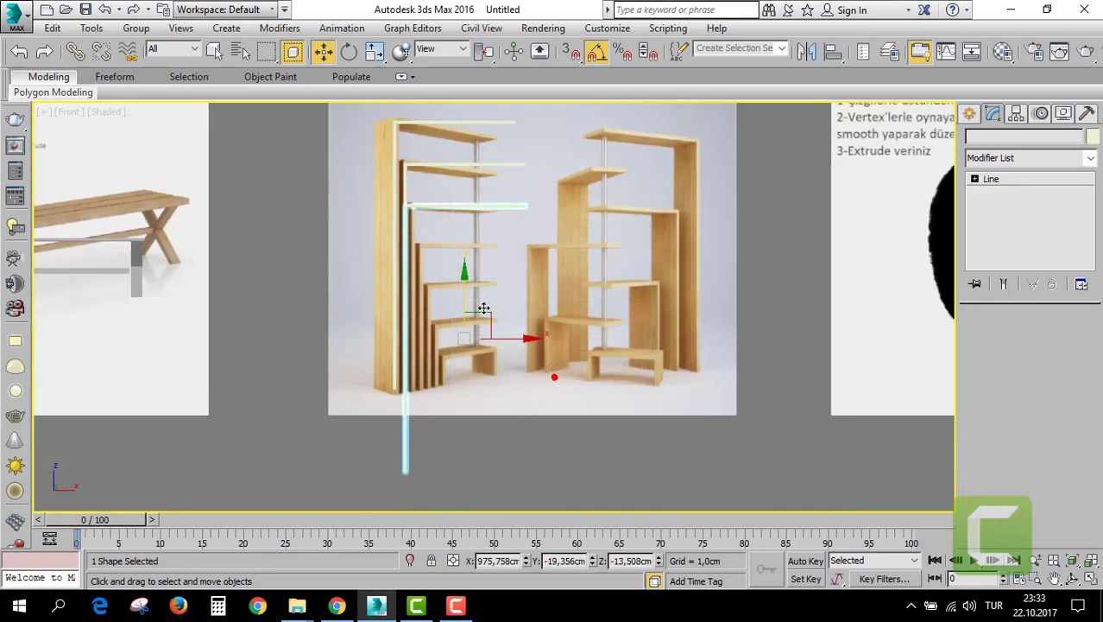
left_click_drag(505, 339, 518, 346)
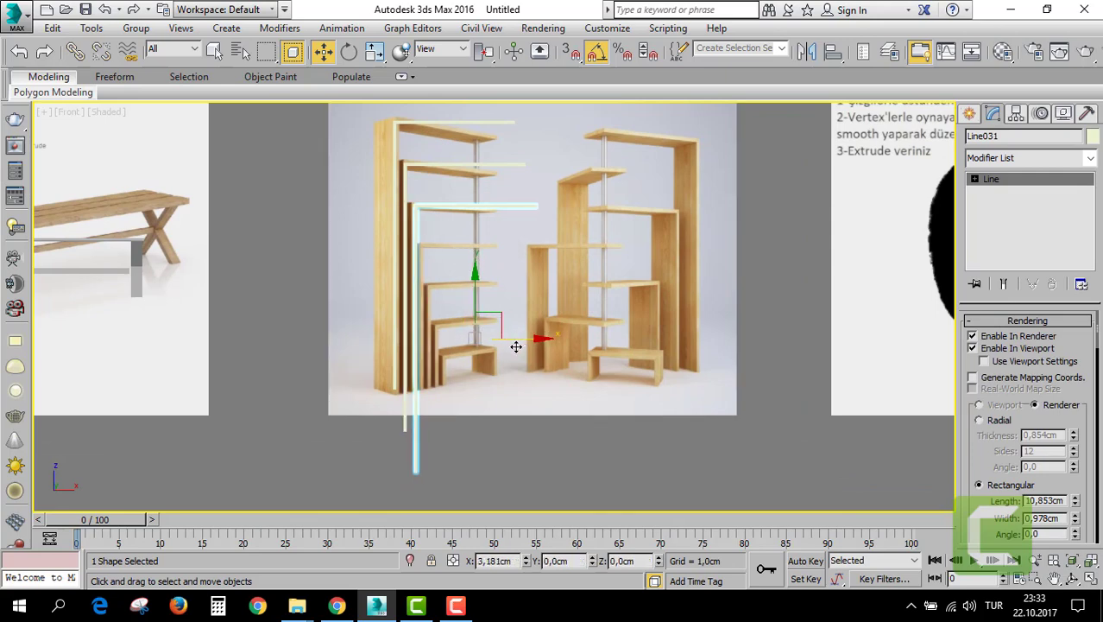
Clone three more copies down to the lowest shelf, nudging each right along X.
left_click_drag(476, 280, 477, 341, "shift")
left_click_drag(531, 370, 527, 389)
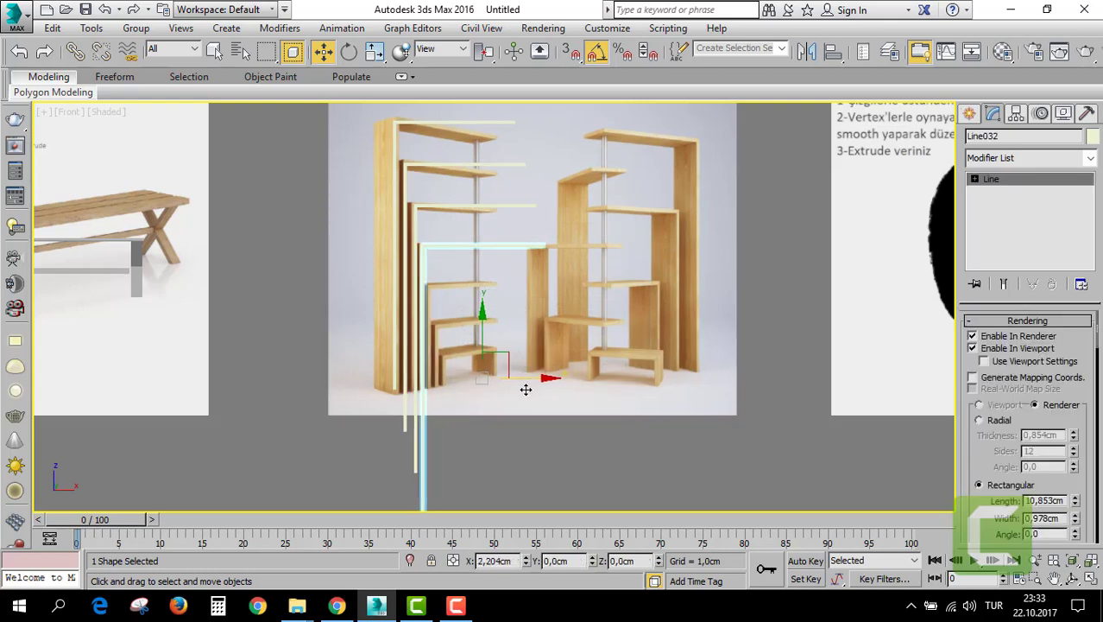
left_click_drag(485, 314, 489, 356, "shift")
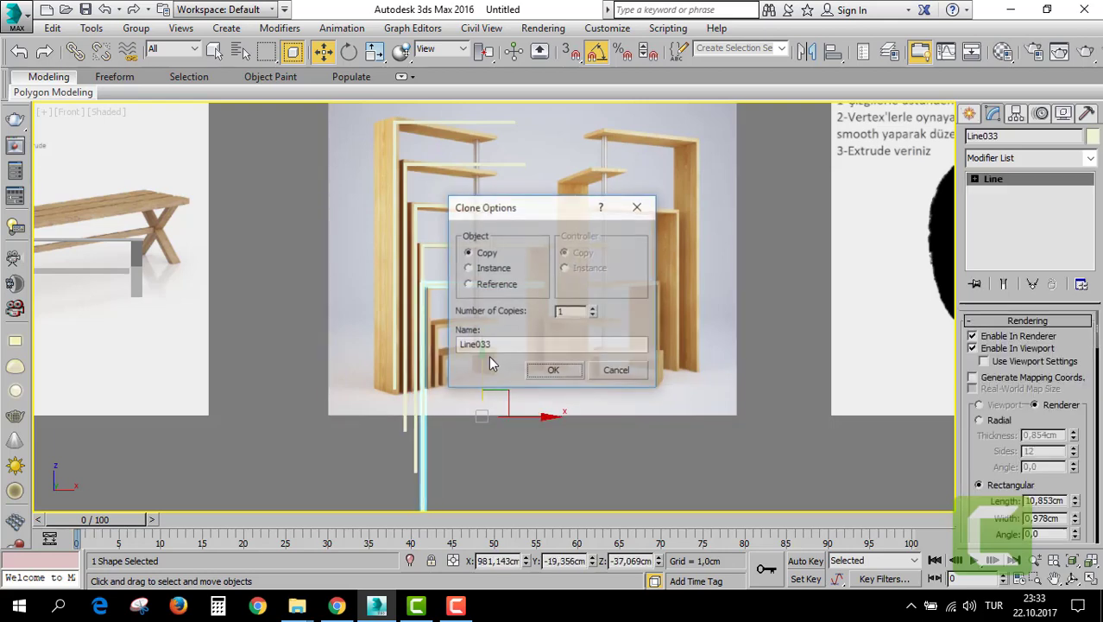
left_click(551, 372)
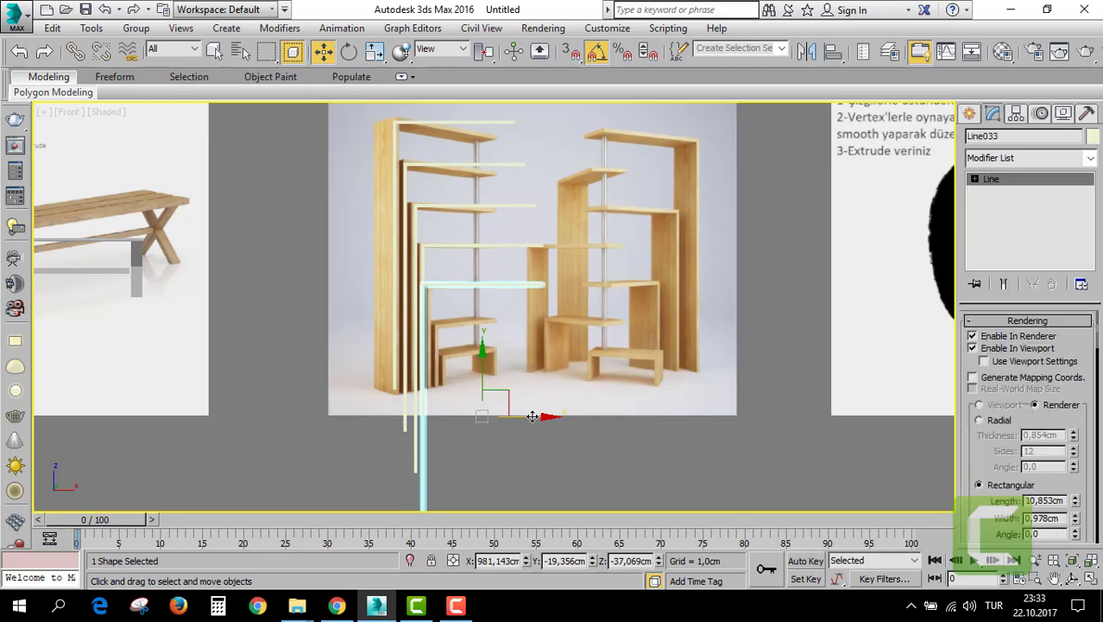
left_click_drag(533, 416, 506, 363)
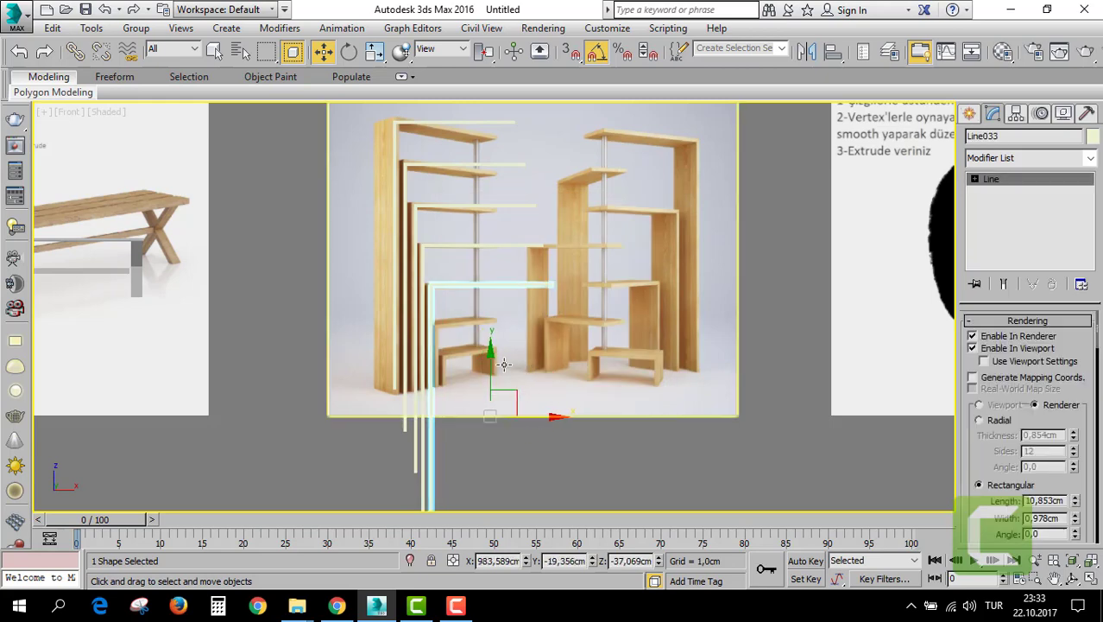
left_click_drag(505, 364, 498, 404, "shift")
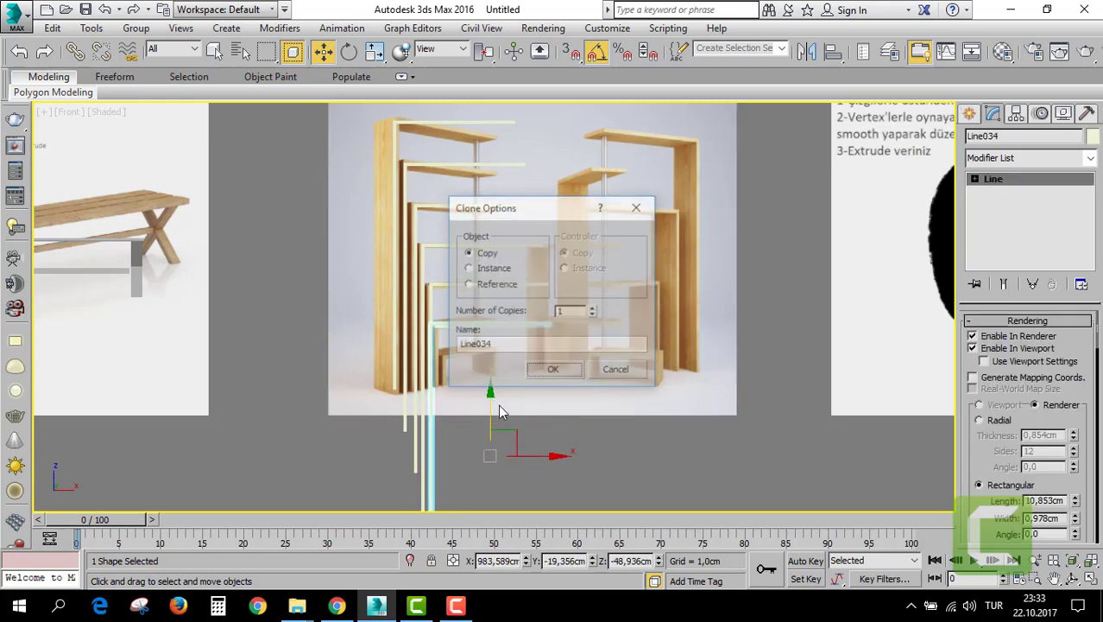
left_click(552, 371)
left_click_drag(533, 455, 540, 455)
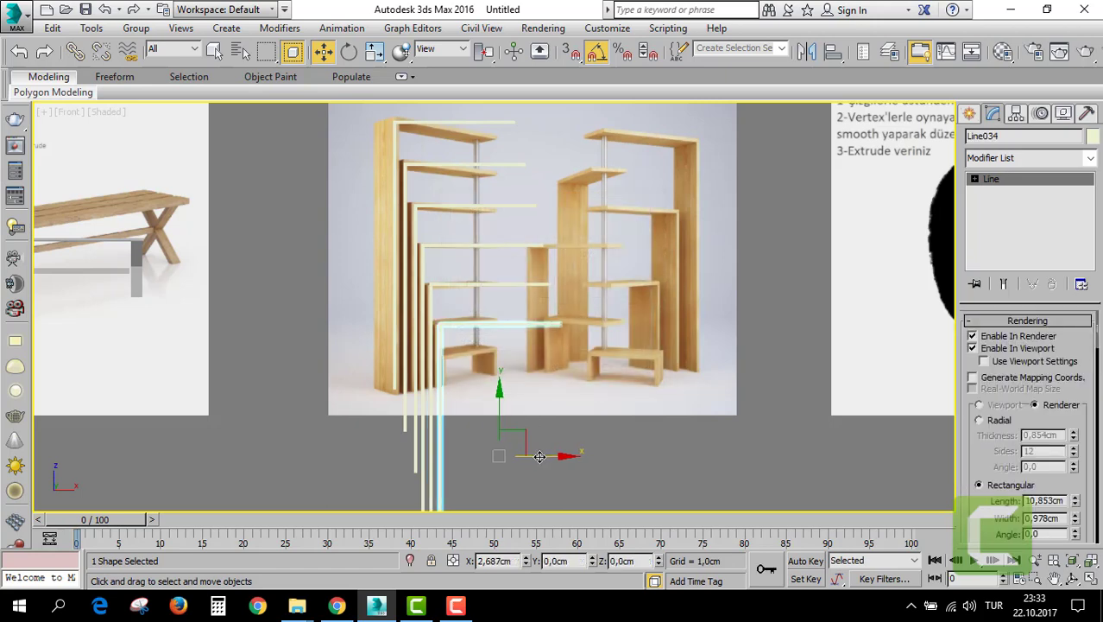
mouse_move(609, 299)
middle_mouse_down()
mouse_move(611, 273)
mouse_move(591, 321)
middle_mouse_up()
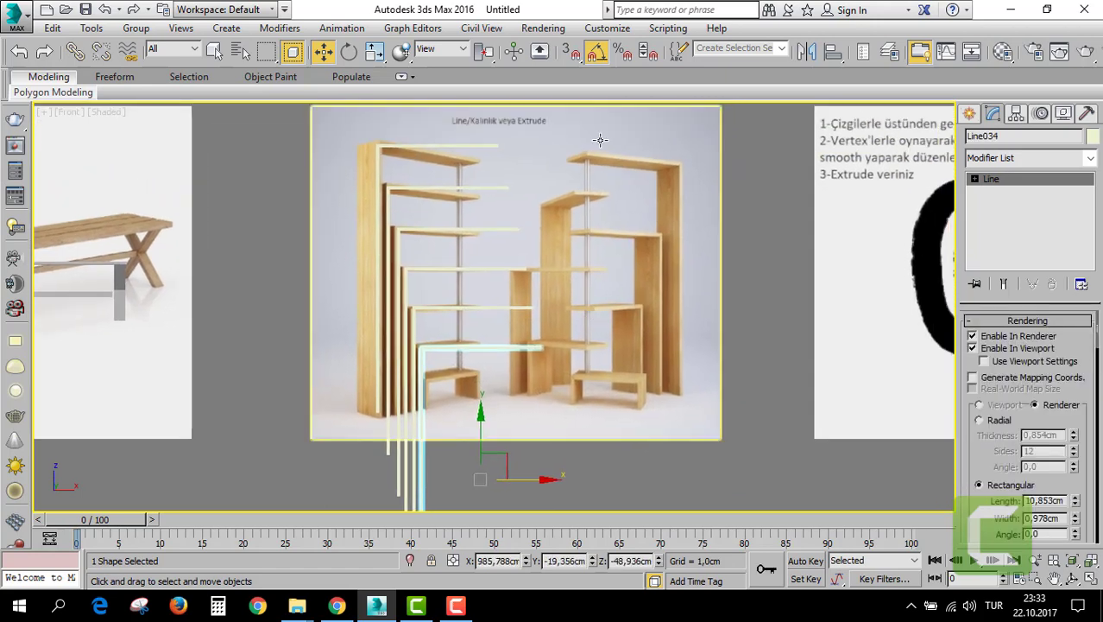
left_click(600, 140)
Select the six L-shaped shelf lines, apply Hide Unselected, and clear the selection.
left_click(410, 145)
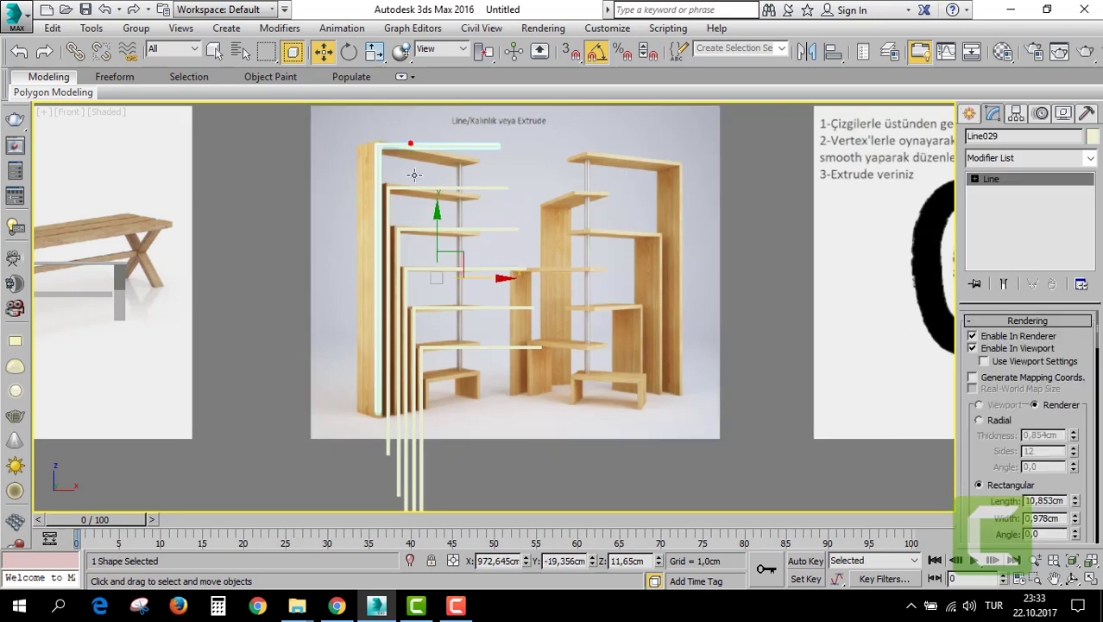
left_click(415, 189, "ctrl")
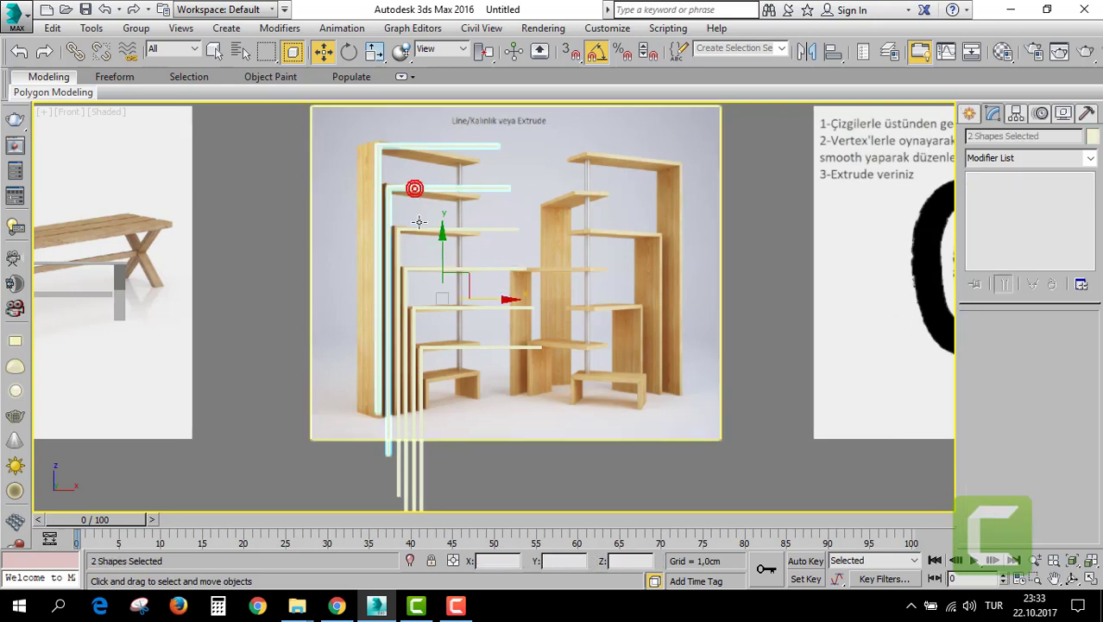
left_click(419, 230, "ctrl")
left_click(431, 269, "ctrl")
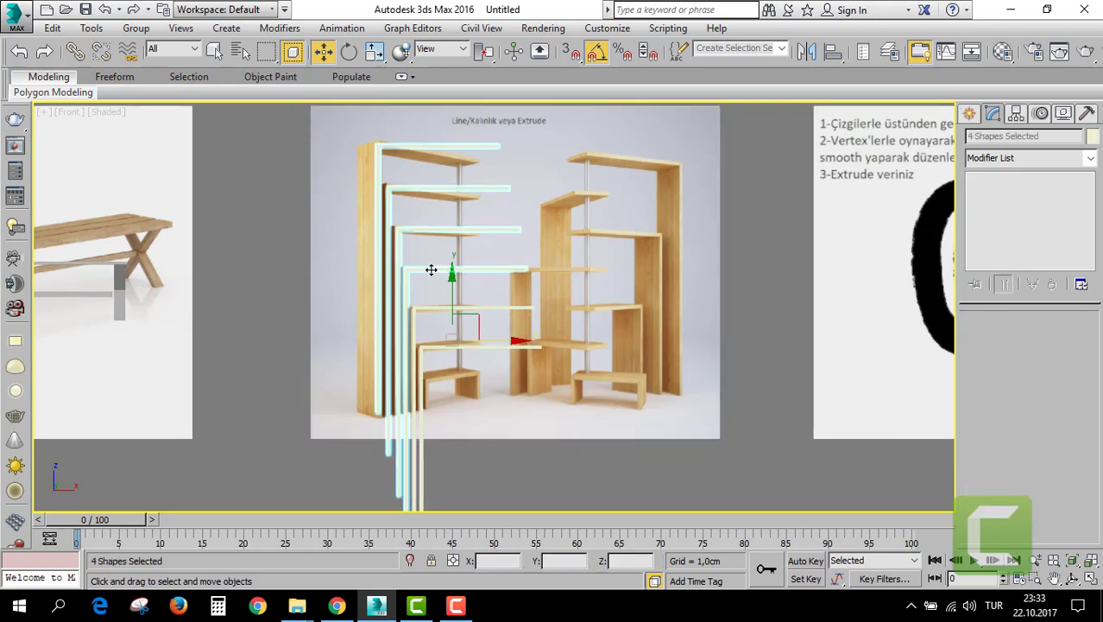
left_click(436, 306, "ctrl")
left_click(437, 349, "ctrl")
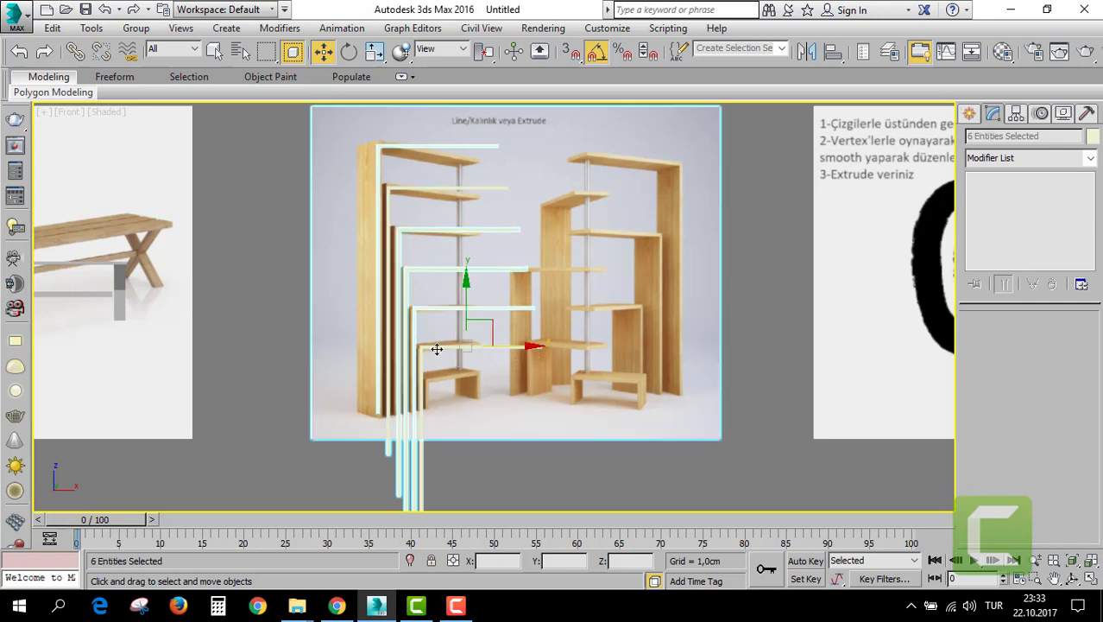
left_click(437, 348, "ctrl")
left_click(435, 345, "ctrl")
right_click(421, 276)
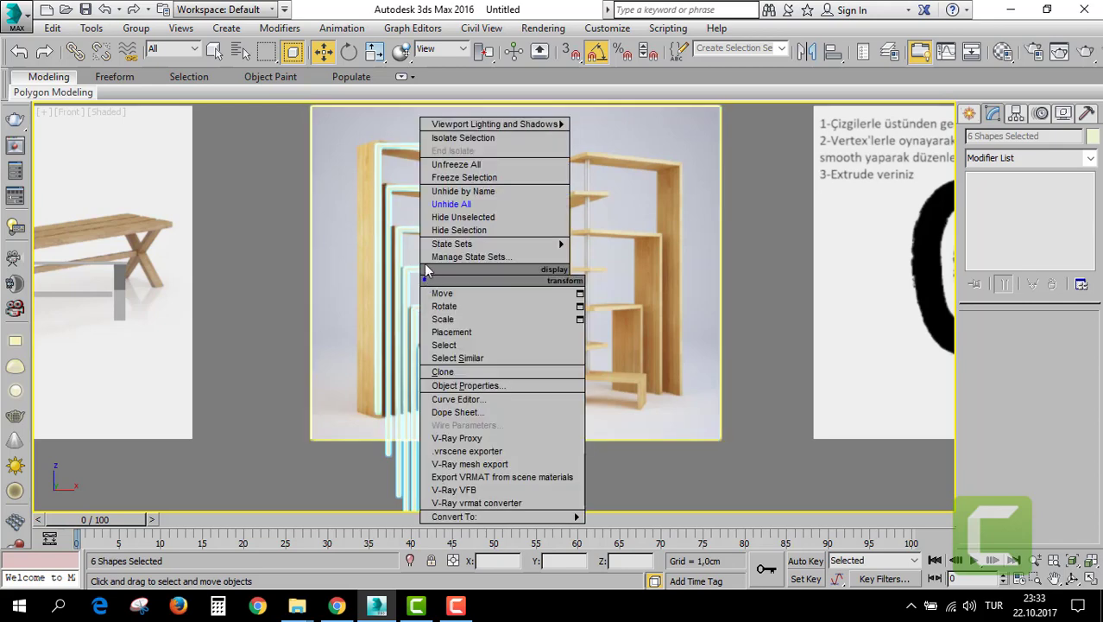
left_click(446, 216)
left_click(660, 300)
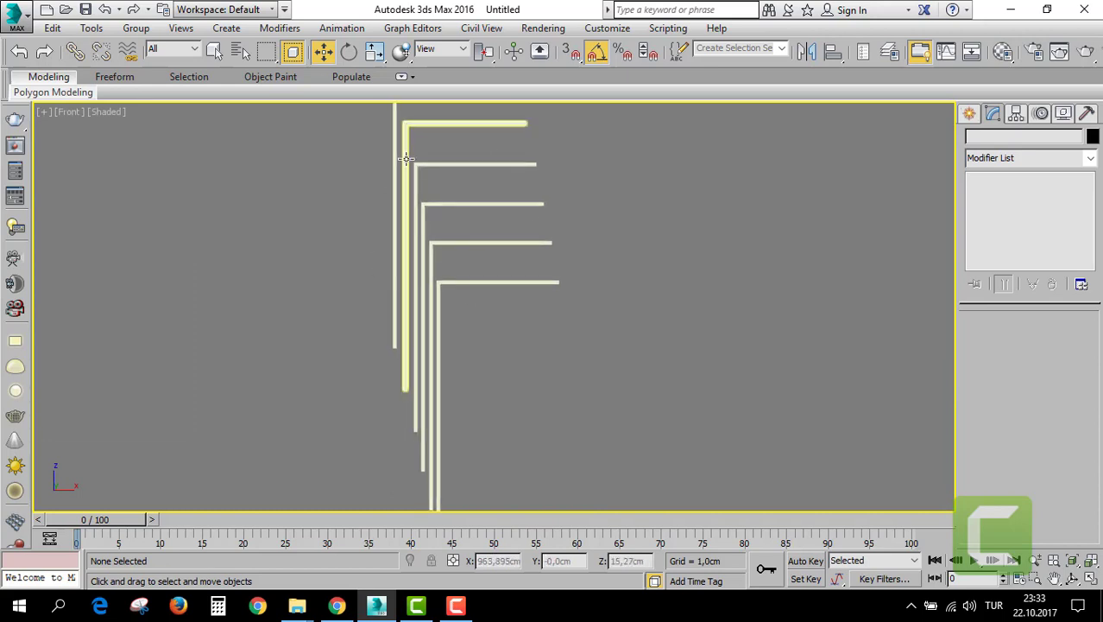
Nudge the bottom vertex of the first copied vertical line slightly.
left_click(405, 198)
middle_click_drag(507, 362, 507, 323)
key("1")
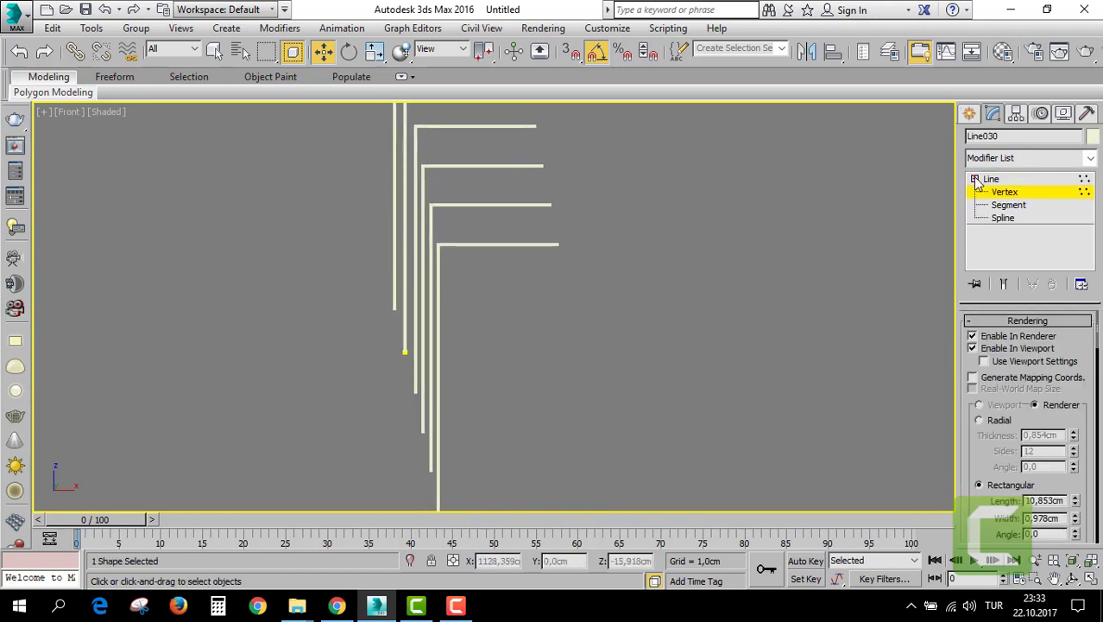
scroll(482, 305, "up", 1)
left_click(406, 326)
scroll(405, 303, "up", 1)
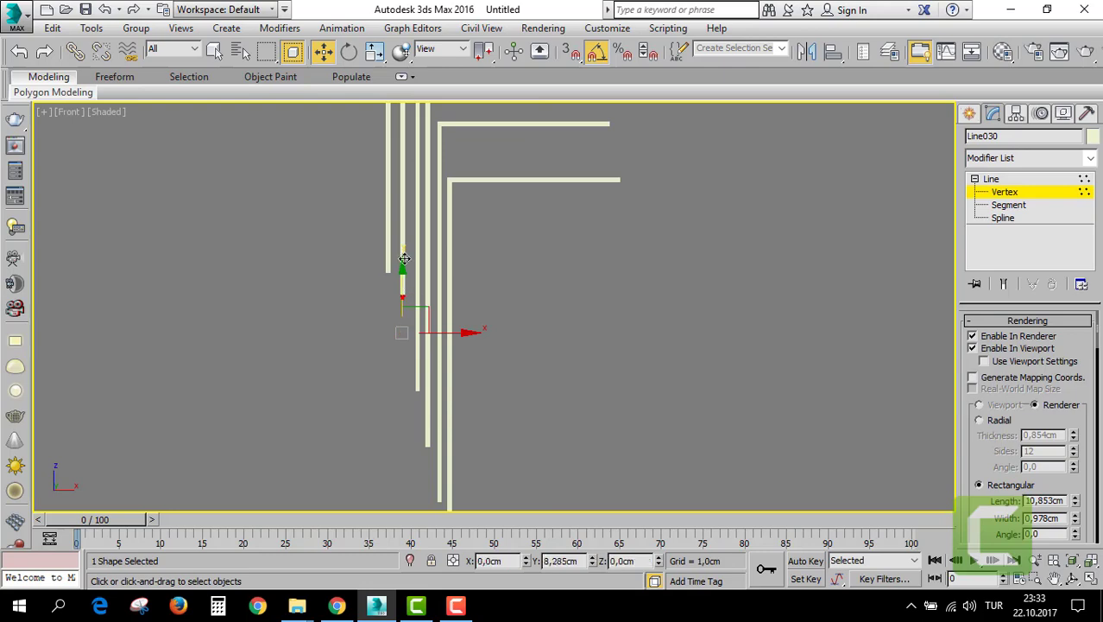
scroll(399, 243, "up", 2)
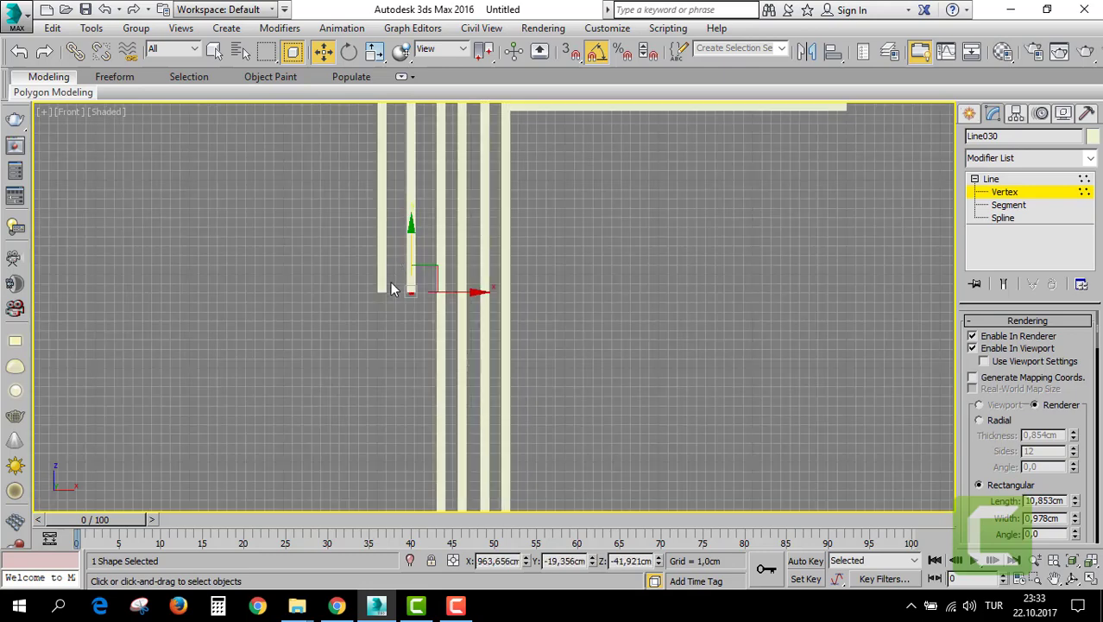
scroll(393, 281, "up", 2)
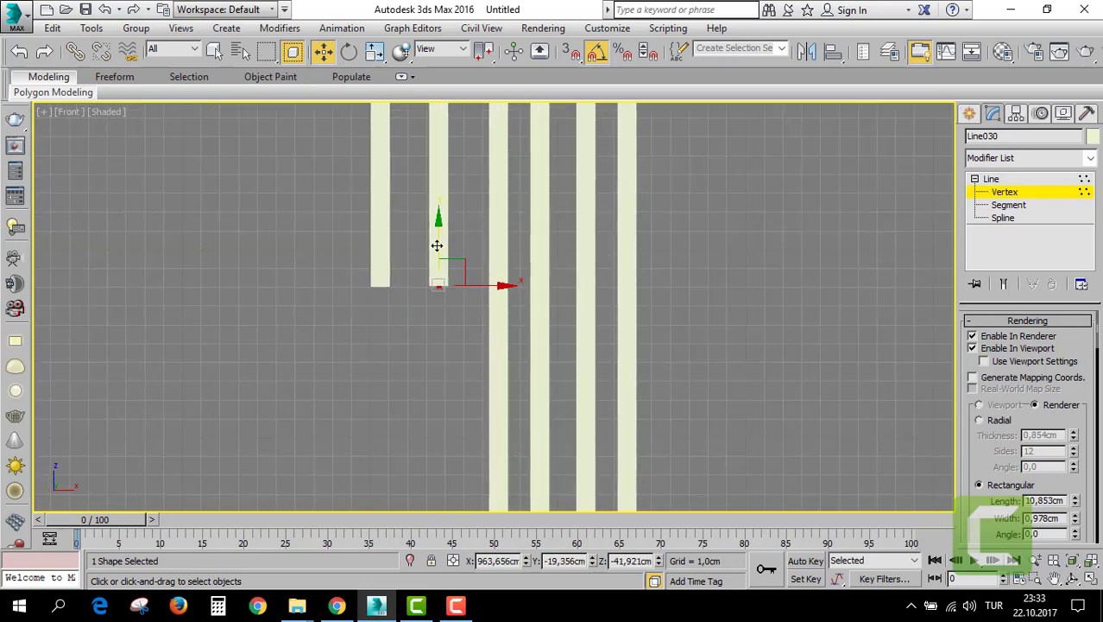
left_click_drag(437, 244, 439, 243)
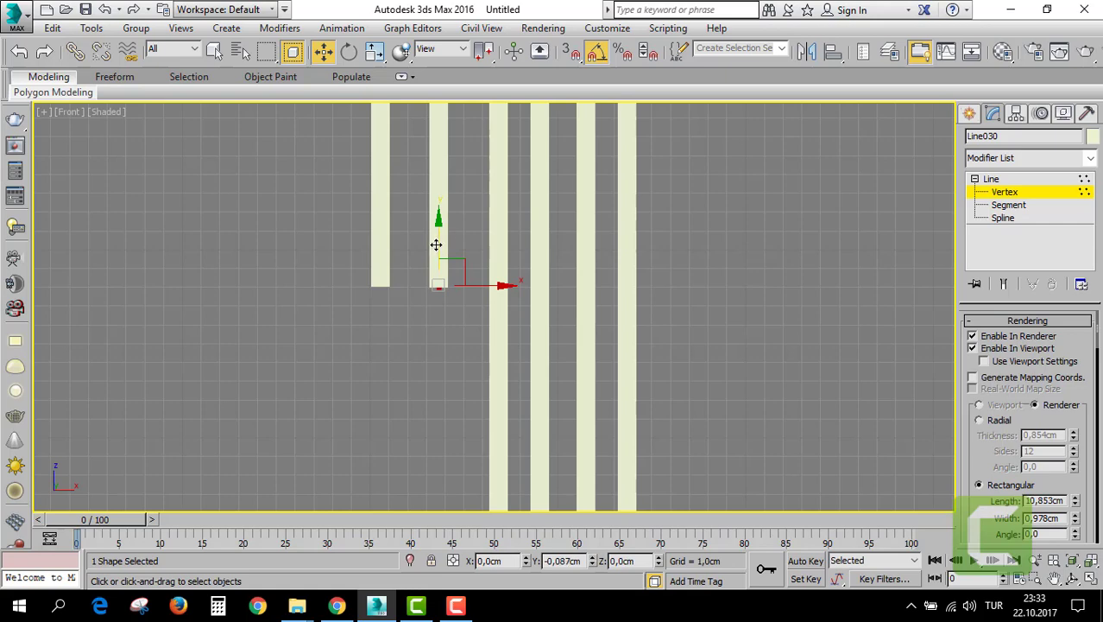
scroll(436, 244, "down", 2)
Raise the next vertical line's bottom vertex to the others' height.
left_click(1006, 193)
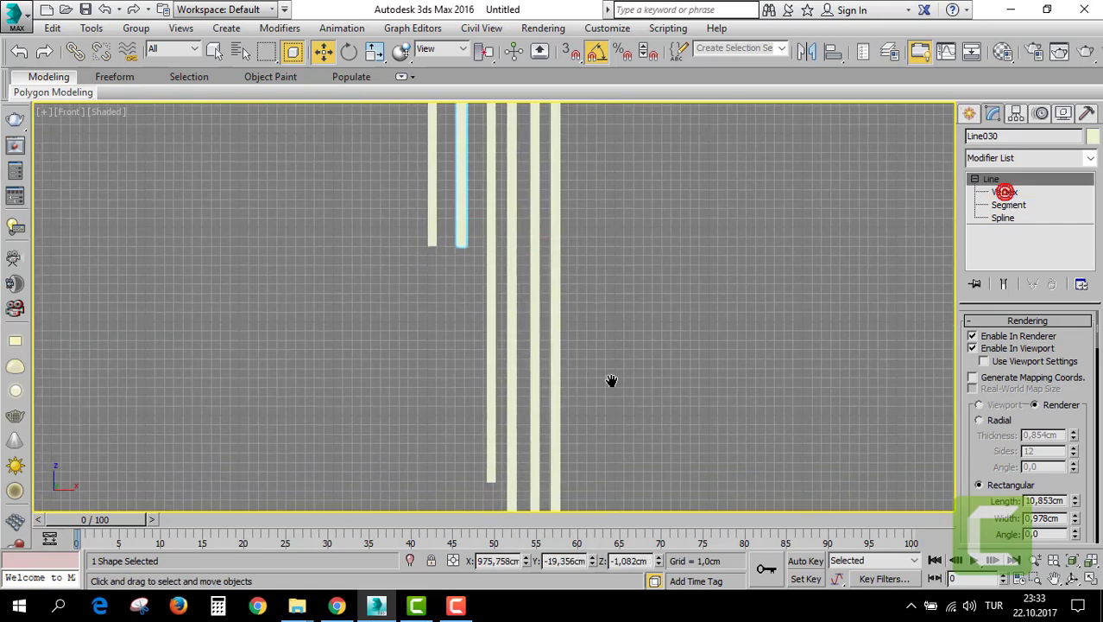
left_click(480, 315)
left_click_drag(420, 393, 532, 475)
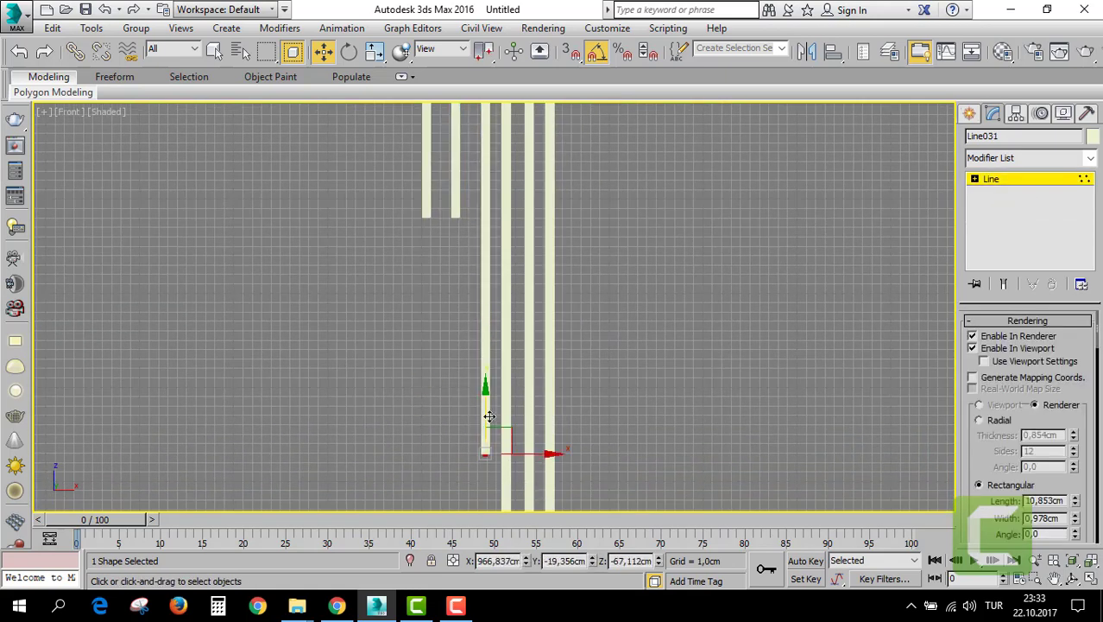
left_click_drag(485, 413, 485, 176)
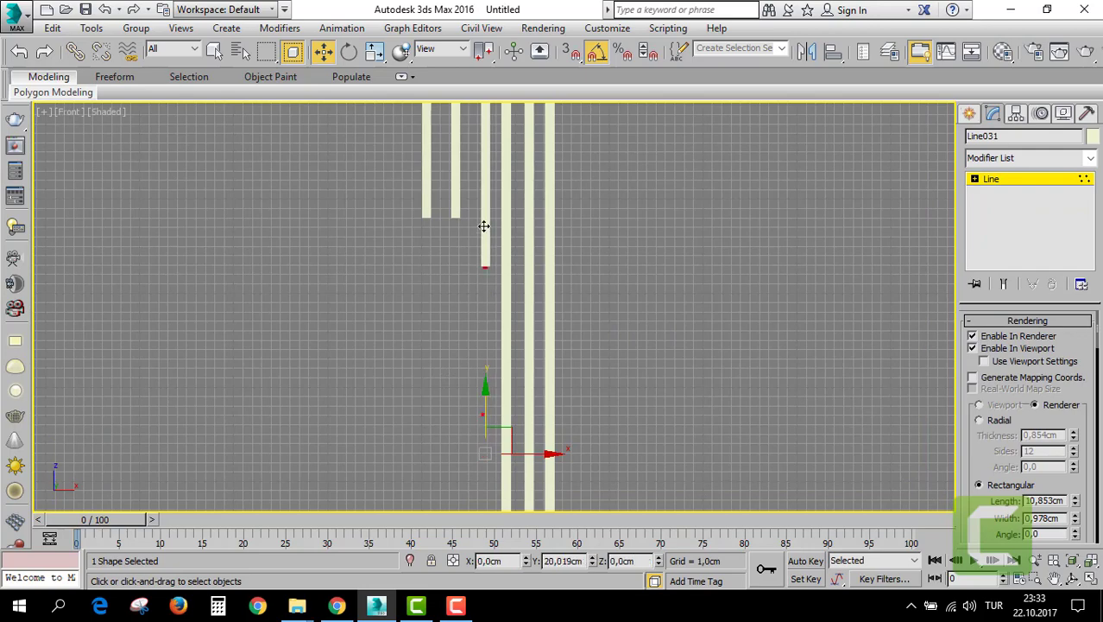
left_click(987, 195)
Raise the third vertical bar's bottom vertex and fine-align it with the others.
left_click(503, 279)
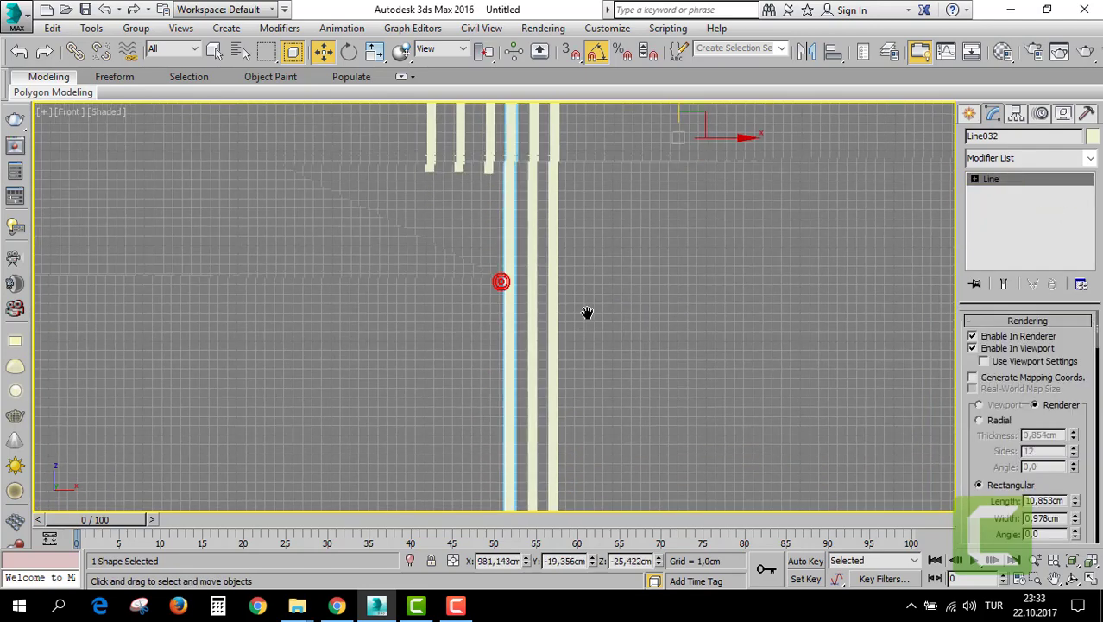
middle_click_drag(586, 313, 645, 360)
left_click(976, 189)
left_click(976, 183)
middle_click_drag(664, 290, 664, 238)
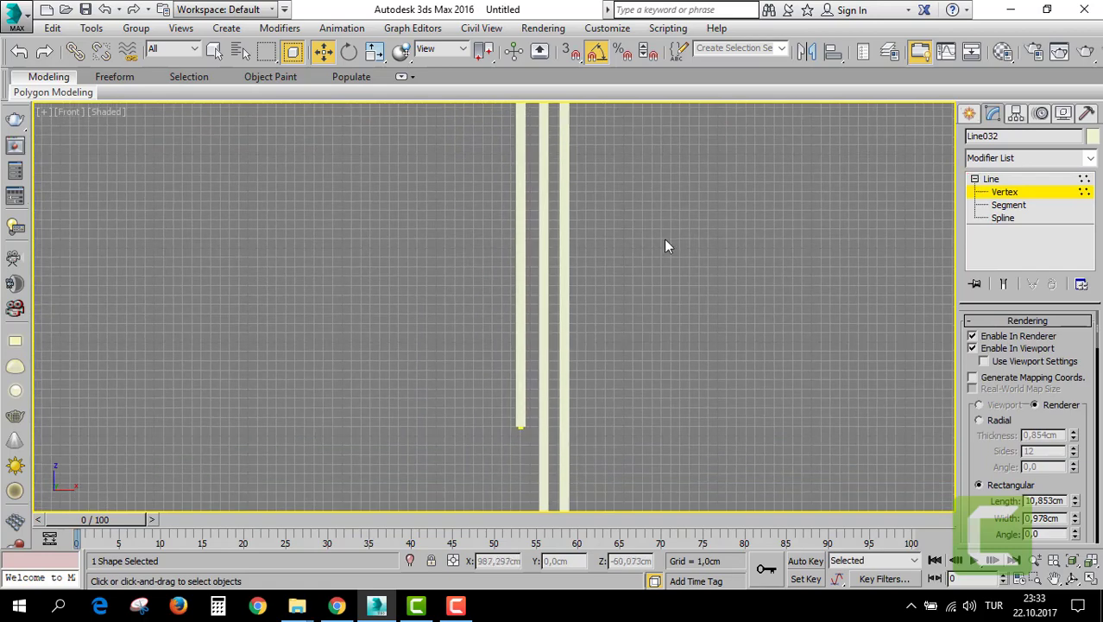
left_click(522, 423)
scroll(532, 402, "down", 2)
scroll(532, 403, "up", 1)
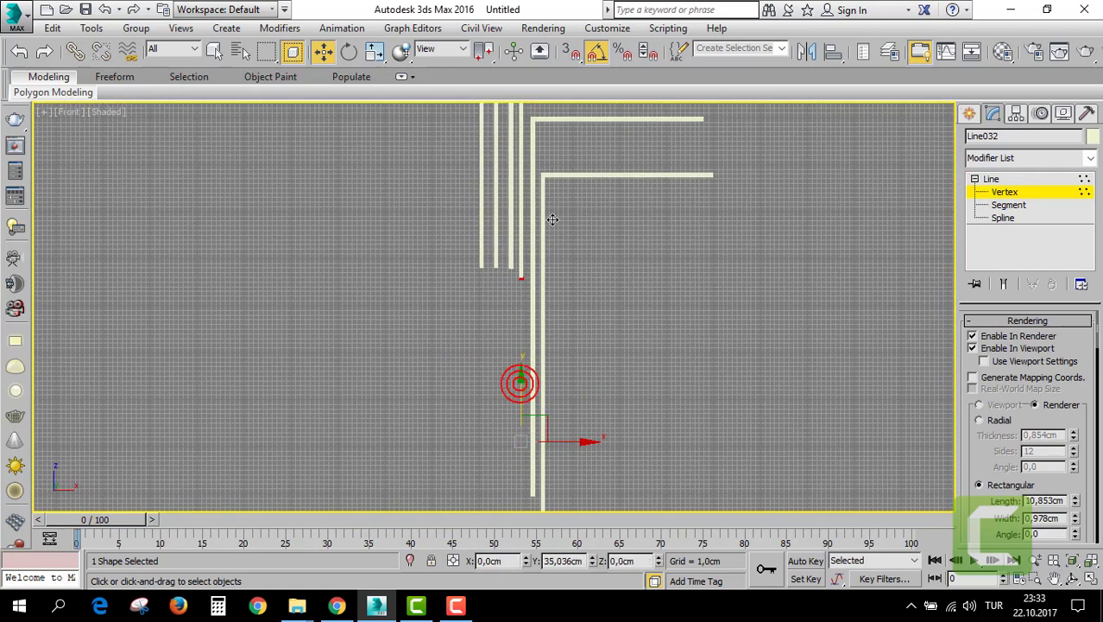
left_click_drag(519, 383, 519, 204)
scroll(516, 292, "up", 2)
scroll(516, 292, "up", 2)
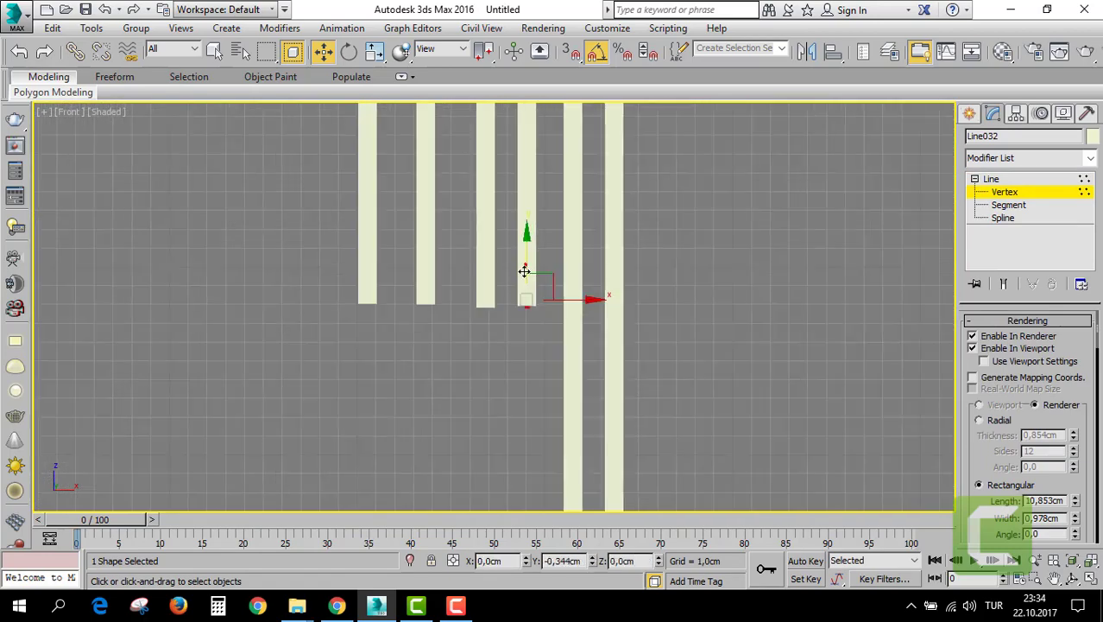
left_click_drag(524, 271, 524, 277)
left_click(1006, 191)
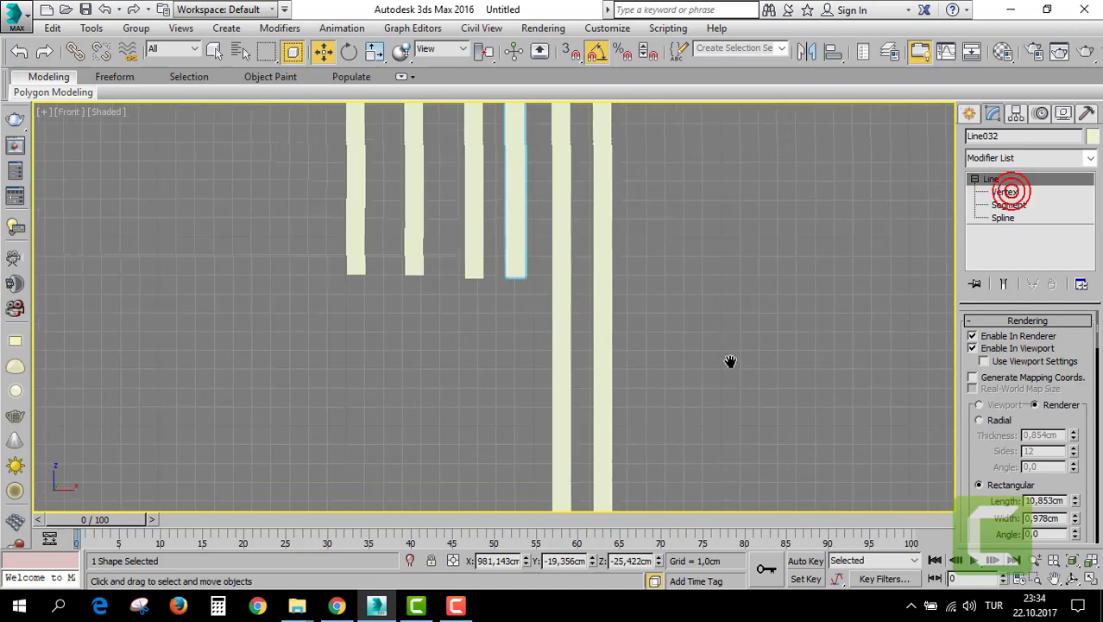
Shorten the next long vertical bar by raising its bottom vertex to match.
left_click(554, 331)
scroll(614, 408, "down", 2)
middle_click_drag(615, 408, 634, 369)
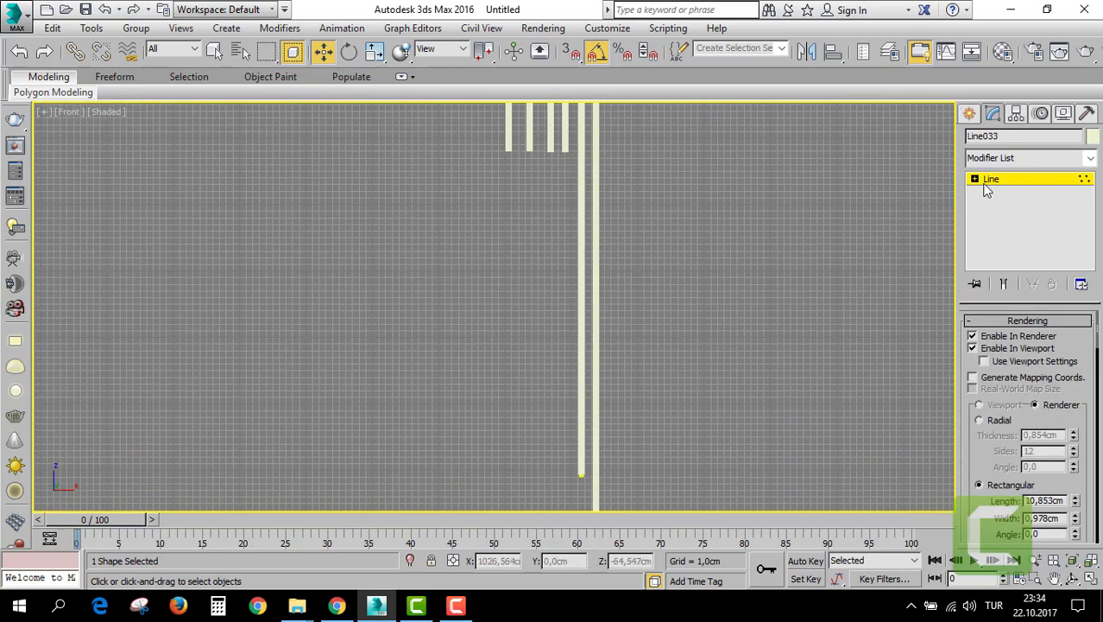
key("1")
left_click_drag(596, 507, 570, 483)
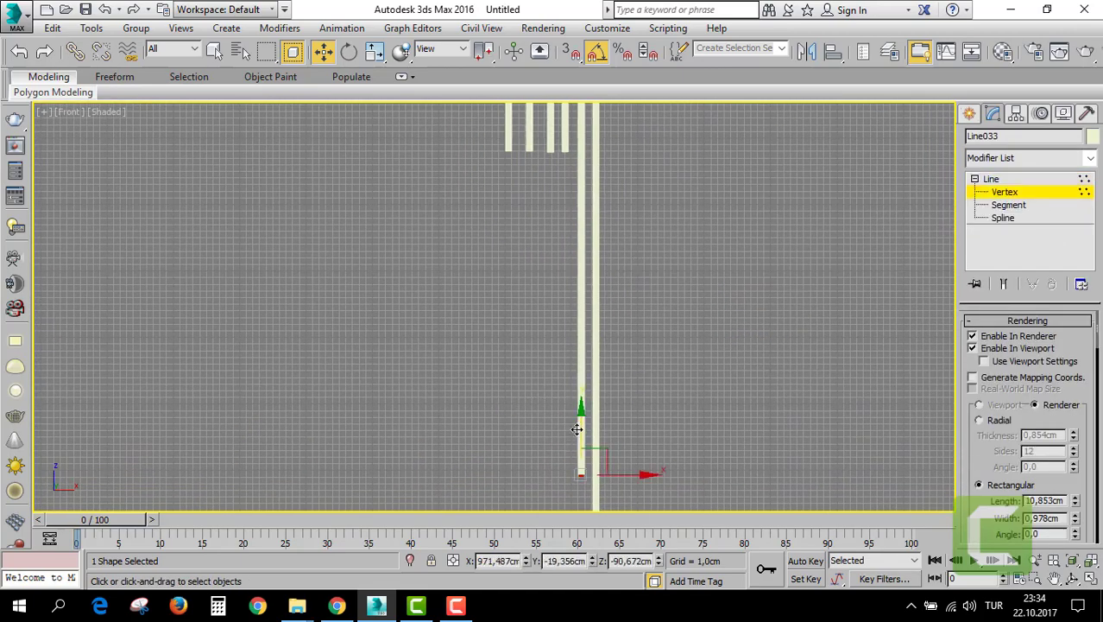
left_click_drag(575, 423, 576, 149)
scroll(577, 149, "up", 5)
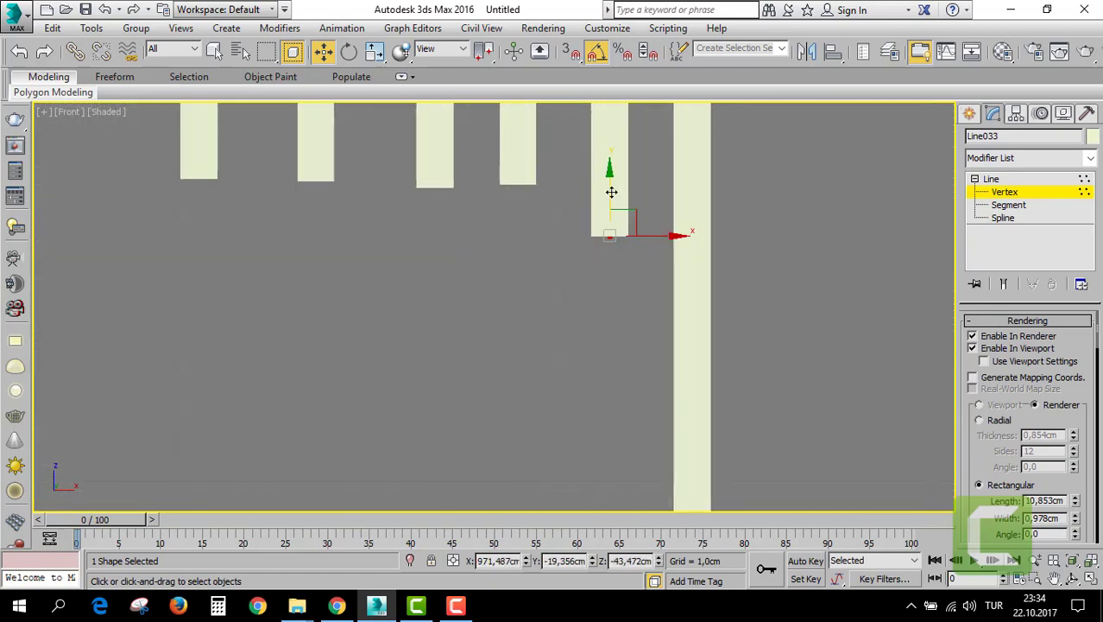
left_click_drag(611, 191, 611, 141)
left_click(1014, 192)
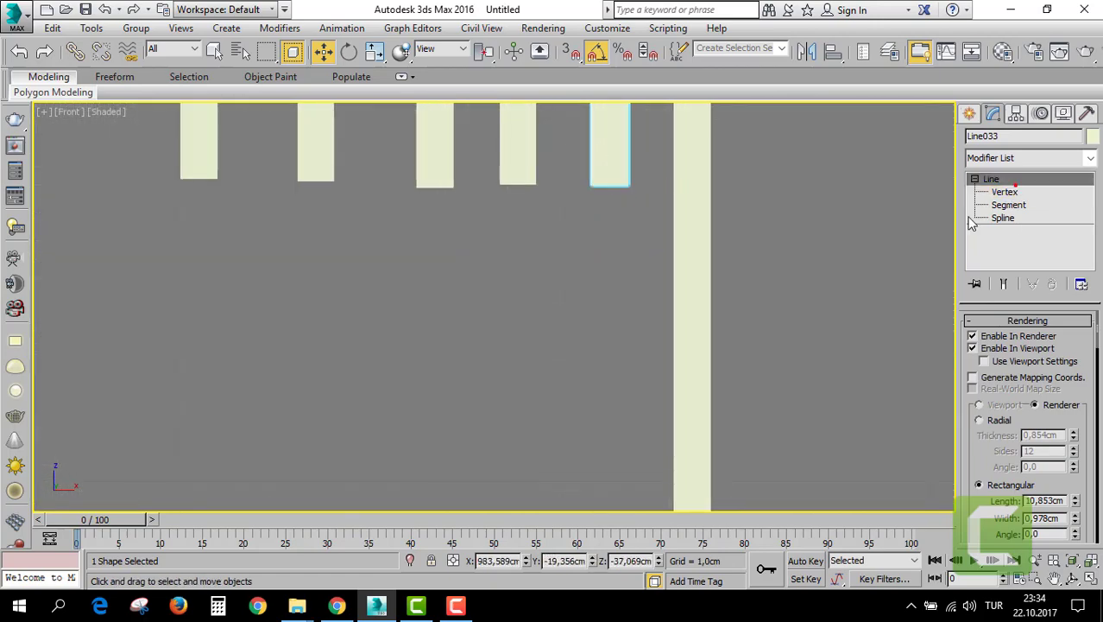
scroll(798, 356, "down", 5)
scroll(590, 293, "down", 3)
Raise the last long bar's bottom vertex to match the others' base.
left_click(569, 315)
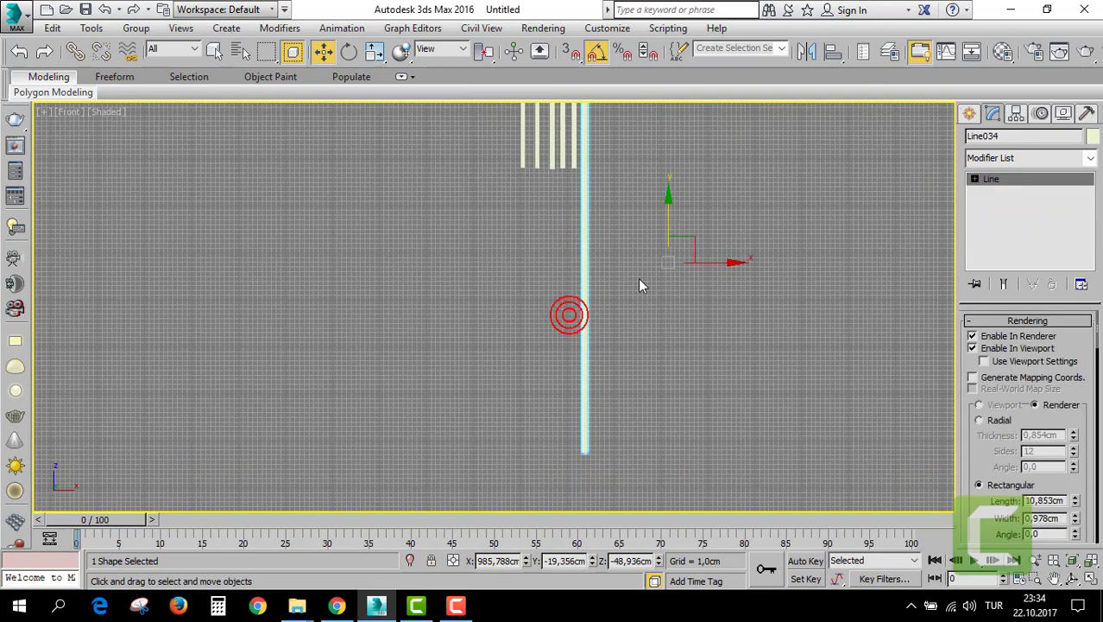
key("1")
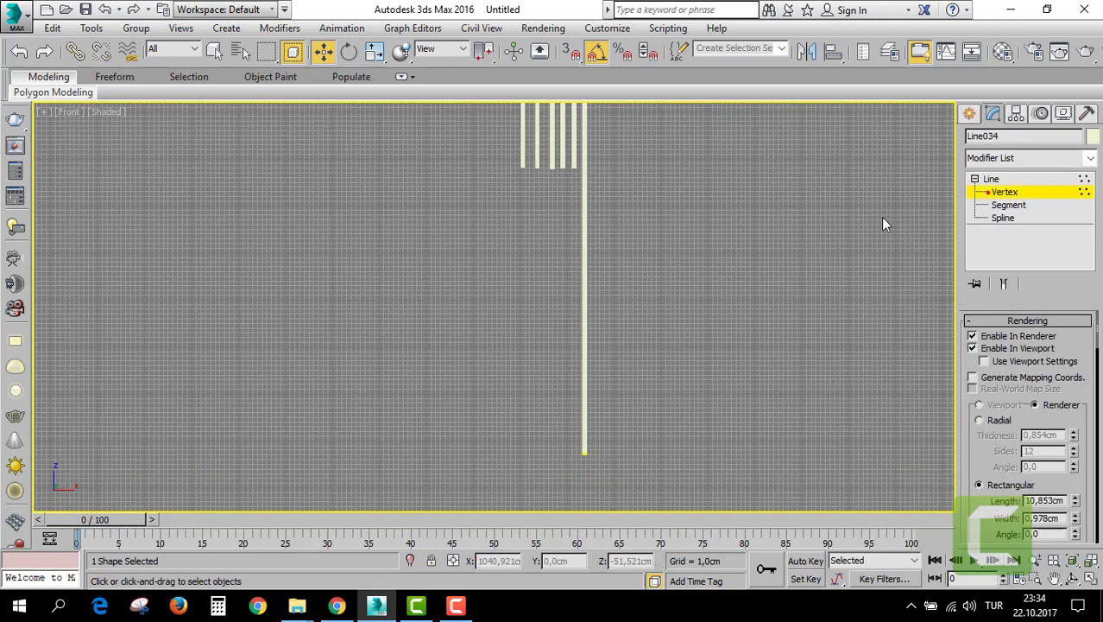
key("1")
left_click(518, 388)
left_click(587, 378)
key("1")
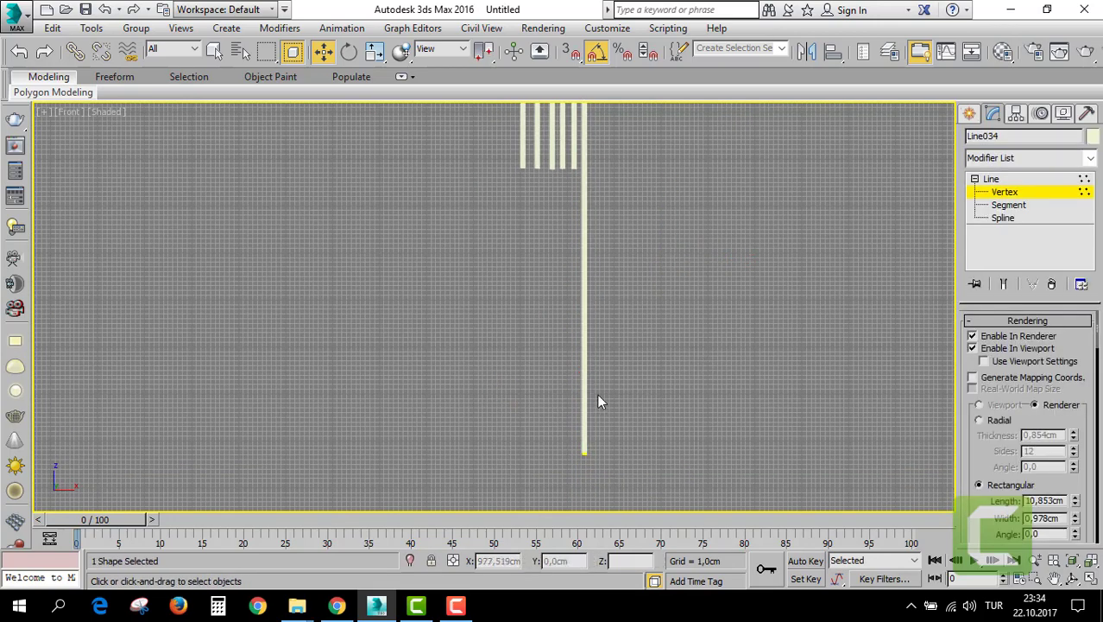
left_click_drag(587, 408, 574, 177)
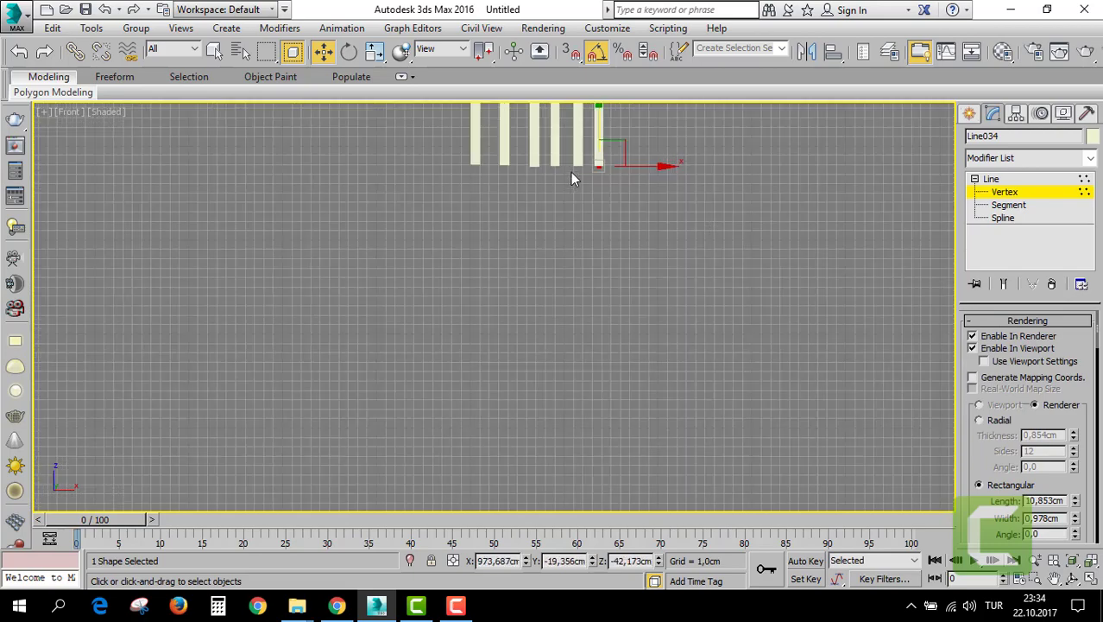
scroll(562, 171, "up", 3)
left_click_drag(493, 183, 498, 173)
scroll(497, 173, "down", 3)
Exit vertex editing and bring up the viewport menu to unhide everything.
left_click(1017, 190)
scroll(567, 345, "down", 1)
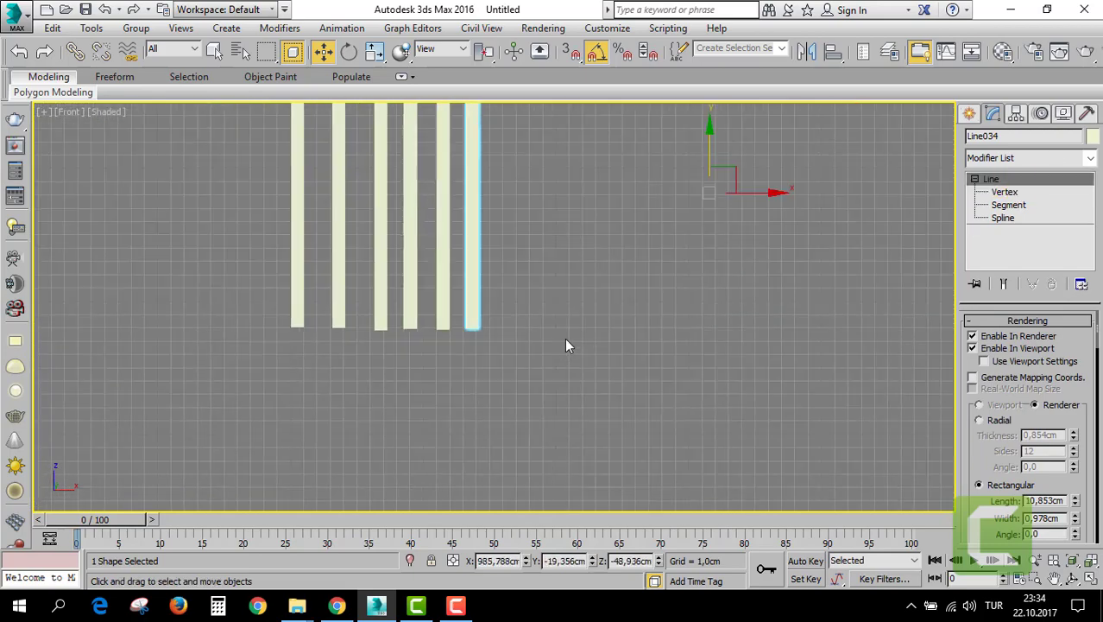
scroll(570, 336, "down", 2)
right_click(511, 236)
Unhide the reference image and shift the top shelf line slightly left.
left_click(623, 177)
middle_click_drag(625, 197, 622, 205)
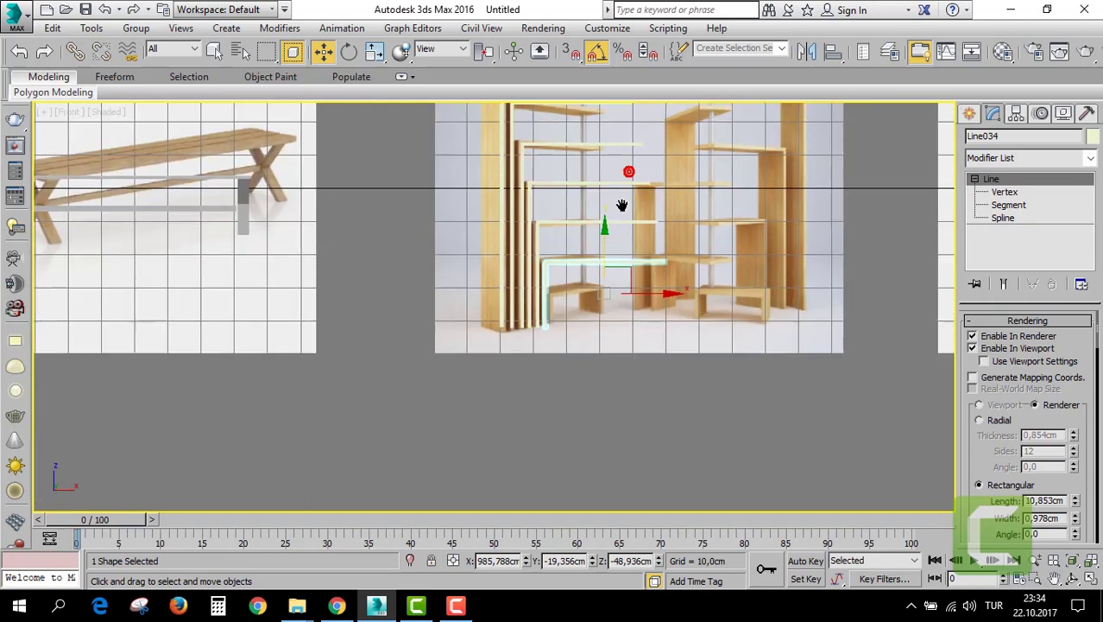
scroll(609, 185, "up", 2)
left_click(599, 171)
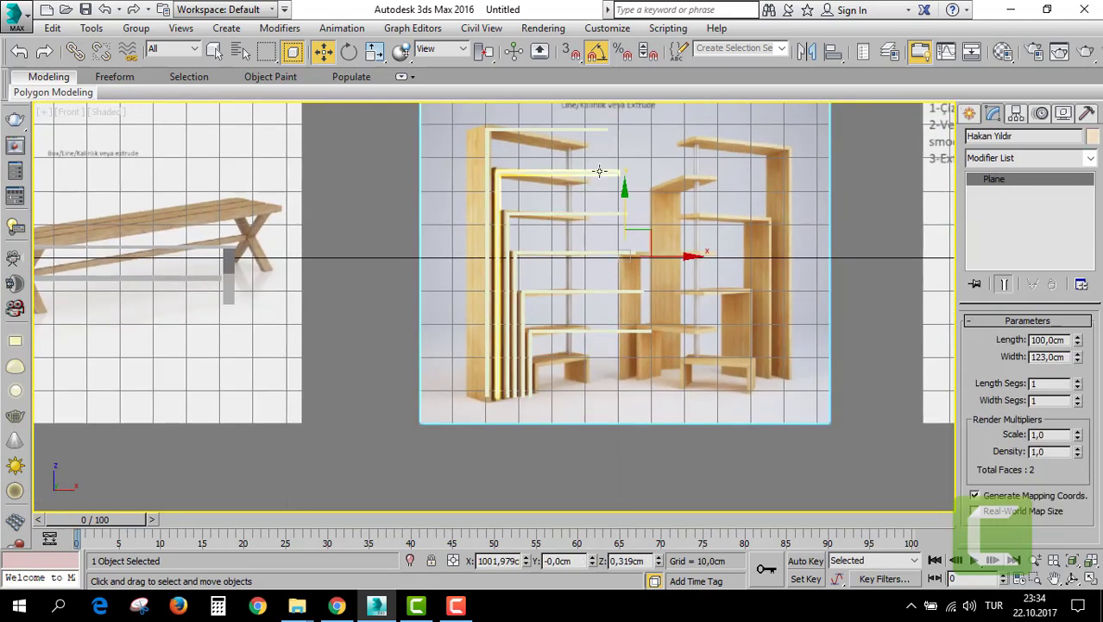
left_click(599, 129)
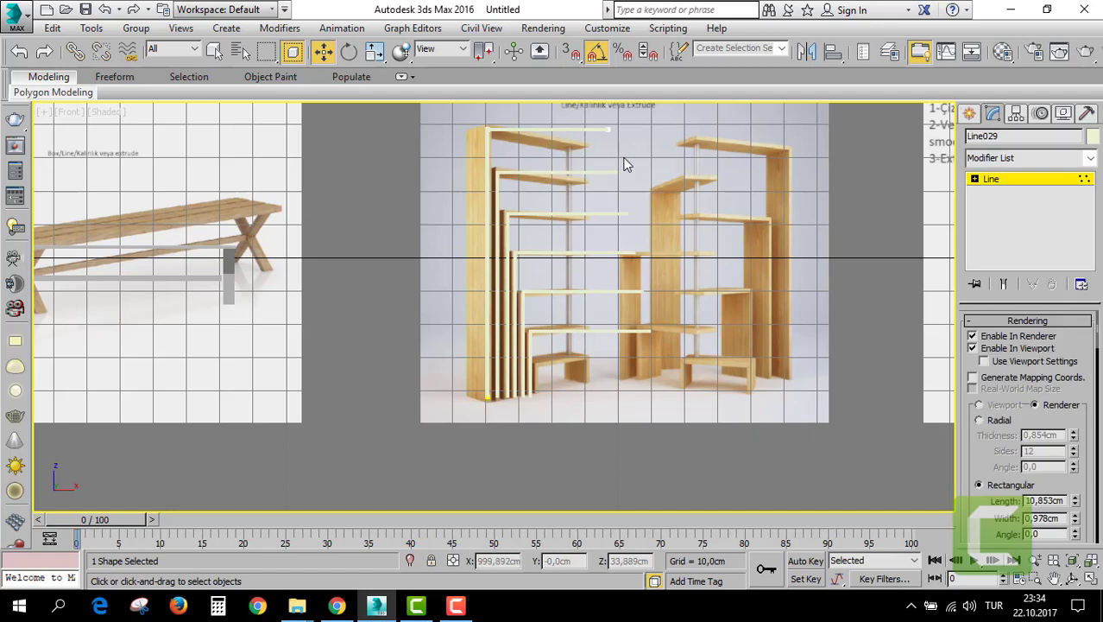
left_click(624, 131)
left_click_drag(643, 129, 641, 130)
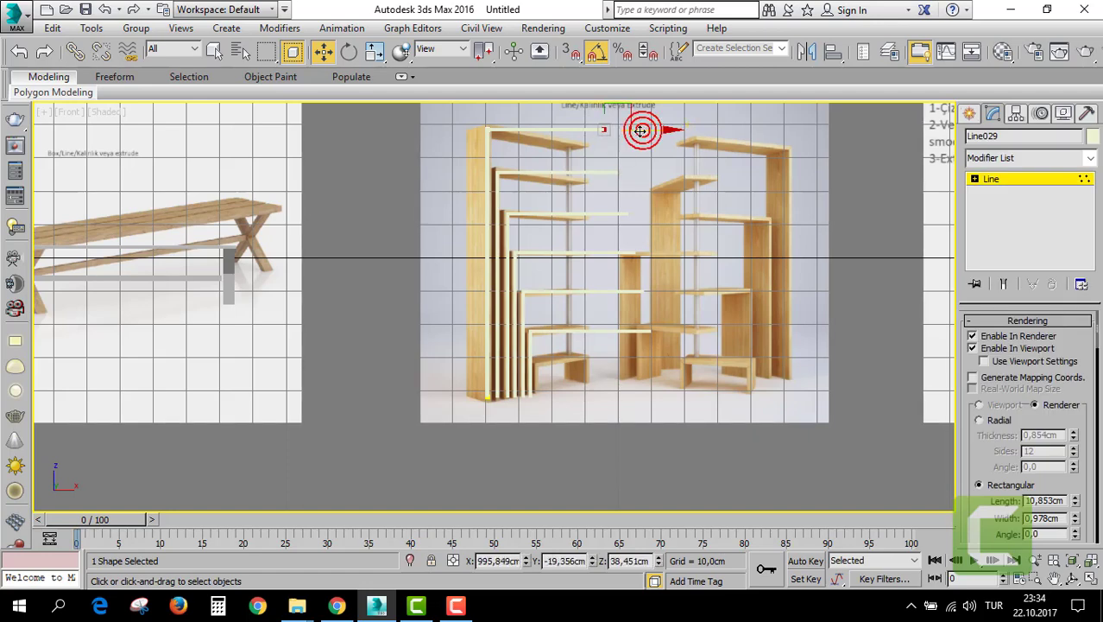
Extend the second shelf line's right-end vertex slightly to fit the reference.
left_click(598, 172)
key("1")
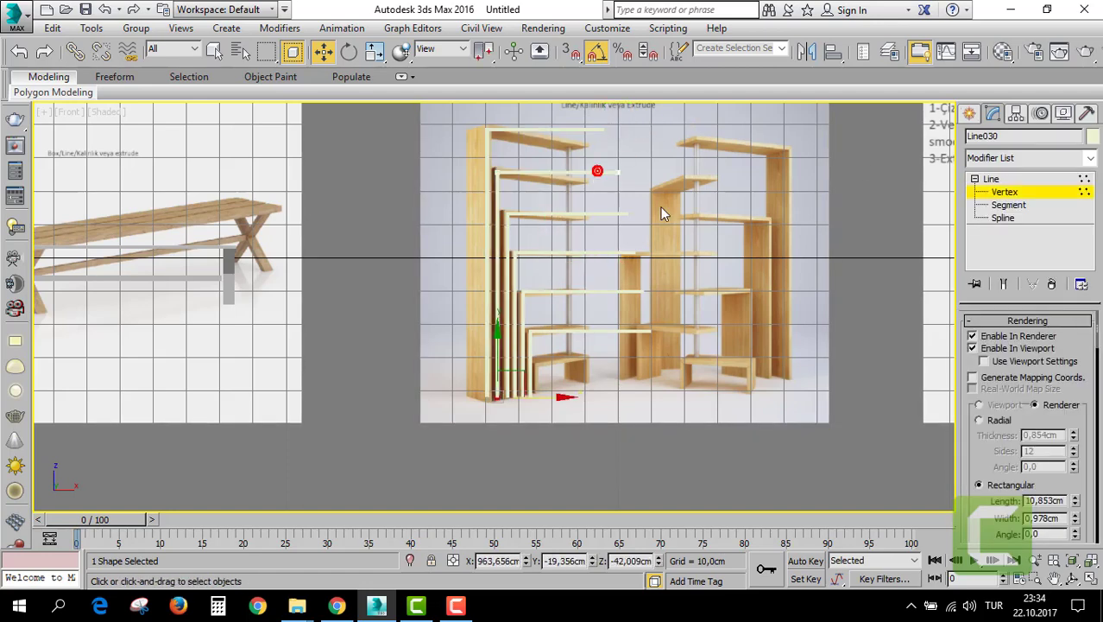
mouse_move(634, 192)
left_mouse_down()
mouse_move(603, 161)
mouse_move(635, 171)
mouse_move(619, 171)
mouse_move(619, 149)
mouse_move(657, 129)
left_mouse_up()
left_click(991, 179)
left_click(595, 129)
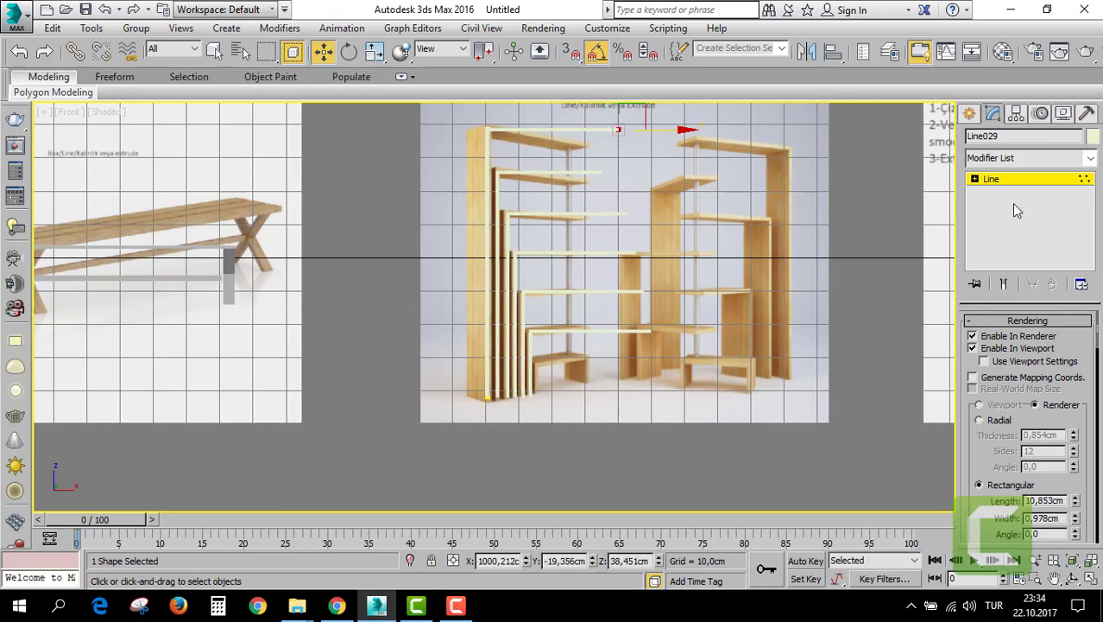
left_click(991, 179)
left_click(586, 170)
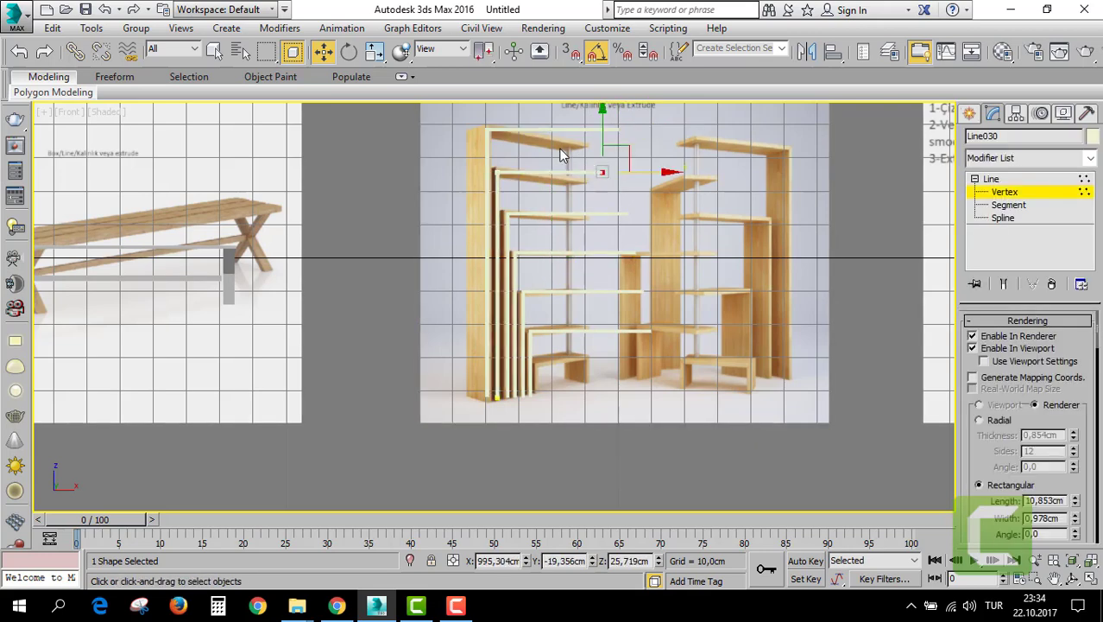
left_click_drag(645, 173, 657, 176)
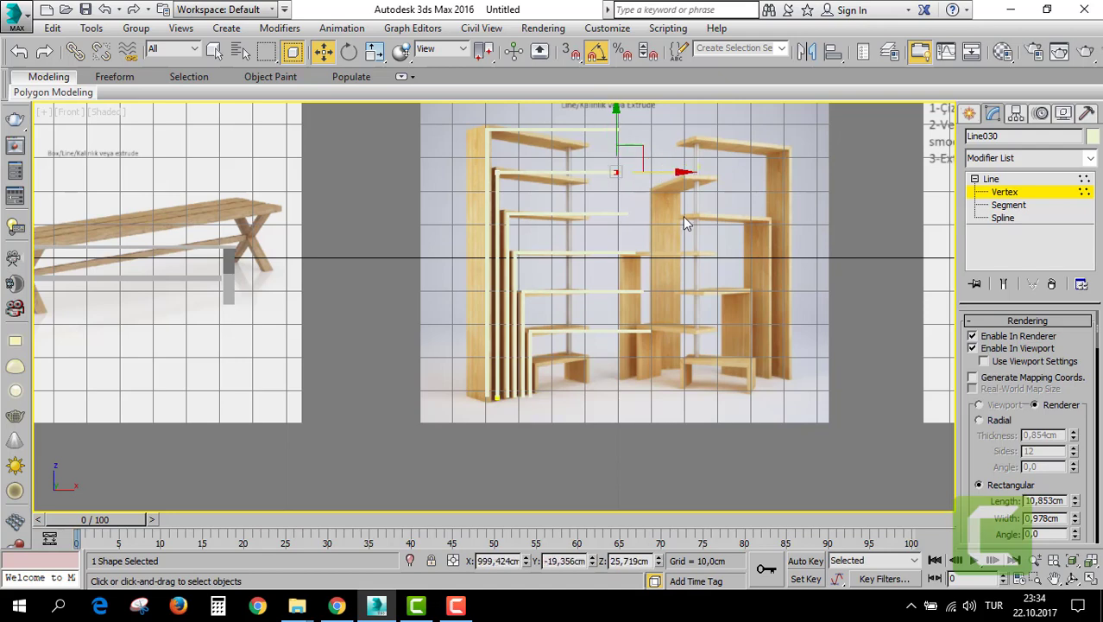
left_click(999, 195)
Move the next shelf line's right-end vertex to the left.
left_click(608, 209)
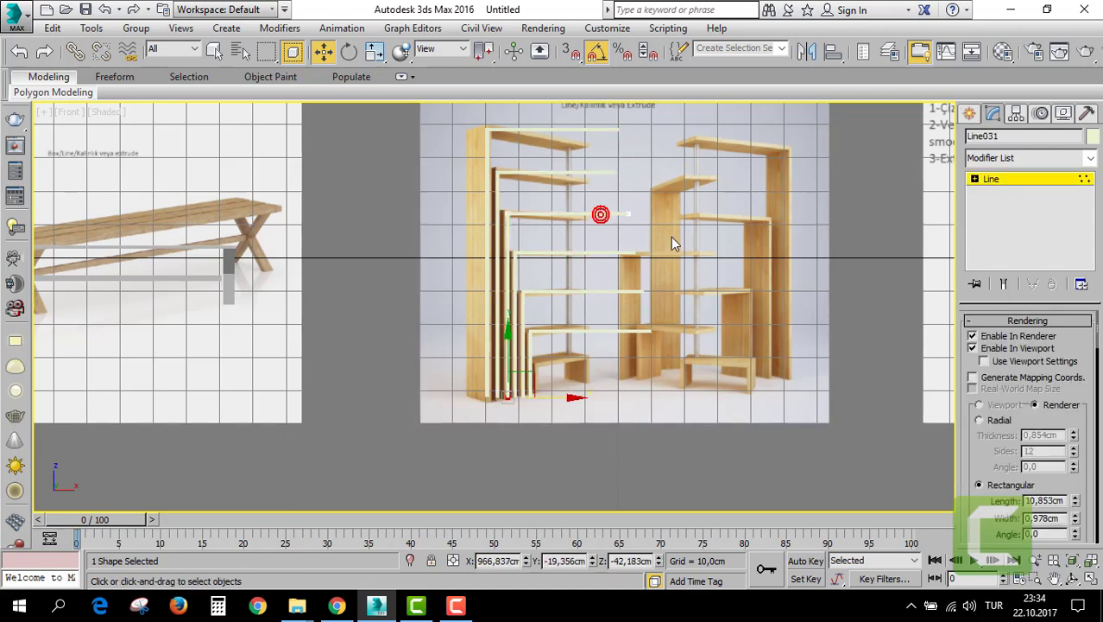
left_click(991, 179)
left_click(608, 254)
scroll(617, 268, "up", 3)
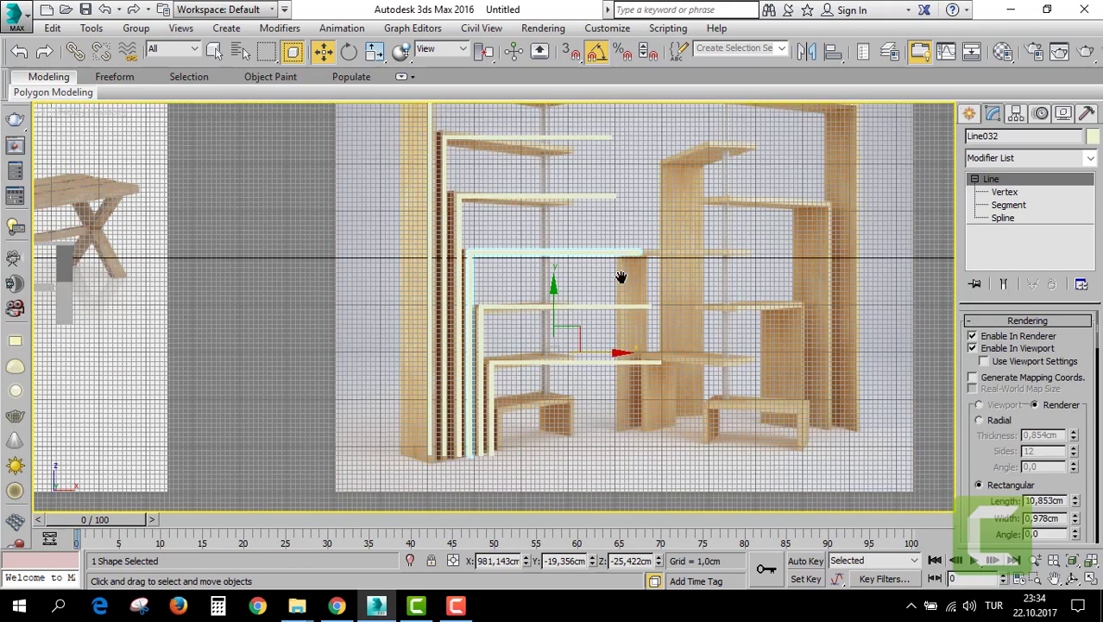
scroll(598, 327, "up", 2)
key("1")
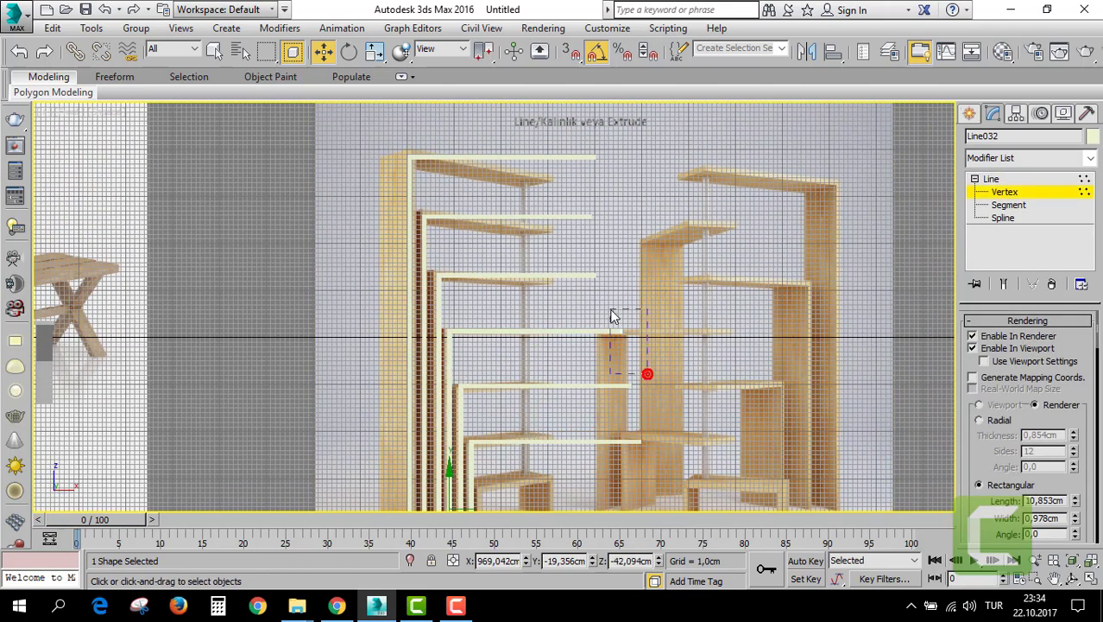
left_click_drag(662, 331, 636, 329)
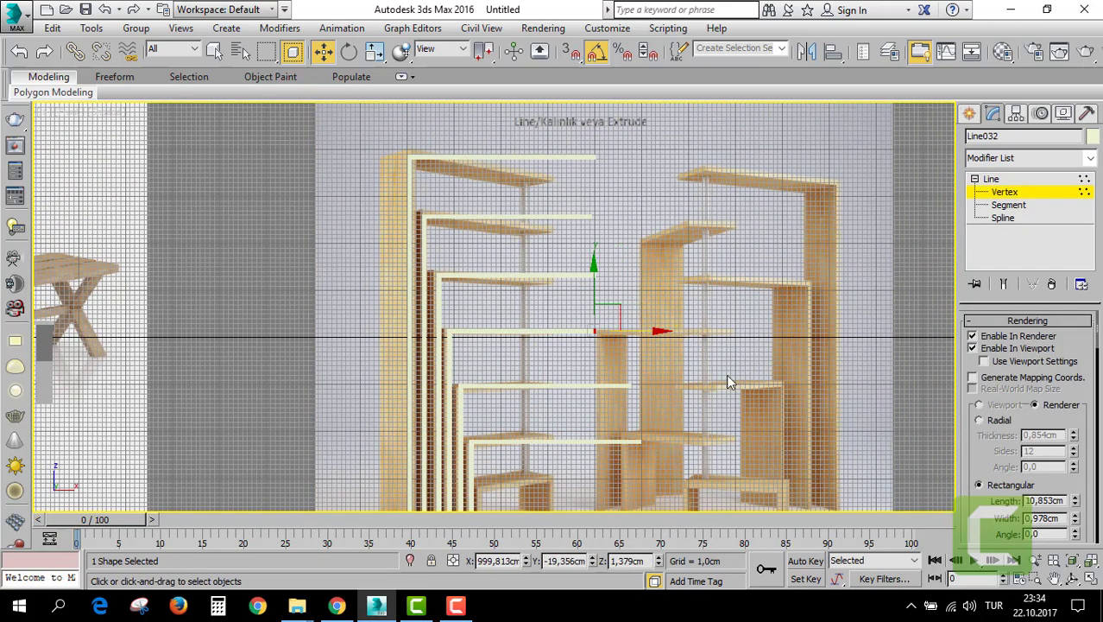
Pull the right ends of lower shelf lines Line033 and Line034 leftward.
middle_click_drag(728, 383, 747, 313)
left_click(1035, 198)
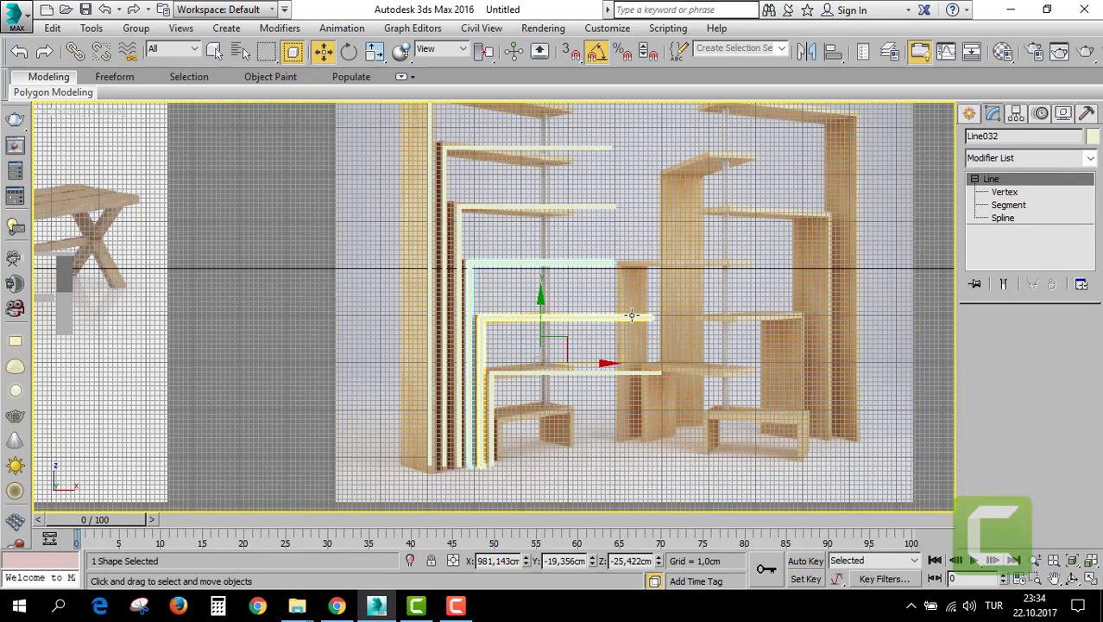
left_click(631, 313)
key("1")
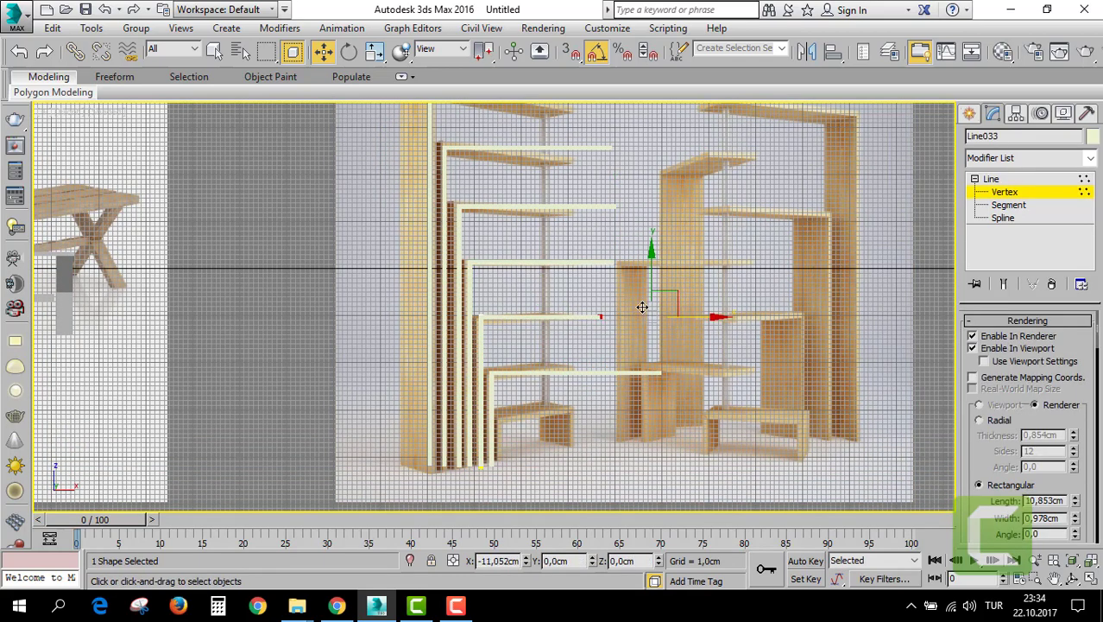
left_click(1045, 194)
middle_click_drag(634, 376, 627, 322)
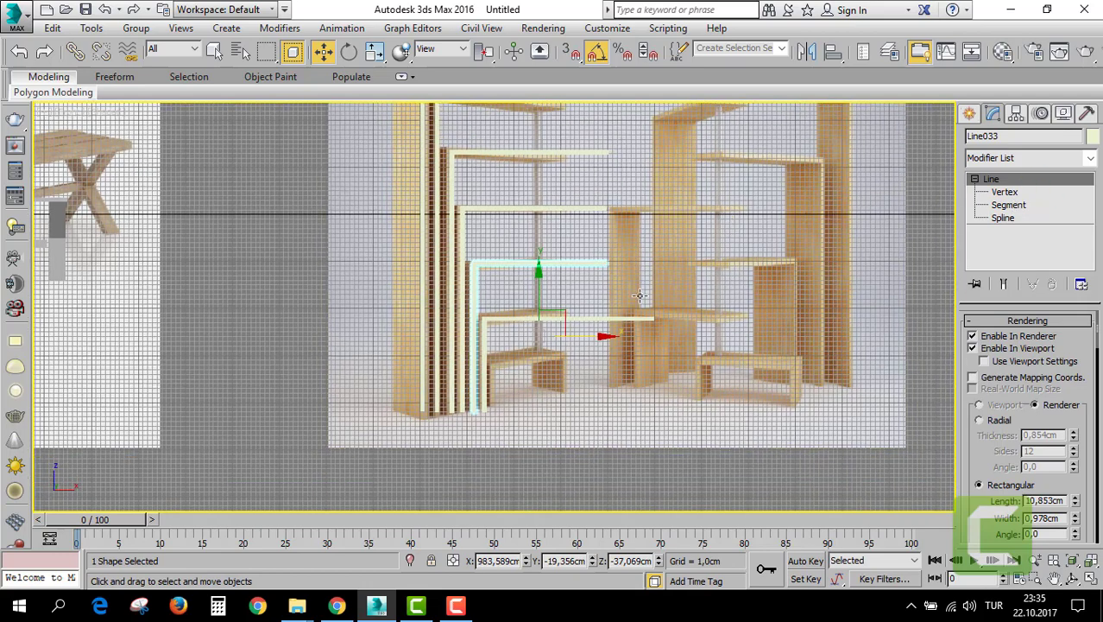
left_click(627, 323)
key("1")
left_click(653, 320)
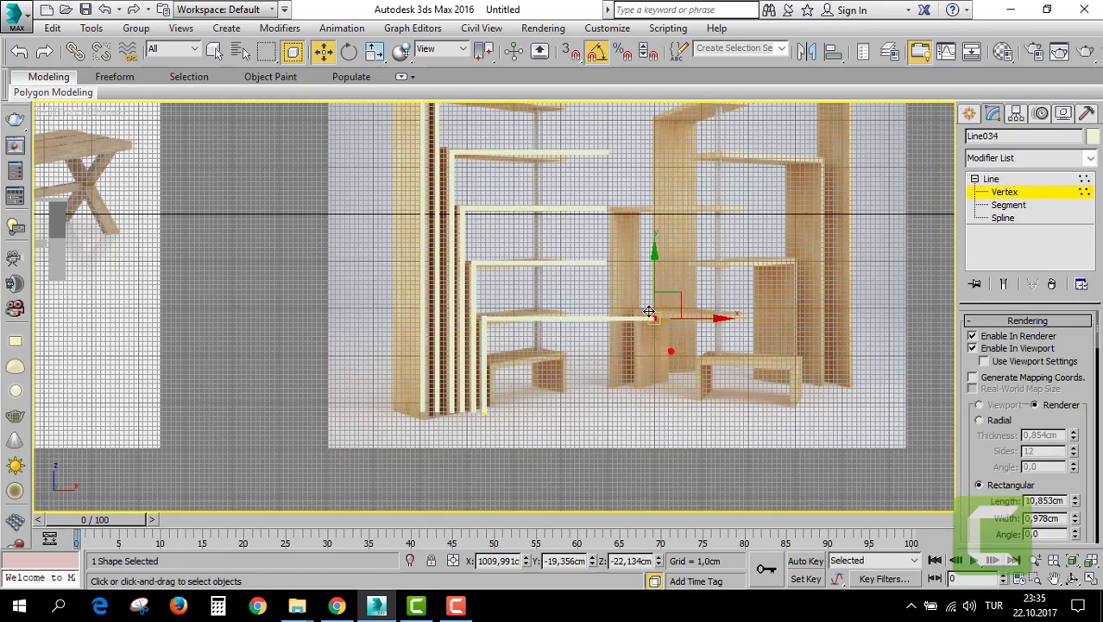
left_click_drag(697, 322, 658, 320)
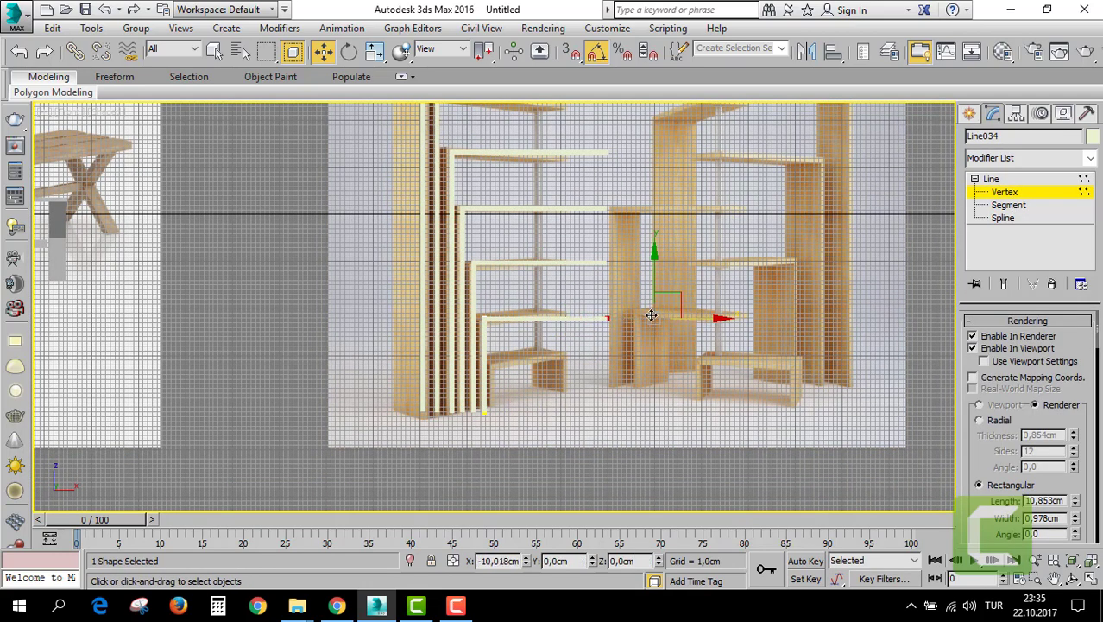
left_click(1036, 192)
Start a new spline Line from Create > Shapes > Splines.
middle_click_drag(612, 337, 623, 303)
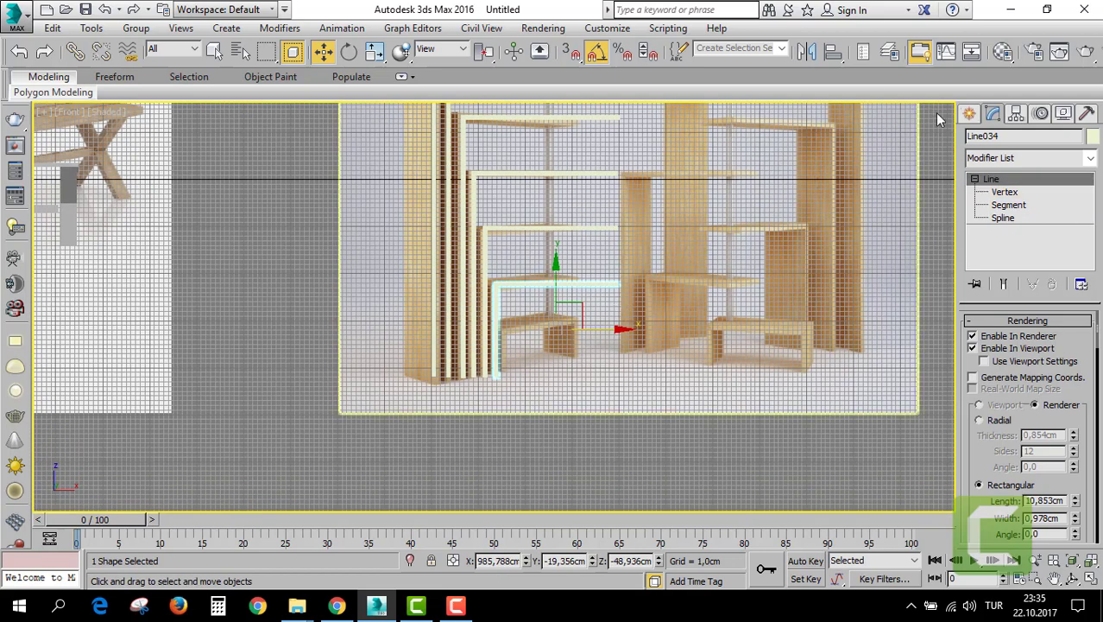
left_click(969, 118)
left_click(997, 229)
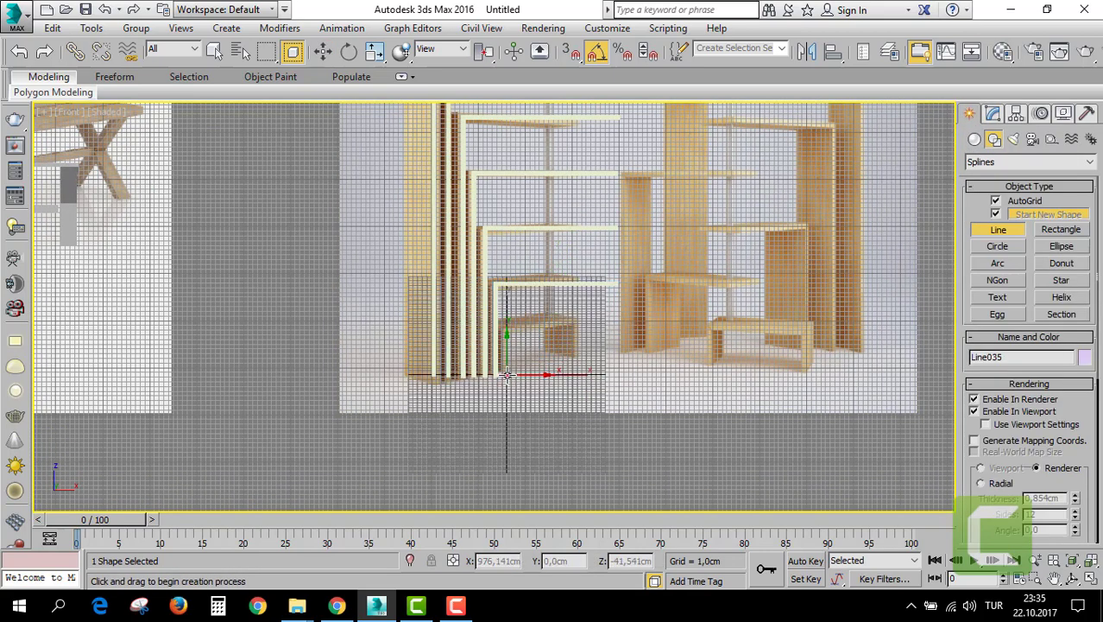
Draw a four-point inverted-U Line035 over the low bench.
left_click(507, 374)
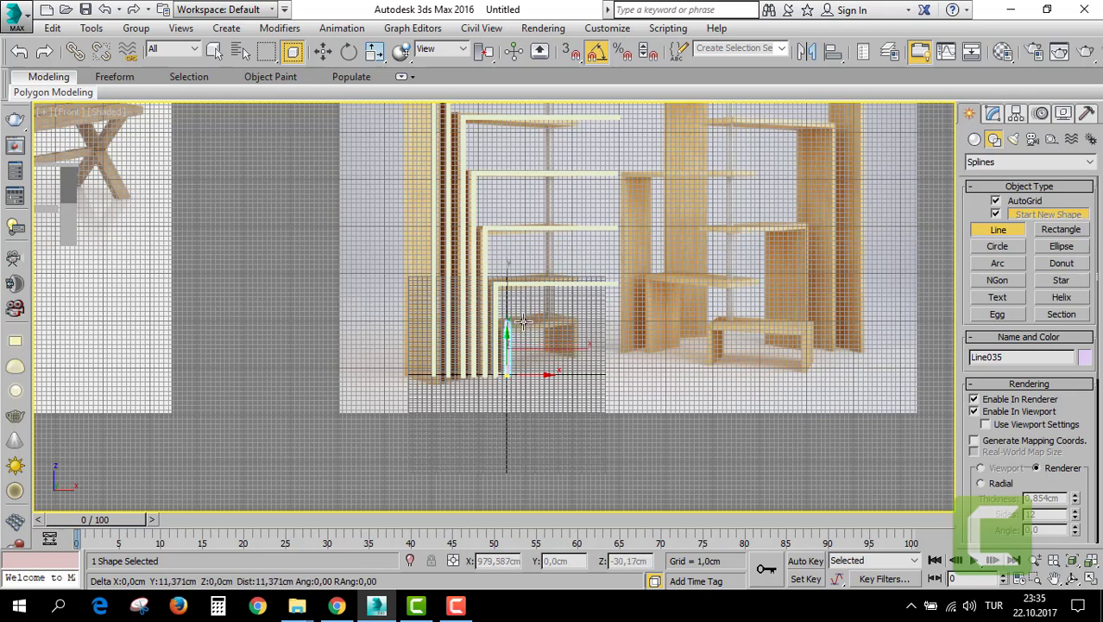
left_click(523, 321, "shift")
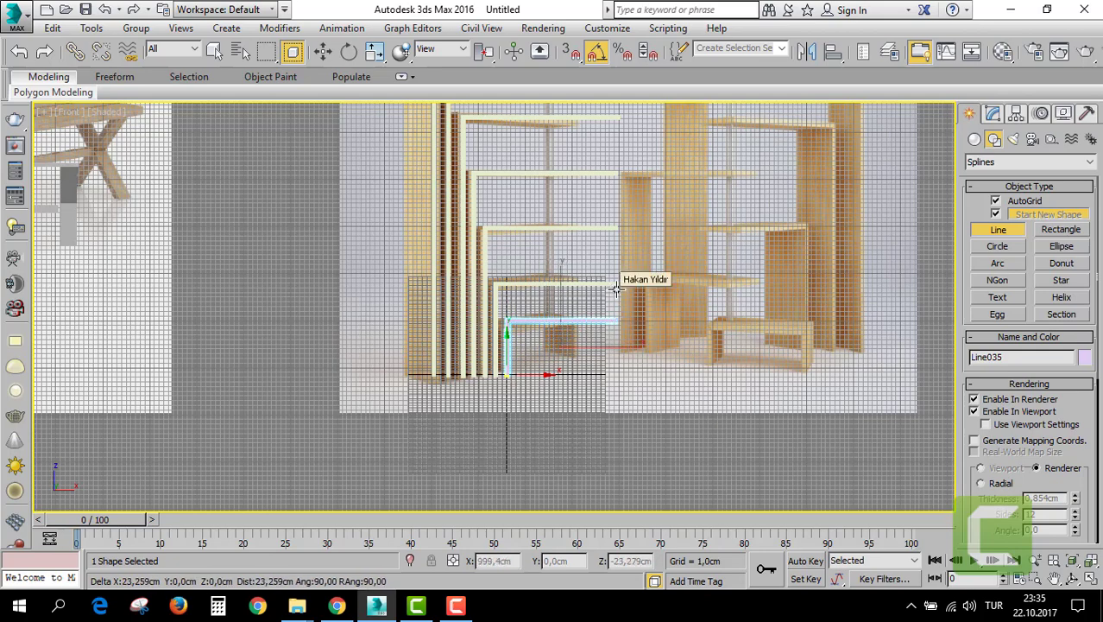
left_click(616, 288, "shift")
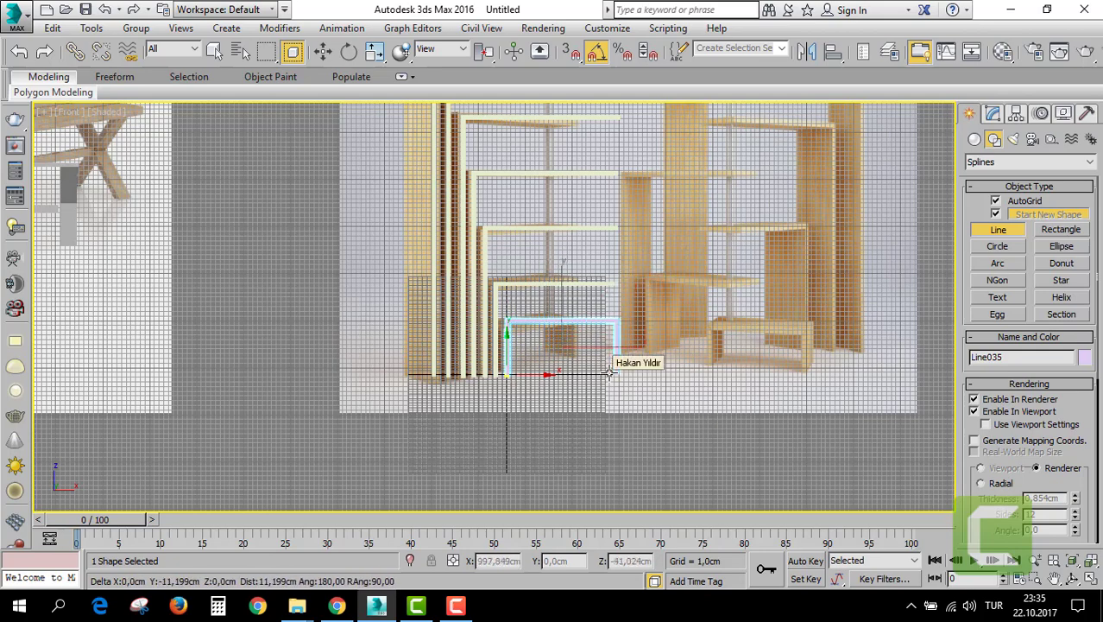
left_click(609, 371, "shift")
right_click(606, 371)
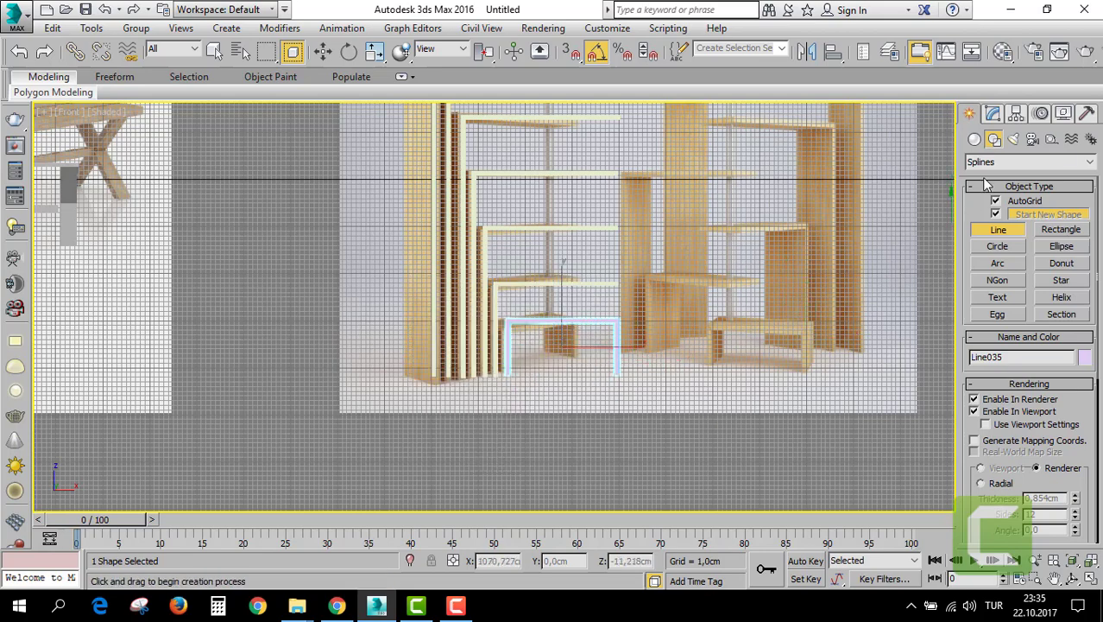
In Vertex mode, move Line035's top-right corner vertex down slightly.
left_click(995, 115)
left_click(974, 179)
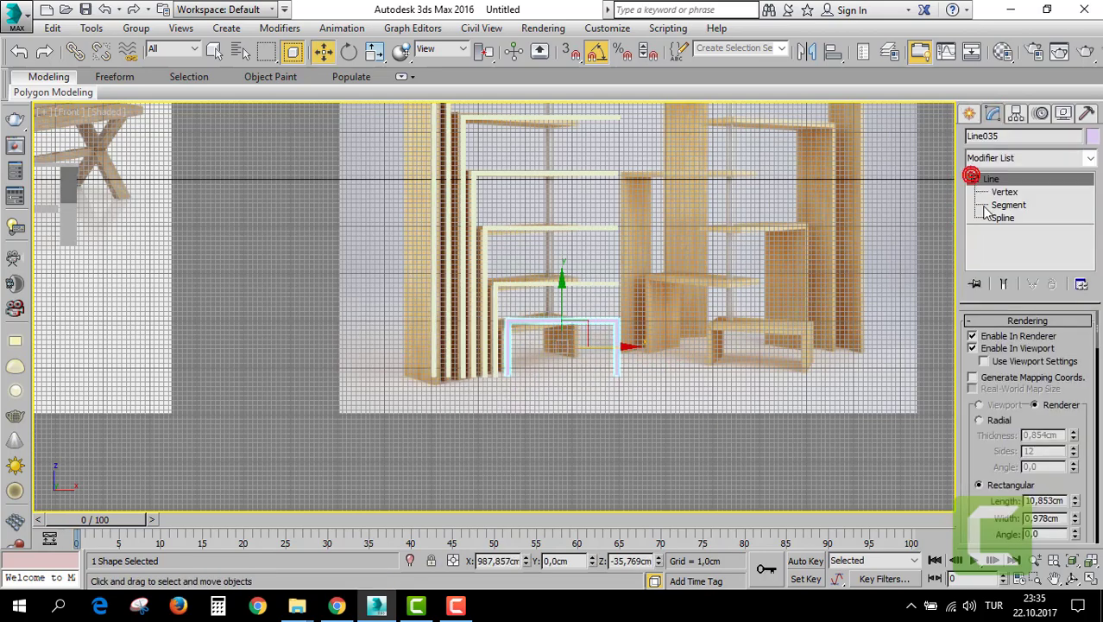
left_click(1005, 191)
scroll(531, 330, "up", 4)
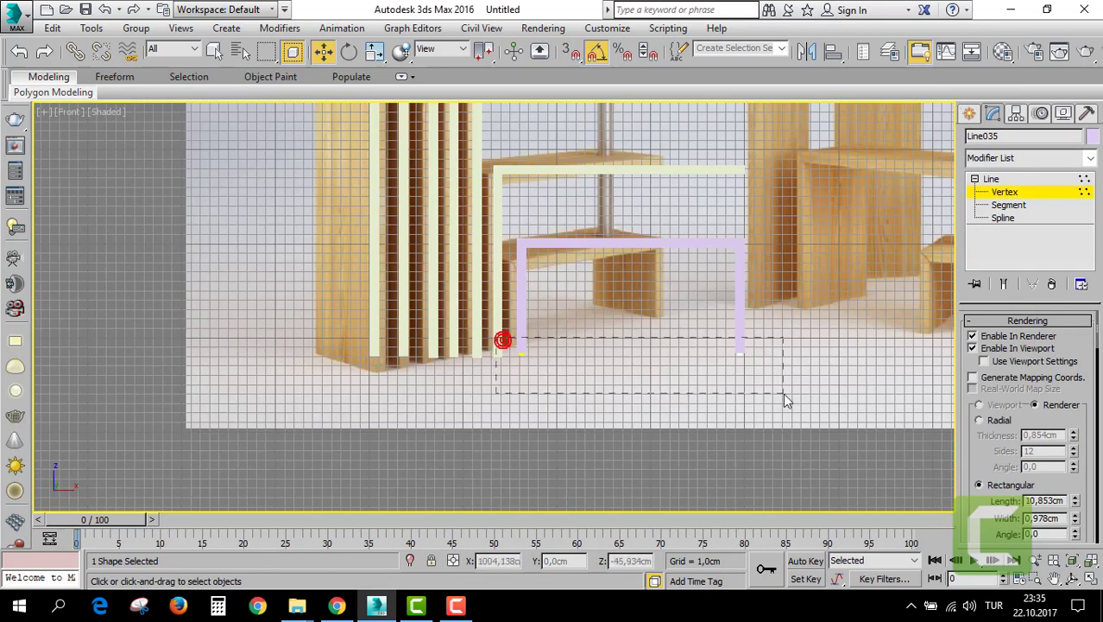
left_click_drag(783, 393, 783, 393)
left_click_drag(840, 278, 603, 202)
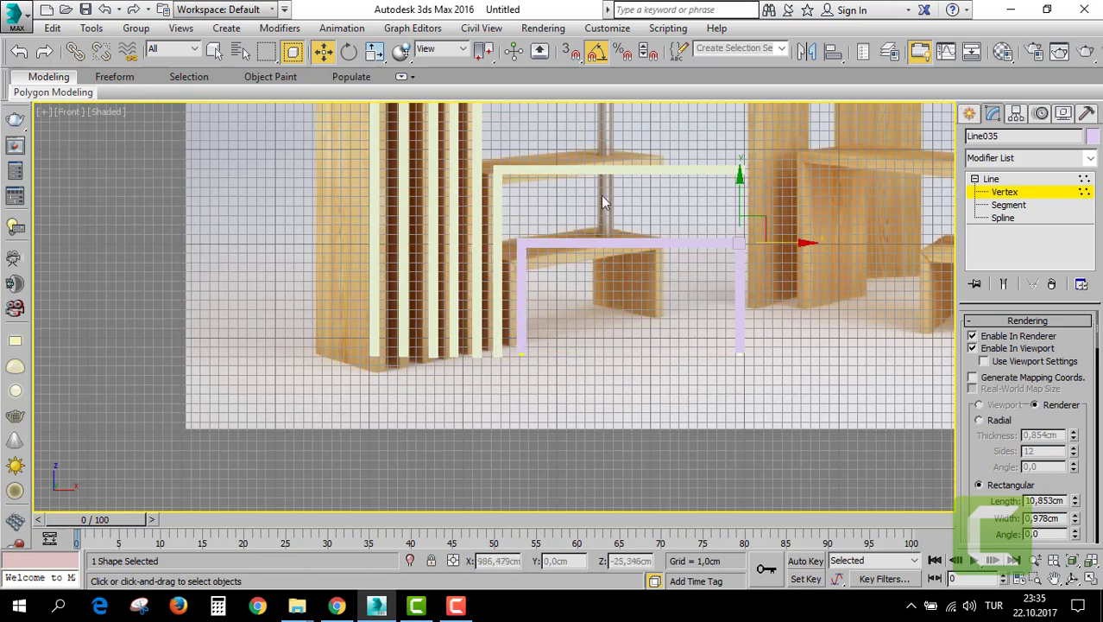
left_click_drag(744, 204, 743, 221)
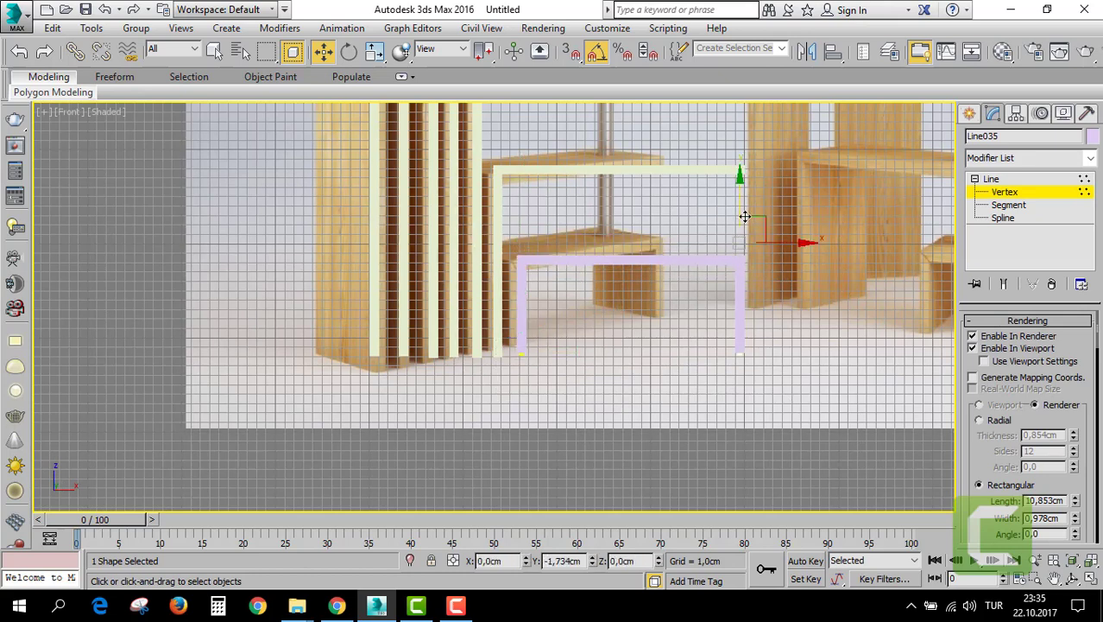
left_click(1006, 192)
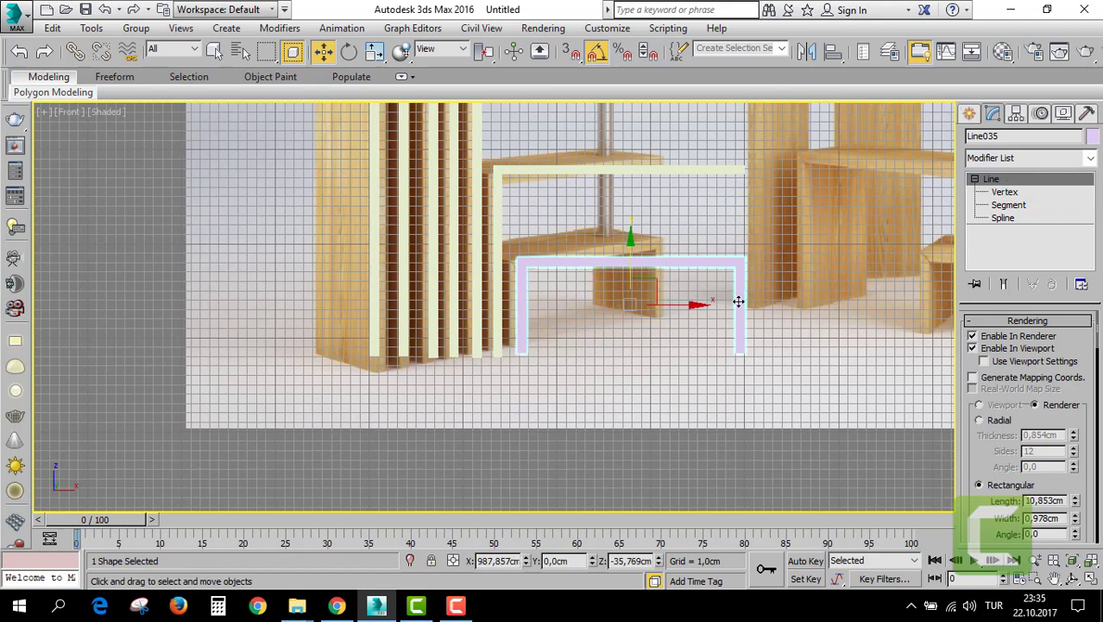
key("alt+w")
Move Line035 down onto the lower object.
key("alt+w")
scroll(510, 369, "up", 3)
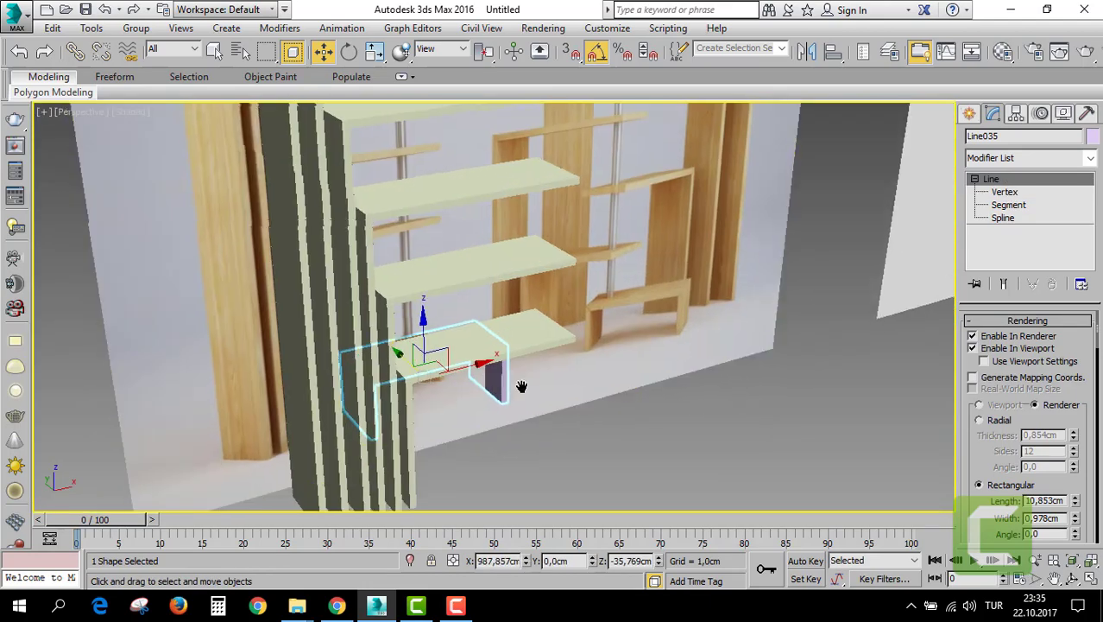
scroll(511, 370, "up", 2)
key("alt+w")
key("alt+w")
scroll(382, 278, "down", 5)
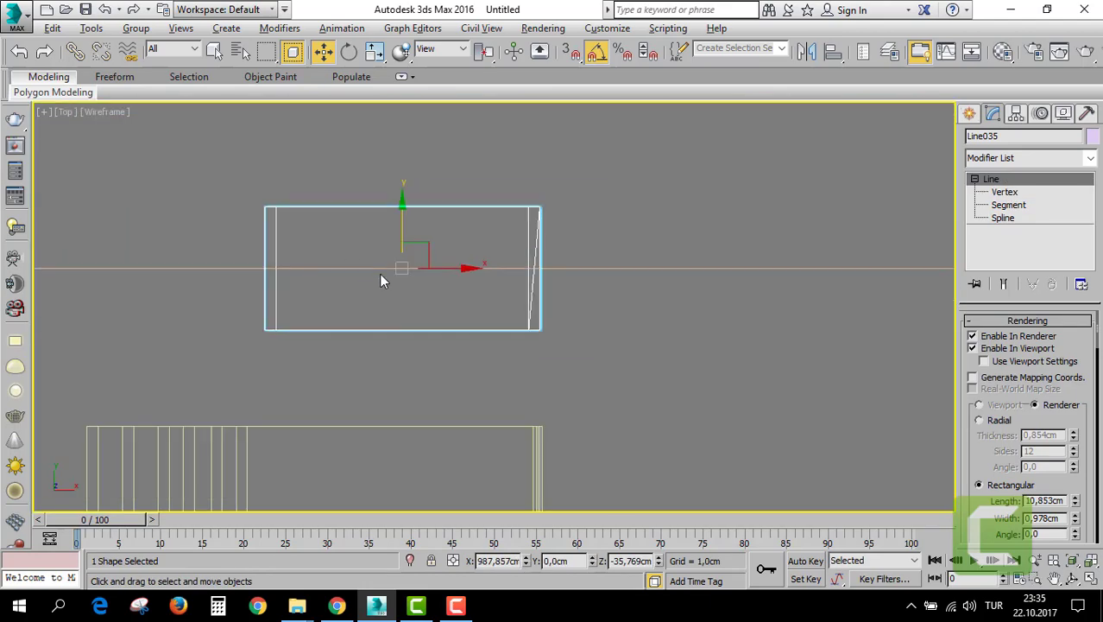
scroll(404, 280, "down", 3)
left_click_drag(403, 226, 402, 336)
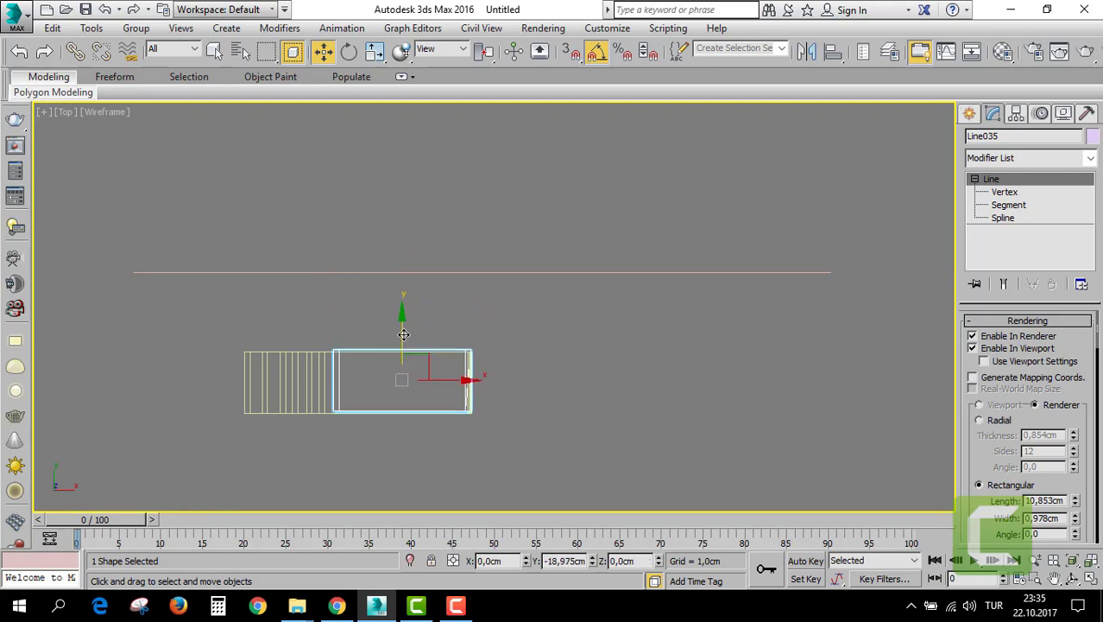
Create a chamfered cylinder from Extended Primitives at Line035's right end.
left_click(974, 117)
left_click(976, 140)
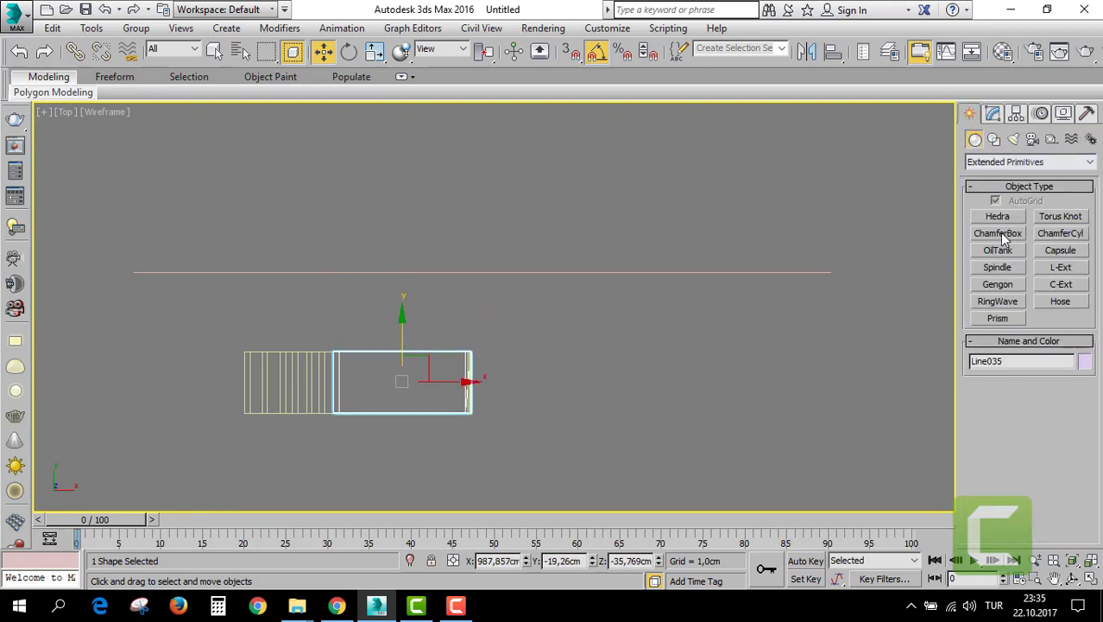
left_click(1074, 234)
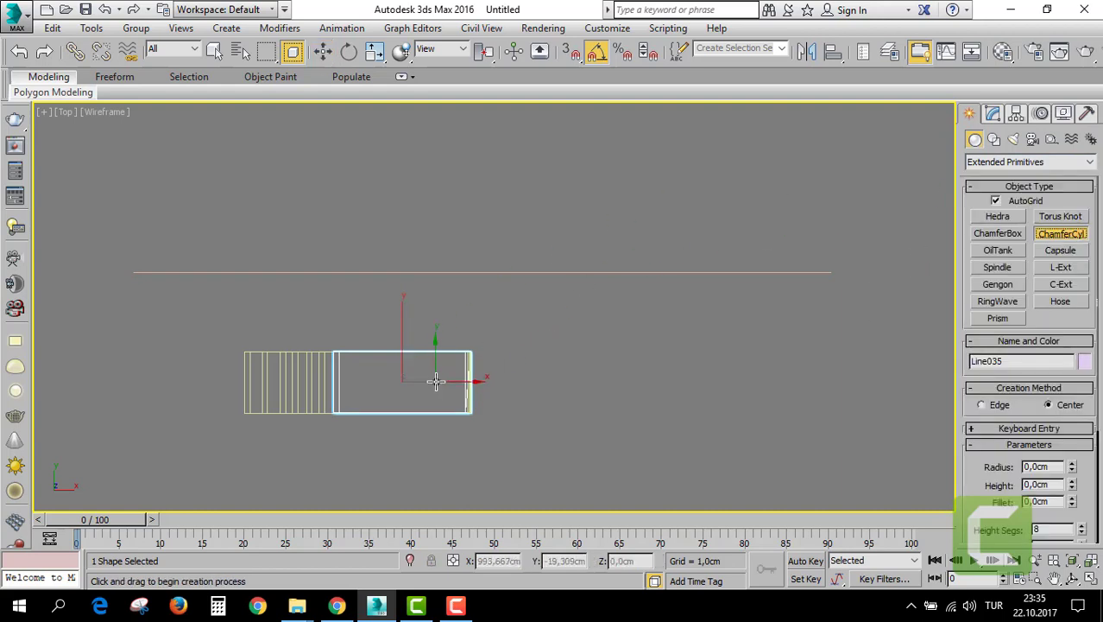
left_click_drag(441, 381, 446, 396)
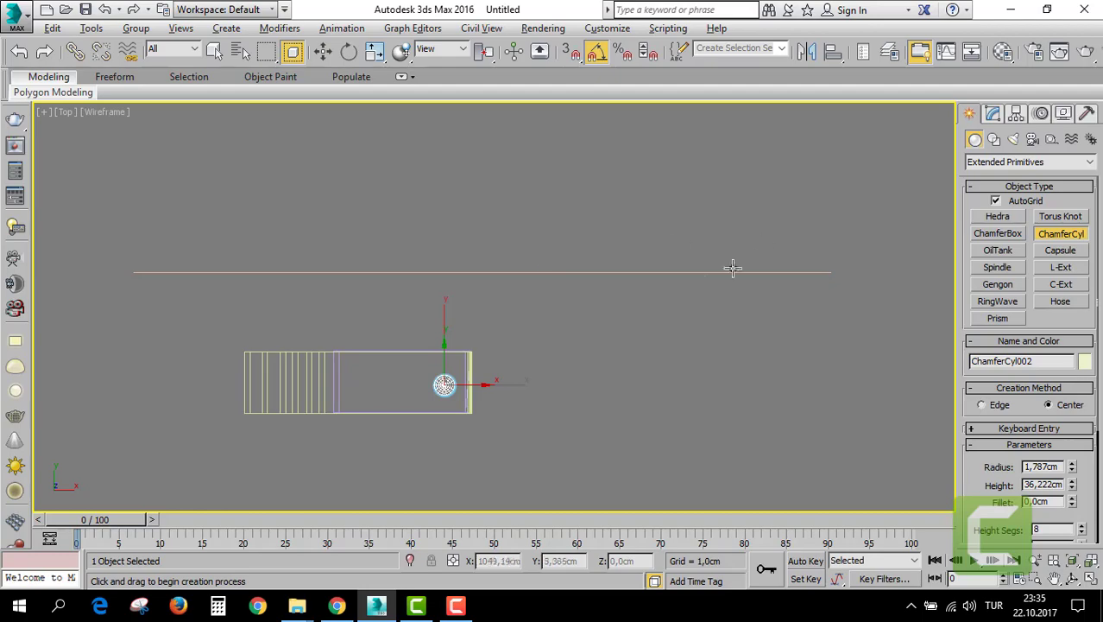
Position the chamfered cylinder vertically toward the shelf in the front view.
key("alt+w")
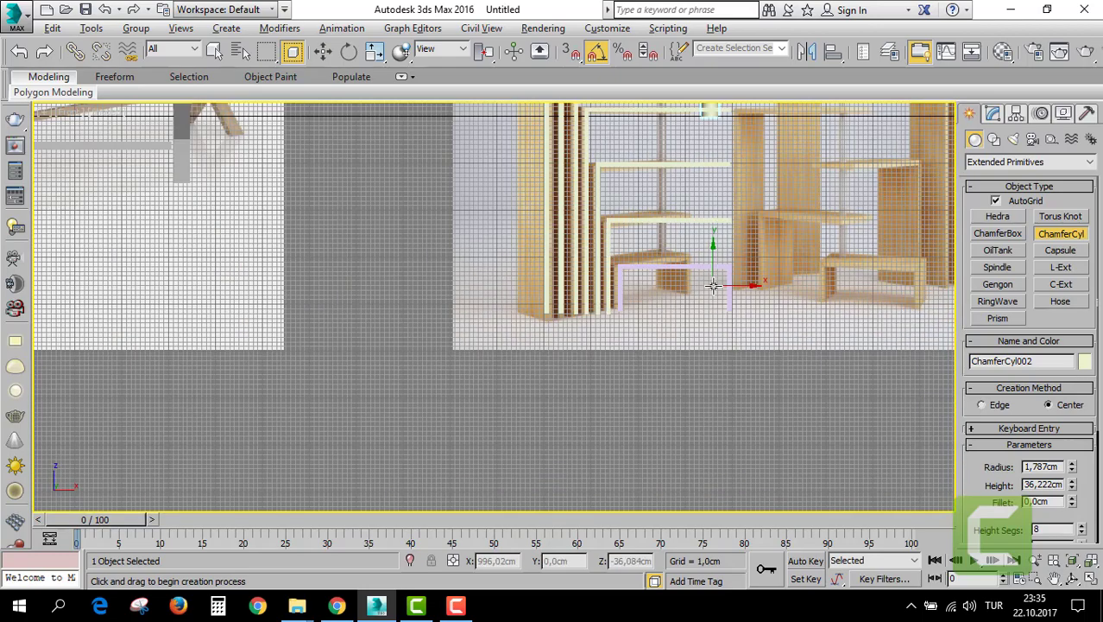
key("w")
scroll(735, 288, "down", 2)
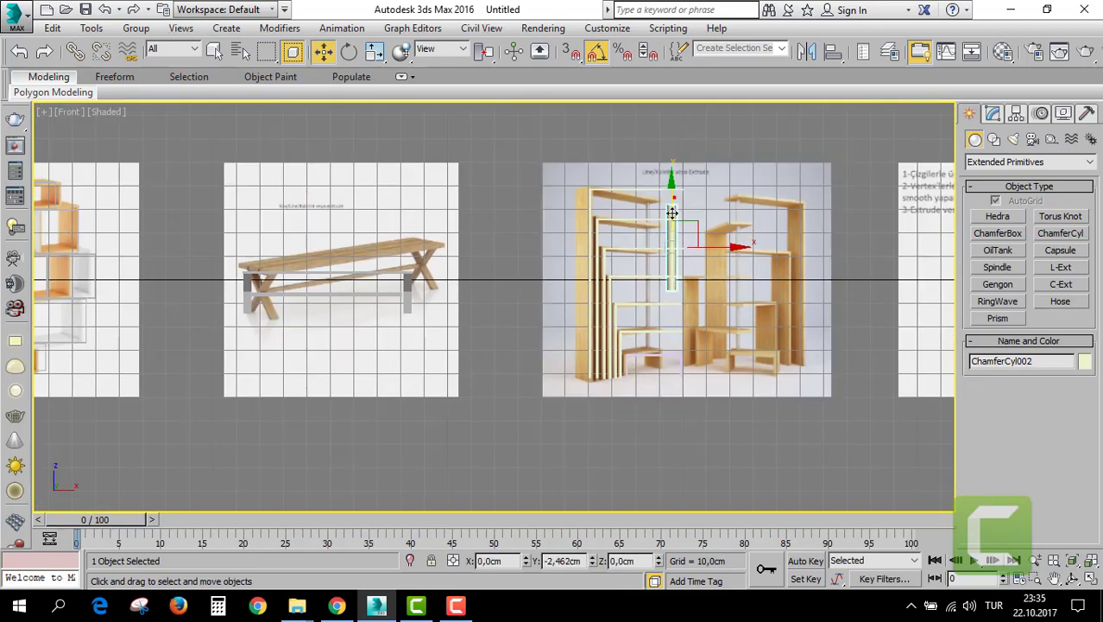
left_click_drag(677, 198, 670, 292)
scroll(669, 292, "up", 3)
scroll(667, 293, "up", 3)
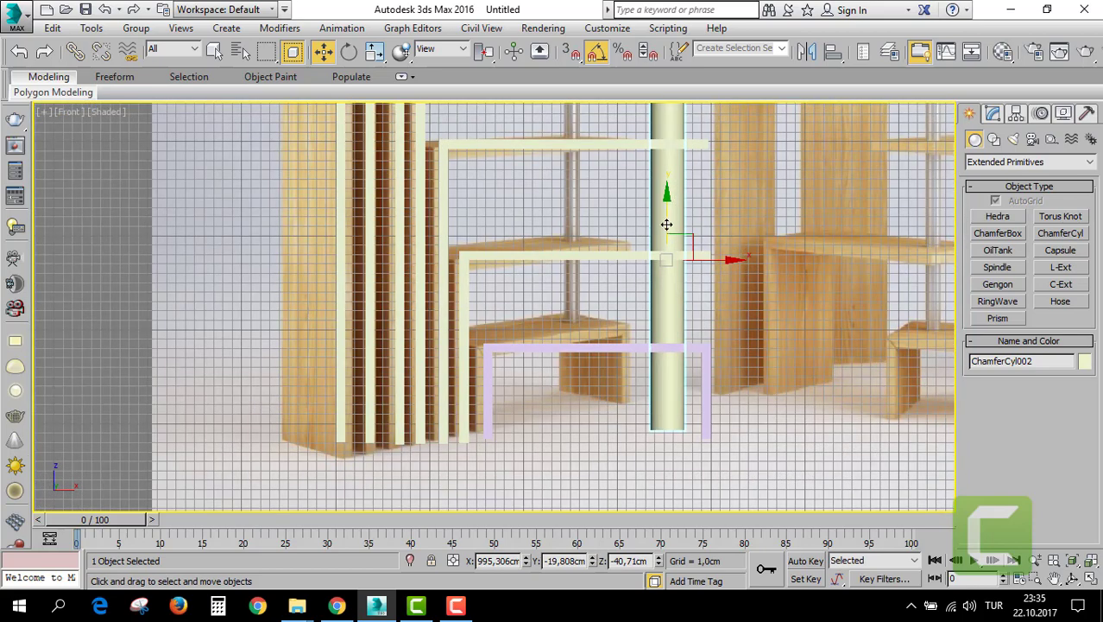
left_click_drag(667, 225, 667, 143)
middle_click_drag(798, 267, 748, 339)
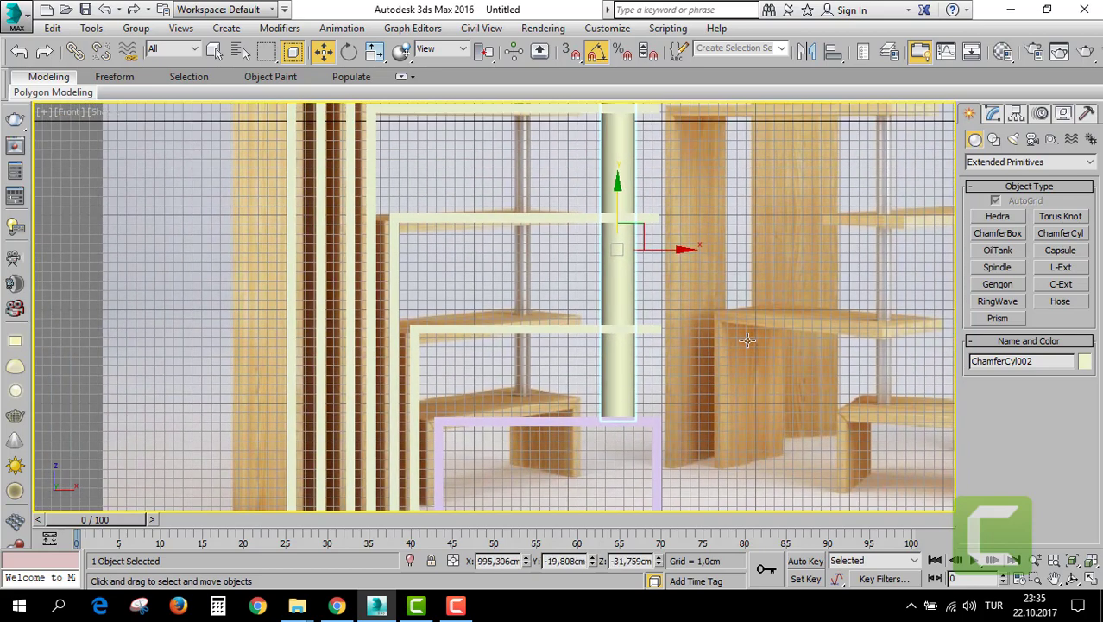
Set ChamferCyl002's radius to 1,126cm and height to 70,125cm.
left_click(993, 115)
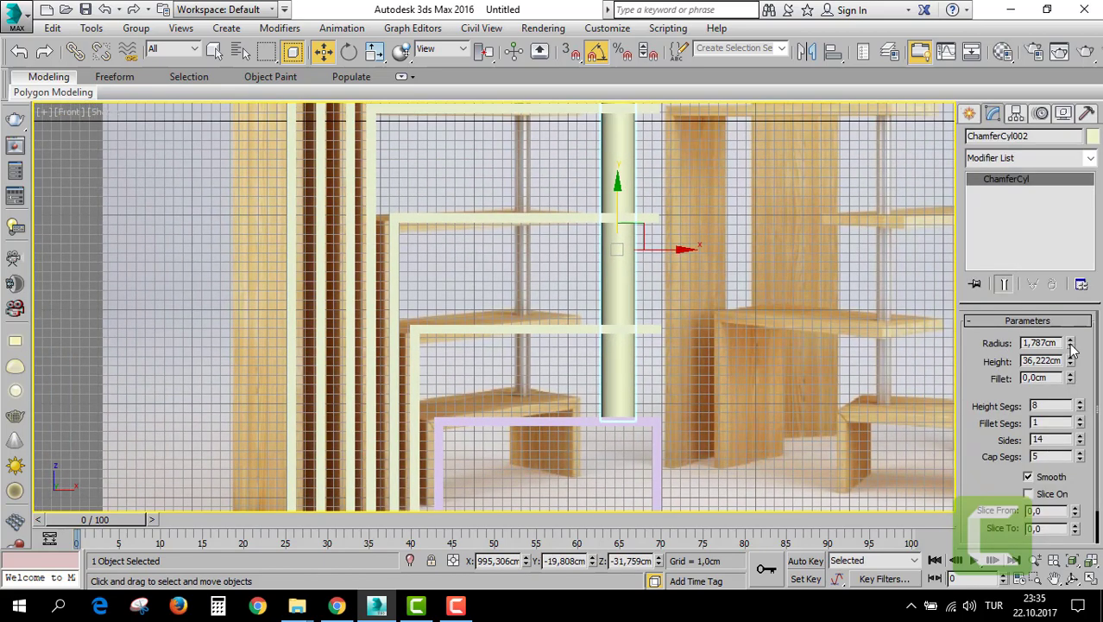
left_click_drag(1072, 346, 1068, 376)
scroll(777, 328, "down", 3)
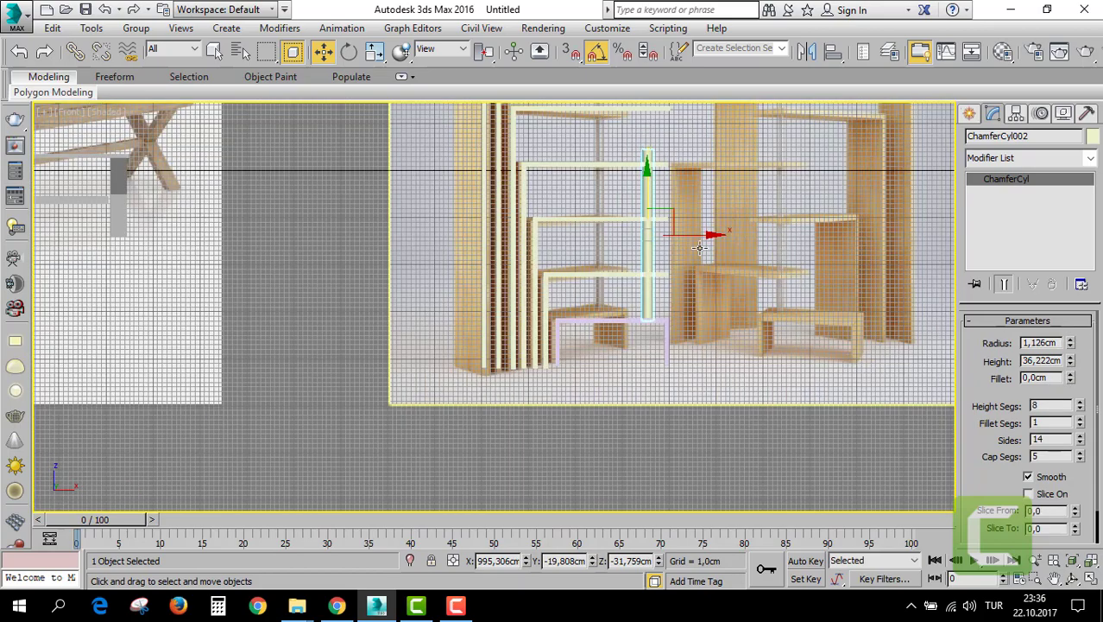
scroll(777, 328, "up", 2)
left_click_drag(1070, 361, 1069, 337)
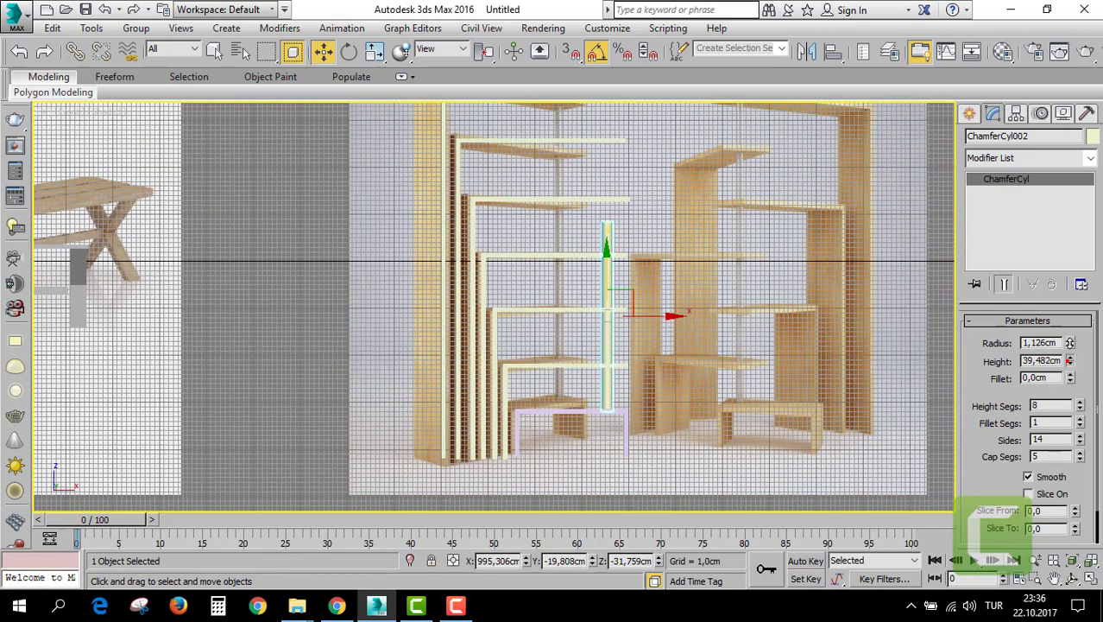
scroll(777, 345, "up", 3)
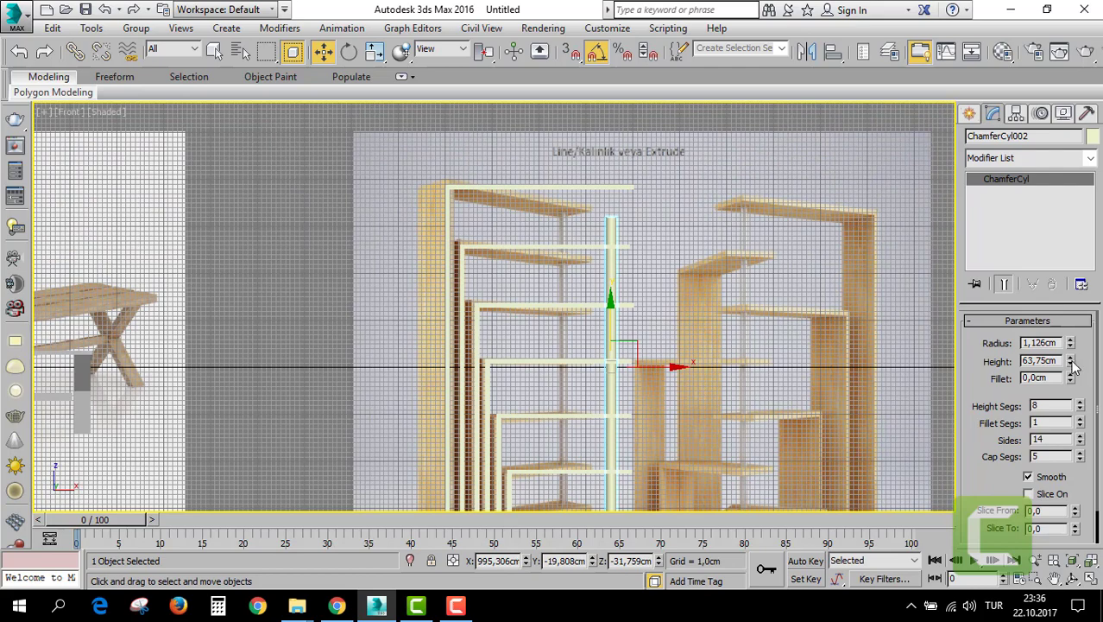
left_click_drag(1071, 364, 1069, 346)
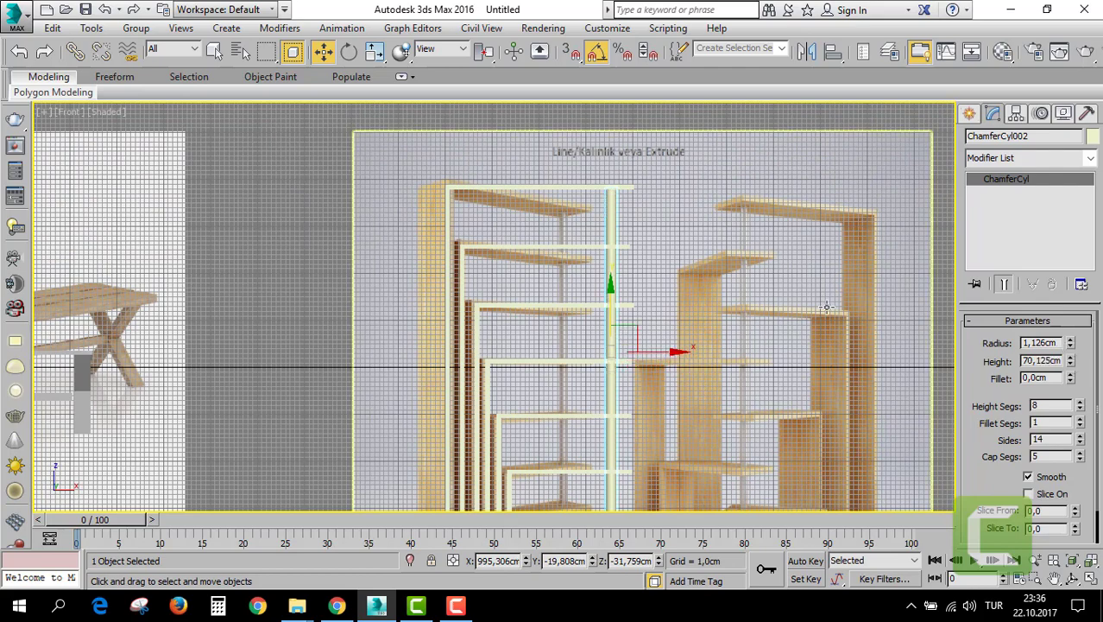
Maximize the Perspective viewport.
key("alt+w")
key("alt+w")
mouse_move(854, 350)
middle_mouse_down()
mouse_move(666, 436)
mouse_move(604, 363)
middle_mouse_up()
scroll(665, 437, "down", 4)
Select the eight shelf pieces and give them a light grey-white object colour.
left_click(551, 333, "ctrl")
left_click(518, 380, "ctrl")
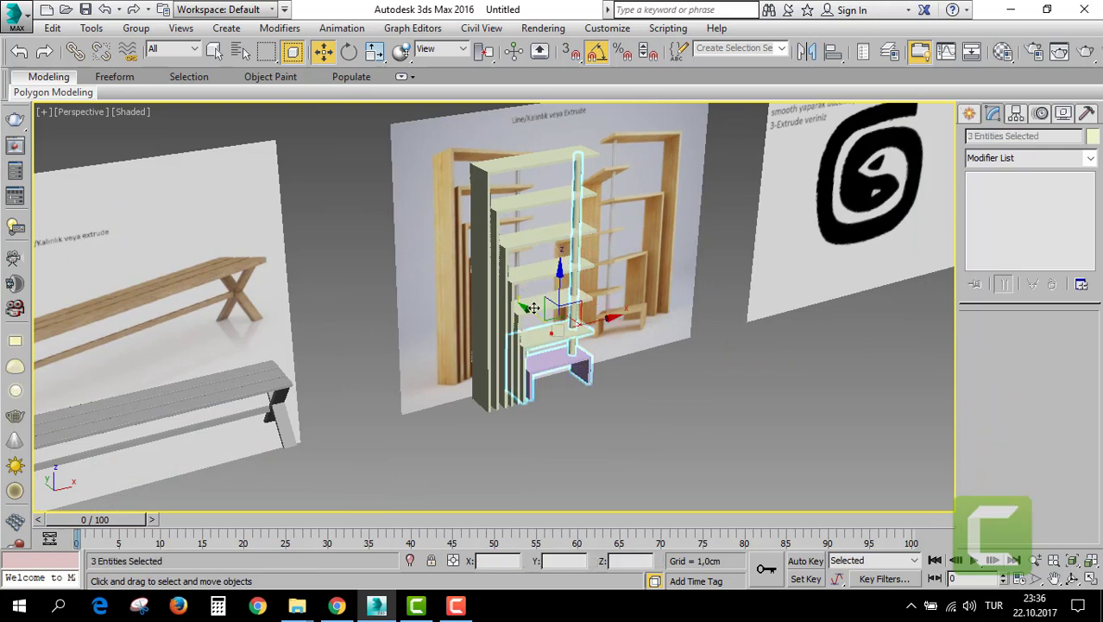
left_click(515, 345, "ctrl")
left_click(528, 284, "ctrl")
left_click(524, 242, "ctrl")
left_click(518, 202, "ctrl")
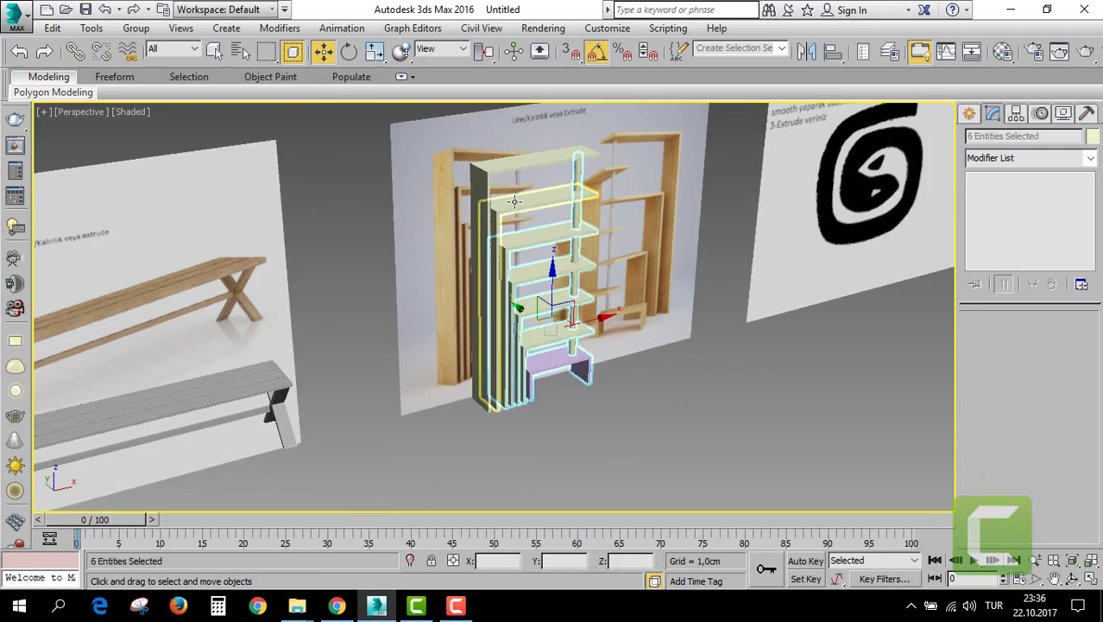
left_click(515, 161, "ctrl")
left_click(1093, 138)
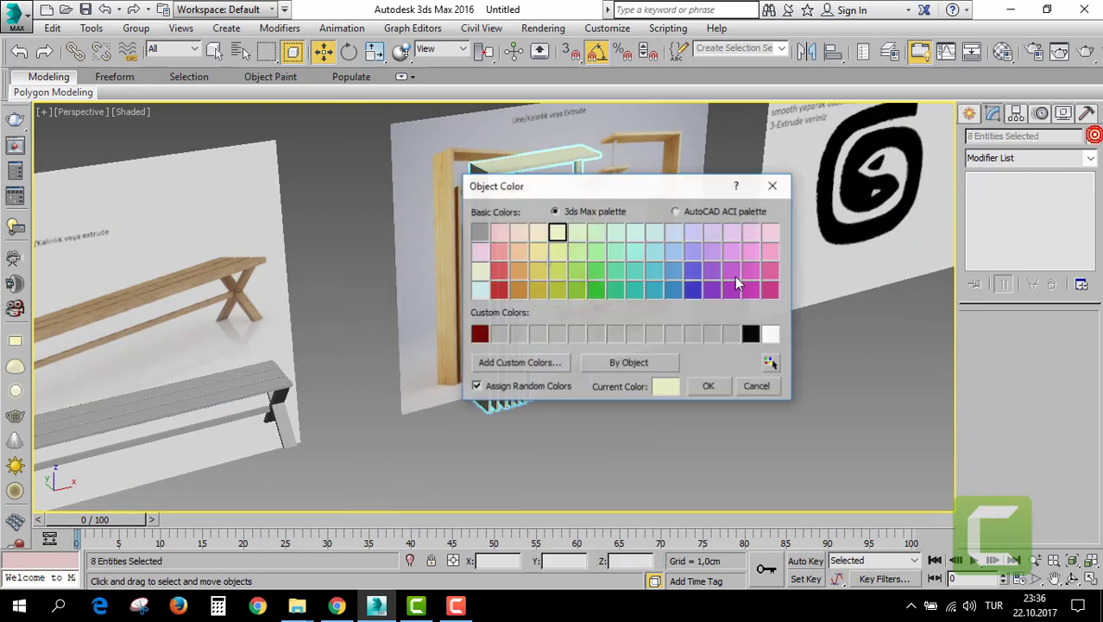
left_click(730, 337)
left_click(710, 385)
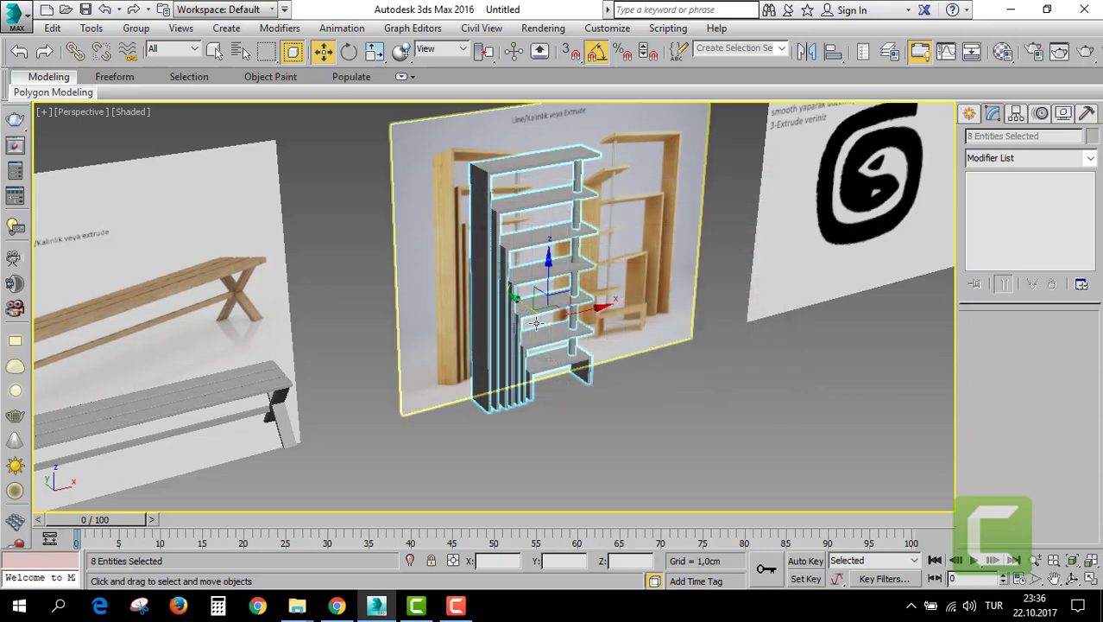
Move the shelf unit to the right, then select the tall left panel.
left_click_drag(505, 286, 574, 364)
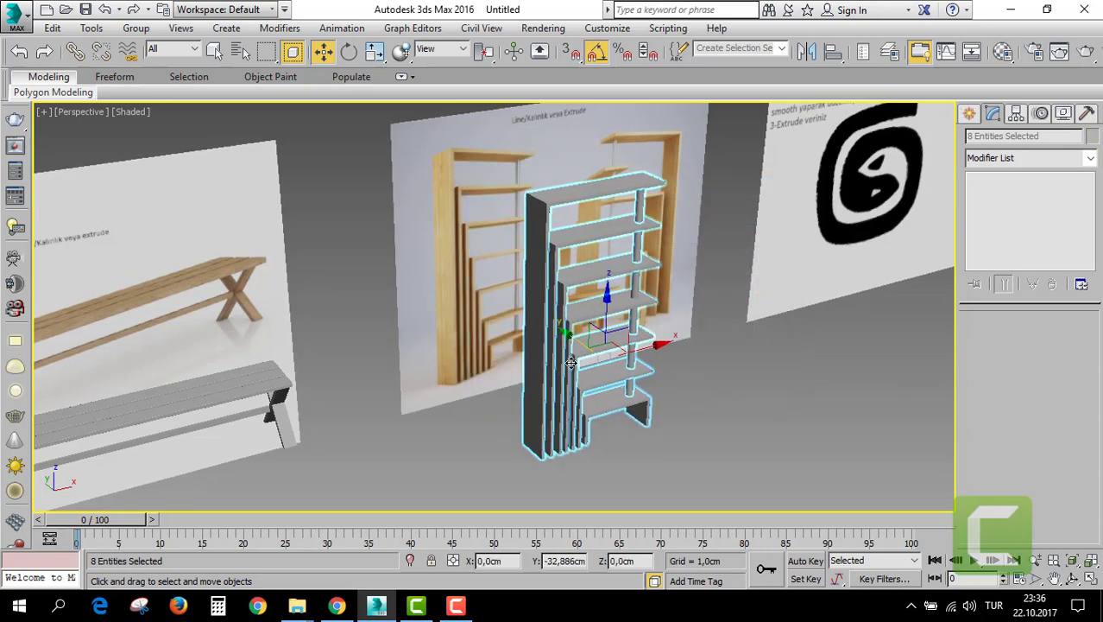
left_click(653, 407)
left_click(546, 227)
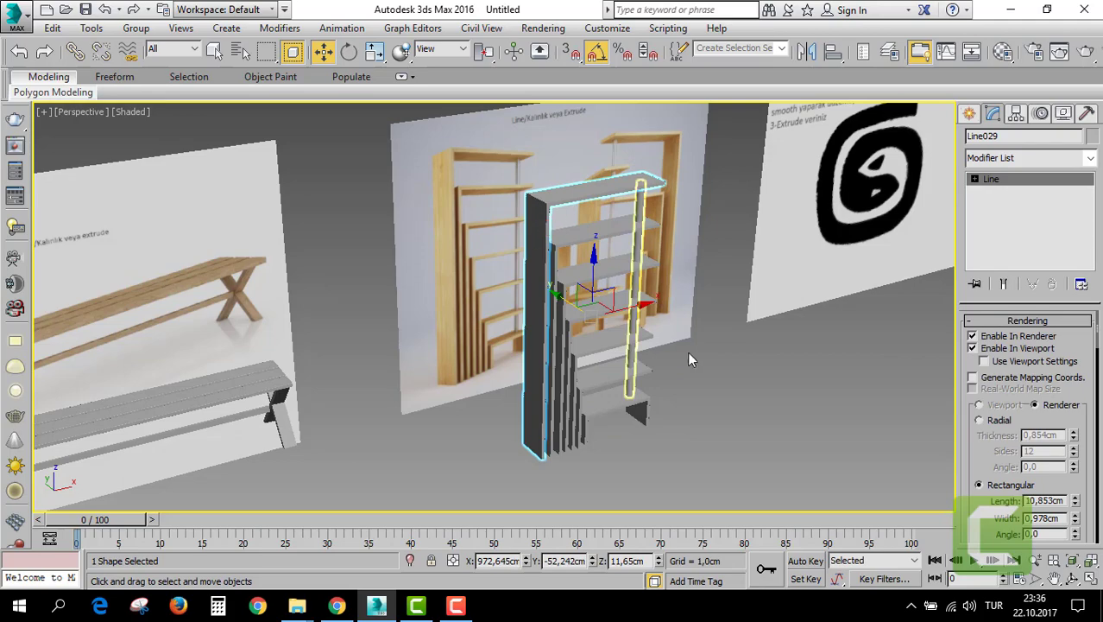
mouse_move(688, 352)
middle_mouse_down("alt")
mouse_move(619, 325)
mouse_move(678, 332)
mouse_move(789, 372)
mouse_move(544, 347)
middle_mouse_up("alt")
Select the spiral reference plane and hide all other objects with Hide Unselected.
left_click(541, 354)
scroll(556, 243, "up", 5)
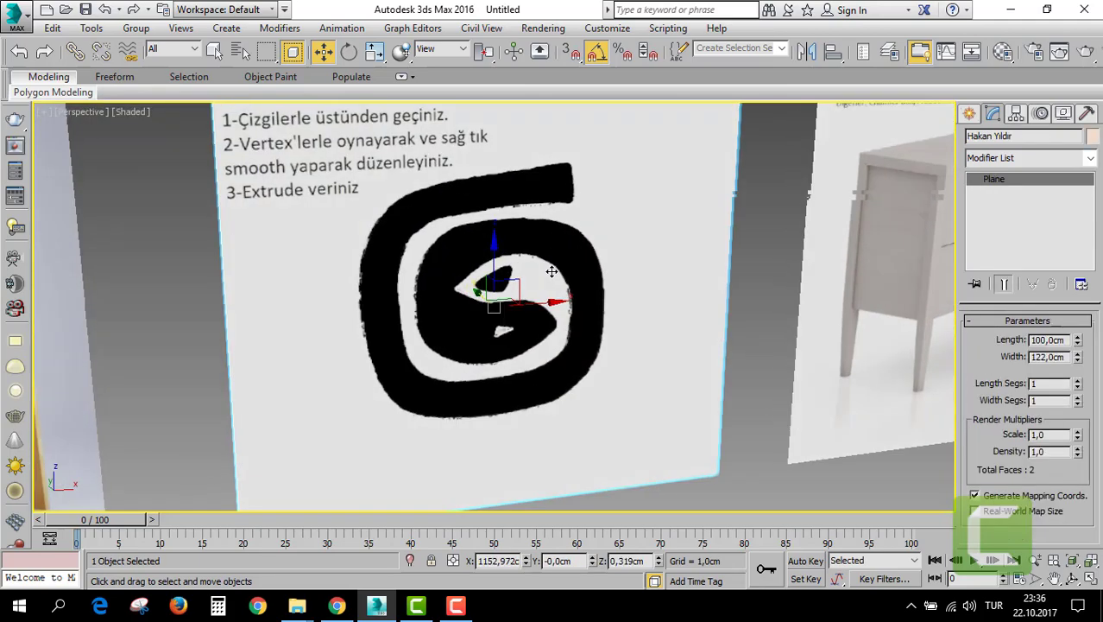
scroll(556, 243, "down", 4)
right_click(655, 218)
left_click(541, 161)
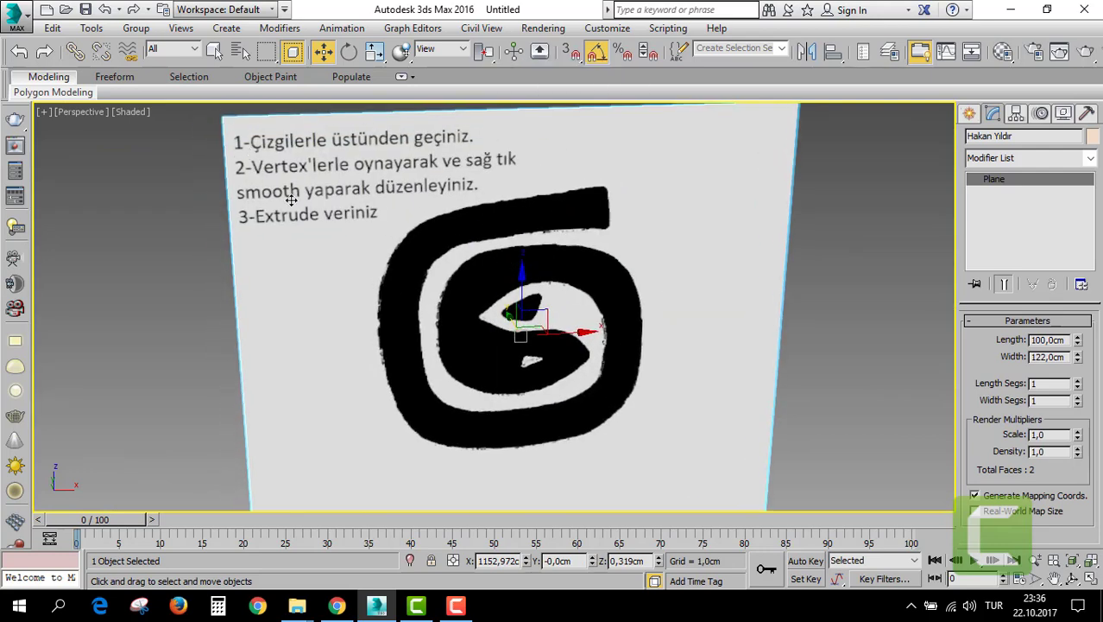
Make the Front viewport active and maximize it to full size.
key("alt+w")
right_click(608, 200)
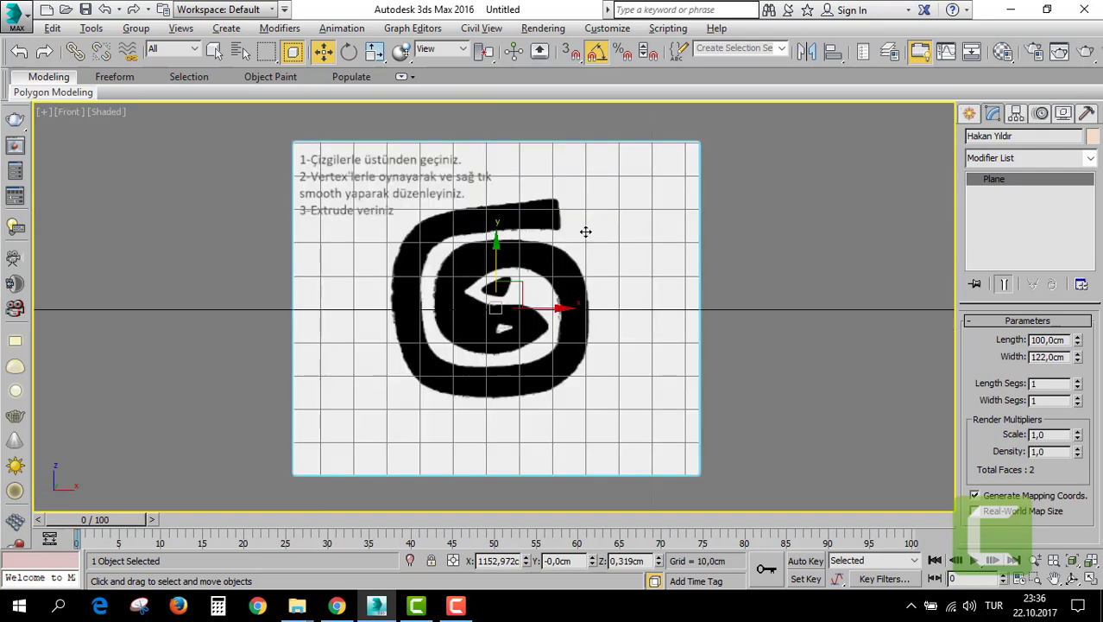
key("alt+w")
Hide the Front view grid and choose the Line tool under Shapes > Splines.
key("g")
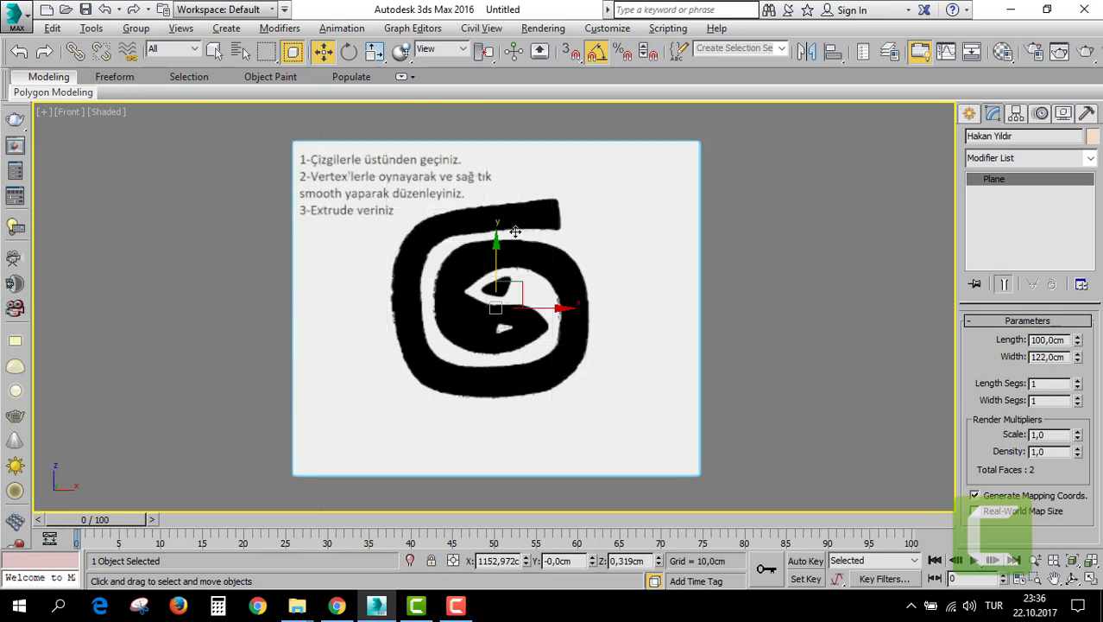
left_click(968, 114)
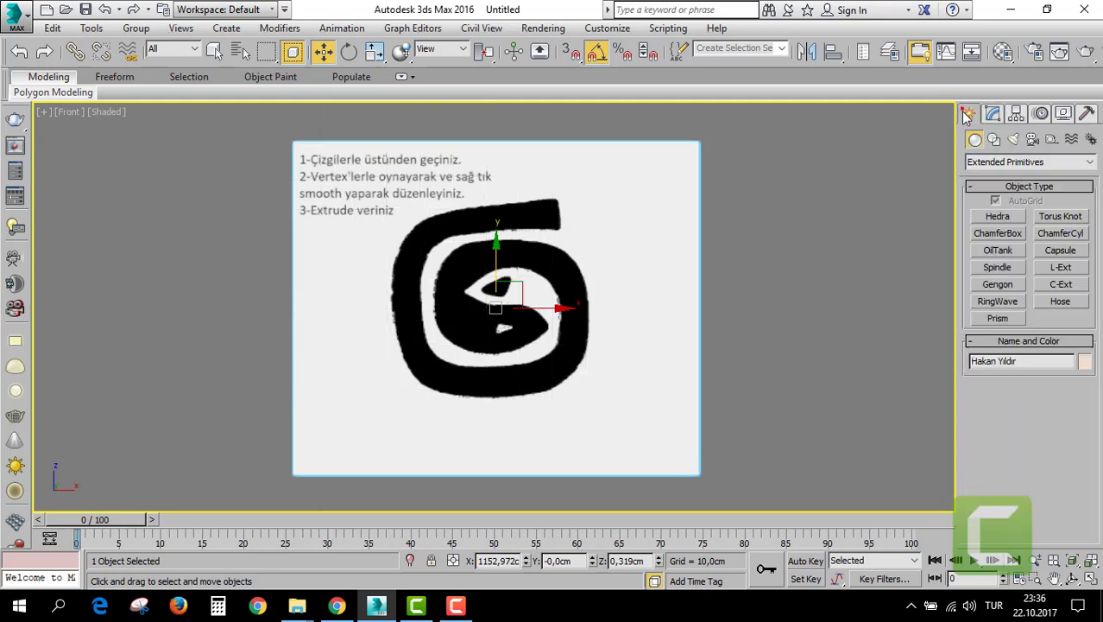
left_click(994, 139)
left_click(998, 228)
scroll(514, 239, "up", 2)
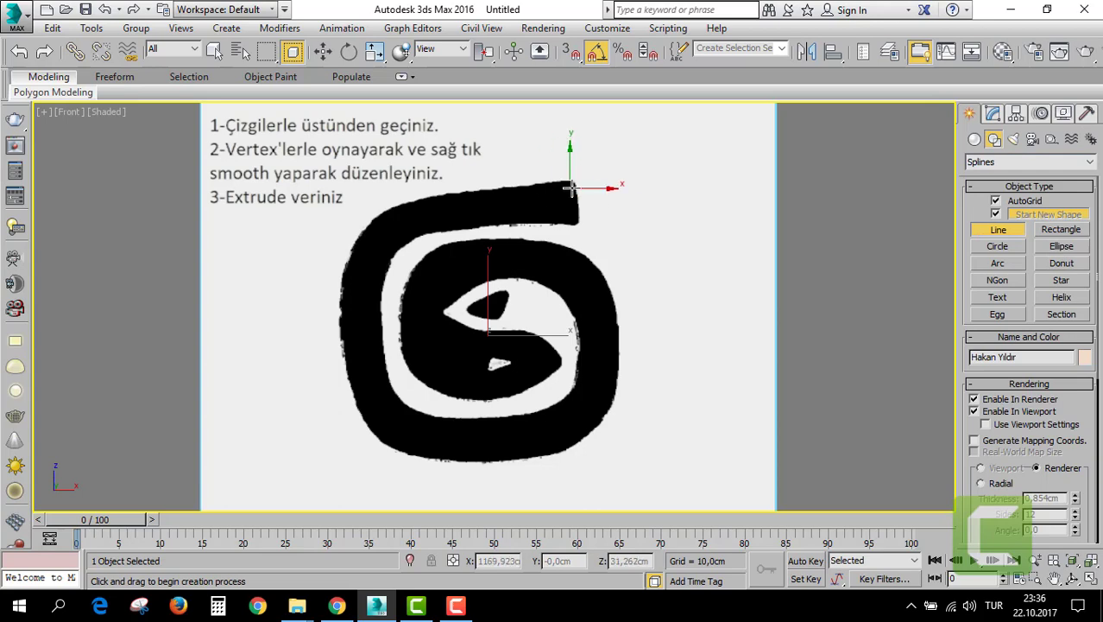
Trace the spiral's top edge from its top-right tip, down the left side and around the lower-left curve.
left_click(573, 183)
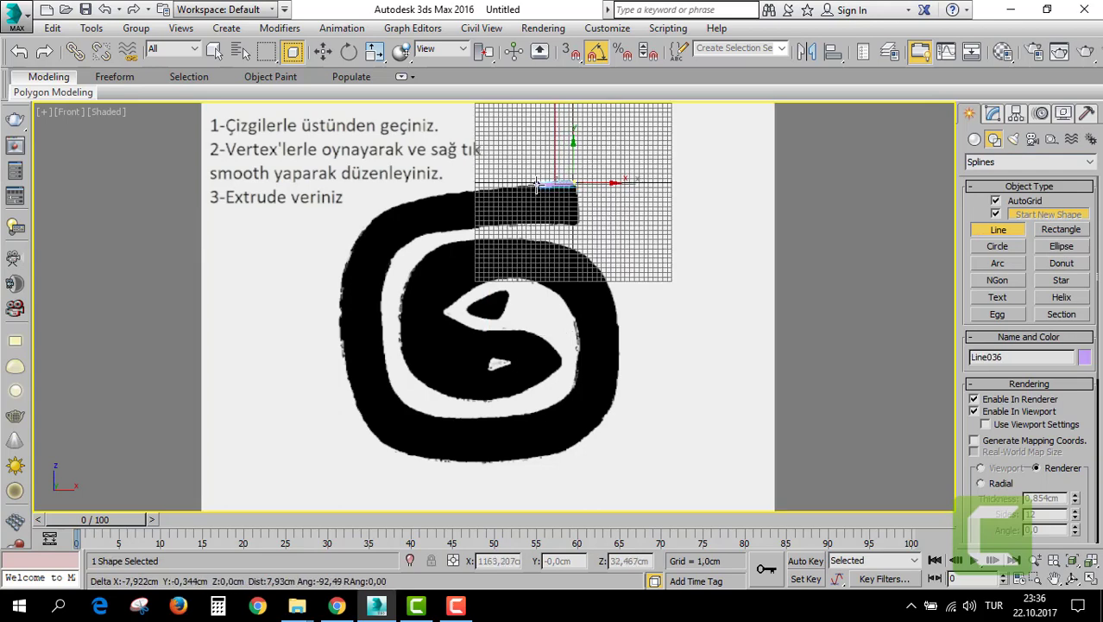
left_click(456, 188)
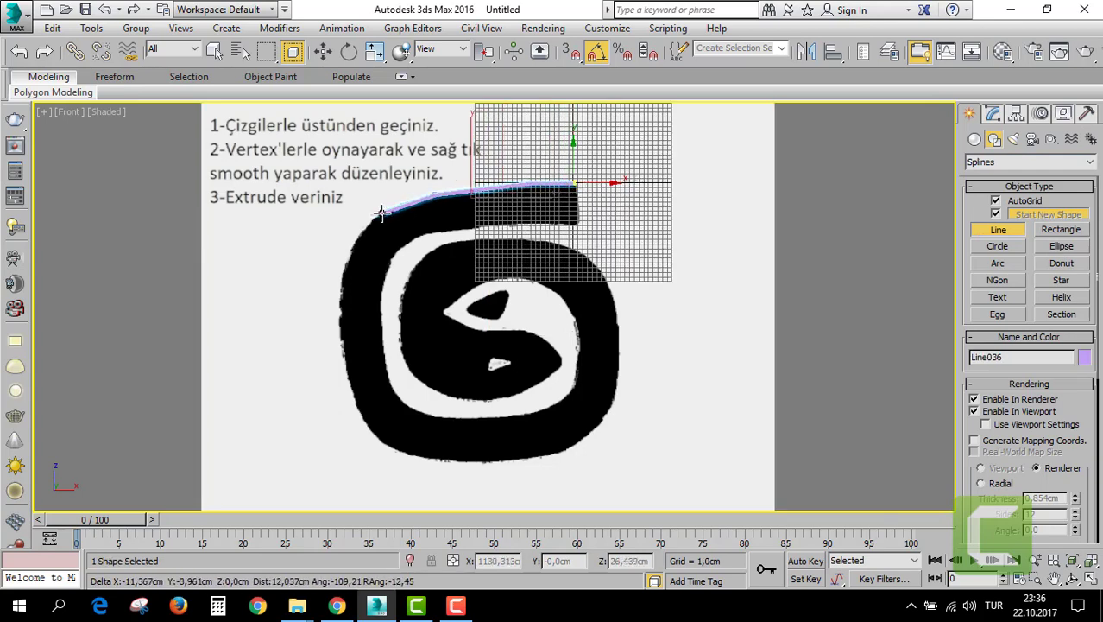
scroll(367, 216, "up", 1)
scroll(364, 186, "up", 2)
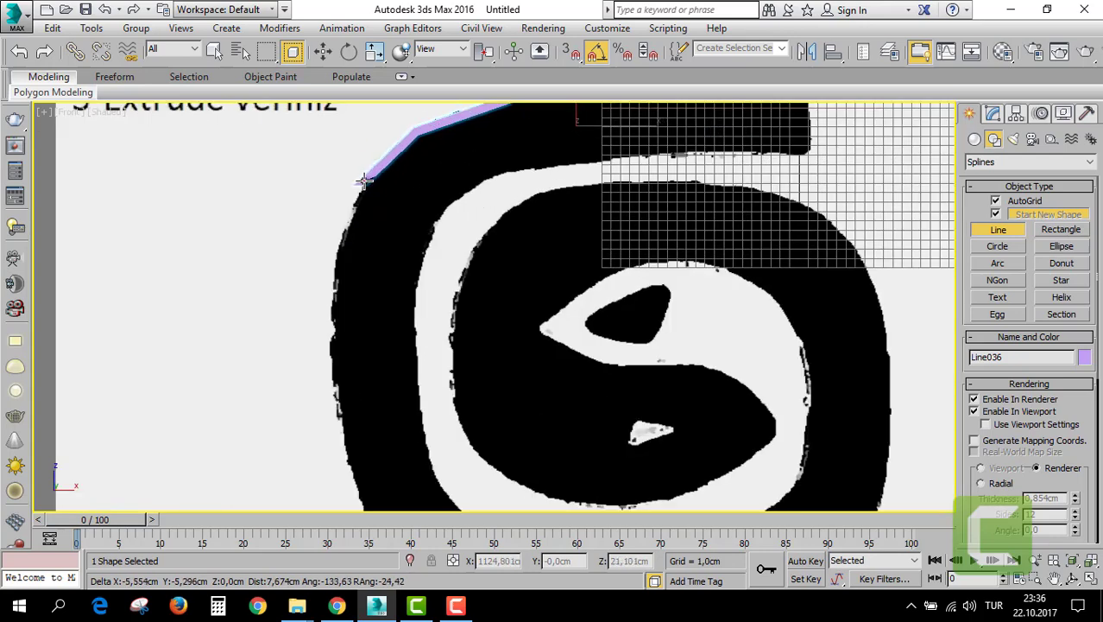
left_click(343, 250)
key("i")
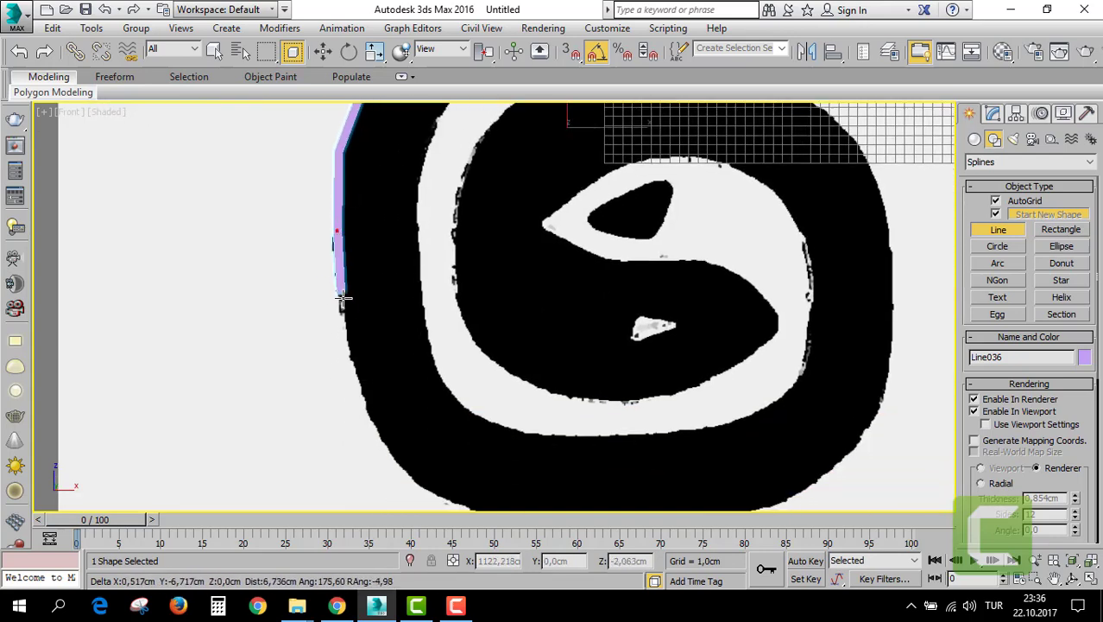
middle_click_drag(343, 297, 325, 197)
left_click(335, 247)
left_click(353, 313)
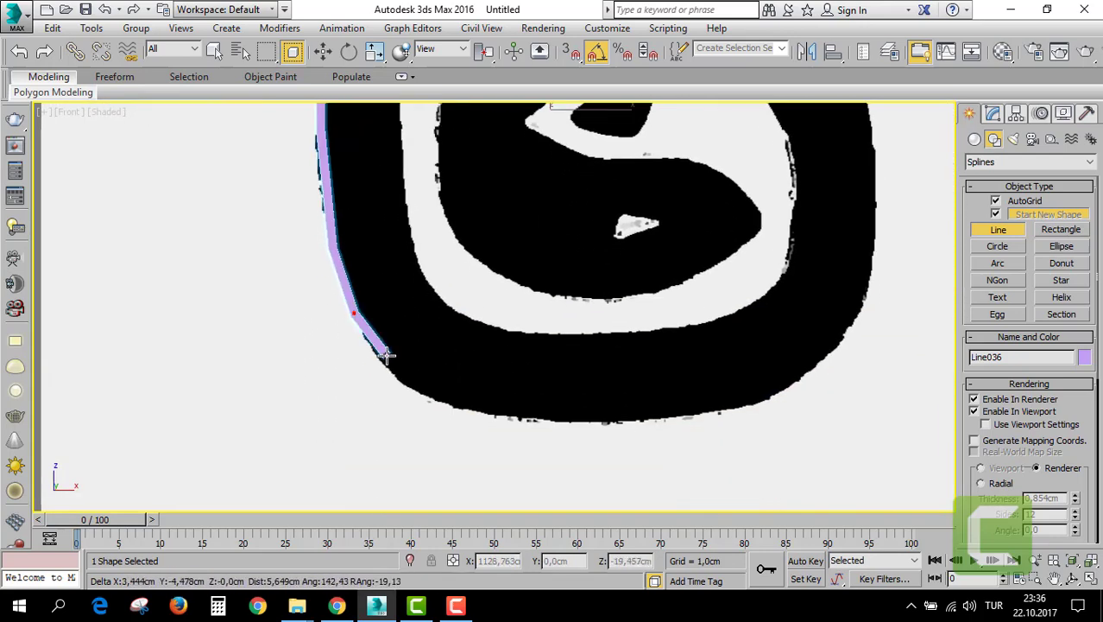
middle_click_drag(387, 354, 352, 279)
left_click(364, 284)
left_click(417, 309)
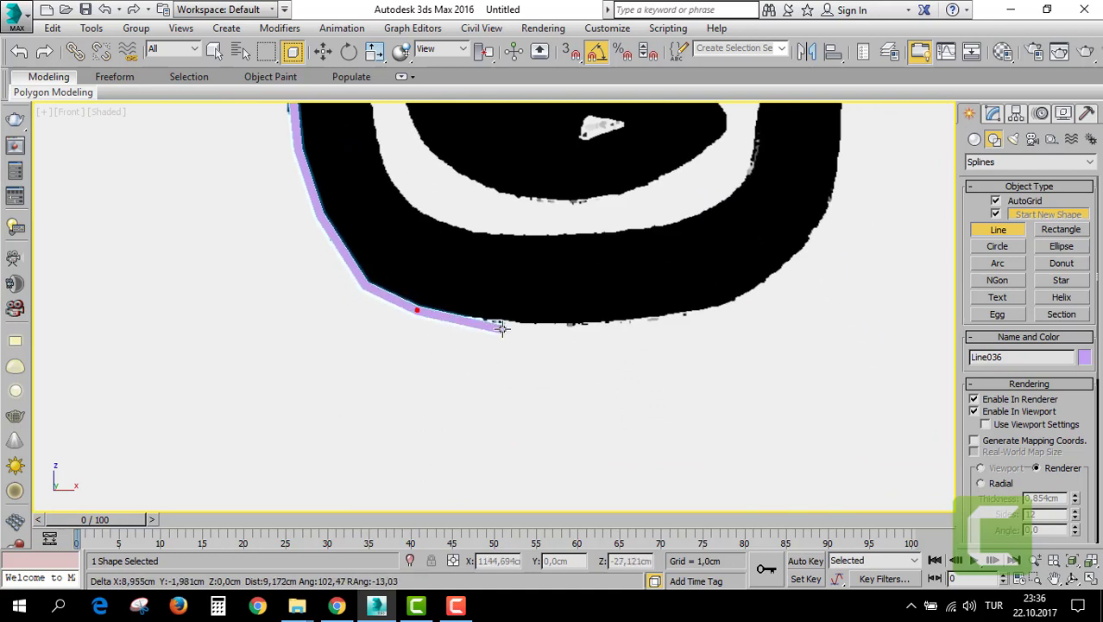
Continue the line along the bottom edge, up the right side and across to the inner top edge.
left_click(591, 321)
middle_click_drag(679, 301, 547, 328)
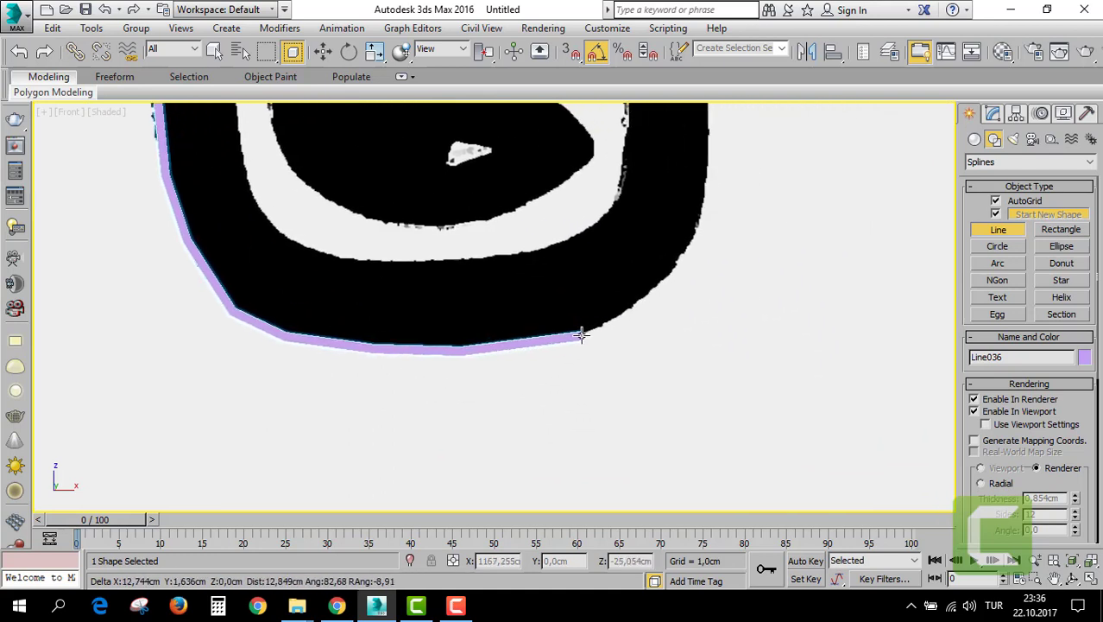
left_click(581, 334)
left_click(644, 299)
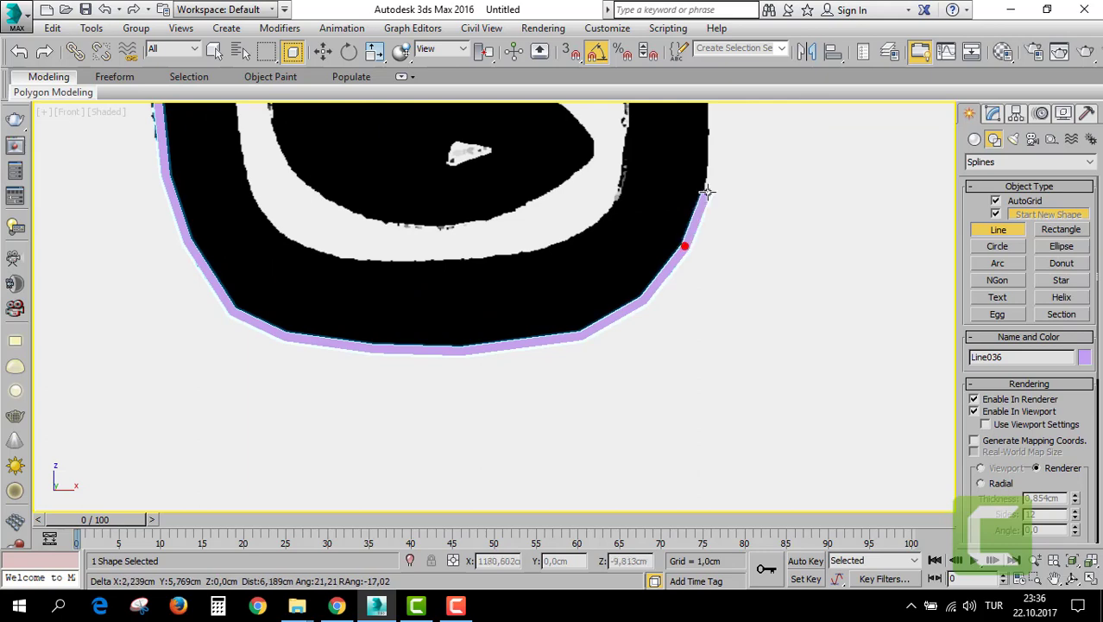
middle_click_drag(707, 192, 660, 259)
left_click(660, 319)
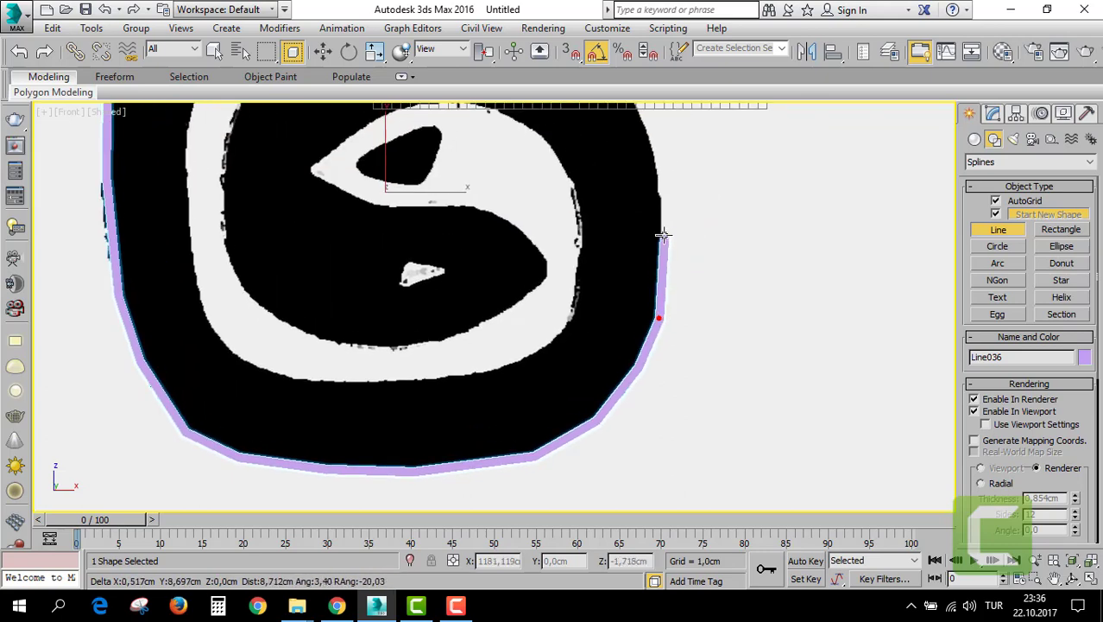
middle_click_drag(658, 161, 644, 229)
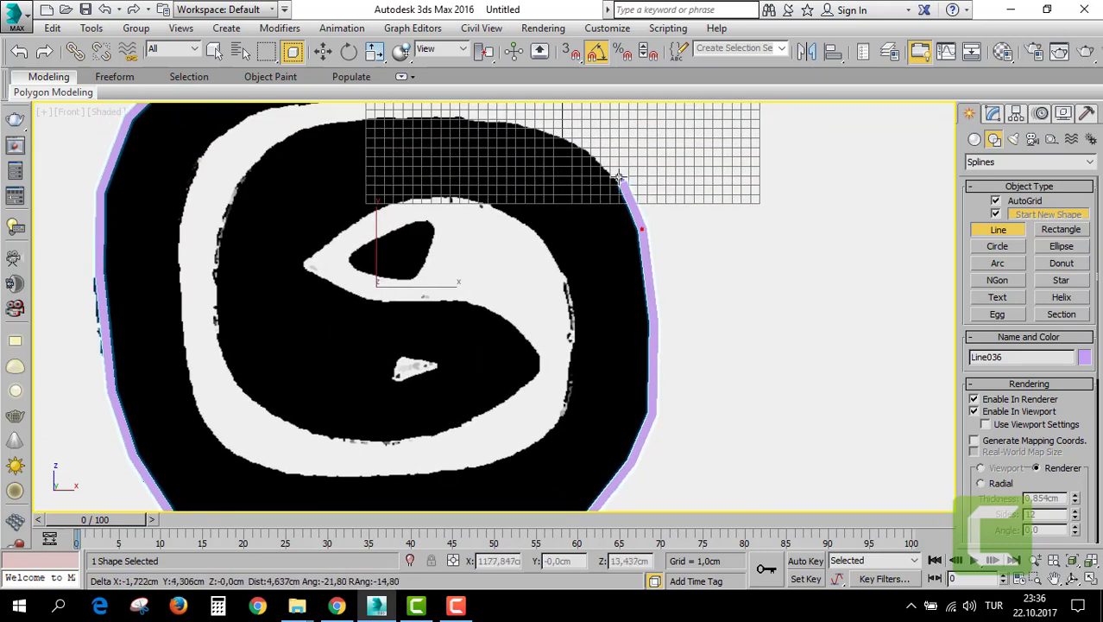
left_click(597, 164)
left_click(523, 126)
mouse_move(459, 138)
middle_mouse_down()
mouse_move(510, 194)
mouse_move(563, 215)
middle_mouse_up()
left_click(431, 201)
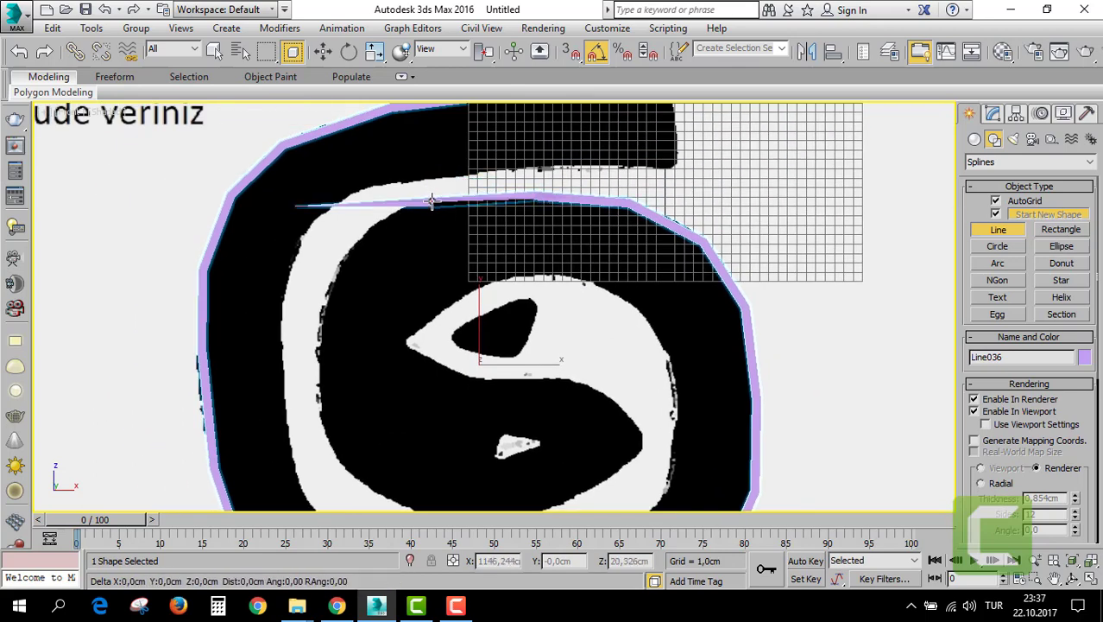
Trace down the inner edge, along the bottom curve and around the inner loop's right side.
left_click(363, 229)
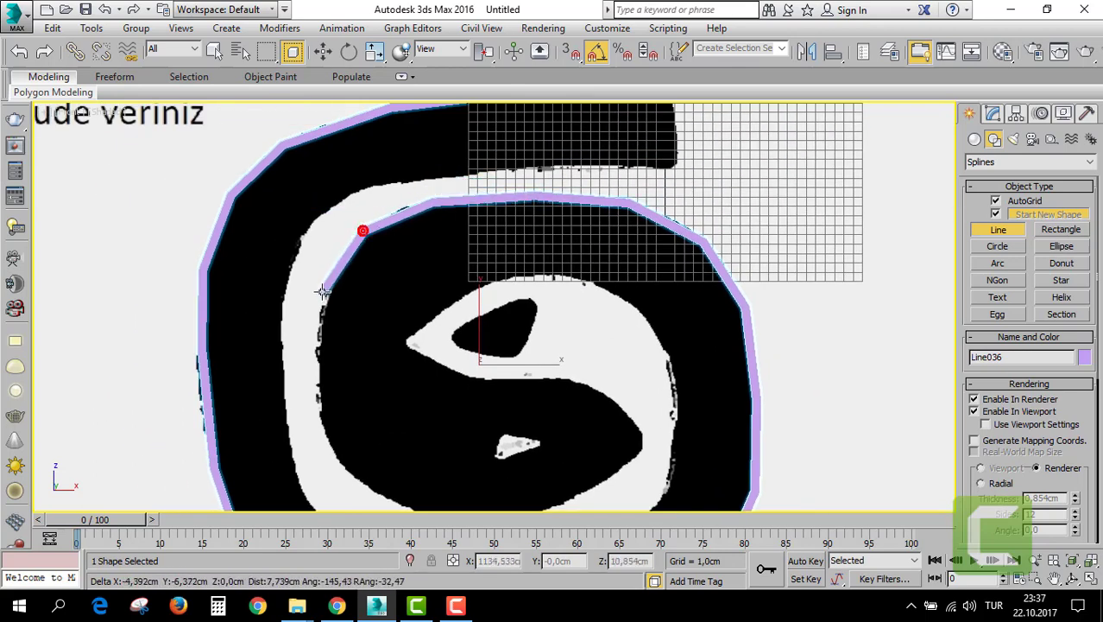
middle_click_drag(313, 306, 310, 253)
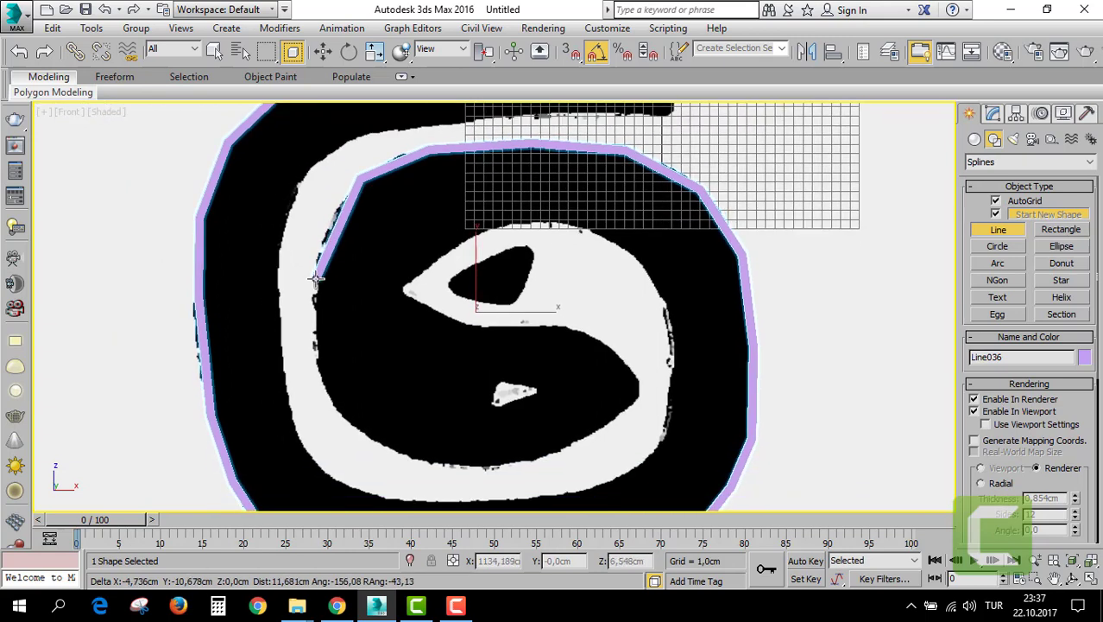
left_click(316, 341)
middle_click_drag(315, 327, 317, 294)
left_click(313, 303)
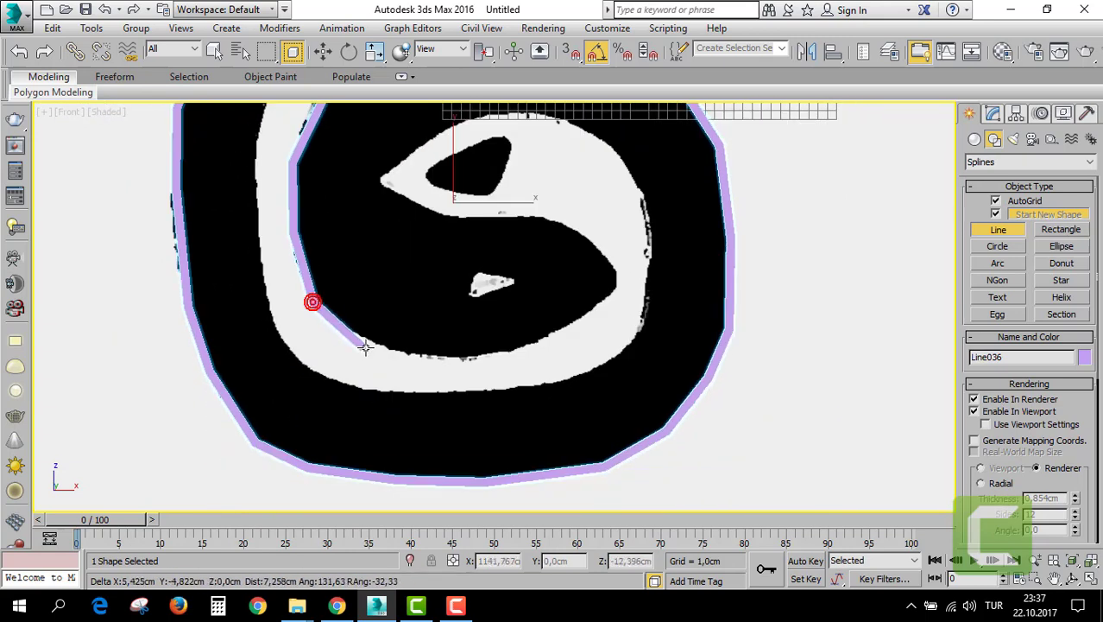
left_click(371, 345)
left_click(449, 356)
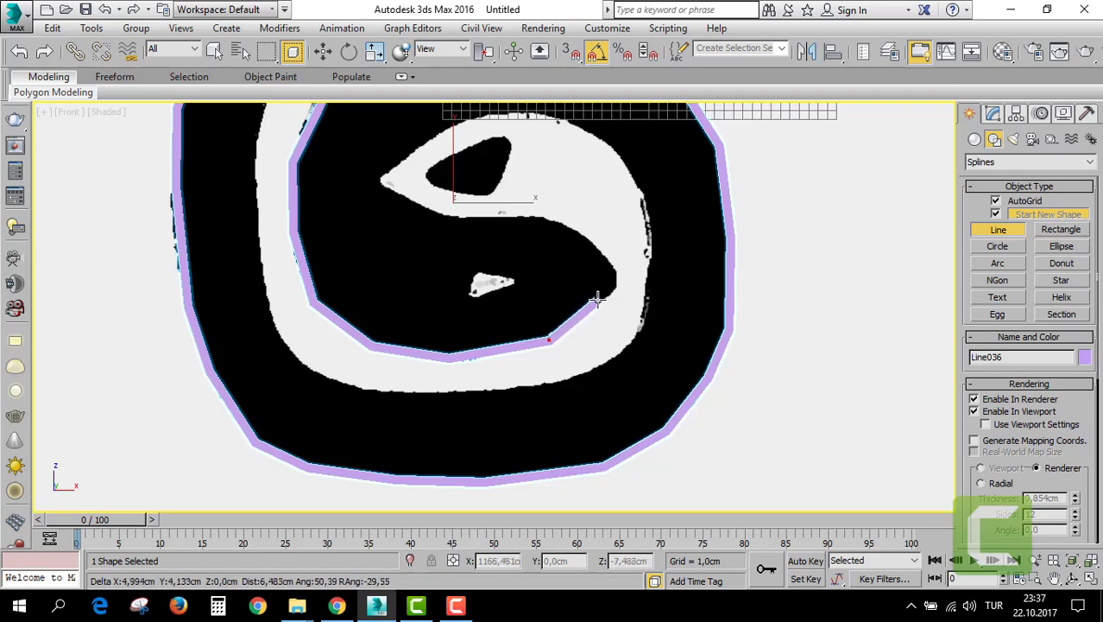
left_click(622, 267)
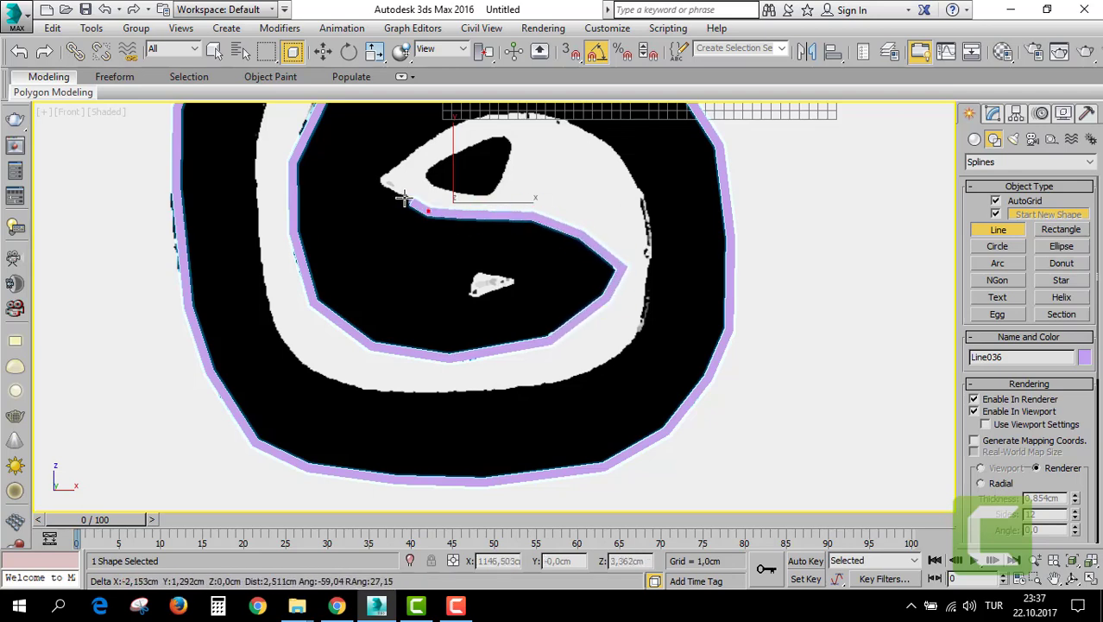
left_click(420, 149)
middle_click_drag(506, 111, 444, 162)
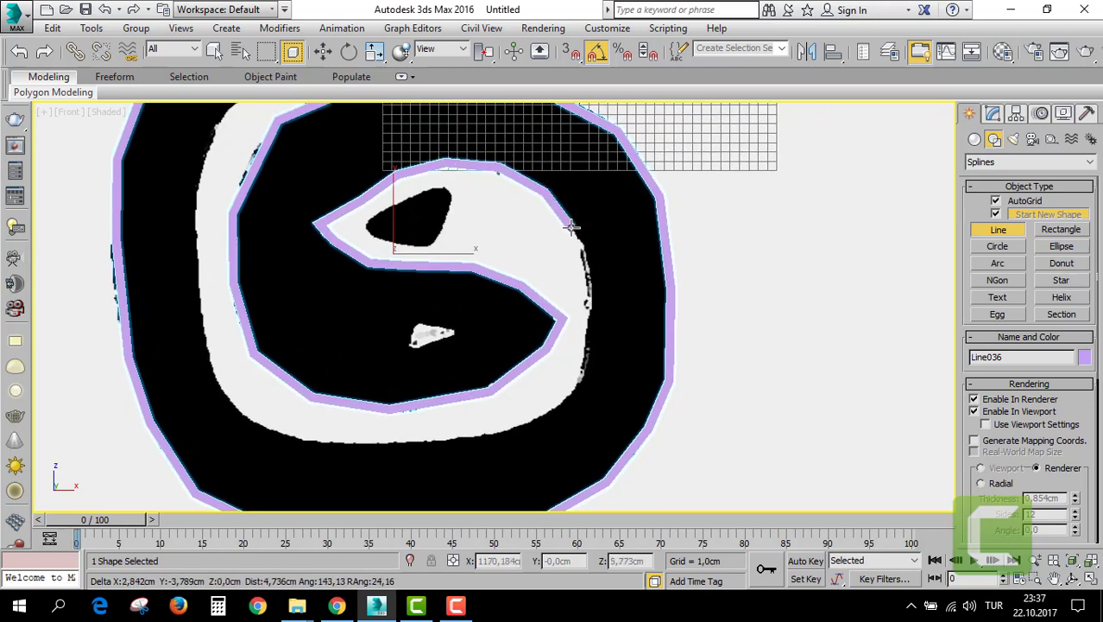
left_click(587, 284)
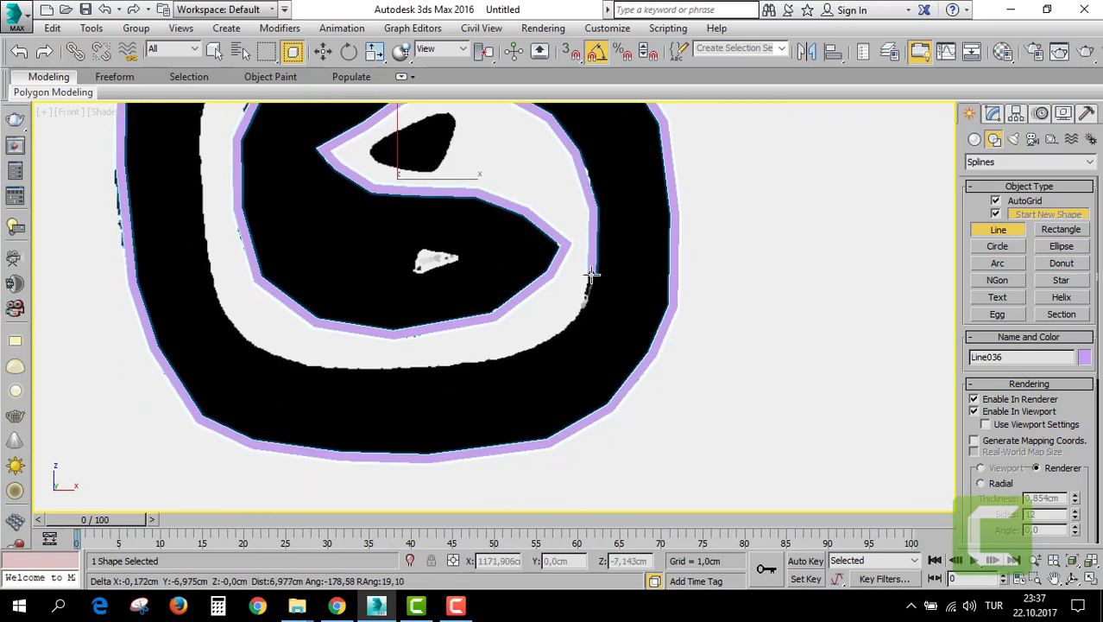
left_click(552, 341)
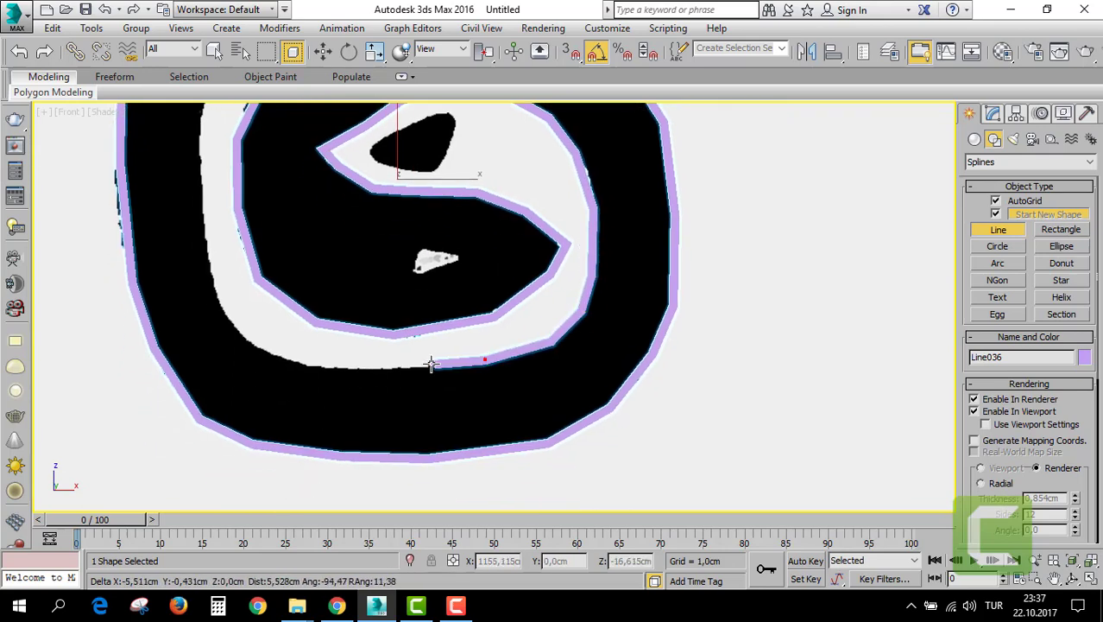
Continue the line along the bottom curve, up the left side, and across the top band.
left_click(328, 366)
left_click(265, 352)
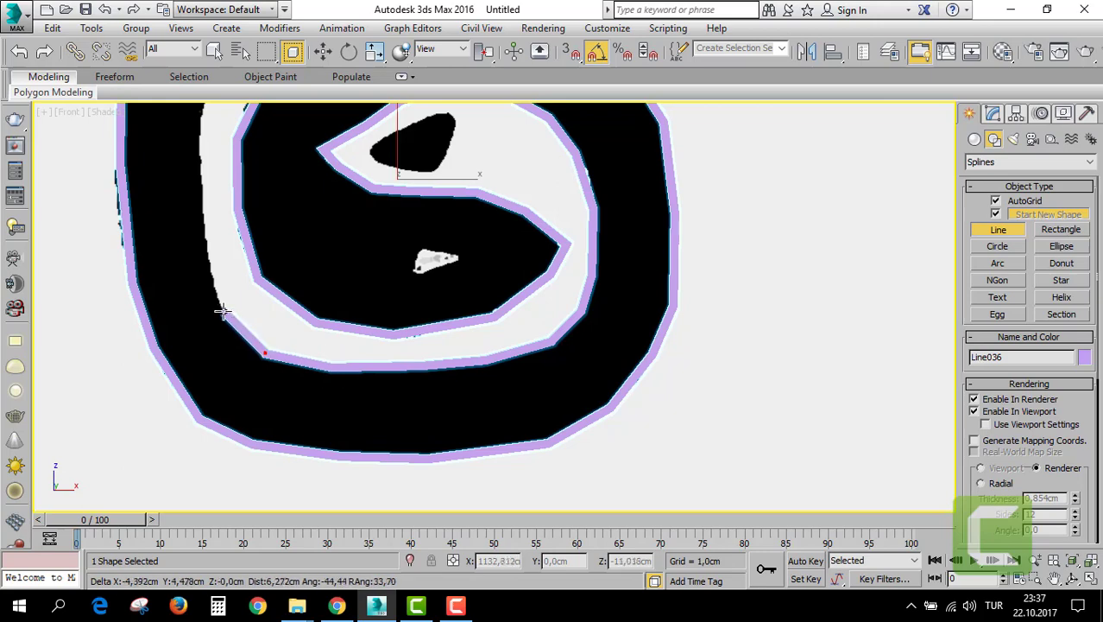
left_click(221, 308)
left_click(197, 207)
middle_click_drag(199, 125, 207, 228)
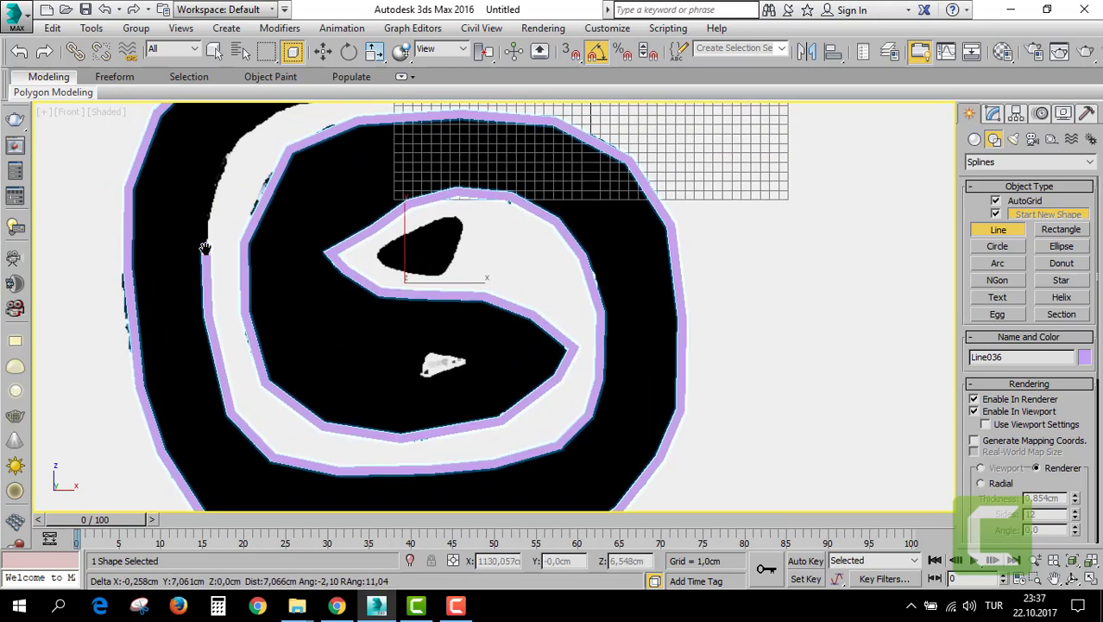
middle_click_drag(224, 166, 218, 216)
left_click(225, 196)
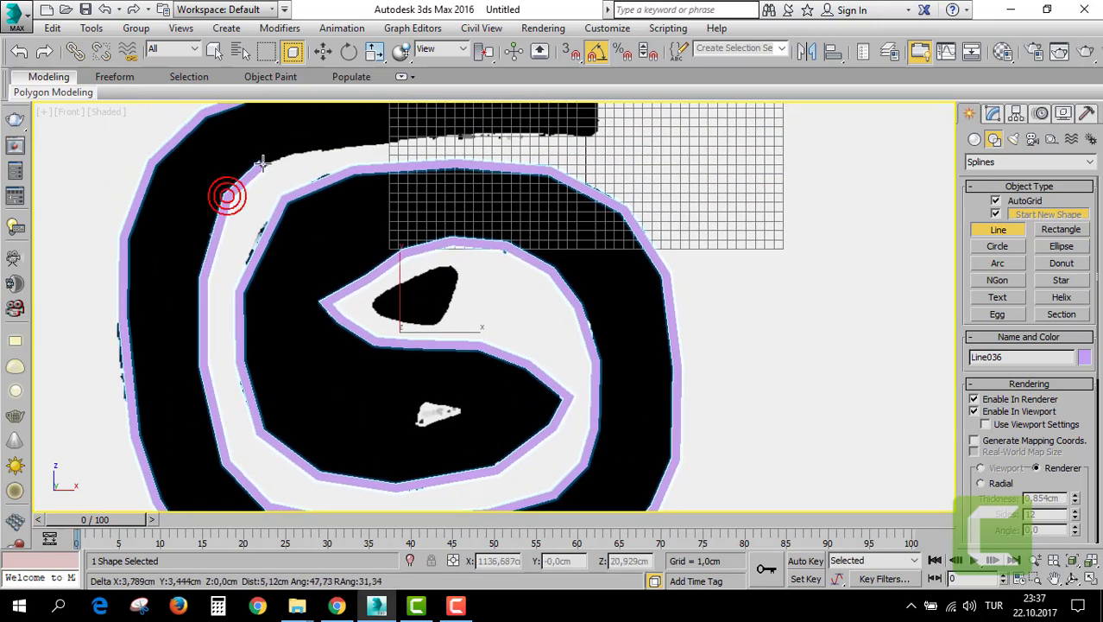
left_click(265, 159)
left_click(324, 143)
left_click(386, 140)
Trace the tail's lower edge and close the line at its first vertex.
middle_click_drag(385, 141, 285, 214)
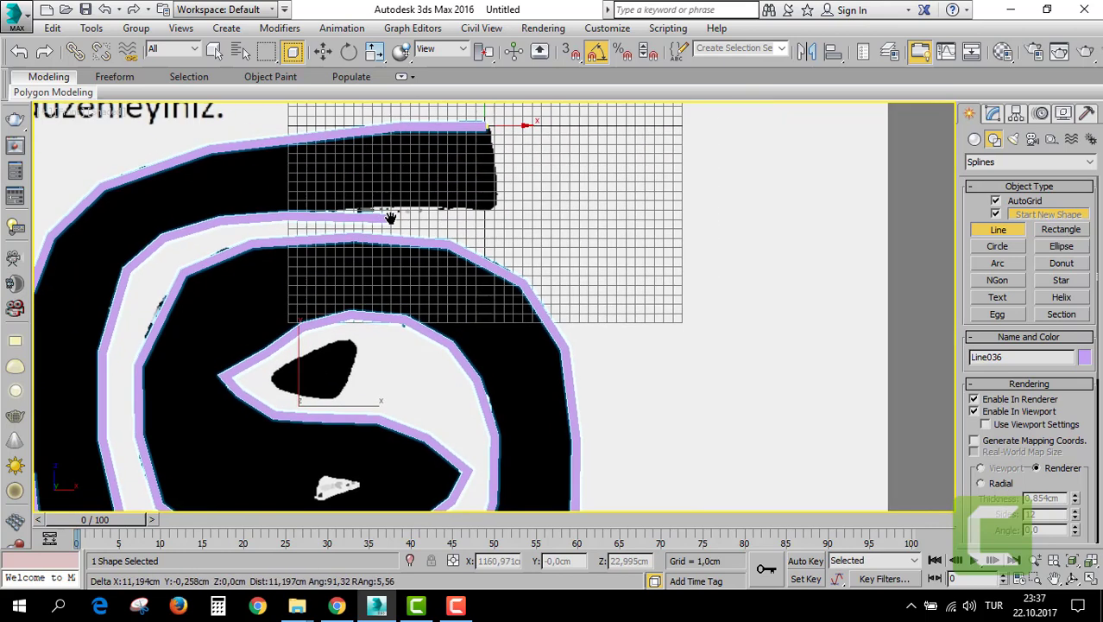
left_click(385, 202)
left_click(500, 205)
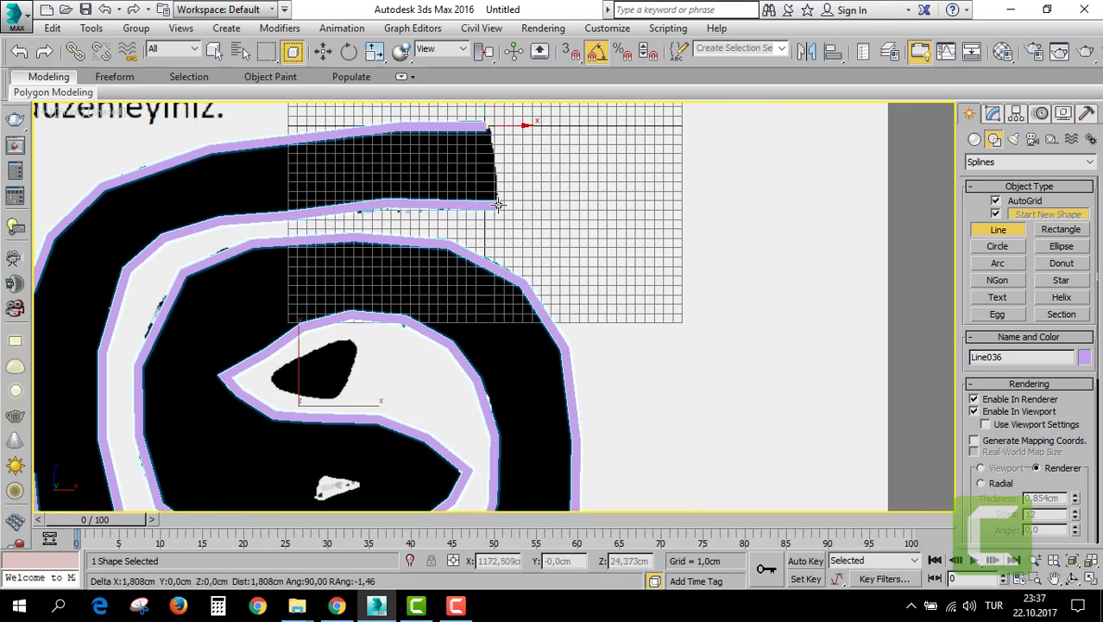
left_click(488, 126)
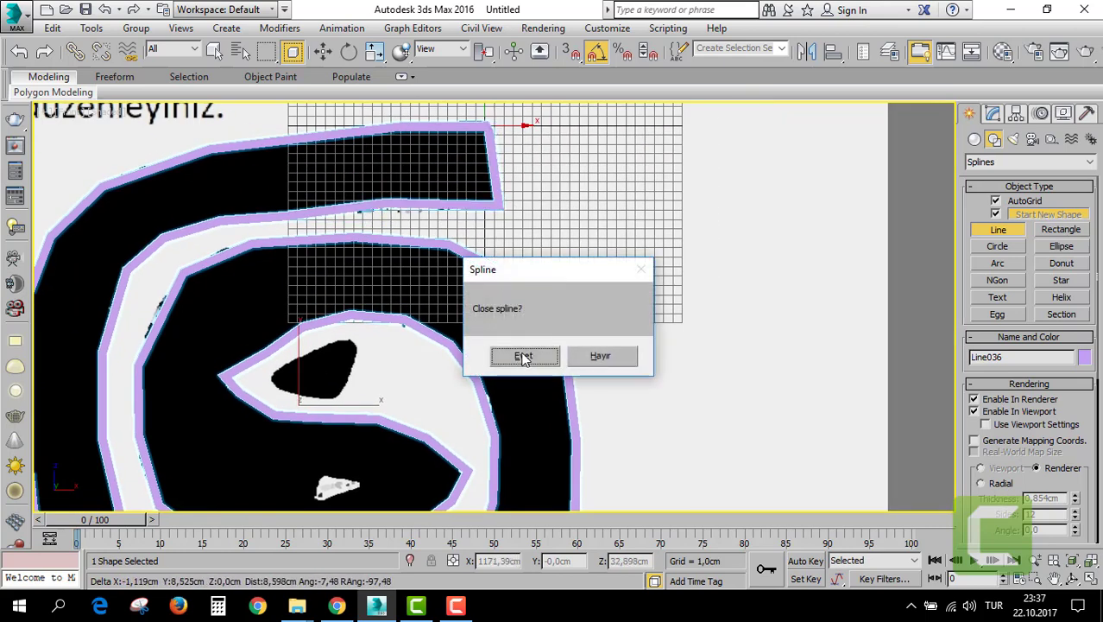
left_click(525, 356)
Turn off Enable In Viewport for Line036 in the Modify panel.
left_click(992, 115)
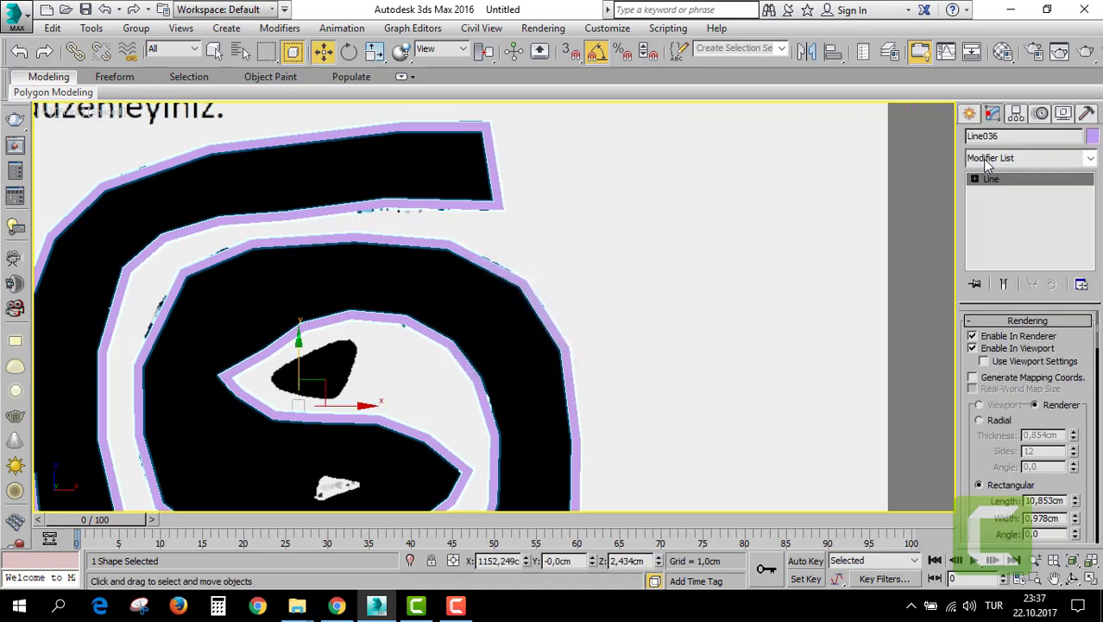
left_click(974, 348)
middle_click_drag(687, 231, 825, 338)
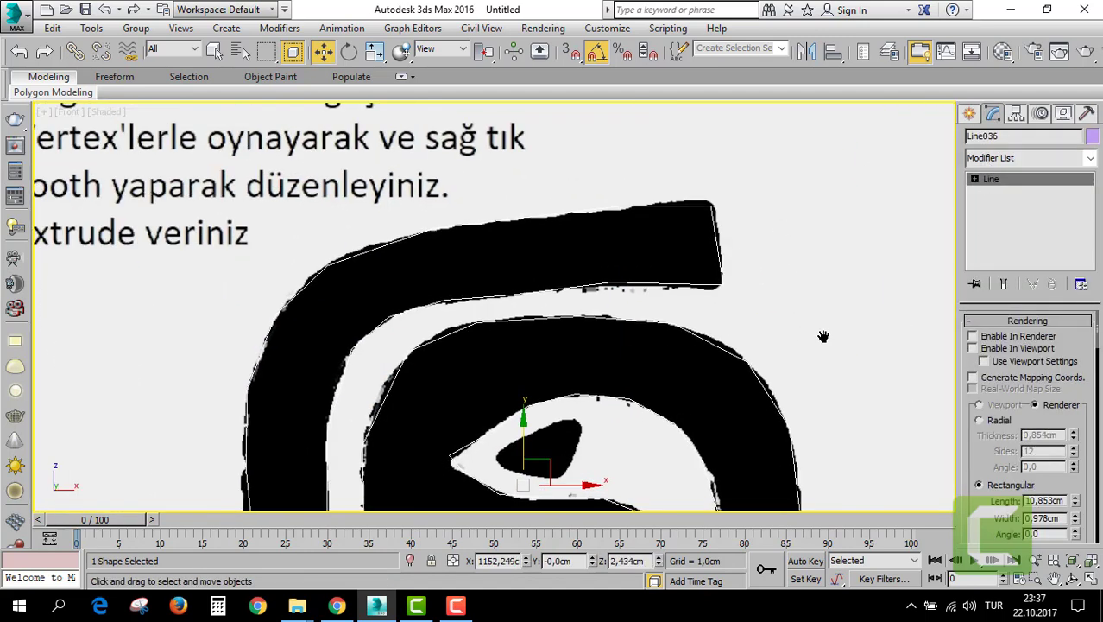
scroll(826, 337, "up", 3)
middle_click_drag(574, 234, 625, 251)
Enter Line036's Vertex sub-object level, box-select all vertices, then clear the selection.
left_click(974, 179)
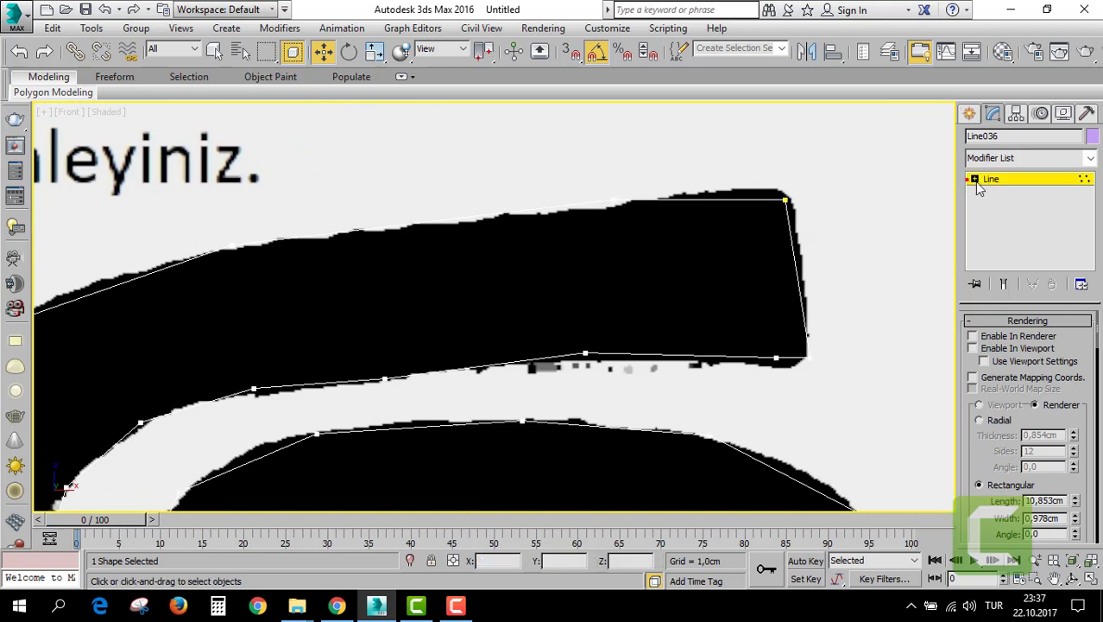
left_click(978, 191)
scroll(869, 202, "down", 6)
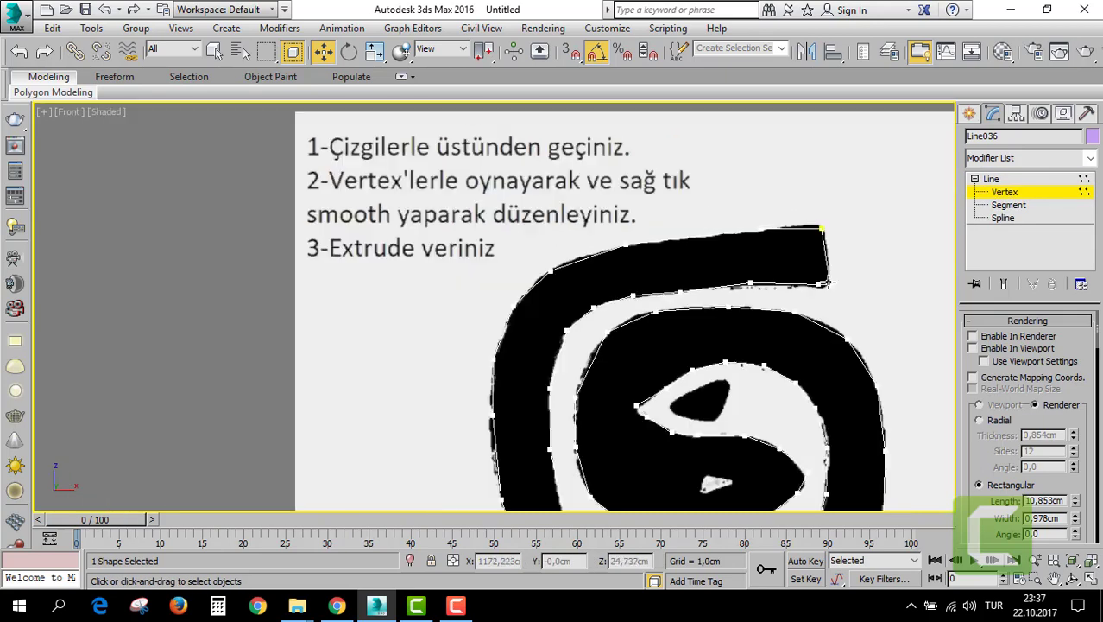
scroll(811, 250, "down", 2)
left_click_drag(533, 145, 826, 442)
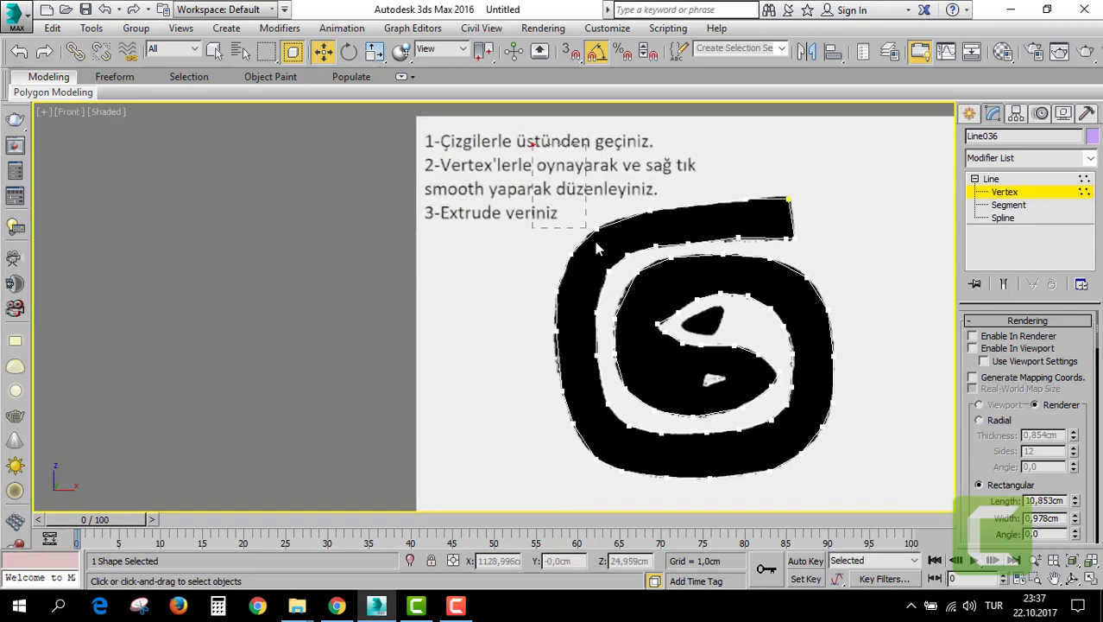
left_click_drag(881, 494, 893, 505)
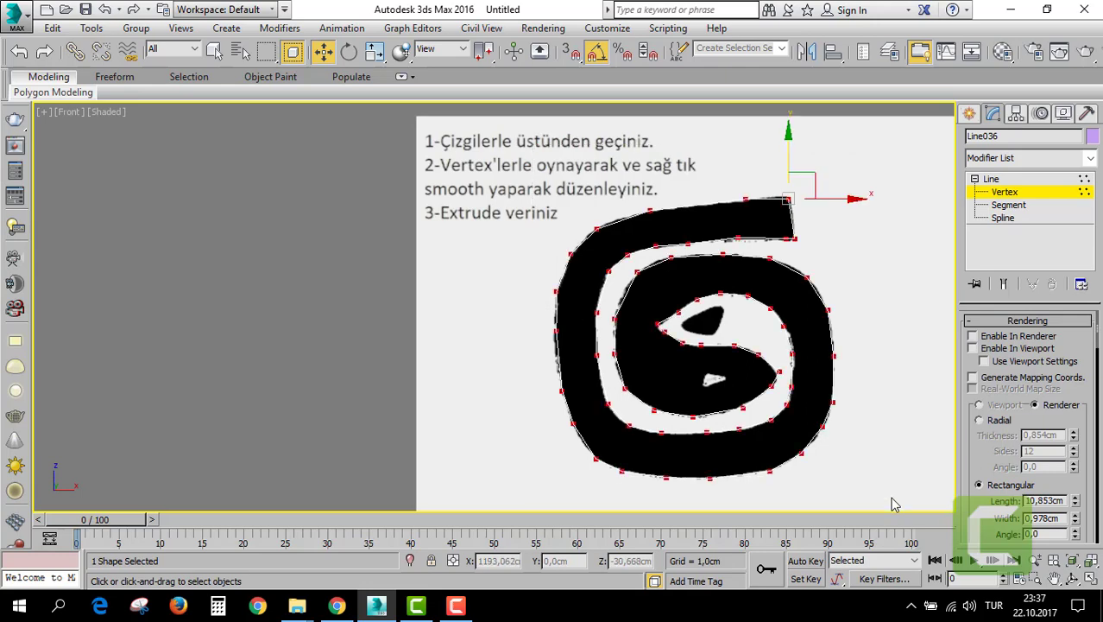
scroll(734, 242, "up", 3)
scroll(656, 233, "up", 2)
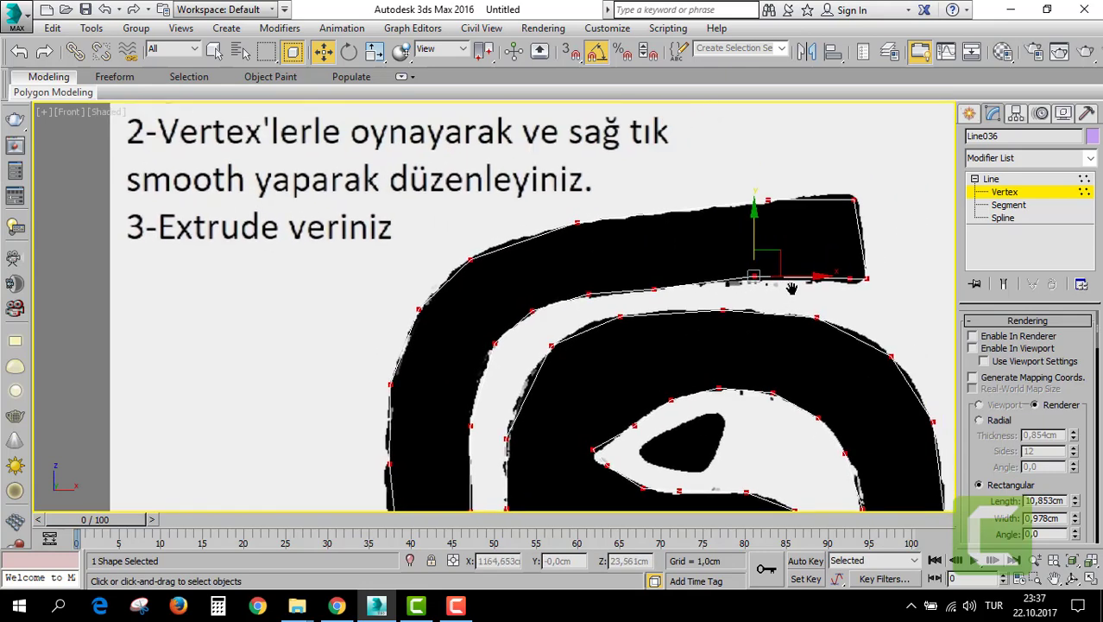
left_click(552, 235)
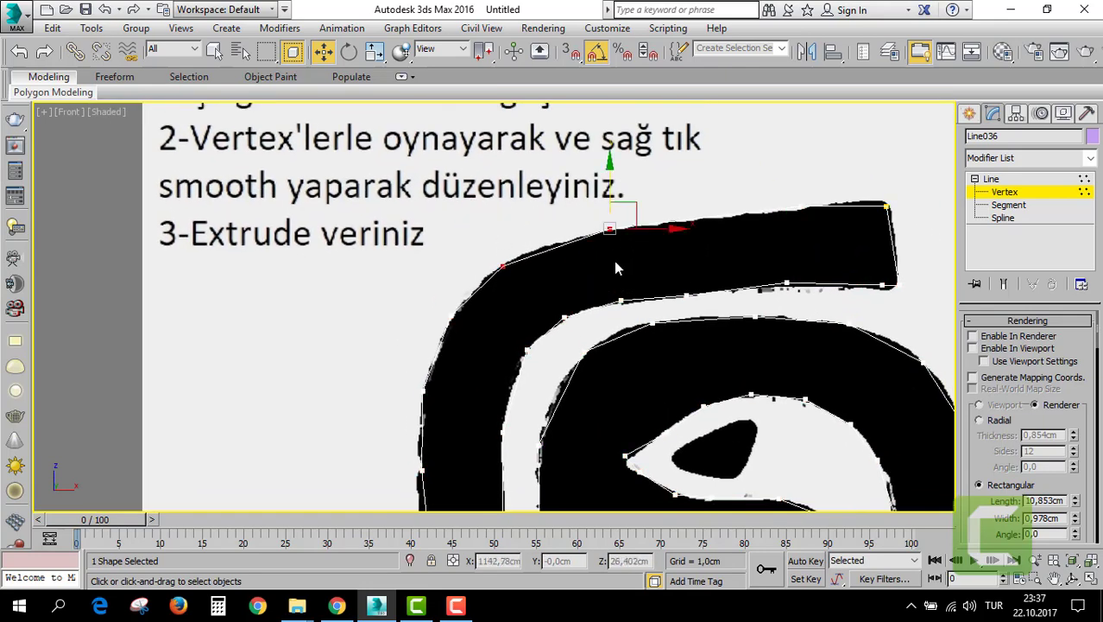
Convert a vertex on the spiral's upper curve to Smooth and nudge its position.
right_click(567, 229)
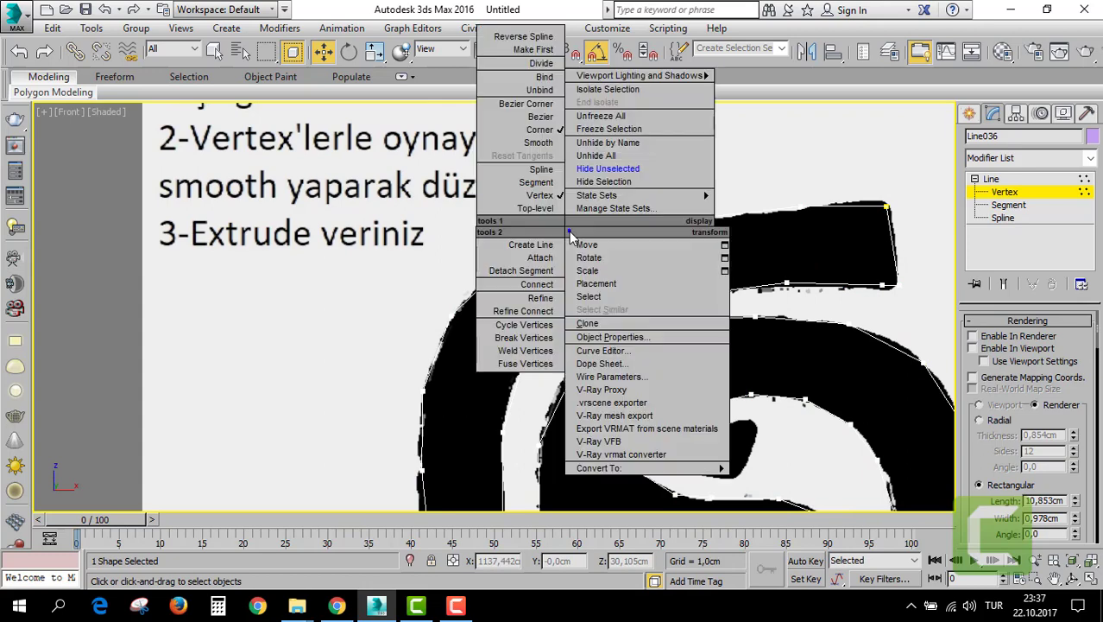
left_click(527, 143)
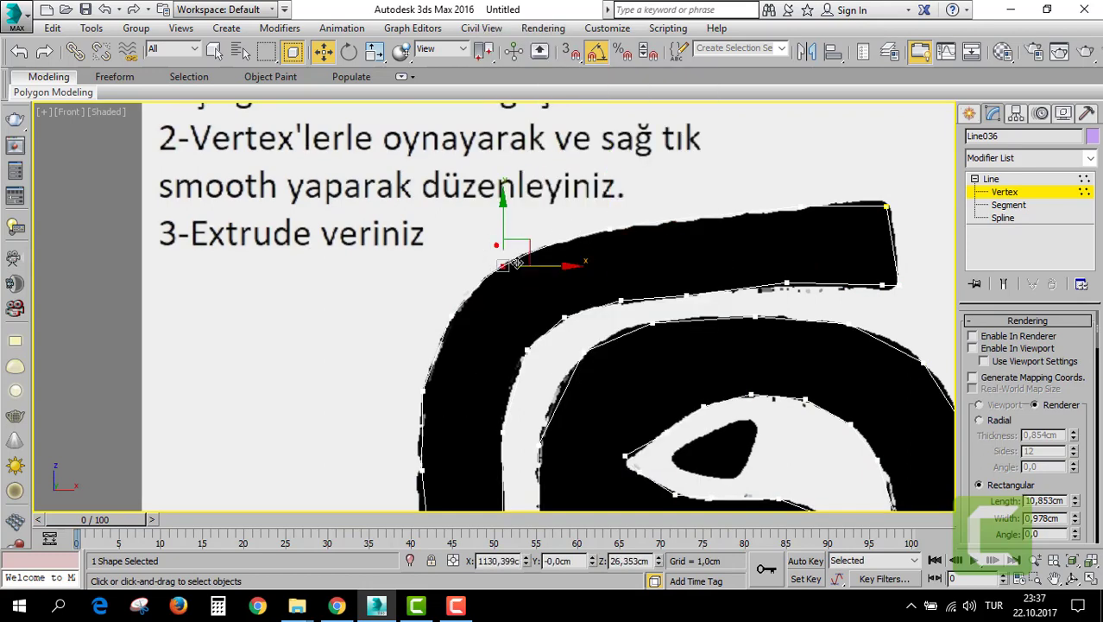
scroll(517, 263, "up", 3)
left_click_drag(514, 249, 523, 236)
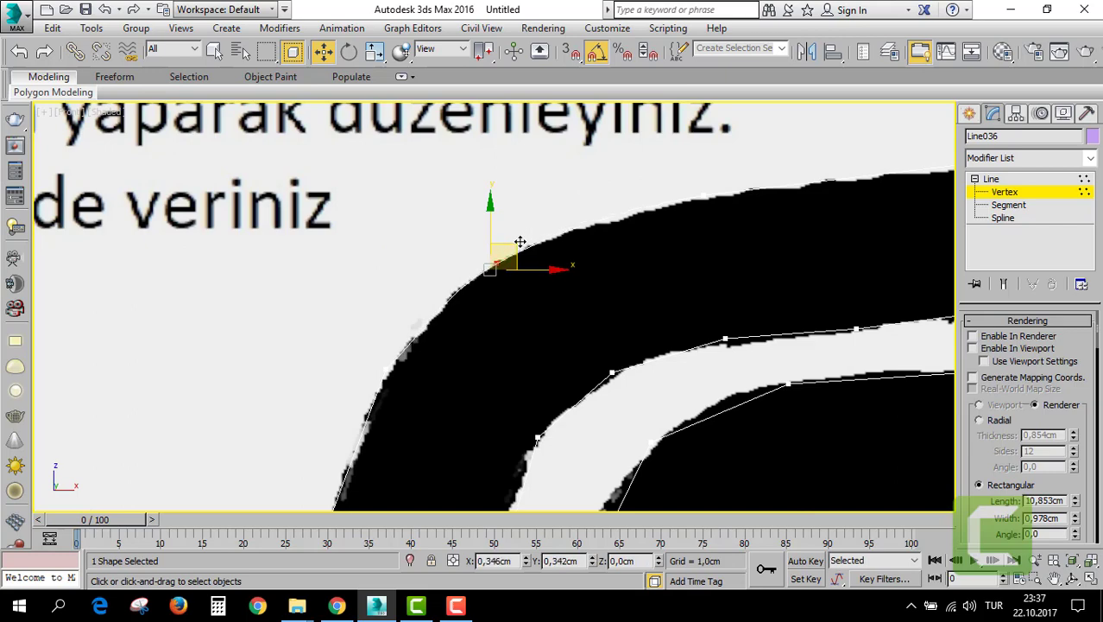
scroll(544, 254, "down", 2)
scroll(596, 269, "down", 1)
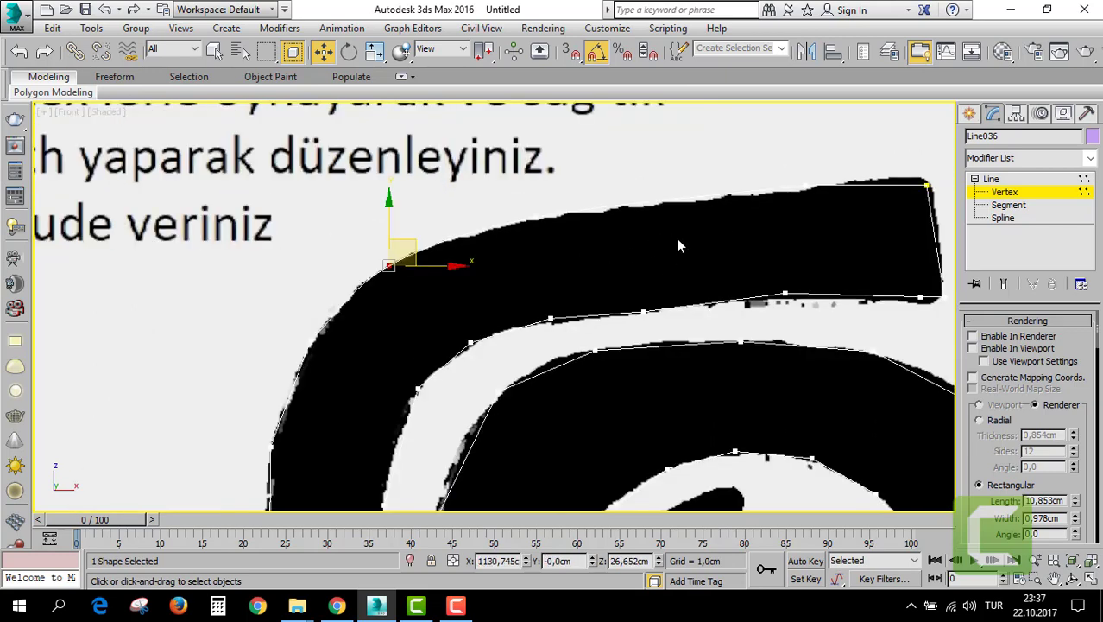
Move a vertex on the tail's top edge to match the reference.
middle_click_drag(747, 223, 553, 236)
left_click(623, 197)
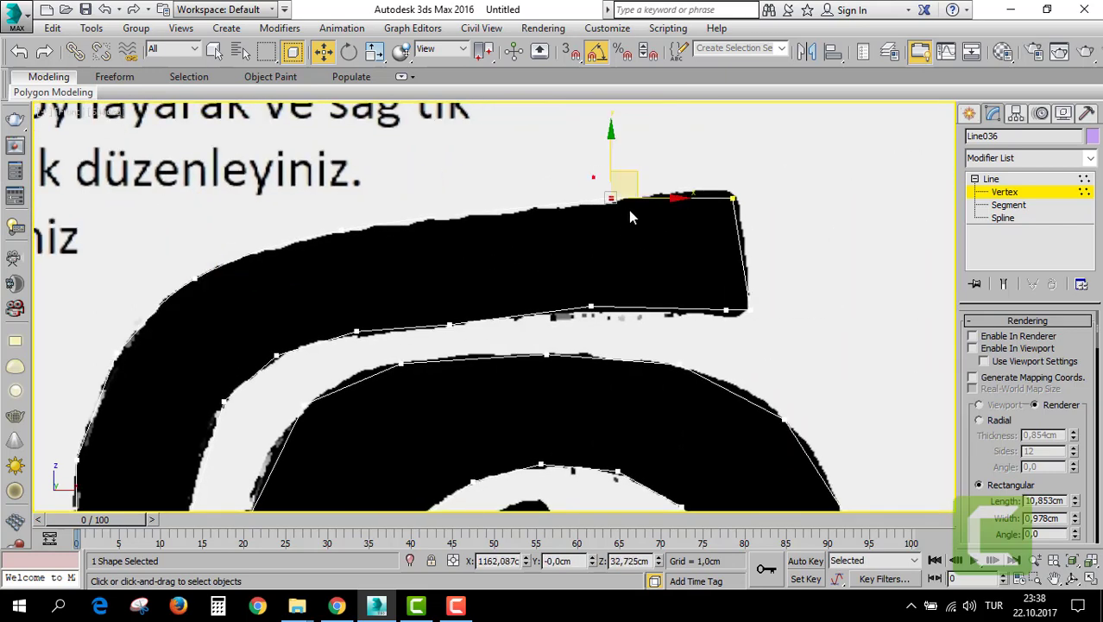
left_click_drag(629, 210, 612, 153)
right_click(593, 202)
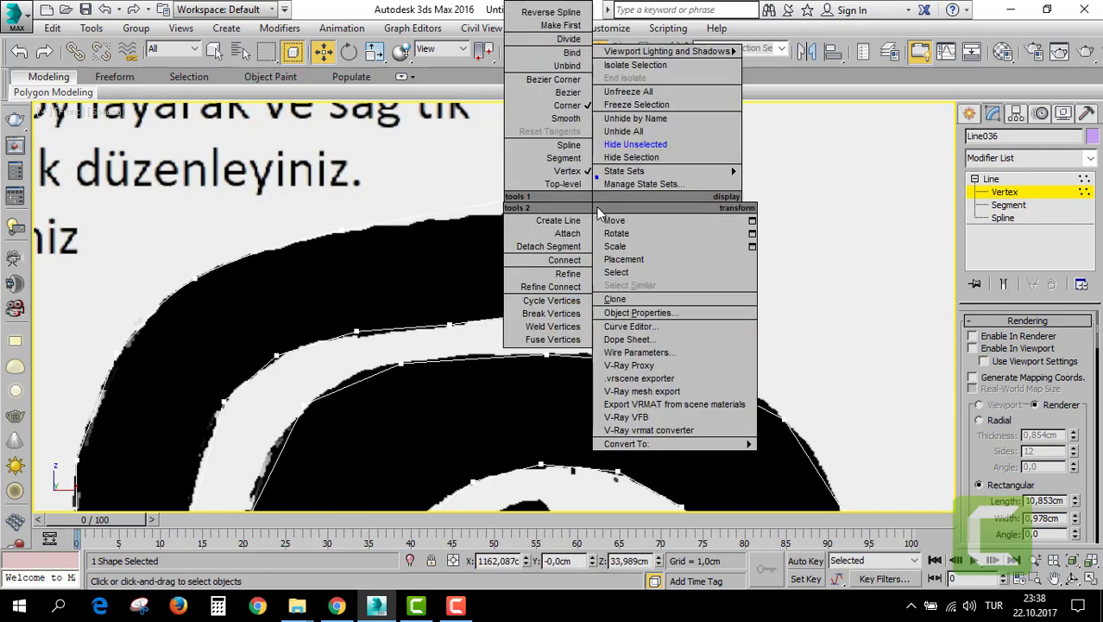
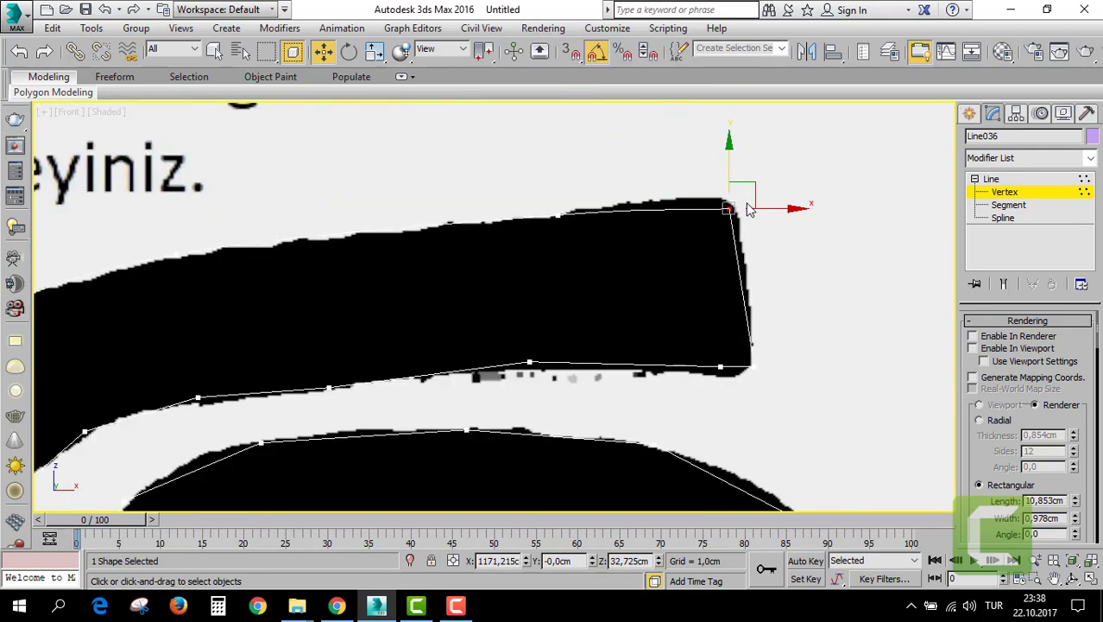
Nudge the top-right corner vertex up, then smooth the bottom-right vertex onto the reference edge.
left_click_drag(755, 186, 756, 177)
middle_click_drag(787, 254, 784, 187)
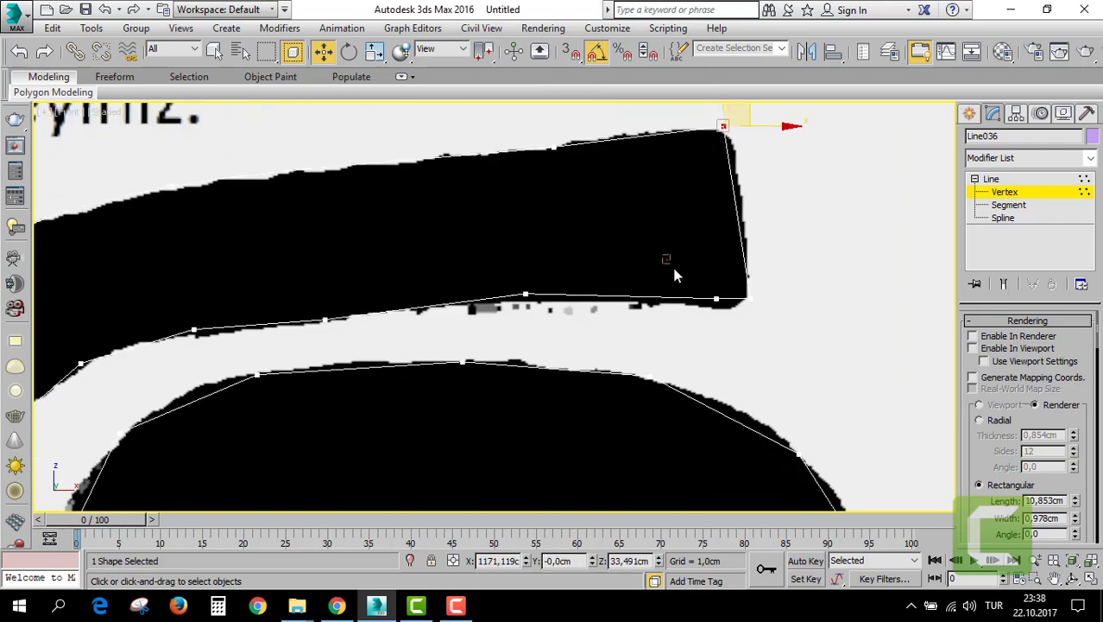
left_click(716, 298)
right_click(541, 297)
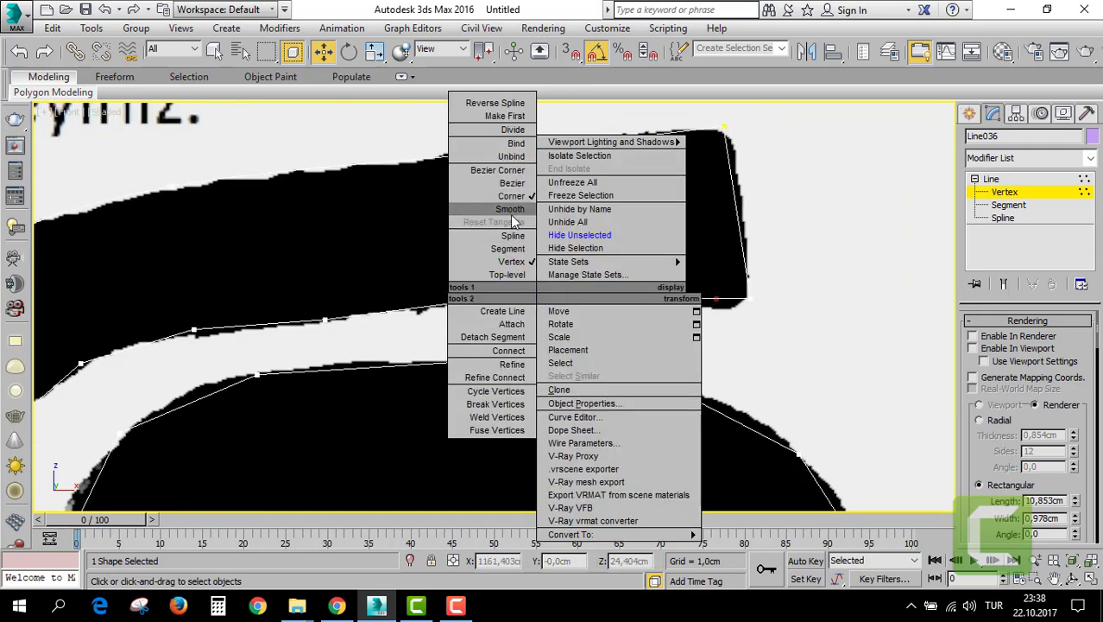
left_click(510, 210)
scroll(518, 199, "up", 2)
left_click_drag(627, 221, 605, 183)
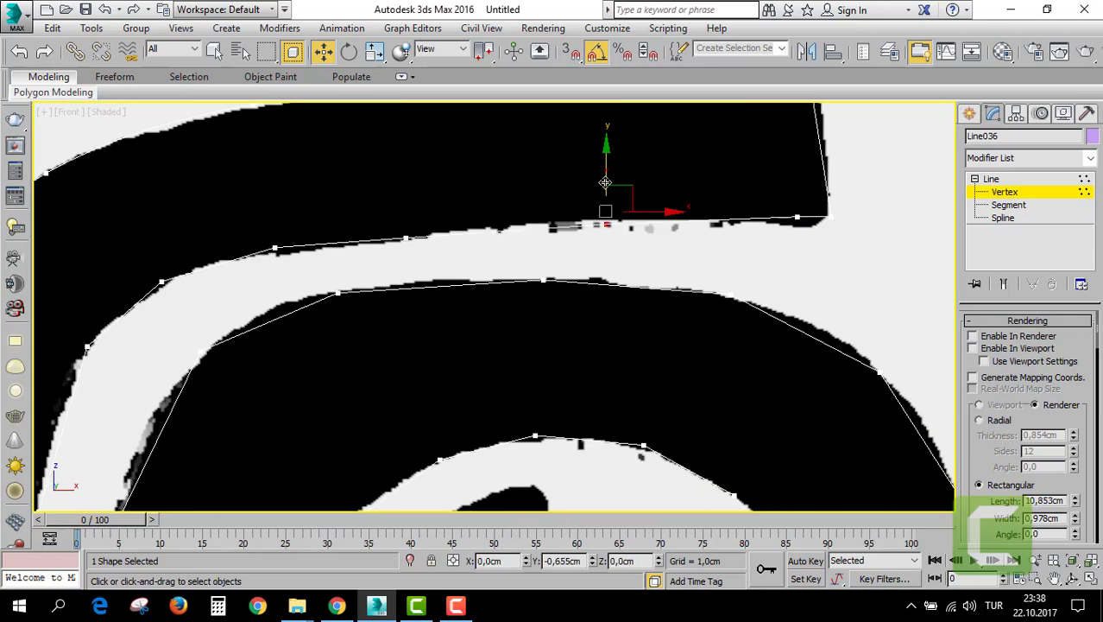
Smooth the next two vertices along the spiral's outer arm.
middle_click_drag(429, 220, 566, 194)
right_click(553, 218)
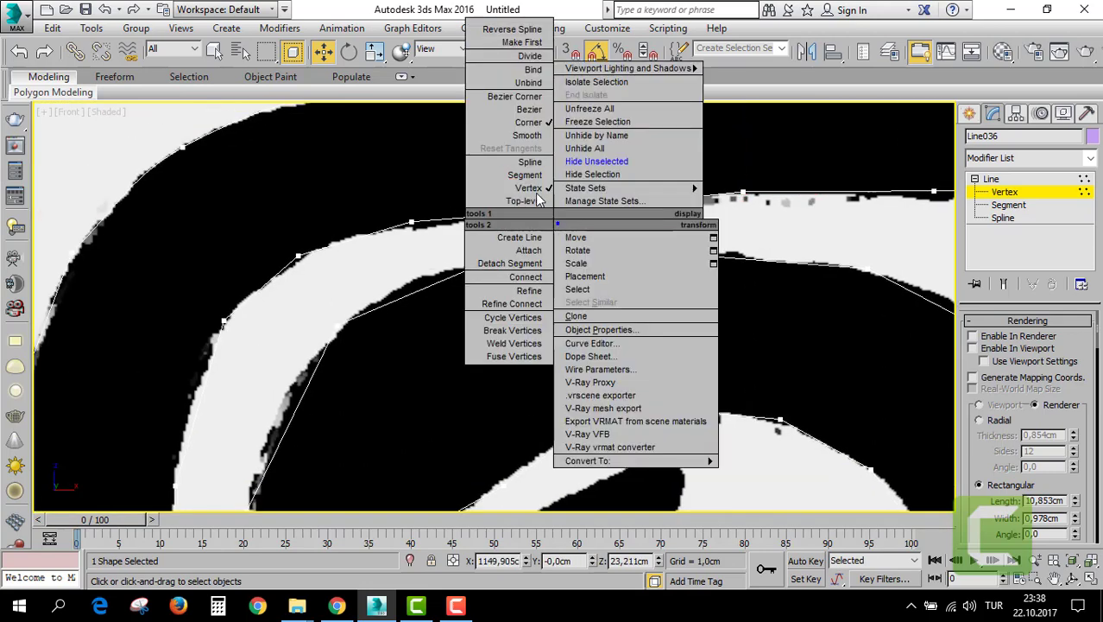
left_click(526, 136)
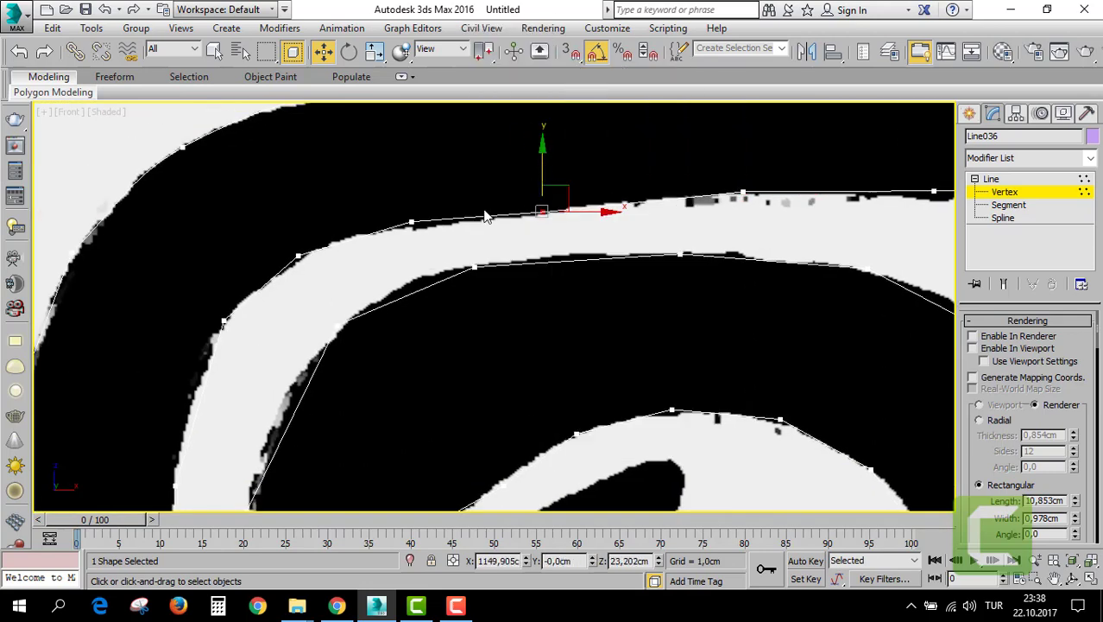
middle_click_drag(417, 239, 459, 213)
left_click(455, 200)
right_click(457, 211)
left_click(430, 117)
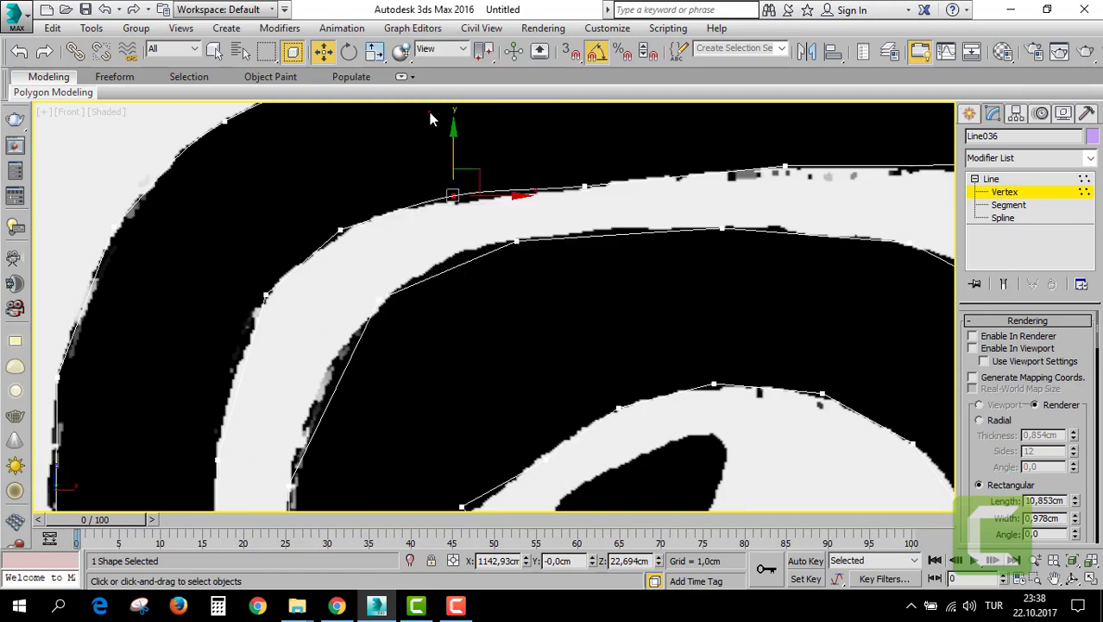
Smooth the vertex on the spiral's bend.
middle_click_drag(312, 206, 419, 185)
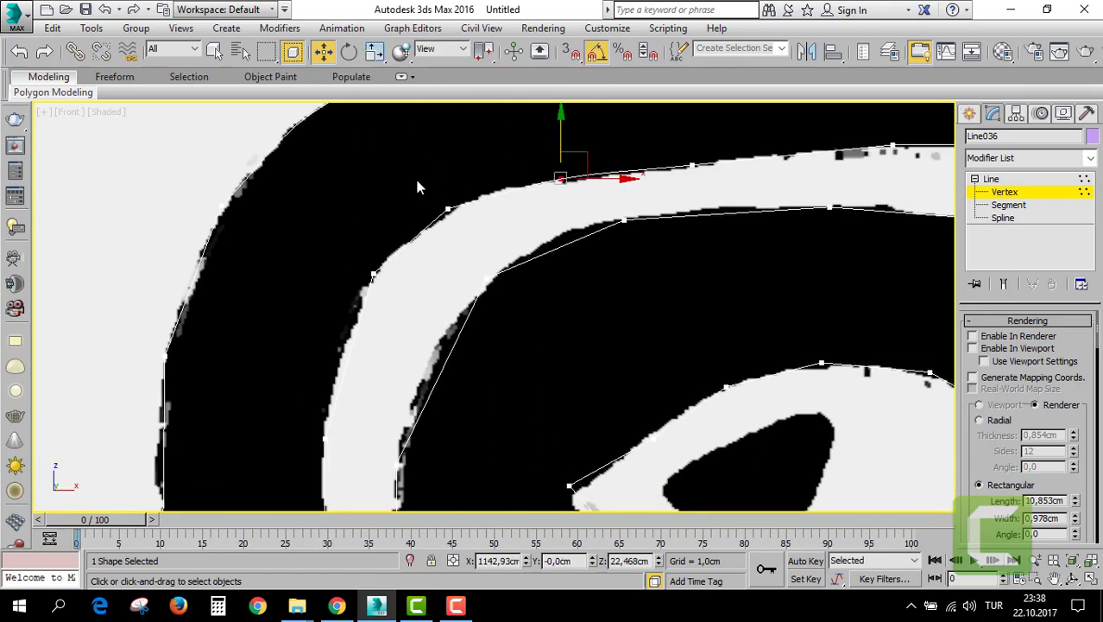
left_click_drag(419, 185, 464, 225)
right_click(465, 224)
left_click(422, 136)
Select the inner-bend vertex, leave its type unchanged, and zoom out over the spiral.
middle_click_drag(488, 238, 516, 209)
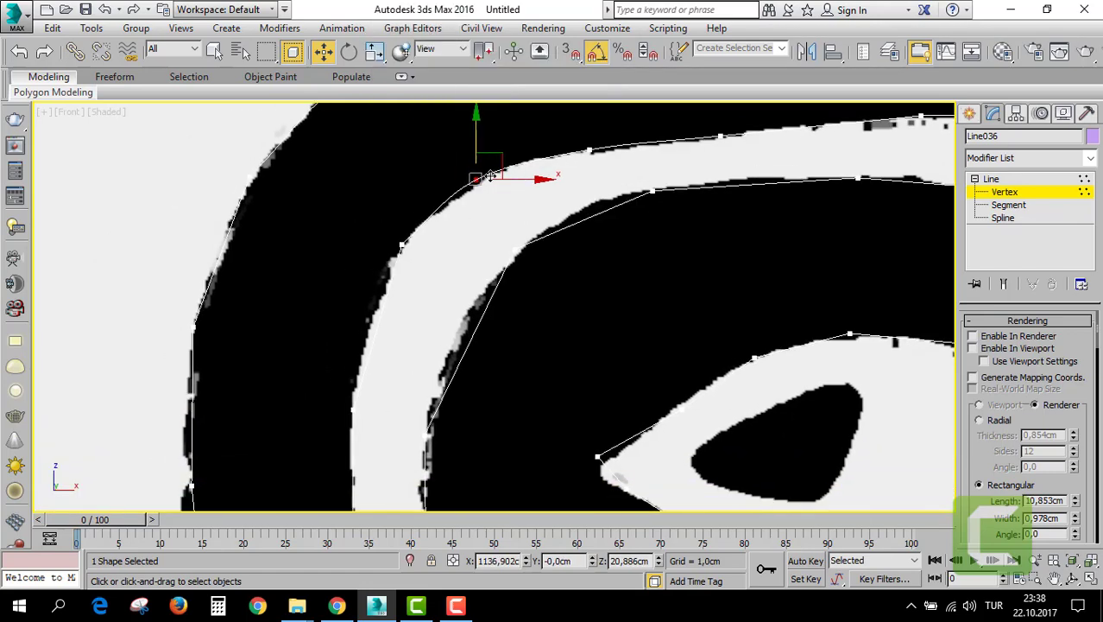
middle_click_drag(425, 230, 506, 173)
left_click(480, 185)
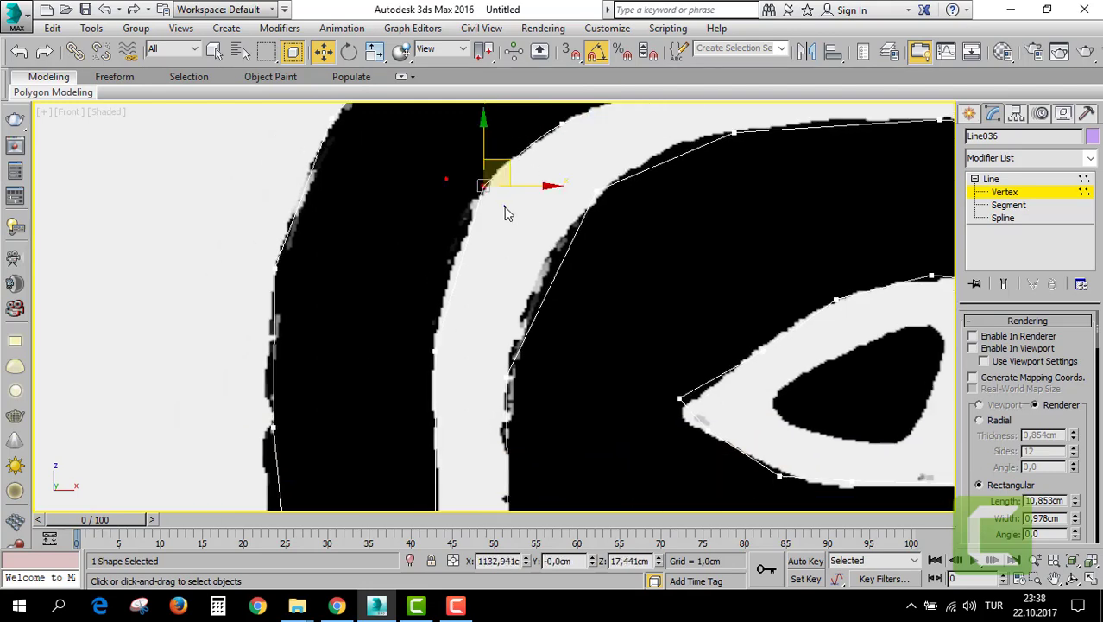
right_click(501, 207)
key("Escape")
right_click(501, 207)
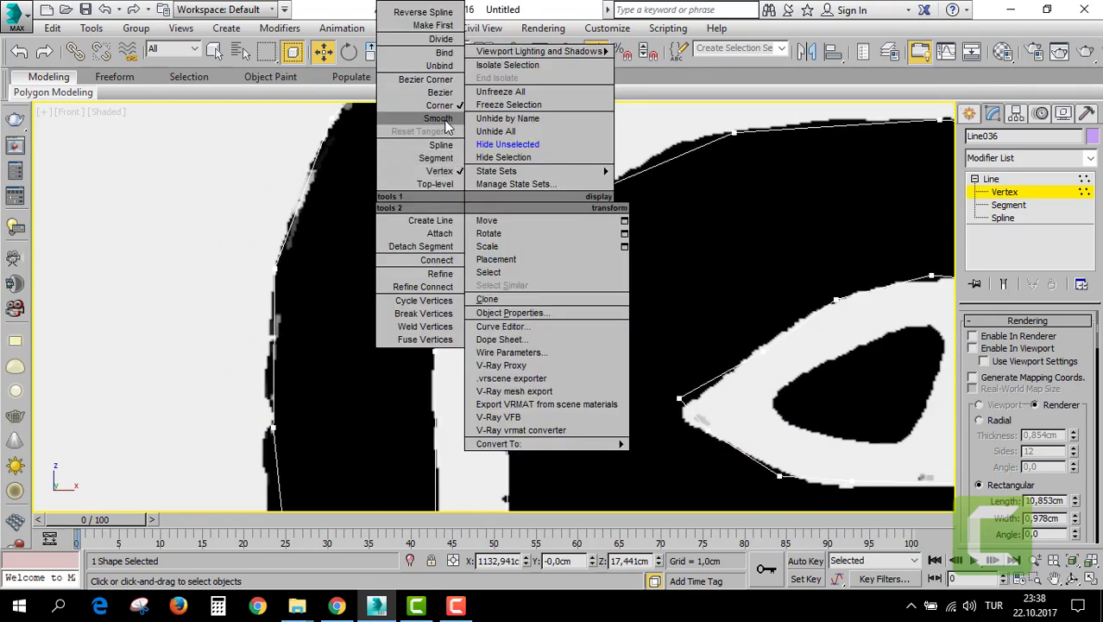
key("Escape")
middle_click_drag(555, 252, 567, 242)
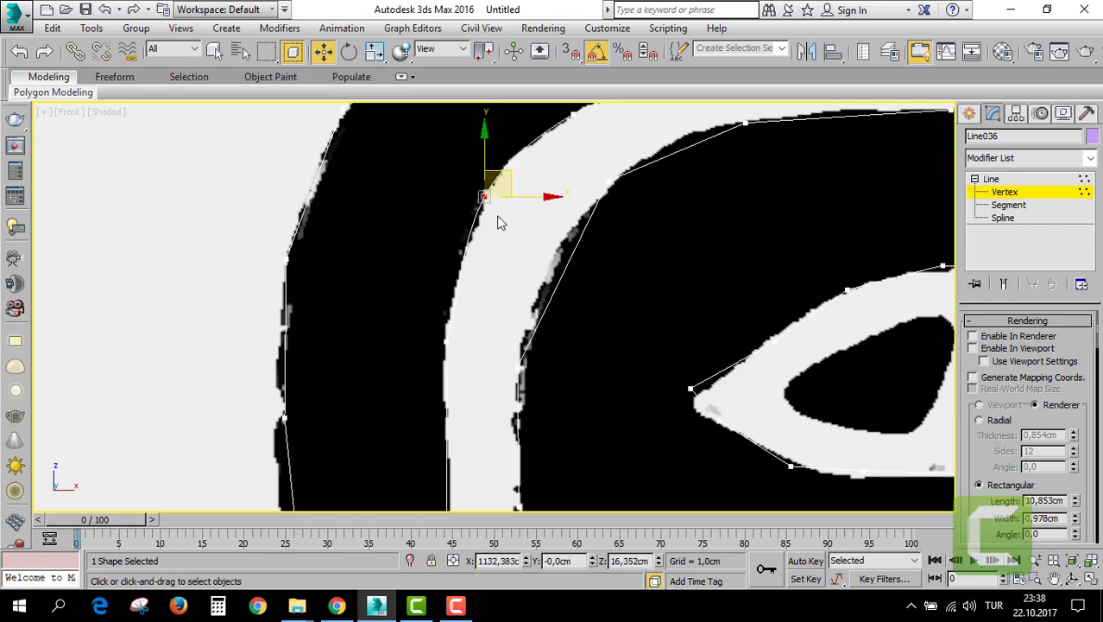
scroll(504, 306, "down", 2)
scroll(504, 306, "down", 2)
scroll(504, 305, "down", 2)
Smooth the vertices on the inner arm's left edge.
middle_click_drag(445, 193, 445, 234)
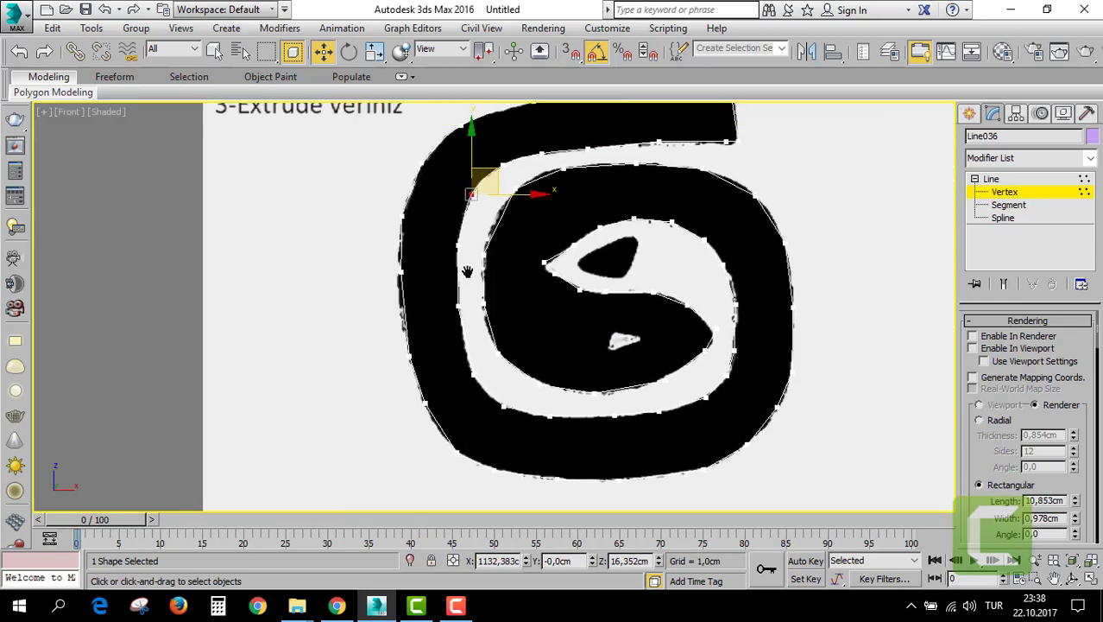
left_click_drag(444, 234, 531, 415)
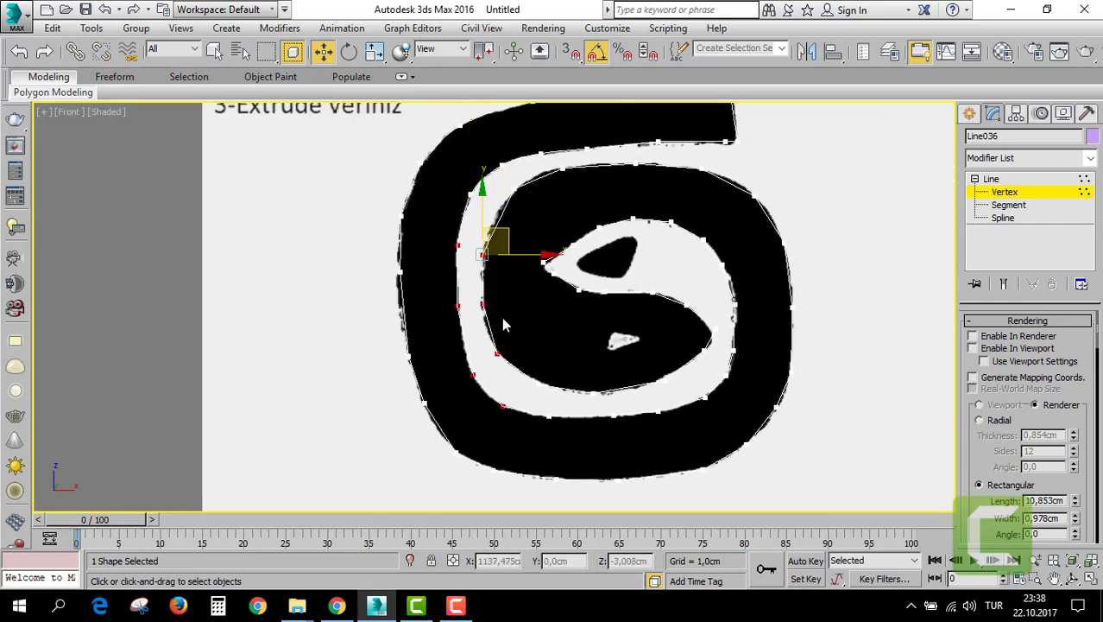
right_click(489, 288)
left_click(458, 200)
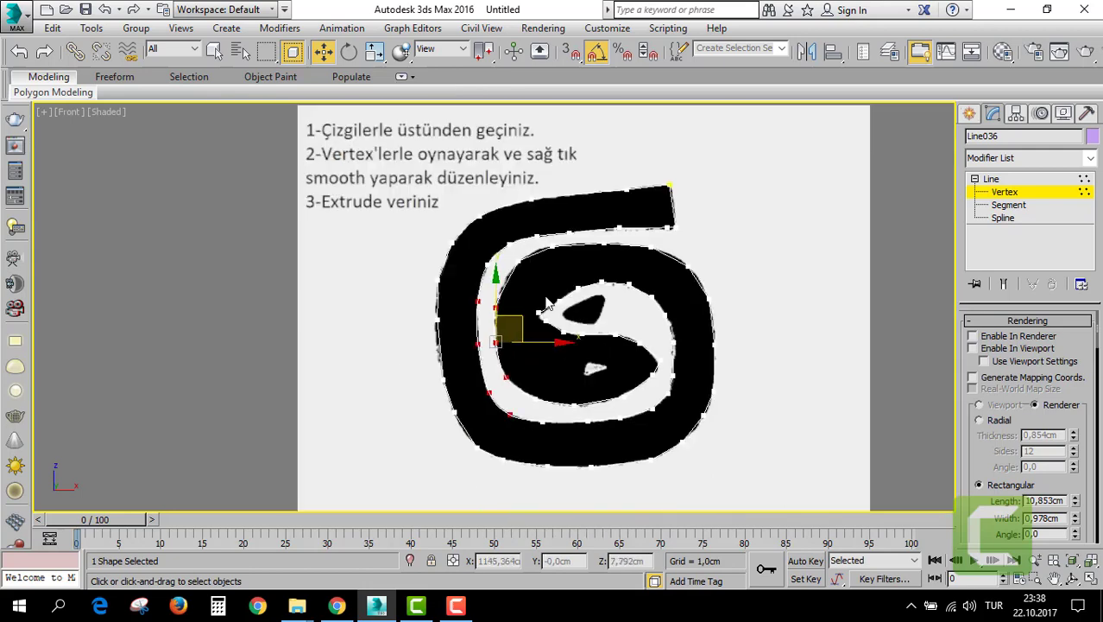
scroll(537, 298, "up", 2)
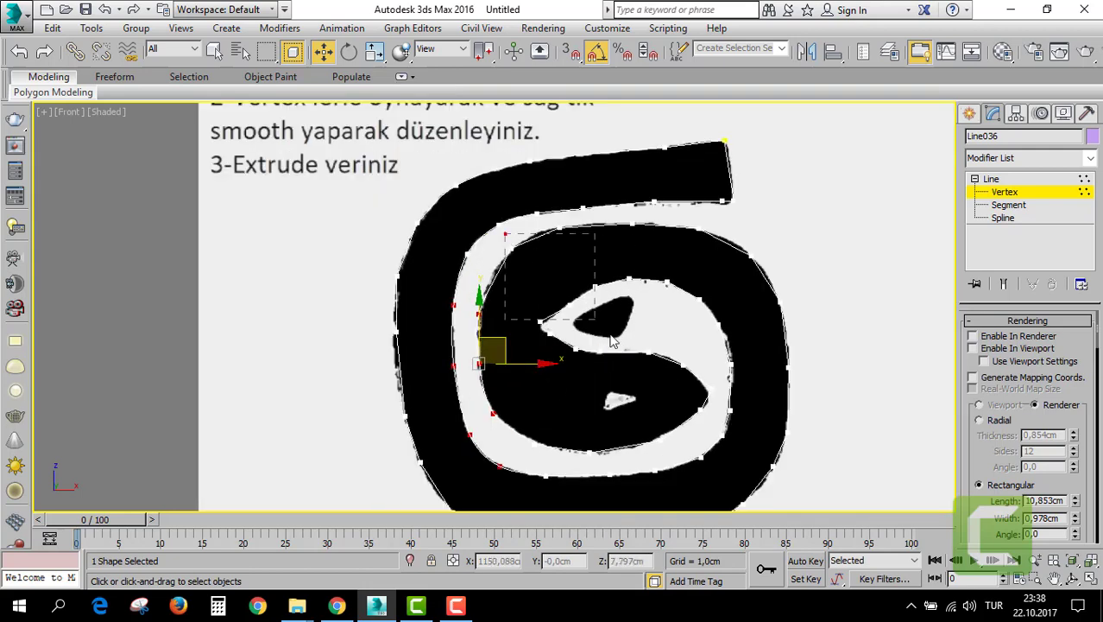
Select the vertices around the eye shape, settling on its tip vertex.
left_click_drag(610, 341, 702, 398)
right_click(563, 318)
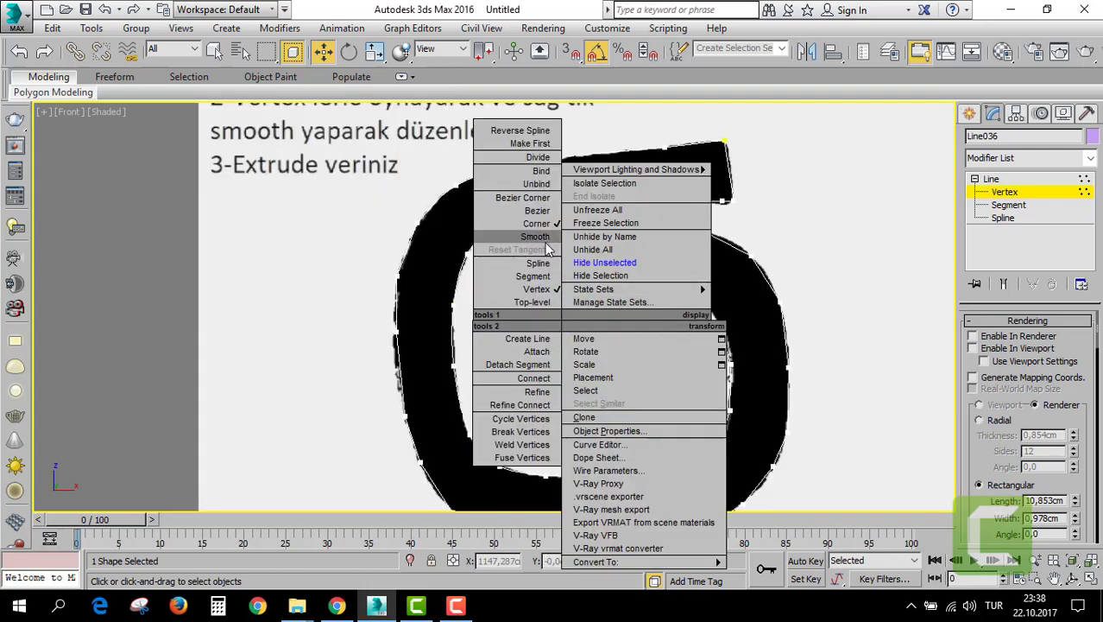
key("Escape")
scroll(568, 354, "up", 3)
left_click(488, 272)
left_click(515, 302)
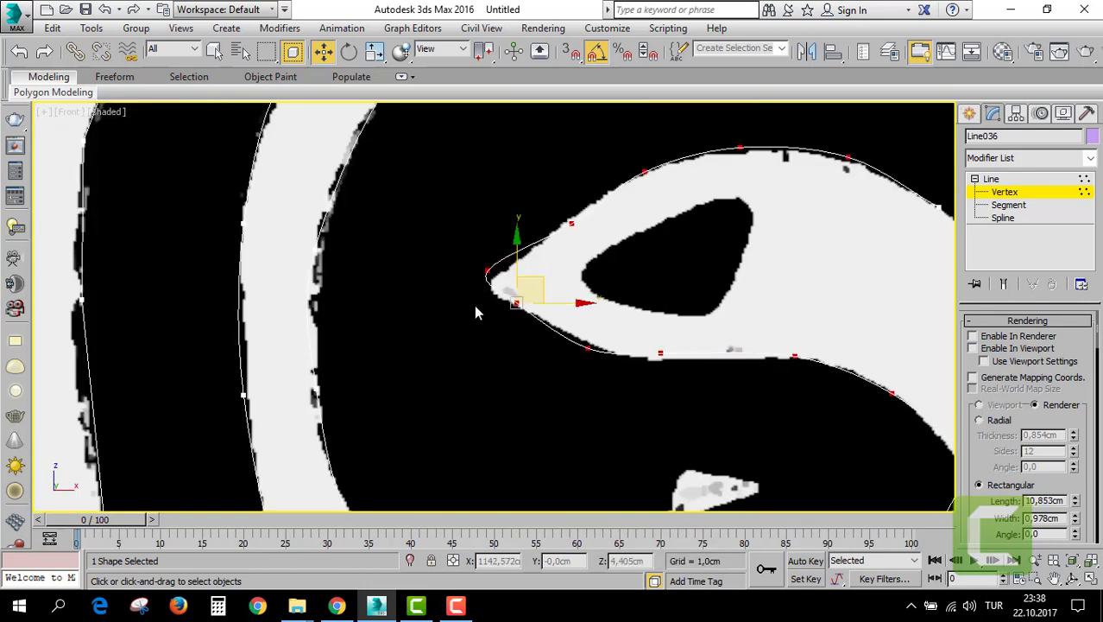
left_click(465, 275)
left_click_drag(475, 279, 517, 262)
Move the eye shape's lower vertices up onto the reference edge.
left_click_drag(499, 348, 502, 346)
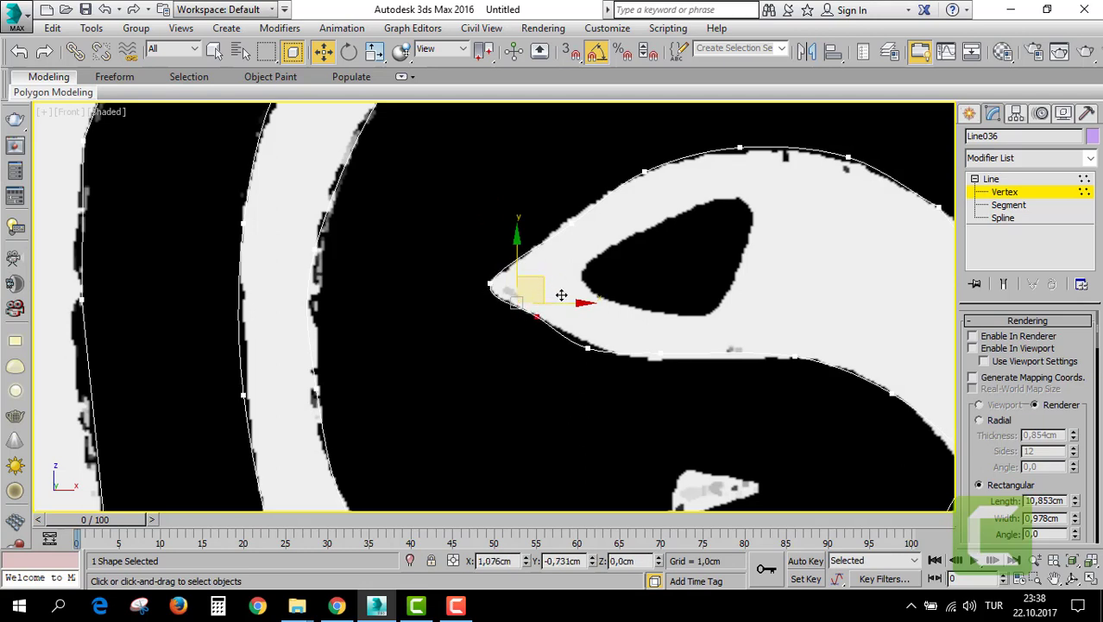
left_click(536, 317)
left_click(587, 347)
left_click_drag(588, 347, 586, 338)
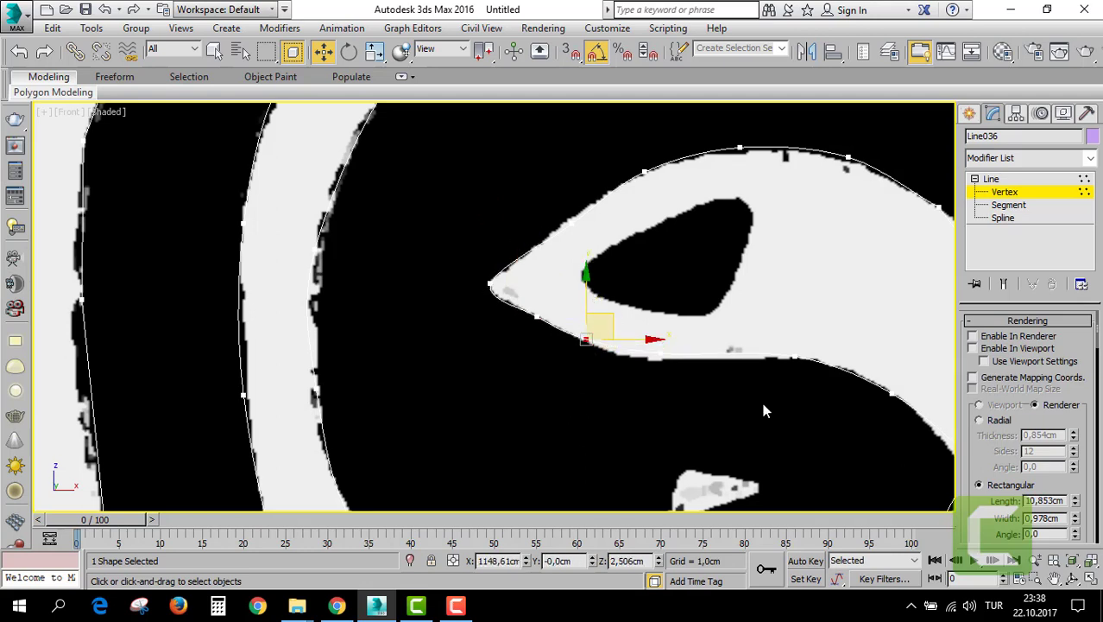
middle_click_drag(763, 411, 751, 412)
left_click(649, 355)
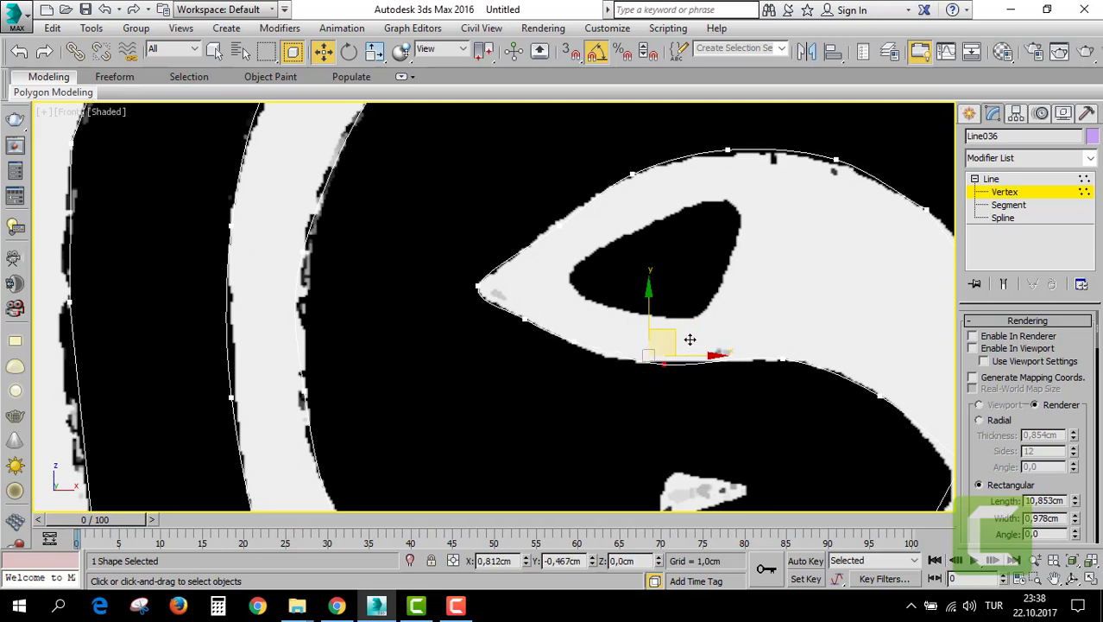
Smooth the vertex at the point of the spiral's lower inner bend.
mouse_move(798, 386)
middle_mouse_down()
mouse_move(601, 333)
mouse_move(595, 250)
middle_mouse_up()
scroll(601, 332, "up", 2)
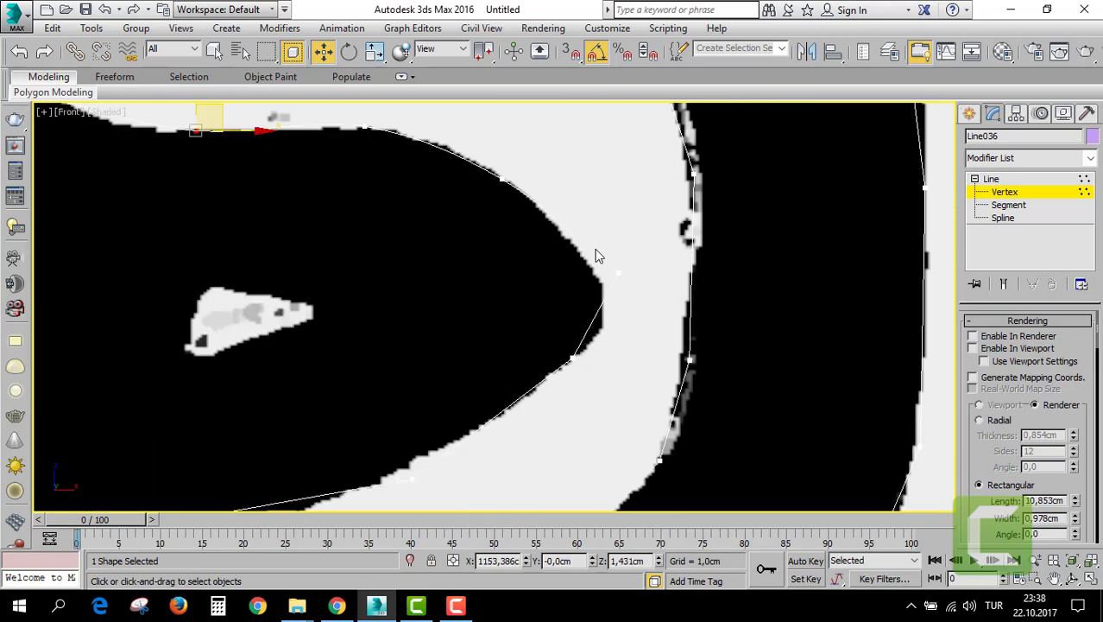
left_click(594, 250)
right_click(609, 264)
left_click(586, 176)
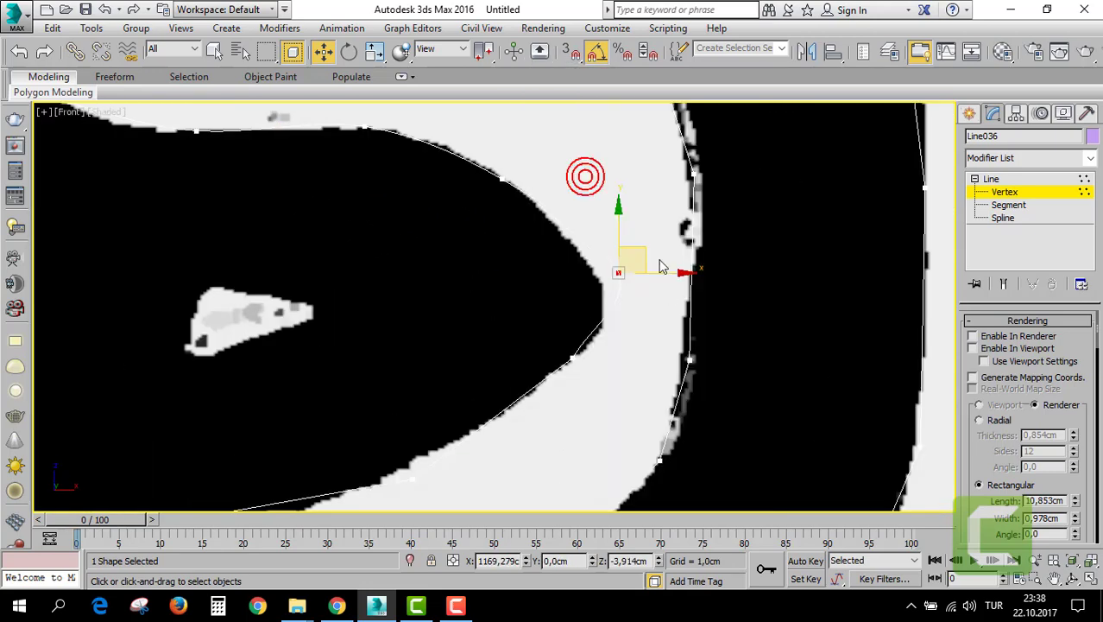
Select the vertices further down the curve to its lower end.
left_click(640, 248)
left_click(521, 308)
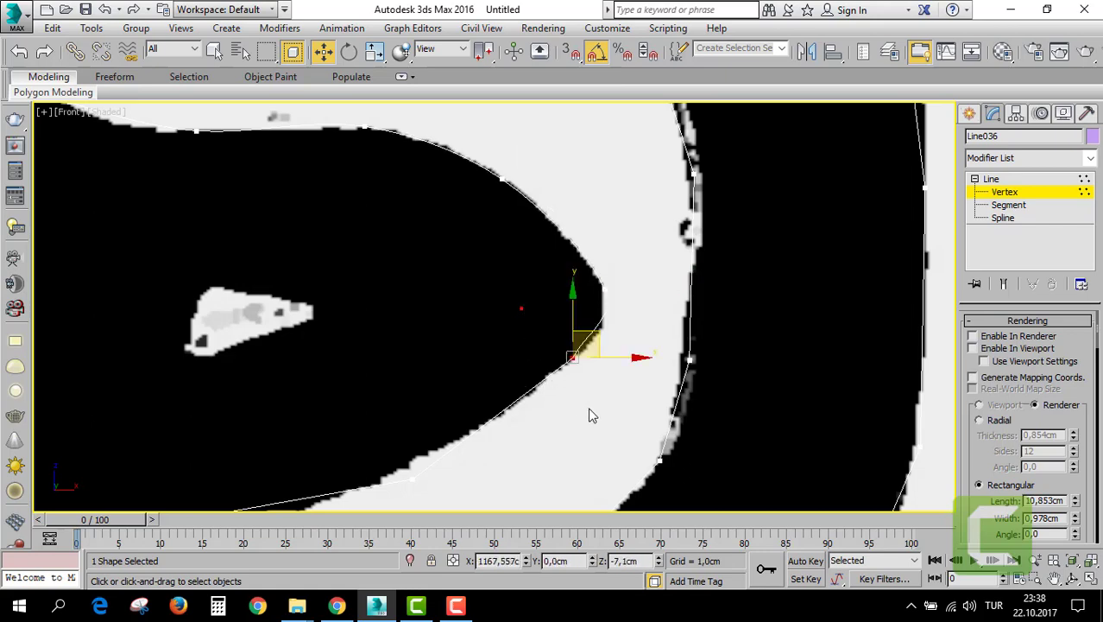
scroll(591, 415, "down", 5)
scroll(454, 319, "up", 3)
left_click(513, 377)
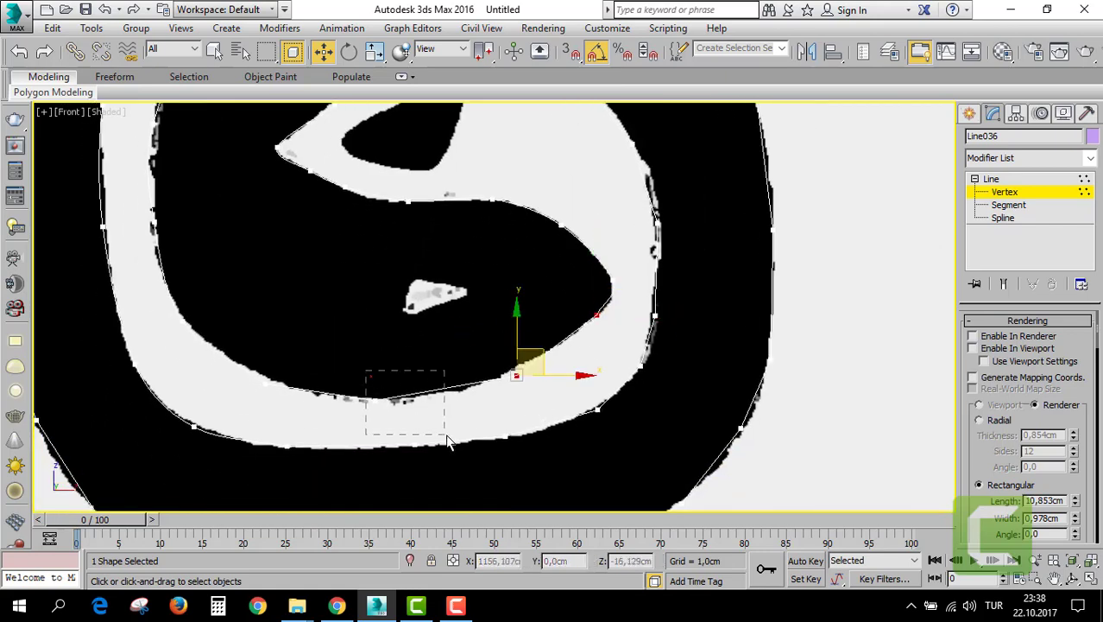
Smooth the vertex on the inner arm's lower edge.
left_click_drag(446, 436, 446, 437)
right_click(341, 371)
left_click(321, 284)
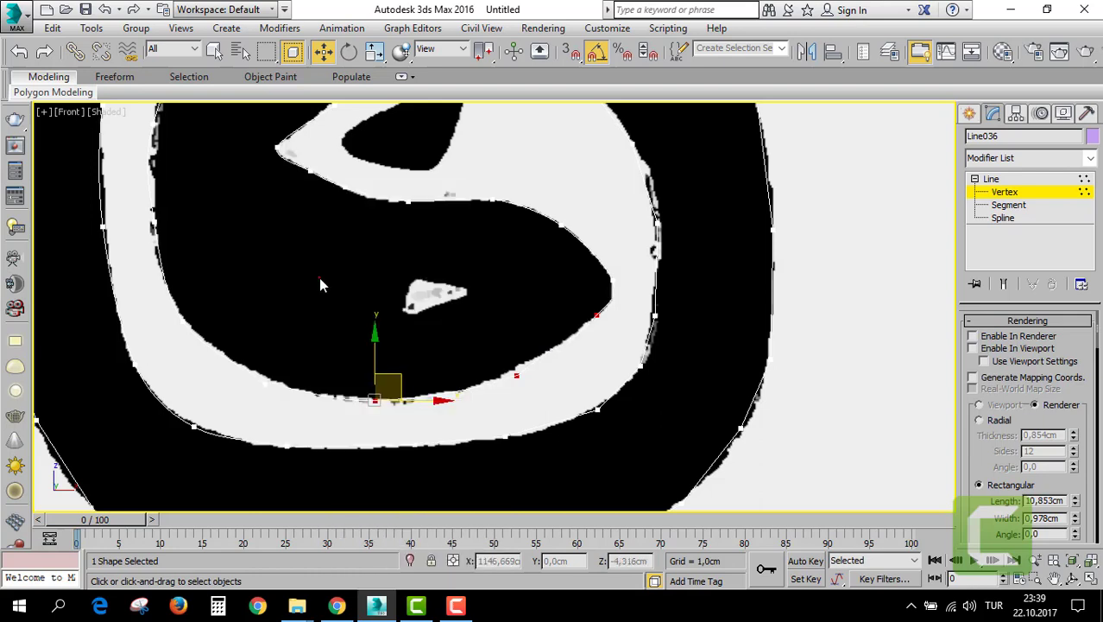
middle_click_drag(376, 399, 450, 321)
scroll(451, 321, "down", 2)
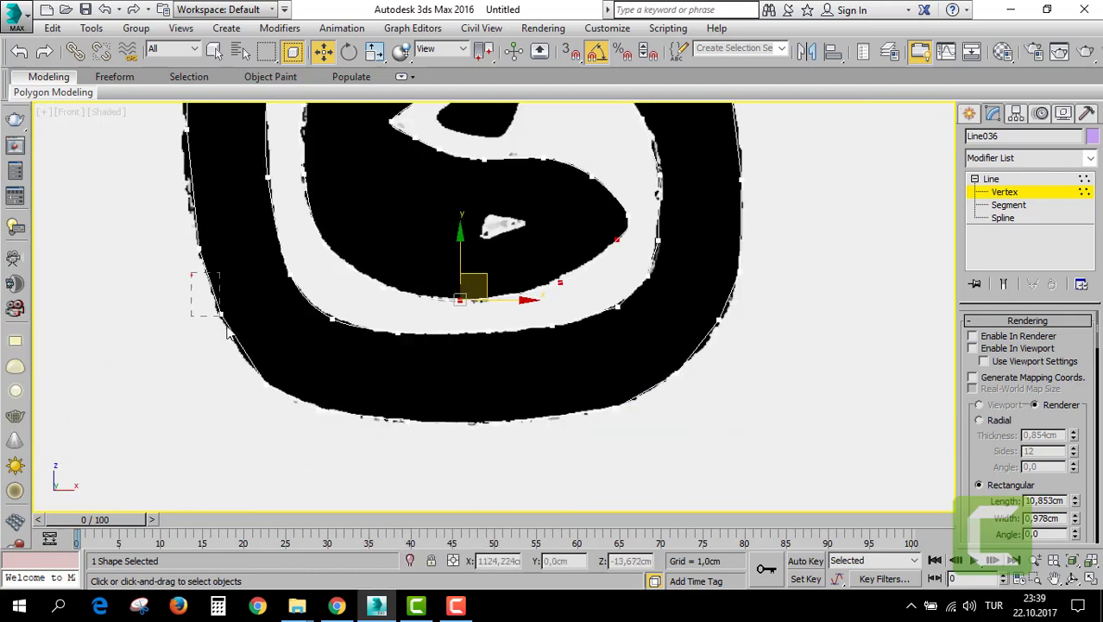
Smooth a vertex on the spiral's outer left edge.
left_click_drag(227, 329, 220, 316)
left_click_drag(278, 372, 148, 190)
right_click(194, 250)
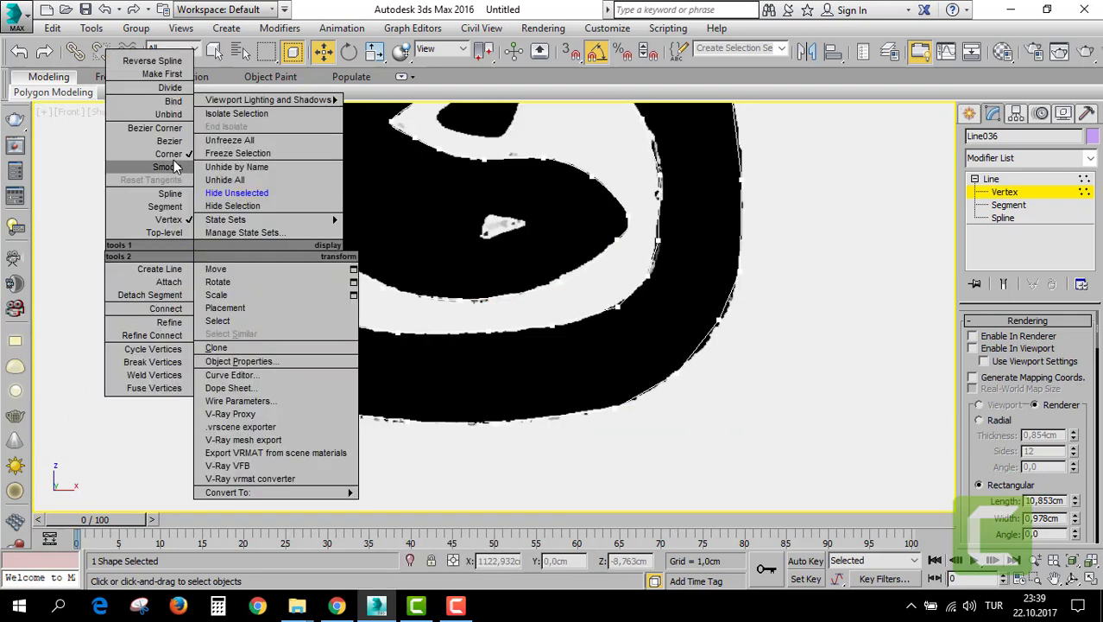
left_click(176, 165)
right_click(180, 221)
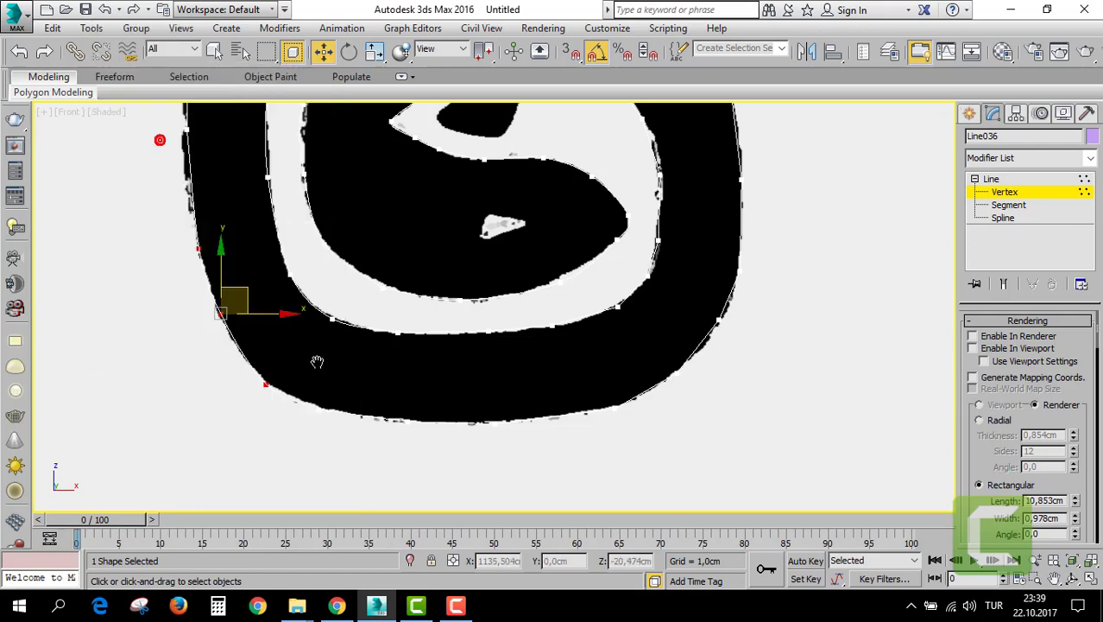
Smooth vertices on the lower arm and bottom curve of the outline.
middle_click_drag(317, 361, 294, 304)
left_click(460, 368)
right_click(439, 341)
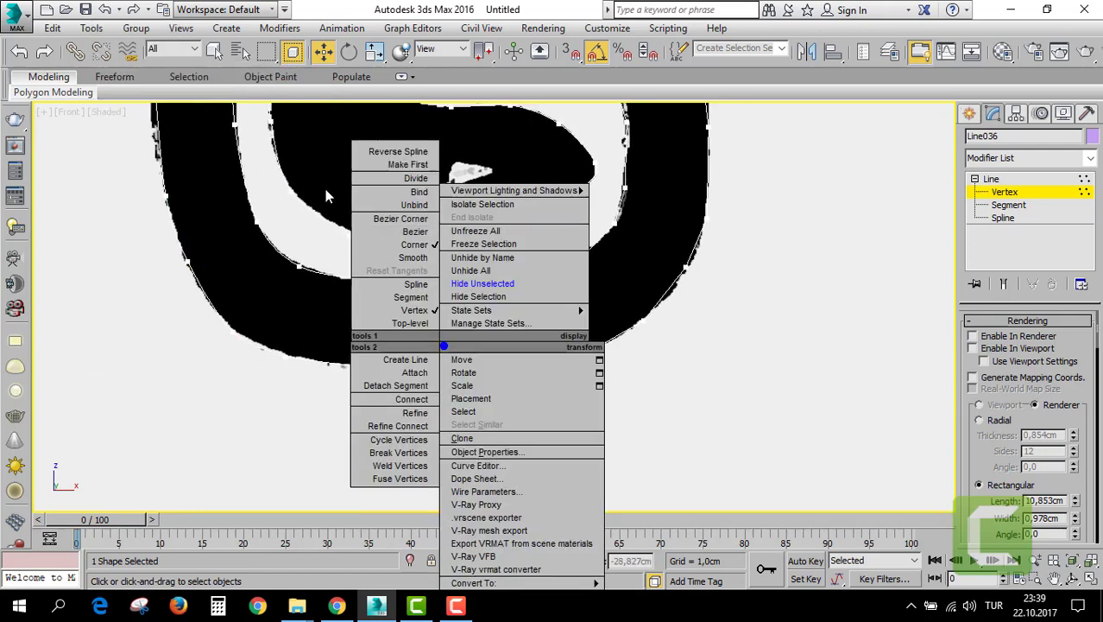
left_click(428, 260)
middle_click_drag(633, 444, 505, 457)
left_click_drag(640, 434, 525, 311)
right_click(514, 290)
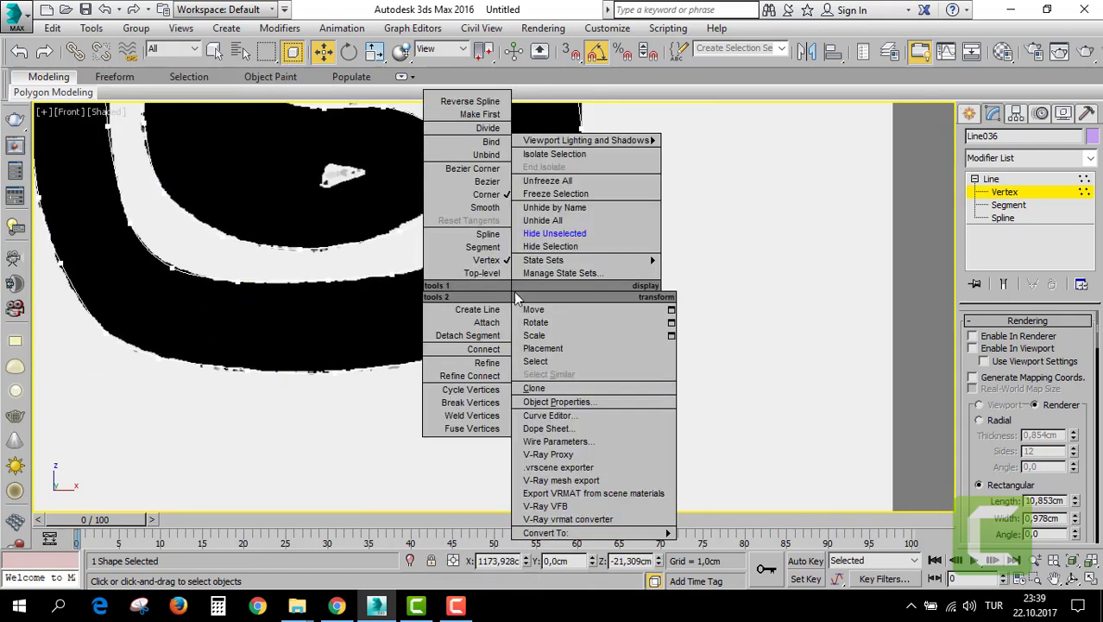
left_click(483, 208)
Smooth the next outline vertex and nudge it onto the image edge.
middle_click_drag(561, 255, 535, 296)
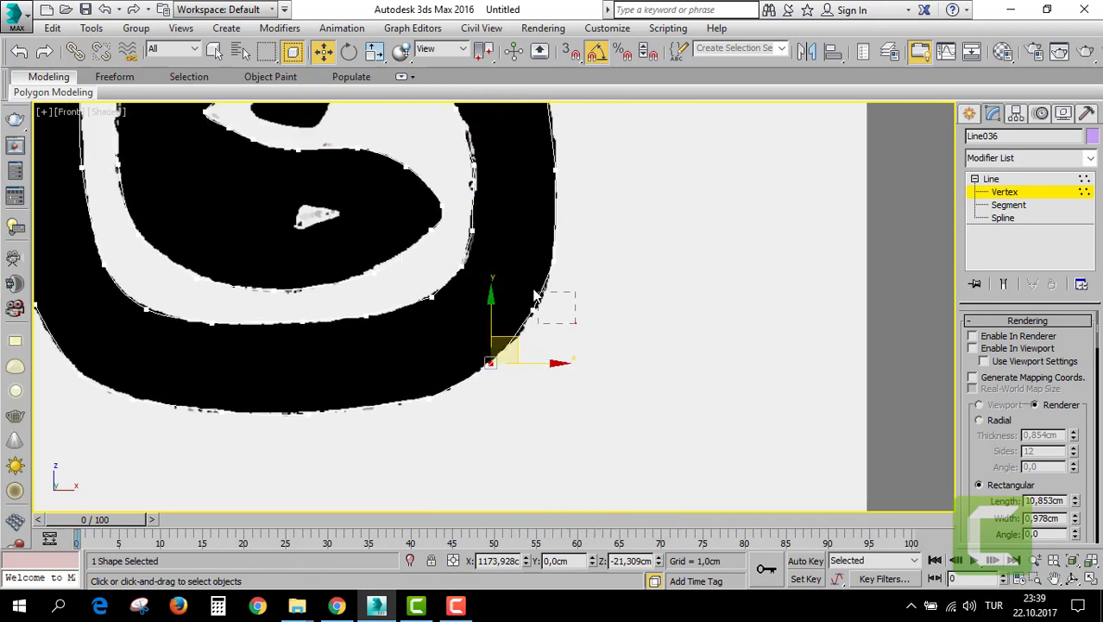
mouse_move(536, 293)
left_mouse_down()
mouse_move(516, 282)
mouse_move(516, 259)
left_mouse_up()
right_click(518, 278)
left_click(492, 206)
scroll(527, 285, "up", 2)
mouse_move(517, 259)
middle_mouse_down()
mouse_move(526, 229)
mouse_move(561, 388)
middle_mouse_up()
scroll(552, 326, "down", 2)
Smooth the vertices along the loop's right side.
left_click_drag(567, 386, 513, 263)
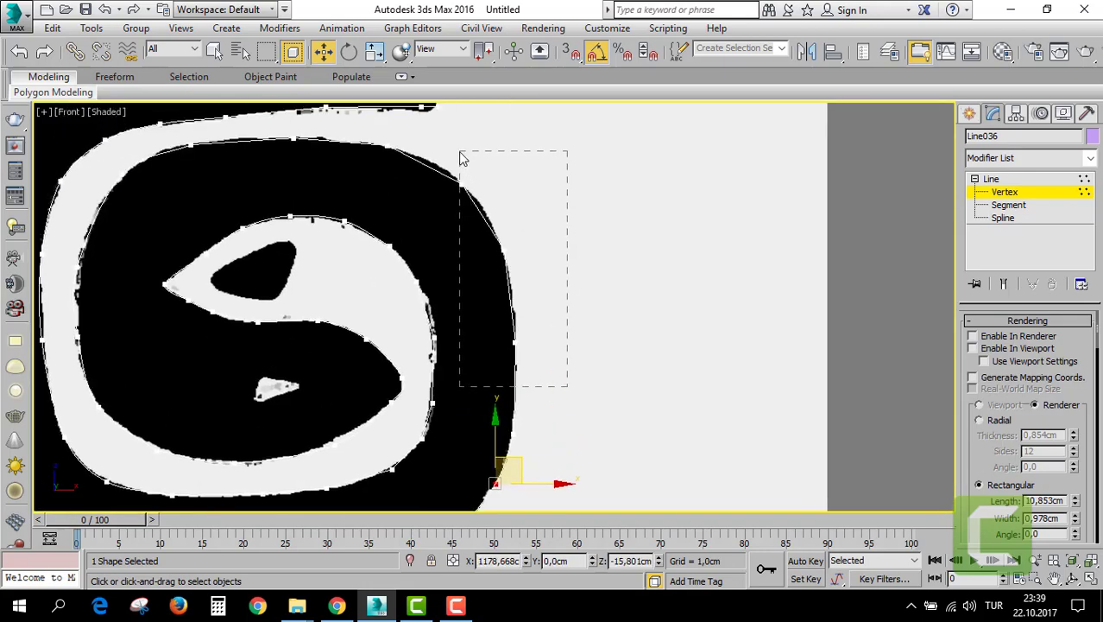
right_click(494, 250)
left_click(450, 169)
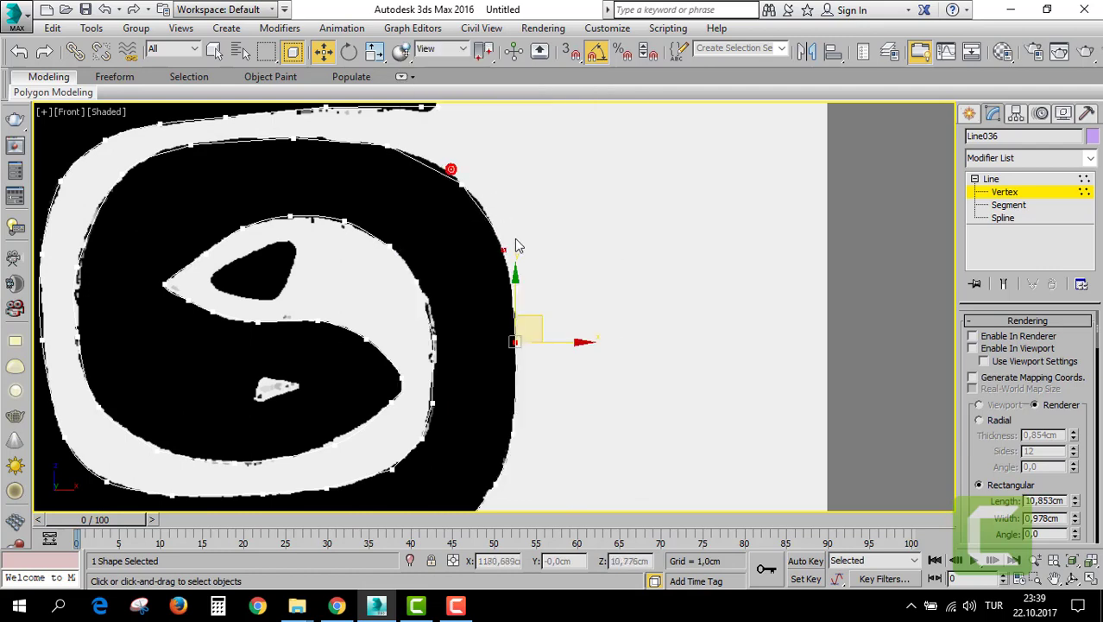
middle_click_drag(516, 246, 525, 299)
left_click(468, 233)
right_click(480, 231)
left_click(421, 159)
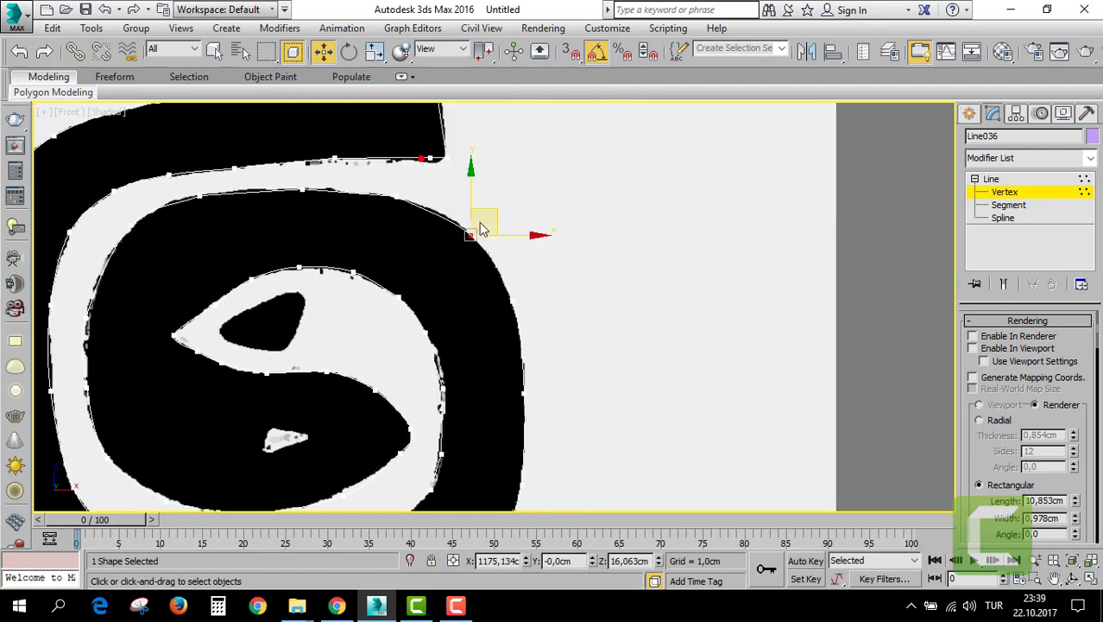
Smooth two vertices on the upper curve, lowering one onto the image edge.
scroll(372, 202, "up", 1)
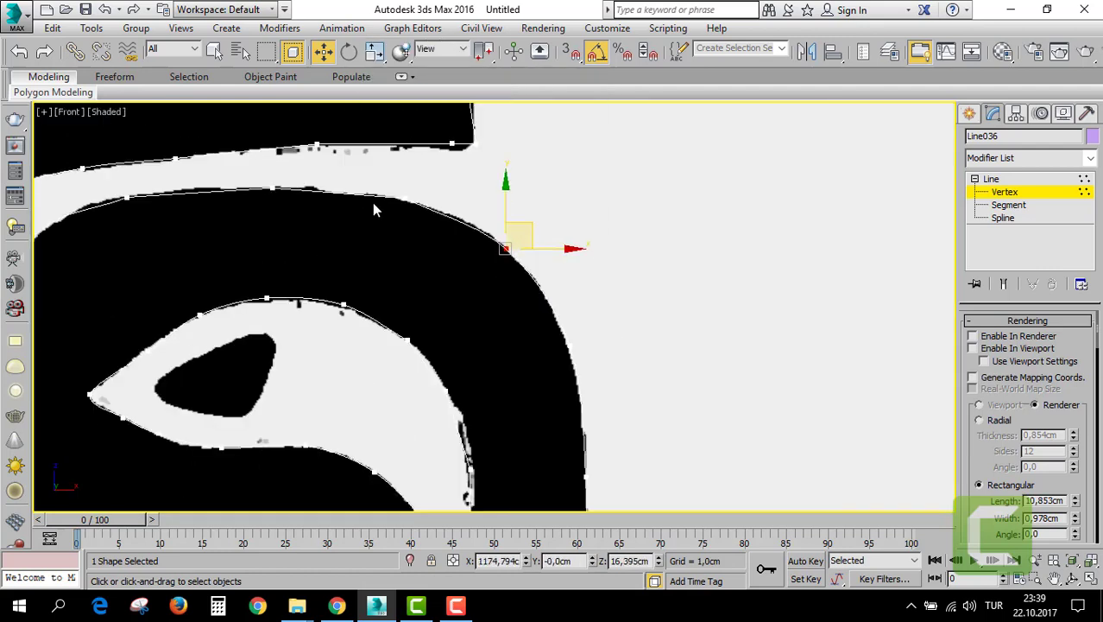
scroll(304, 191, "up", 2)
left_click(274, 226)
right_click(389, 228)
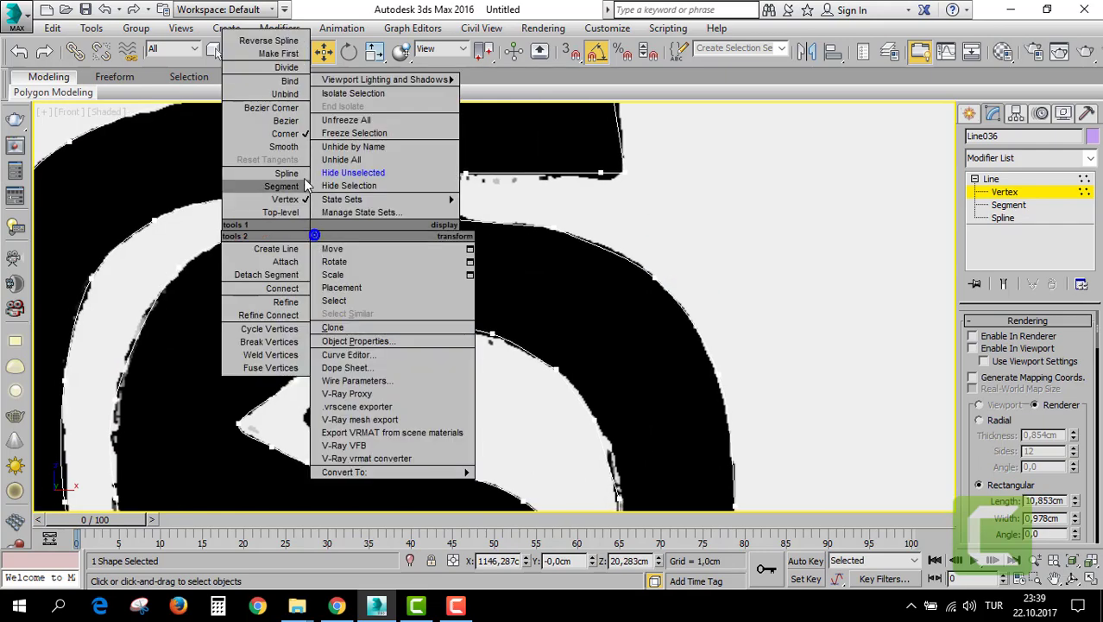
left_click(289, 151)
left_click(421, 217)
right_click(439, 222)
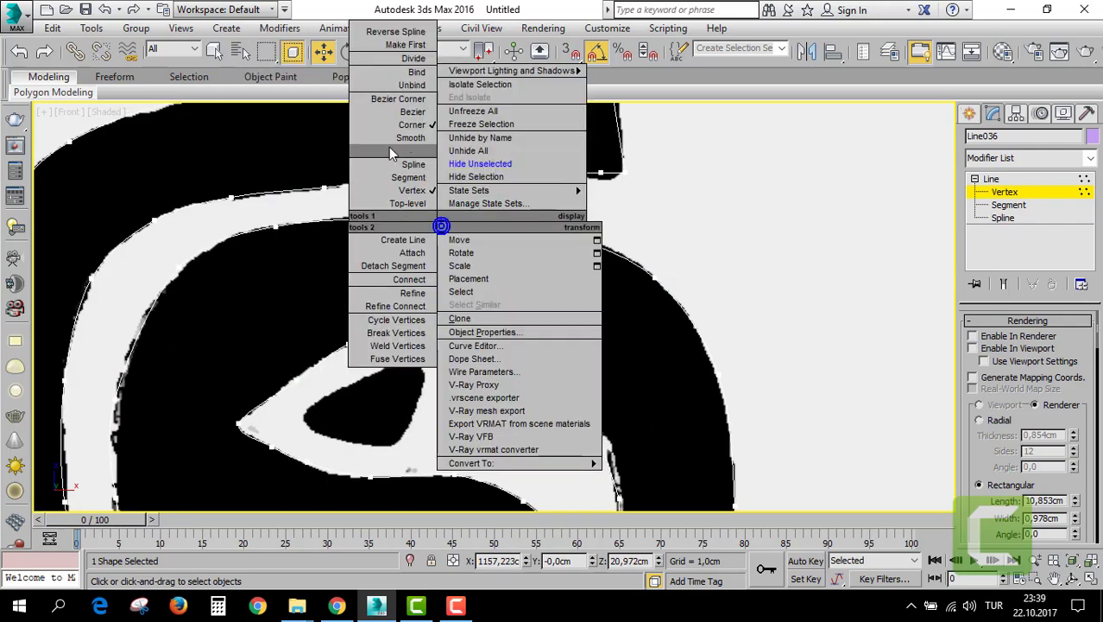
left_click(429, 152)
left_click_drag(448, 194, 451, 195)
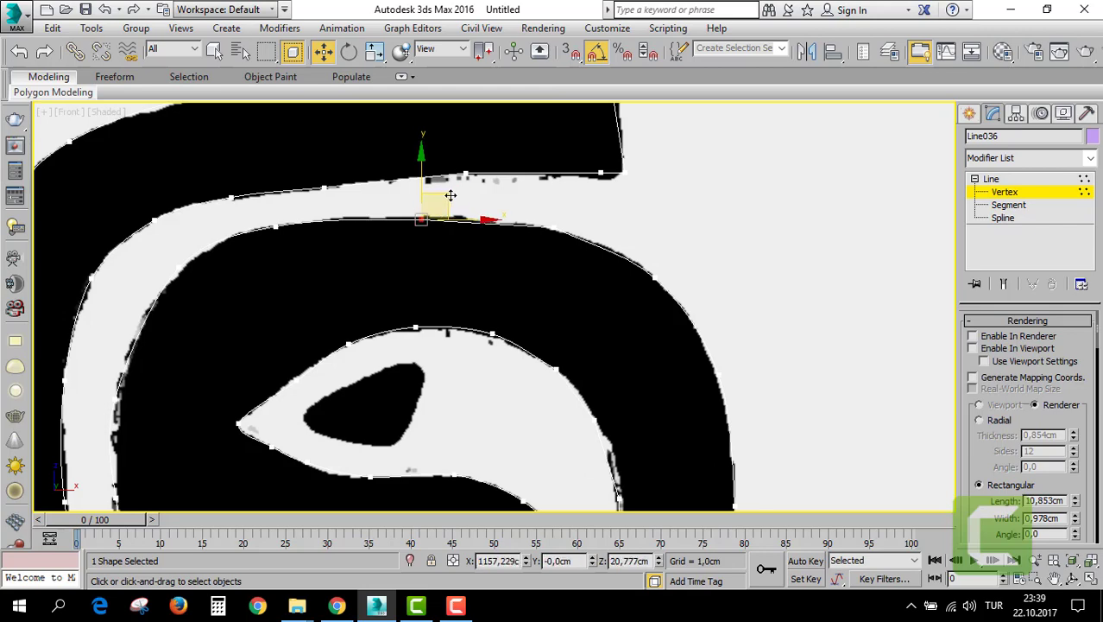
Smooth and reposition the rightmost upper-curve vertex, then exit Vertex level.
left_click(554, 226)
right_click(555, 227)
left_click(511, 165)
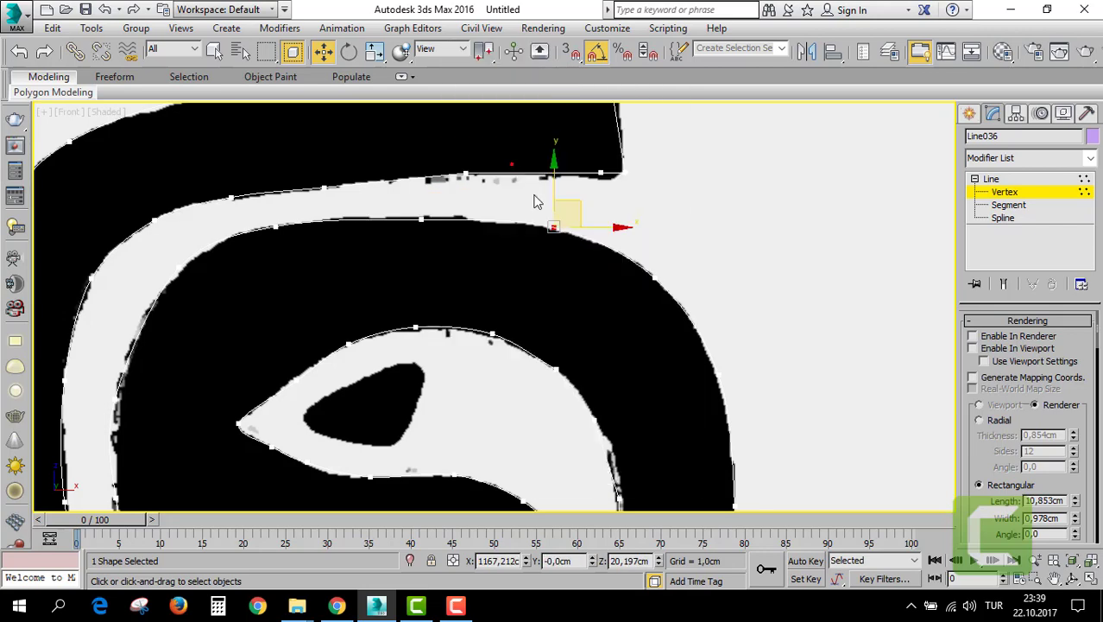
left_click_drag(580, 211, 584, 224)
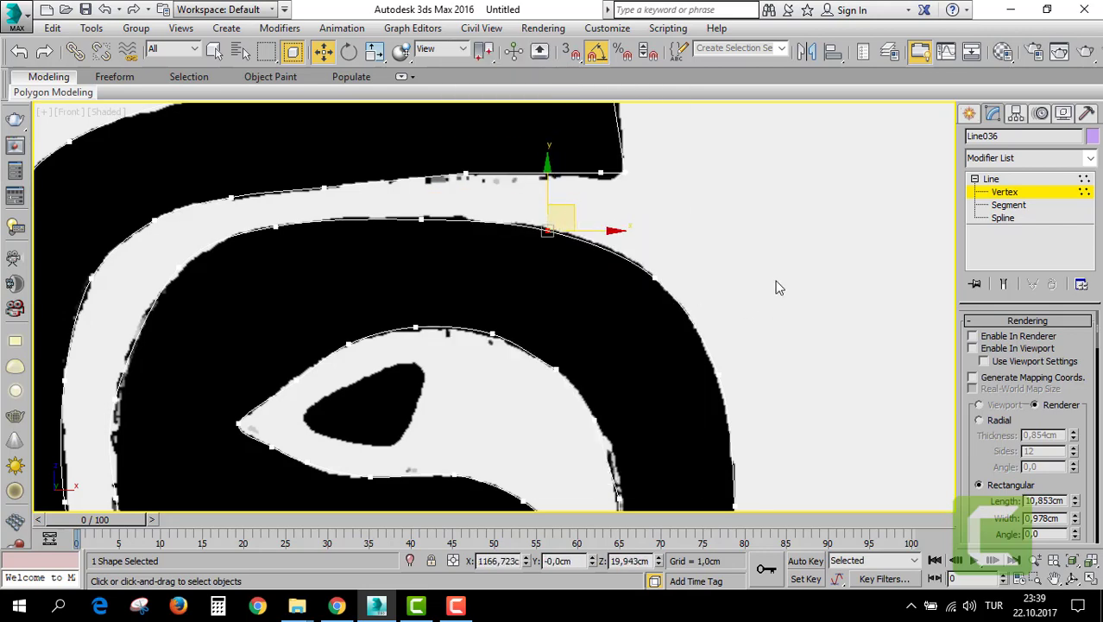
scroll(776, 288, "down", 3)
left_click(1008, 194)
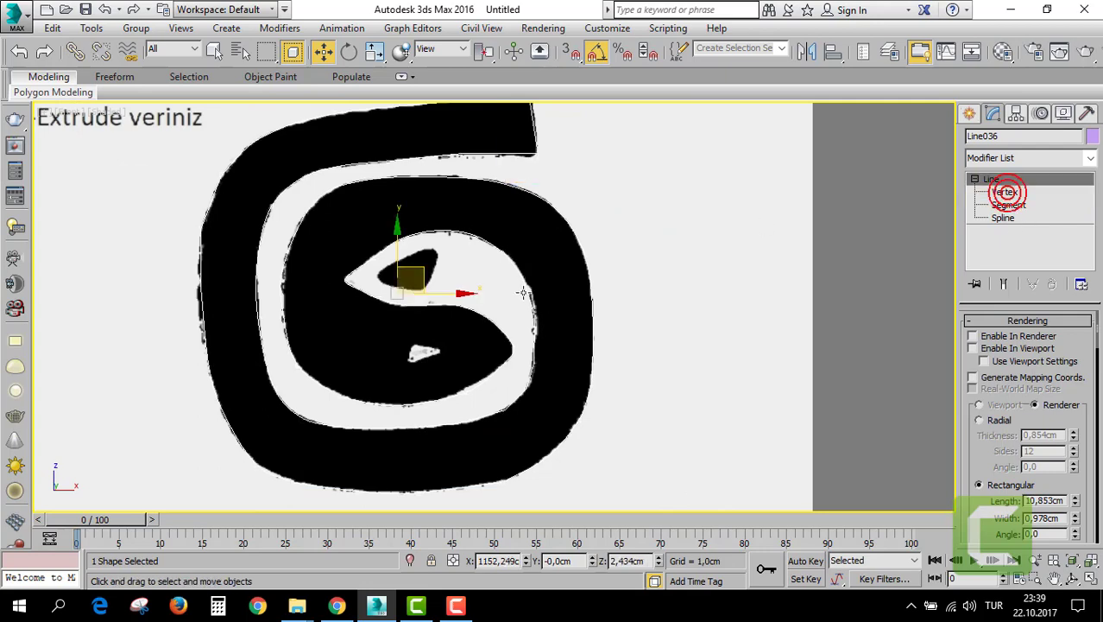
Add an Extrude modifier with Amount 3,85cm and view the solid in perspective.
left_click(1021, 162)
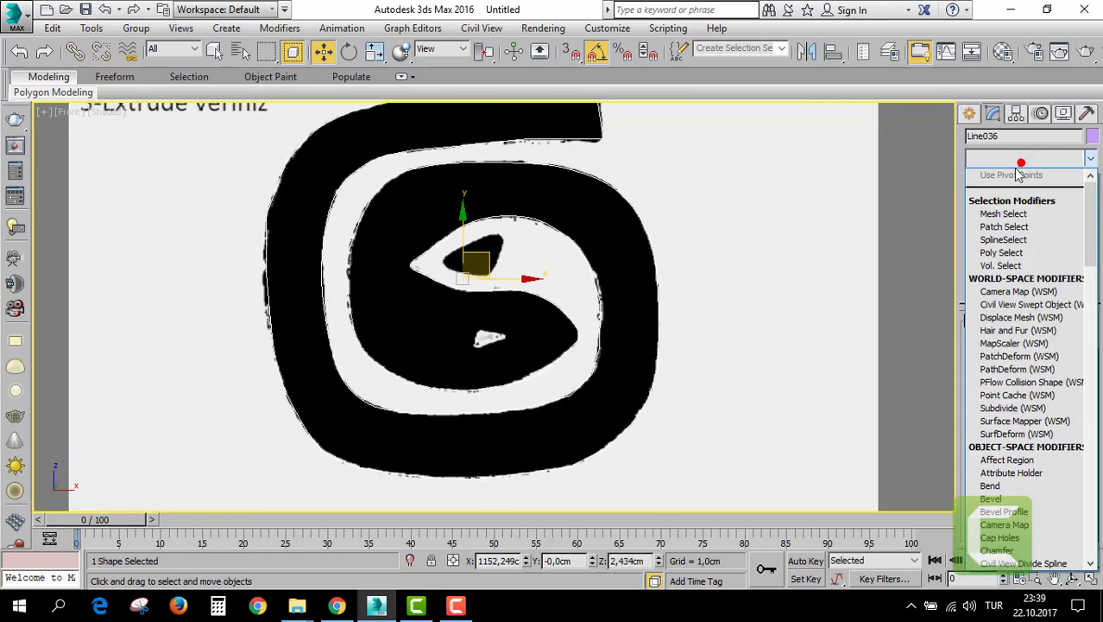
type("ext")
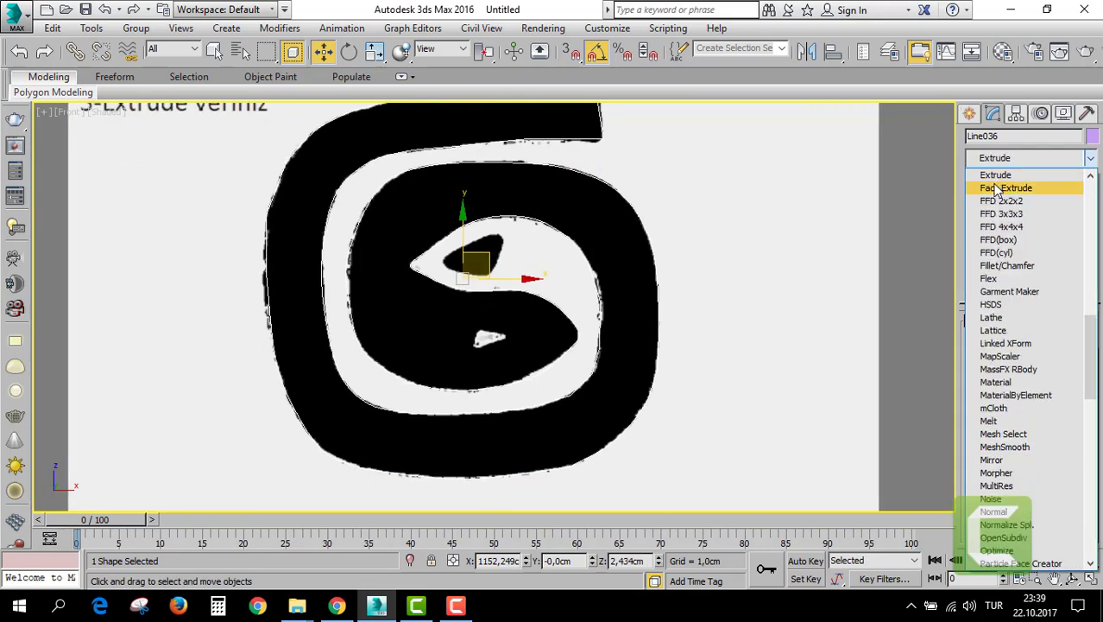
left_click(995, 175)
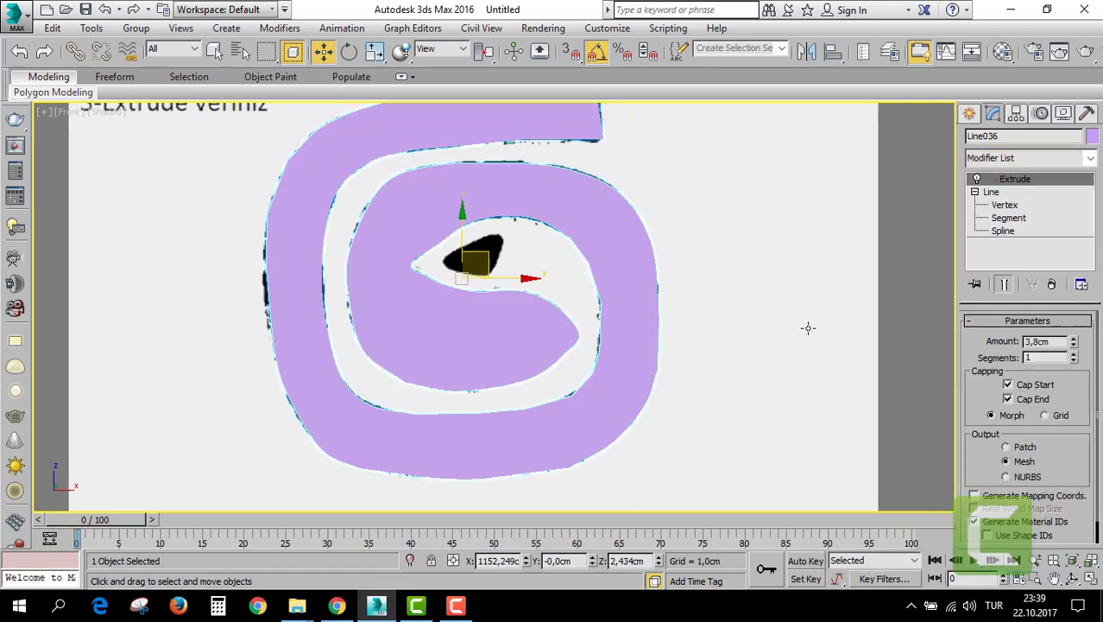
left_click(1075, 343)
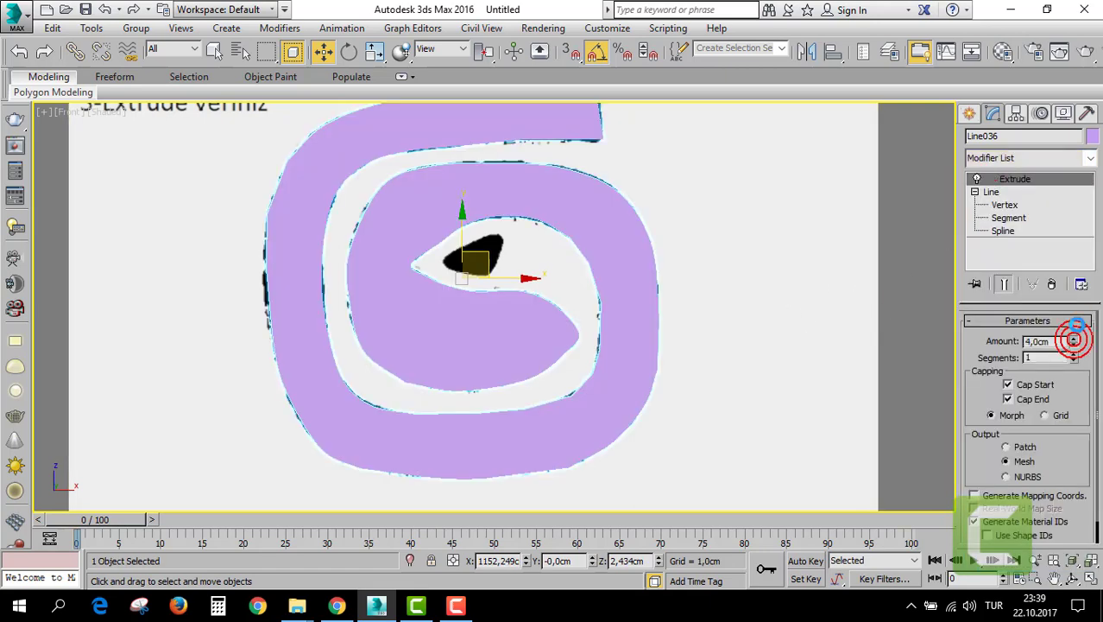
key("alt+w")
left_click(788, 400)
scroll(725, 383, "down", 3)
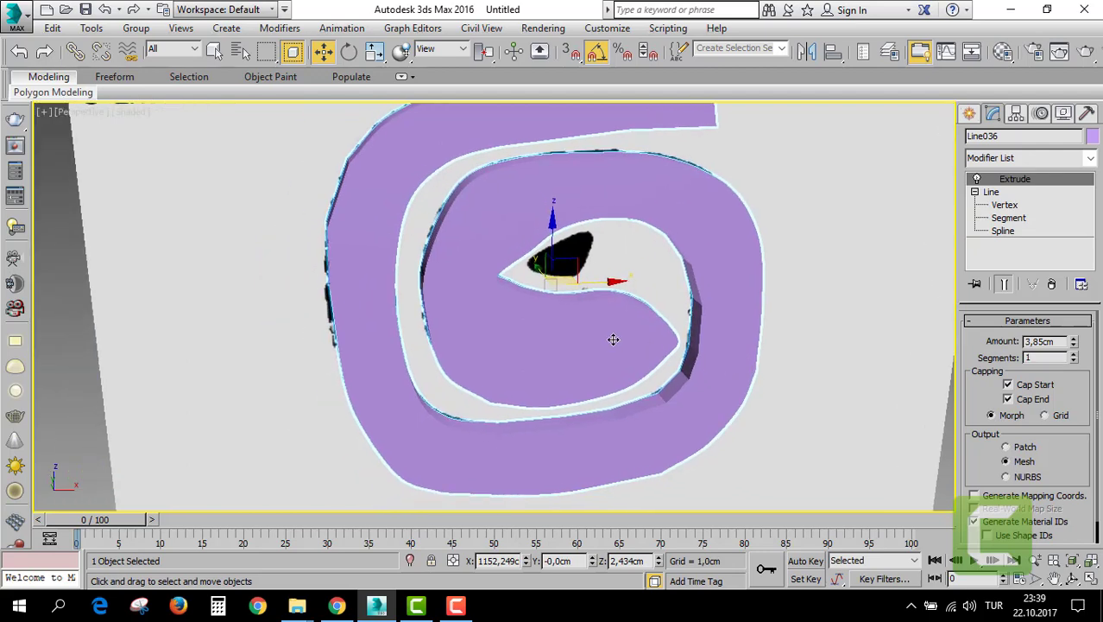
middle_click_drag(610, 337, 702, 370, "alt")
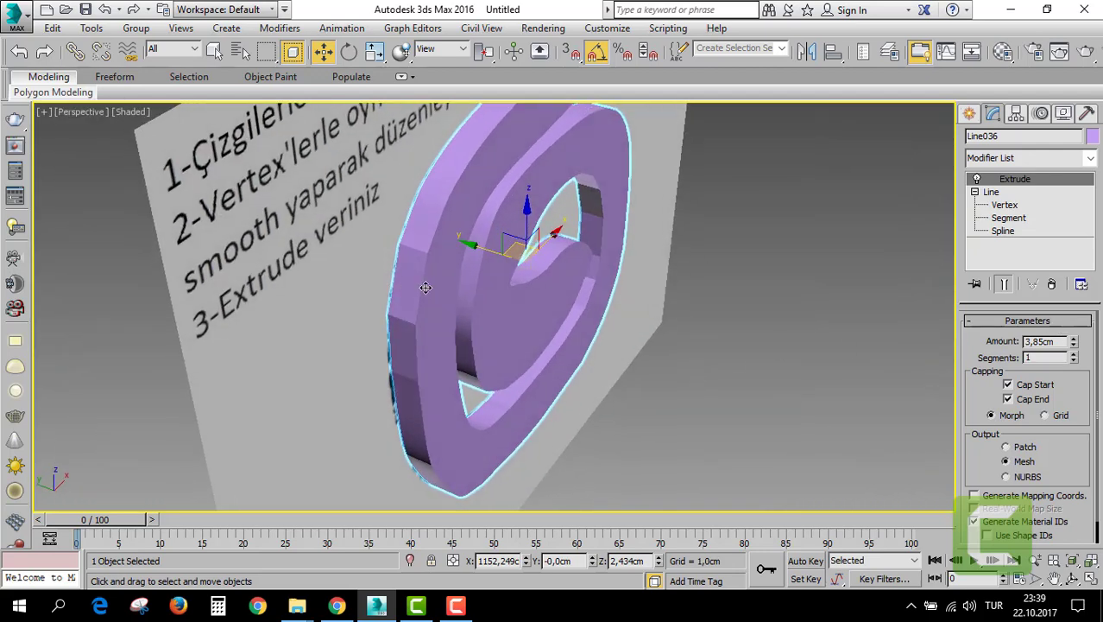
Back at the line's vertices, smooth those on the spiral's left edge.
left_click(1003, 204)
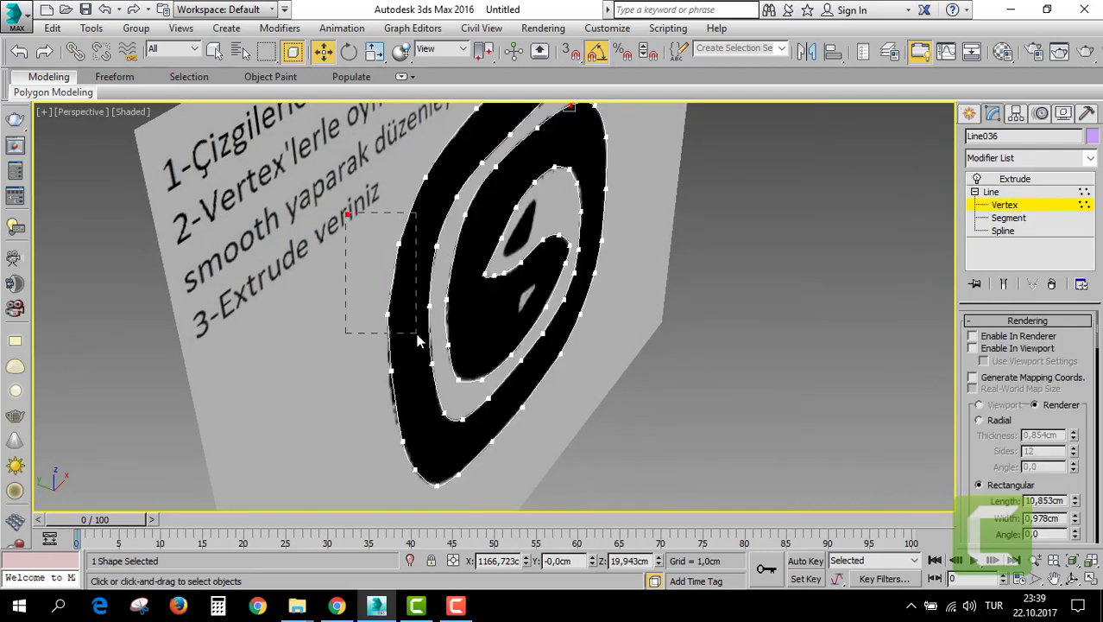
left_click_drag(417, 337, 413, 331)
right_click(393, 297)
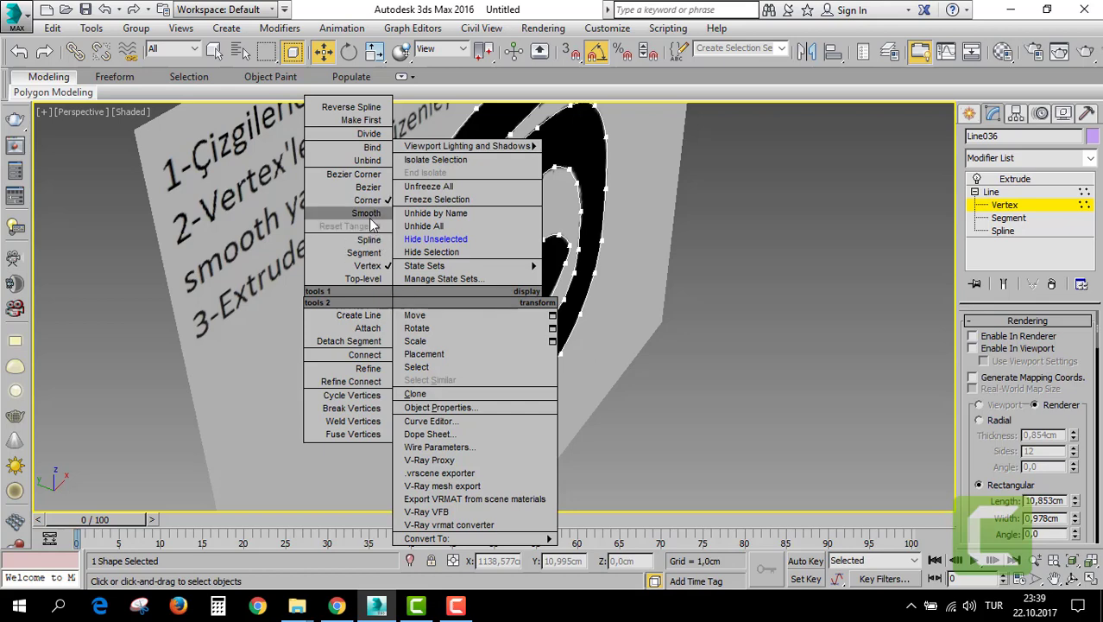
left_click(371, 215)
middle_click_drag(415, 285, 472, 282, "alt")
scroll(471, 281, "down", 3)
scroll(492, 298, "up", 1)
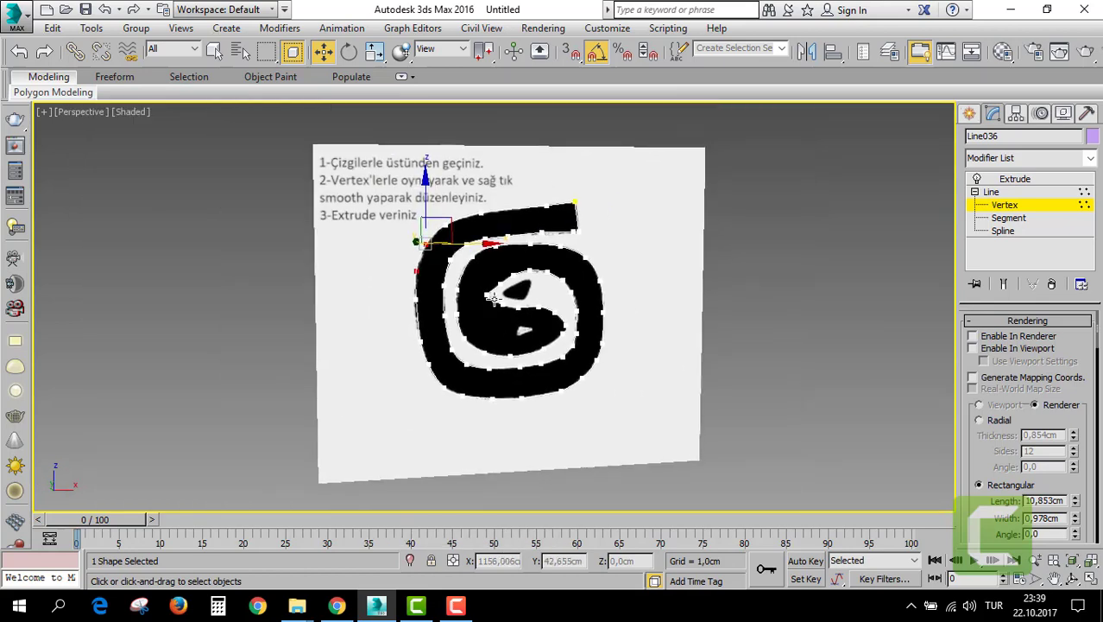
Hide everything except the spline and smooth all of its vertices.
key("ctrl+a")
right_click(473, 237)
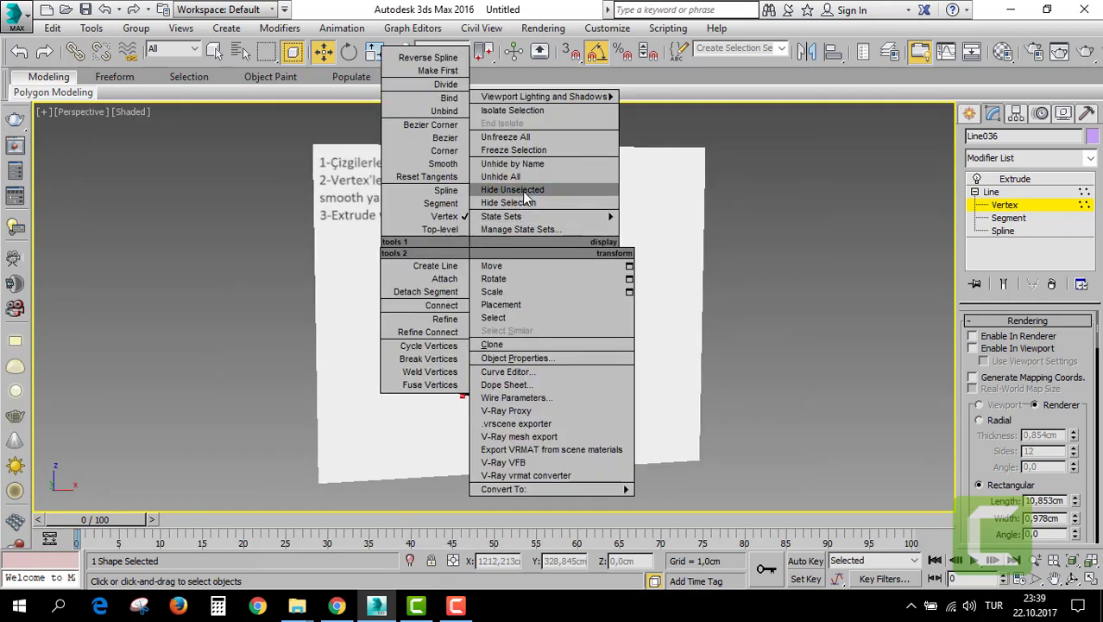
left_click(513, 199)
scroll(522, 302, "up", 4)
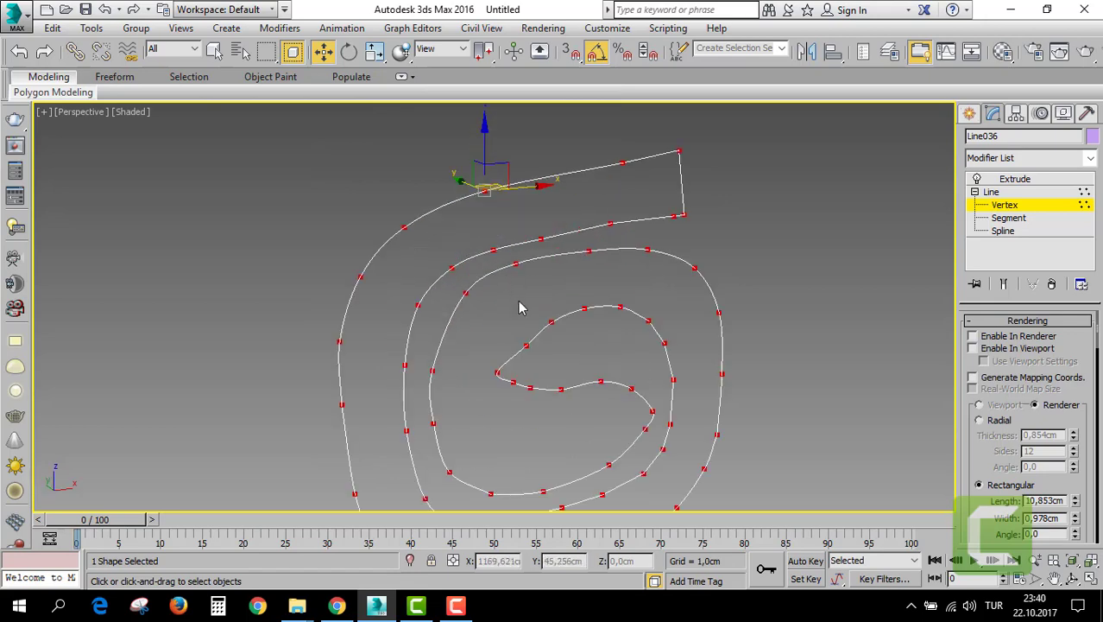
middle_click_drag(520, 308, 489, 264)
right_click(489, 259)
left_click(463, 177)
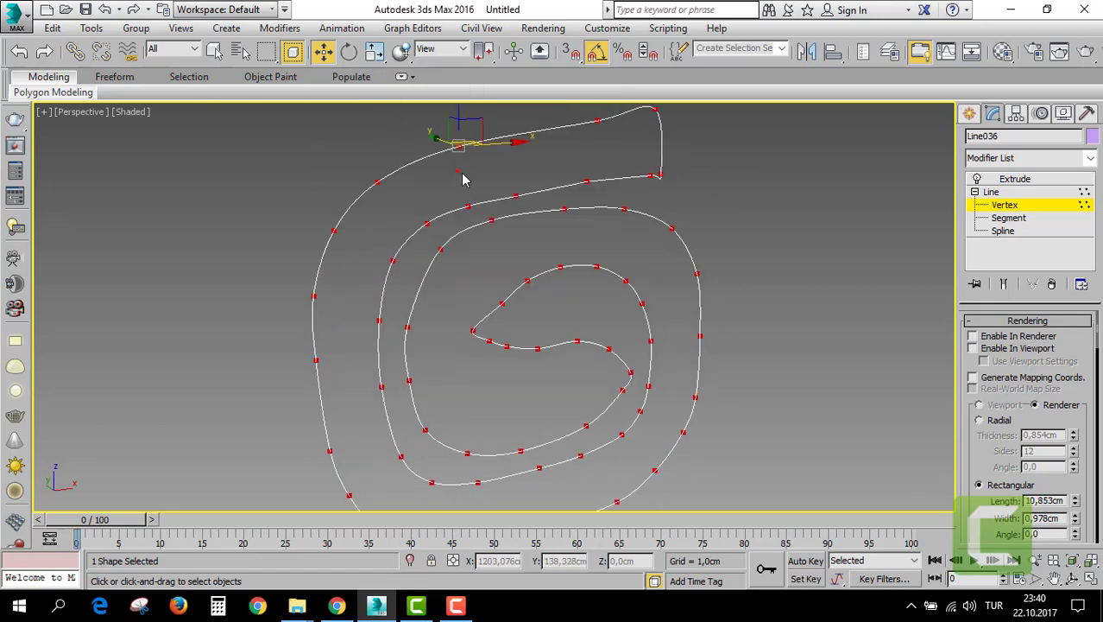
scroll(570, 276, "down", 2)
scroll(549, 242, "down", 2)
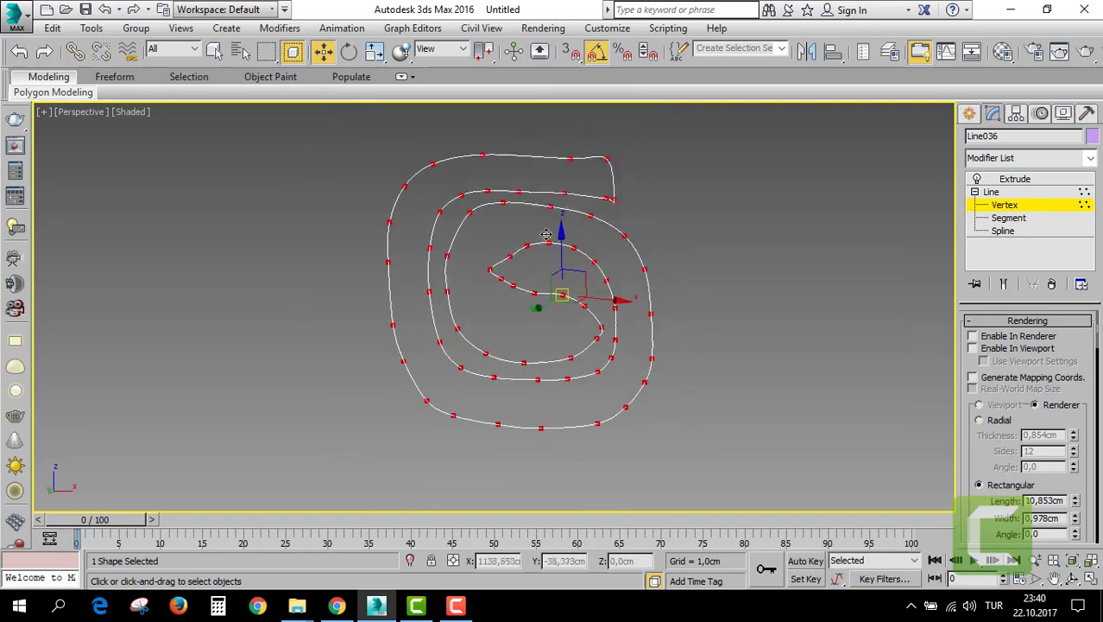
Return to the extruded solid, unhide all objects, and orbit to face the spiral.
left_click(654, 250)
left_click(1016, 180)
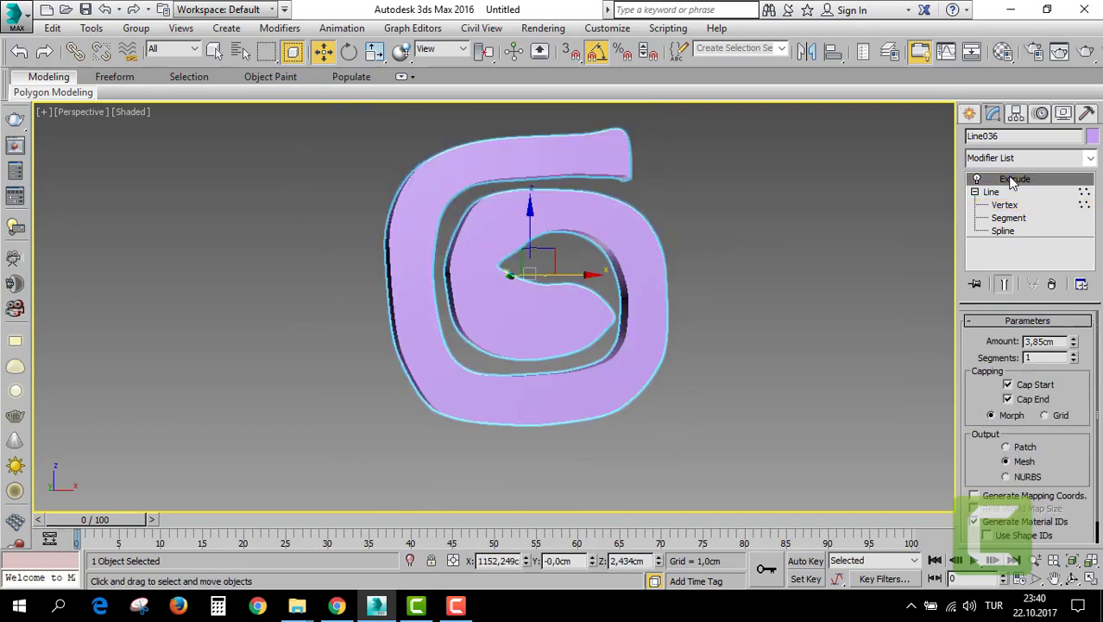
right_click(688, 207)
left_click(712, 136)
mouse_move(711, 135)
middle_mouse_down("alt")
mouse_move(630, 267)
mouse_move(428, 229)
middle_mouse_up("alt")
scroll(427, 230, "up", 5)
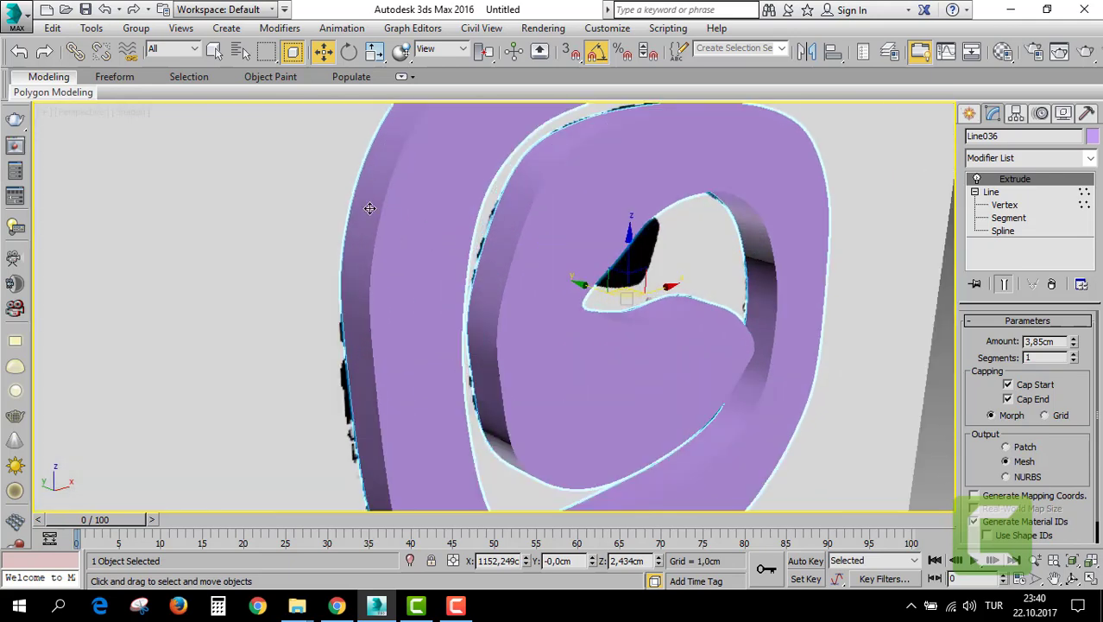
scroll(370, 209, "down", 5)
mouse_move(369, 209)
middle_mouse_down("alt")
mouse_move(618, 372)
mouse_move(665, 291)
middle_mouse_up("alt")
Maximize the front view and hide the extruded spiral.
key("alt+w")
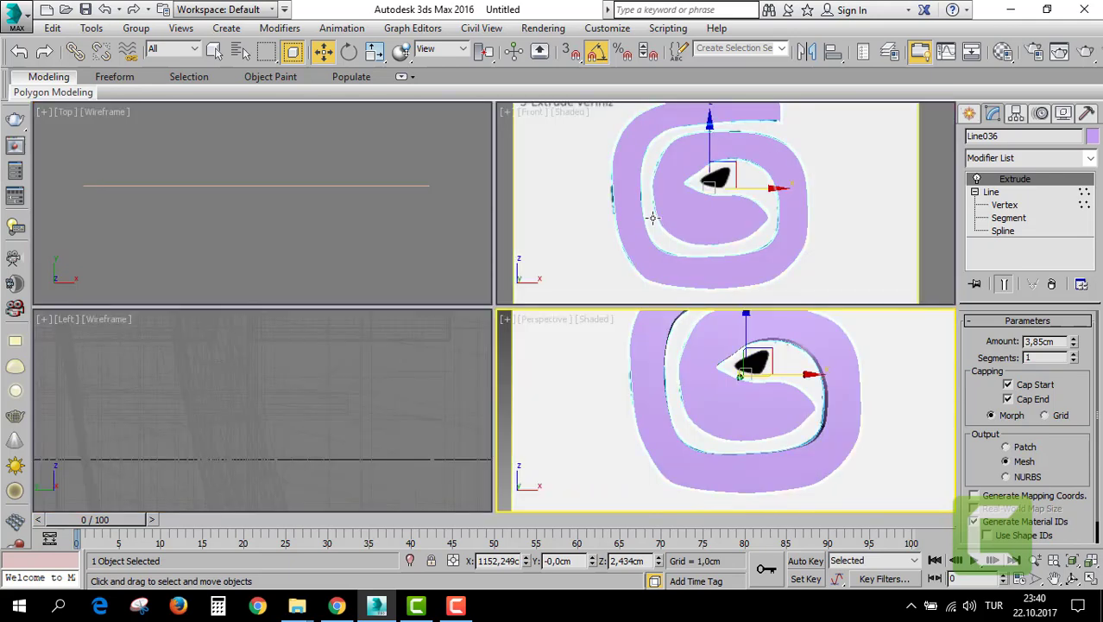
key("alt+w")
scroll(659, 223, "up", 2)
right_click(479, 272)
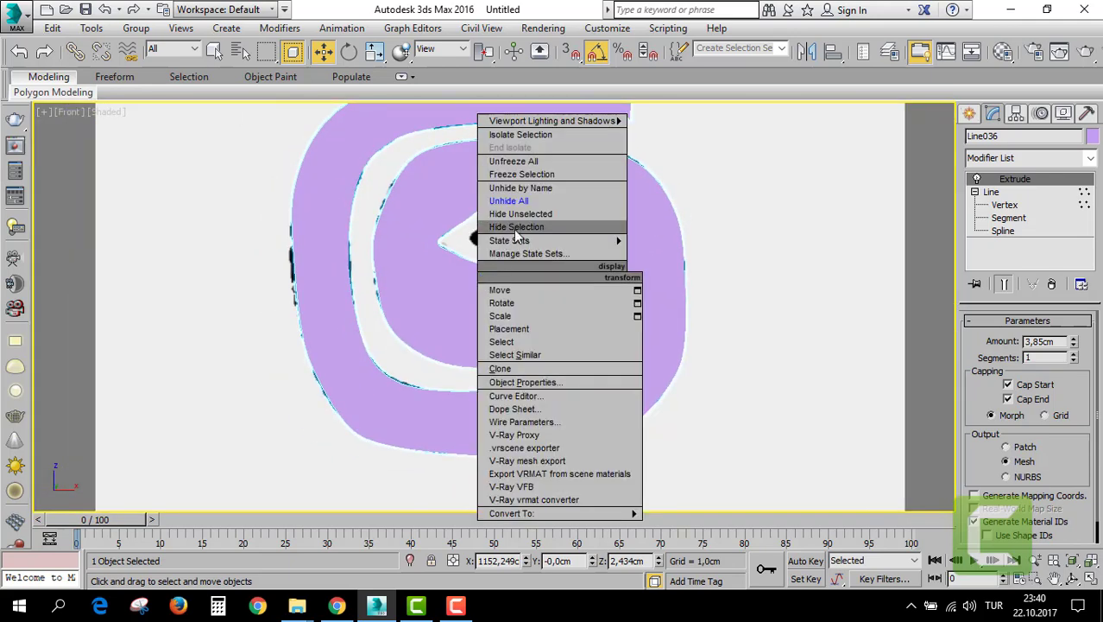
left_click(516, 227)
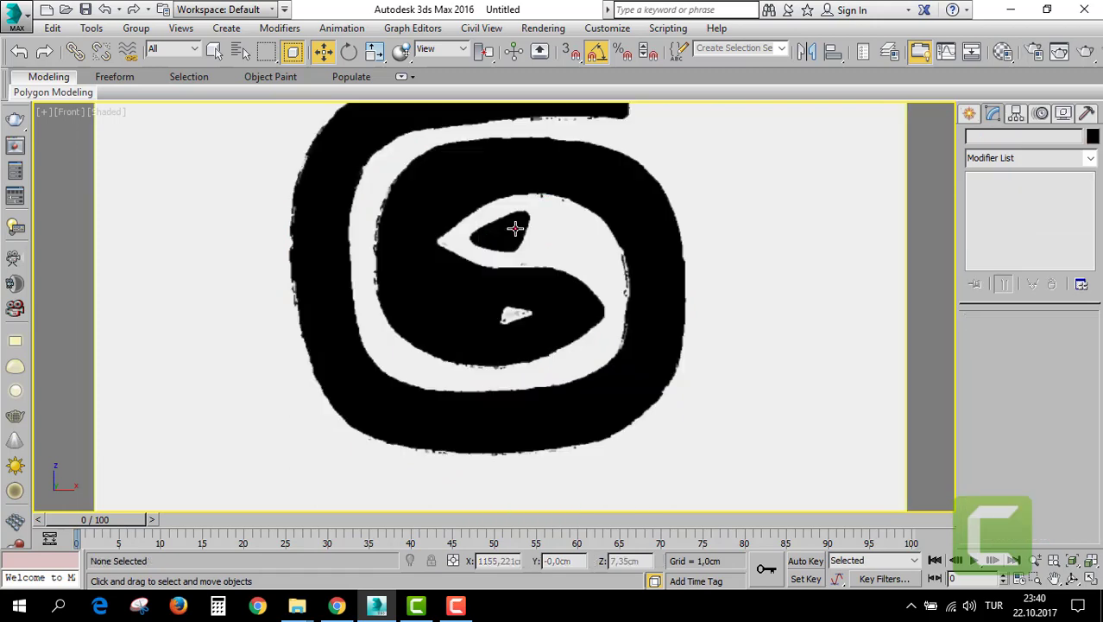
Trace a closed Line spline around the small white highlight inside the spiral.
left_click(968, 113)
left_click(997, 230)
scroll(510, 299, "up", 2)
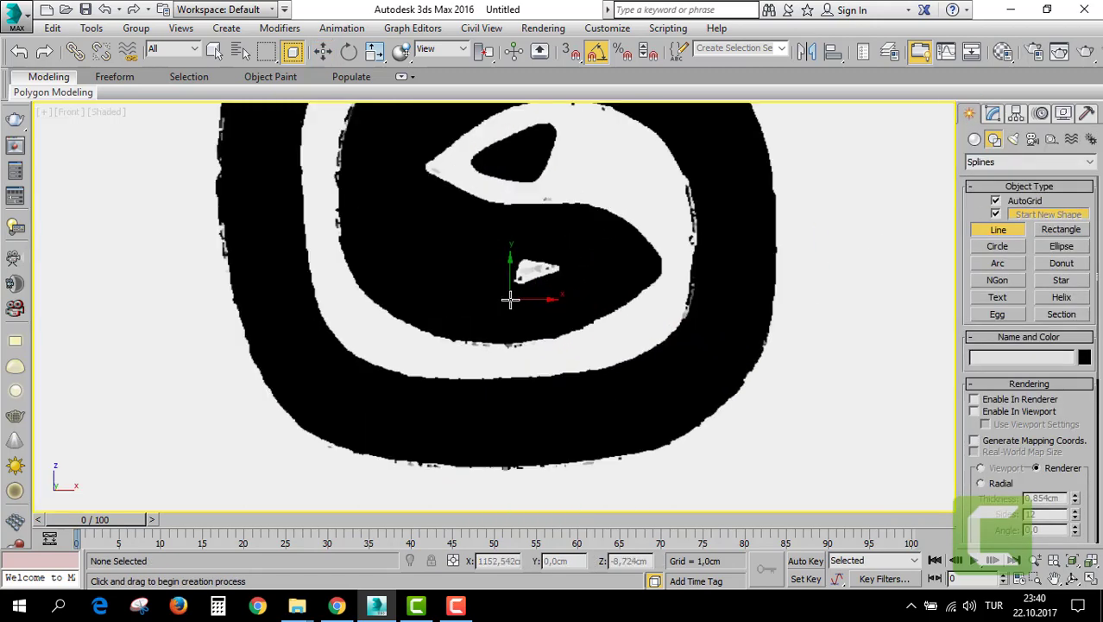
scroll(522, 252, "up", 3)
left_click(507, 259)
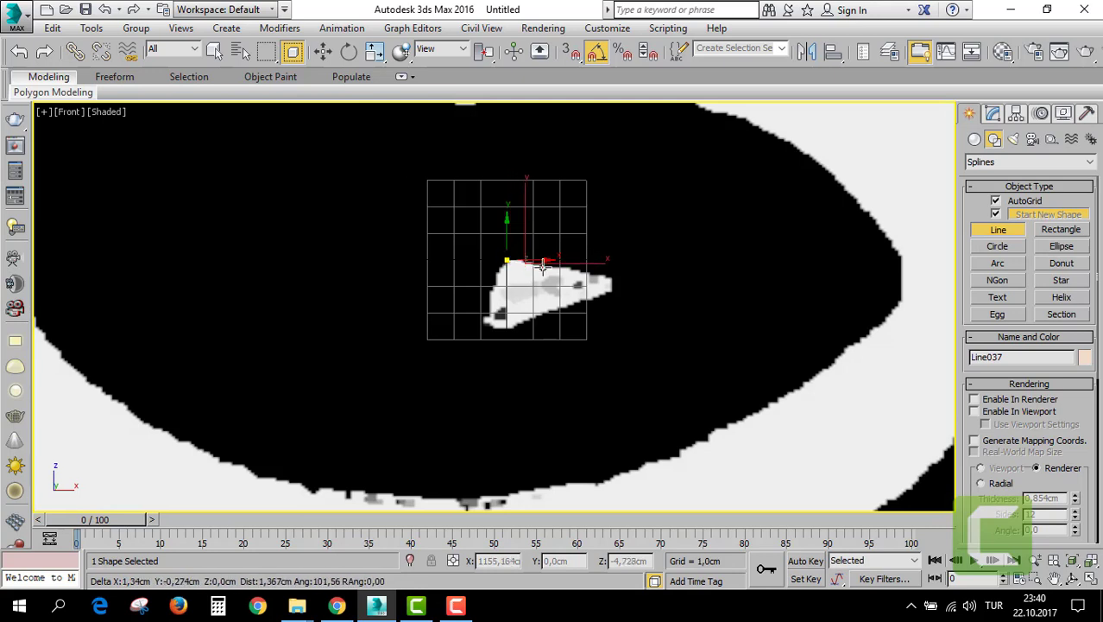
left_click(588, 269)
left_click(609, 291)
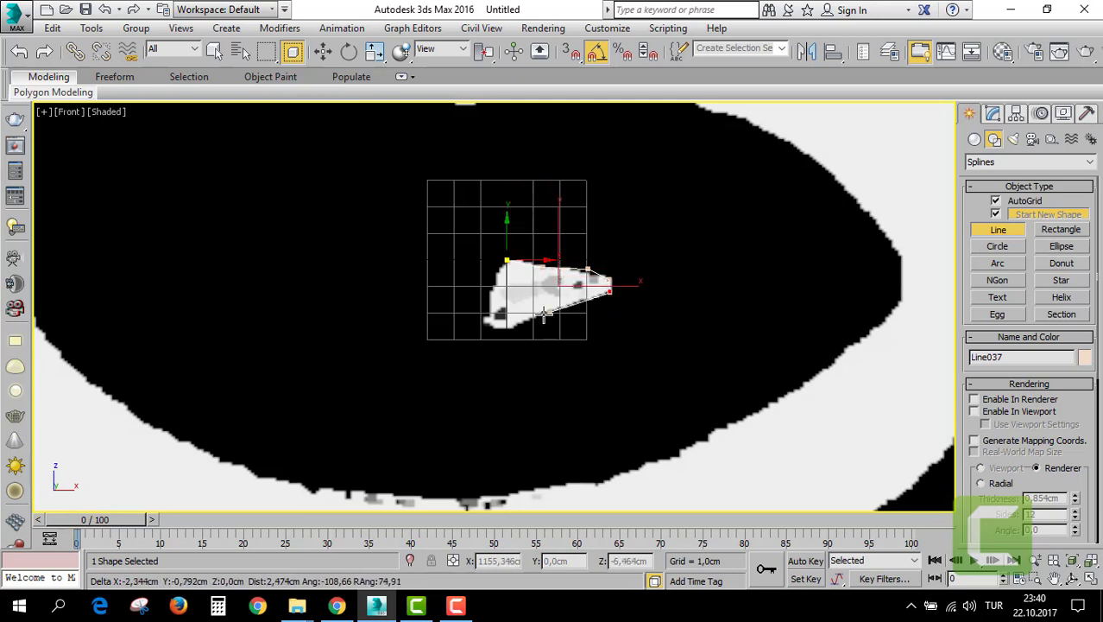
left_click(513, 325)
left_click(488, 326)
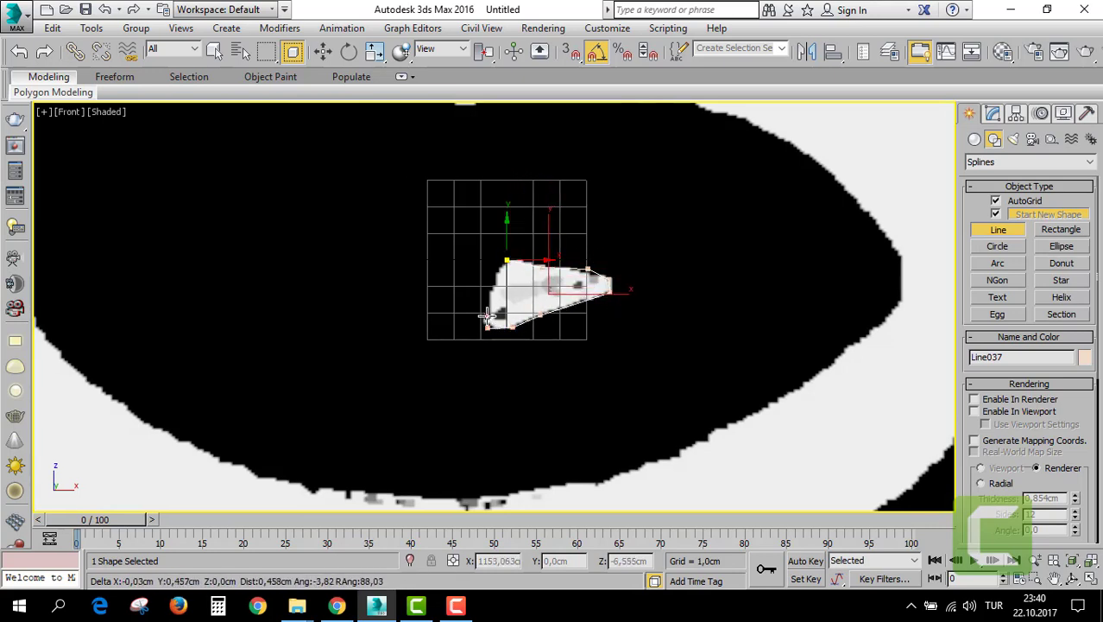
left_click(506, 260)
left_click(525, 354)
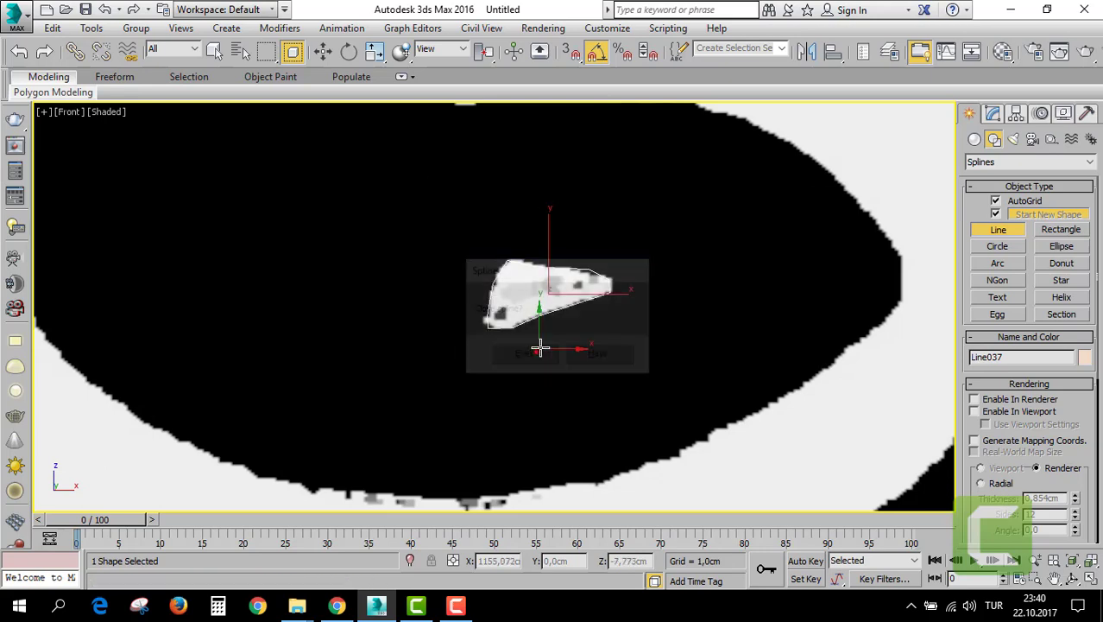
Set all of the new outline's vertices to Smooth.
left_click(993, 115)
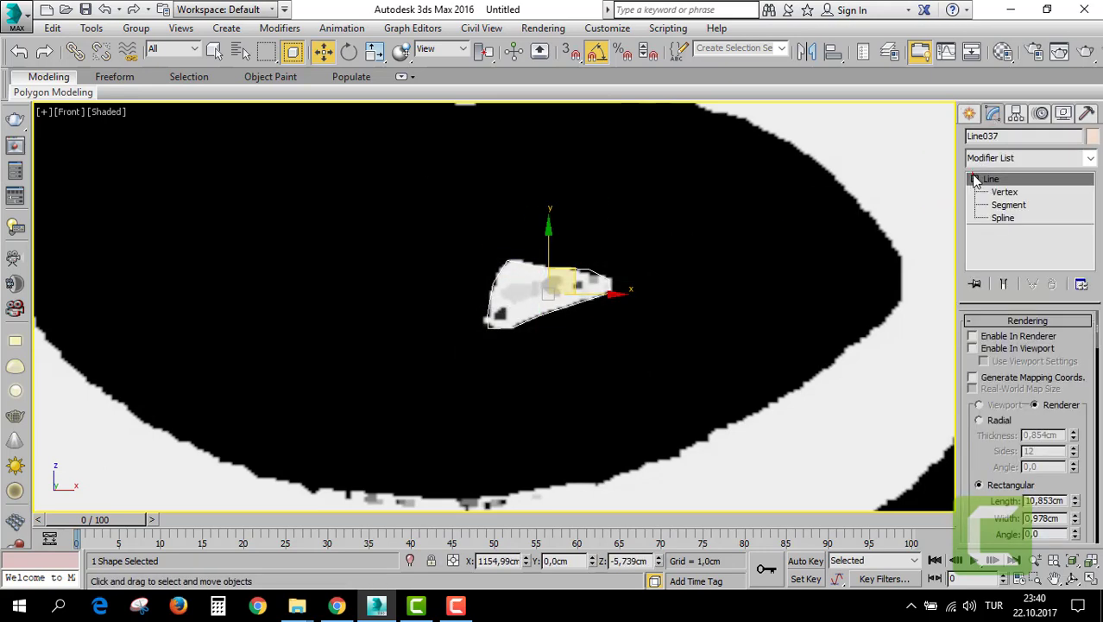
key("1")
right_click(555, 290)
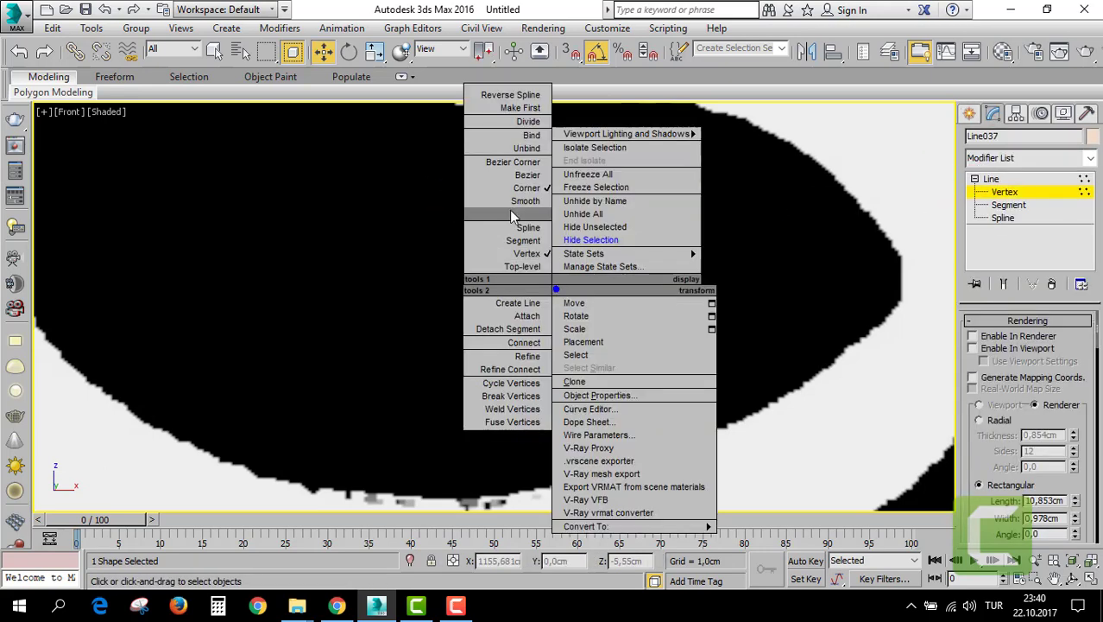
left_click(509, 201)
left_click(1003, 191)
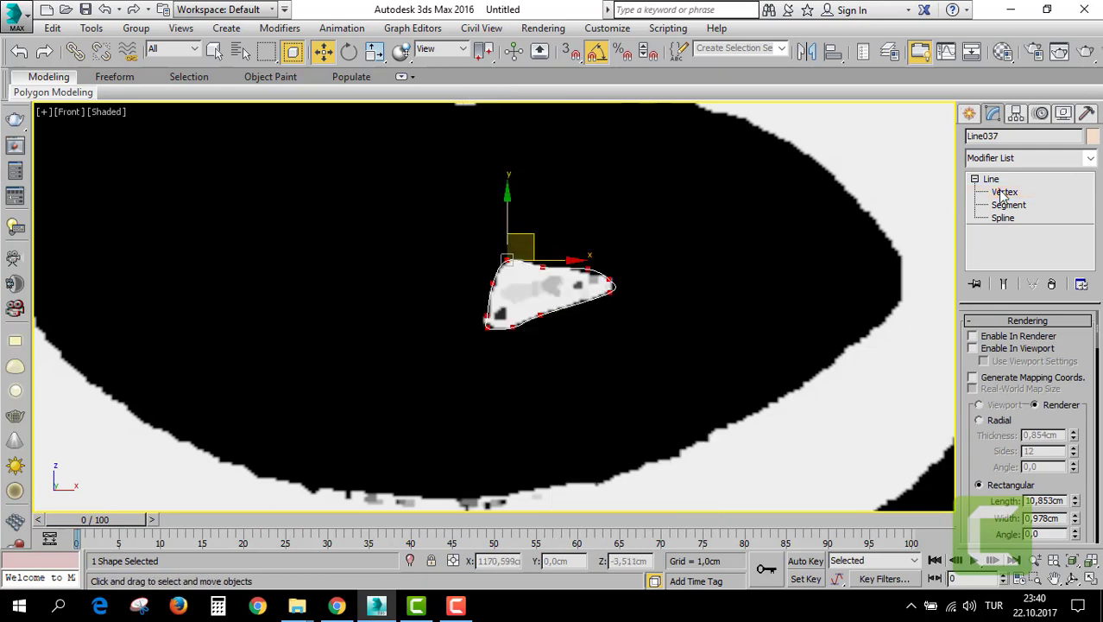
left_click(1005, 158)
Extrude the outline to 19,35cm and push it through the spiral wall.
type("ex")
key("Return")
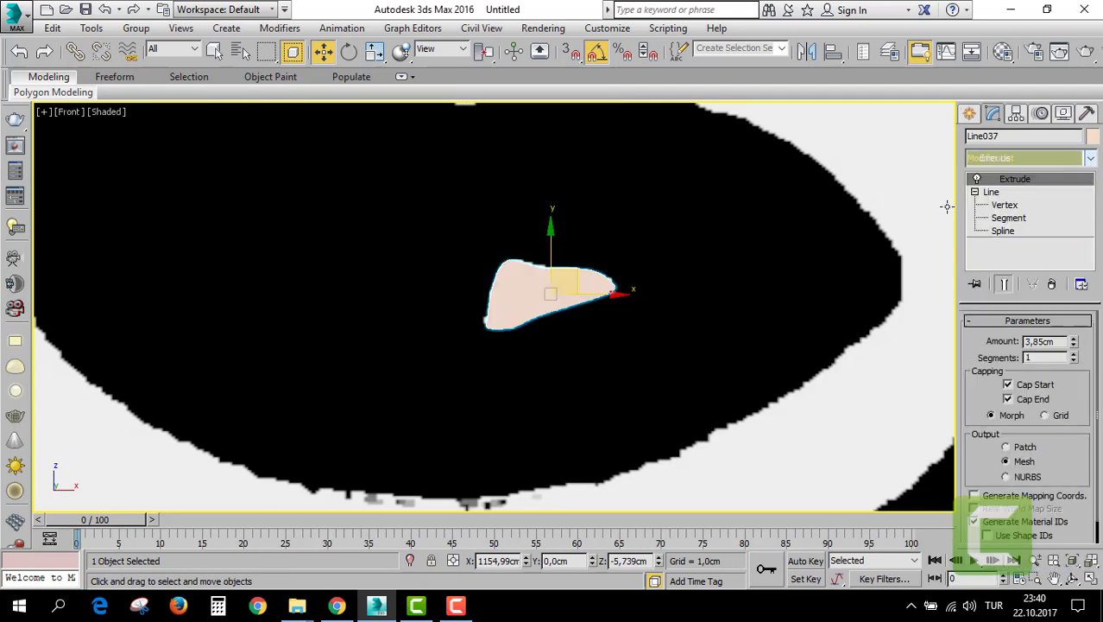
key("alt+w")
key("alt+w")
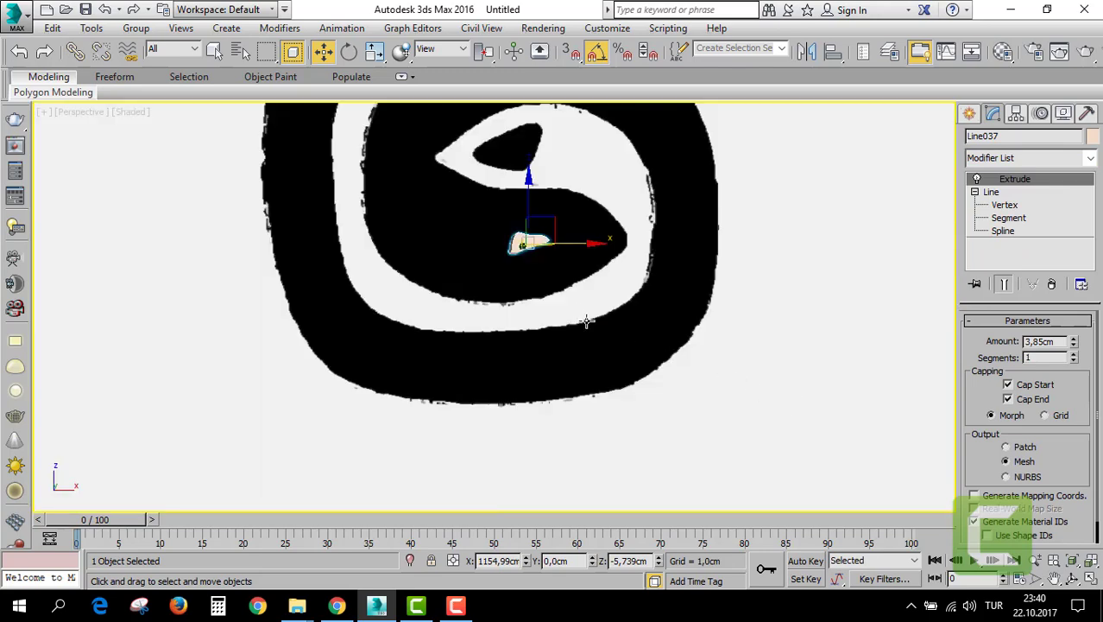
middle_click_drag(793, 382, 608, 278, "alt")
right_click(608, 281)
left_click(592, 297)
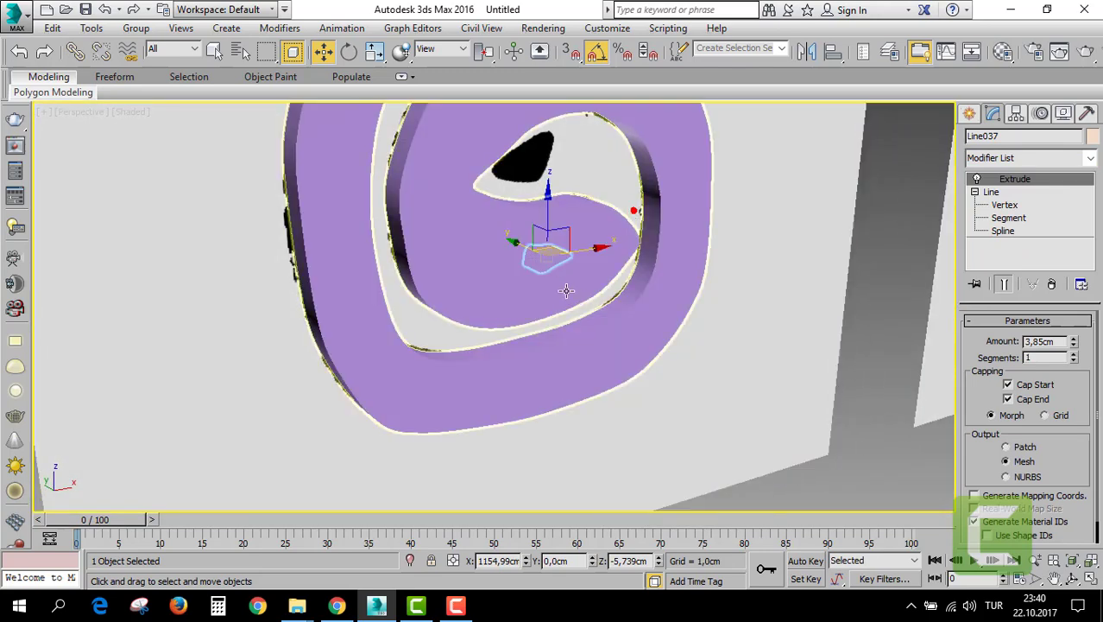
left_click_drag(530, 248, 575, 284)
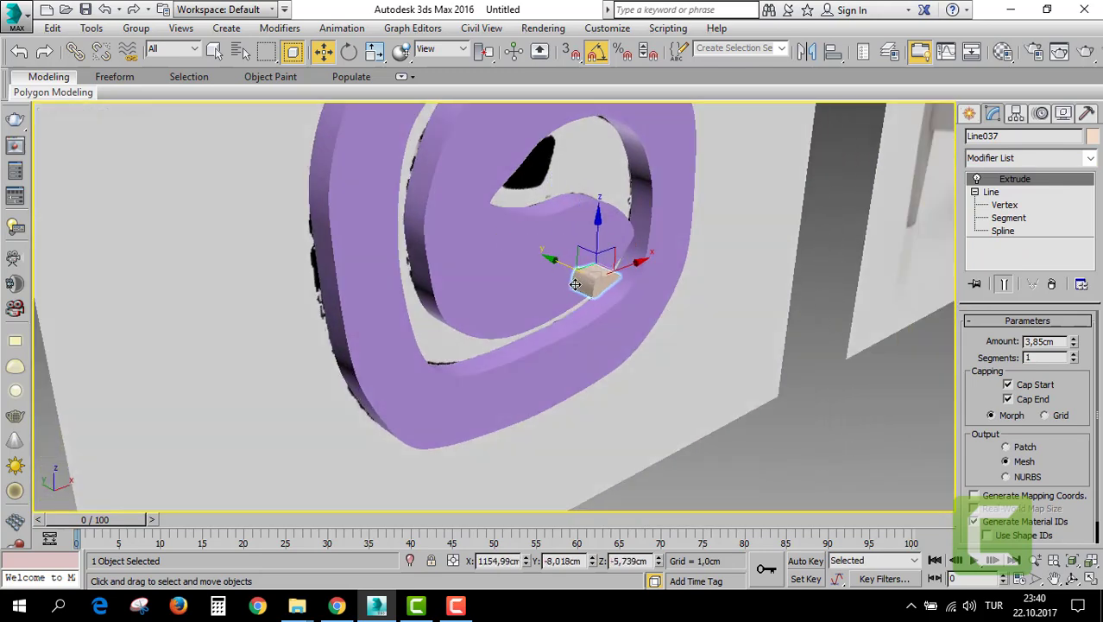
left_click_drag(1074, 343, 1074, 319)
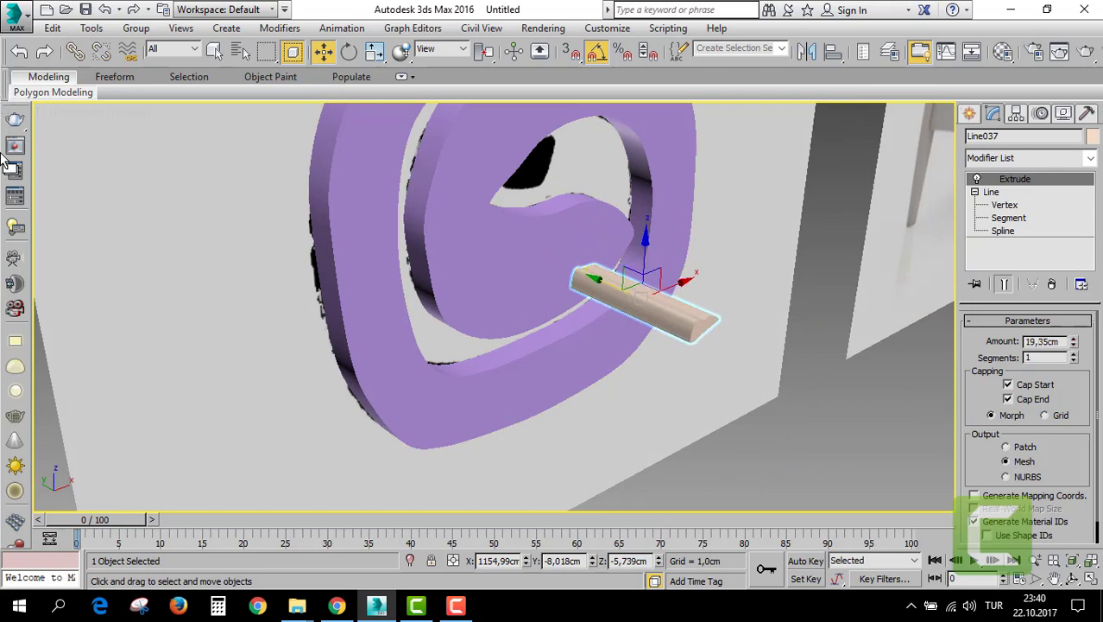
left_click_drag(615, 288, 522, 259)
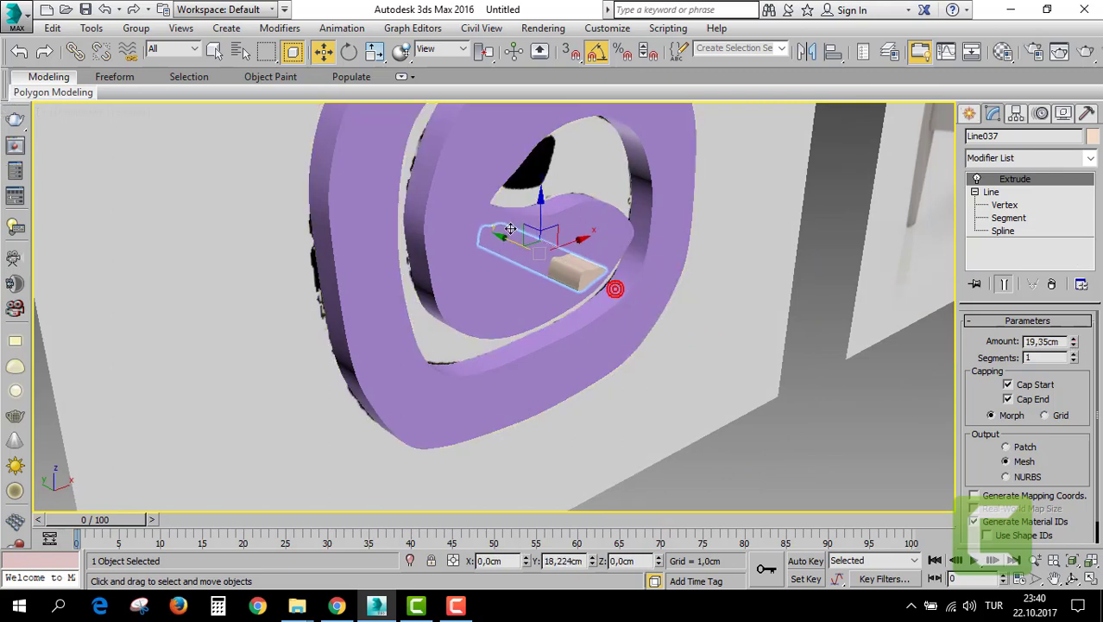
Hide the surrounding reference walls and select the purple spiral.
left_click(479, 215, "ctrl")
right_click(479, 215)
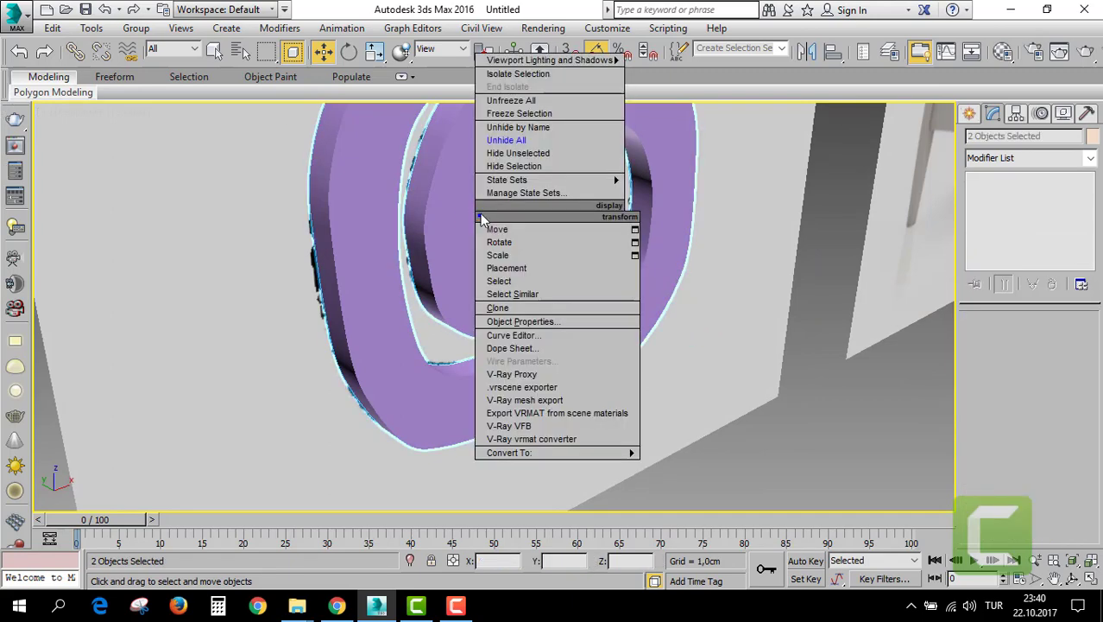
left_click(519, 152)
left_click(725, 279)
mouse_move(724, 279)
middle_mouse_down("alt")
mouse_move(714, 254)
mouse_move(516, 209)
middle_mouse_up("alt")
left_click(516, 209)
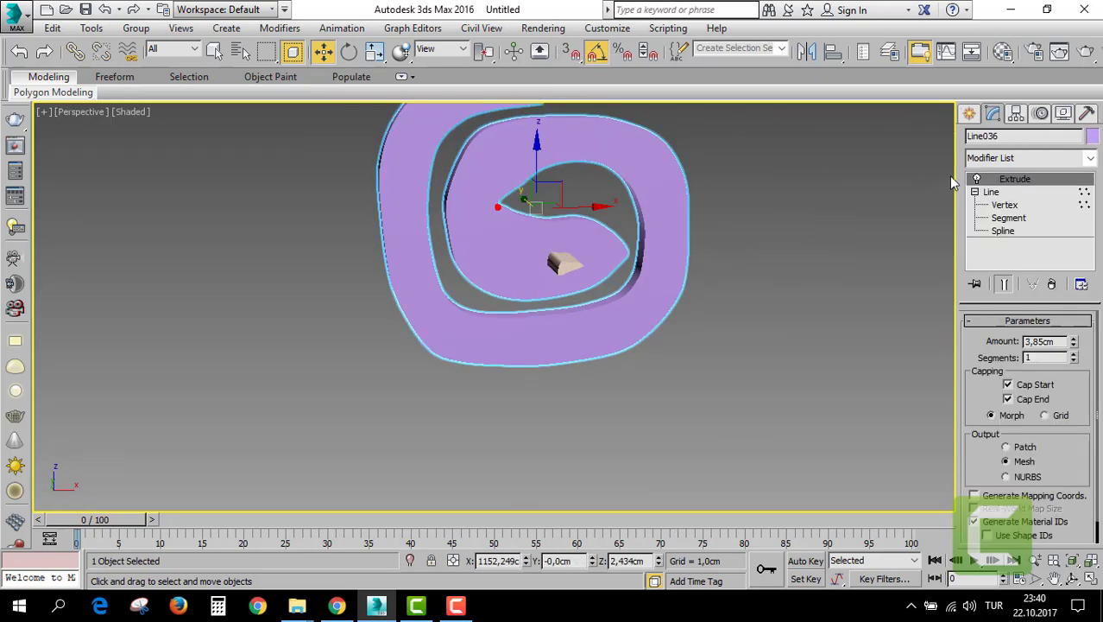
Create a ProBoolean on the spiral that subtracts the small extruded piece.
left_click(972, 116)
left_click(990, 164)
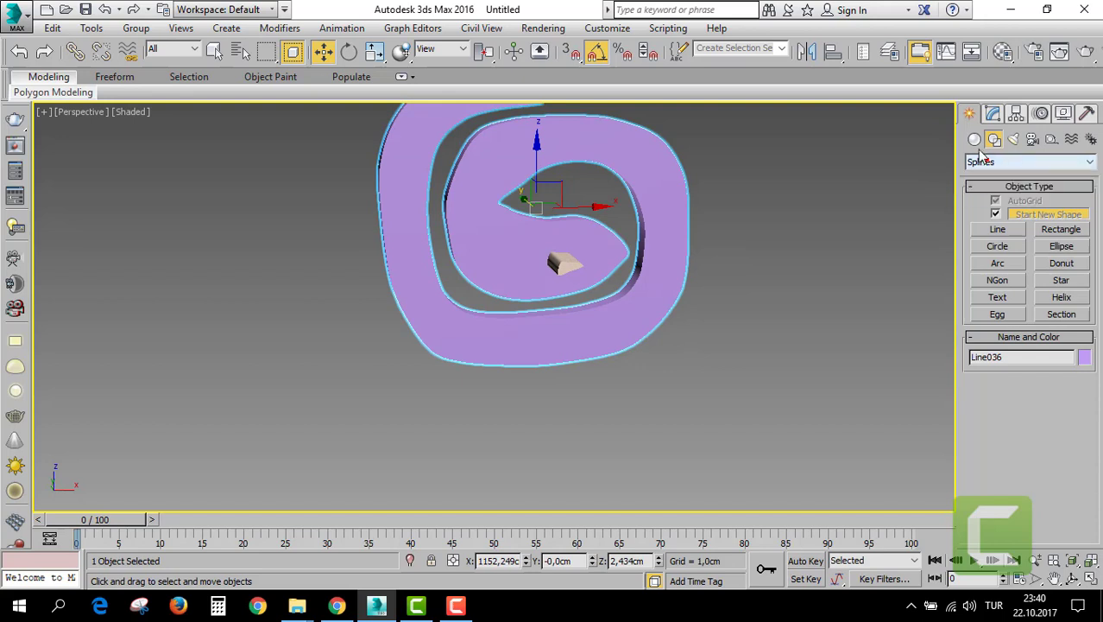
left_click(975, 139)
left_click(993, 162)
left_click(992, 200)
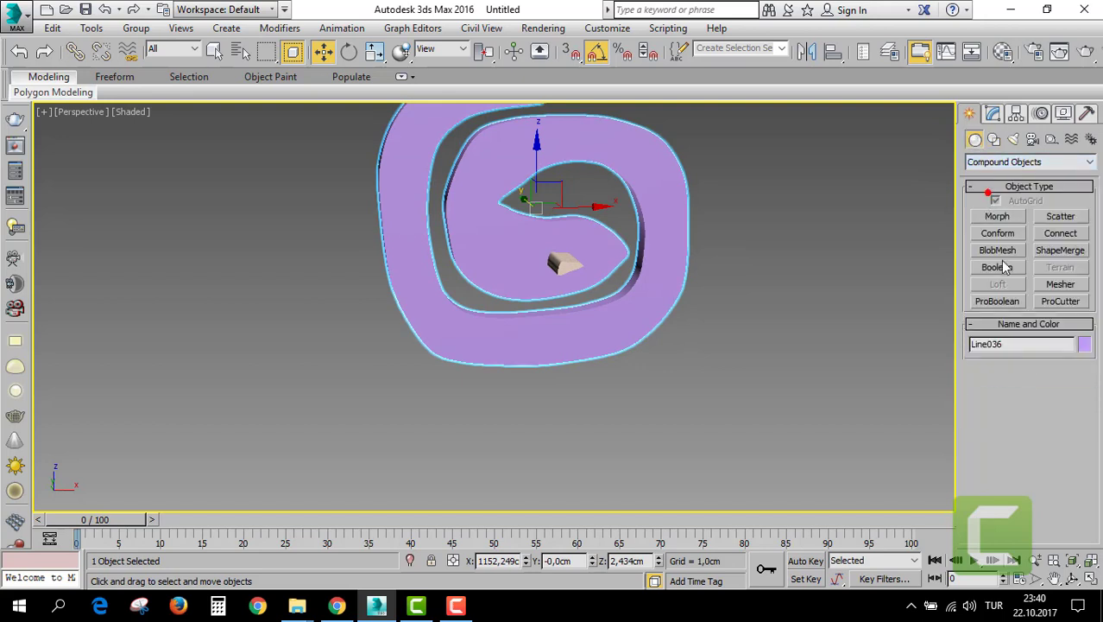
left_click(998, 301)
left_click(1027, 386)
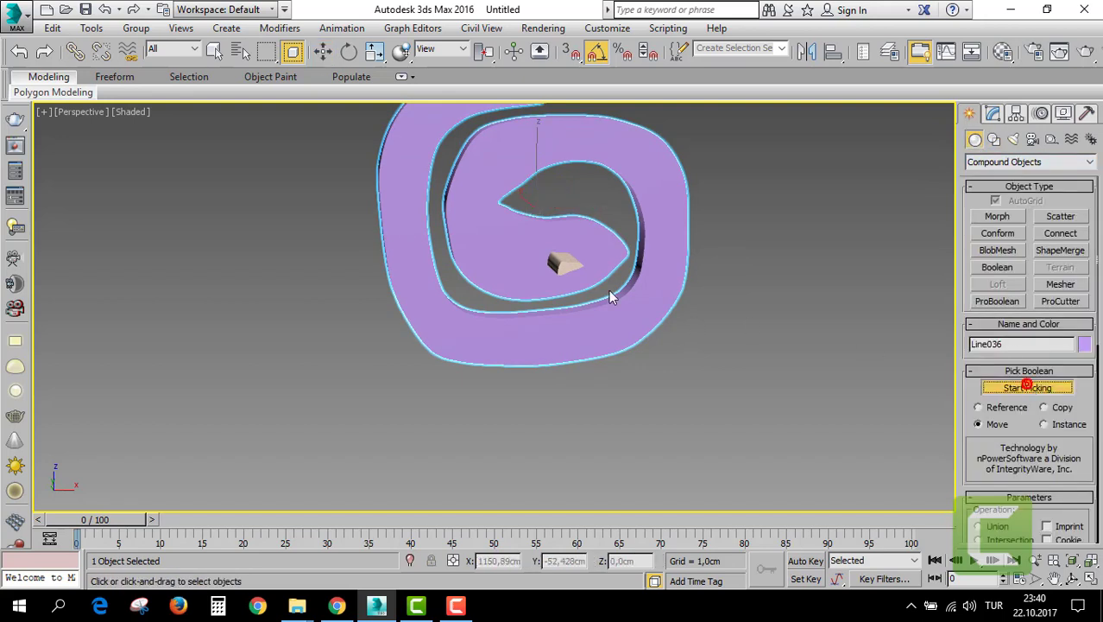
left_click(565, 264)
Bring back the hidden reference walls and pan over the spiral.
key("w")
scroll(557, 254, "up", 3)
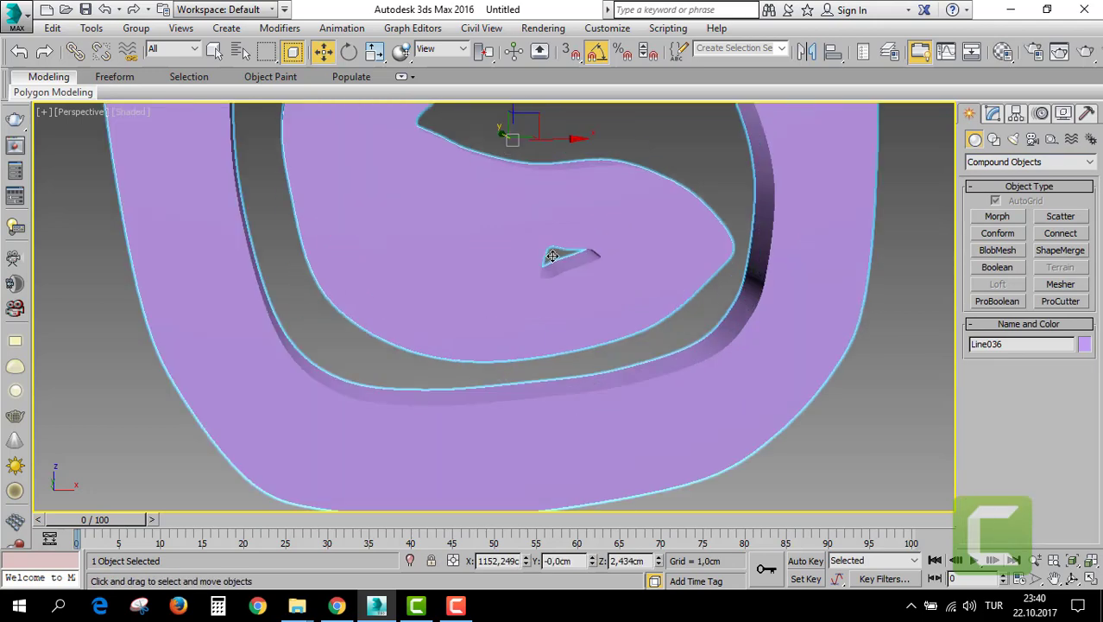
scroll(543, 251, "up", 2)
scroll(543, 251, "down", 2)
right_click(539, 220)
left_click(561, 147)
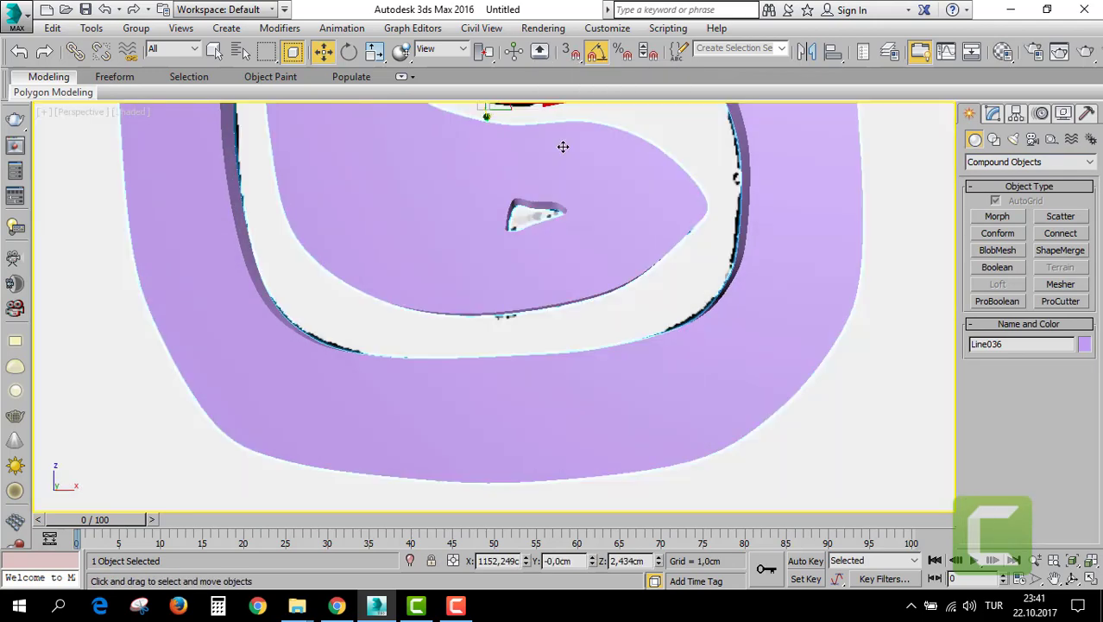
middle_click_drag(561, 145, 572, 304)
Return to a full-screen front view and start a new Line spline.
key("alt+w")
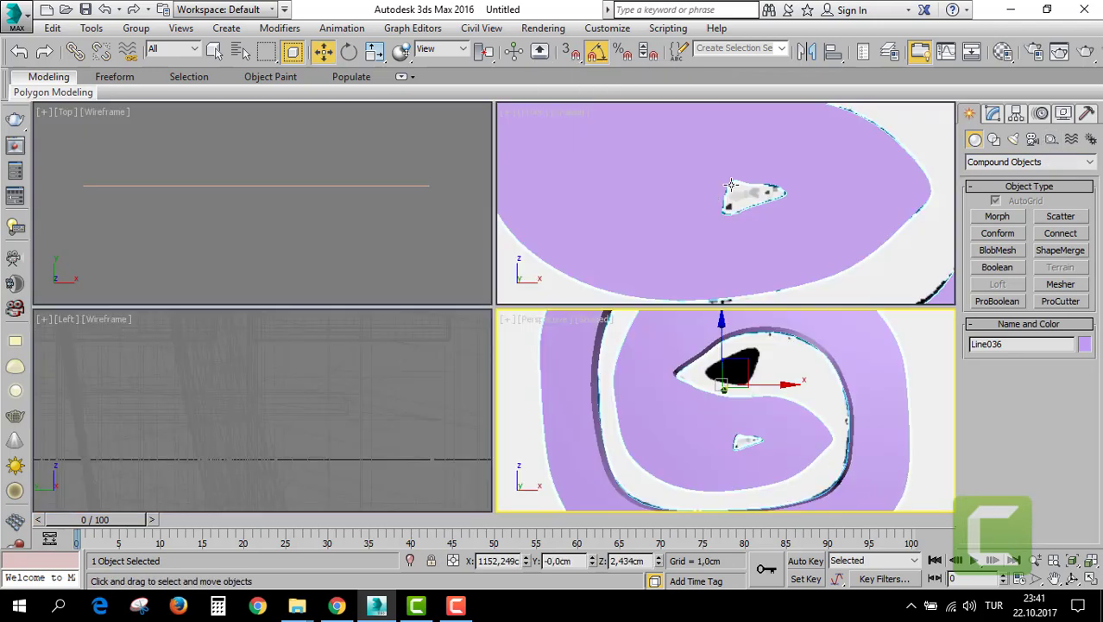
key("alt+w")
scroll(690, 242, "down", 2)
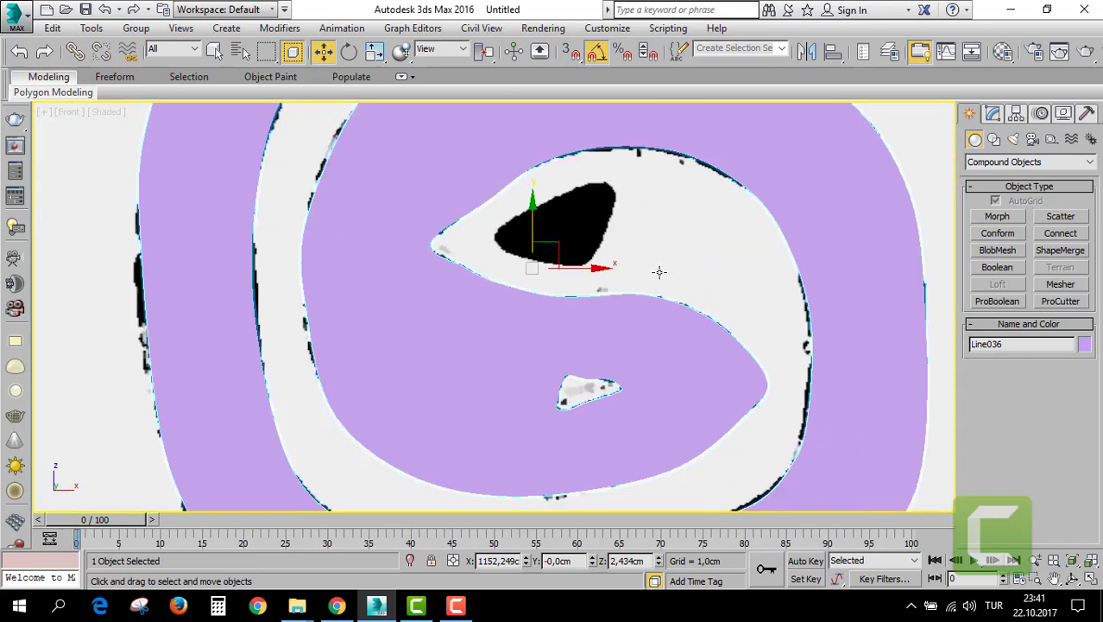
left_click(994, 139)
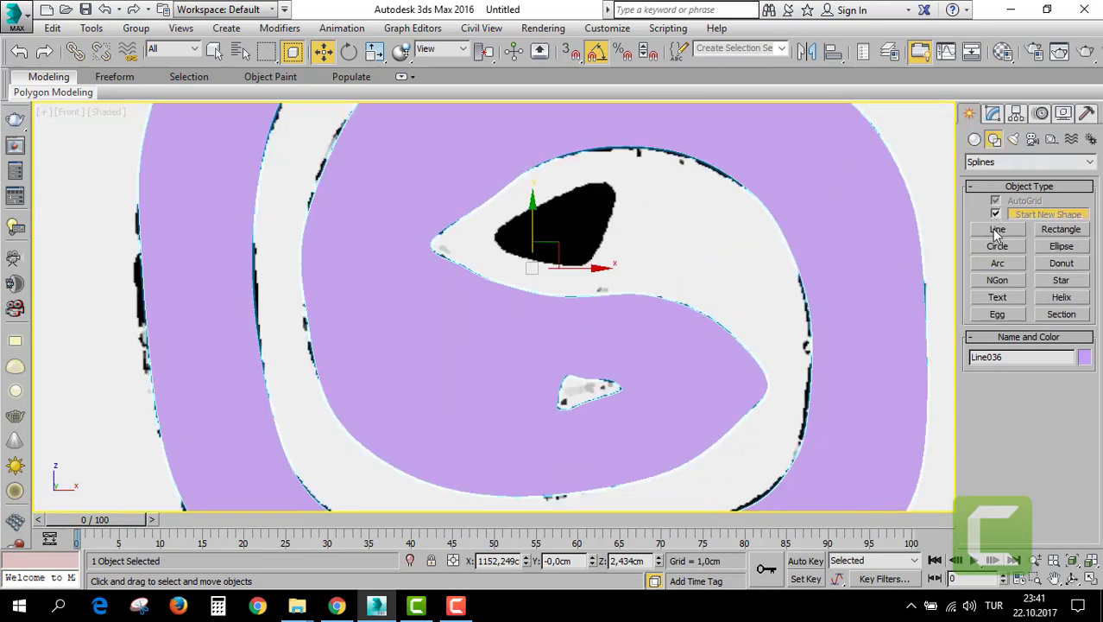
left_click(997, 229)
Trace a closed Line outline around the spiral's black eye shape.
left_click(604, 183)
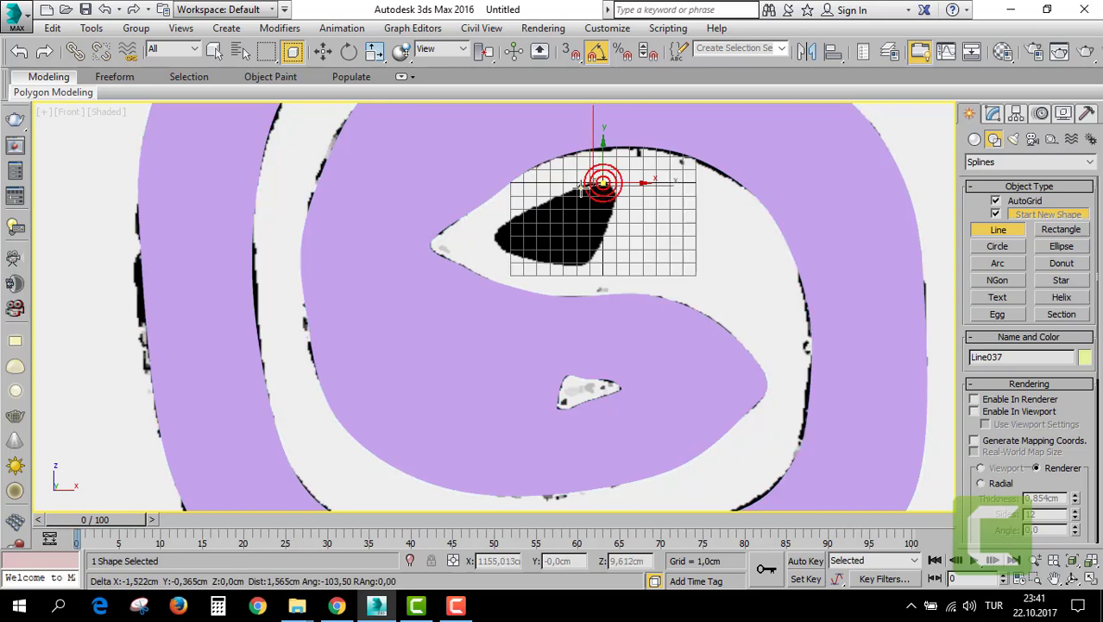
left_click(553, 196)
left_click(533, 207)
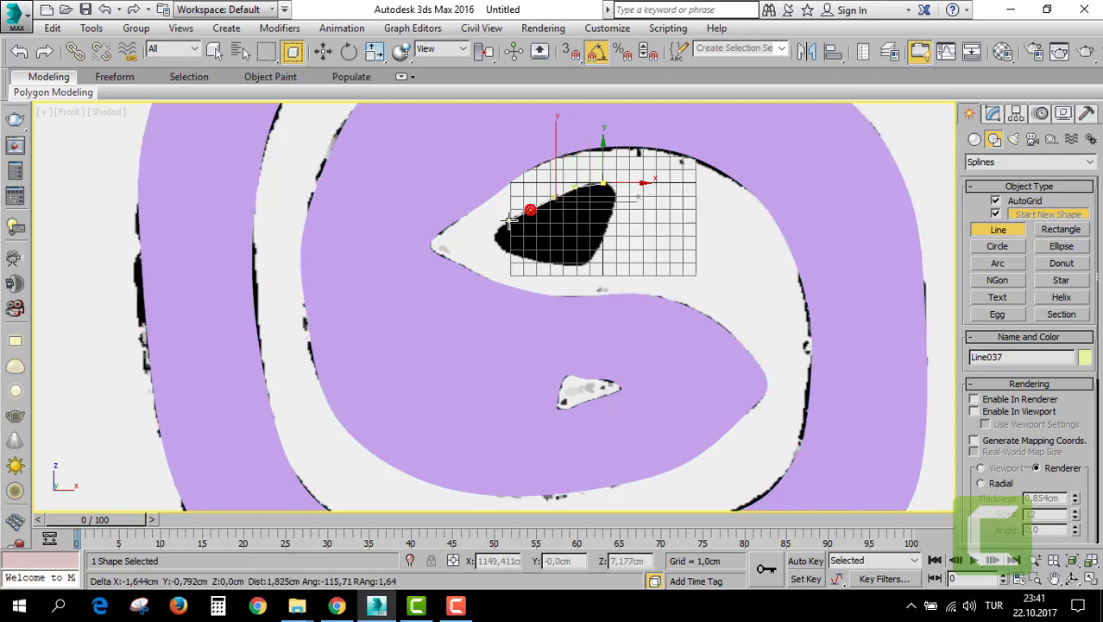
left_click(521, 212)
left_click(509, 219)
left_click(497, 230)
left_click(498, 242)
left_click(505, 248)
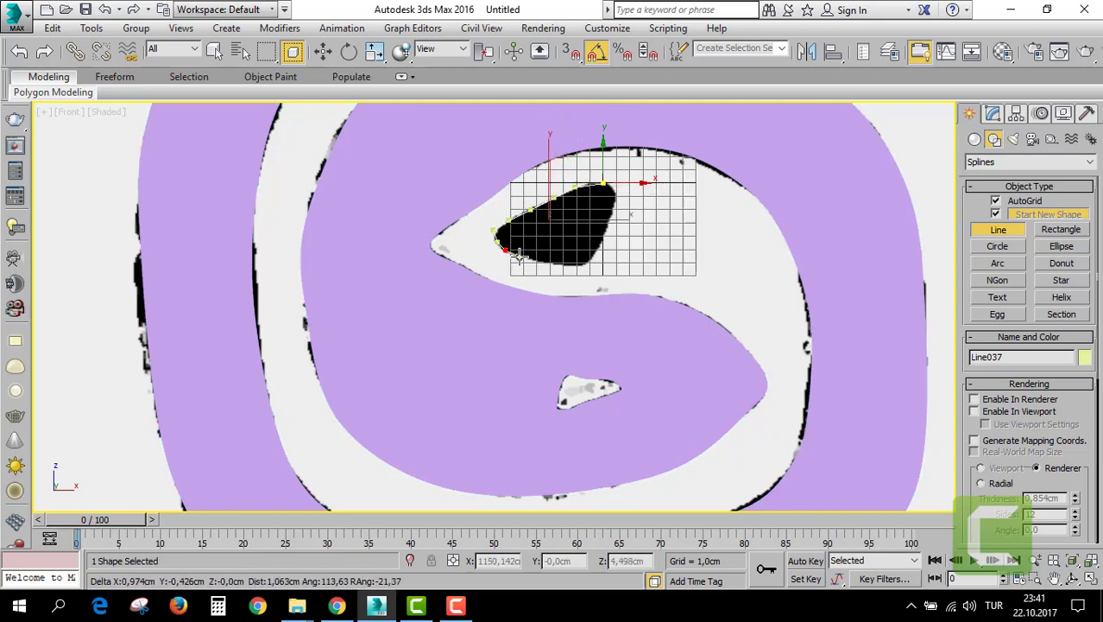
left_click(602, 238)
left_click(609, 208)
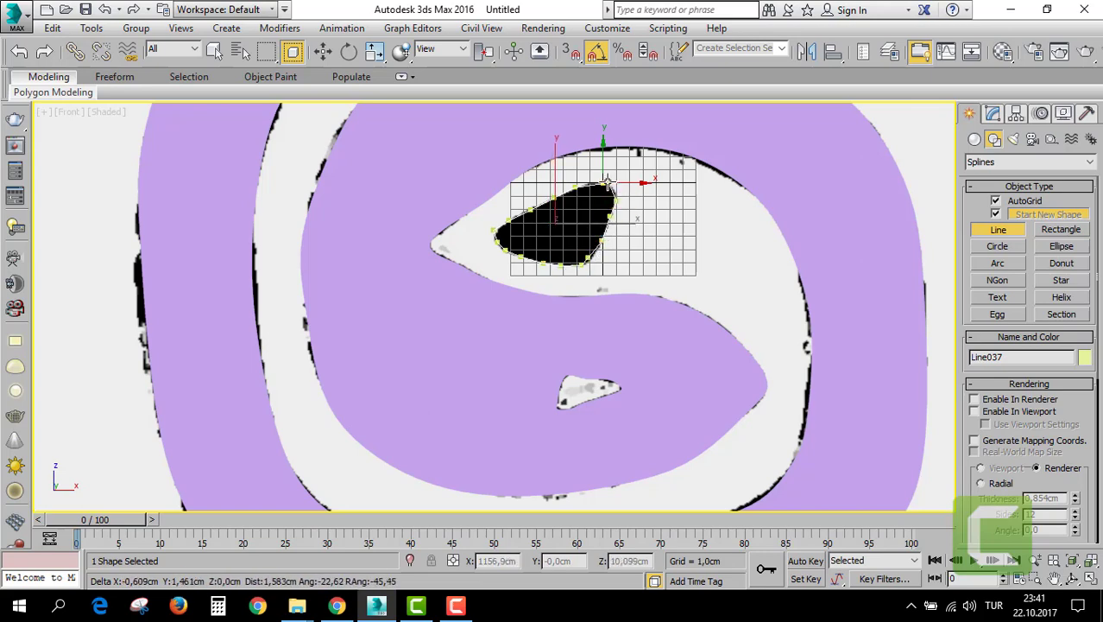
left_click(608, 182)
left_click(539, 349)
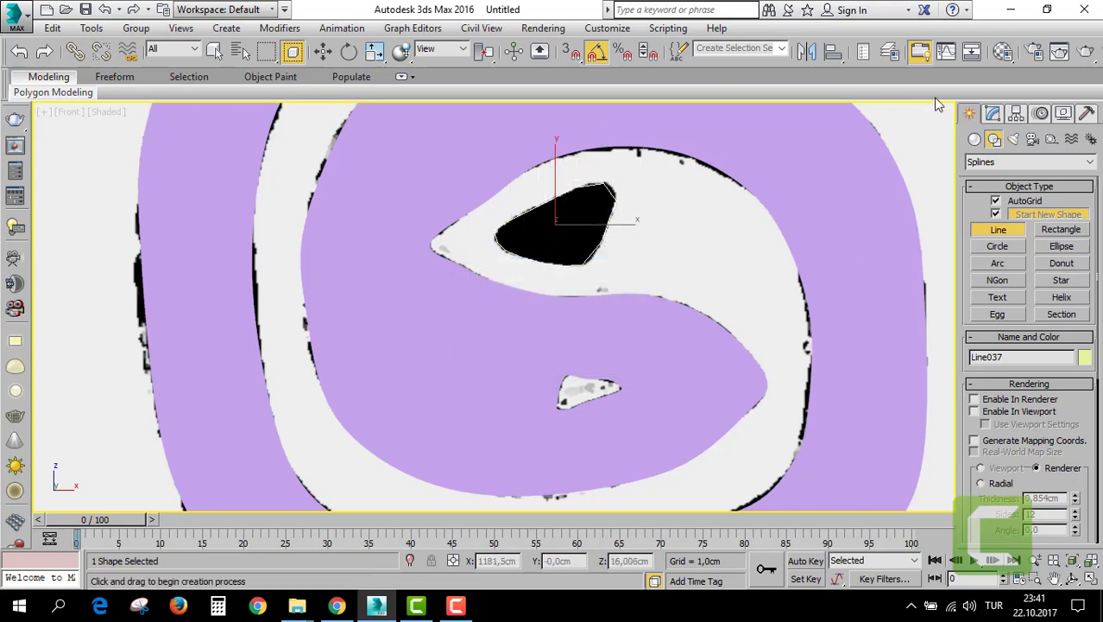
Smooth the outline's vertices and move a lower-right vertex onto the black edge.
left_click(993, 113)
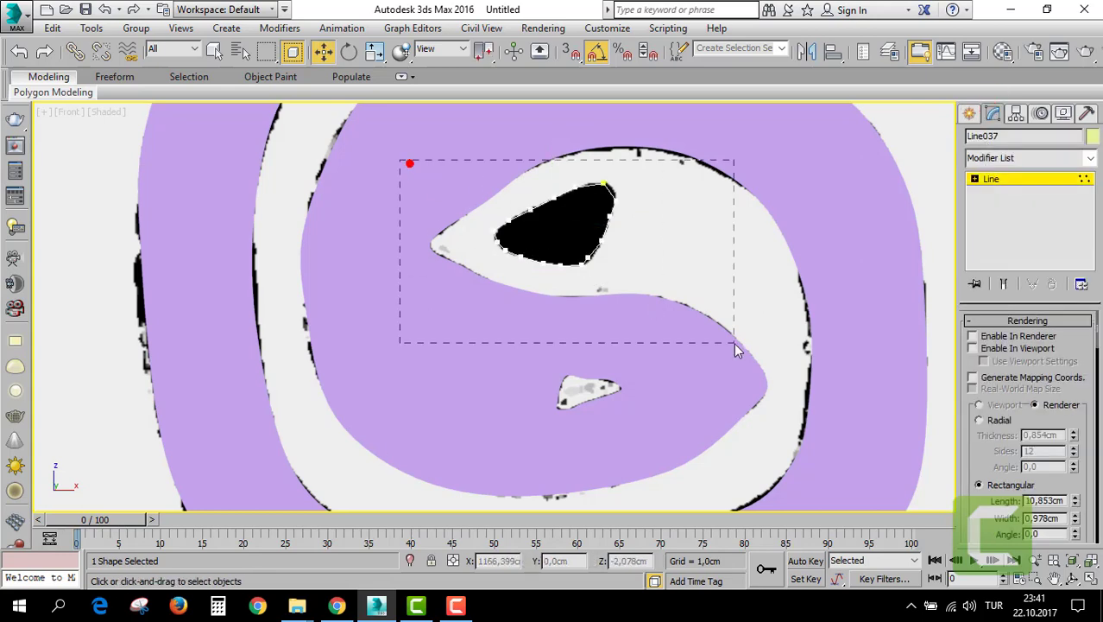
right_click(590, 224)
left_click(559, 136)
scroll(613, 171, "up", 5)
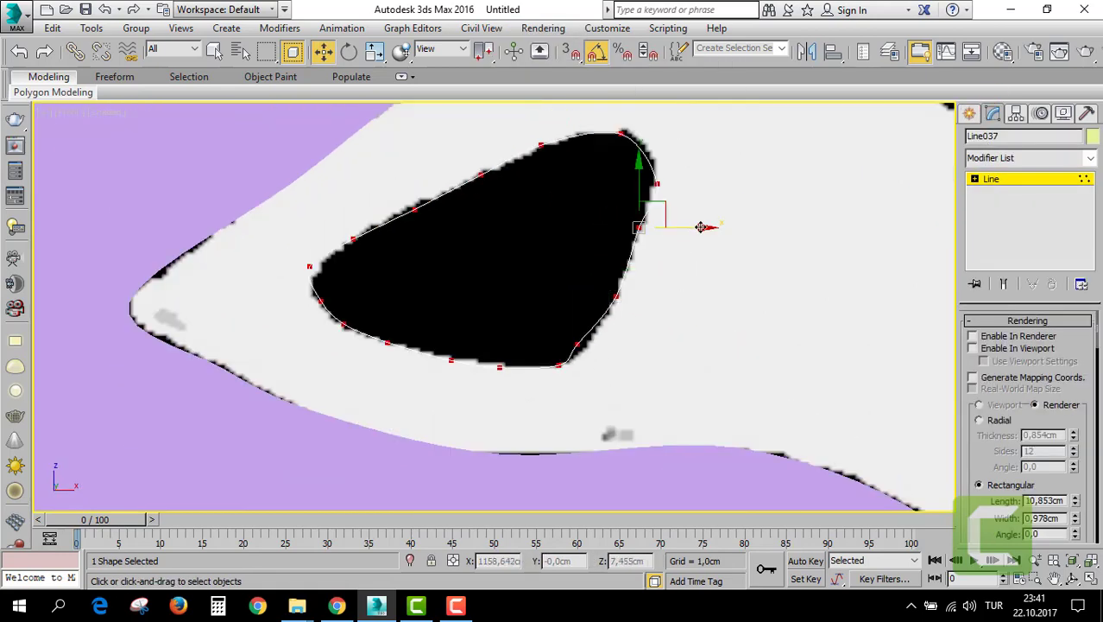
left_click(656, 184)
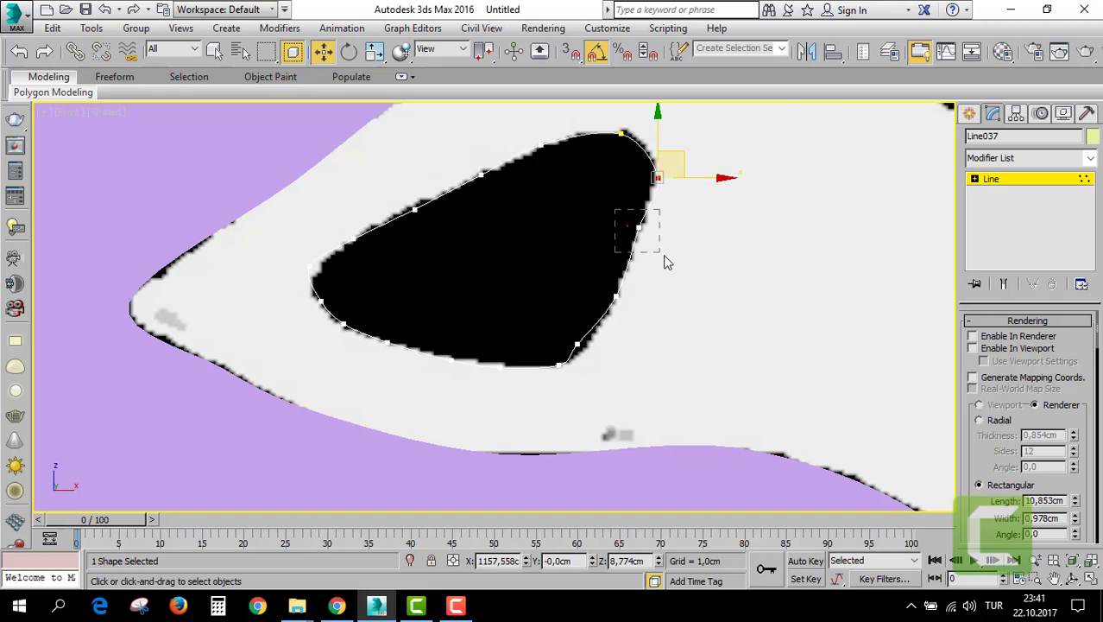
left_click_drag(666, 261, 666, 261)
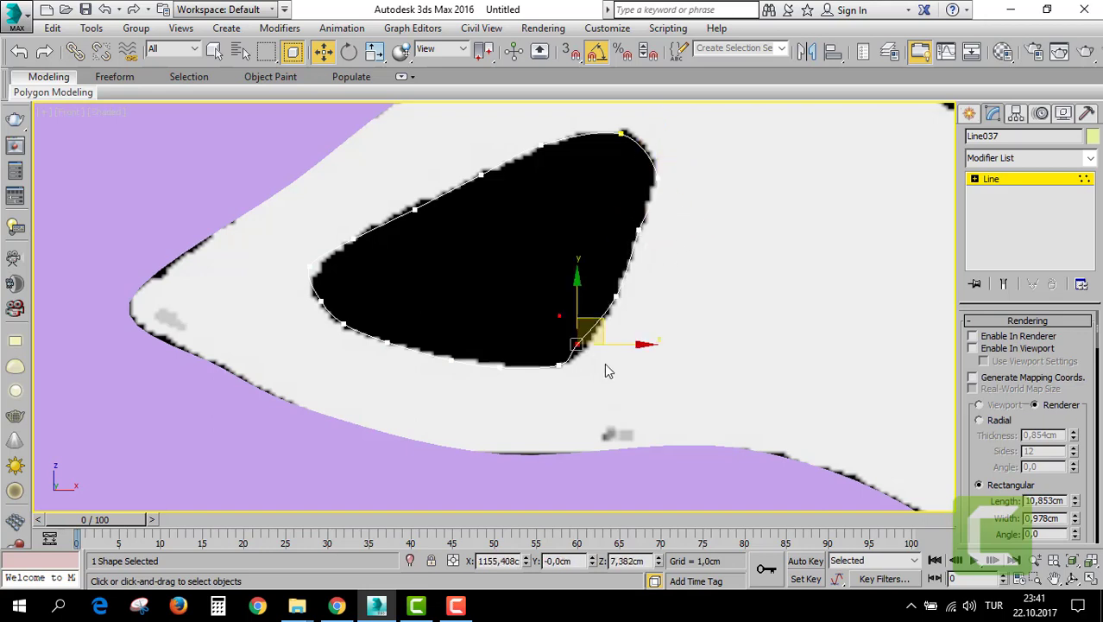
left_click_drag(622, 316, 639, 305)
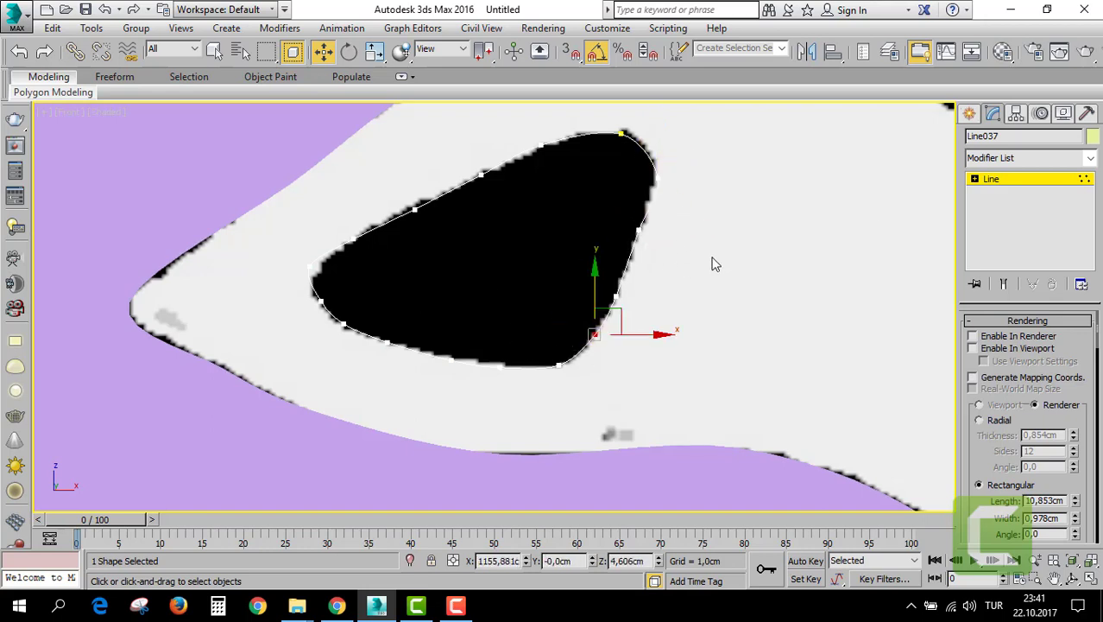
Add an FFD 3x3x3 modifier to the outline, then delete it again.
left_click(993, 181)
left_click(1028, 158)
scroll(993, 216, "down", 5)
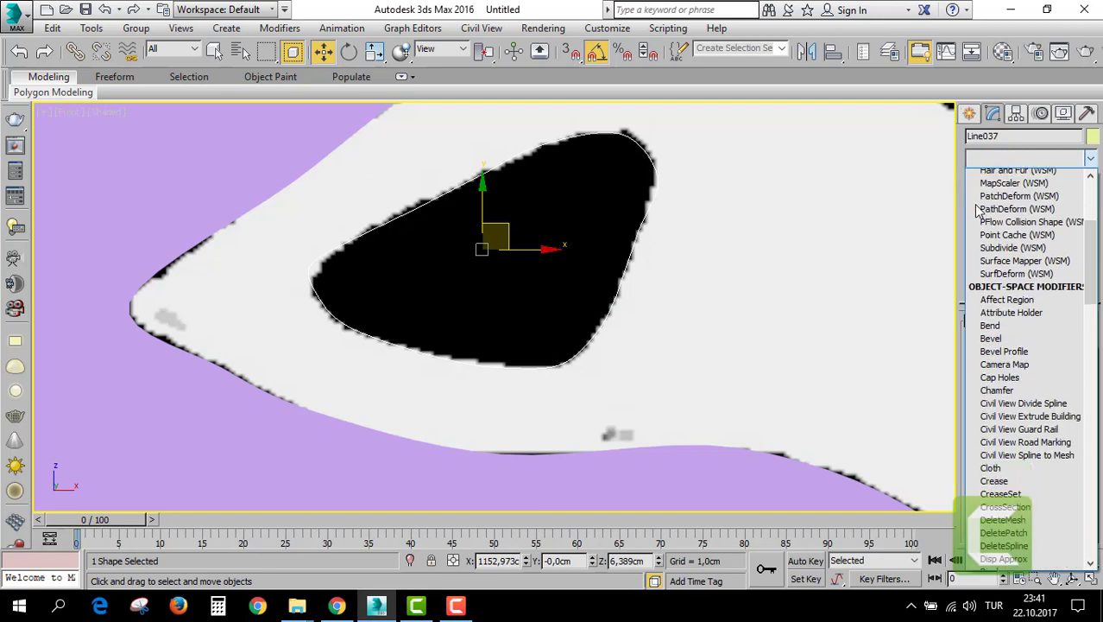
key("e")
left_click(1002, 214)
left_click(1051, 179)
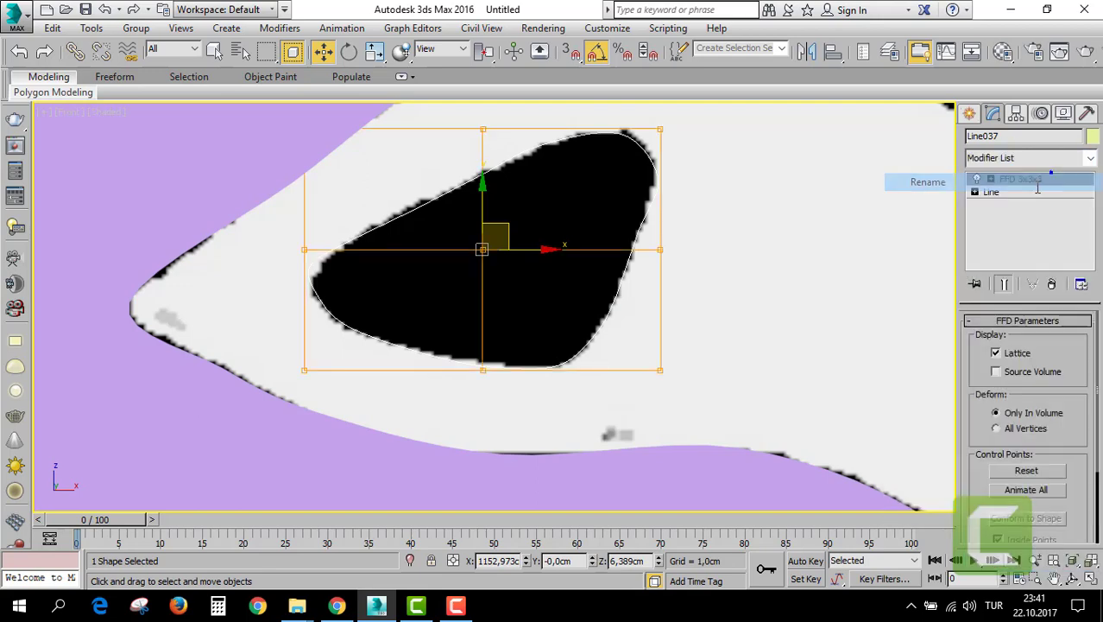
right_click(1002, 183)
left_click(995, 183)
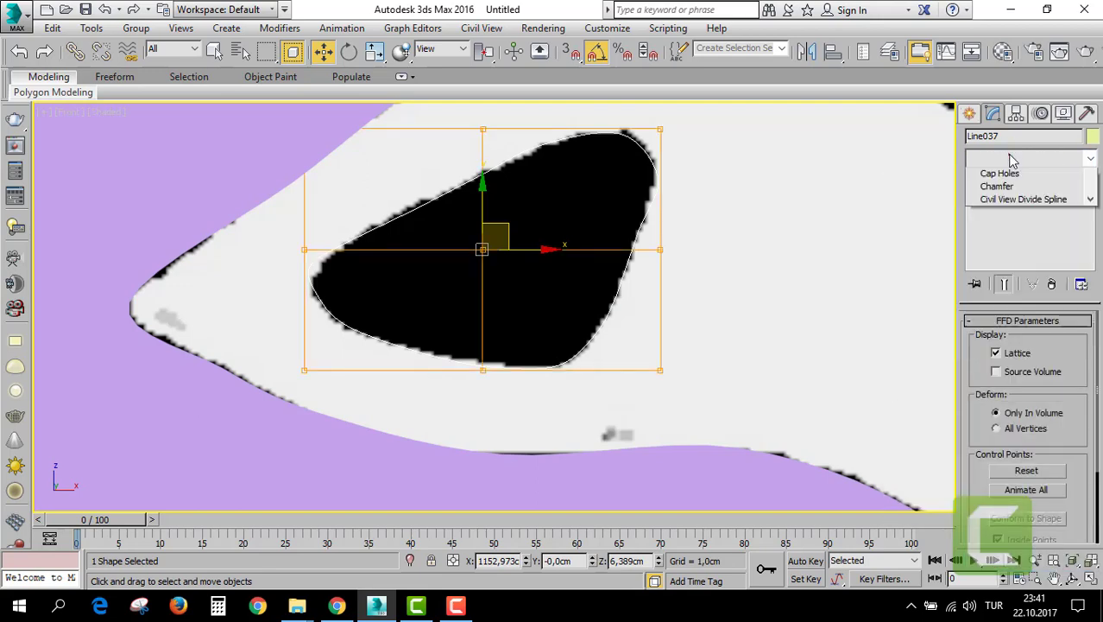
left_click(992, 177)
right_click(990, 175)
left_click(981, 202)
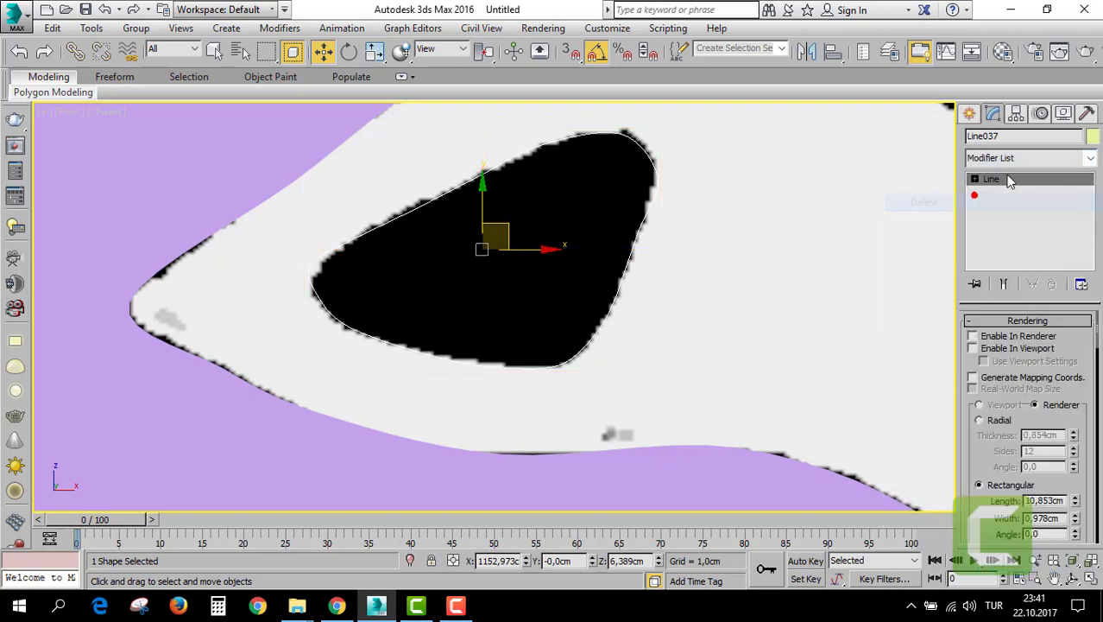
Apply a 3.85cm Extrude to the outline and check it in perspective.
left_click(1014, 160)
type("ex")
left_click(993, 177)
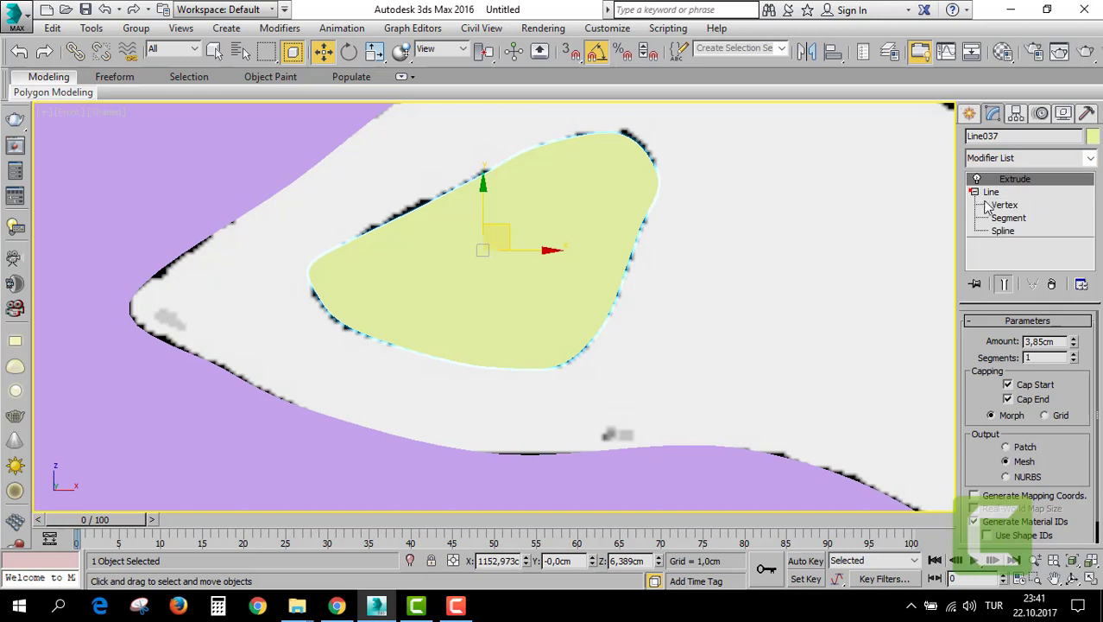
left_click(987, 204)
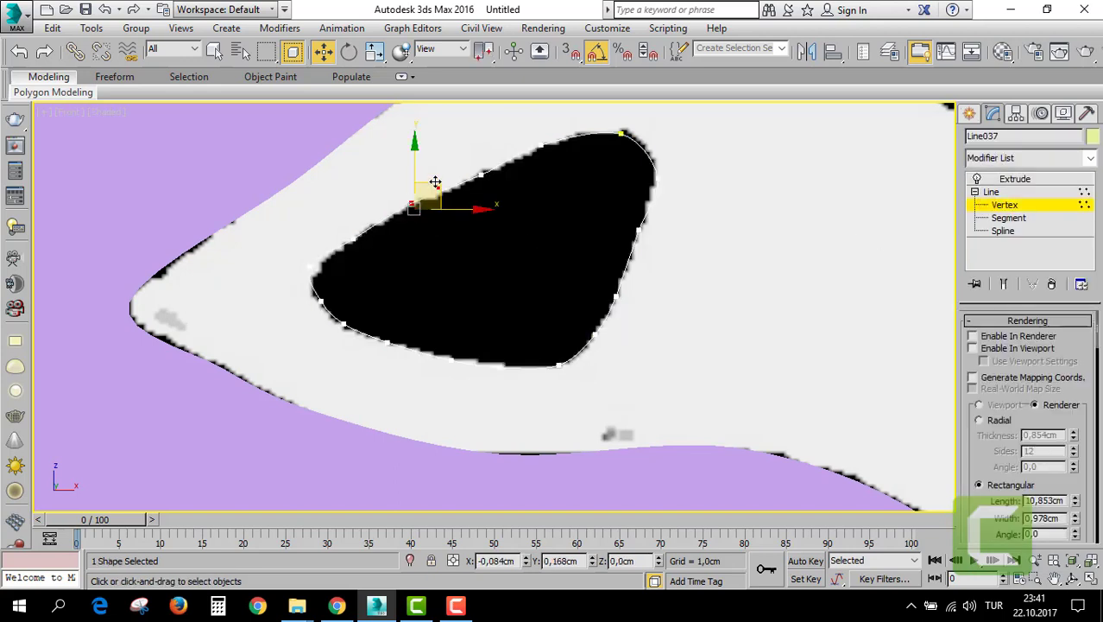
left_click(482, 176)
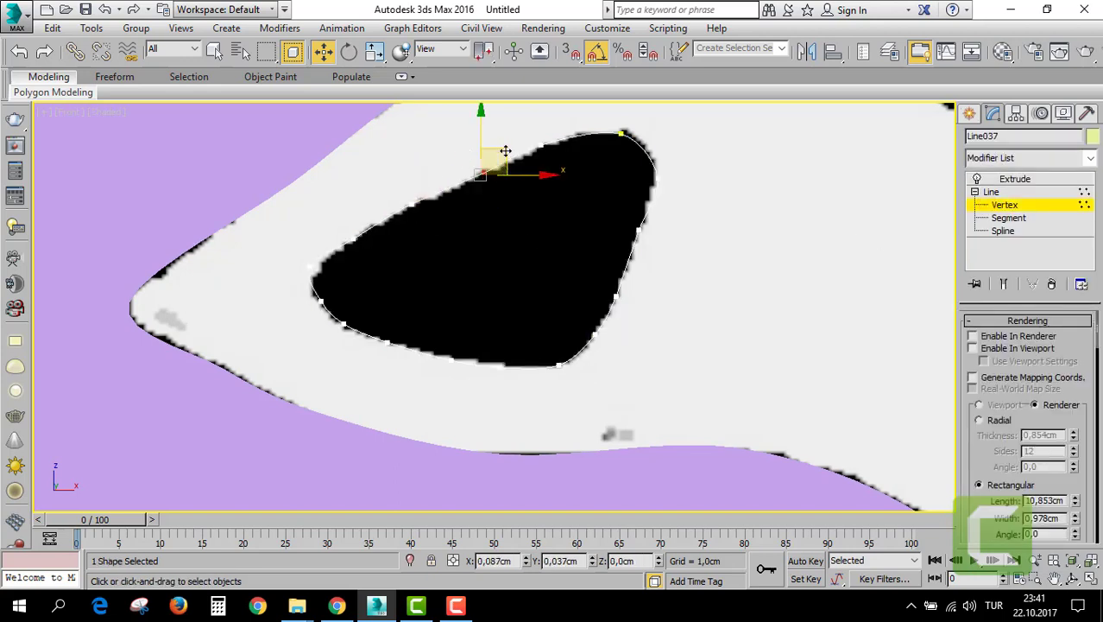
left_click(1016, 178)
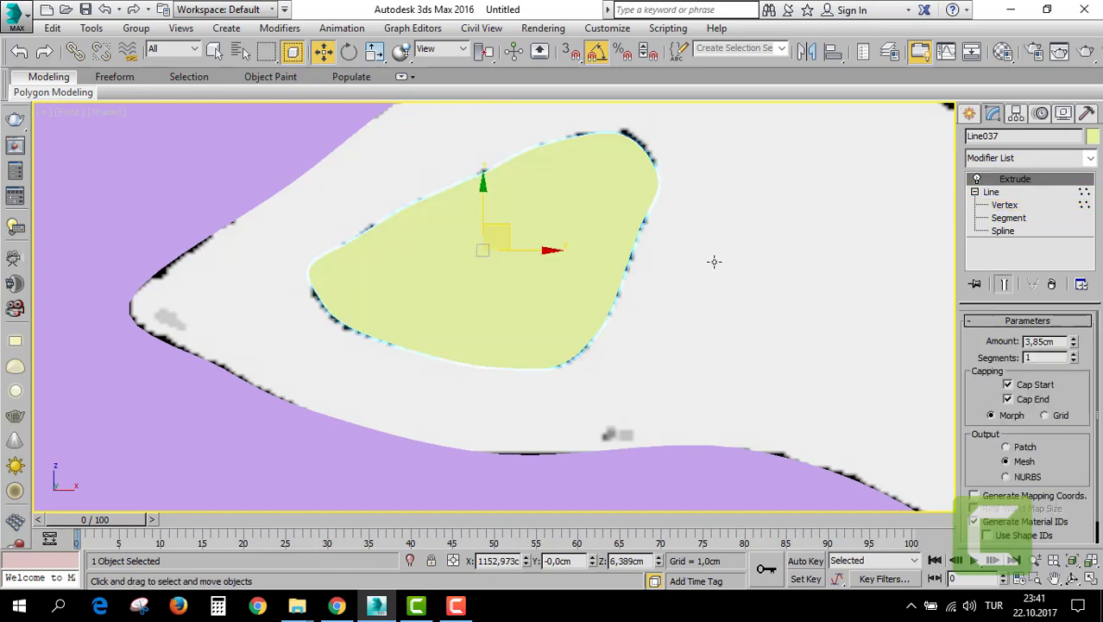
key("alt+w")
key("alt+w")
middle_click_drag(515, 277, 483, 211, "alt")
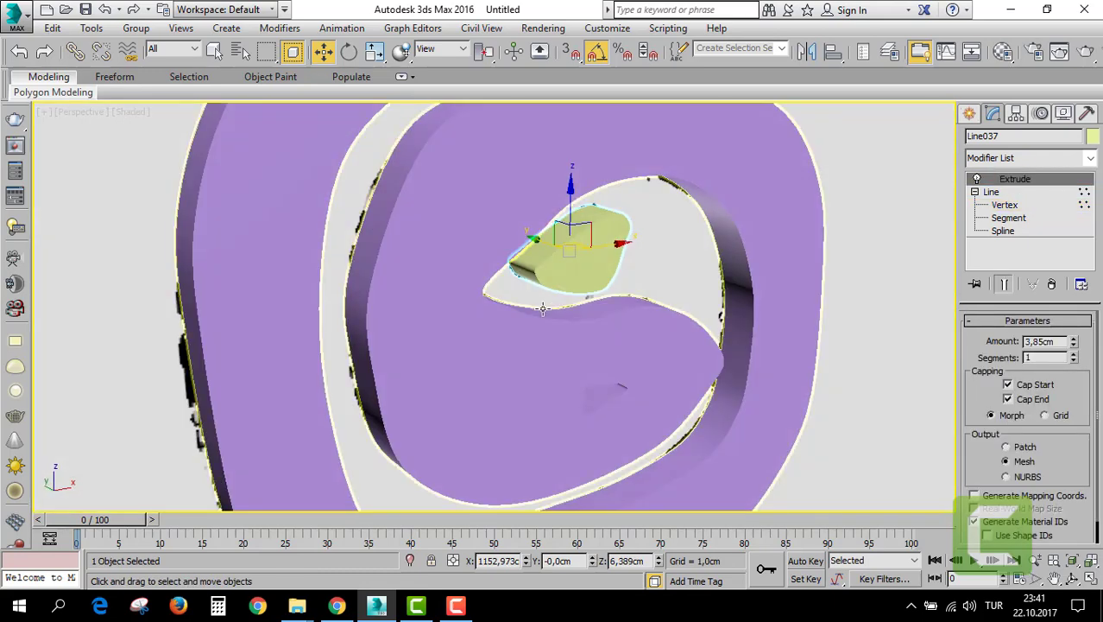
Select both spiral pieces and set their object colour to black.
key("ctrl+a")
right_click(482, 209)
left_click(540, 164)
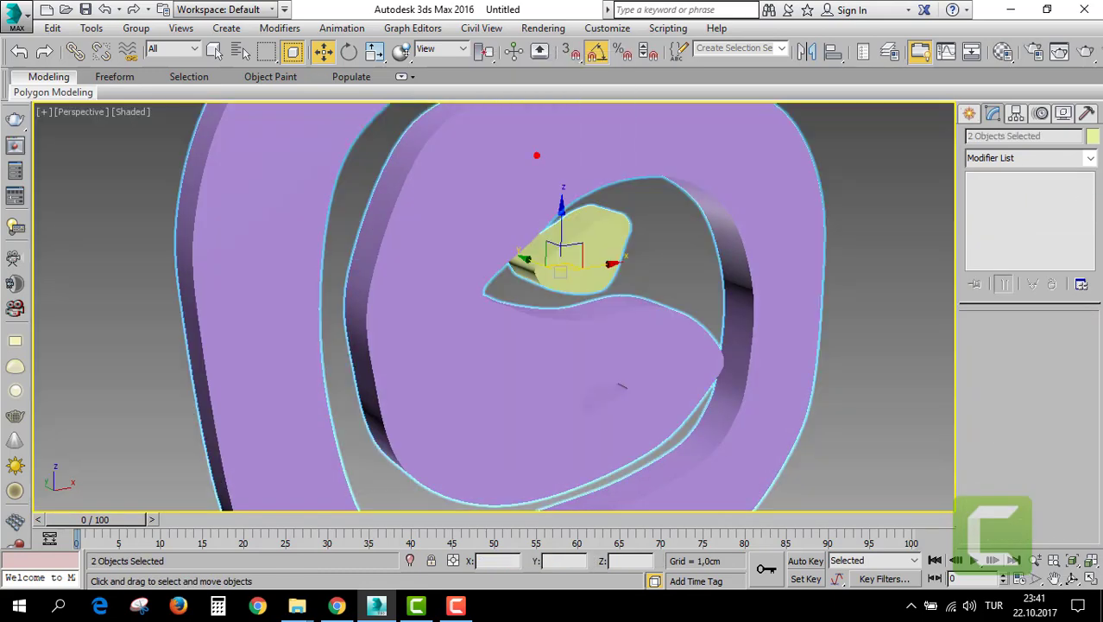
left_click(1092, 138)
left_click(708, 386)
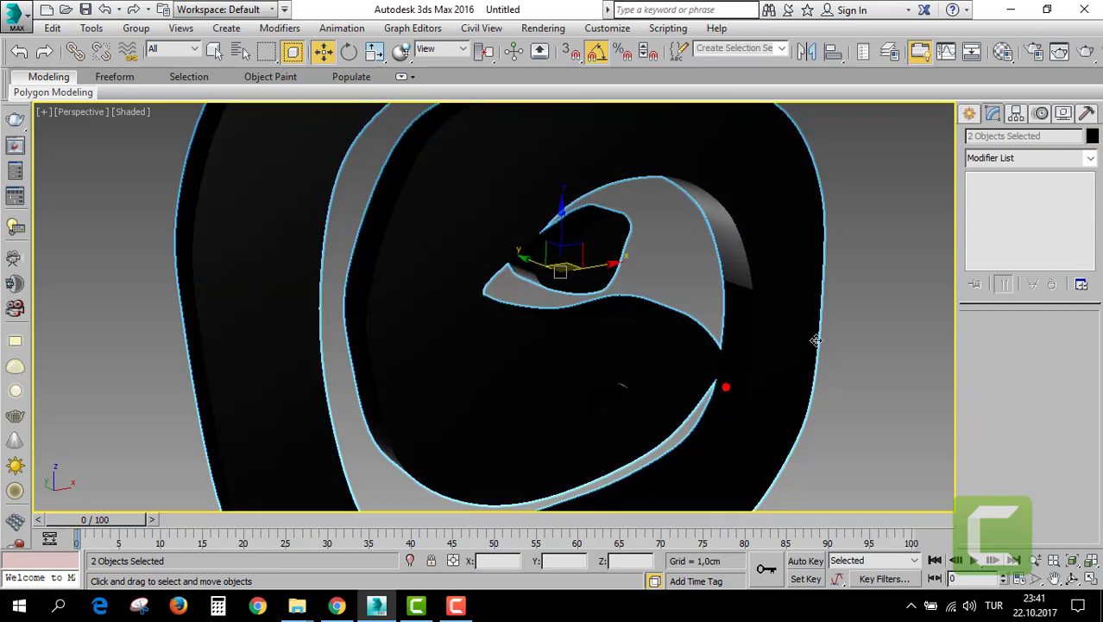
Unhide all the reference image planes.
scroll(778, 297, "down", 5)
scroll(780, 302, "down", 2)
right_click(829, 248)
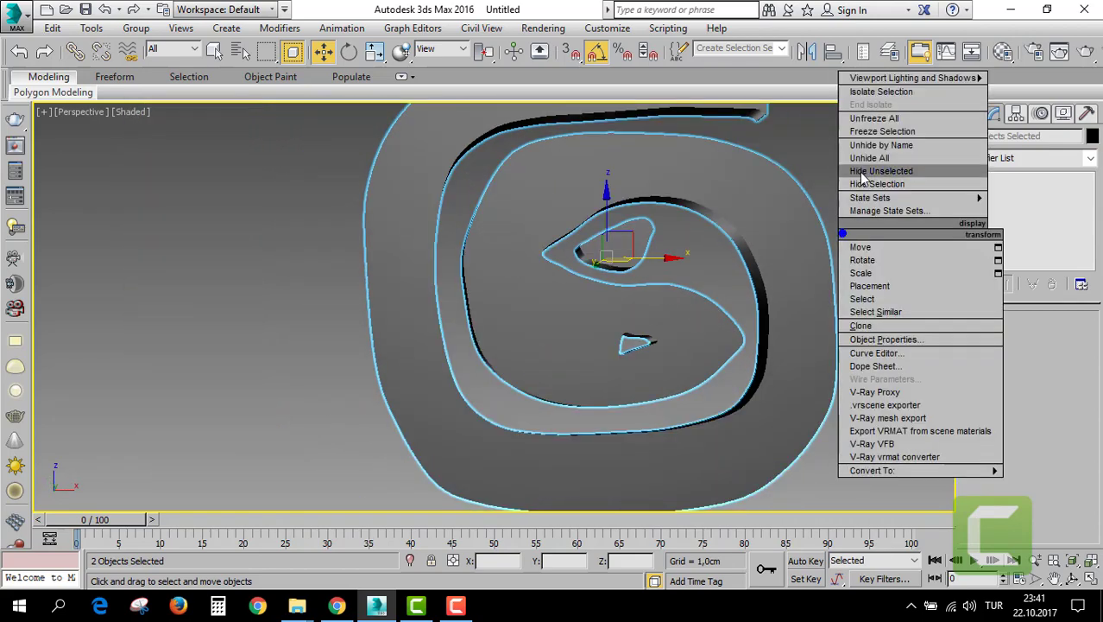
left_click(855, 170)
scroll(697, 281, "down", 5)
mouse_move(696, 281)
middle_mouse_down("alt")
mouse_move(739, 276)
mouse_move(691, 259)
mouse_move(764, 300)
mouse_move(635, 215)
middle_mouse_up("alt")
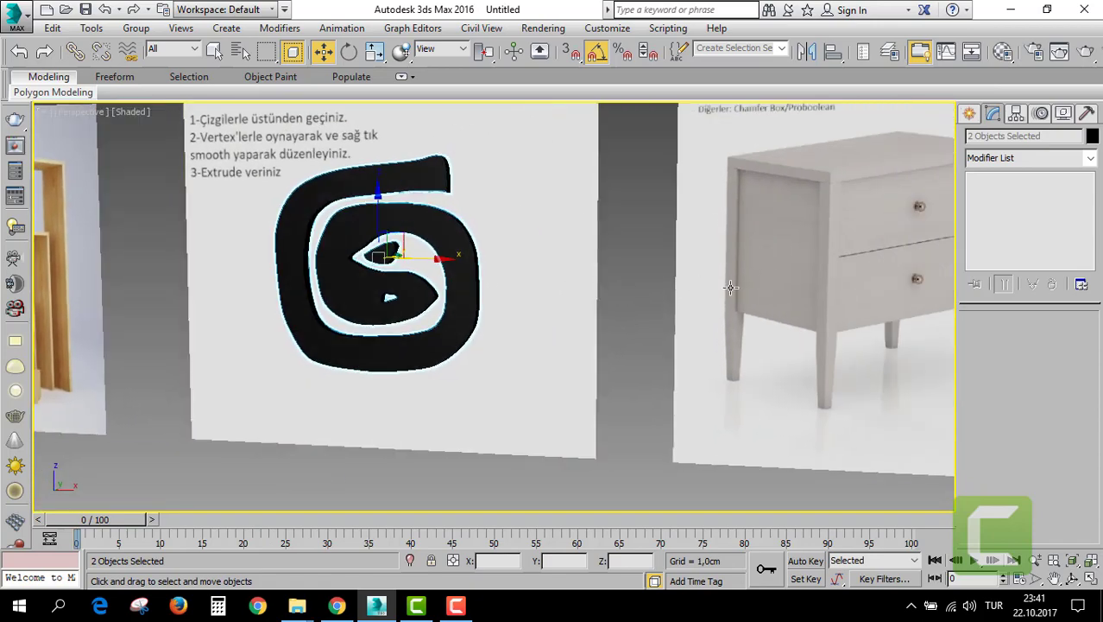
Select the nightstand reference image plane and zoom in on it.
left_click(635, 216)
scroll(535, 146, "up", 5)
scroll(535, 147, "up", 3)
mouse_move(535, 146)
middle_mouse_down()
mouse_move(536, 221)
mouse_move(434, 219)
middle_mouse_up()
scroll(461, 207, "down", 5)
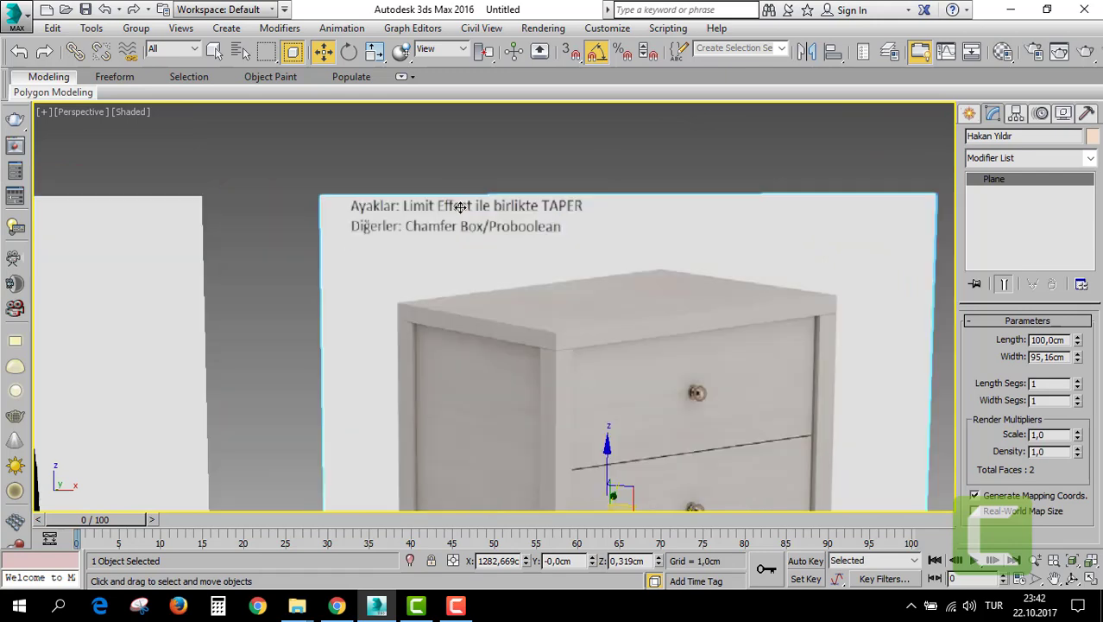
scroll(492, 233, "down", 3)
scroll(500, 251, "up", 1)
scroll(500, 199, "up", 2)
scroll(500, 198, "up", 3)
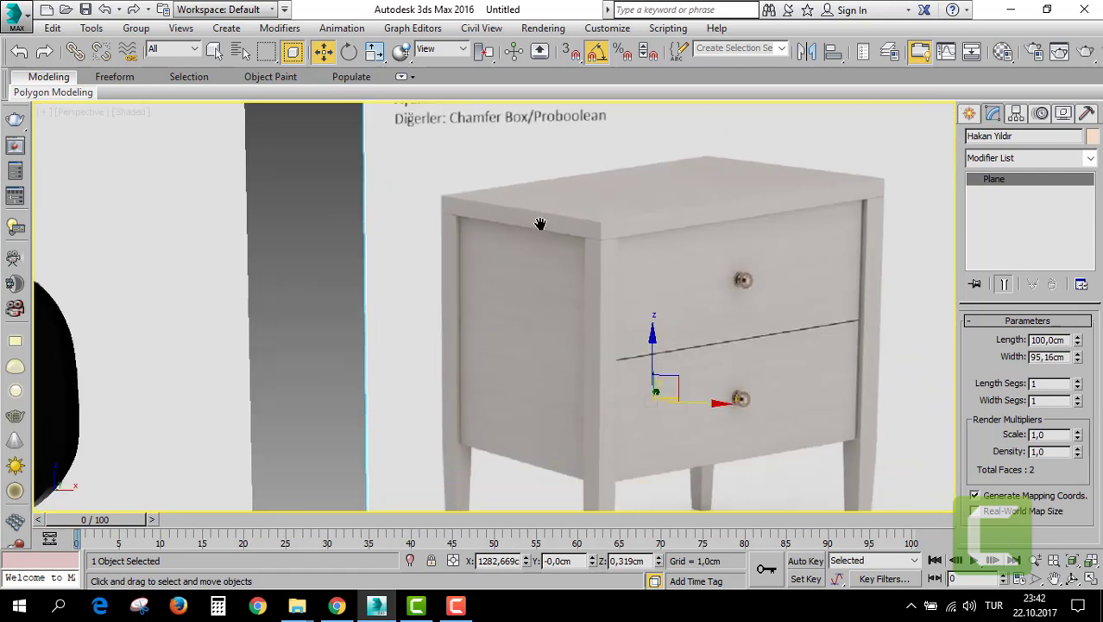
scroll(540, 222, "up", 2)
Draw a tall, thin Box primitive in front of the nightstand image as the first leg.
left_click(969, 113)
left_click(974, 139)
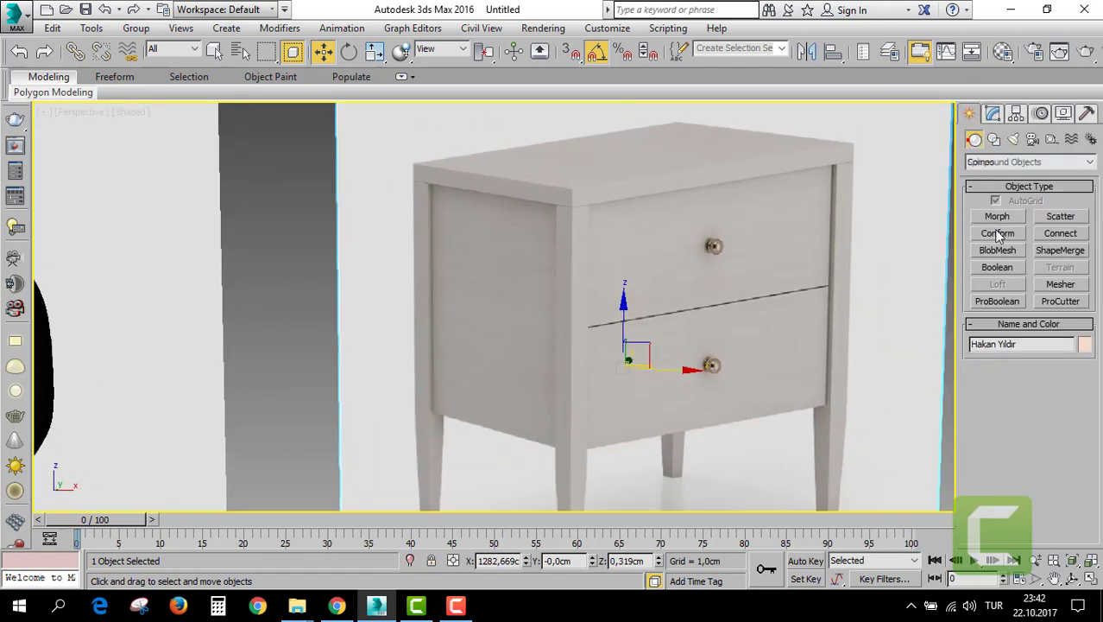
left_click(993, 162)
left_click(991, 174)
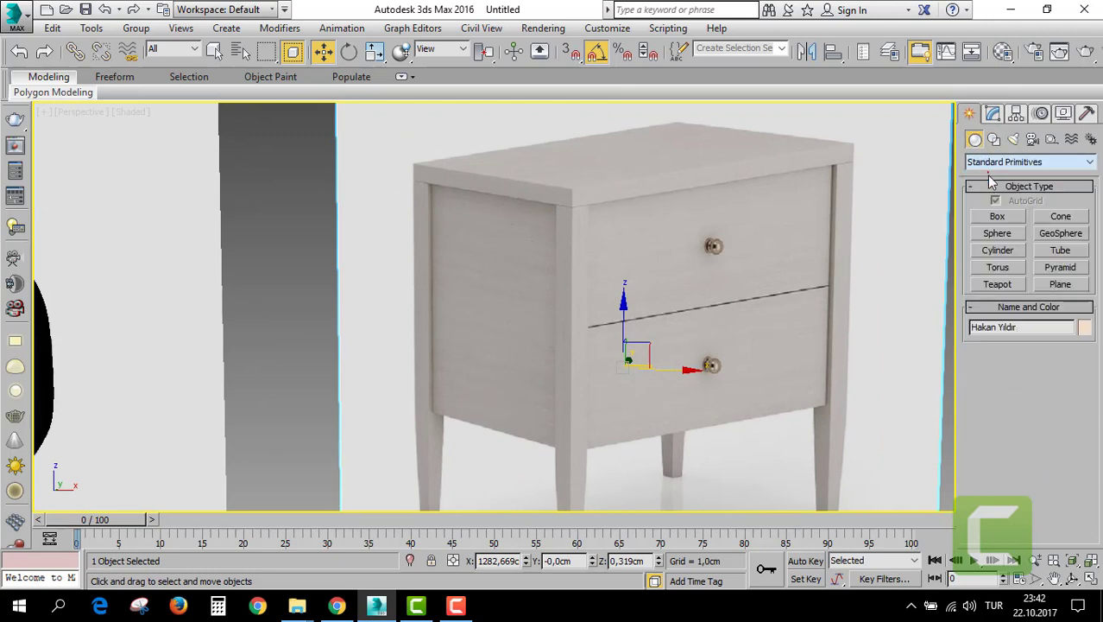
left_click(998, 217)
scroll(708, 301, "down", 5)
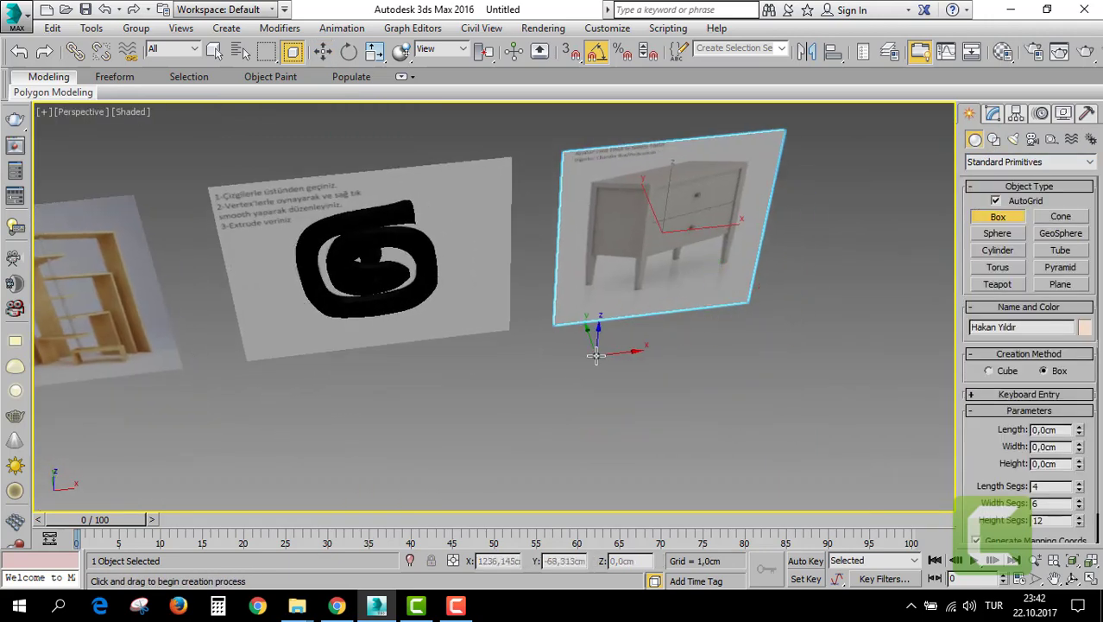
left_click_drag(596, 355, 622, 368)
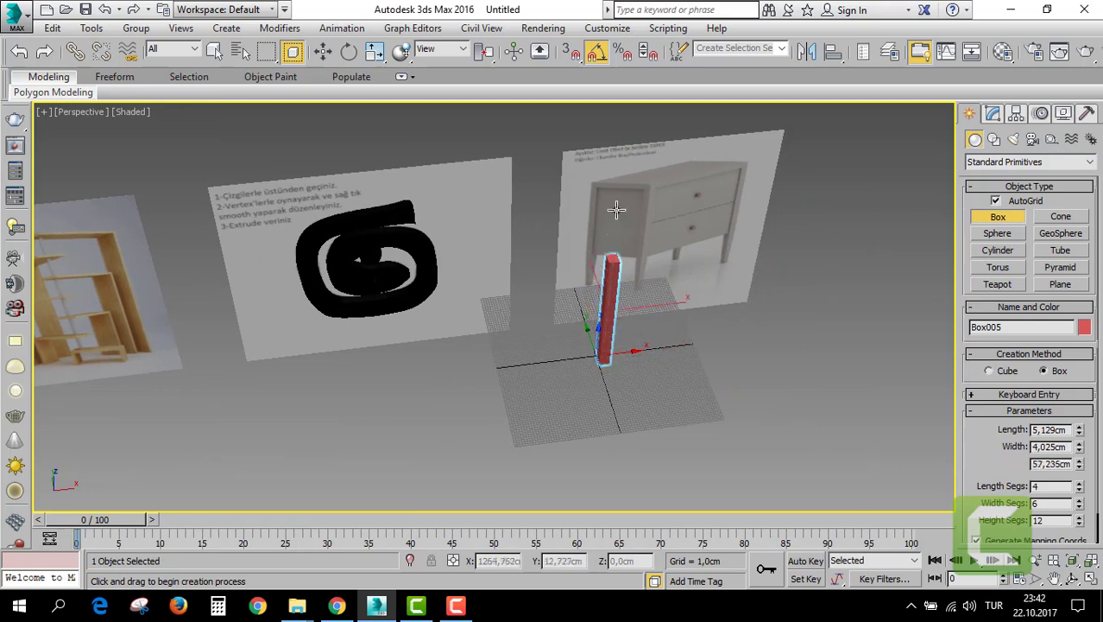
left_click(616, 247)
Check the box from the top view, then frame it in the full front view.
key("alt+w")
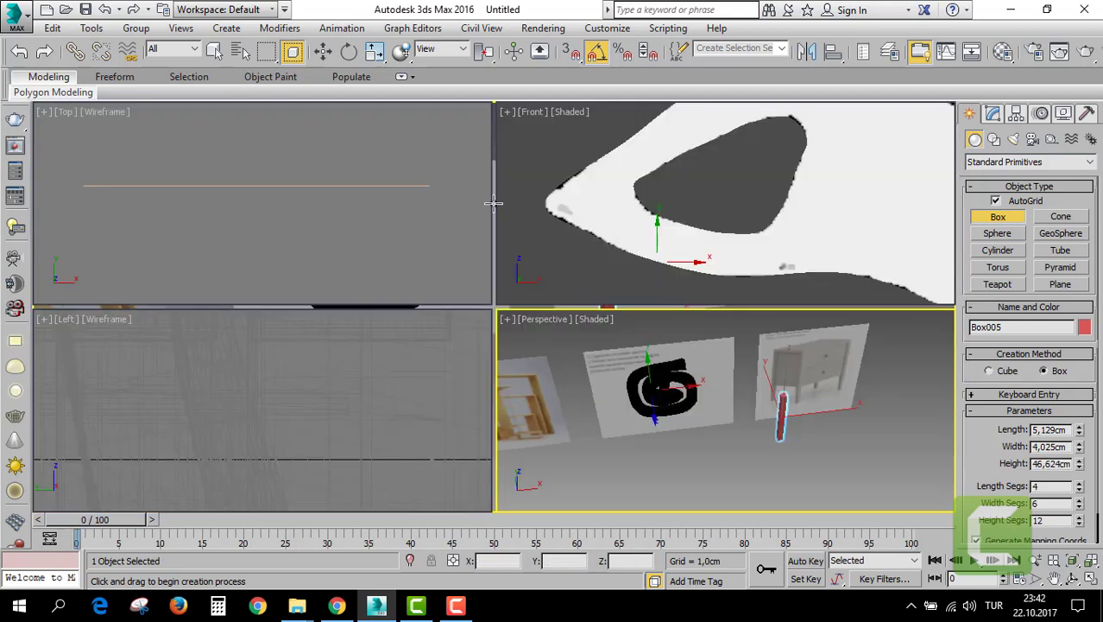
left_click(456, 202)
key("alt+w")
key("f")
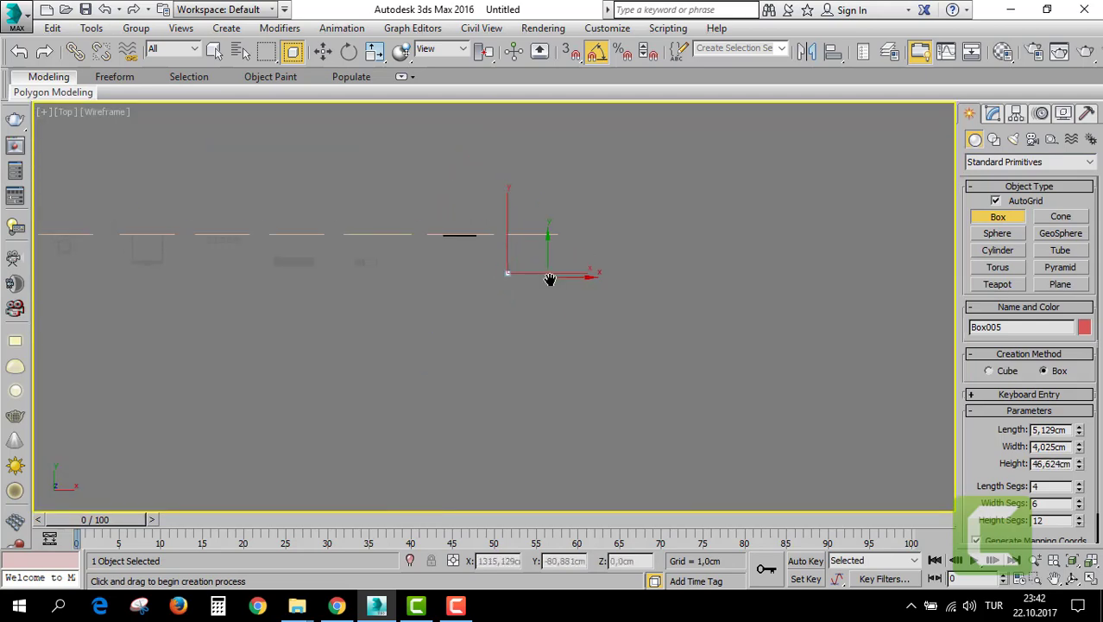
key("w")
key("alt+w")
right_click(801, 197)
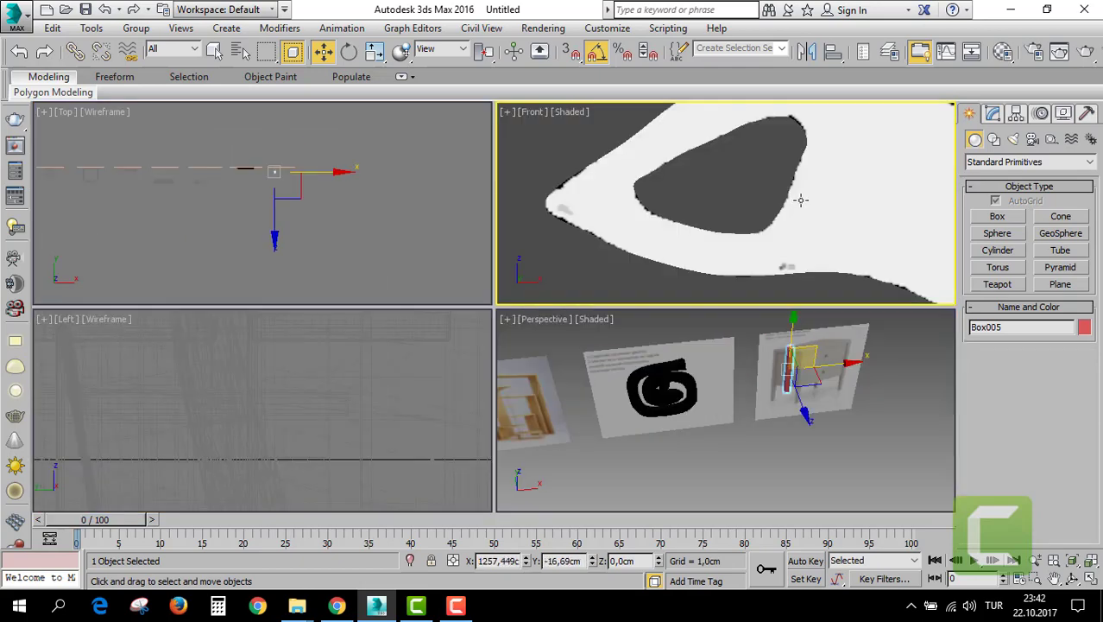
key("alt+w")
scroll(777, 298, "down", 5)
key("z")
scroll(676, 269, "down", 2)
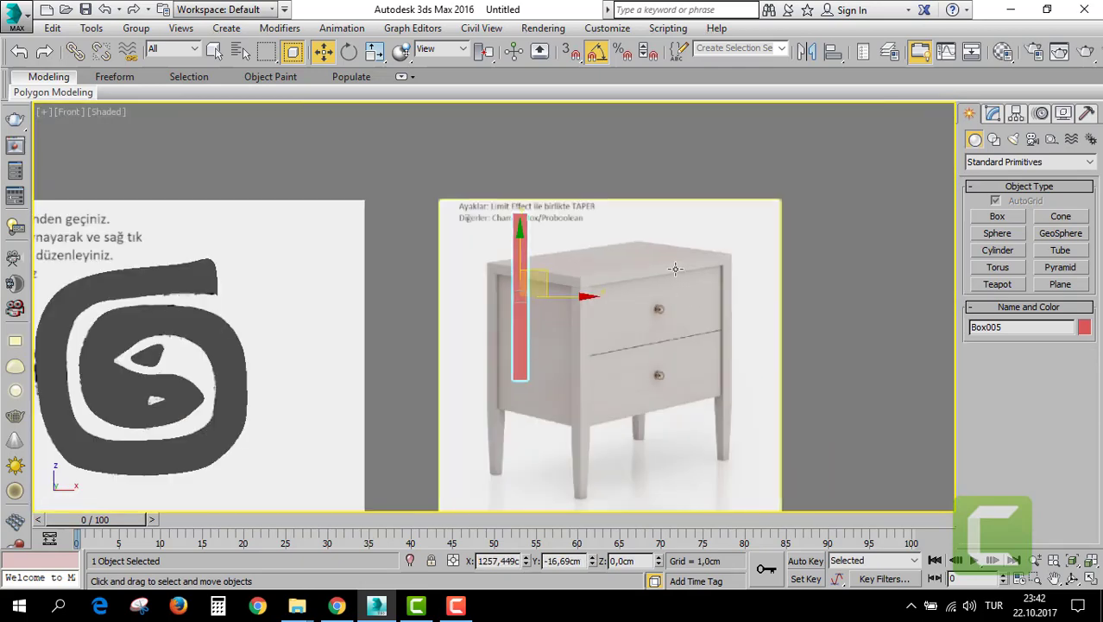
Hide everything except the box and the nightstand image plane.
left_click(667, 255, "ctrl")
right_click(665, 254)
left_click(704, 197)
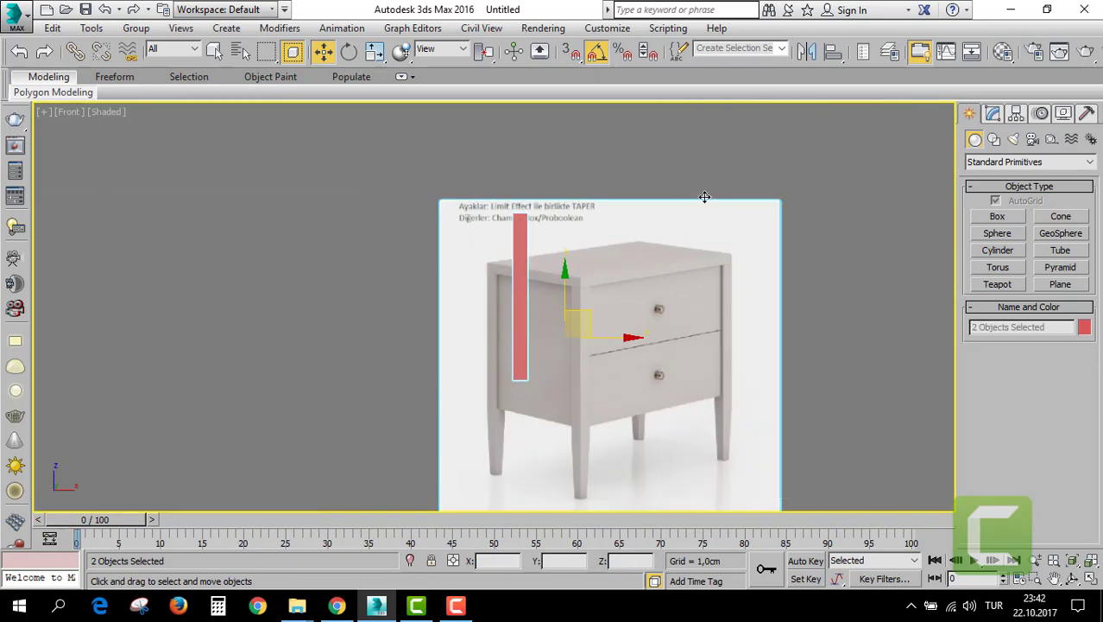
left_click(748, 155)
Place the red box over the front reference leg and raise its height to 59.679 cm.
left_click(520, 285)
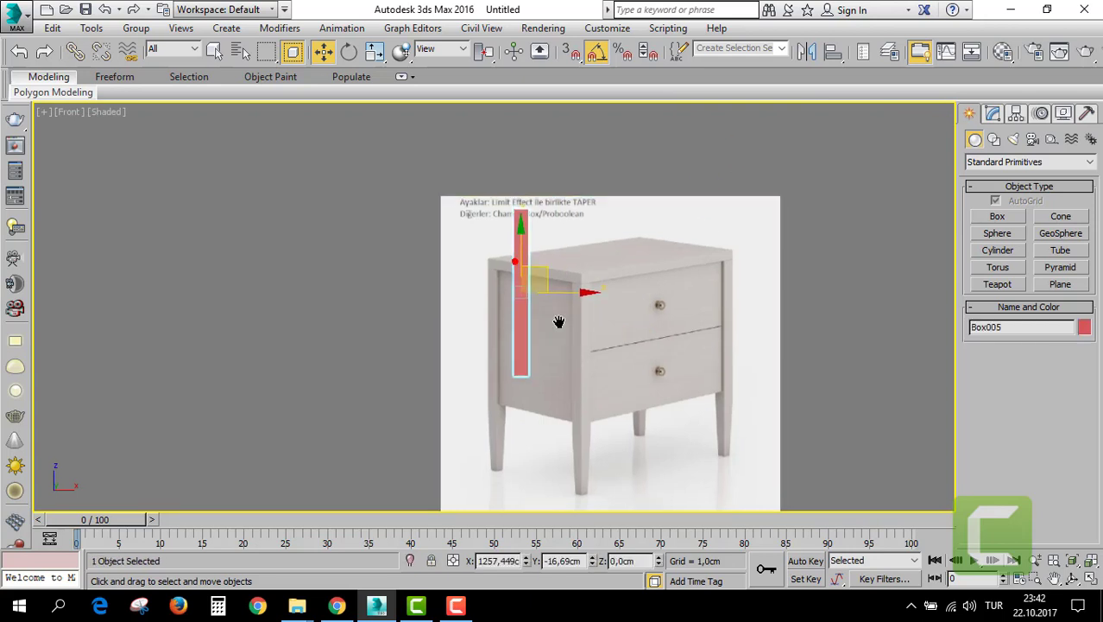
middle_click_drag(553, 281, 552, 232)
mouse_move(548, 228)
left_mouse_down()
mouse_move(618, 252)
mouse_move(592, 312)
left_mouse_up()
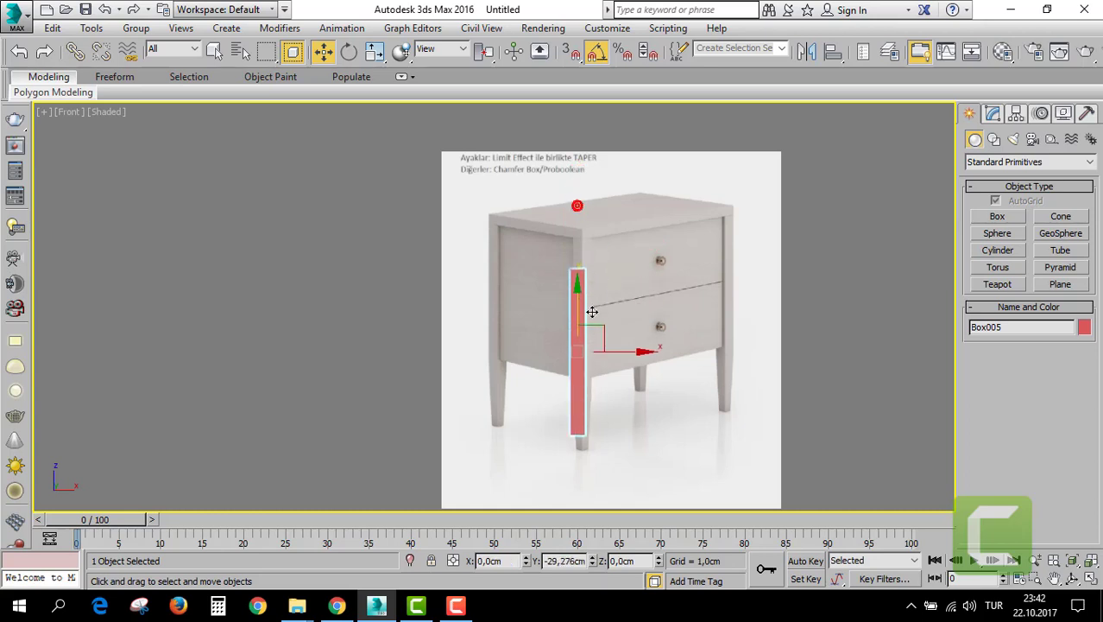
left_click_drag(624, 364, 631, 374)
left_click(993, 114)
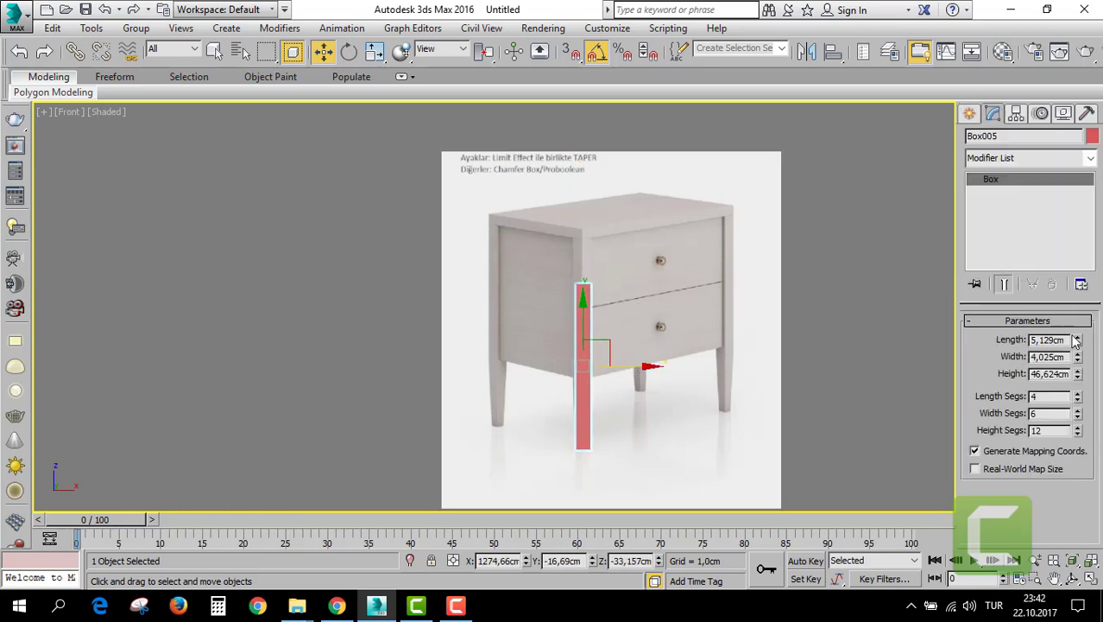
left_click_drag(1078, 373, 1079, 346)
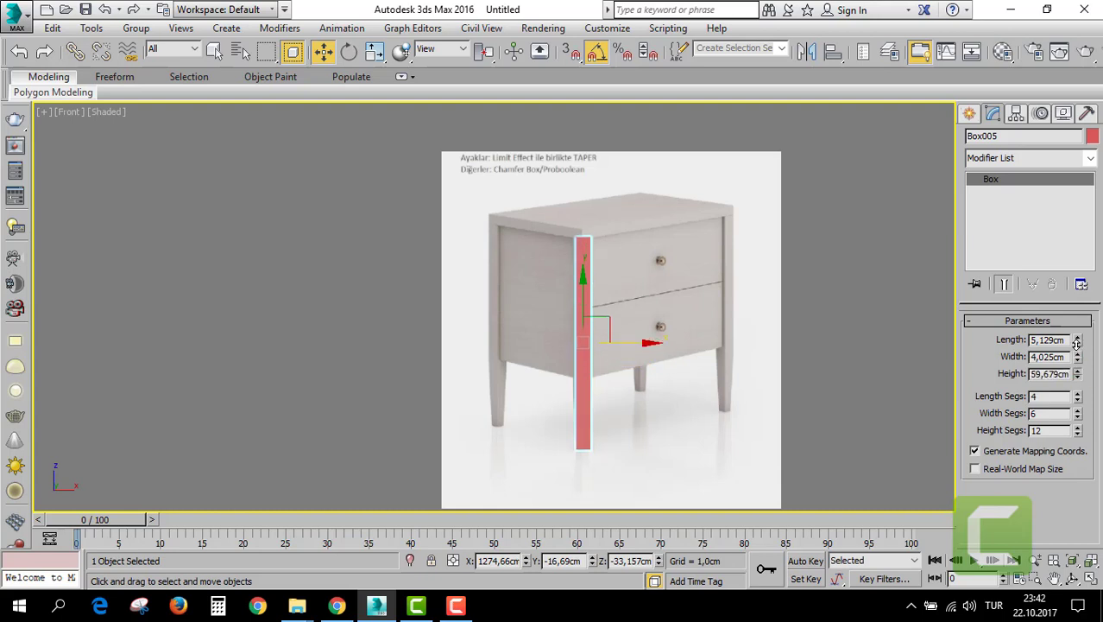
Maximize Perspective with Shaded + Edged Faces and slim the box to 3.746 × 3.26 cm.
key("alt+w")
right_click(843, 399)
key("alt+w")
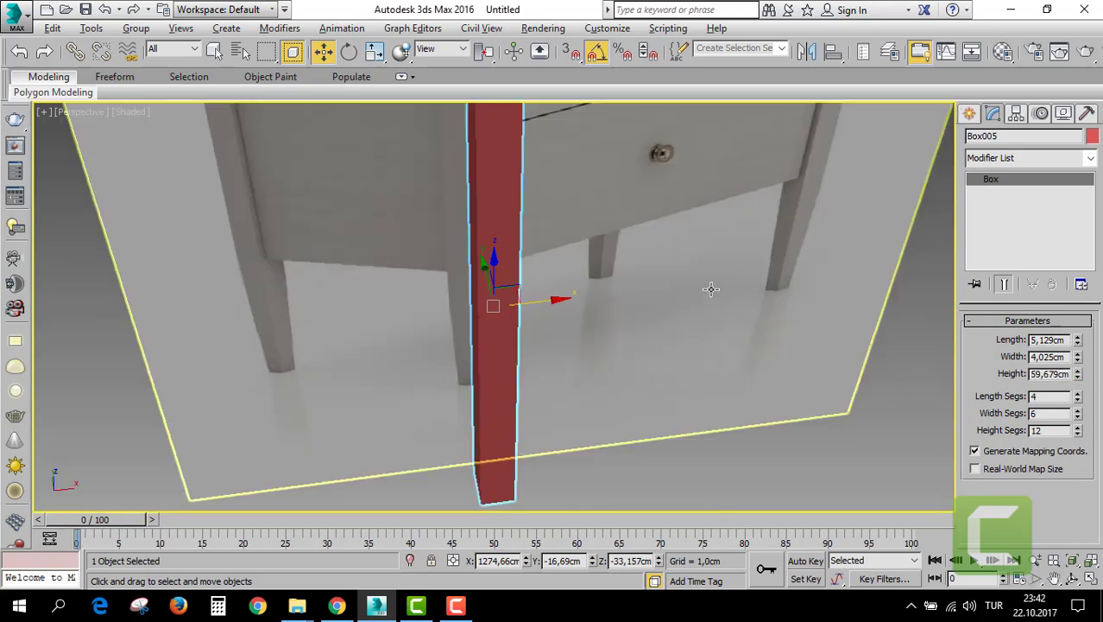
scroll(729, 288, "down", 3)
scroll(730, 288, "up", 2)
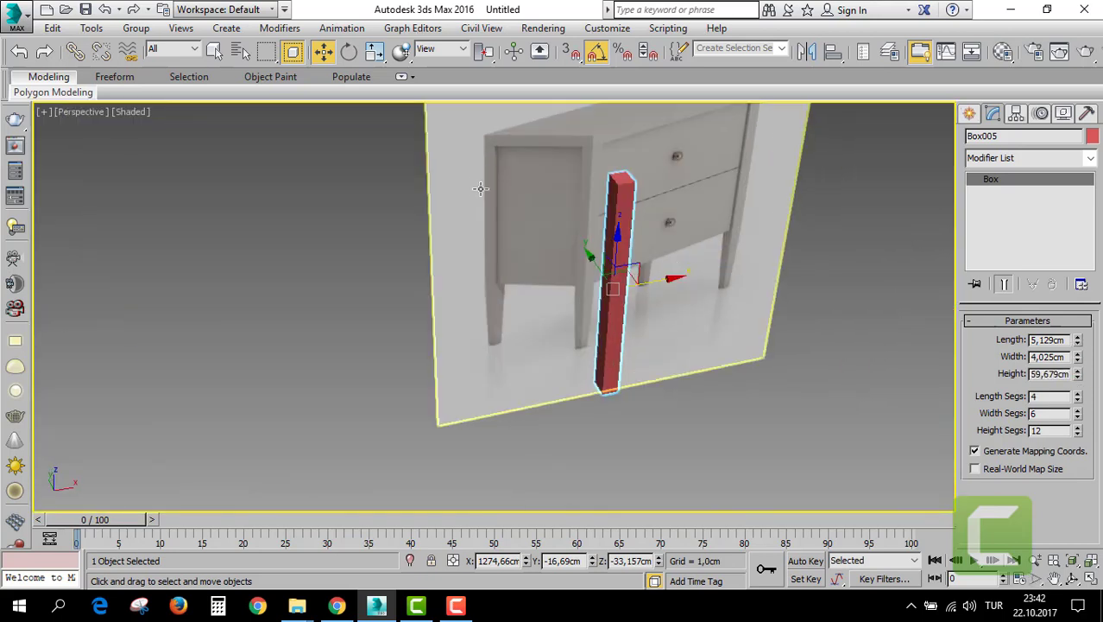
left_click(129, 112)
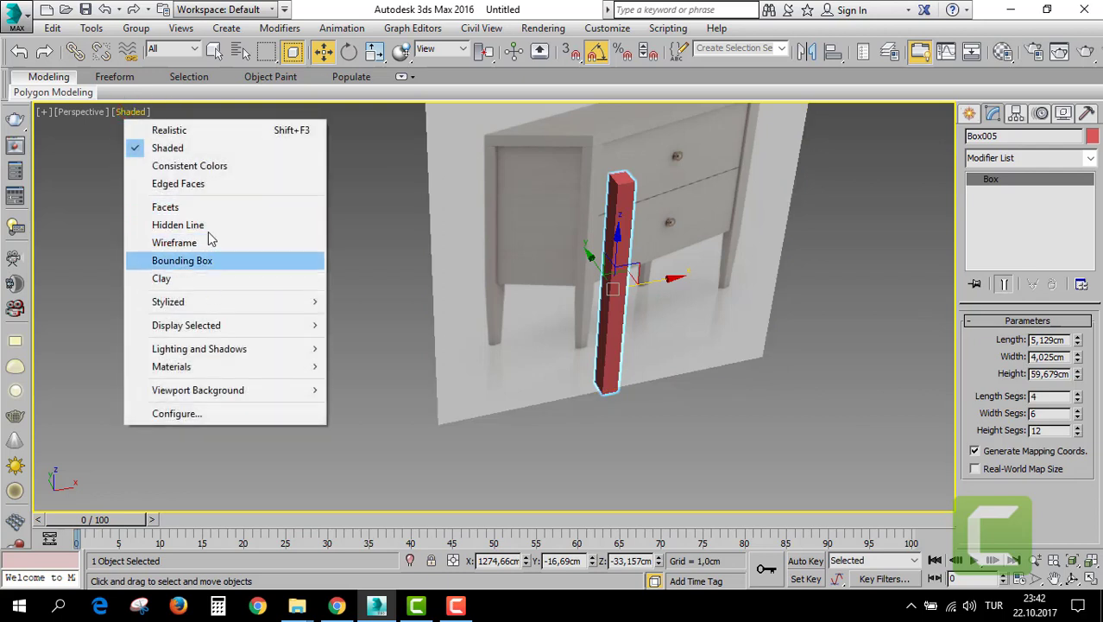
left_click(178, 183)
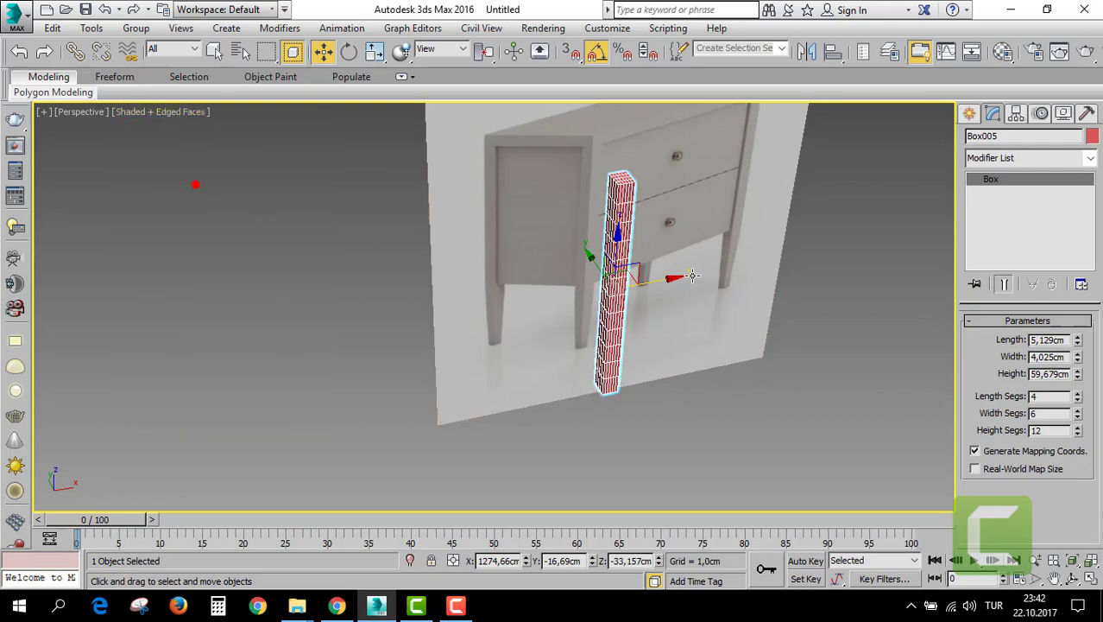
middle_click_drag(518, 294, 536, 299, "alt")
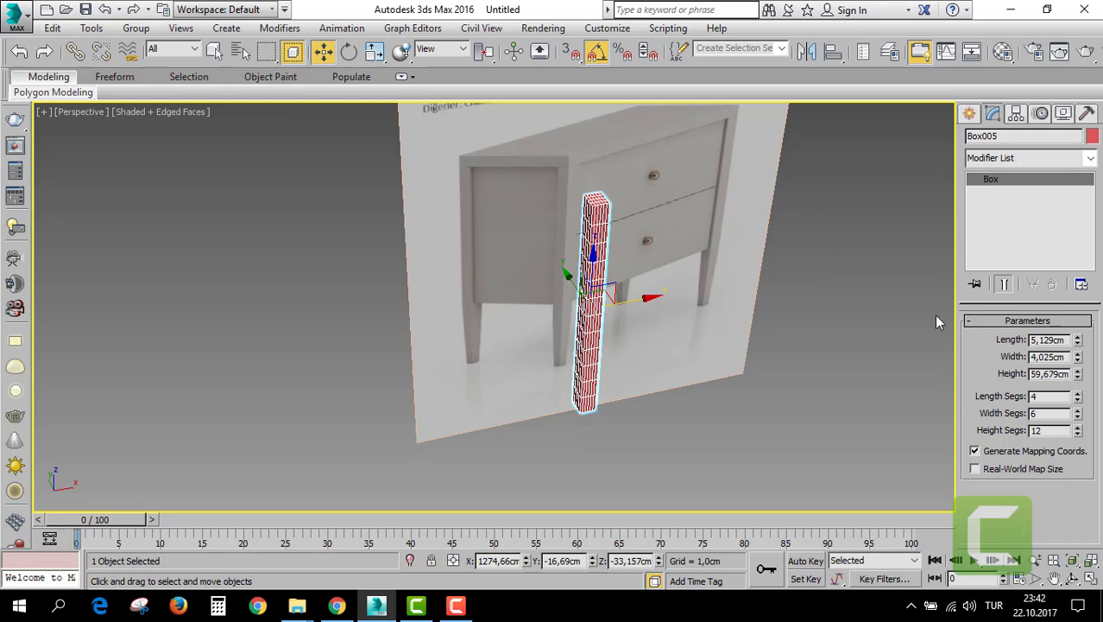
mouse_move(1078, 343)
left_mouse_down()
mouse_move(1079, 373)
mouse_move(1077, 354)
left_mouse_up()
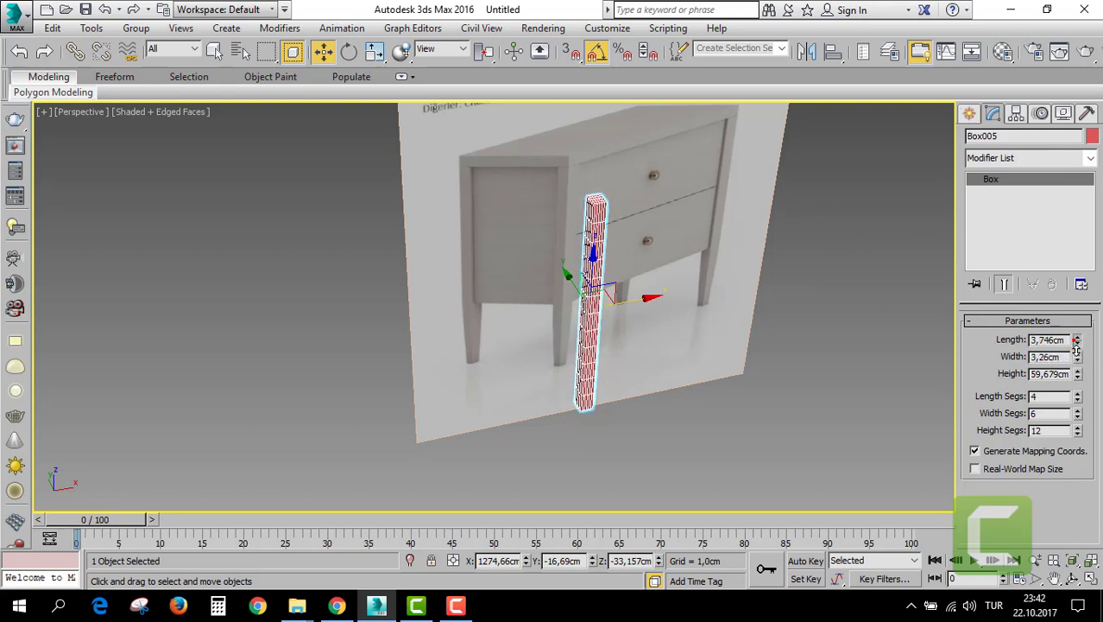
Add a Taper modifier to the leg box and set its Amount to 5.
left_click(1017, 158)
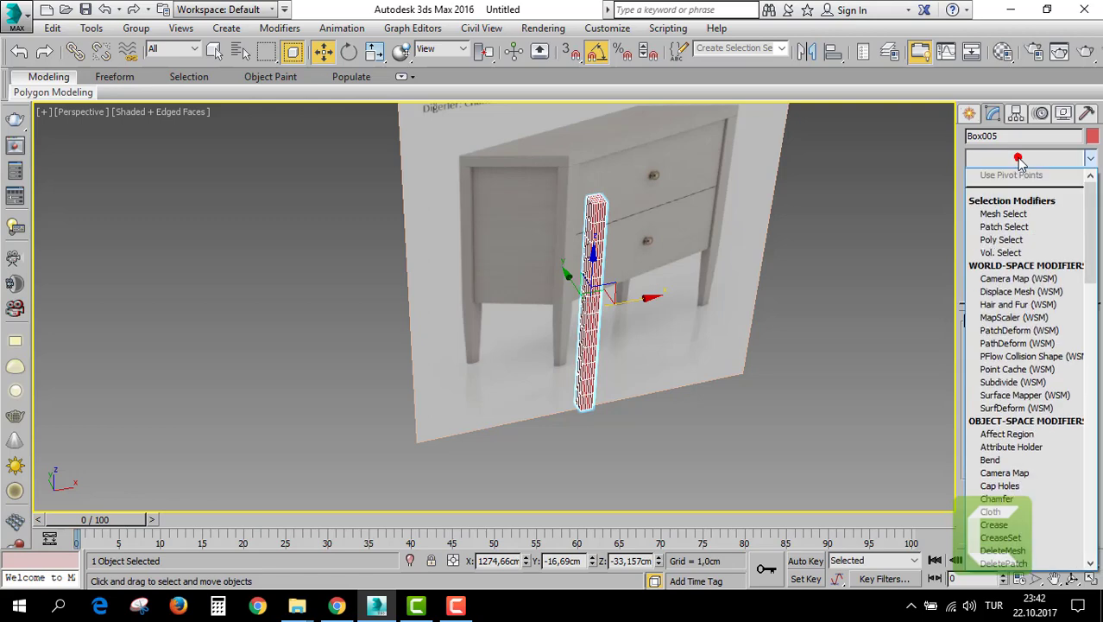
type("t")
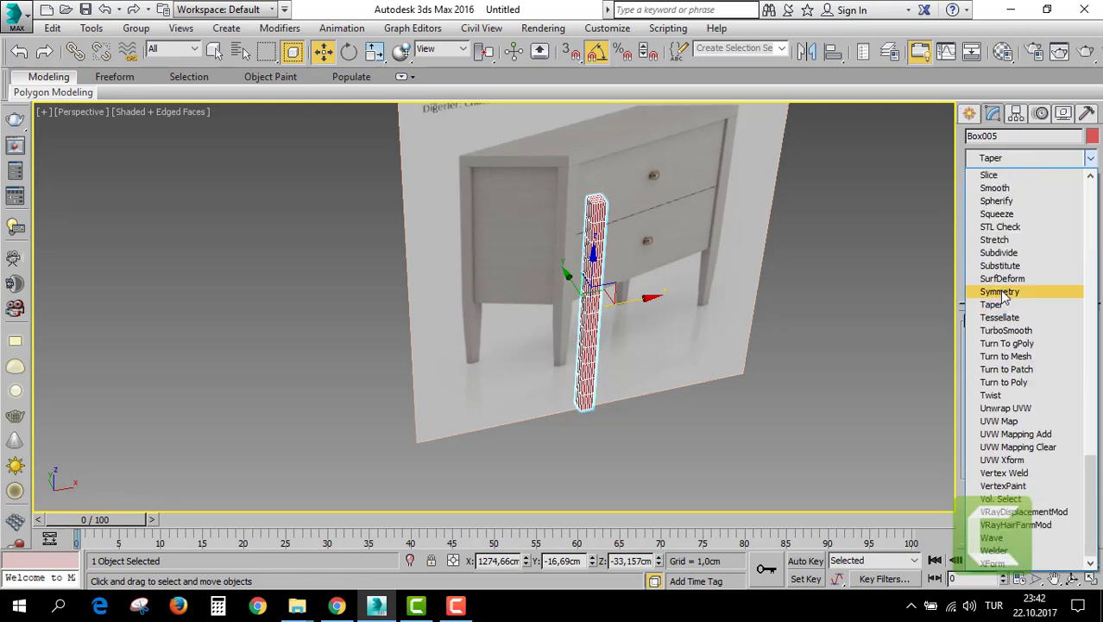
left_click(1002, 291)
left_click_drag(1068, 349, 1053, 264)
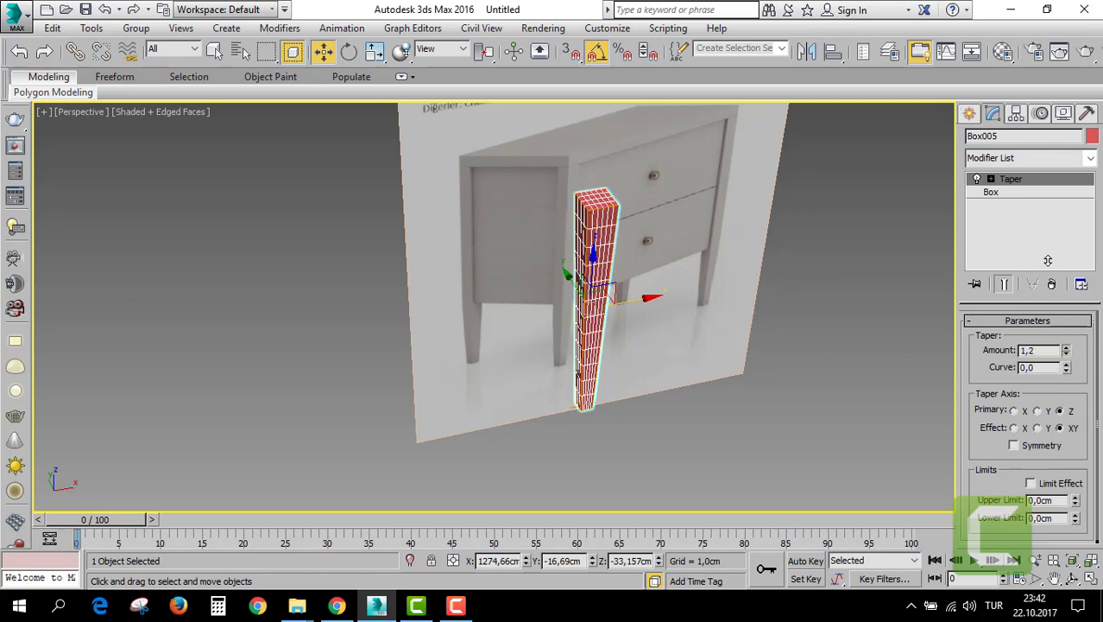
left_click_drag(1052, 265, 1048, 311)
right_click(1066, 350)
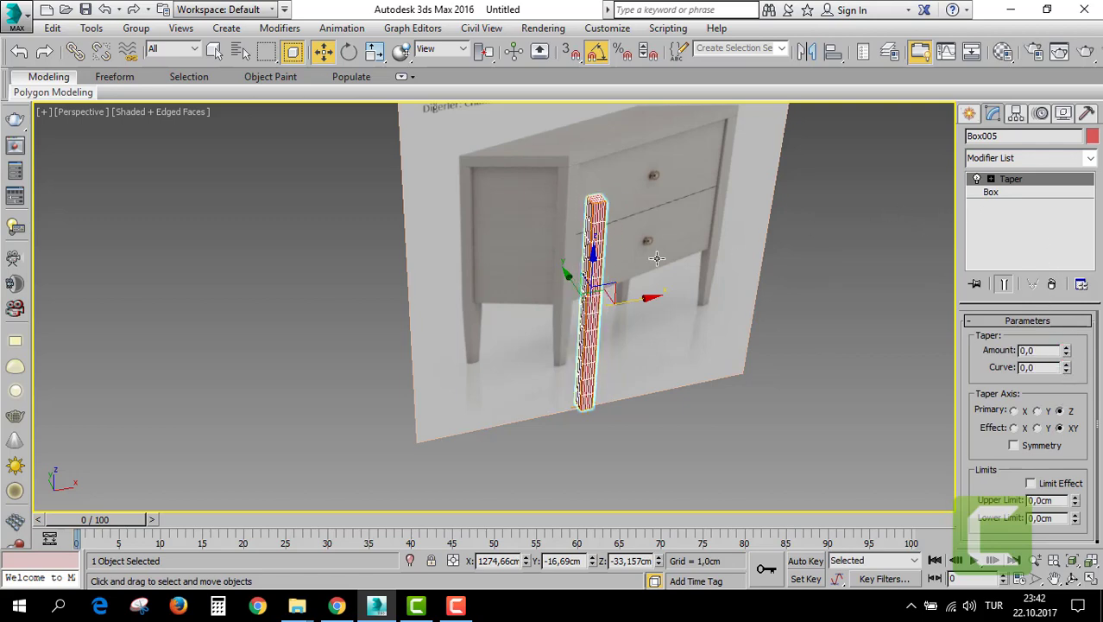
scroll(592, 259, "up", 4)
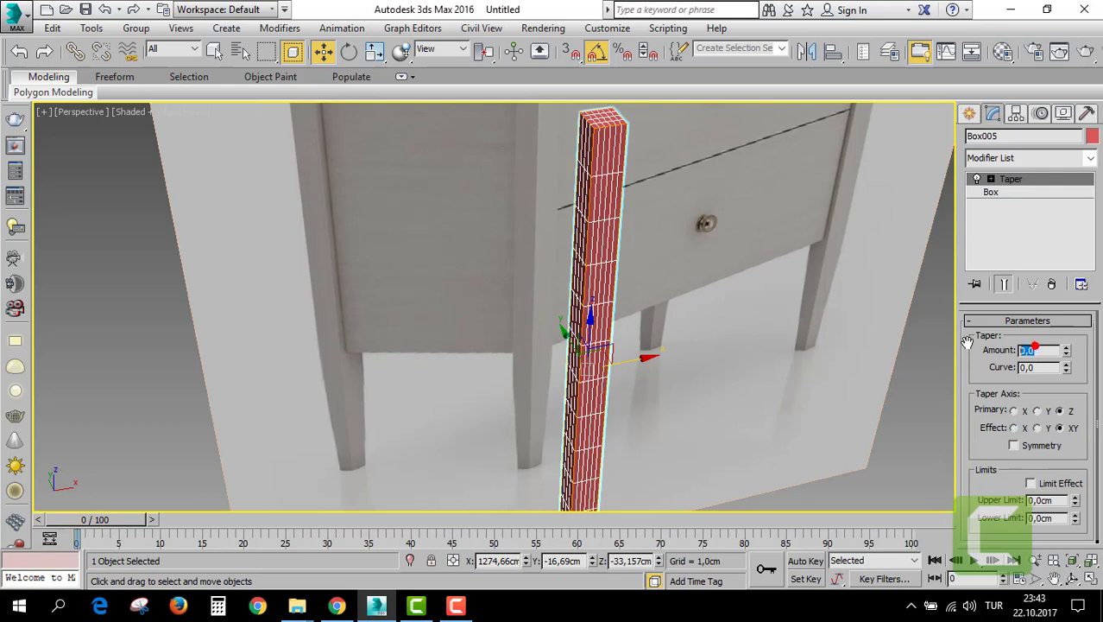
type("5")
key("Return")
Recentre the leg in view and select the Taper's Gizmo sub-object.
scroll(731, 285, "down", 3)
scroll(730, 285, "down", 1)
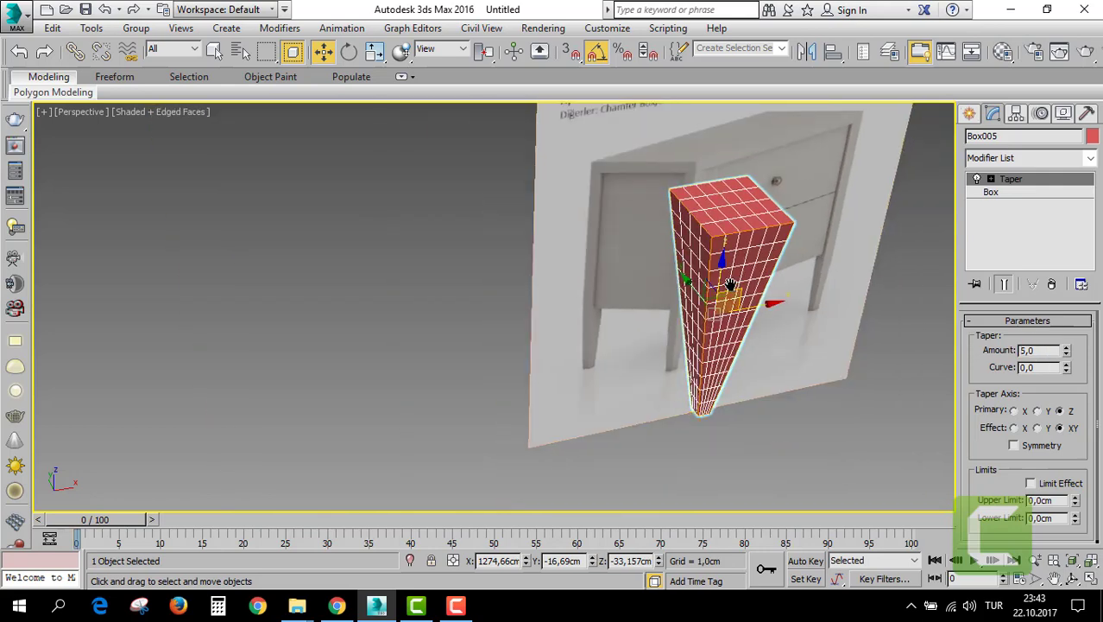
middle_click_drag(730, 285, 694, 275)
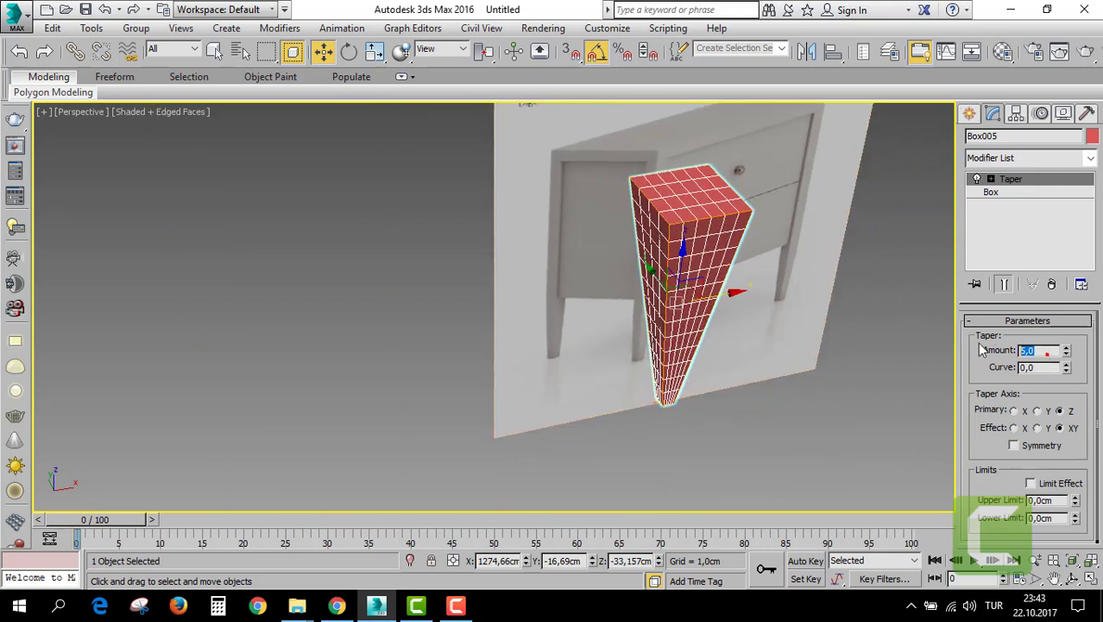
left_click(1012, 193)
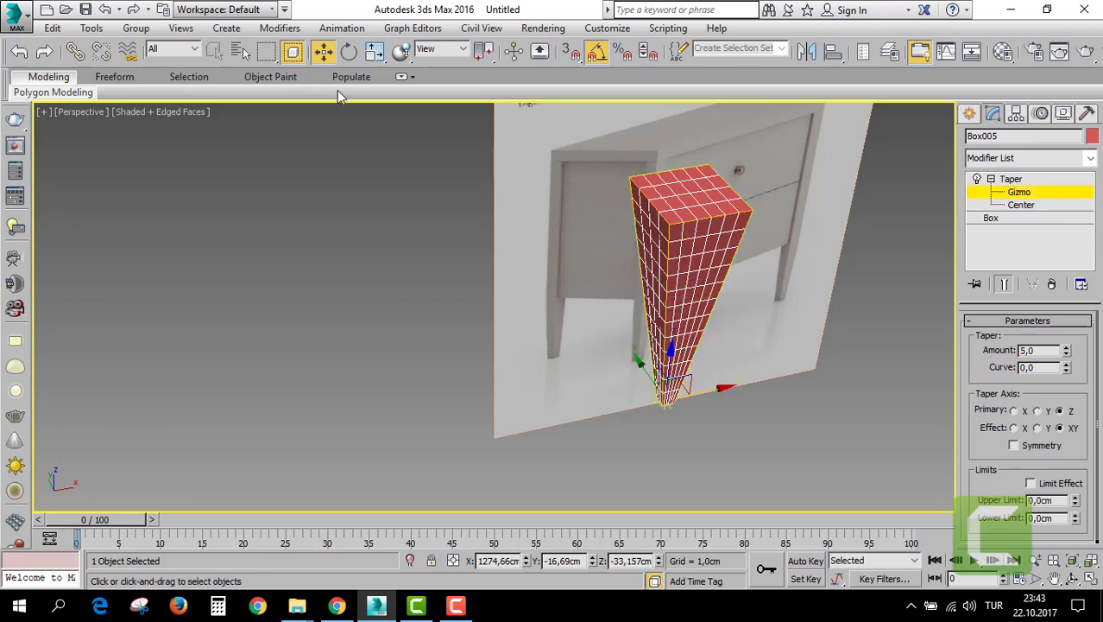
Rotate the Taper gizmo and isolate the leg so only it is shown.
left_click(348, 53)
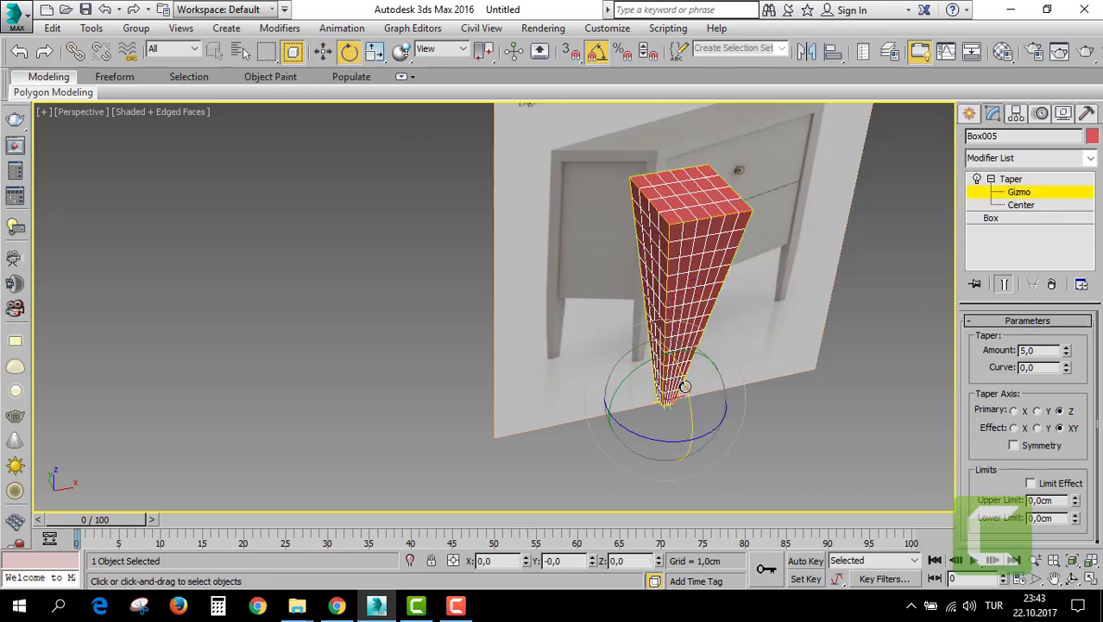
mouse_move(685, 386)
left_mouse_down()
mouse_move(681, 479)
mouse_move(672, 355)
mouse_move(693, 385)
left_mouse_up()
right_click(672, 307)
left_click(695, 252)
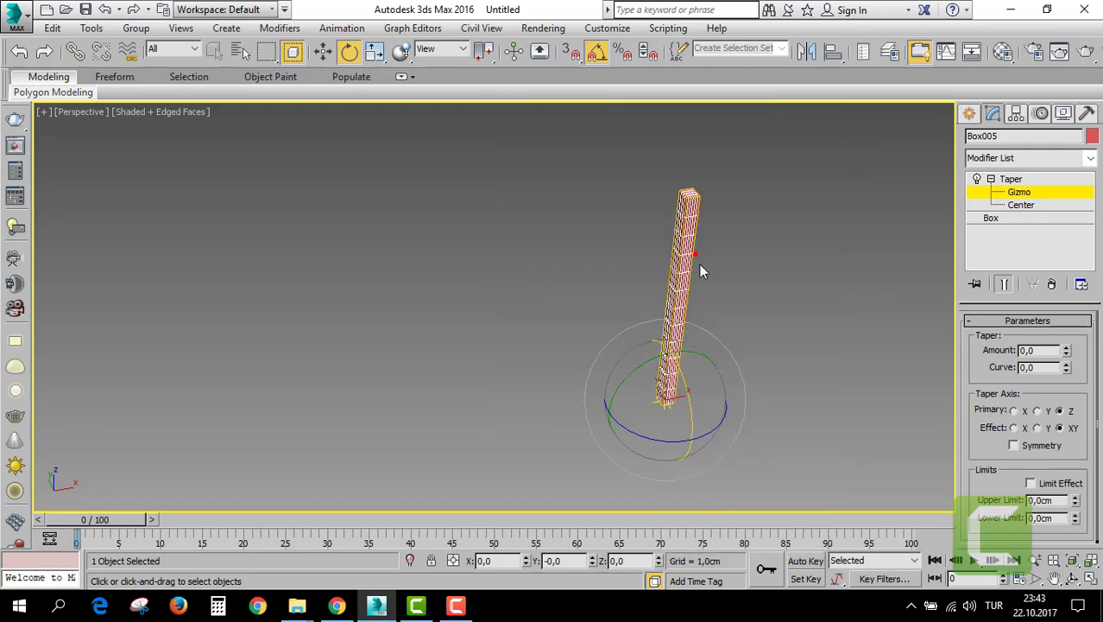
scroll(727, 315, "up", 2)
scroll(702, 353, "up", 2)
scroll(684, 350, "up", 2)
scroll(684, 349, "up", 1)
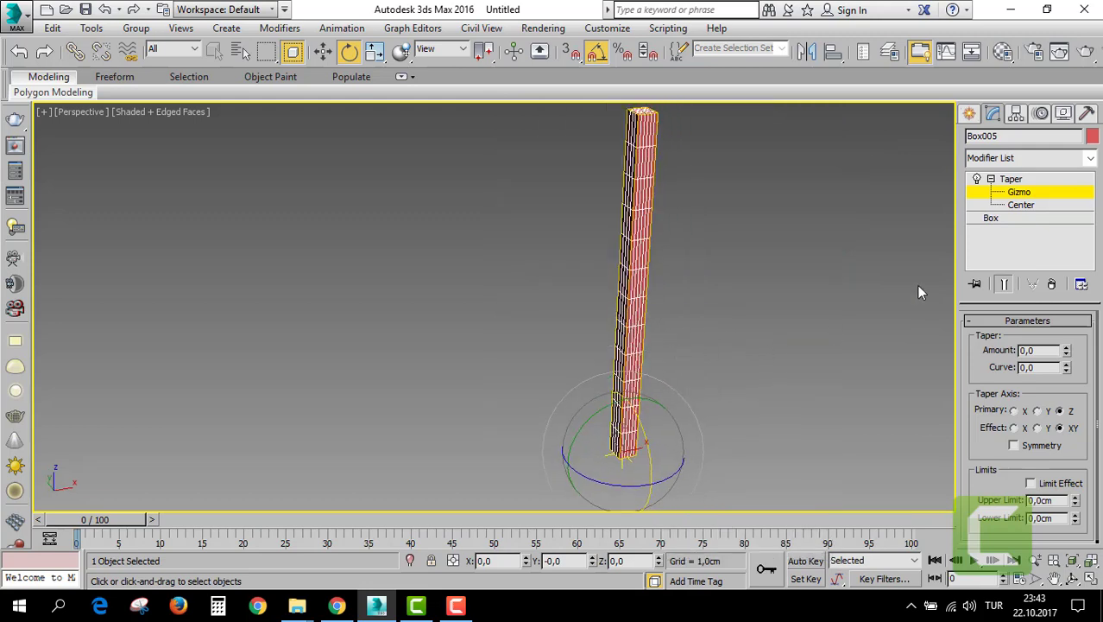
scroll(803, 330, "down", 2)
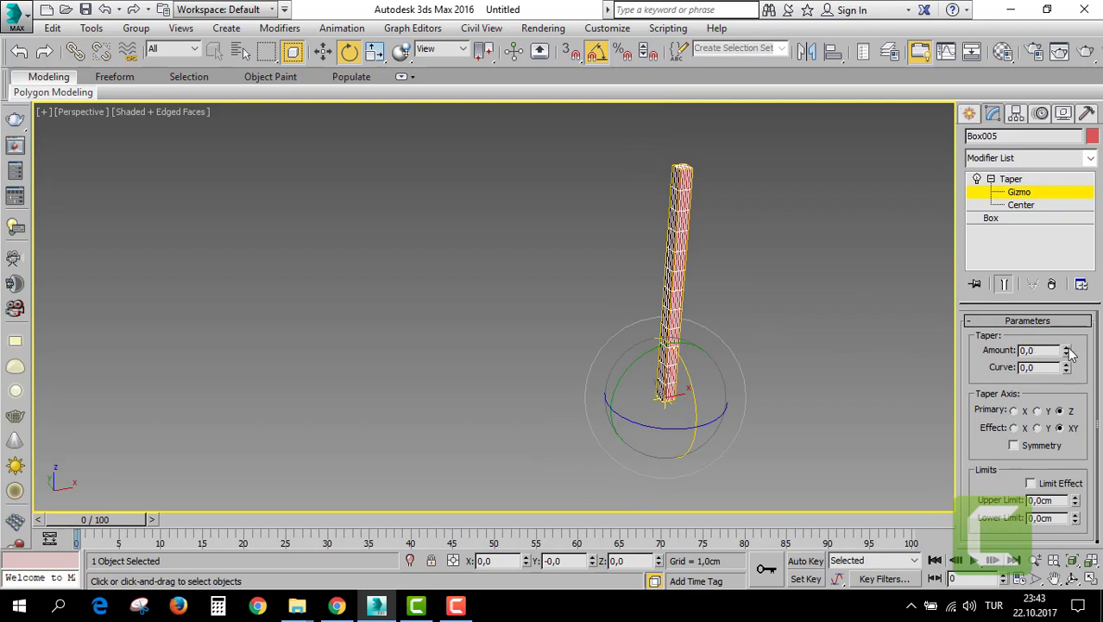
Set the Taper Amount to 0.57, then raise the gizmo and flip it 180°.
left_click_drag(1069, 352, 1027, 315)
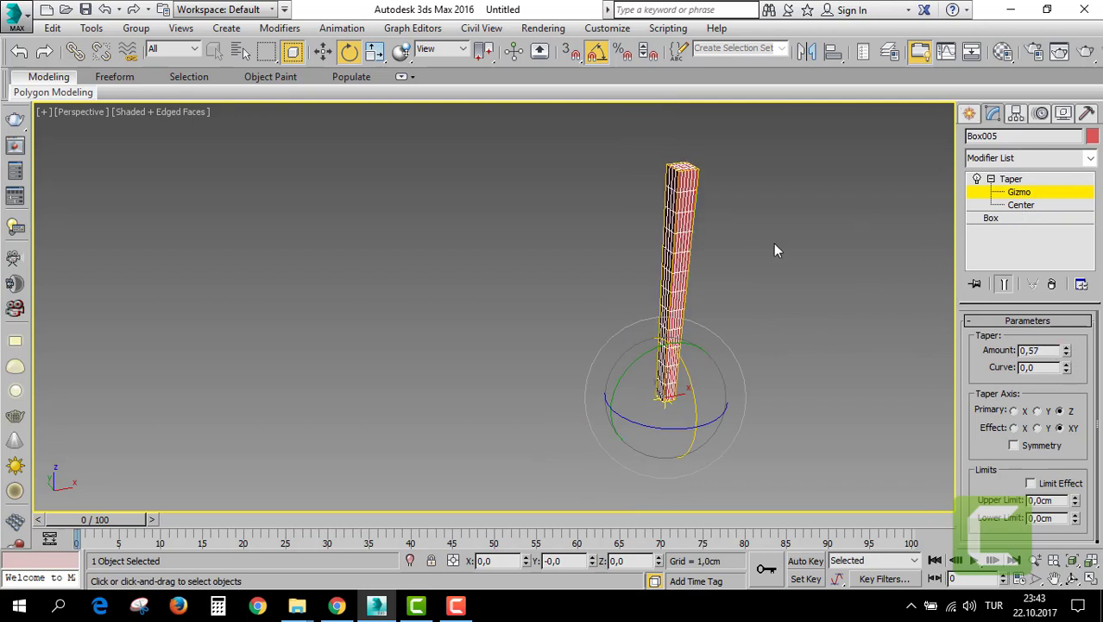
key("w")
left_click_drag(672, 332, 685, 245)
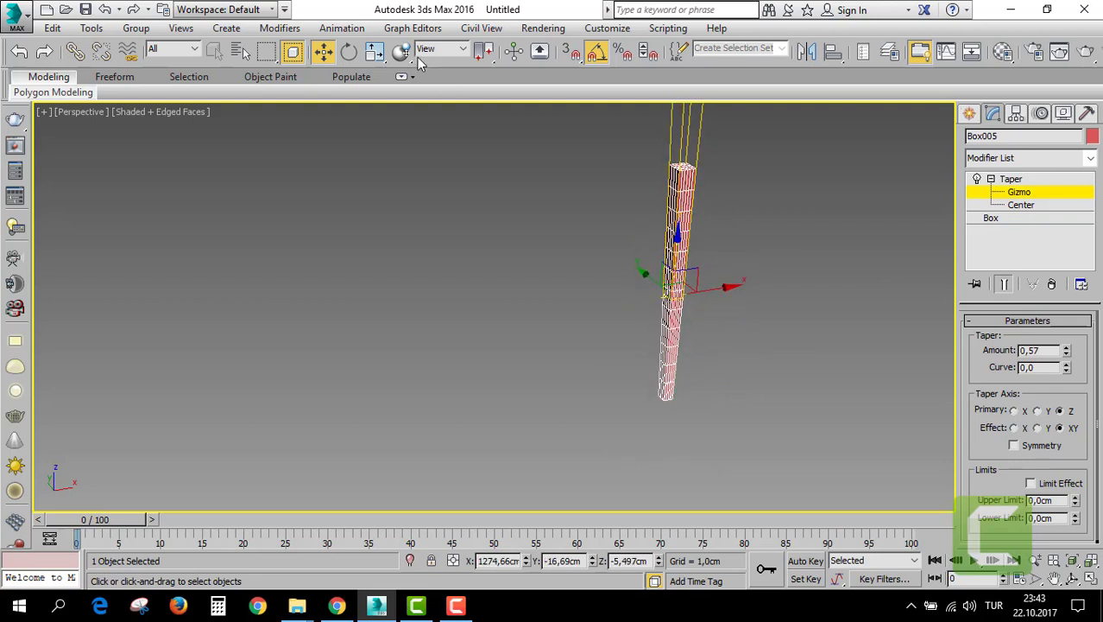
key("e")
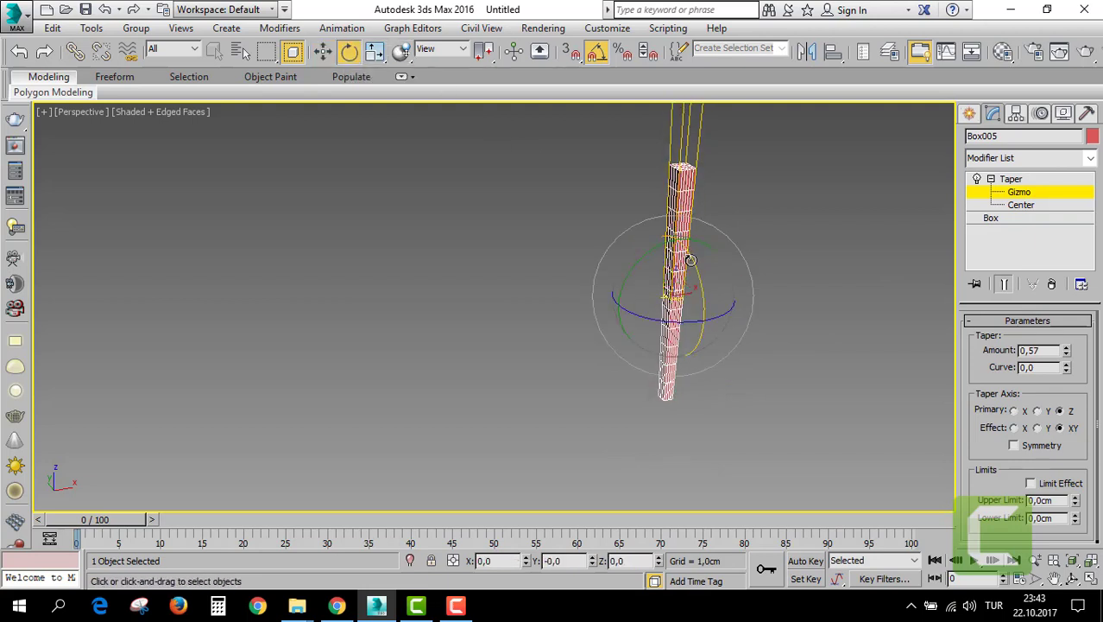
left_click_drag(691, 259, 698, 411)
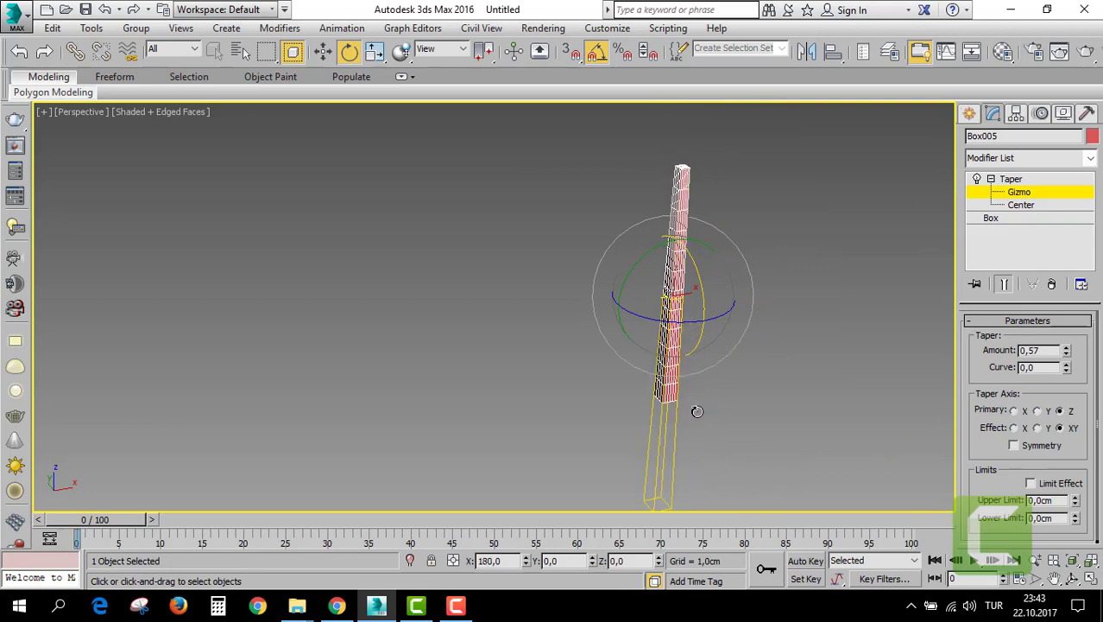
Unhide the reference objects and move the taper gizmo up to the leg's top.
scroll(689, 388, "up", 3)
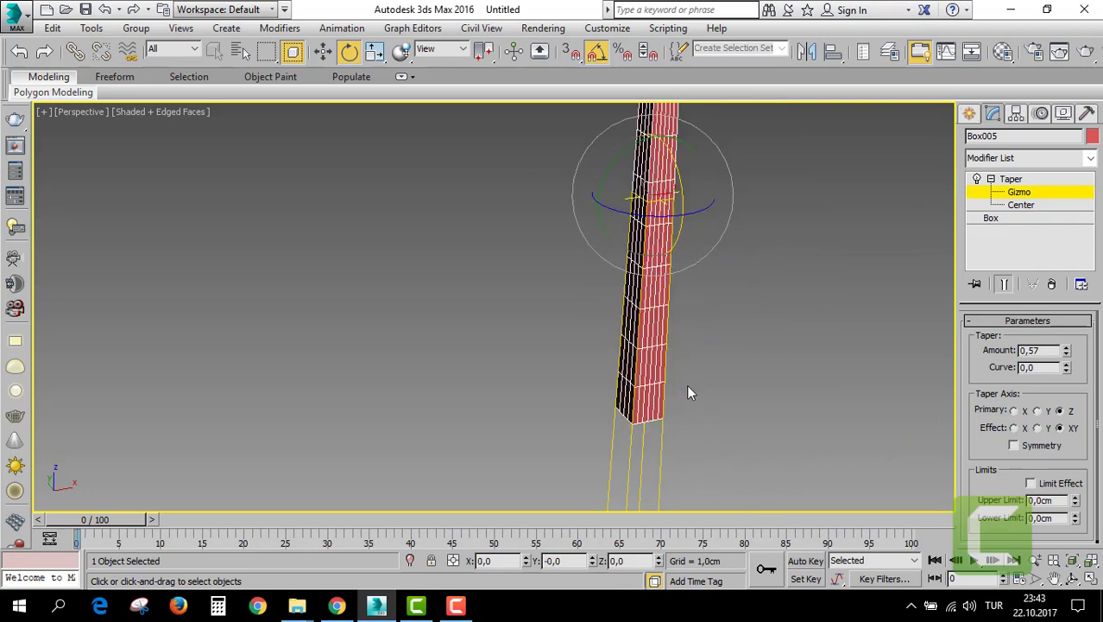
right_click(718, 307)
left_click(732, 273)
middle_click_drag(731, 273, 695, 249, "alt")
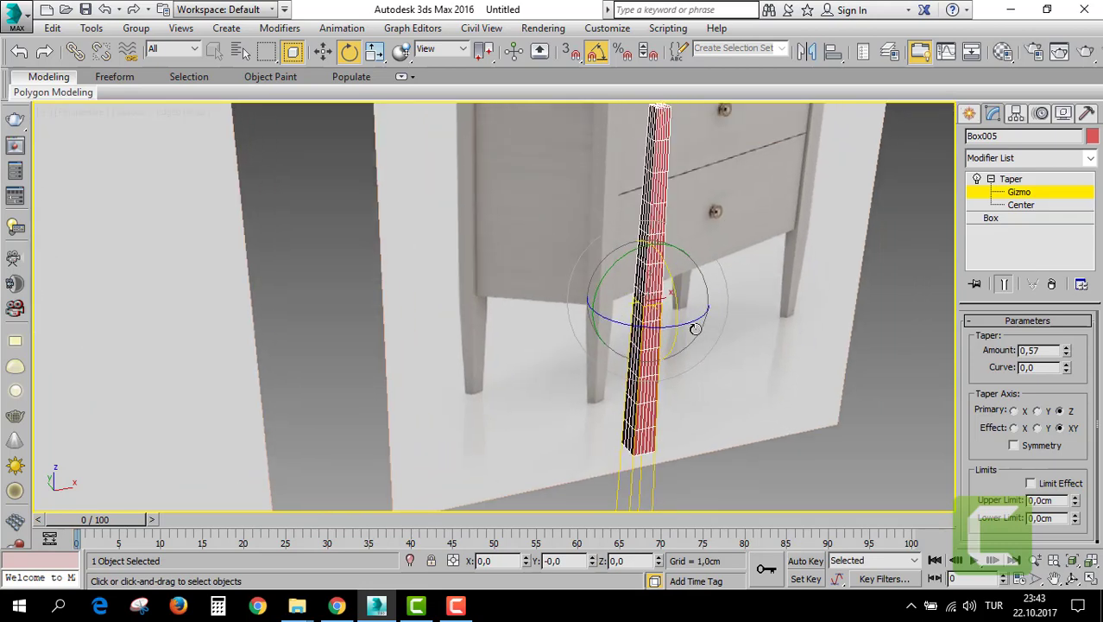
key("w")
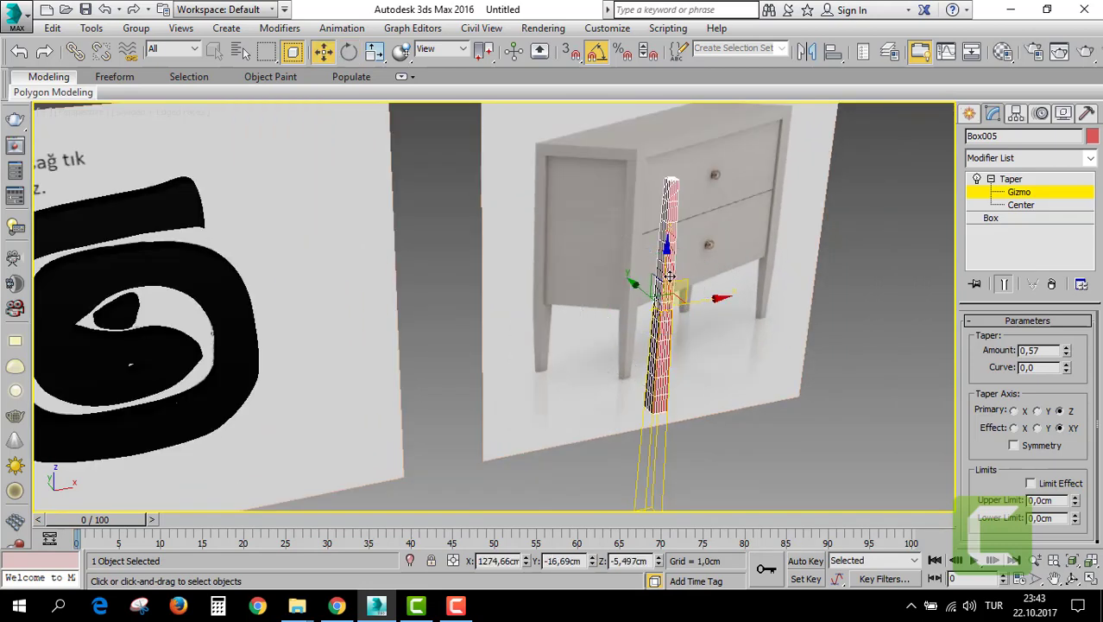
mouse_move(689, 294)
left_mouse_down()
mouse_move(697, 139)
mouse_move(695, 303)
mouse_move(696, 113)
mouse_move(697, 239)
mouse_move(713, 161)
left_mouse_up()
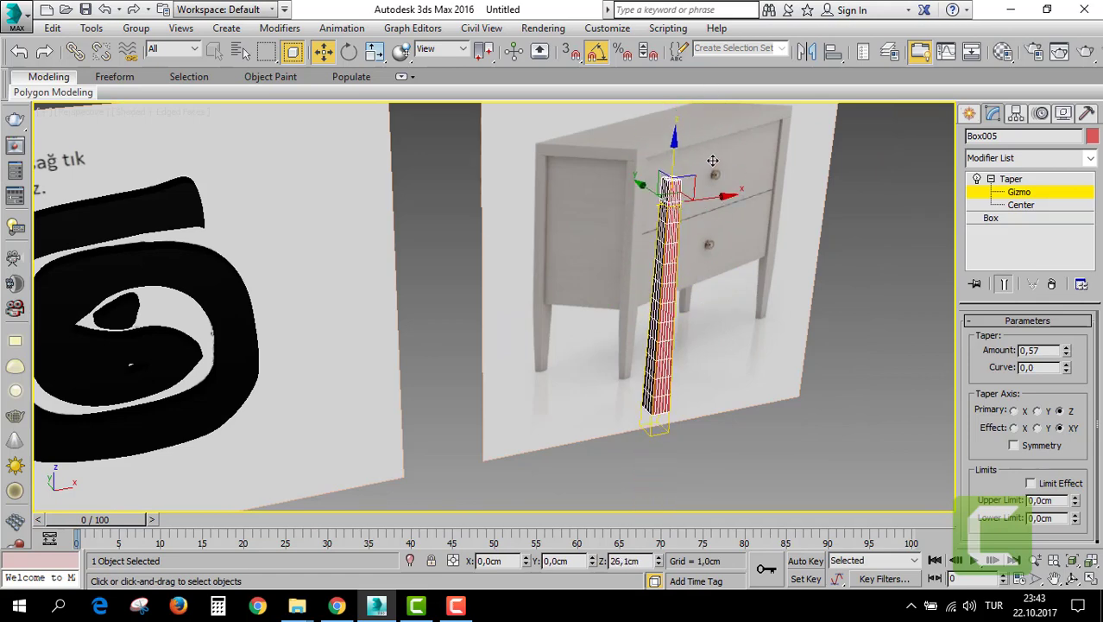
left_click_drag(993, 362, 995, 293)
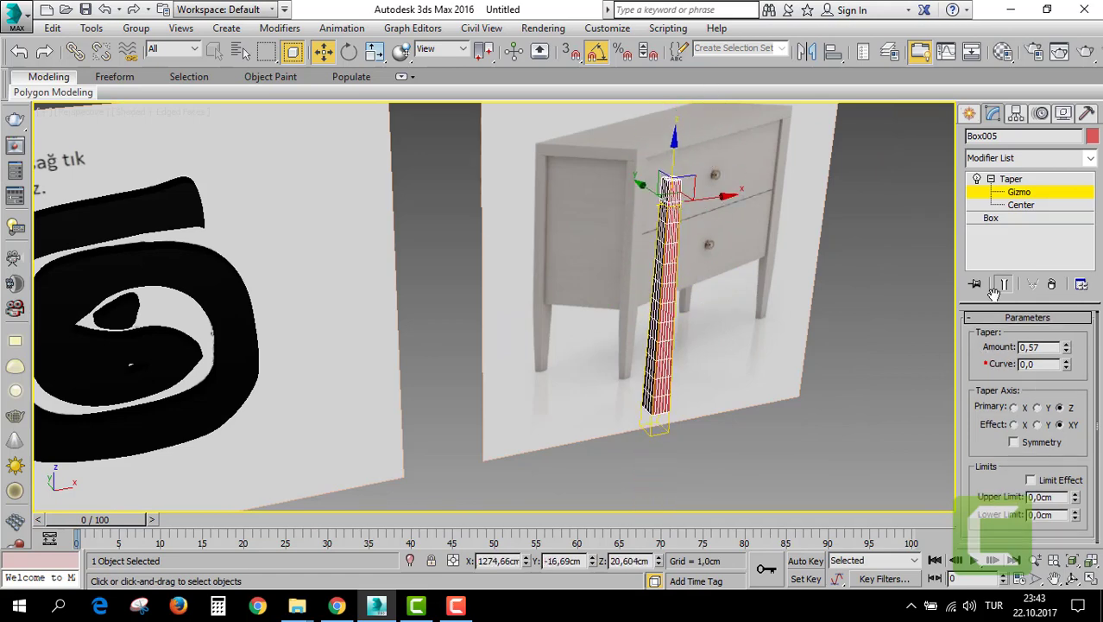
Turn on Limit Effect and raise the taper's Upper Limit to 9.645 cm.
left_click(1031, 480)
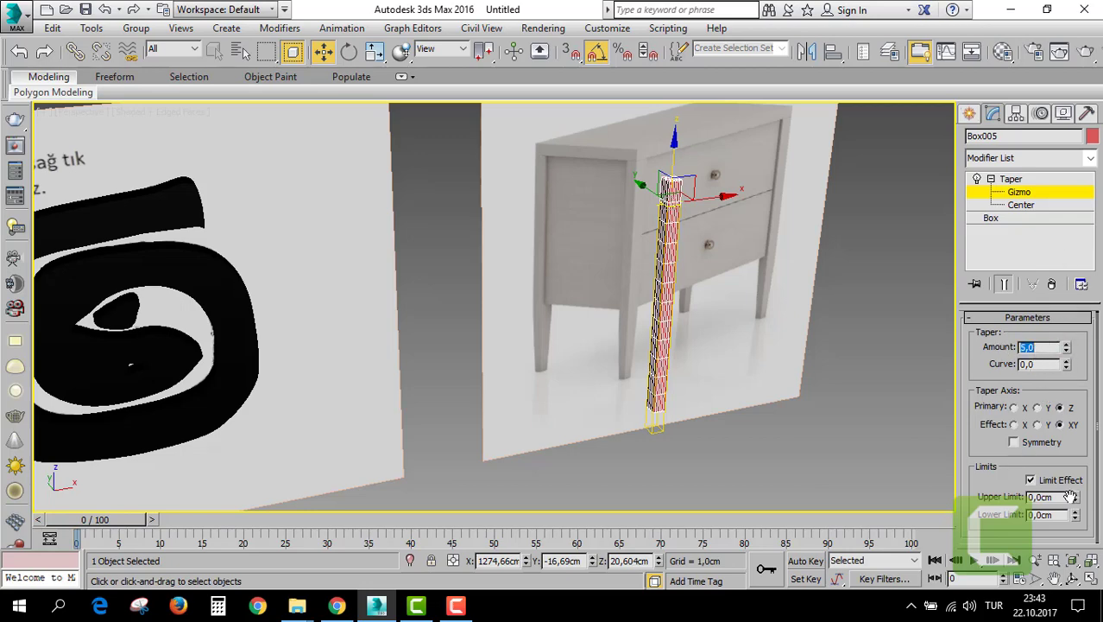
mouse_move(1075, 497)
left_mouse_down()
mouse_move(90, 547)
mouse_move(567, 144)
left_mouse_up()
left_click_drag(602, 20, 493, 199)
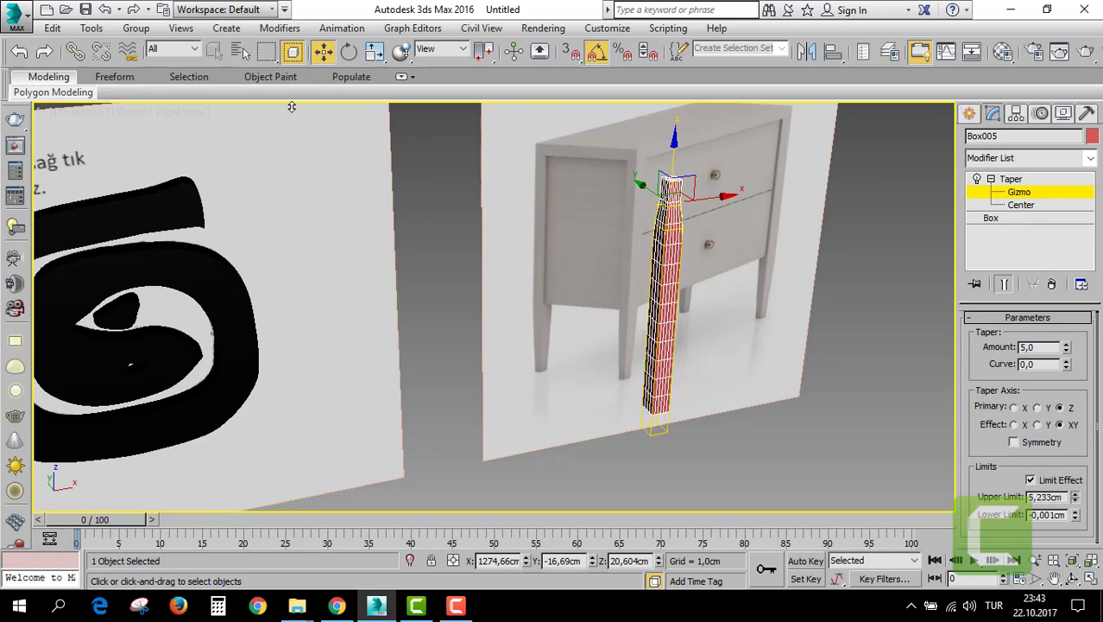
scroll(692, 261, "up", 4)
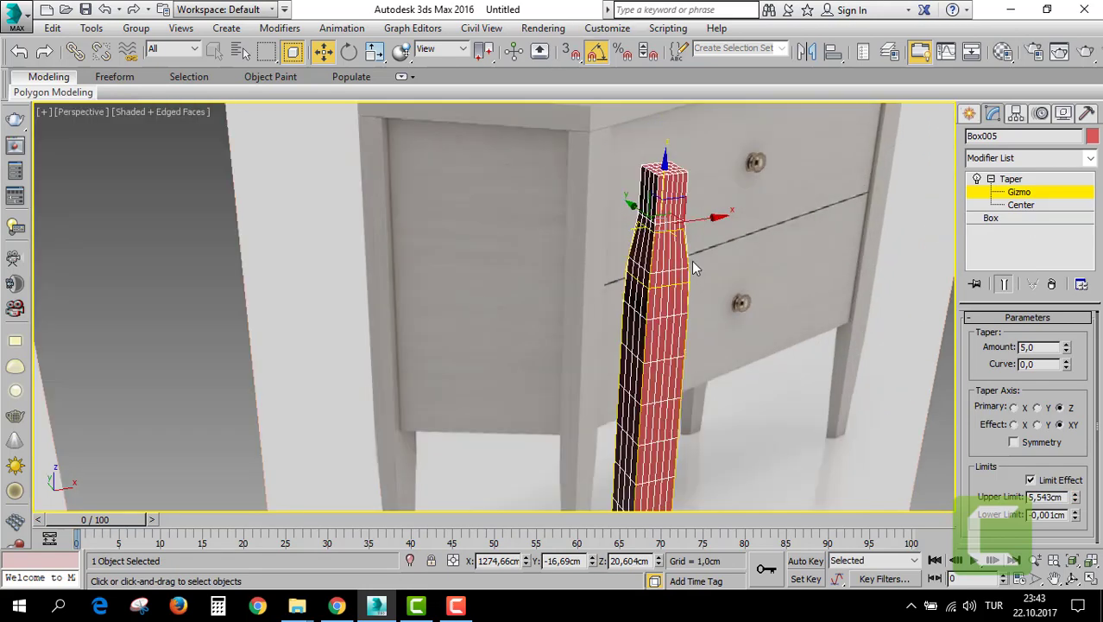
scroll(702, 247, "up", 2)
mouse_move(1075, 497)
left_mouse_down()
mouse_move(1082, 427)
mouse_move(1071, 434)
left_mouse_up()
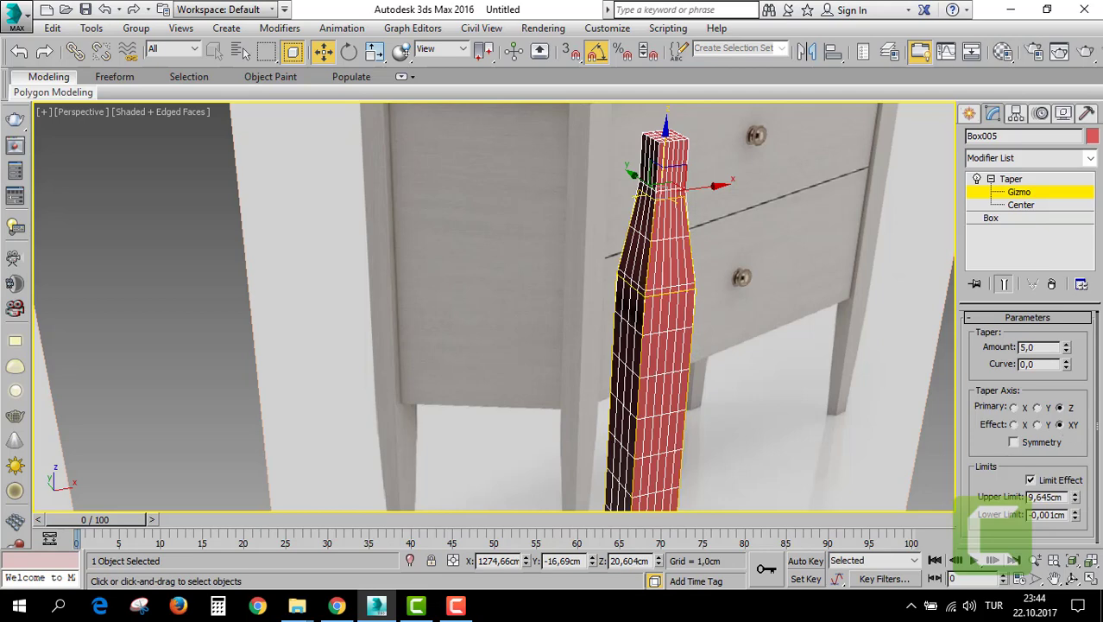
Lower the Taper Amount to 1.89 and slide the taper gizmo down along Z.
left_click_drag(1067, 350, 1071, 553)
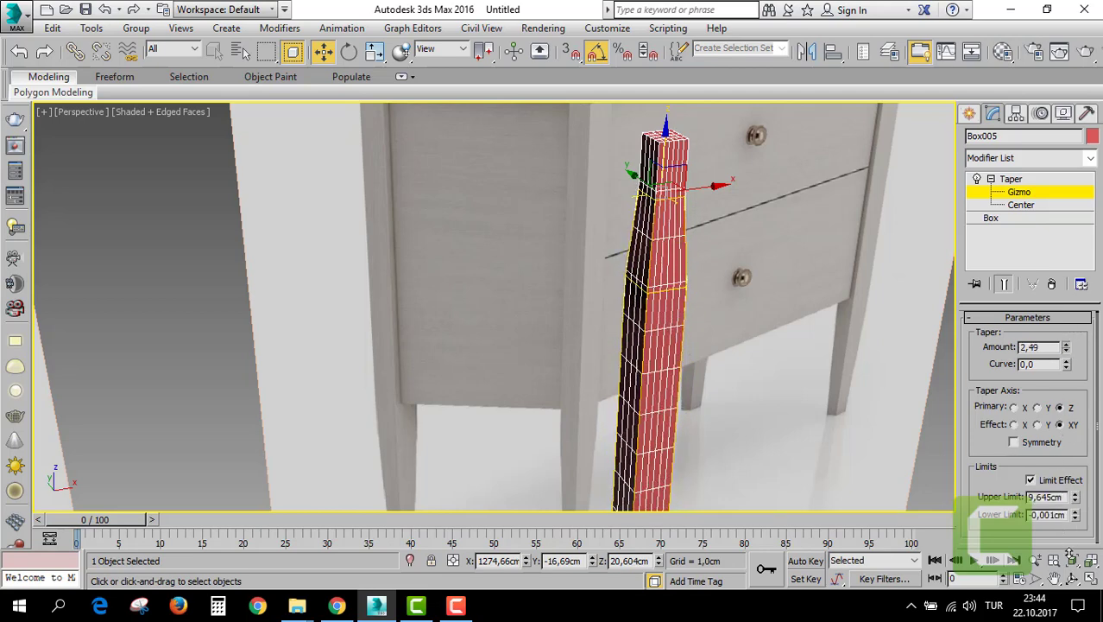
mouse_move(709, 356)
middle_mouse_down("alt")
mouse_move(731, 312)
mouse_move(764, 368)
middle_mouse_up("alt")
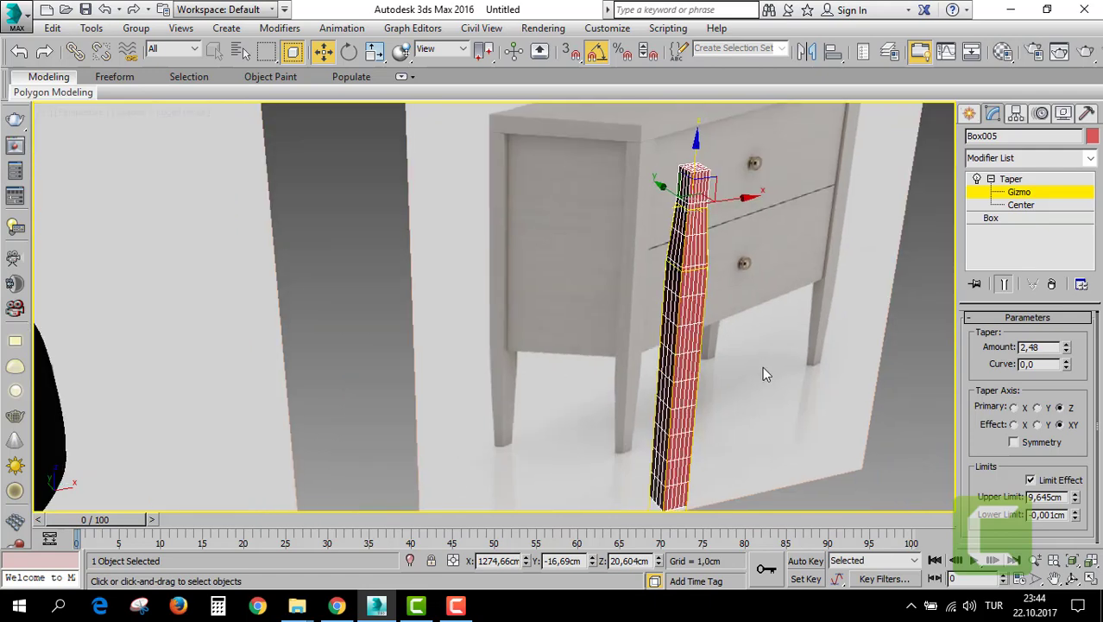
left_click_drag(1068, 350, 1078, 414)
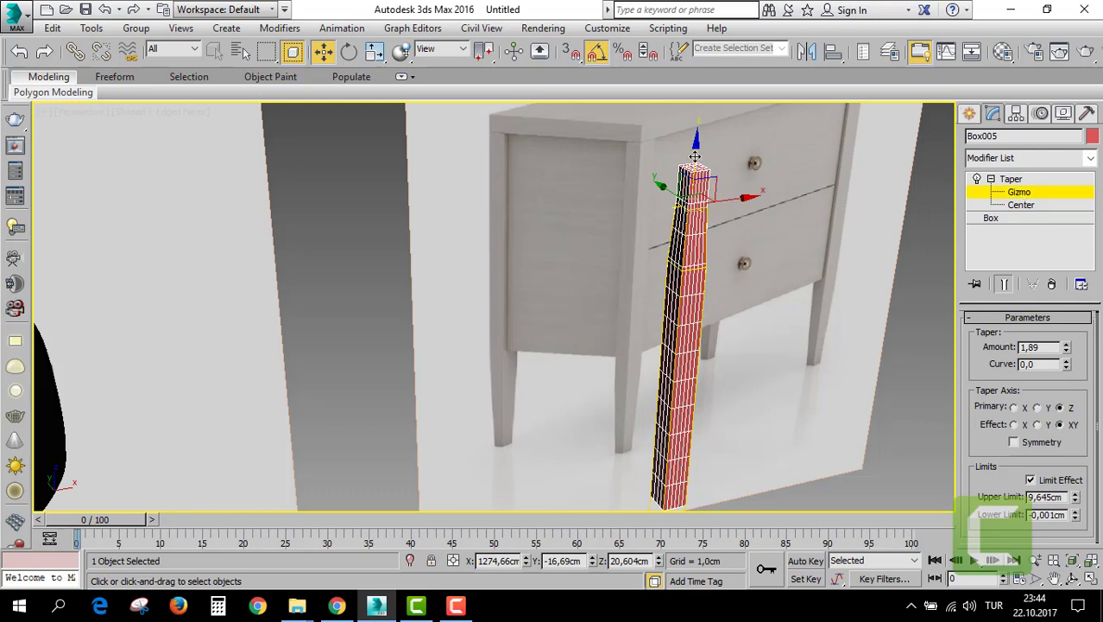
mouse_move(695, 156)
left_mouse_down()
mouse_move(691, 127)
mouse_move(691, 186)
left_mouse_up()
scroll(697, 177, "up", 2)
mouse_move(691, 186)
middle_mouse_down()
mouse_move(739, 209)
mouse_move(770, 173)
middle_mouse_up()
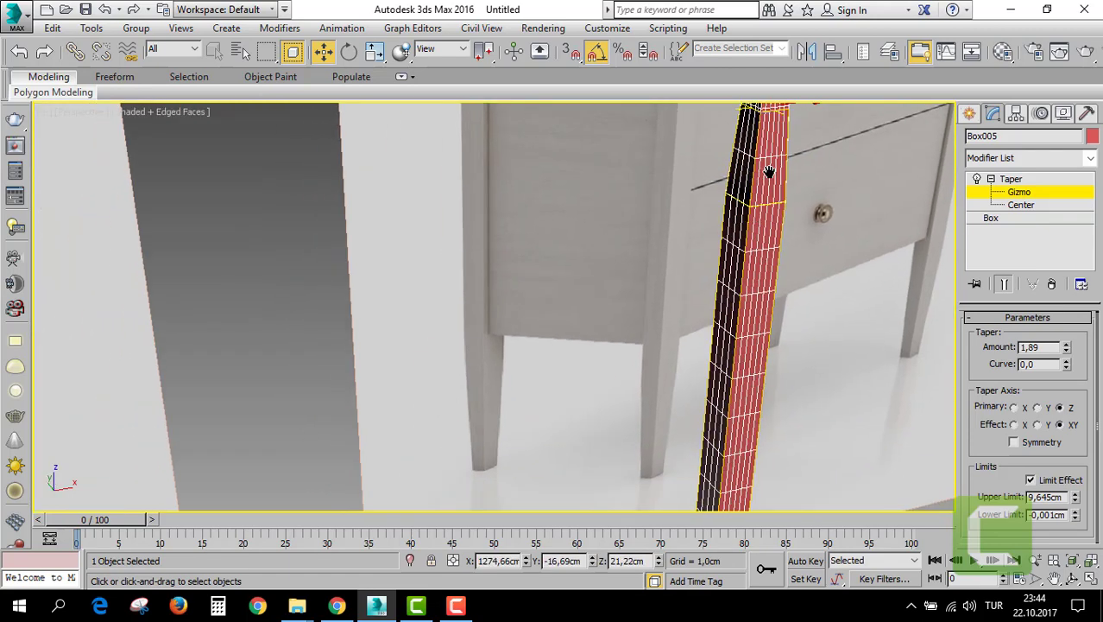
Leave the gizmo level and rotate the leg 180° on X so the taper is at the bottom.
left_click(1019, 192)
scroll(739, 273, "down", 3)
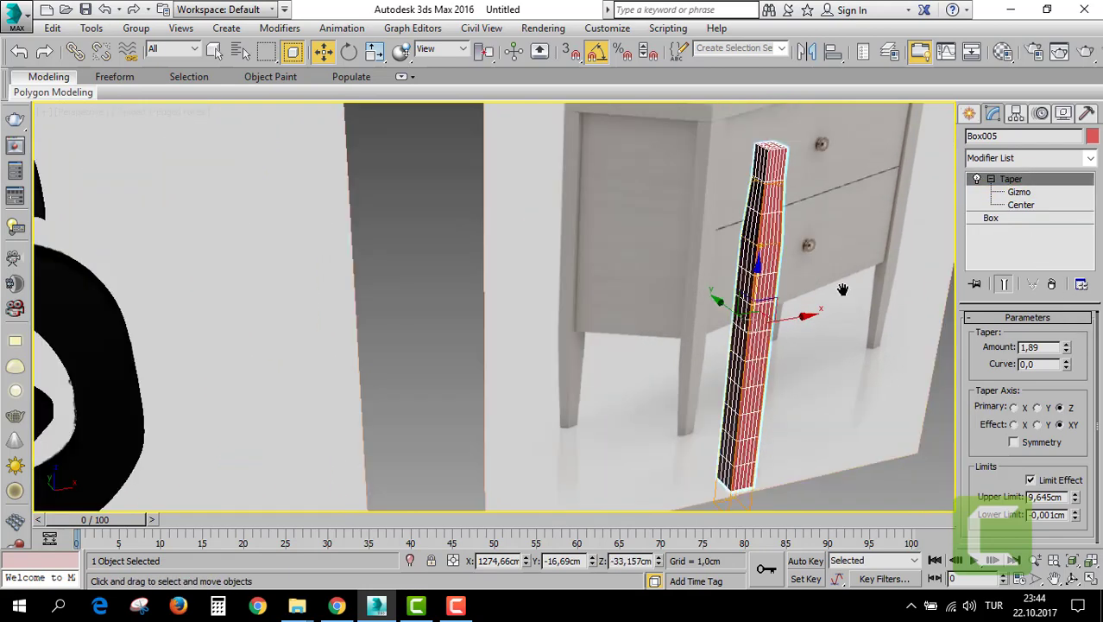
key("e")
left_click_drag(686, 297, 684, 444)
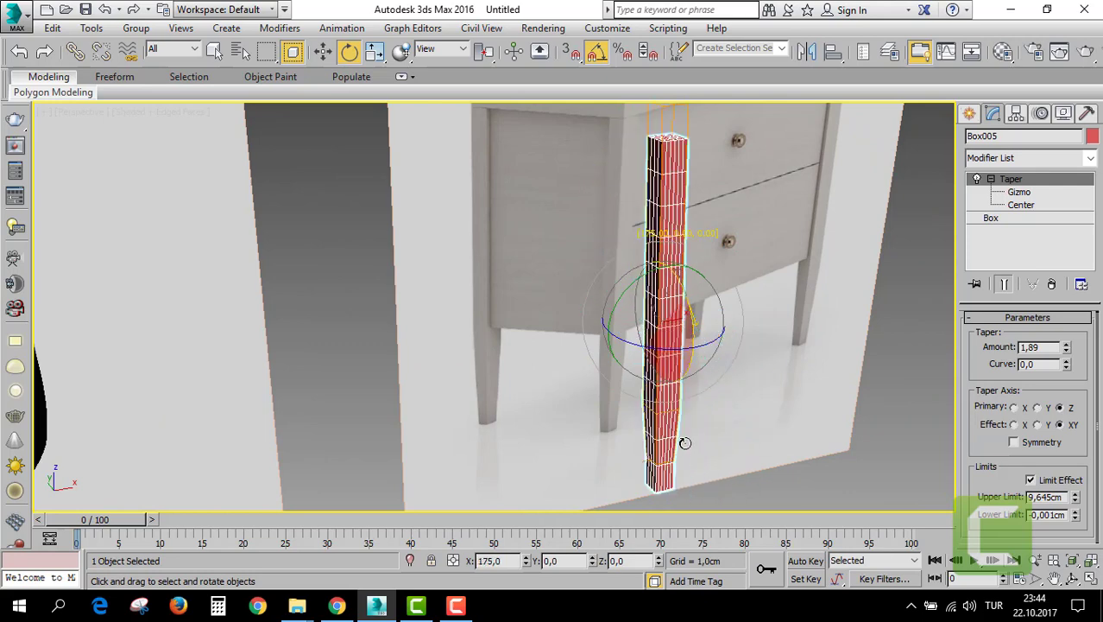
left_click_drag(684, 443, 687, 446)
Scale the leg uniformly to 95% in the maximized Front view.
key("alt+w")
right_click(738, 264)
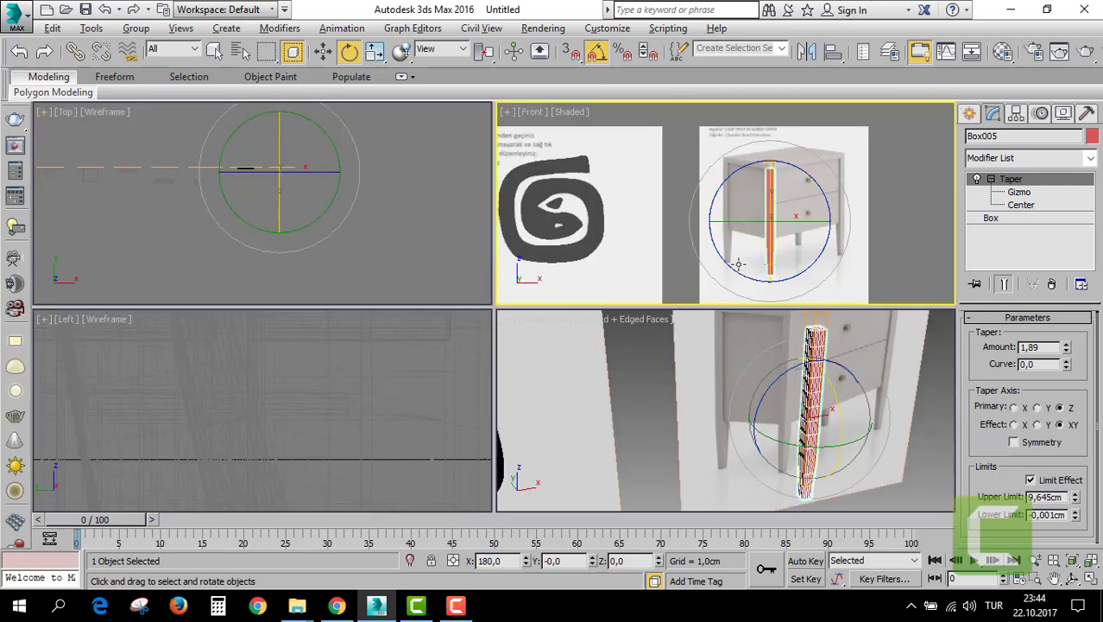
key("alt+w")
scroll(624, 319, "up", 2)
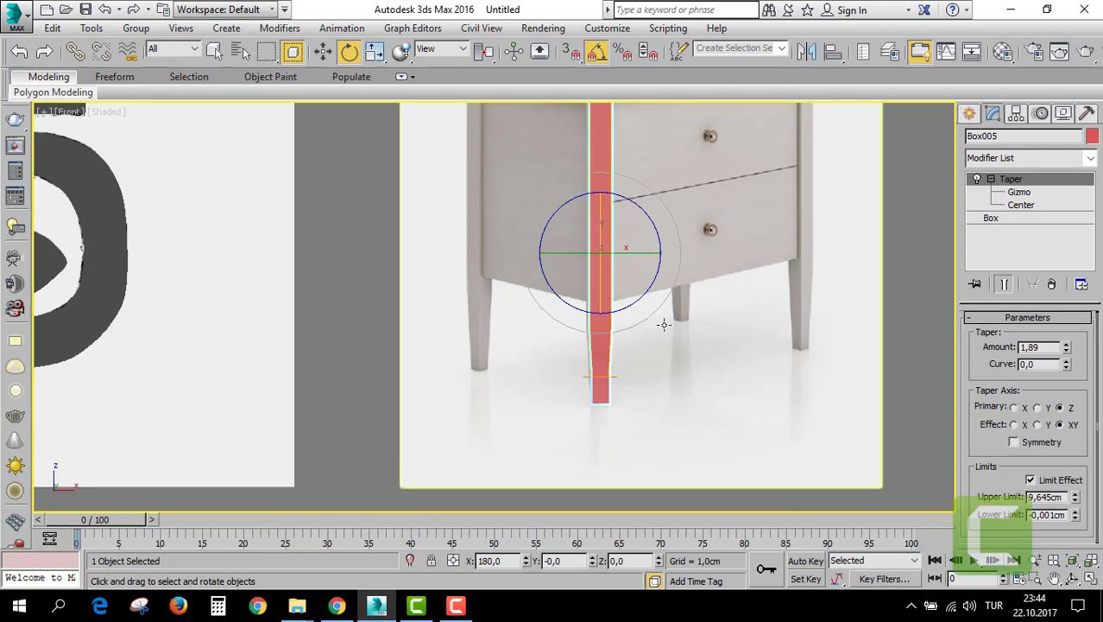
key("r")
left_click_drag(614, 241, 616, 245)
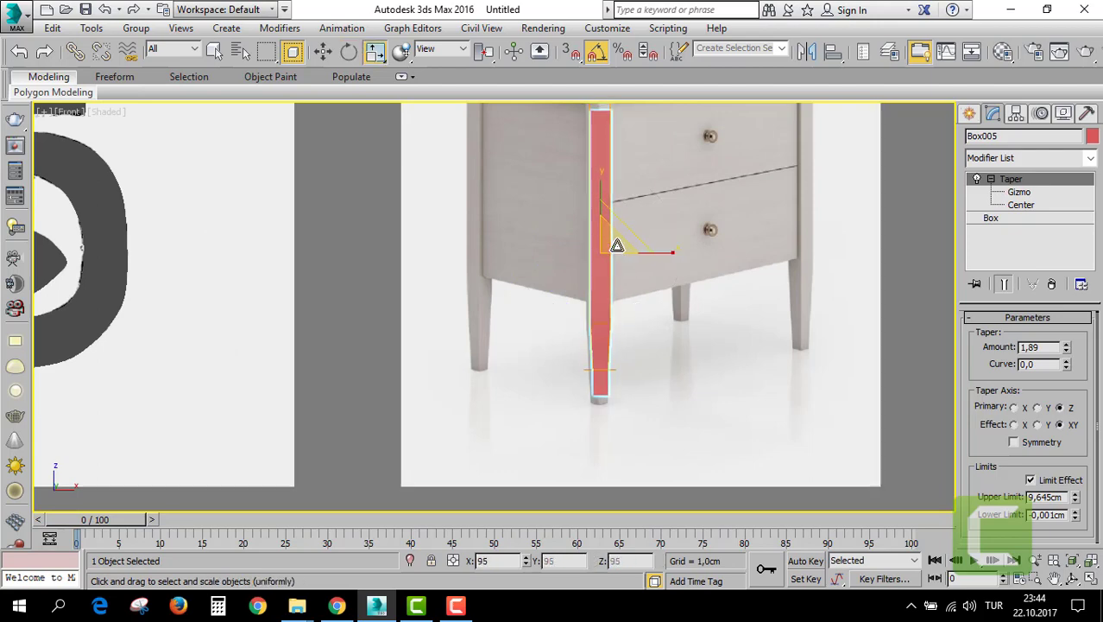
scroll(689, 364, "down", 3)
Move the leg right and down into place in the maximized Perspective view.
key("alt+w")
right_click(743, 360)
key("alt+w")
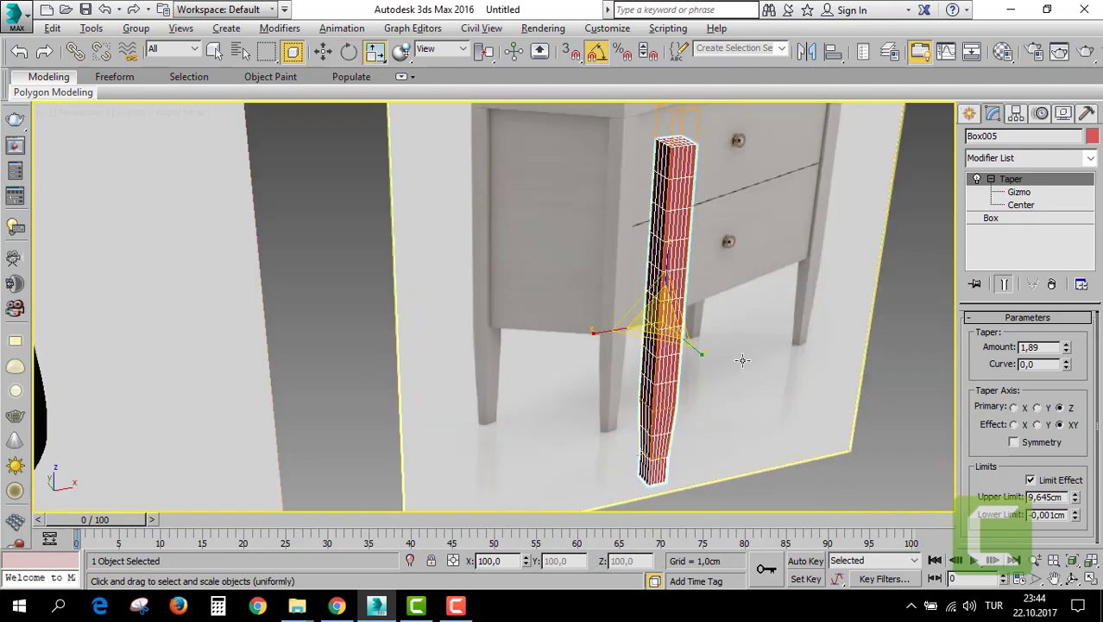
middle_click_drag(742, 360, 740, 348)
scroll(734, 353, "down", 5)
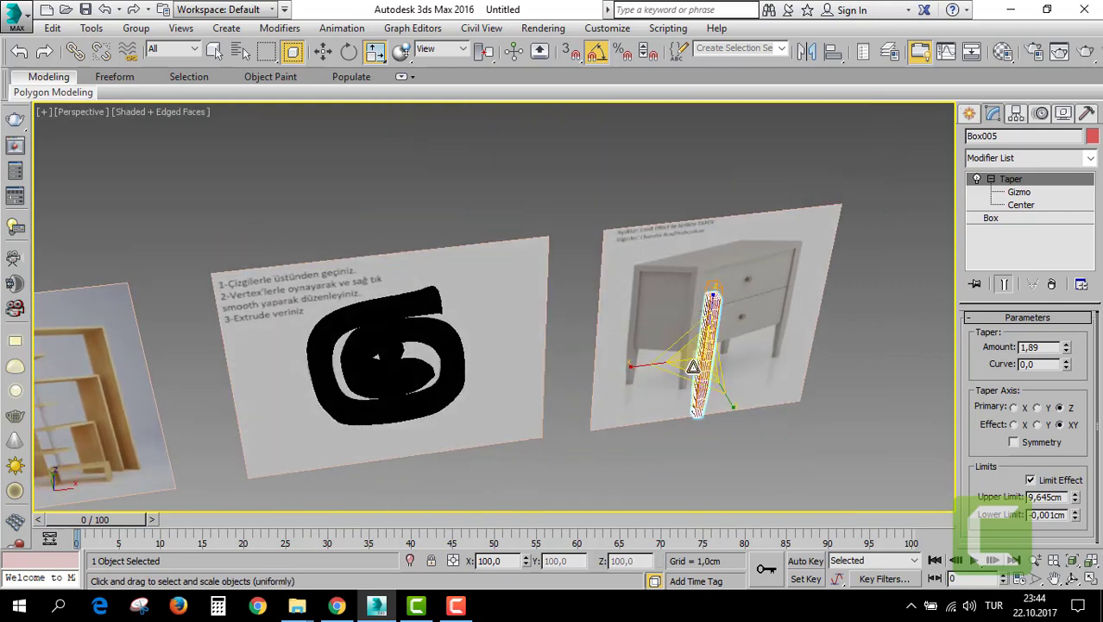
key("w")
left_click_drag(693, 334, 708, 408)
middle_click_drag(708, 409, 729, 278)
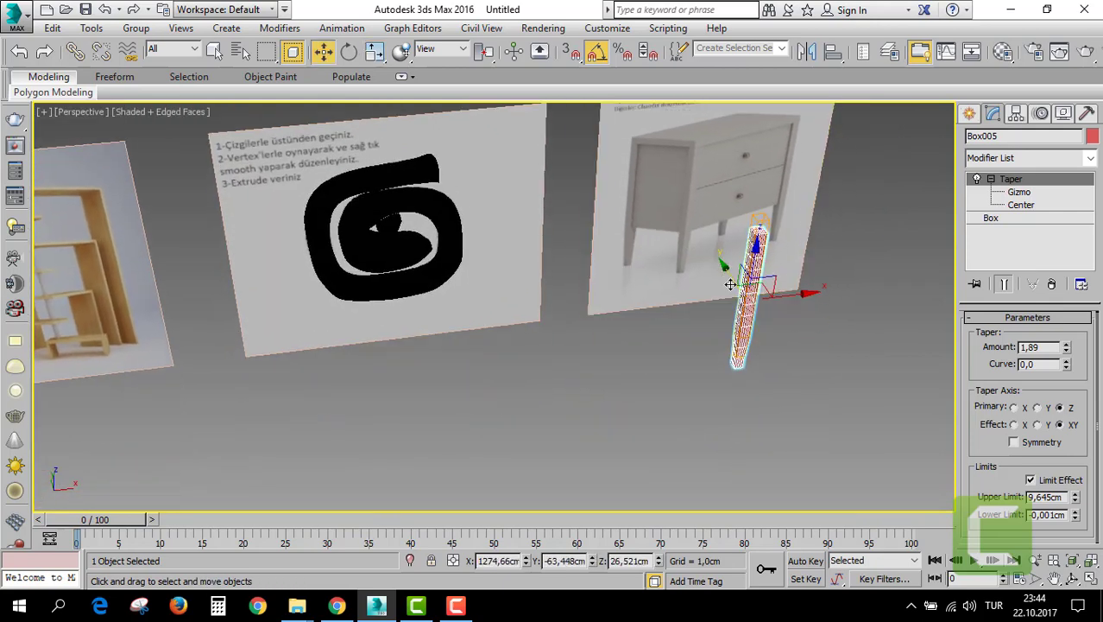
Shift-drag the leg to make a second leg as an Instance, discarding a first copy.
mouse_move(729, 278)
left_mouse_down()
mouse_move(750, 331)
mouse_move(708, 264)
left_mouse_up()
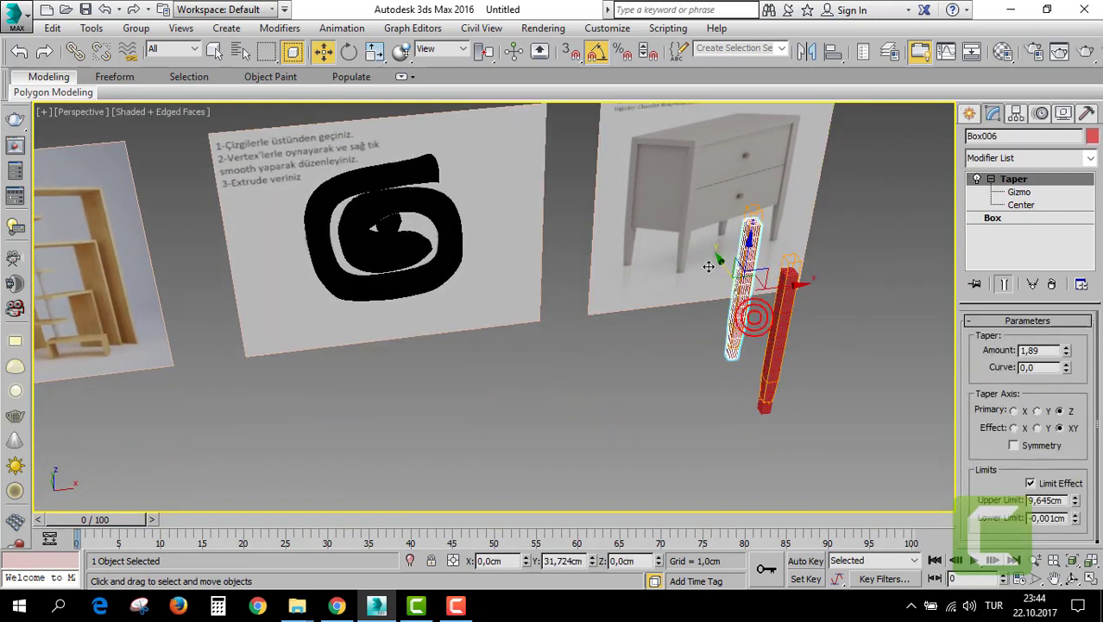
left_click(535, 371)
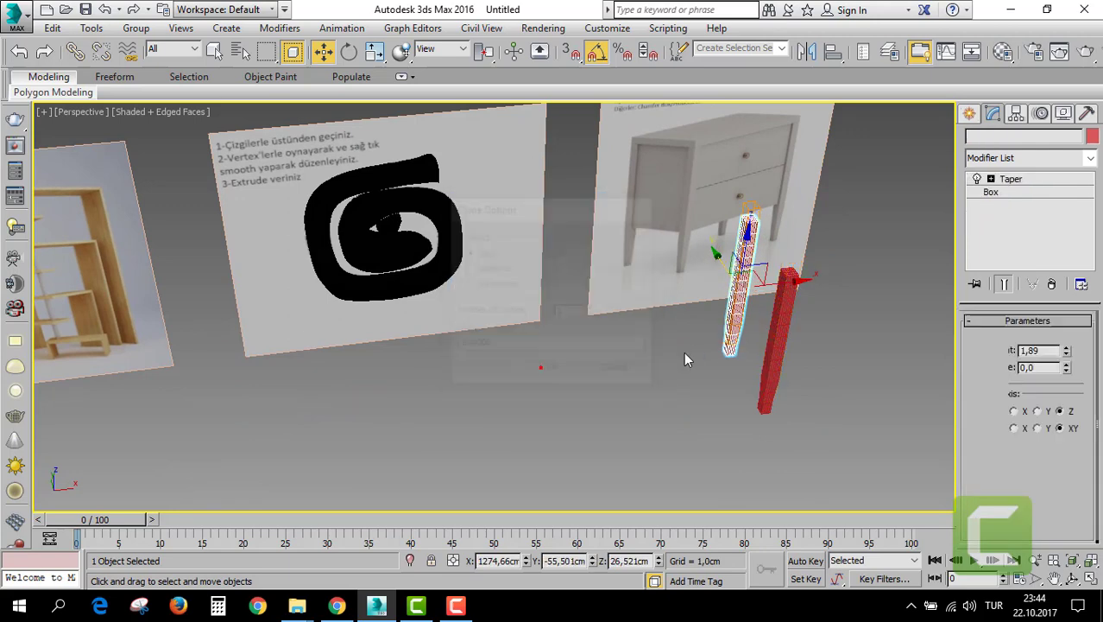
key("Delete")
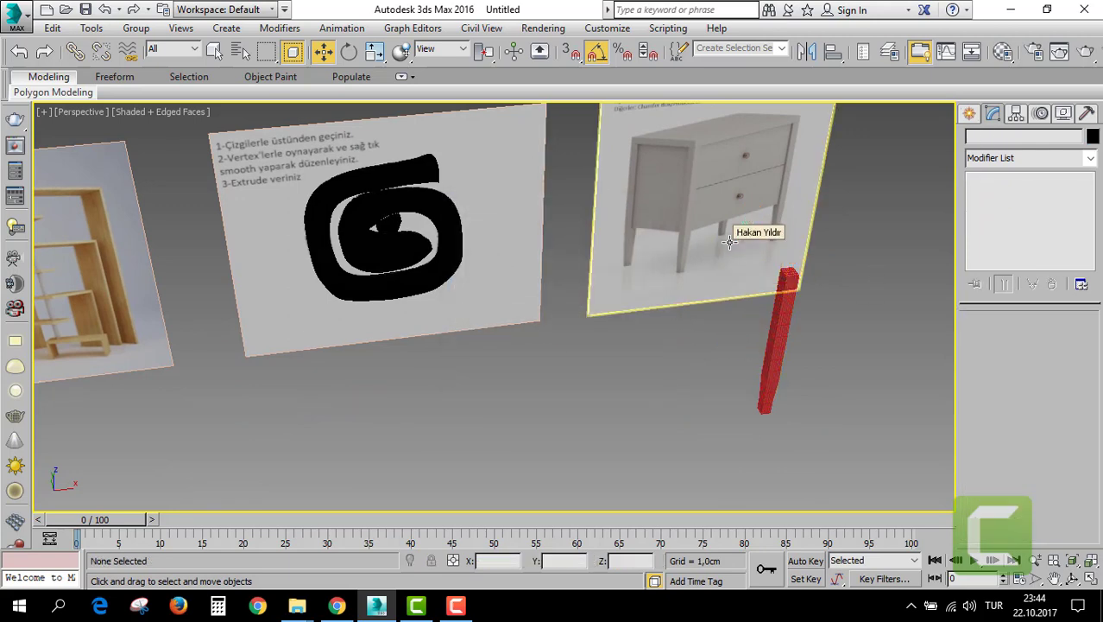
left_click(763, 327)
left_click_drag(756, 318, 712, 249, "shift")
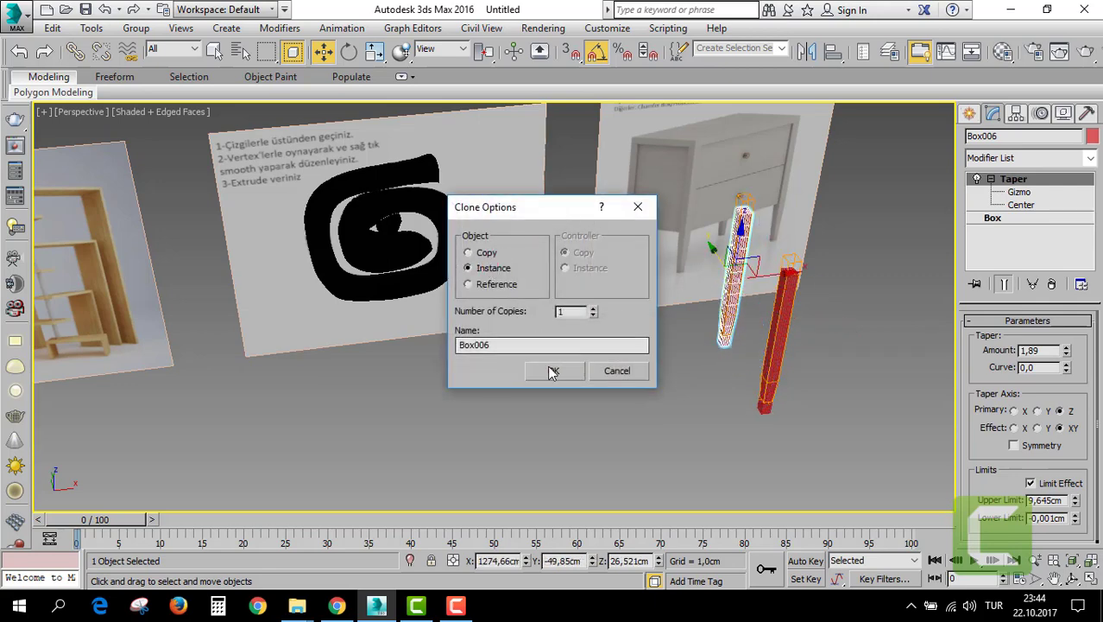
left_click(553, 371)
Shift-drag both legs along X as instances to get four legs in two pairs.
left_click(774, 337, "ctrl")
left_click_drag(818, 304, 967, 294, "shift")
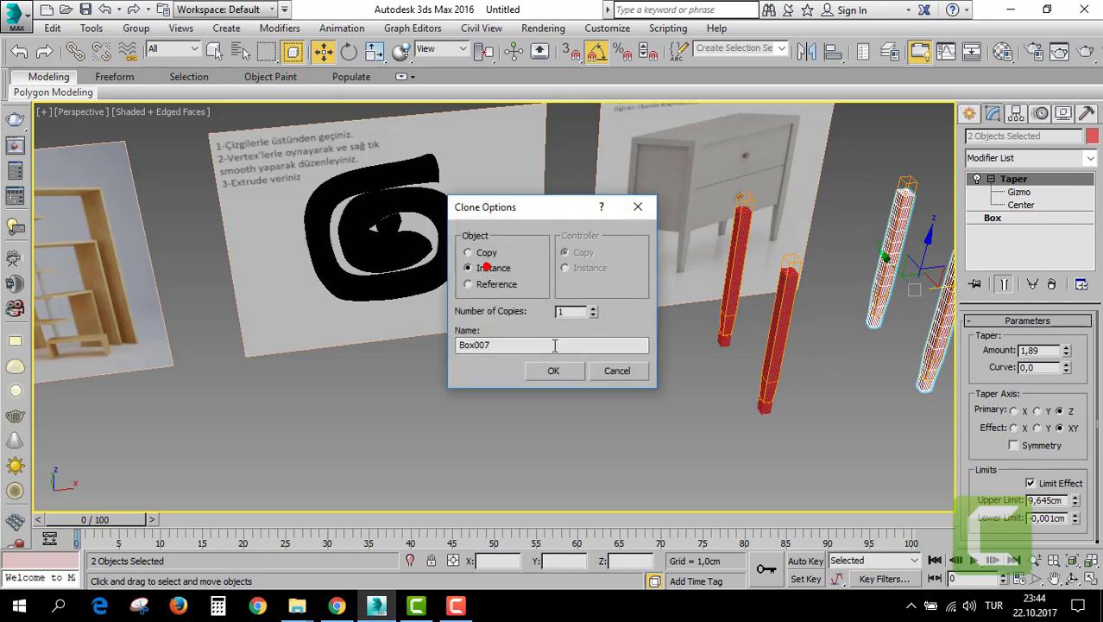
left_click(554, 371)
scroll(676, 272, "down", 2)
scroll(676, 272, "up", 3)
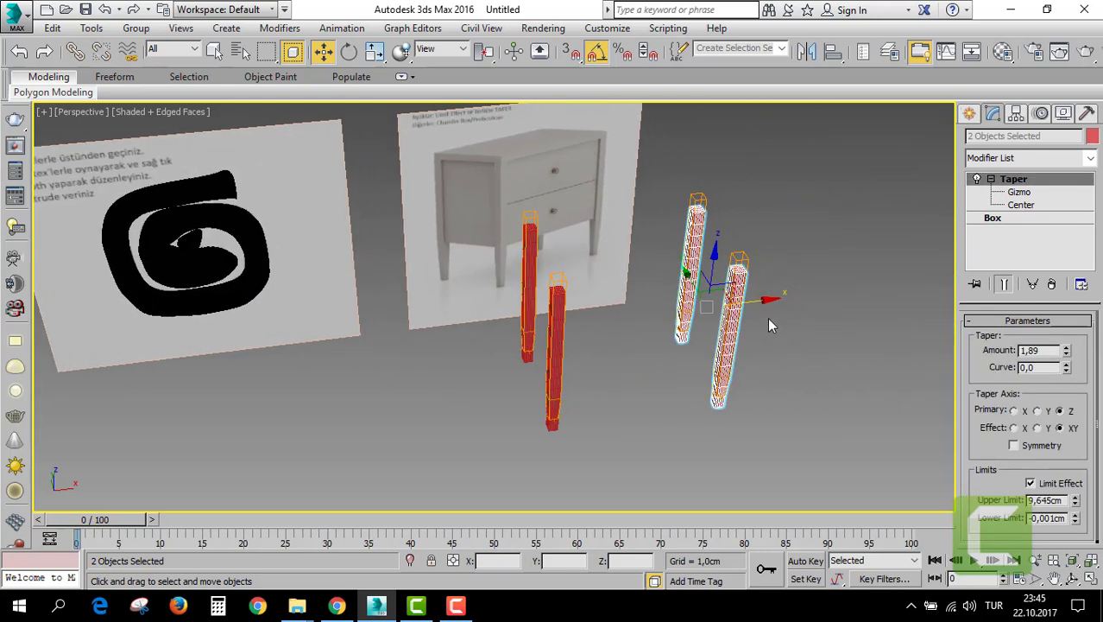
scroll(497, 275, "up", 2)
scroll(497, 275, "up", 2)
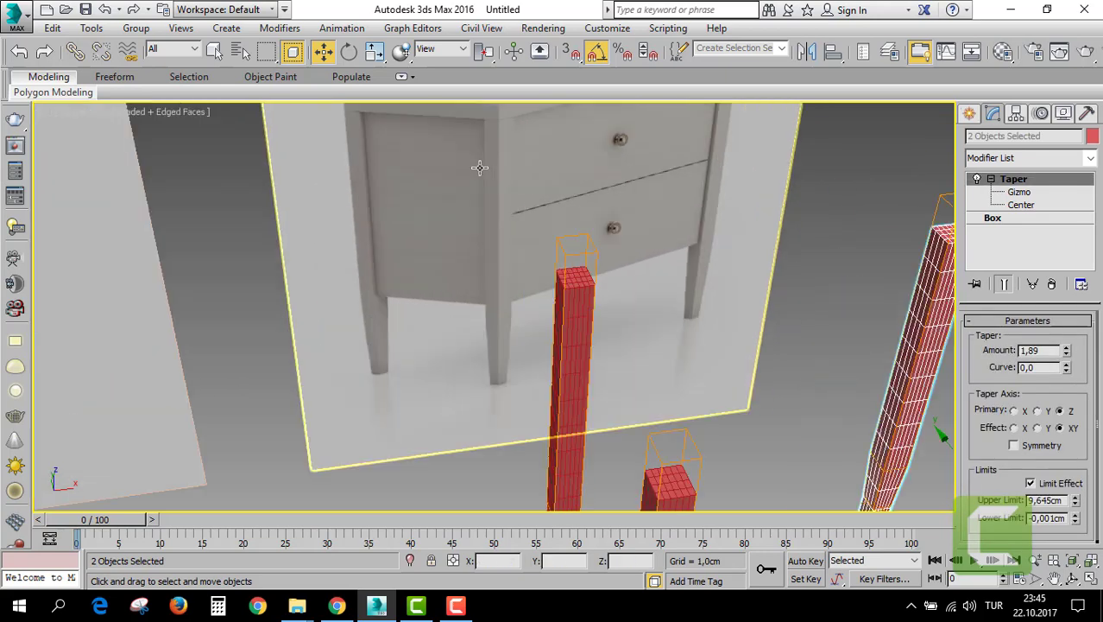
scroll(496, 275, "up", 2)
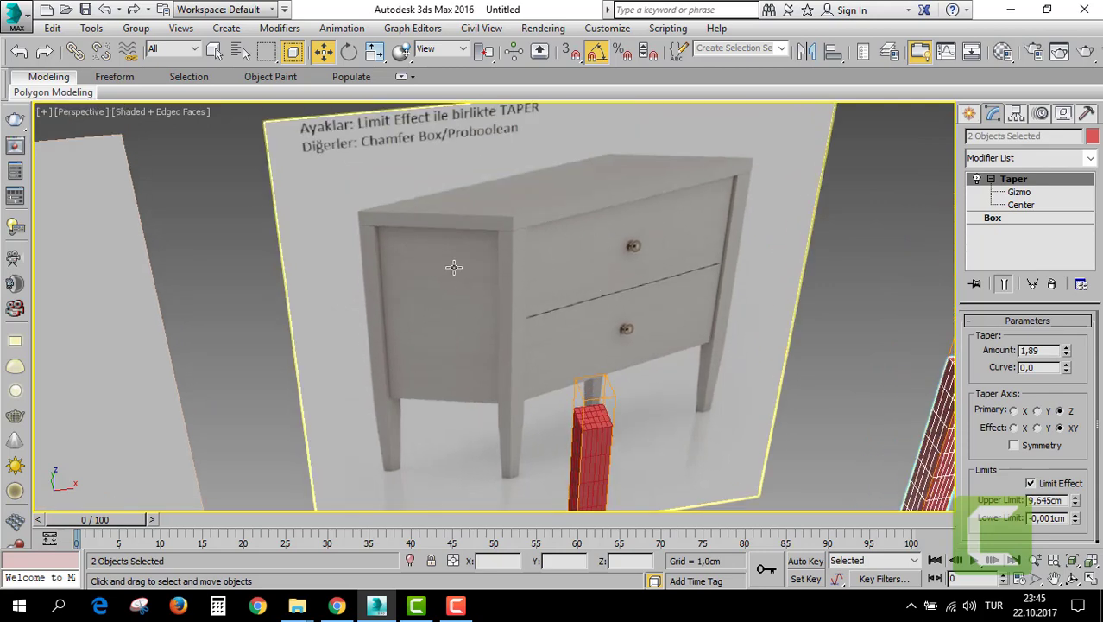
scroll(506, 254, "down", 3)
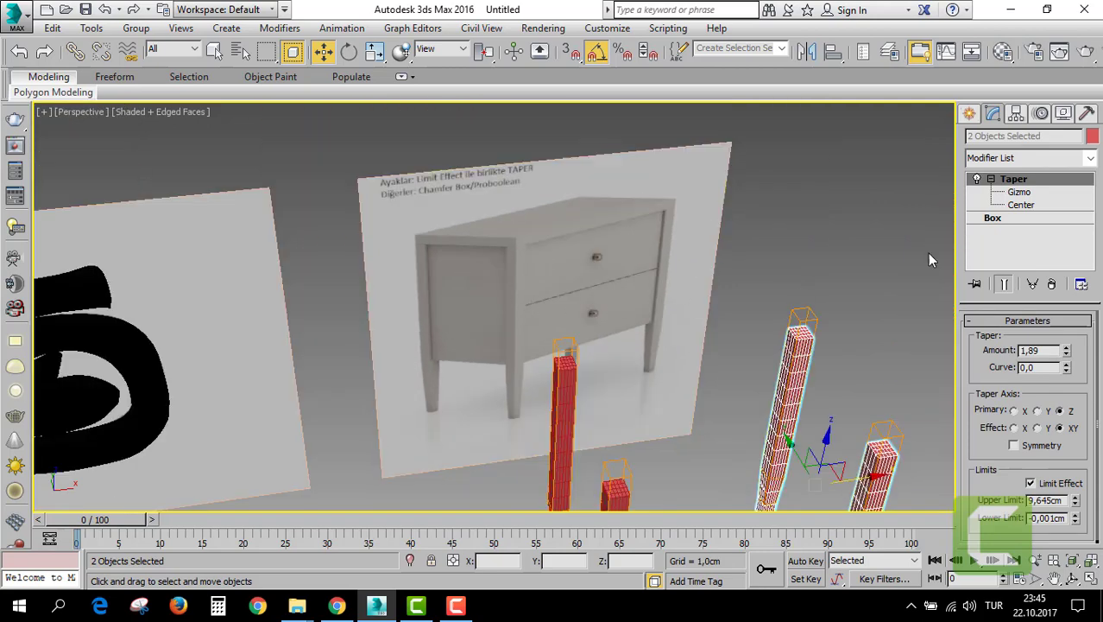
Choose the ChamferBox tool from Extended Primitives in the Create panel.
left_click(969, 115)
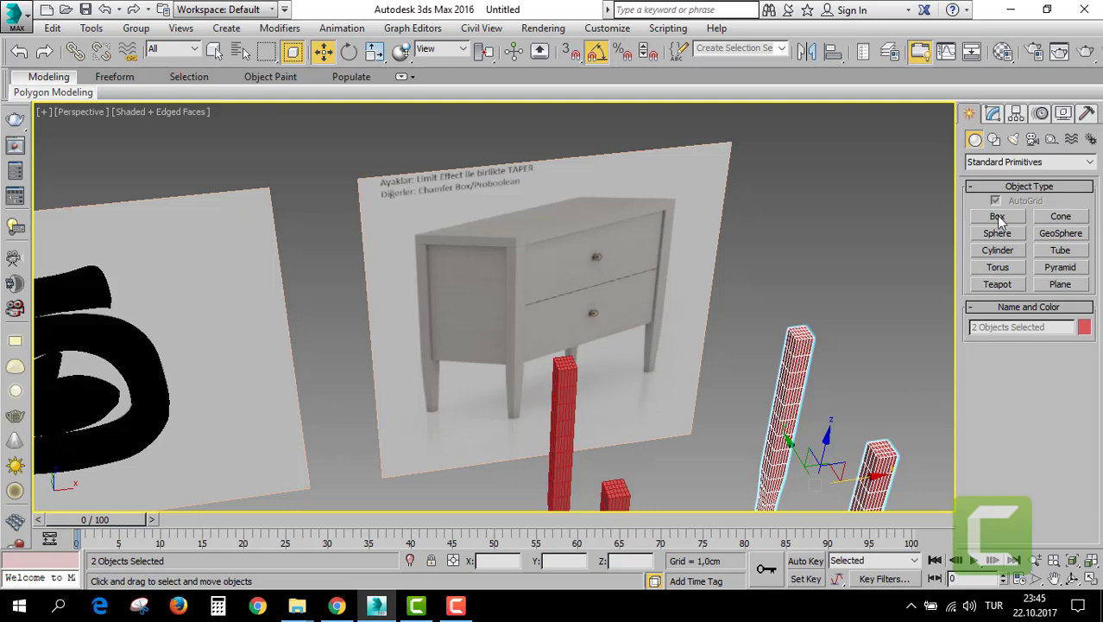
left_click(1001, 162)
left_click(1003, 183)
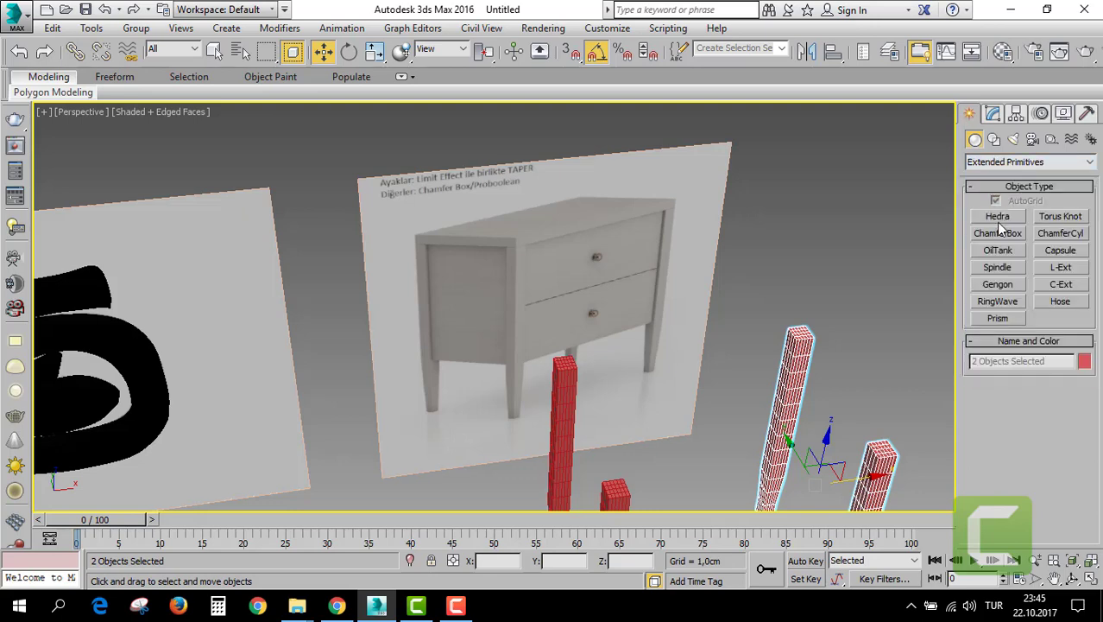
left_click(998, 234)
Draw a thin 43.883 × 60.339 × 2.954 cm ChamferBox top with 0.211 cm fillet in Top view.
key("alt+w")
left_click(414, 187)
key("alt+w")
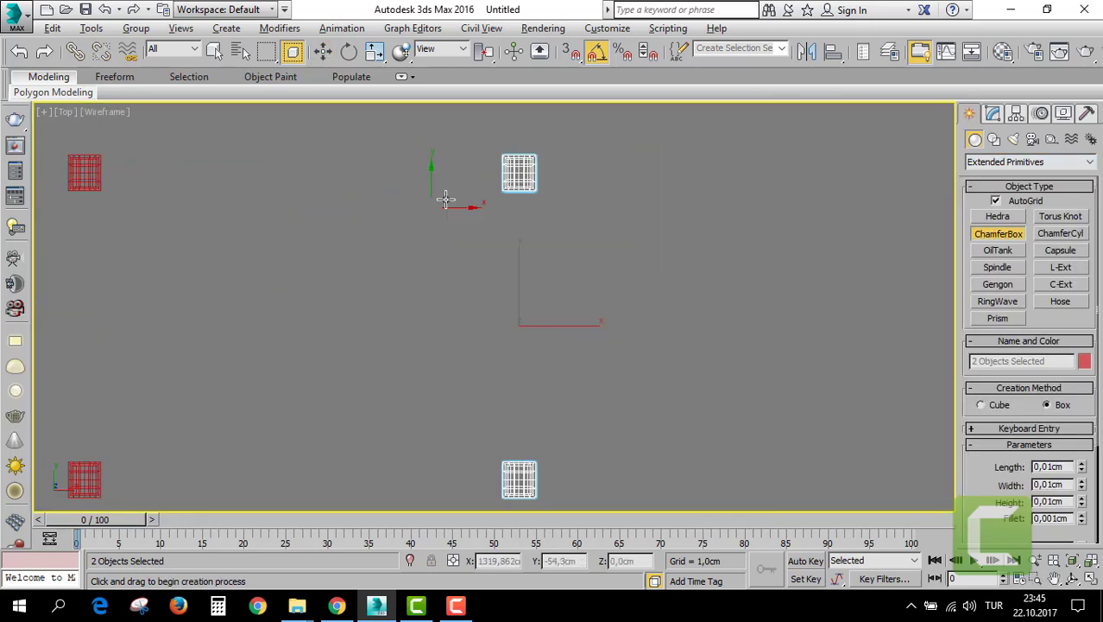
scroll(445, 200, "down", 3)
key("alt+w")
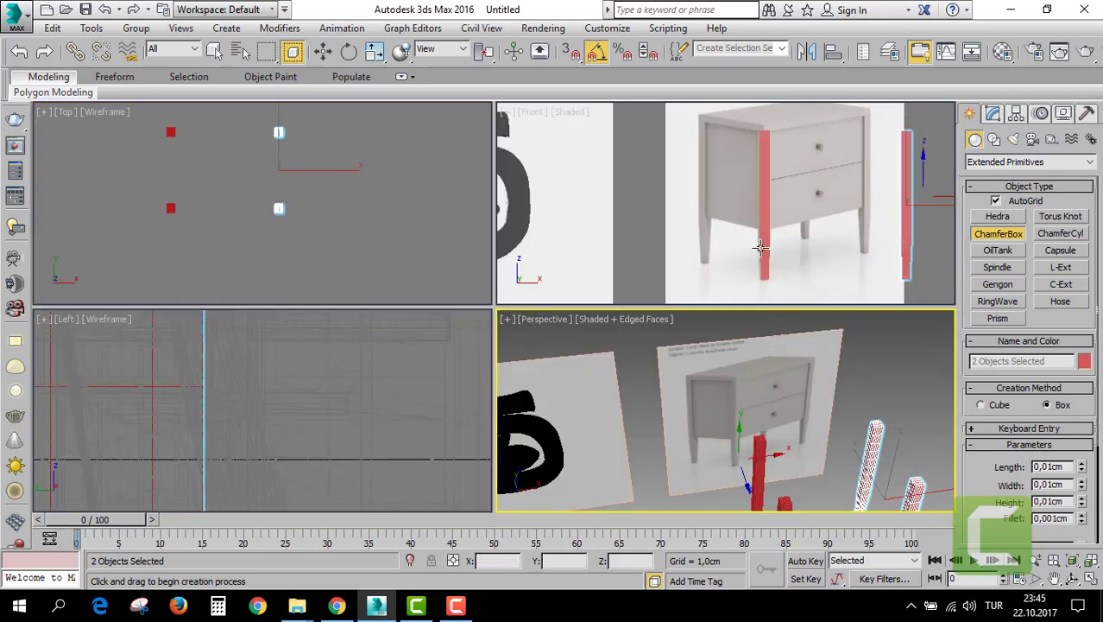
scroll(760, 248, "up", 3)
mouse_move(118, 147)
middle_mouse_down()
mouse_move(205, 142)
mouse_move(202, 165)
middle_mouse_up()
scroll(237, 153, "up", 3)
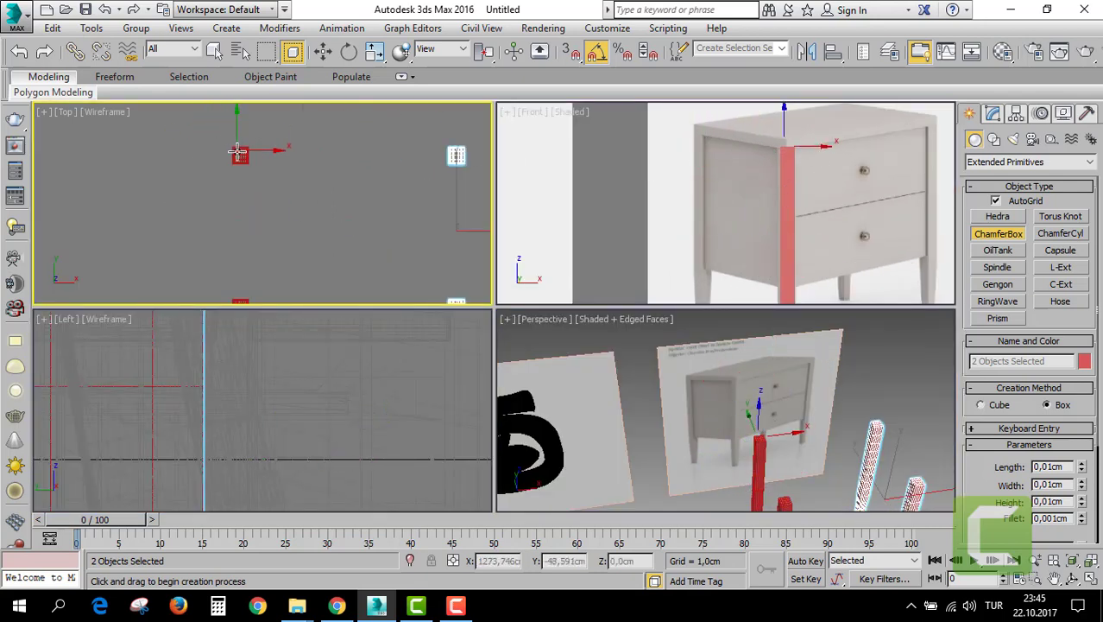
left_click_drag(234, 148, 446, 250)
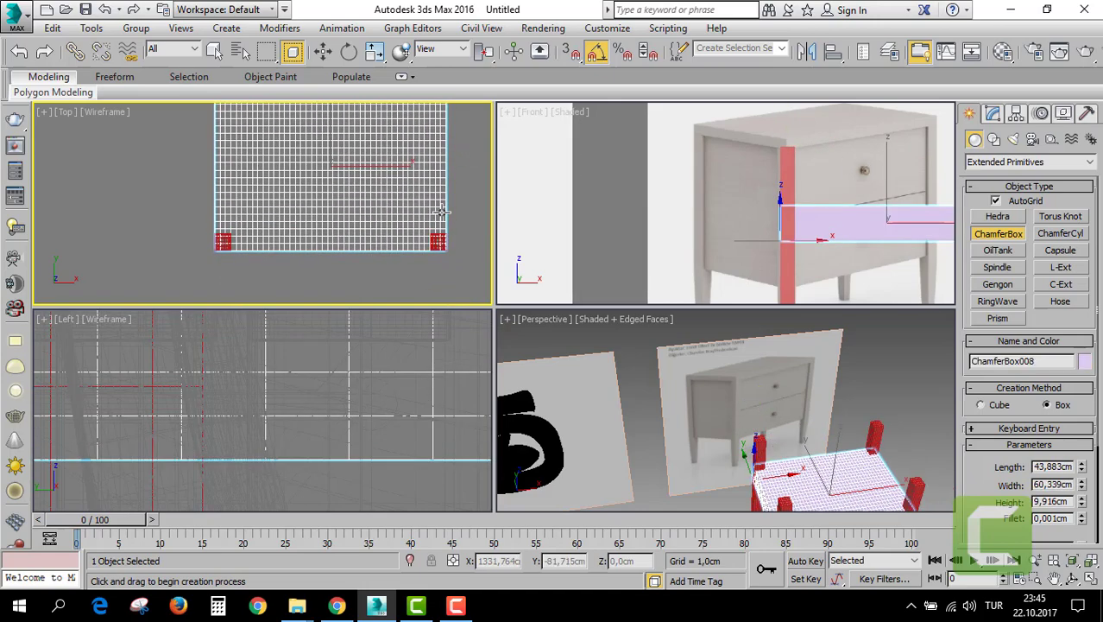
left_click(439, 240)
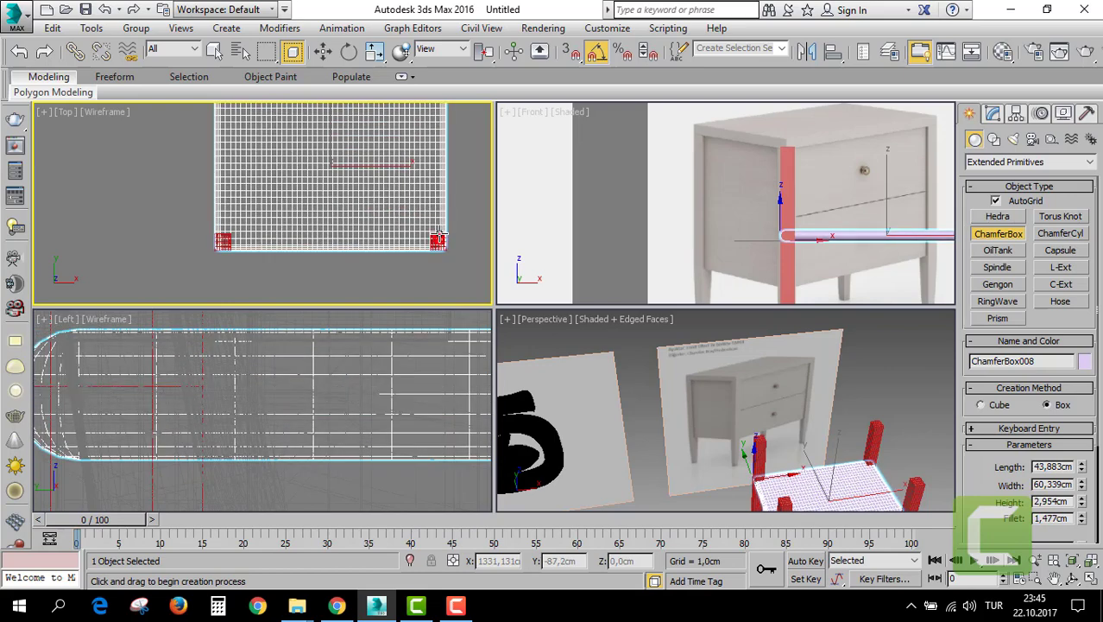
Move the tabletop up onto the leg tops in Front view and orbit Perspective to check.
left_click(889, 233)
key("alt+w")
middle_click_drag(827, 250, 763, 236)
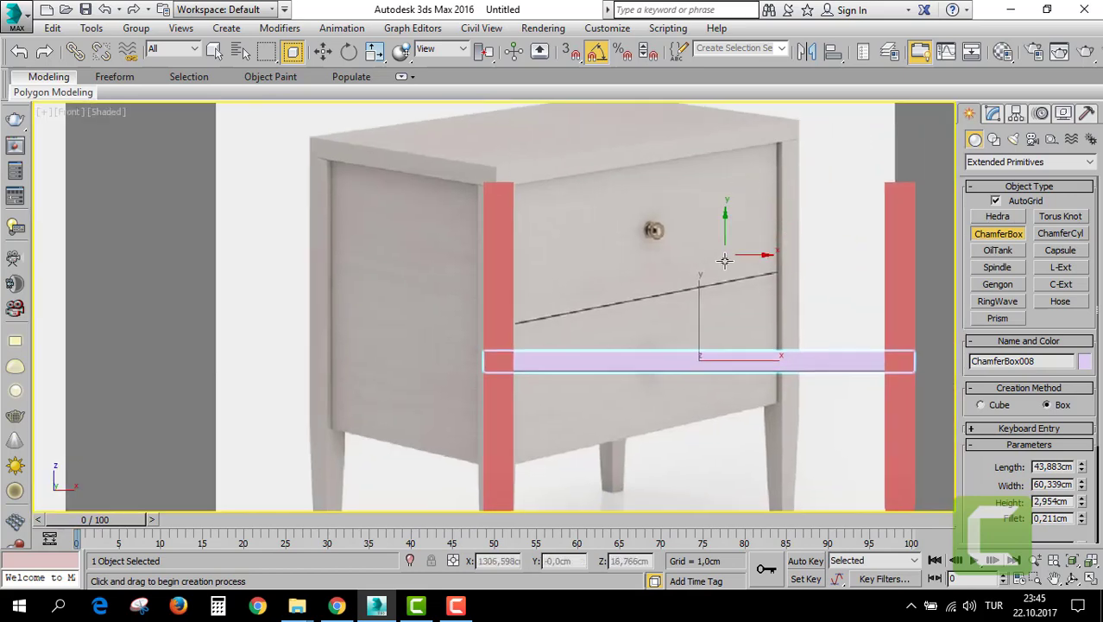
key("w")
mouse_move(701, 312)
left_mouse_down()
mouse_move(696, 118)
mouse_move(691, 126)
left_mouse_up()
key("alt+w")
key("alt+w")
key("z")
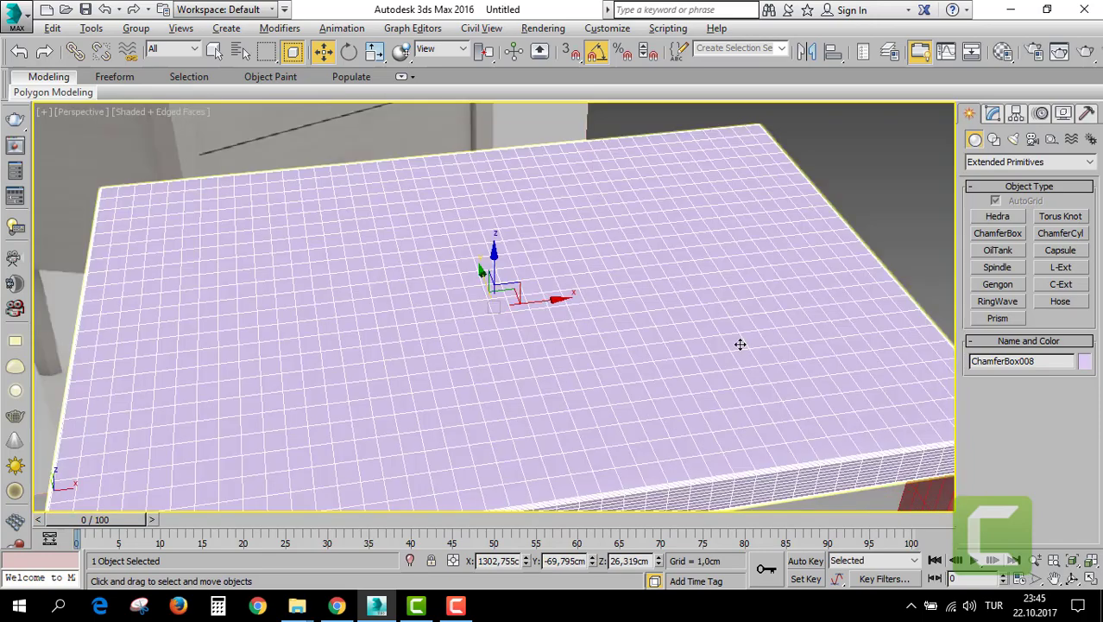
scroll(739, 343, "down", 5)
scroll(690, 256, "down", 3)
middle_click_drag(633, 266, 553, 243, "alt")
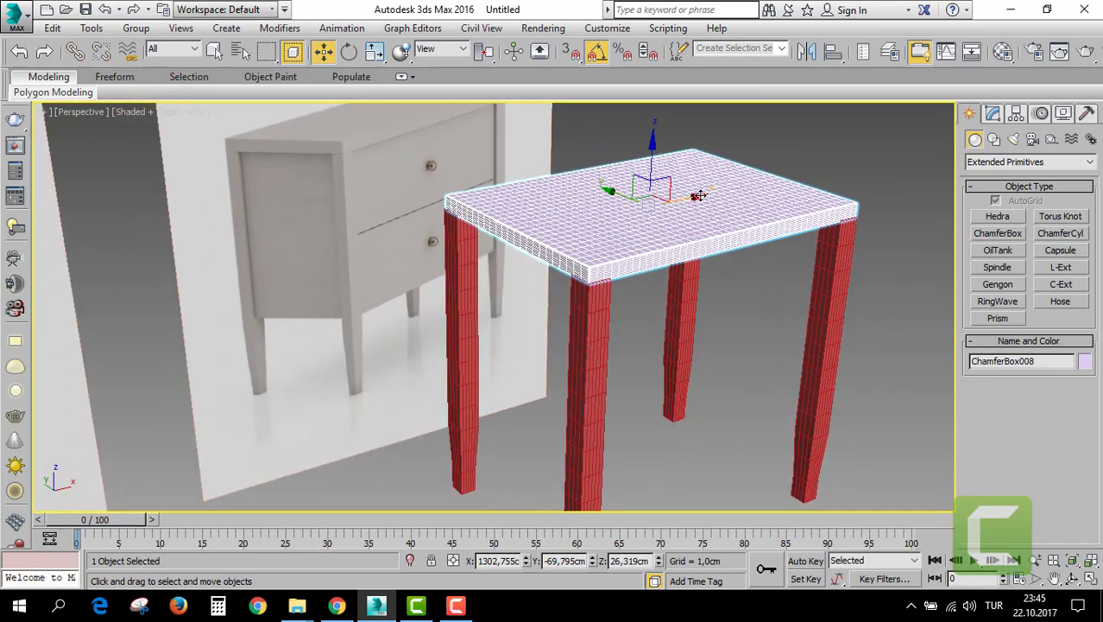
Turn off Edged Faces, cut the top's fillet to 0.091 cm, and Shift-drag a copy downward.
left_click(993, 113)
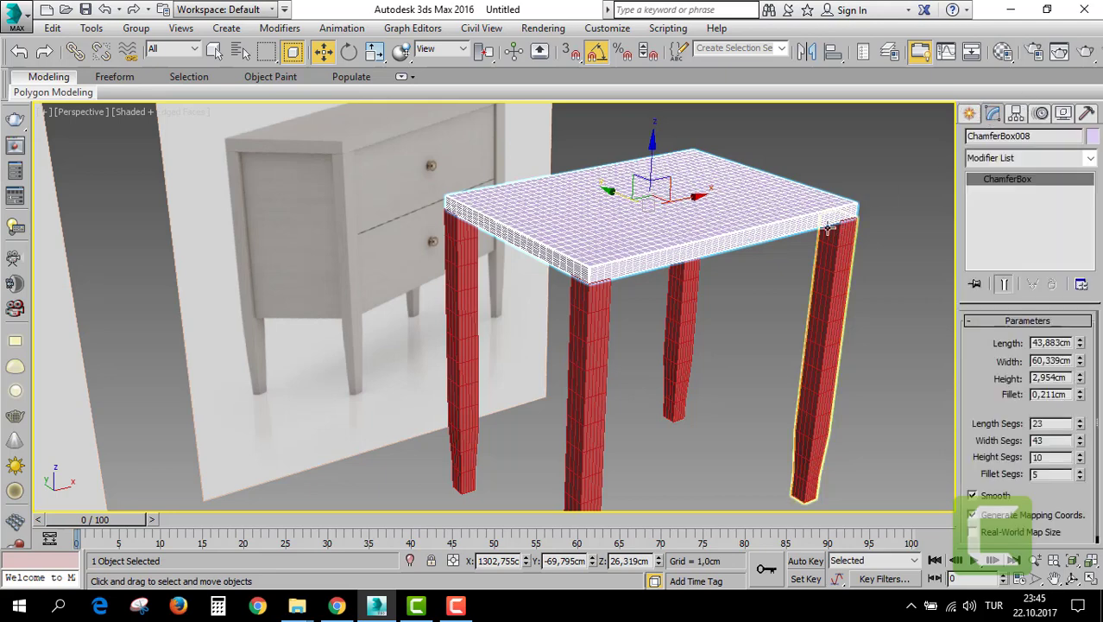
left_click(159, 115)
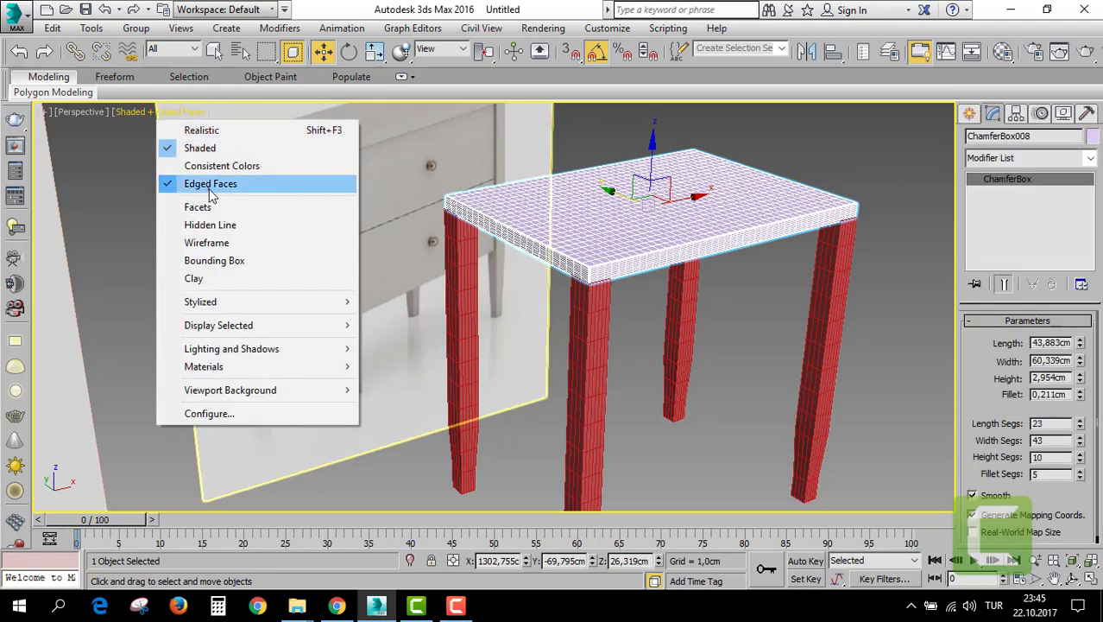
left_click(210, 183)
middle_click_drag(732, 271, 718, 279)
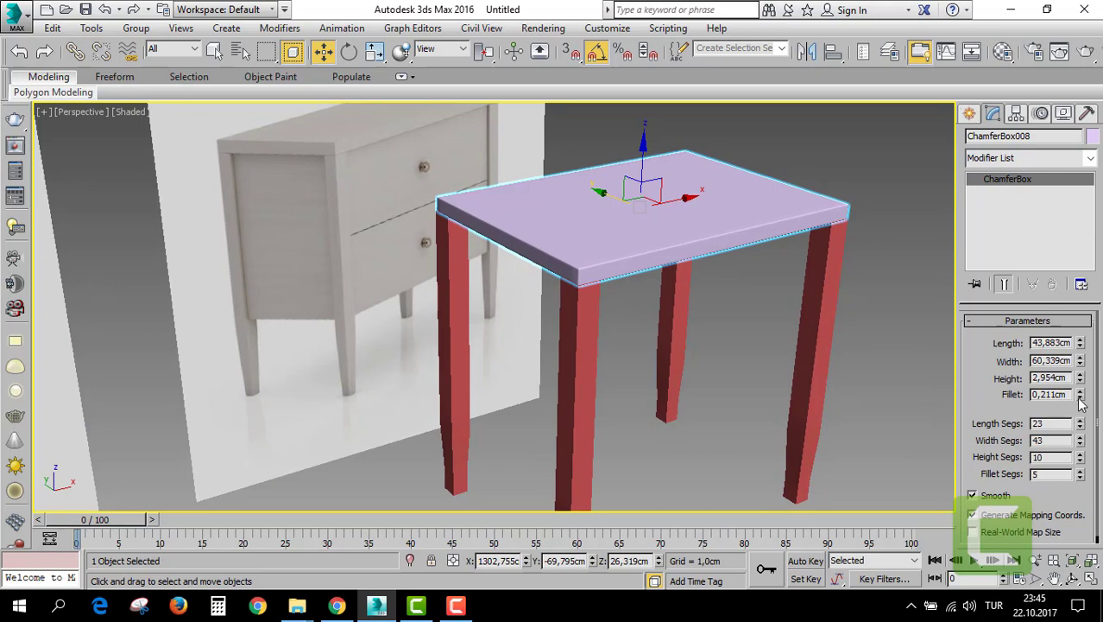
left_click_drag(1081, 398, 1079, 446)
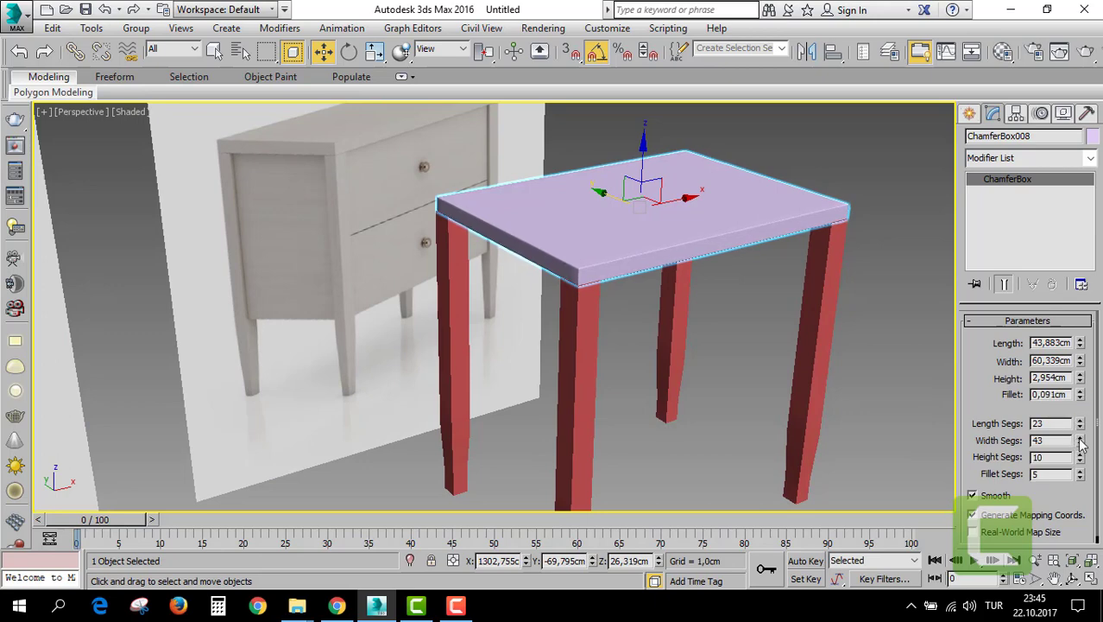
middle_click_drag(649, 218, 671, 248)
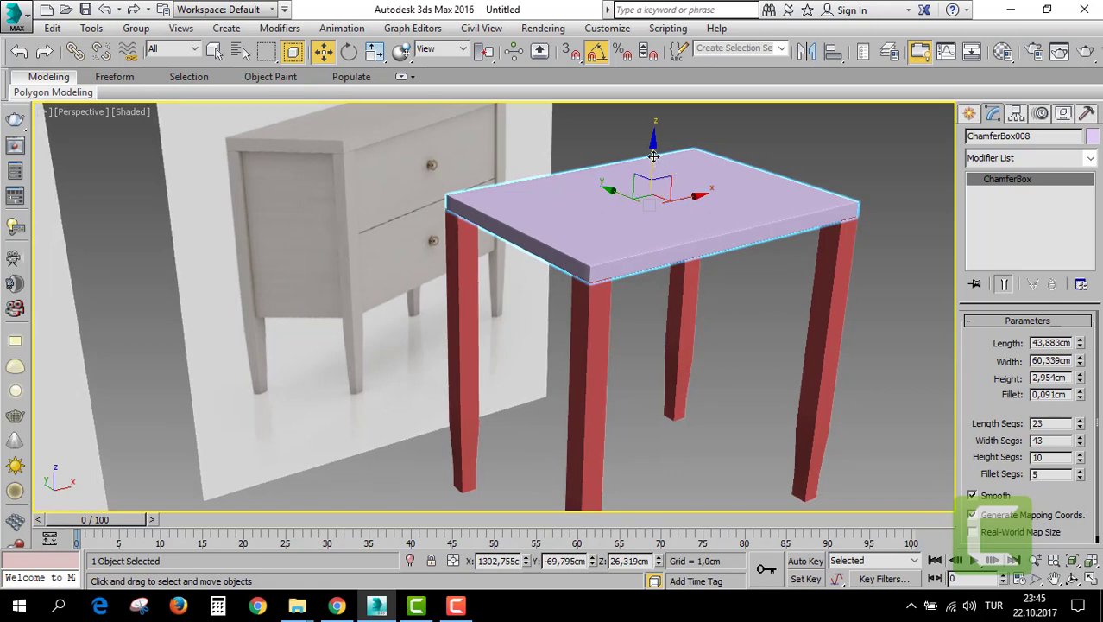
left_click_drag(655, 152, 656, 345, "shift")
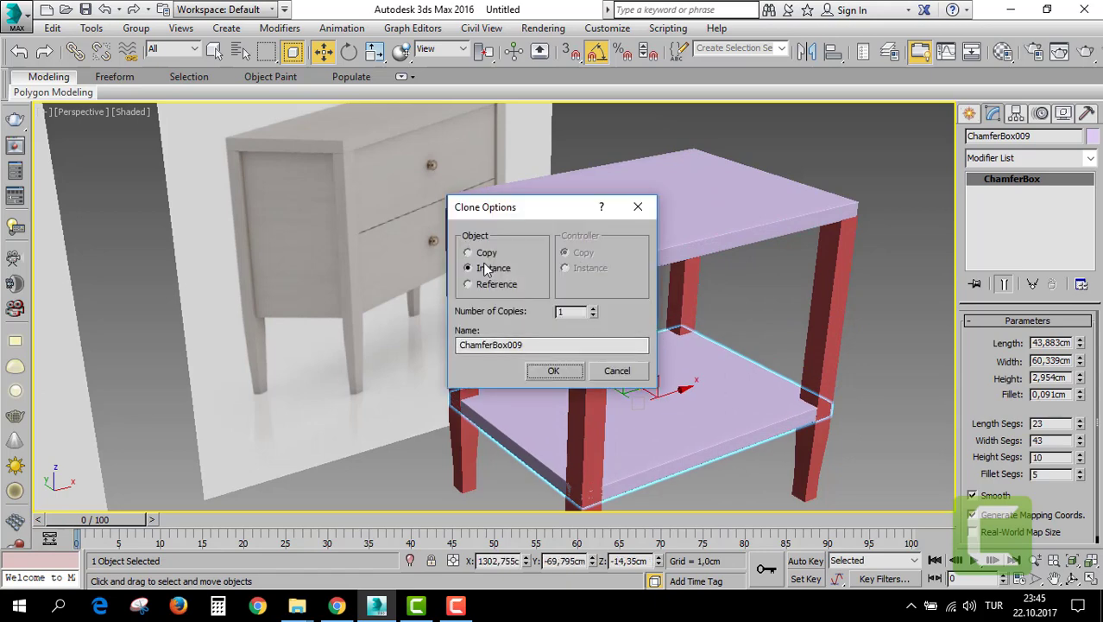
Confirm the Instance copy and resize it to a 38.178 × 56.719 × 40.879 cm body.
left_click(553, 370)
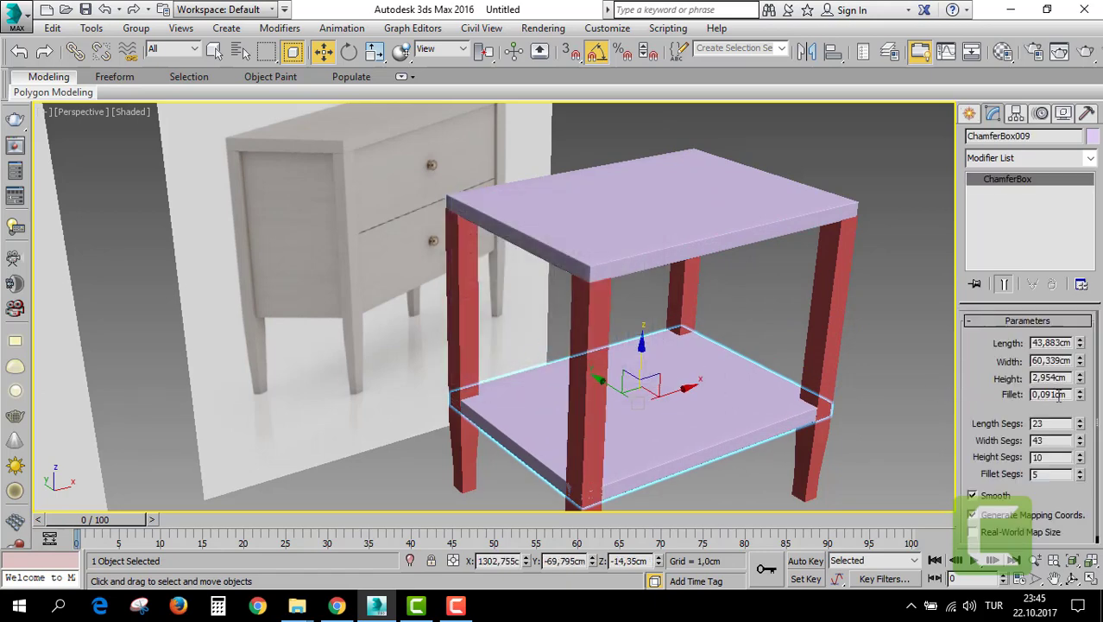
left_click_drag(1079, 378, 1078, 602)
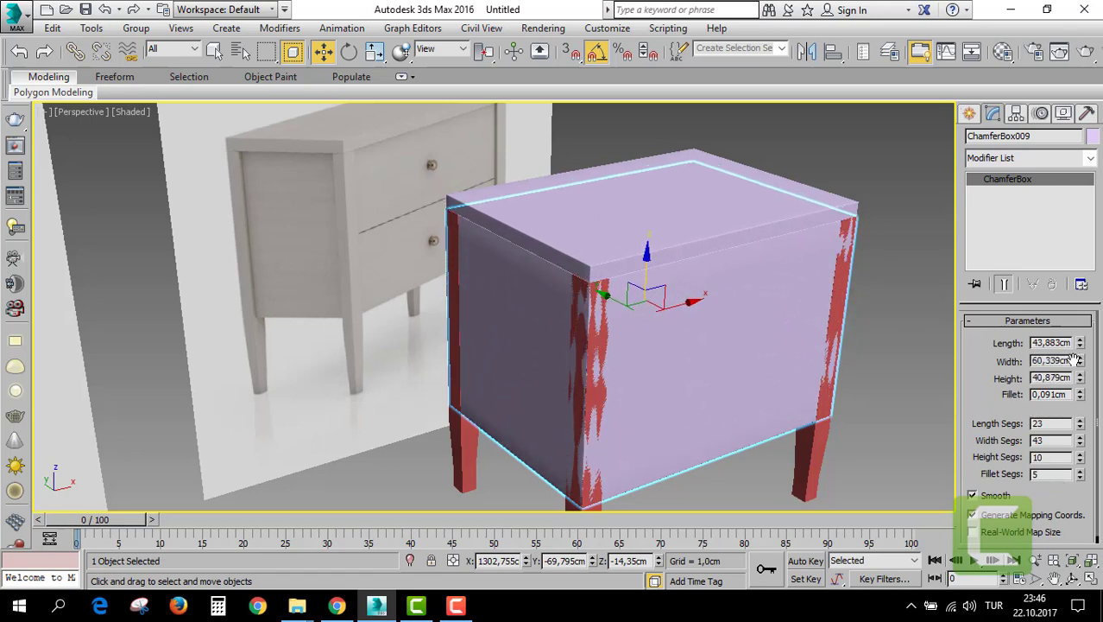
left_click_drag(1080, 363, 1079, 364)
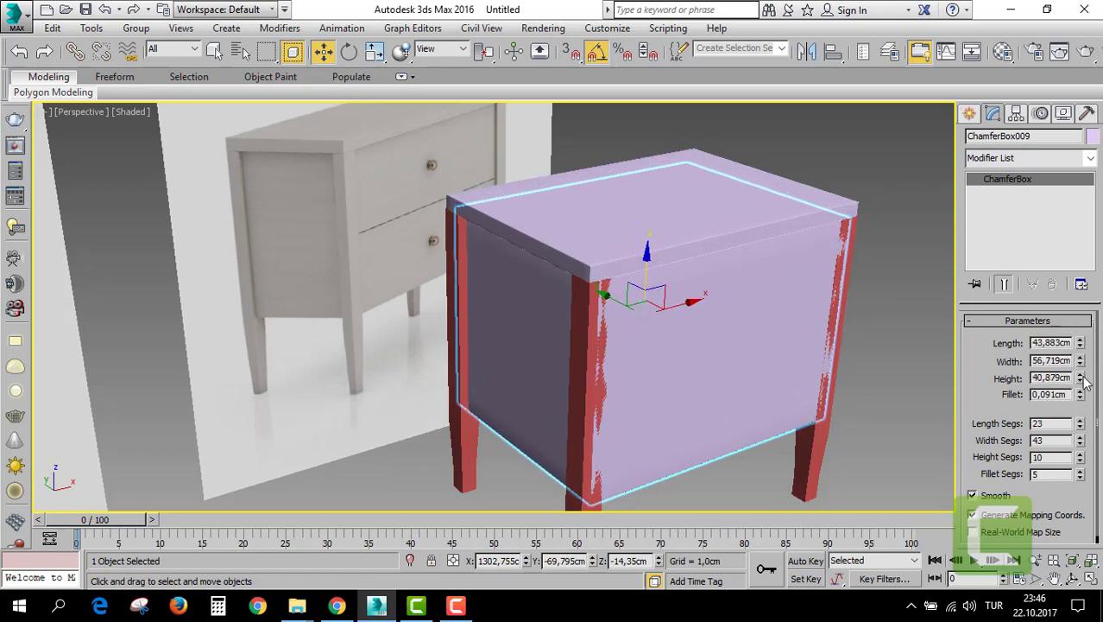
left_click_drag(1083, 345, 1080, 354)
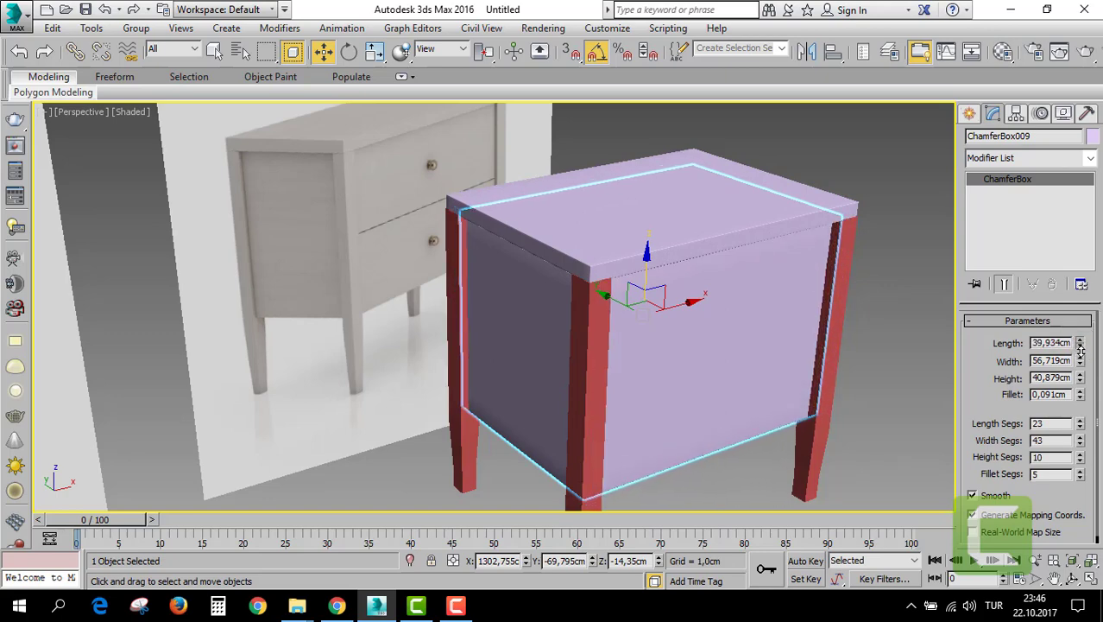
Colour the cabinet body purple and Shift-drag a copy of it sideways.
left_click(1094, 138)
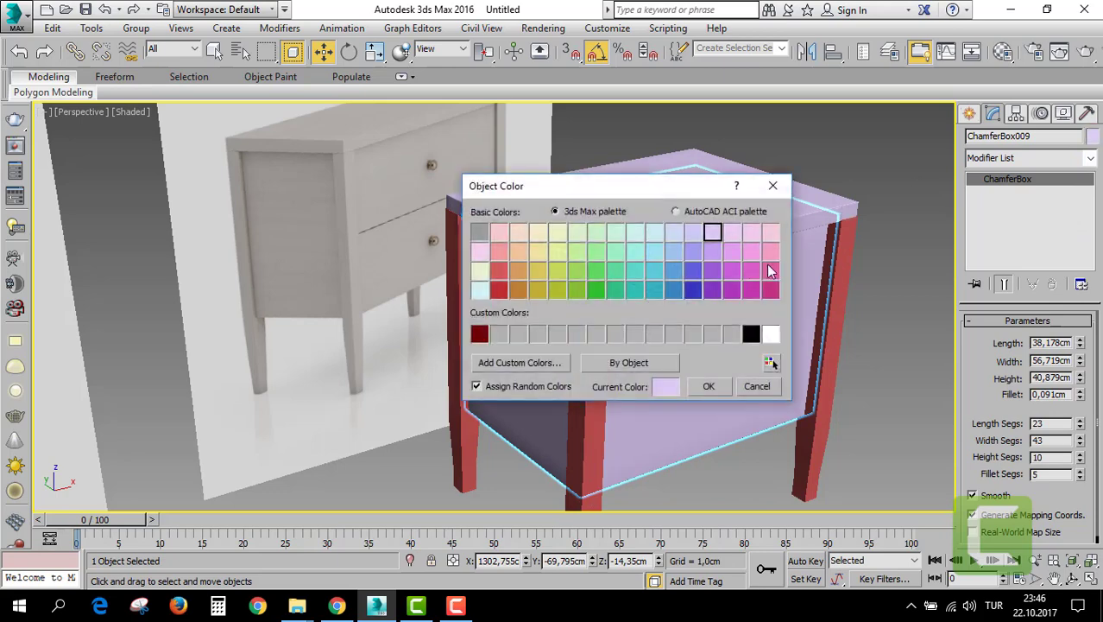
left_click(713, 270)
left_click(723, 387)
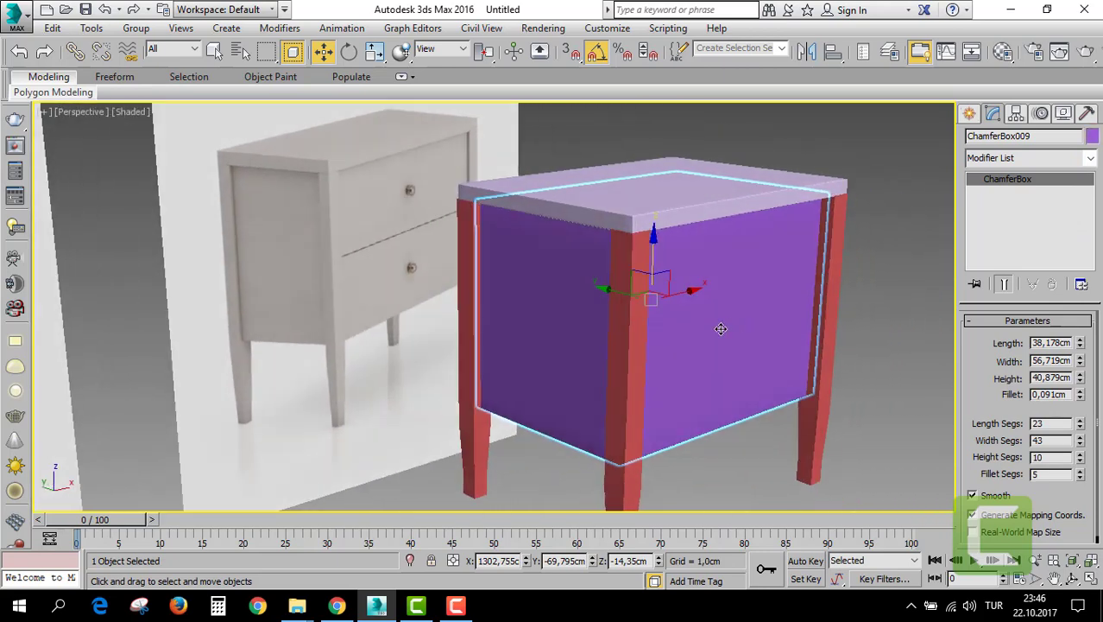
left_click_drag(604, 292, 824, 349, "shift")
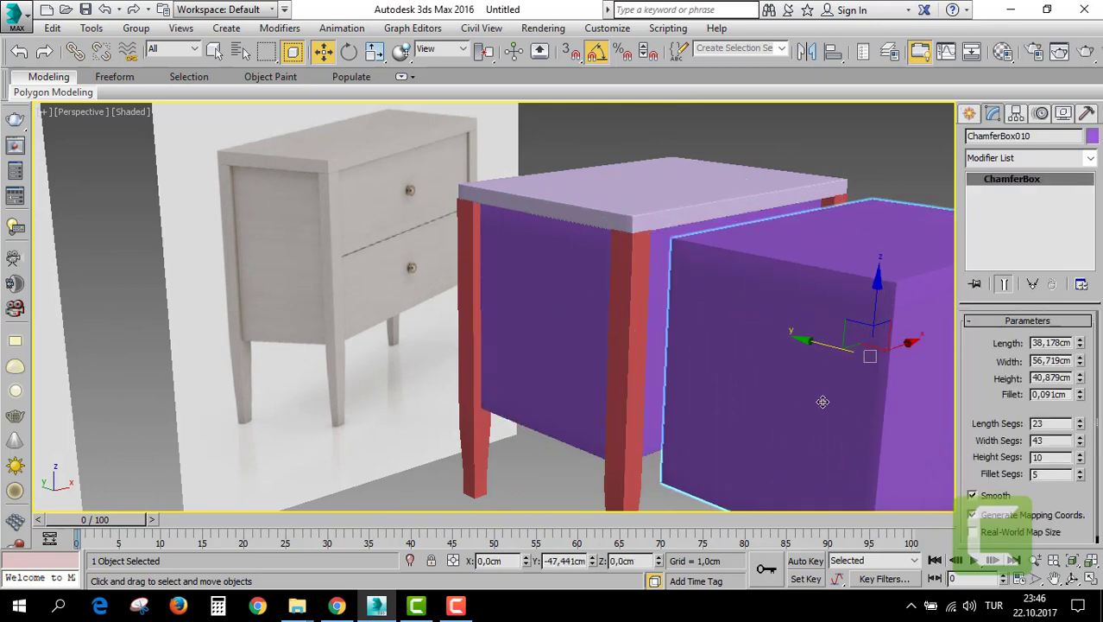
Turn a copy of the body into a thin pale-yellow panel at drawer-front height.
left_click(555, 371)
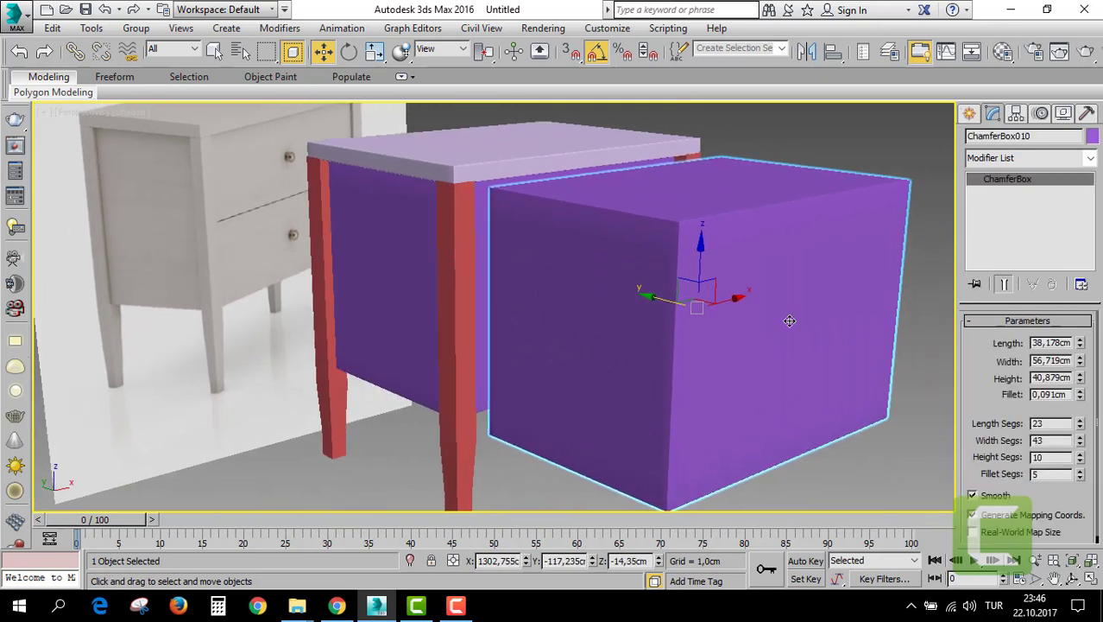
left_click_drag(1080, 344, 1075, 421)
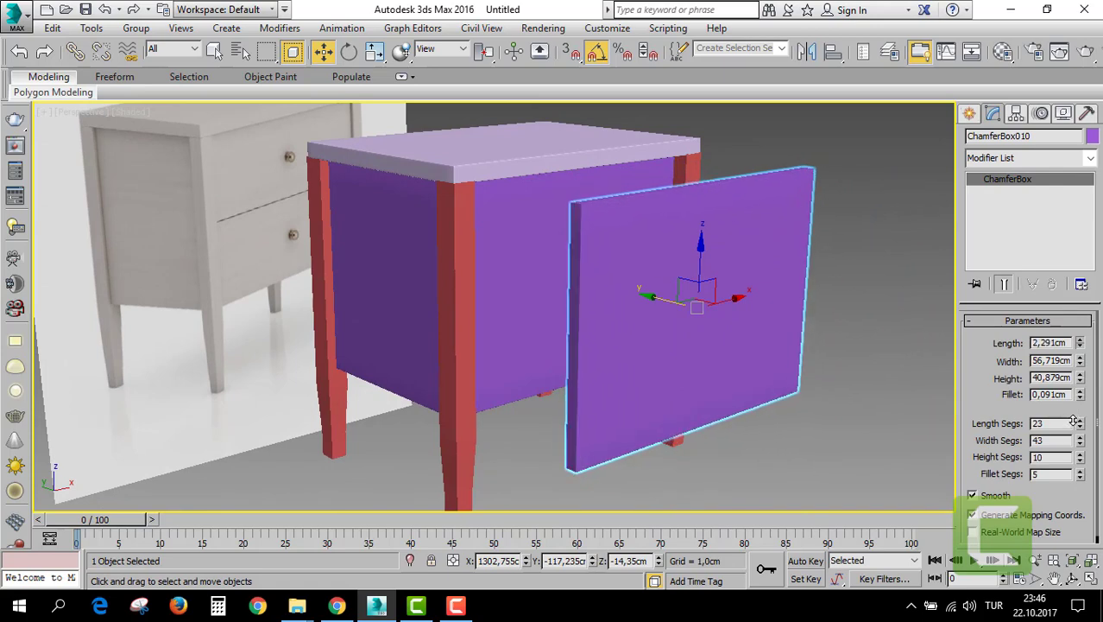
left_click(1092, 136)
left_click(708, 386)
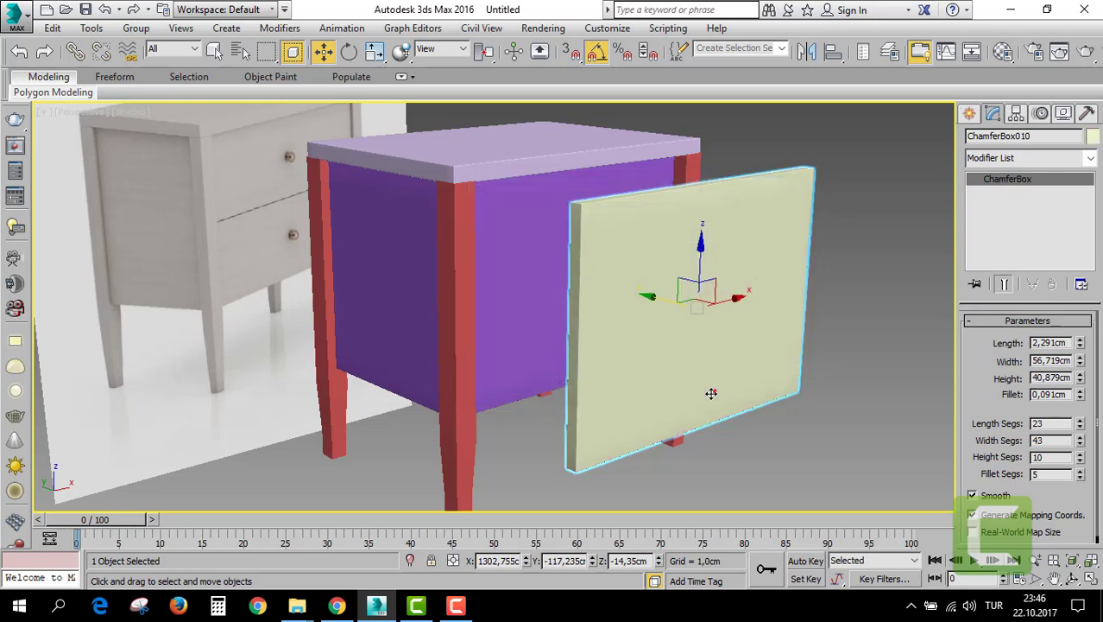
left_click_drag(1081, 384, 1083, 413)
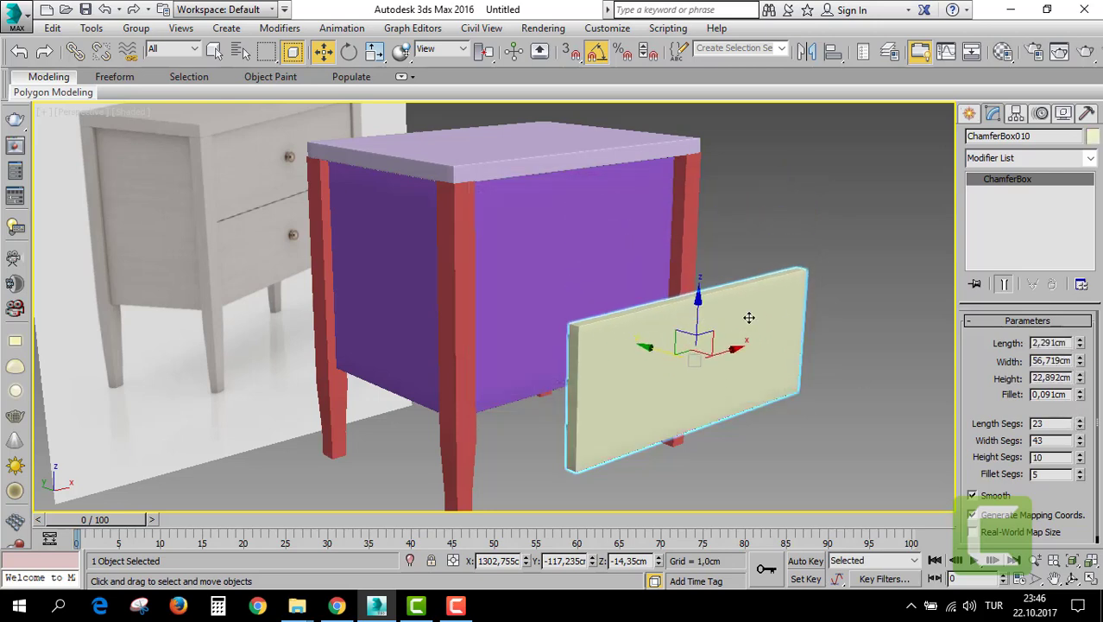
Move the drawer front up to the top drawer position against the cabinet's front face.
key("alt+w")
left_click(805, 247)
key("alt+w")
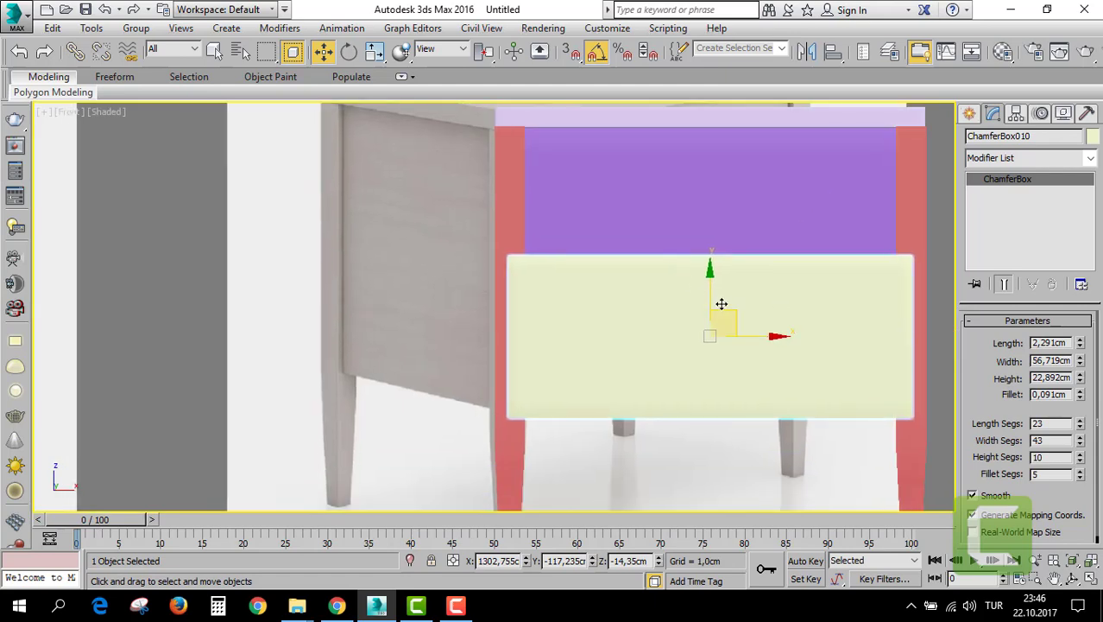
left_click_drag(711, 293, 733, 167)
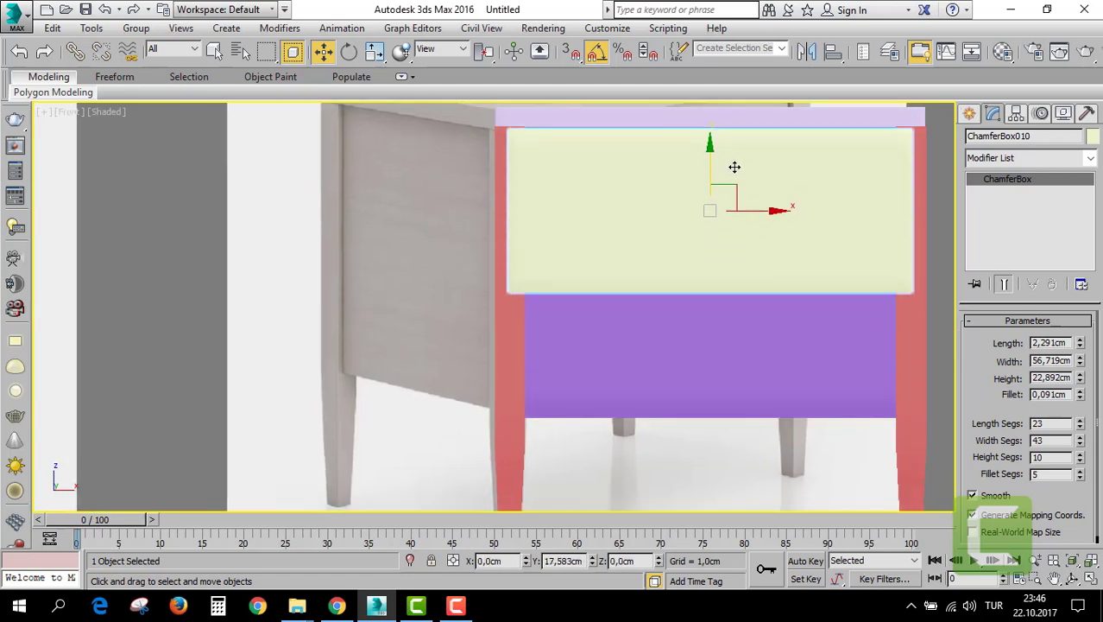
key("alt+w")
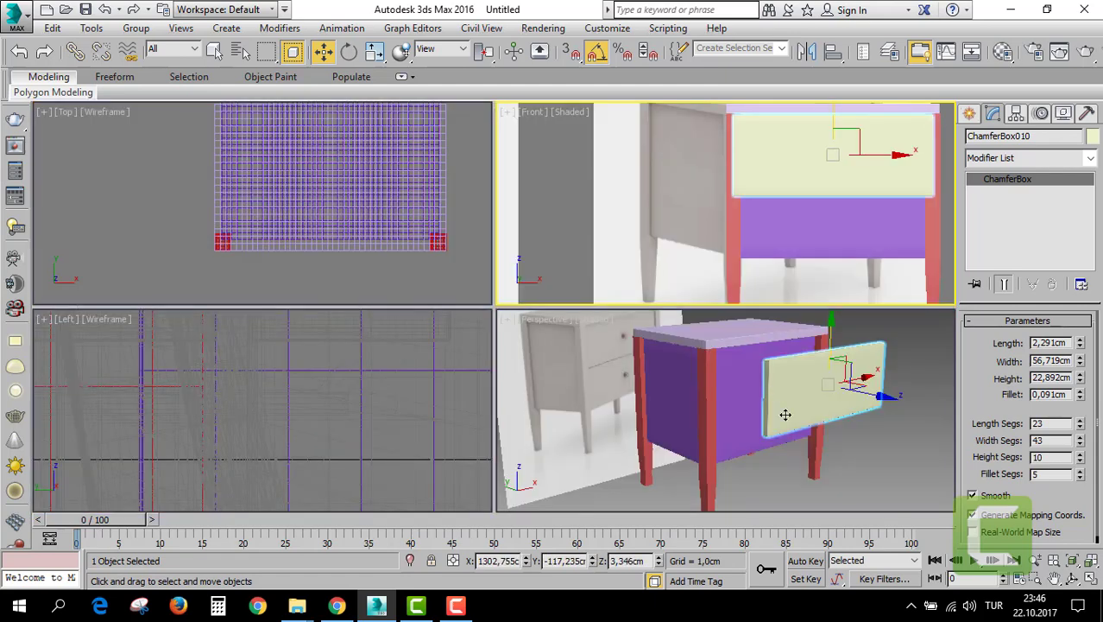
key("alt+w")
key("alt+w")
left_click(356, 164)
key("alt+w")
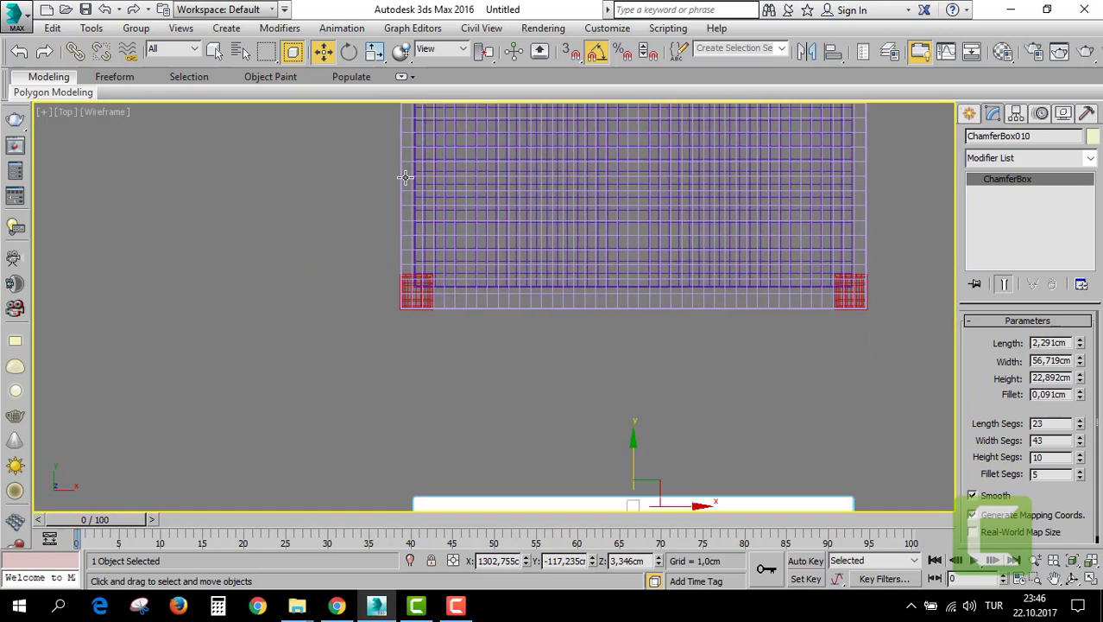
scroll(435, 215, "down", 5)
left_click_drag(530, 298, 532, 194)
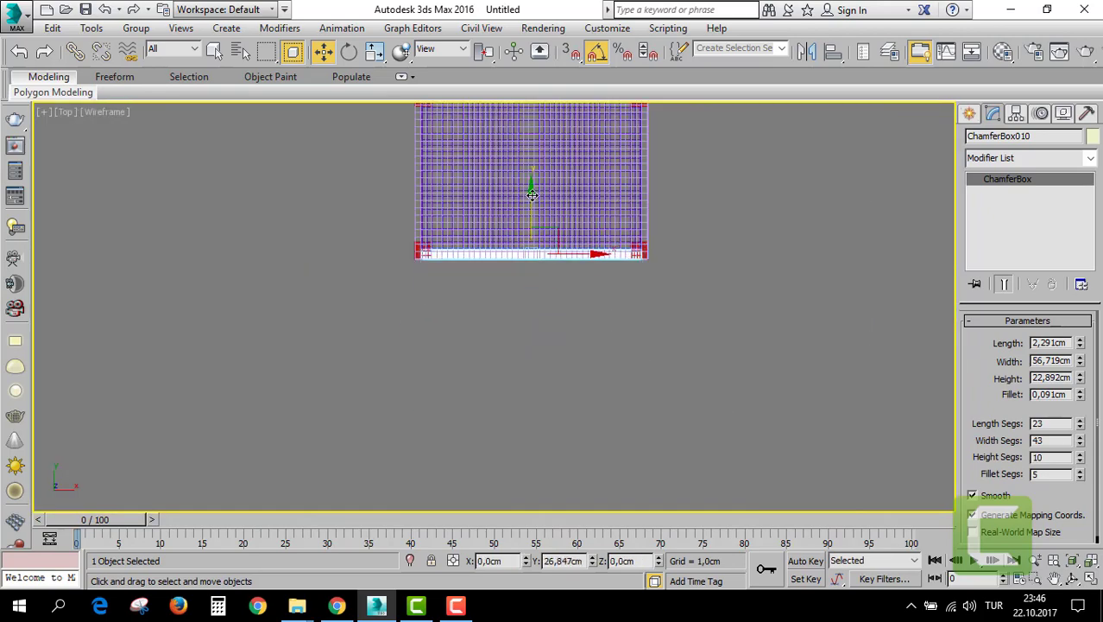
Narrow the drawer front to fit between the legs and check it in perspective.
key("alt+w")
middle_click(777, 430)
key("alt+w")
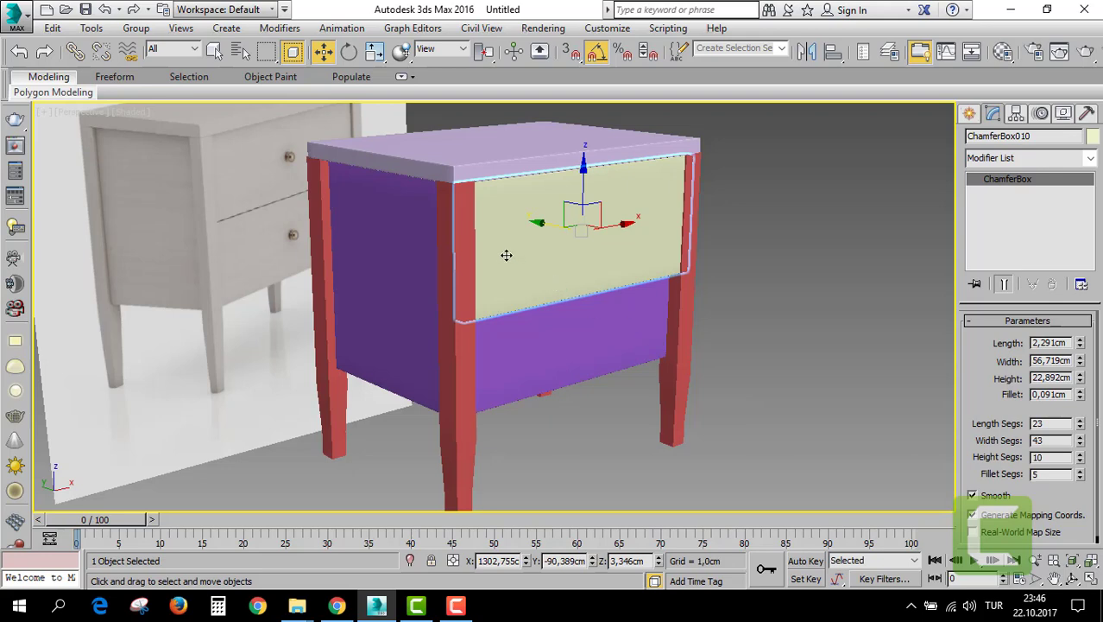
scroll(485, 253, "up", 2)
scroll(523, 239, "up", 2)
scroll(586, 265, "up", 2)
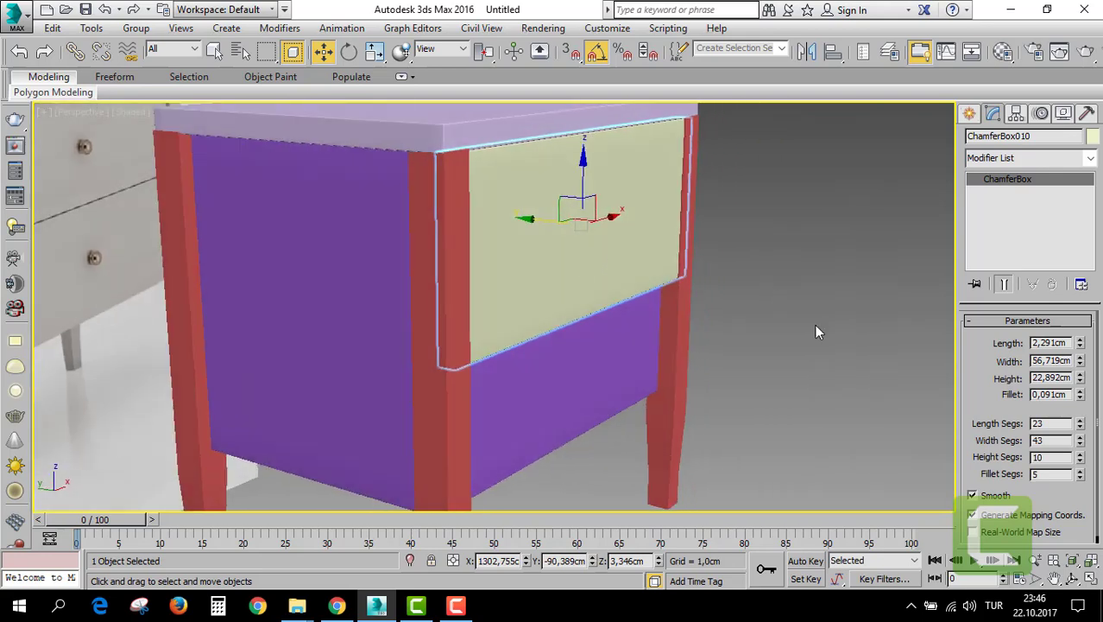
left_click_drag(1078, 368, 1076, 370)
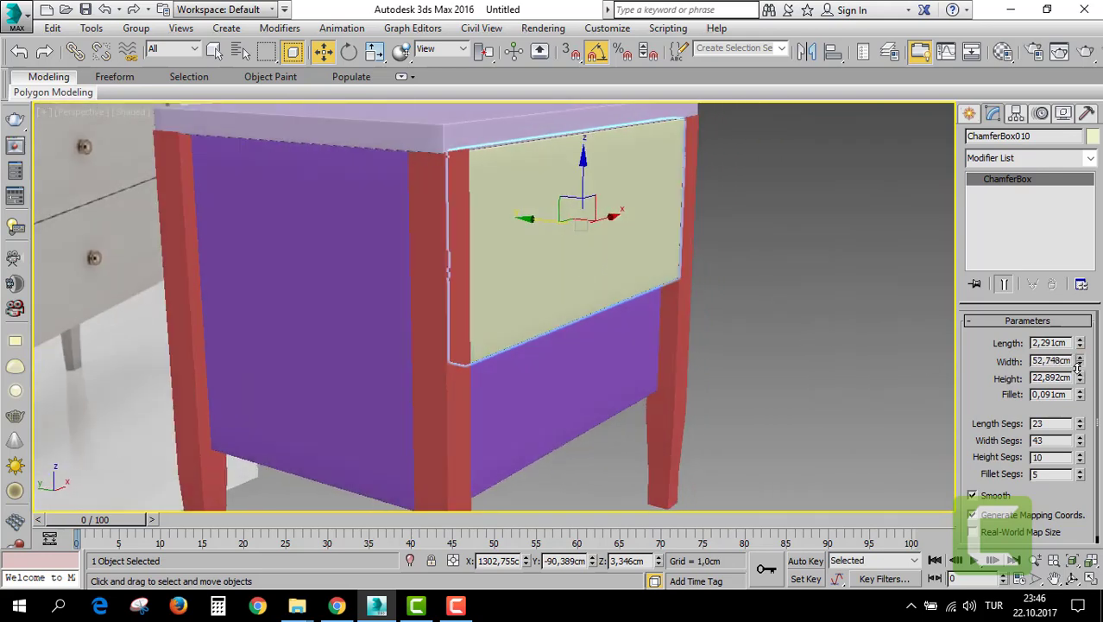
mouse_move(738, 299)
middle_mouse_down("alt")
mouse_move(684, 315)
mouse_move(653, 276)
mouse_move(653, 311)
mouse_move(658, 218)
mouse_move(608, 256)
middle_mouse_up("alt")
Stretch the drawer front taller, nudge it left, and Shift-drag a copy downward.
key("alt+w")
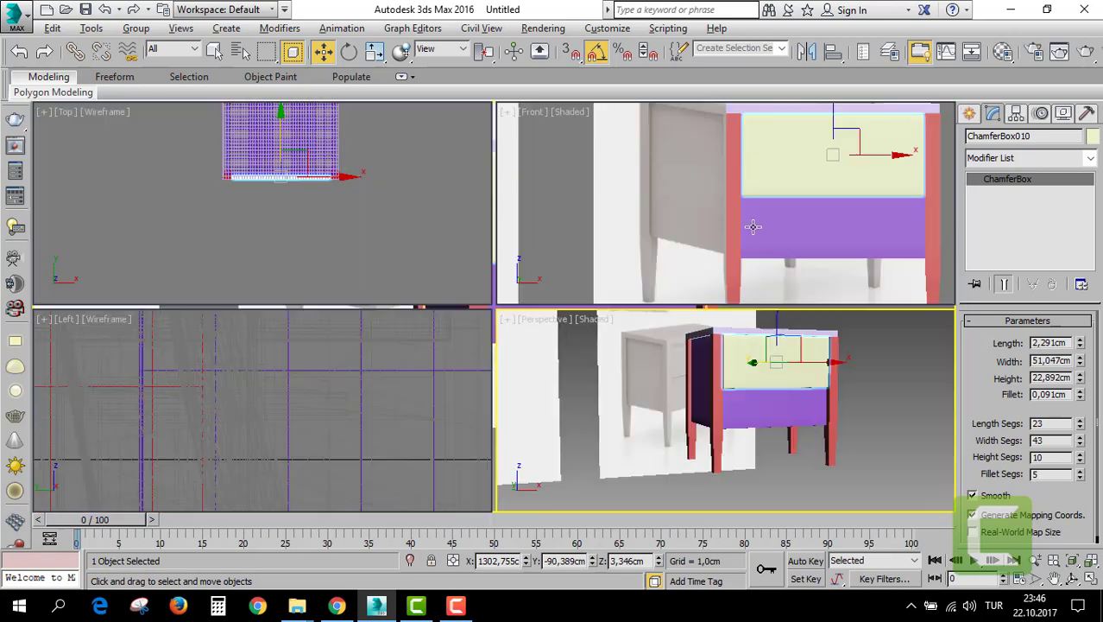
key("alt+w")
middle_click_drag(766, 236, 604, 278)
key("r")
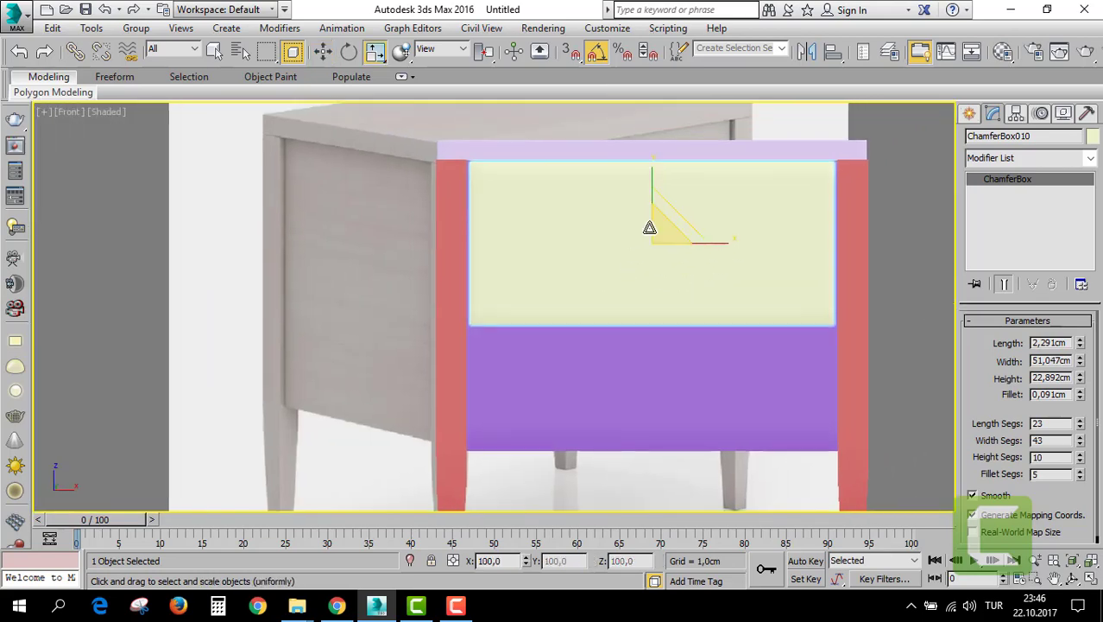
middle_click_drag(650, 176, 645, 196)
left_click_drag(644, 197, 645, 200)
key("w")
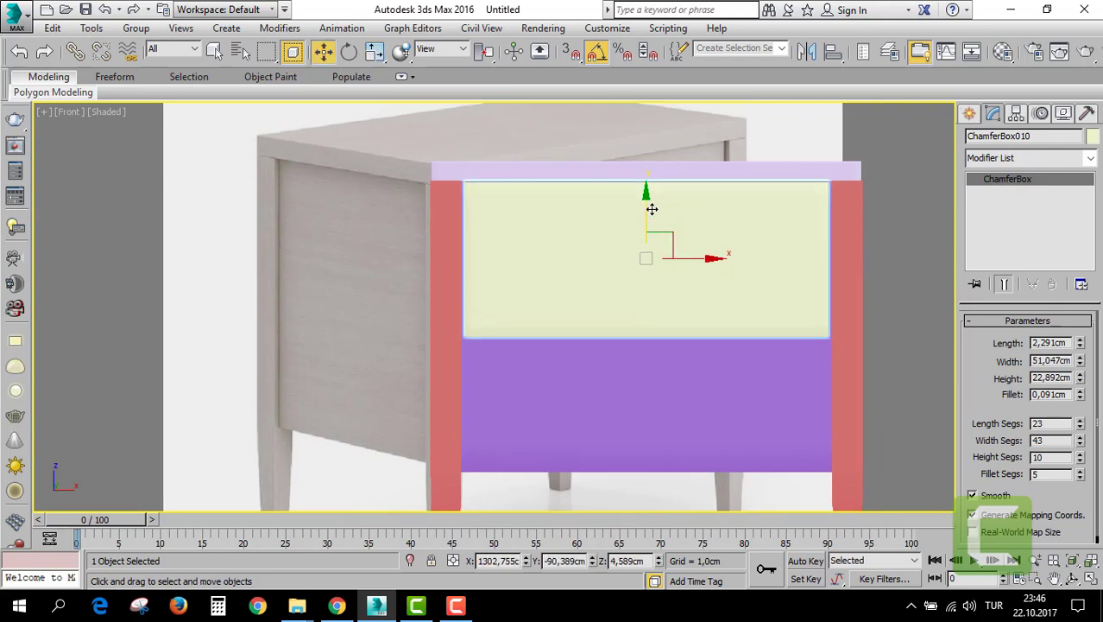
left_click_drag(702, 258, 699, 259)
left_click_drag(645, 209, 629, 367, "shift")
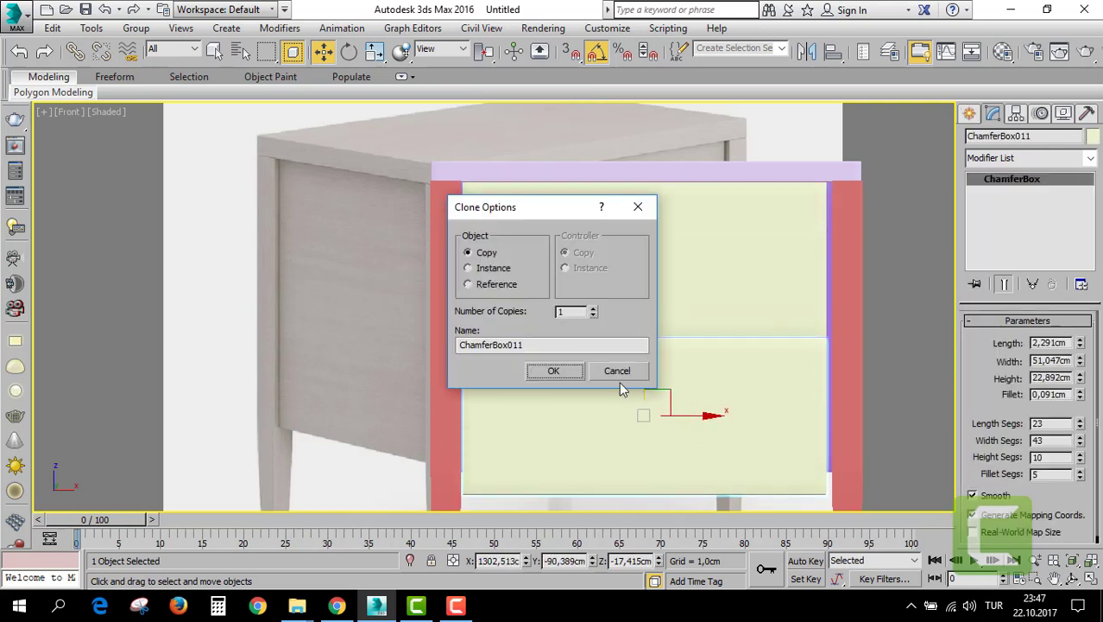
Confirm the drawer-front copy and move both panels together beside the cabinet.
left_click(553, 371)
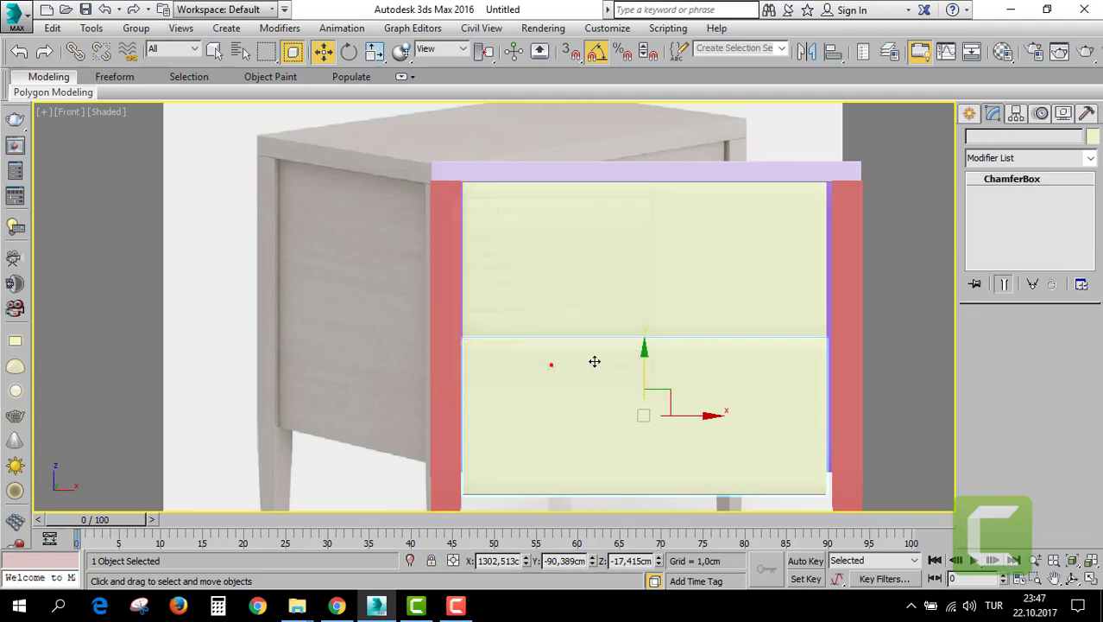
left_click(603, 298, "ctrl")
scroll(647, 320, "down", 2)
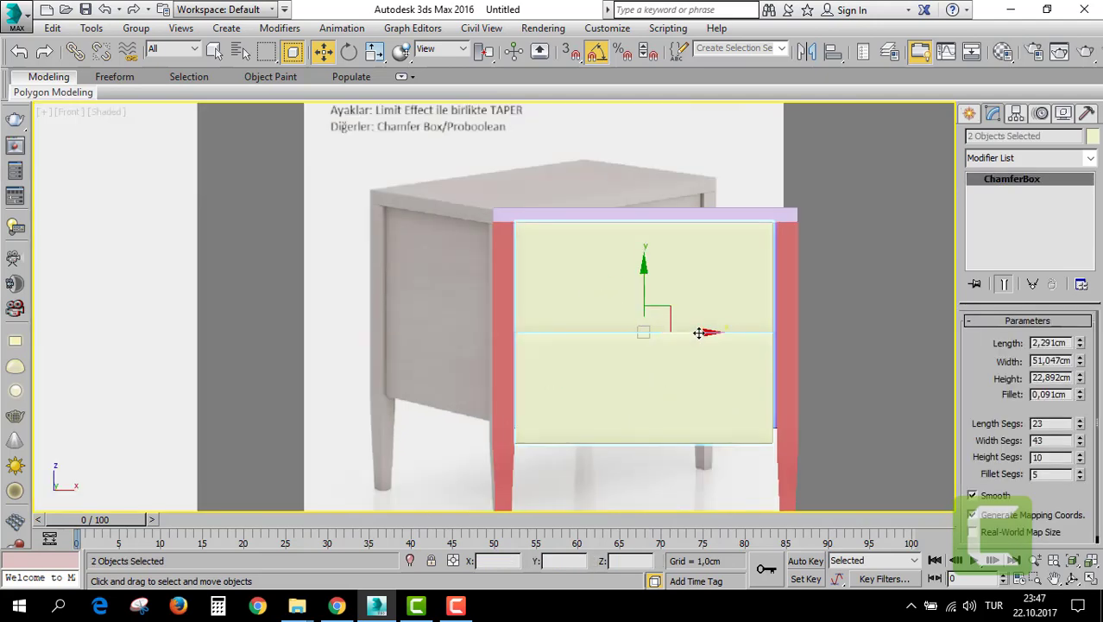
left_click_drag(699, 332, 895, 365)
middle_click_drag(802, 347, 608, 302)
mouse_move(671, 279)
left_mouse_down()
mouse_move(778, 296)
mouse_move(756, 301)
left_mouse_up()
Shrink both drawer fronts vertically and slide them into the cabinet front.
key("r")
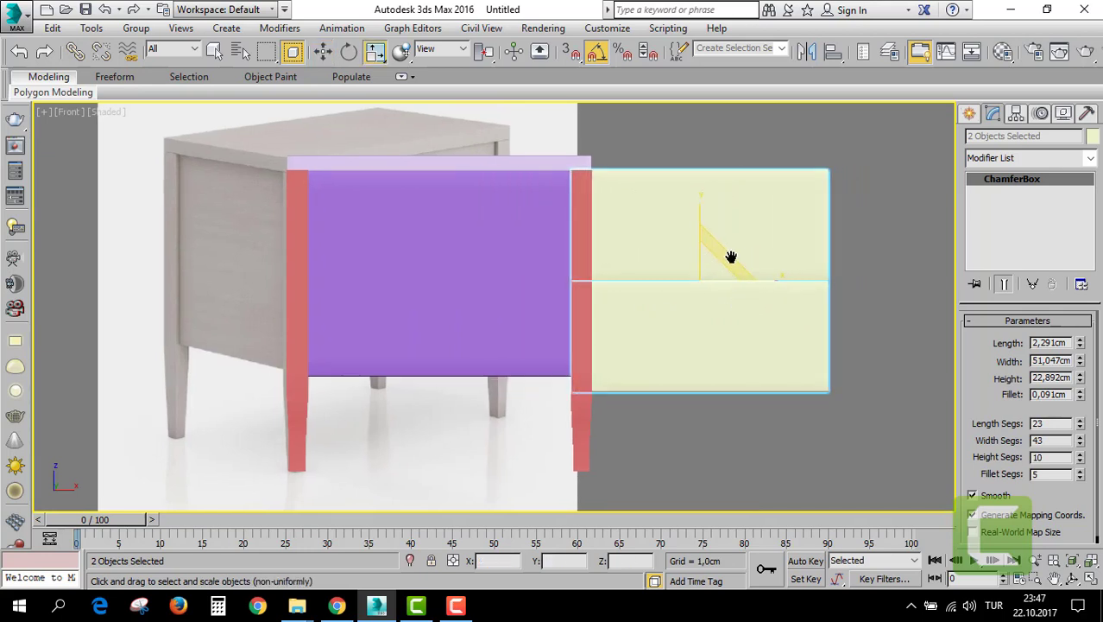
middle_click_drag(731, 254, 737, 247)
left_click_drag(708, 199, 706, 216)
key("w")
left_click_drag(749, 264, 493, 250)
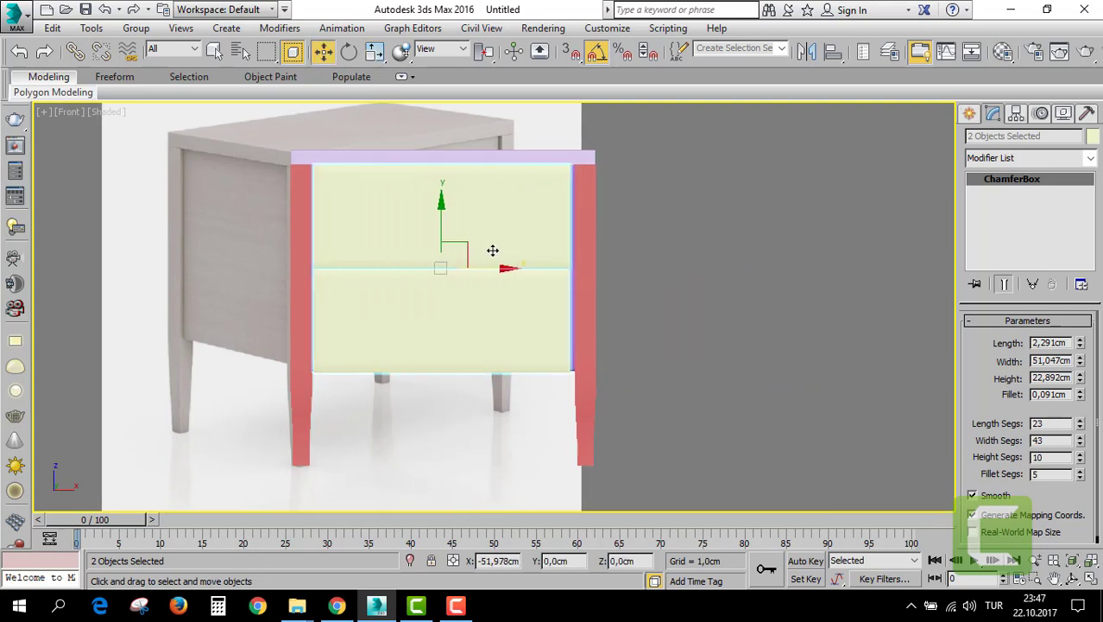
In perspective, add the top, side panel and legs to the drawer-front selection.
key("alt+w")
left_click(751, 407)
key("alt+w")
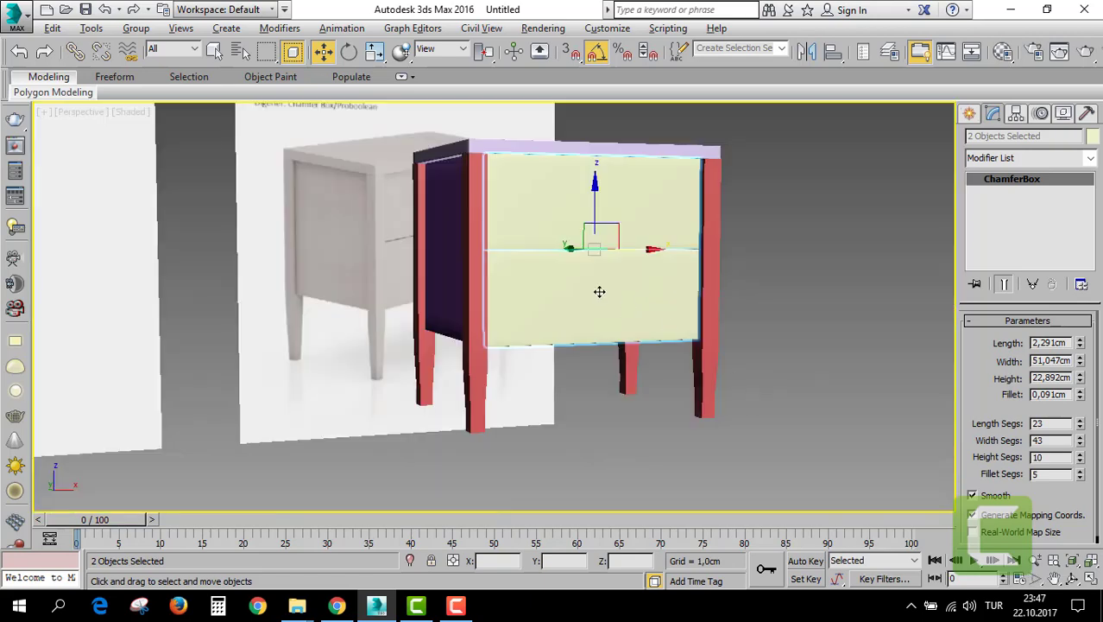
middle_click_drag(599, 291, 635, 327, "alt")
left_click(458, 230, "ctrl")
left_click(423, 223, "ctrl")
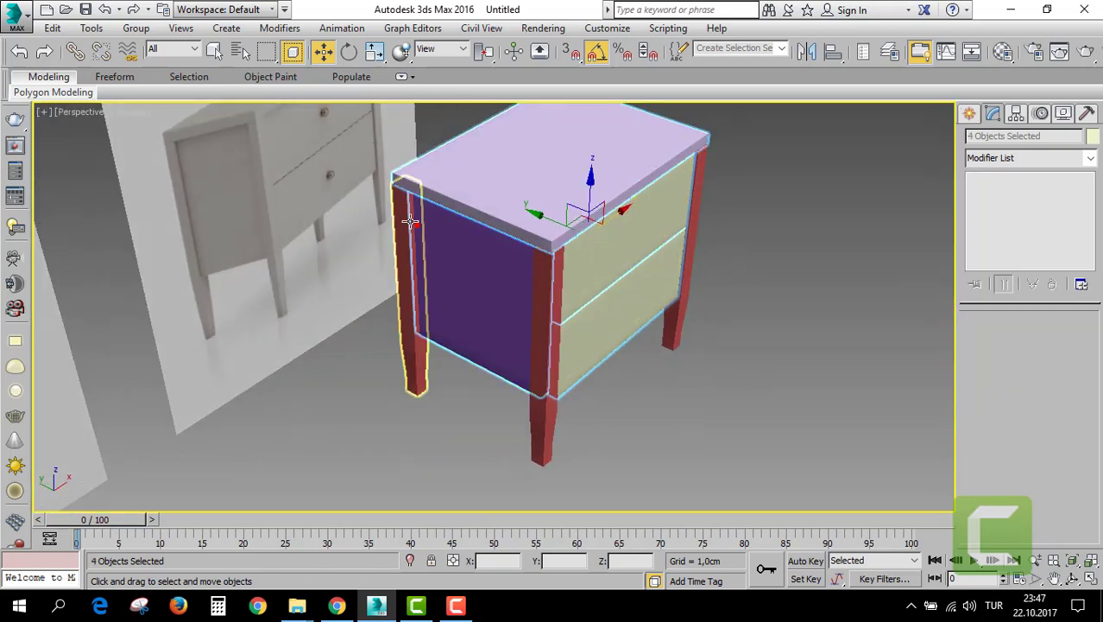
left_click(411, 222, "ctrl")
left_click(548, 324, "ctrl")
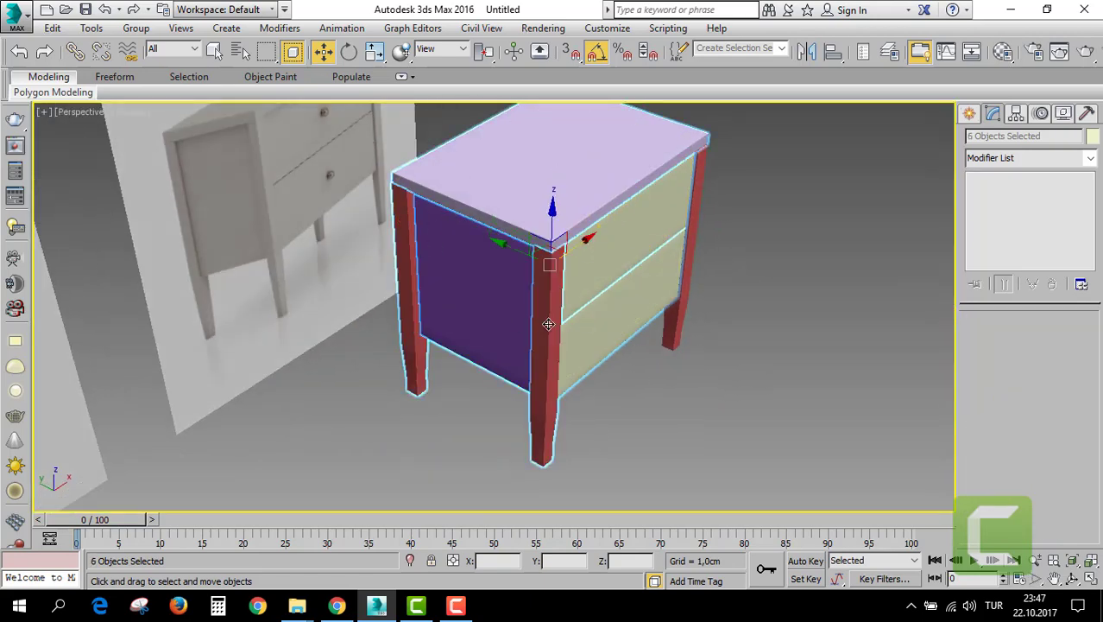
left_click(690, 252, "ctrl")
mouse_move(784, 297)
middle_mouse_down("alt")
mouse_move(608, 269)
mouse_move(721, 276)
mouse_move(1001, 152)
middle_mouse_up("alt")
Colour all selected cabinet parts grey and orbit to inspect the legs.
left_click(1092, 136)
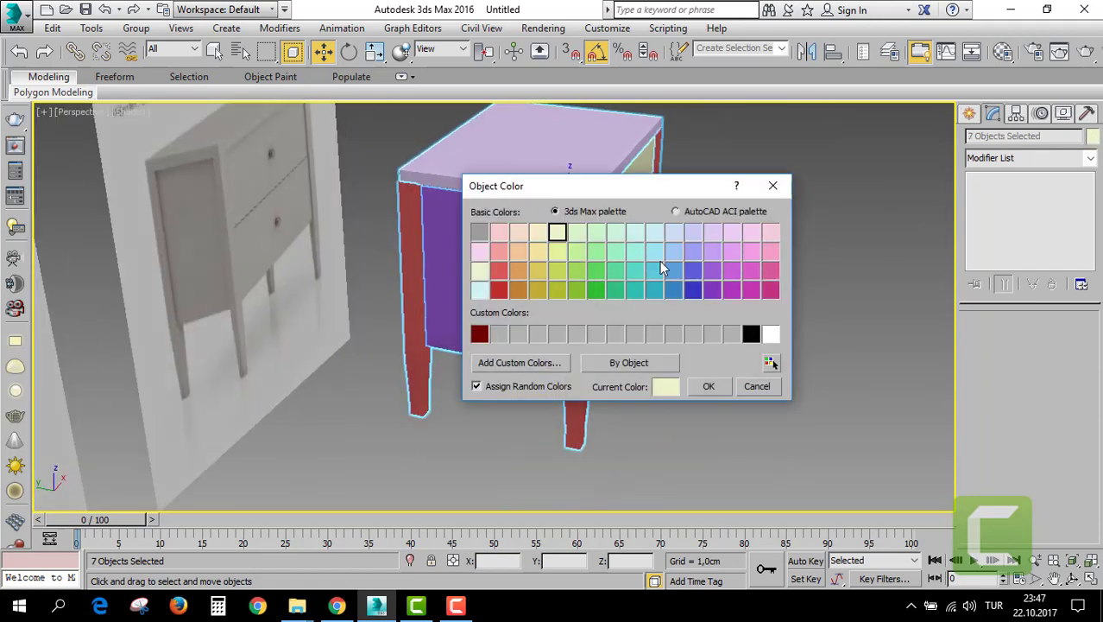
left_click(710, 388)
mouse_move(657, 344)
middle_mouse_down("alt")
mouse_move(605, 331)
mouse_move(619, 327)
middle_mouse_up("alt")
scroll(342, 156, "up", 4)
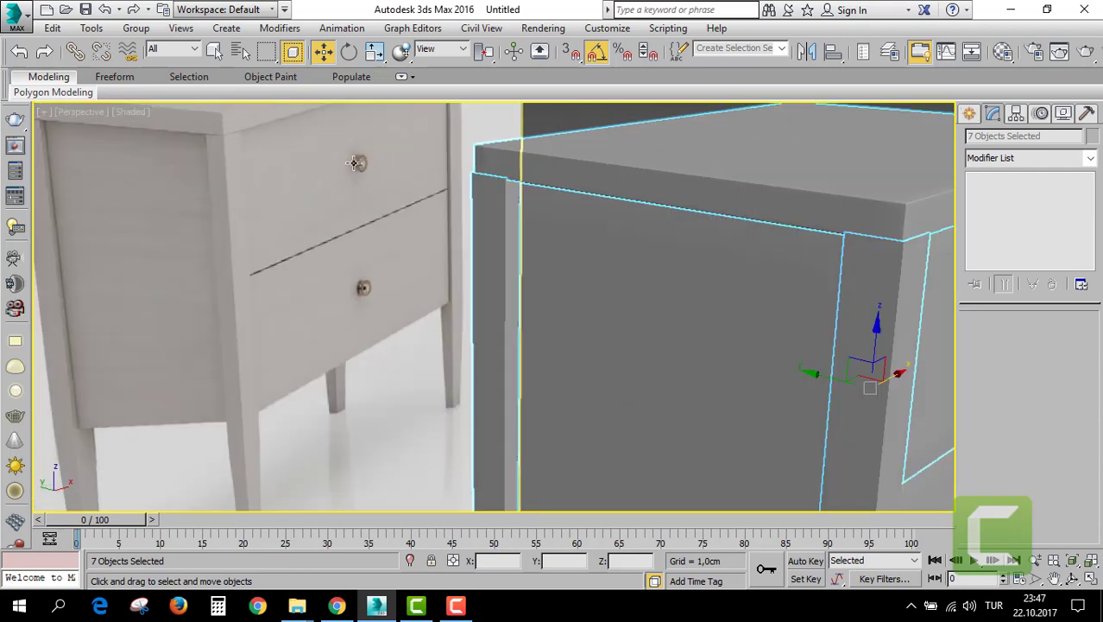
scroll(356, 140, "up", 4)
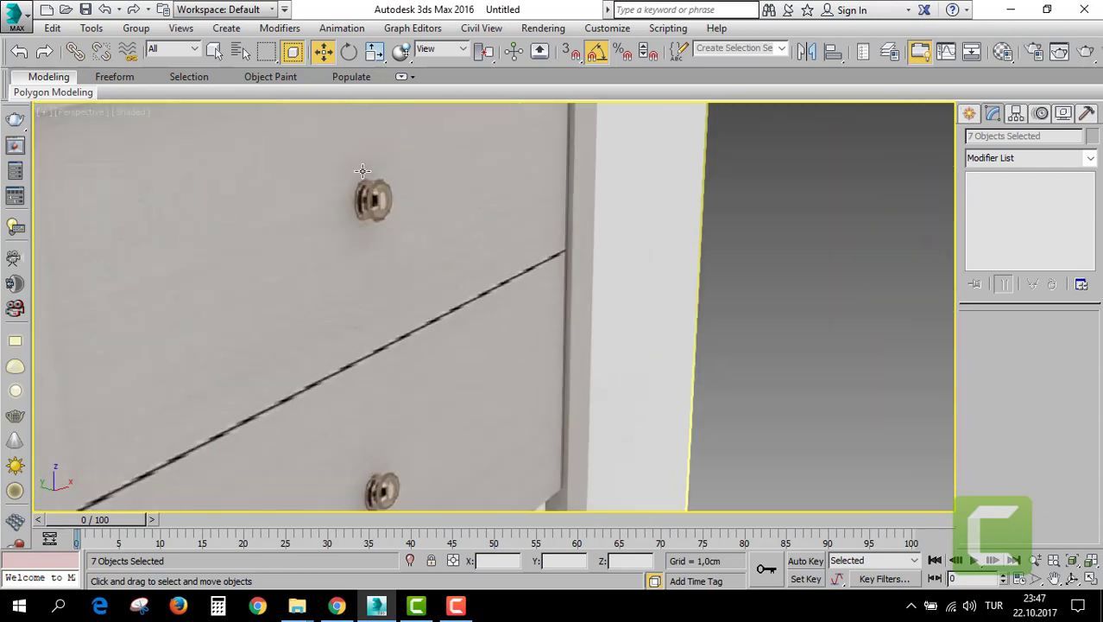
scroll(362, 169, "down", 5)
middle_click_drag(363, 169, 522, 309, "alt")
scroll(522, 309, "up", 3)
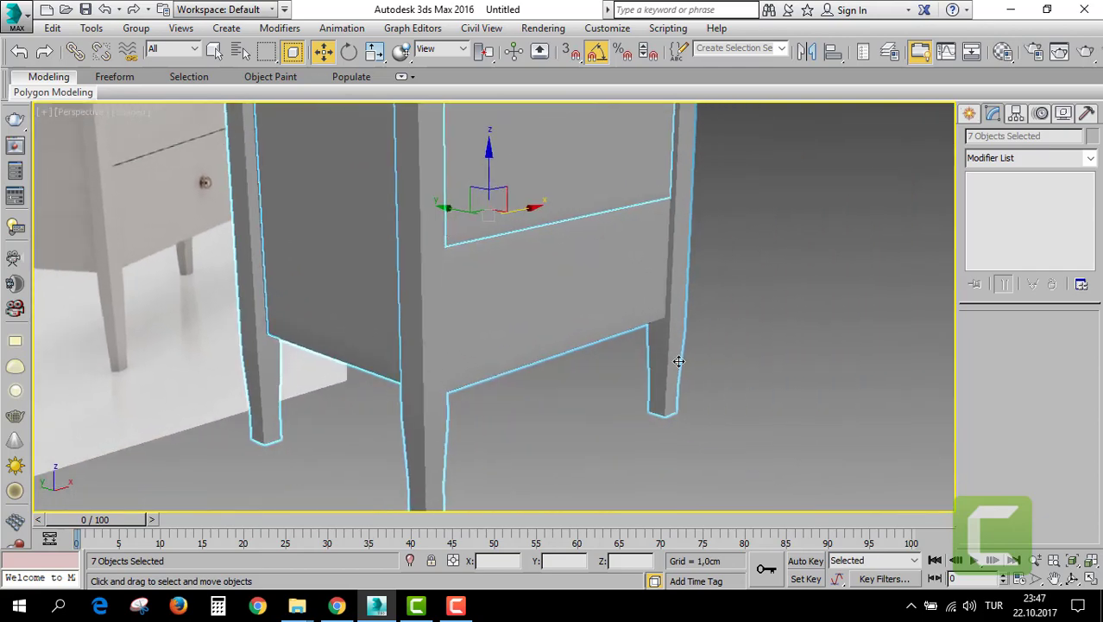
Select only the lower drawer front and nudge it slightly down.
key("ctrl+d")
left_click(494, 277)
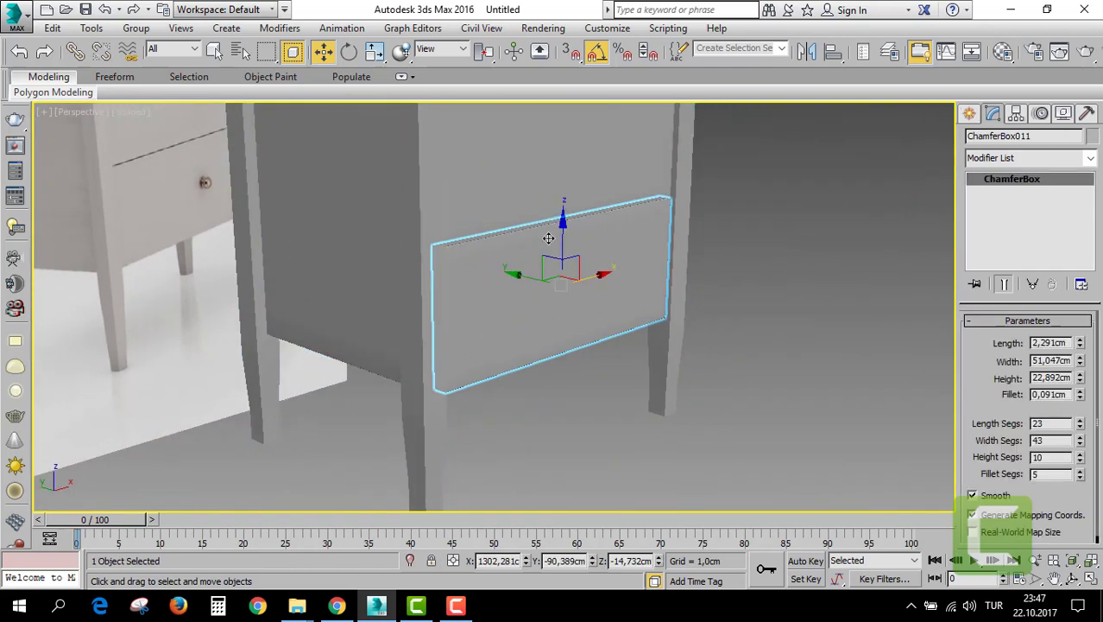
left_click_drag(564, 229, 563, 229)
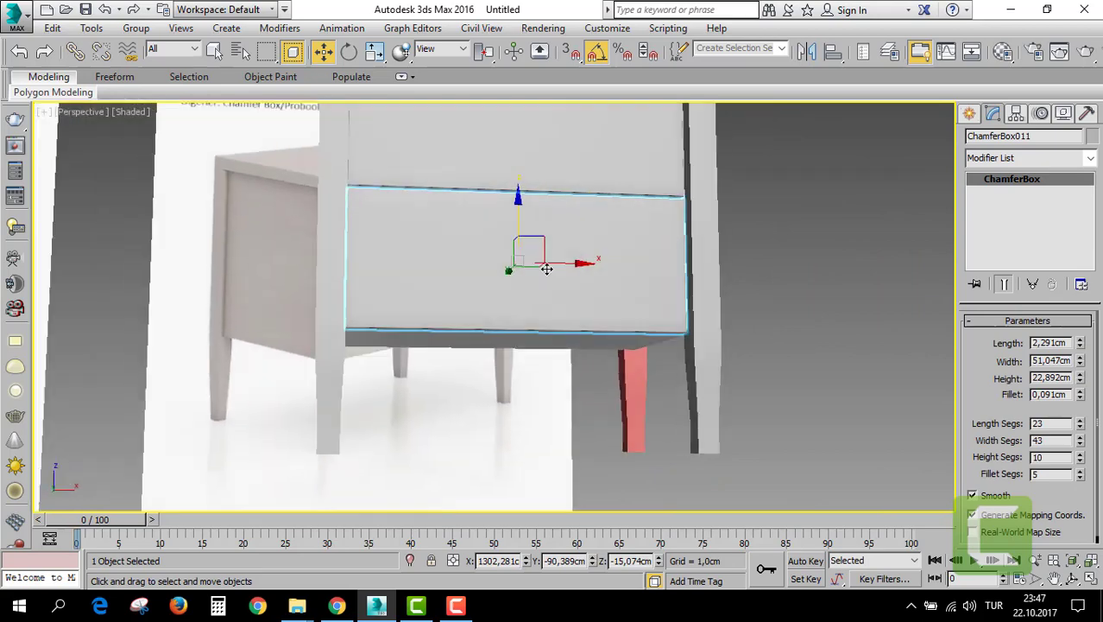
middle_click_drag(568, 245, 536, 273, "alt")
left_click_drag(516, 226, 514, 220)
Orbit to a wider view of both cabinets and select the upper drawer front.
middle_click_drag(553, 259, 796, 368, "alt")
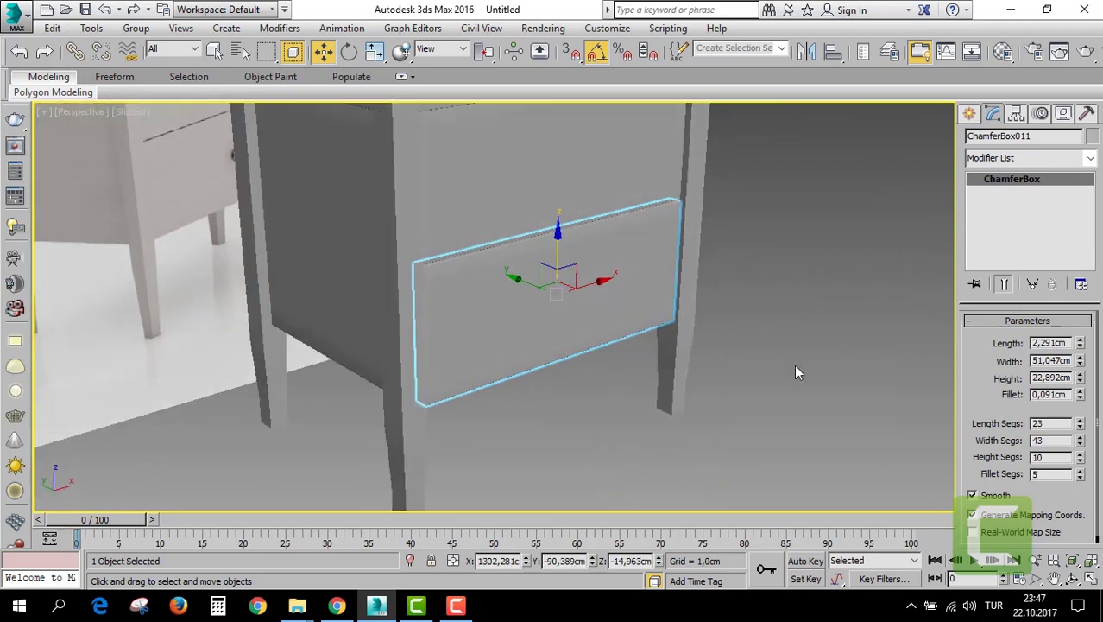
left_click(796, 371)
scroll(624, 360, "down", 3)
mouse_move(623, 360)
middle_mouse_down("alt")
mouse_move(880, 338)
mouse_move(434, 107)
mouse_move(886, 266)
mouse_move(1039, 130)
middle_mouse_up("alt")
left_click(969, 113)
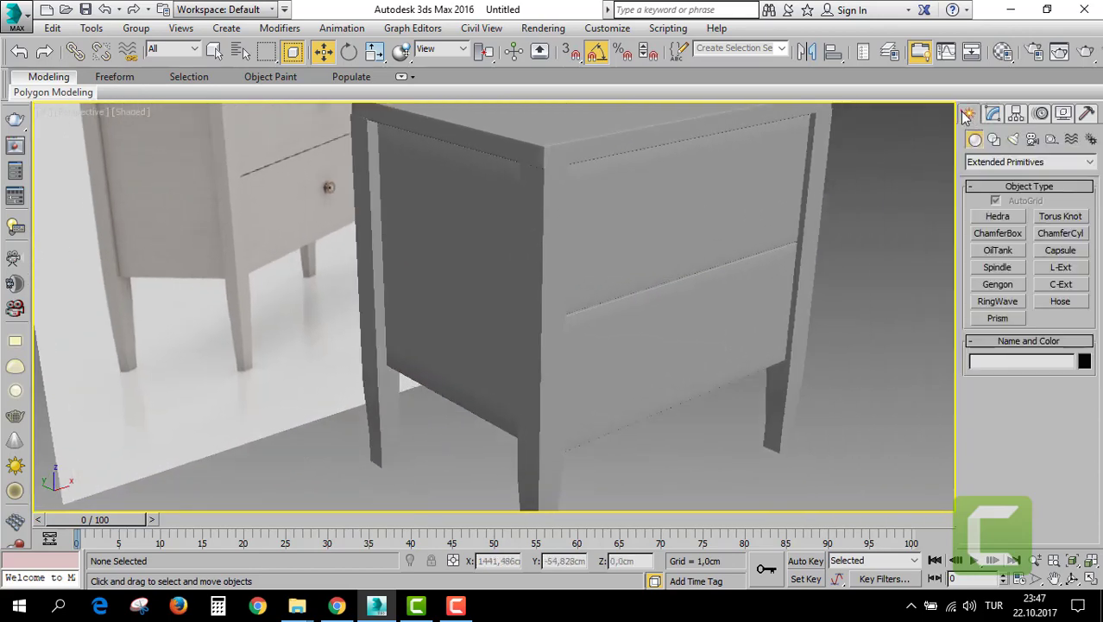
left_click(746, 193)
Zoom the full-screen front view onto the selected upper drawer front.
key("alt+w")
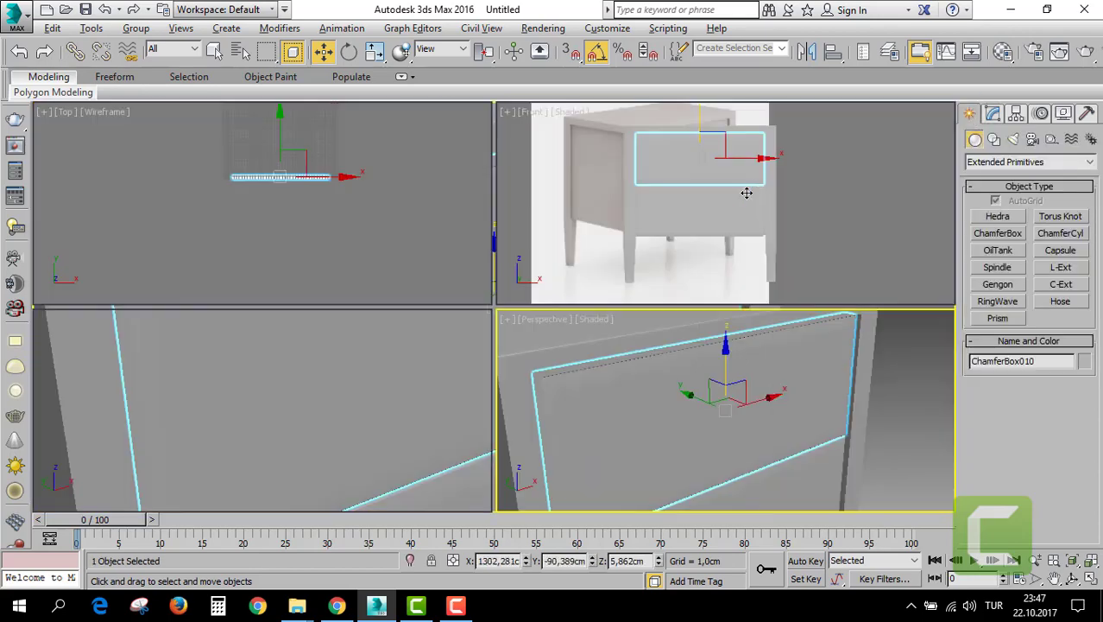
middle_click(780, 177)
key("alt+w")
key("z")
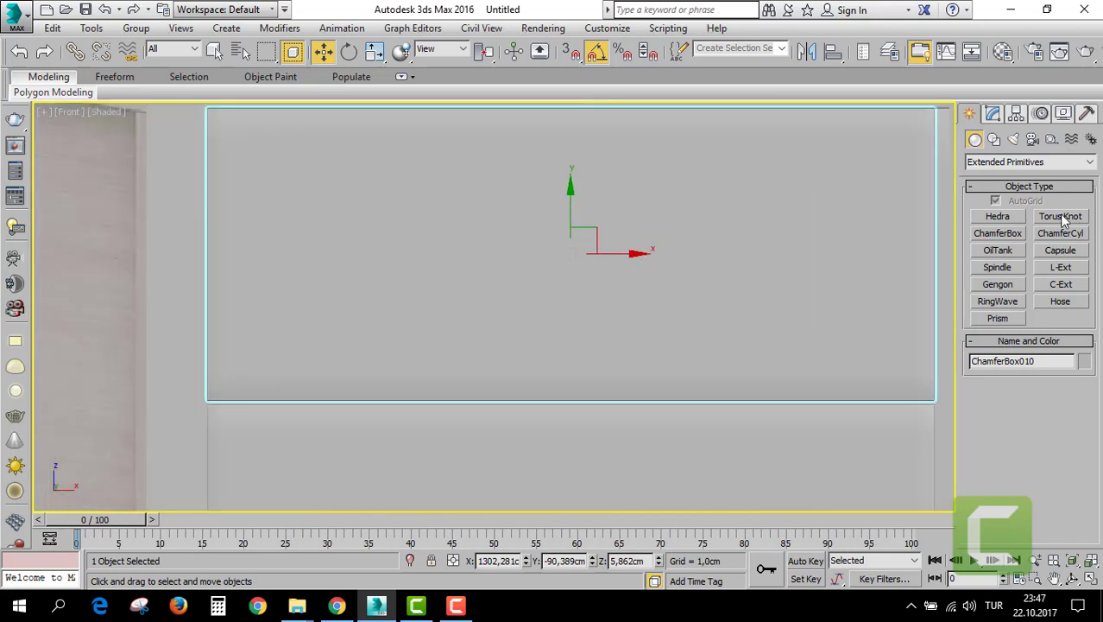
left_click(992, 116)
left_click(968, 113)
Draw a small Standard Primitives cone knob on the upper drawer front.
left_click(1026, 164)
left_click(1007, 176)
left_click(1062, 220)
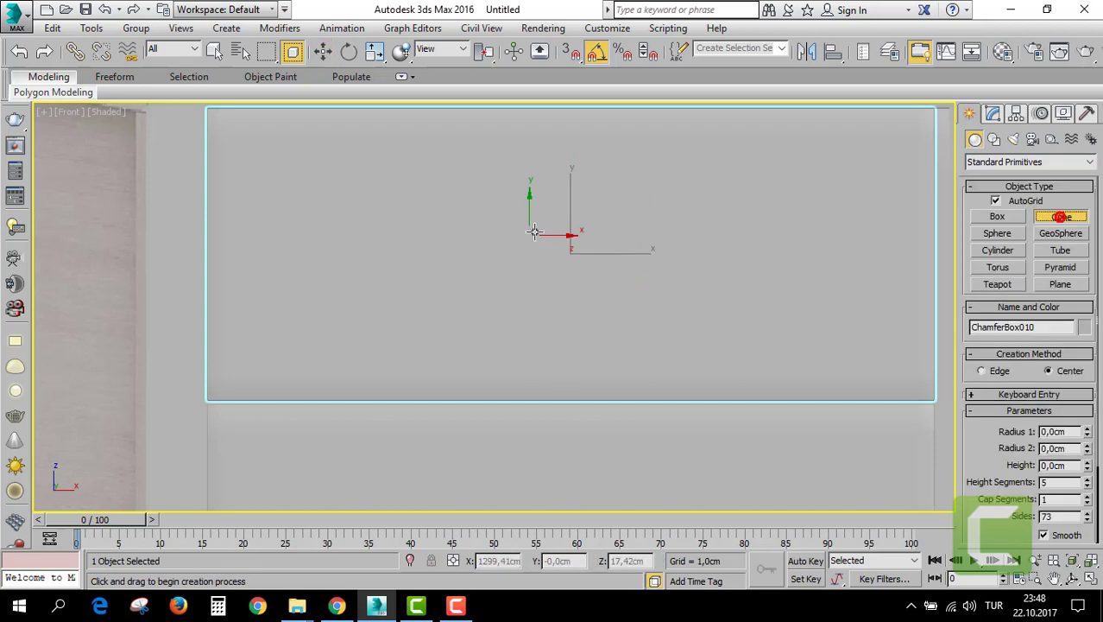
left_click_drag(569, 243, 574, 252)
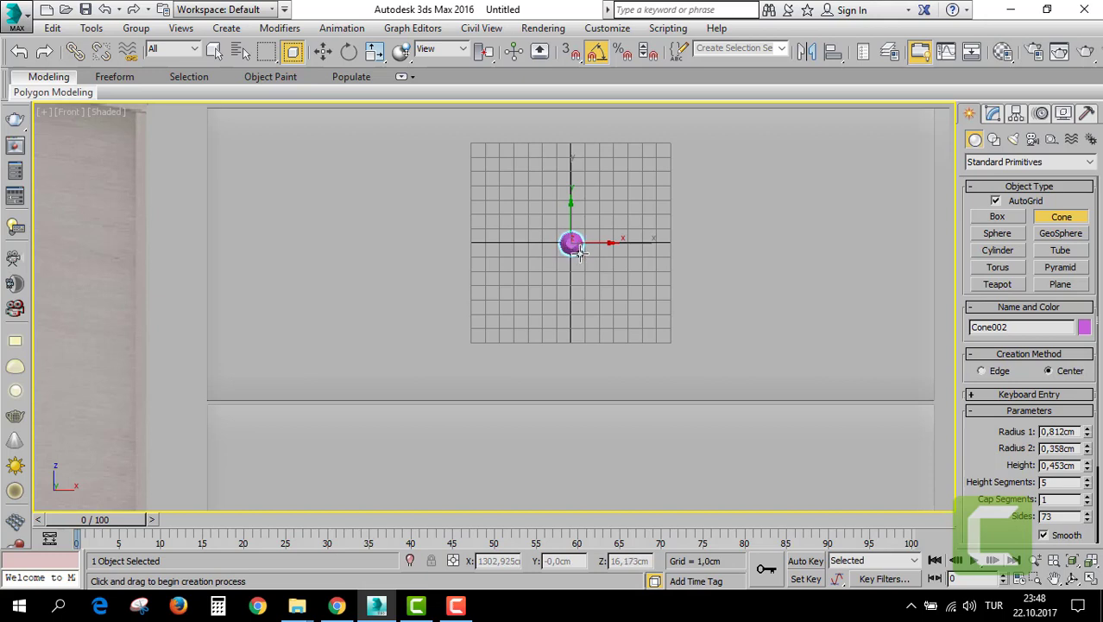
left_click(581, 251)
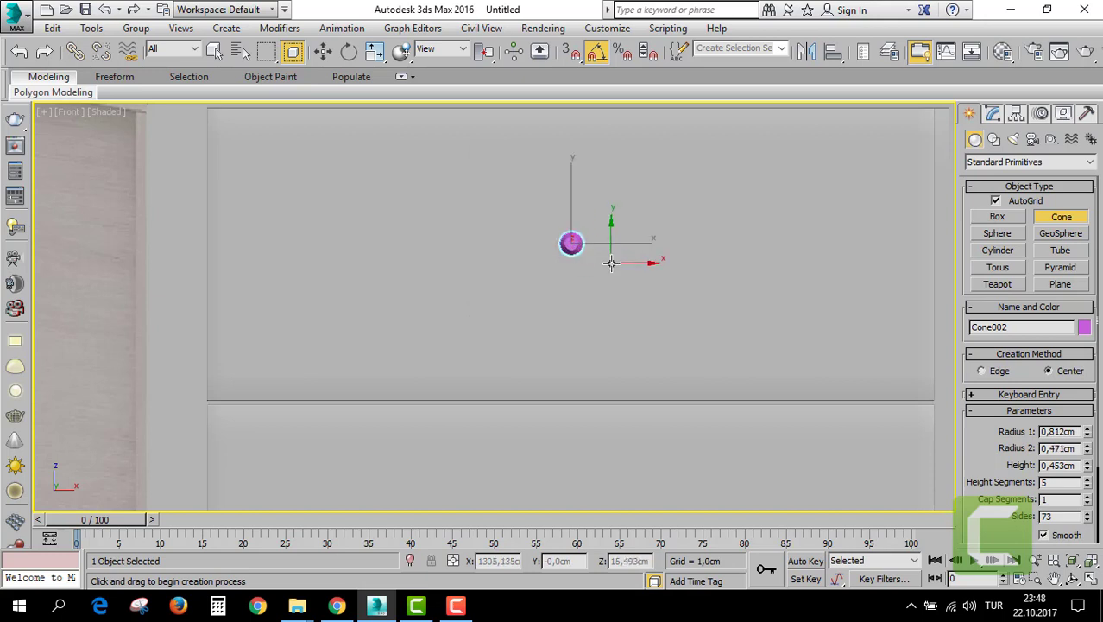
Scale the cone knob up to about 151% and check it in perspective.
key("alt+w")
scroll(740, 394, "up", 5)
key("alt+w")
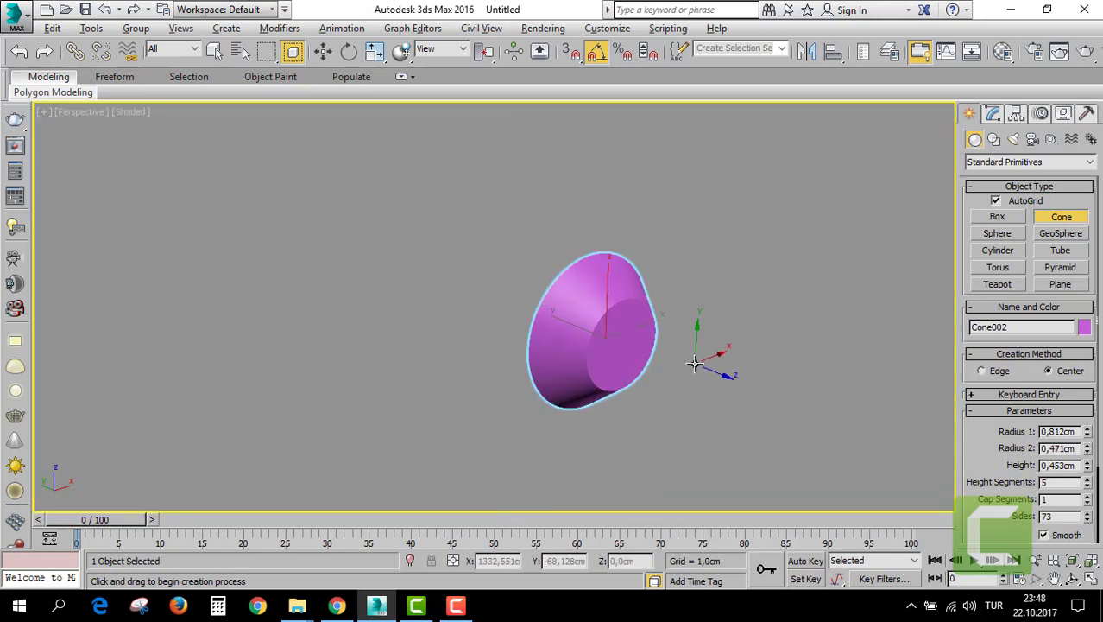
scroll(646, 332, "down", 5)
scroll(646, 331, "down", 5)
scroll(653, 341, "up", 4)
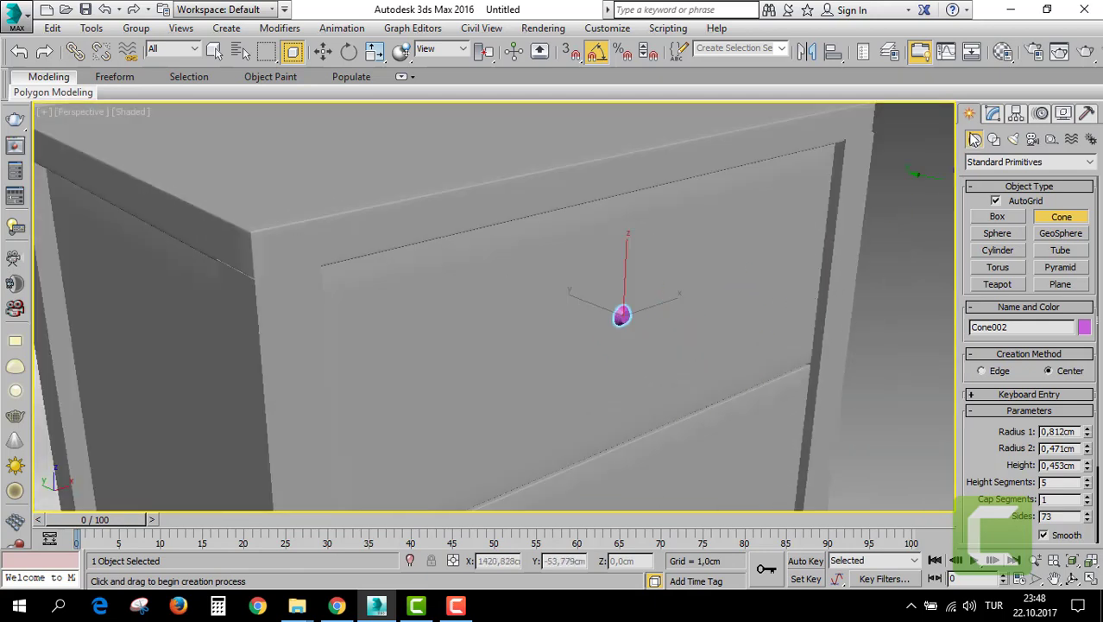
left_click(992, 115)
key("r")
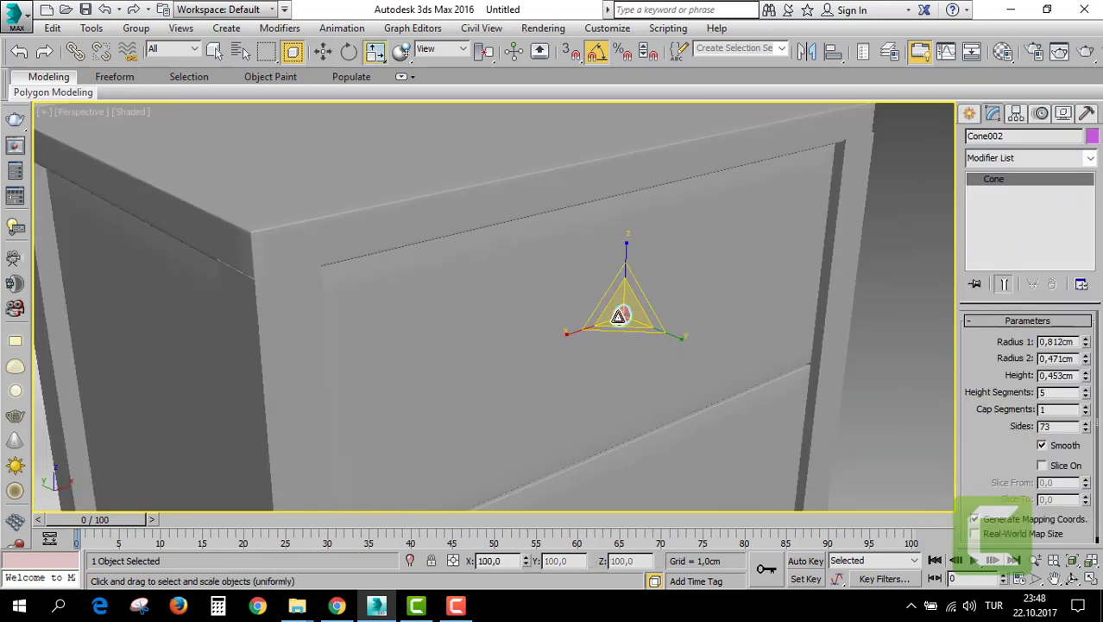
key("r")
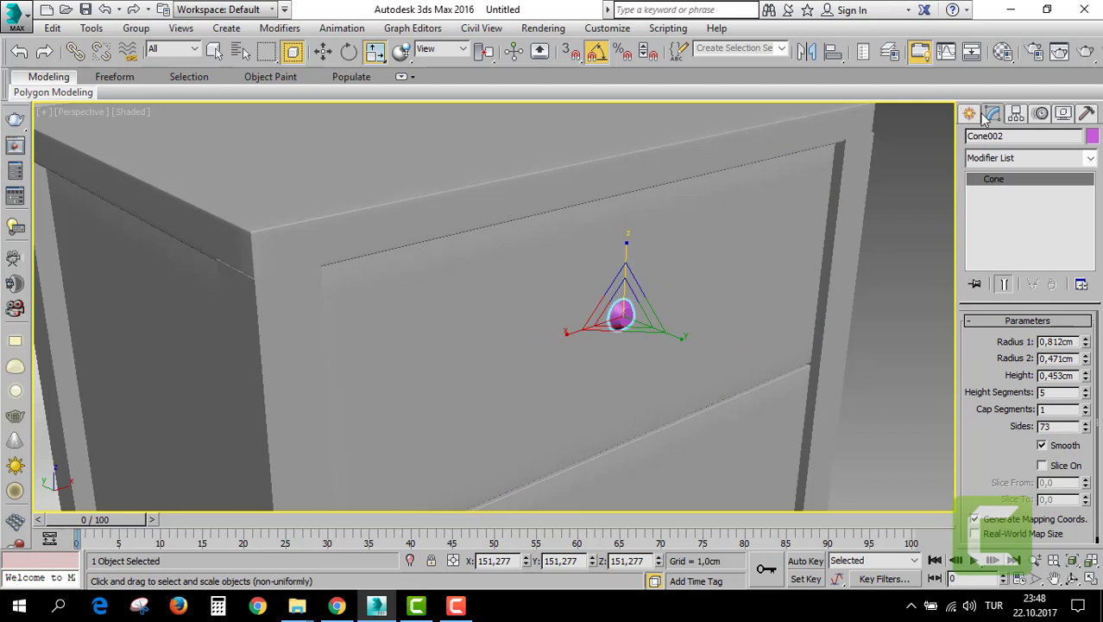
left_click(969, 114)
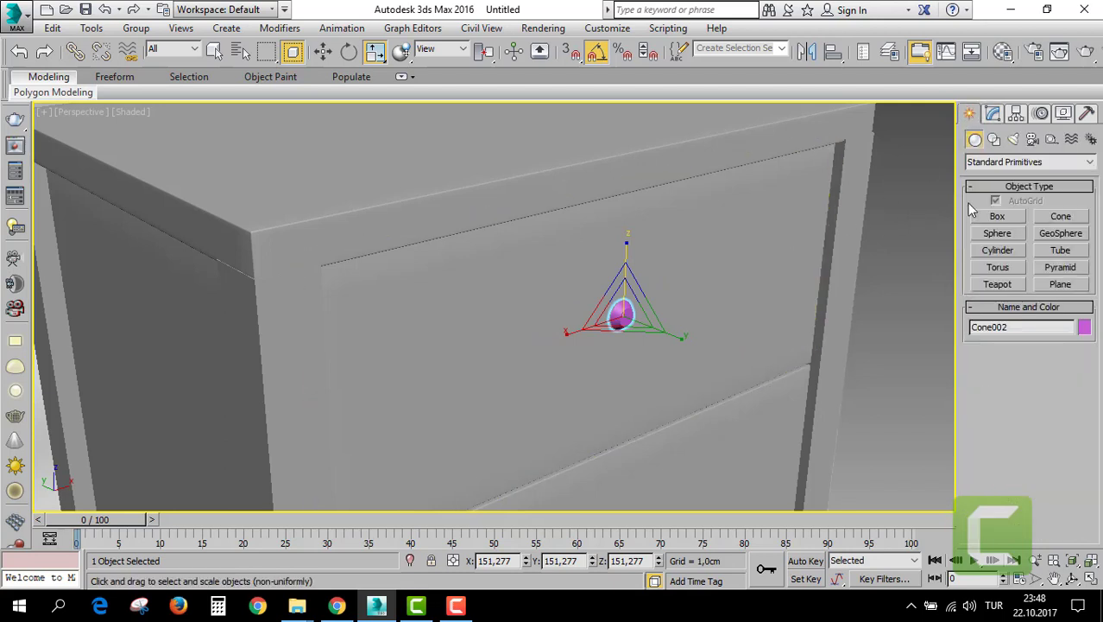
left_click(998, 249)
Draw a cylinder over the cone knob and slide it along its length.
key("alt+w")
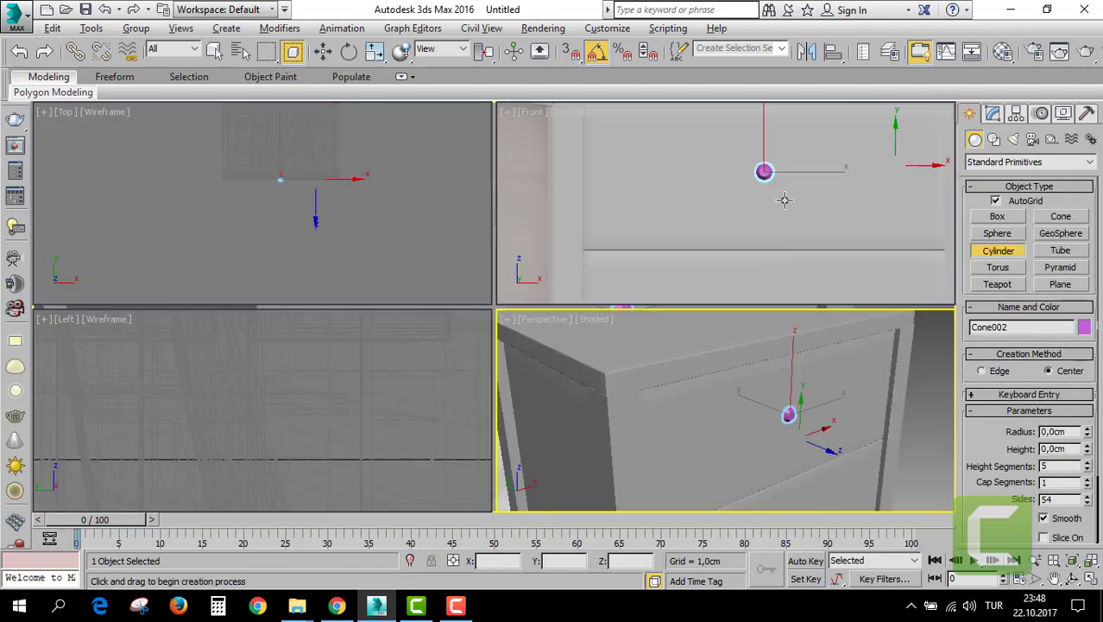
scroll(761, 173, "up", 5)
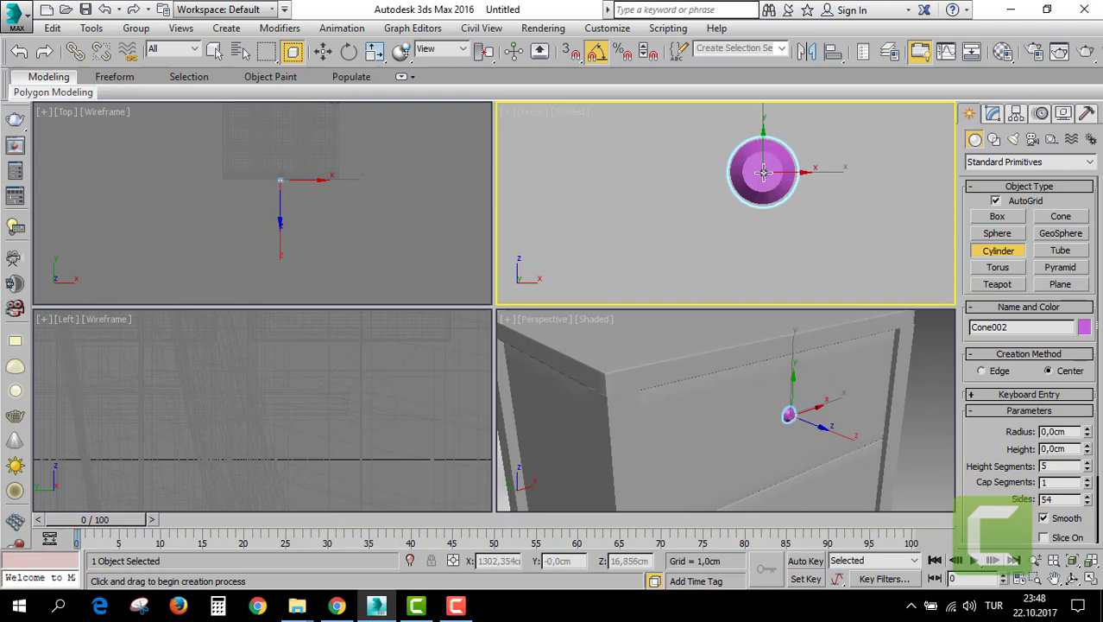
left_click_drag(762, 173, 763, 186)
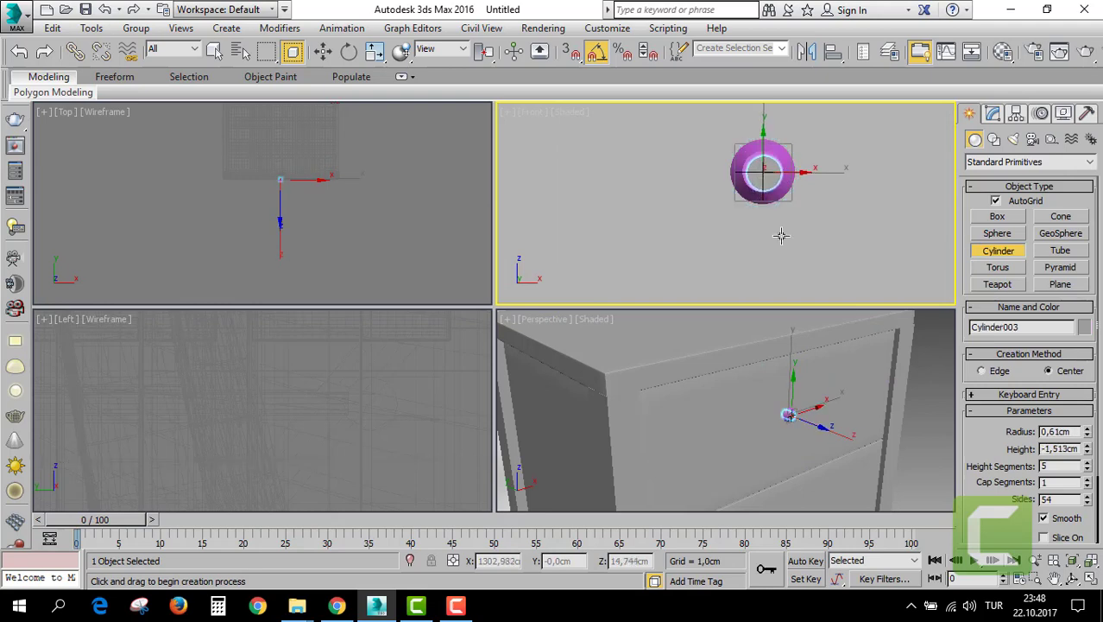
key("w")
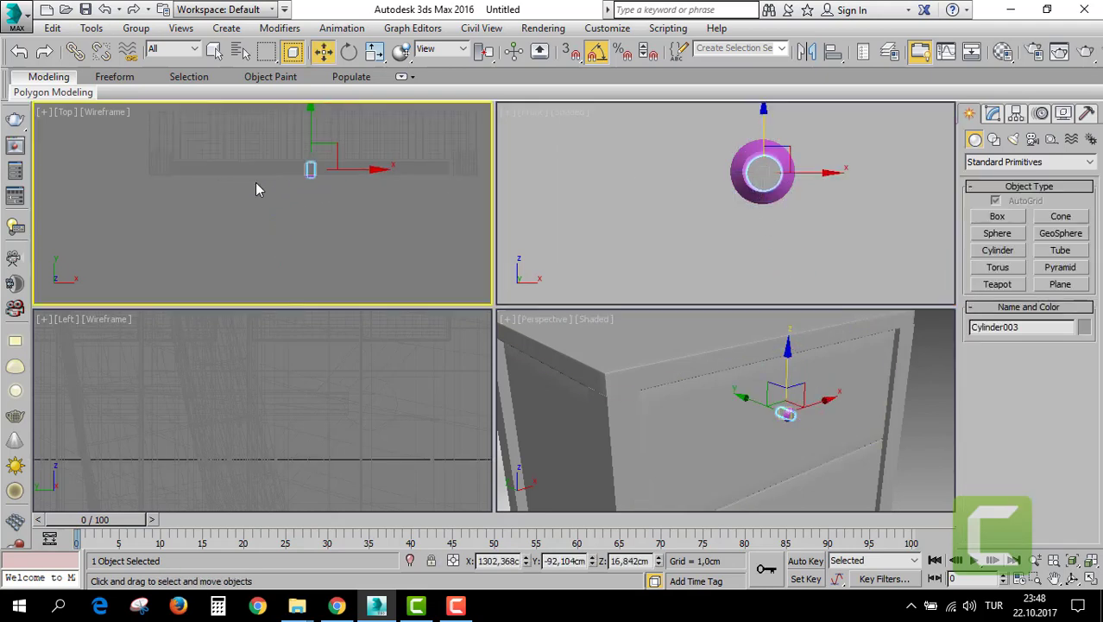
scroll(315, 166, "up", 3)
left_click_drag(321, 133, 321, 155)
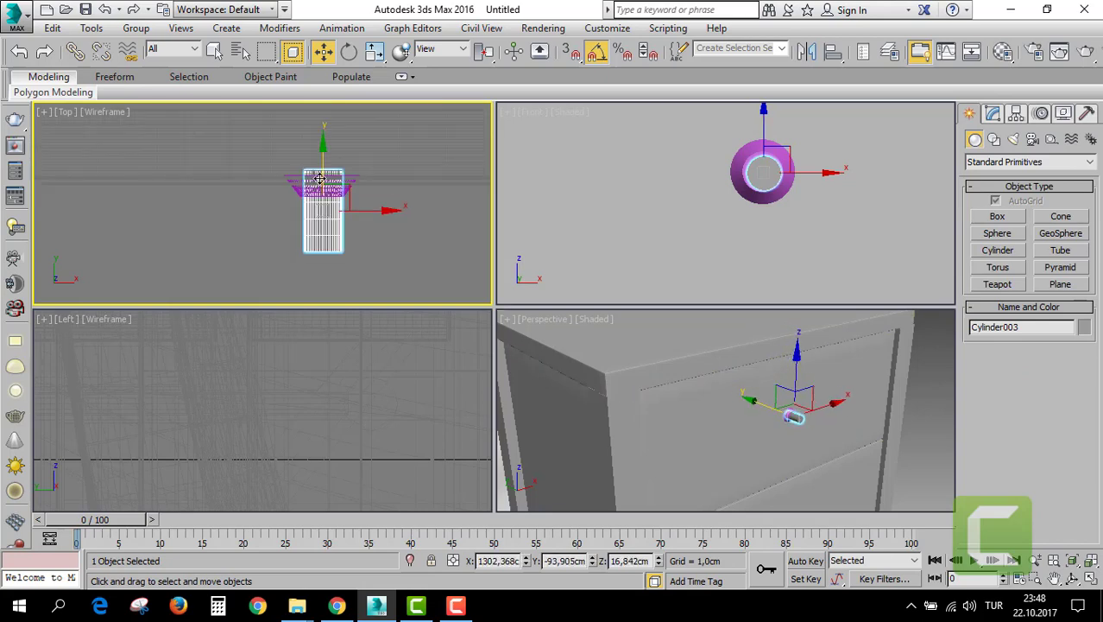
scroll(439, 219, "up", 3)
key("alt+w")
key("z")
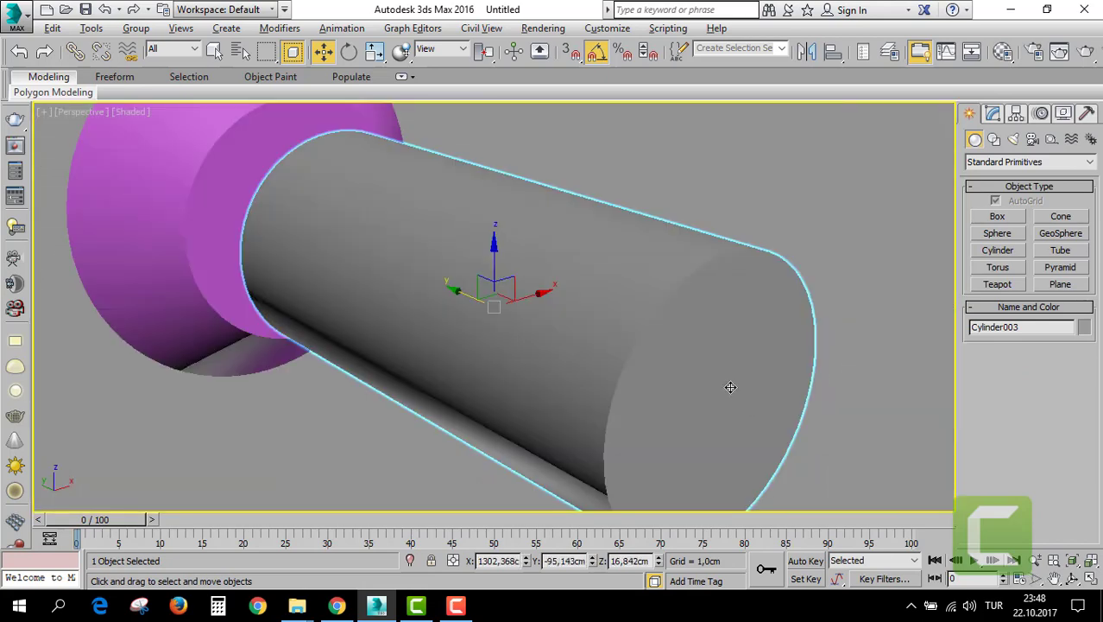
scroll(695, 285, "down", 3)
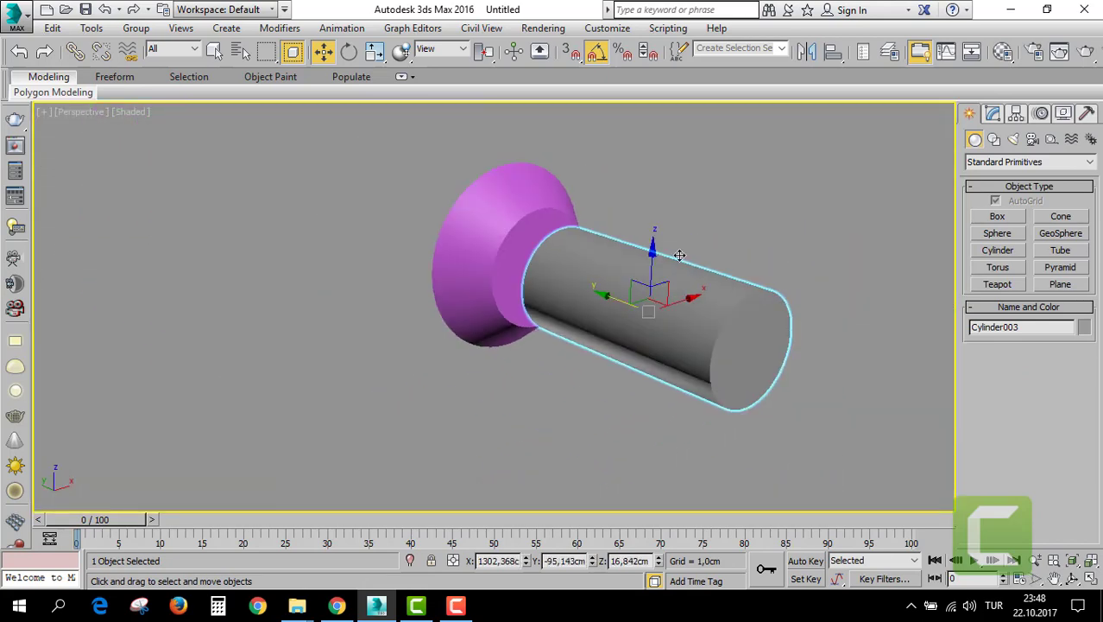
Align the cylinder's pivot to the Cone002 pivot, then move it partly out.
left_click(832, 52)
left_click(516, 221)
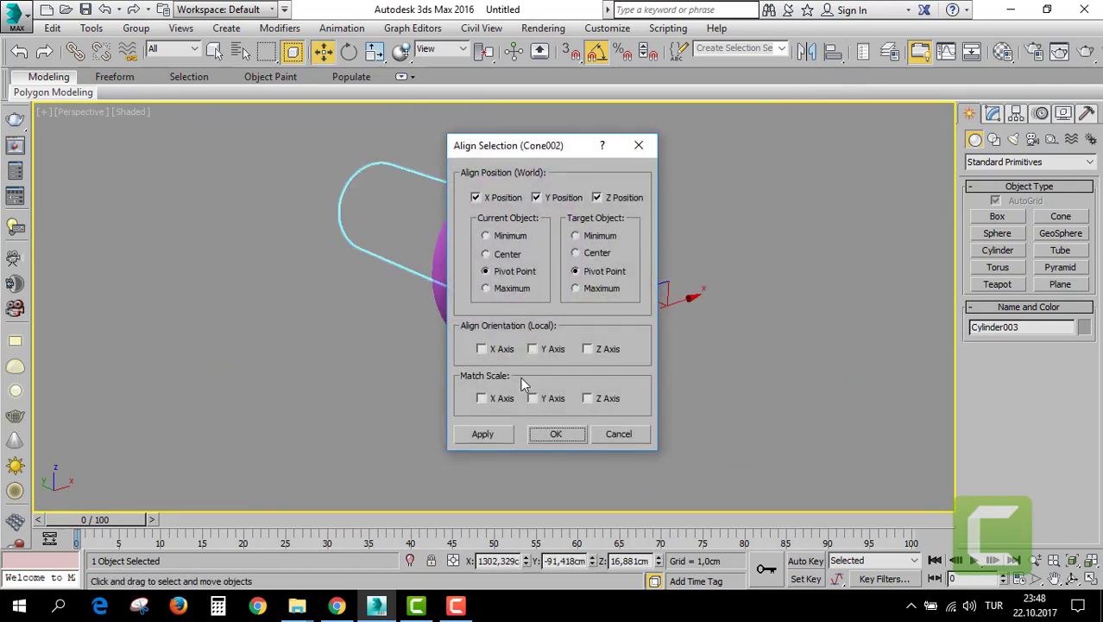
left_click(535, 434)
left_click_drag(490, 241, 586, 313)
Scale the cylinder shorter and nudge it into the cone as a stem.
key("r")
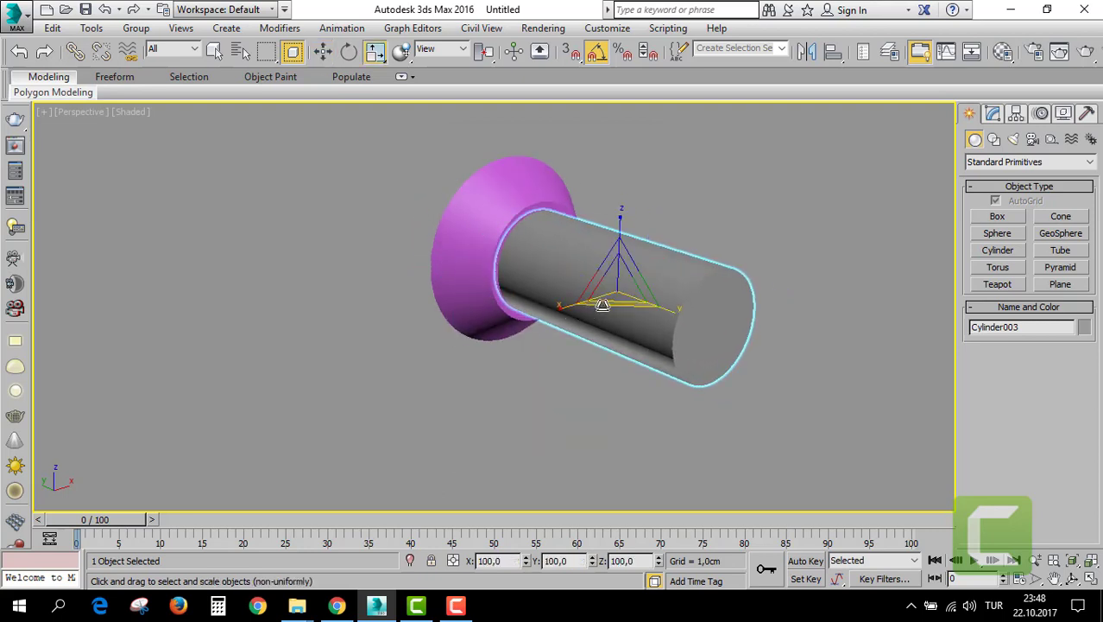
mouse_move(674, 312)
left_mouse_down()
mouse_move(543, 265)
mouse_move(560, 275)
mouse_move(559, 289)
left_mouse_up()
key("w")
key("r")
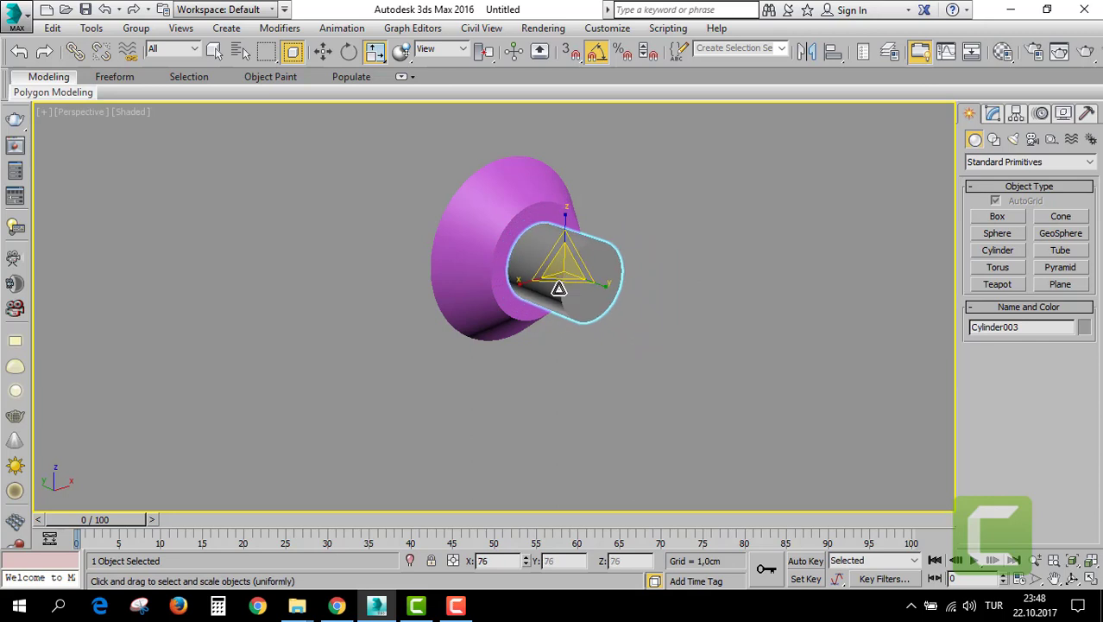
key("w")
middle_click_drag(558, 285, 541, 255, "alt")
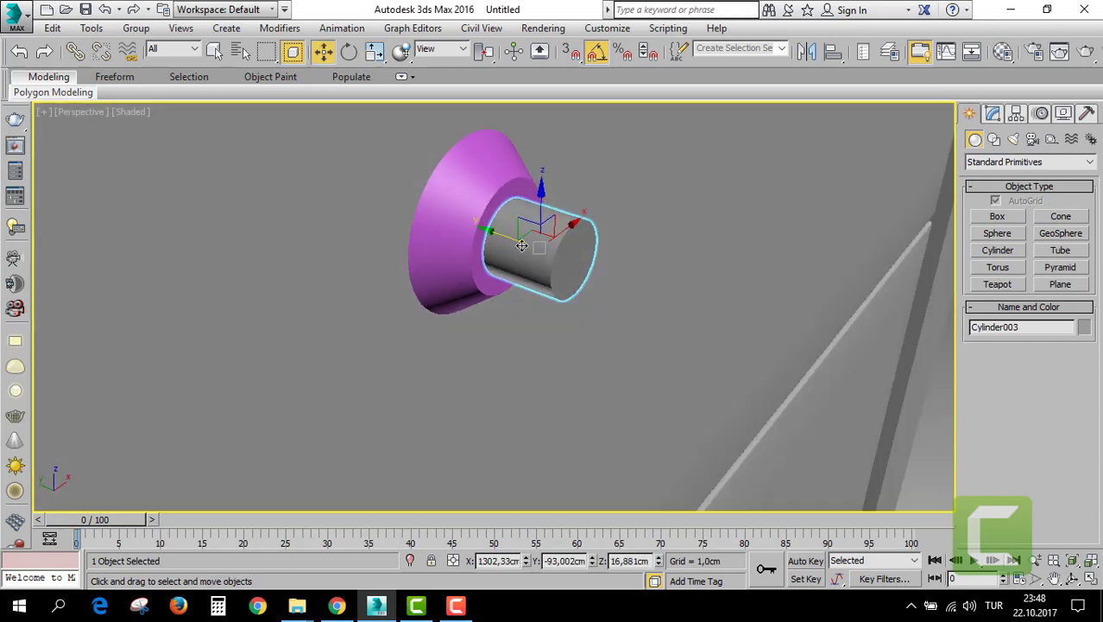
left_click_drag(521, 247, 518, 247)
middle_click_drag(518, 246, 765, 266, "alt")
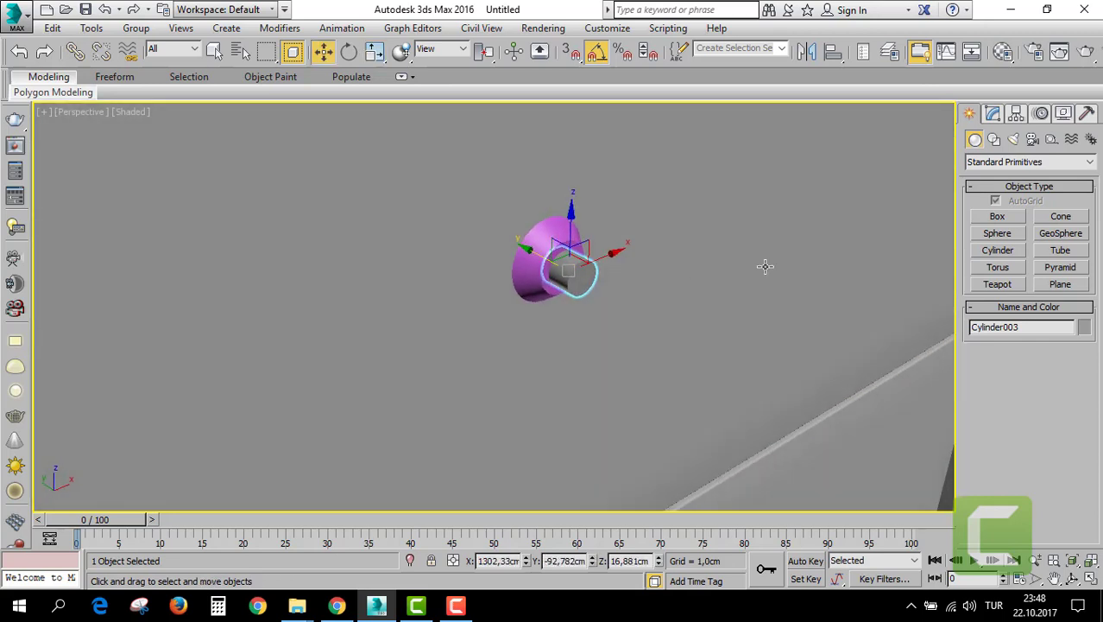
Check the stem's 0,61cm radius and -2,683cm height, viewing the knob from the front.
left_click(993, 114)
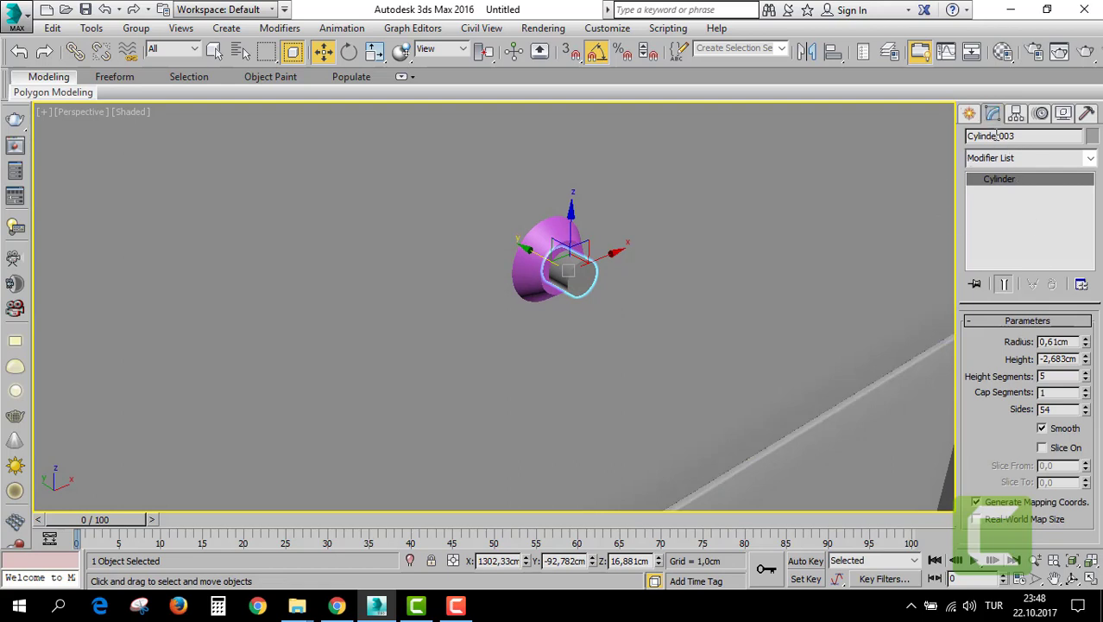
left_click(970, 114)
key("super+shift")
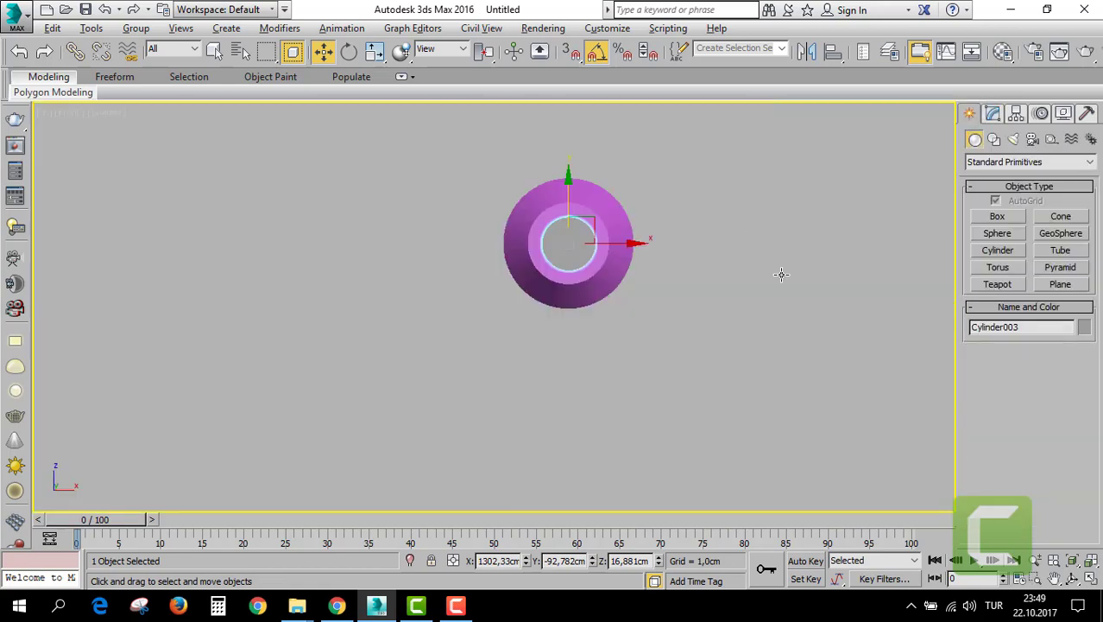
left_click(997, 233)
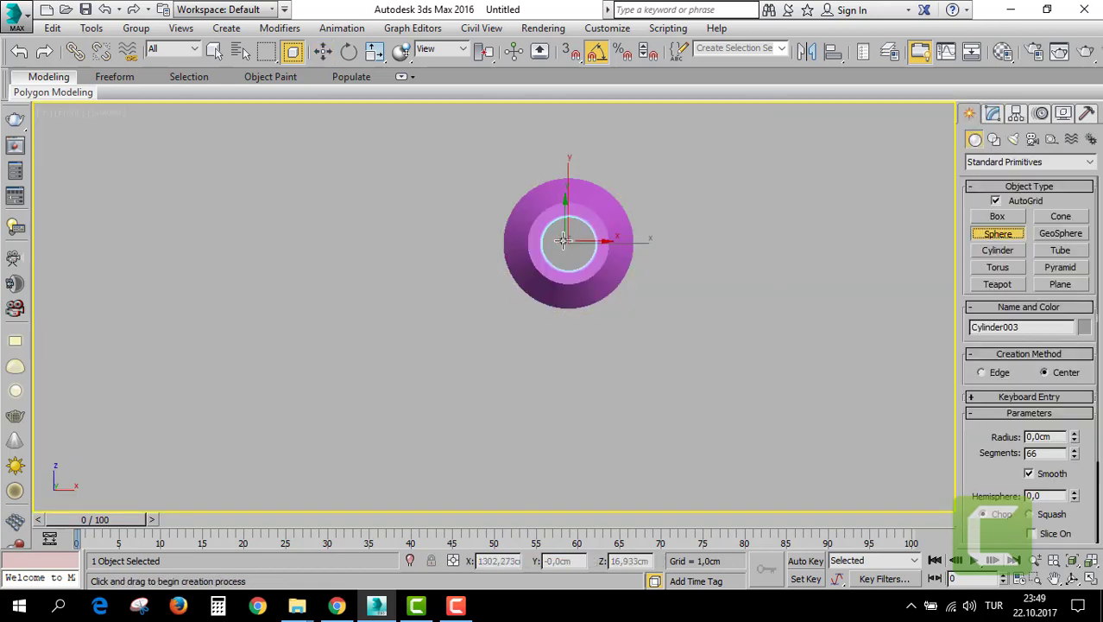
Create a sphere of radius 0.774 cm at the knob stem.
scroll(566, 244, "up", 3)
left_click_drag(572, 247, 578, 336)
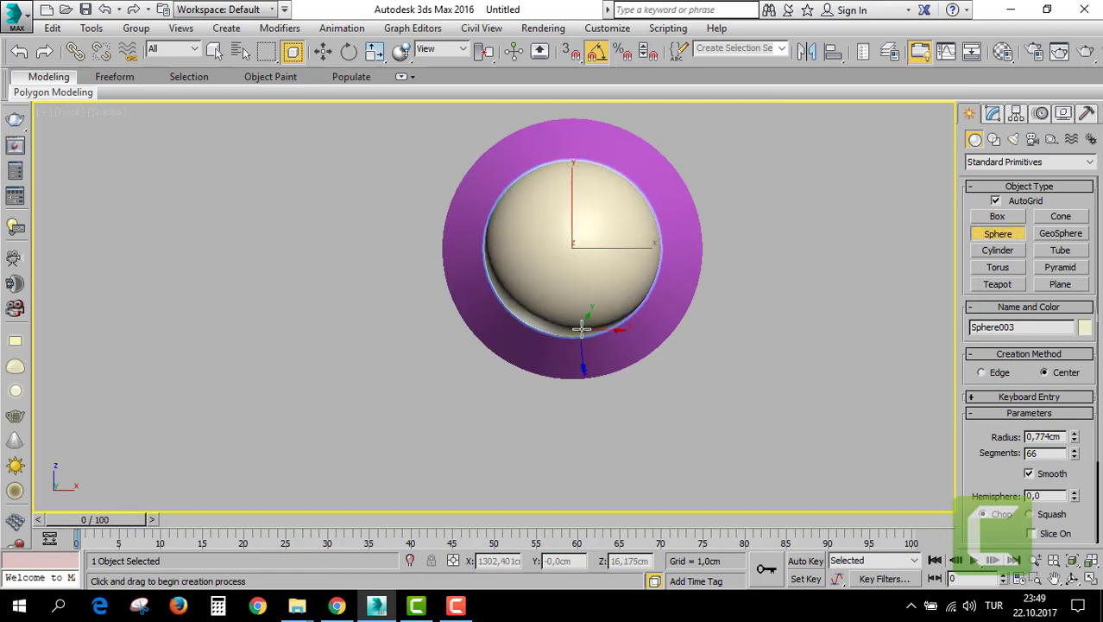
key("alt+w")
right_click(783, 424)
key("alt+w")
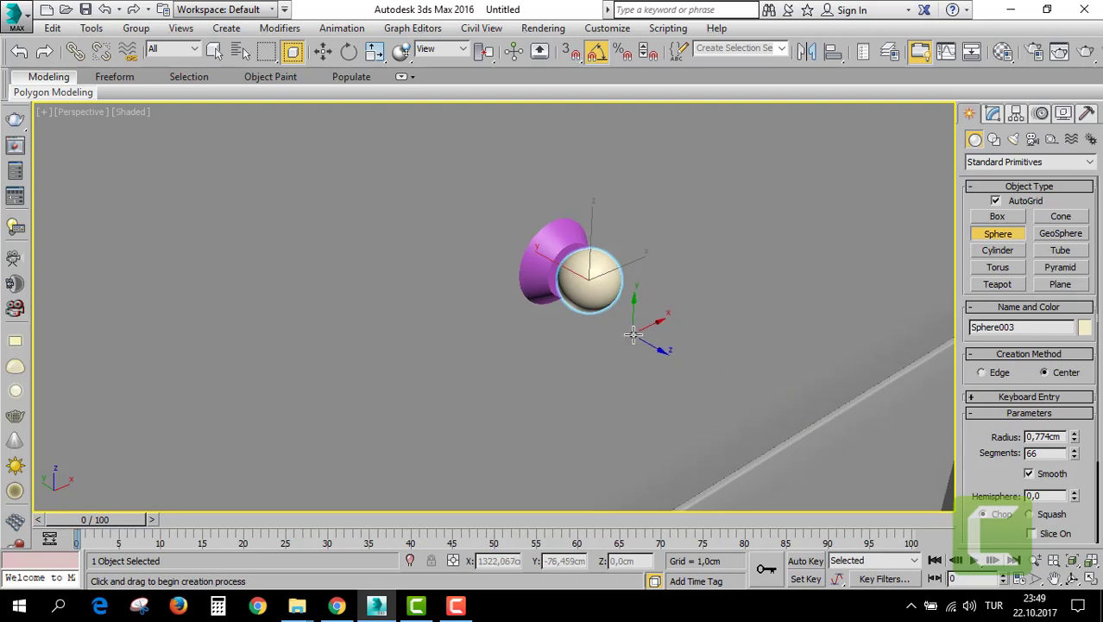
middle_click_drag(600, 293, 641, 312, "alt")
Move the sphere onto the end of the stem, checking placement in all views.
key("w")
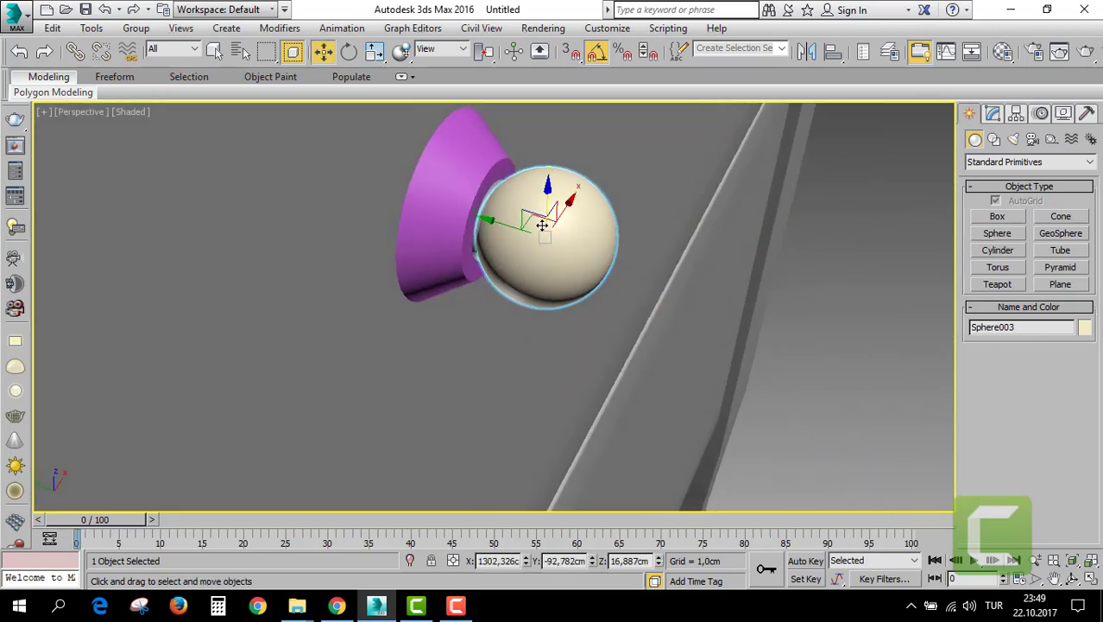
left_click_drag(523, 231, 530, 234)
scroll(529, 234, "down", 5)
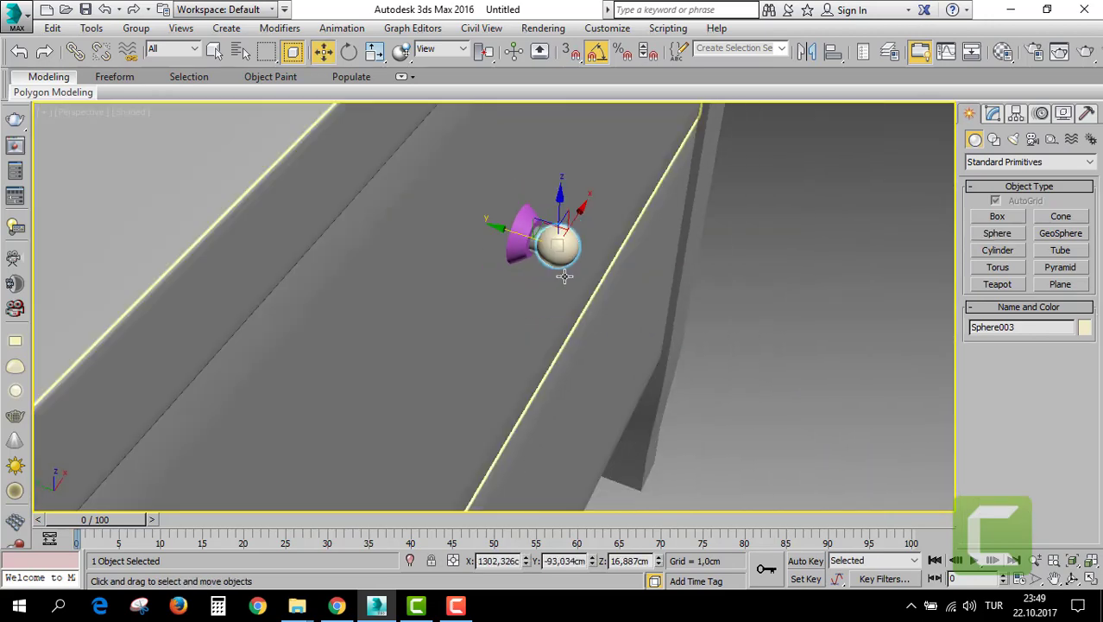
scroll(518, 235, "down", 3)
scroll(466, 216, "down", 5)
scroll(405, 194, "up", 4)
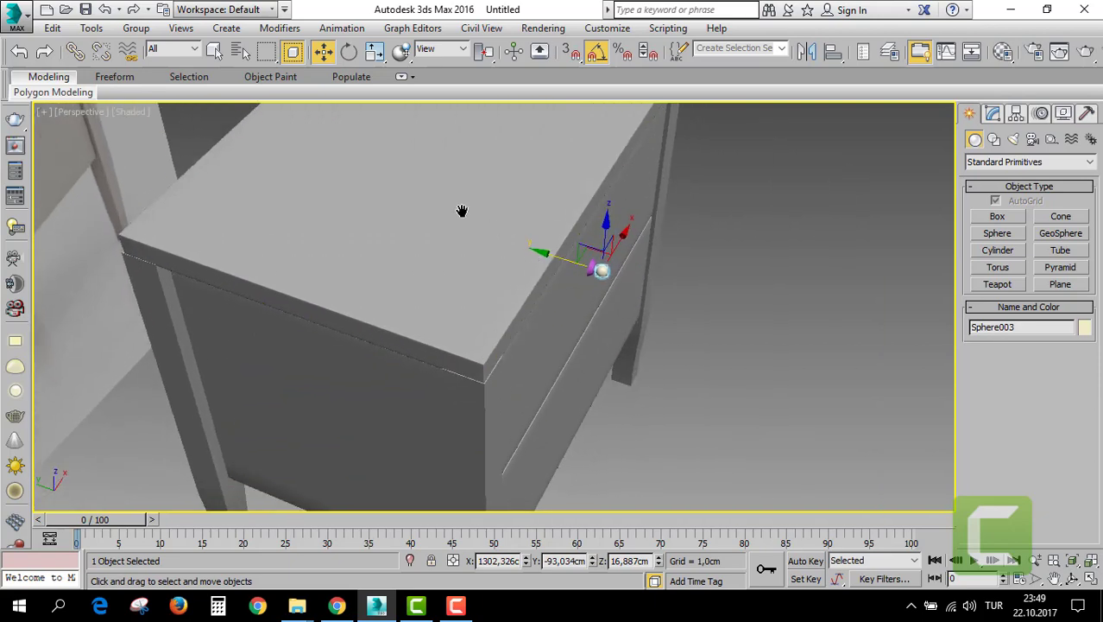
scroll(604, 251, "up", 3)
scroll(604, 250, "up", 2)
scroll(587, 259, "up", 3)
scroll(569, 251, "up", 2)
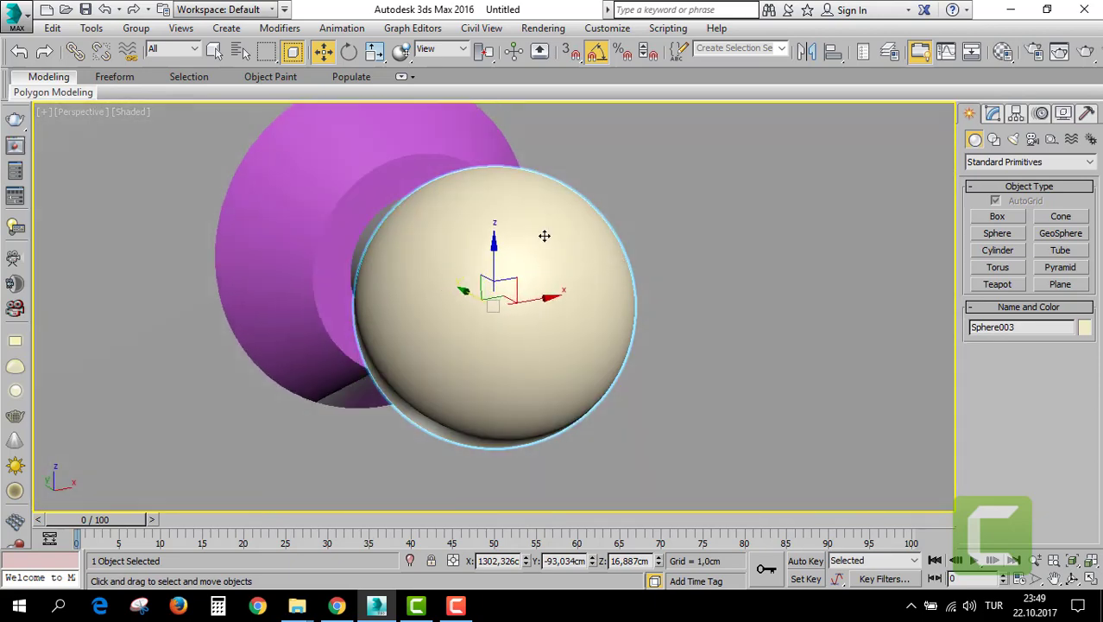
scroll(605, 250, "up", 1)
key("alt+w")
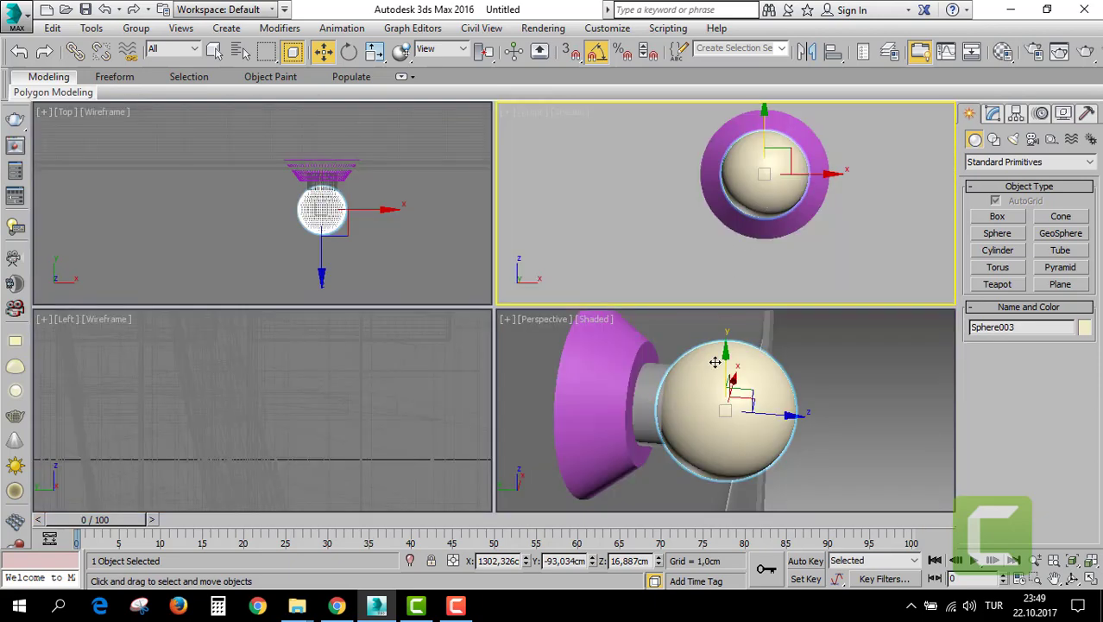
key("alt+w")
Squash Sphere003 to 60% along Y with Non-uniform Scale and reseat it on the stem.
key("r")
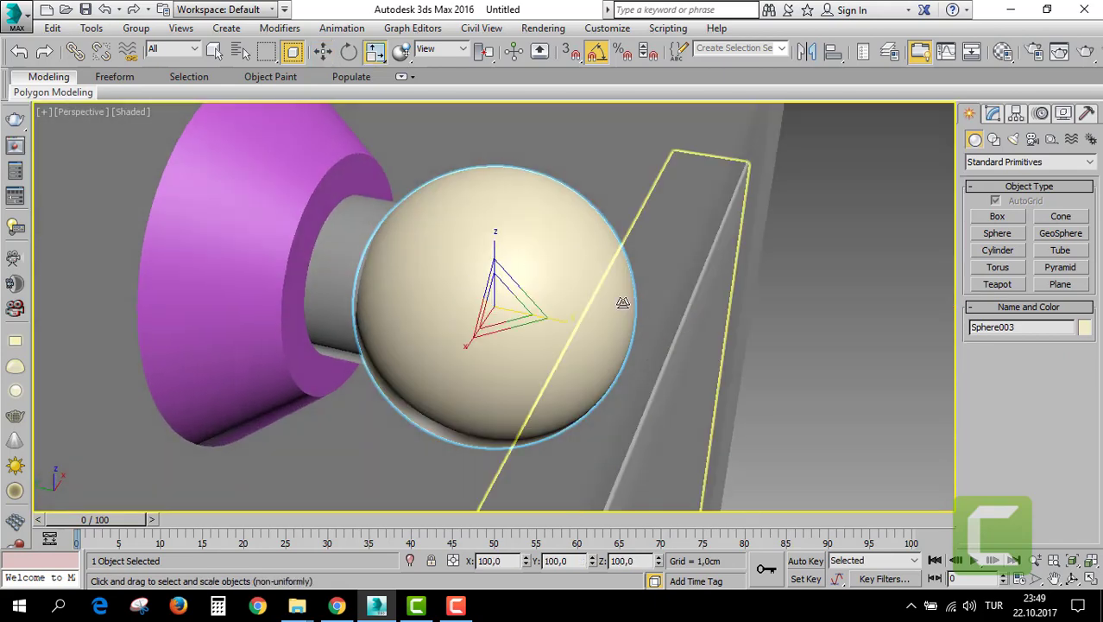
middle_click_drag(571, 326, 571, 316)
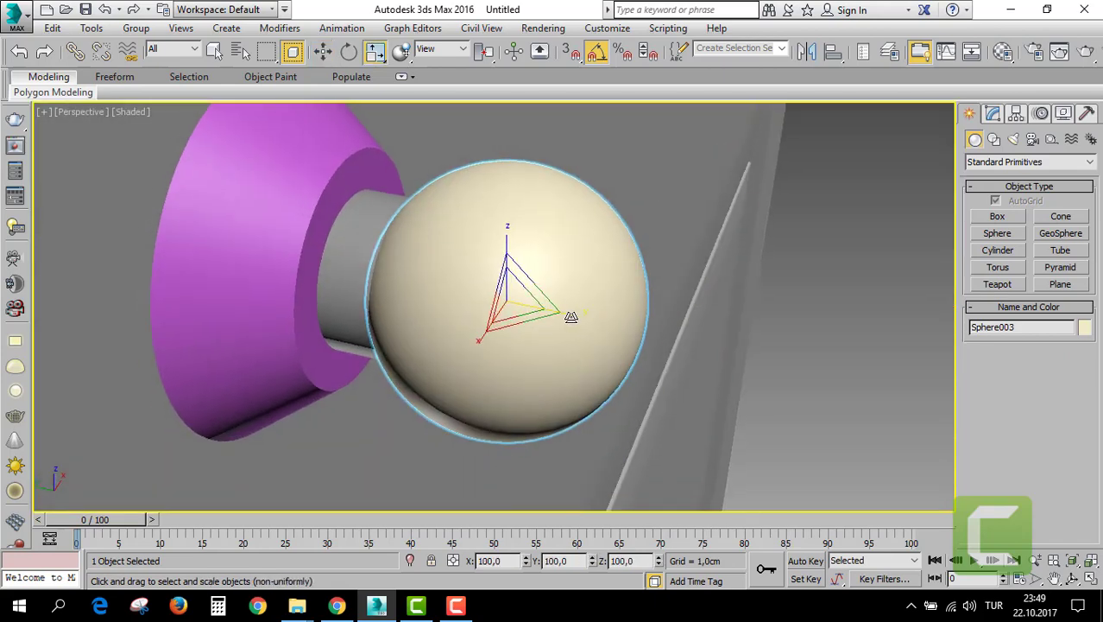
left_click(376, 54)
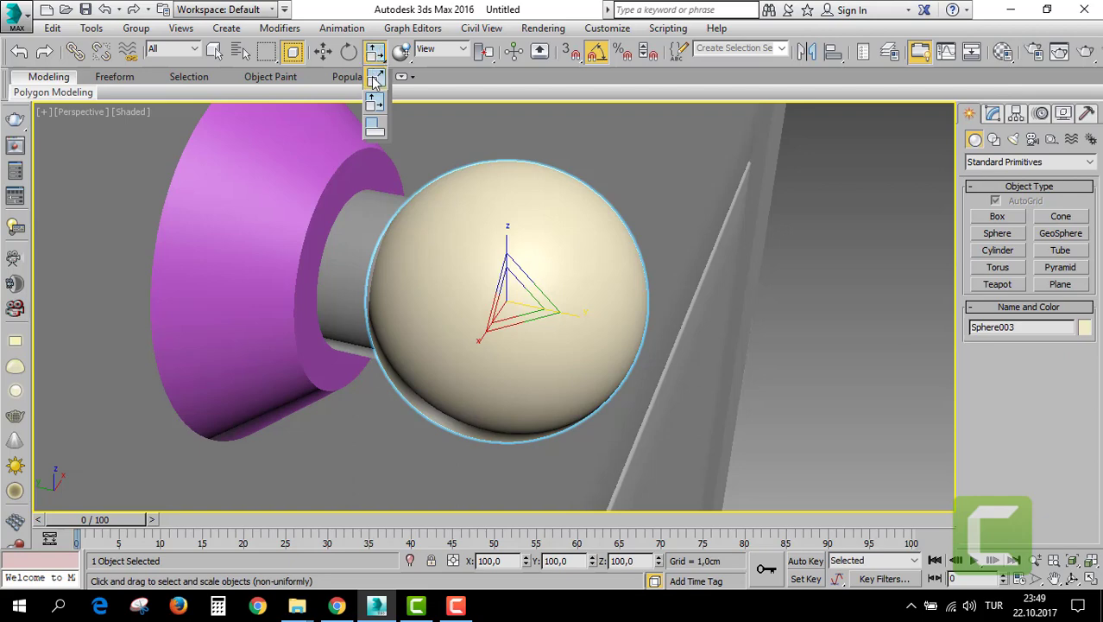
left_click(376, 79)
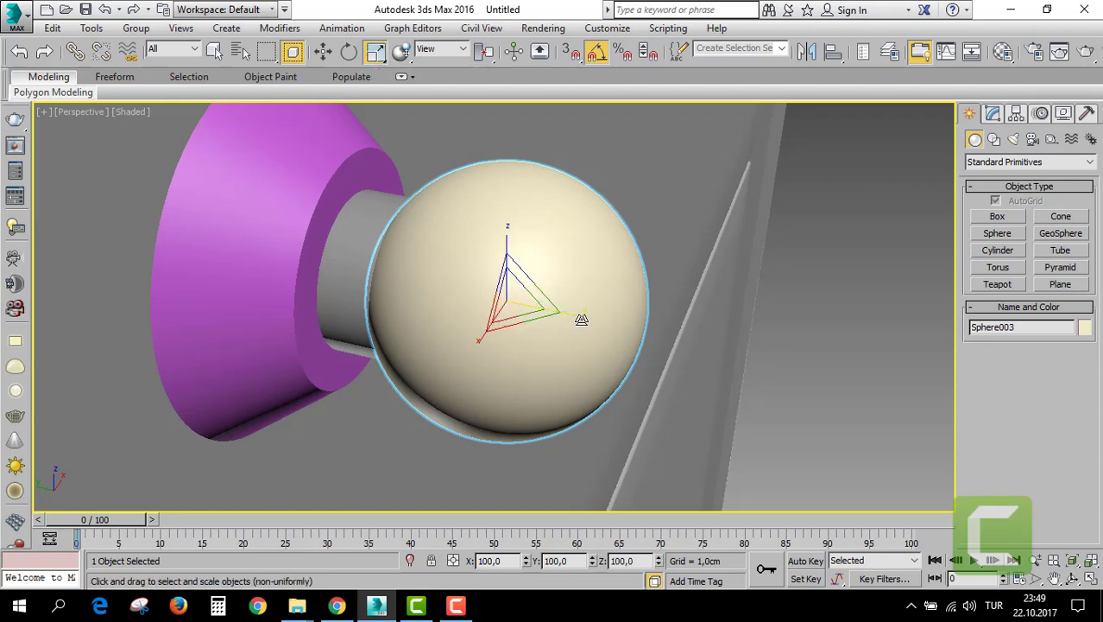
left_click_drag(584, 315, 605, 337)
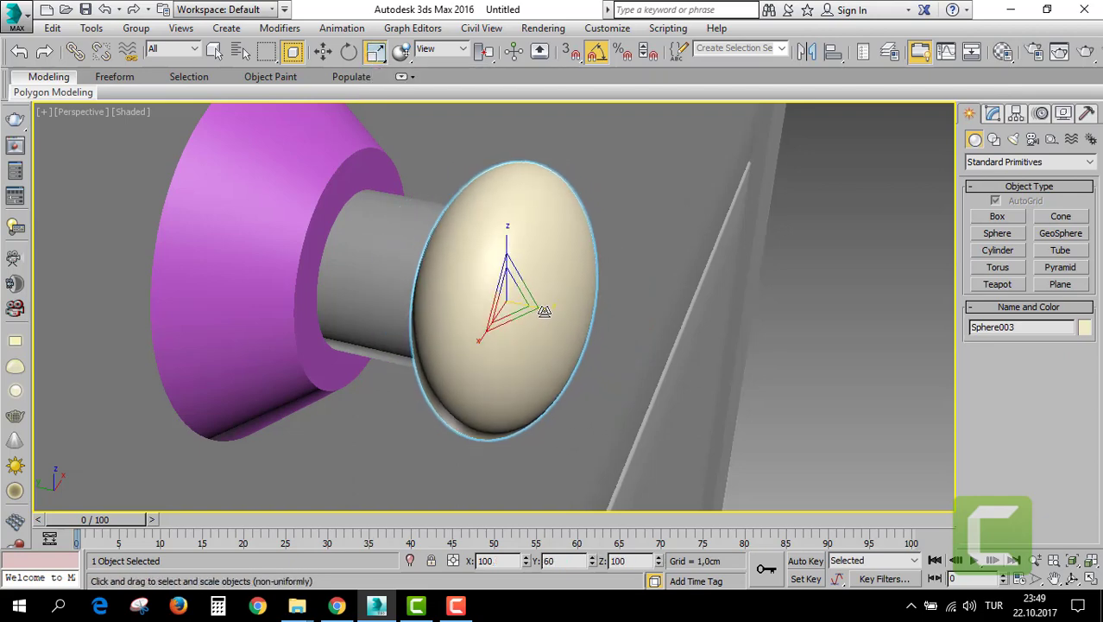
mouse_move(605, 336)
middle_mouse_down("alt")
mouse_move(626, 344)
mouse_move(530, 313)
middle_mouse_up("alt")
key("w")
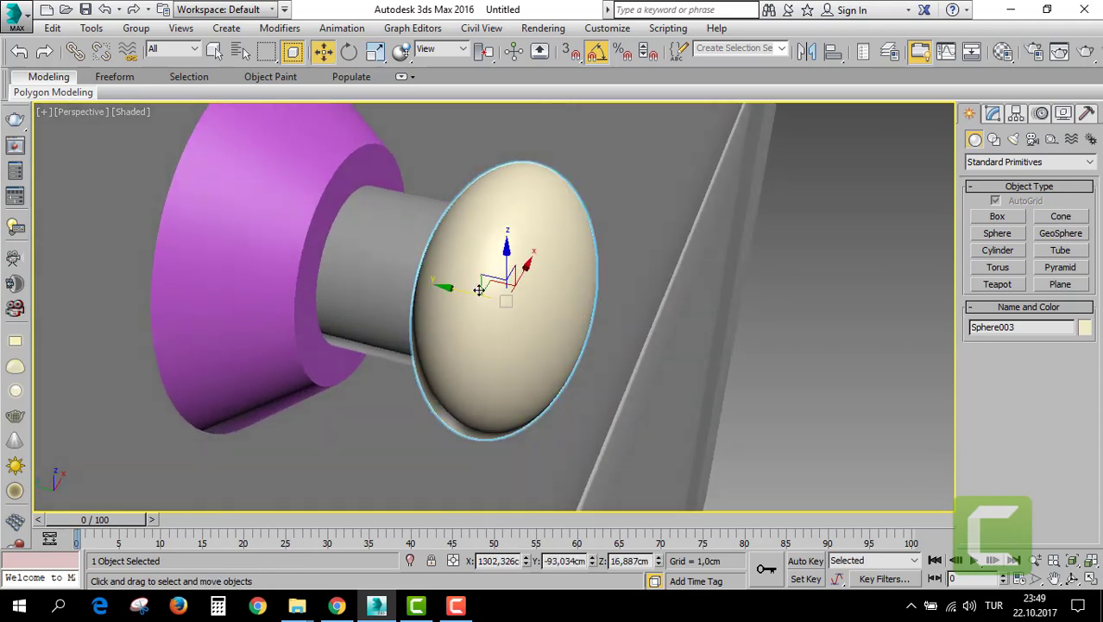
left_click_drag(479, 290, 489, 284)
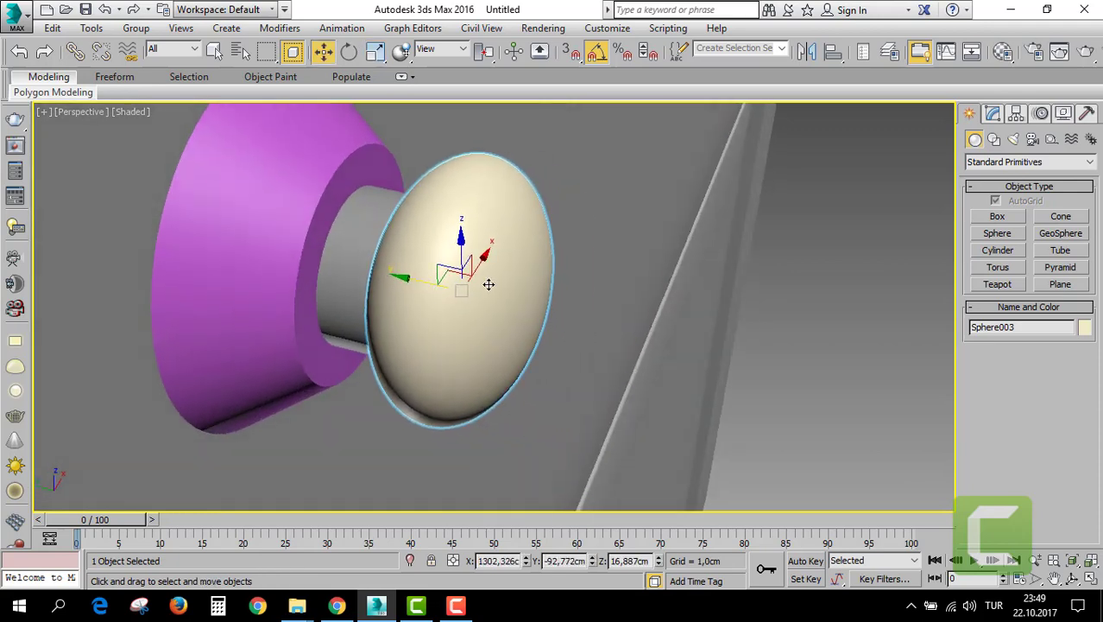
key("shift+z")
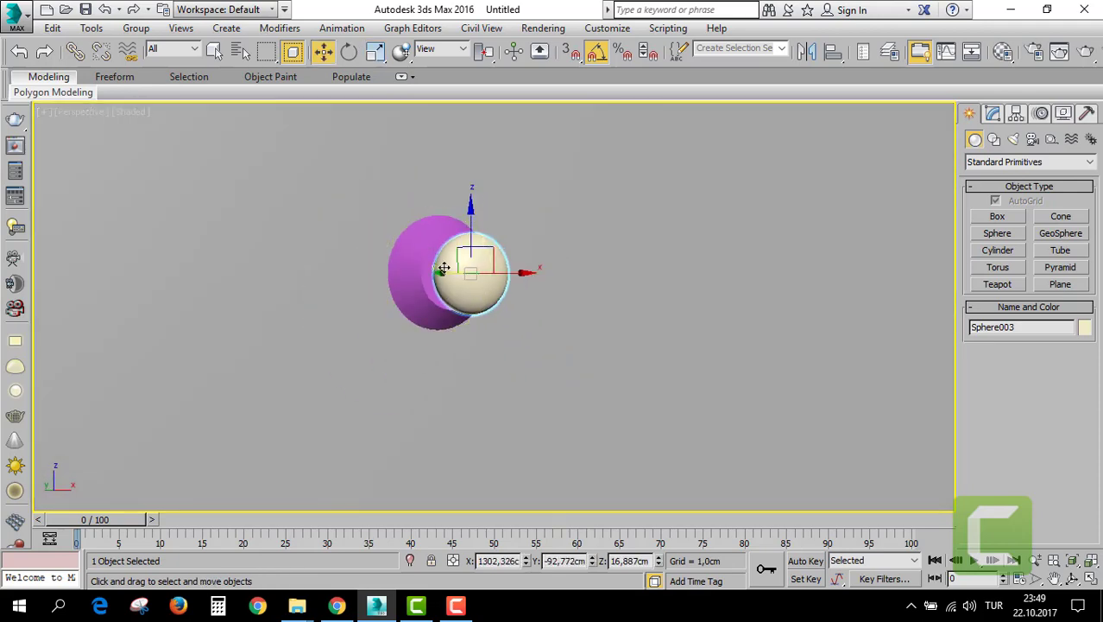
middle_click_drag(443, 268, 502, 312, "alt")
Add a MeshSmooth modifier to Cone002 and raise its cap segments to 7.
left_click(424, 229)
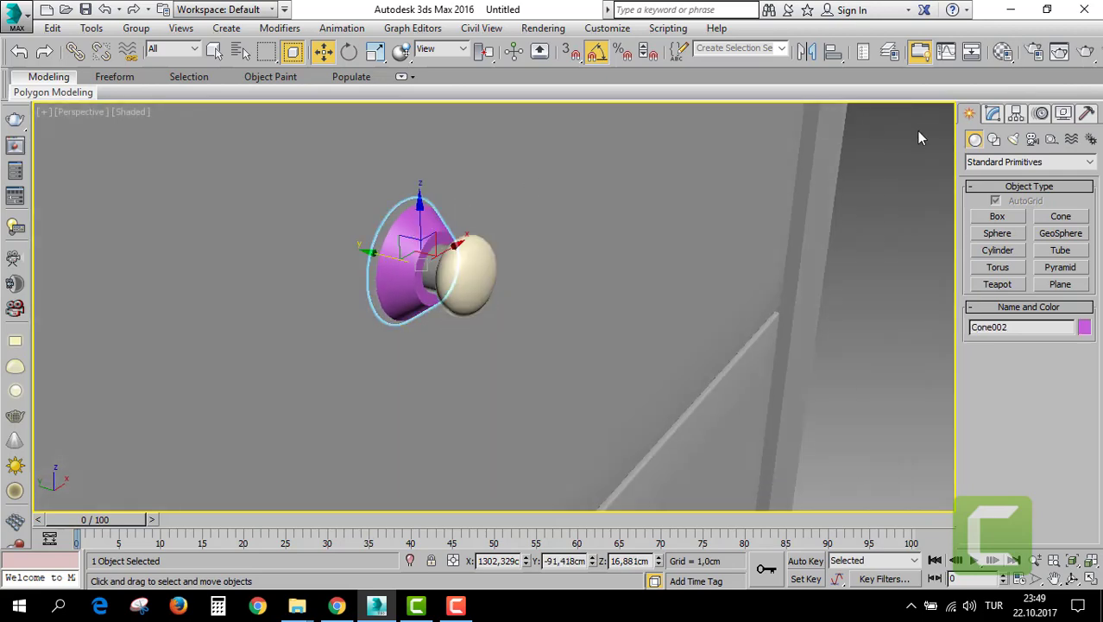
left_click(992, 114)
left_click(1019, 157)
key("m")
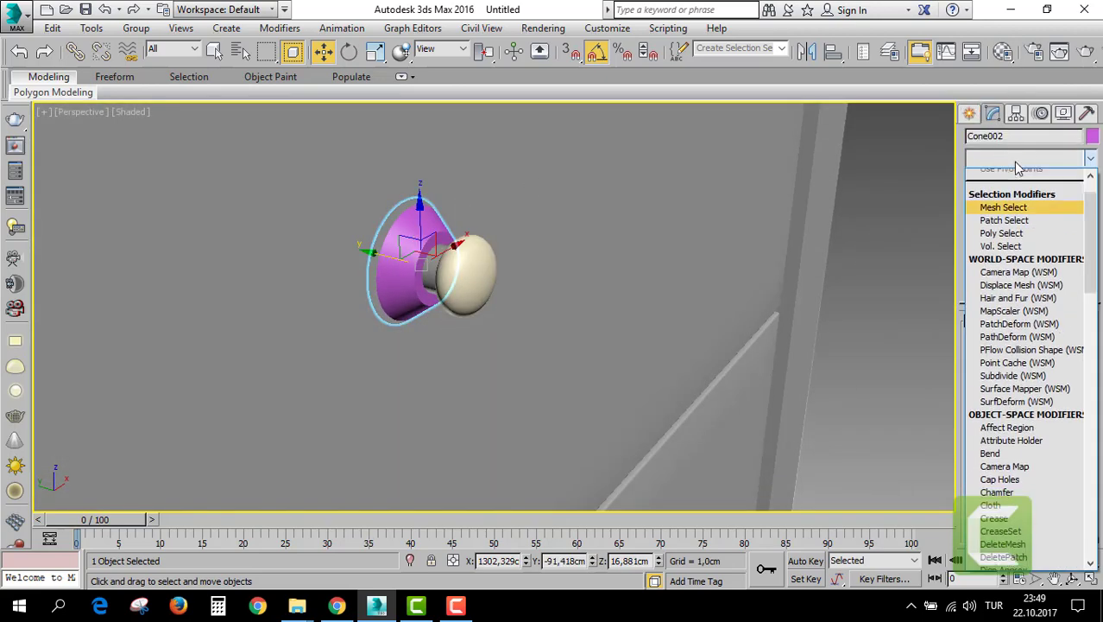
key("m")
key("m")
key("m")
key("m")
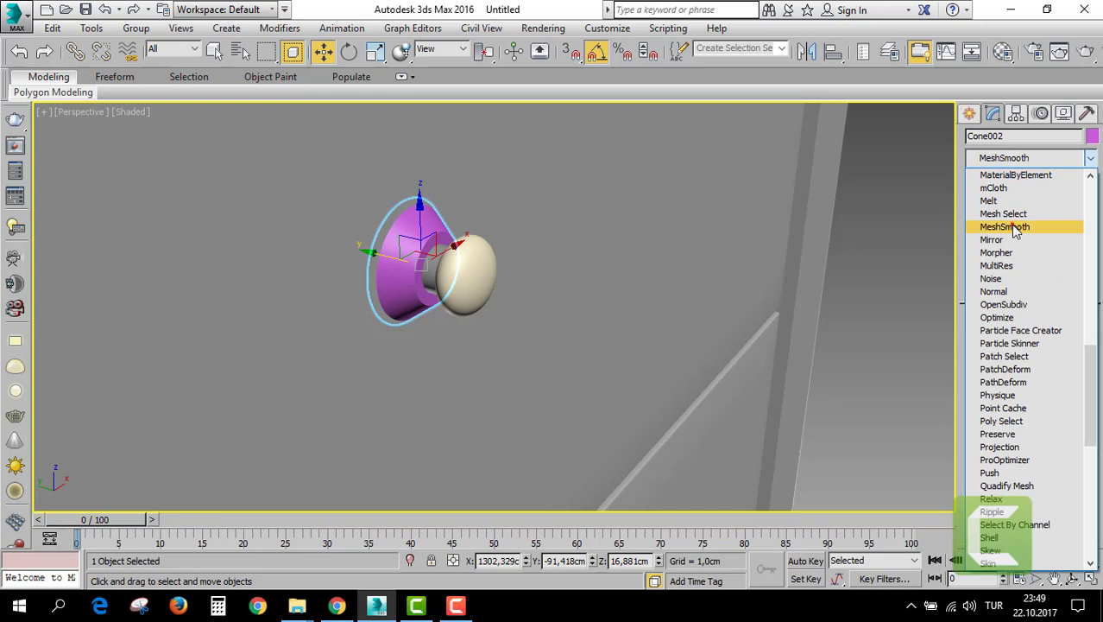
left_click(1014, 228)
scroll(454, 265, "up", 2)
scroll(454, 266, "up", 2)
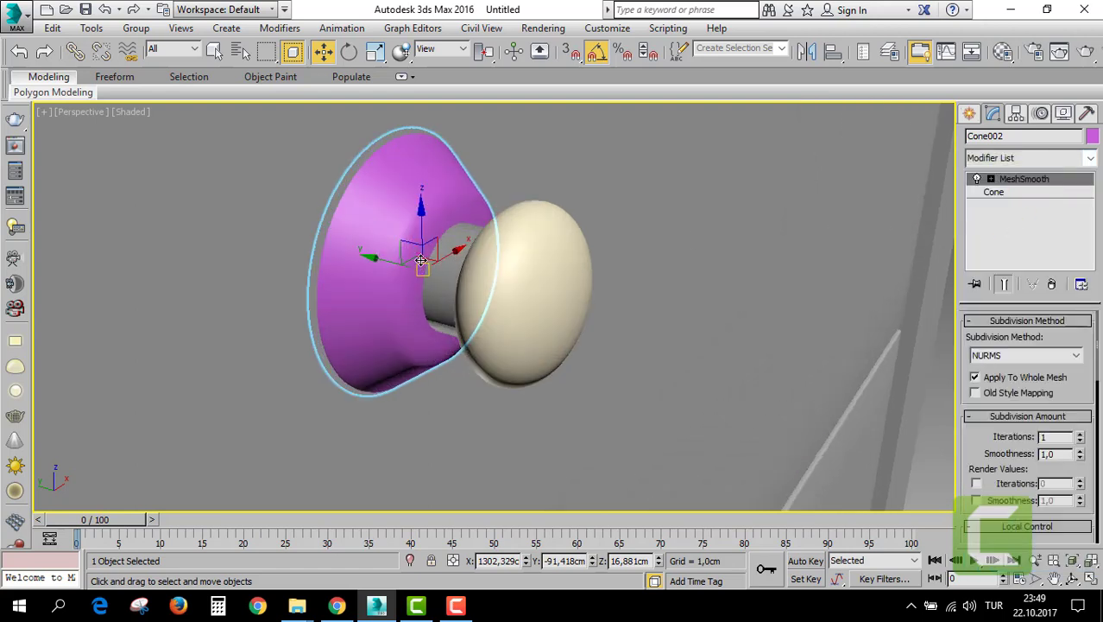
left_click(996, 191)
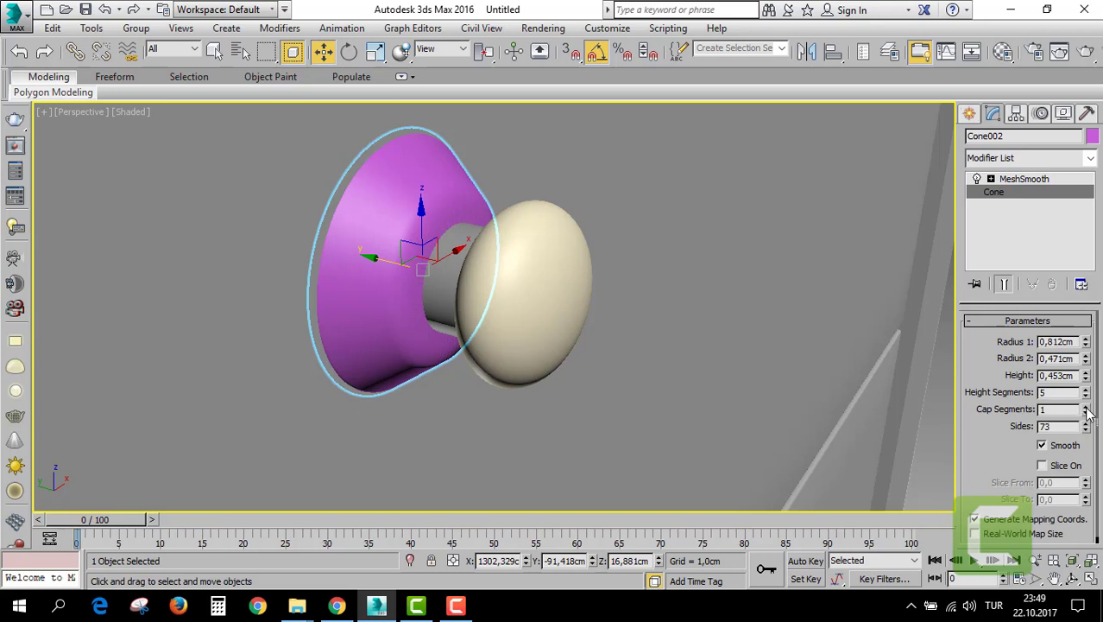
left_click_drag(1087, 411, 1086, 384)
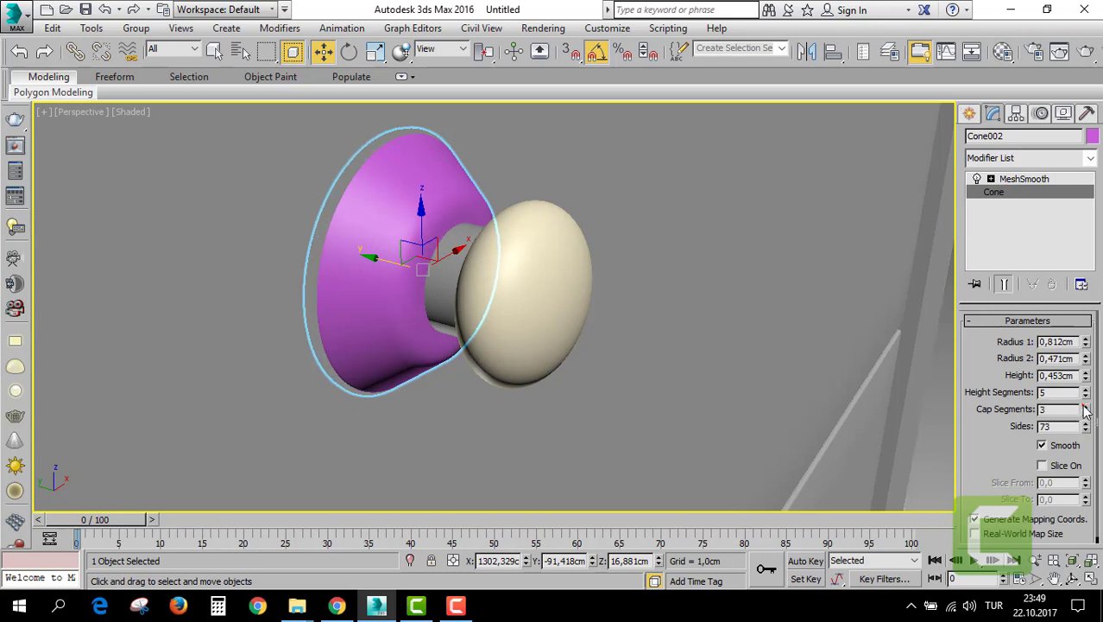
middle_click_drag(528, 291, 556, 294)
Select the cone, cylinder and sphere together and set their object colour to grey.
left_click(556, 294, "ctrl")
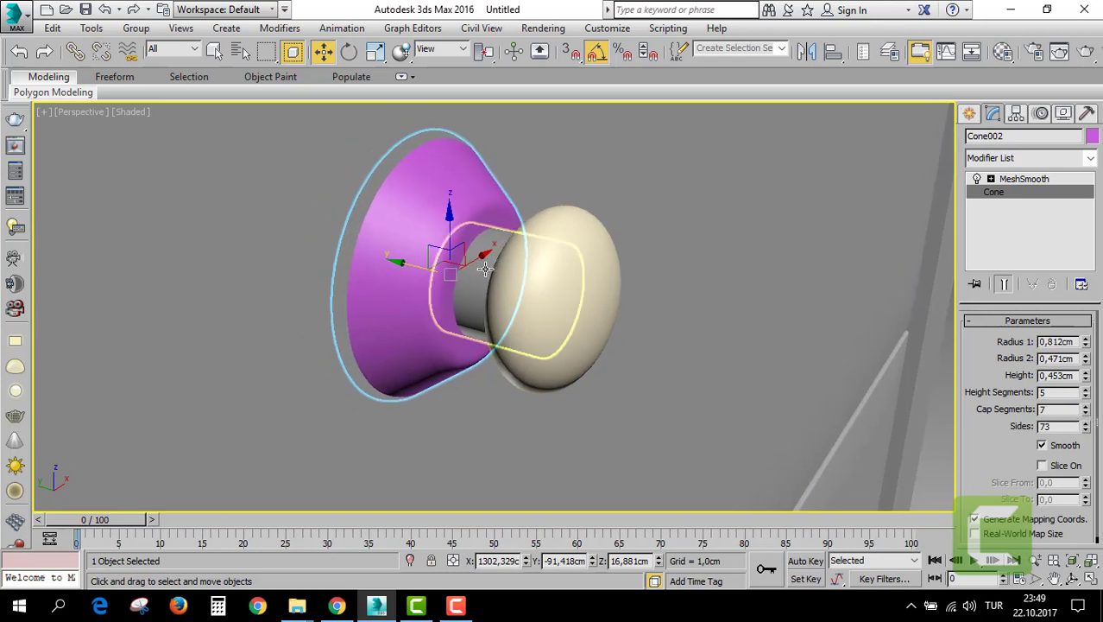
left_click(472, 317, "ctrl")
left_click(1095, 137)
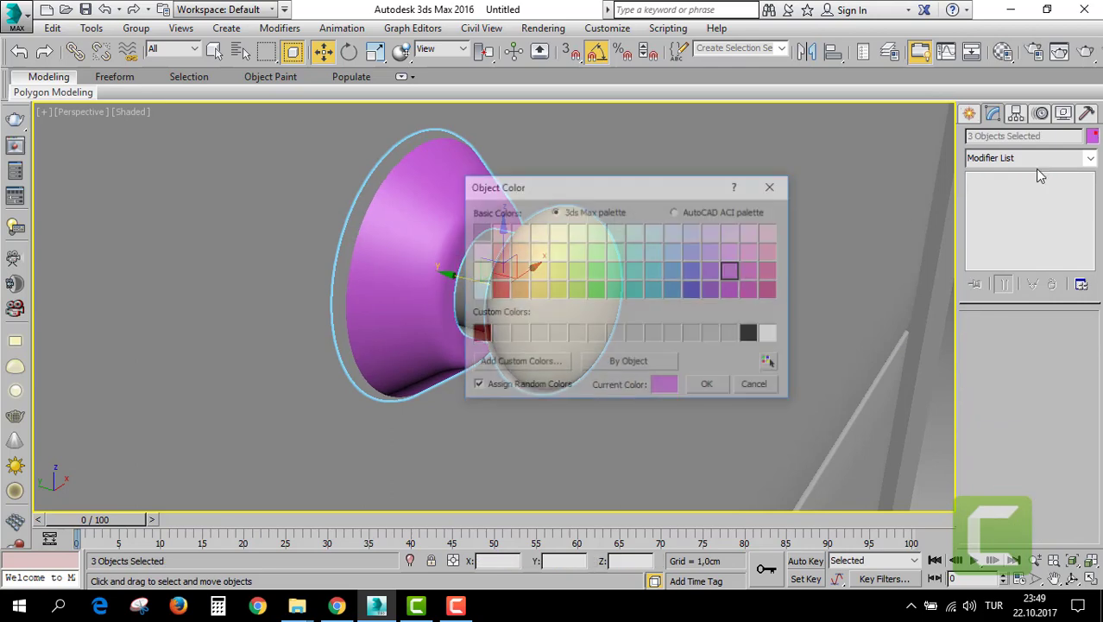
left_click(721, 385)
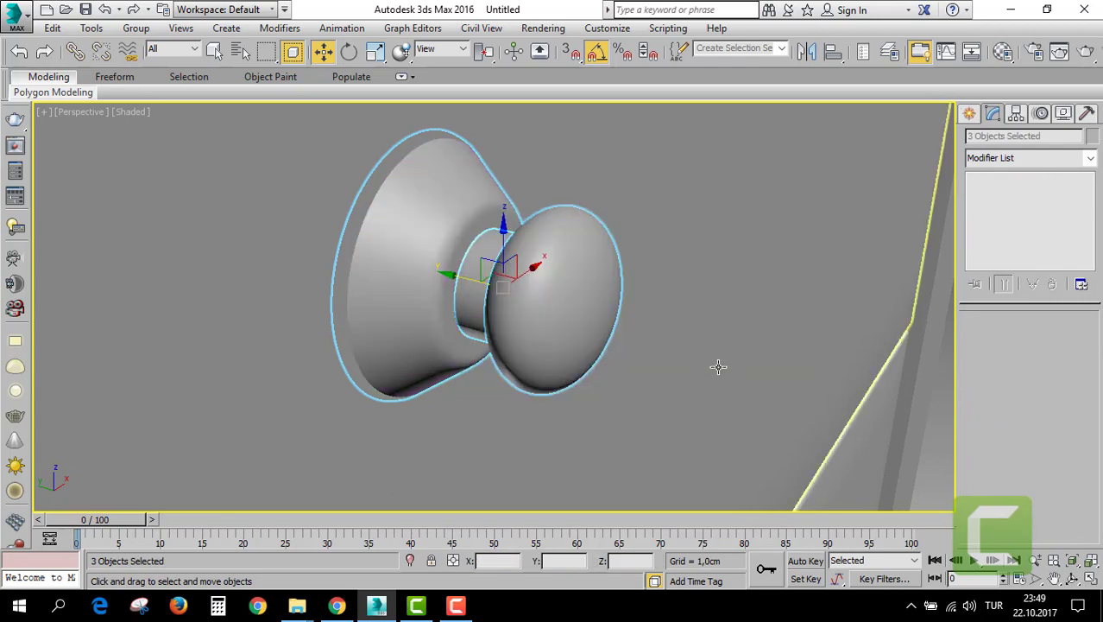
left_click(135, 28)
Group the three knob parts as Group006 and move it onto the upper drawer front.
left_click(147, 49)
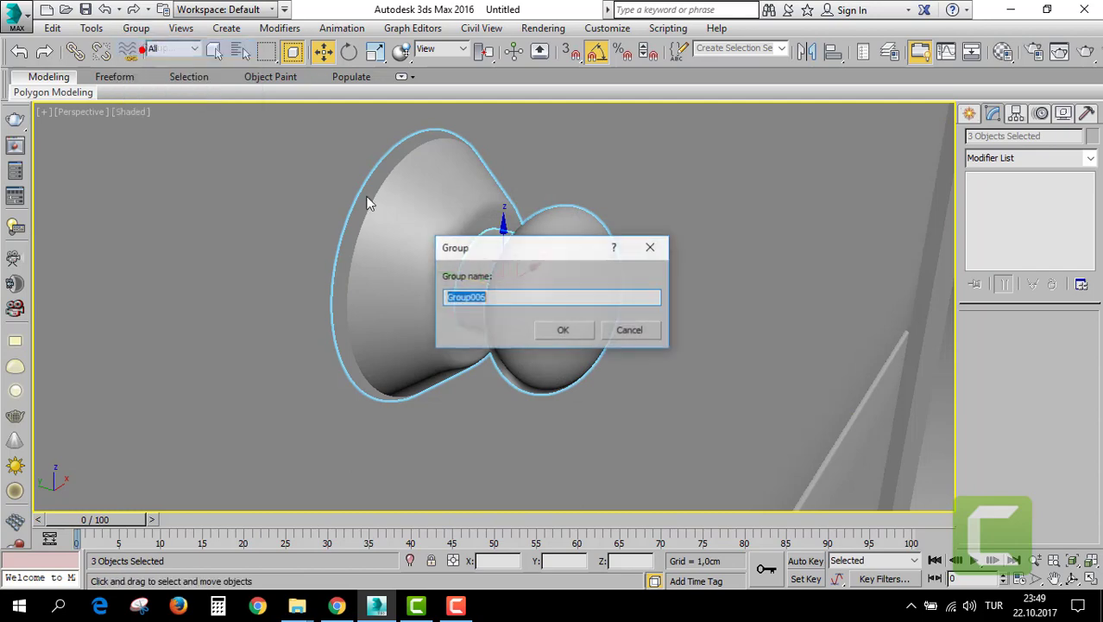
left_click(559, 328)
scroll(528, 312, "down", 5)
scroll(528, 313, "down", 5)
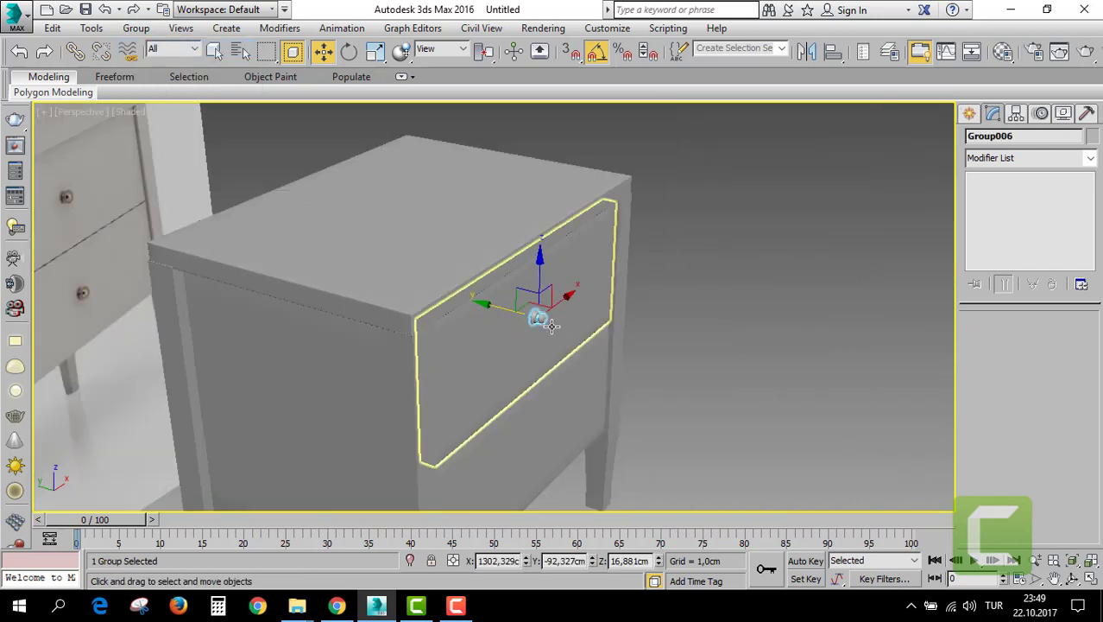
key("alt+w")
key("alt+w")
scroll(594, 292, "down", 3)
scroll(594, 292, "down", 4)
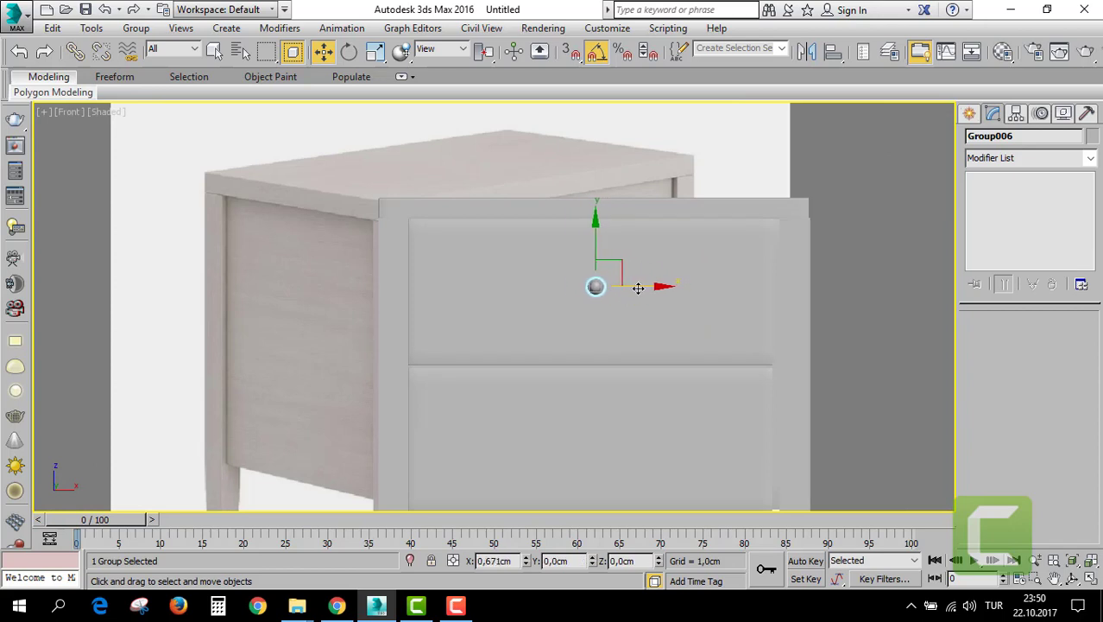
left_click_drag(638, 287, 660, 286)
scroll(644, 291, "down", 5)
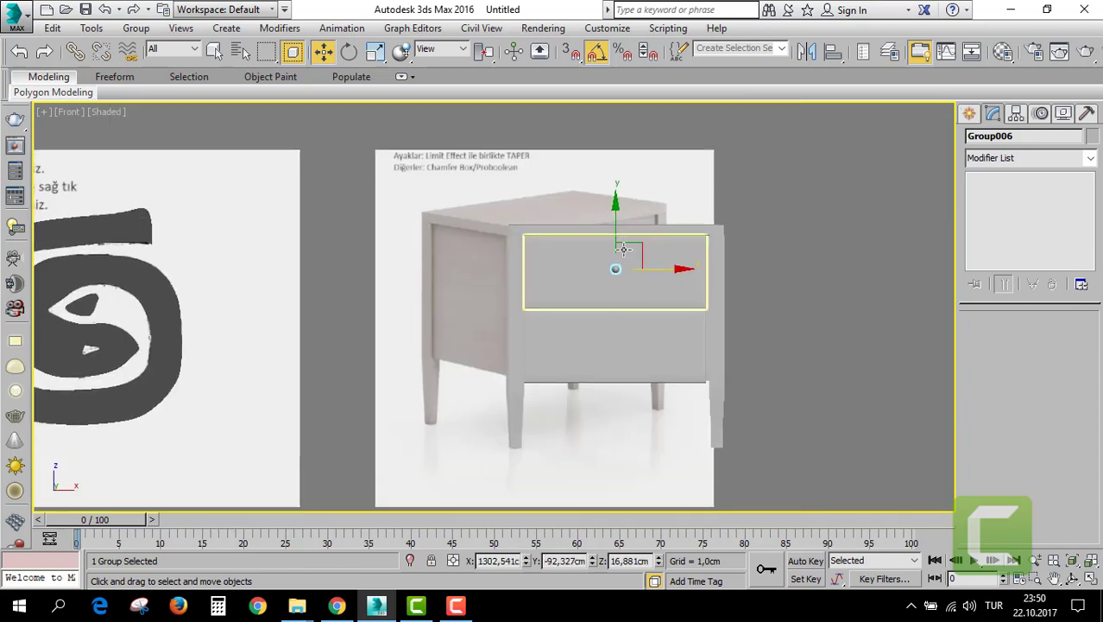
scroll(620, 273, "up", 3)
key("r")
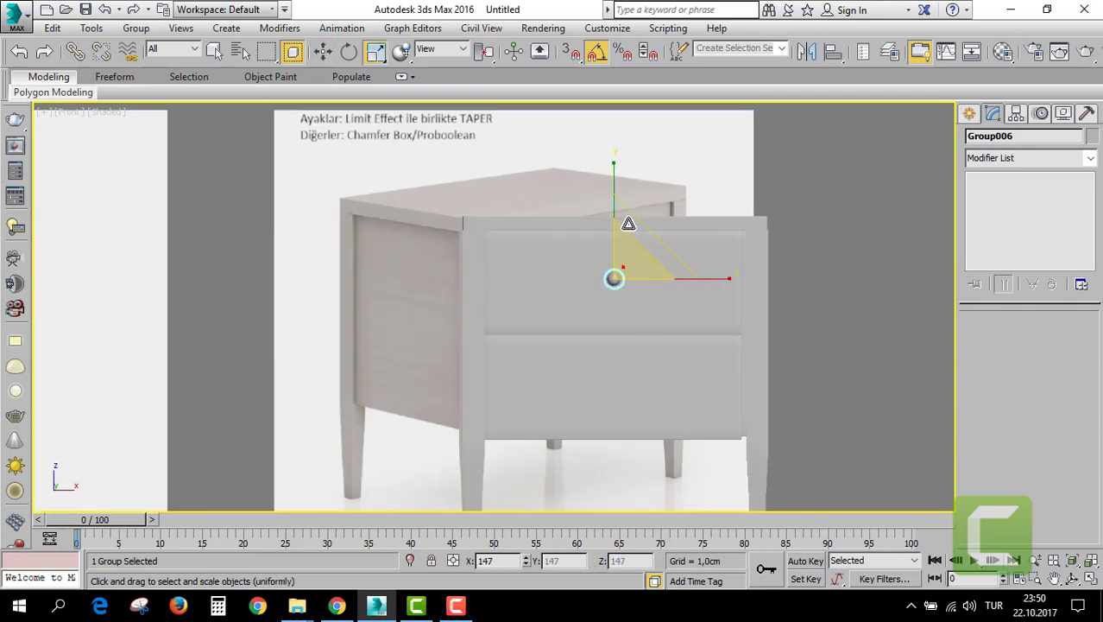
scroll(646, 272, "up", 2)
key("w")
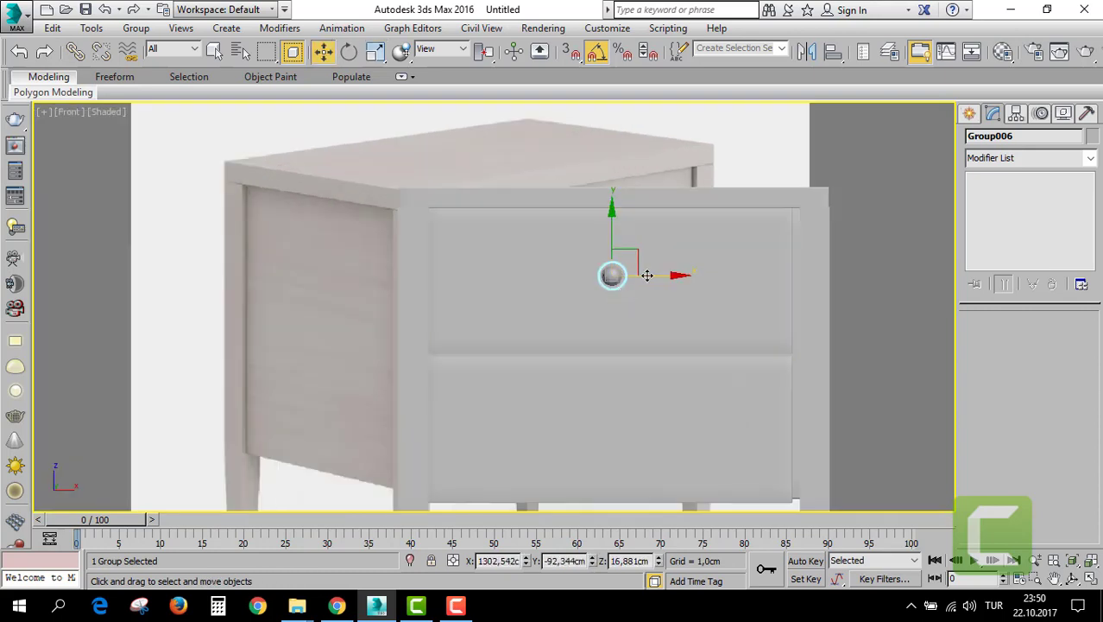
mouse_move(559, 250)
middle_mouse_down("alt")
mouse_move(597, 307)
mouse_move(562, 259)
middle_mouse_up("alt")
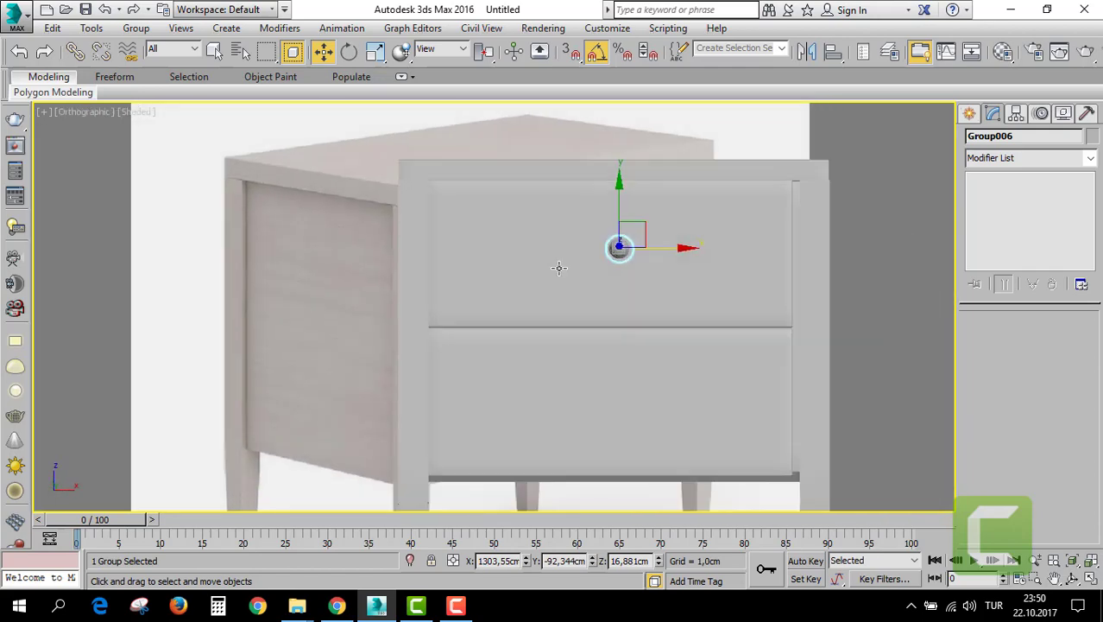
key("f")
scroll(560, 322, "down", 3)
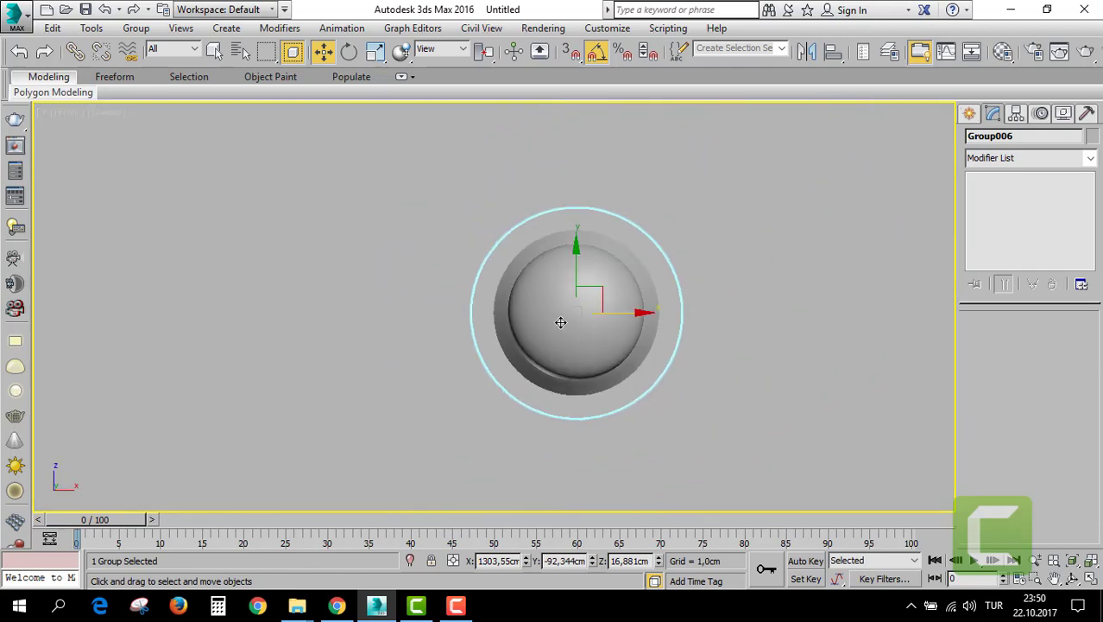
Scale the knob group down uniformly to suit the drawer and adjust its position.
key("r")
left_click_drag(586, 296, 587, 315)
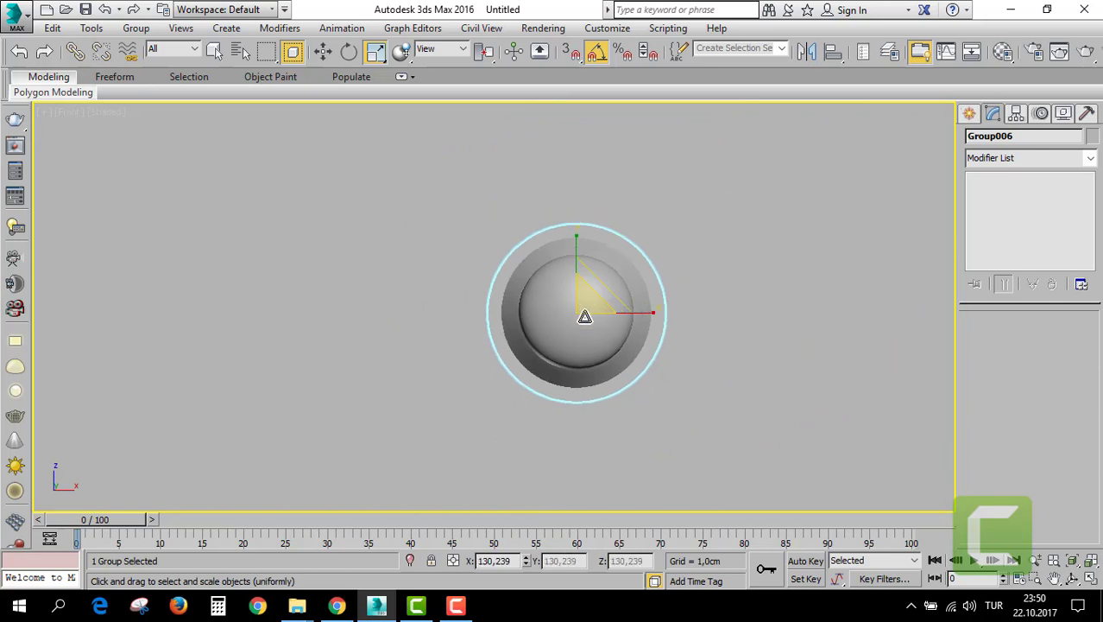
key("alt+w")
right_click(652, 385)
key("alt+w")
key("w")
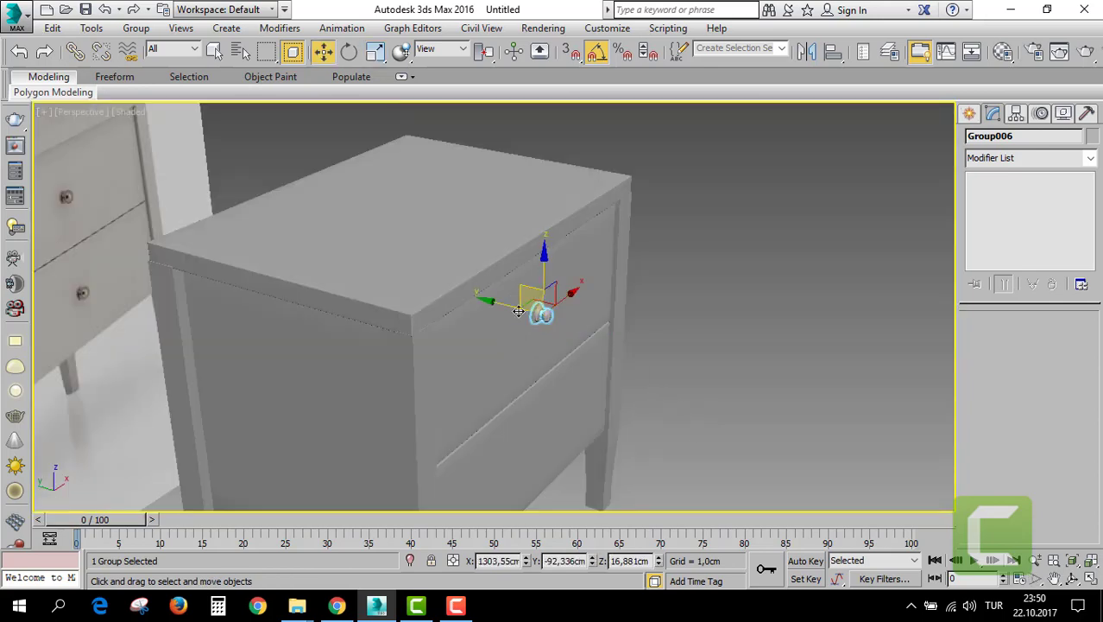
scroll(525, 306, "up", 5)
left_click_drag(526, 306, 541, 309)
scroll(608, 368, "down", 5)
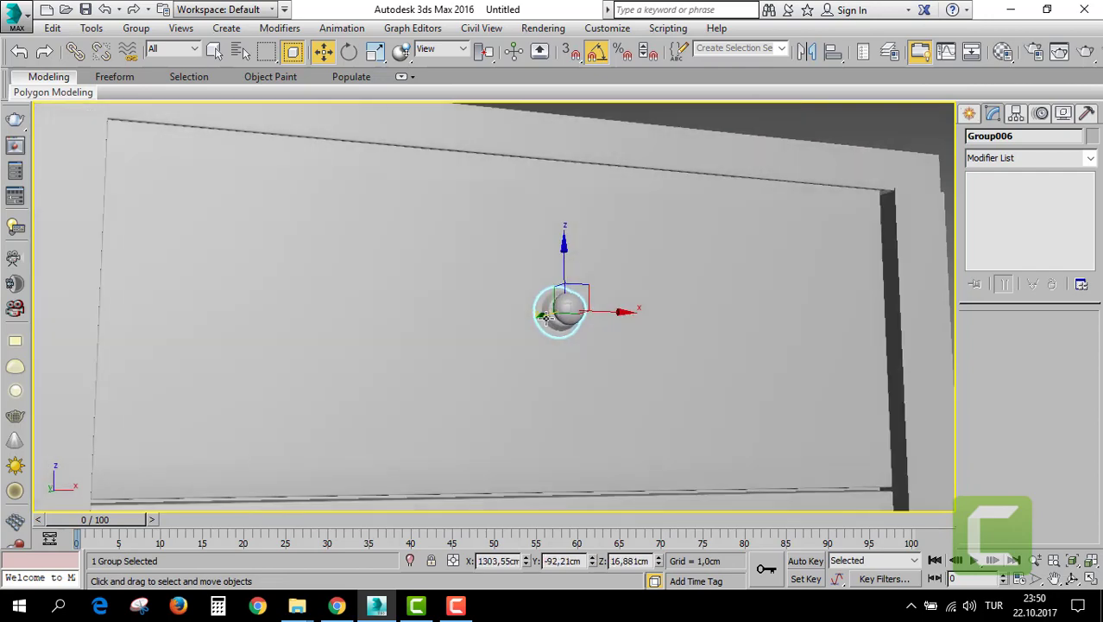
Shift-drag an instanced copy, Group007, down along Y onto the lower drawer.
key("alt+w")
right_click(702, 250)
key("alt+w")
scroll(686, 314, "down", 5)
scroll(685, 315, "down", 2)
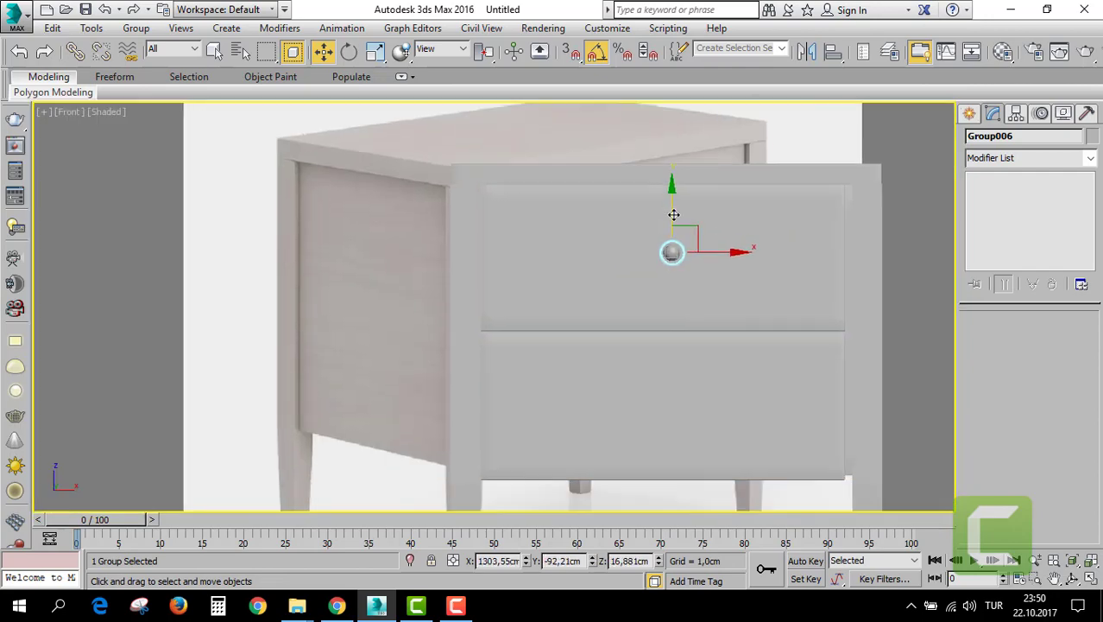
left_click_drag(670, 204, 667, 358, "shift")
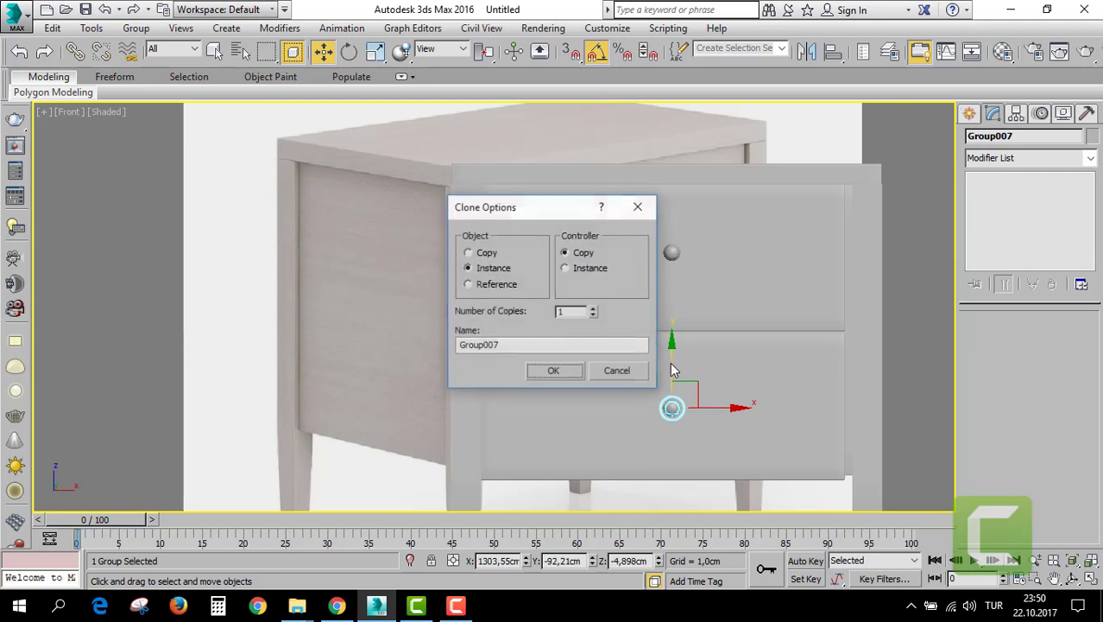
left_click(572, 374)
key("alt+w")
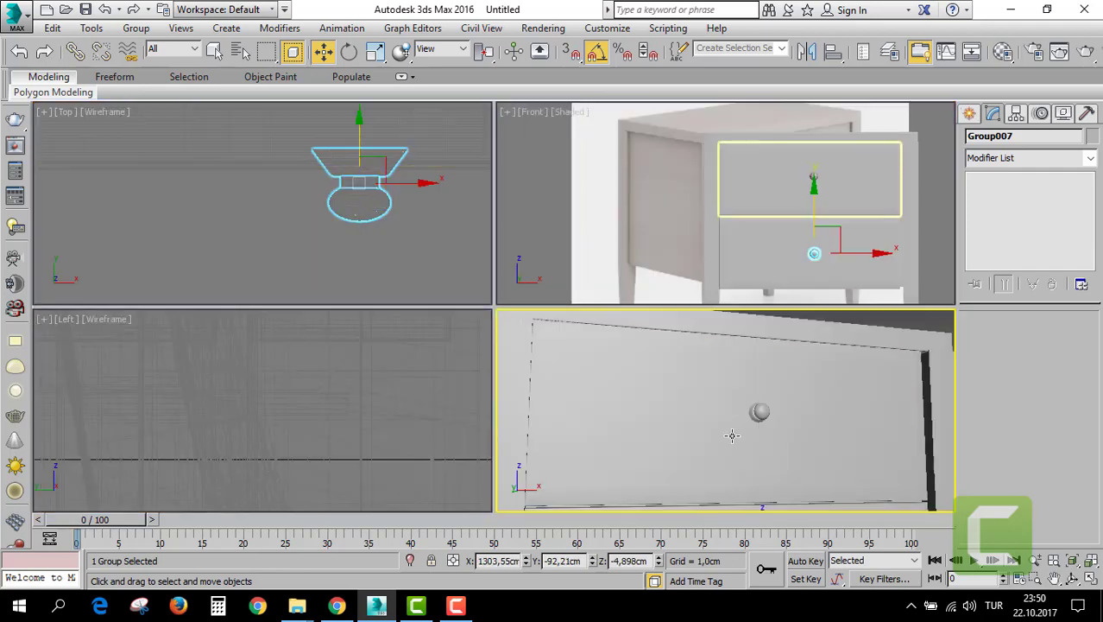
scroll(653, 385, "down", 3)
key("alt+w")
scroll(654, 394, "down", 2)
scroll(614, 382, "down", 2)
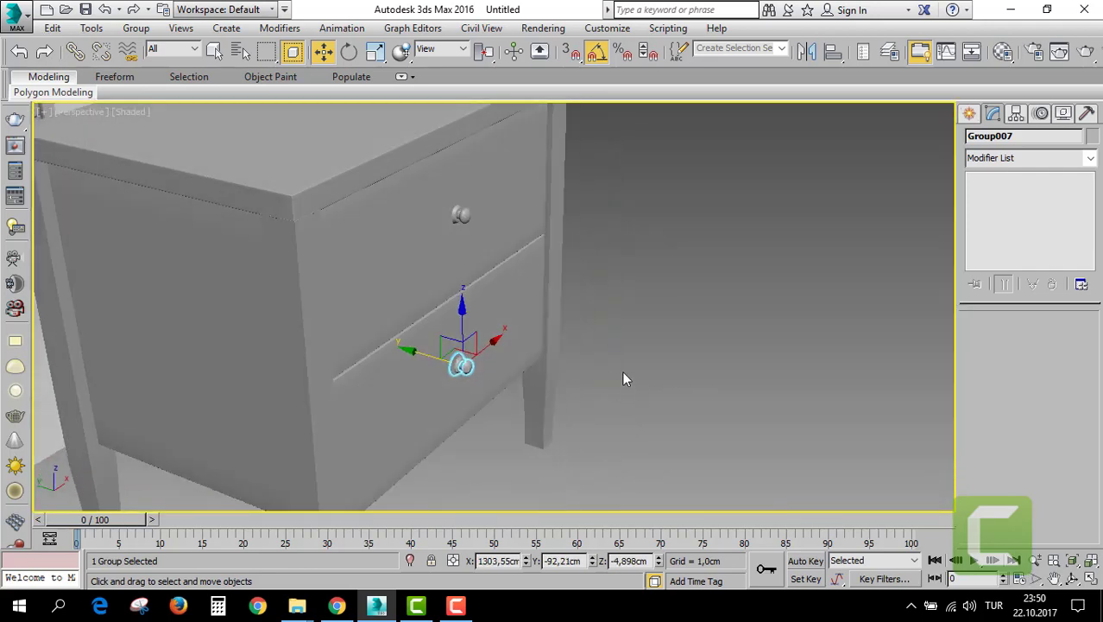
scroll(622, 380, "down", 3)
left_click(650, 398)
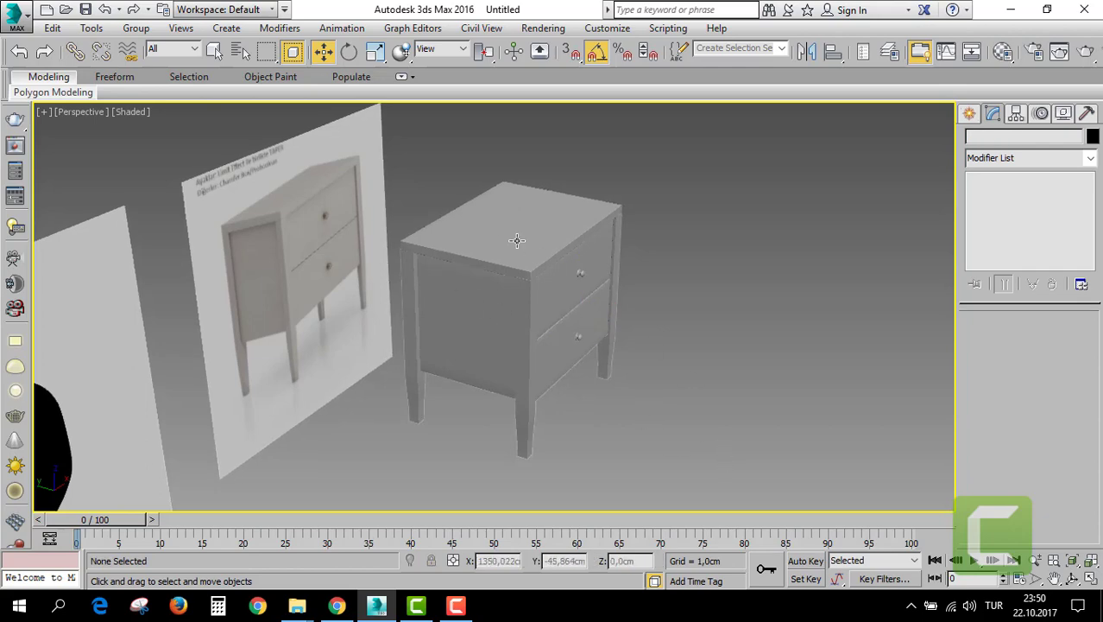
scroll(557, 328, "down", 3)
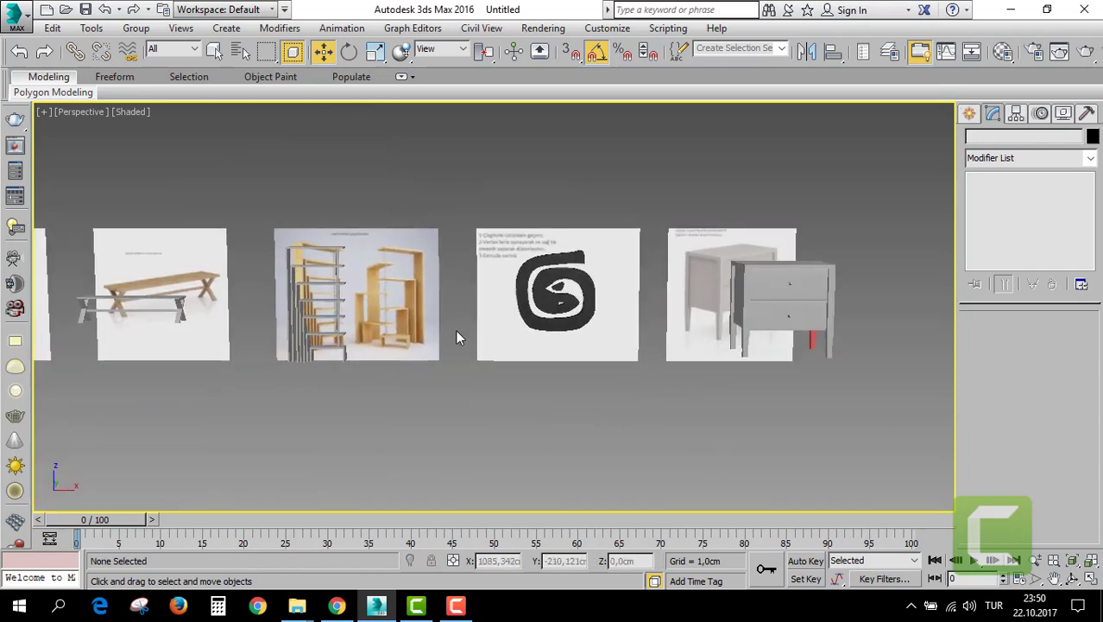